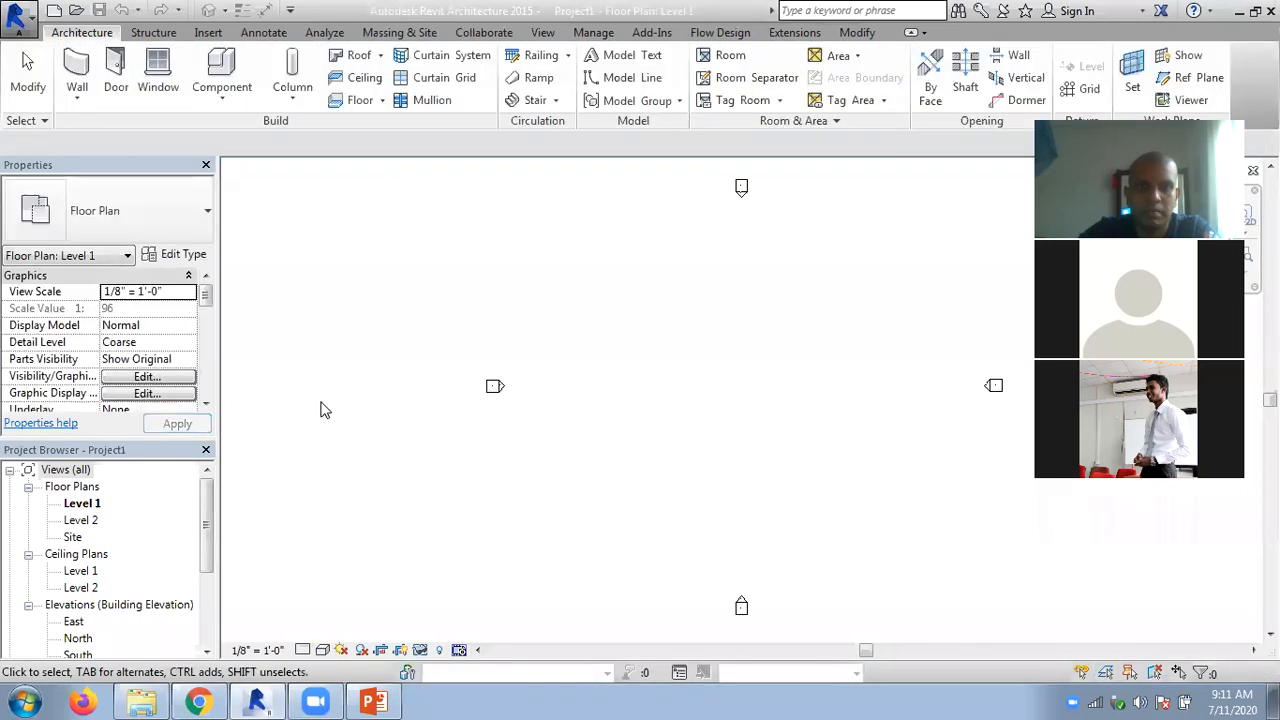
# - Draw a horizontal Generic - 8" architectural wall and a connected wall slanting down from its right end
pyautogui.click(77, 96)
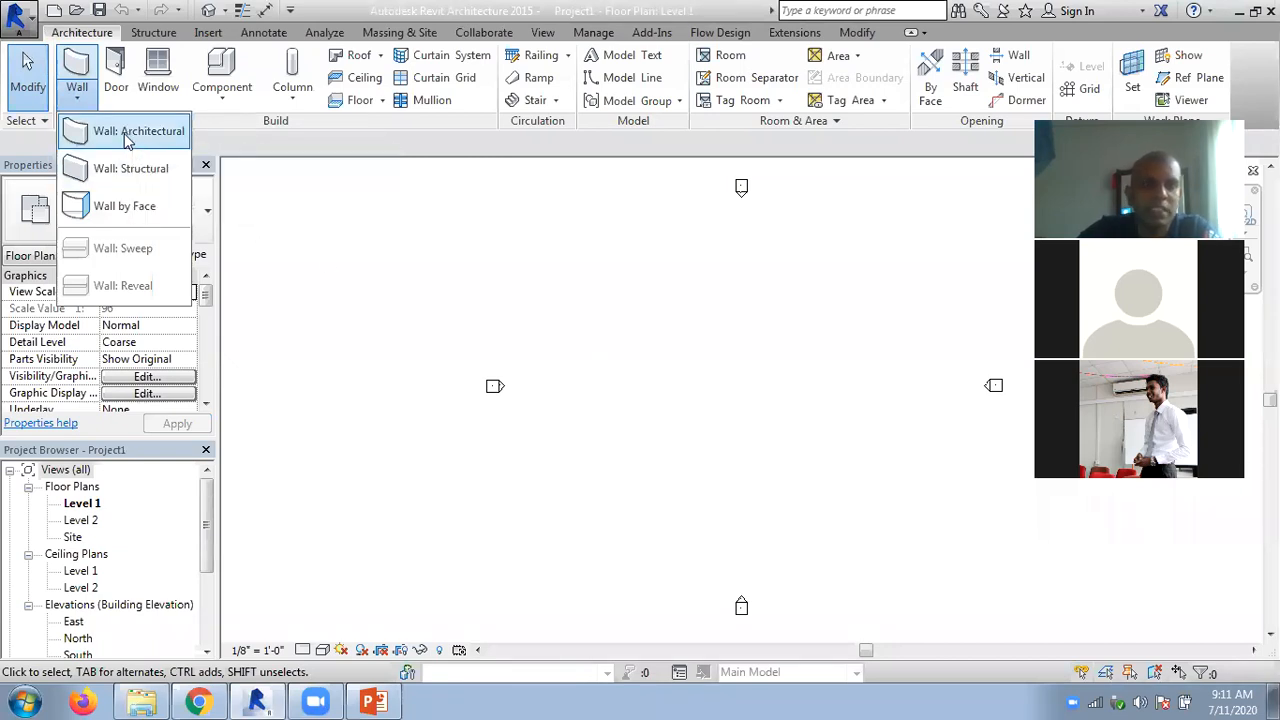
pyautogui.click(596, 316)
pyautogui.click(802, 316)
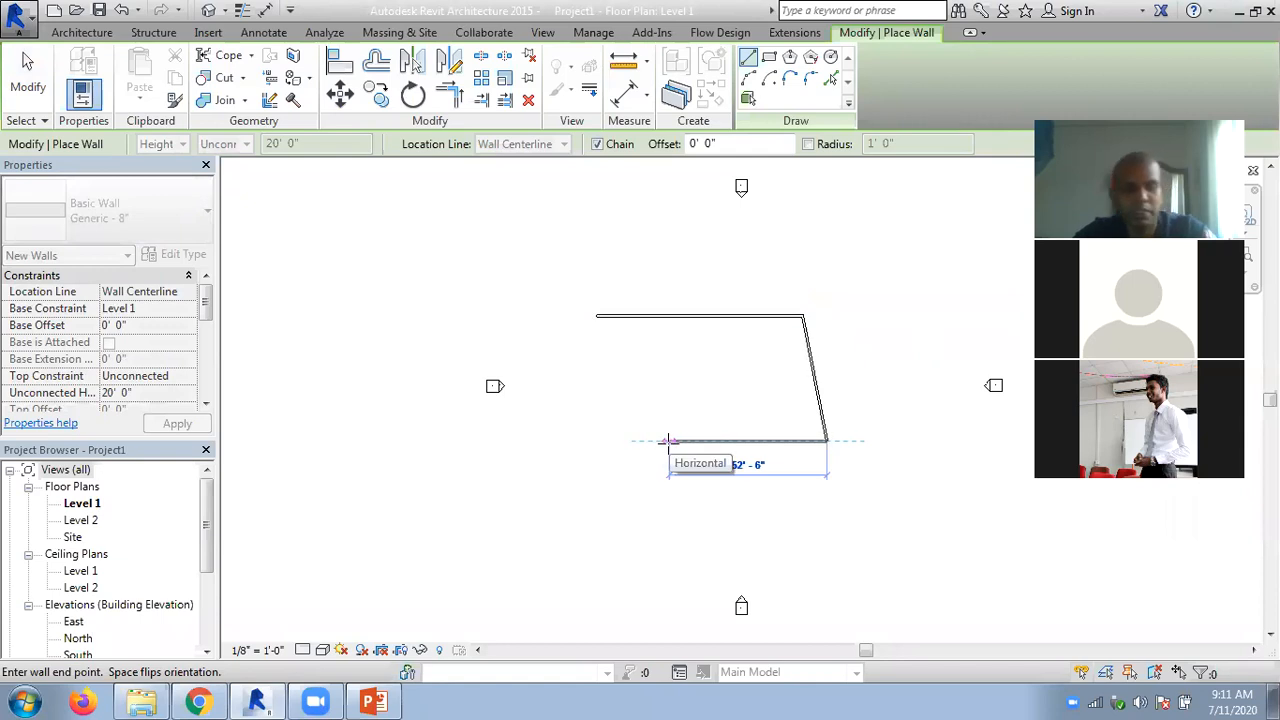
pyautogui.press('Escape')
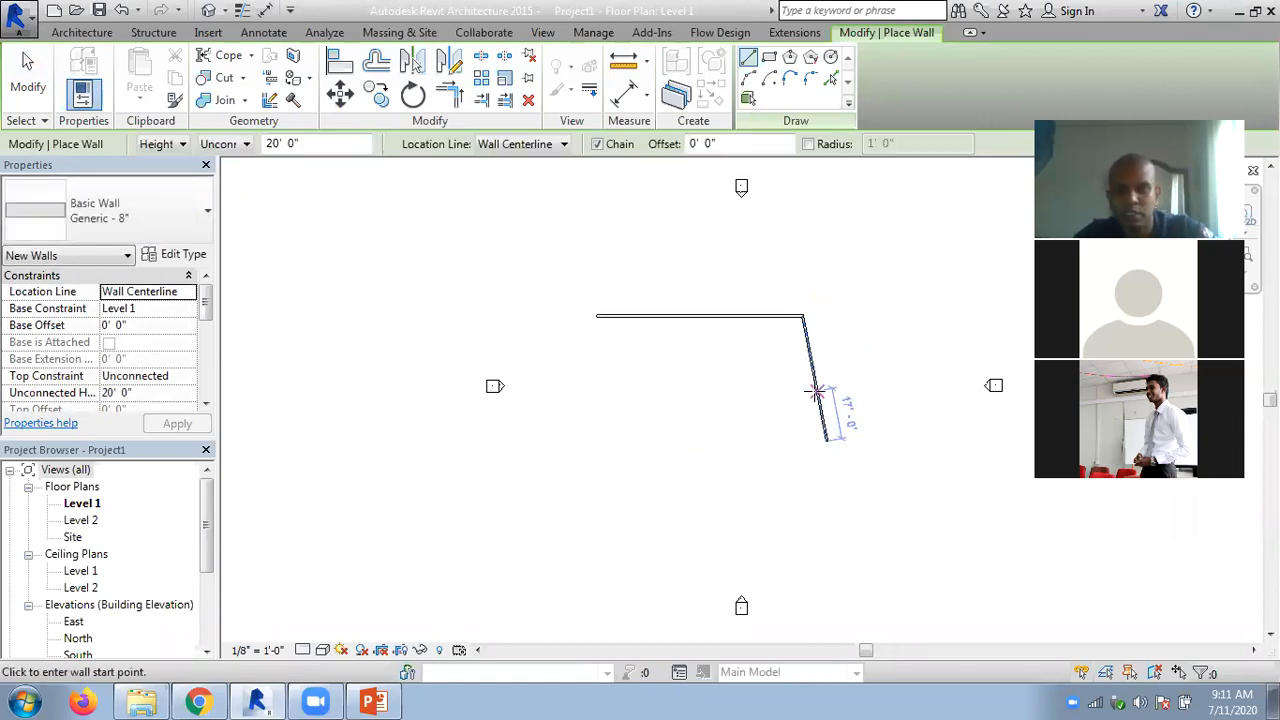
pyautogui.press('Escape')
# - Delete the slanted wall connected to the horizontal wall
pyautogui.click(815, 397)
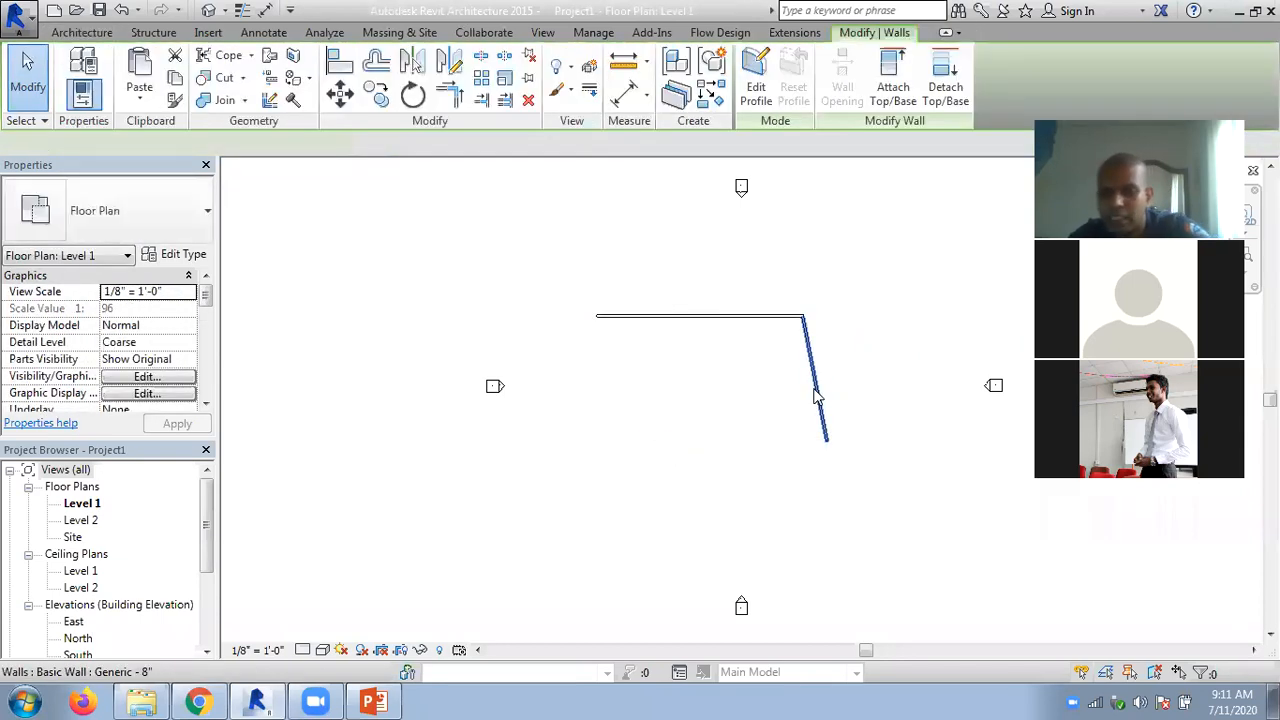
pyautogui.press('Delete')
pyautogui.scroll(1, 743, 297)
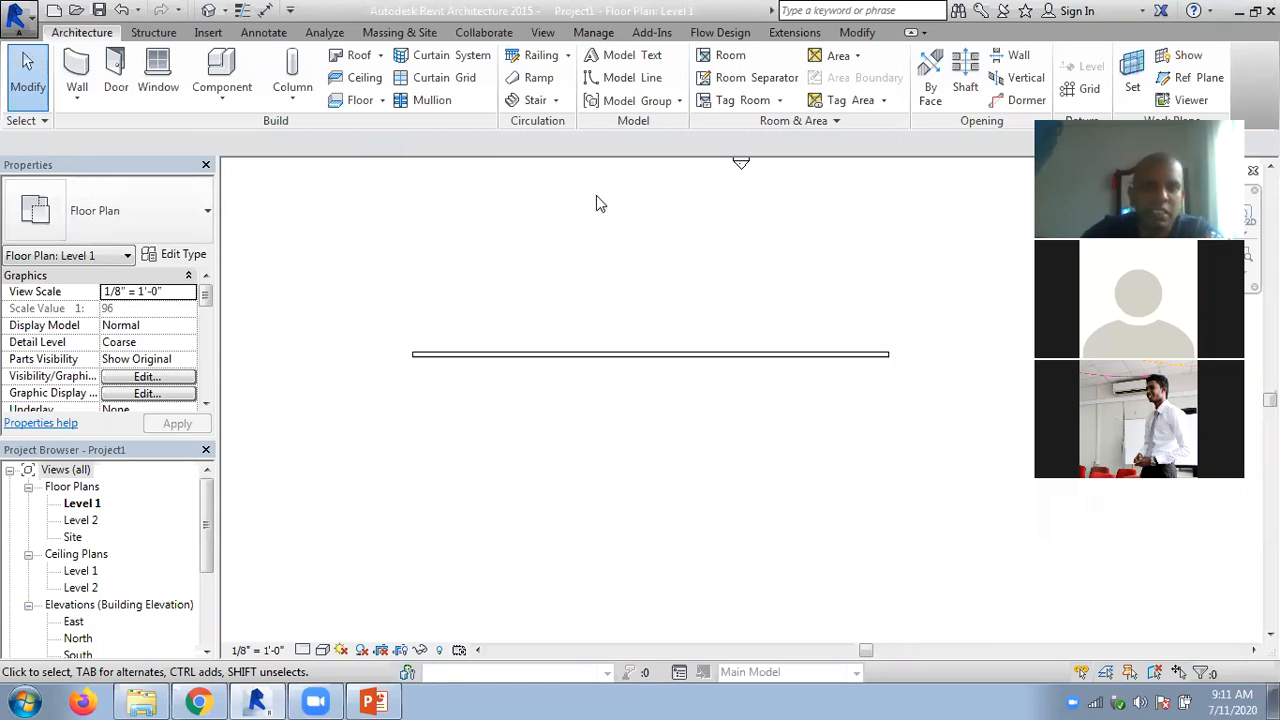
# - Offset a copy of the horizontal wall 1' 0" downward using a numerical offset
pyautogui.click(857, 32)
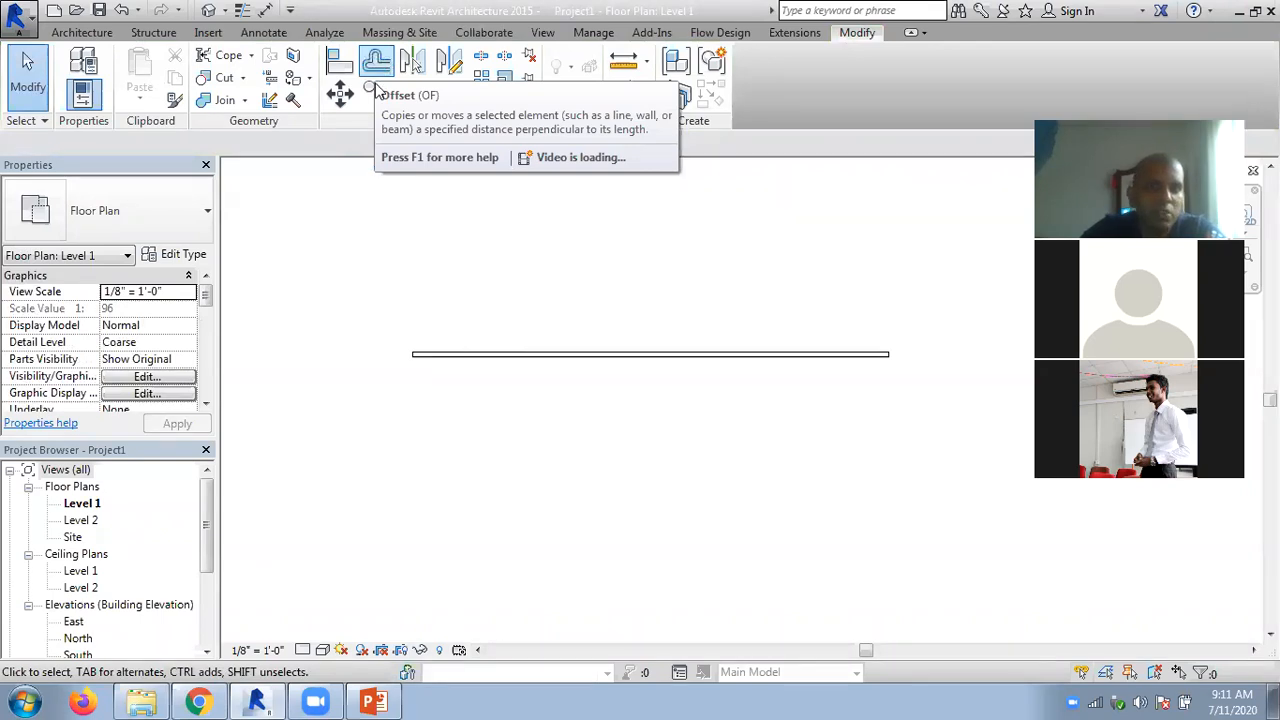
pyautogui.click(376, 72)
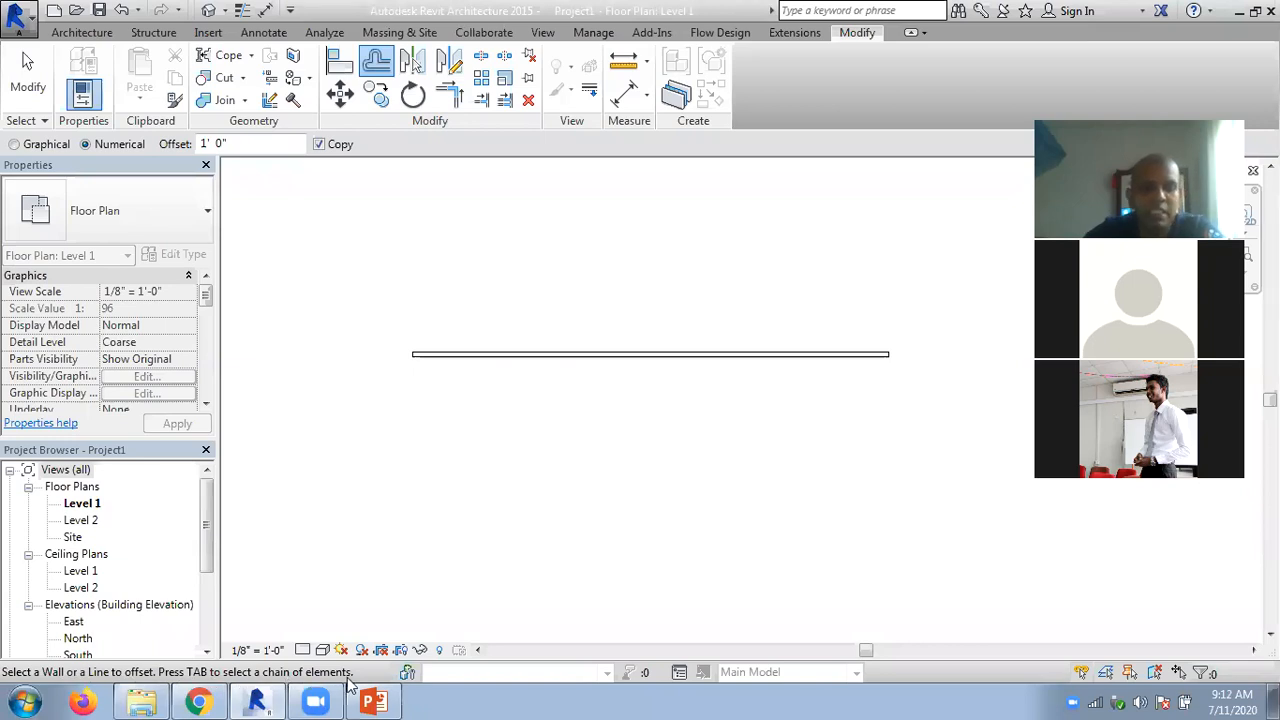
pyautogui.click(531, 366)
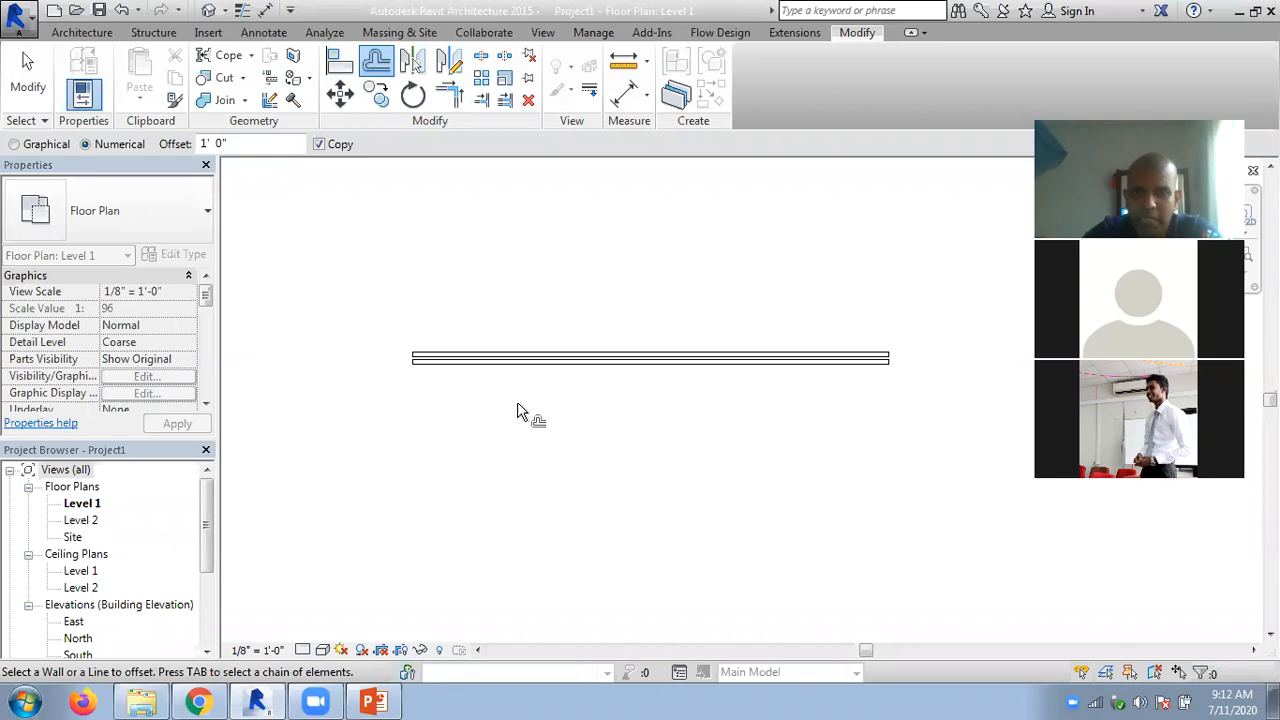
# - Set the numerical distance of the Offset tool to 10'
pyautogui.moveTo(222, 143); pyautogui.dragTo(168, 150)
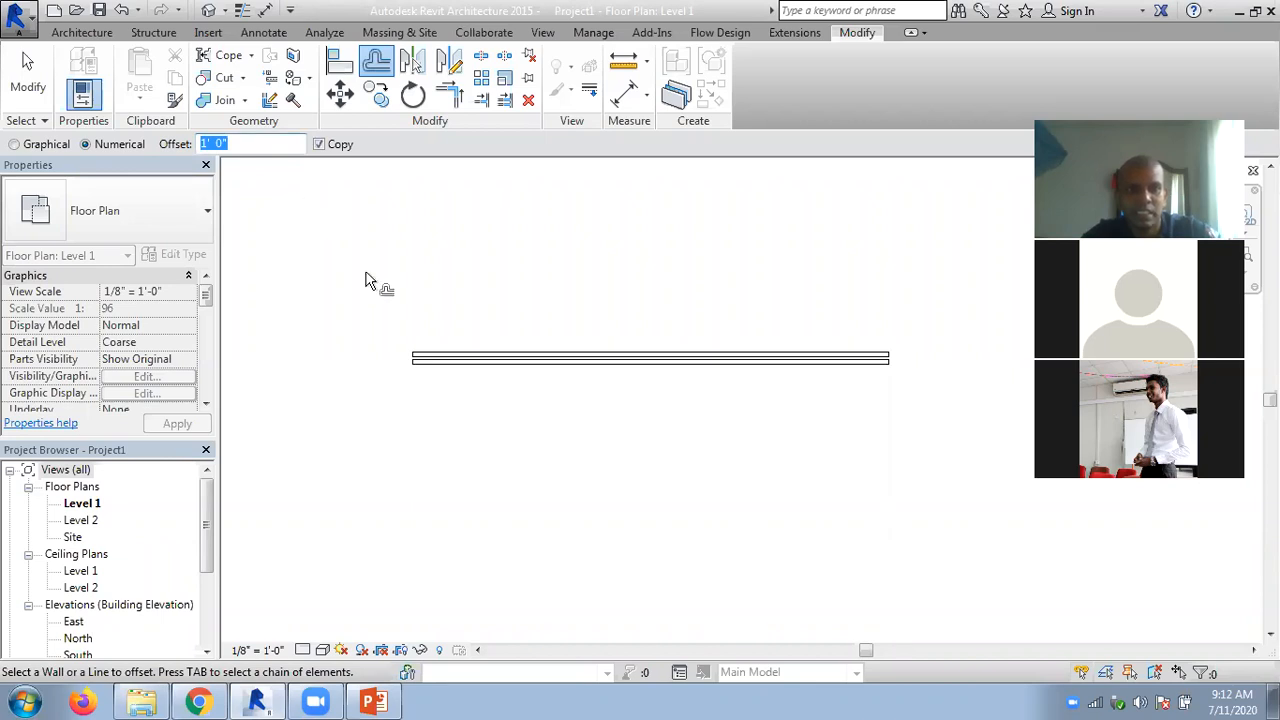
pyautogui.write('10')
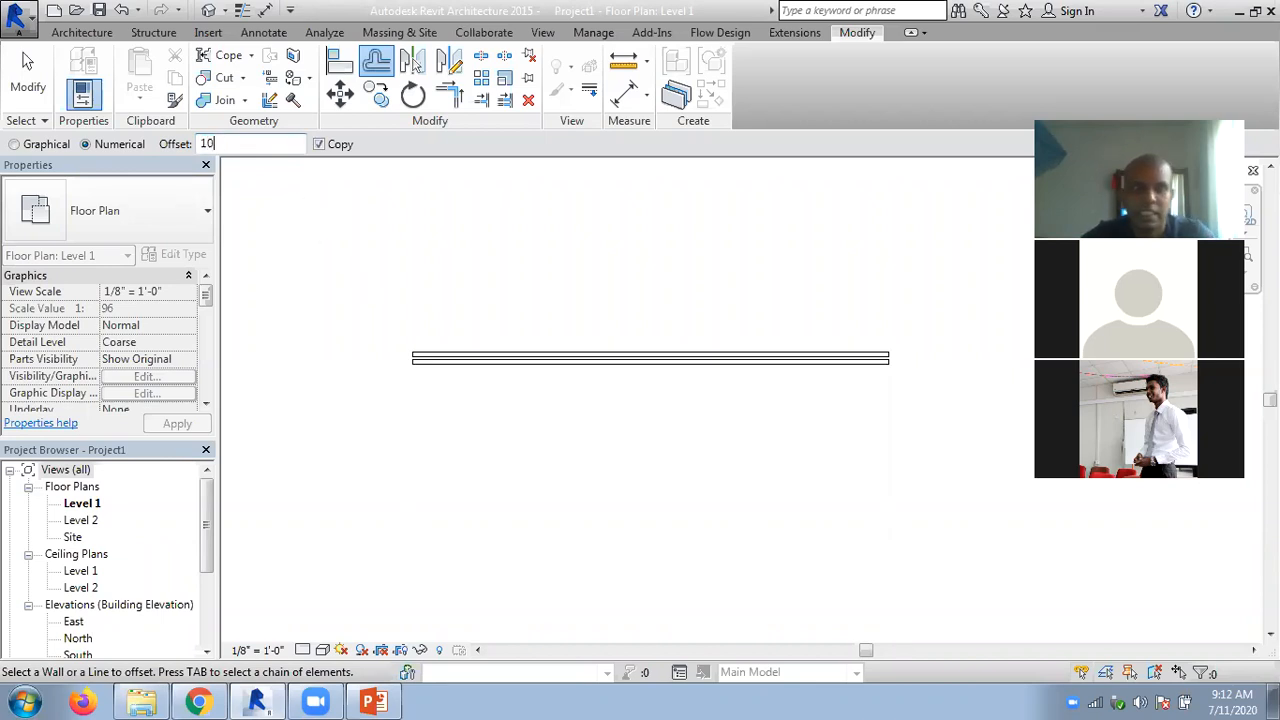
pyautogui.press('Return')
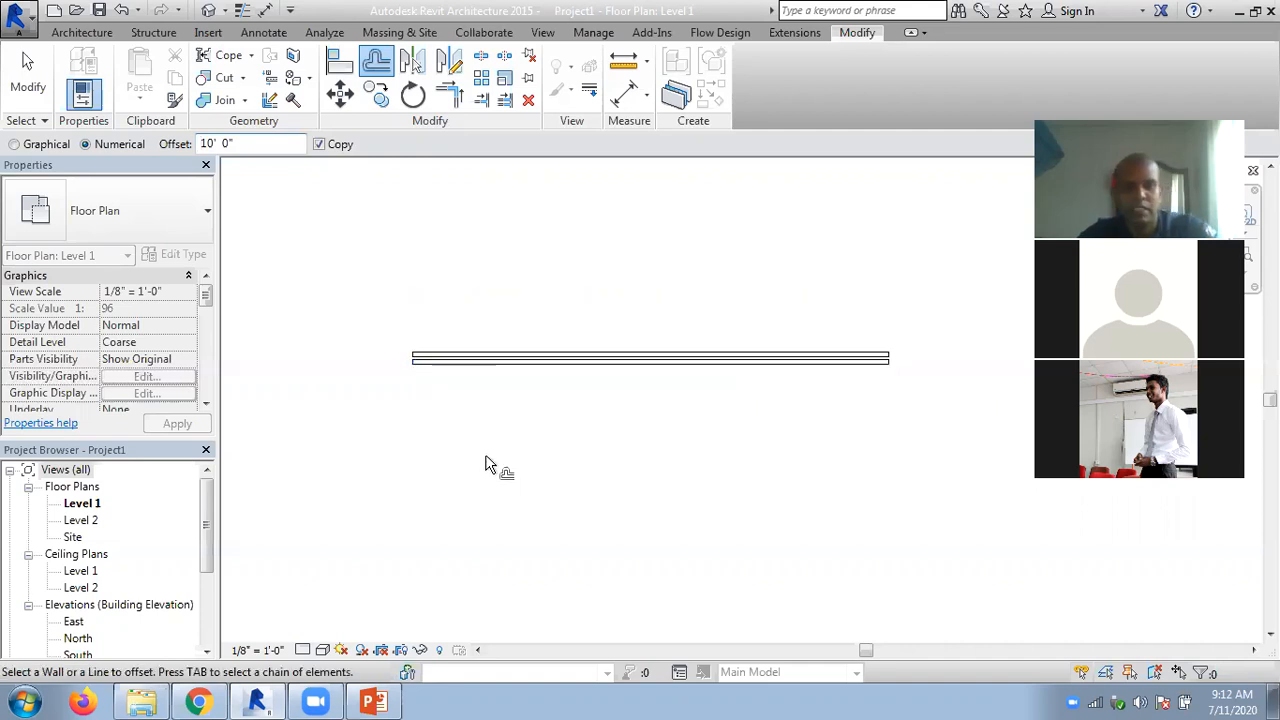
# - Delete the lower offset copy of the horizontal wall
pyautogui.click(28, 75)
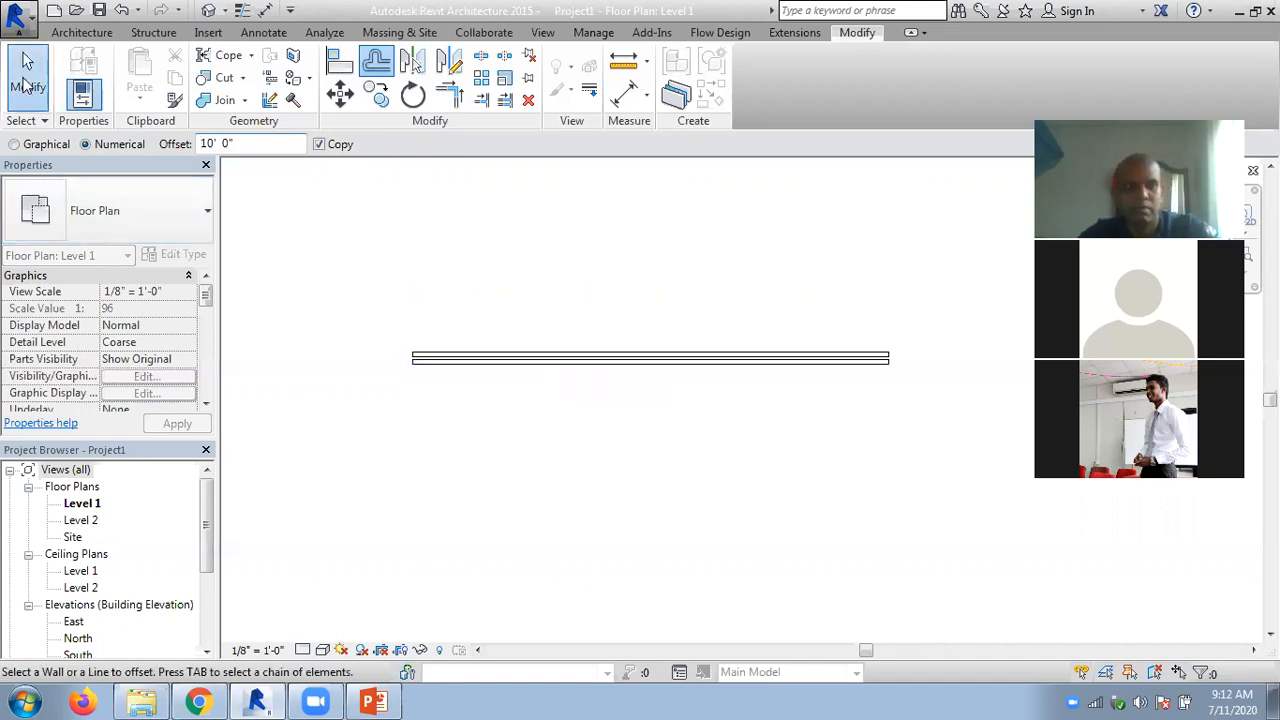
pyautogui.click(474, 366)
pyautogui.press('Escape')
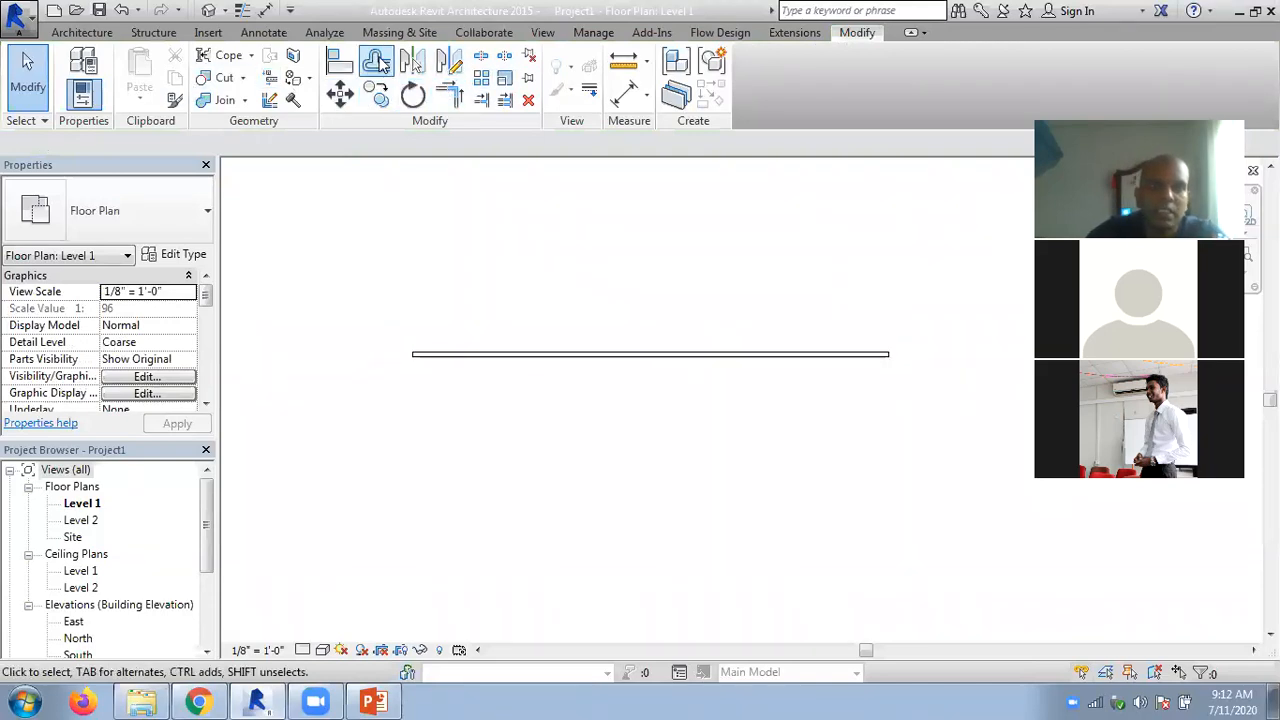
# - Offset four parallel copies of the horizontal wall at 10' spacing, two above and two below it
pyautogui.click(376, 61)
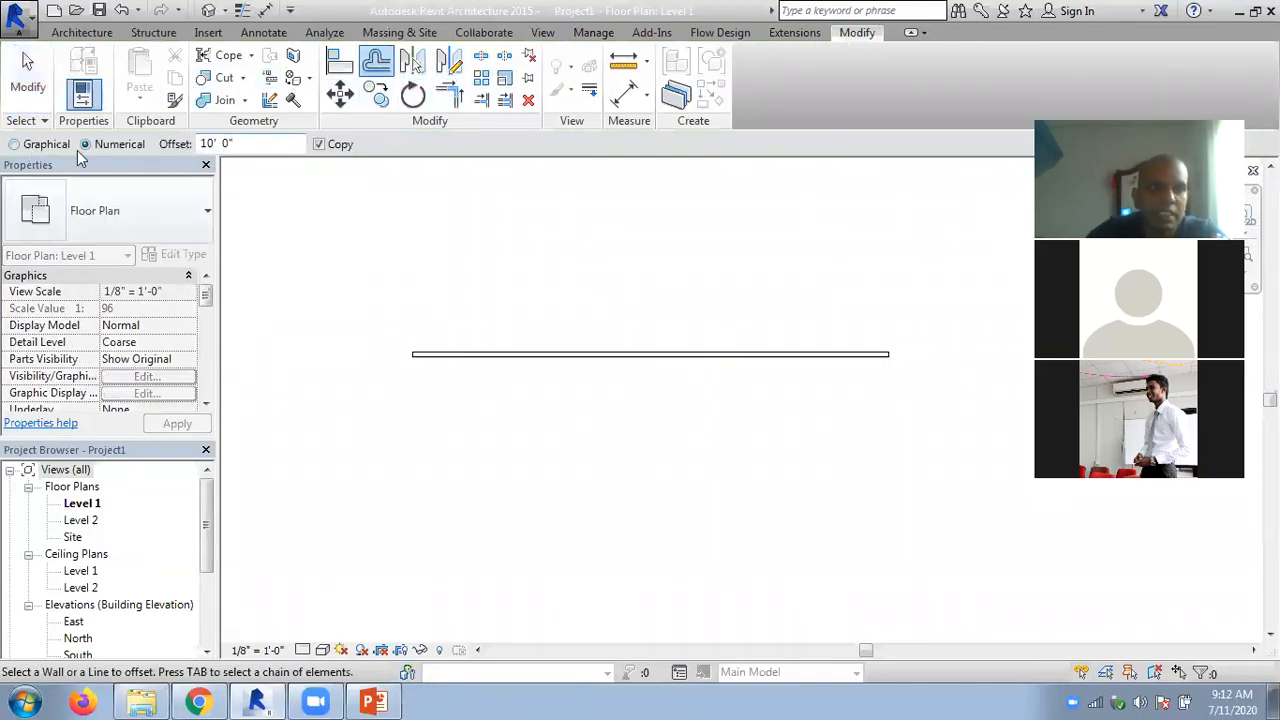
pyautogui.click(557, 355)
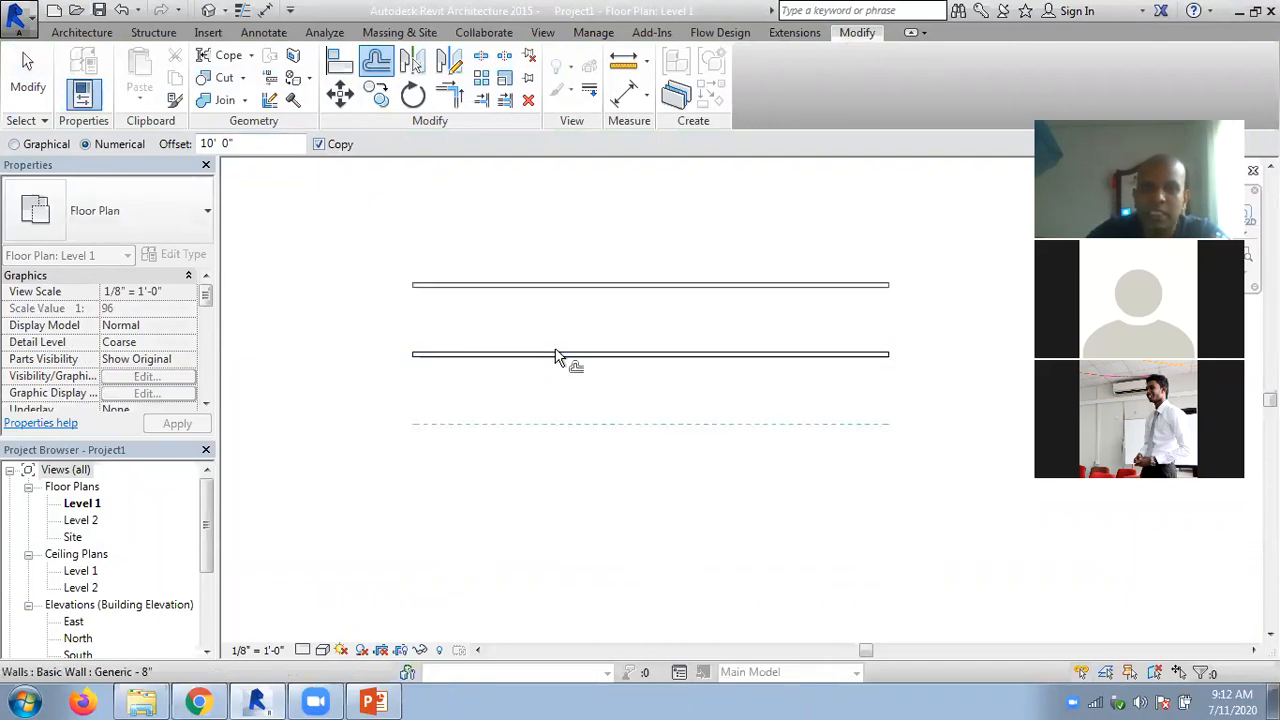
pyautogui.click(545, 372)
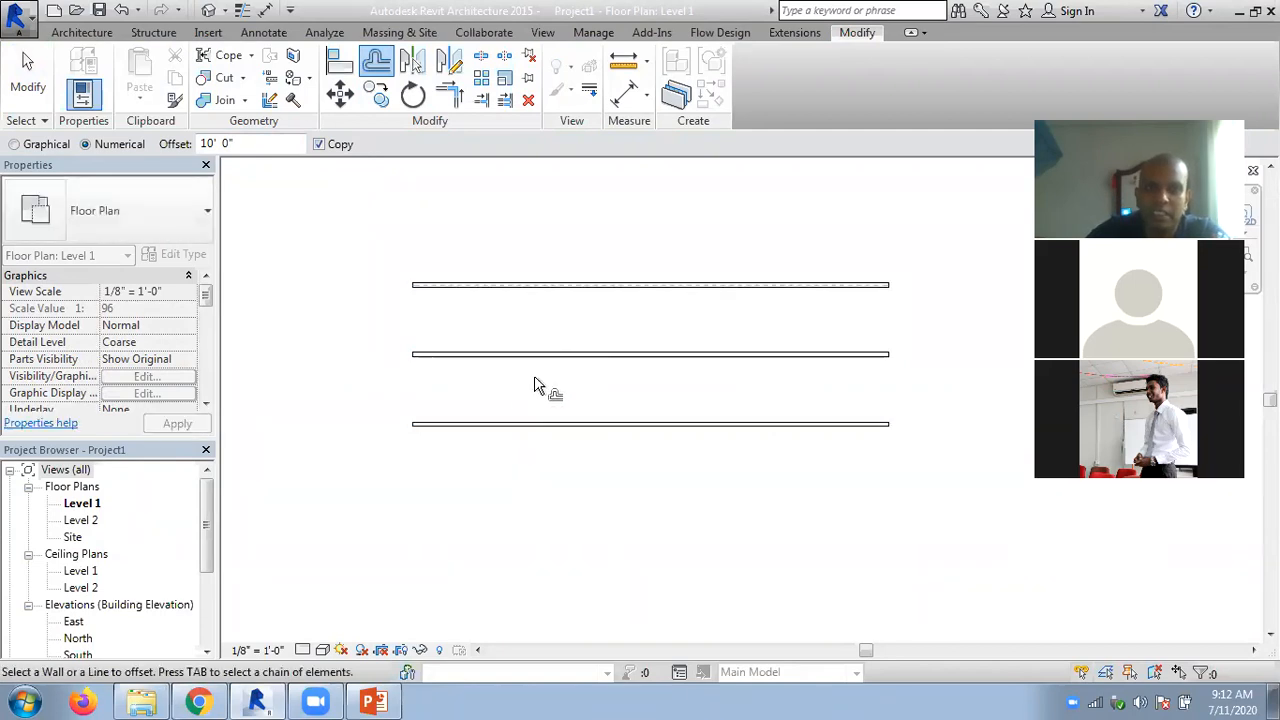
pyautogui.click(516, 433)
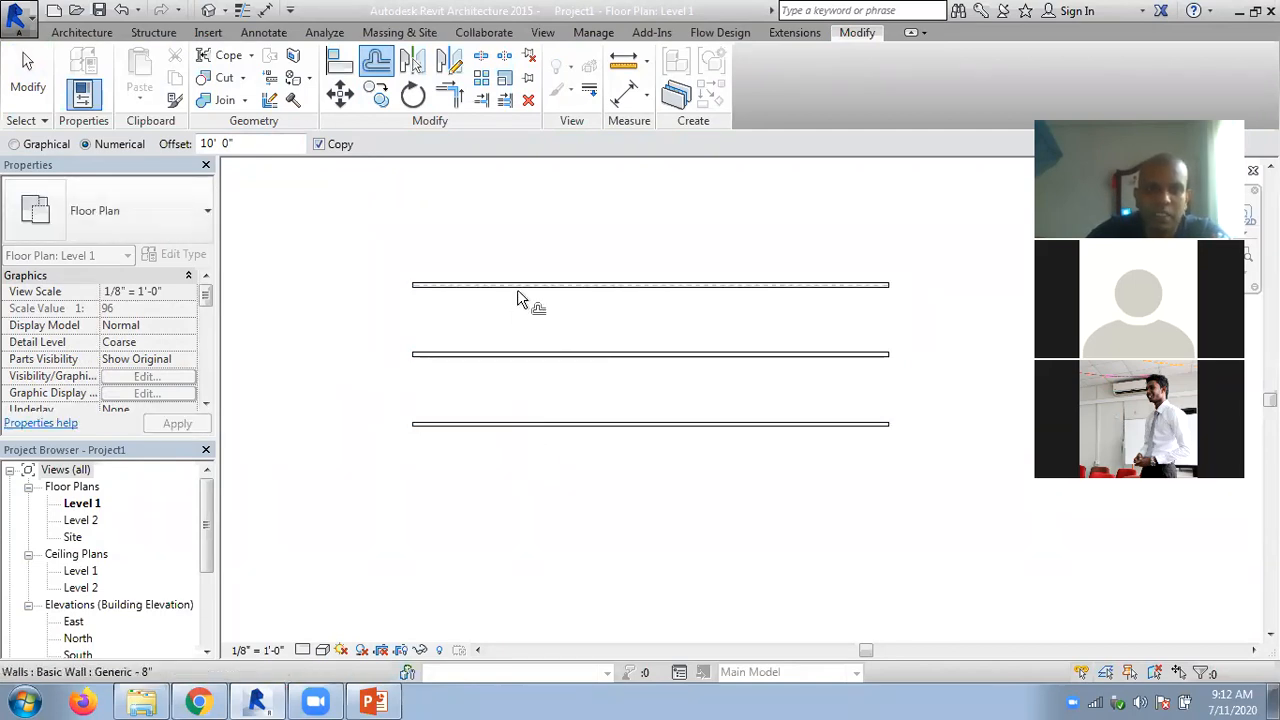
pyautogui.click(517, 292)
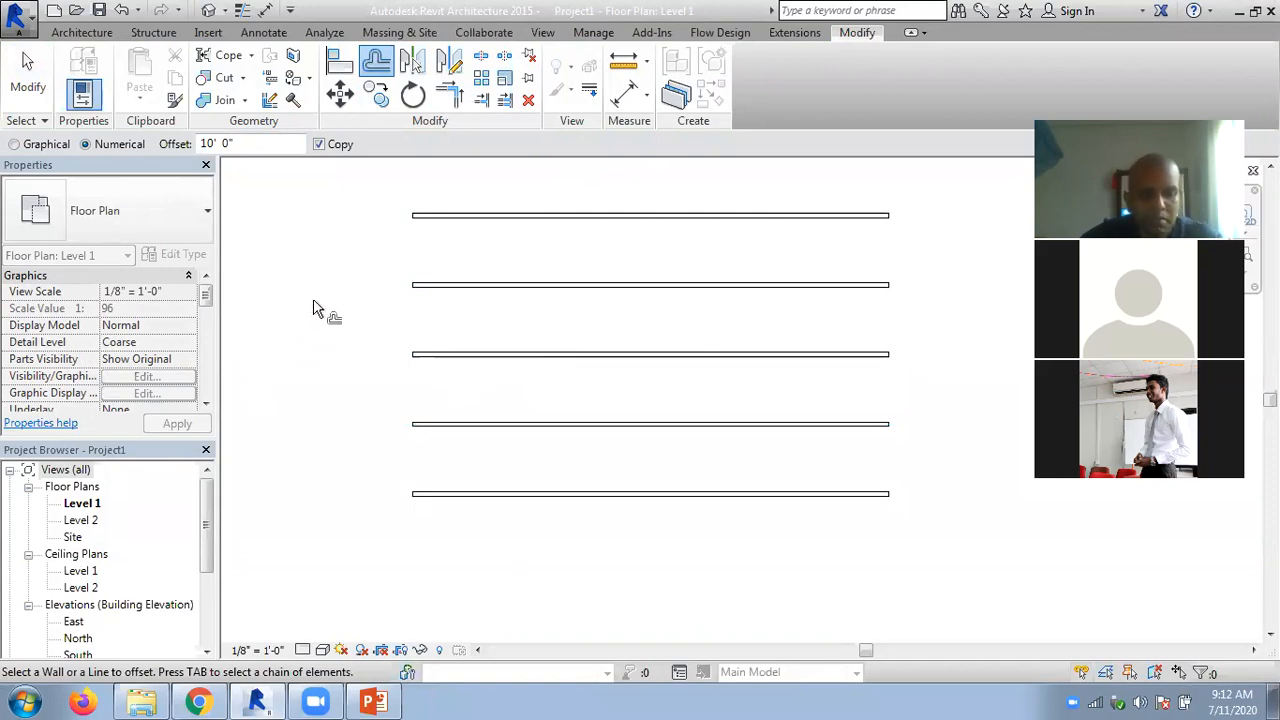
# - Undo the wall offsets and deletions back to the original horizontal wall with its connected slanted wall
pyautogui.hotkey('ctrl', 'z')
pyautogui.hotkey('ctrl', 'z')
pyautogui.hotkey('ctrl', 'z')
pyautogui.hotkey('ctrl', 'z')
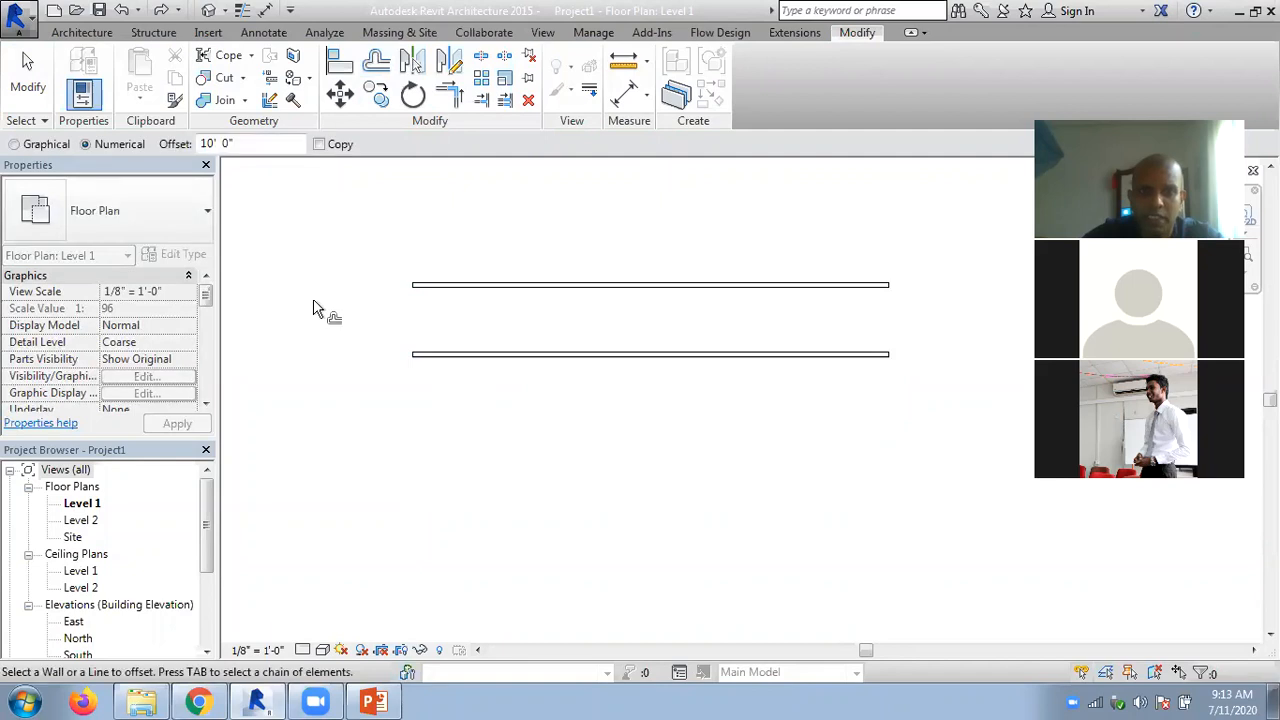
pyautogui.hotkey('ctrl', 'z')
pyautogui.hotkey('ctrl', 'z')
pyautogui.hotkey('ctrl', 'z')
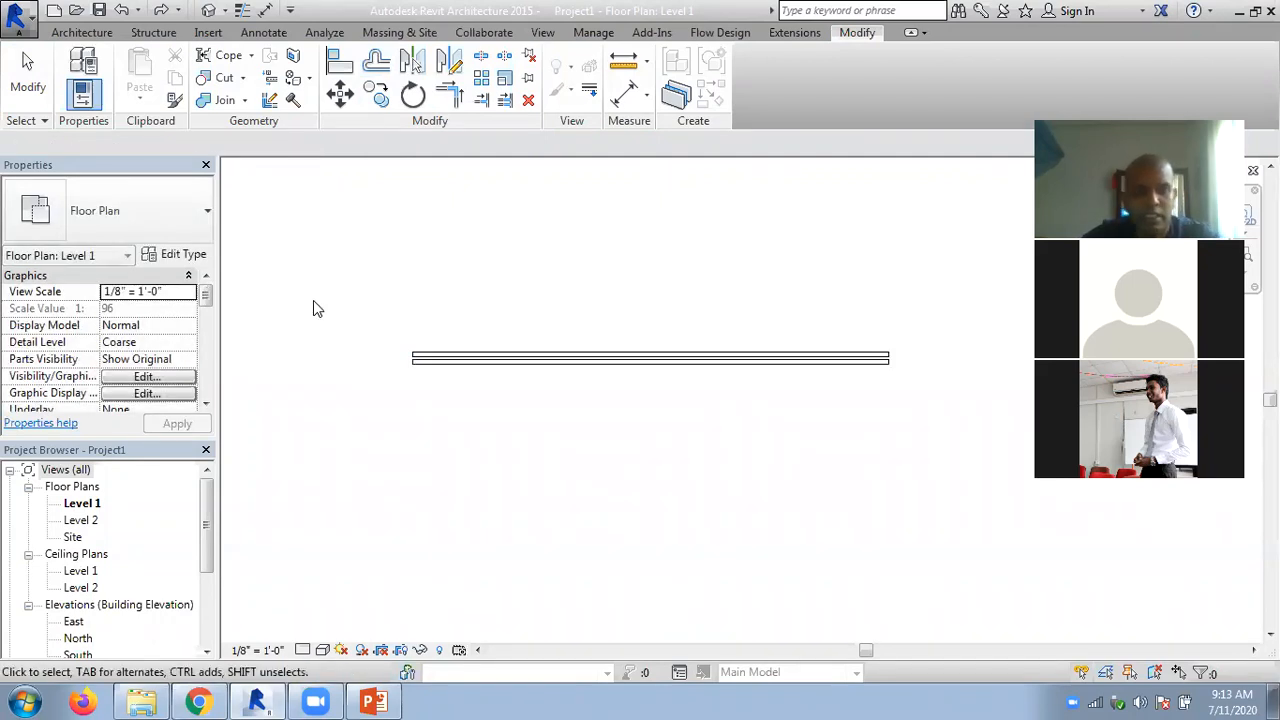
pyautogui.scroll(2, 908, 392)
pyautogui.scroll(1, 766, 366)
pyautogui.moveTo(666, 360); pyautogui.dragTo(700, 367, button='middle')
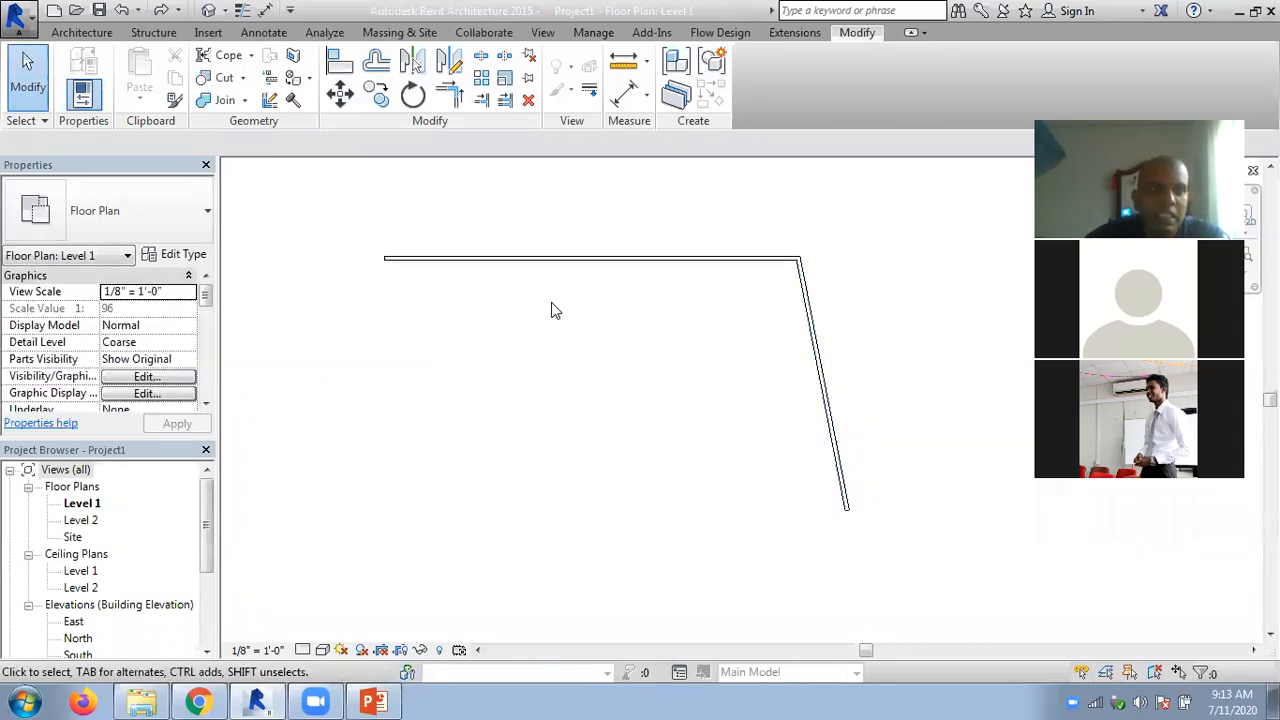
# - Offset copies of the horizontal and slanted walls outward by 10' one at a time, and undo both copies
pyautogui.click(377, 66)
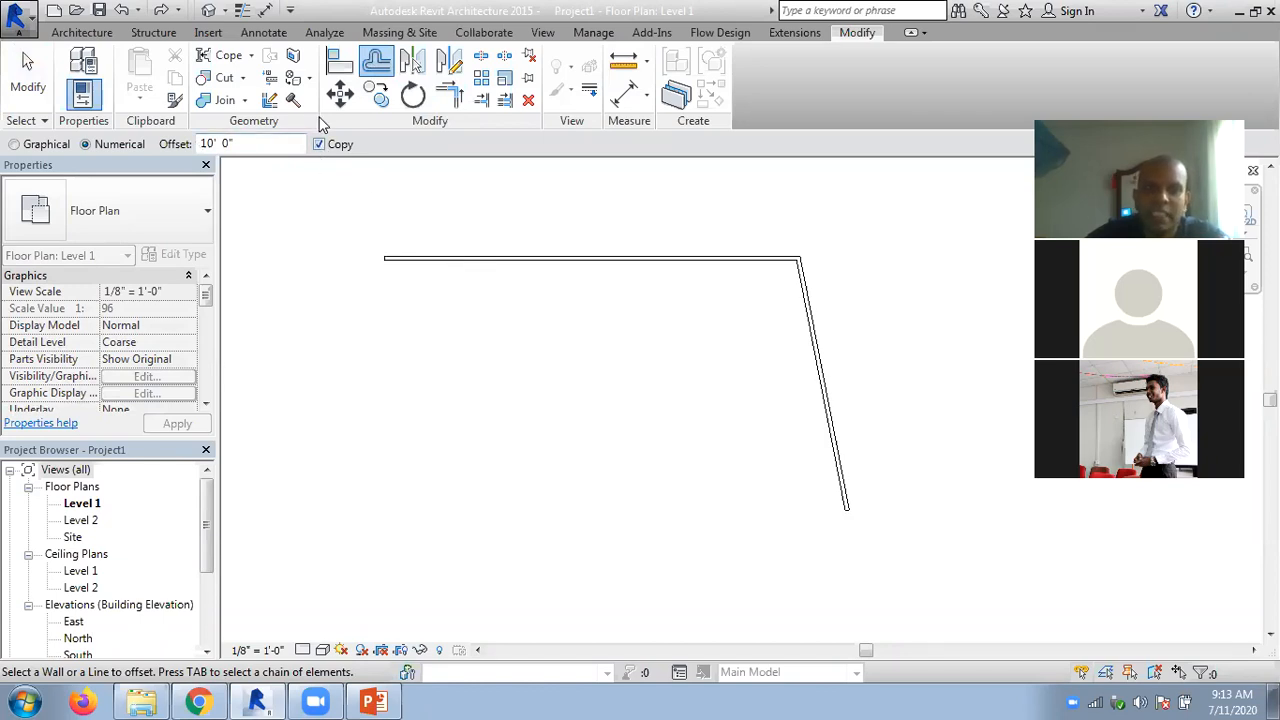
pyautogui.click(421, 260)
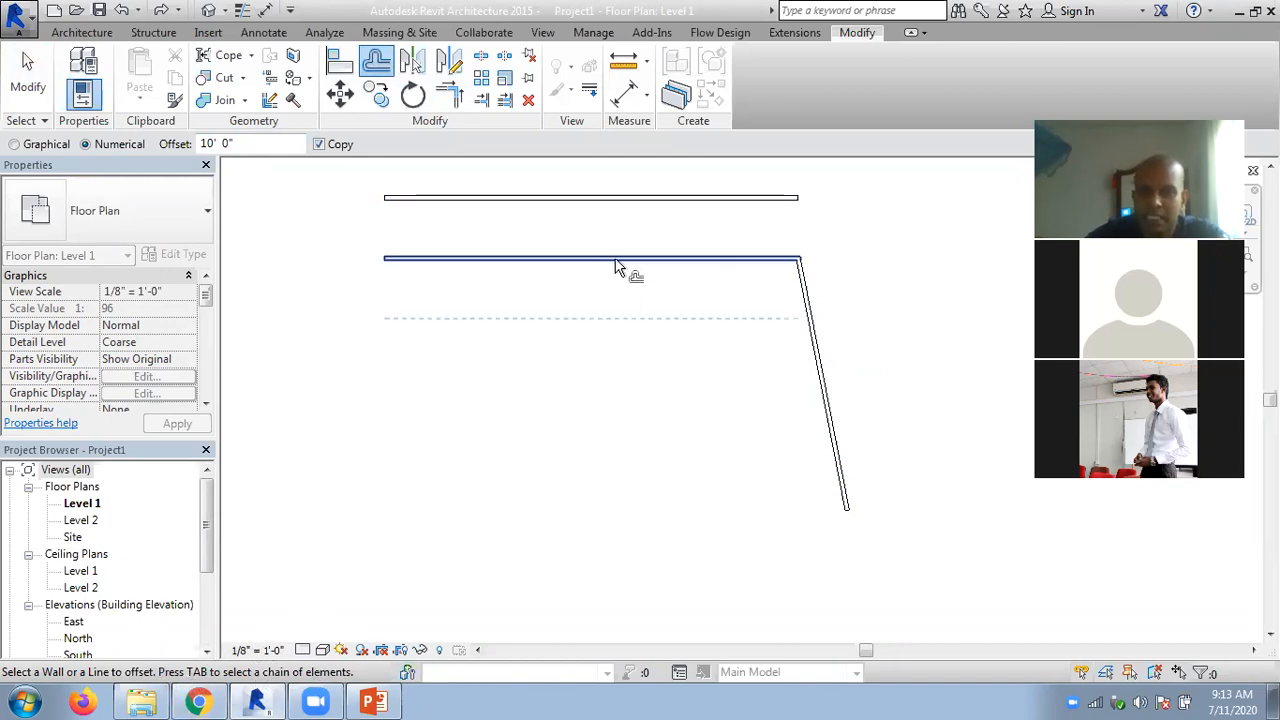
pyautogui.click(805, 311)
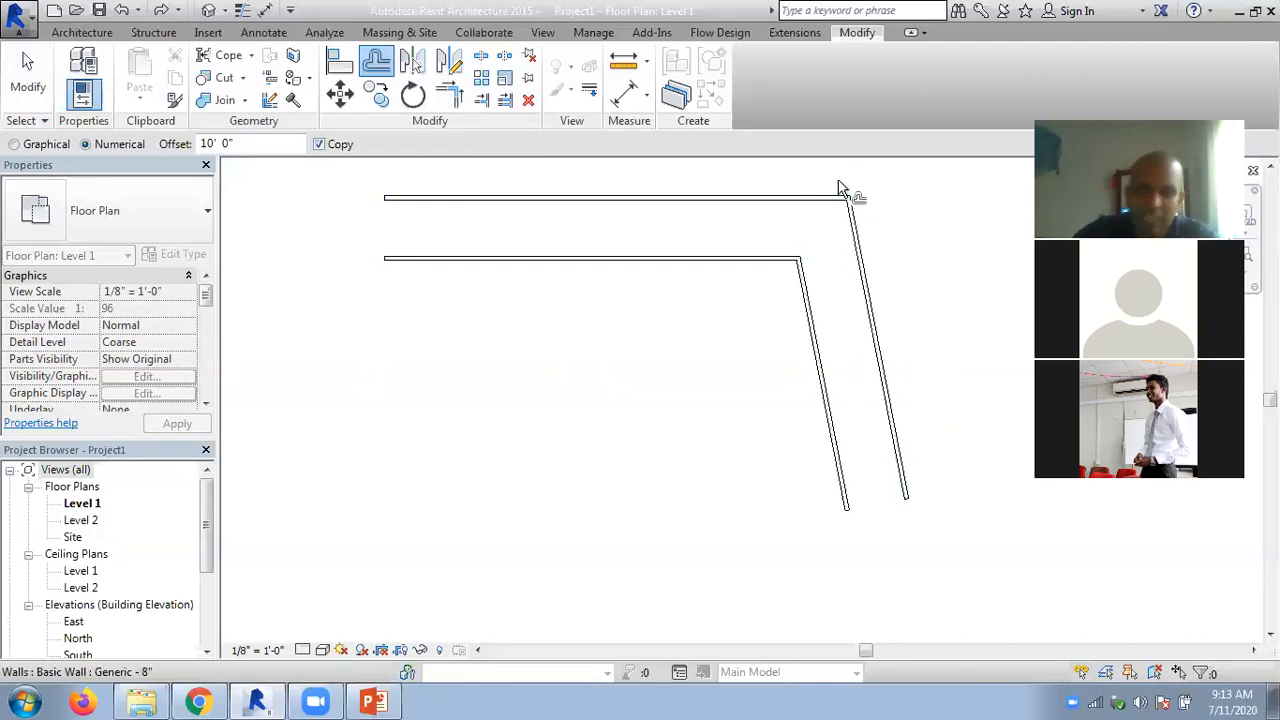
pyautogui.hotkey('ctrl', 'z')
pyautogui.hotkey('ctrl', 'z')
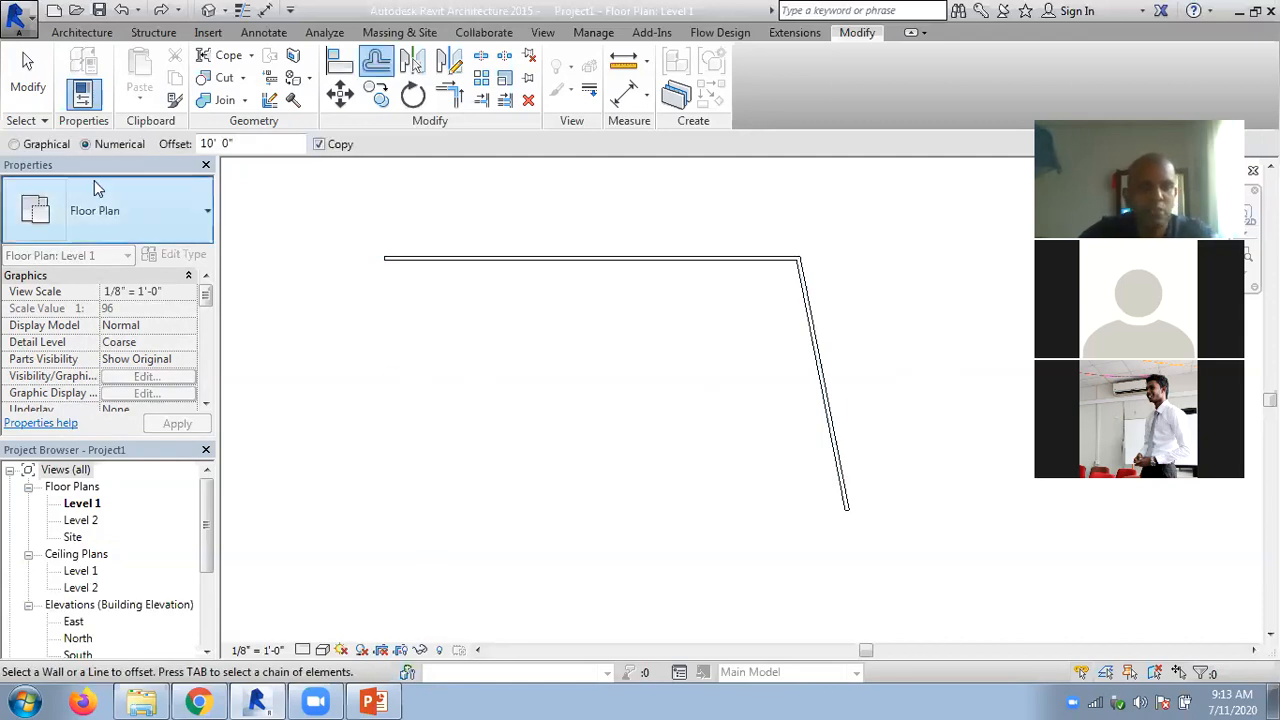
# - Draw a slanted architectural wall from the horizontal wall's left end and two lower wall segments closing the loop at the right wall's endpoint
pyautogui.press('Escape')
pyautogui.click(82, 32)
pyautogui.click(78, 100)
pyautogui.click(125, 128)
pyautogui.click(384, 258)
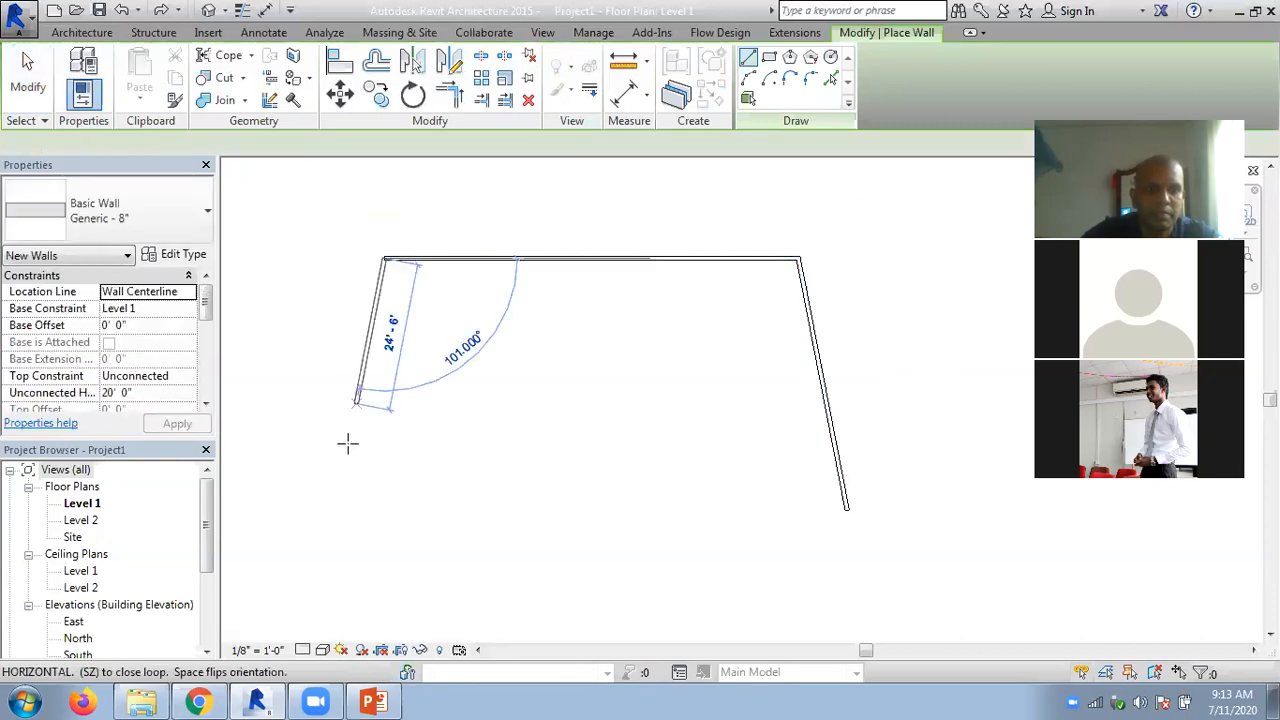
pyautogui.click(349, 444)
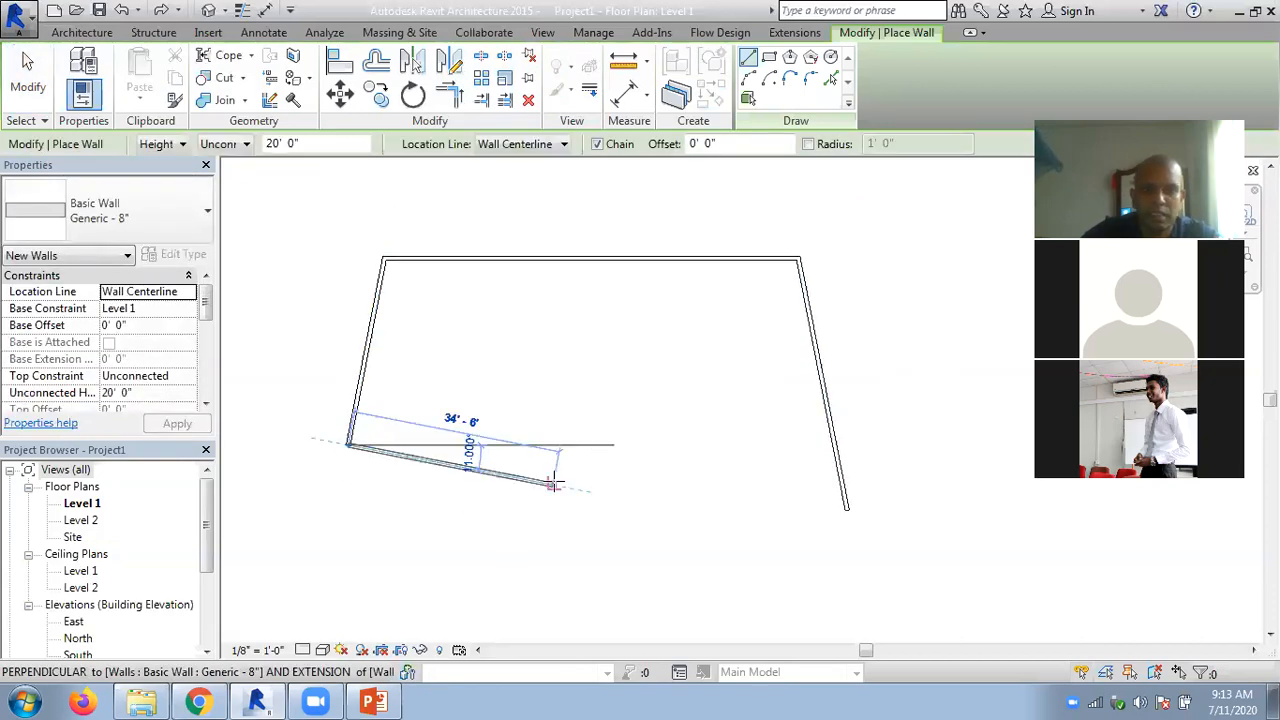
pyautogui.click(846, 508)
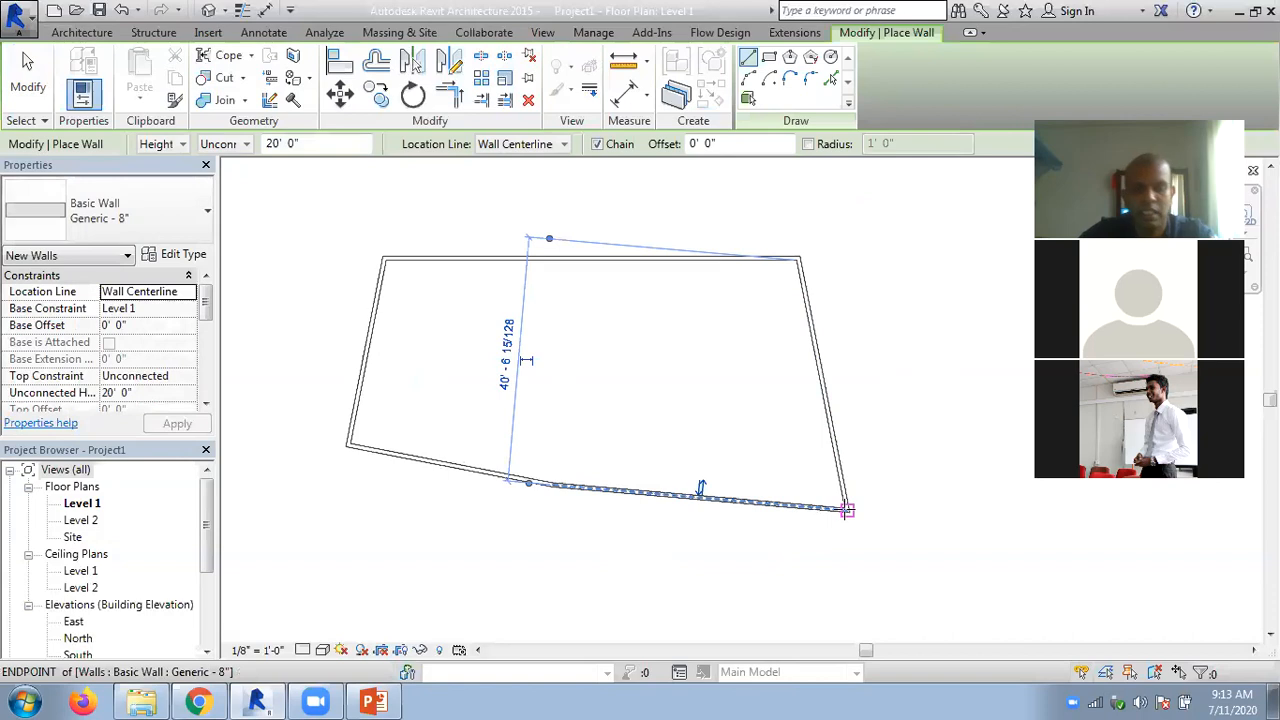
pyautogui.press('Escape')
pyautogui.press('Escape')
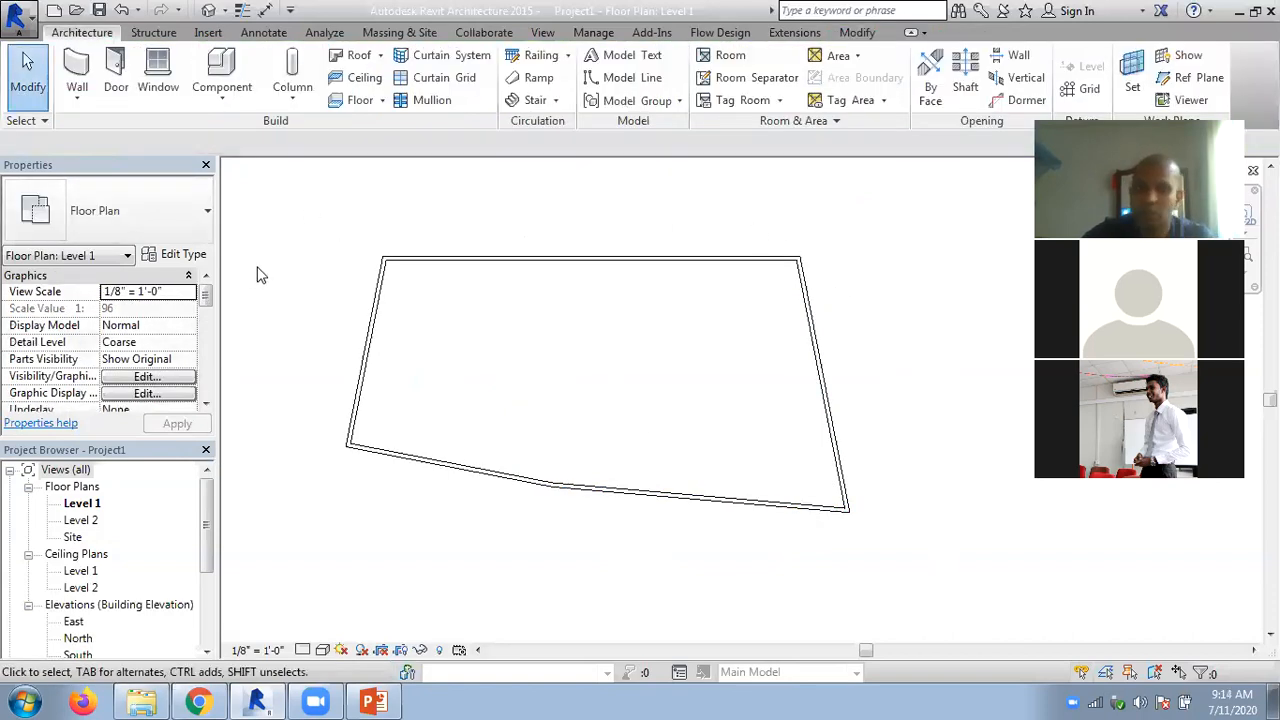
# - Offset a copy of the whole closed wall chain outward by 10' with the Offset tool
pyautogui.scroll(-1, 318, 290)
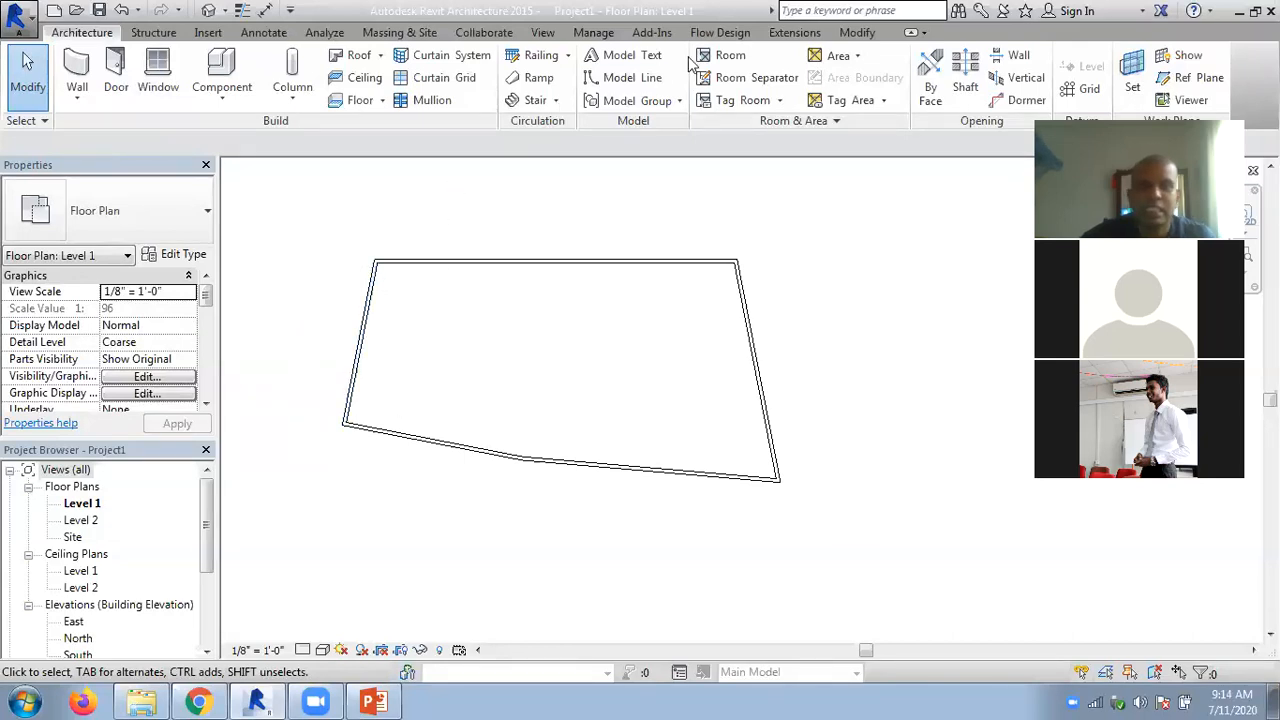
pyautogui.click(857, 33)
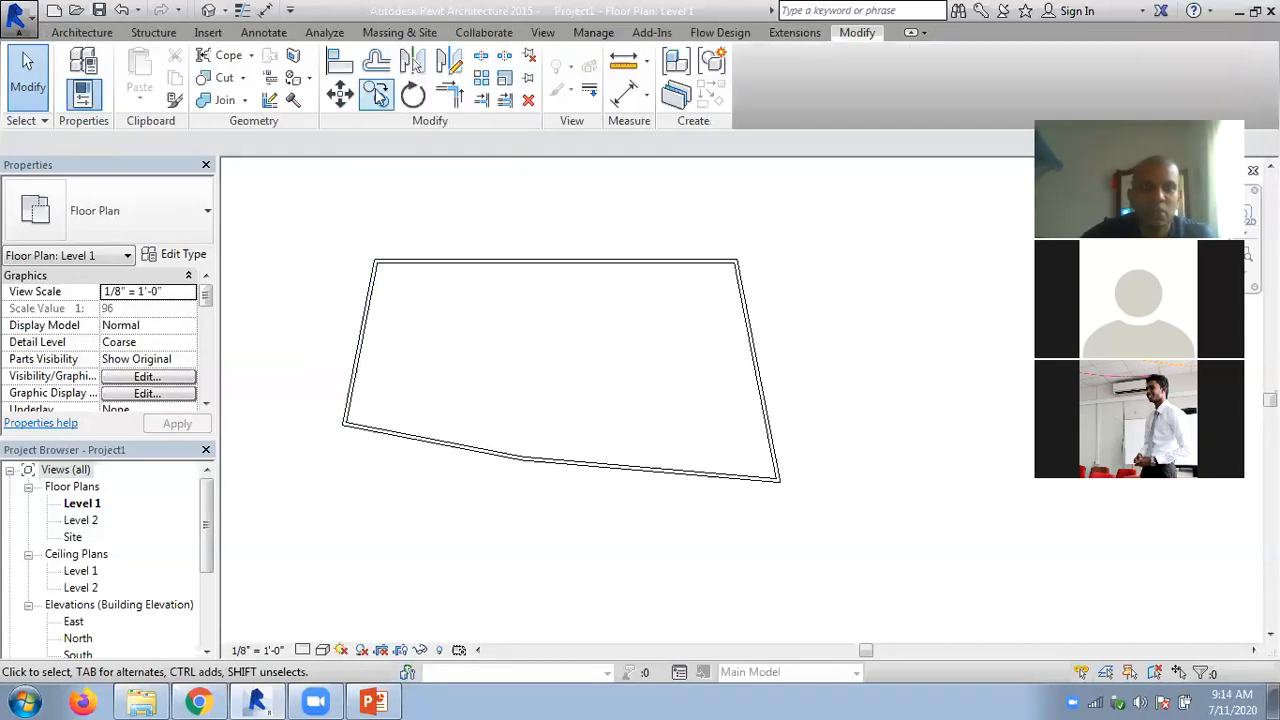
pyautogui.click(376, 61)
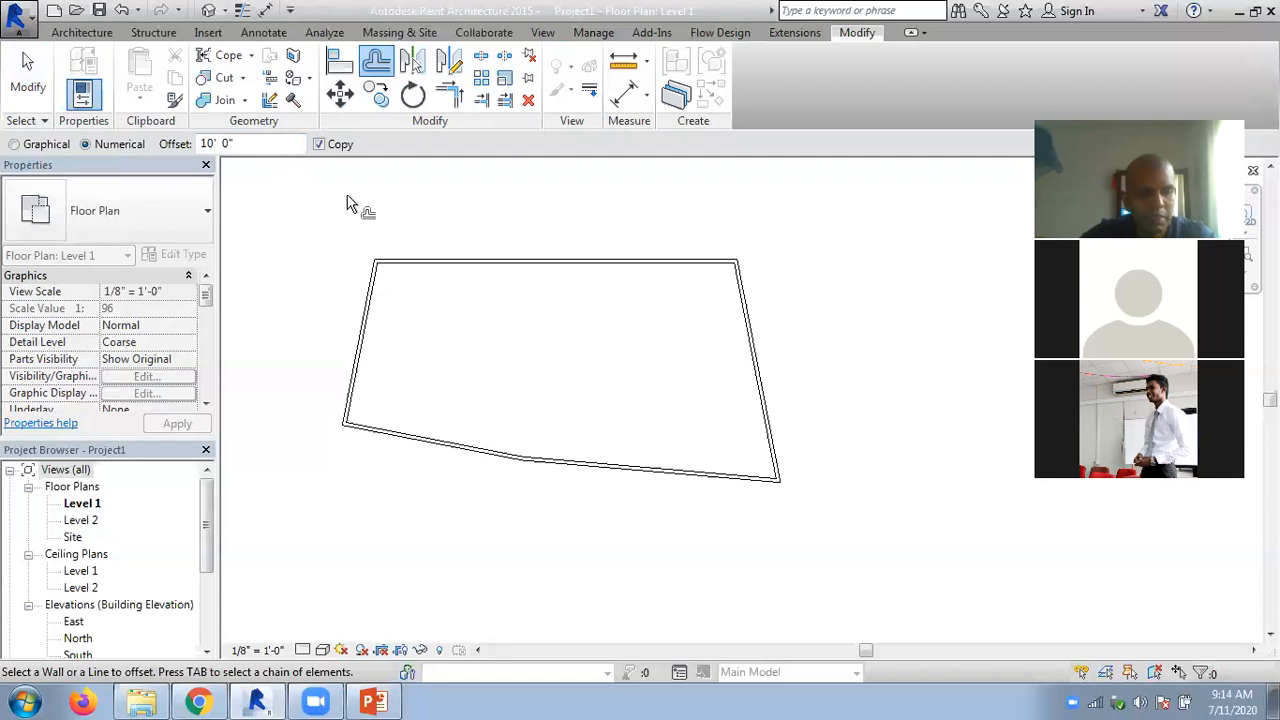
pyautogui.press('Tab')
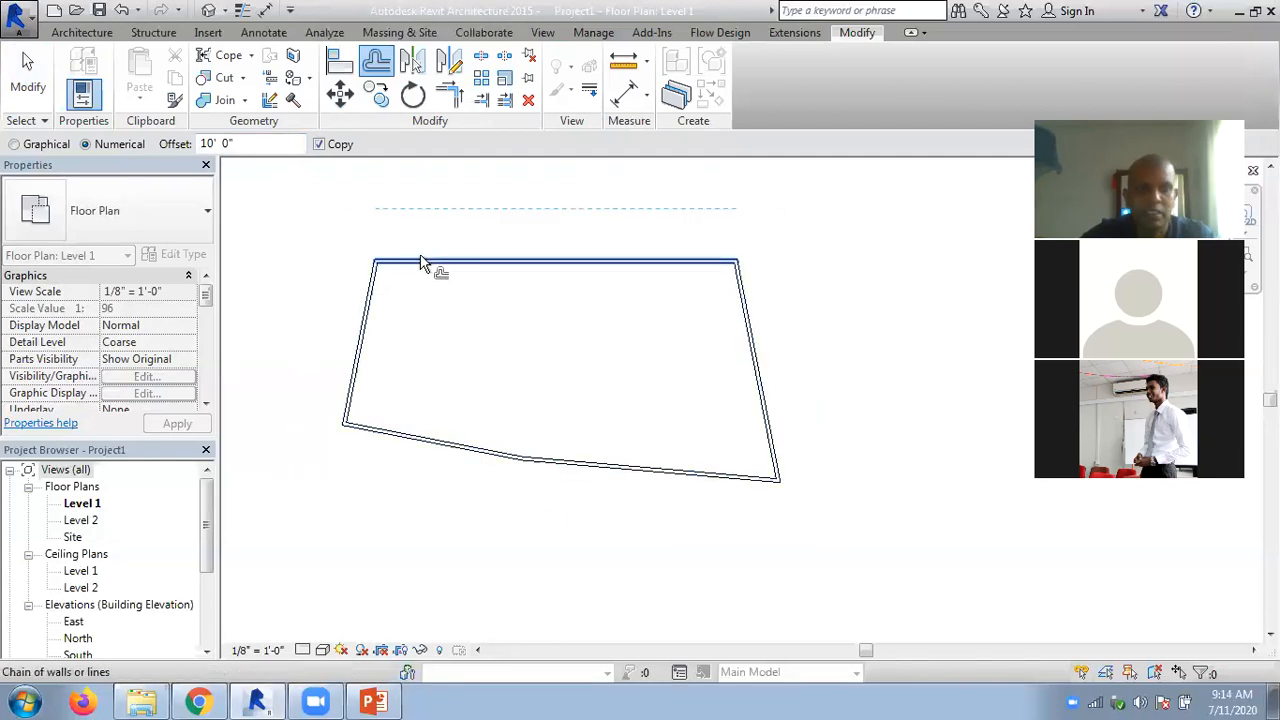
pyautogui.click(421, 262)
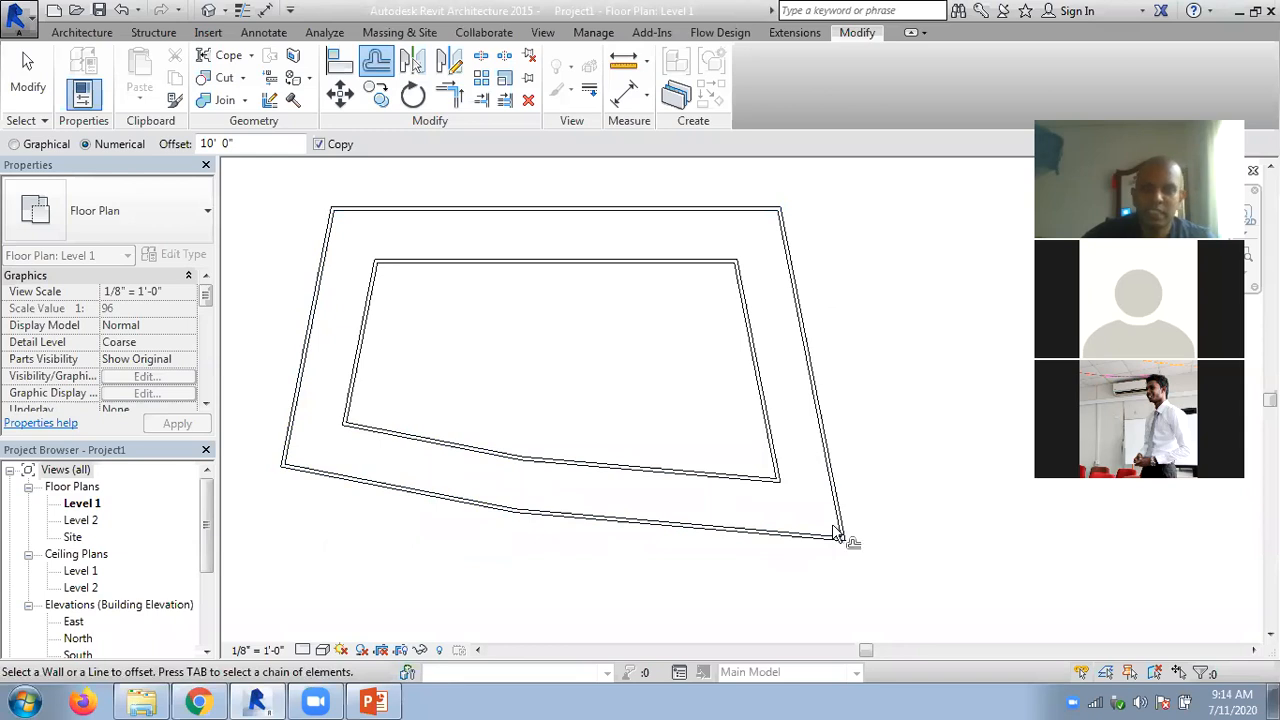
# - Offset a copy of each of the five inner loop walls inward by 10' to form a third, innermost loop
pyautogui.click(576, 467)
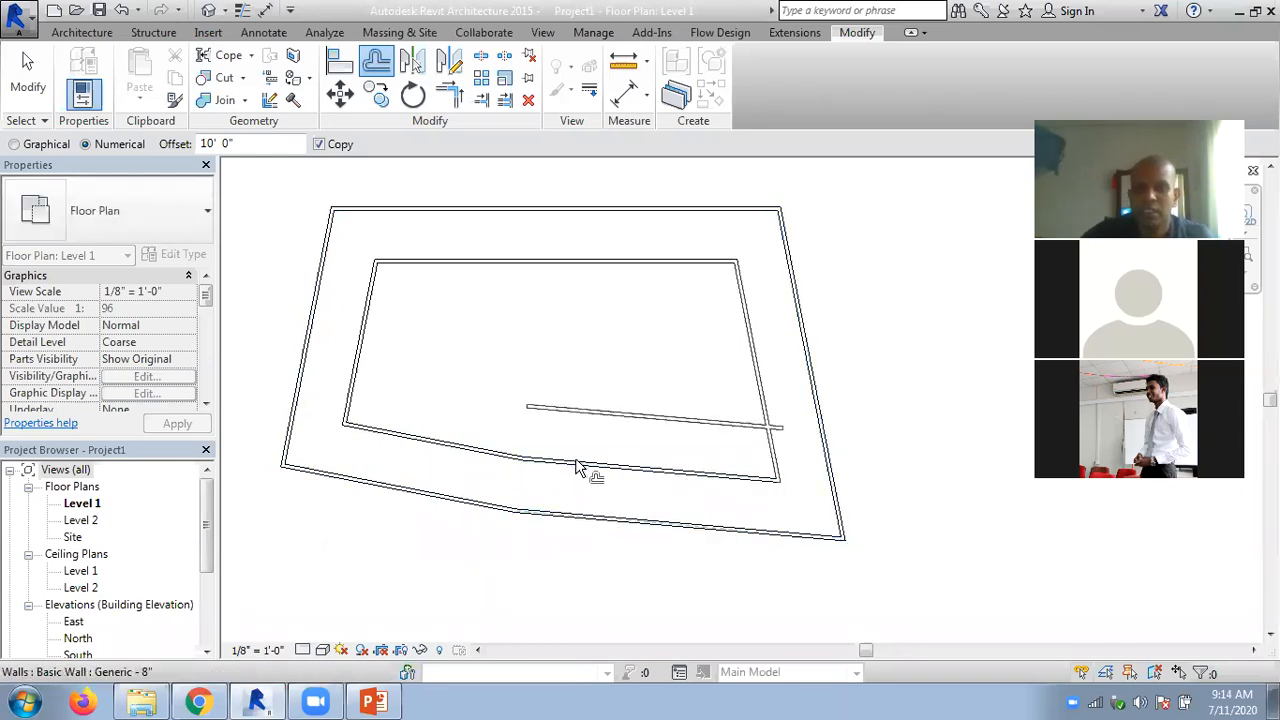
pyautogui.click(757, 366)
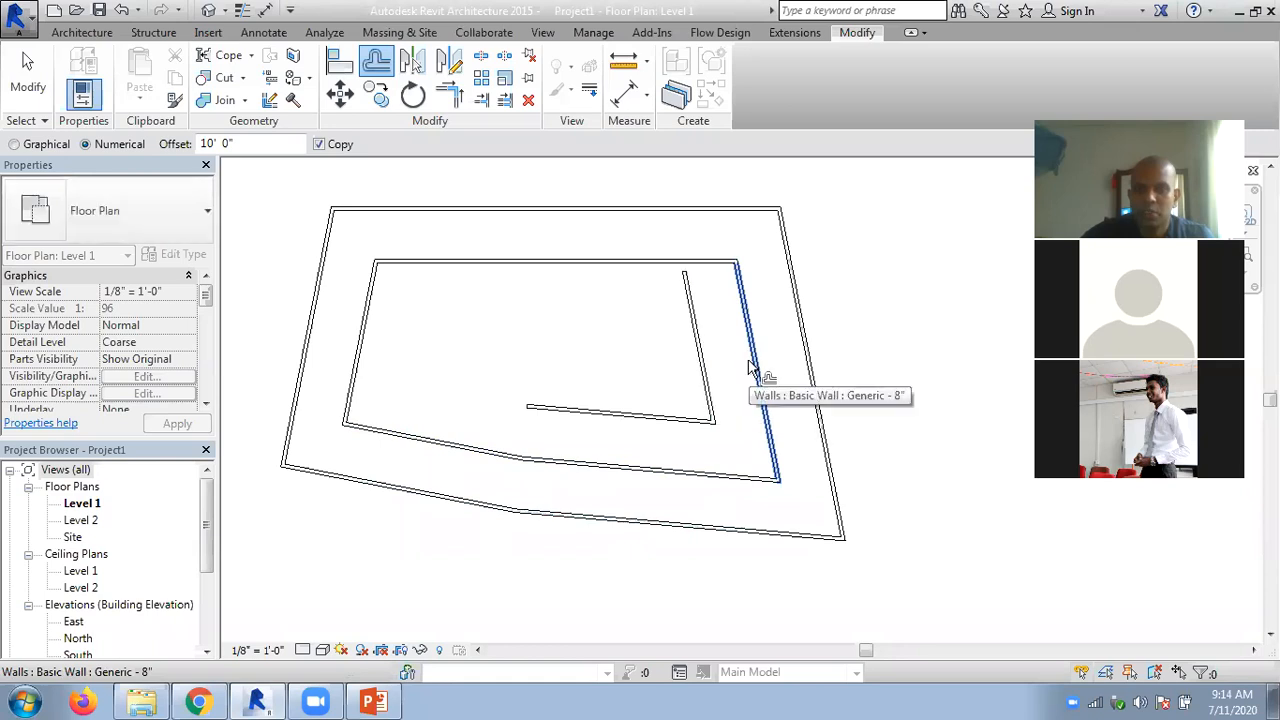
pyautogui.click(577, 266)
pyautogui.click(362, 366)
pyautogui.click(455, 447)
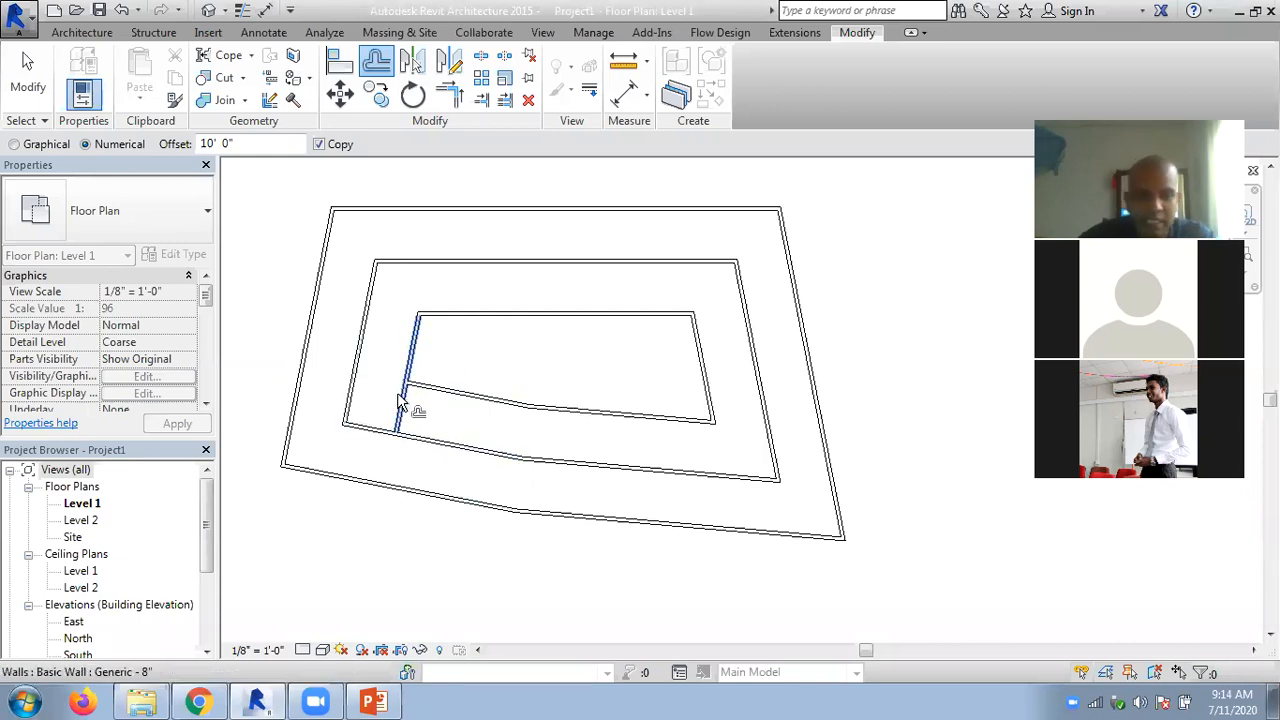
pyautogui.press('Escape')
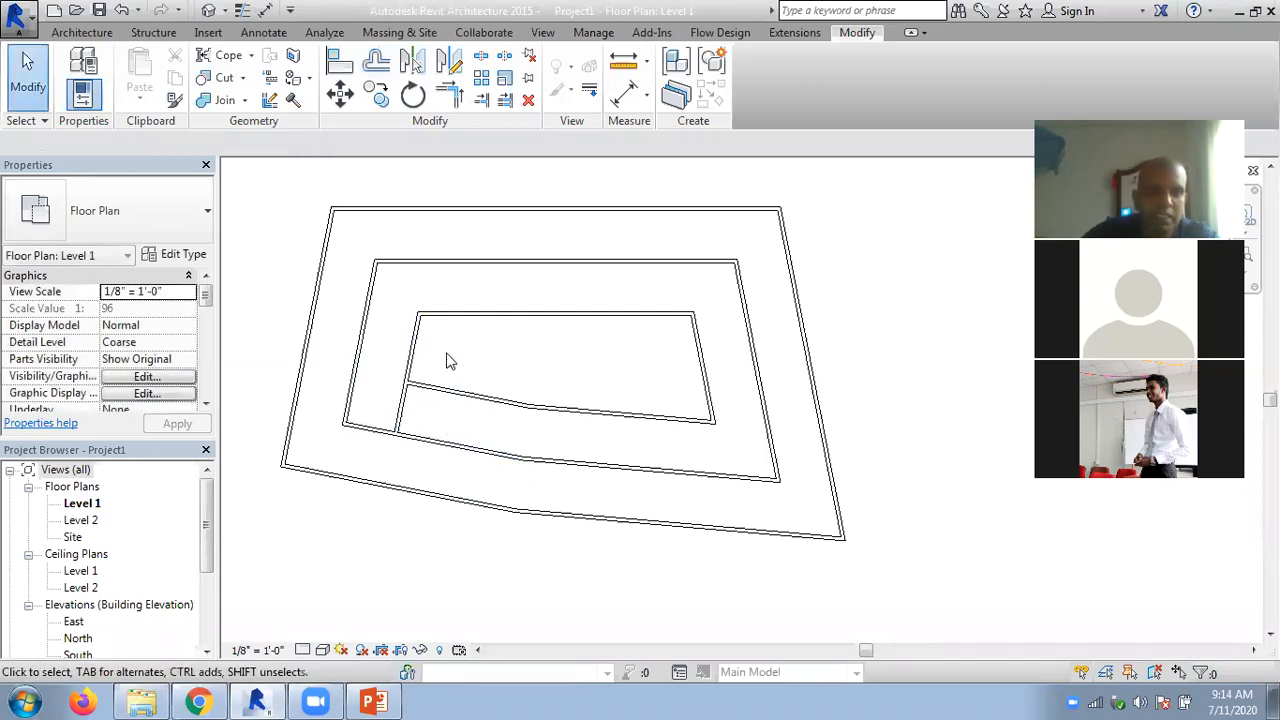
# - Trim the innermost loop's left wall and lower-left wall to a clean corner with Trim/Extend to Corner
pyautogui.click(482, 101)
pyautogui.click(414, 351)
pyautogui.click(508, 400)
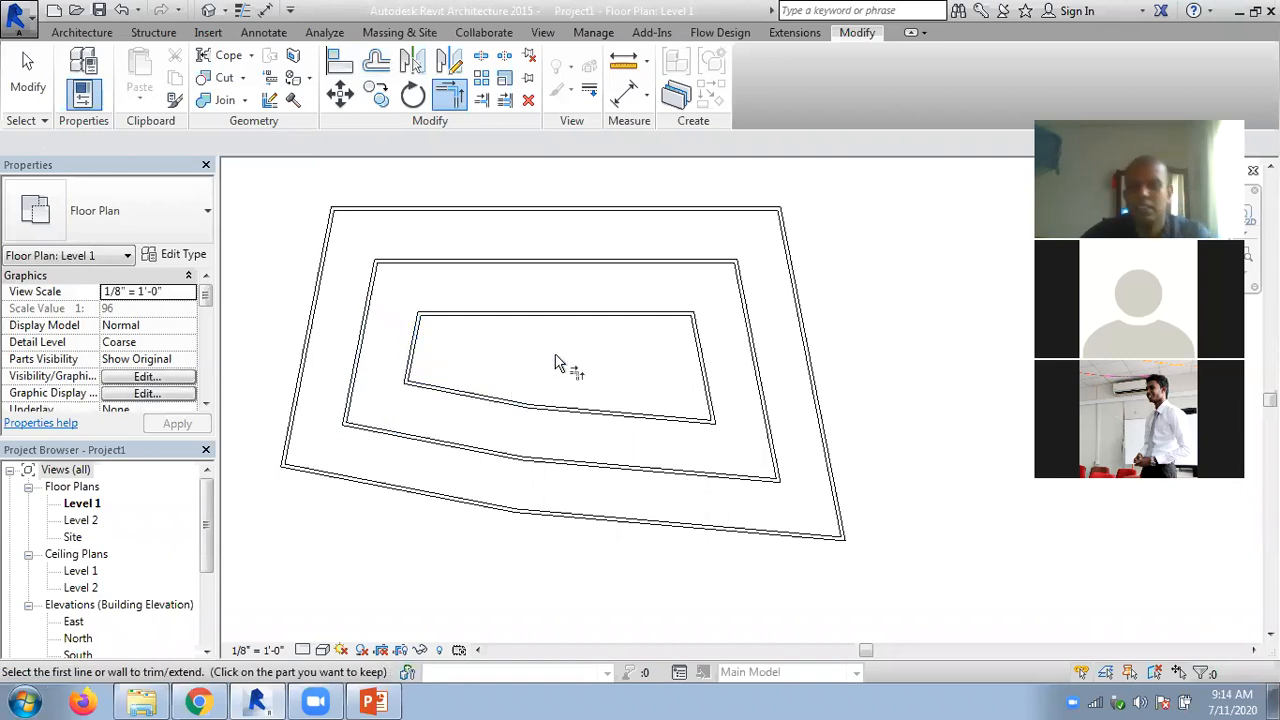
pyautogui.press('Escape')
pyautogui.press('Escape')
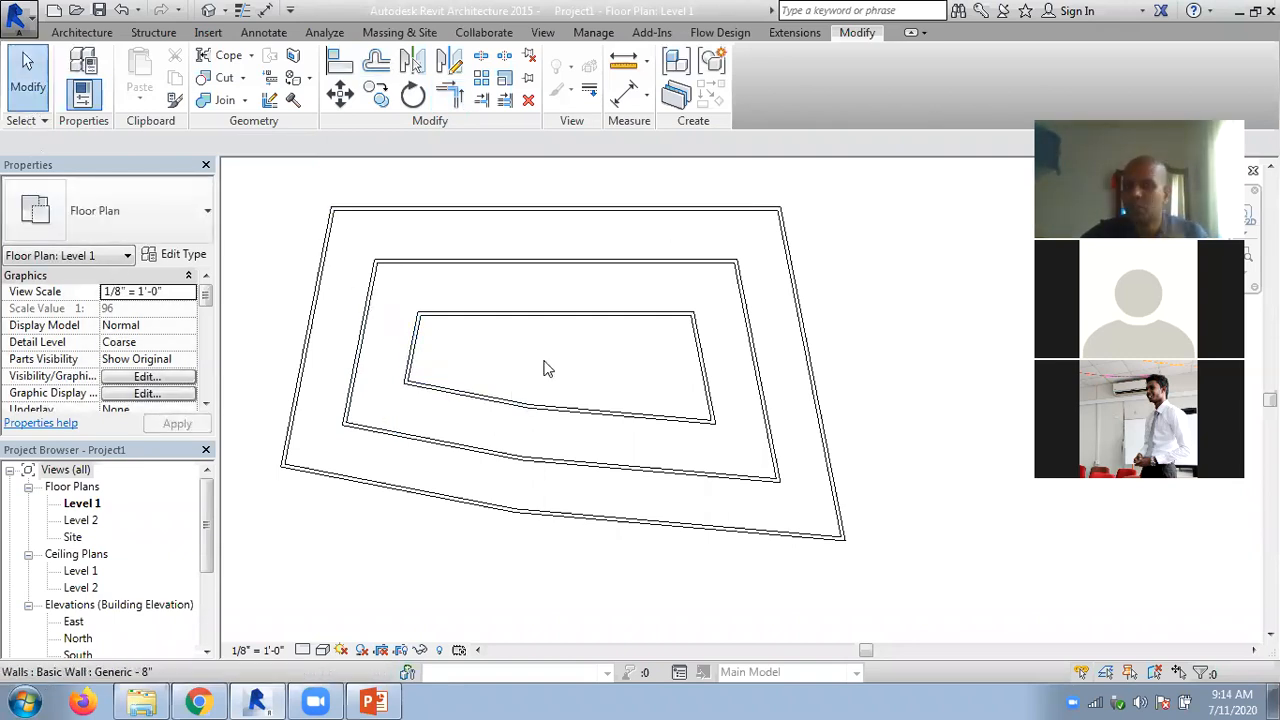
pyautogui.scroll(-1, 383, 248)
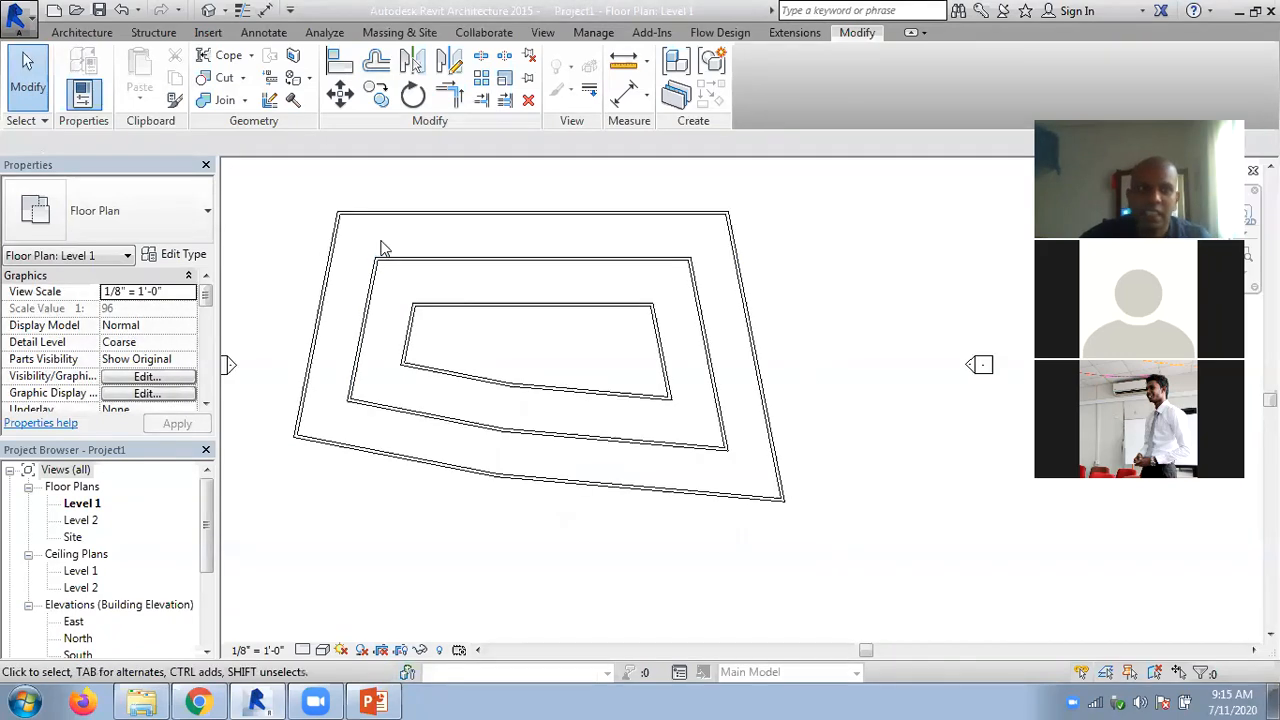
pyautogui.click(377, 64)
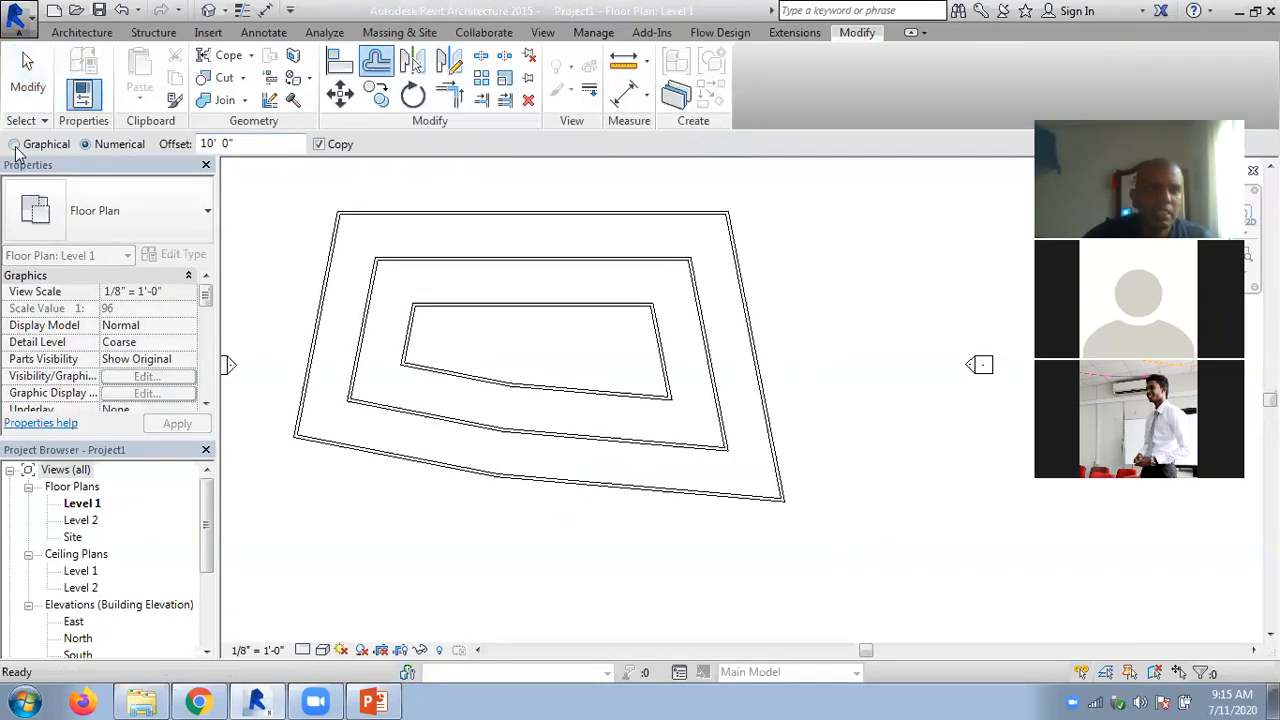
pyautogui.press('Escape')
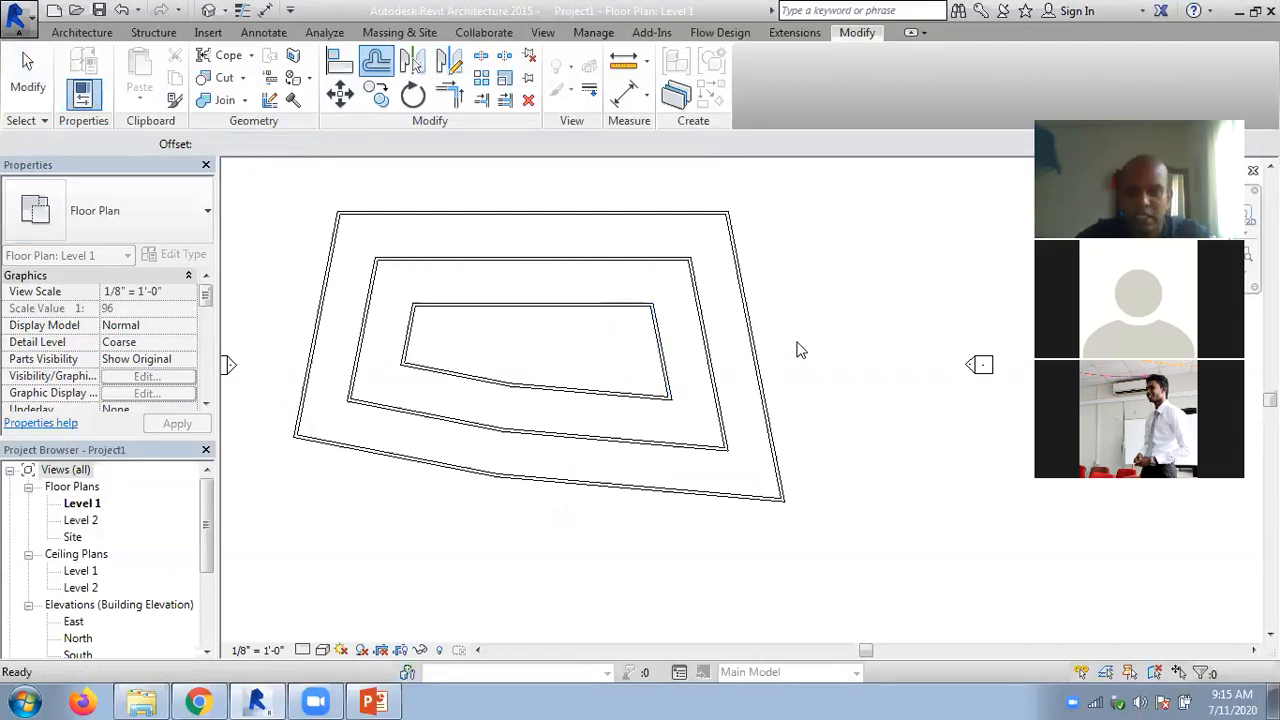
pyautogui.scroll(-1, 800, 350)
pyautogui.press('Escape')
# - Draw a horizontal architectural wall about 88' long in the empty area to the right of the nested wall loops
pyautogui.moveTo(834, 337); pyautogui.dragTo(422, 342, button='middle')
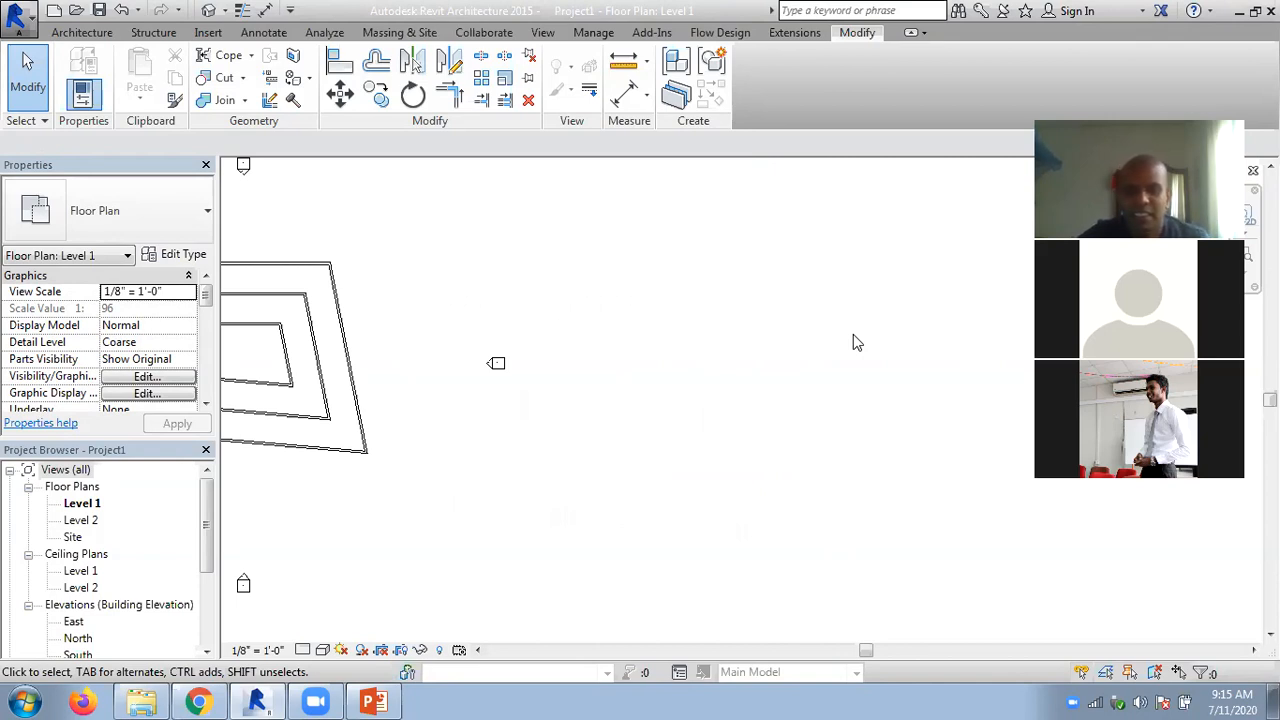
pyautogui.moveTo(651, 351)
pyautogui.mouseDown(button='middle')
pyautogui.moveTo(666, 317)
pyautogui.moveTo(749, 313)
pyautogui.mouseUp(button='middle')
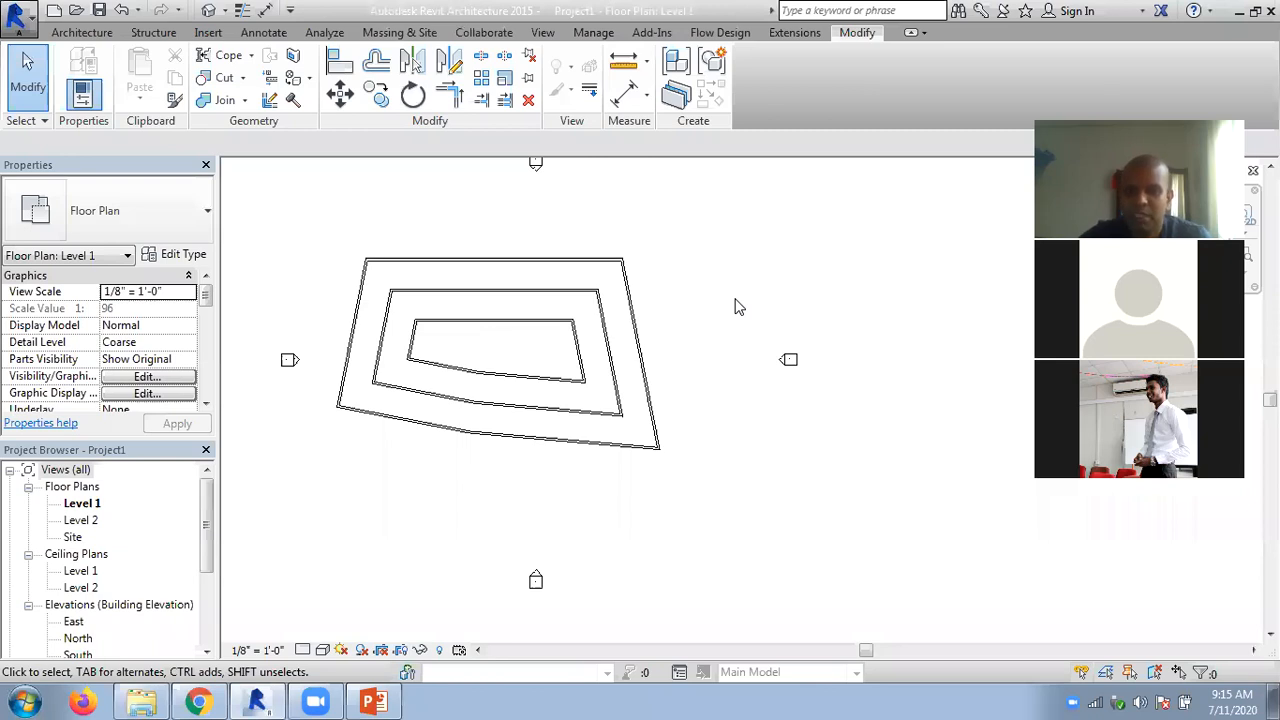
pyautogui.moveTo(690, 318); pyautogui.dragTo(457, 317, button='middle')
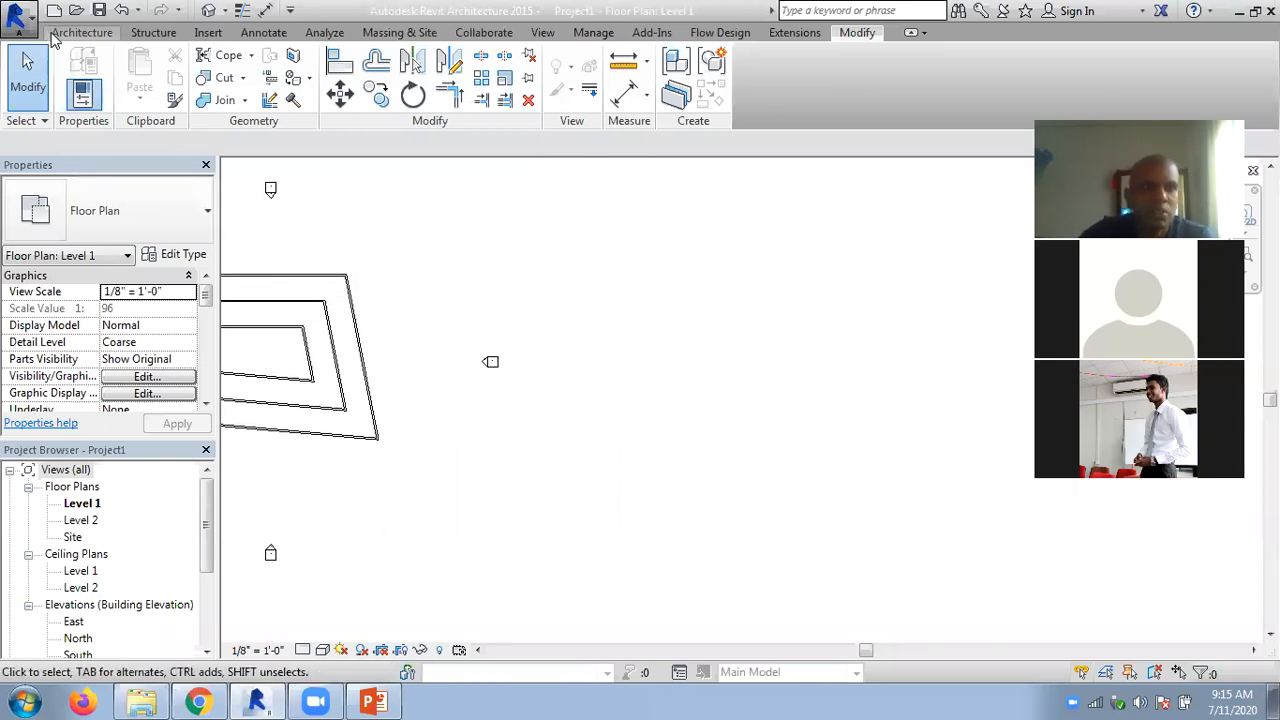
pyautogui.click(62, 33)
pyautogui.click(77, 100)
pyautogui.click(115, 160)
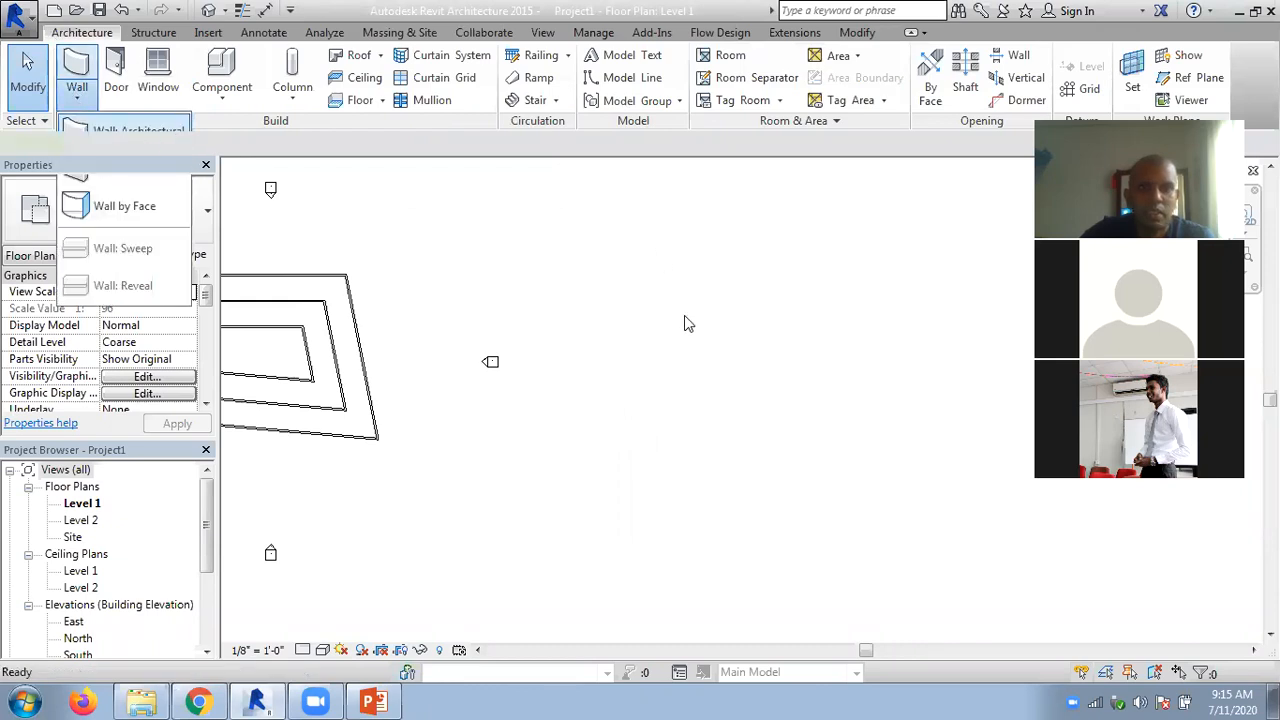
pyautogui.click(637, 397)
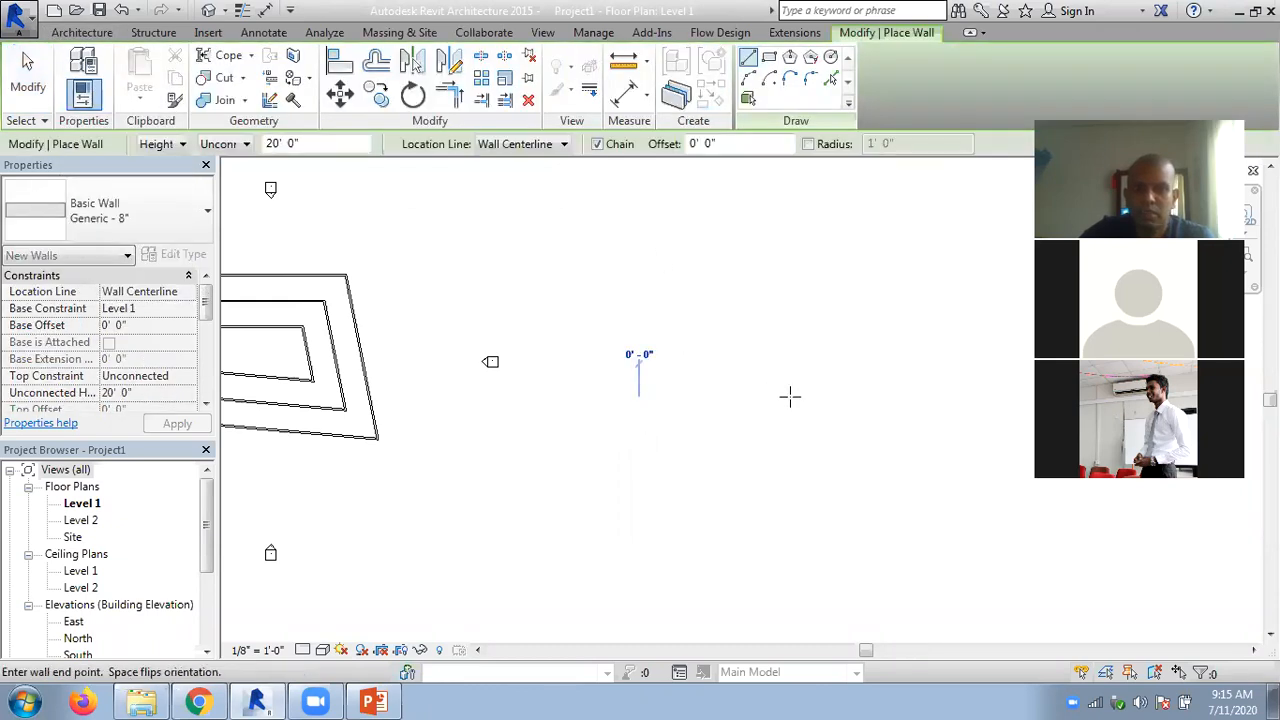
pyautogui.click(870, 397)
pyautogui.press('Escape')
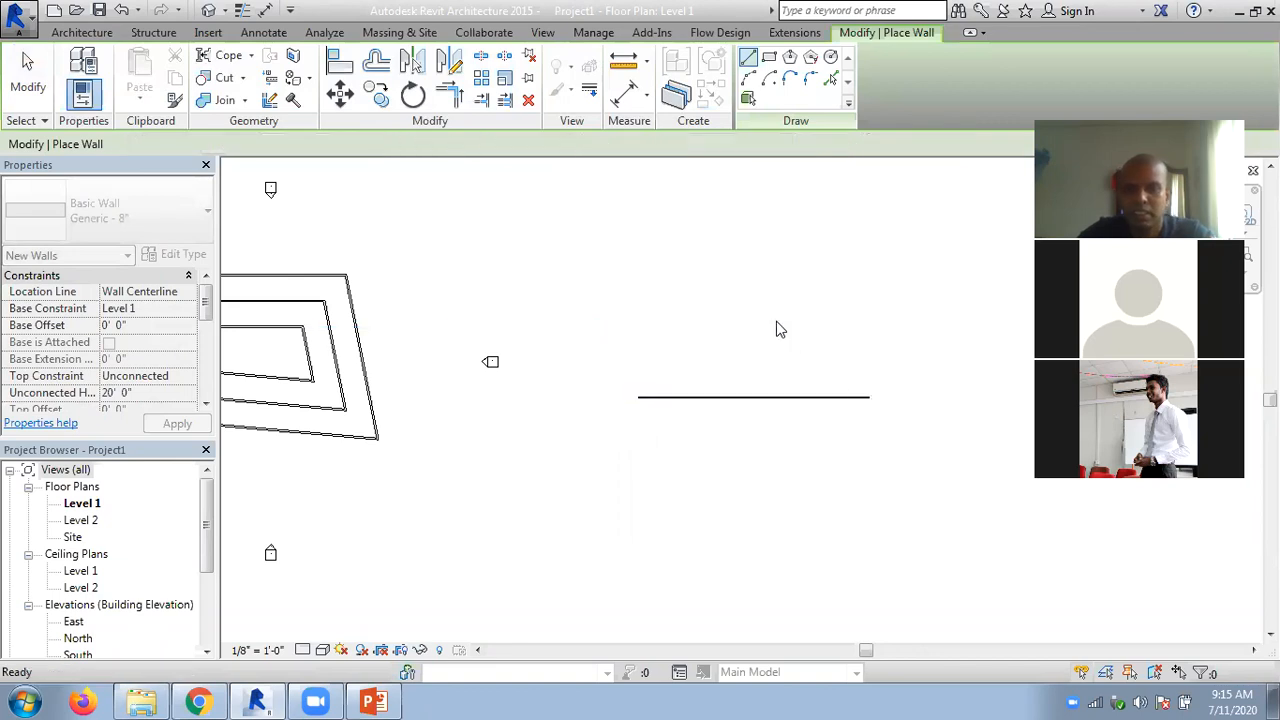
pyautogui.press('Escape')
# - Shorten the new horizontal wall to about 33' 6" by moving its right endpoint inward
pyautogui.scroll(2, 680, 406)
pyautogui.moveTo(643, 323); pyautogui.dragTo(560, 308, button='middle')
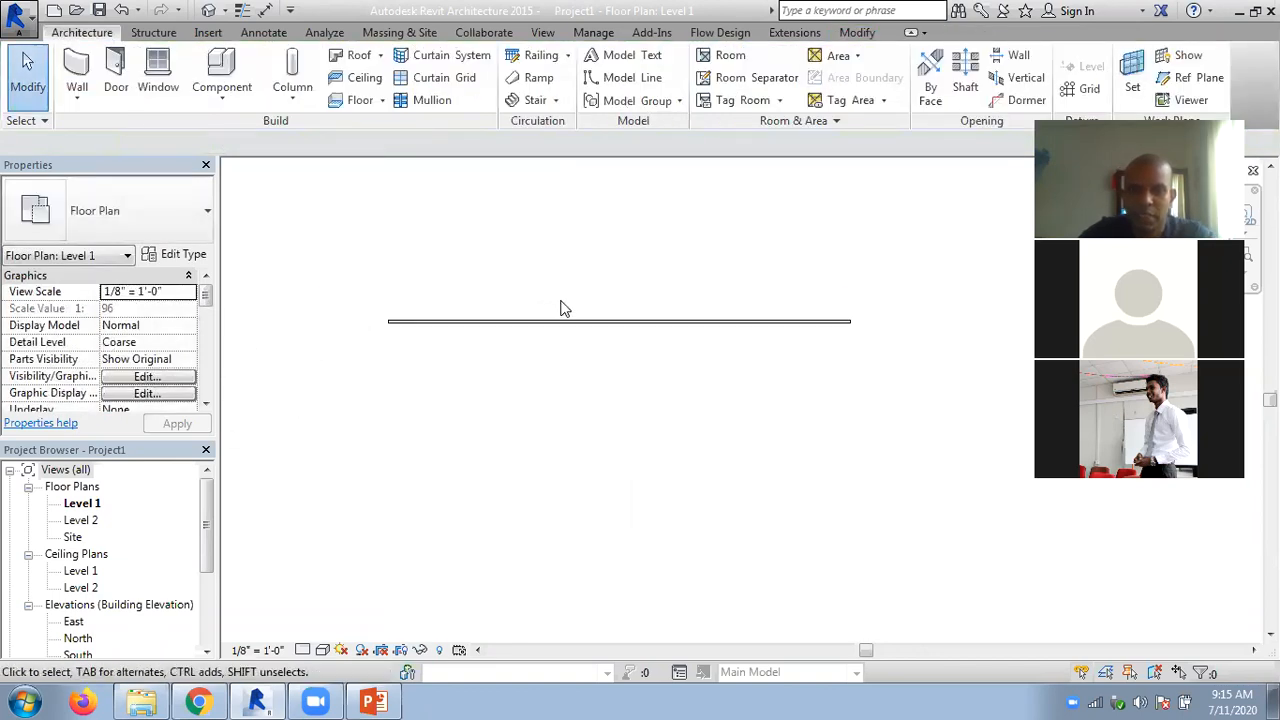
pyautogui.click(791, 322)
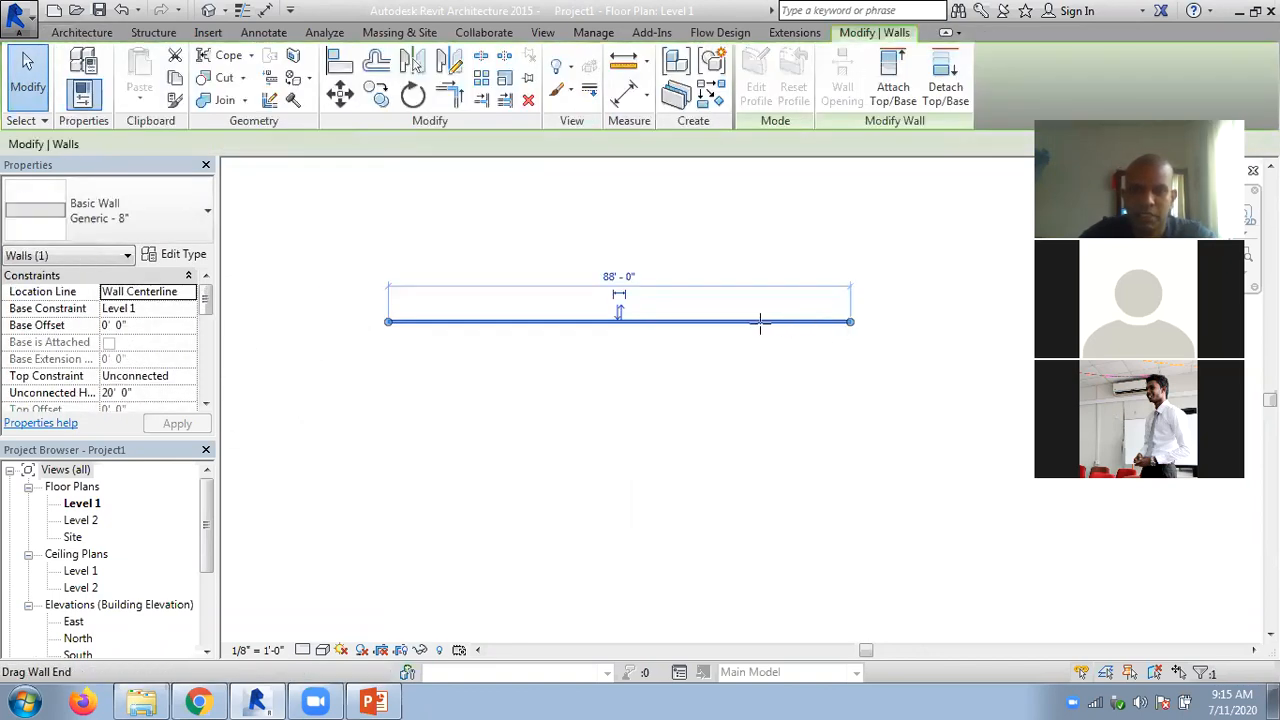
pyautogui.moveTo(574, 323); pyautogui.dragTo(564, 323)
pyautogui.click(521, 377)
pyautogui.scroll(2, 443, 301)
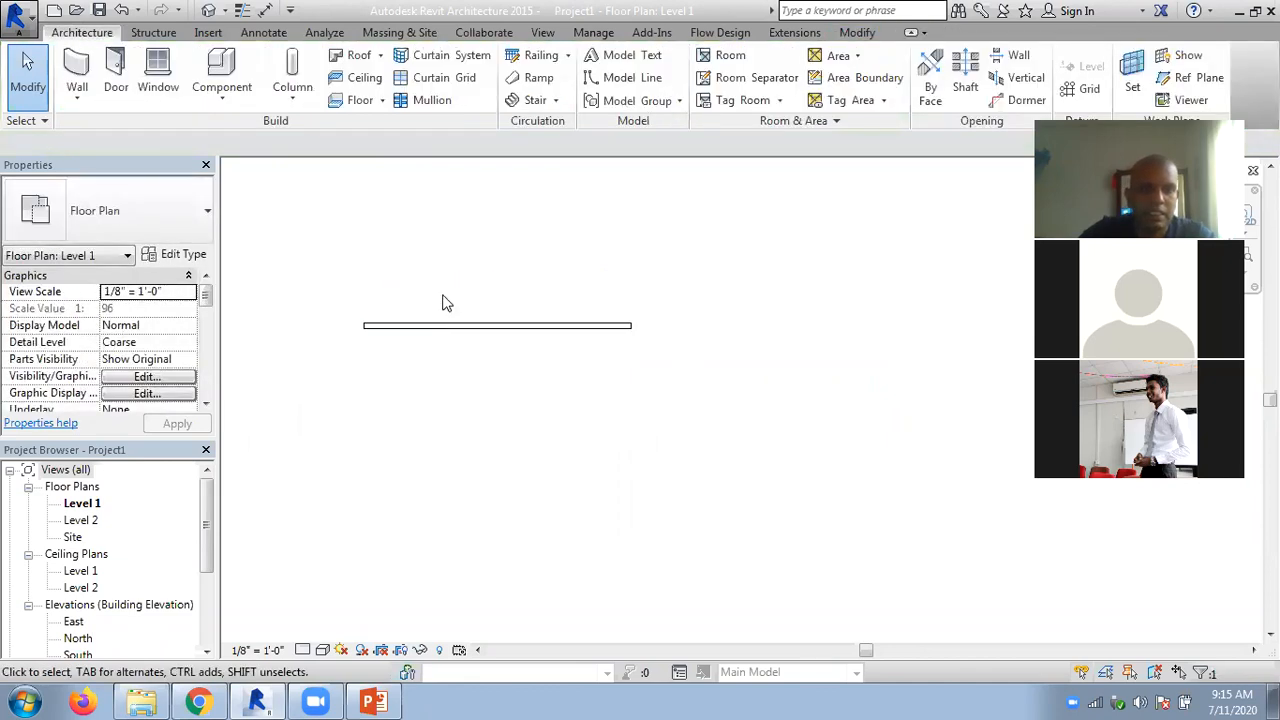
pyautogui.moveTo(548, 284); pyautogui.dragTo(629, 271, button='middle')
pyautogui.scroll(-1, 629, 271)
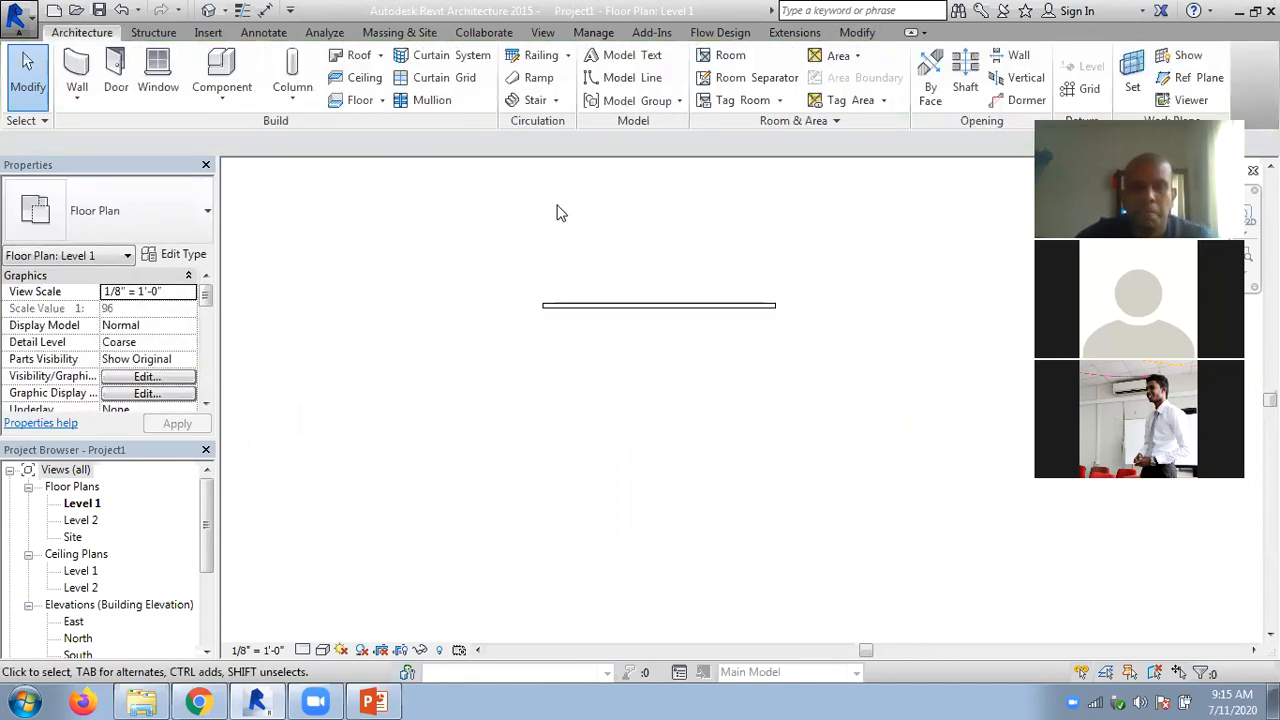
# - Draw three connected architectural walls below the horizontal wall, closing a rectangle about 33' 6" wide and 17' deep
pyautogui.click(78, 100)
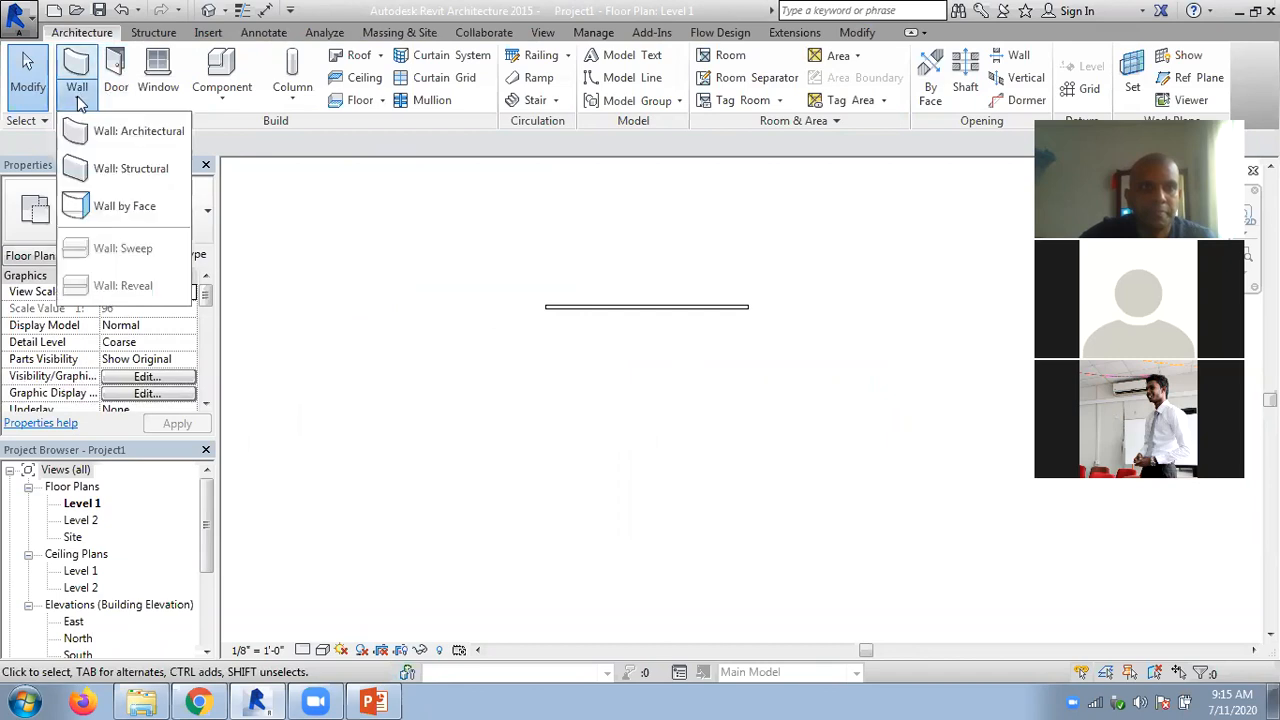
pyautogui.click(118, 130)
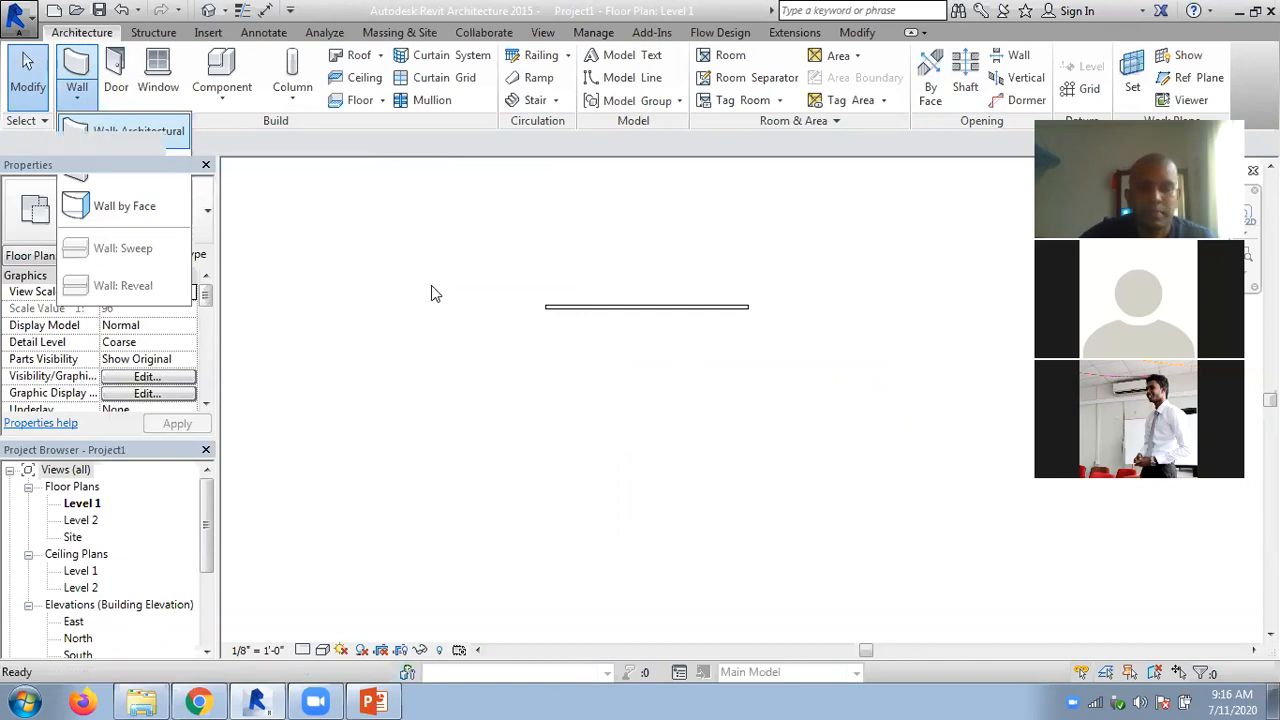
pyautogui.click(544, 306)
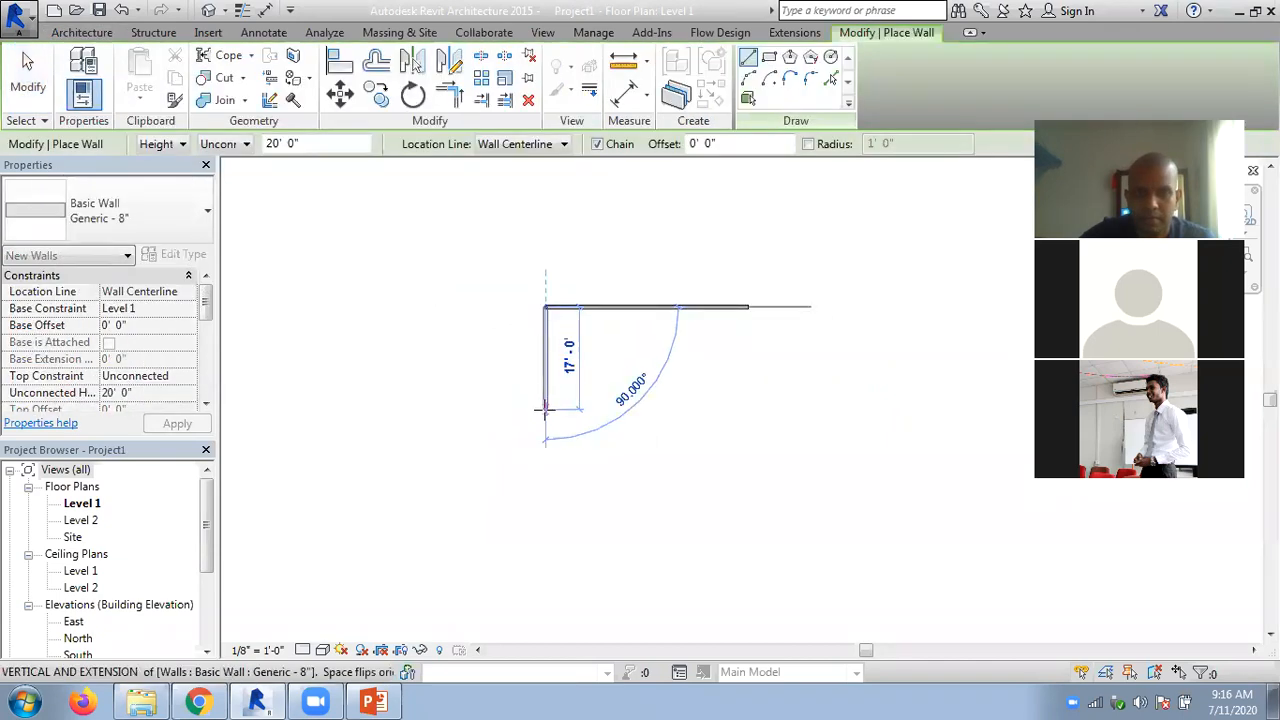
pyautogui.click(757, 405)
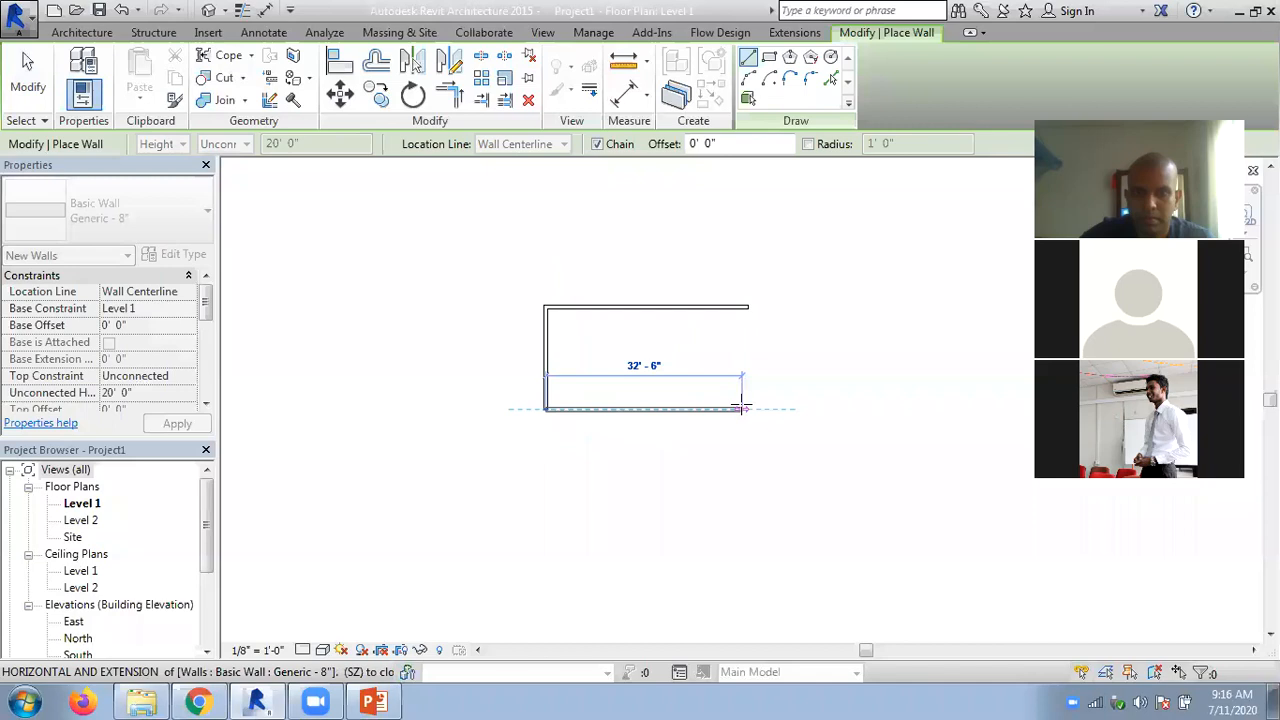
pyautogui.click(748, 307)
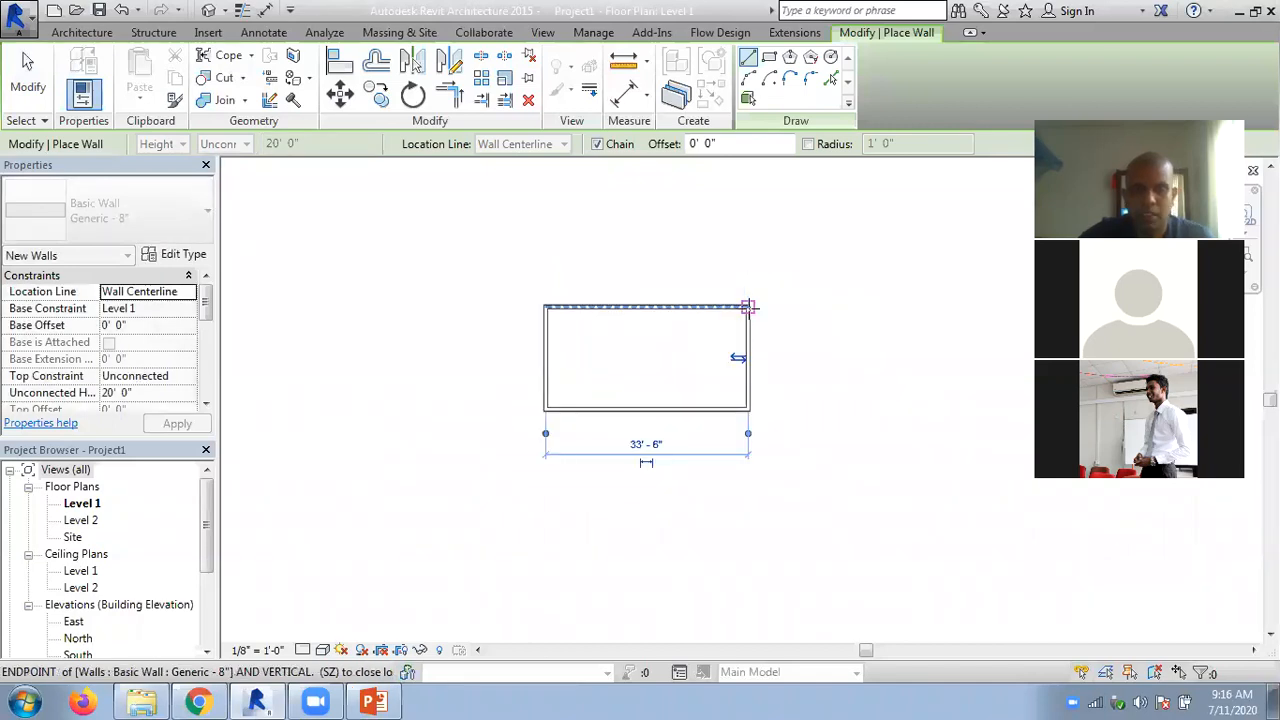
pyautogui.press('Escape')
pyautogui.press('Escape')
# - Offset a copy of the rectangle's top wall outward by about 8' 10" using the Offset tool's Graphical option
pyautogui.moveTo(794, 305); pyautogui.dragTo(700, 340, button='middle')
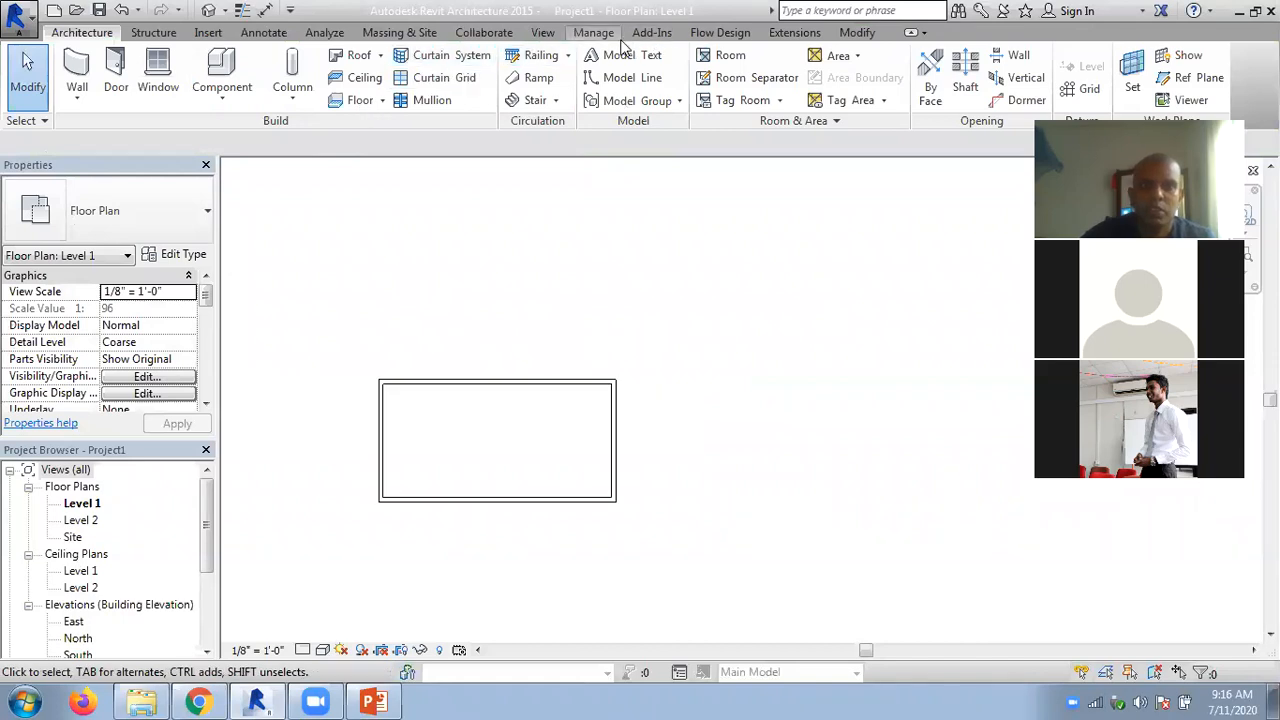
pyautogui.click(847, 33)
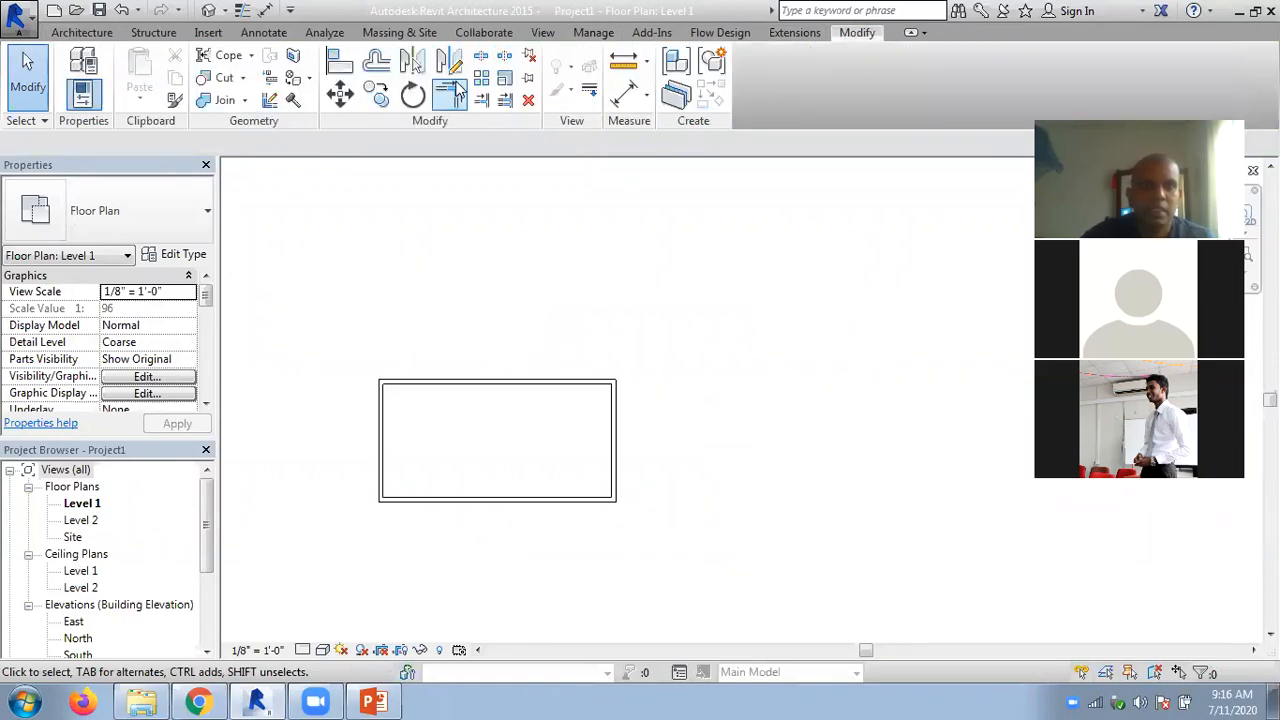
pyautogui.click(378, 64)
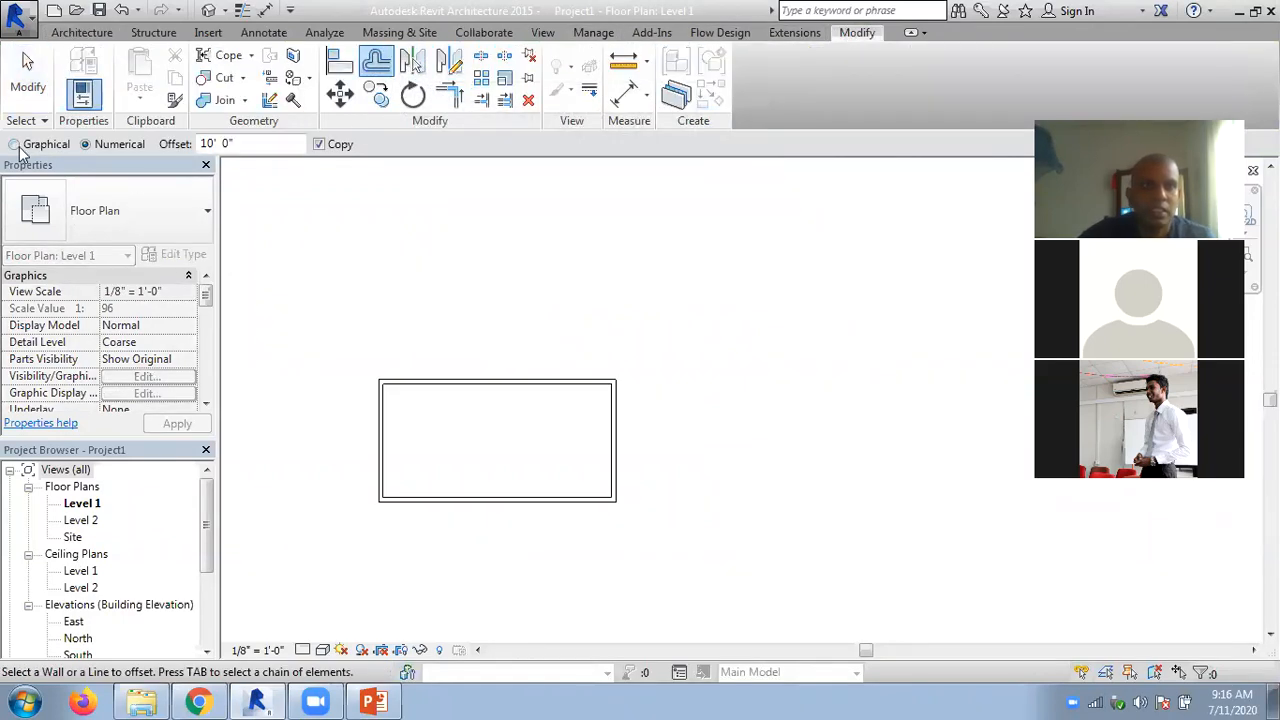
pyautogui.click(15, 145)
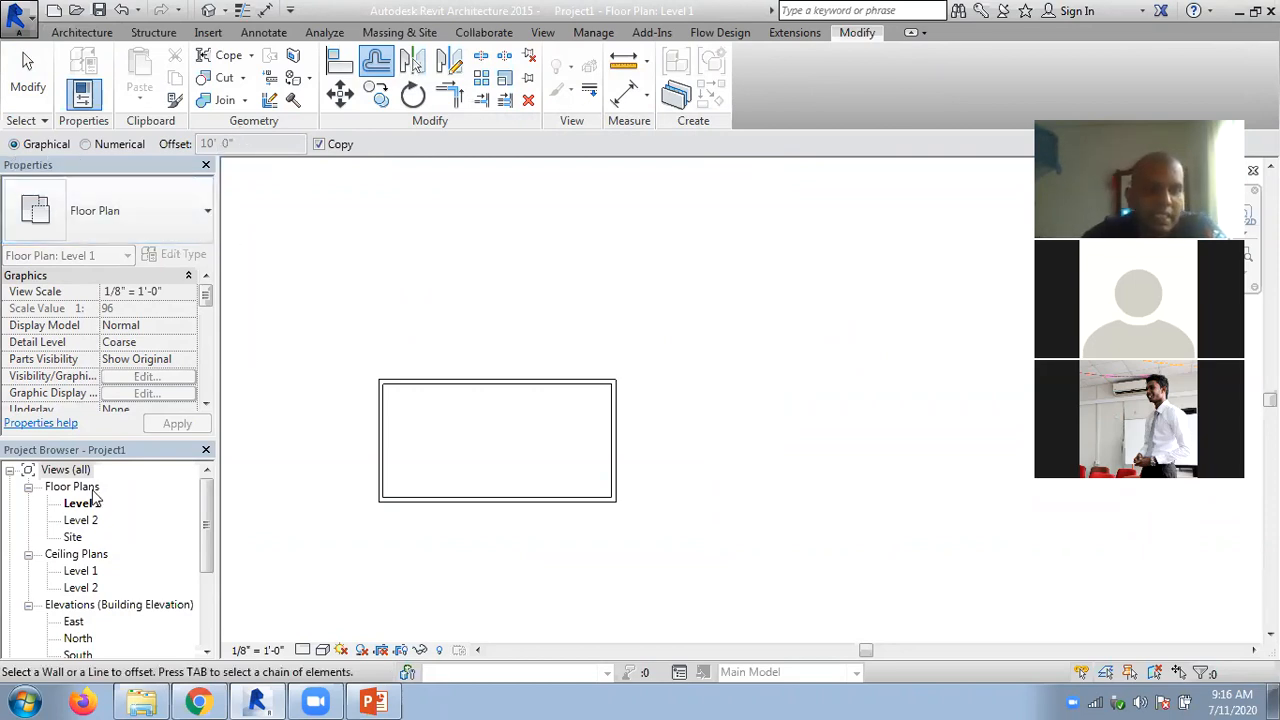
pyautogui.click(471, 381)
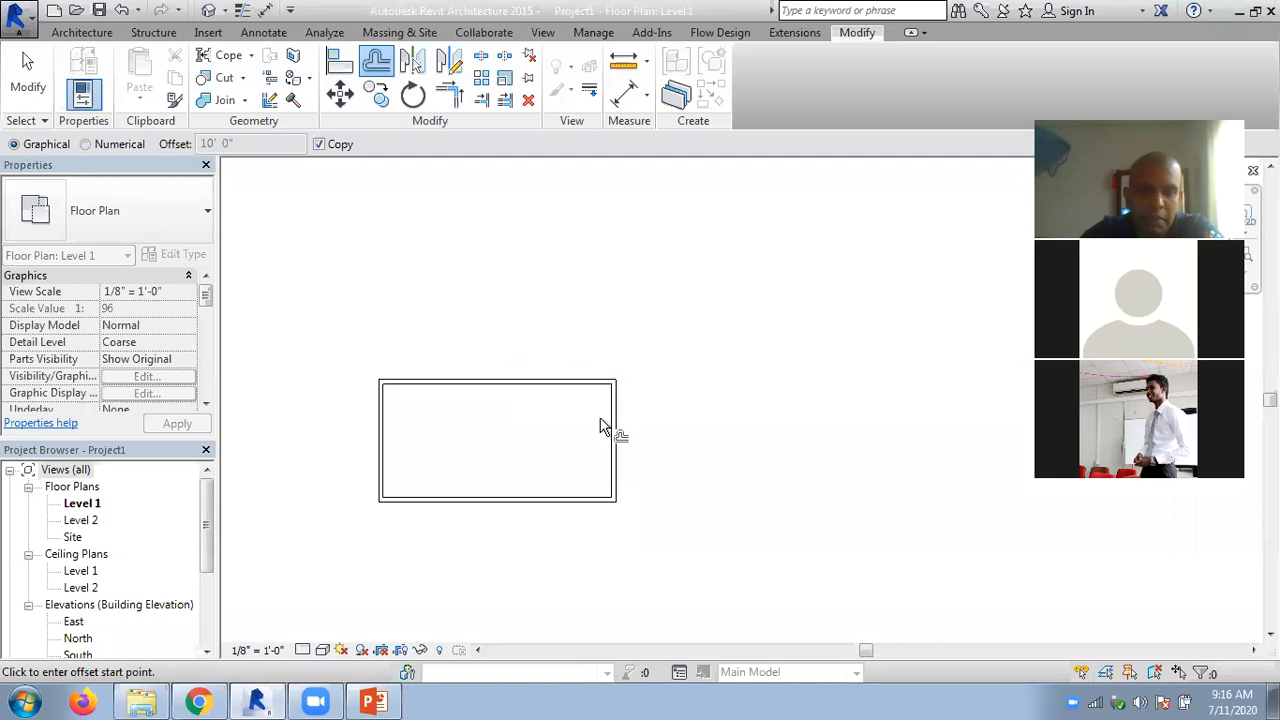
pyautogui.click(620, 482)
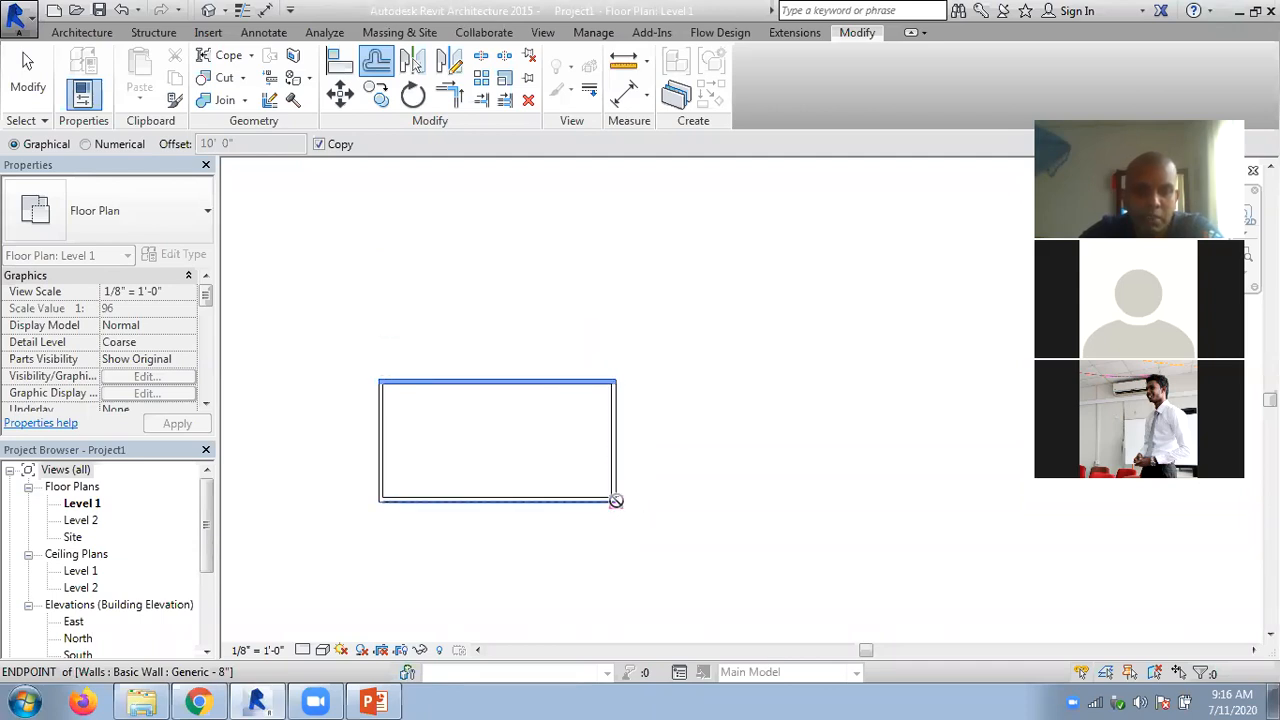
pyautogui.click(614, 441)
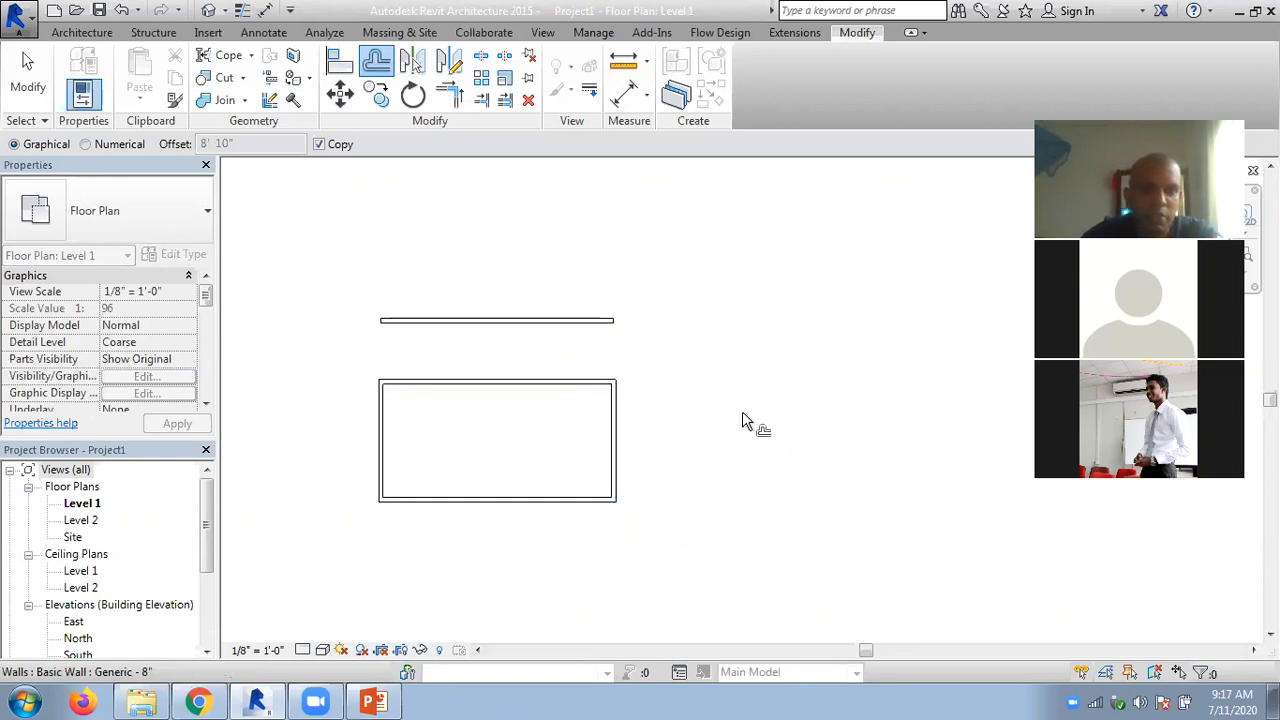
# - Leave the Offset tool and delete the offset wall copy above the rectangle
pyautogui.click(598, 499)
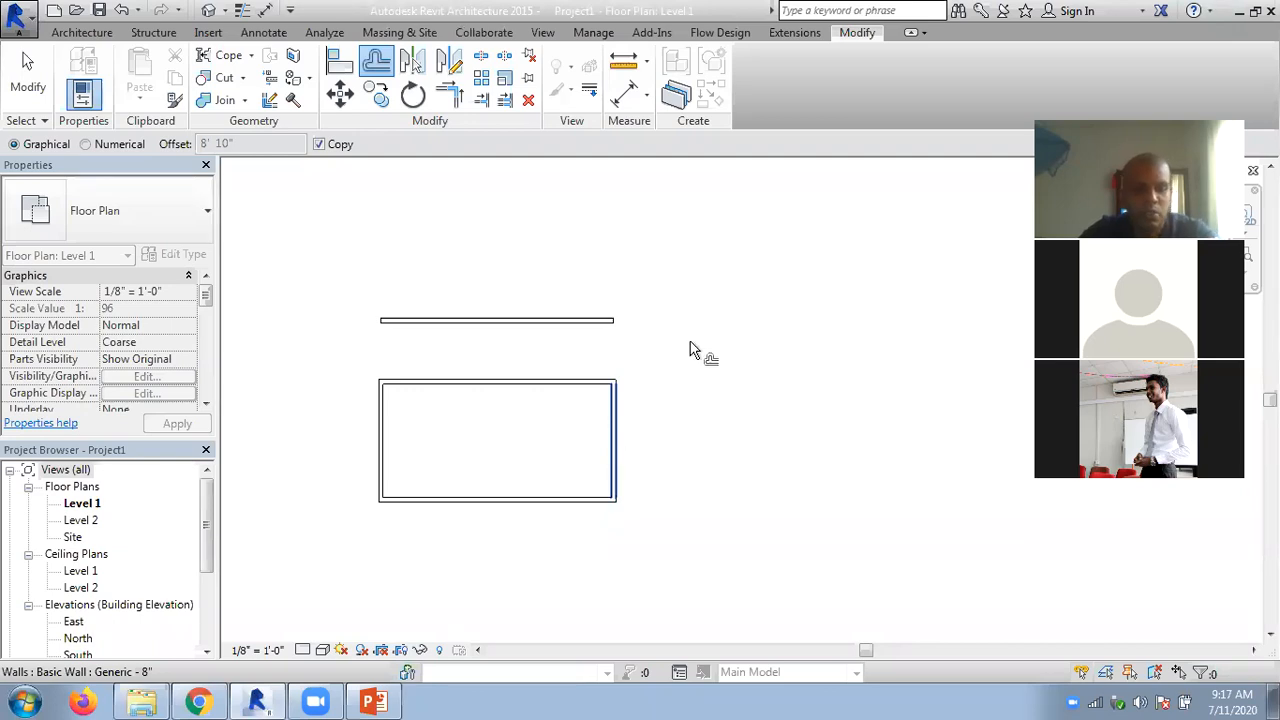
pyautogui.press('Escape')
pyautogui.click(559, 306)
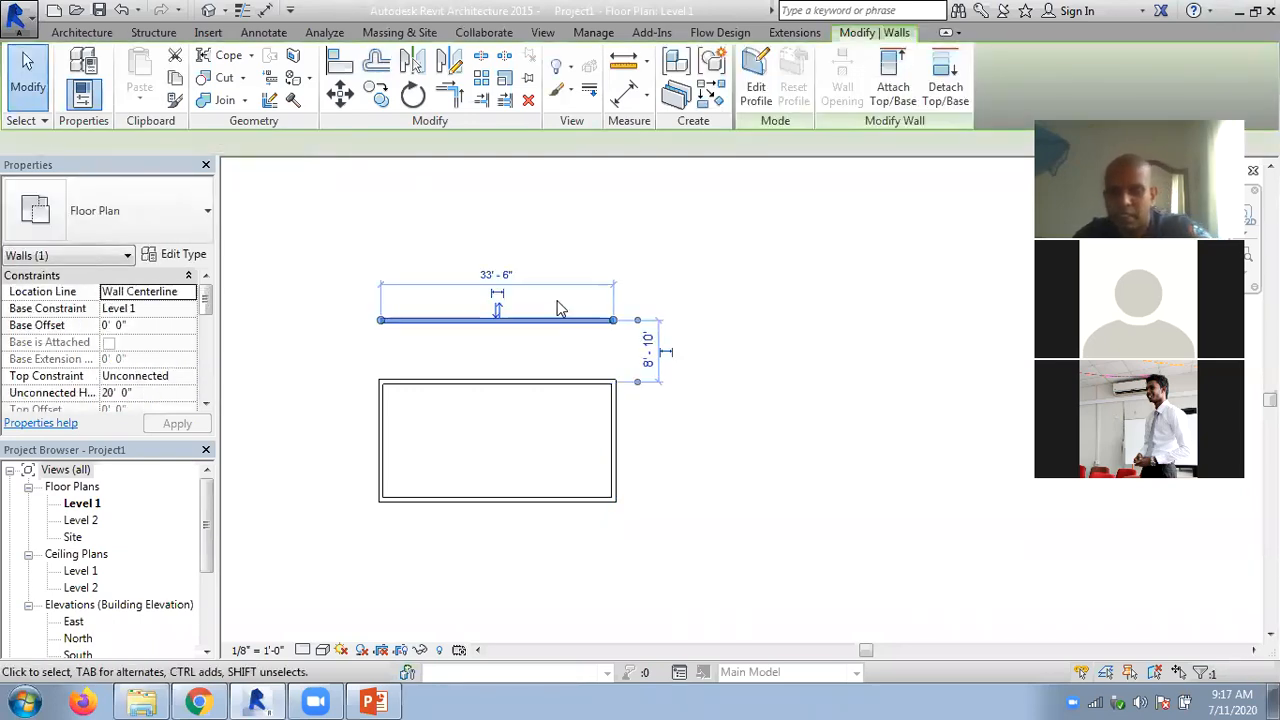
pyautogui.press('Delete')
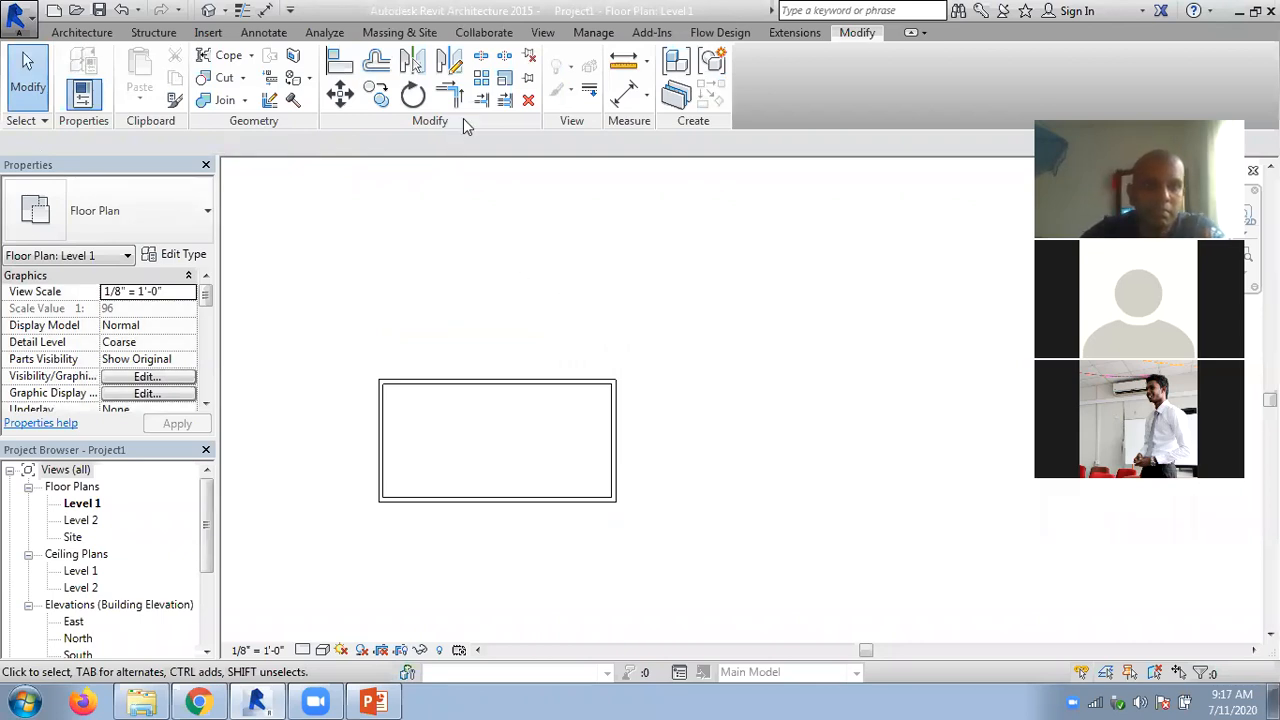
# - Try a Graphical offset copy of the rectangle's top wall outward by about 15' 7", and undo it
pyautogui.click(376, 62)
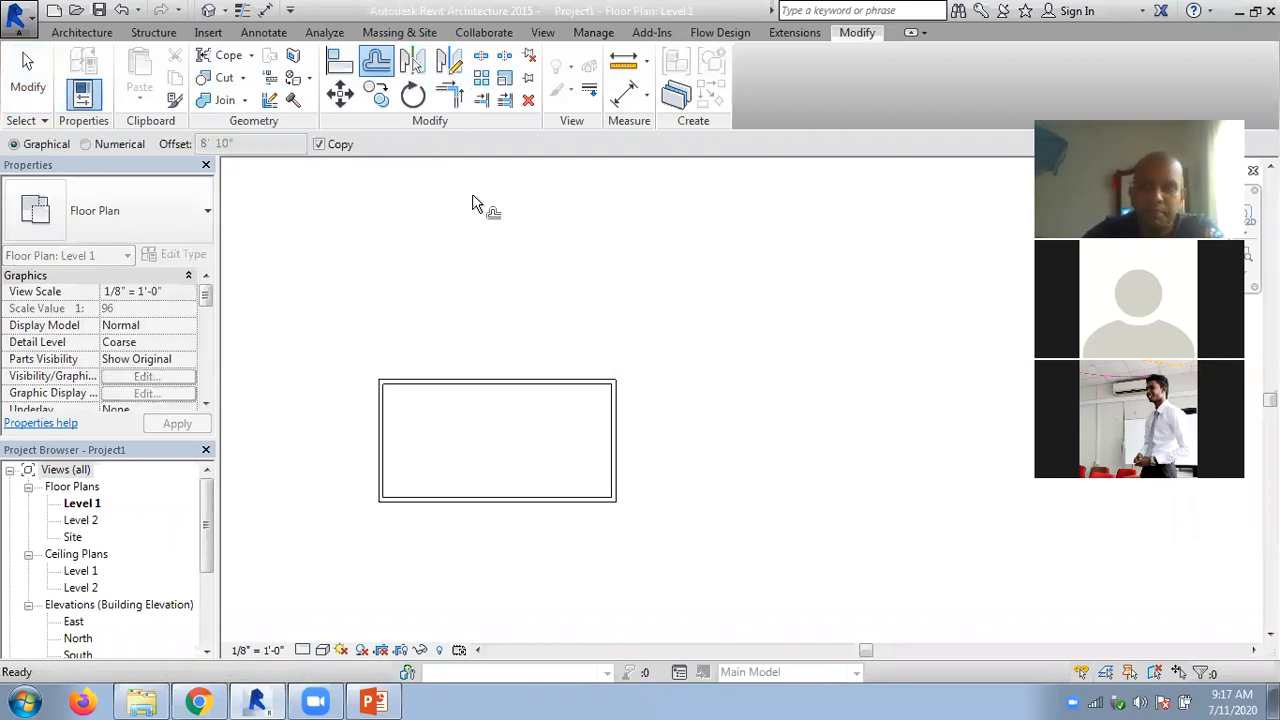
pyautogui.click(498, 386)
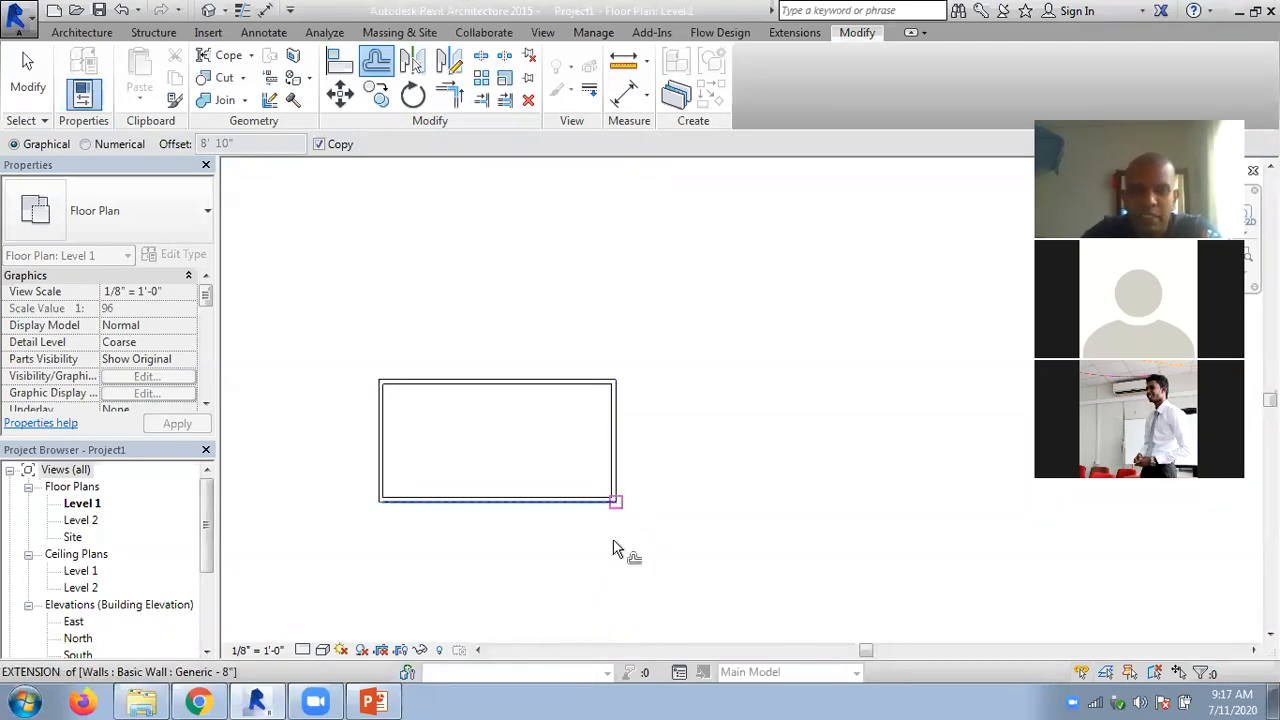
pyautogui.click(611, 606)
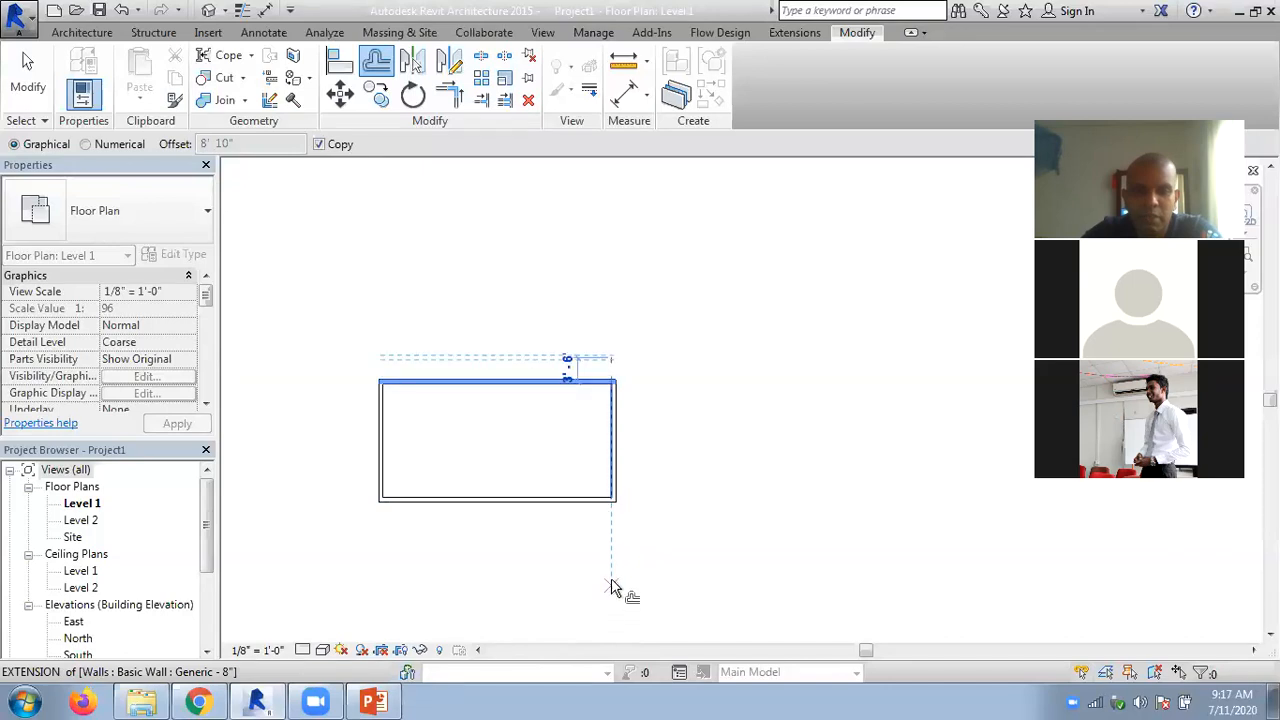
pyautogui.click(618, 516)
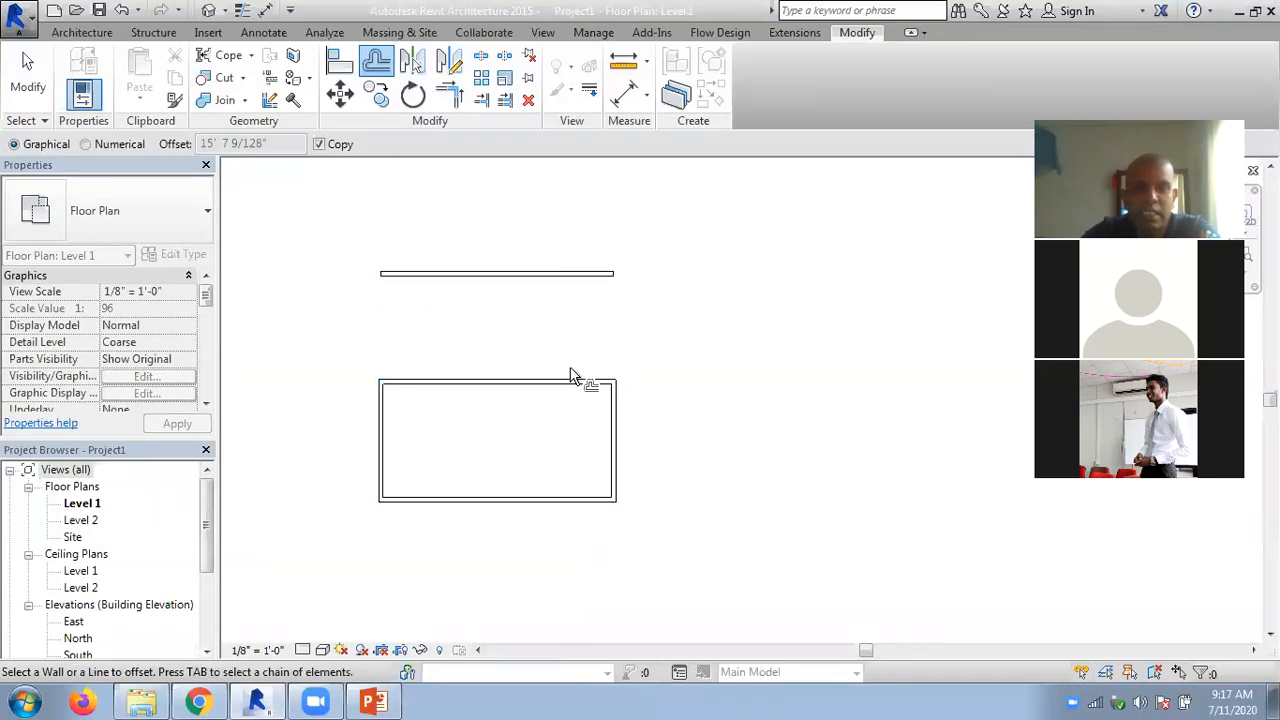
pyautogui.hotkey('ctrl', 'z')
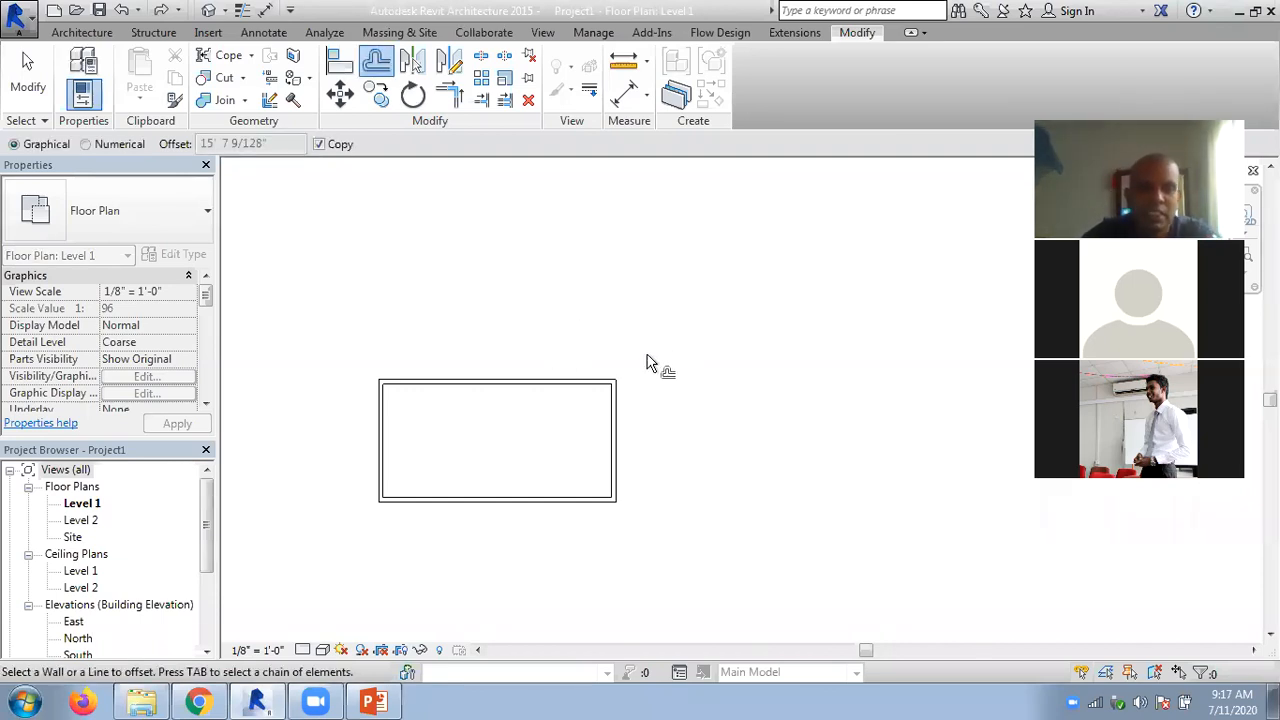
# - Draw a separate horizontal Generic - 8" architectural wall below the rectangle, extending slightly past it at both ends
pyautogui.moveTo(695, 430); pyautogui.dragTo(730, 340, button='middle')
pyautogui.click(80, 33)
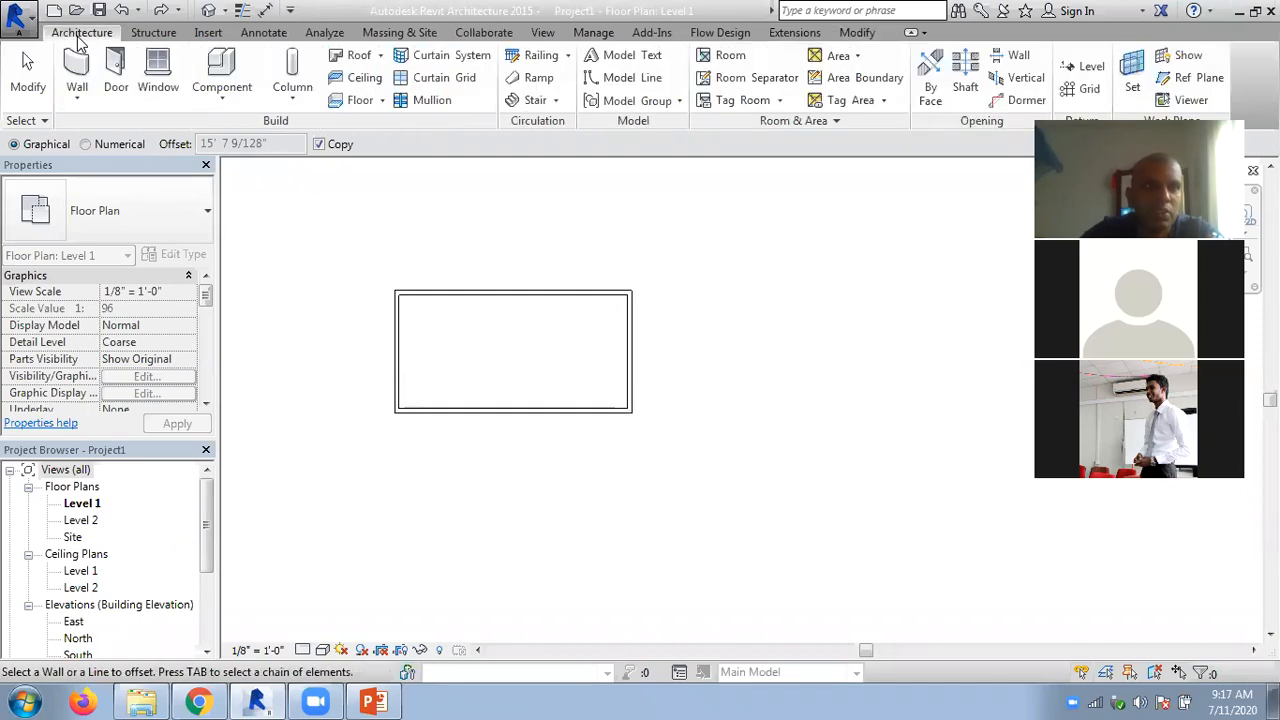
pyautogui.click(77, 95)
pyautogui.click(110, 128)
pyautogui.click(364, 522)
pyautogui.click(673, 521)
pyautogui.press('Escape')
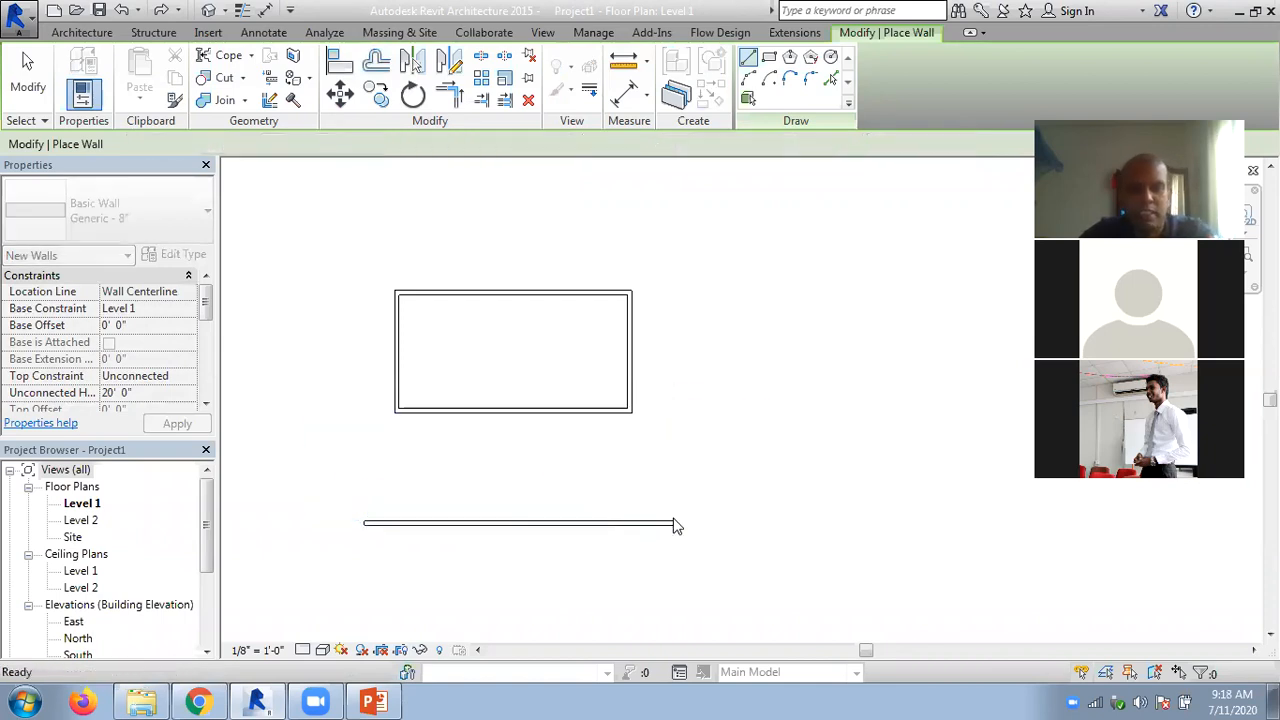
pyautogui.press('Escape')
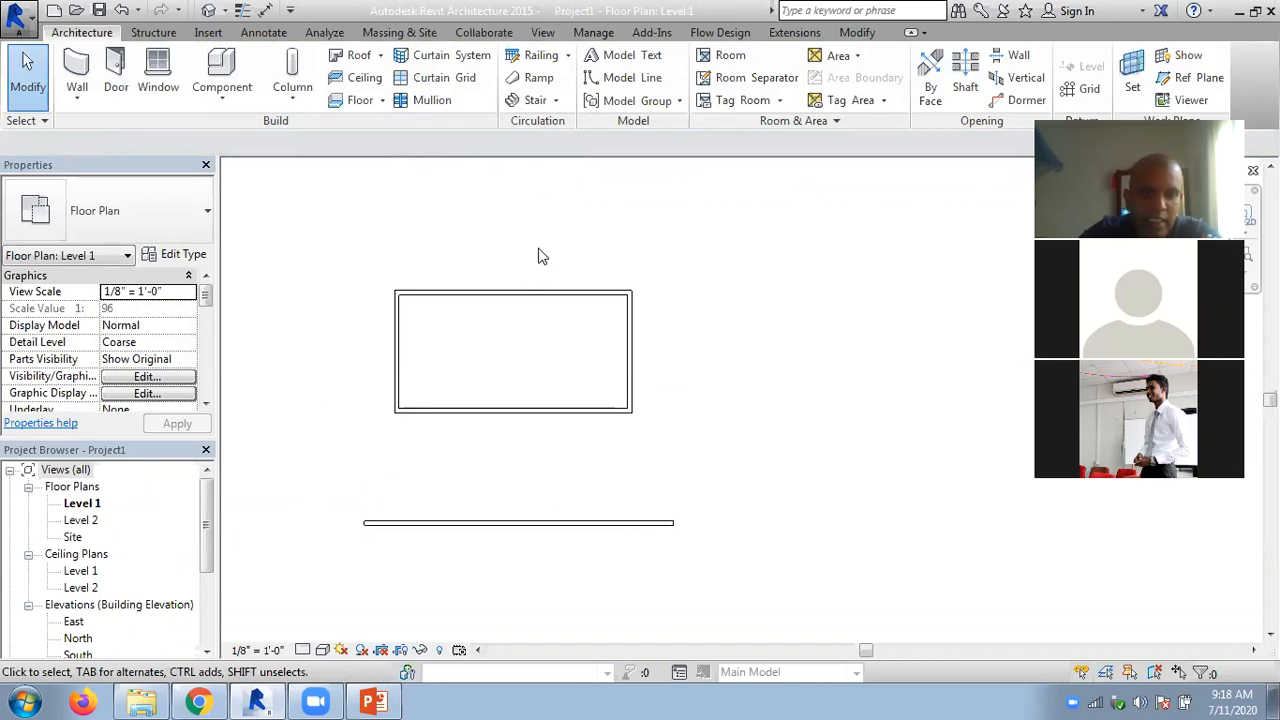
# - Measure the distance between the rectangle's lower-right corner and the separate horizontal wall below it
pyautogui.click(856, 33)
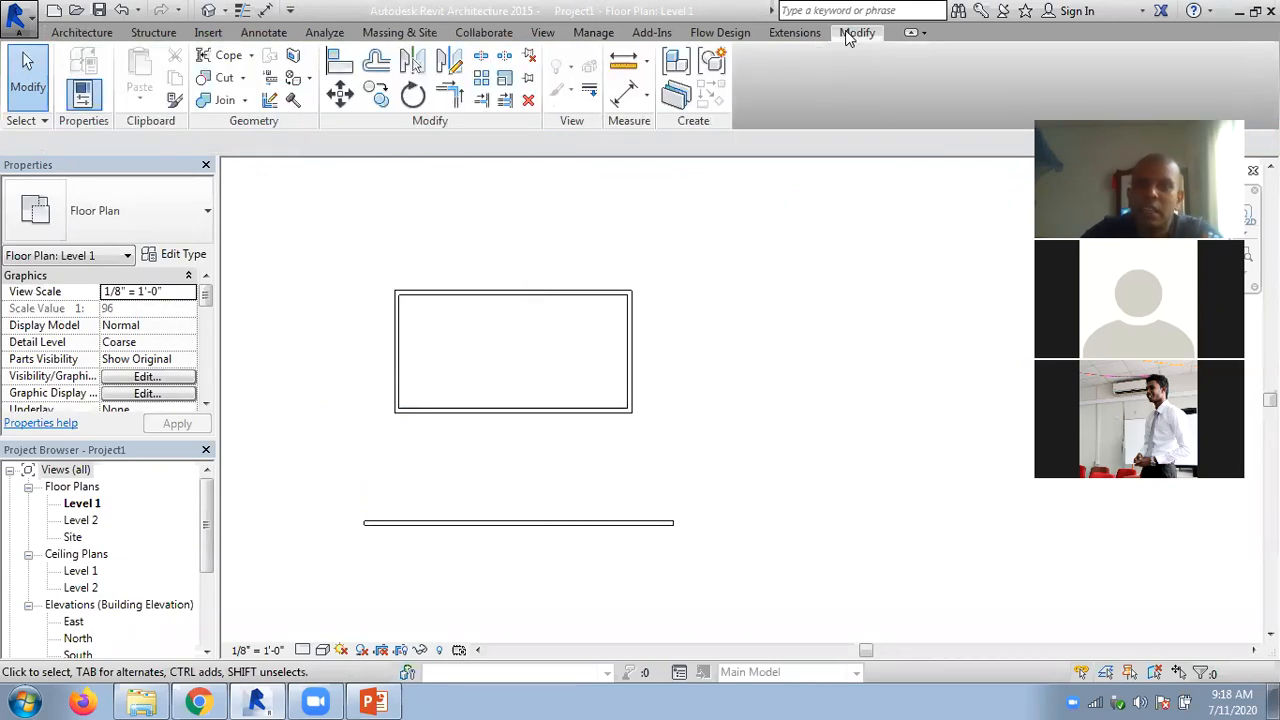
pyautogui.click(648, 100)
pyautogui.click(649, 65)
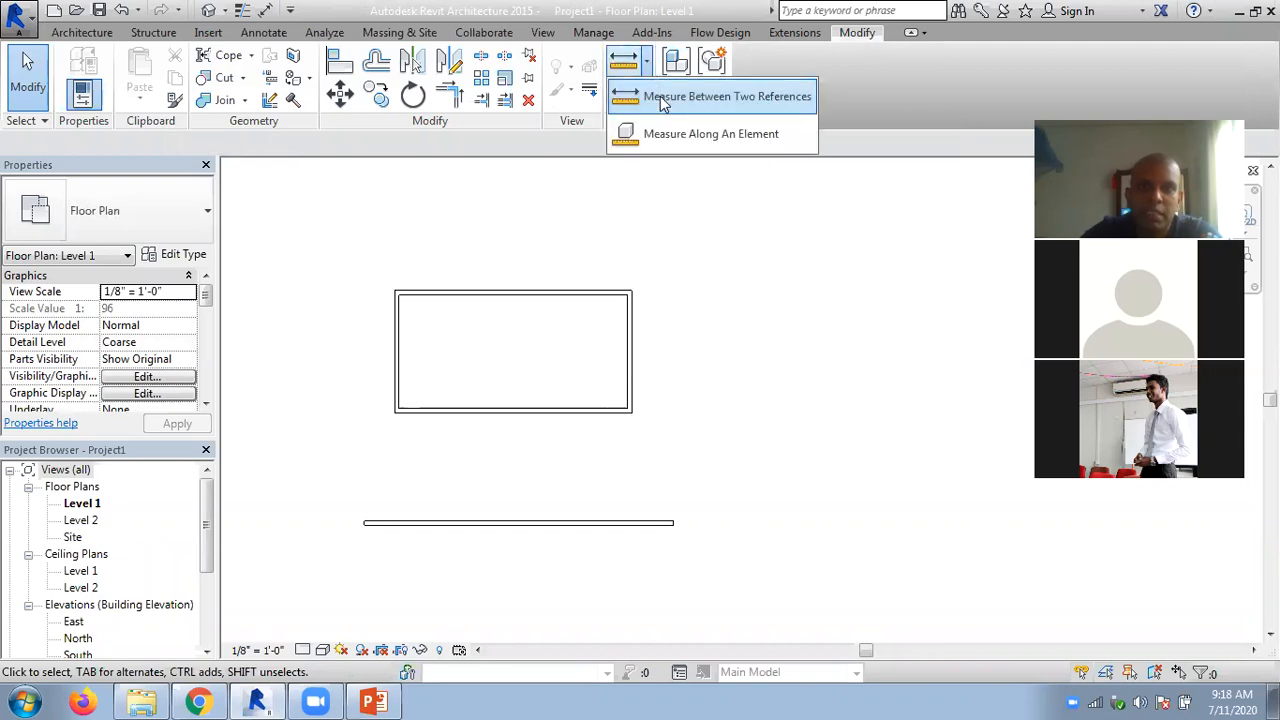
pyautogui.click(662, 96)
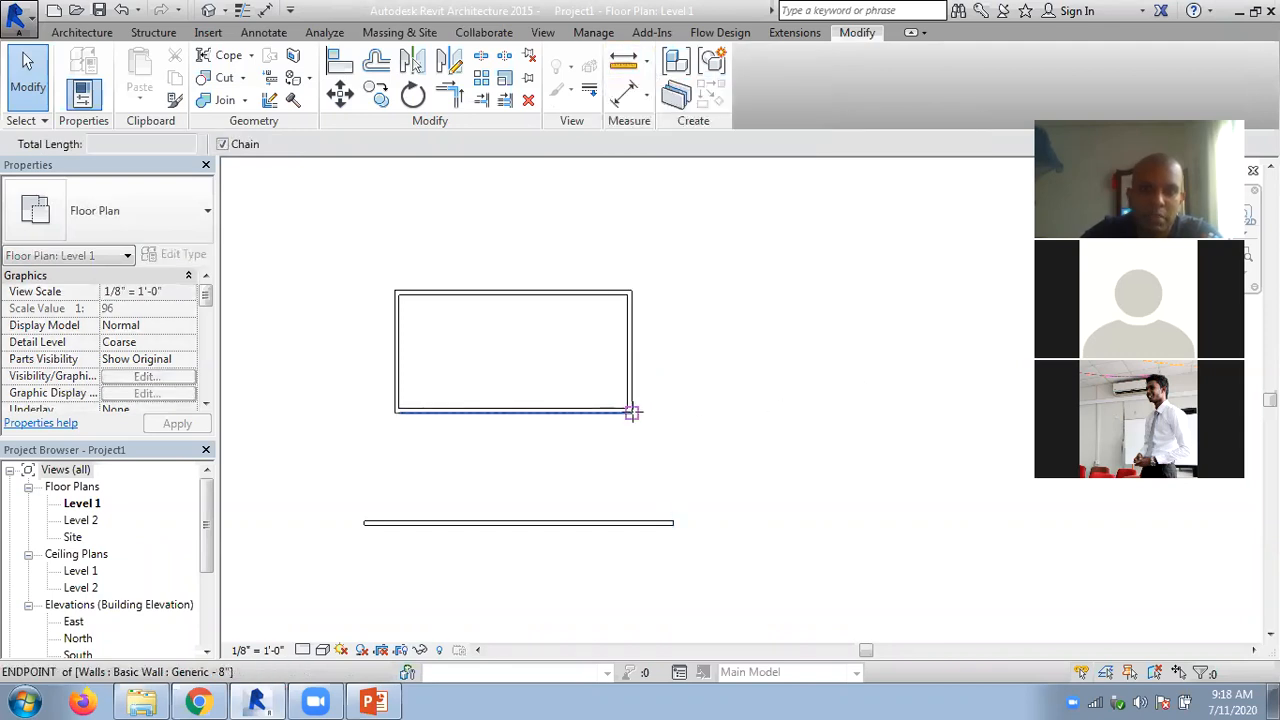
pyautogui.click(633, 411)
pyautogui.click(630, 520)
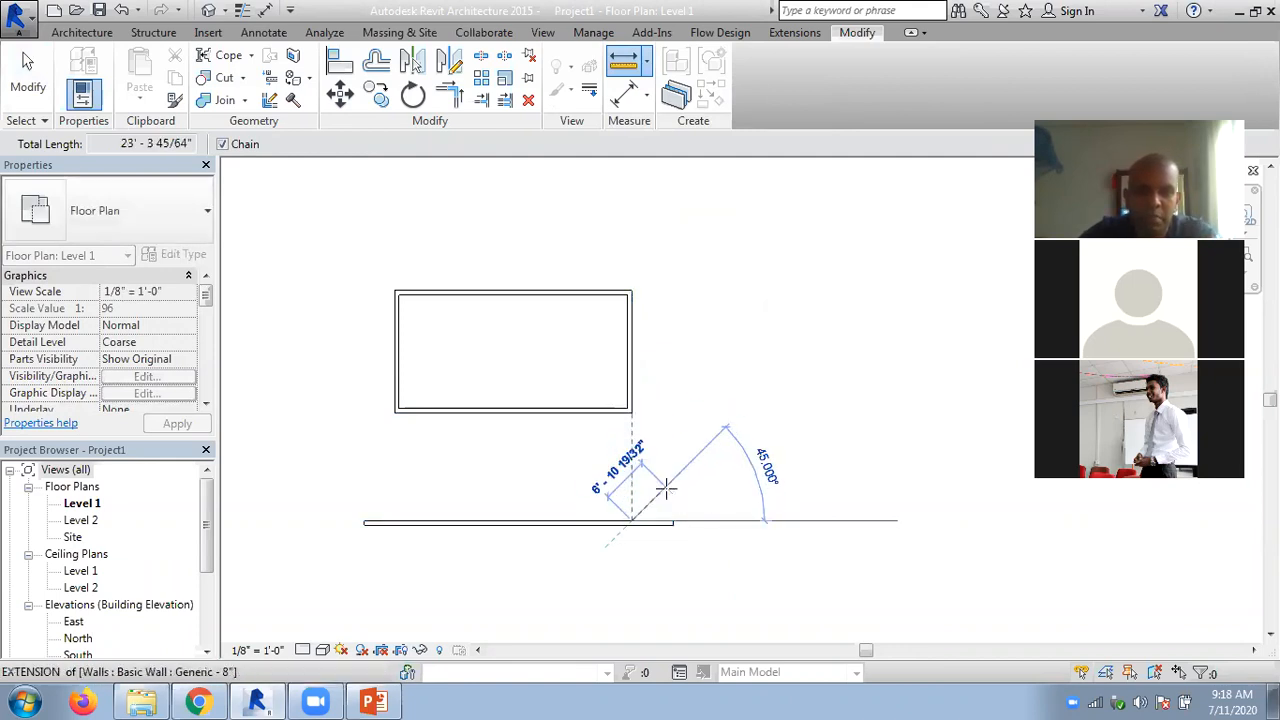
pyautogui.press('Escape')
pyautogui.press('Escape')
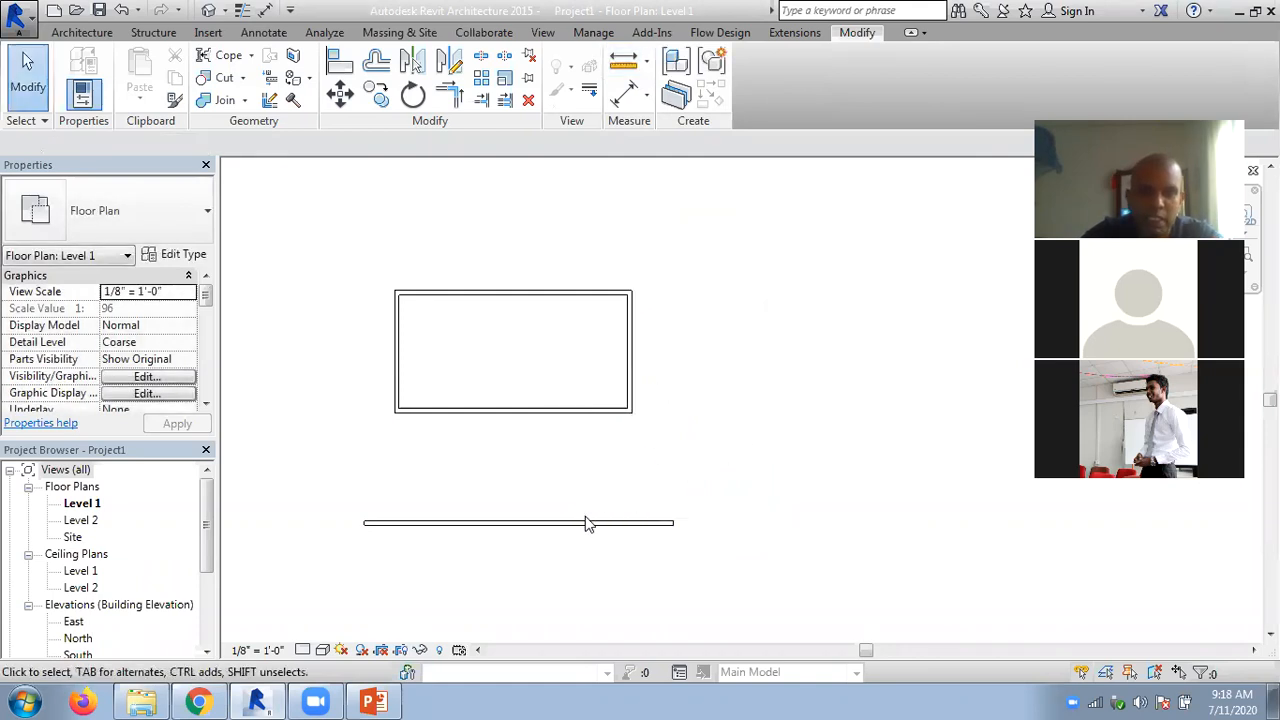
# - Offset a copy of the rectangle's top wall about 15' 5" outward, picking the Graphical distance between the lower wall and the rectangle's corner
pyautogui.moveTo(754, 349); pyautogui.dragTo(743, 397, button='middle')
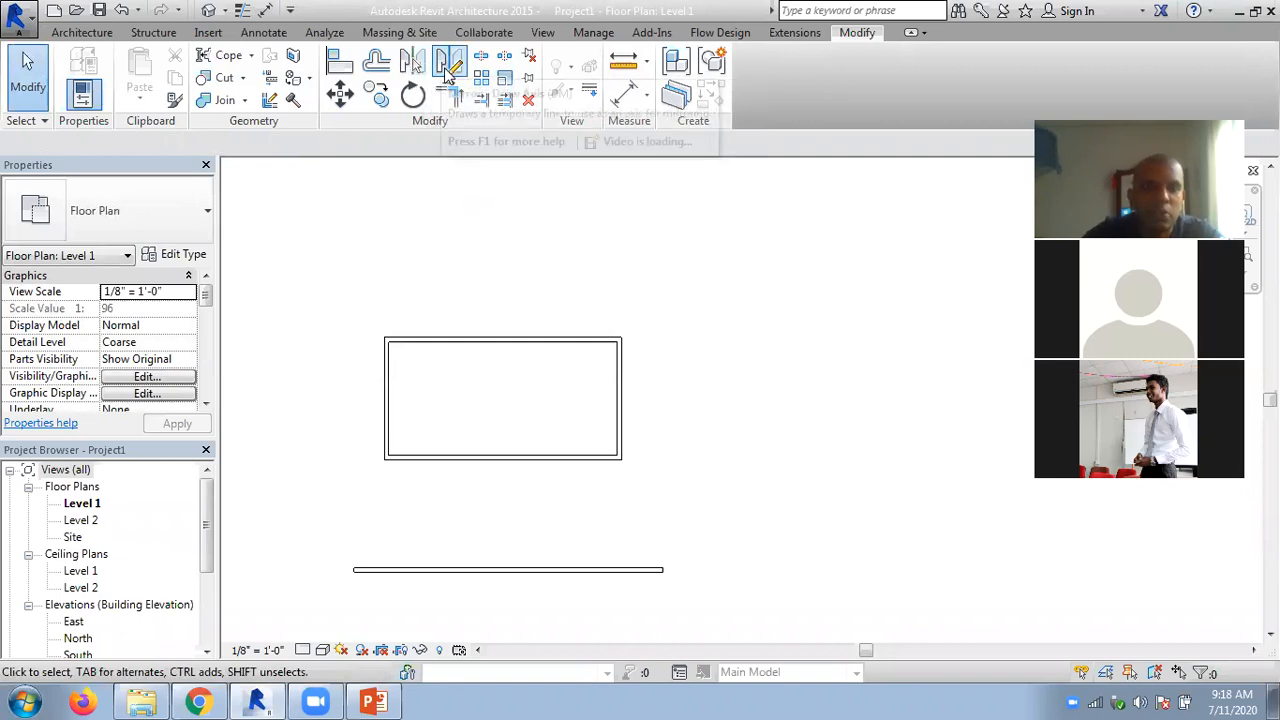
pyautogui.click(376, 62)
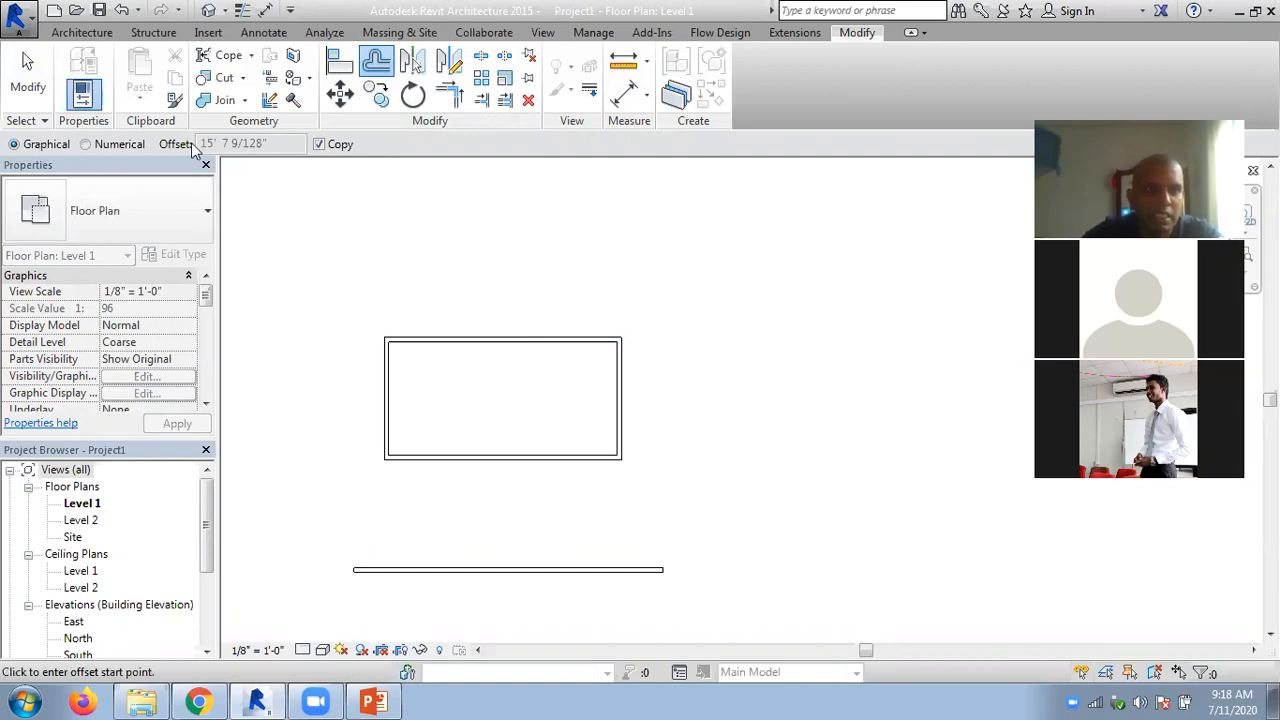
pyautogui.click(617, 571)
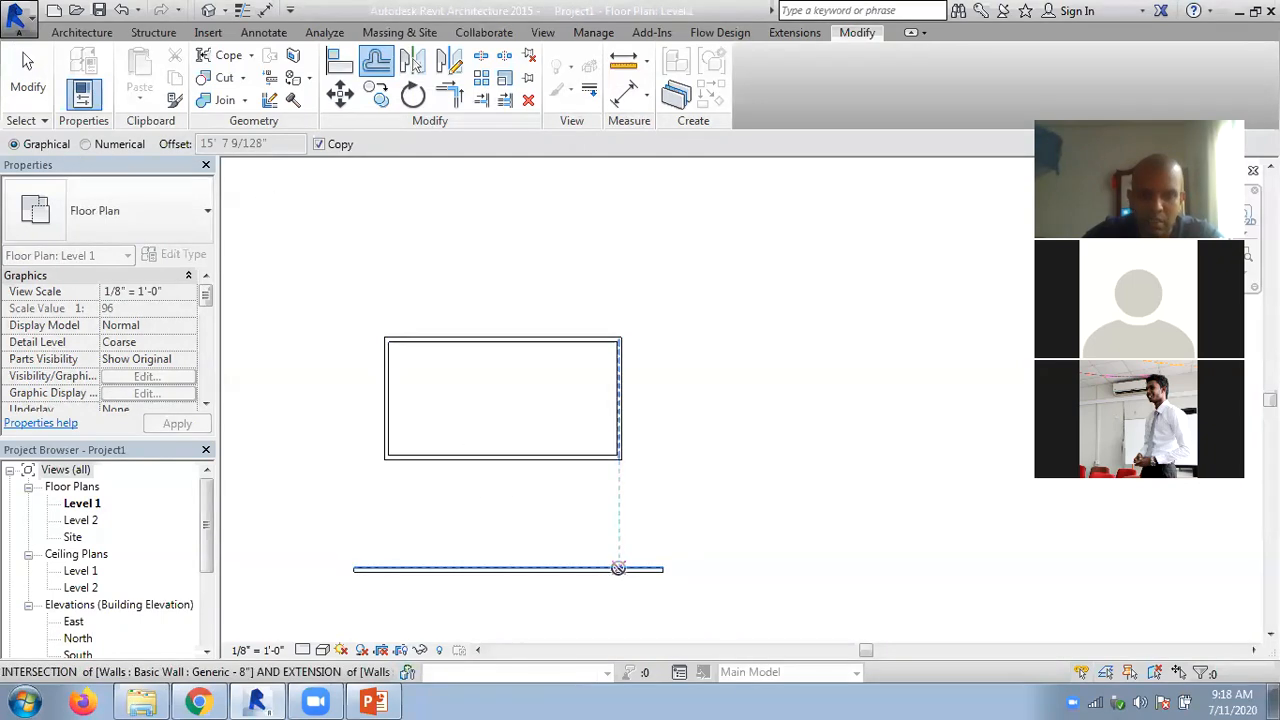
pyautogui.click(622, 466)
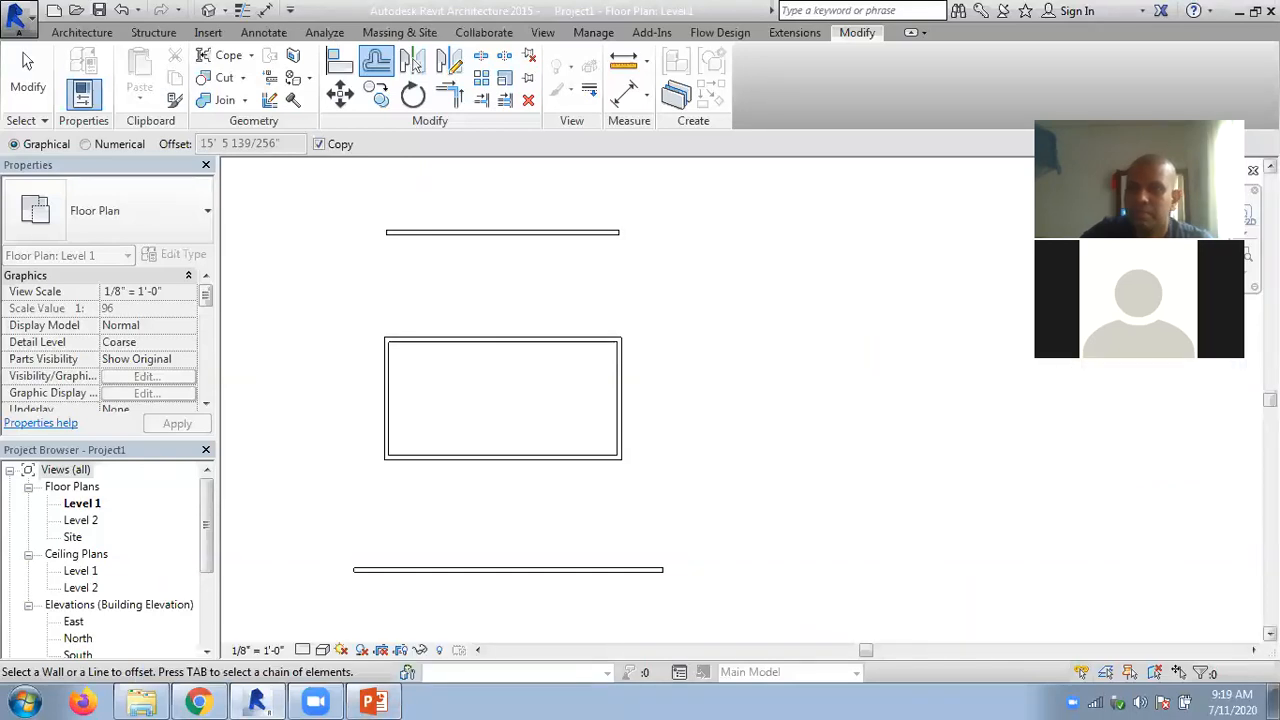
# - Leave the Offset tool and fit the floor plan in view to show the nested wall chains and the rectangle together
pyautogui.click(1270, 167)
pyautogui.click(1270, 167)
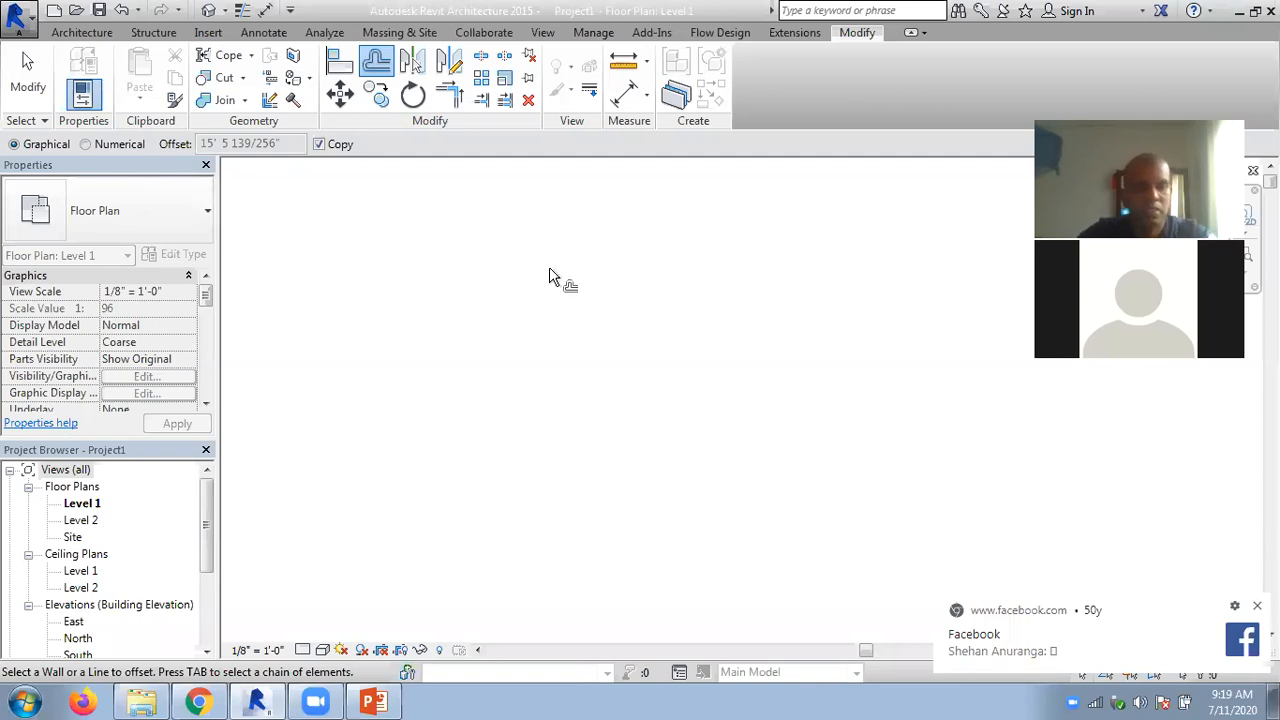
pyautogui.press('Escape')
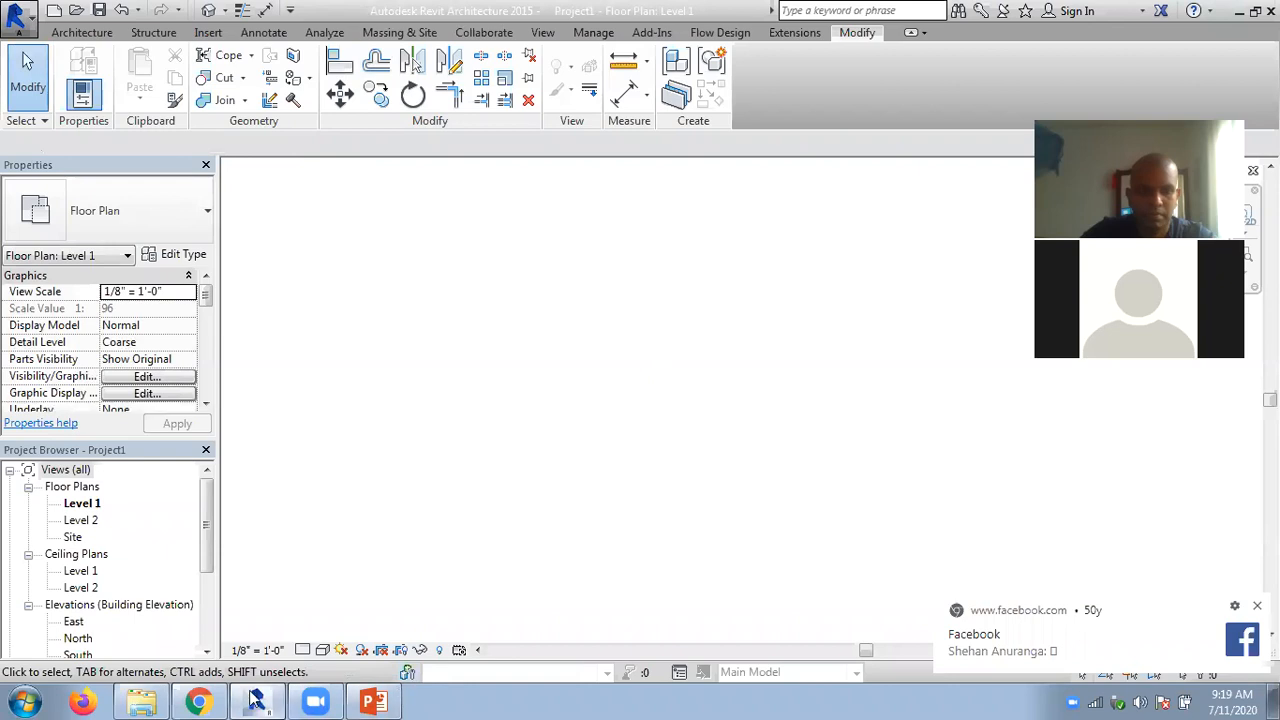
pyautogui.click(256, 700)
pyautogui.click(256, 700)
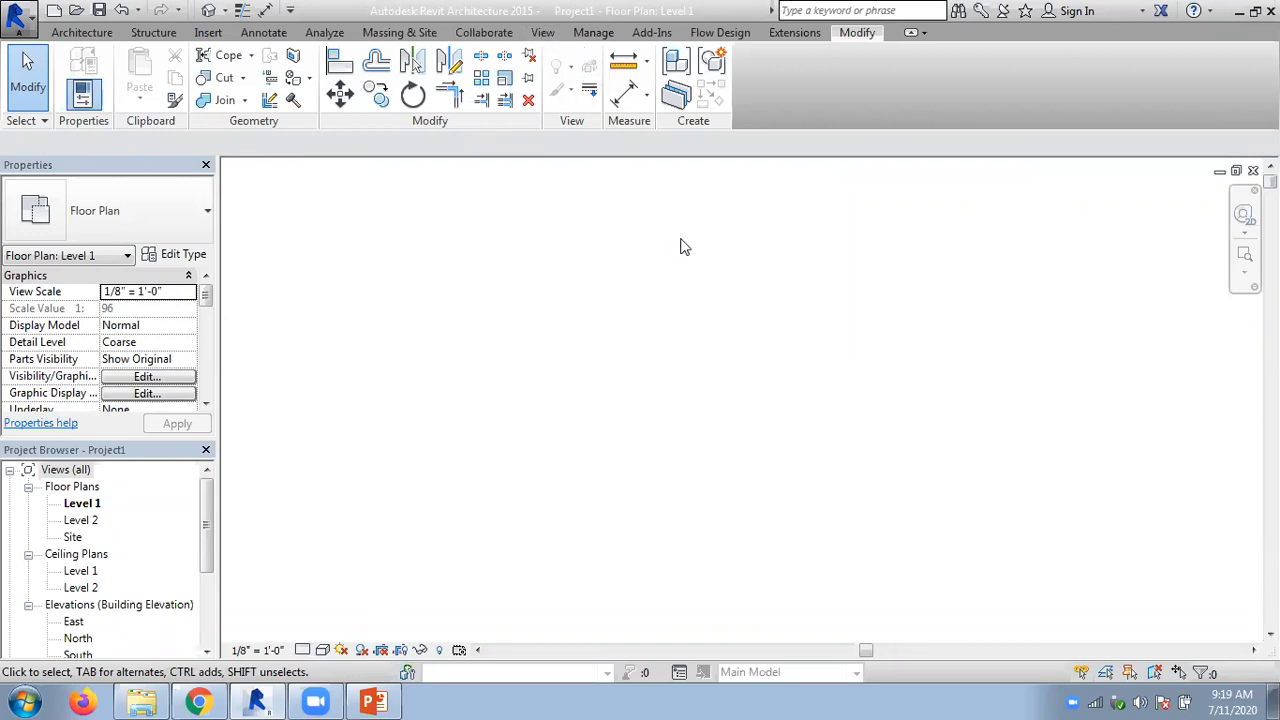
pyautogui.click(1245, 271)
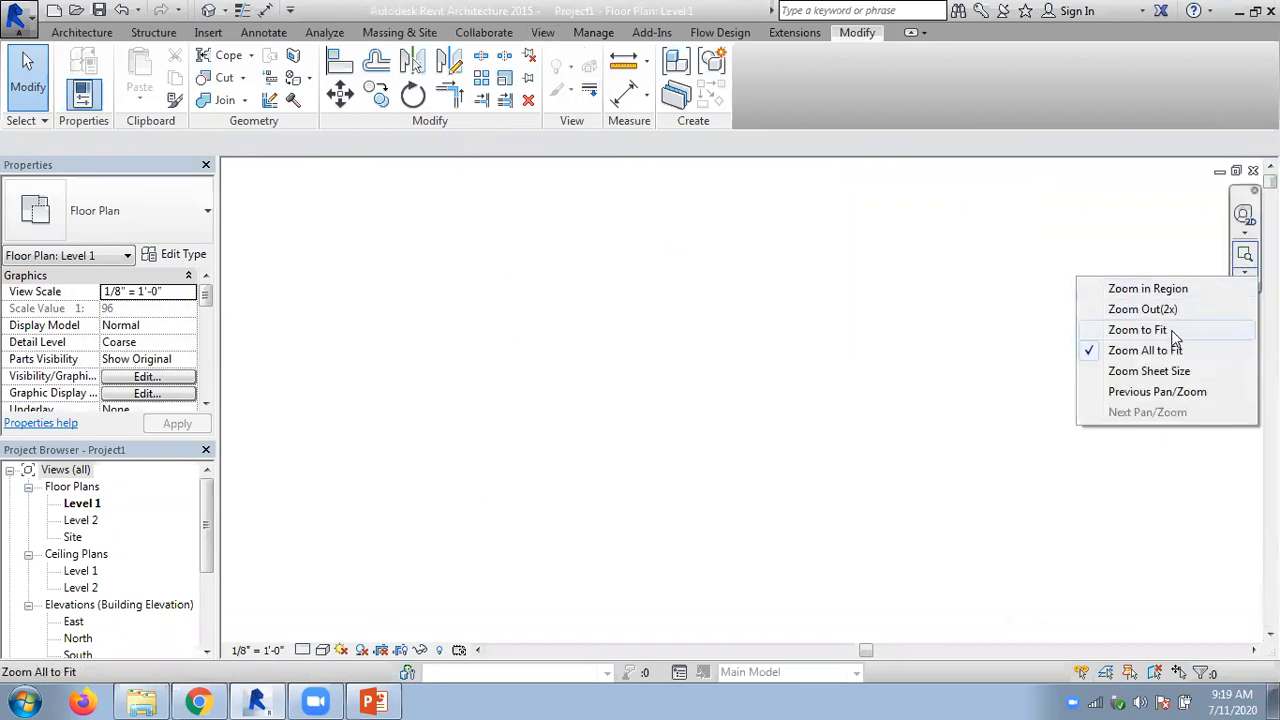
pyautogui.click(1172, 333)
pyautogui.scroll(-2, 716, 345)
pyautogui.scroll(2, 798, 362)
pyautogui.scroll(2, 735, 390)
pyautogui.moveTo(675, 404); pyautogui.dragTo(780, 434, button='middle')
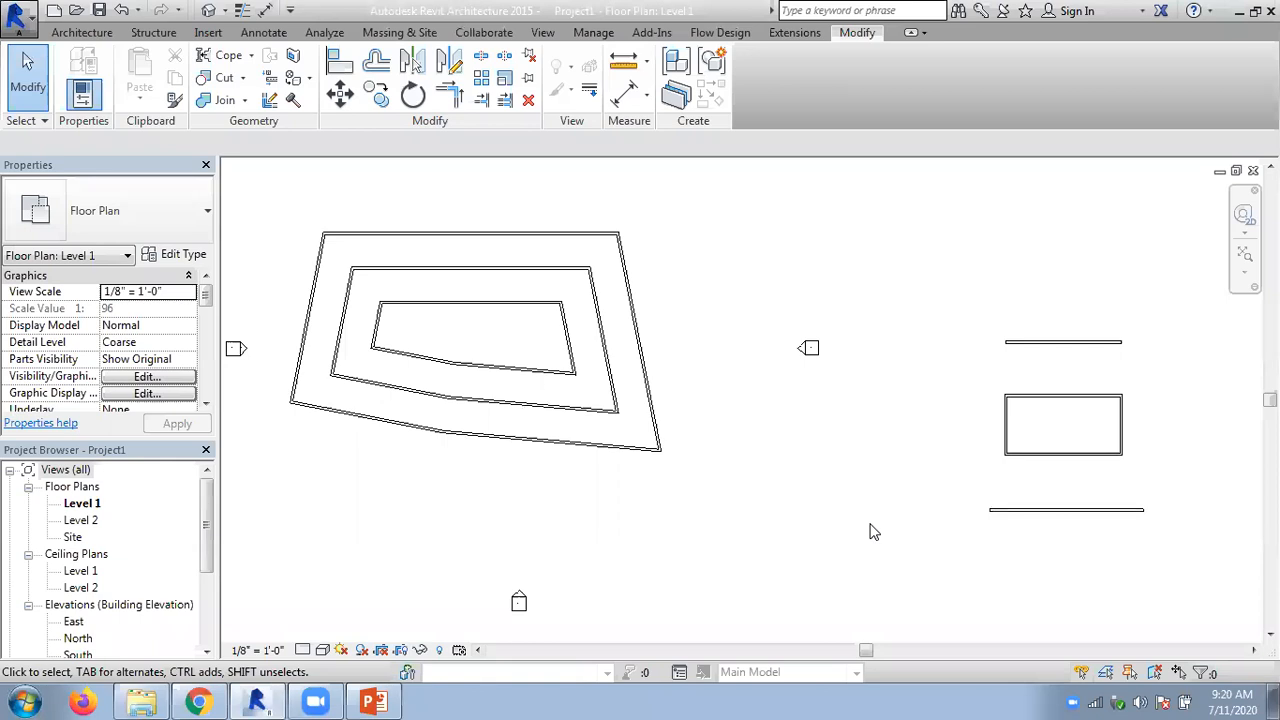
# - Switch to PowerPoint and review the Chapter 05 slides on offset, linear array, radial array, matching and aligning elements
pyautogui.click(376, 700)
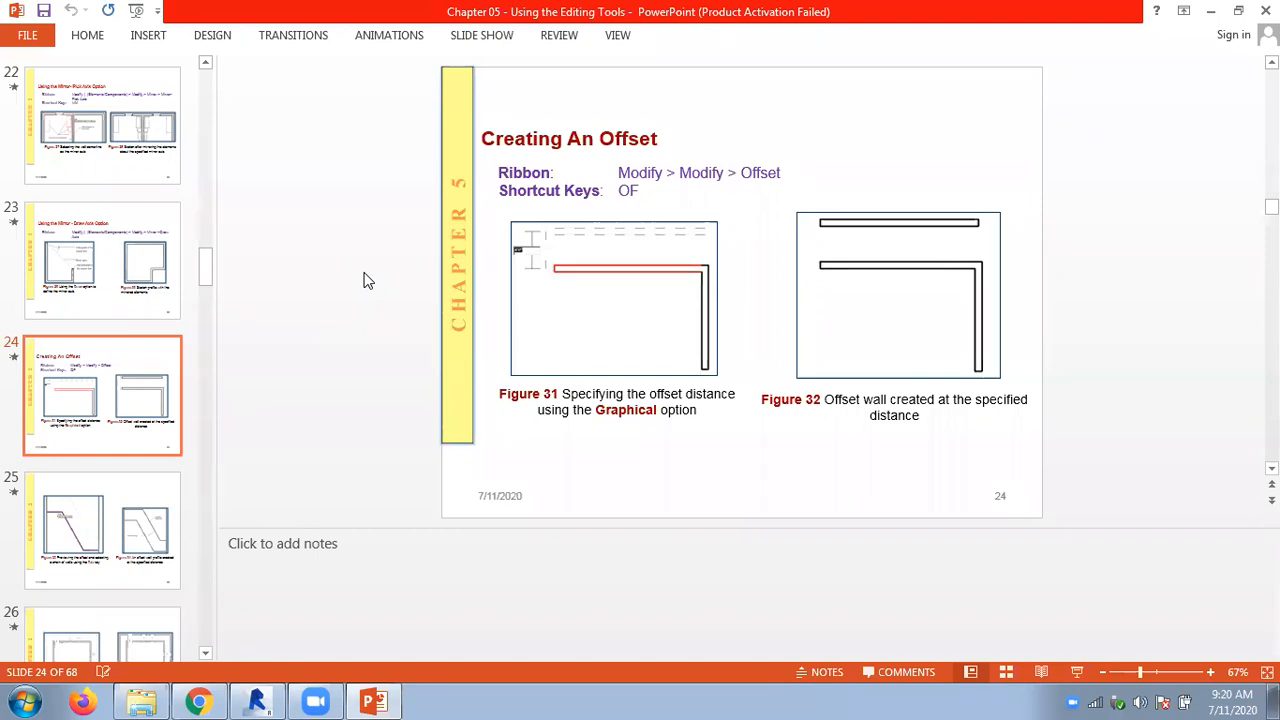
pyautogui.scroll(-1, 365, 281)
pyautogui.scroll(-1, 365, 281)
pyautogui.scroll(-1, 365, 281)
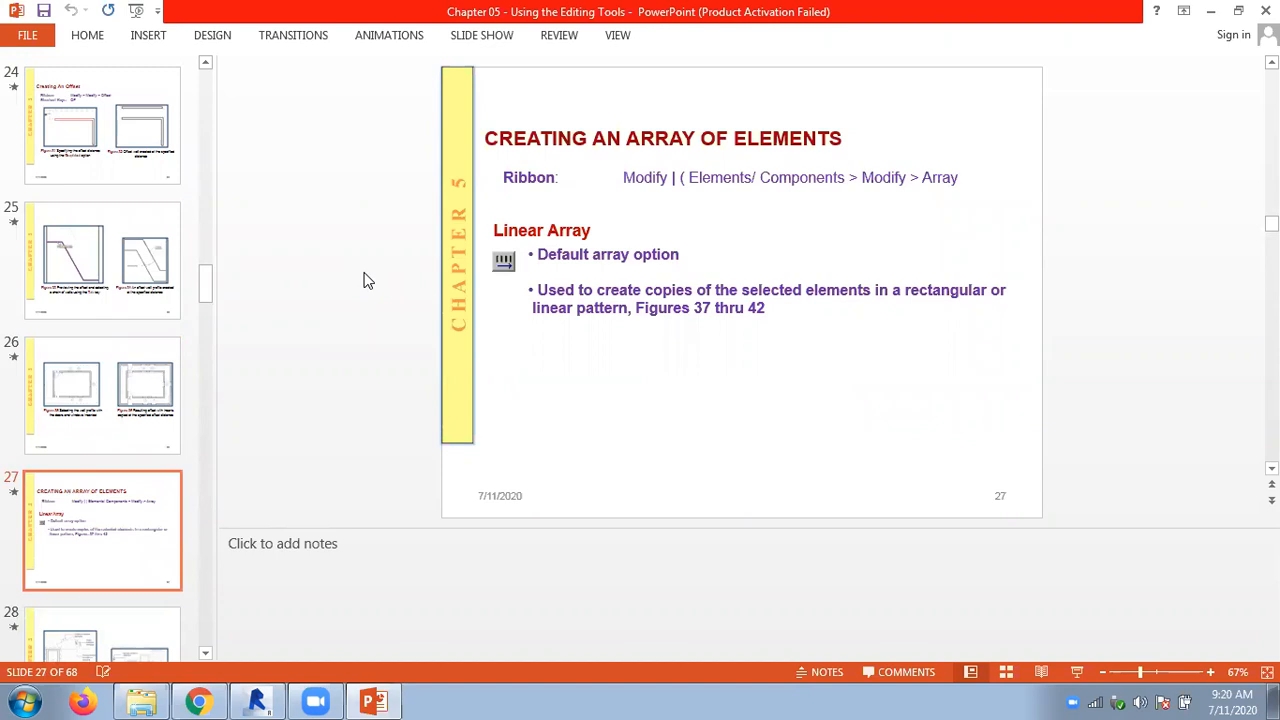
pyautogui.scroll(-1, 365, 280)
pyautogui.scroll(-2, 365, 280)
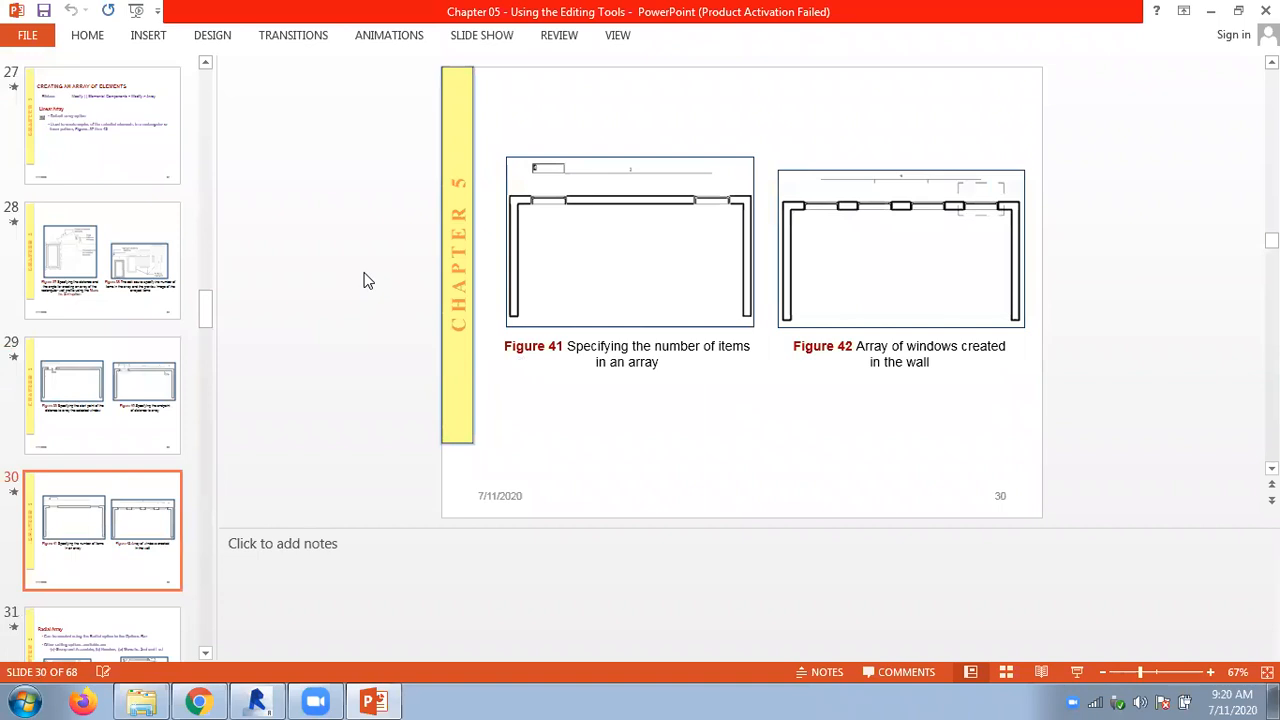
pyautogui.scroll(-1, 365, 280)
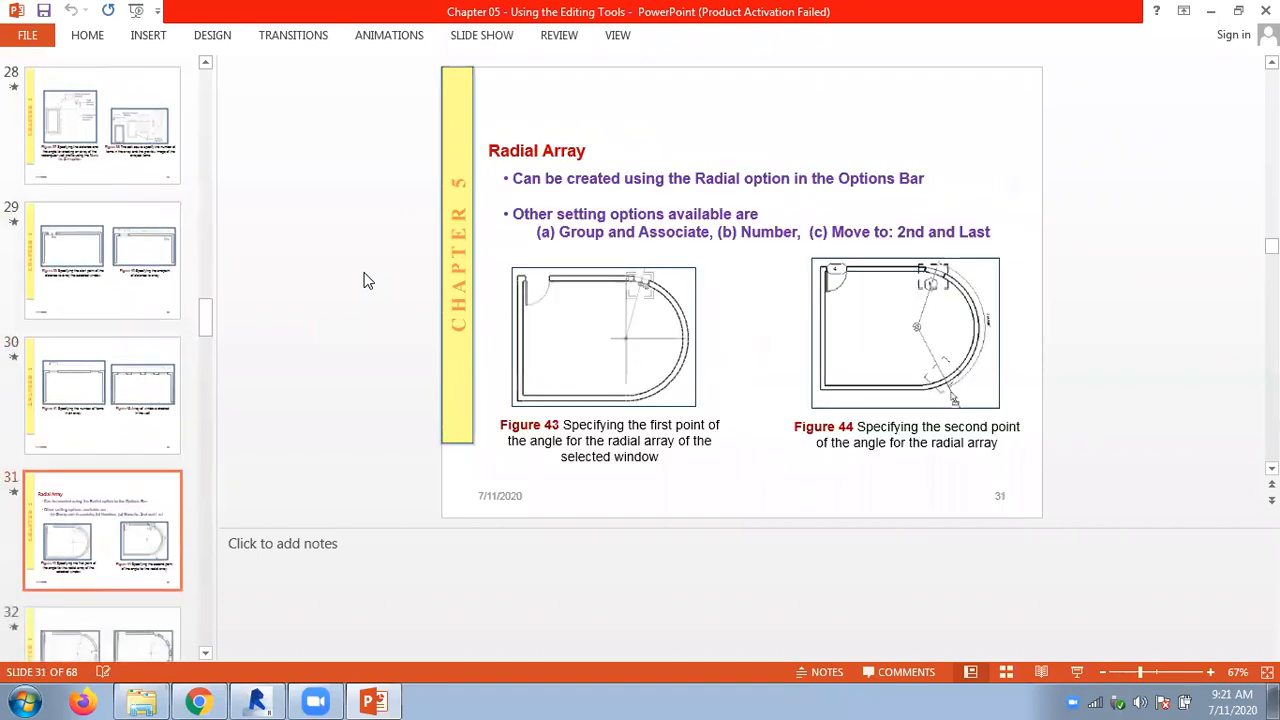
pyautogui.scroll(-1, 365, 280)
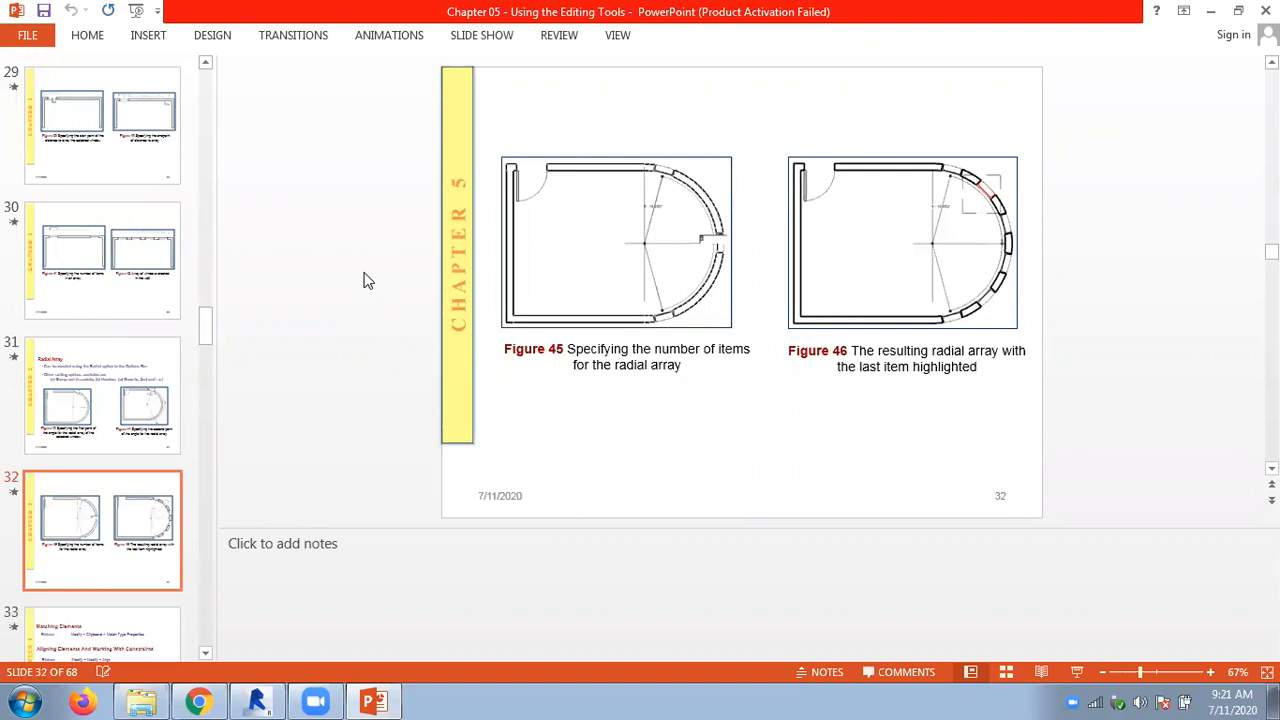
pyautogui.scroll(-1, 365, 280)
pyautogui.scroll(1, 365, 280)
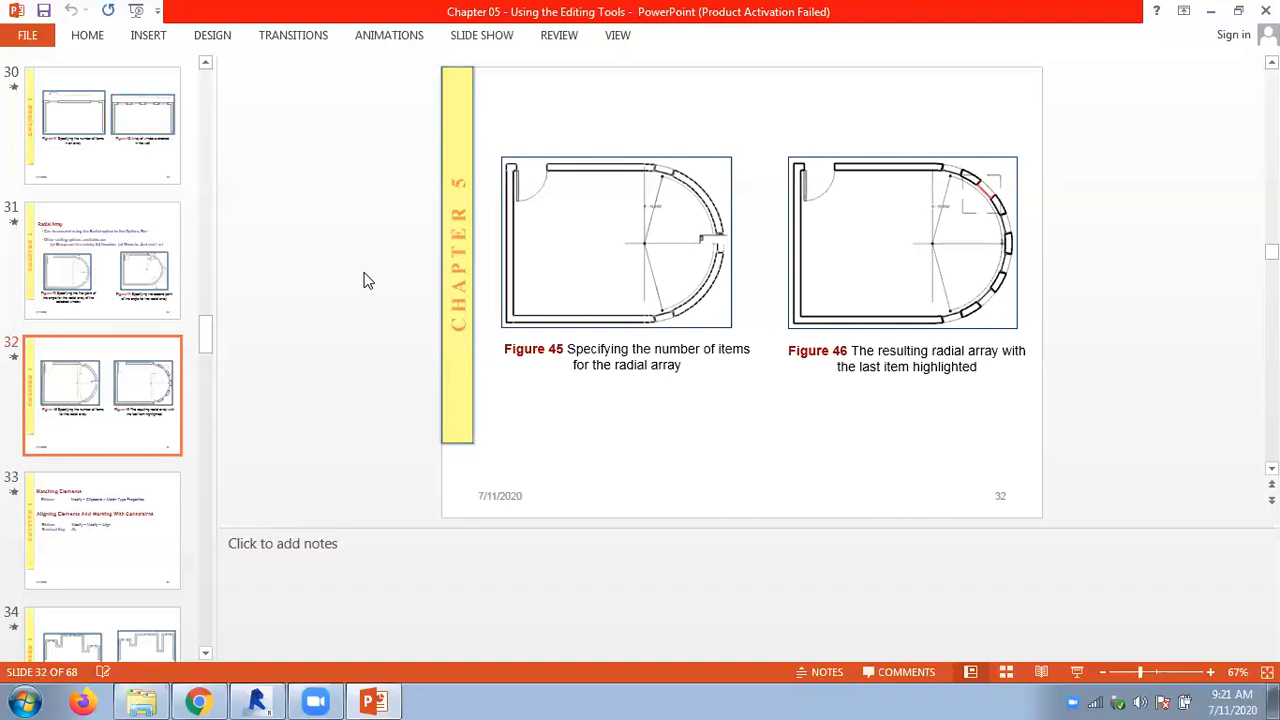
pyautogui.scroll(-1, 365, 280)
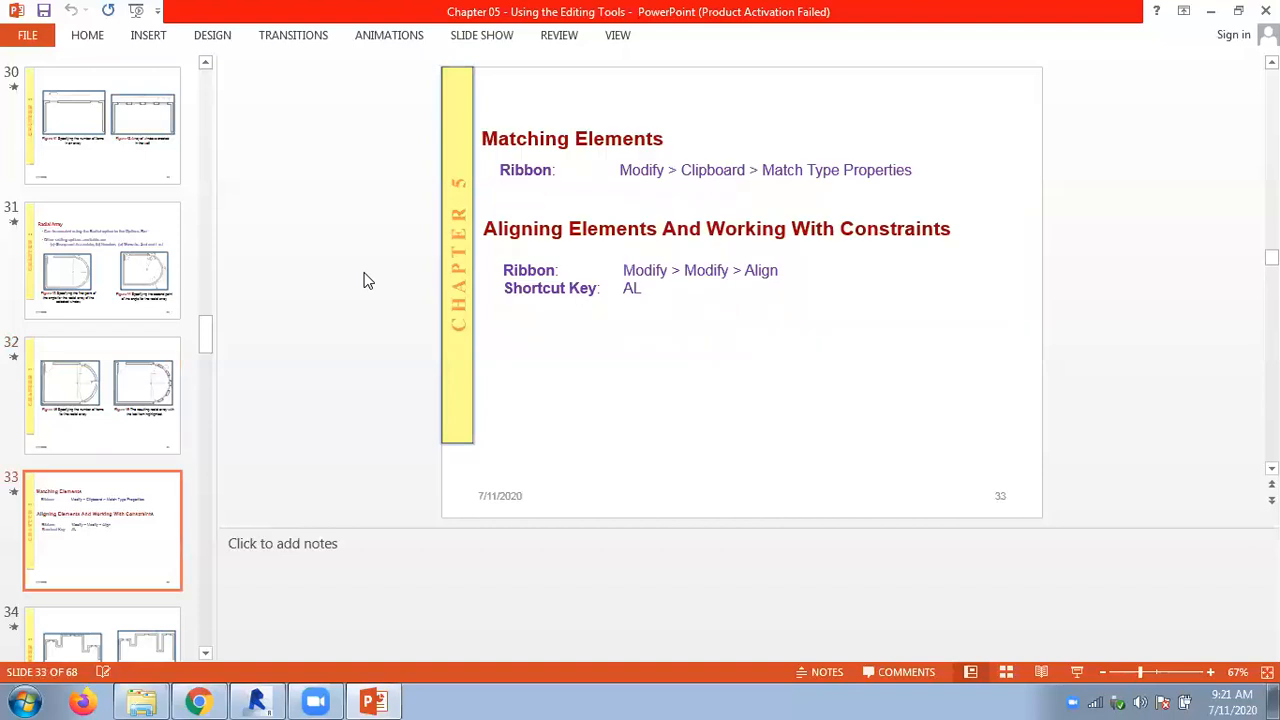
pyautogui.scroll(2, 365, 280)
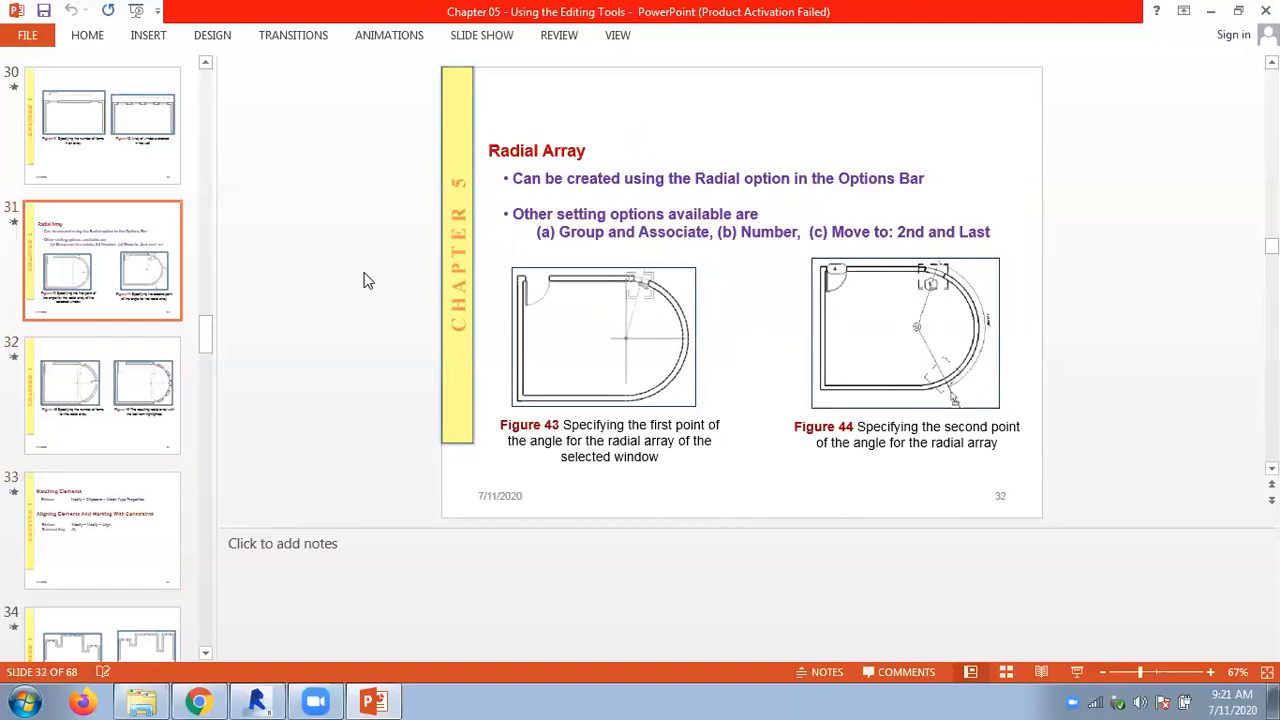
pyautogui.scroll(1, 365, 280)
# - Switch back to Revit and delete the nested wall chains, keeping only the outermost chain's top wall
pyautogui.click(256, 701)
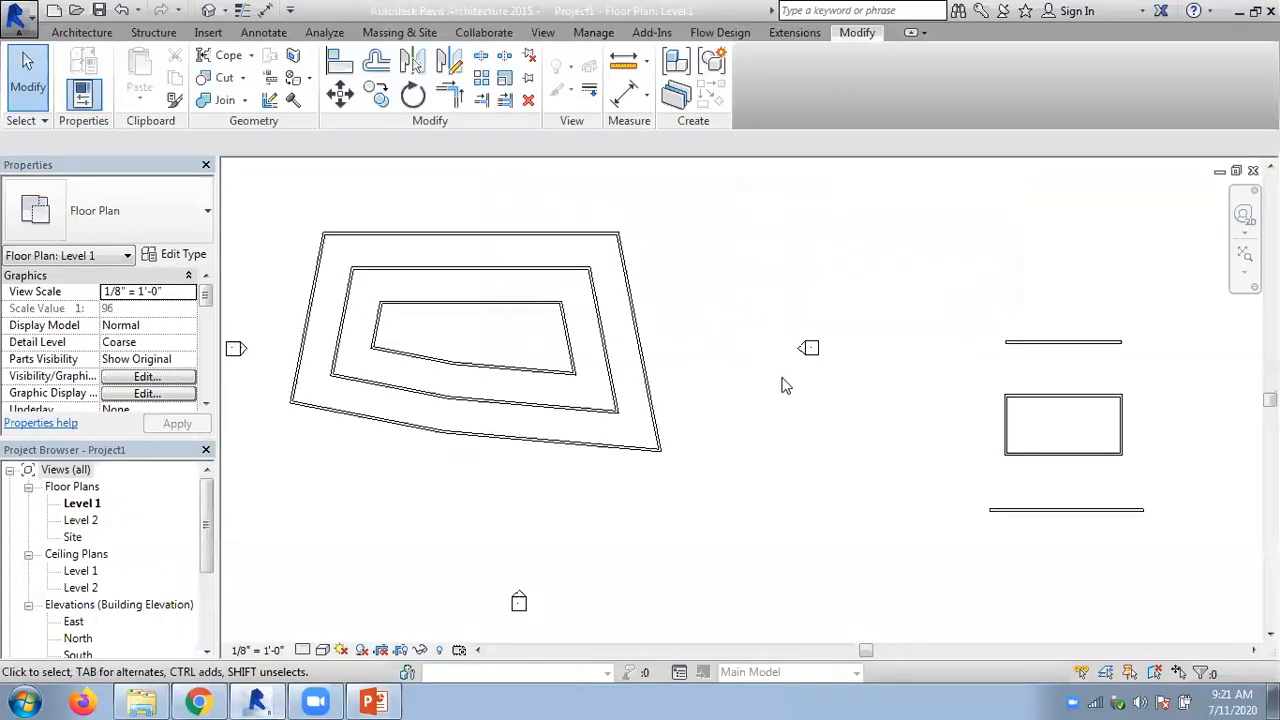
pyautogui.scroll(-3, 786, 385)
pyautogui.moveTo(654, 306); pyautogui.dragTo(686, 273, button='middle')
pyautogui.scroll(7, 443, 273)
pyautogui.moveTo(923, 590); pyautogui.dragTo(471, 346)
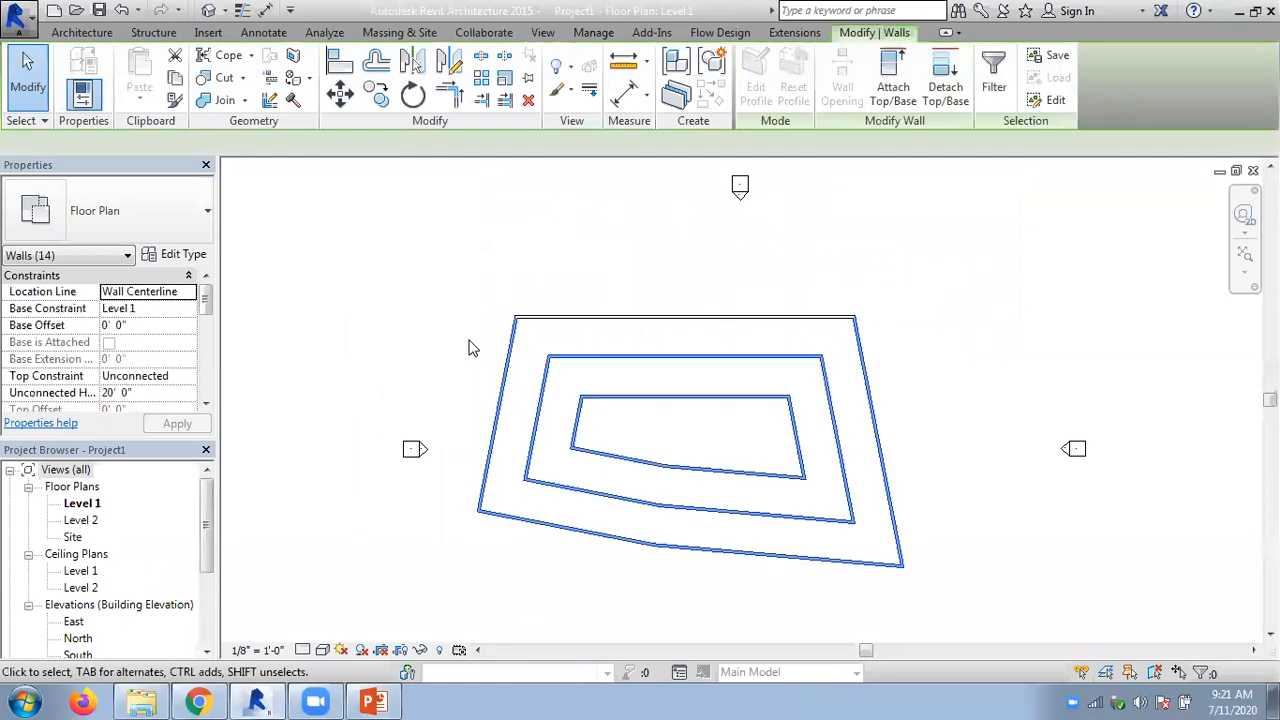
pyautogui.press('Delete')
# - Delete the rectangle and the separate horizontal walls above and below it
pyautogui.moveTo(671, 391); pyautogui.dragTo(362, 275, button='middle')
pyautogui.moveTo(1137, 551); pyautogui.dragTo(903, 321)
pyautogui.press('Delete')
# - Move the remaining horizontal wall down and to the right, nearer the middle of the elevation markers
pyautogui.moveTo(612, 332); pyautogui.dragTo(818, 484, button='middle')
pyautogui.moveTo(631, 393); pyautogui.dragTo(677, 471)
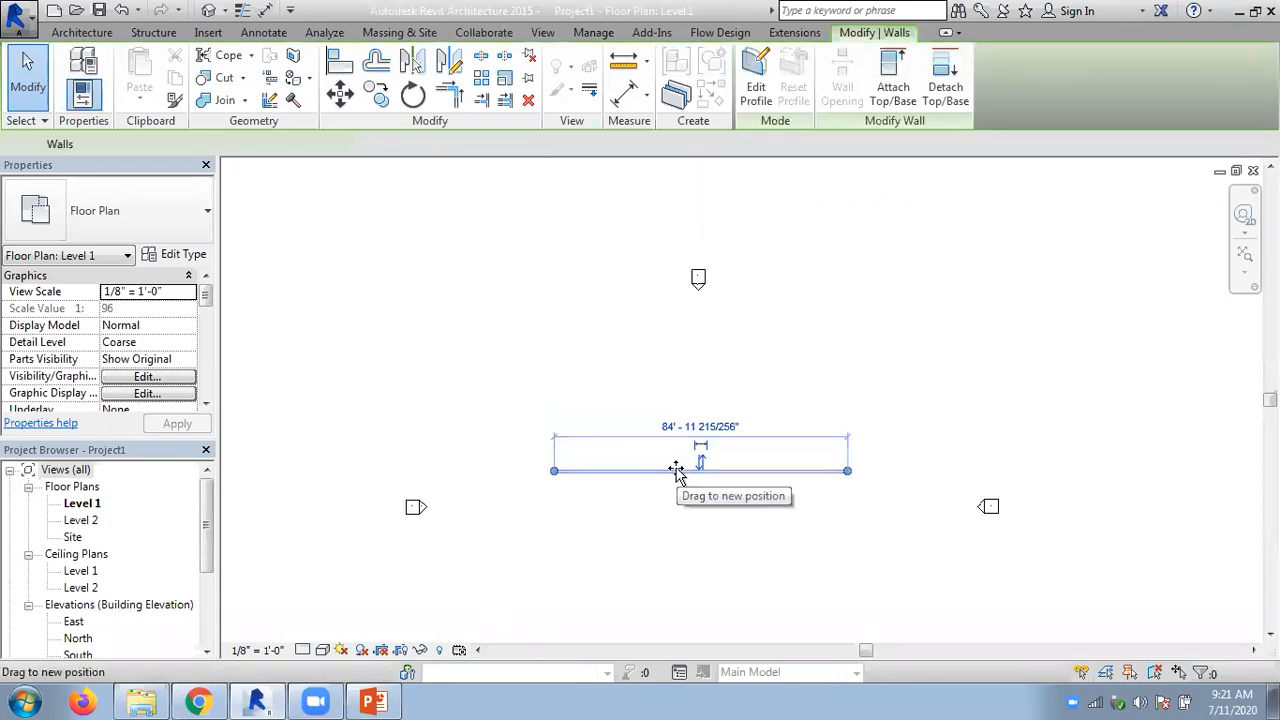
pyautogui.click(697, 409)
# - Place a Single-Flush 36" x 84" door in the horizontal wall, about 9' from its left end
pyautogui.scroll(1, 723, 420)
pyautogui.moveTo(696, 369); pyautogui.dragTo(637, 289, button='middle')
pyautogui.click(82, 32)
pyautogui.click(118, 88)
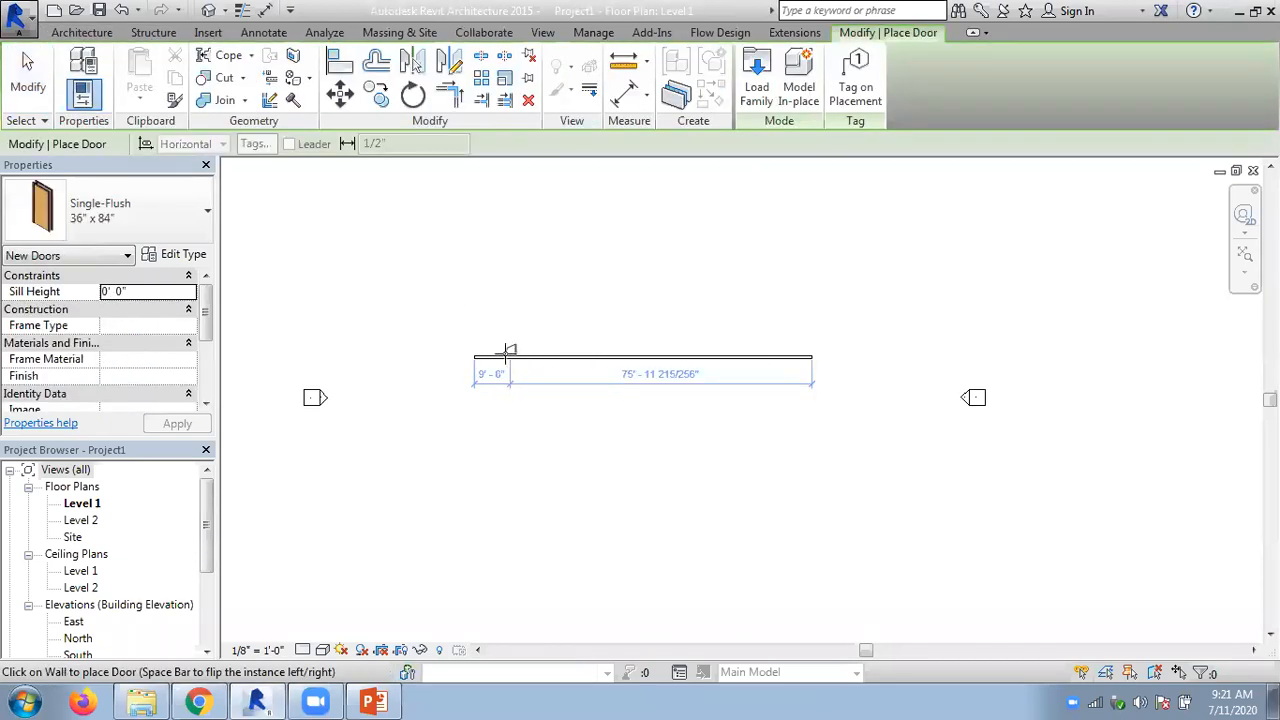
pyautogui.click(511, 355)
pyautogui.press('Escape')
pyautogui.press('Escape')
pyautogui.scroll(3, 483, 313)
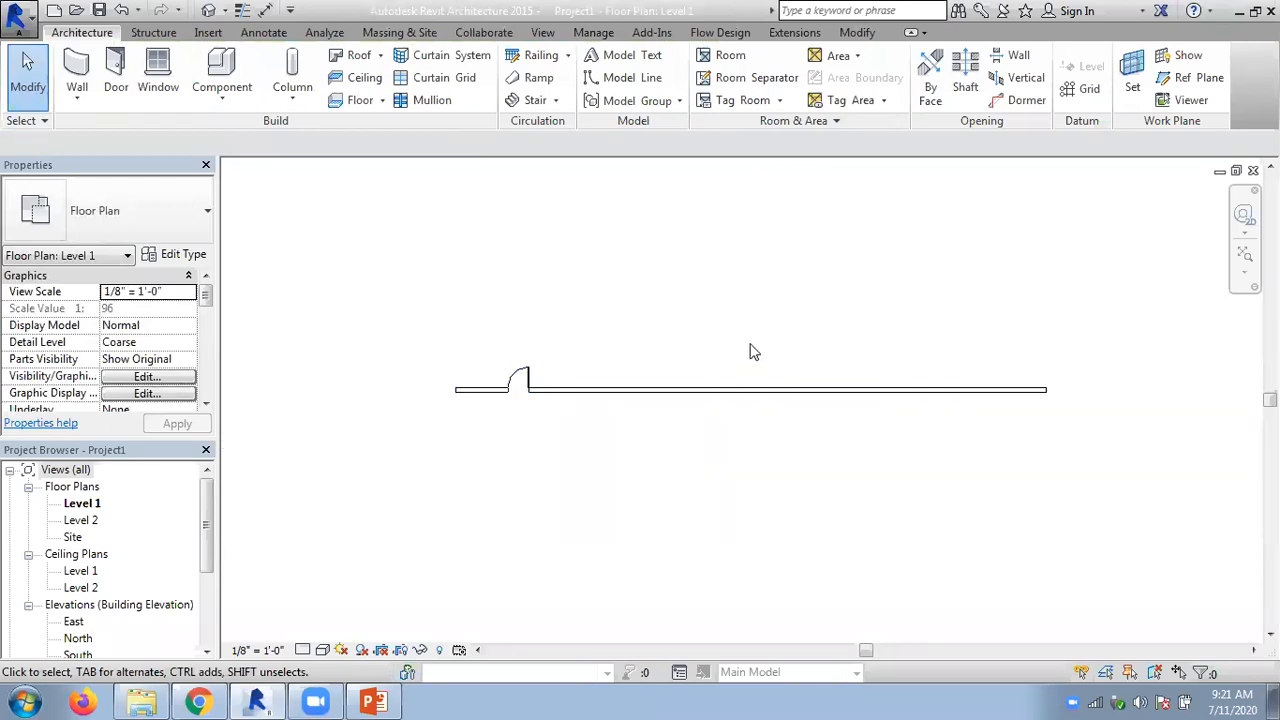
pyautogui.moveTo(586, 277); pyautogui.dragTo(489, 252, button='middle')
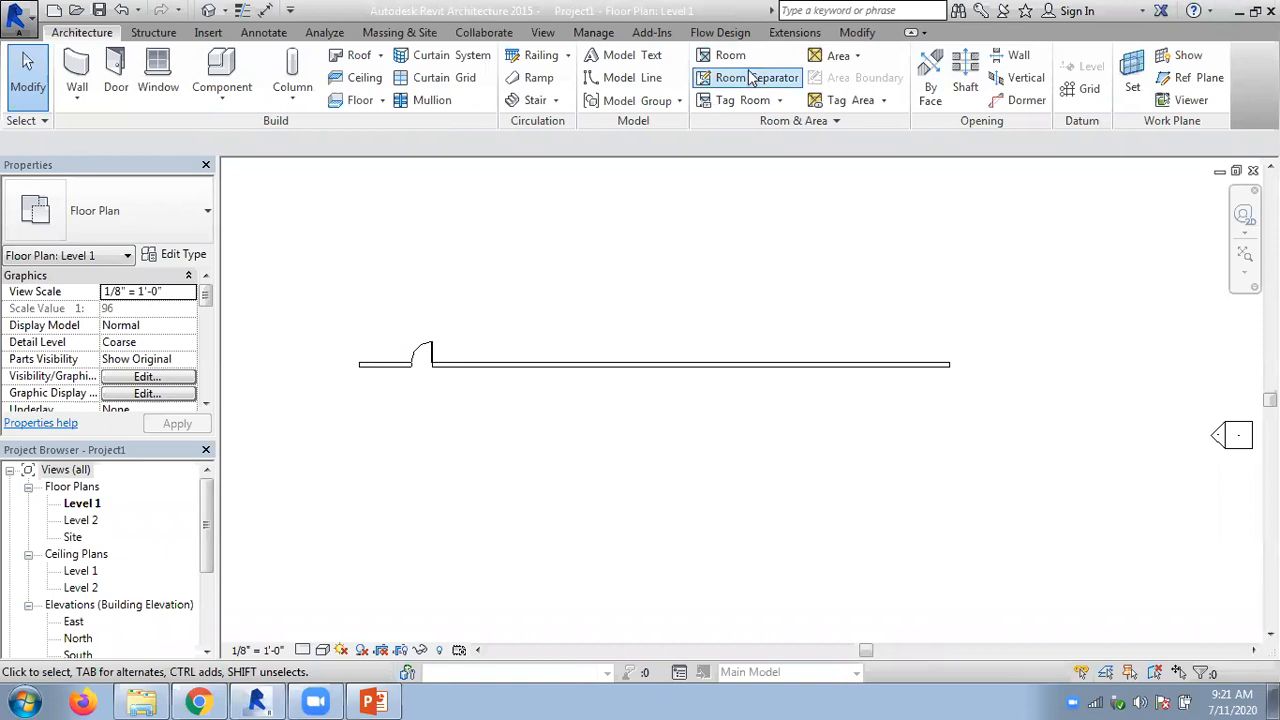
pyautogui.click(853, 36)
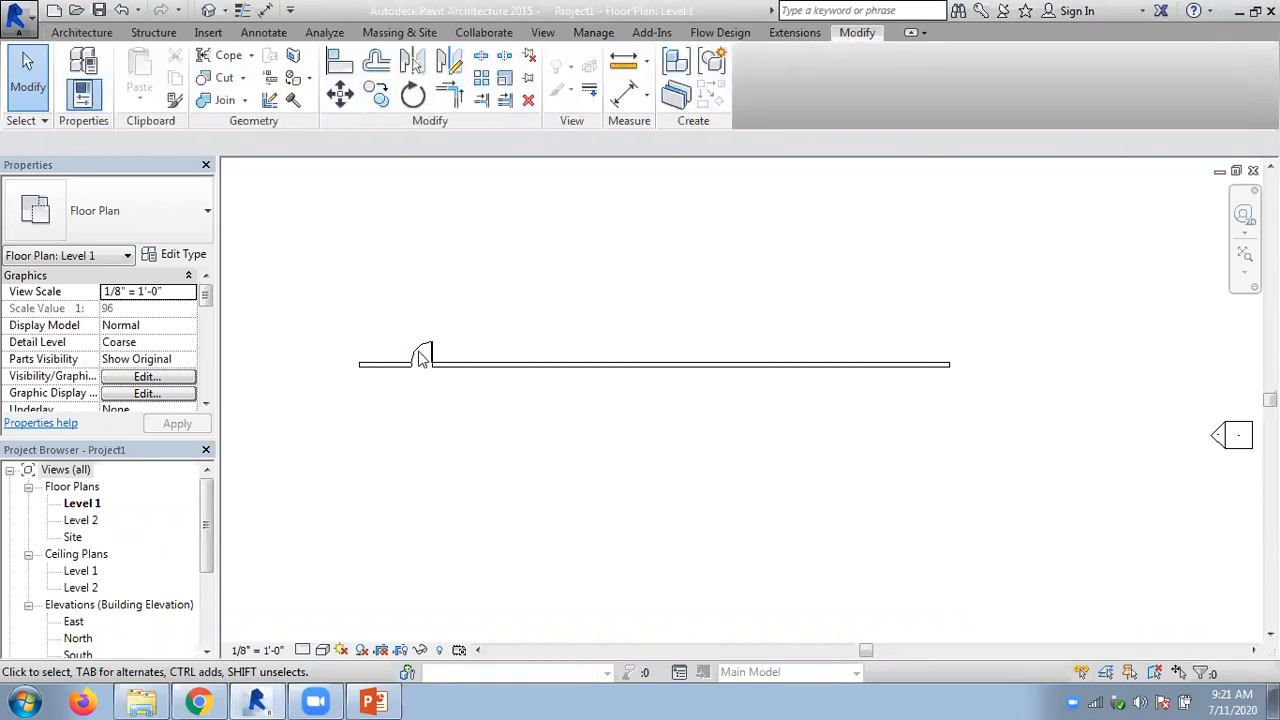
pyautogui.moveTo(625, 266); pyautogui.dragTo(724, 272, button='middle')
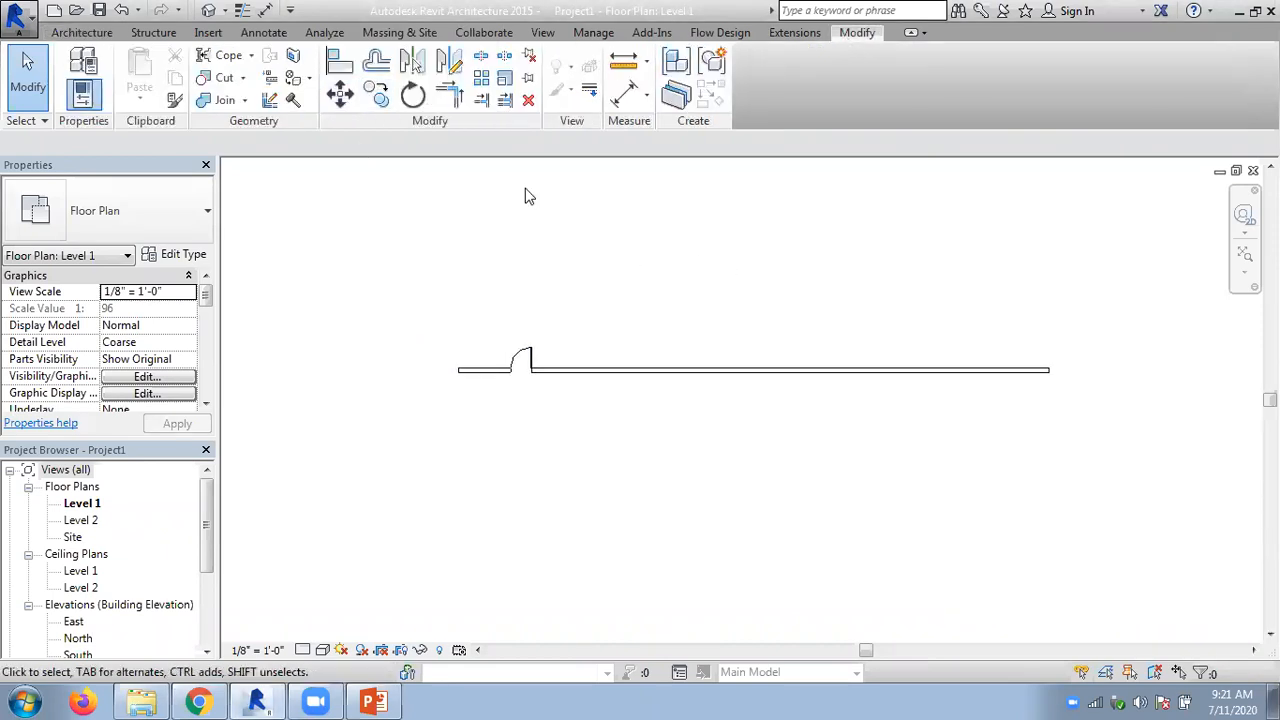
pyautogui.click(481, 85)
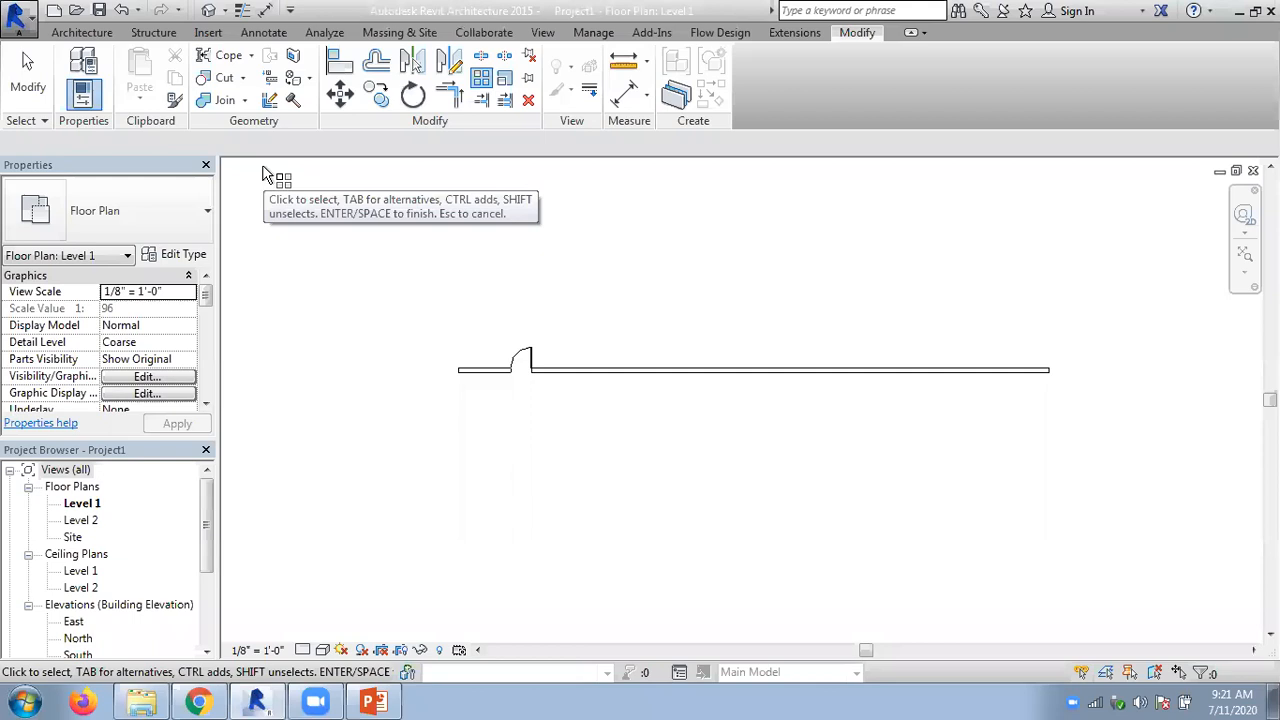
pyautogui.click(521, 362)
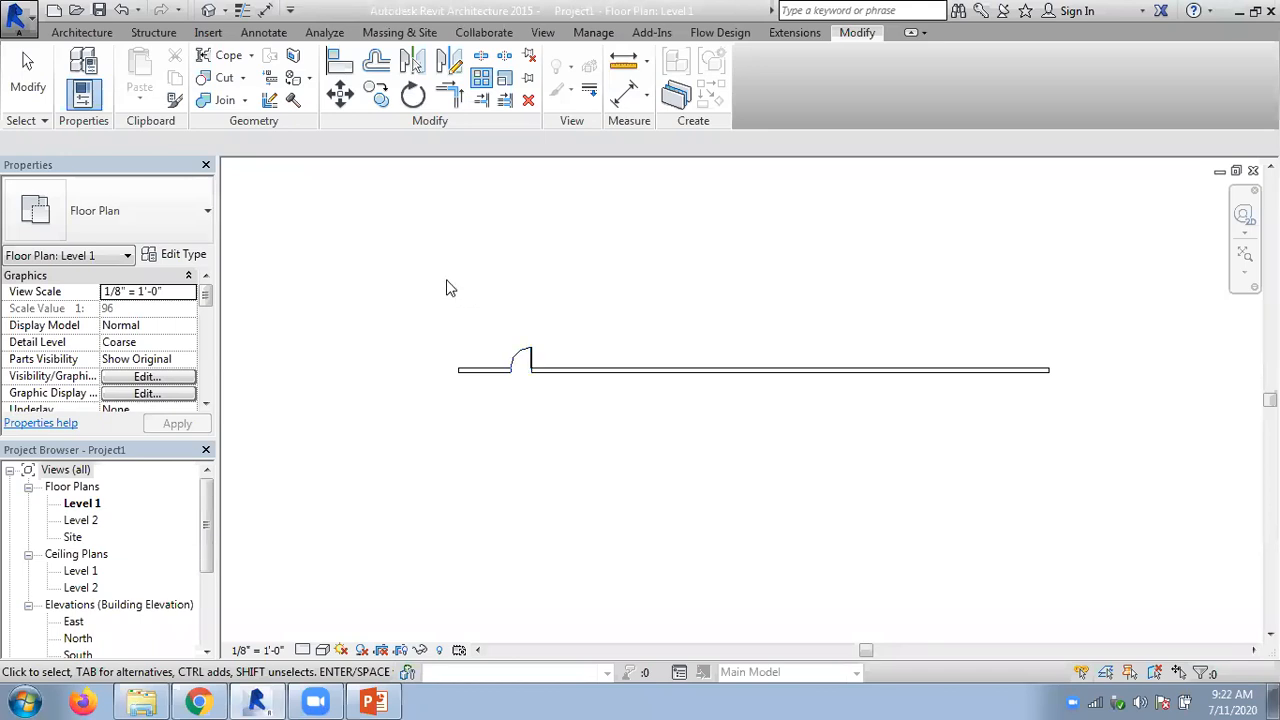
pyautogui.press('Escape')
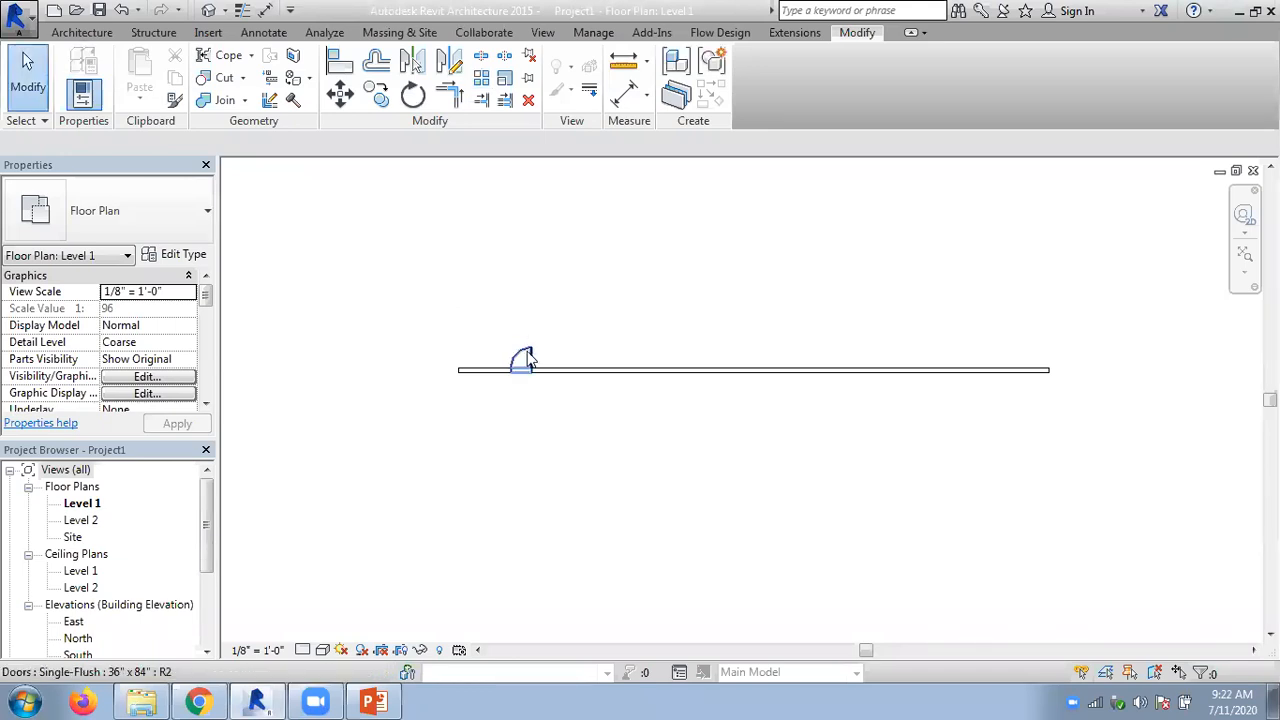
pyautogui.click(525, 360)
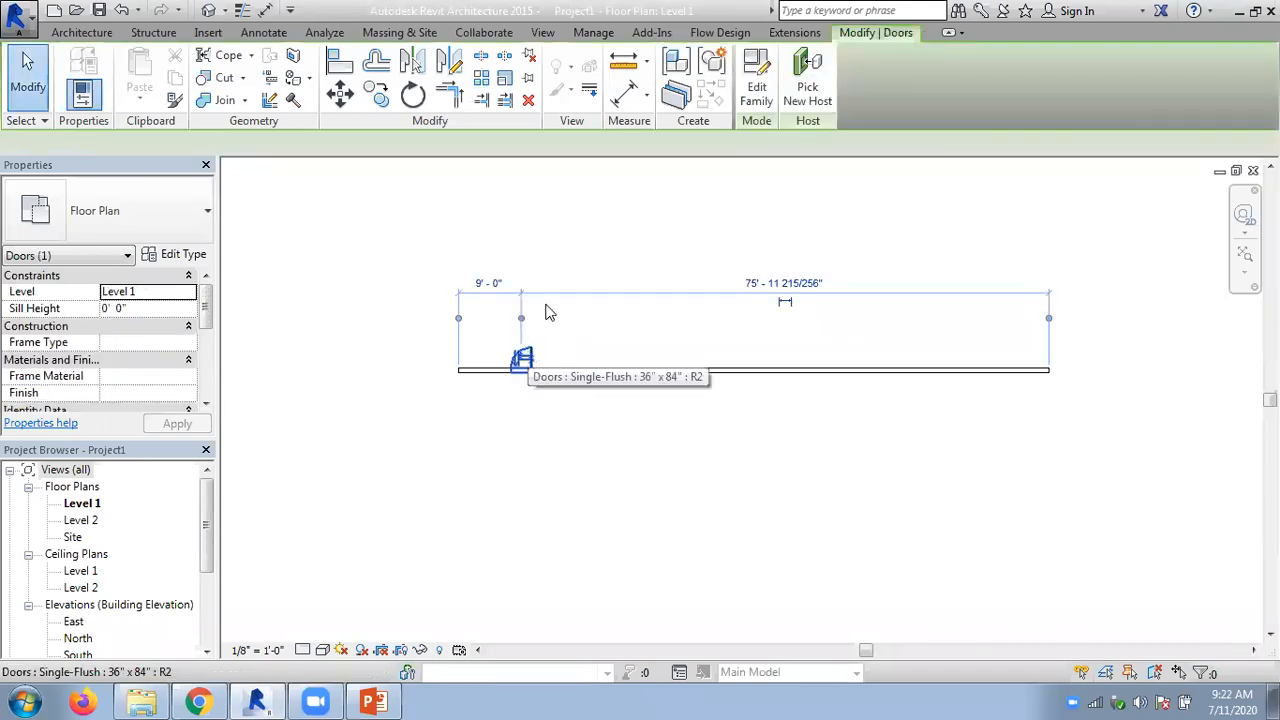
pyautogui.click(481, 82)
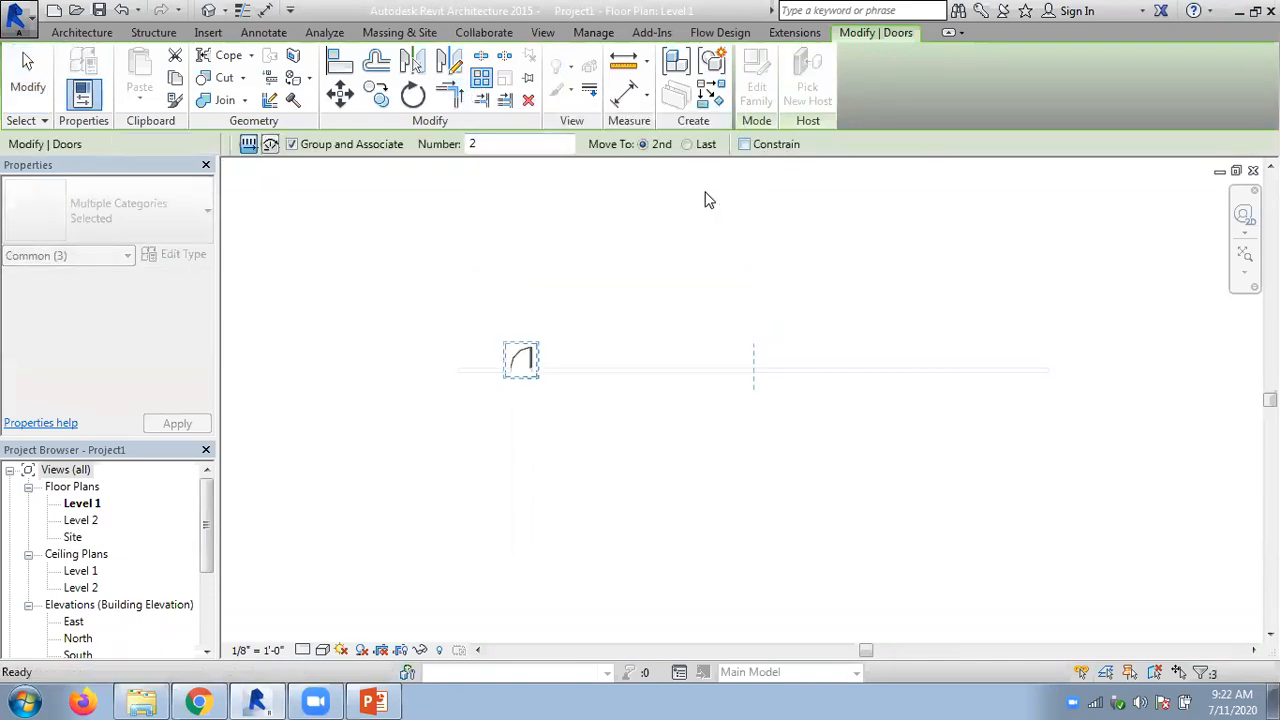
pyautogui.press('Escape')
pyautogui.press('Escape')
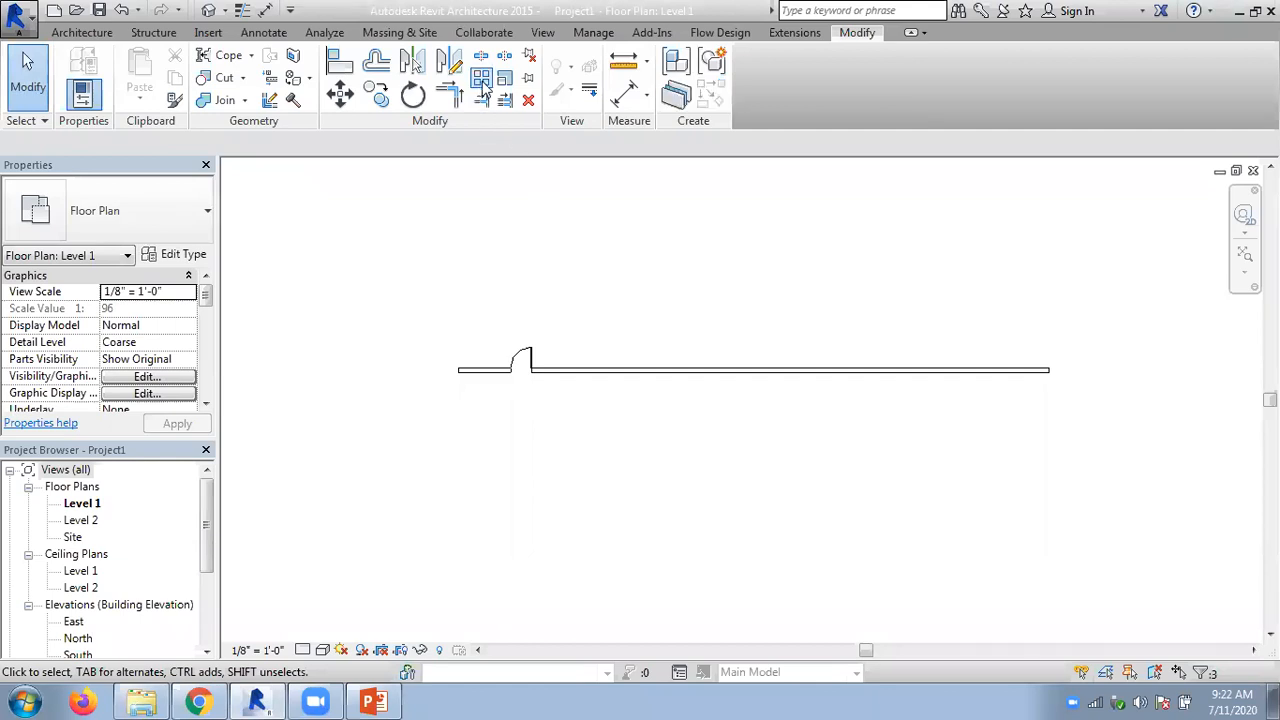
pyautogui.click(482, 82)
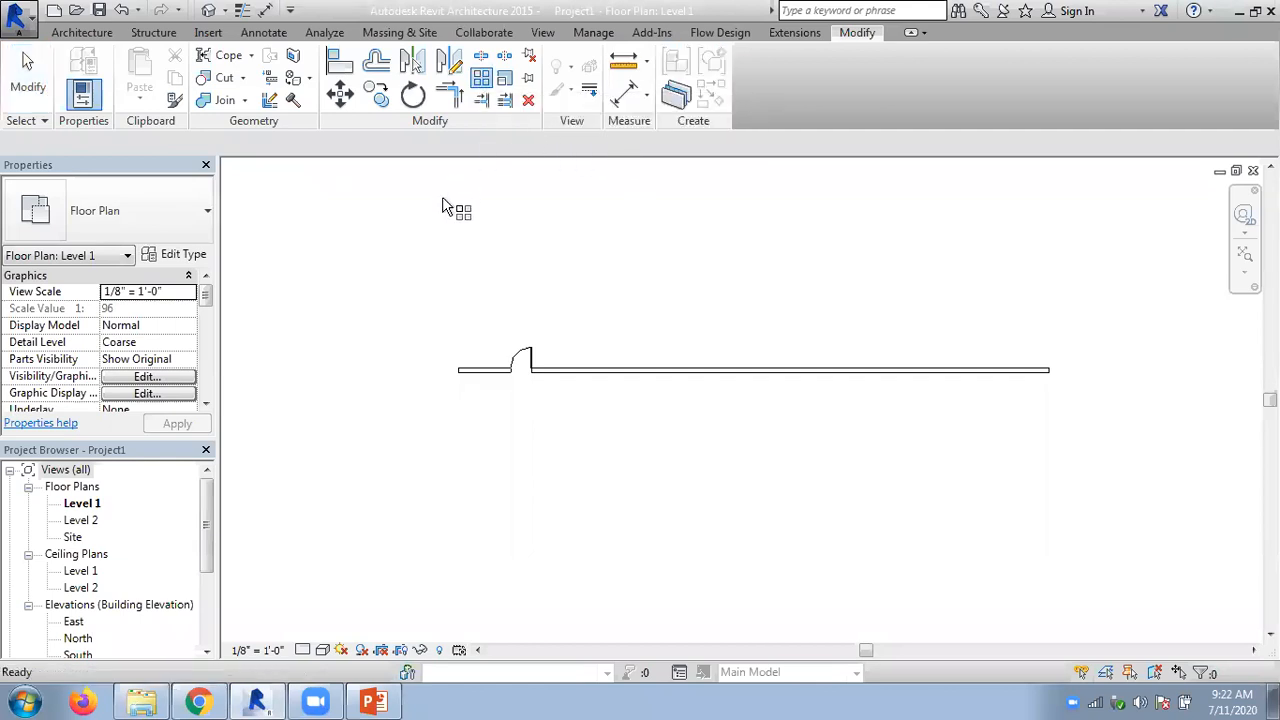
pyautogui.click(527, 357)
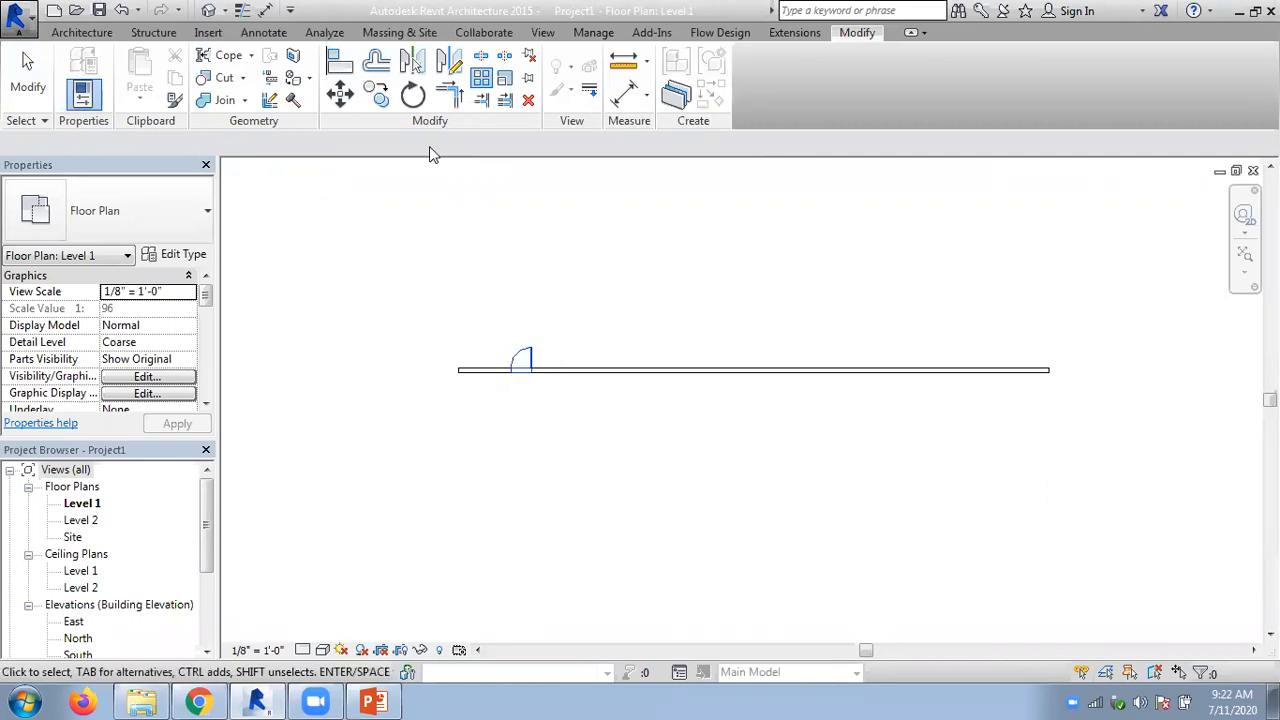
pyautogui.press('Return')
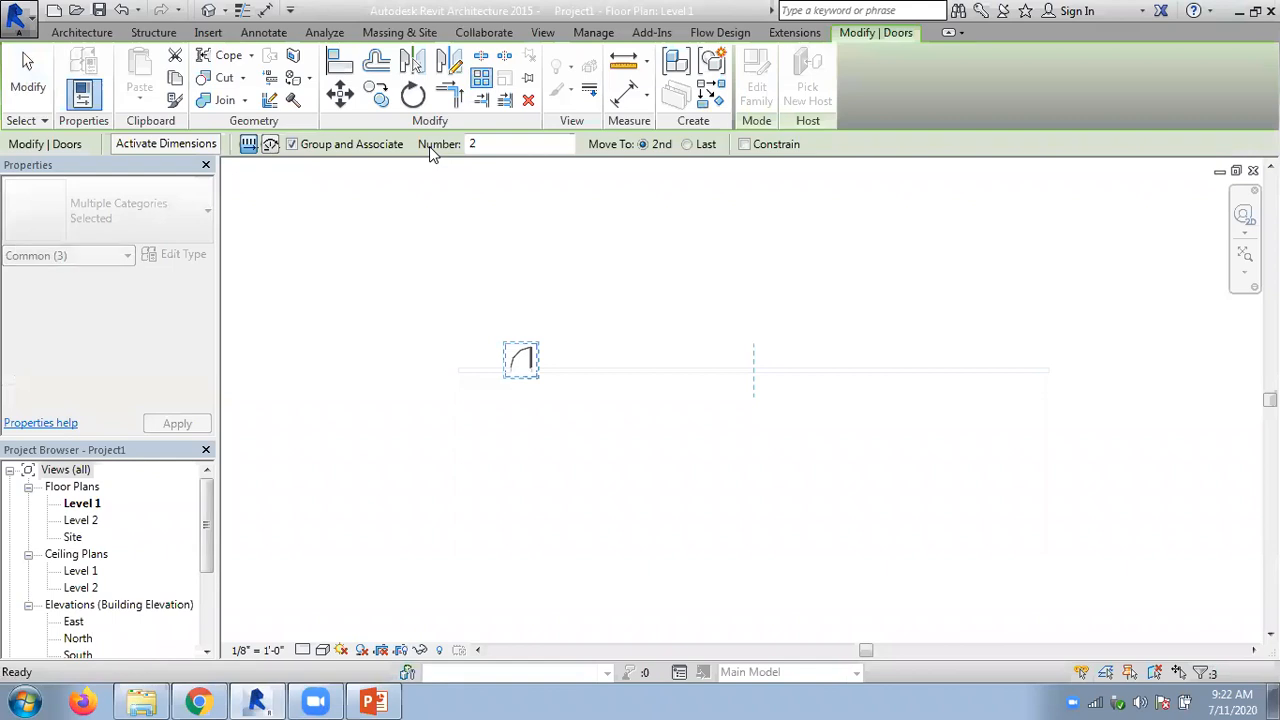
pyautogui.press('Escape')
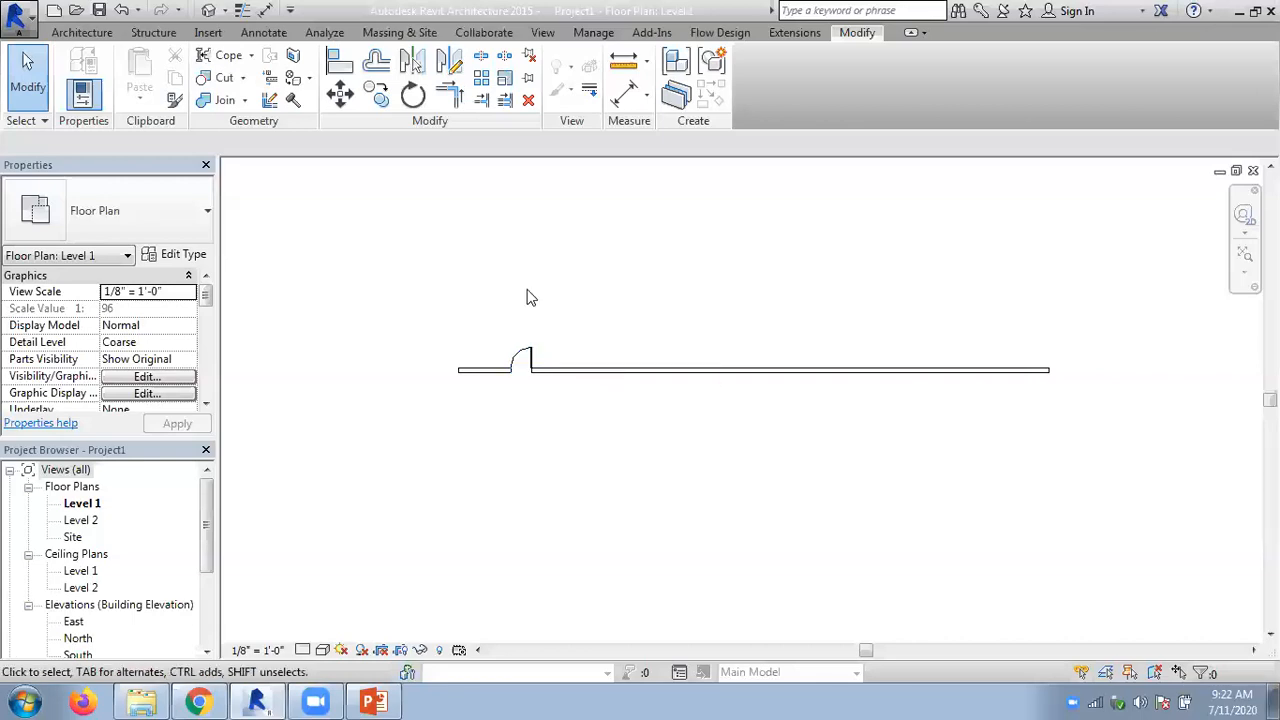
pyautogui.click(524, 358)
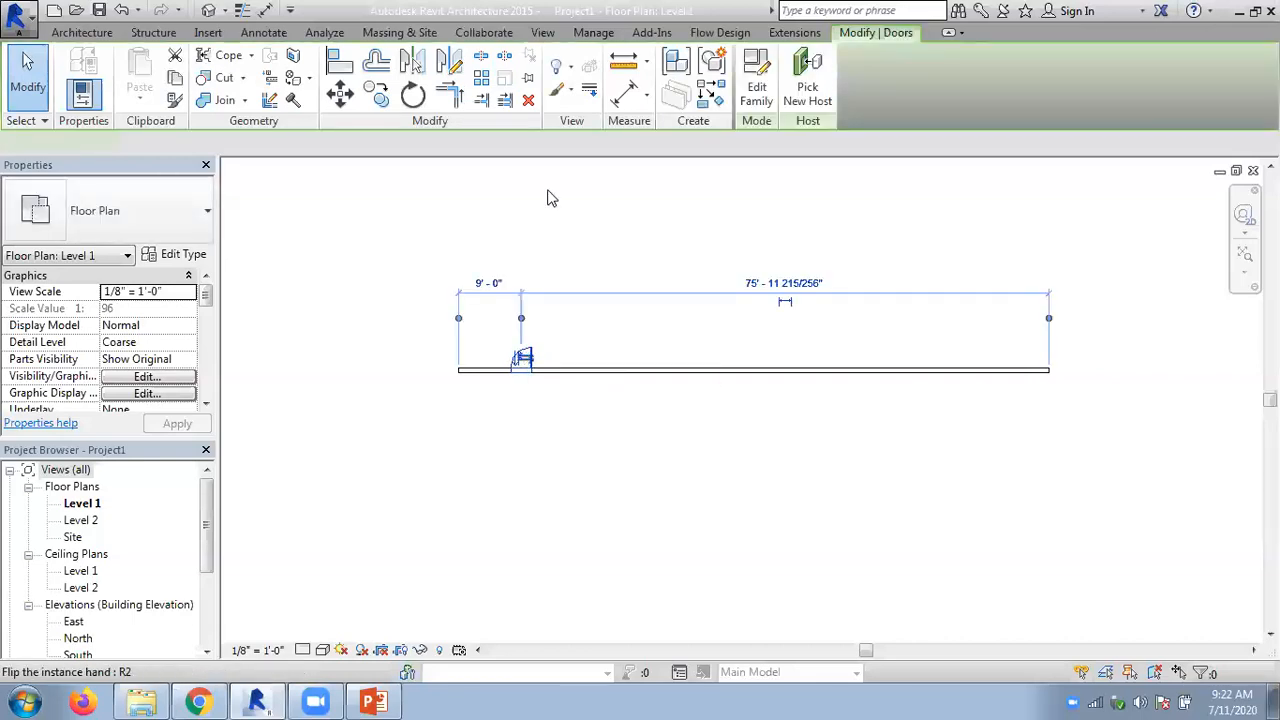
pyautogui.click(480, 78)
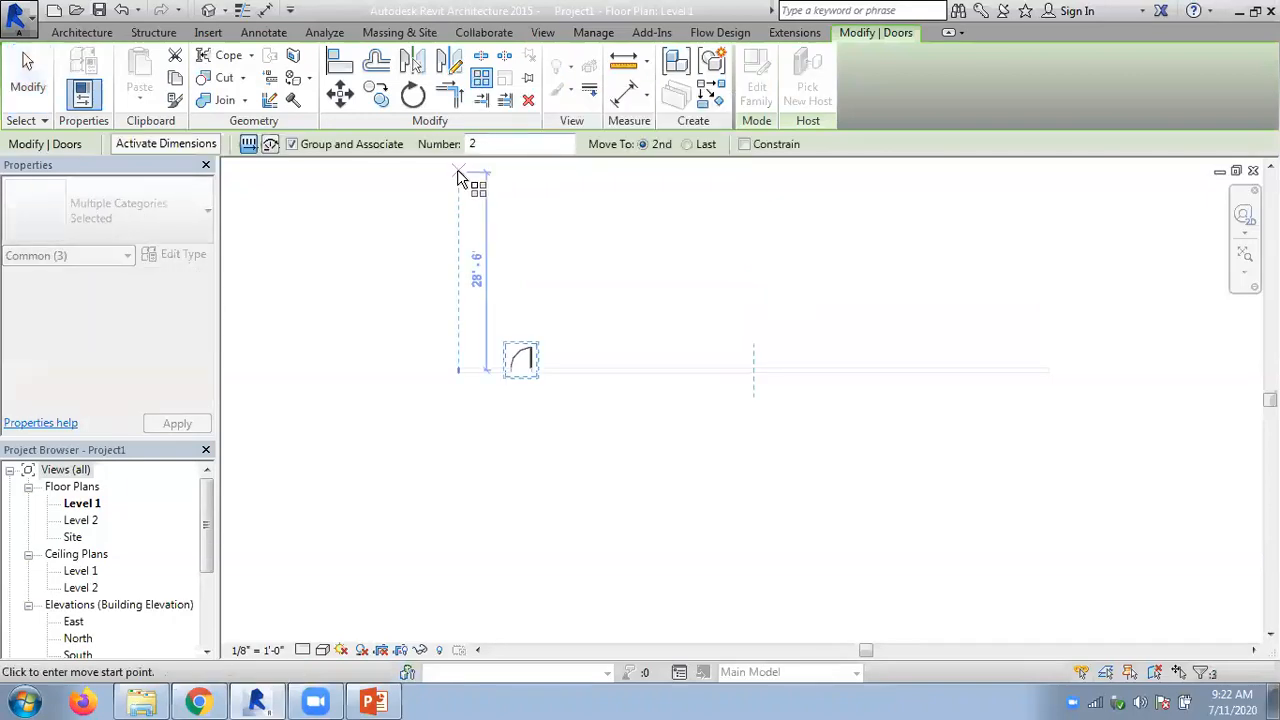
pyautogui.press('Escape')
pyautogui.press('Escape')
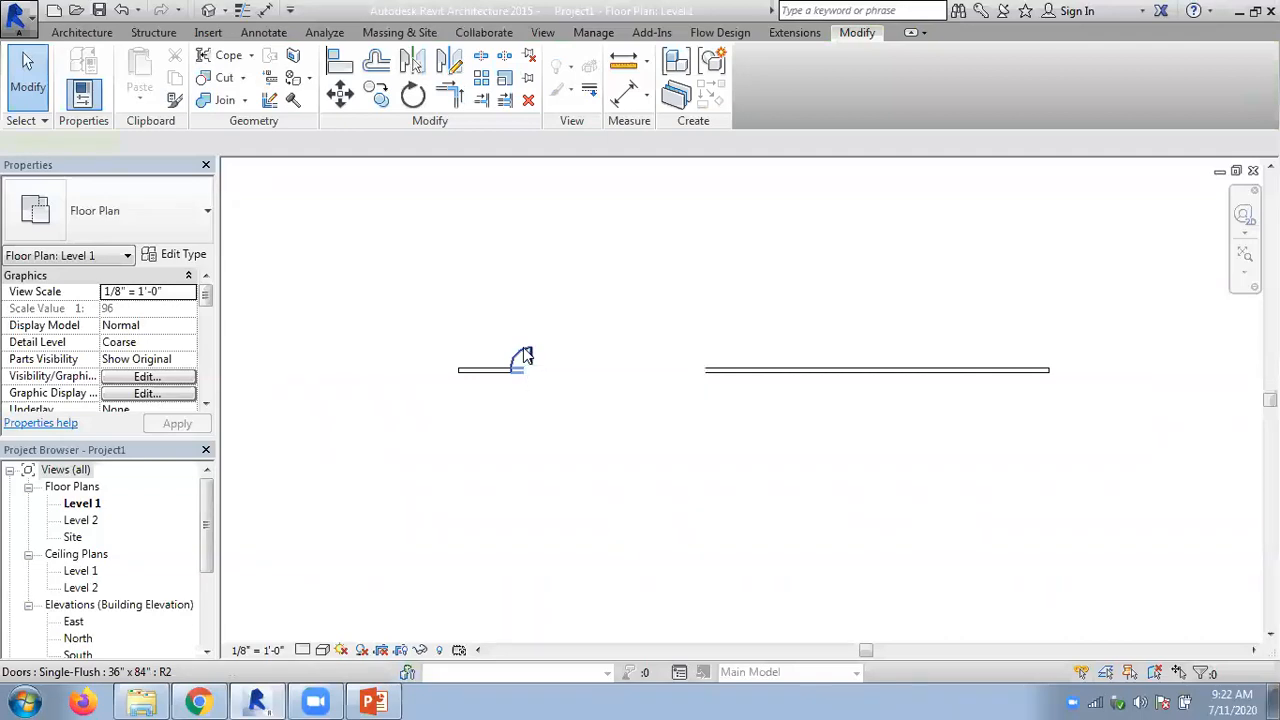
# - Array the door linearly along the wall as a grouped array of 5, with the second door 10' from the first
pyautogui.click(524, 356)
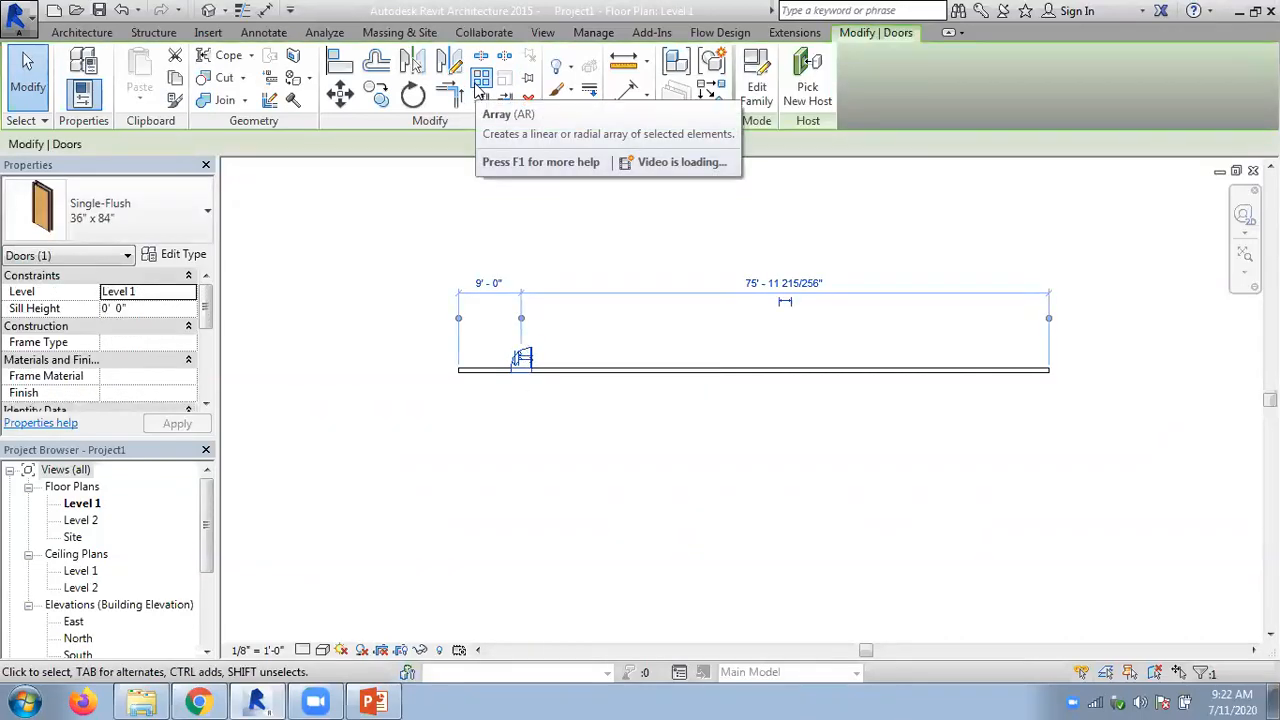
pyautogui.click(479, 84)
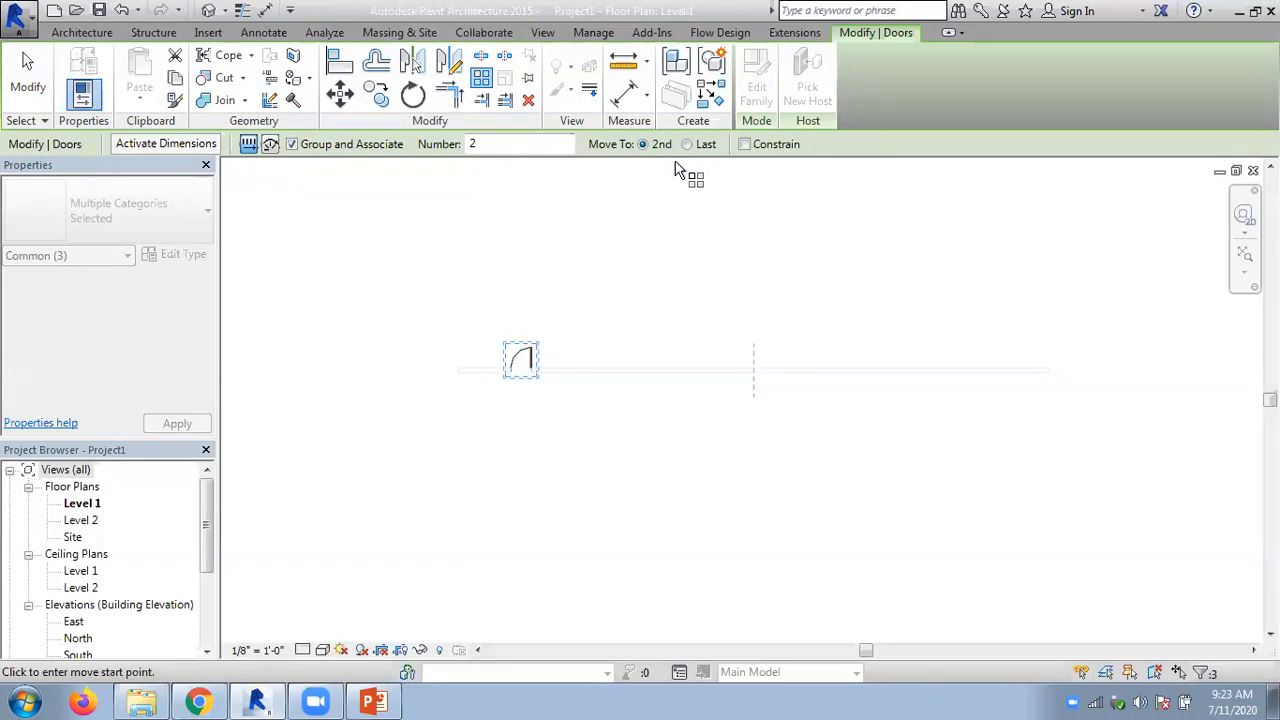
pyautogui.doubleClick(483, 145)
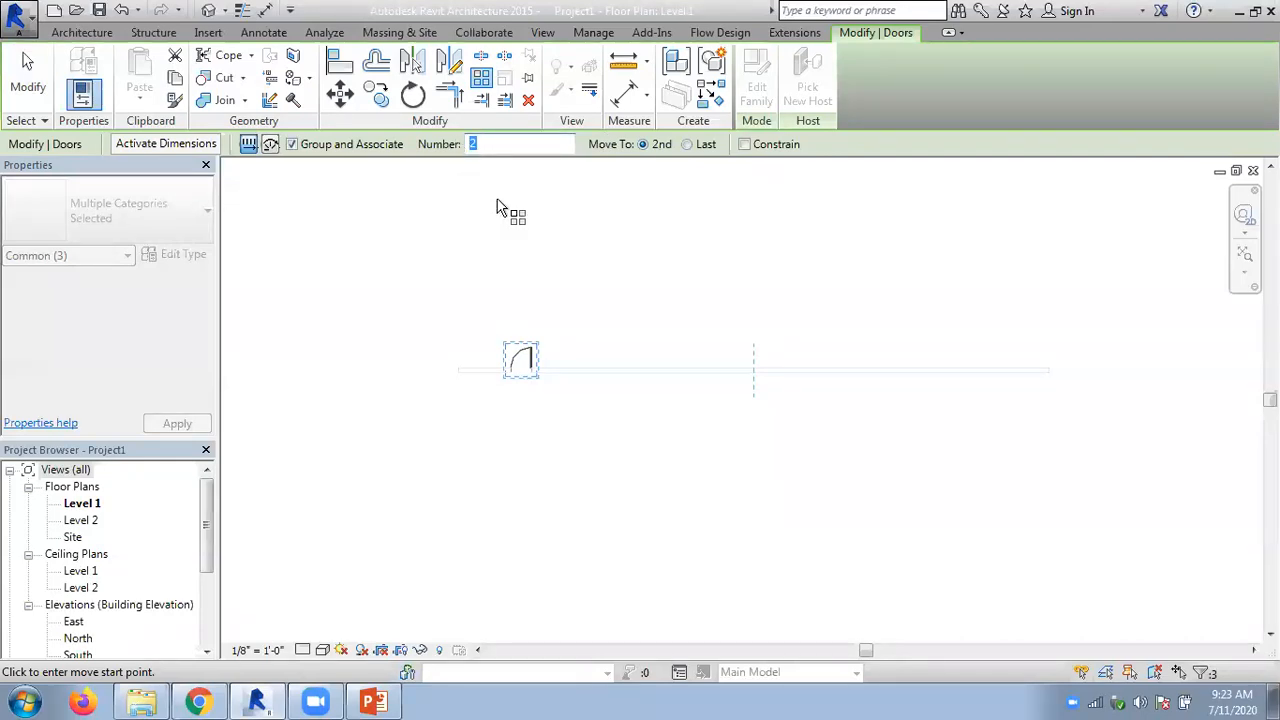
pyautogui.write('5')
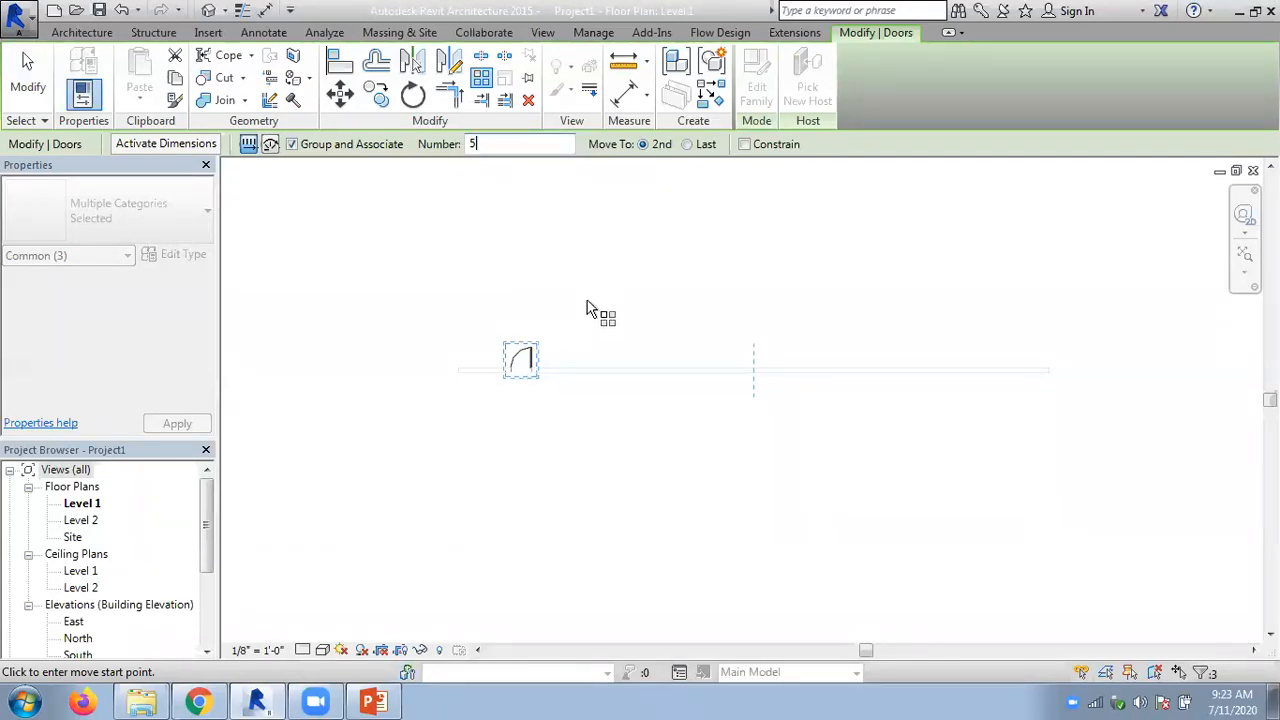
pyautogui.click(522, 362)
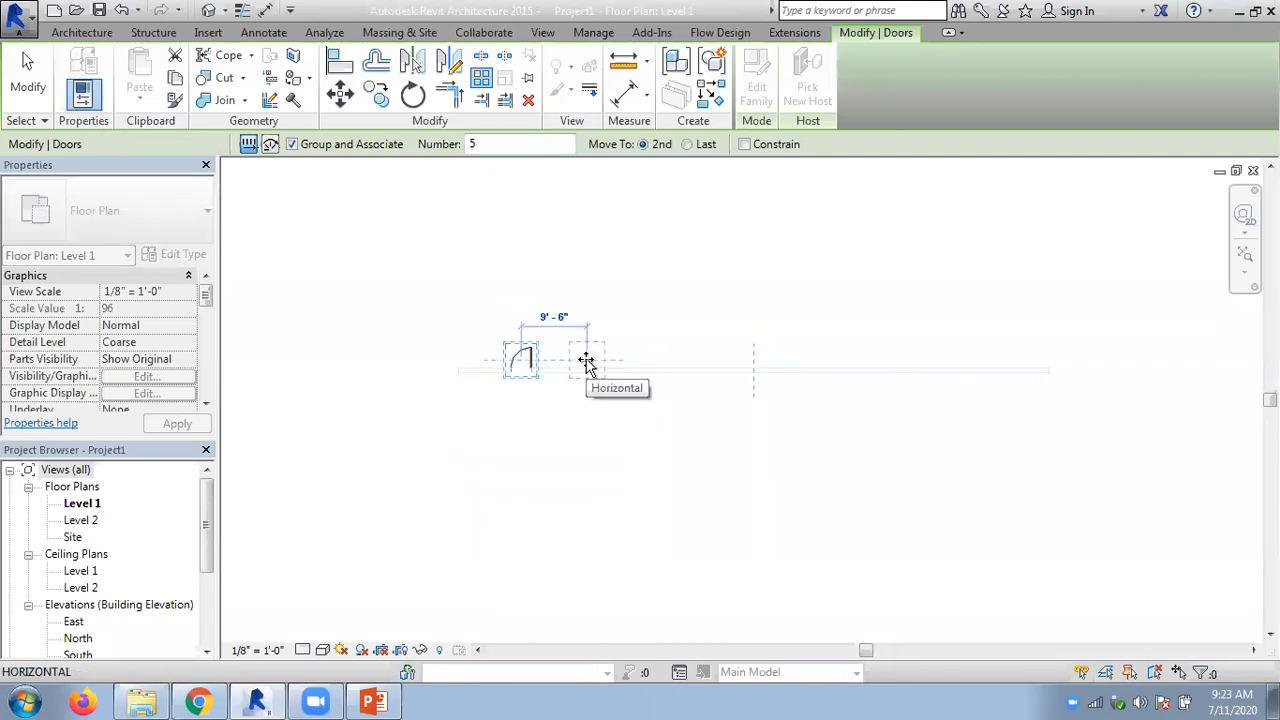
pyautogui.write('10')
pyautogui.press('Return')
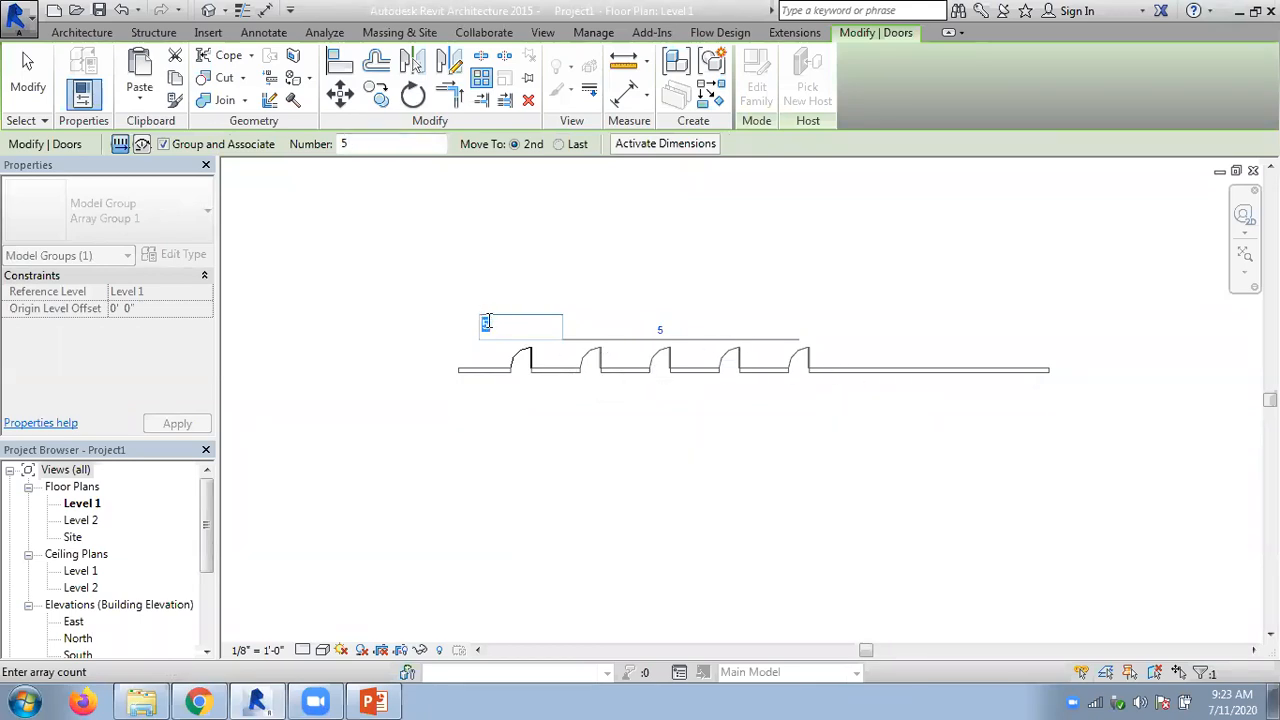
# - Raise the door array's count to 6 and reduce it again to 3
pyautogui.press('Return')
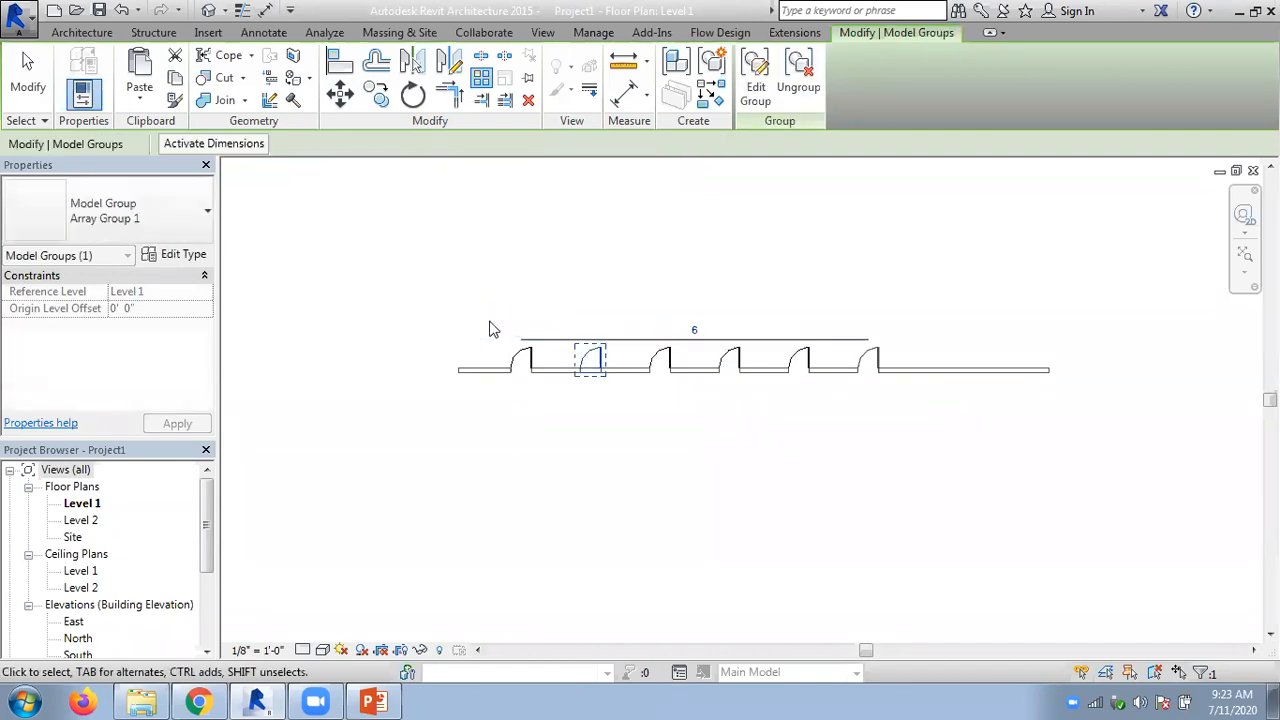
pyautogui.click(775, 296)
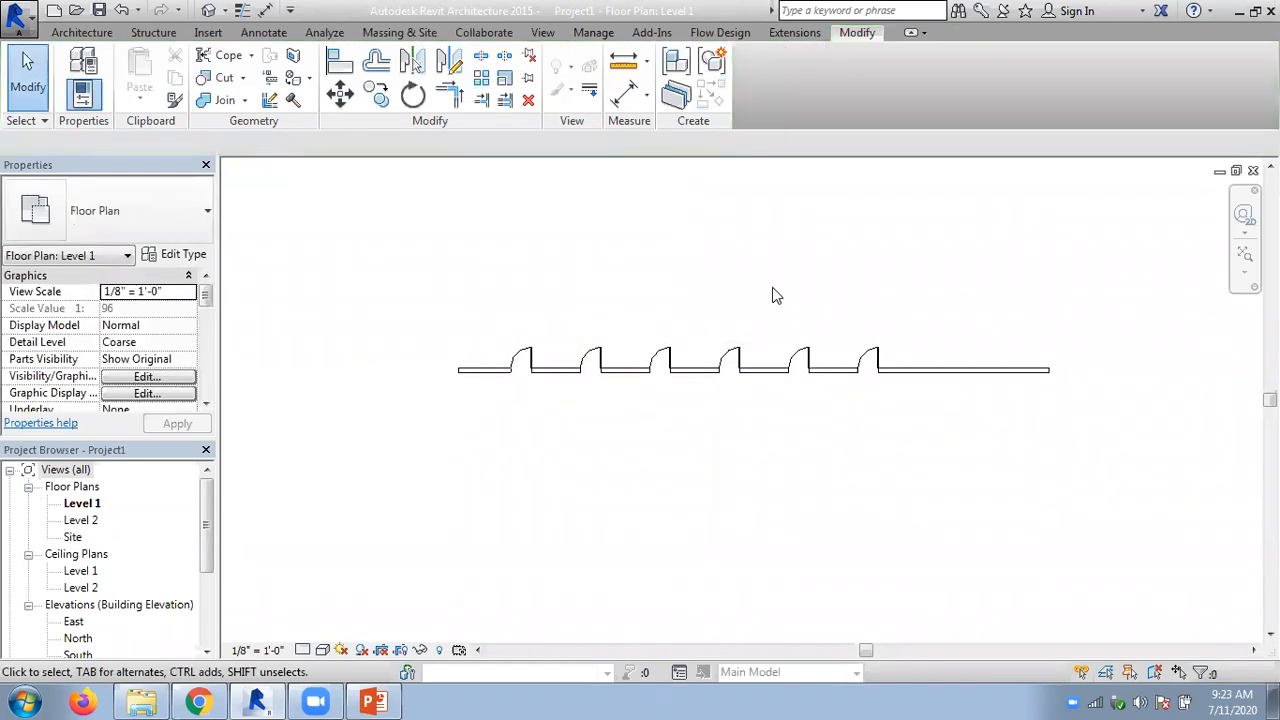
pyautogui.scroll(1, 697, 366)
pyautogui.click(672, 381)
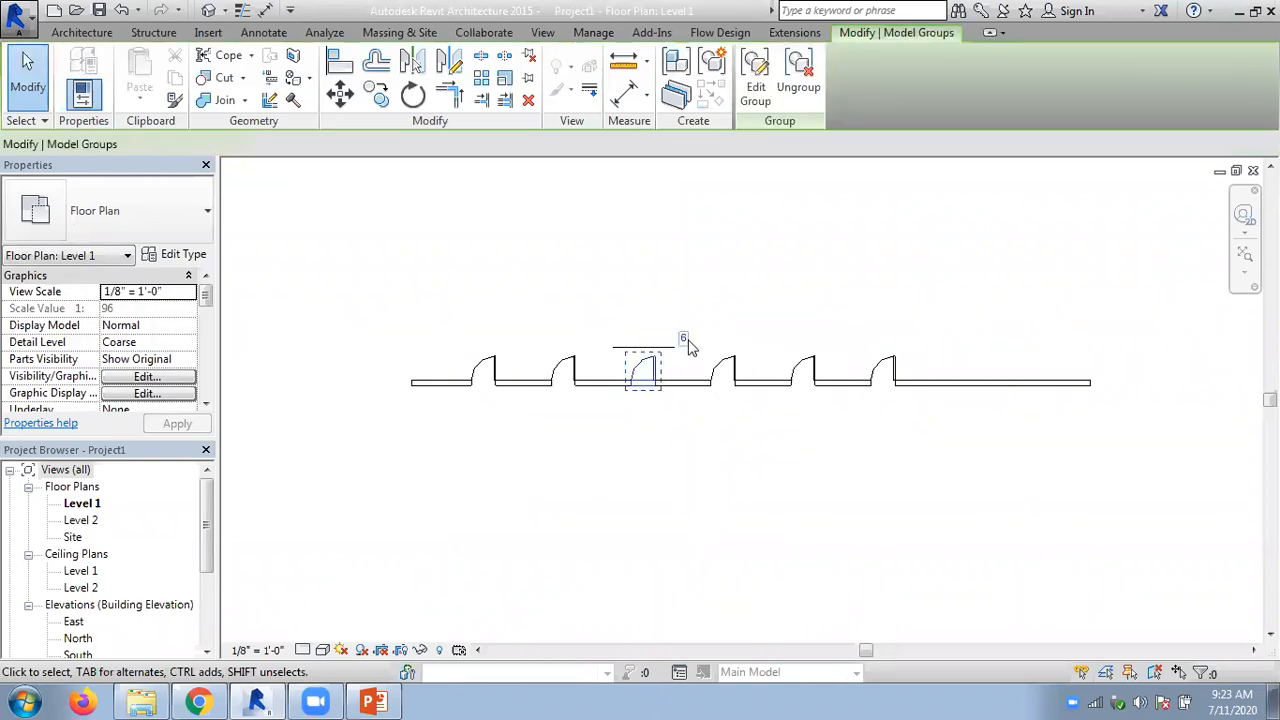
pyautogui.write('3')
pyautogui.press('Return')
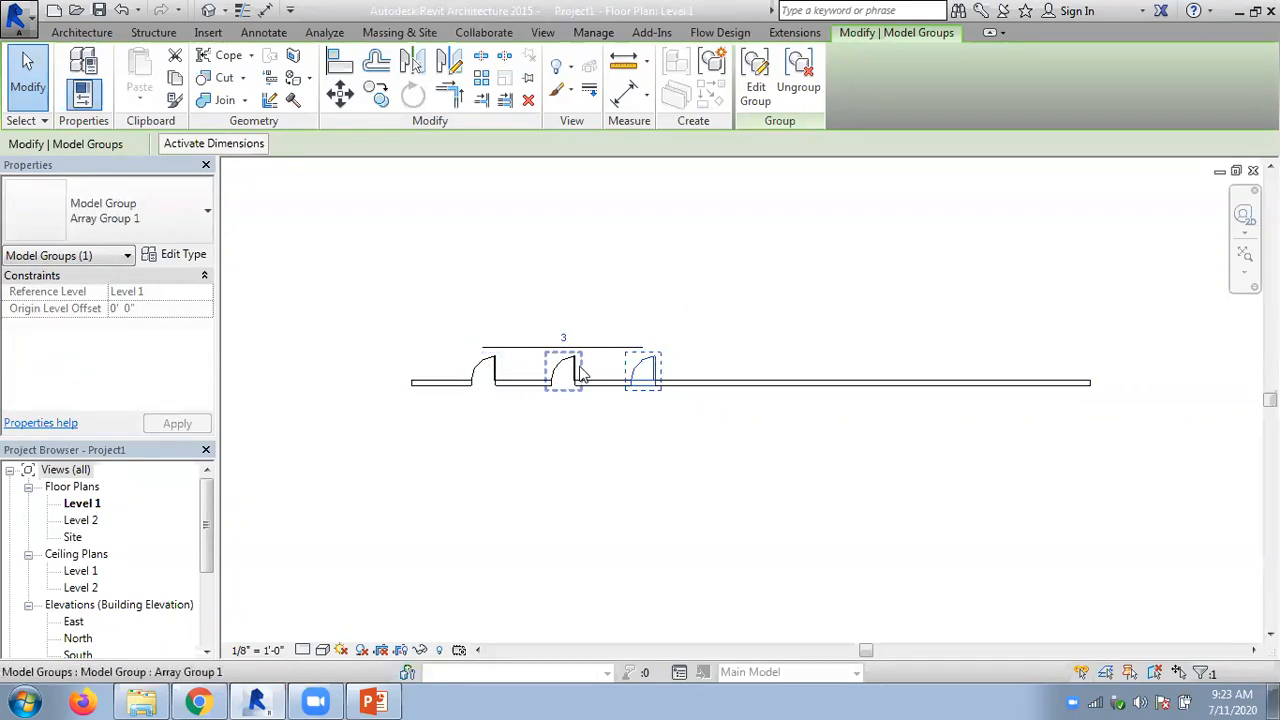
# - Activate the temporary dimensions for the third door group and examine the array's first and third door groups
pyautogui.click(204, 145)
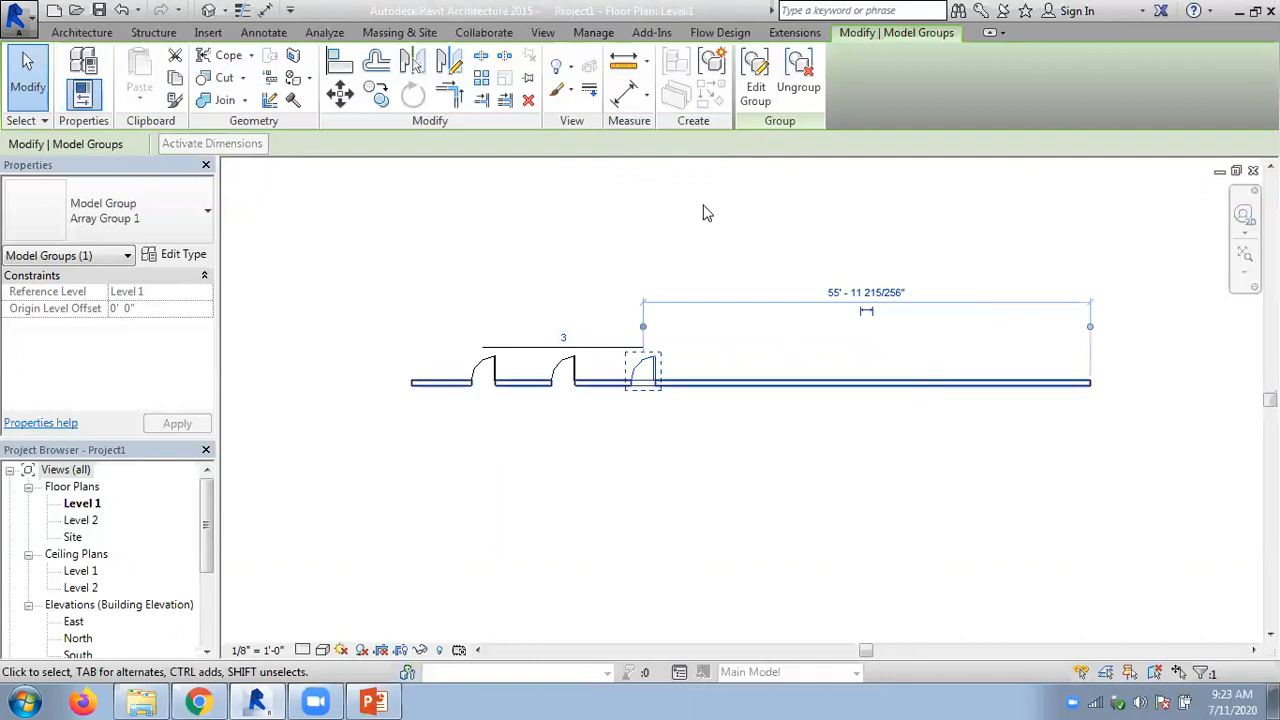
pyautogui.press('Escape')
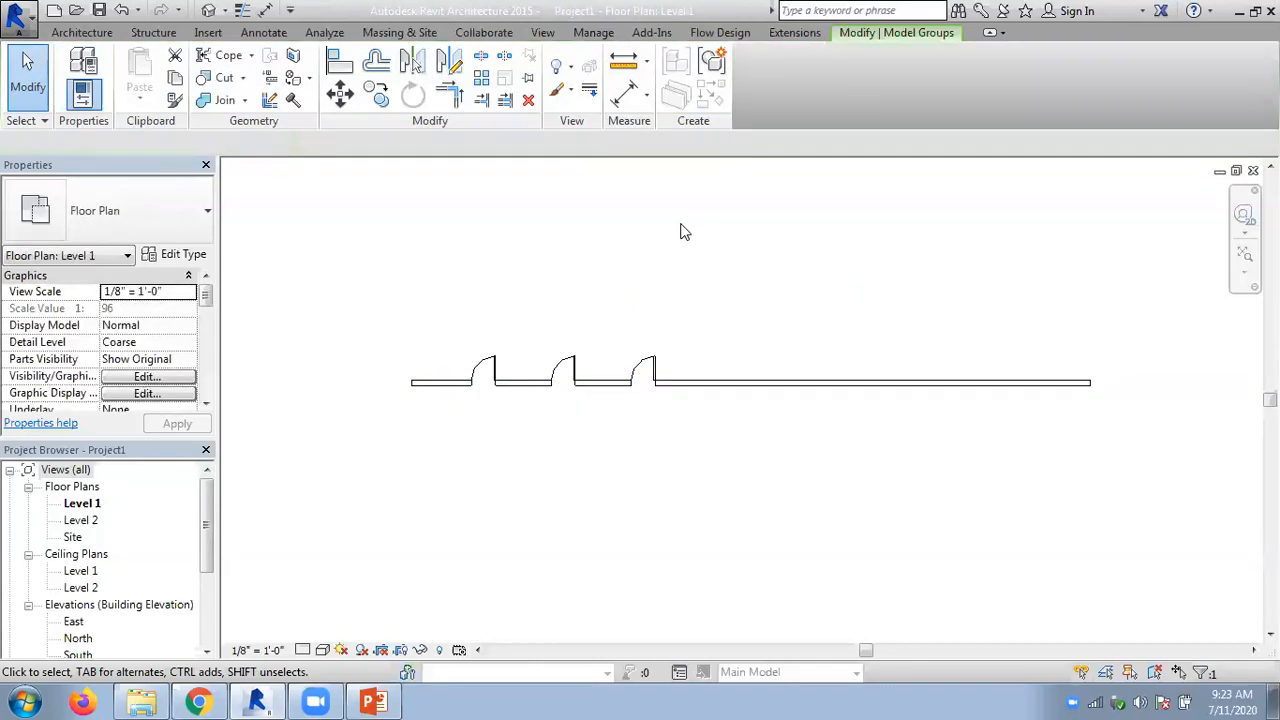
pyautogui.click(644, 364)
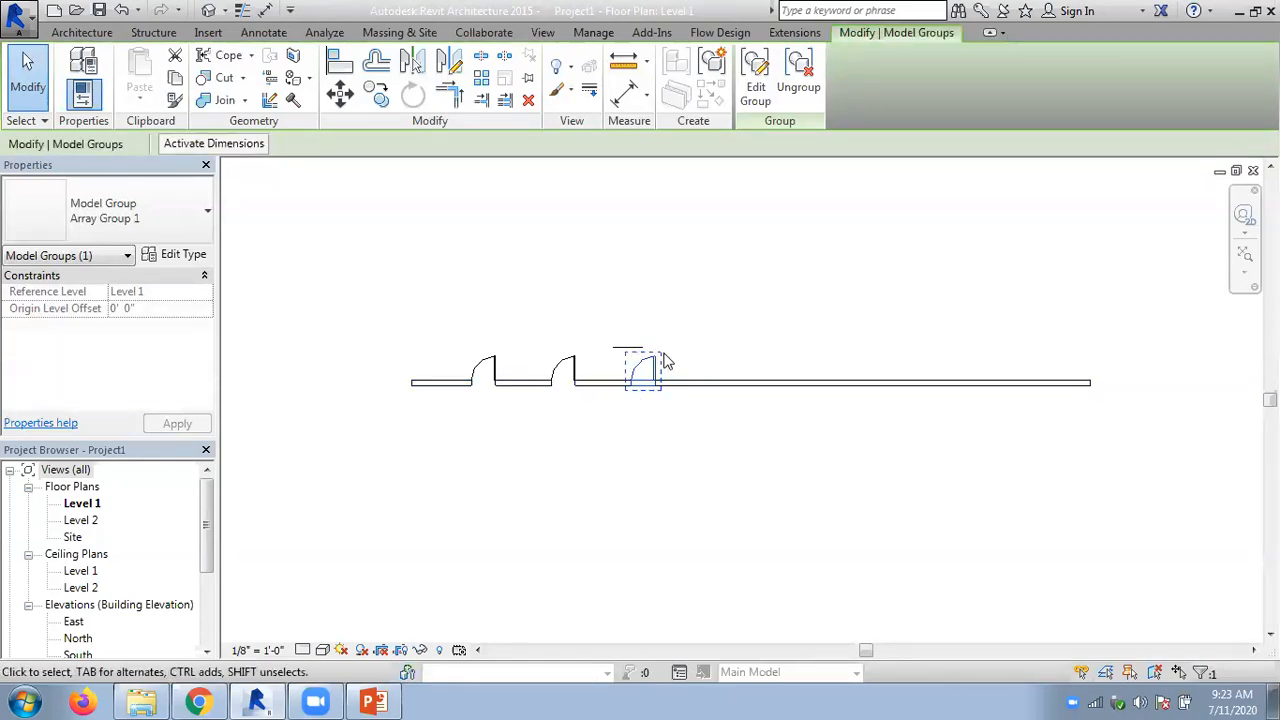
pyautogui.click(589, 302)
pyautogui.click(500, 368)
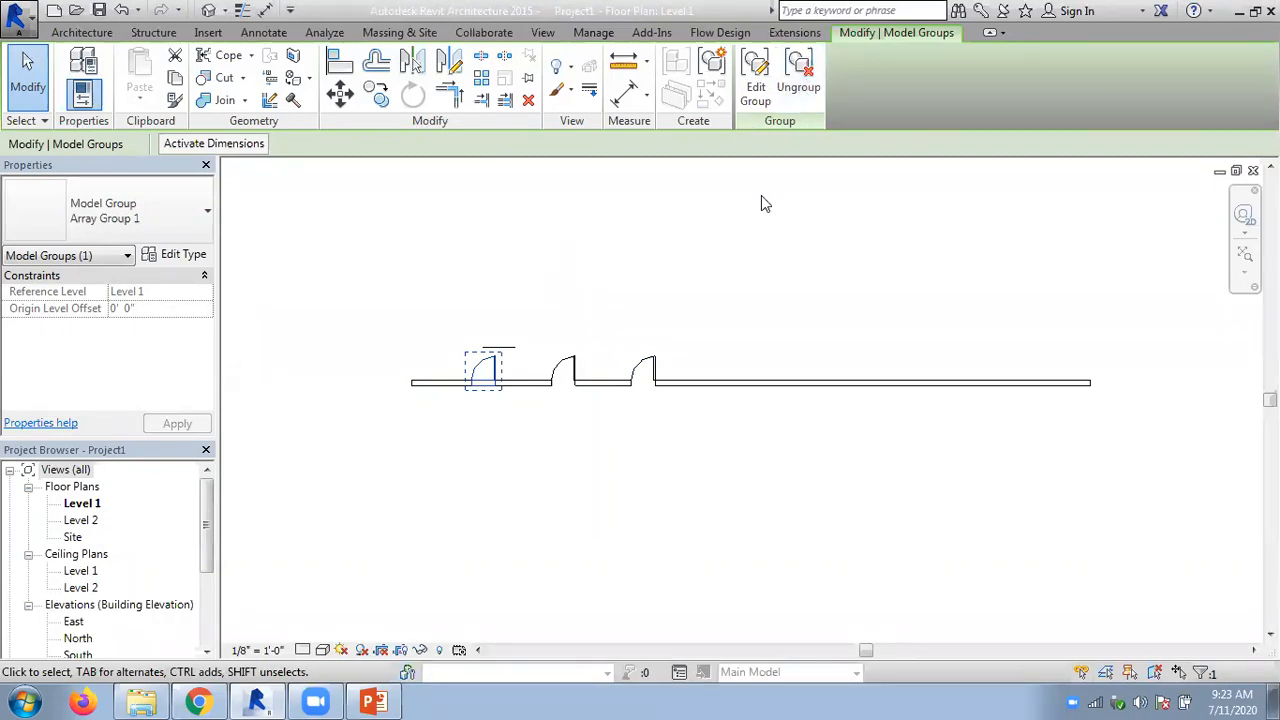
pyautogui.click(567, 268)
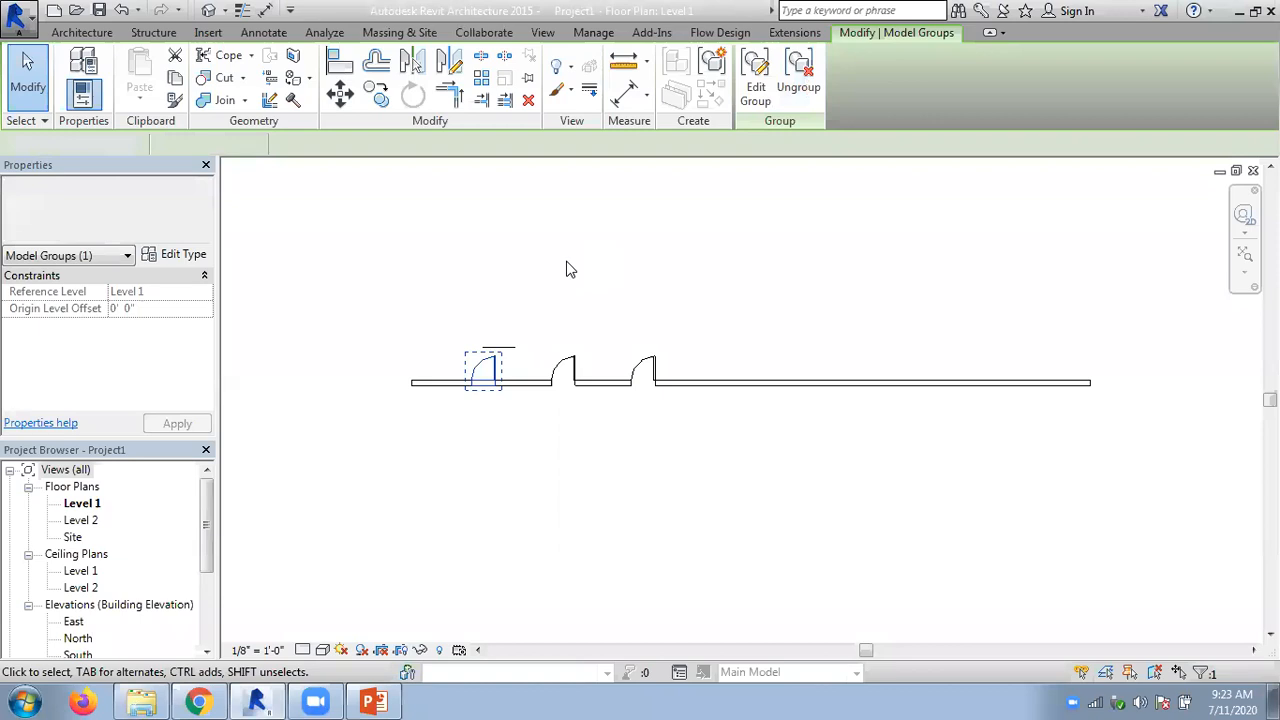
# - Set the door array's count to 5 from the second door group
pyautogui.click(566, 342)
pyautogui.click(565, 338)
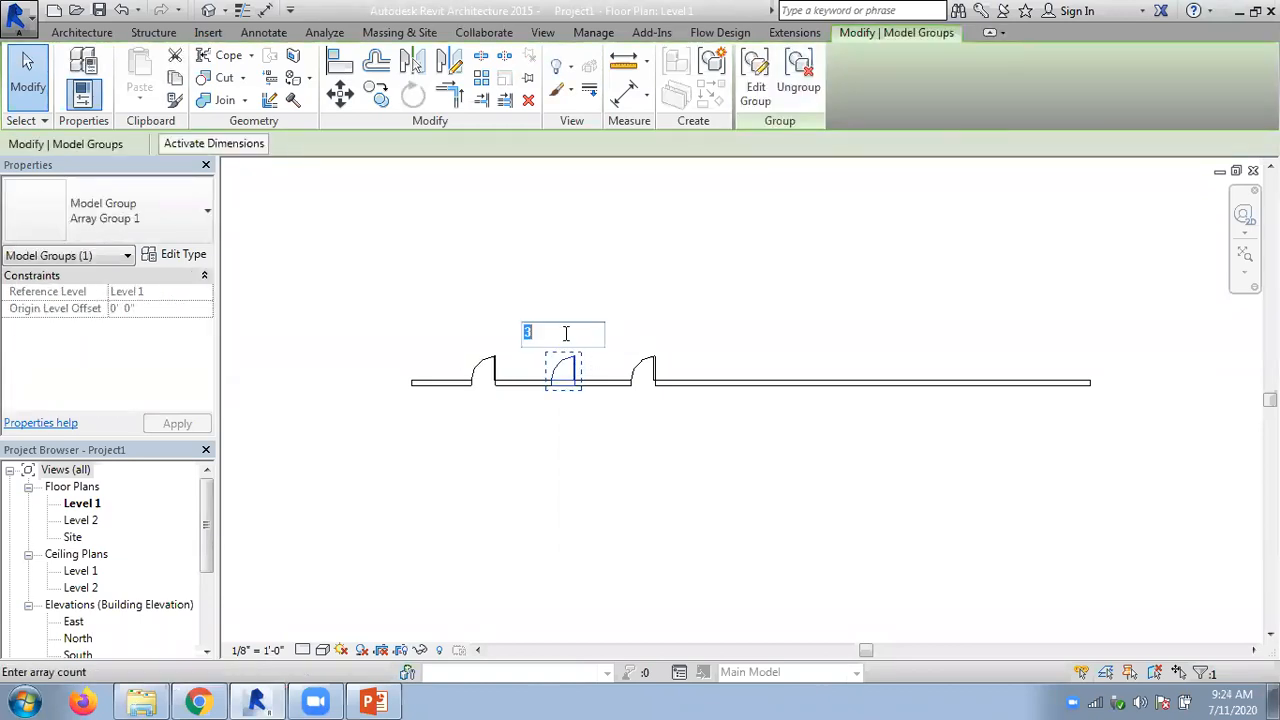
pyautogui.press('Return')
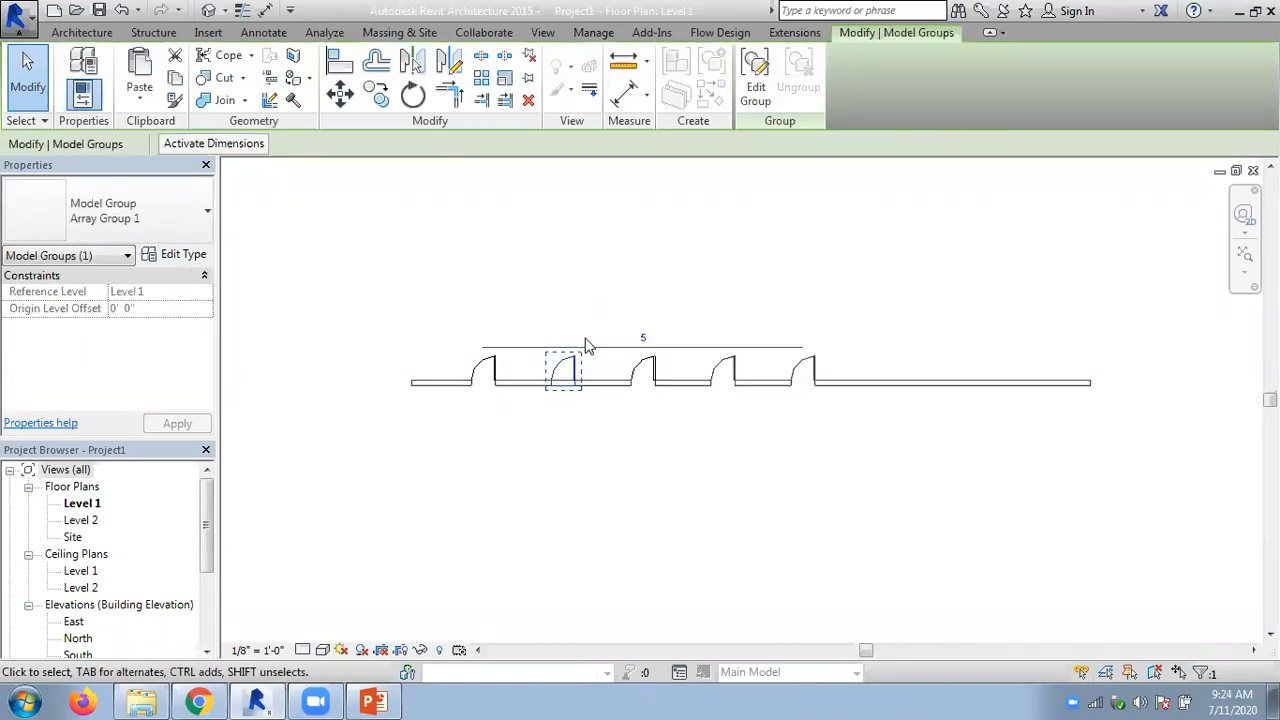
# - Ungroup the second door so it is separate from the array, and select it as an individual door
pyautogui.click(798, 78)
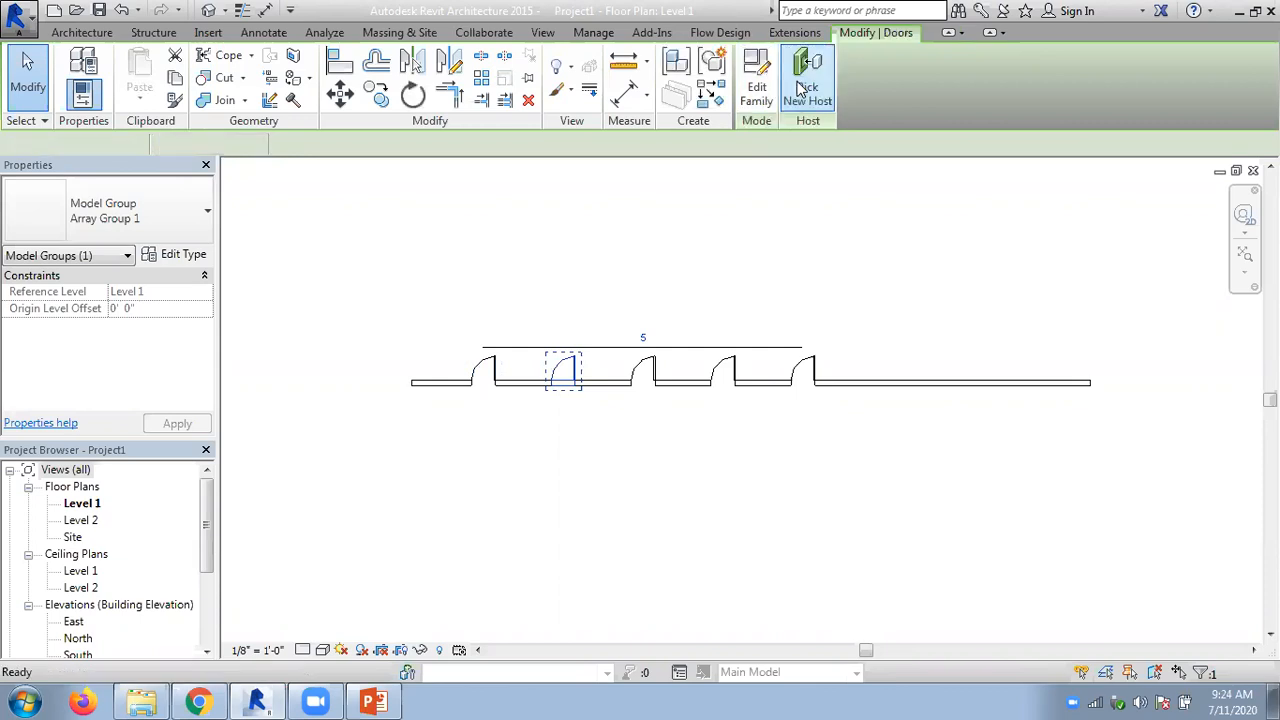
pyautogui.click(710, 266)
pyautogui.click(650, 367)
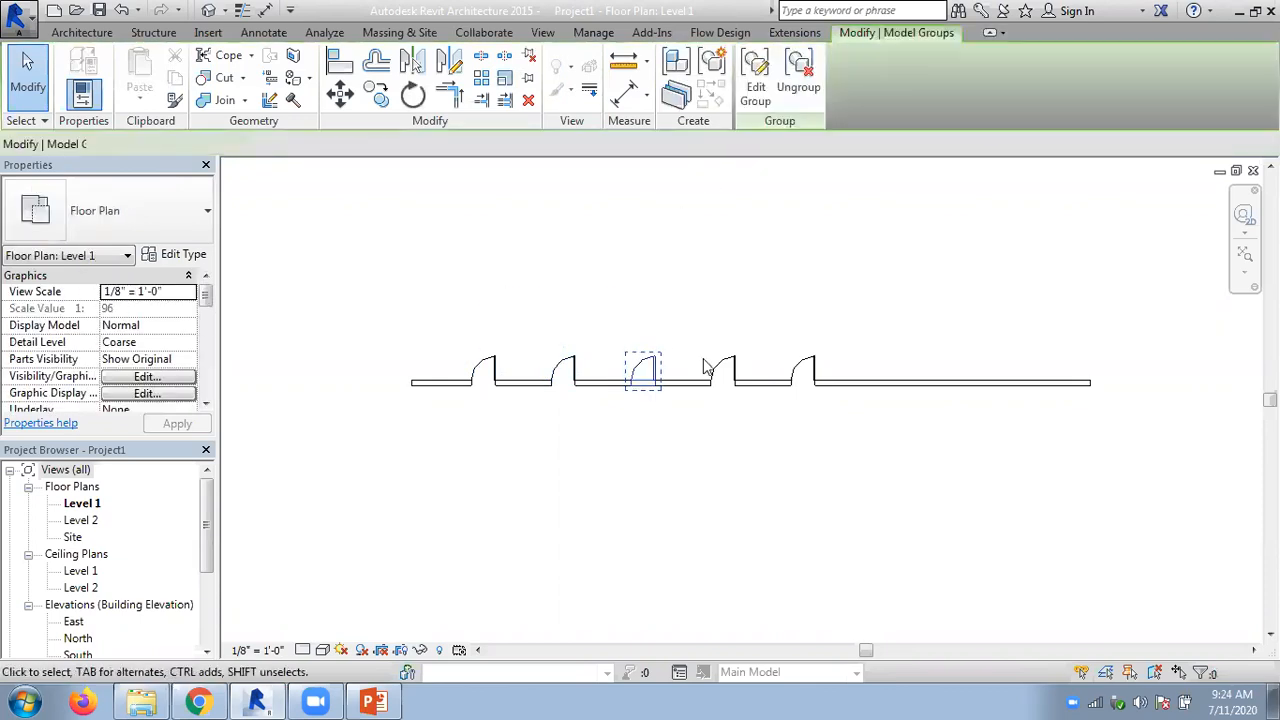
pyautogui.click(571, 367)
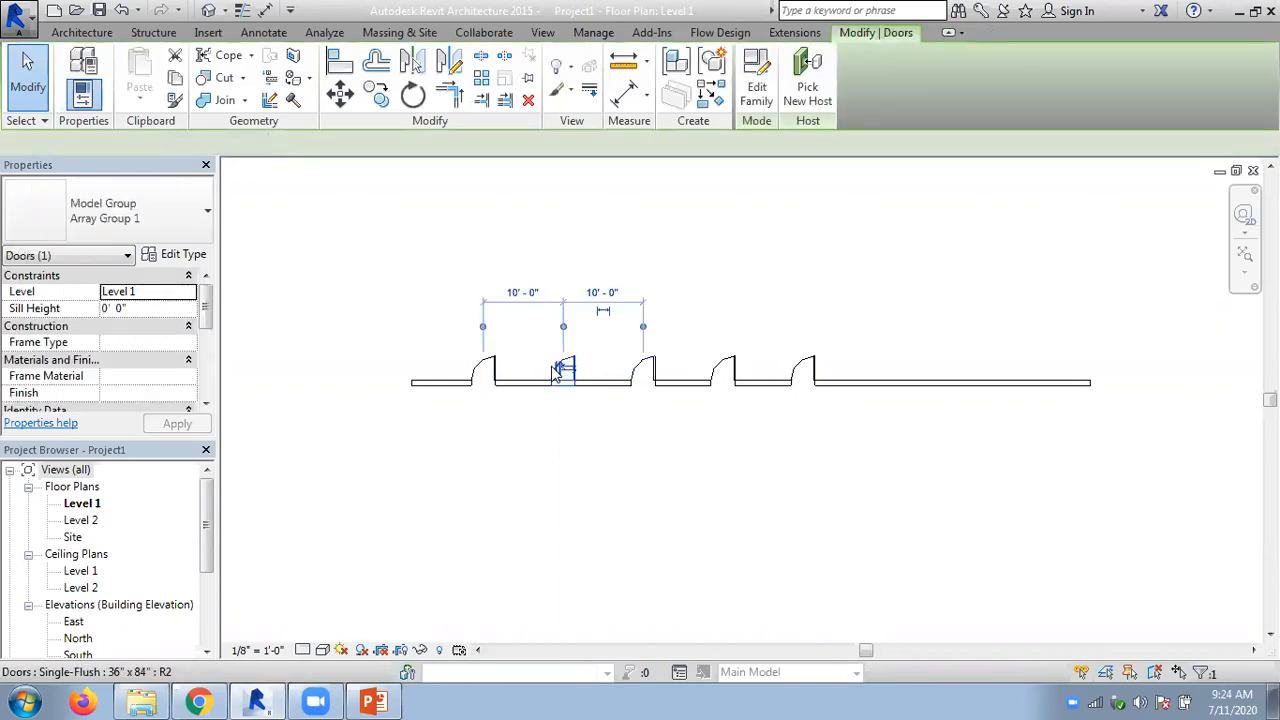
# - Undo the door array and its group edits back to the single original door in the wall
pyautogui.click(495, 372)
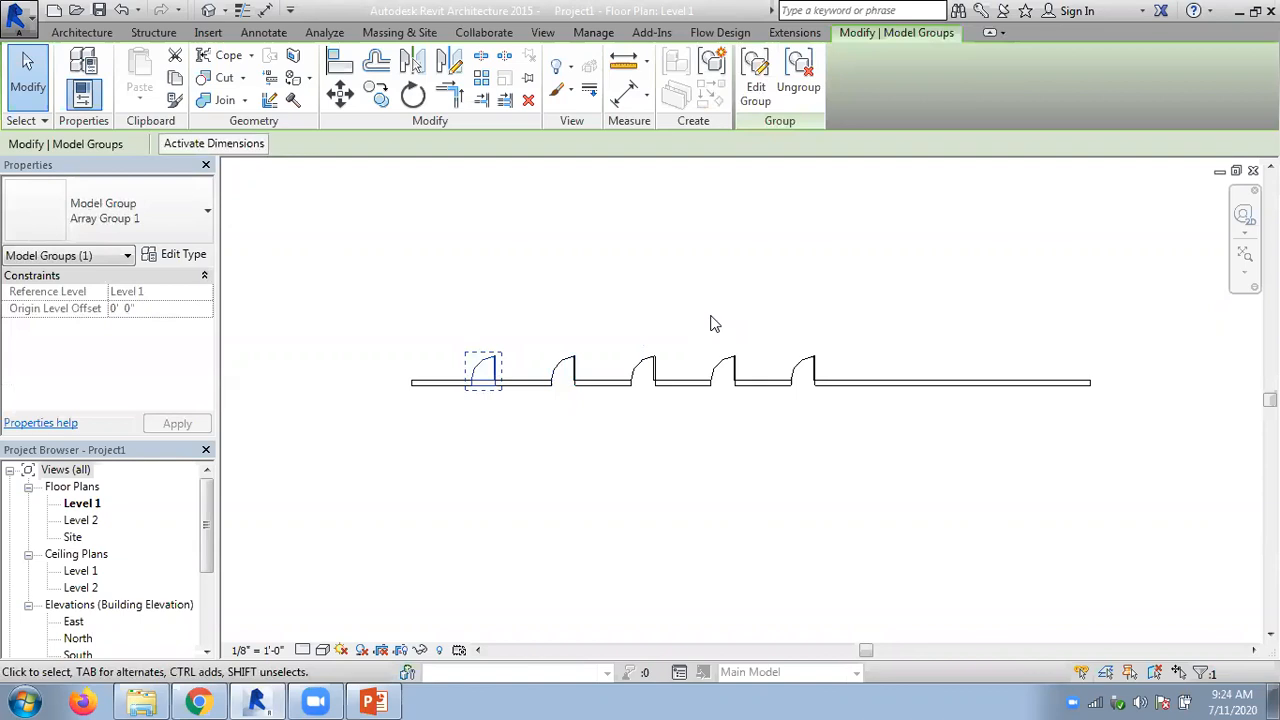
pyautogui.click(810, 70)
pyautogui.hotkey('ctrl', 'z')
pyautogui.hotkey('ctrl', 'z')
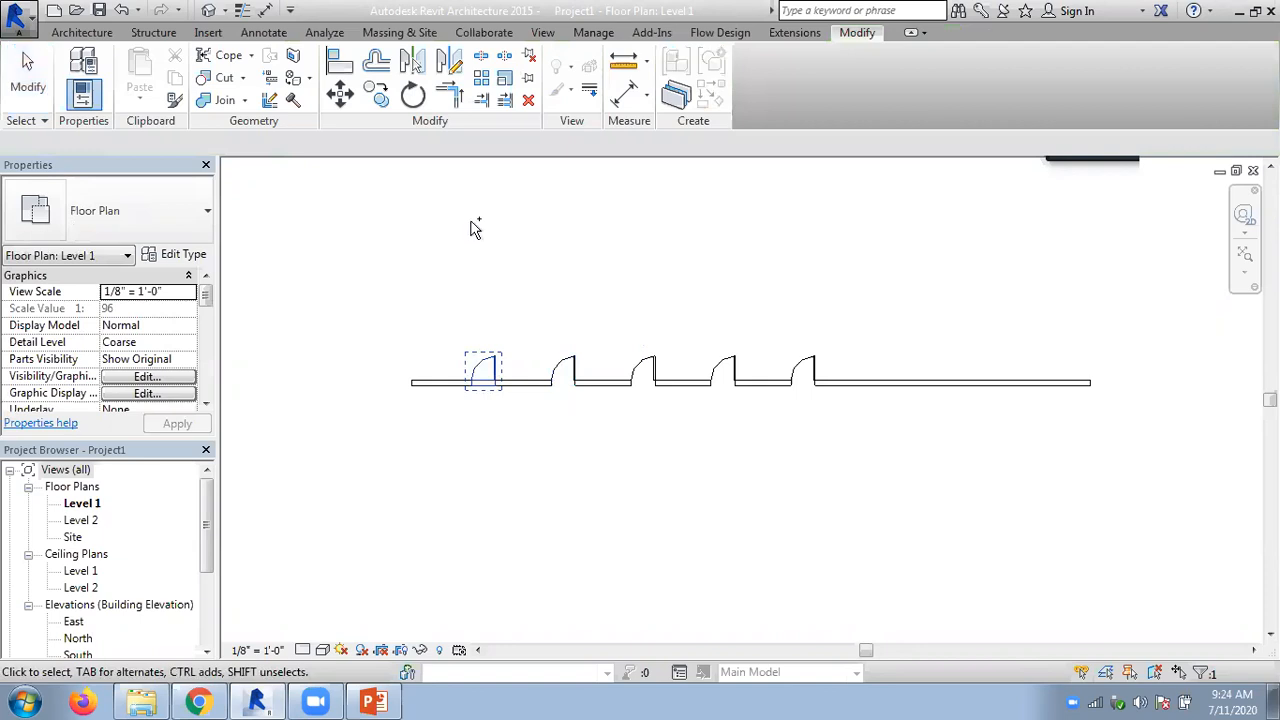
pyautogui.hotkey('ctrl', 'z')
pyautogui.hotkey('ctrl', 'z')
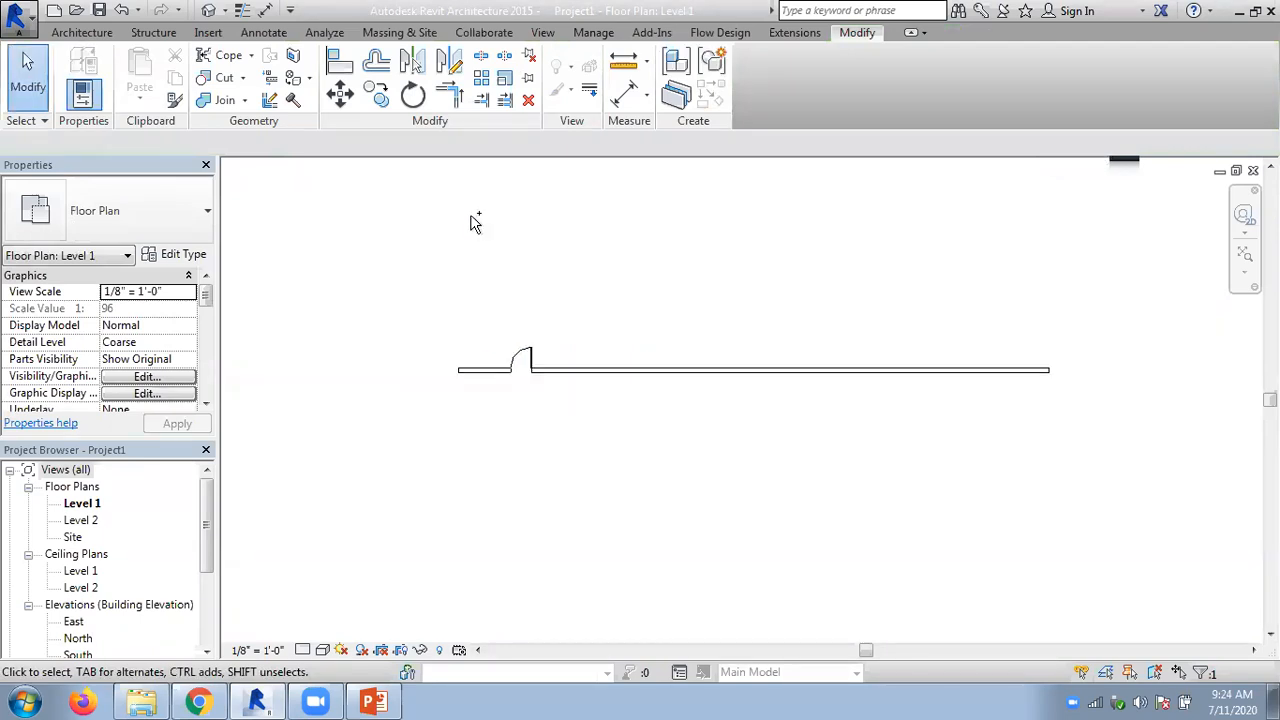
# - Create a linear array of the door along the wall using Move To Last, a 40-foot distance and a count of 5
pyautogui.scroll(1, 566, 240)
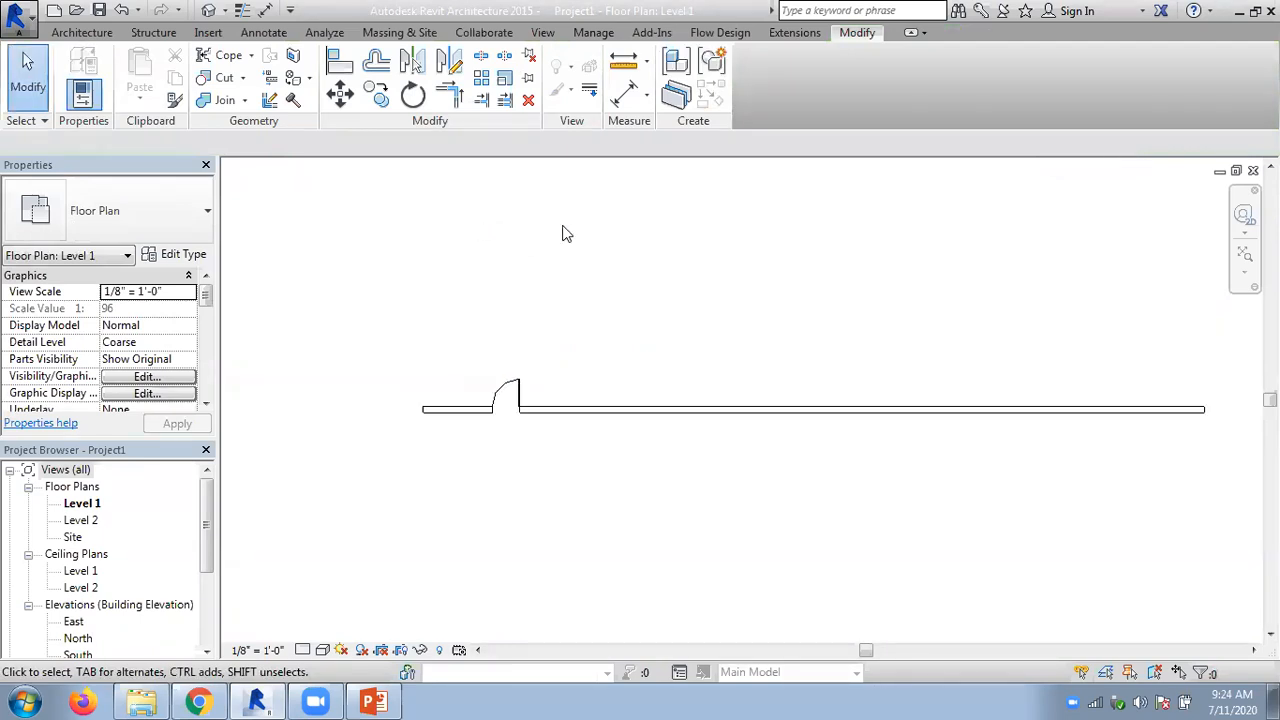
pyautogui.click(481, 79)
pyautogui.click(503, 389)
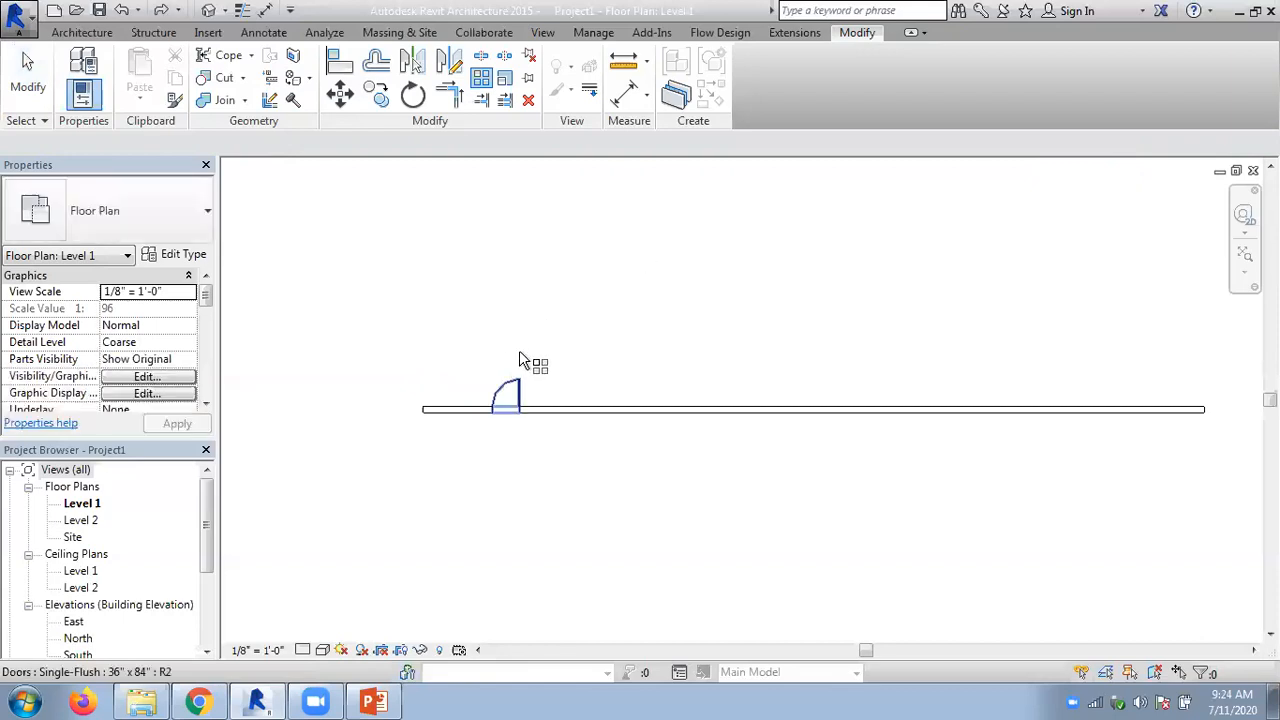
pyautogui.press('Return')
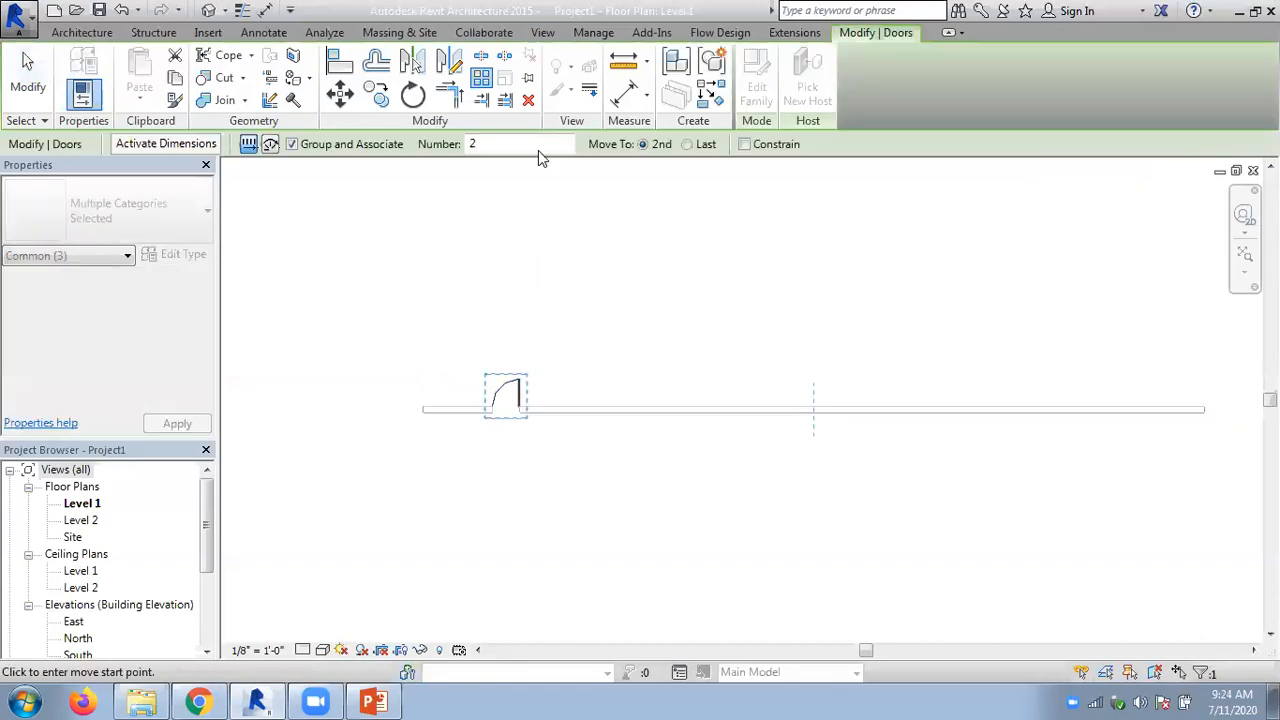
pyautogui.click(688, 144)
pyautogui.click(506, 397)
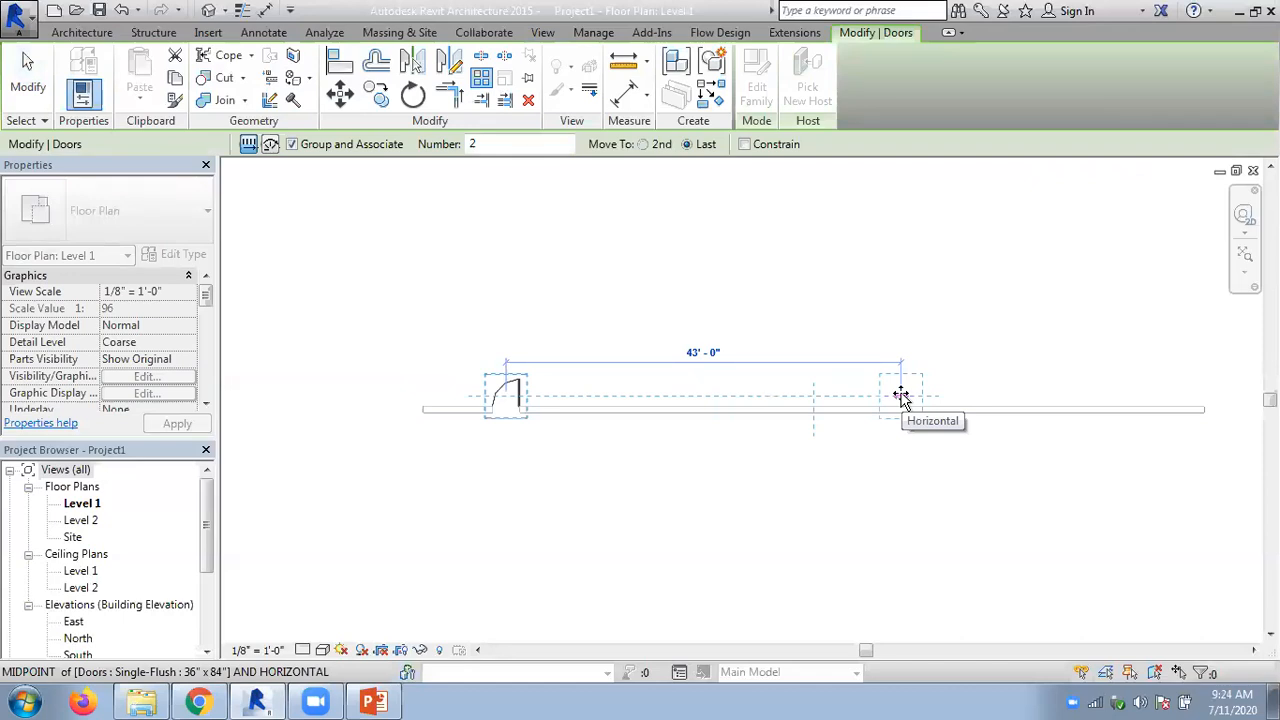
pyautogui.write('40')
pyautogui.press('Return')
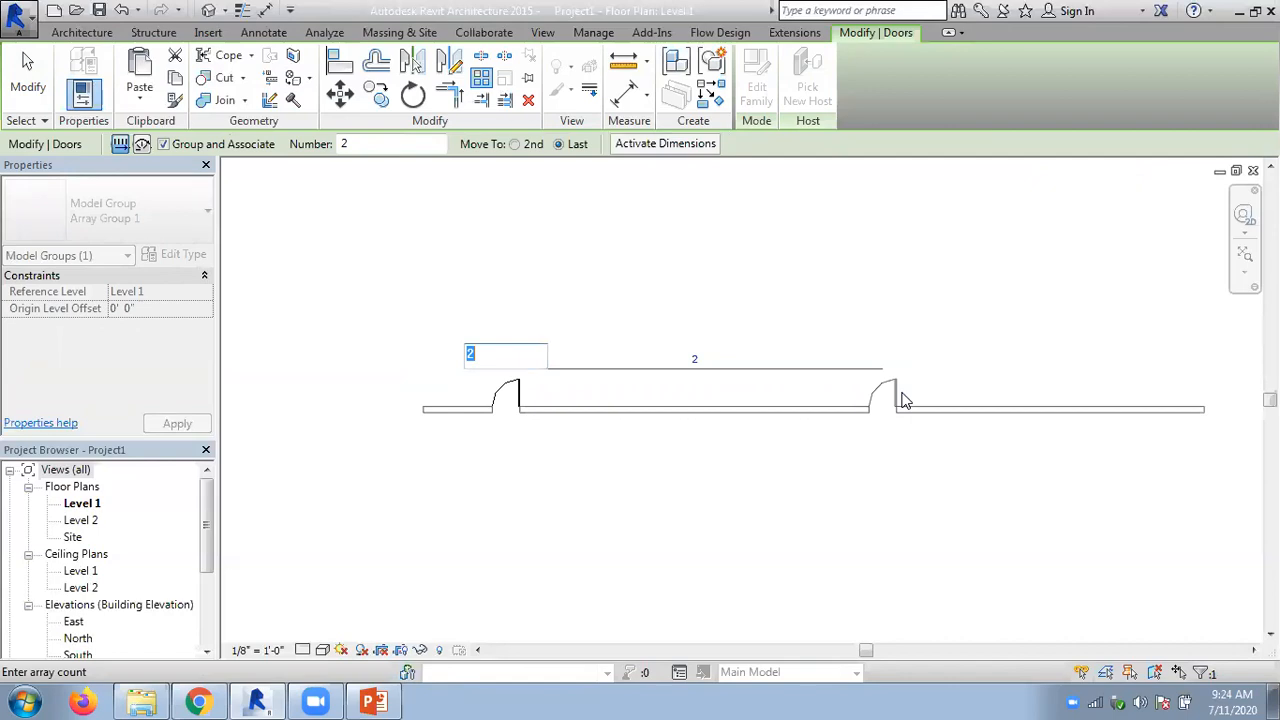
pyautogui.write('5')
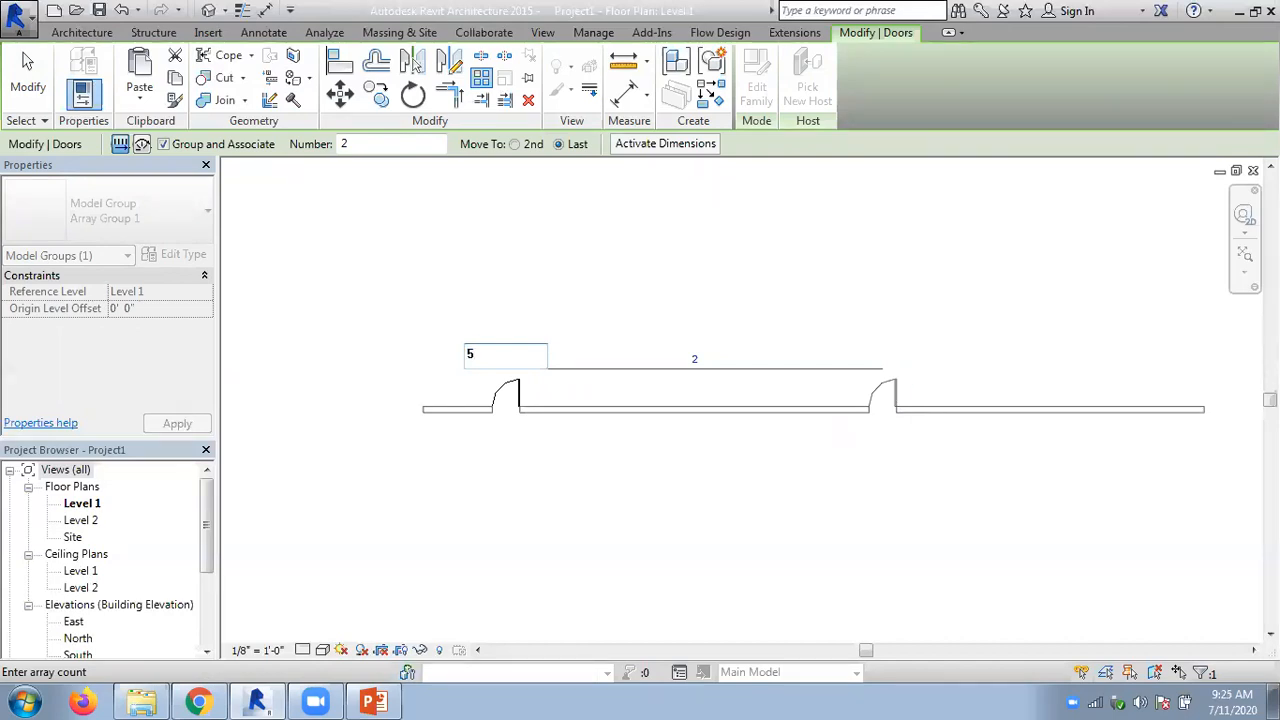
pyautogui.press('Return')
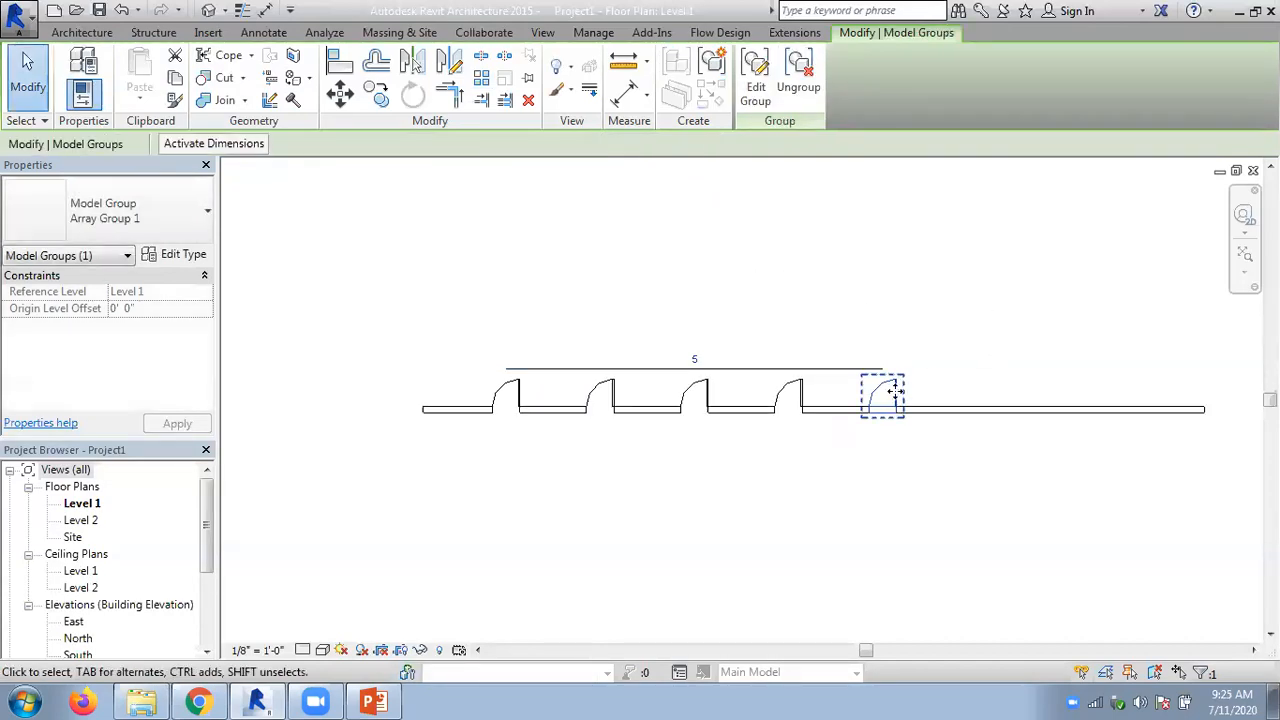
# - Change the door array's count to 3, 6 and 10 in turn
pyautogui.scroll(1, 893, 390)
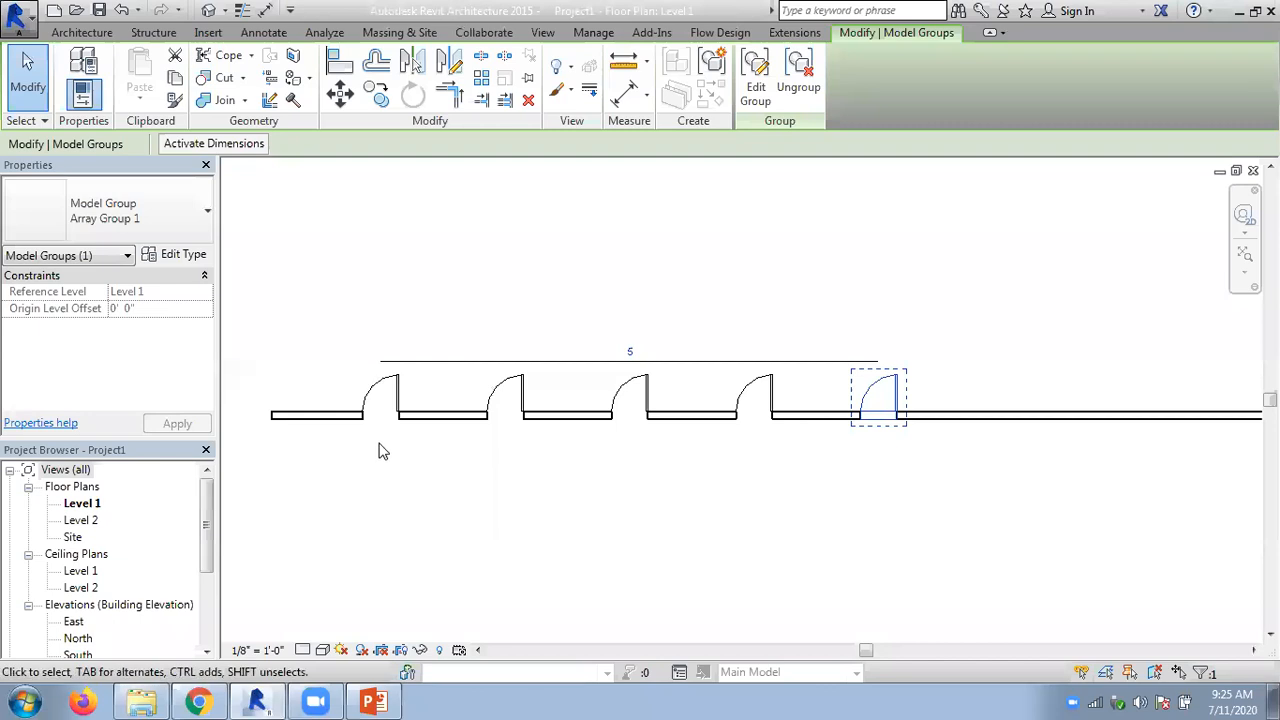
pyautogui.click(630, 350)
pyautogui.write('3')
pyautogui.press('Return')
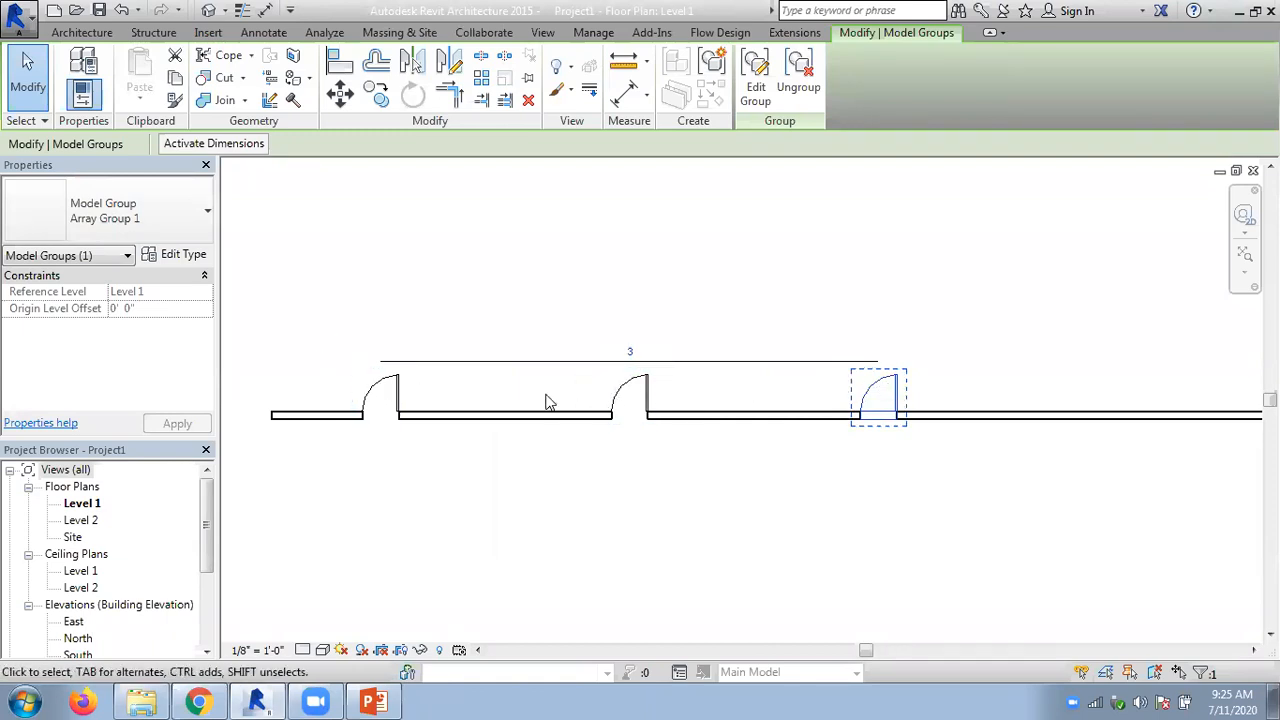
pyautogui.click(631, 350)
pyautogui.write('6')
pyautogui.press('Return')
pyautogui.click(633, 350)
pyautogui.write('10')
pyautogui.press('Return')
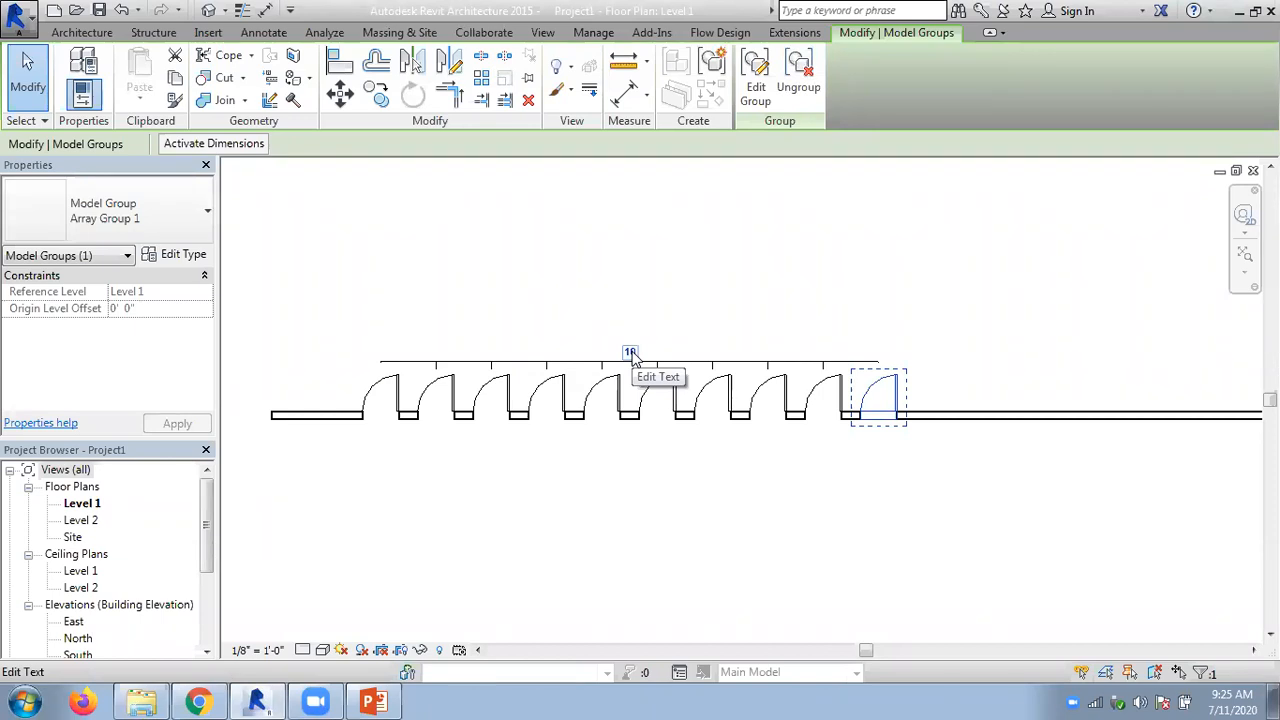
# - Change the door array's count to 15 and 20, and return it to 10
pyautogui.click(631, 353)
pyautogui.write('15')
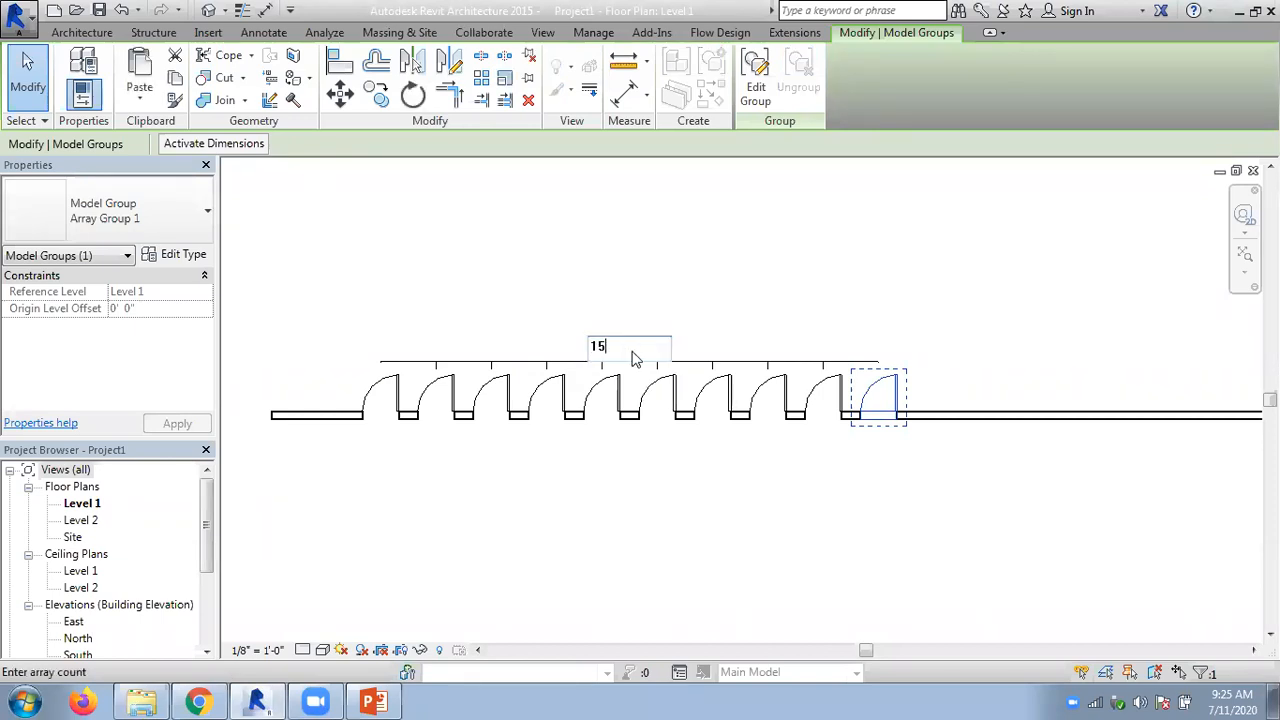
pyautogui.press('Return')
pyautogui.click(631, 354)
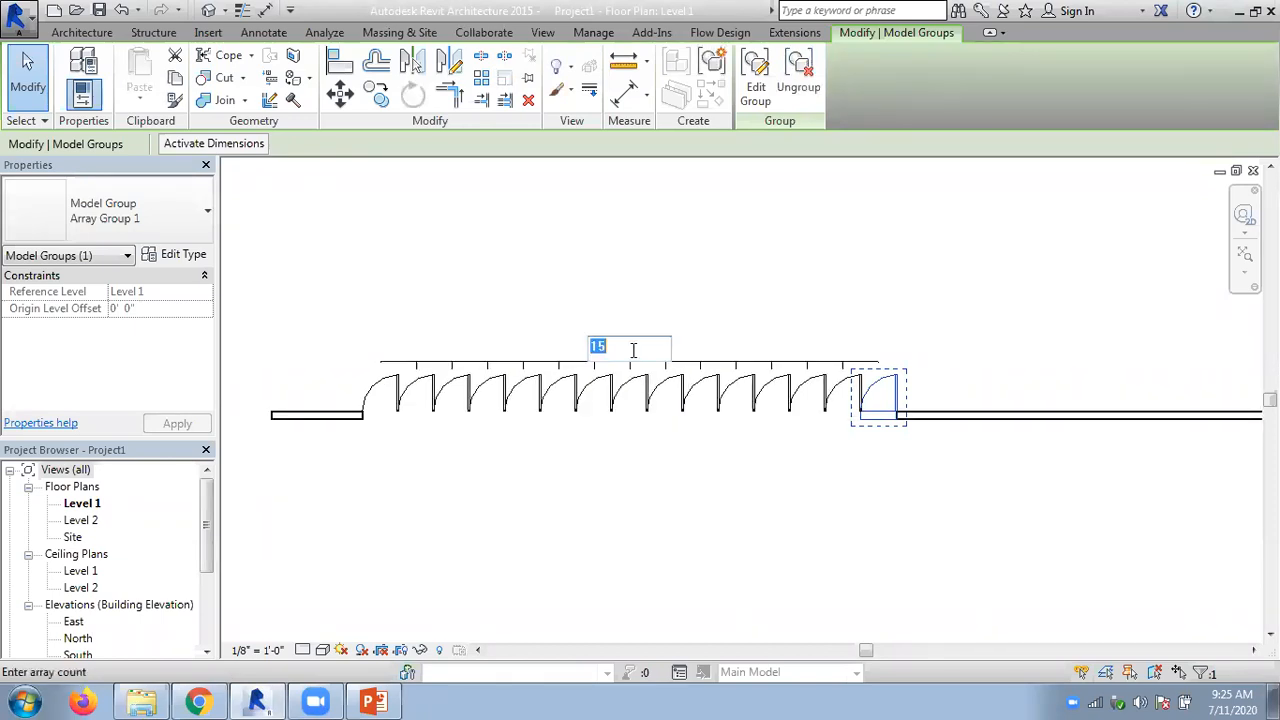
pyautogui.write('20')
pyautogui.press('Return')
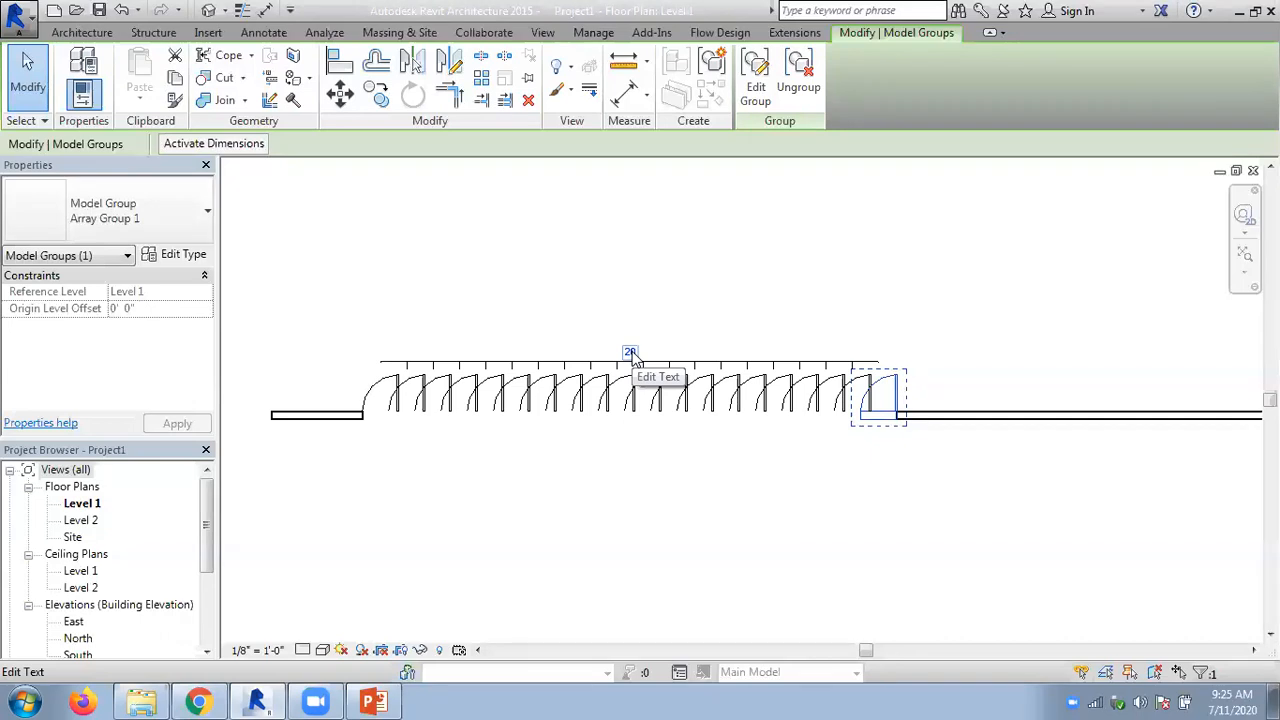
pyautogui.click(630, 351)
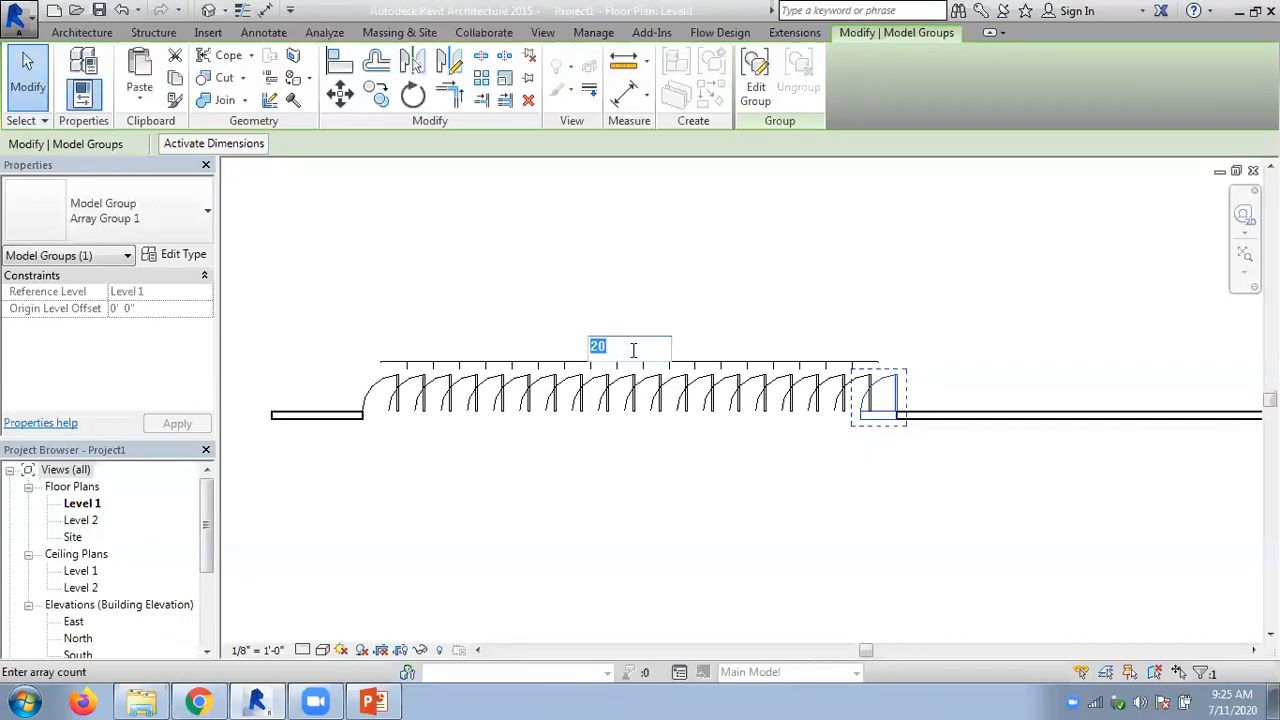
pyautogui.write('10')
pyautogui.press('Return')
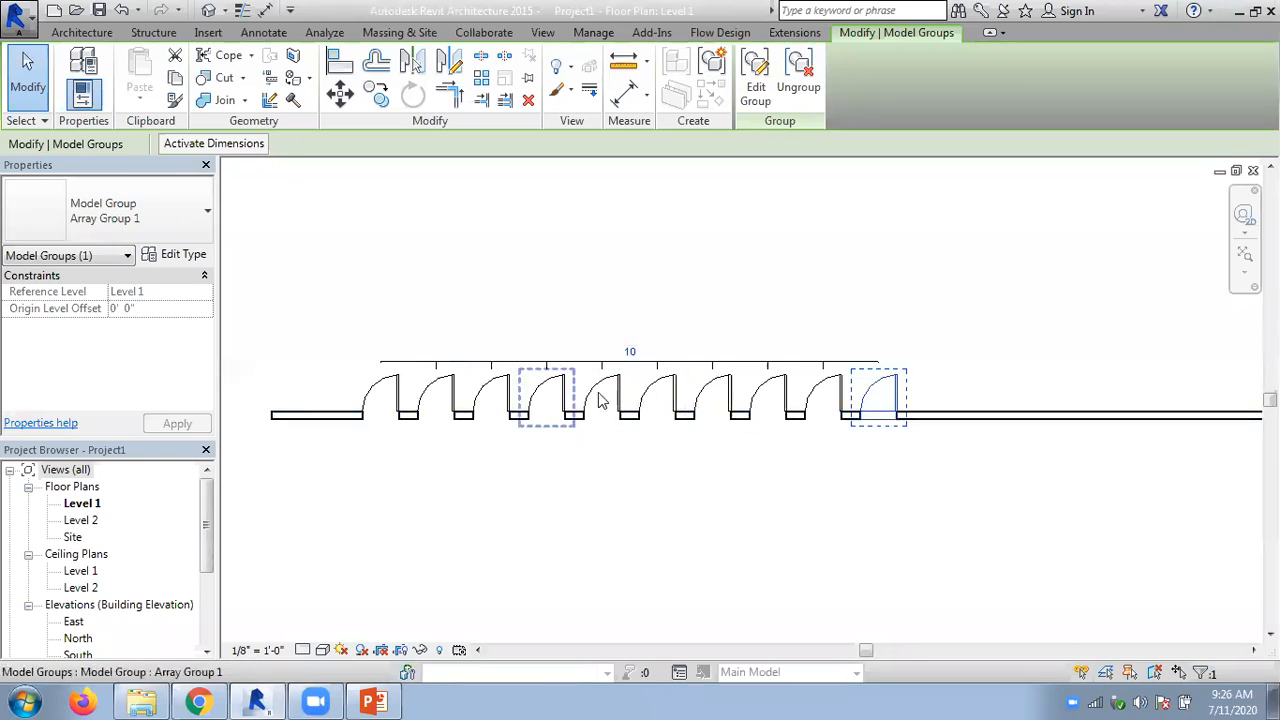
# - Set the door array's count to 6 and clear the selection
pyautogui.click(630, 351)
pyautogui.write('6')
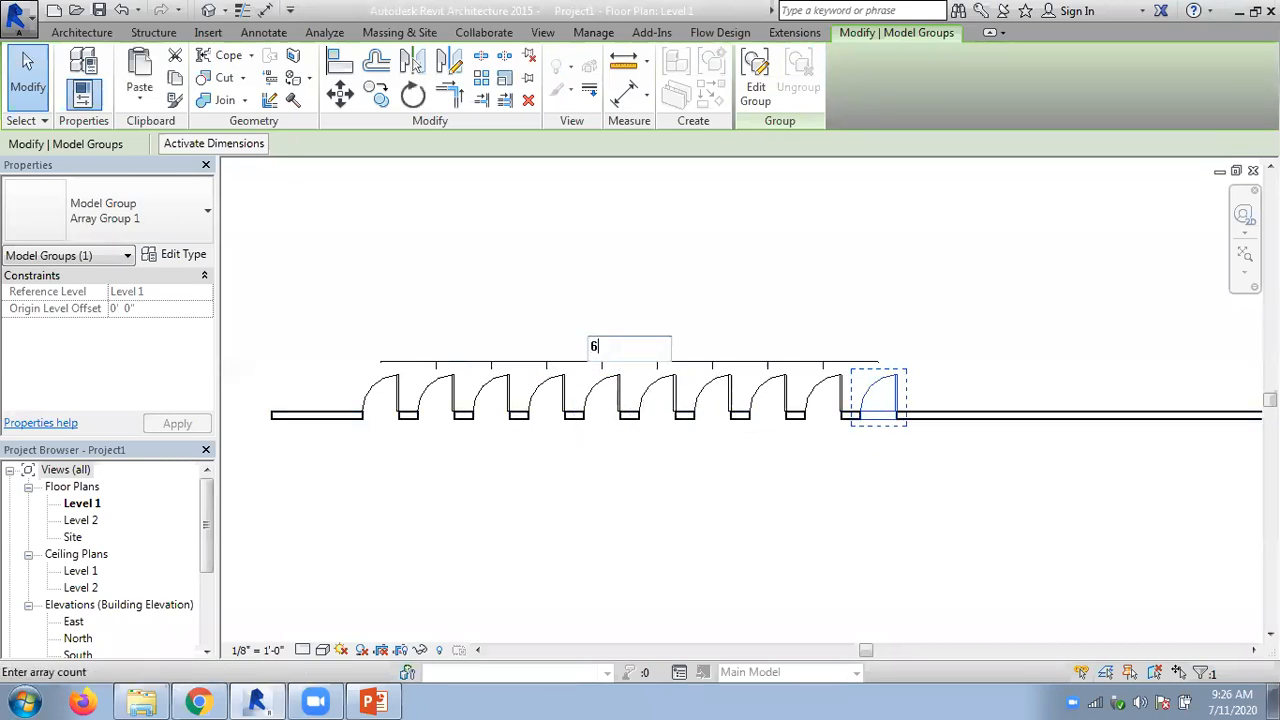
pyautogui.press('Return')
pyautogui.click(632, 270)
# - Draw a center-ends arc architectural wall below the door wall, with a radius of about 28'-6" and a sweep of about 148°, dismissing the save reminder
pyautogui.scroll(-4, 630, 268)
pyautogui.moveTo(688, 402); pyautogui.dragTo(594, 351, button='middle')
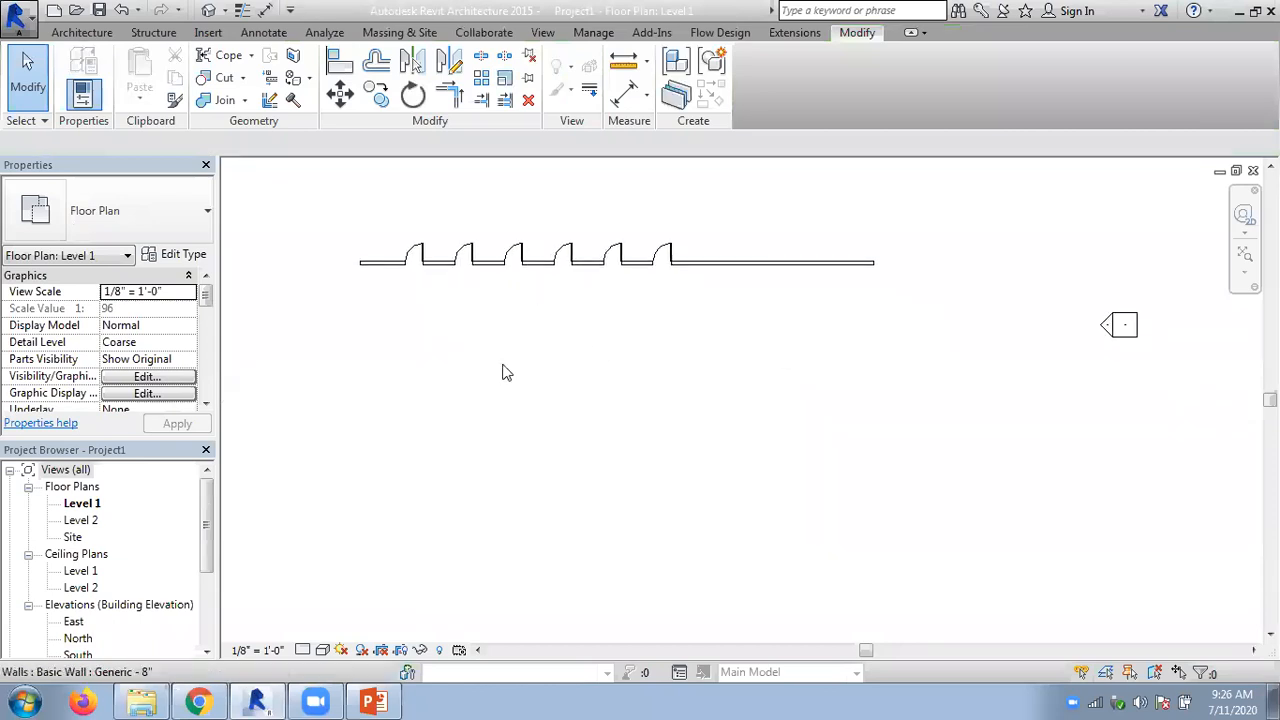
pyautogui.click(82, 32)
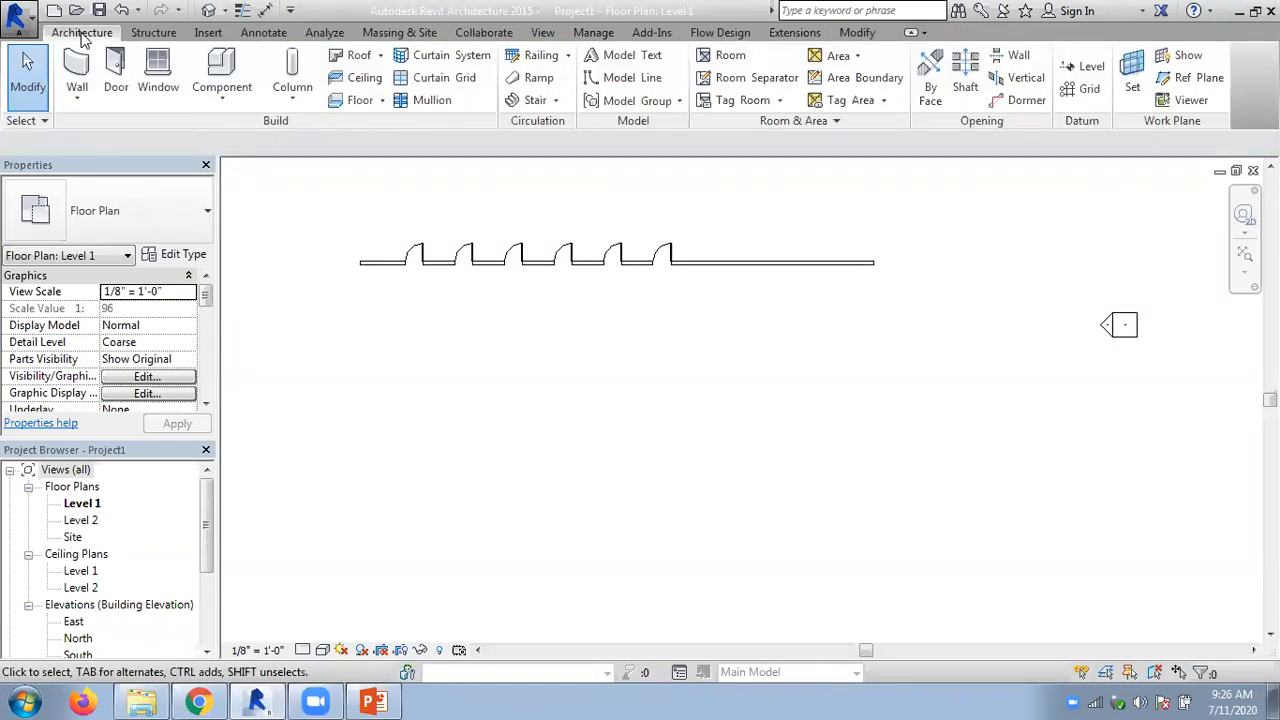
pyautogui.click(77, 92)
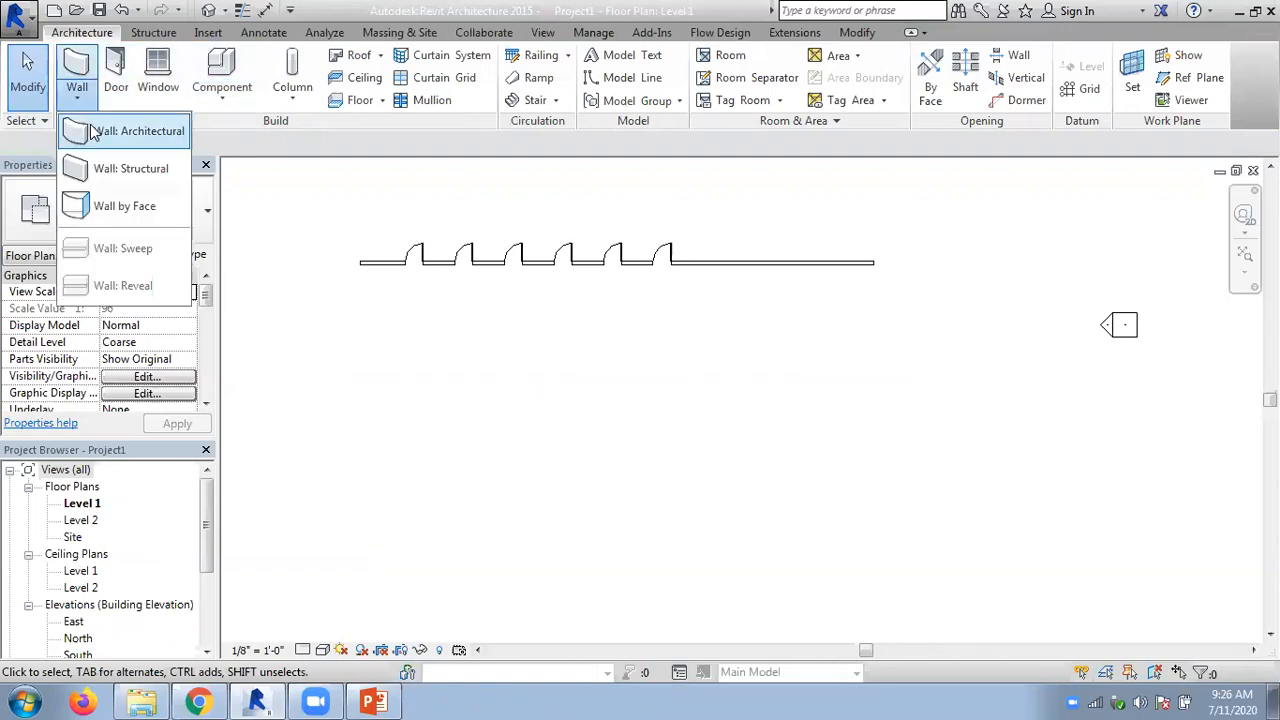
pyautogui.click(91, 130)
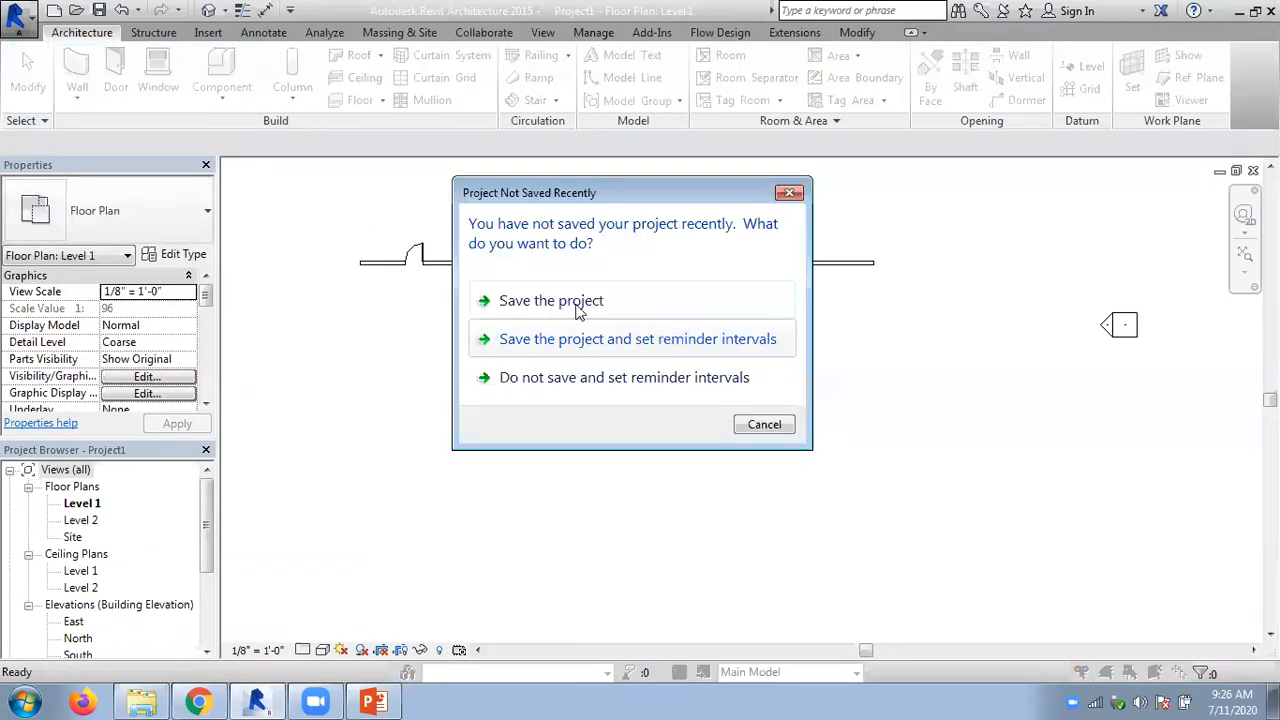
pyautogui.click(762, 428)
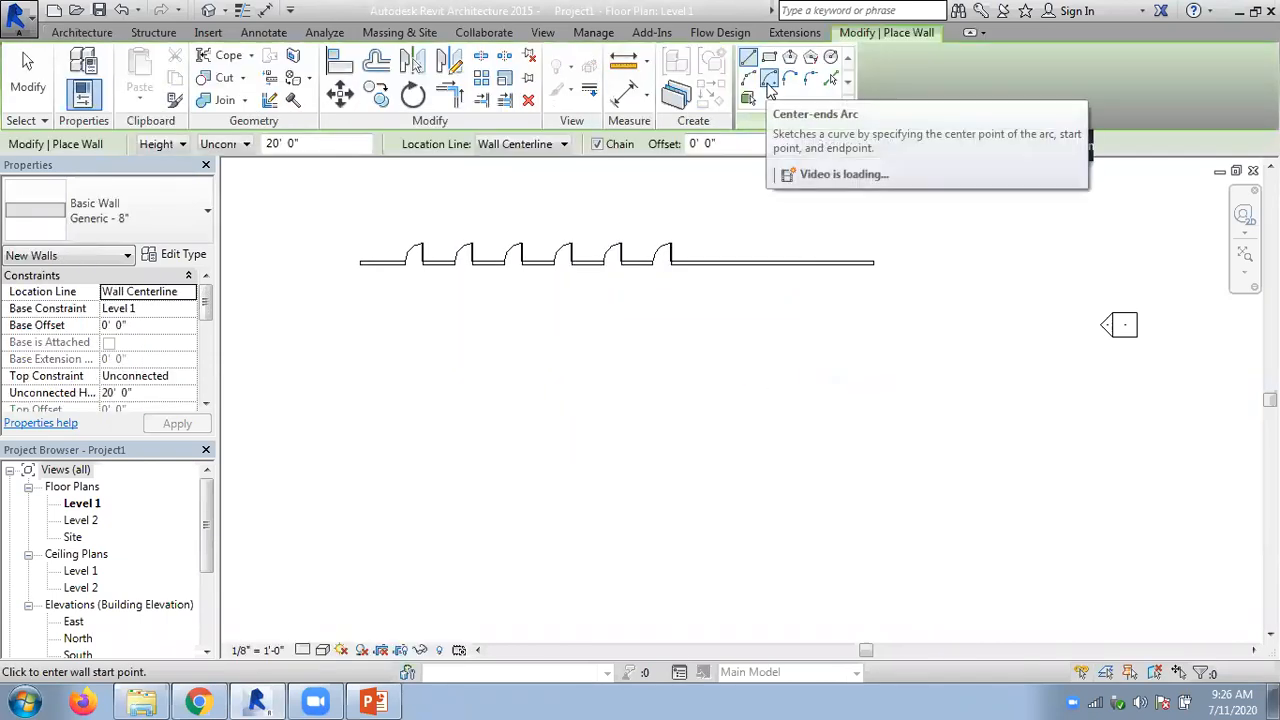
pyautogui.click(768, 84)
pyautogui.click(752, 514)
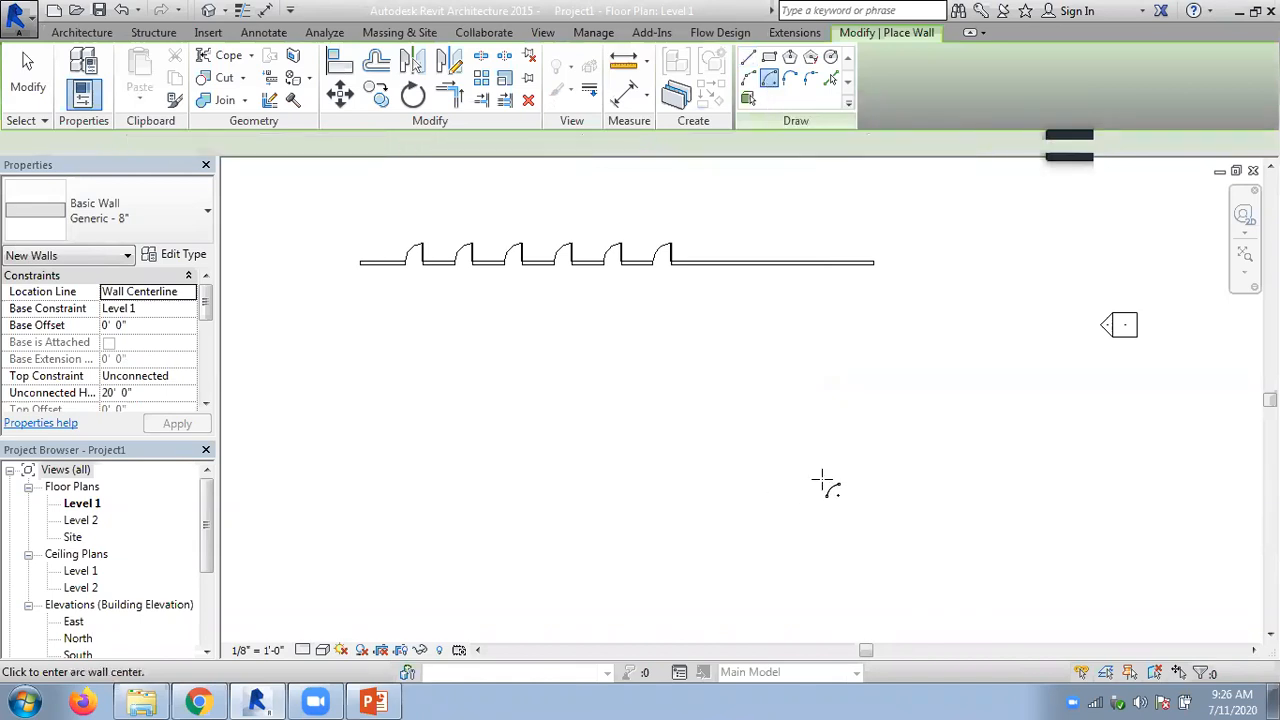
pyautogui.click(918, 476)
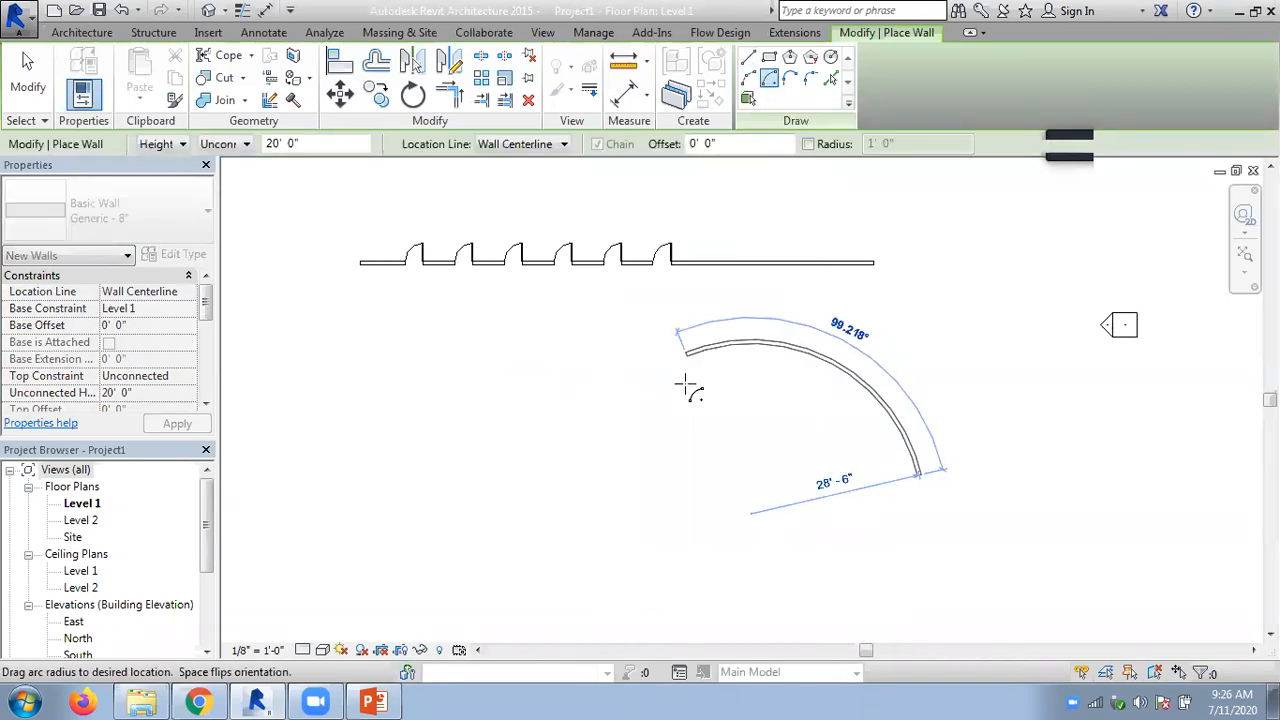
pyautogui.click(593, 455)
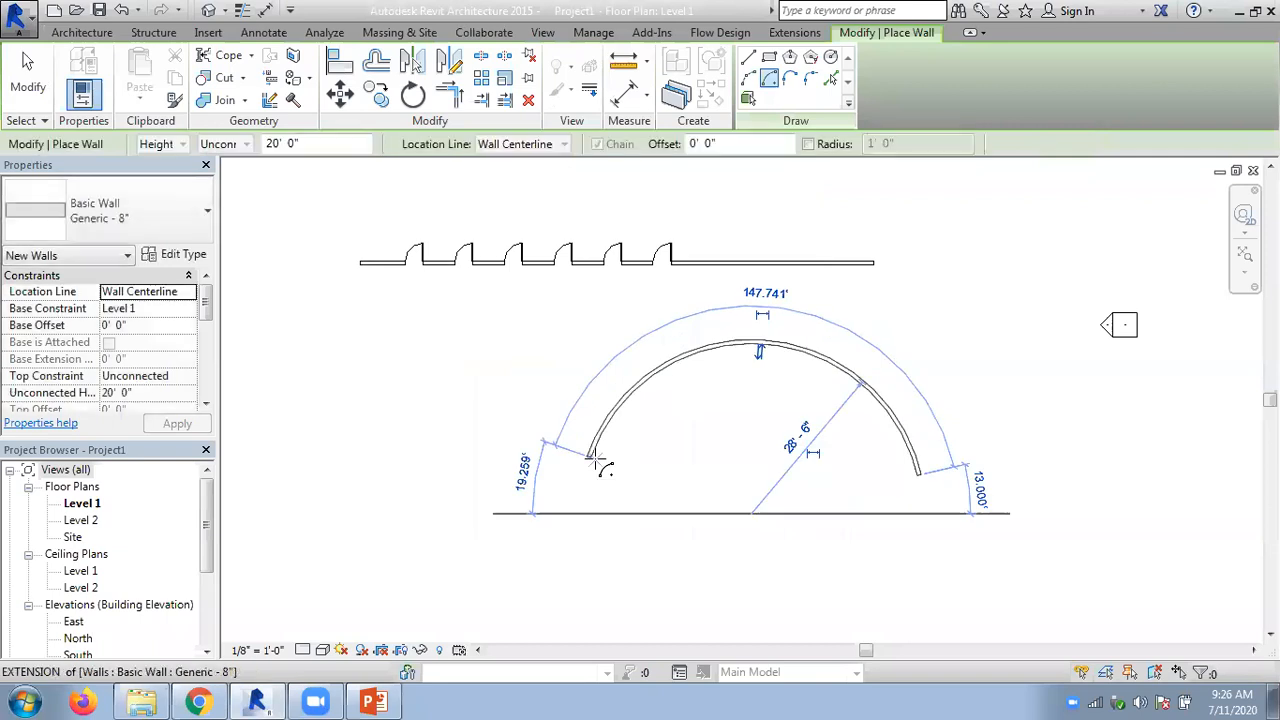
pyautogui.press('Escape')
pyautogui.press('Escape')
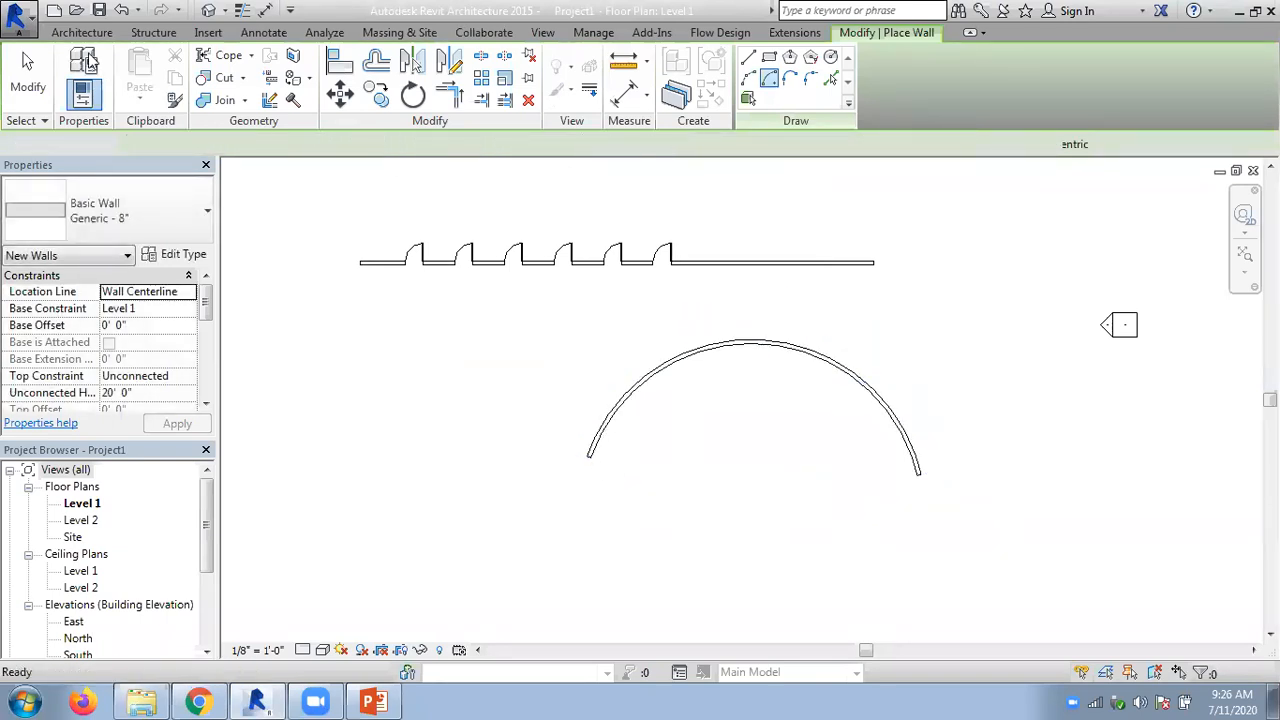
# - Place a Single-Flush 36" x 84" door in the arc wall, about 11.8° from its left end
pyautogui.click(116, 72)
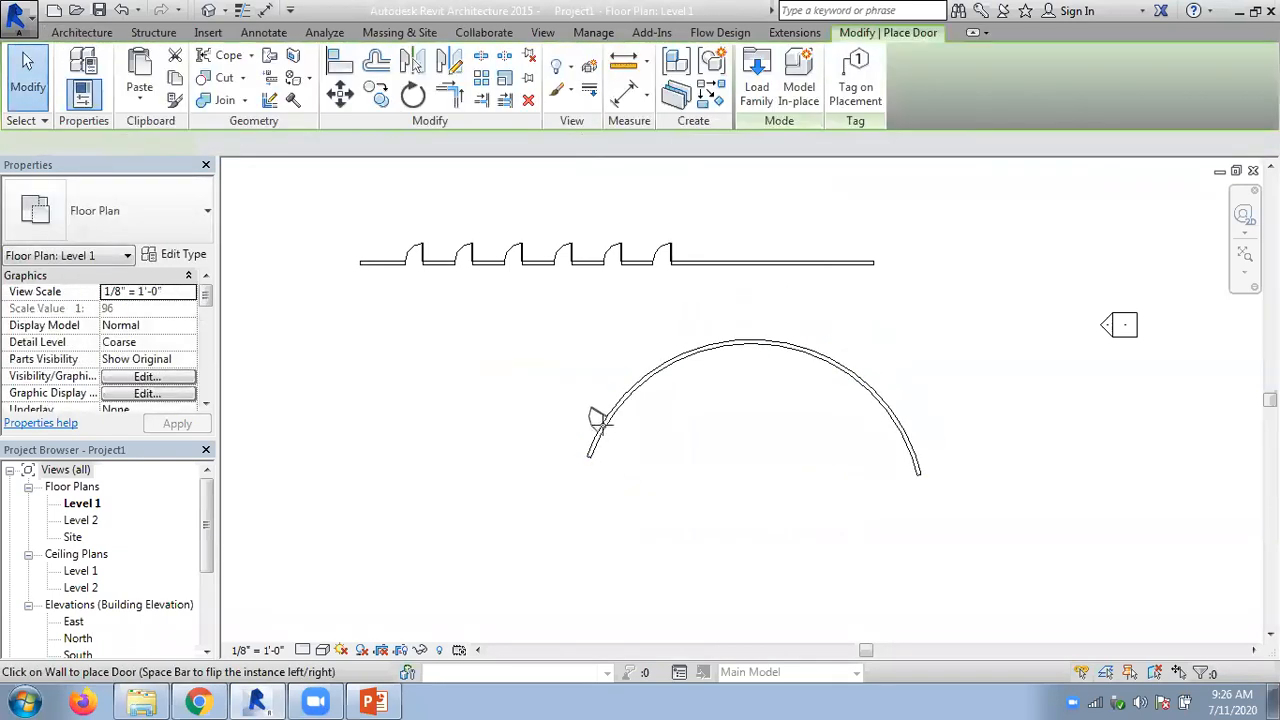
pyautogui.scroll(2, 704, 428)
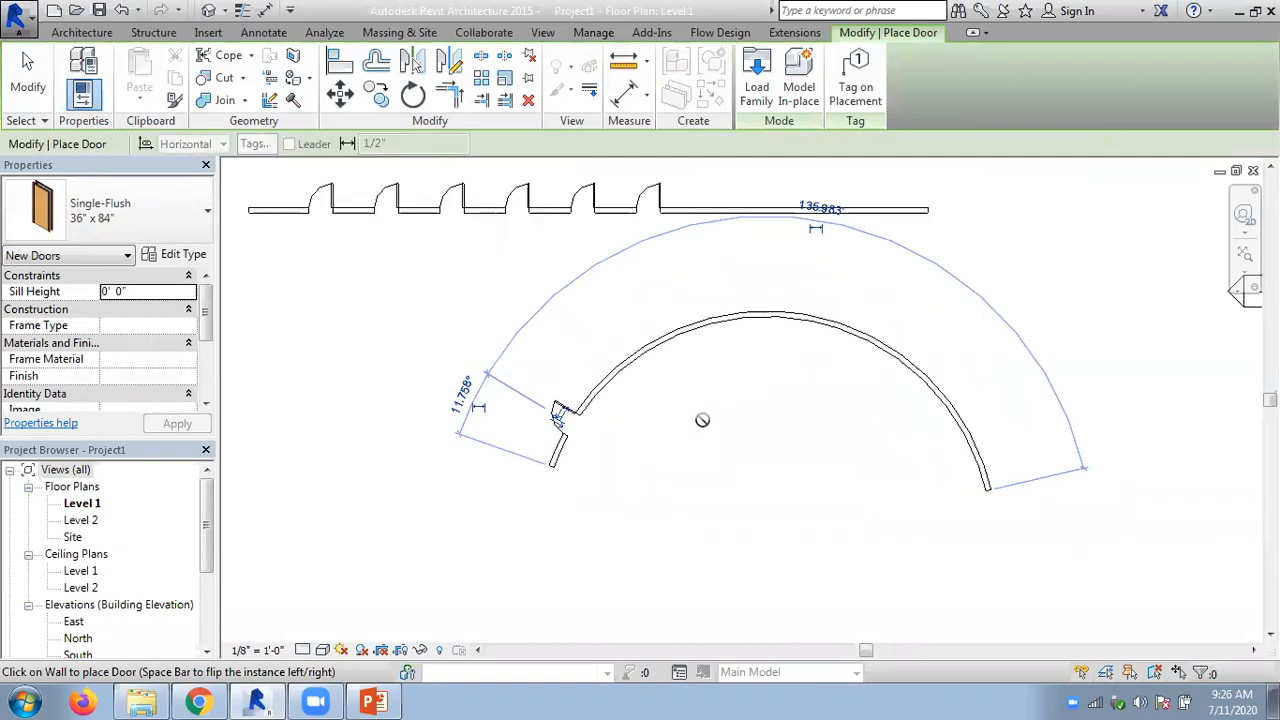
pyautogui.press('Escape')
pyautogui.press('Escape')
# - Start a radial array of the door in the arc wall, with its center of rotation at the wall's center
pyautogui.moveTo(733, 356); pyautogui.dragTo(537, 394, button='middle')
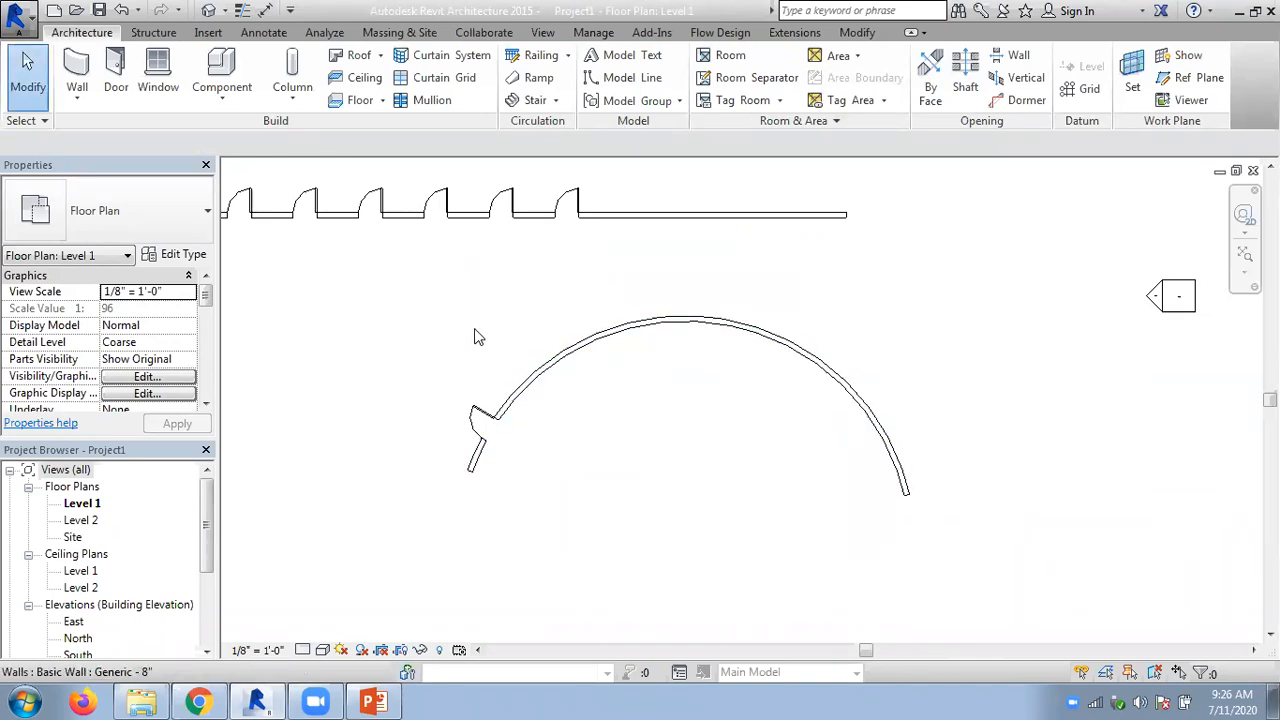
pyautogui.click(518, 406)
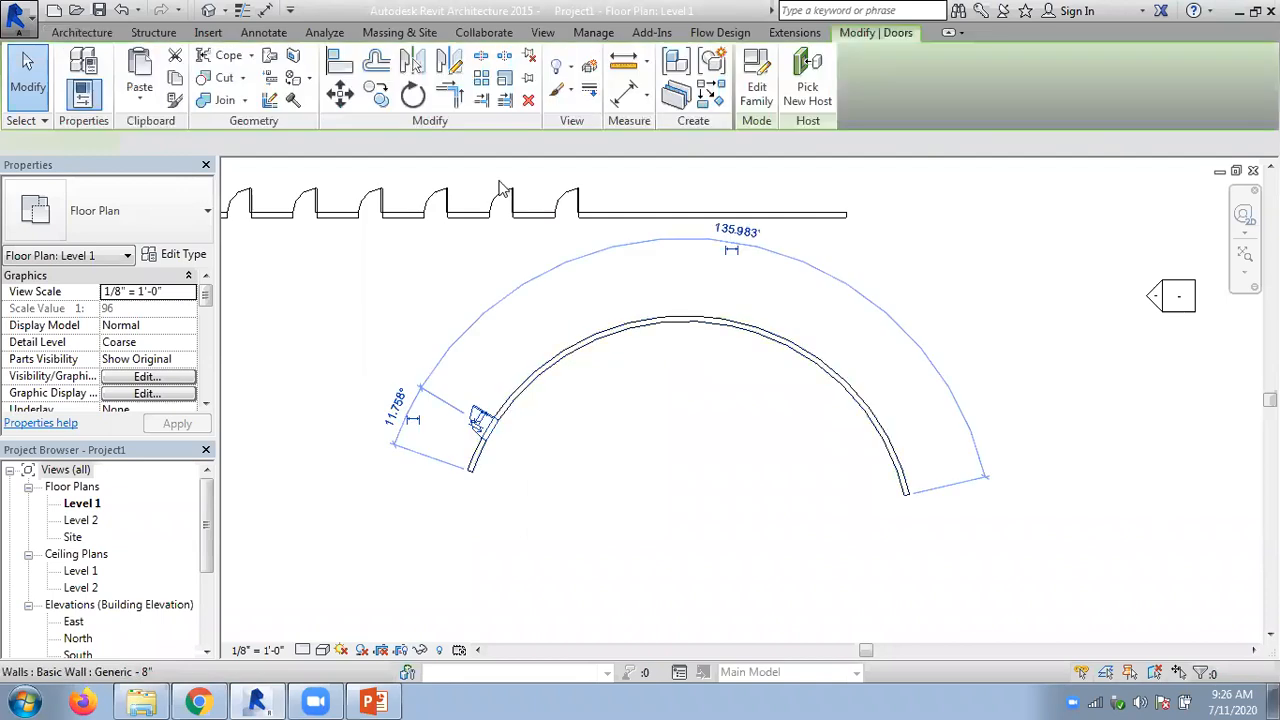
pyautogui.click(481, 77)
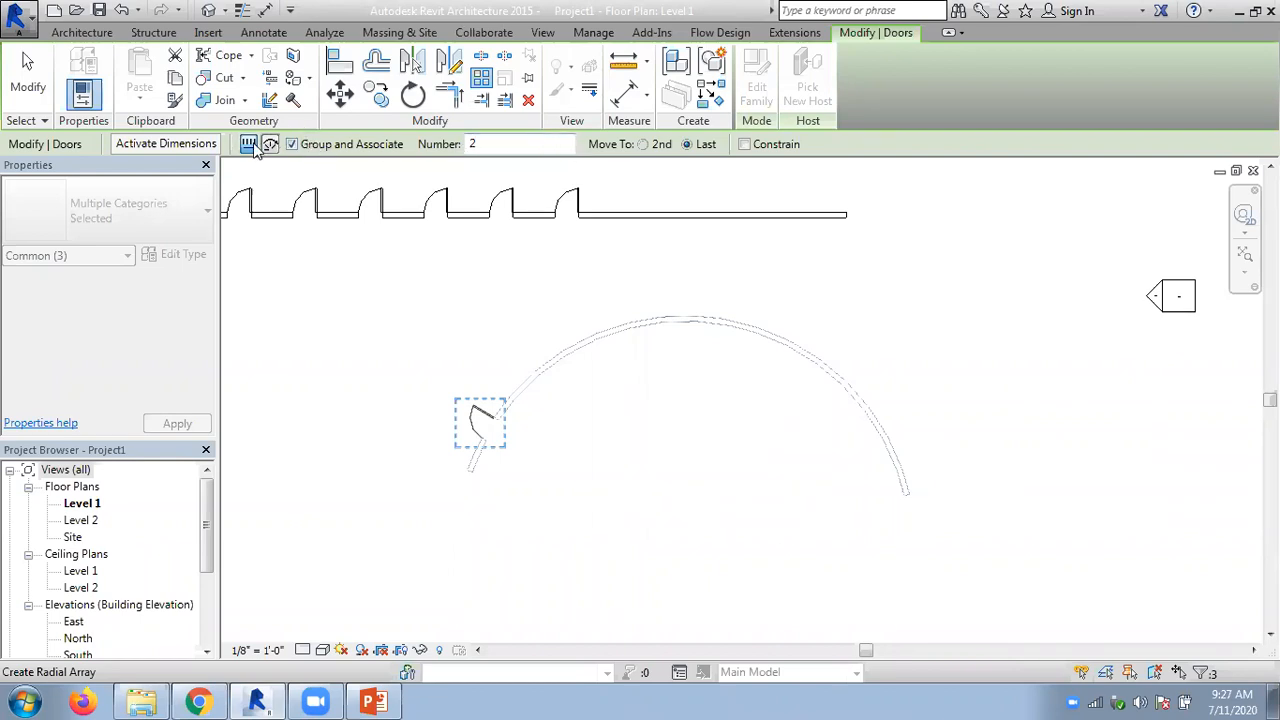
pyautogui.press('Escape')
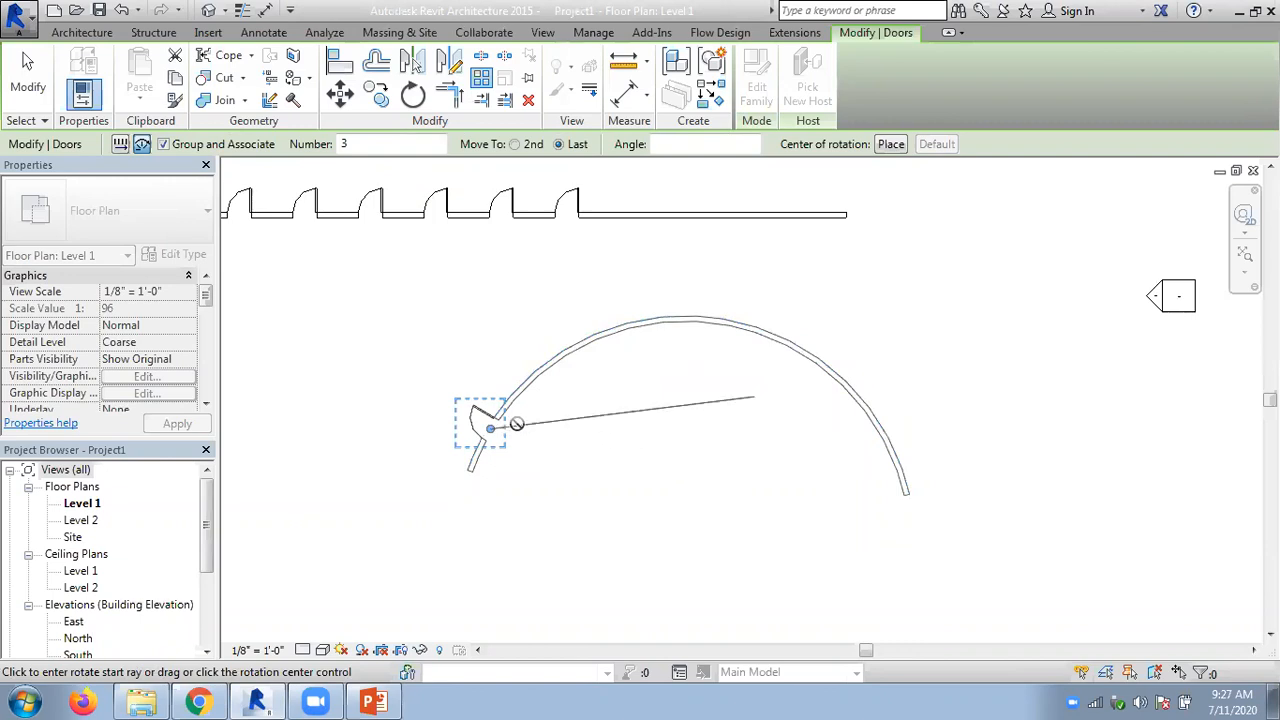
pyautogui.scroll(3, 515, 448)
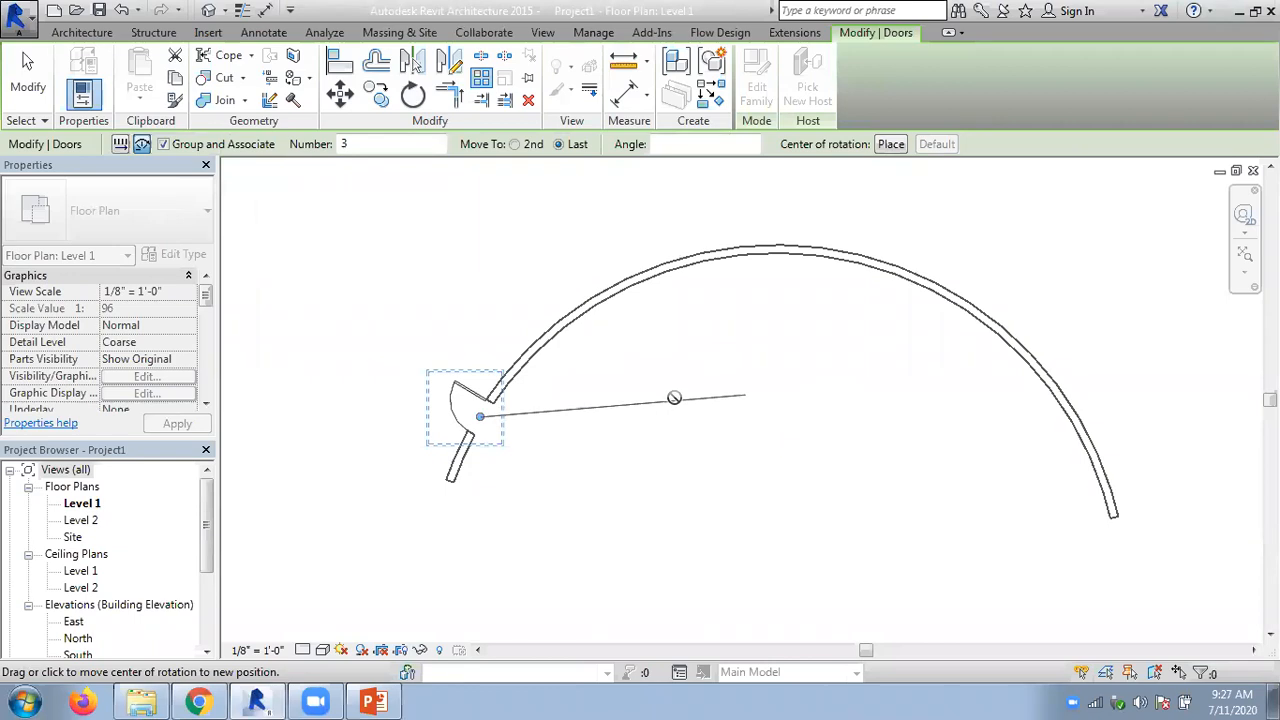
pyautogui.scroll(-1, 681, 393)
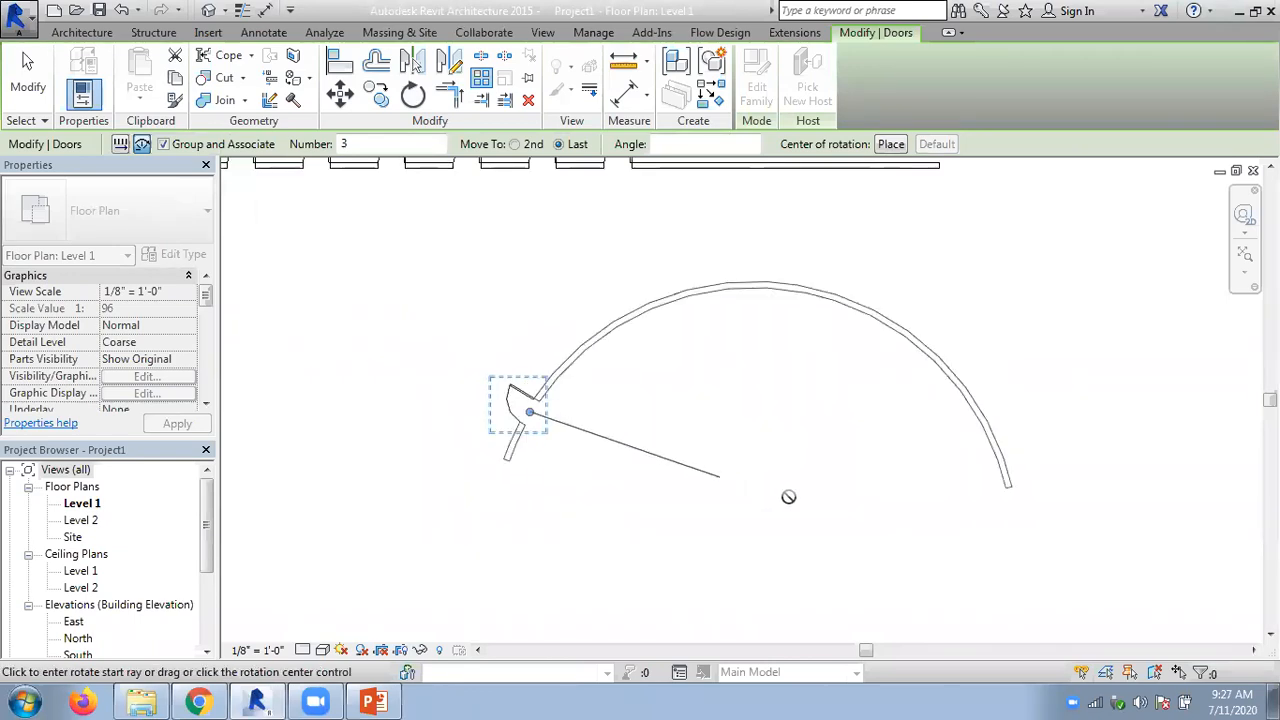
pyautogui.click(891, 145)
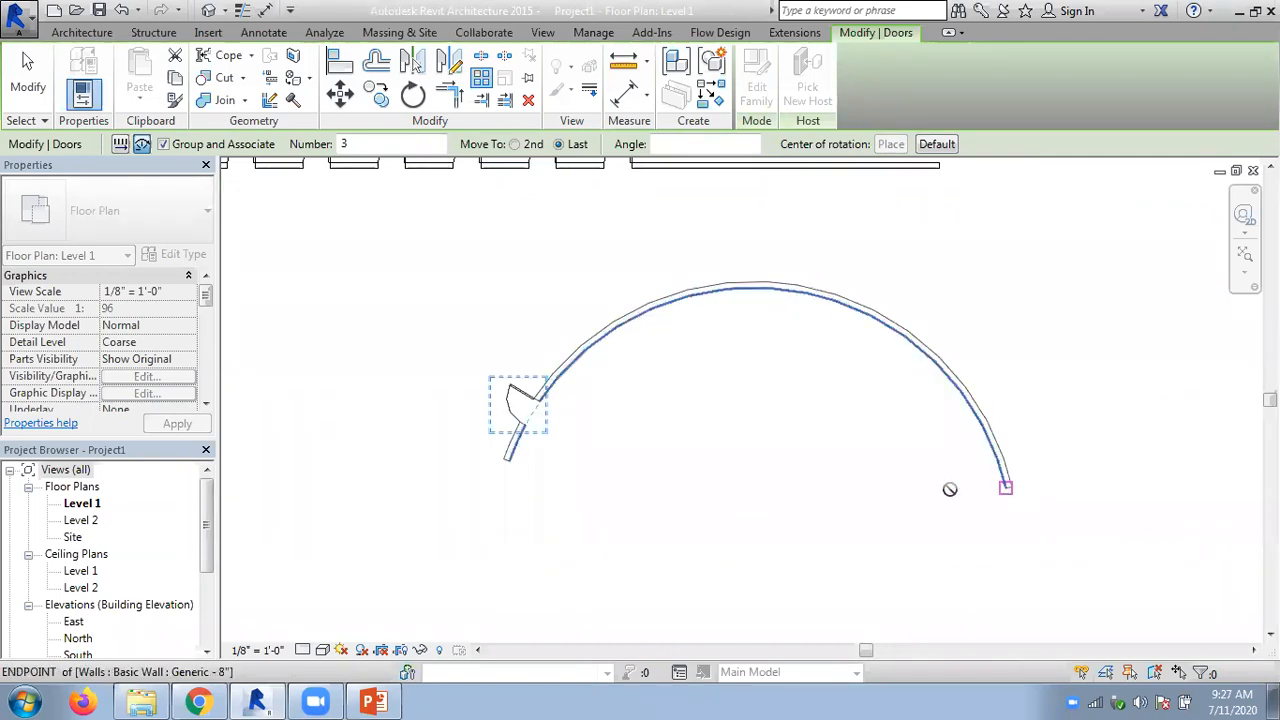
pyautogui.click(752, 546)
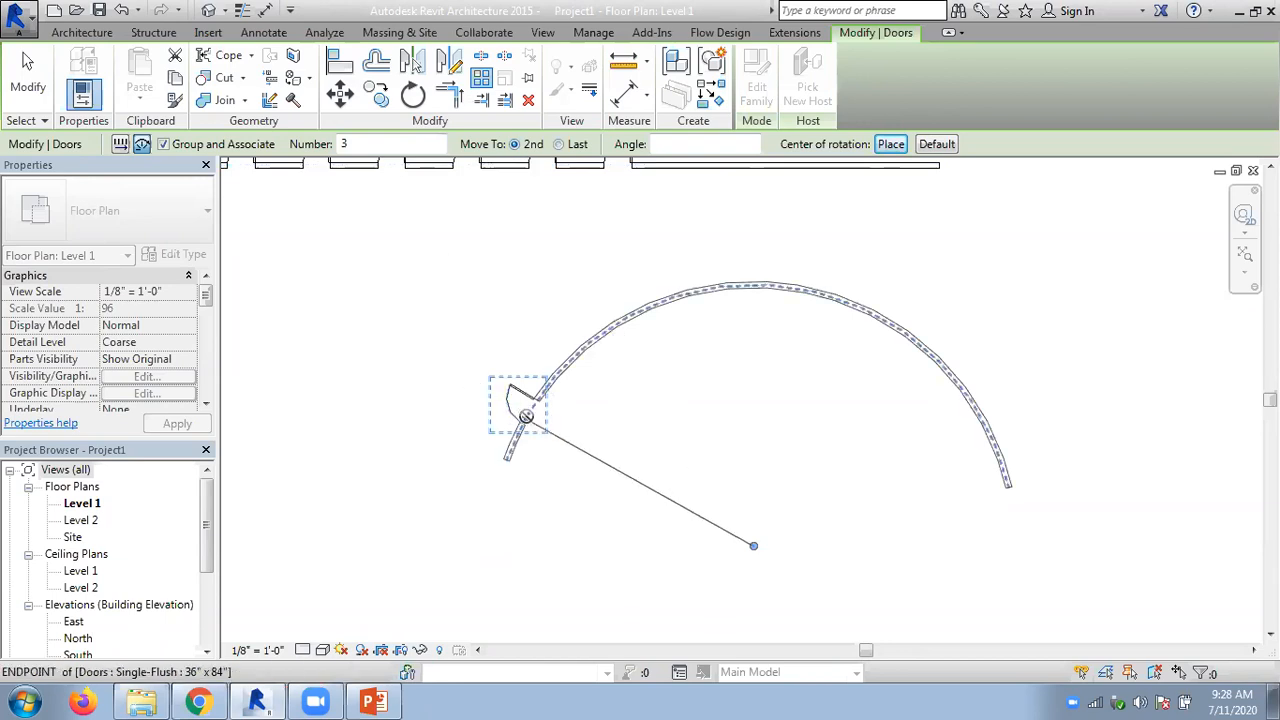
# - Array the door radially at 20° to the 2nd item with a count of 6, and undo the array
pyautogui.click(533, 413)
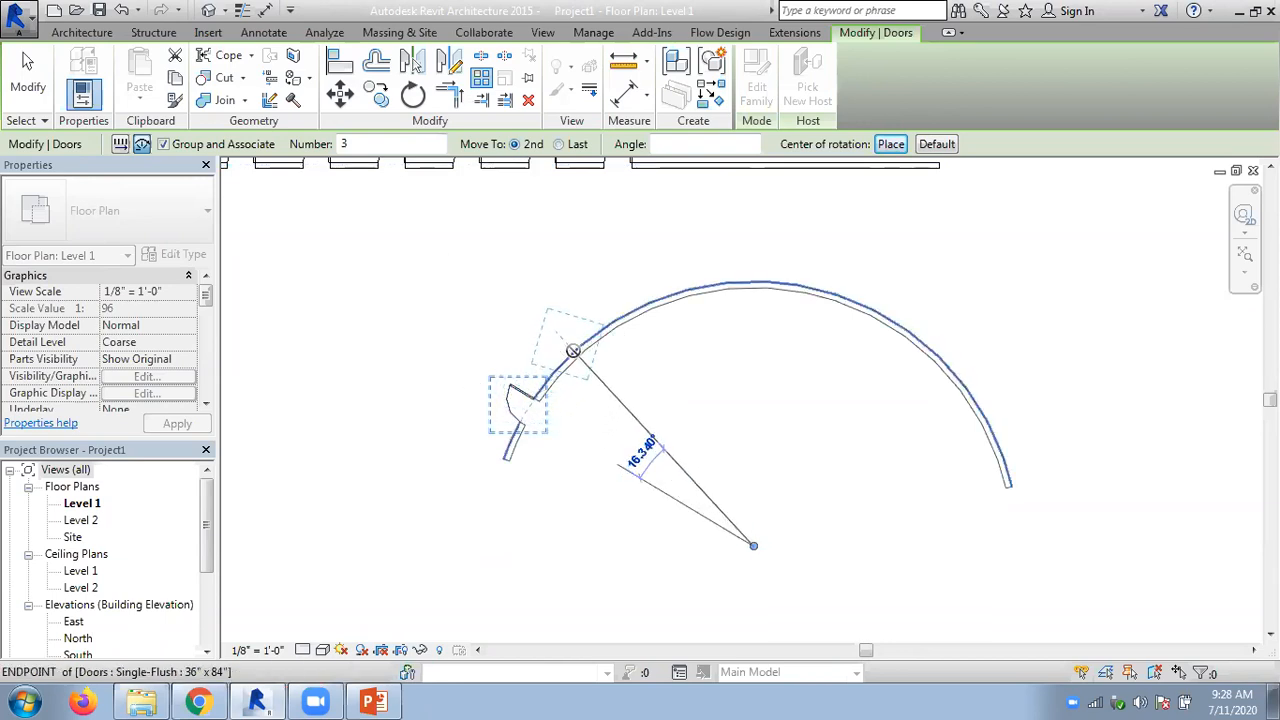
pyautogui.write('20')
pyautogui.press('Return')
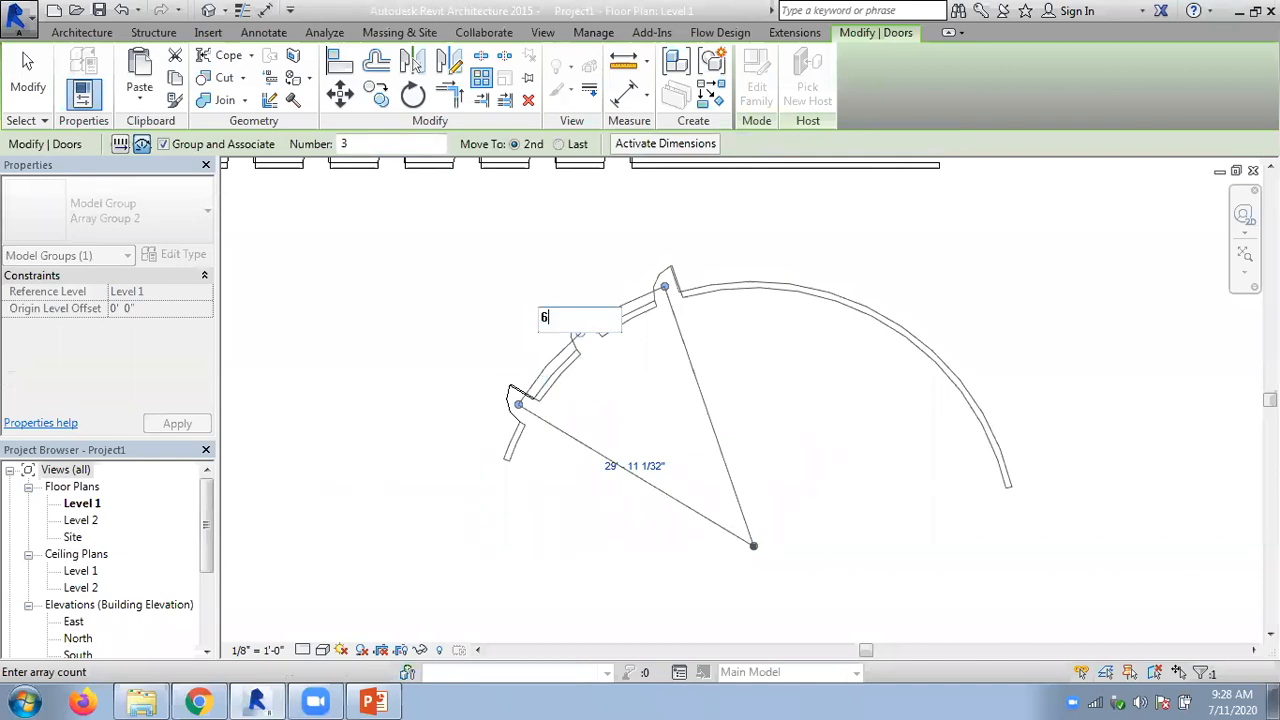
pyautogui.write('6')
pyautogui.press('Return')
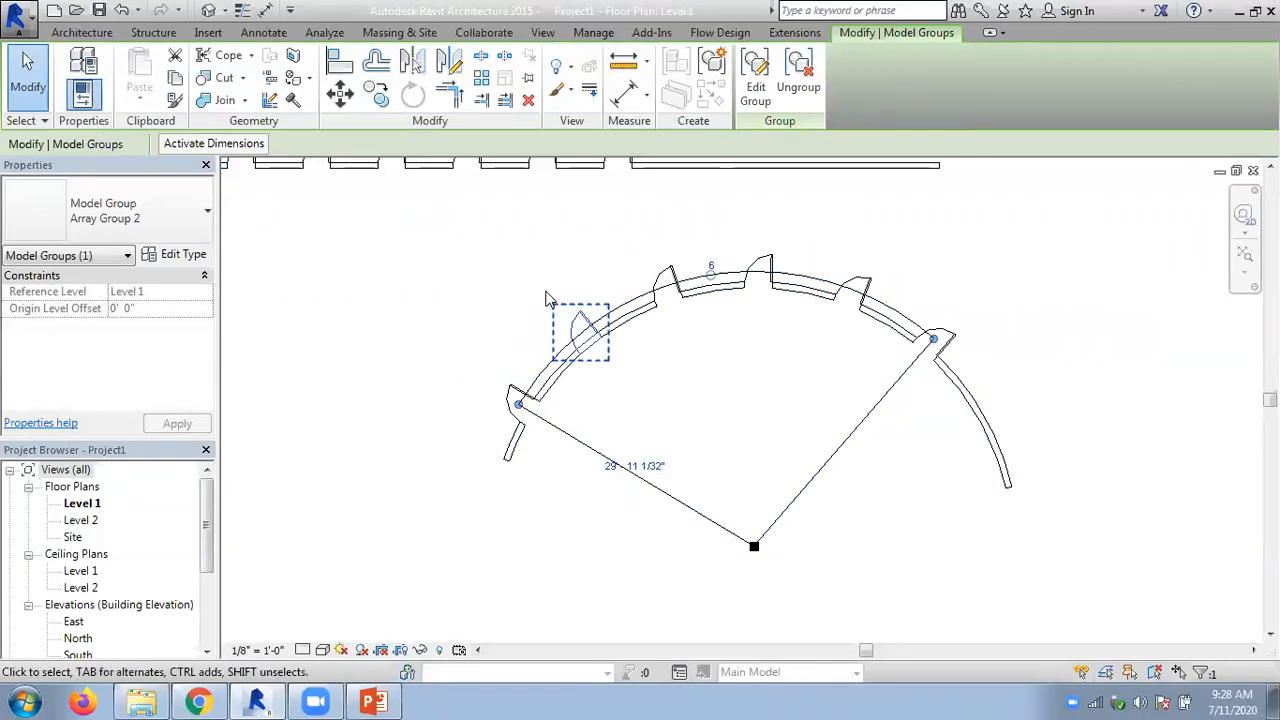
pyautogui.press('Escape')
pyautogui.hotkey('ctrl', 'z')
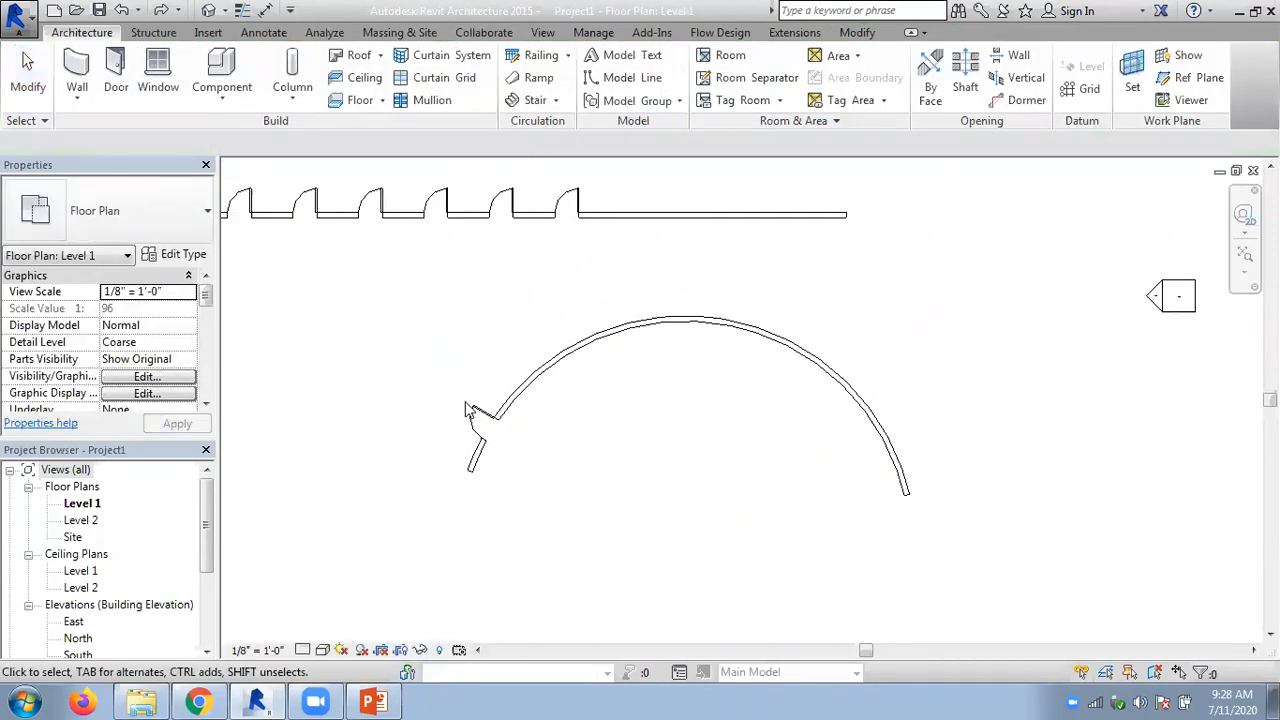
# - Start a radial array of the arc-wall door again about the wall's center, with a horizontal start ray towards the door side
pyautogui.click(472, 418)
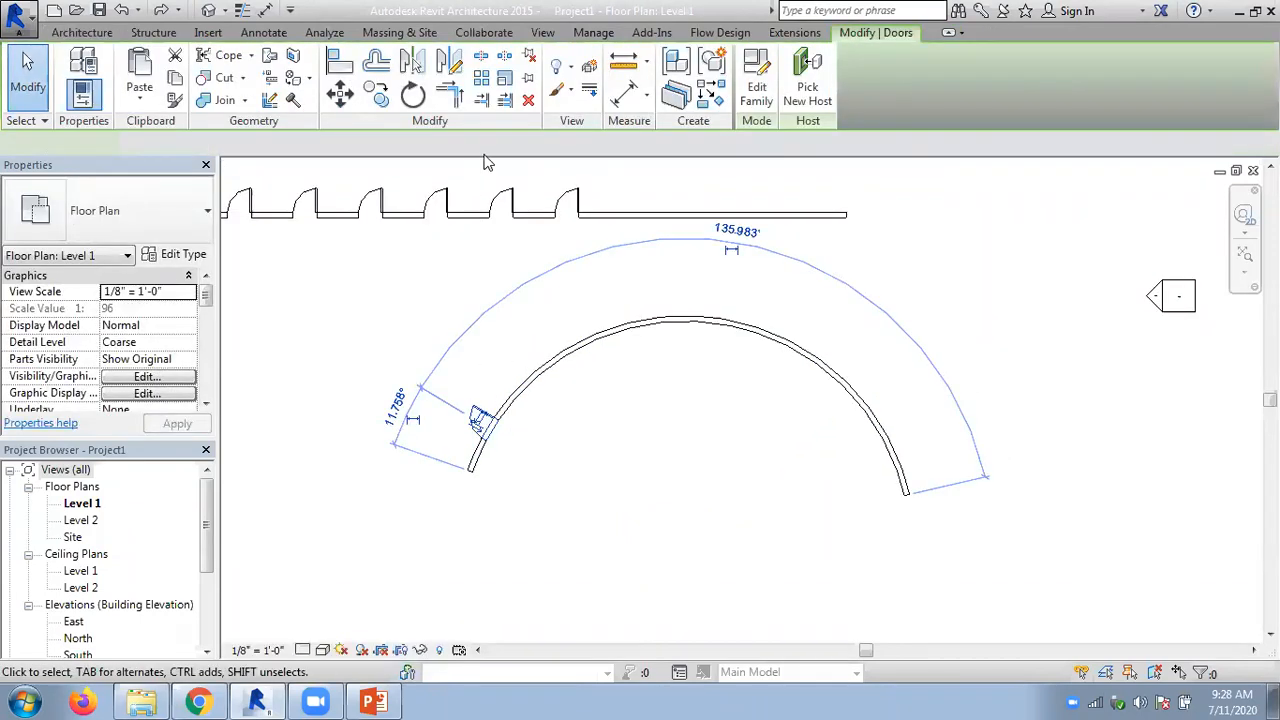
pyautogui.click(481, 78)
pyautogui.click(886, 146)
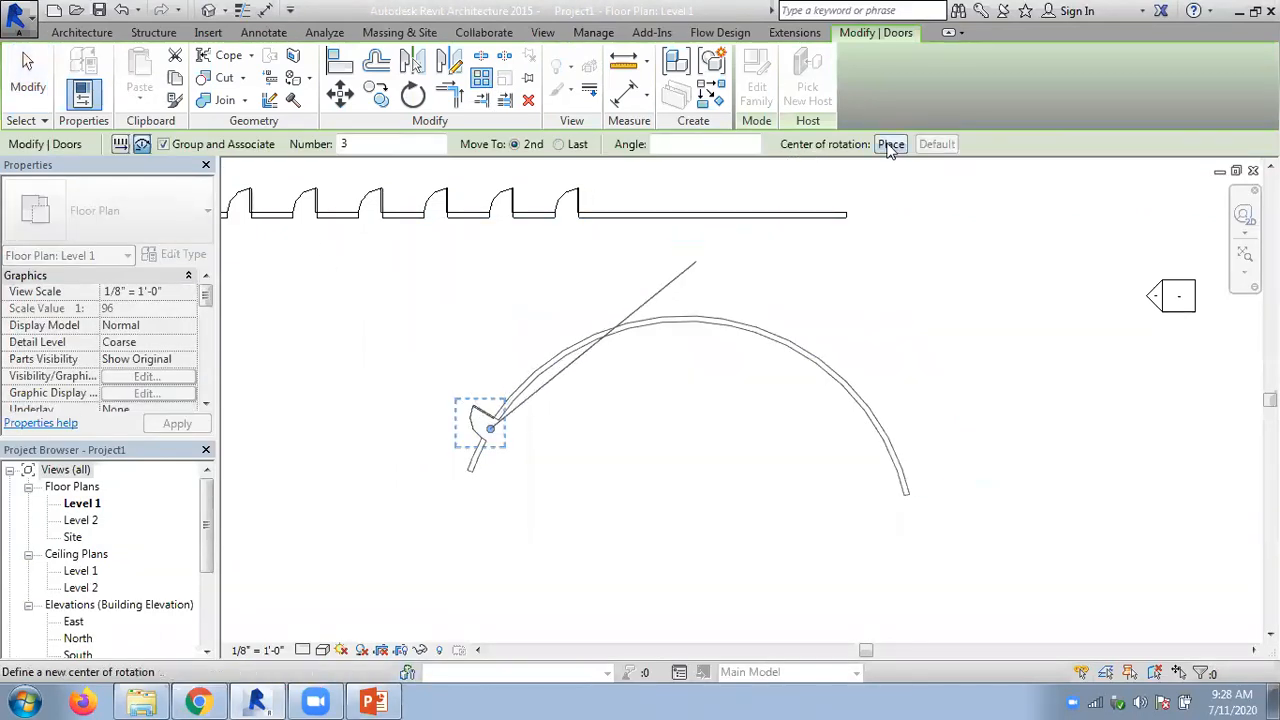
pyautogui.click(685, 545)
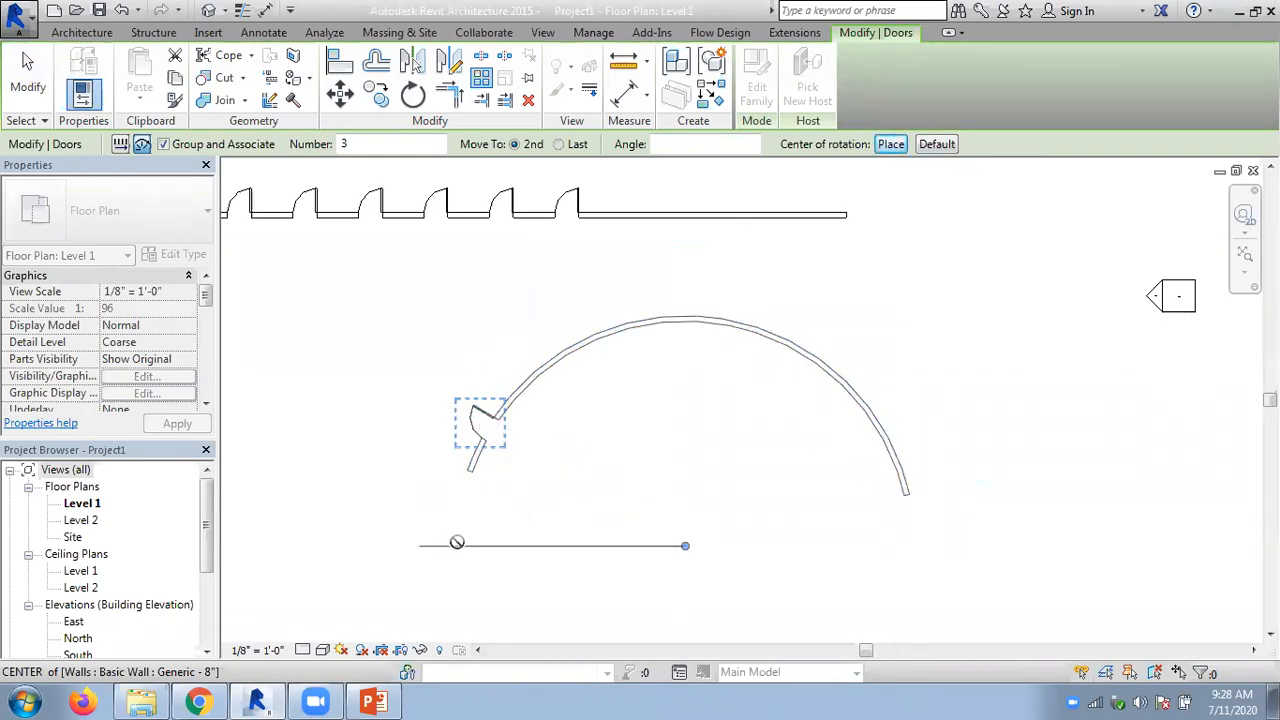
pyautogui.click(455, 544)
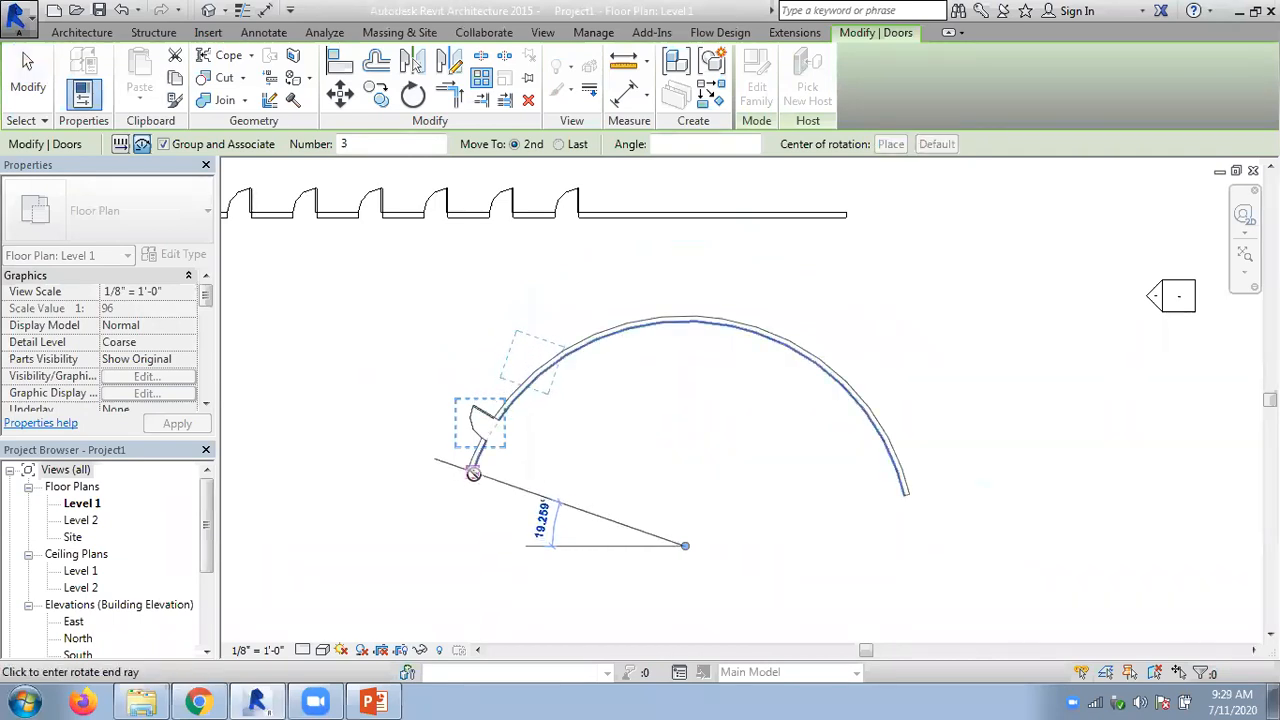
# - Set the radial array's angle to 20° and its count to 6, and remove the resulting array
pyautogui.write('20')
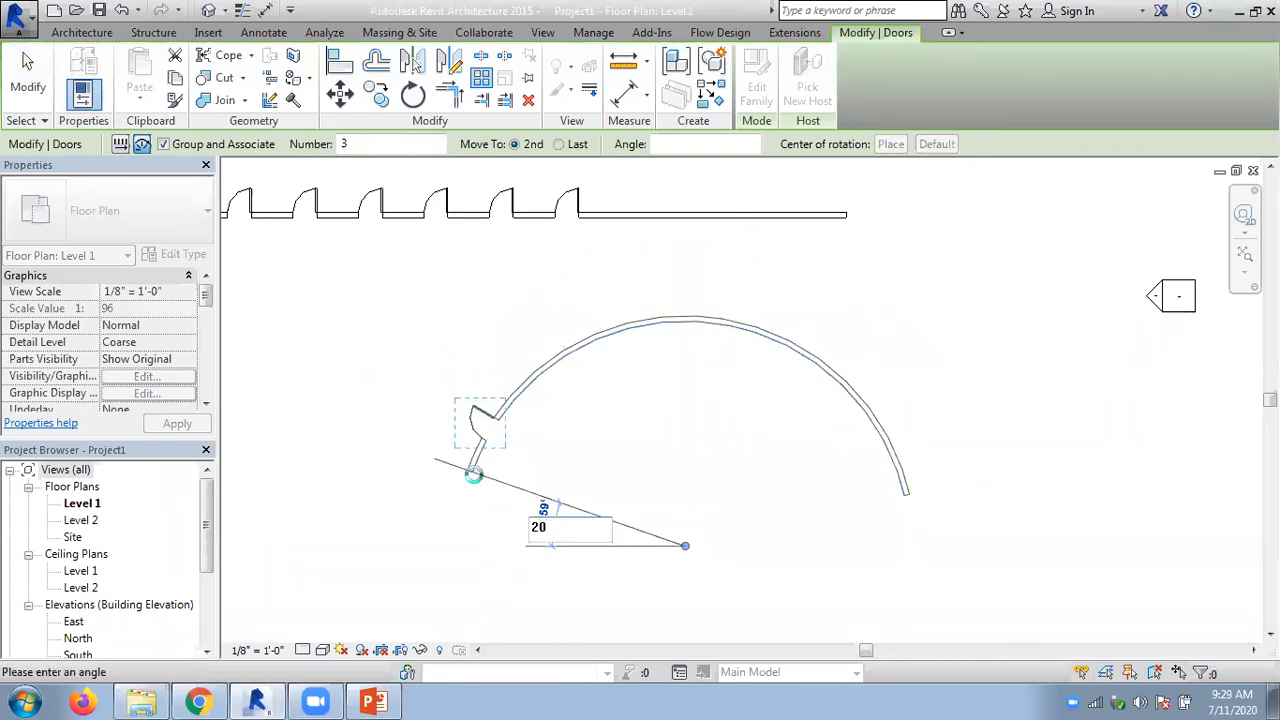
pyautogui.press('Return')
pyautogui.write('6')
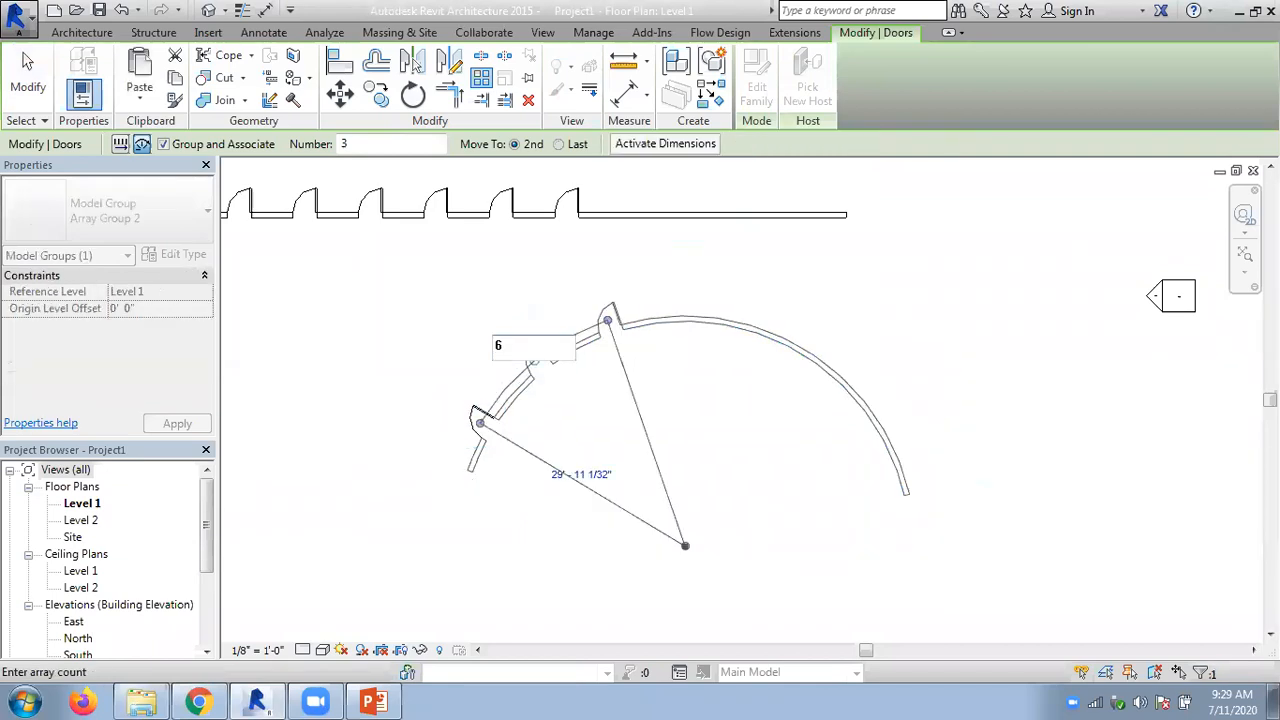
pyautogui.press('Return')
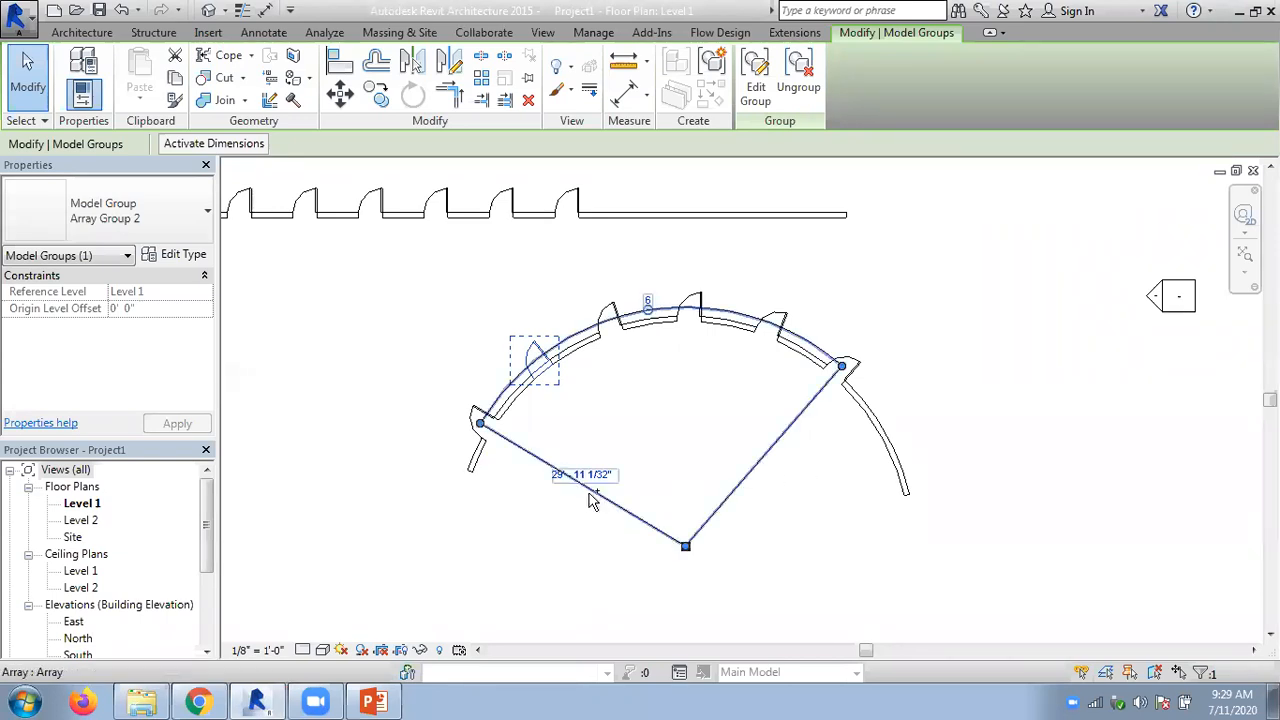
pyautogui.press('Delete')
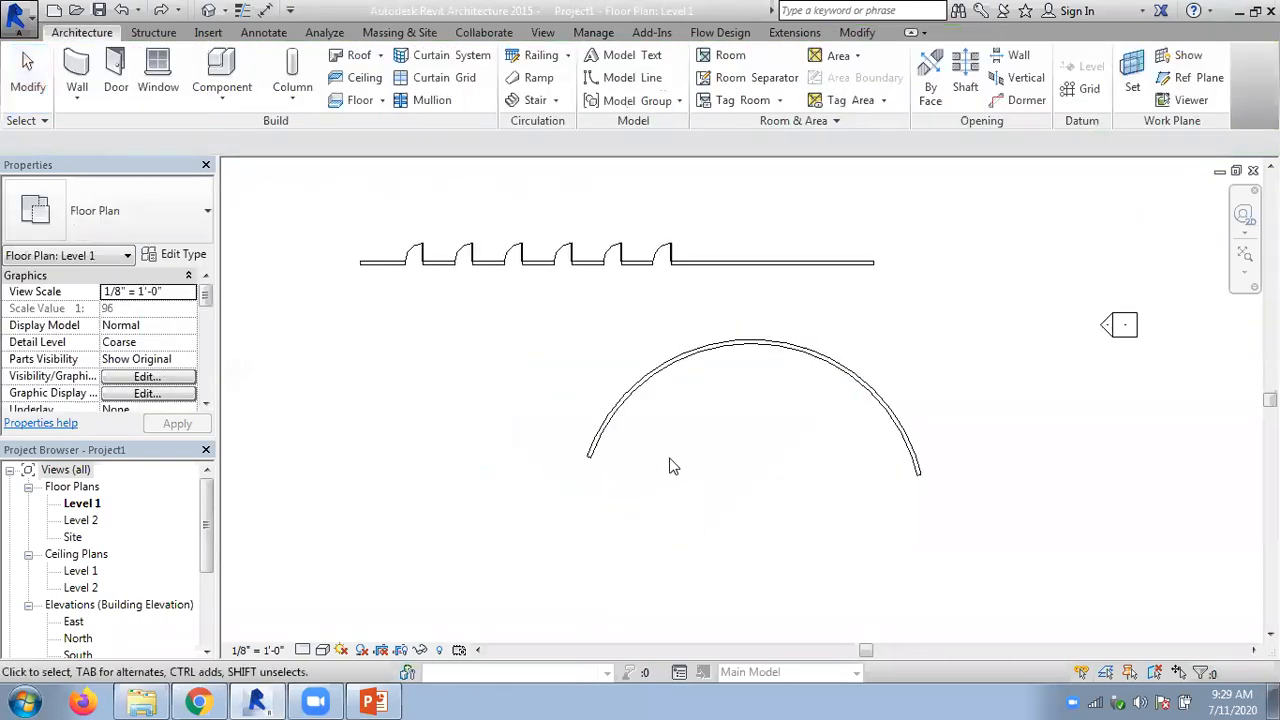
# - Set up a radial array of the arc-wall door with Move To Last, rotating about the wall's center from a start ray through the door
pyautogui.moveTo(663, 449); pyautogui.dragTo(490, 457, button='middle')
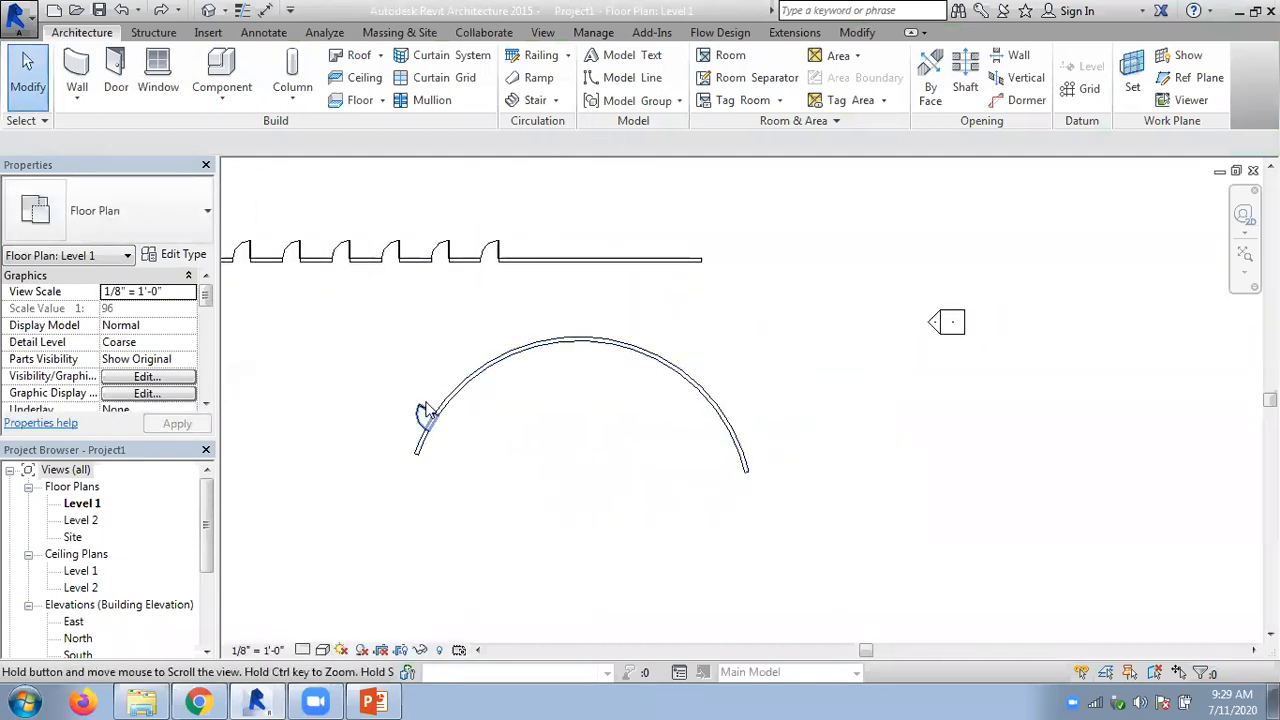
pyautogui.click(423, 410)
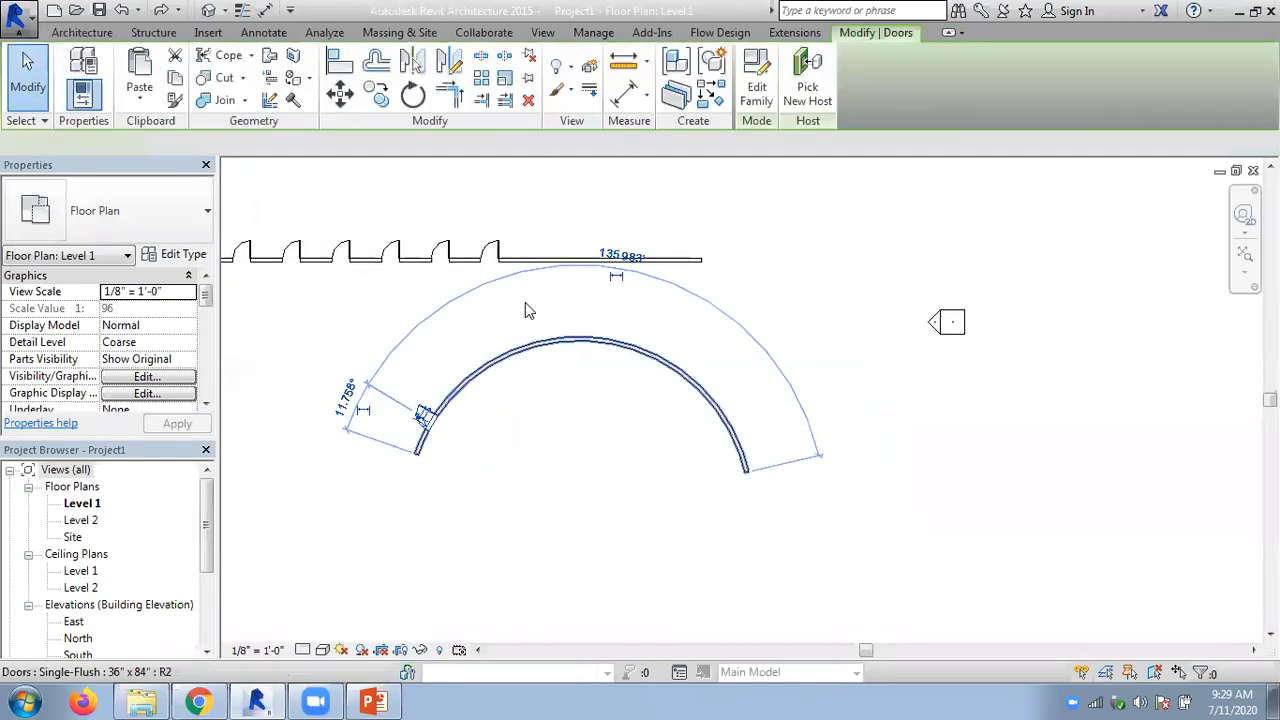
pyautogui.click(481, 78)
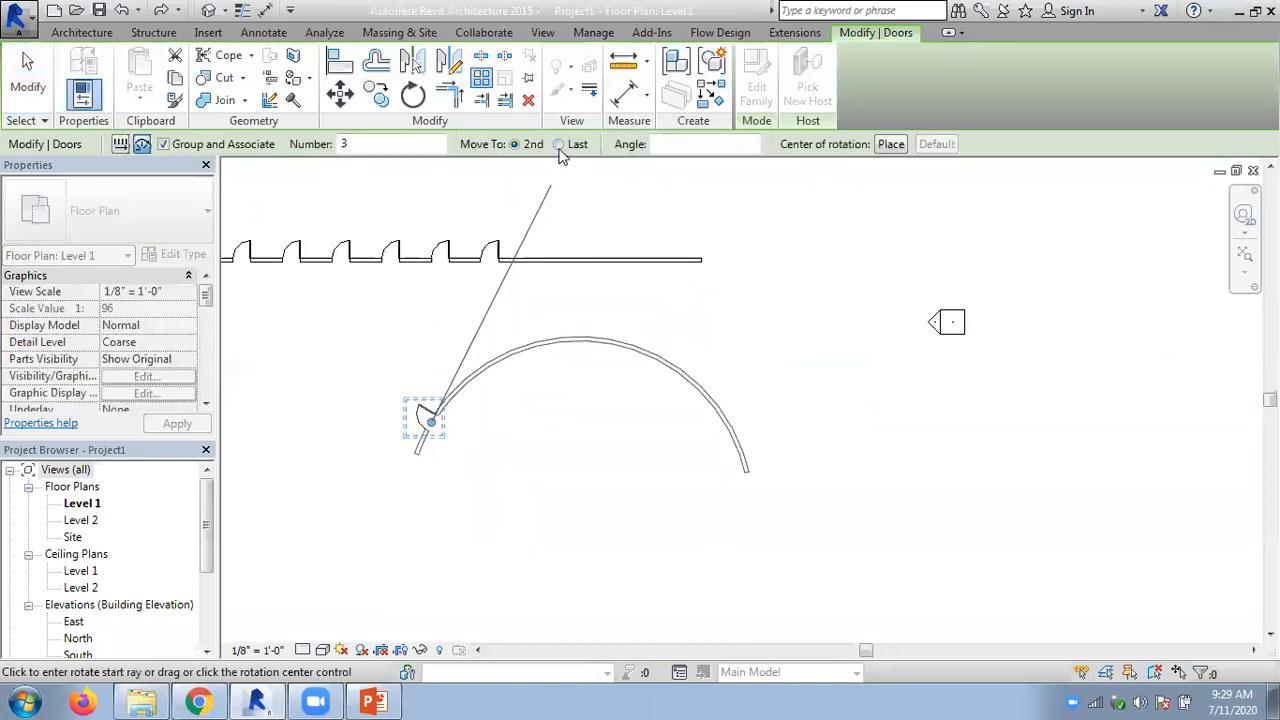
pyautogui.click(893, 145)
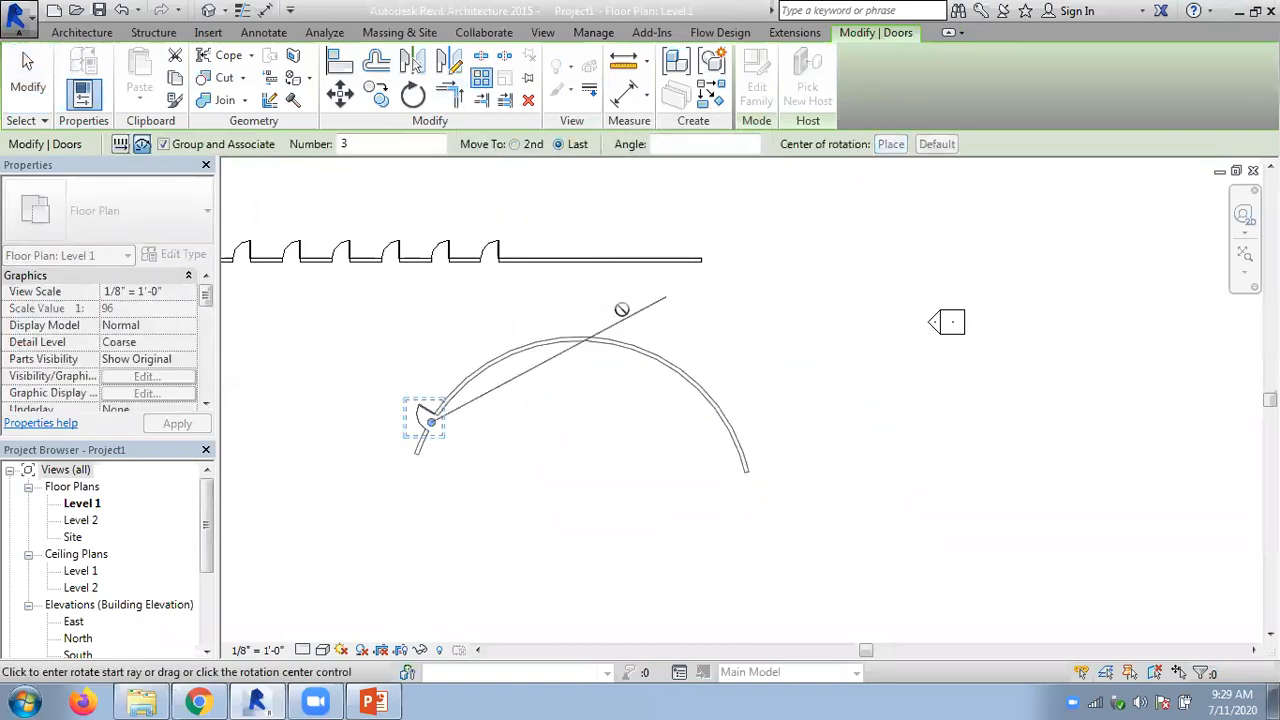
pyautogui.click(577, 513)
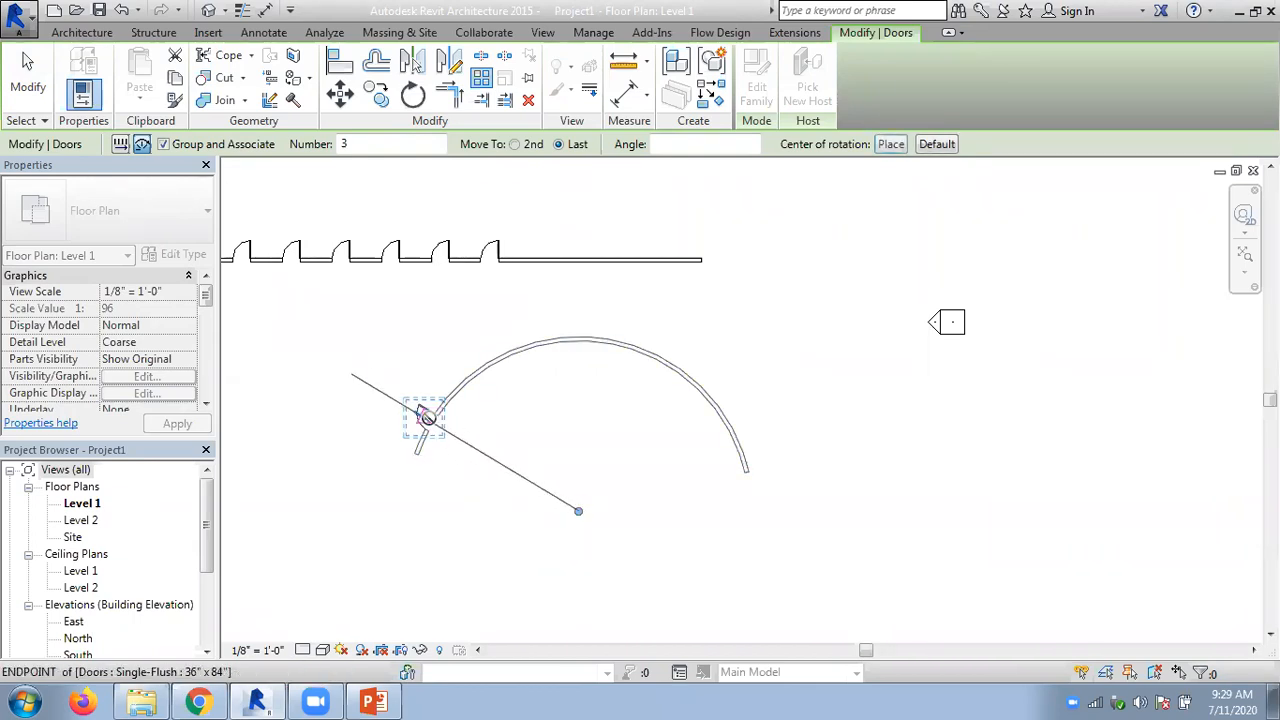
pyautogui.click(425, 417)
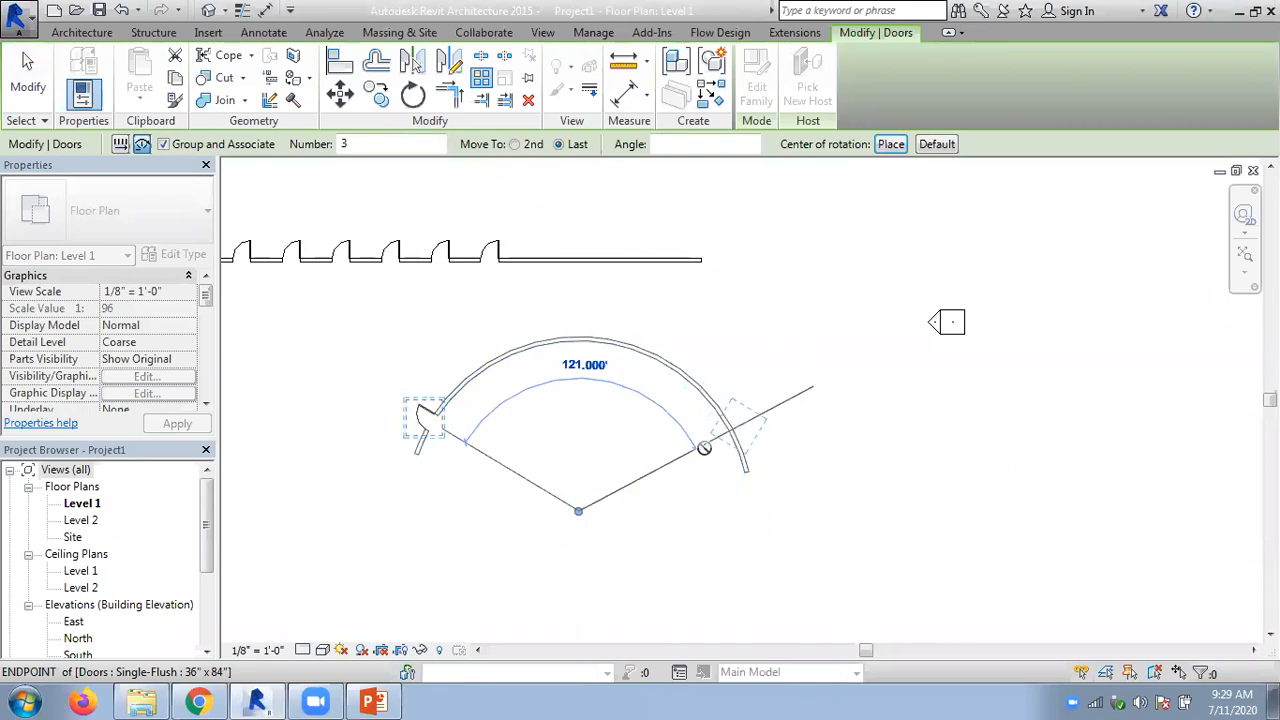
# - Set the radial array's total angle to 120° and its count to 6, and clear the selection
pyautogui.write('1')
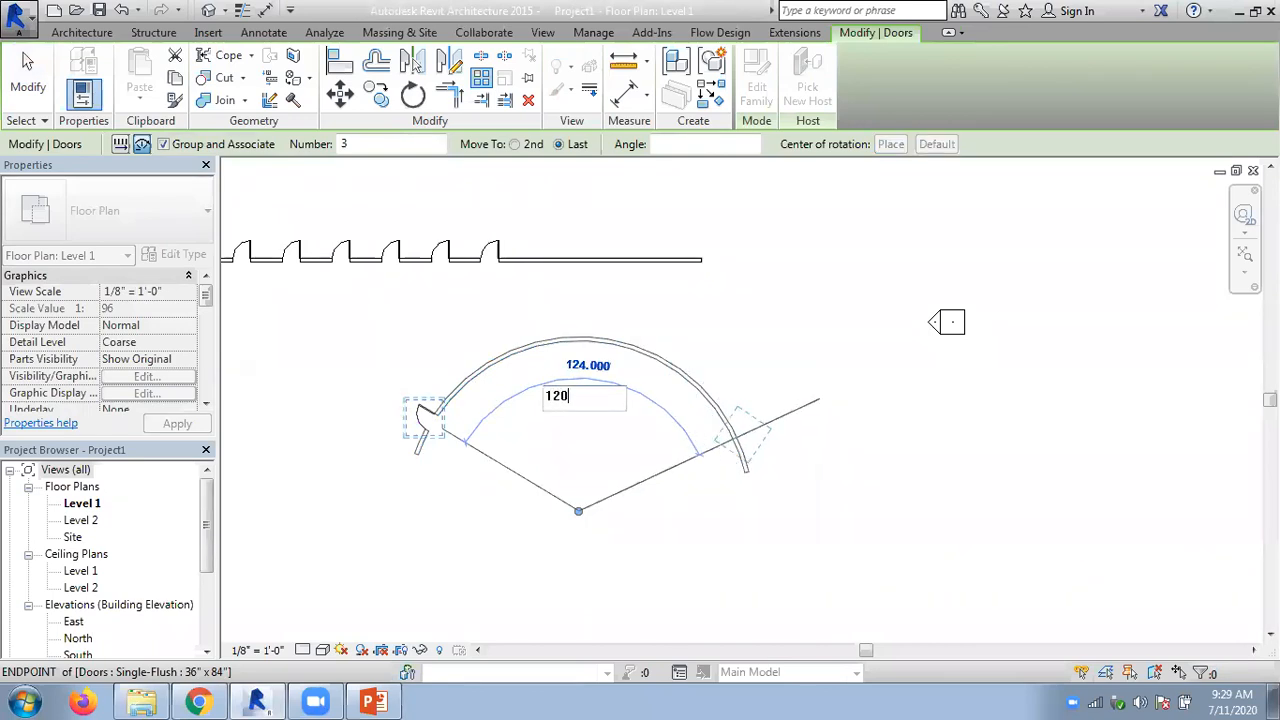
pyautogui.write('20')
pyautogui.press('Return')
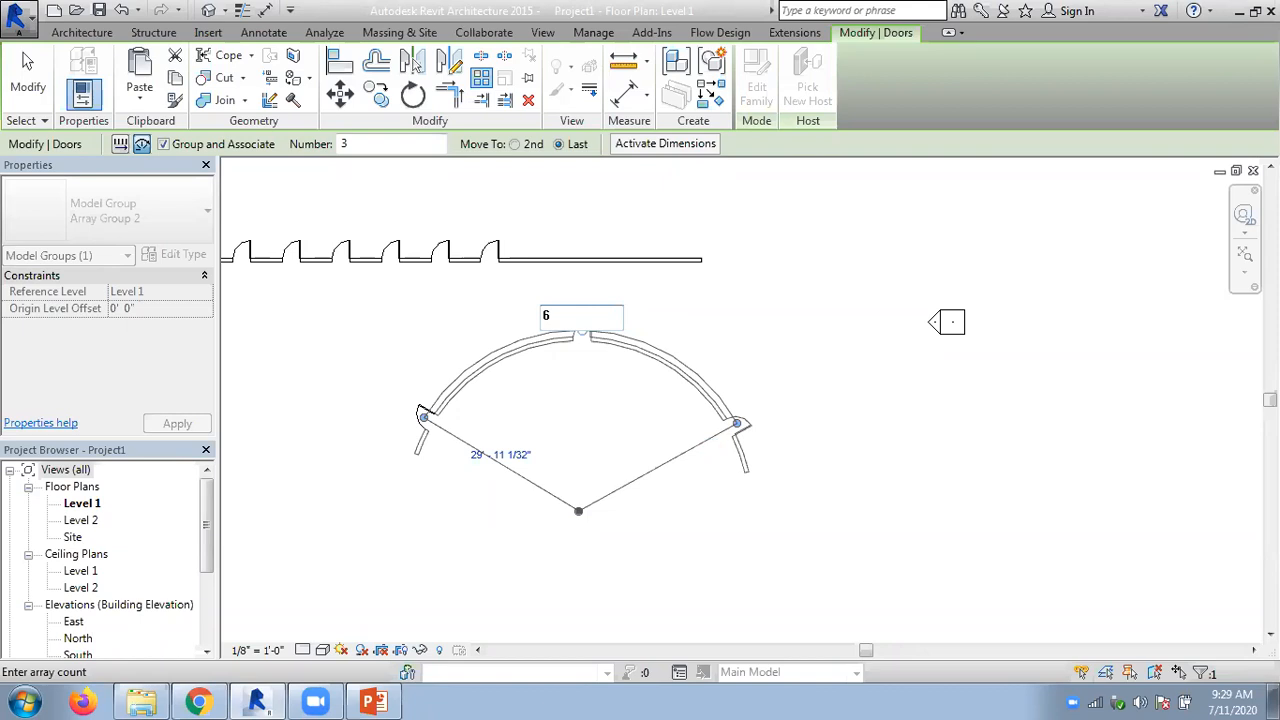
pyautogui.write('6')
pyautogui.press('Return')
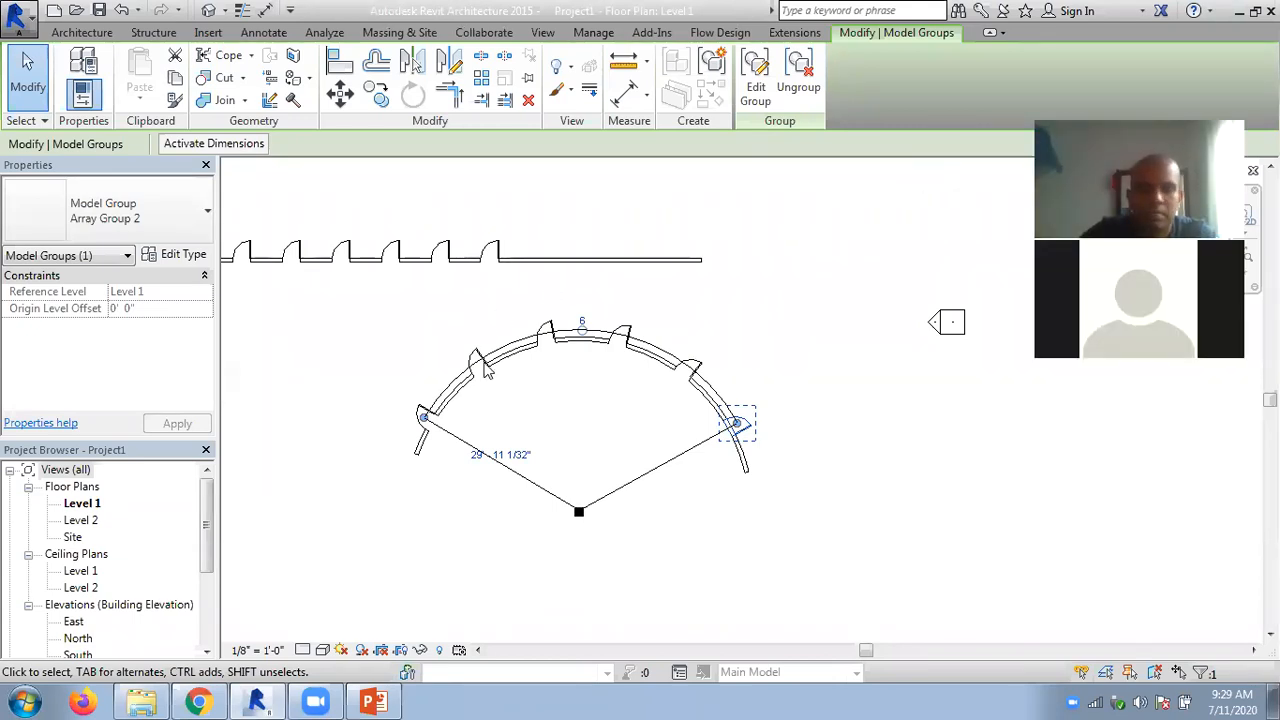
pyautogui.scroll(-1, 576, 420)
pyautogui.moveTo(537, 429); pyautogui.dragTo(436, 418, button='middle')
pyautogui.click(627, 423)
# - Draw a horizontal architectural wall about 40'-6" long in the empty area above the straight door wall
pyautogui.scroll(-1, 774, 436)
pyautogui.moveTo(694, 251); pyautogui.dragTo(737, 394, button='middle')
pyautogui.click(72, 95)
pyautogui.click(100, 126)
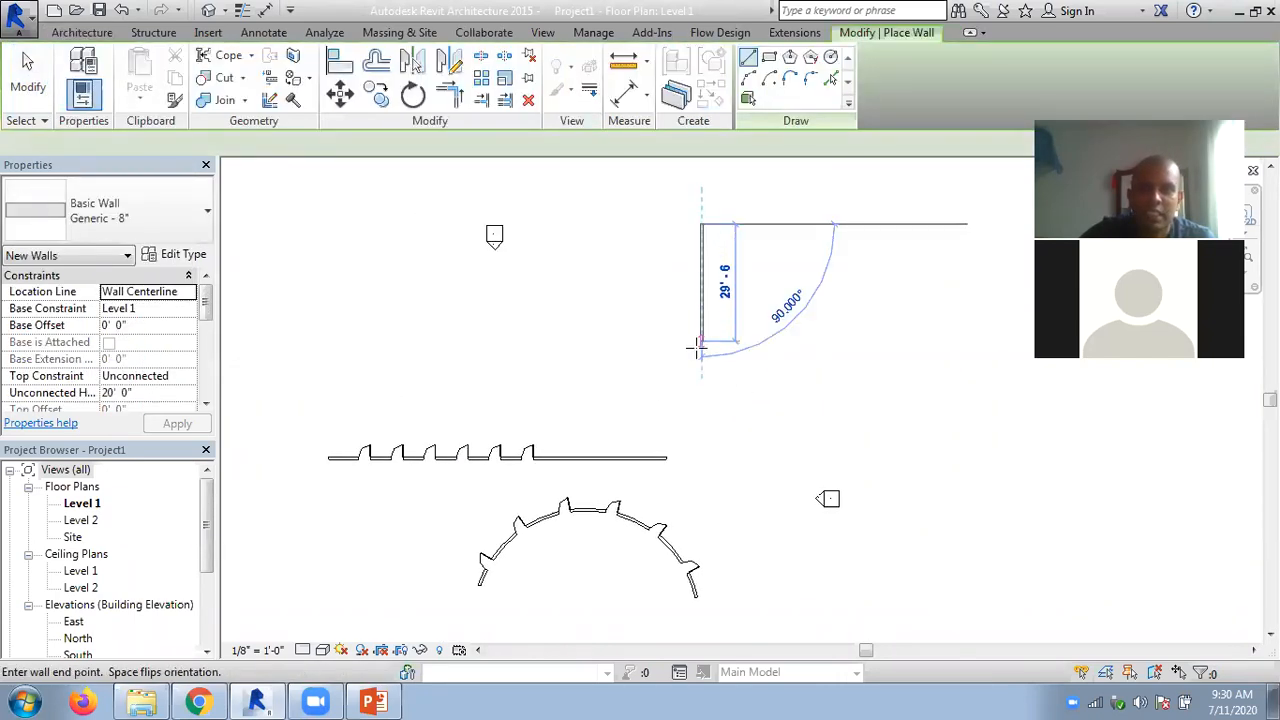
pyautogui.press('Escape')
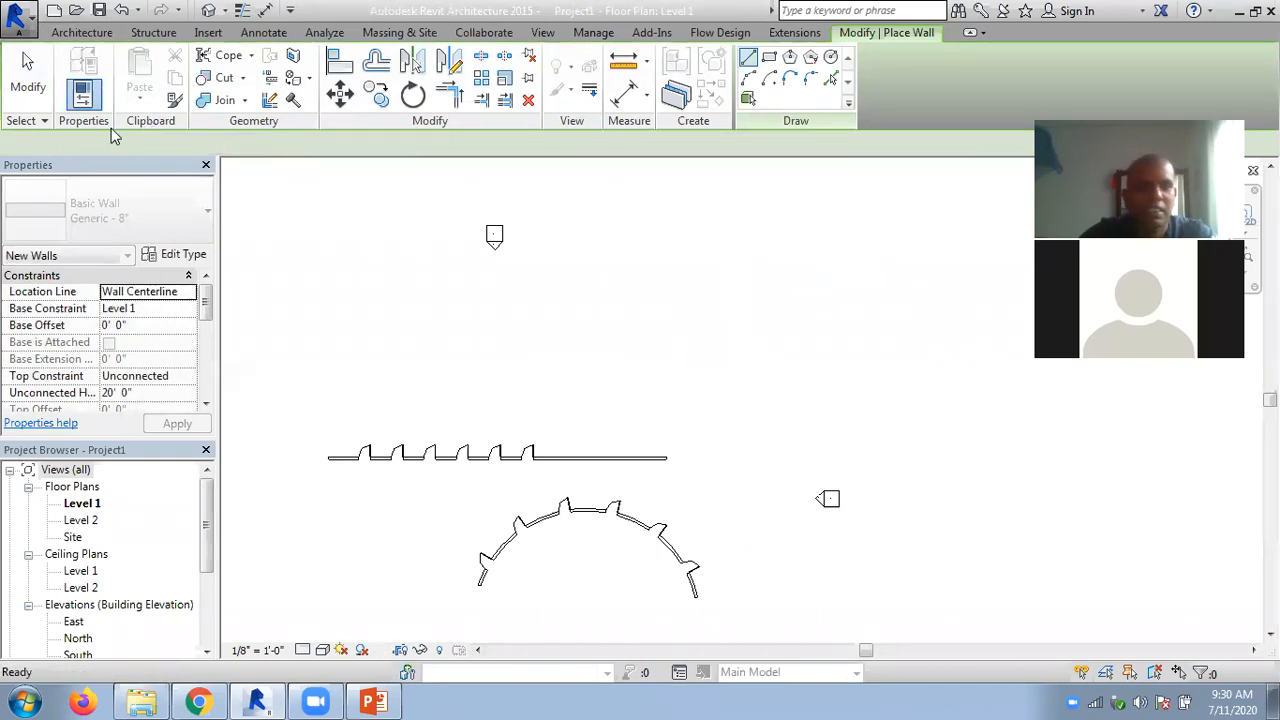
pyautogui.click(641, 298)
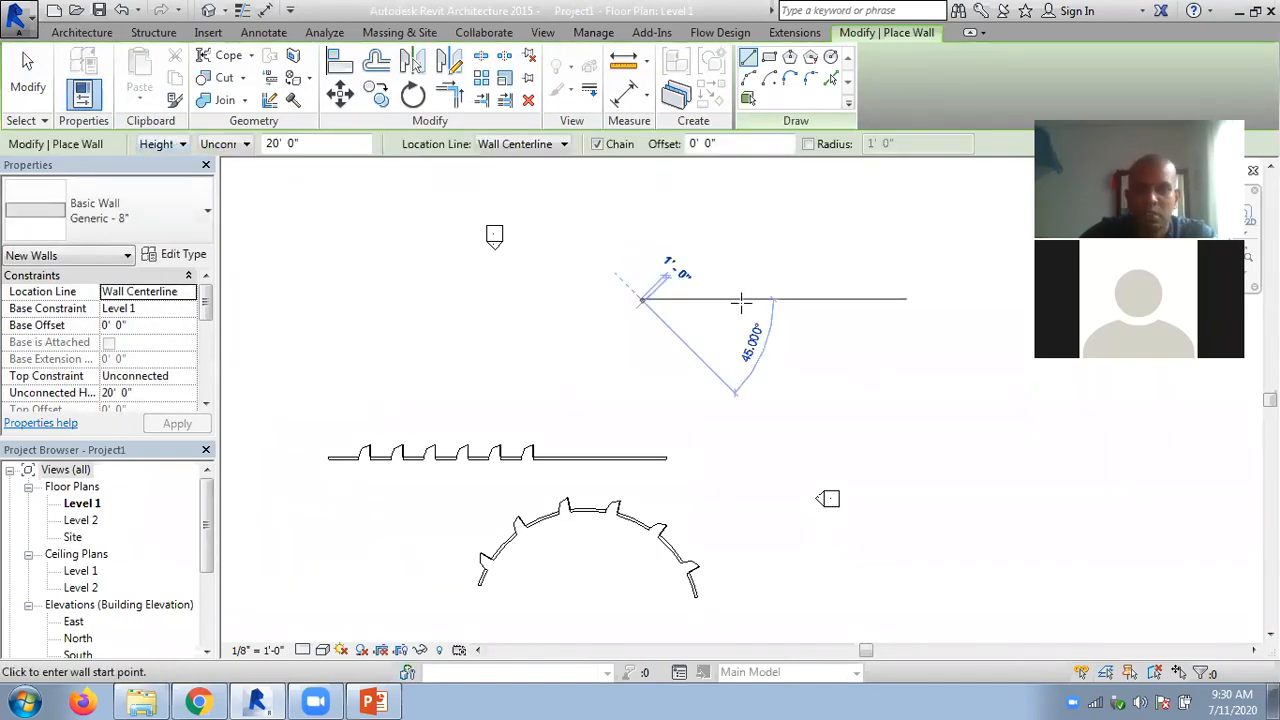
pyautogui.click(802, 298)
pyautogui.press('Escape')
pyautogui.press('Escape')
pyautogui.scroll(1, 731, 285)
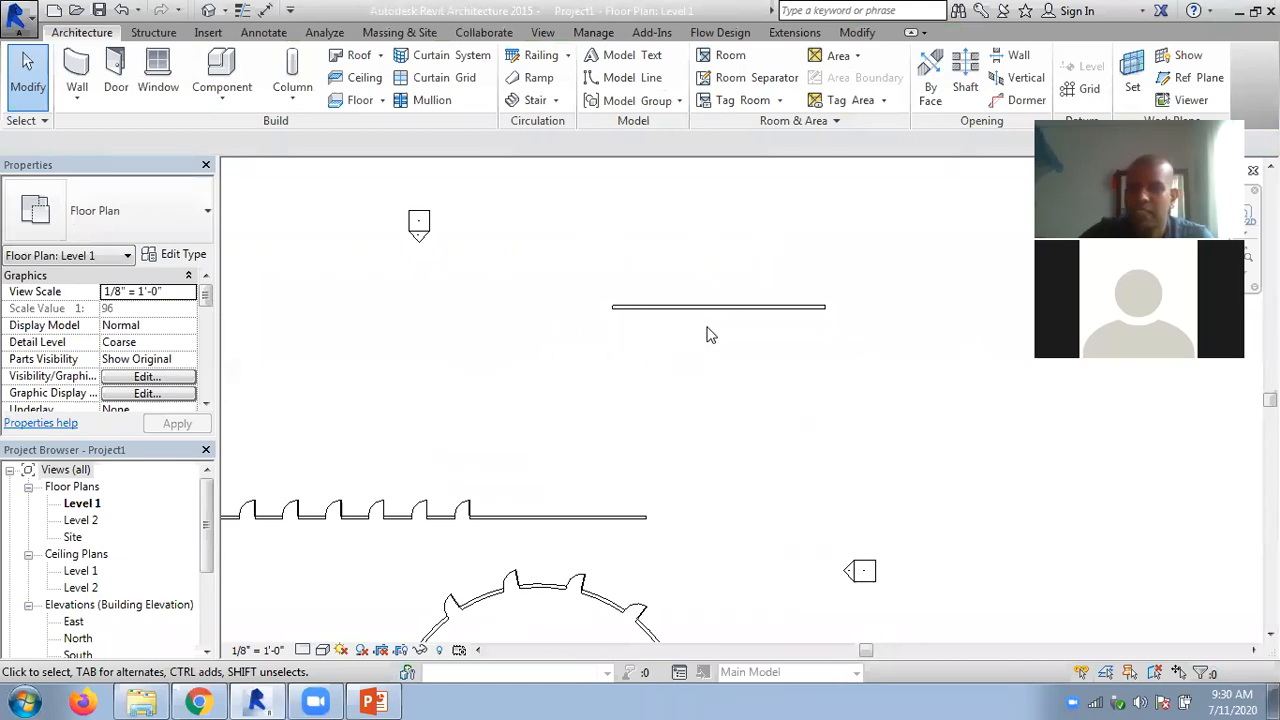
# - Radially array the horizontal wall about its midpoint with Move To 2nd, a 45° angle and a count of 4
pyautogui.click(750, 310)
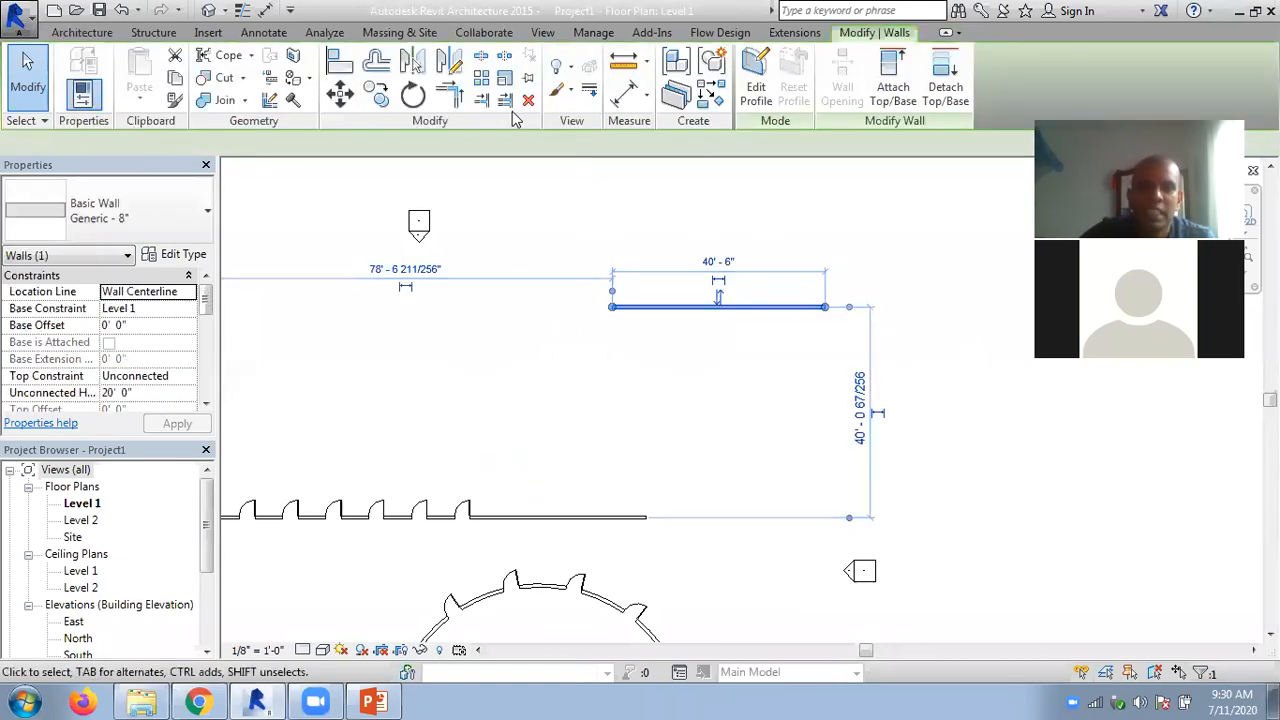
pyautogui.click(480, 80)
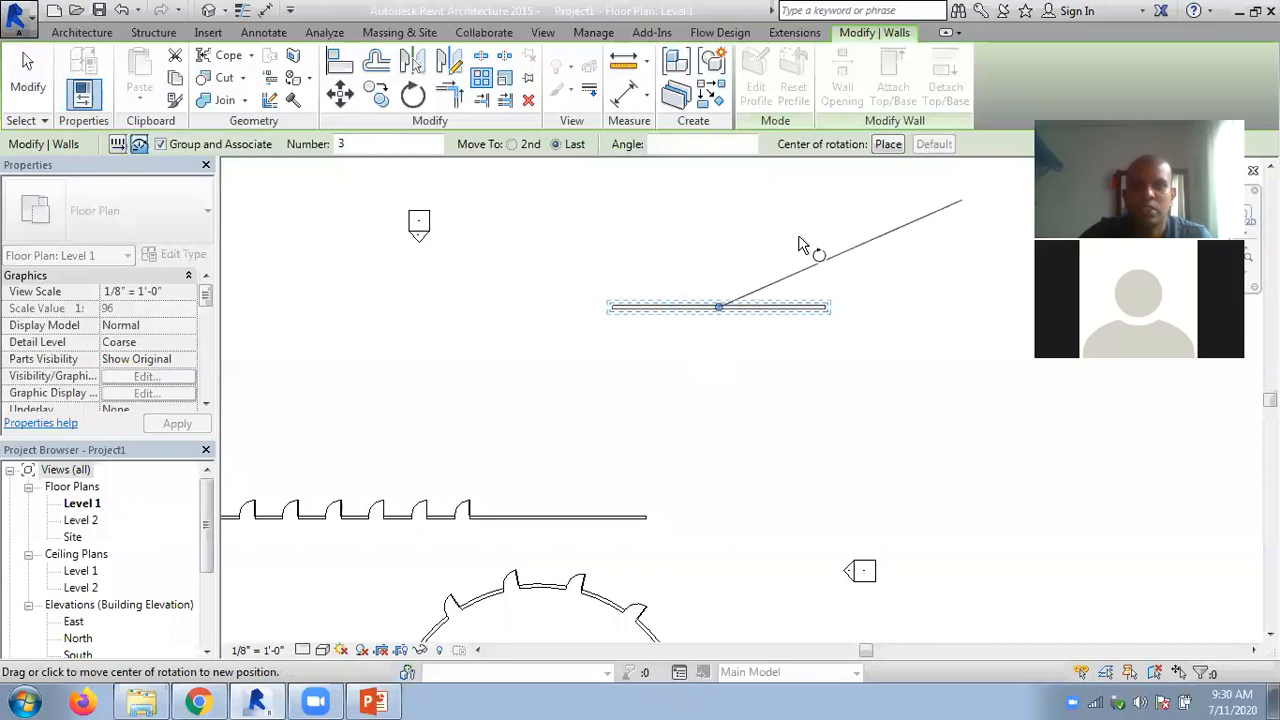
pyautogui.click(512, 144)
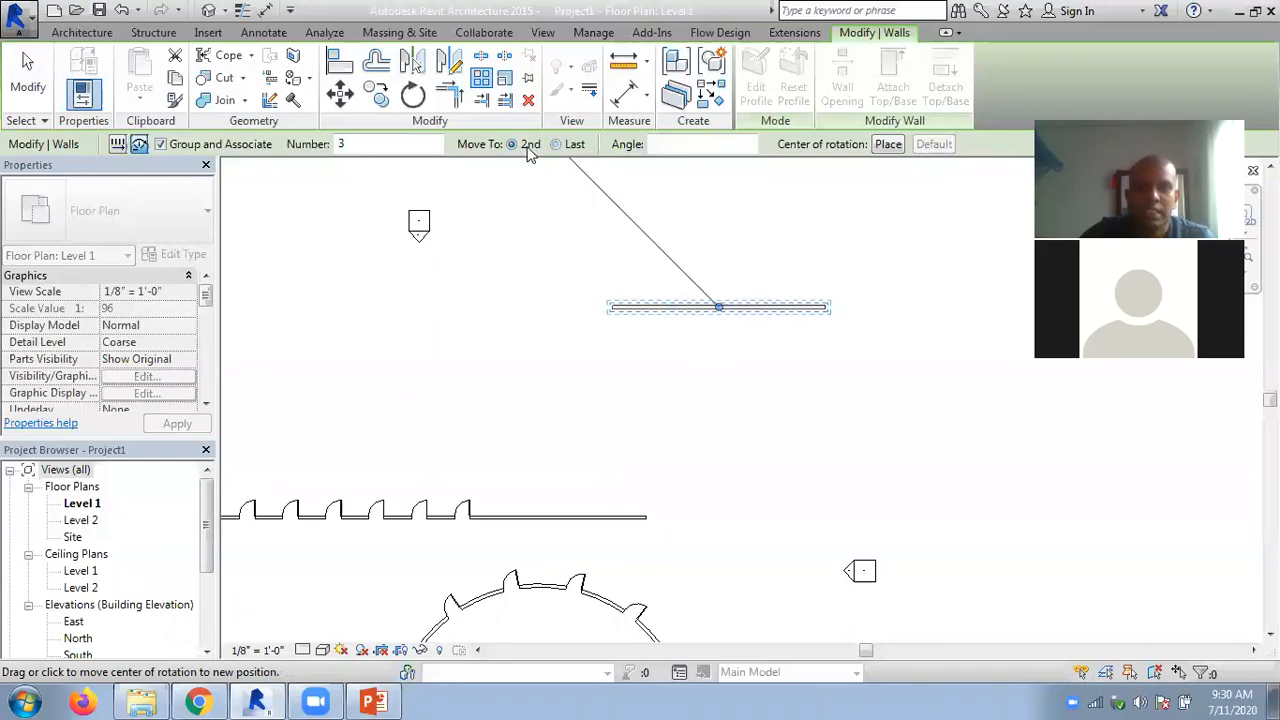
pyautogui.click(926, 310)
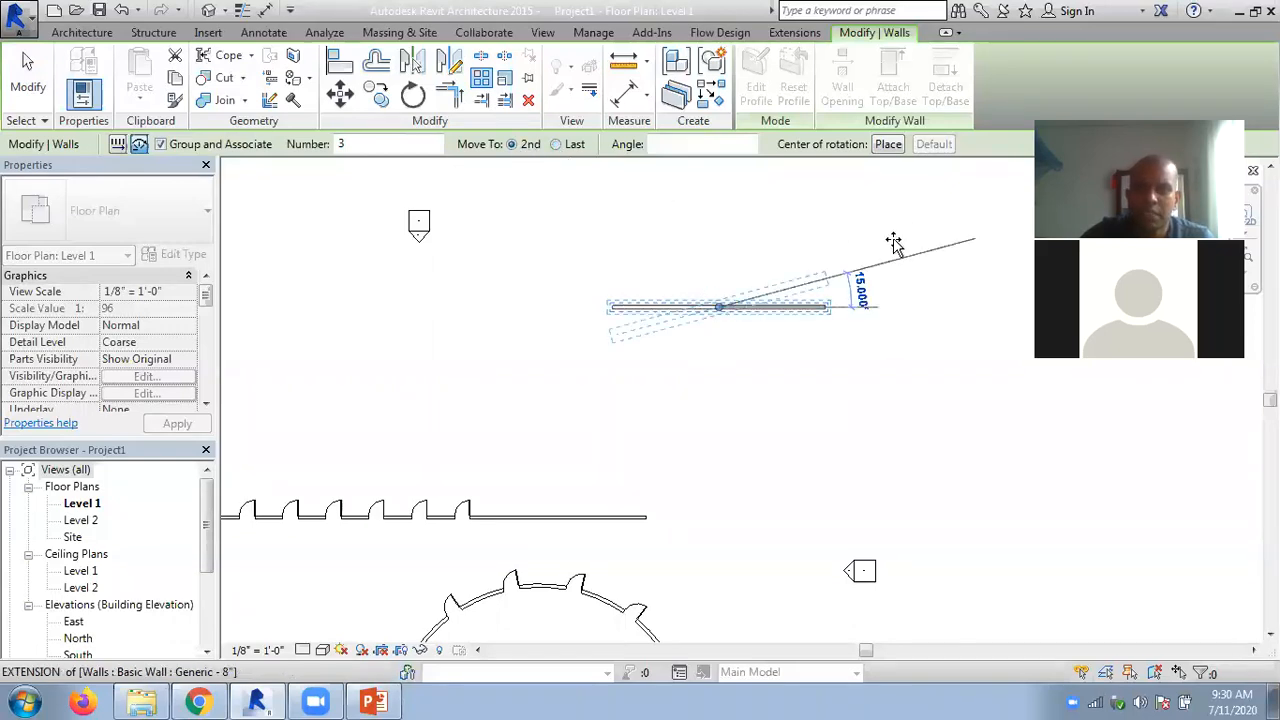
pyautogui.write('45')
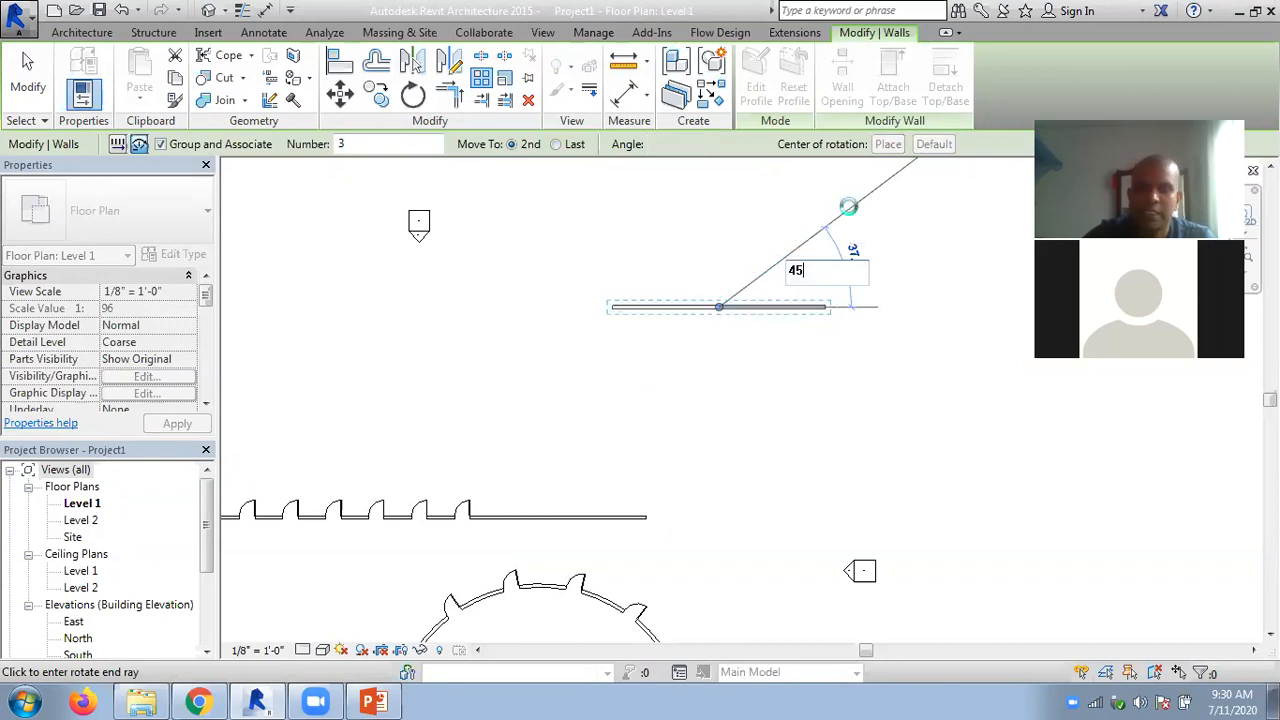
pyautogui.press('Return')
pyautogui.write('4')
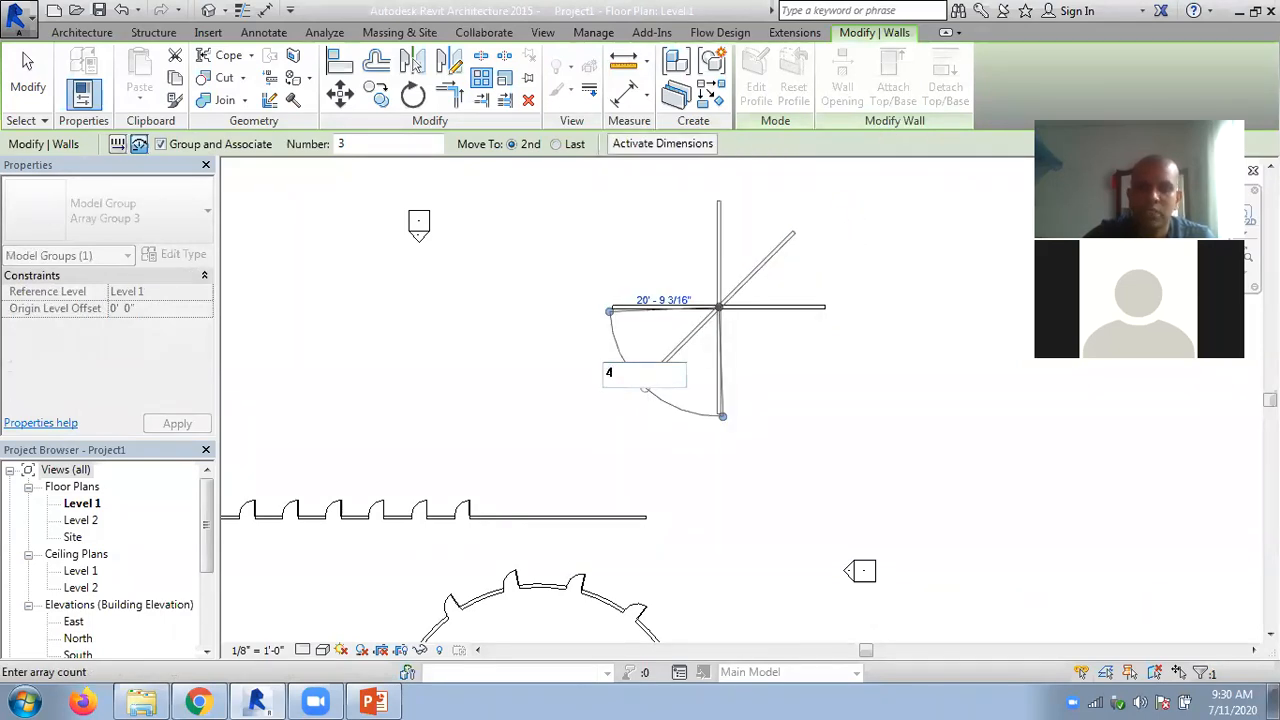
pyautogui.press('Return')
pyautogui.click(952, 258)
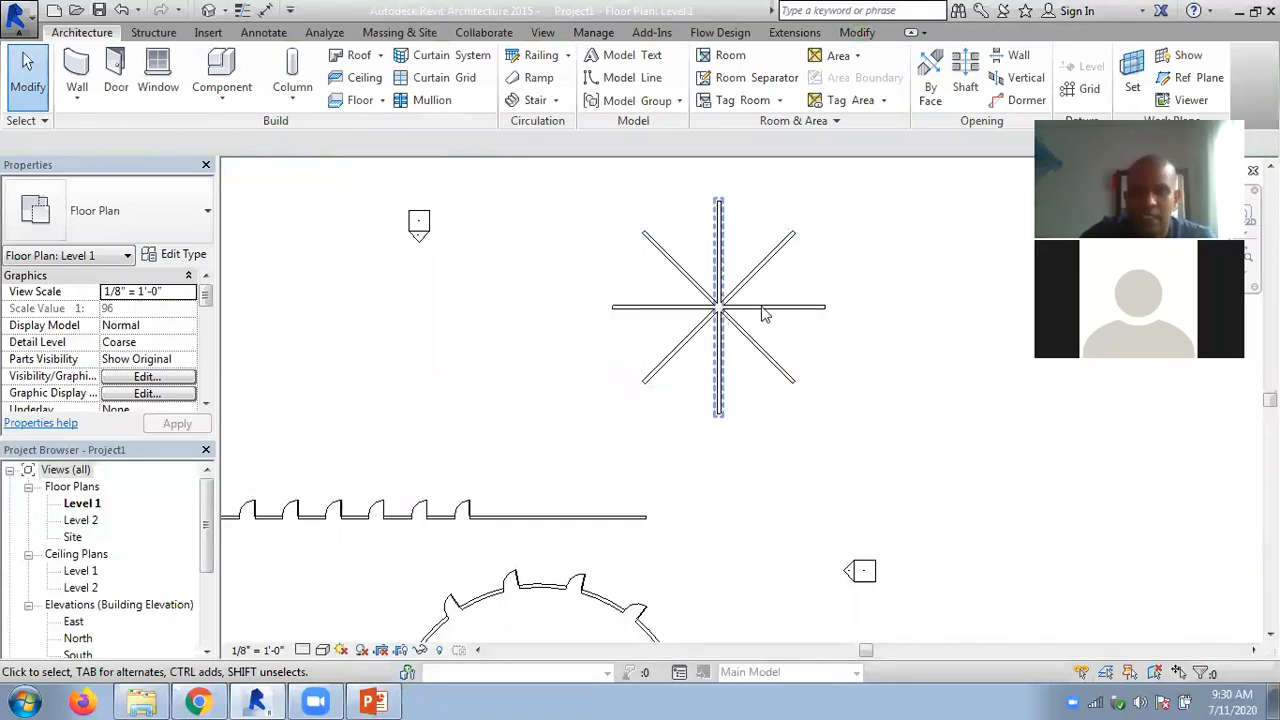
# - Undo the radial array of the horizontal wall
pyautogui.scroll(-2, 762, 314)
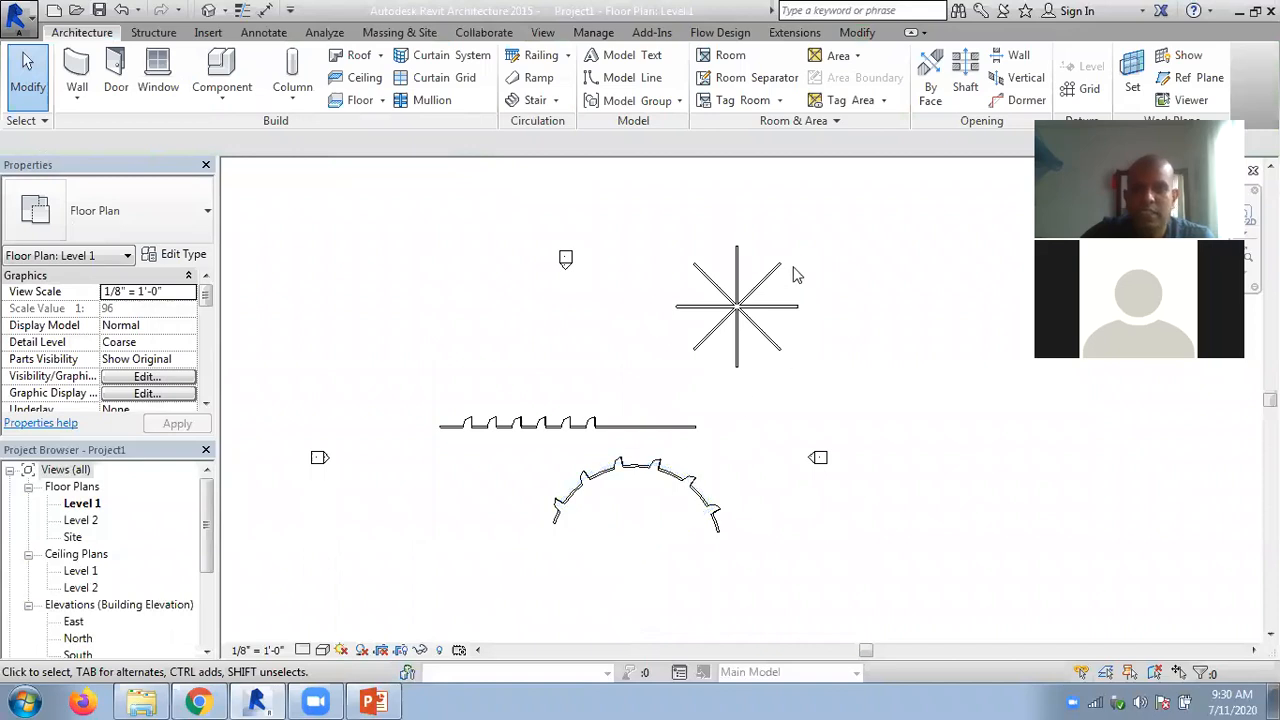
pyautogui.scroll(2, 791, 271)
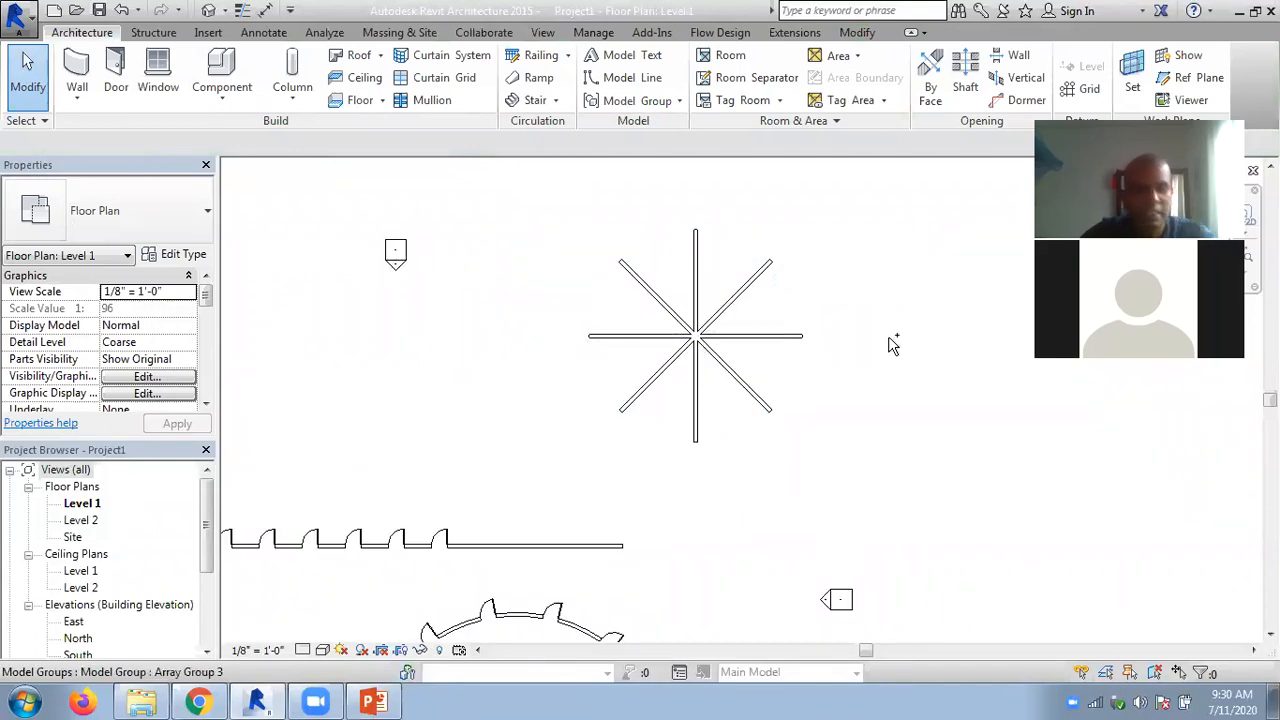
pyautogui.hotkey('ctrl', 'z')
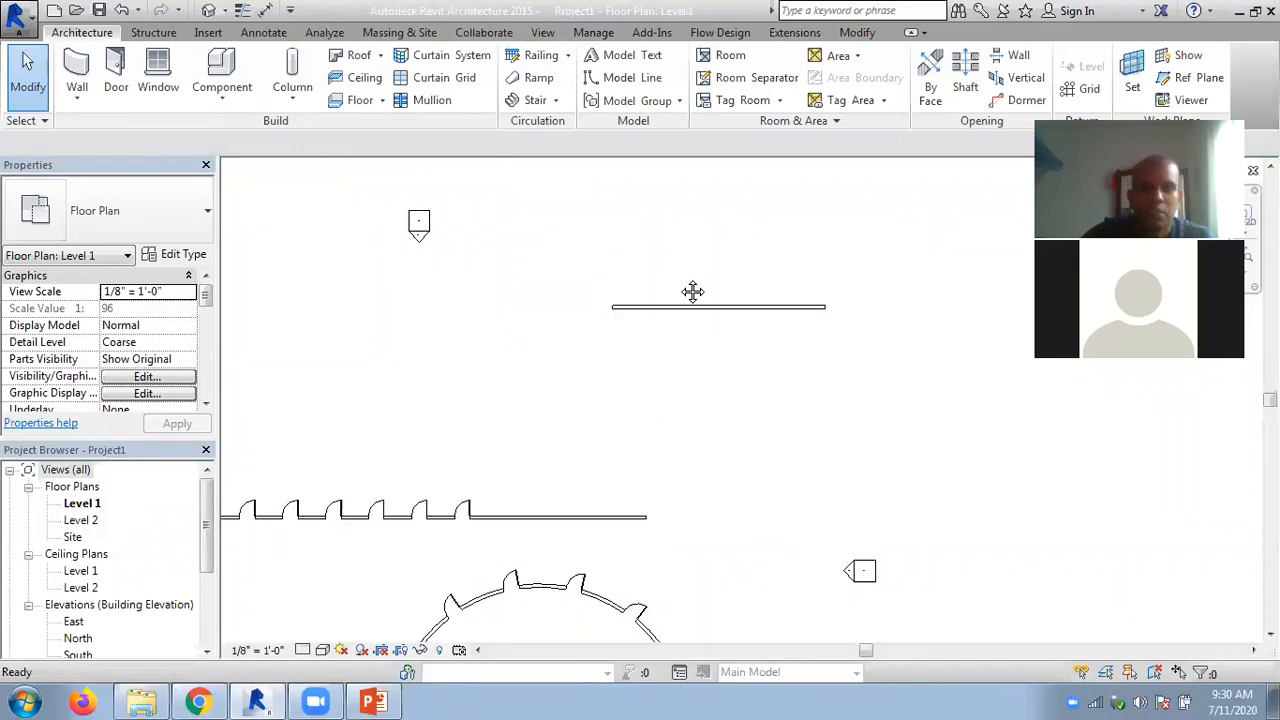
# - Recreate the radial array of the horizontal wall about its midpoint, with 45° between members and a count of 4, and clear the selection
pyautogui.scroll(1, 691, 291)
pyautogui.click(627, 319)
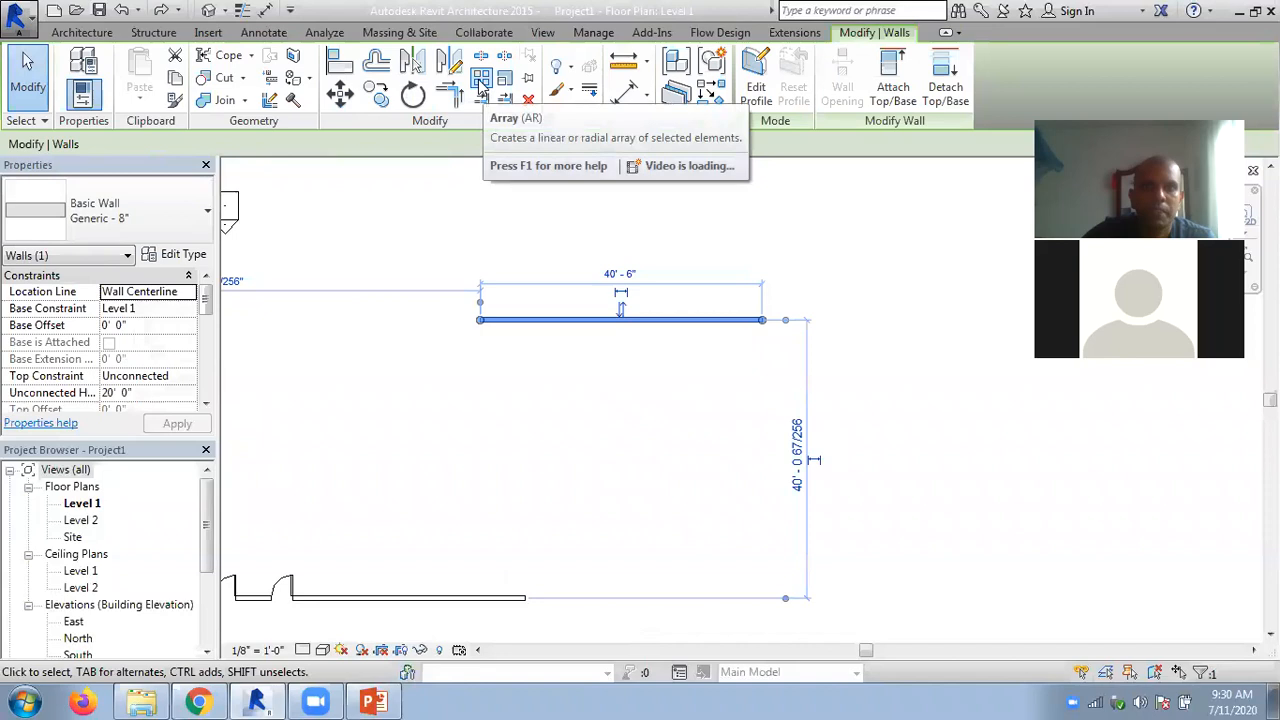
pyautogui.press('r')
pyautogui.press('o')
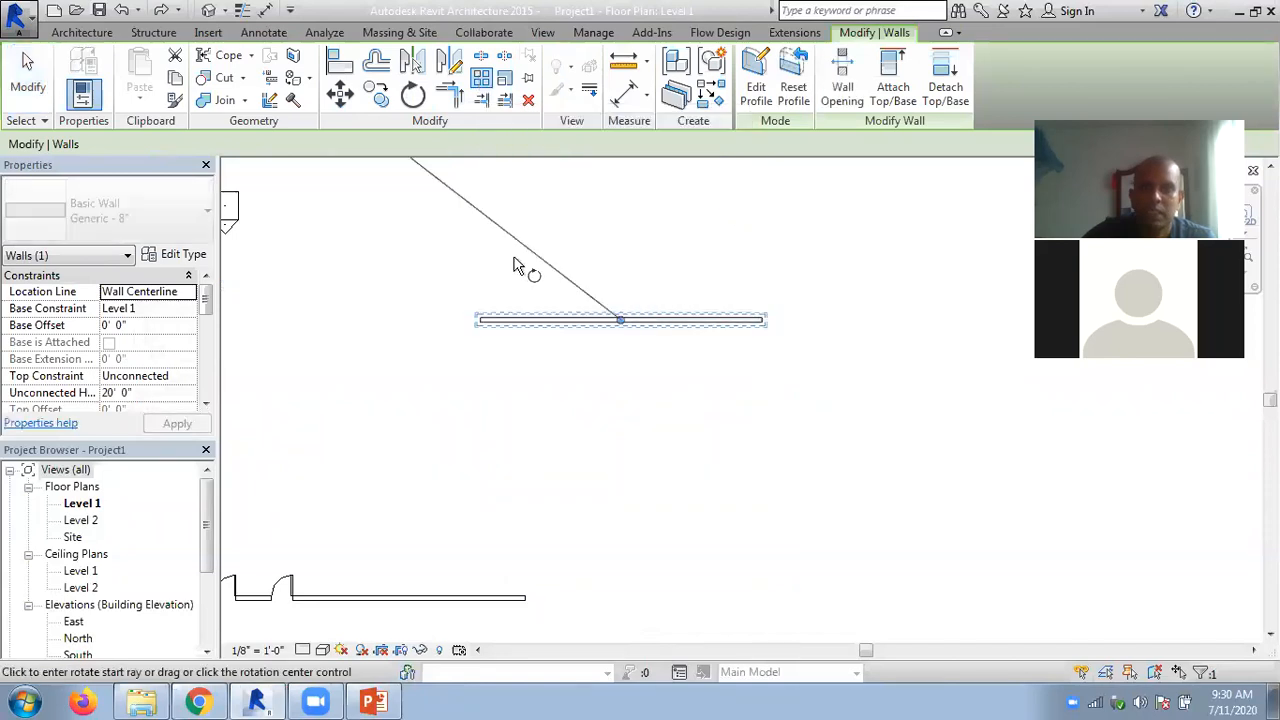
pyautogui.click(898, 334)
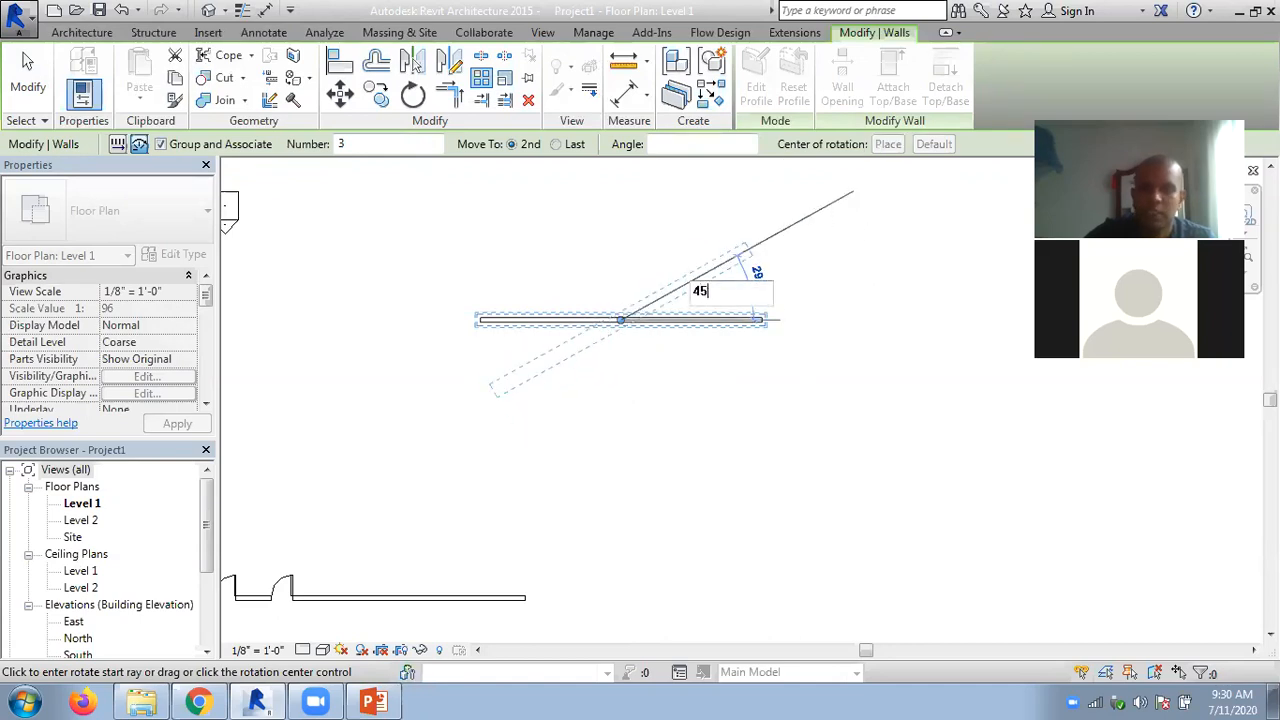
pyautogui.click(818, 210)
pyautogui.write('4')
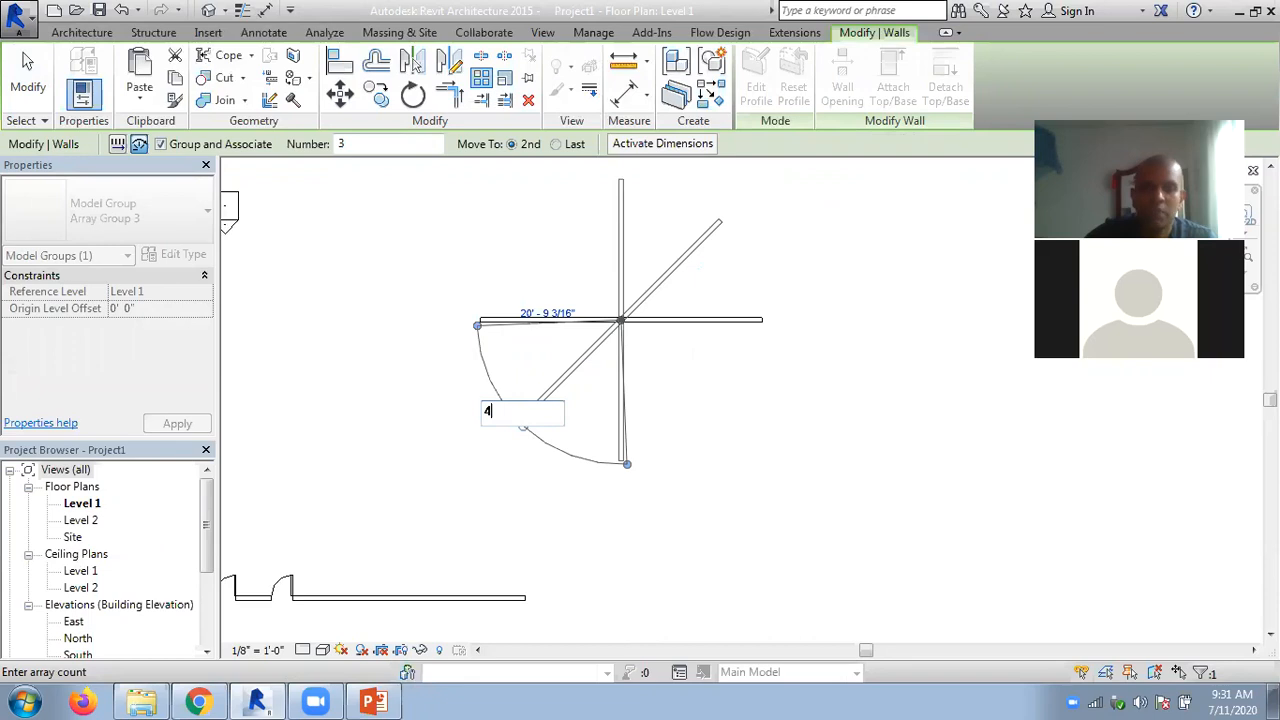
pyautogui.press('Return')
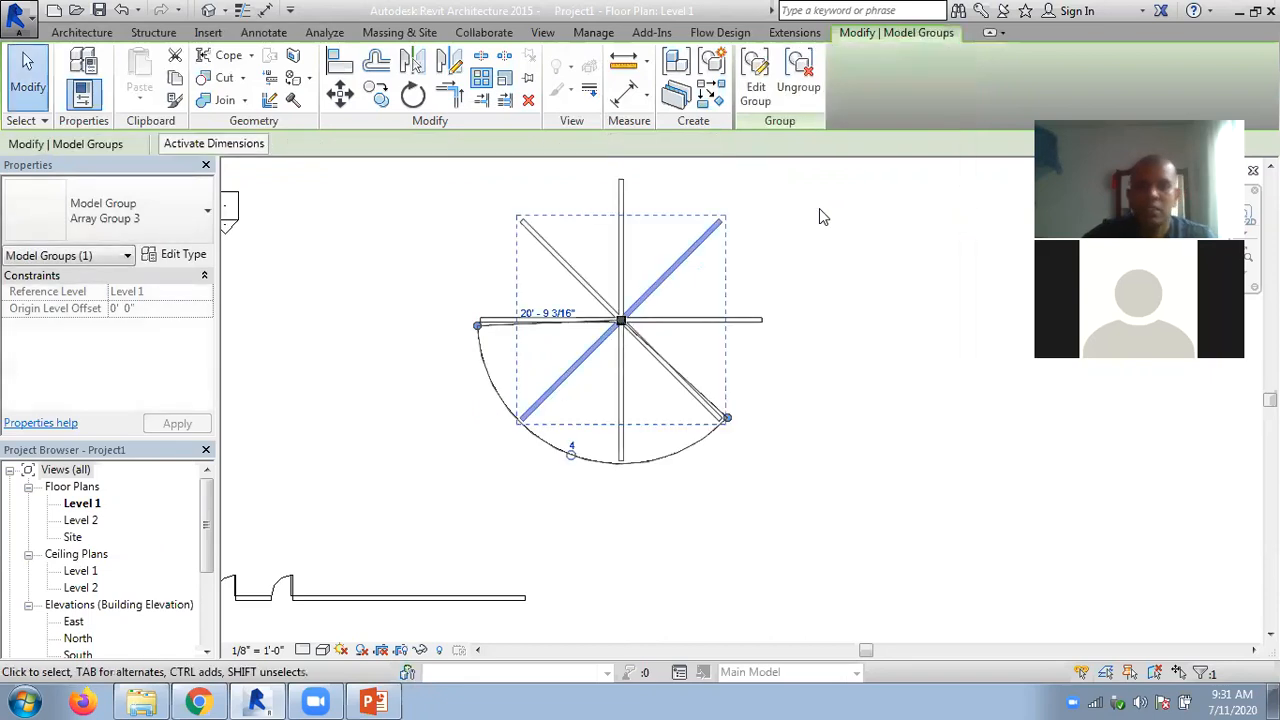
pyautogui.click(866, 273)
pyautogui.scroll(-1, 843, 283)
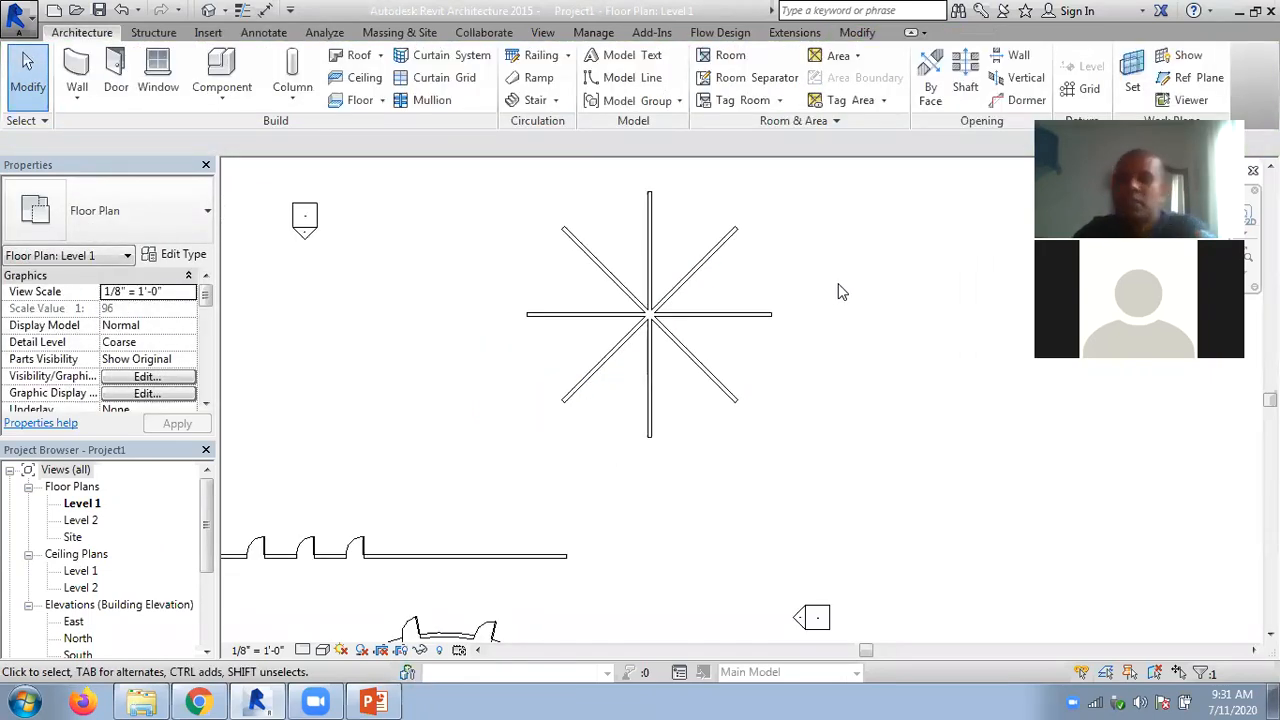
pyautogui.scroll(-1, 817, 285)
pyautogui.moveTo(845, 352); pyautogui.dragTo(903, 223, button='middle')
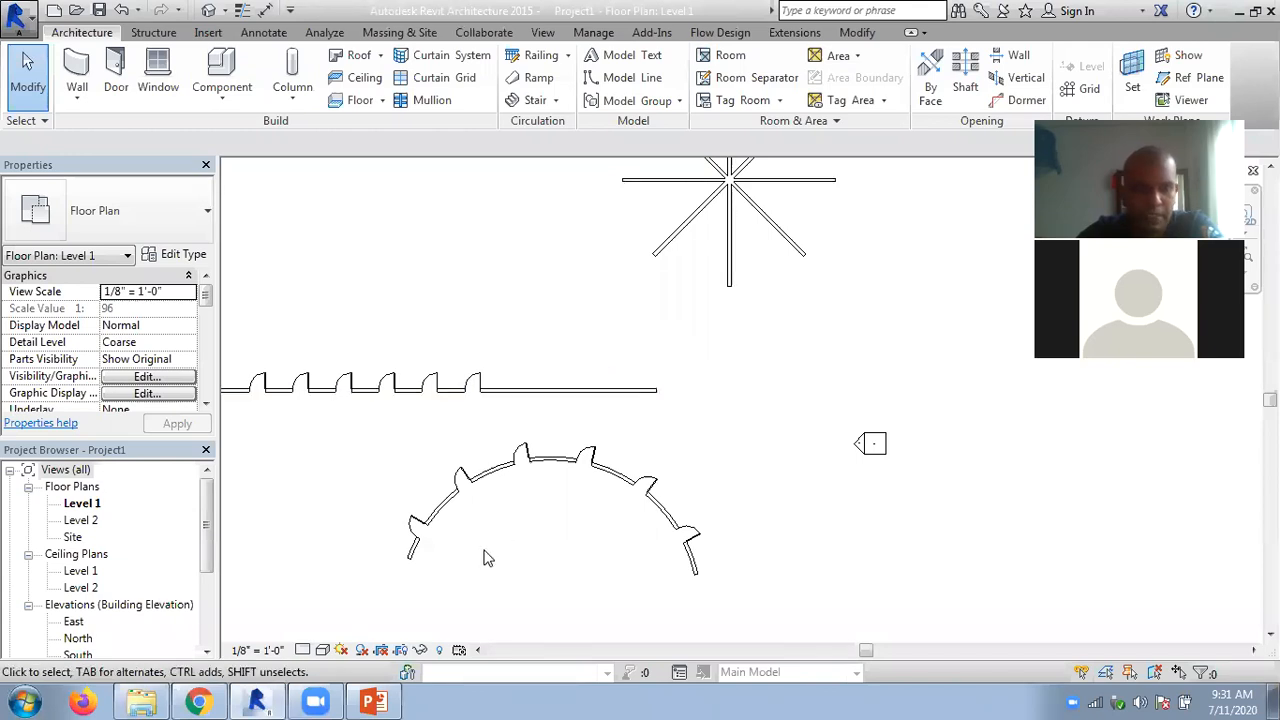
pyautogui.moveTo(561, 554); pyautogui.dragTo(645, 518, button='middle')
pyautogui.scroll(-1, 617, 502)
pyautogui.moveTo(734, 420); pyautogui.dragTo(691, 443, button='middle')
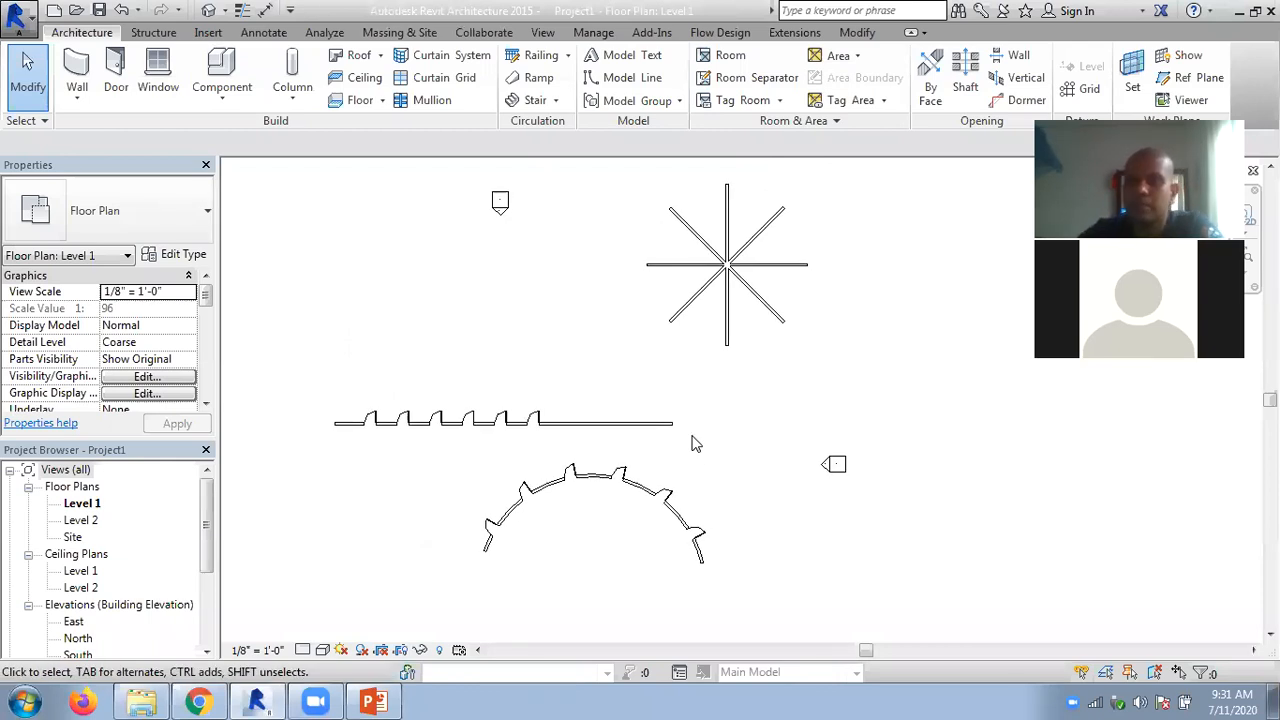
pyautogui.moveTo(378, 700)
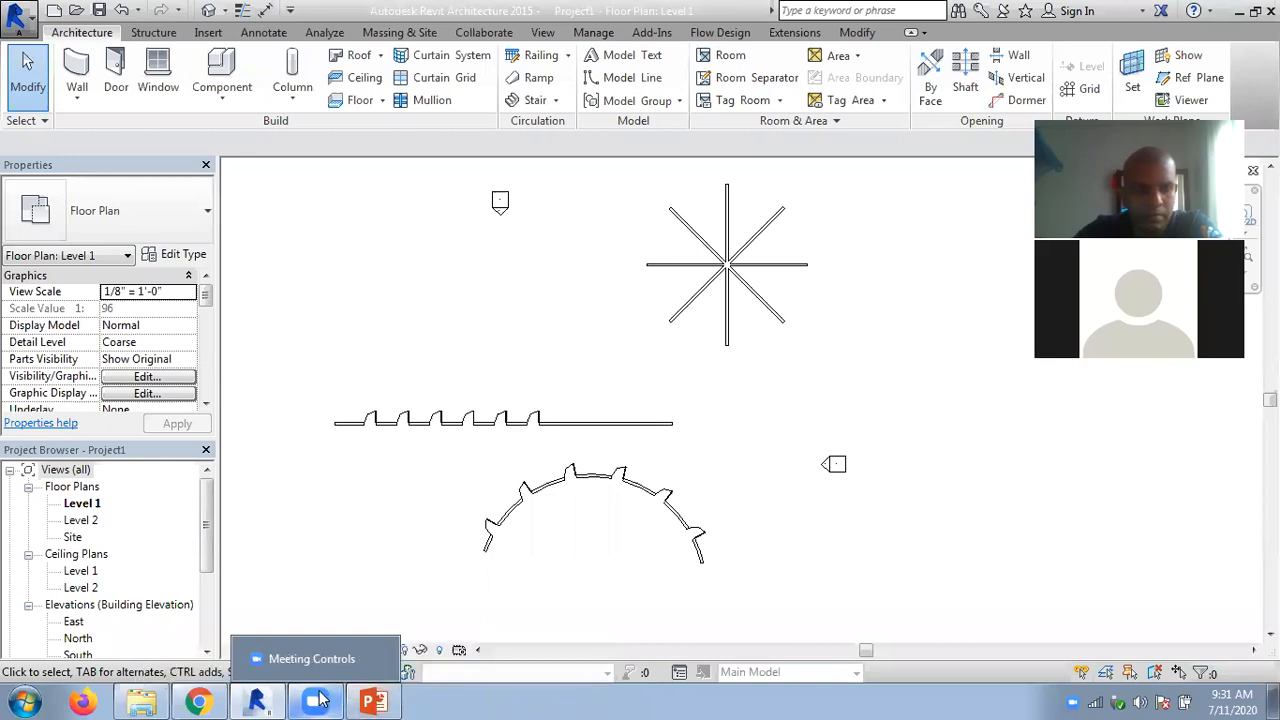
pyautogui.moveTo(268, 700)
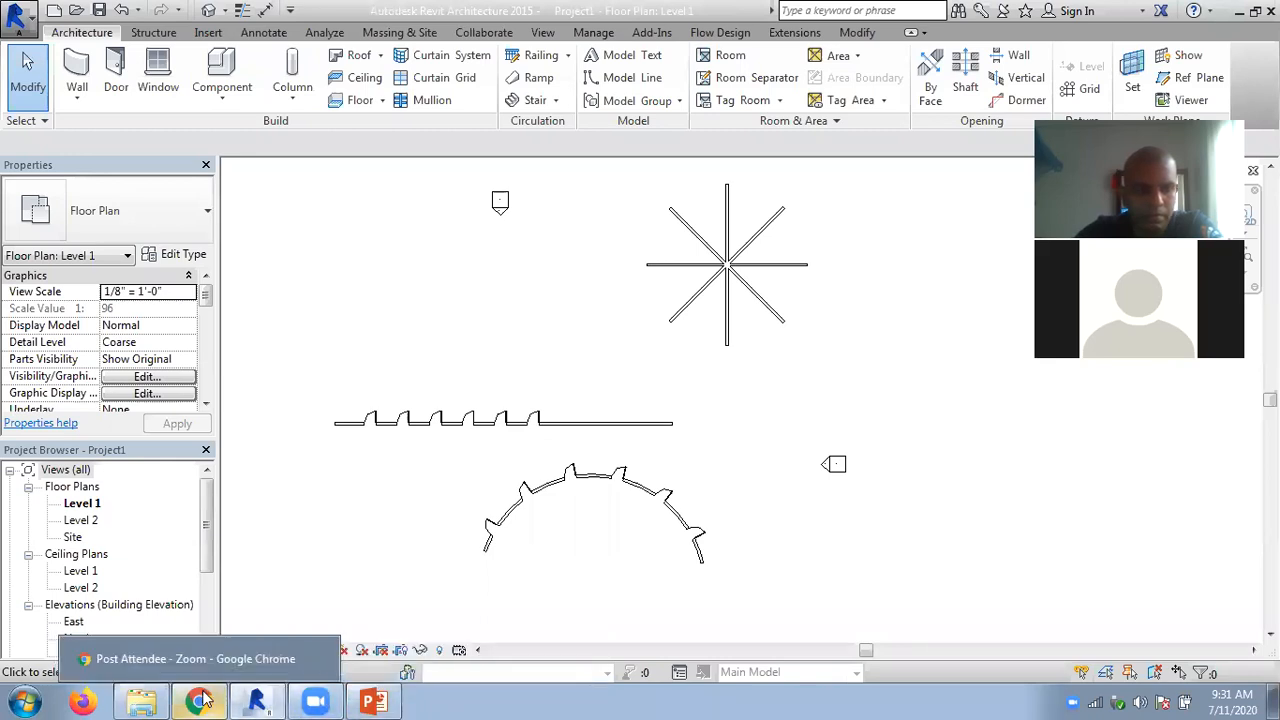
pyautogui.moveTo(146, 699)
pyautogui.moveTo(170, 660)
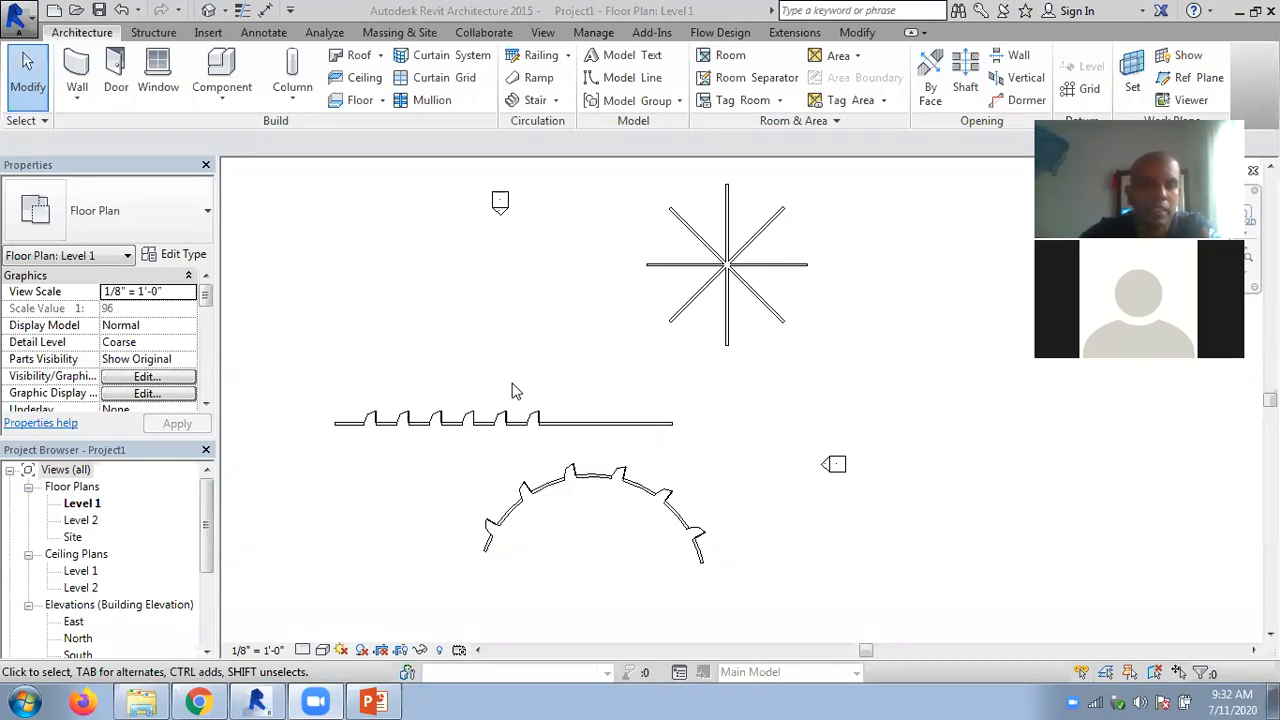
# - Switch to the Chapter 05 PowerPoint presentation and review the slides from radial arrays through matching and aligning elements to splitting walls
pyautogui.click(384, 694)
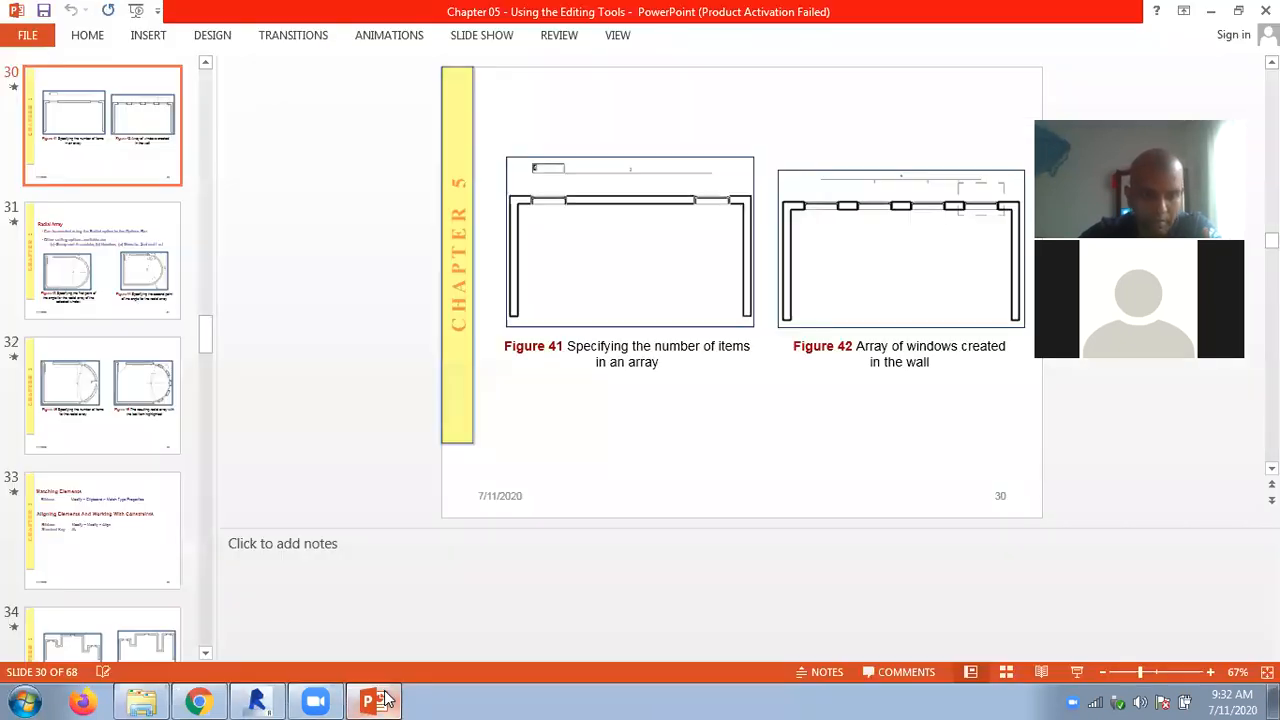
pyautogui.scroll(-1, 322, 437)
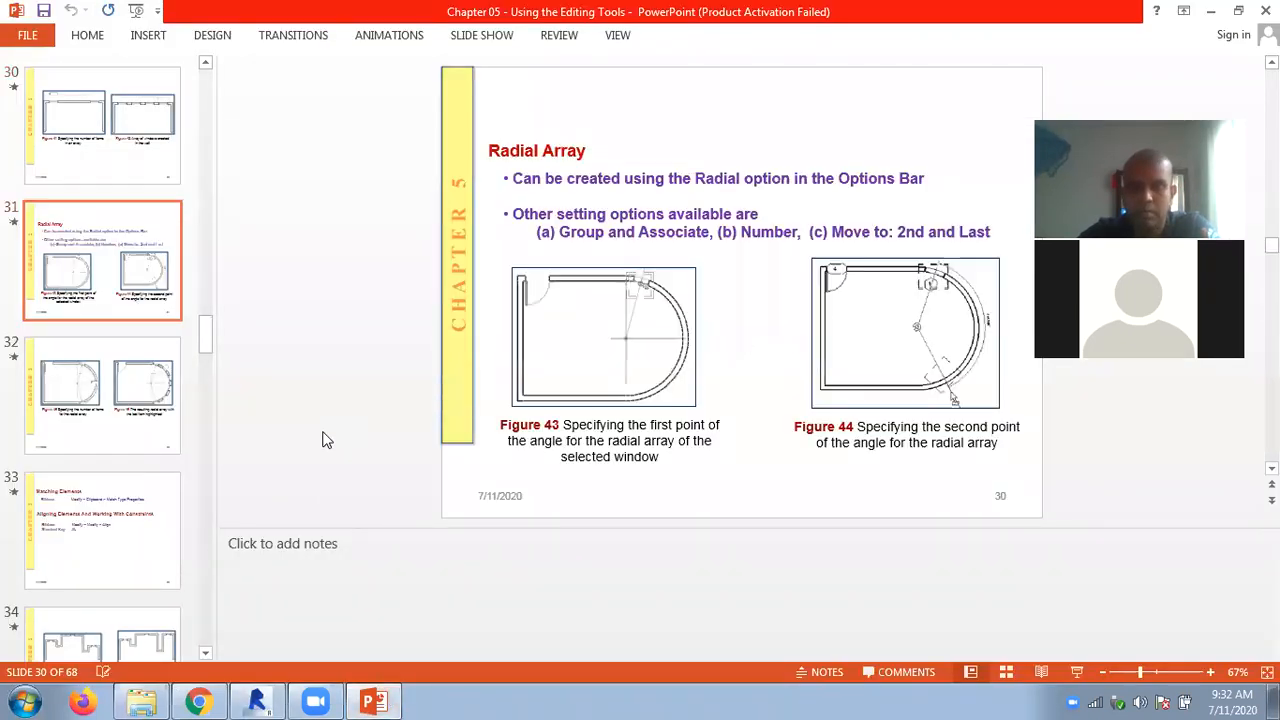
pyautogui.scroll(-2, 322, 437)
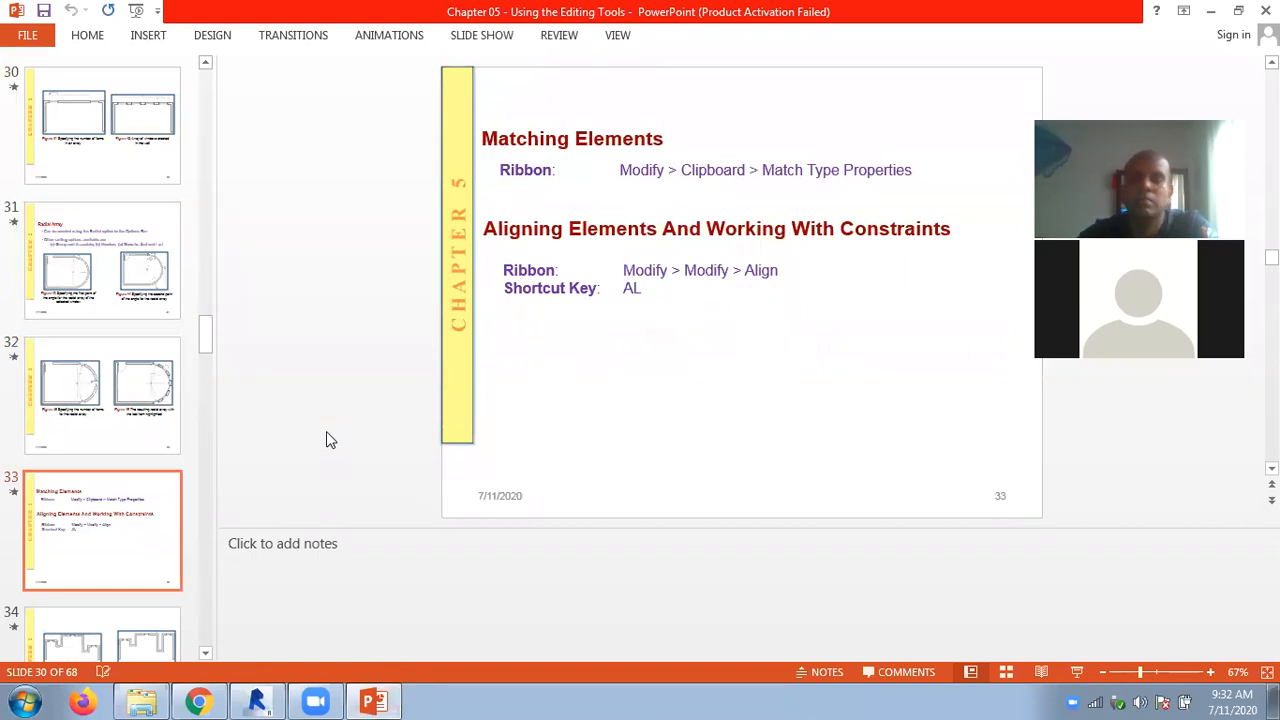
pyautogui.scroll(2, 326, 433)
pyautogui.scroll(-2, 326, 433)
pyautogui.scroll(-2, 326, 433)
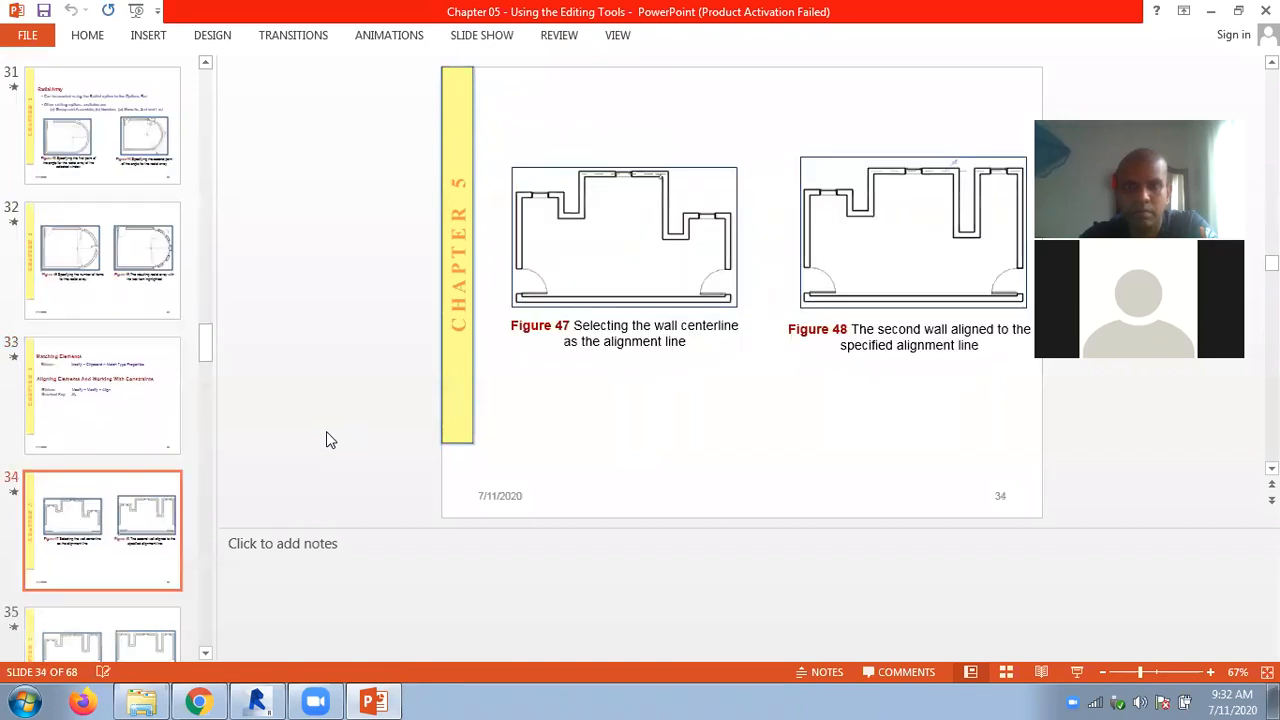
pyautogui.scroll(-1, 326, 440)
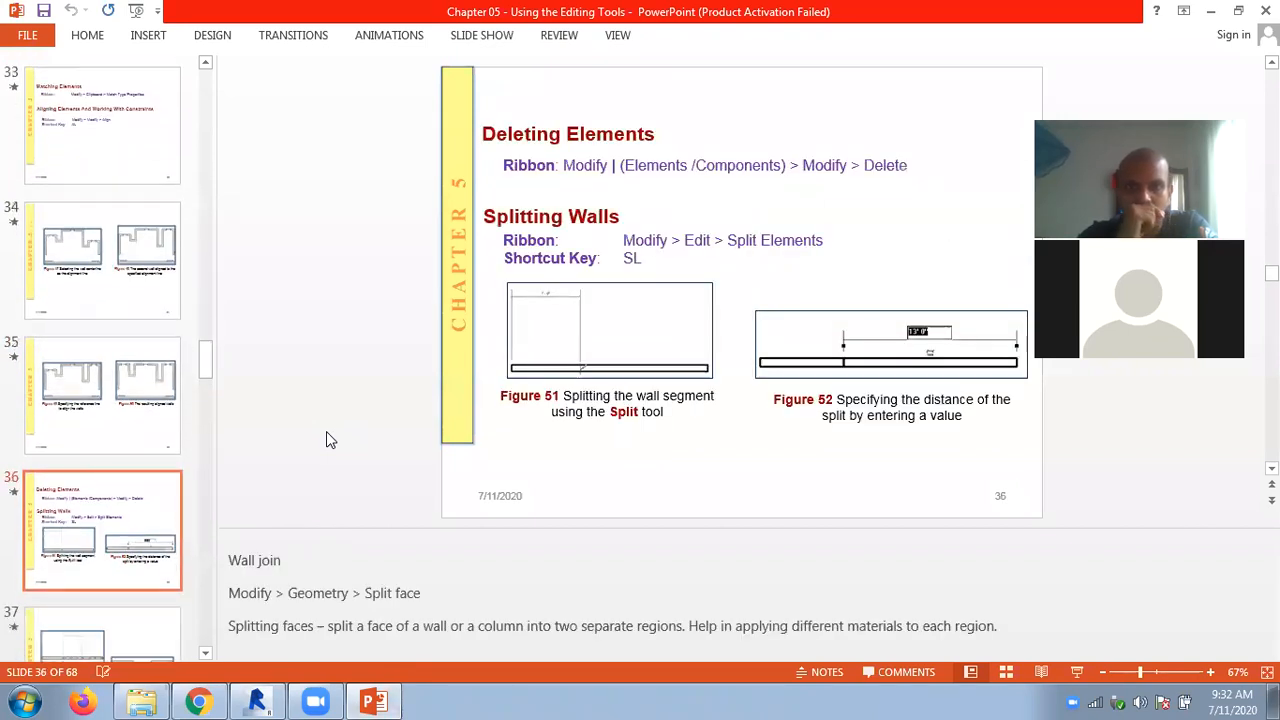
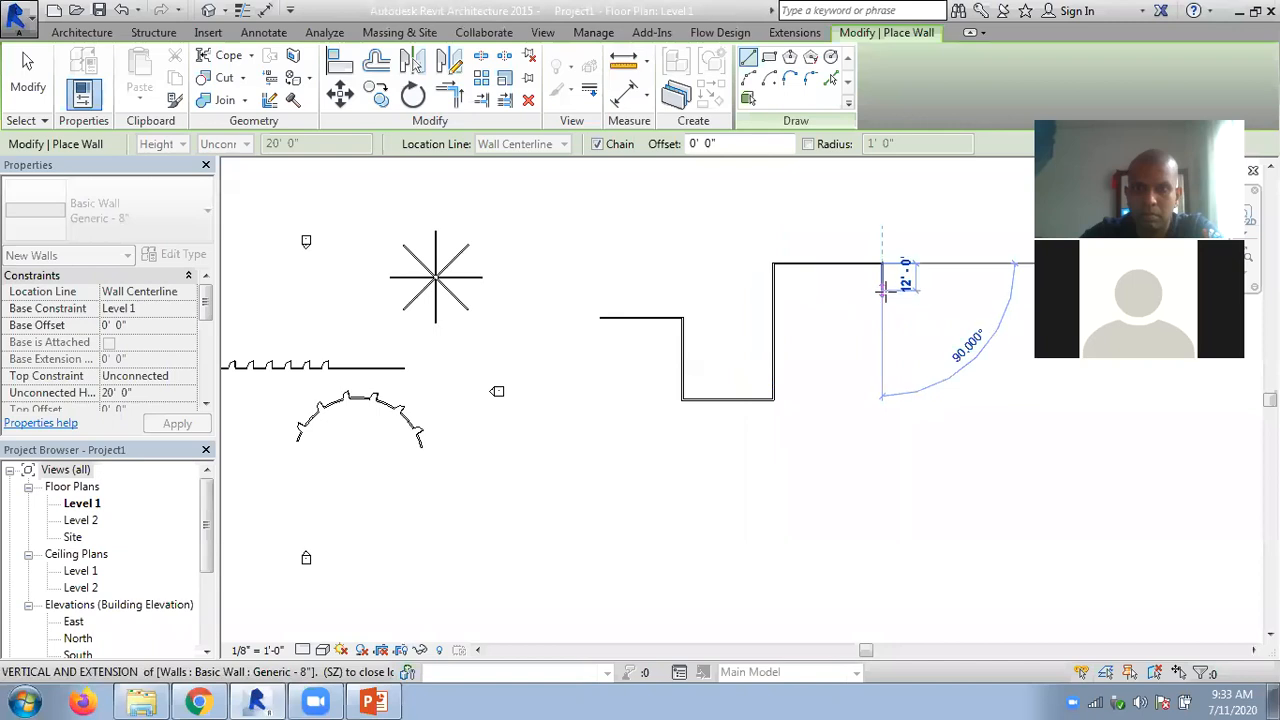
# - Finish the stepped wall chain with a 44' horizontal wall segment at its right end and exit the Wall tool
pyautogui.click(986, 290)
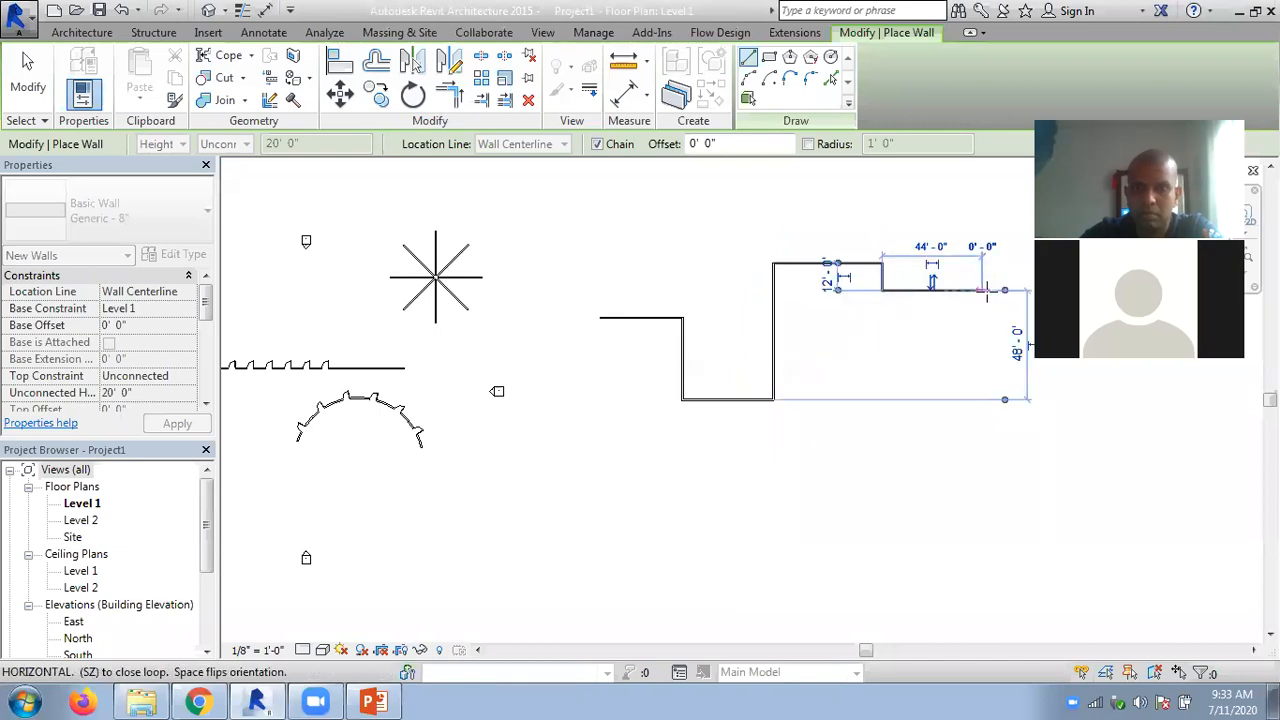
pyautogui.press('Escape')
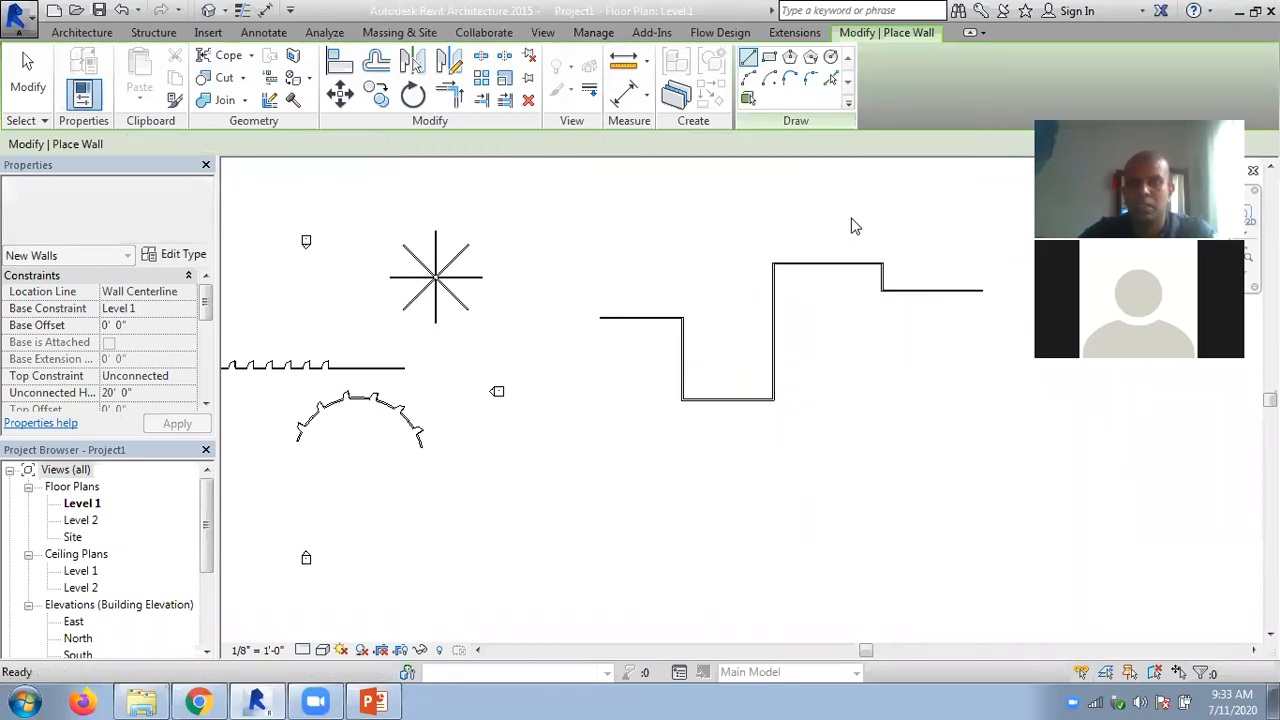
pyautogui.press('Escape')
pyautogui.scroll(2, 848, 226)
pyautogui.moveTo(843, 229); pyautogui.dragTo(606, 197, button='middle')
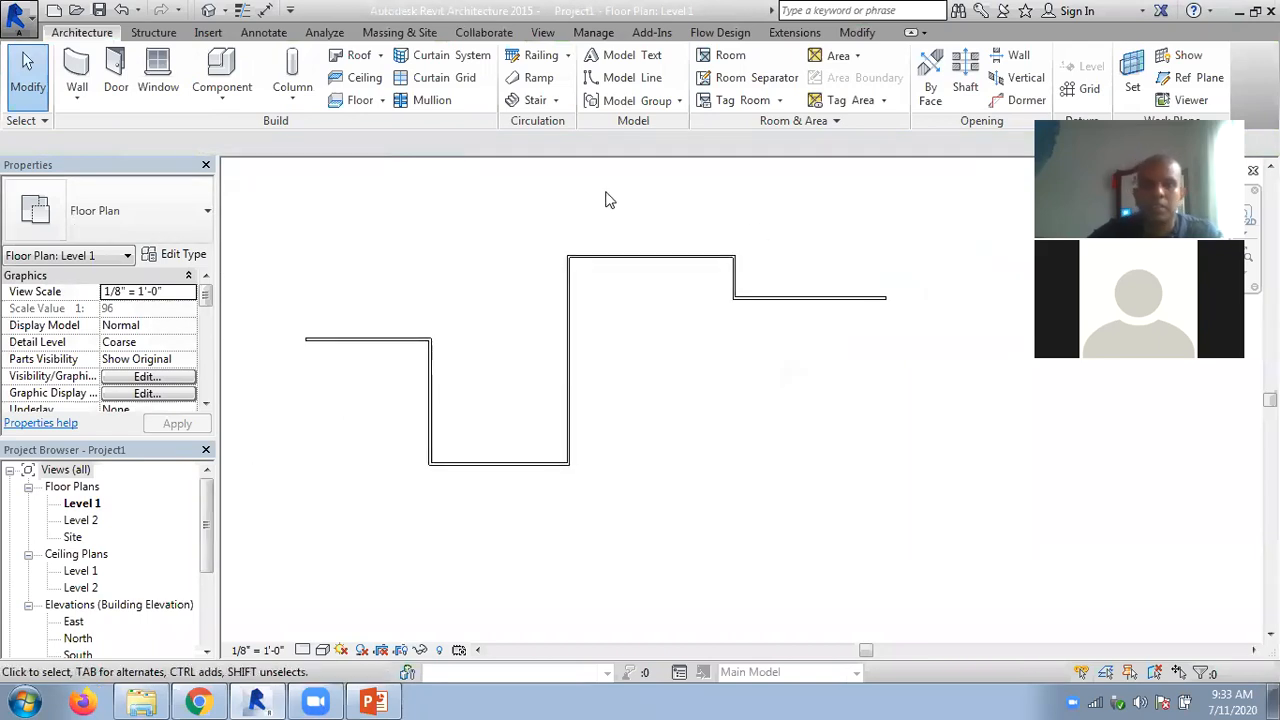
pyautogui.scroll(2, 558, 354)
pyautogui.scroll(1, 558, 354)
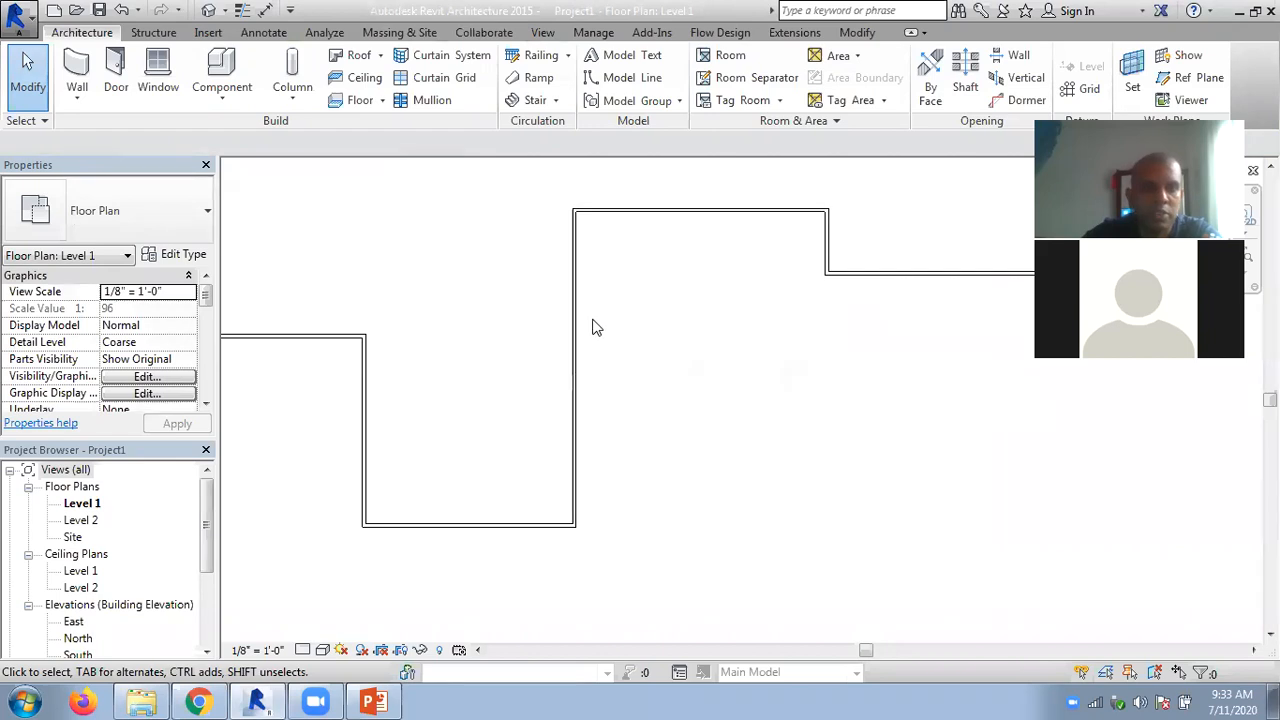
pyautogui.scroll(-1, 595, 328)
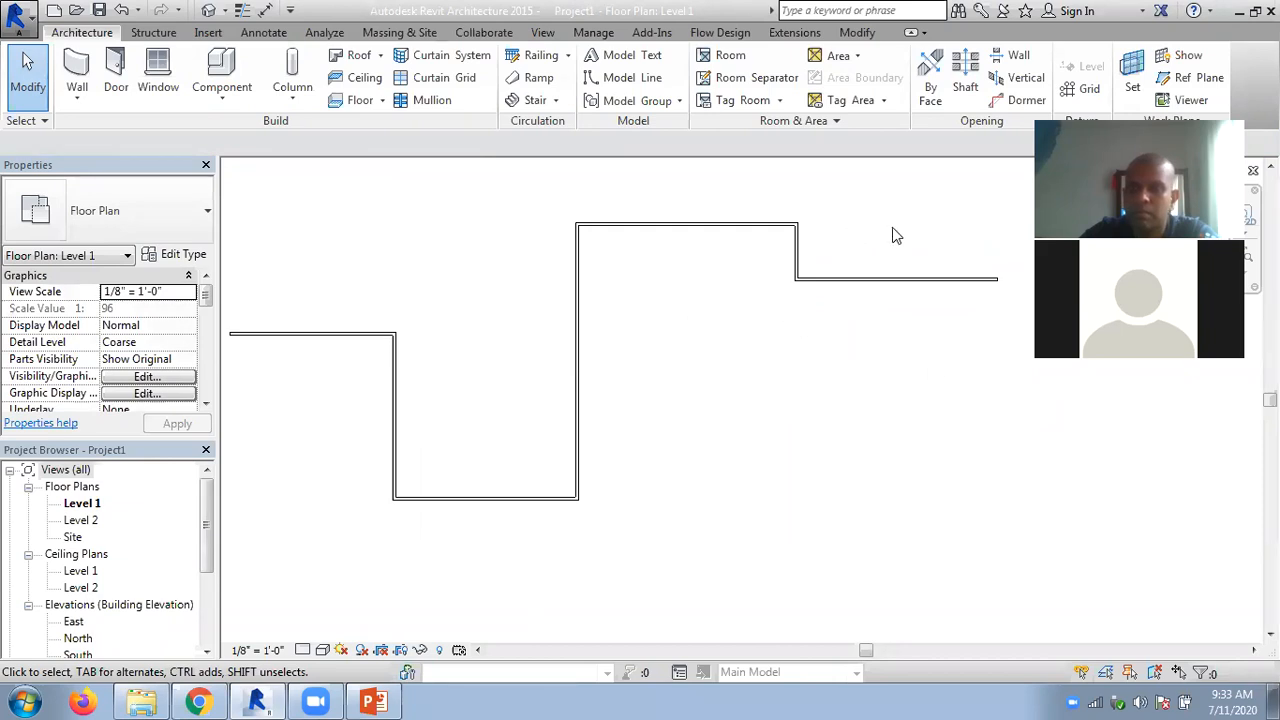
pyautogui.moveTo(923, 200); pyautogui.dragTo(980, 245, button='middle')
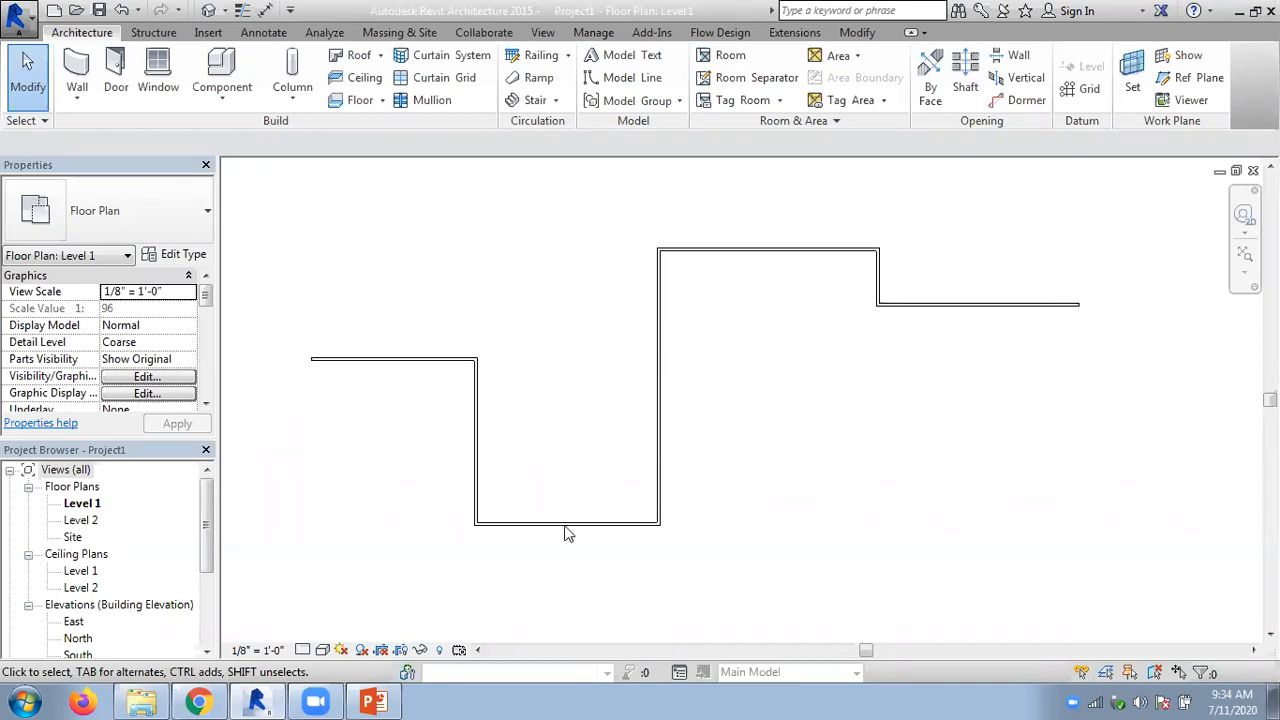
# - Switch to the Chapter 05 PowerPoint presentation, review the slides on matching and aligning elements, and return to the Revit floor plan
pyautogui.click(380, 700)
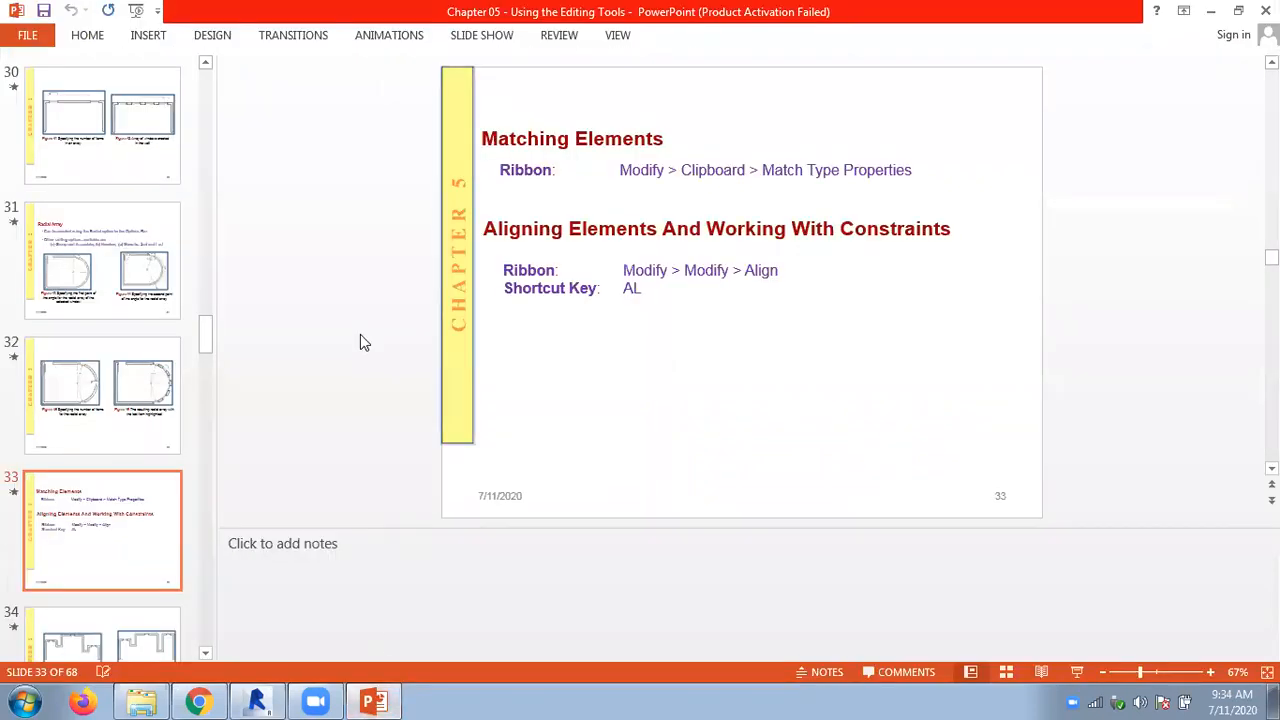
pyautogui.scroll(1, 694, 330)
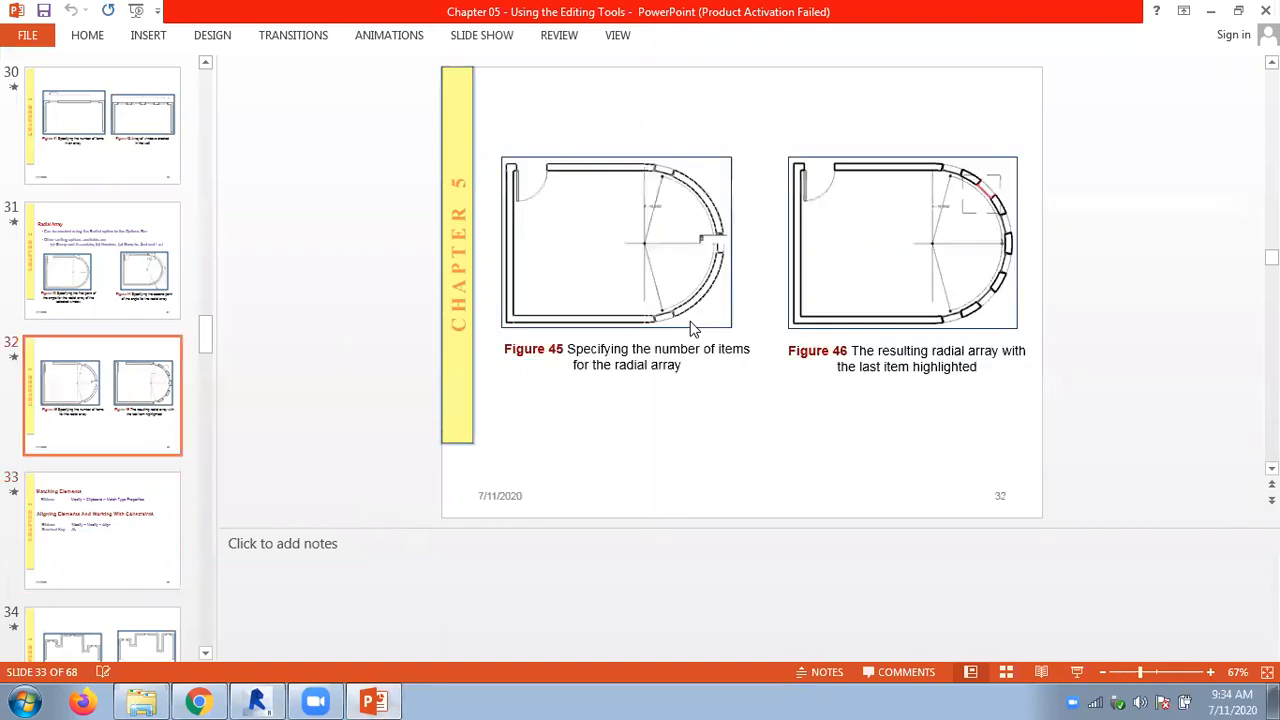
pyautogui.scroll(-1, 692, 331)
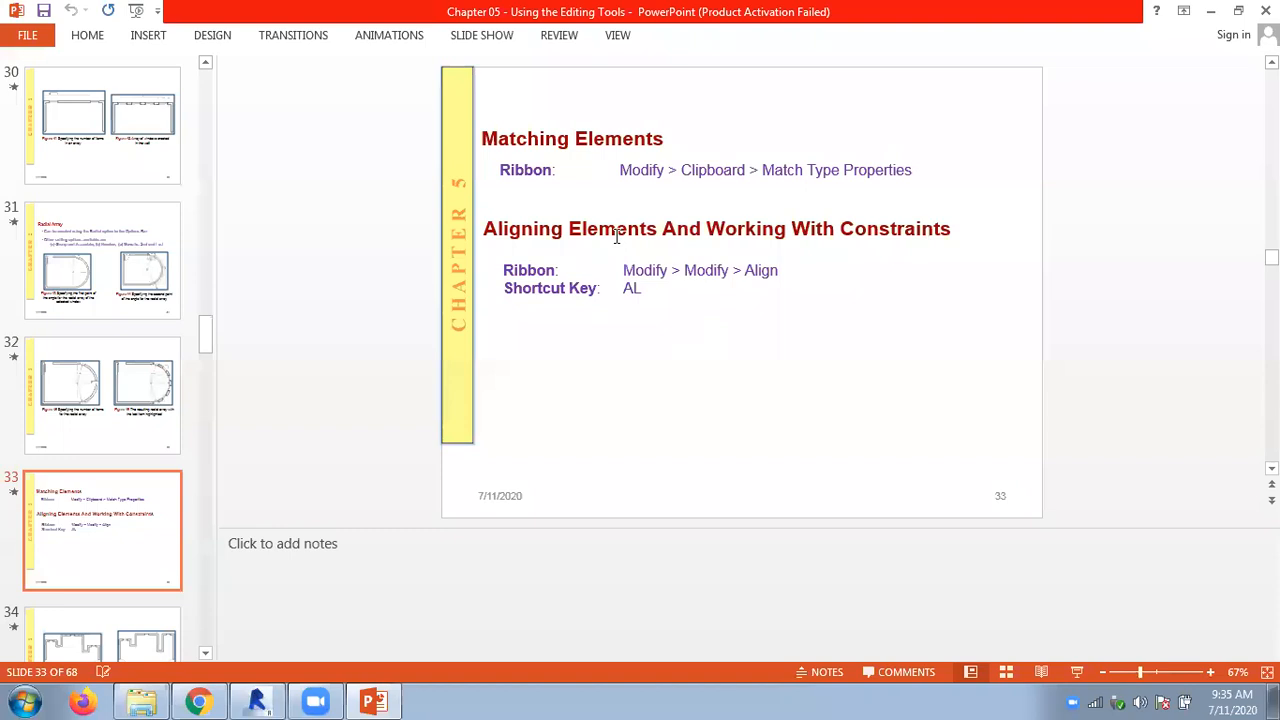
pyautogui.click(265, 700)
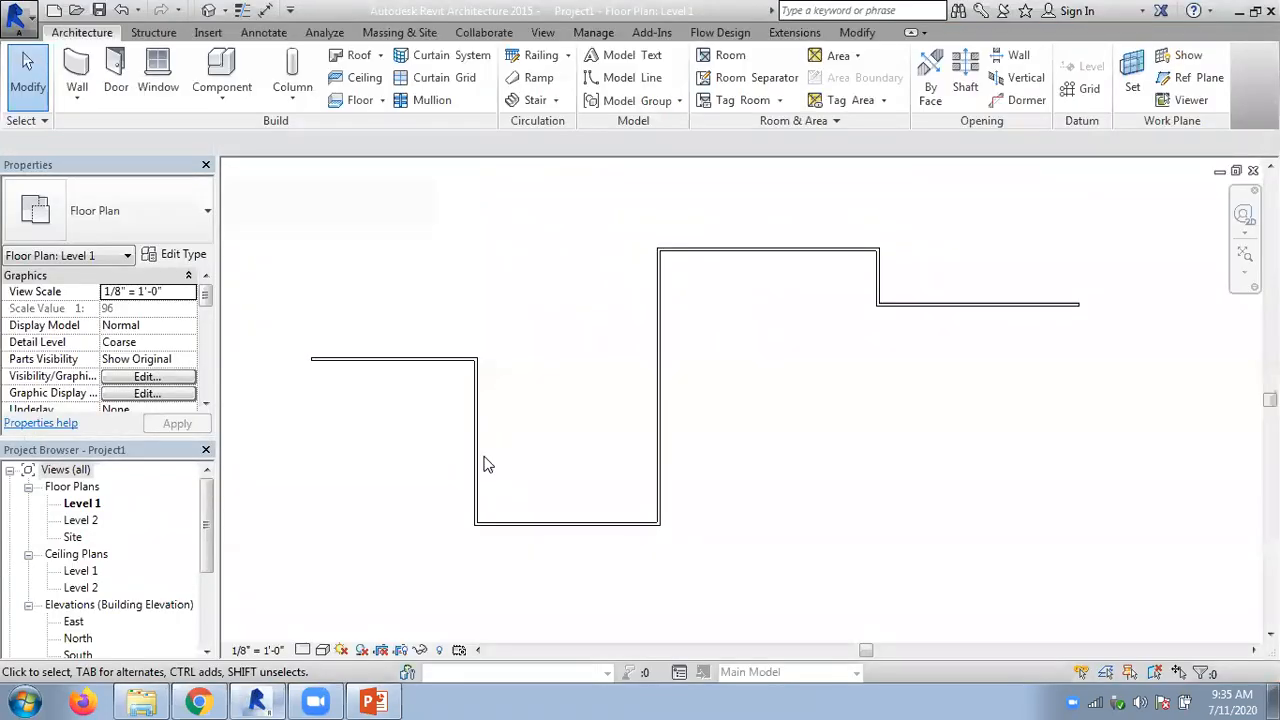
pyautogui.scroll(1, 560, 341)
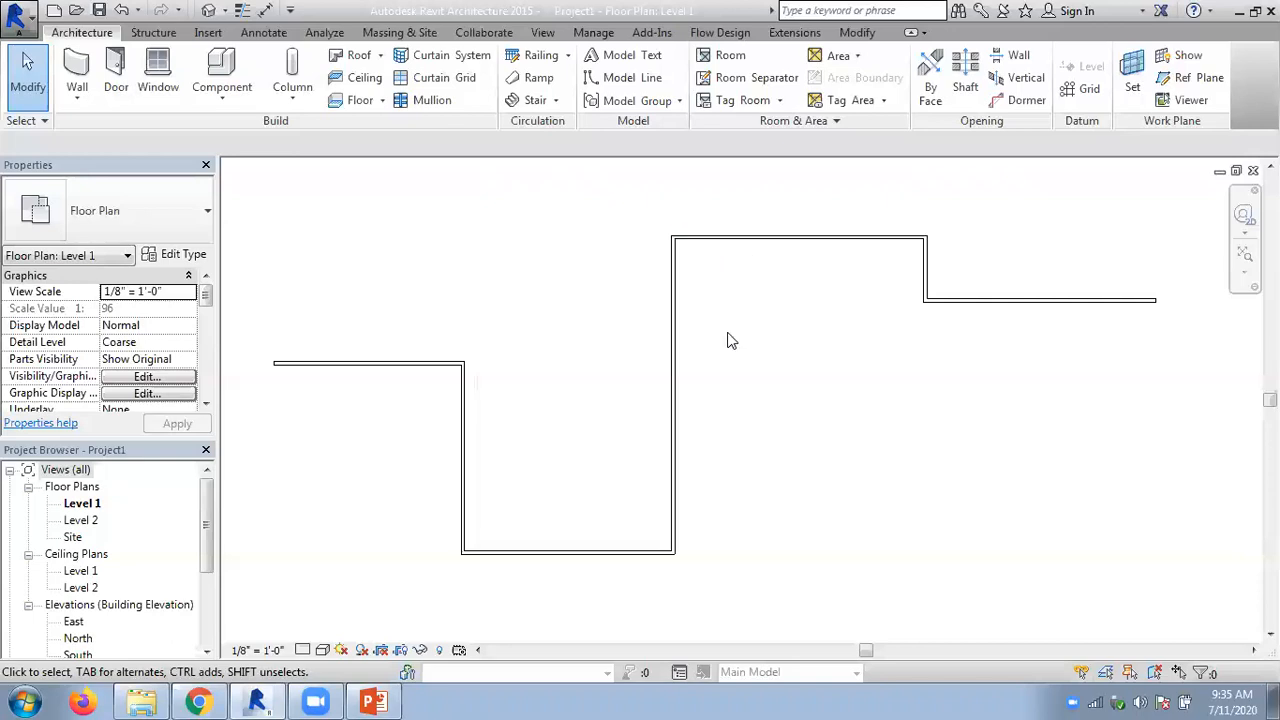
# - Move the leftmost horizontal wall up in line with the upper wall, try its alignment lock, and undo the change
pyautogui.click(390, 365)
pyautogui.moveTo(381, 364); pyautogui.dragTo(393, 241)
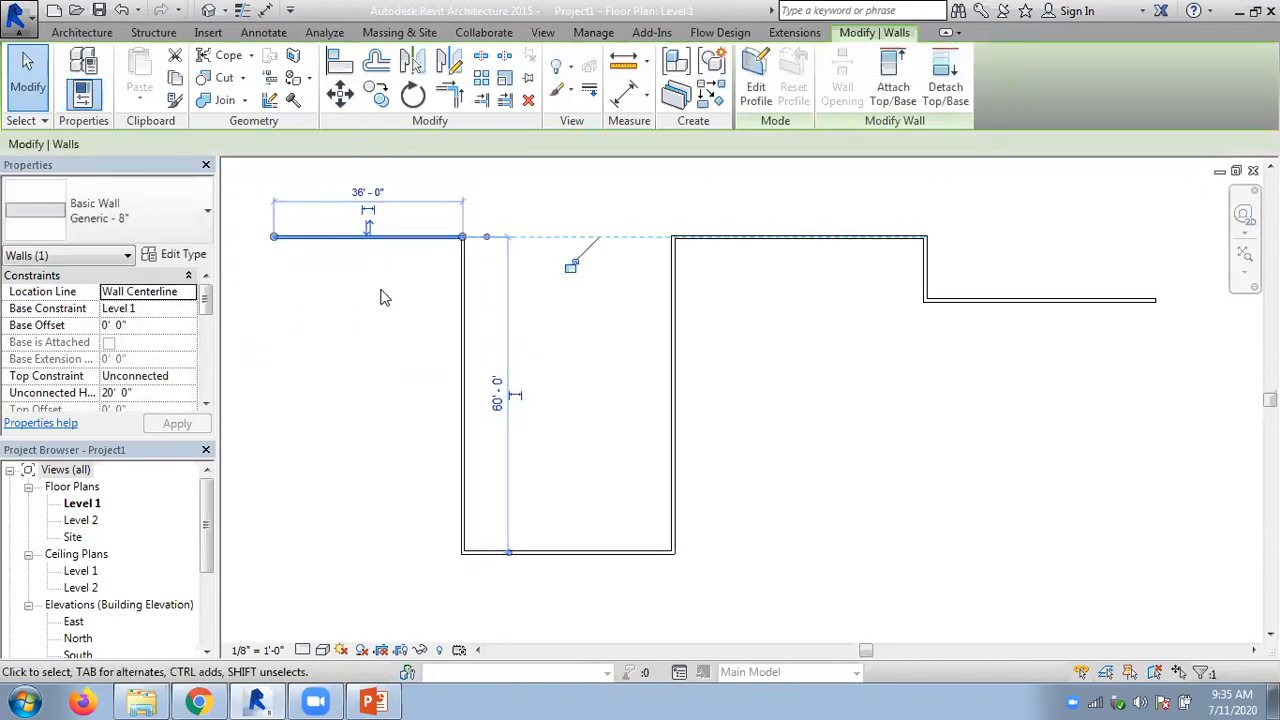
pyautogui.click(573, 272)
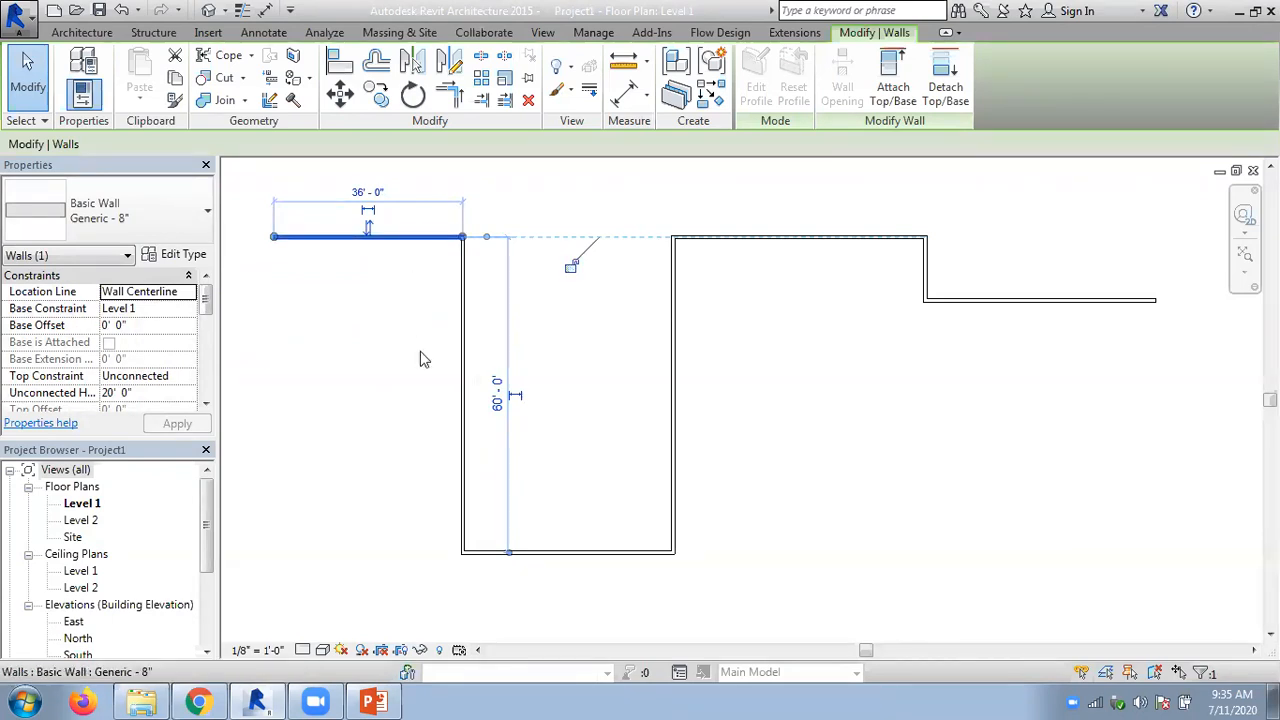
pyautogui.hotkey('ctrl', 'z')
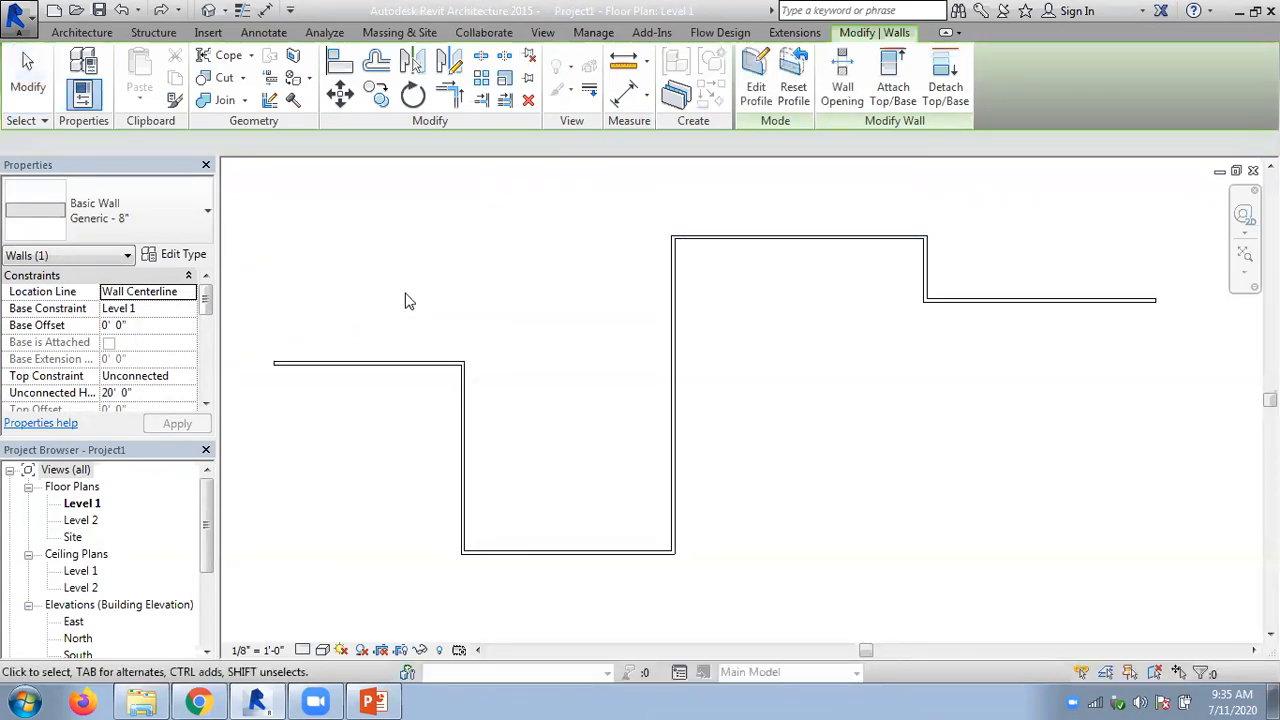
# - Move the leftmost horizontal wall up in line with the upper horizontal wall, lock the alignment, and clear the selection
pyautogui.click(385, 368)
pyautogui.moveTo(371, 360); pyautogui.dragTo(386, 237)
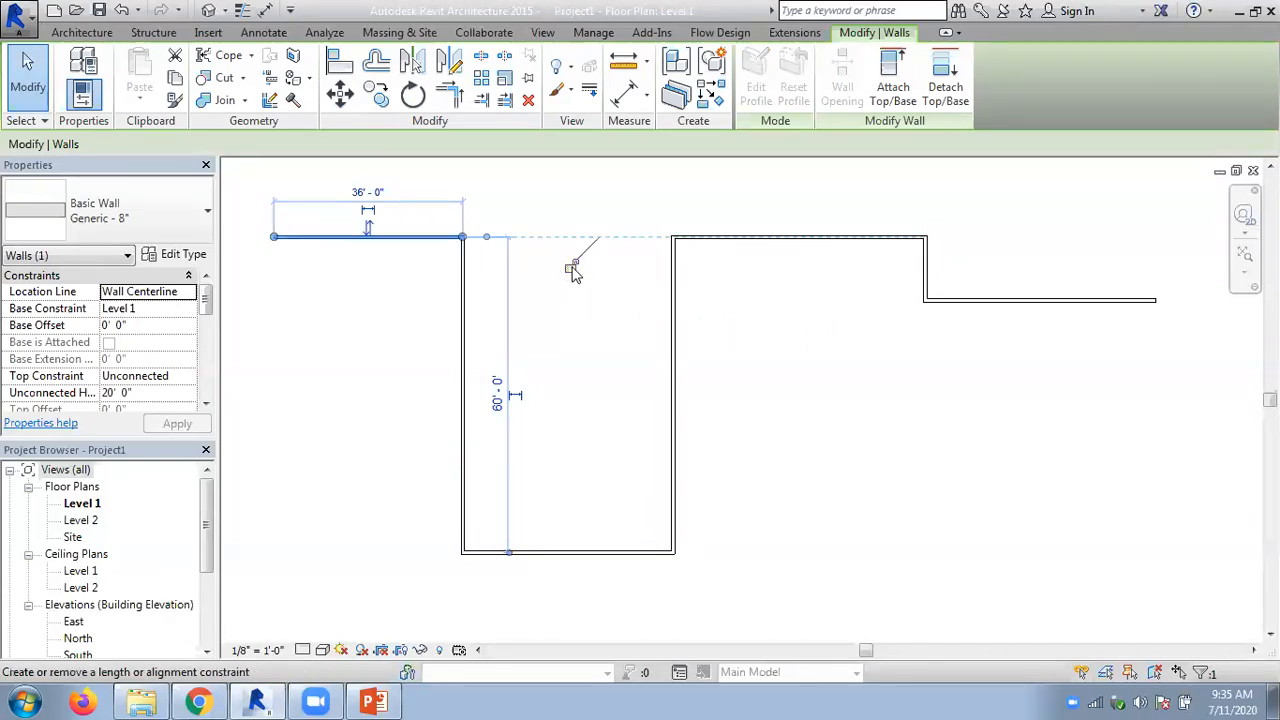
pyautogui.click(758, 315)
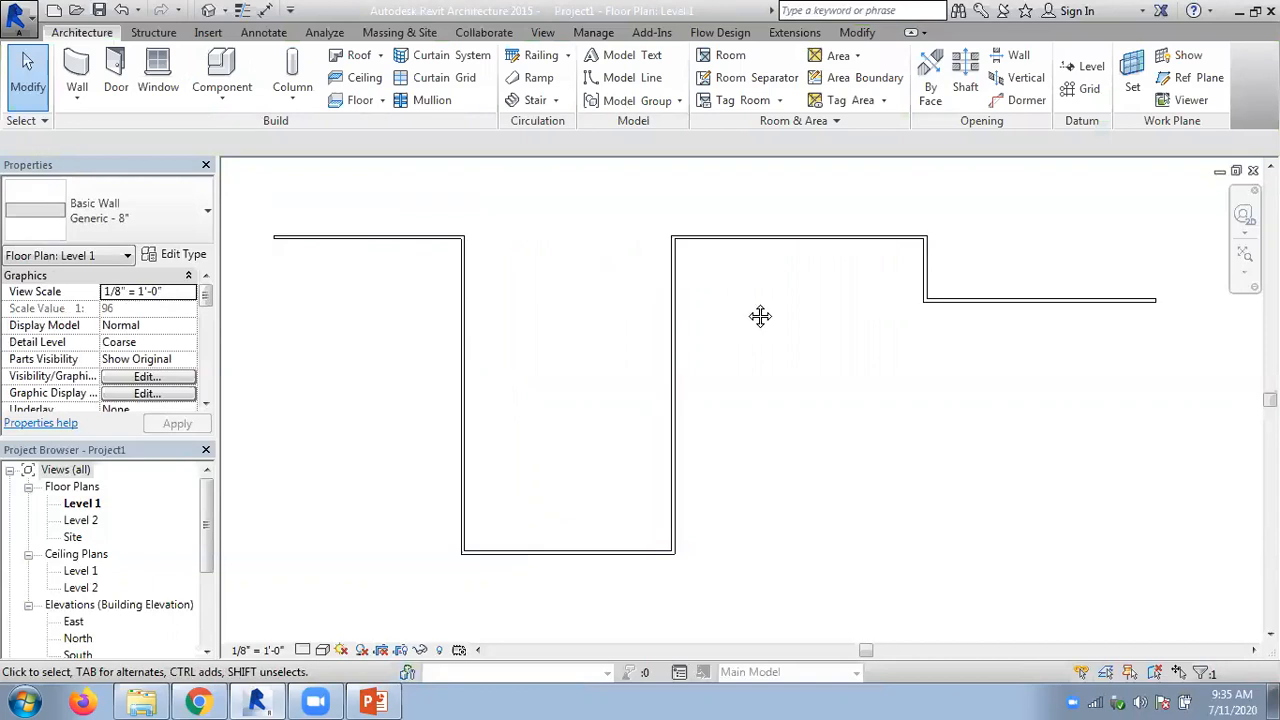
# - Move the upper horizontal wall with its locked partner to 23' and then down to 14' above the rightmost wall
pyautogui.moveTo(740, 264); pyautogui.dragTo(786, 334, button='middle')
pyautogui.click(783, 306)
pyautogui.moveTo(779, 281); pyautogui.dragTo(777, 250)
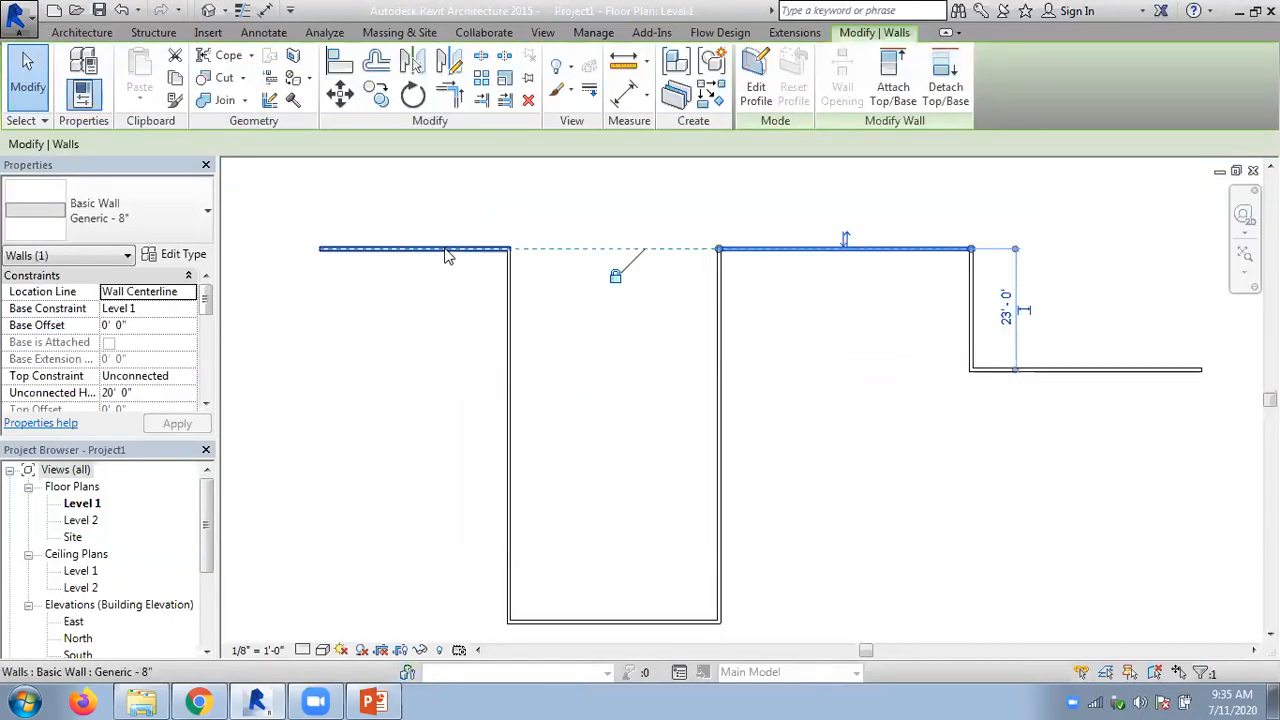
pyautogui.click(617, 281)
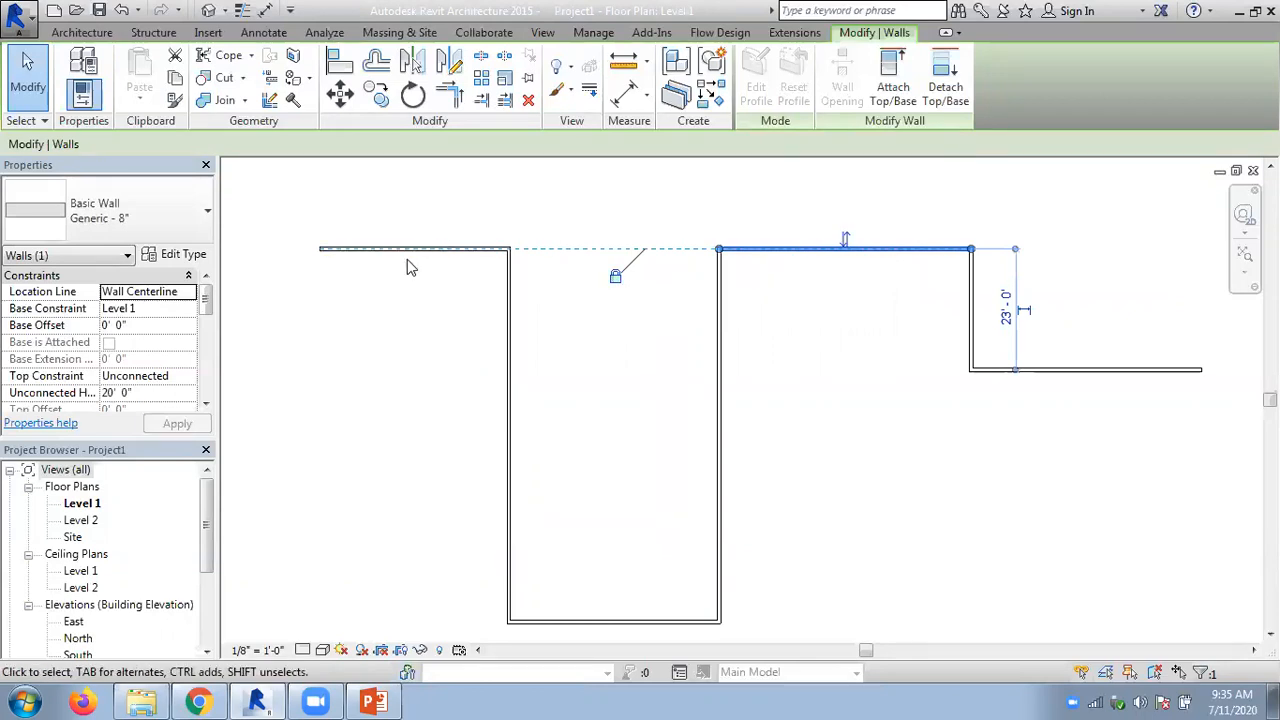
pyautogui.moveTo(777, 245); pyautogui.dragTo(777, 294)
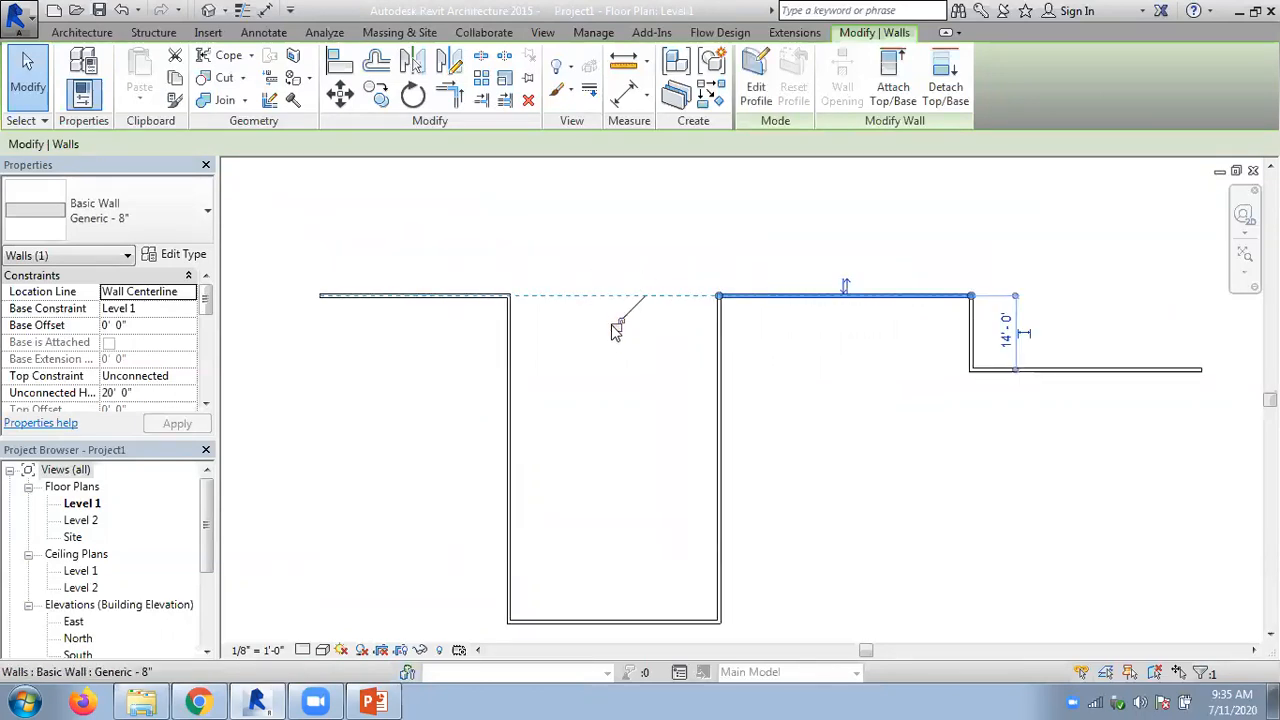
# - Unlock the alignment, move the upper wall to 24' 6" above the rightmost wall, and lower the leftmost horizontal wall independently
pyautogui.press('Escape')
pyautogui.moveTo(800, 292); pyautogui.dragTo(800, 240)
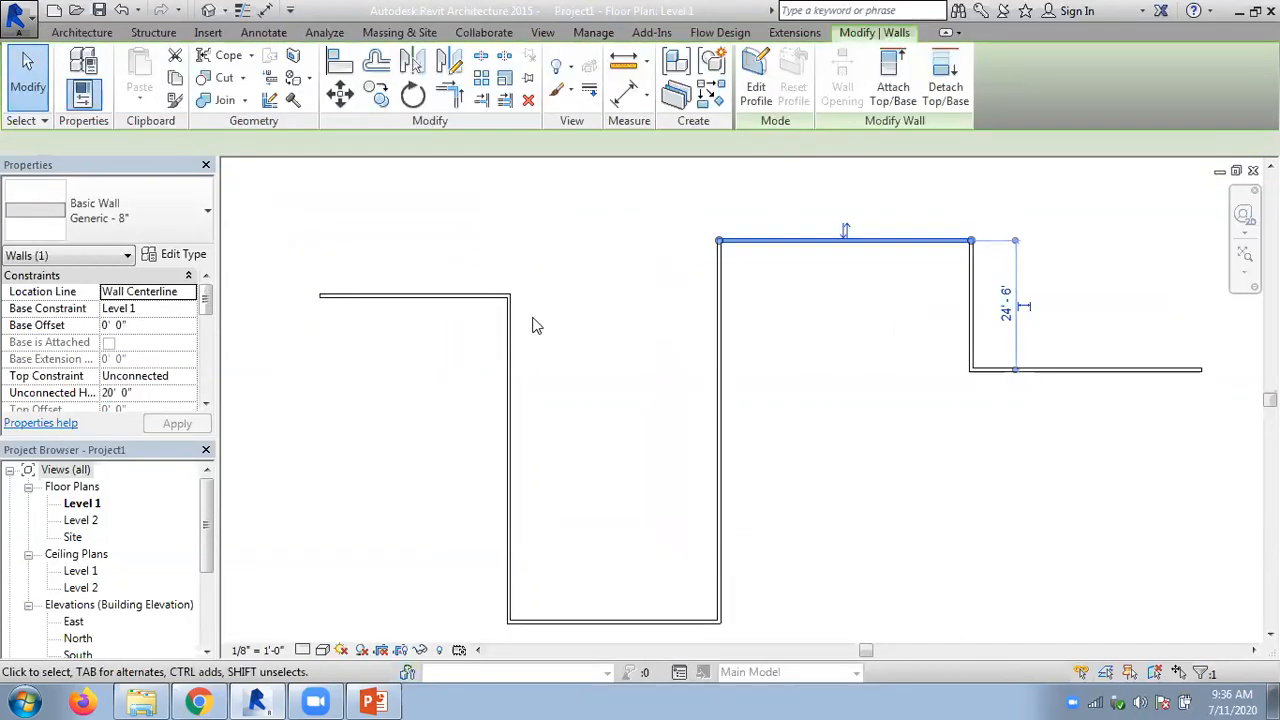
pyautogui.click(372, 297)
pyautogui.moveTo(370, 300); pyautogui.dragTo(366, 382)
pyautogui.click(312, 297)
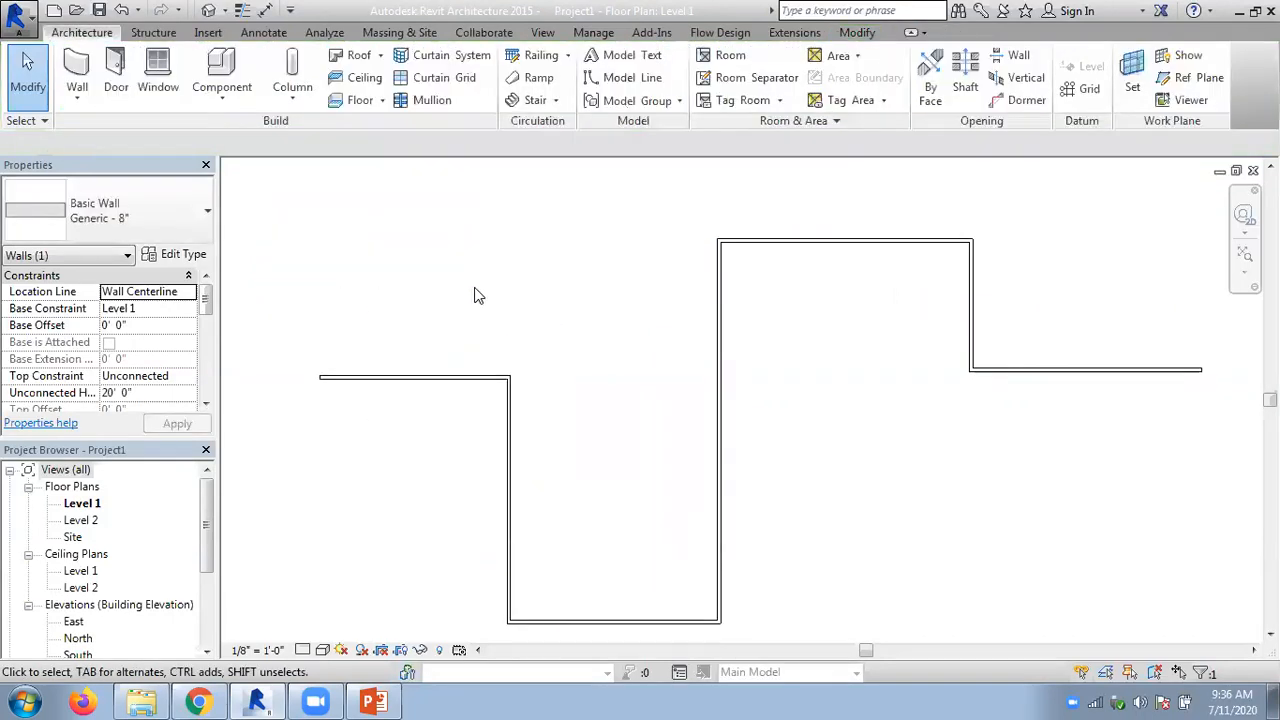
# - Use Align with wall faces preferred to bring the leftmost horizontal wall's upper face in line with the upper wall's outer face
pyautogui.scroll(-1, 503, 286)
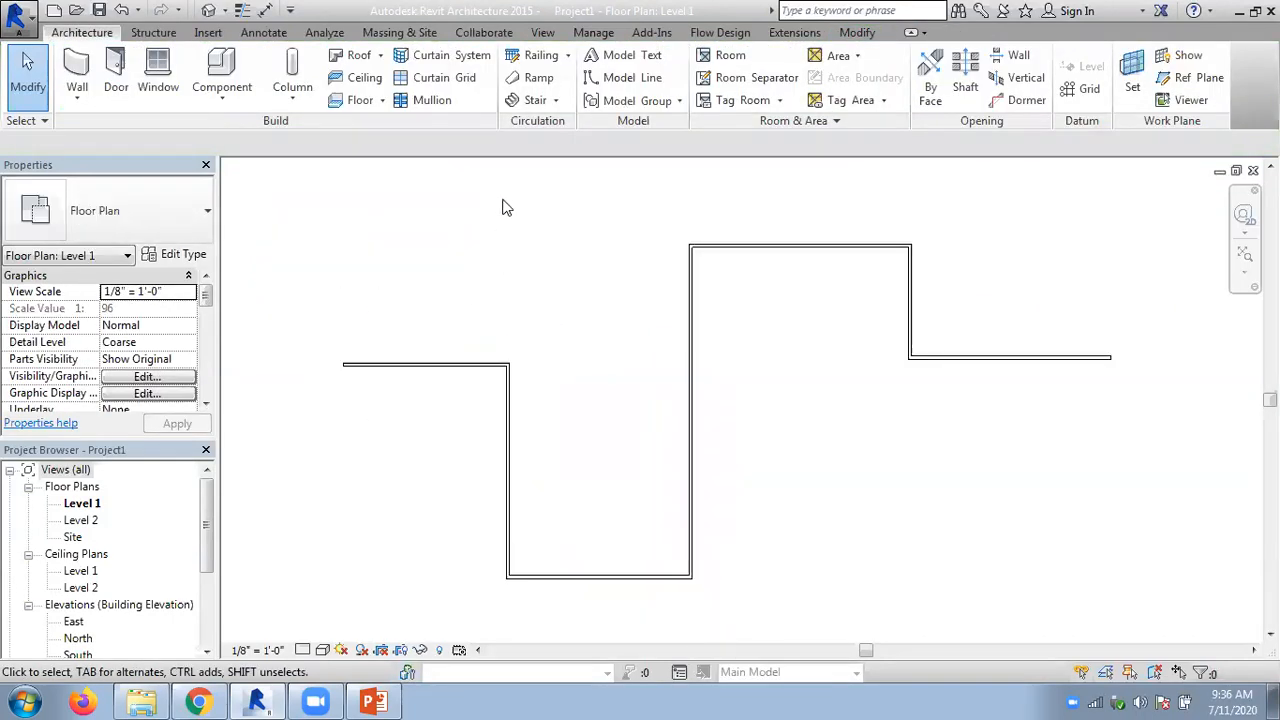
pyautogui.click(857, 33)
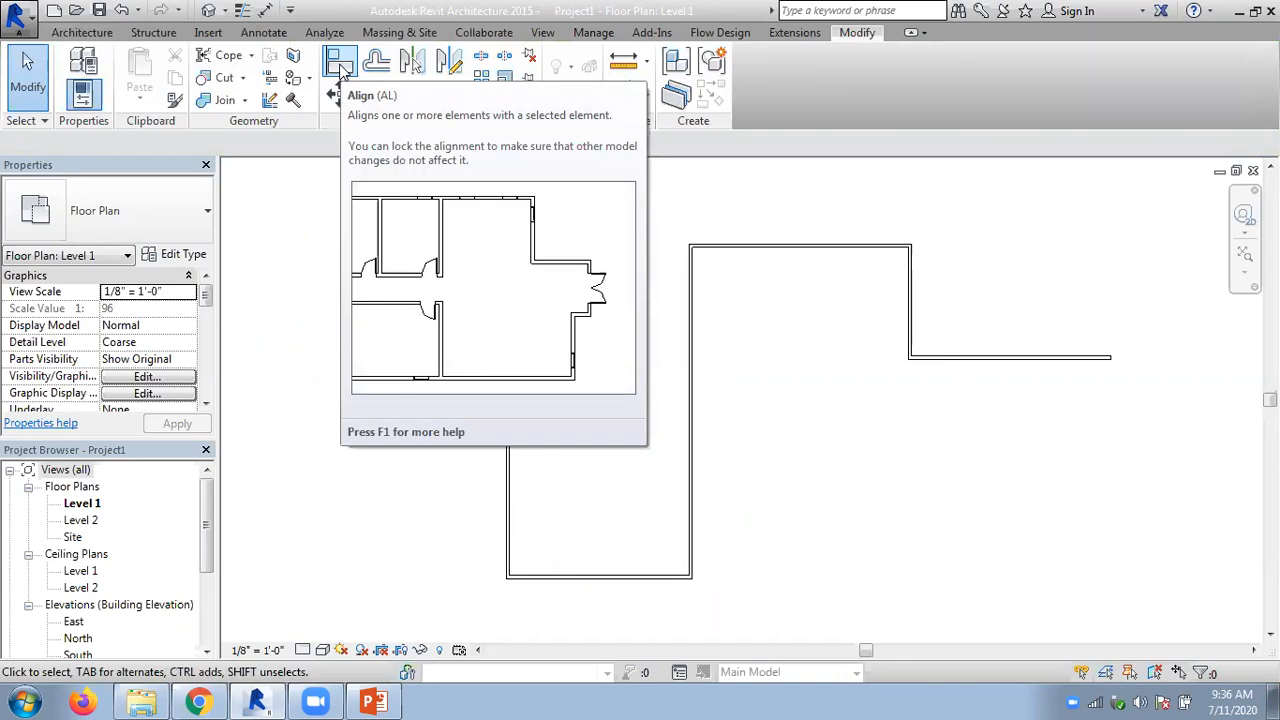
pyautogui.click(340, 68)
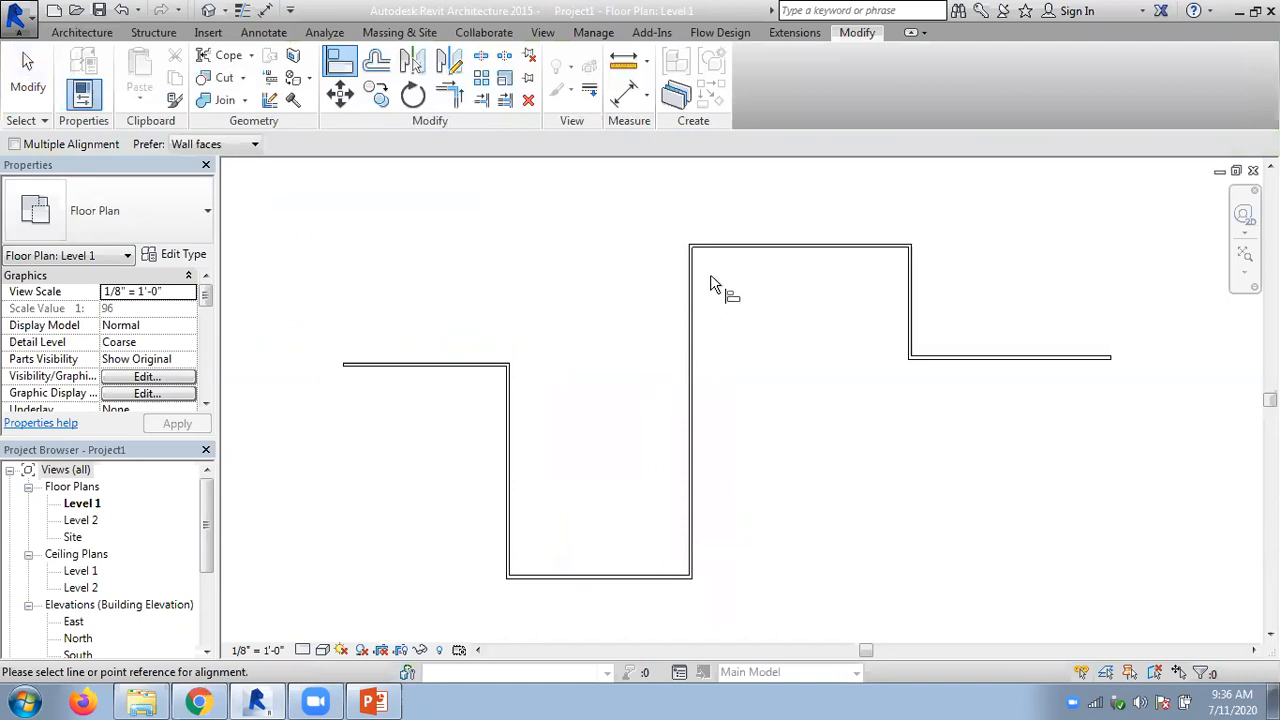
pyautogui.scroll(2, 712, 266)
pyautogui.scroll(1, 712, 263)
pyautogui.scroll(2, 715, 228)
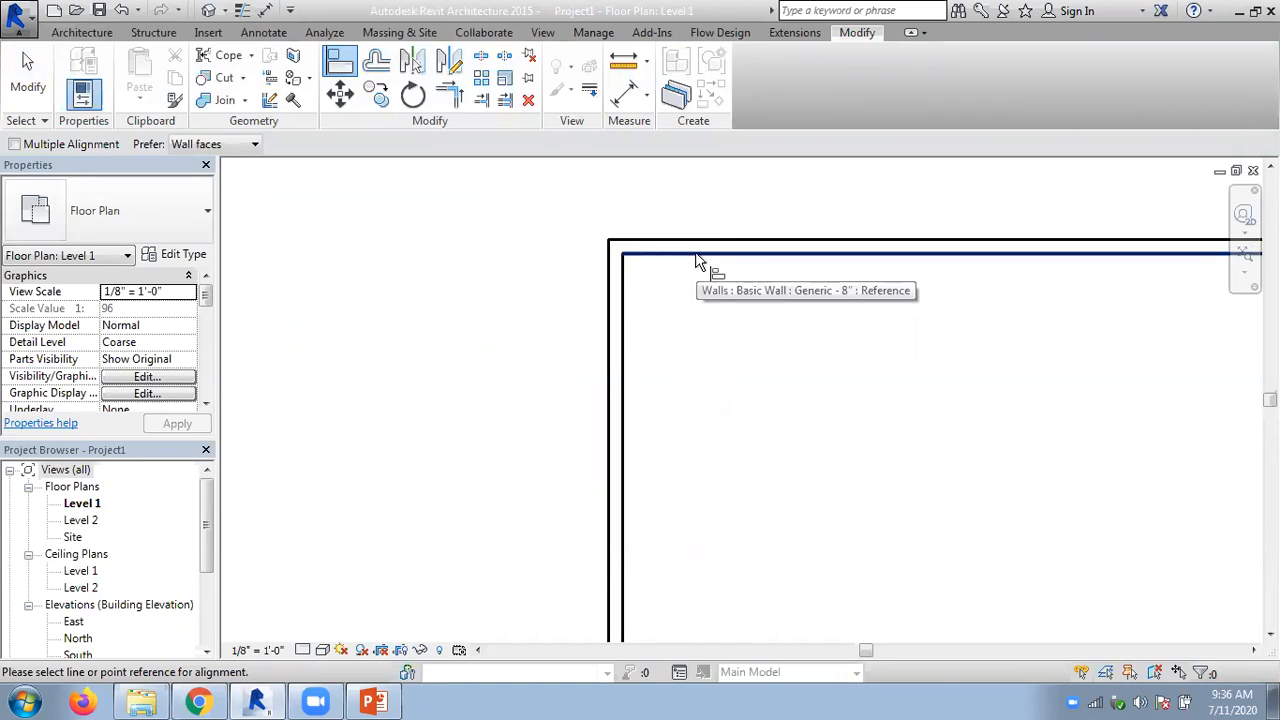
pyautogui.scroll(-4, 698, 260)
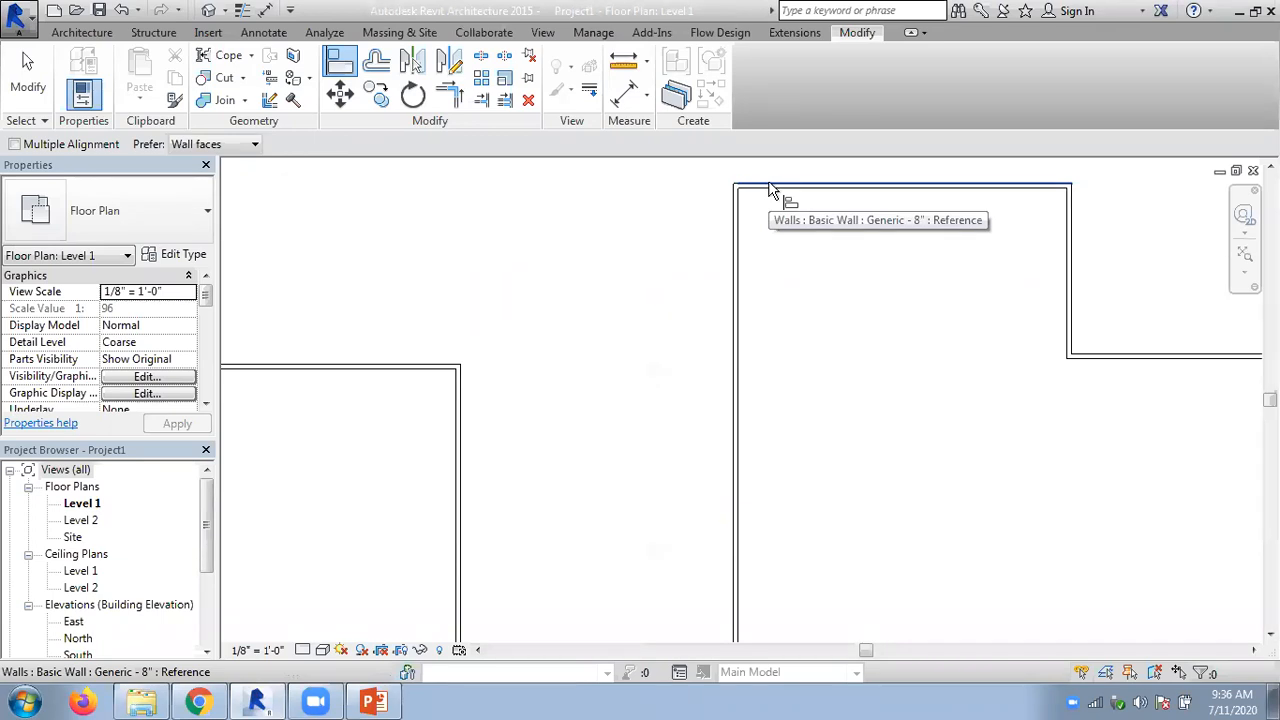
pyautogui.click(771, 191)
pyautogui.scroll(-1, 623, 306)
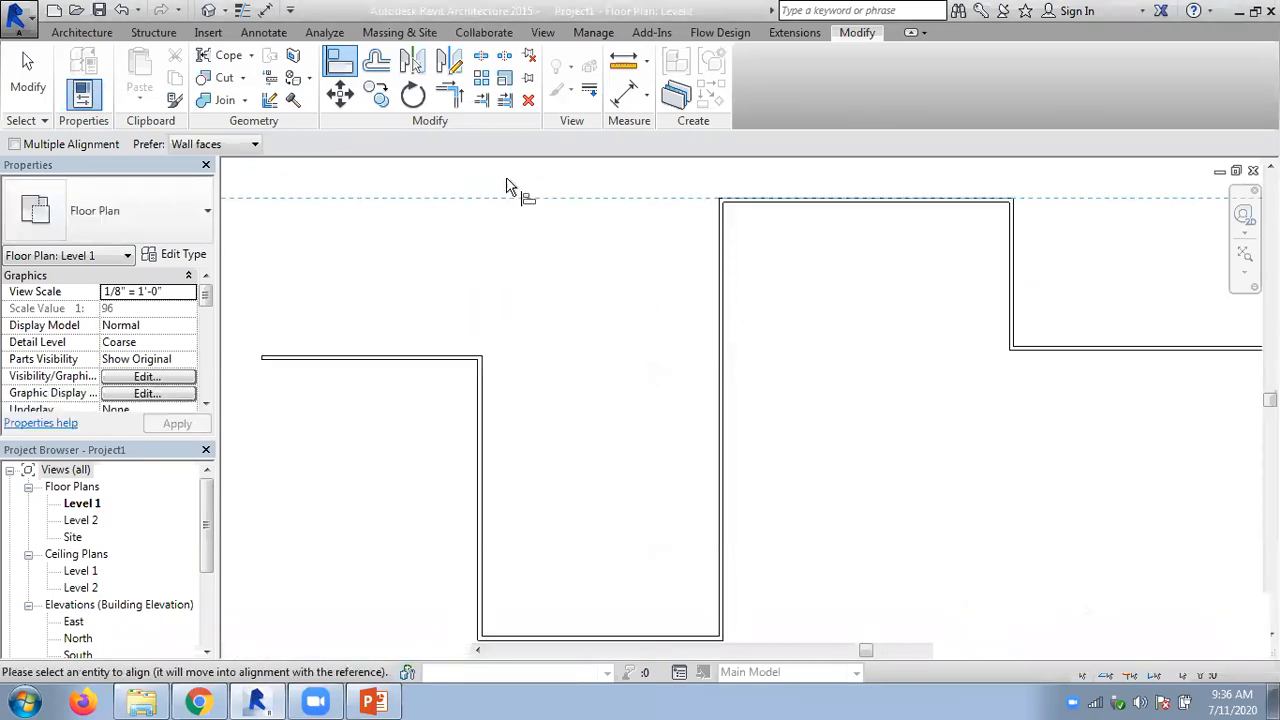
pyautogui.scroll(-1, 934, 320)
pyautogui.scroll(1, 684, 349)
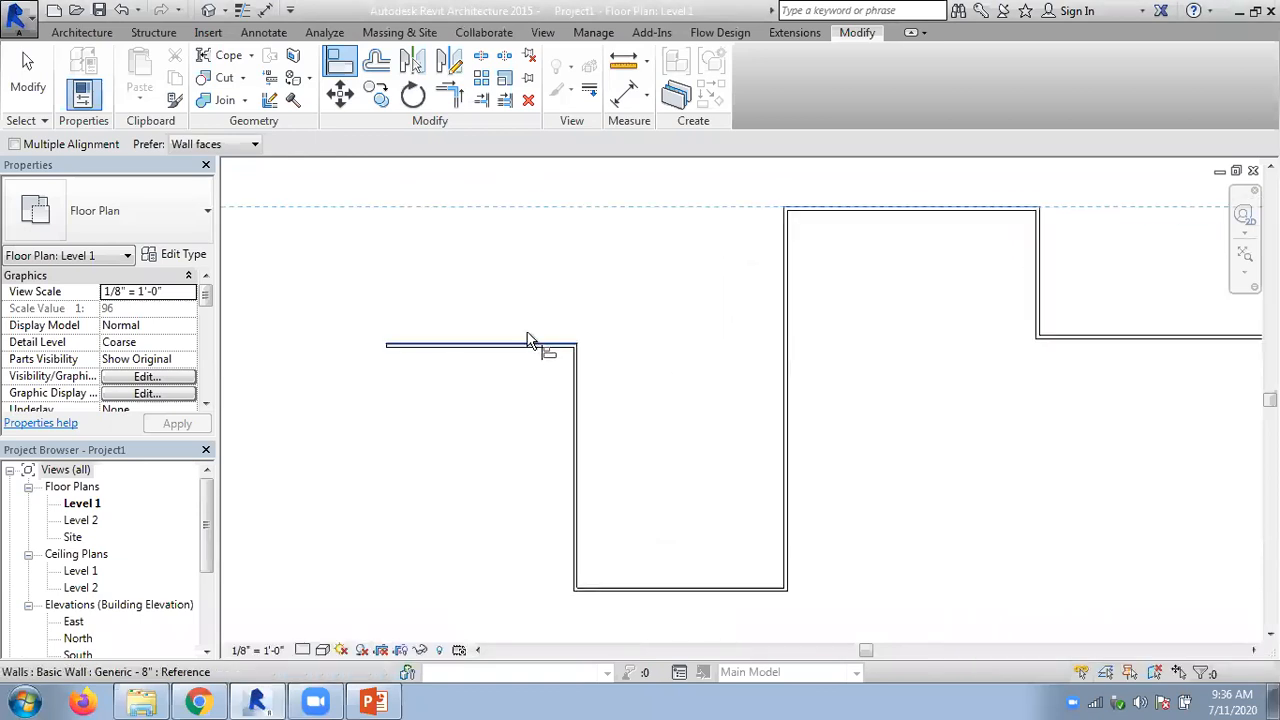
pyautogui.click(478, 347)
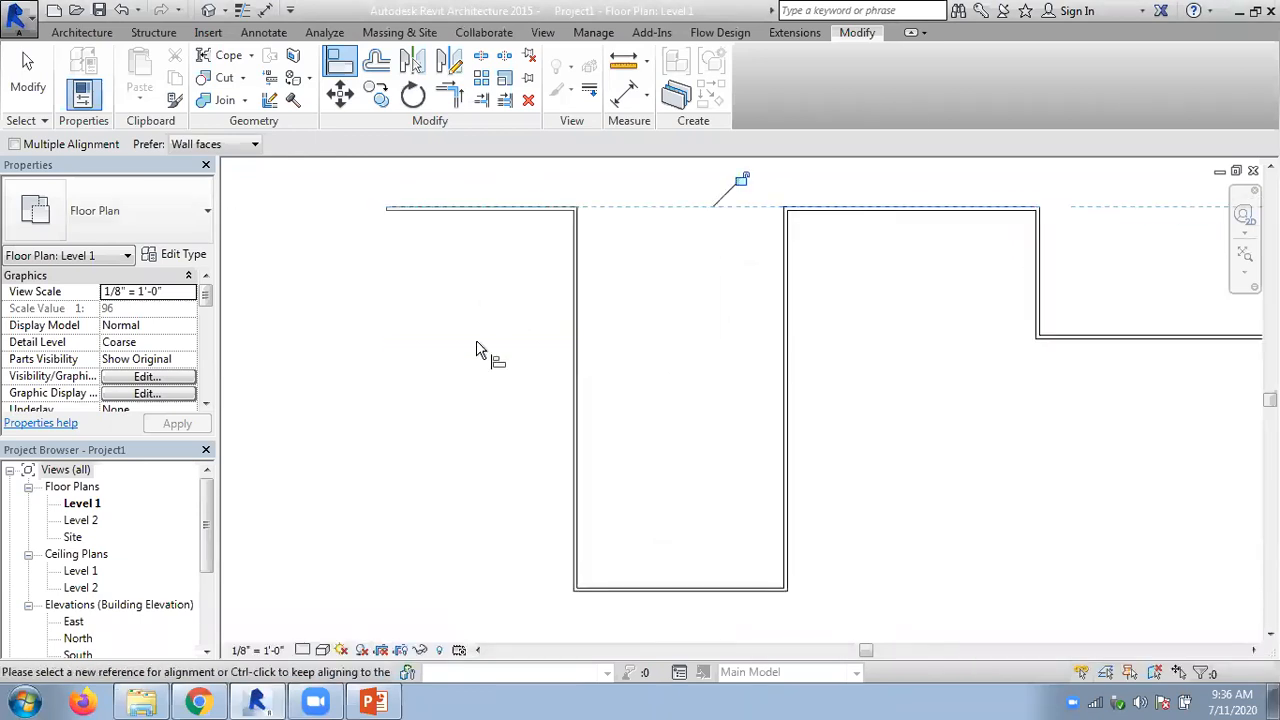
pyautogui.moveTo(713, 297); pyautogui.dragTo(645, 360, button='middle')
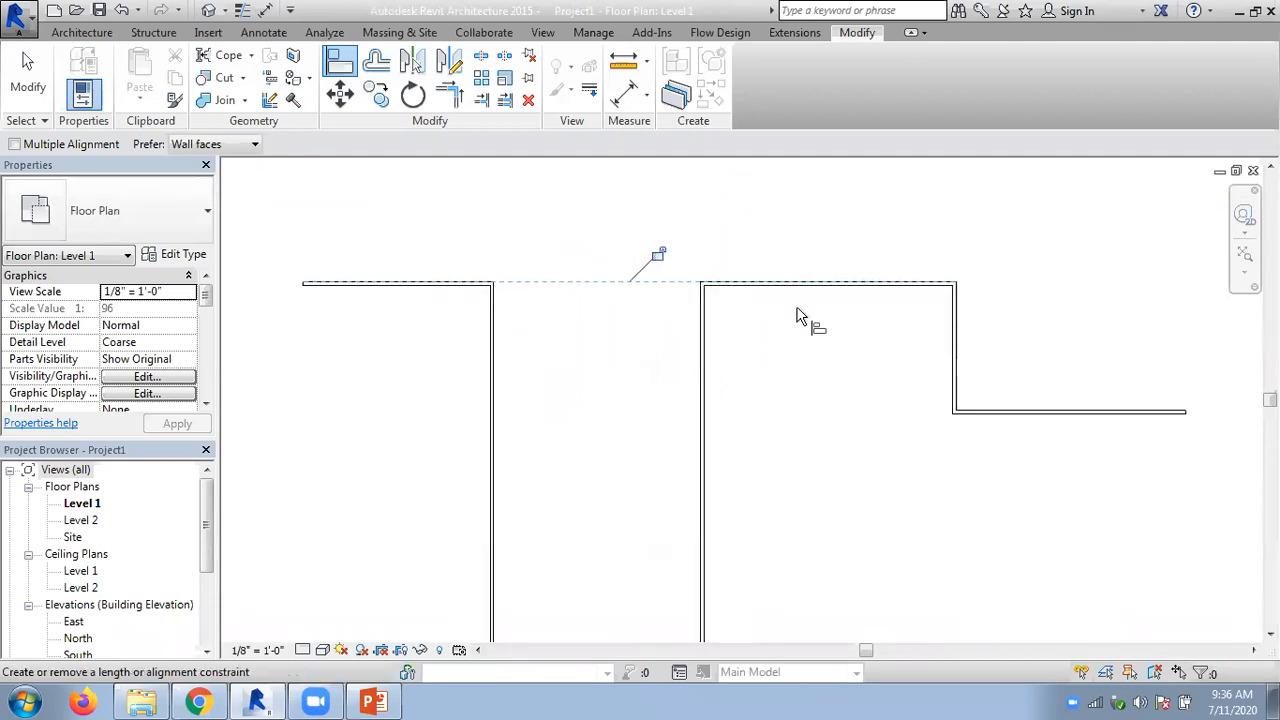
pyautogui.scroll(-1, 855, 422)
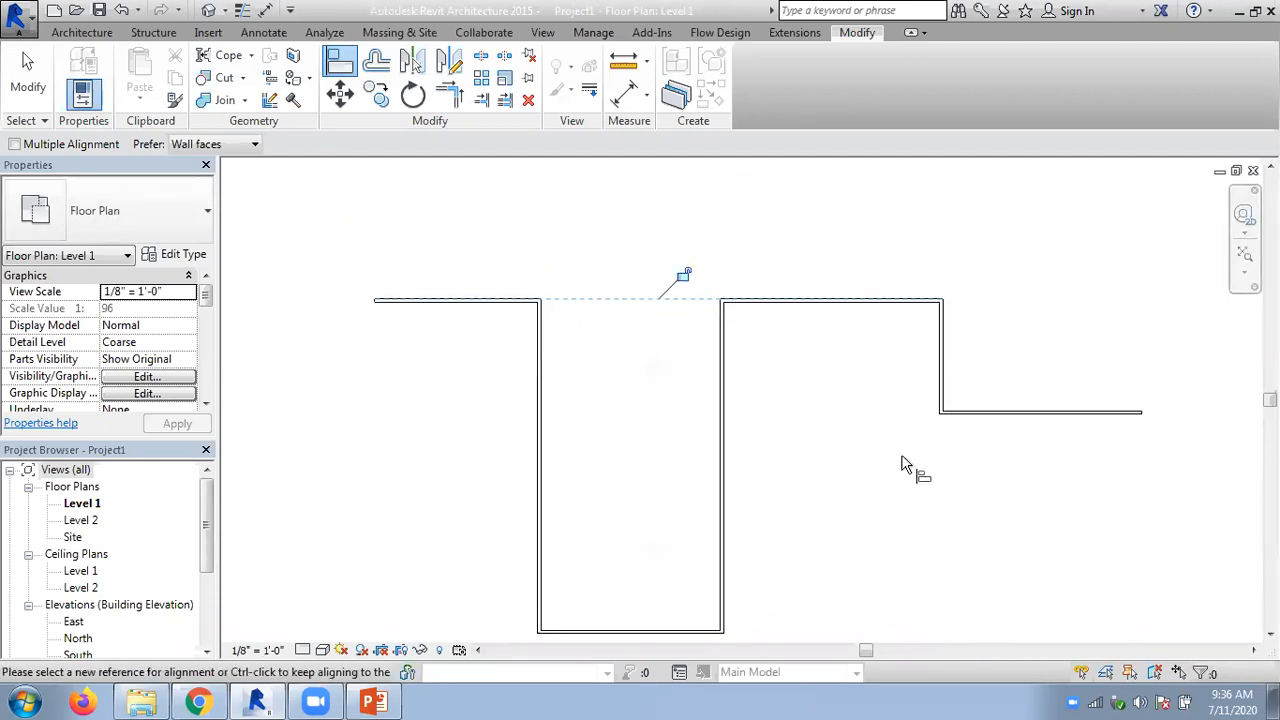
pyautogui.scroll(1, 1029, 414)
pyautogui.scroll(1, 1028, 412)
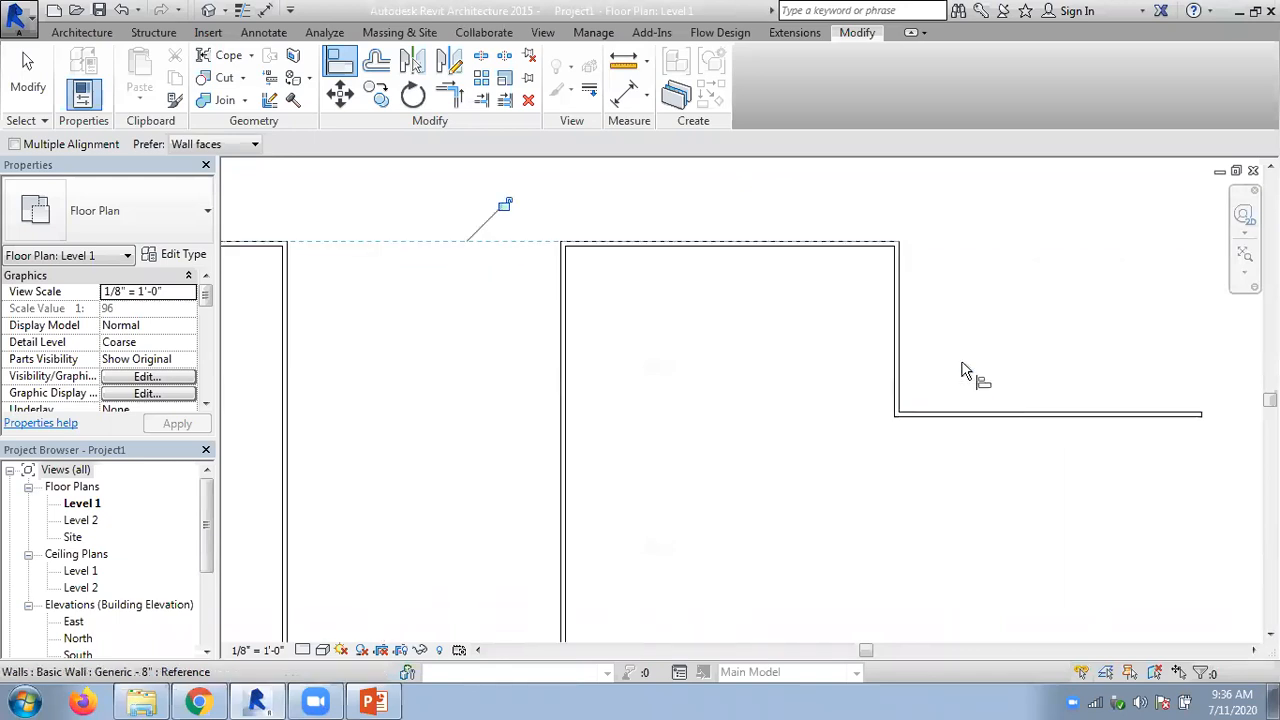
pyautogui.click(948, 412)
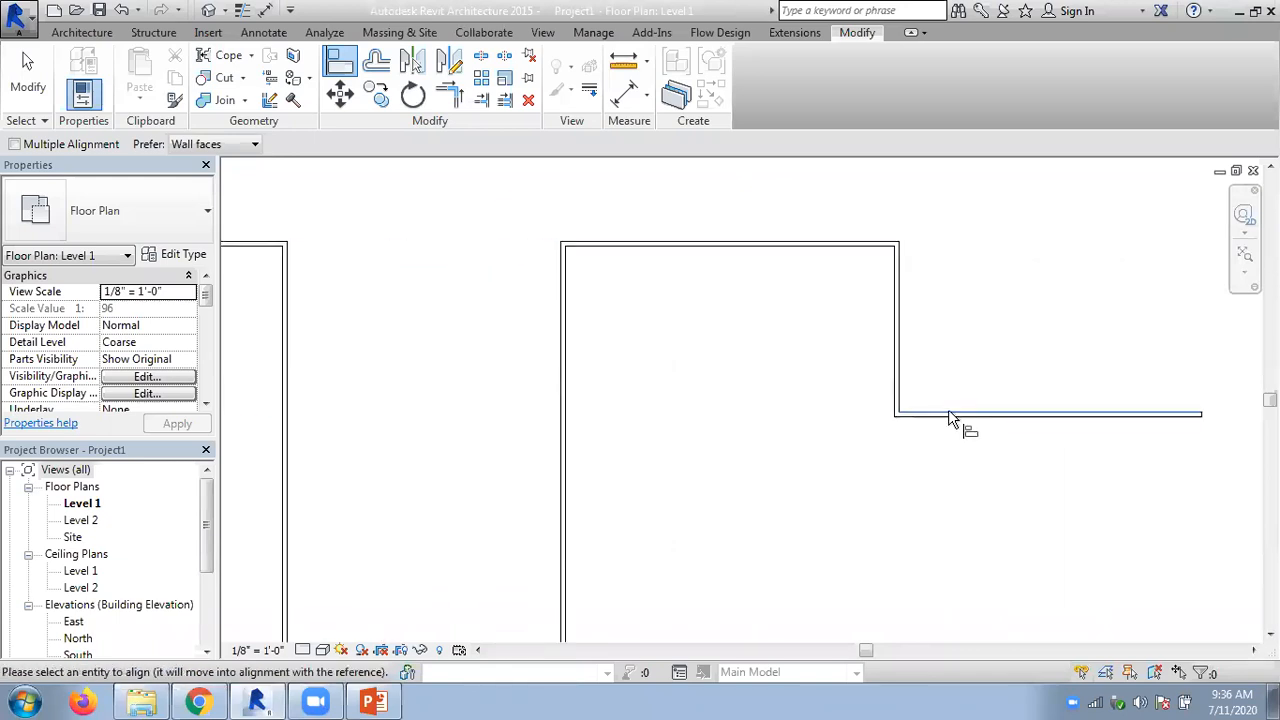
pyautogui.scroll(-1, 776, 352)
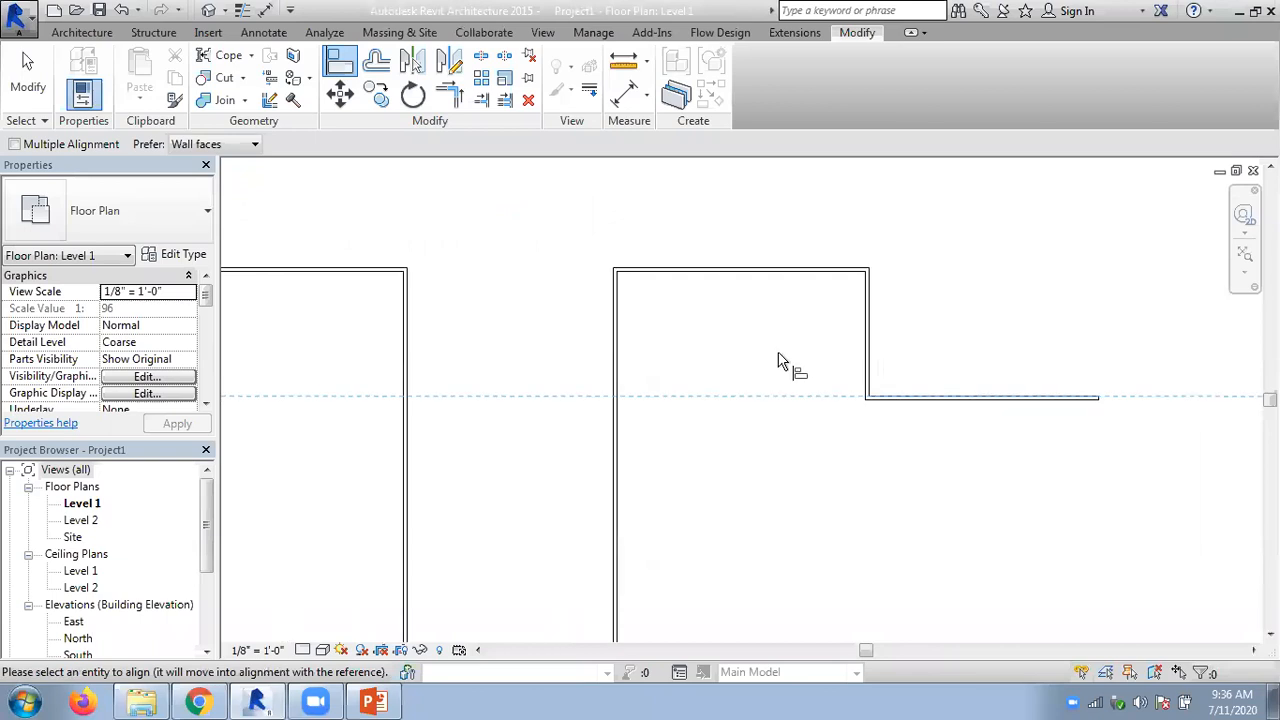
pyautogui.scroll(-1, 770, 362)
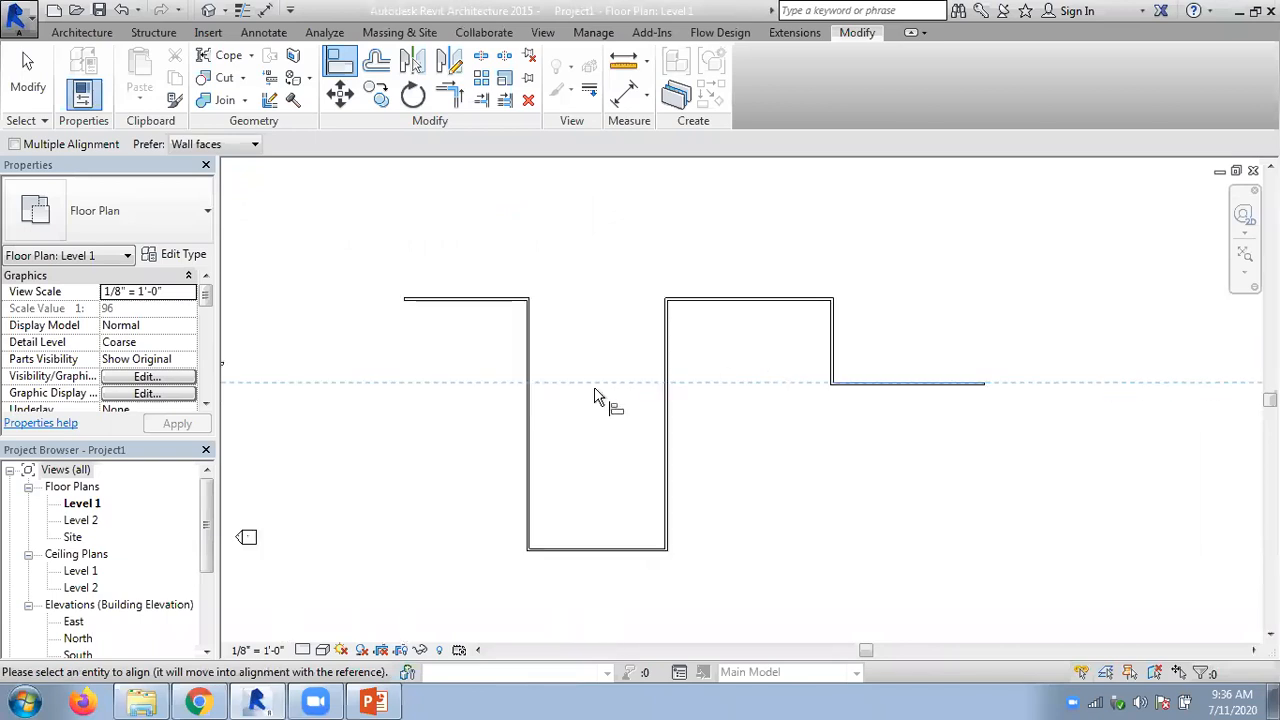
pyautogui.press('Escape')
pyautogui.press('Escape')
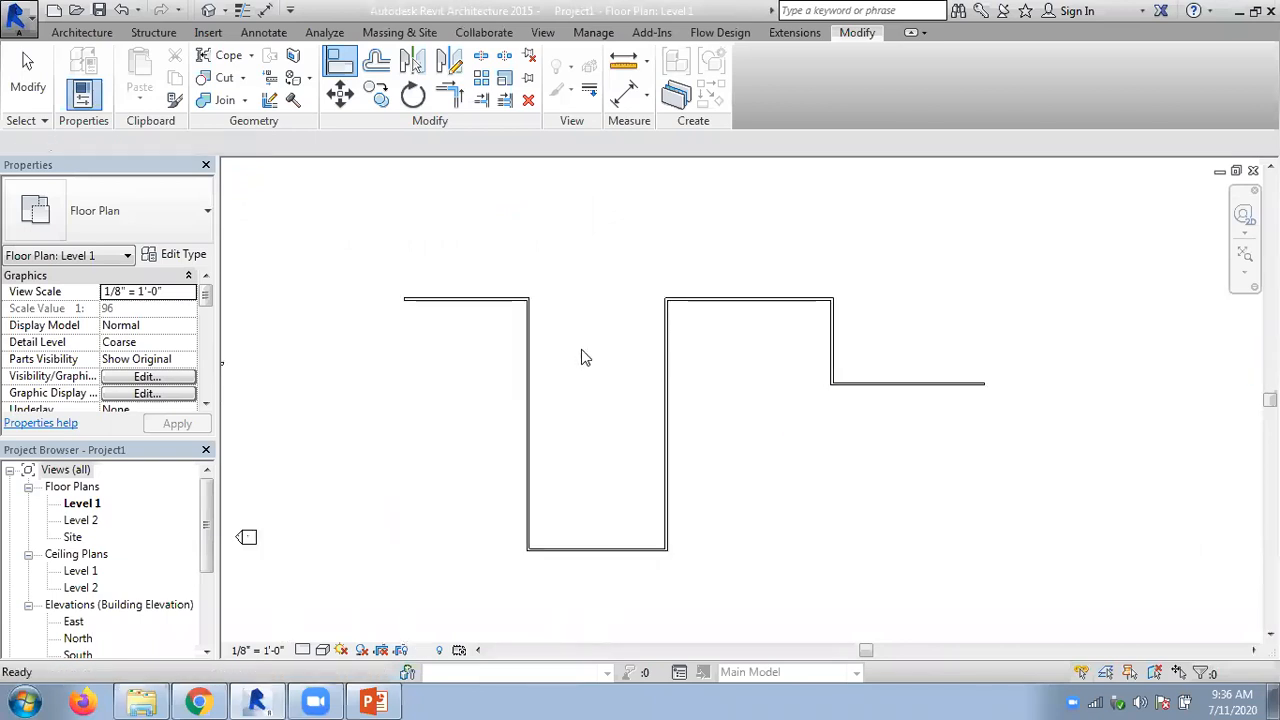
# - Leave Align and undo the leftmost horizontal wall's last alignment with the upper wall
pyautogui.click(340, 62)
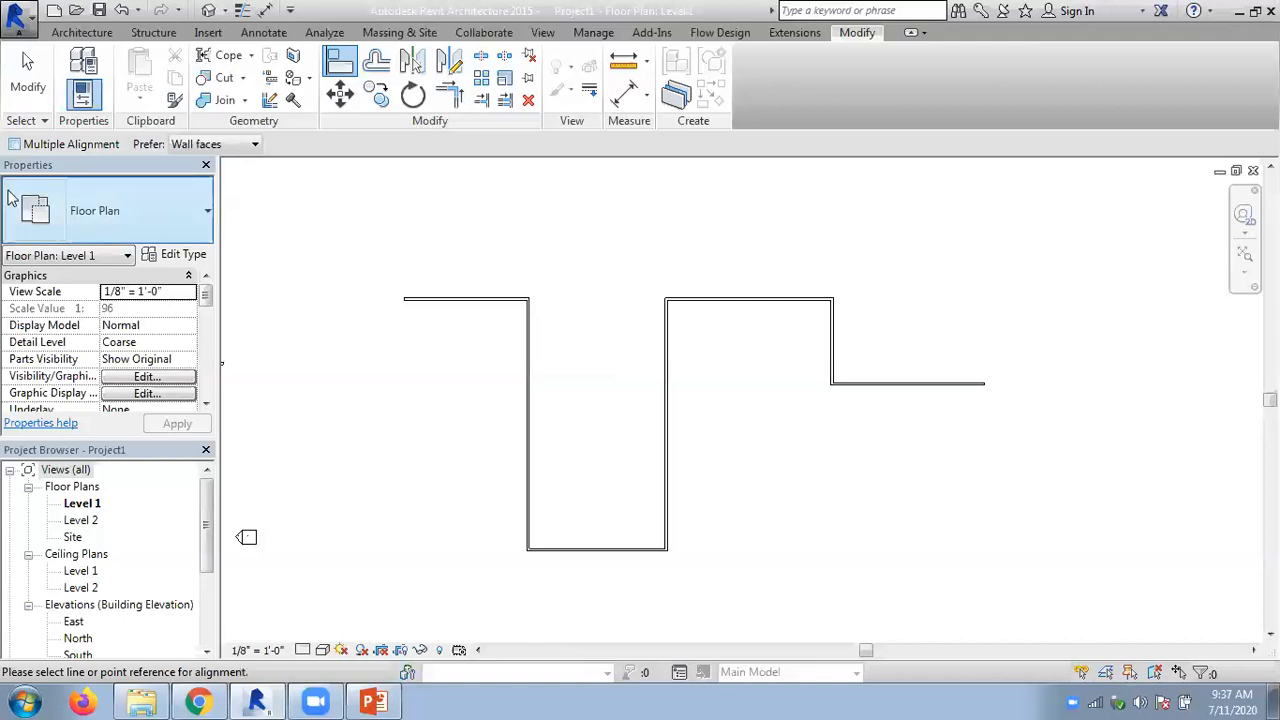
pyautogui.press('Escape')
pyautogui.press('Escape')
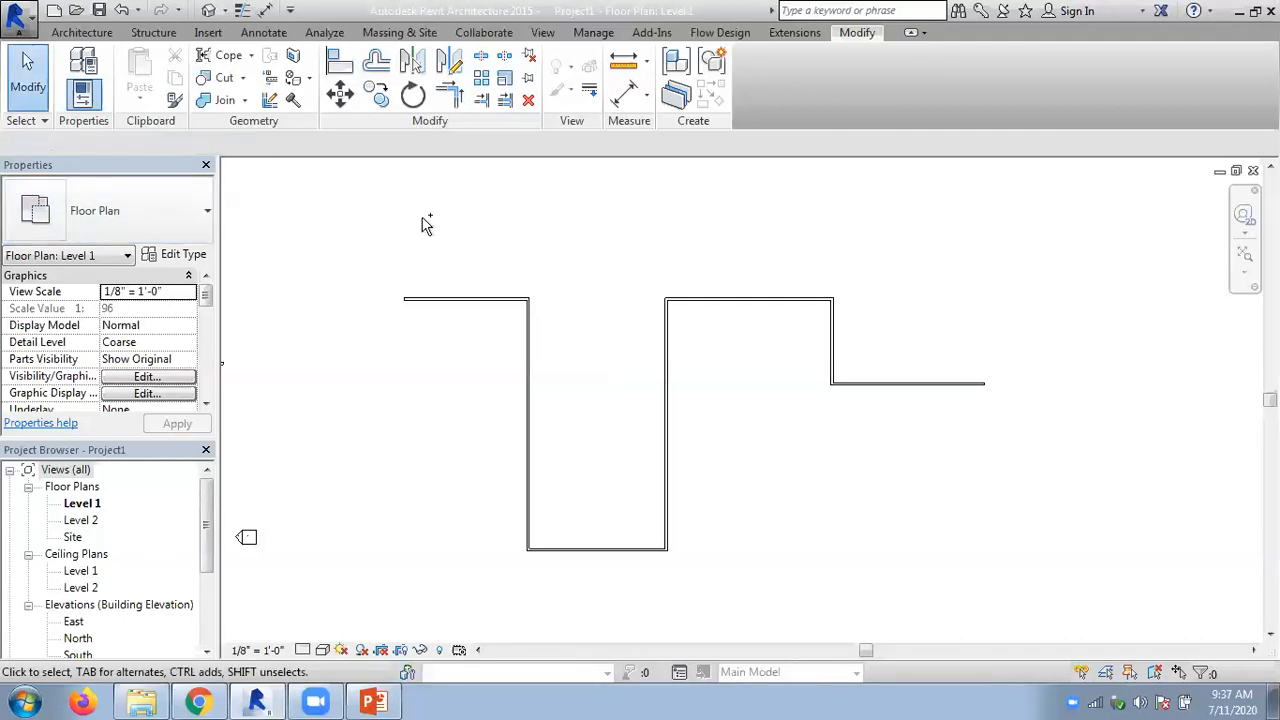
pyautogui.scroll(2, 425, 225)
pyautogui.scroll(-1, 422, 226)
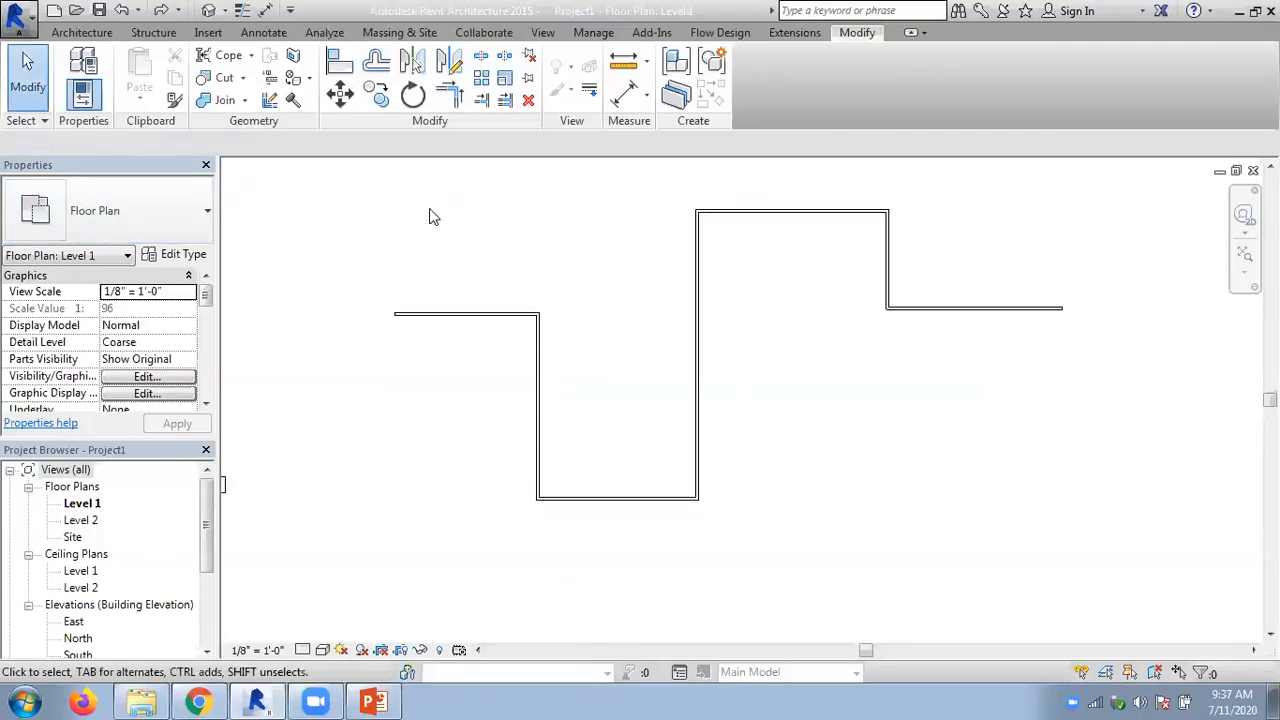
# - Use Align with Multiple Alignment enabled and wall faces preferred to bring the leftmost horizontal wall in line with the upper wall's outer face
pyautogui.click(340, 70)
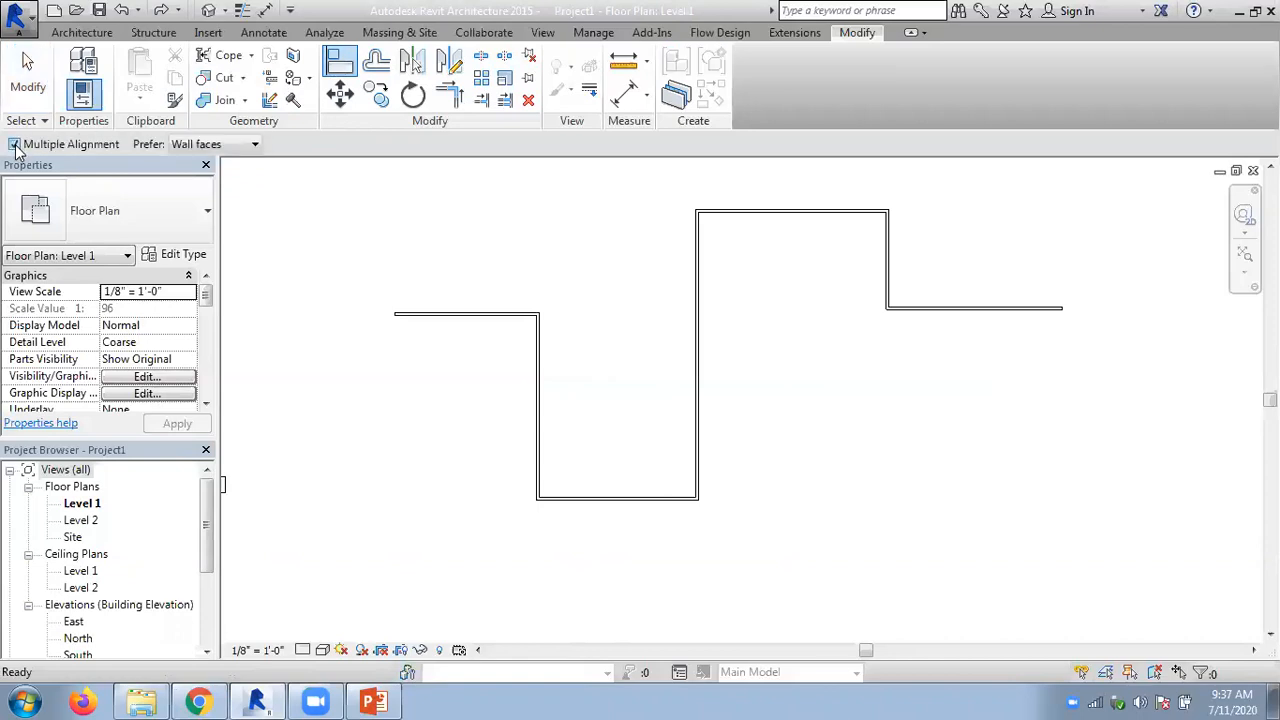
pyautogui.click(240, 145)
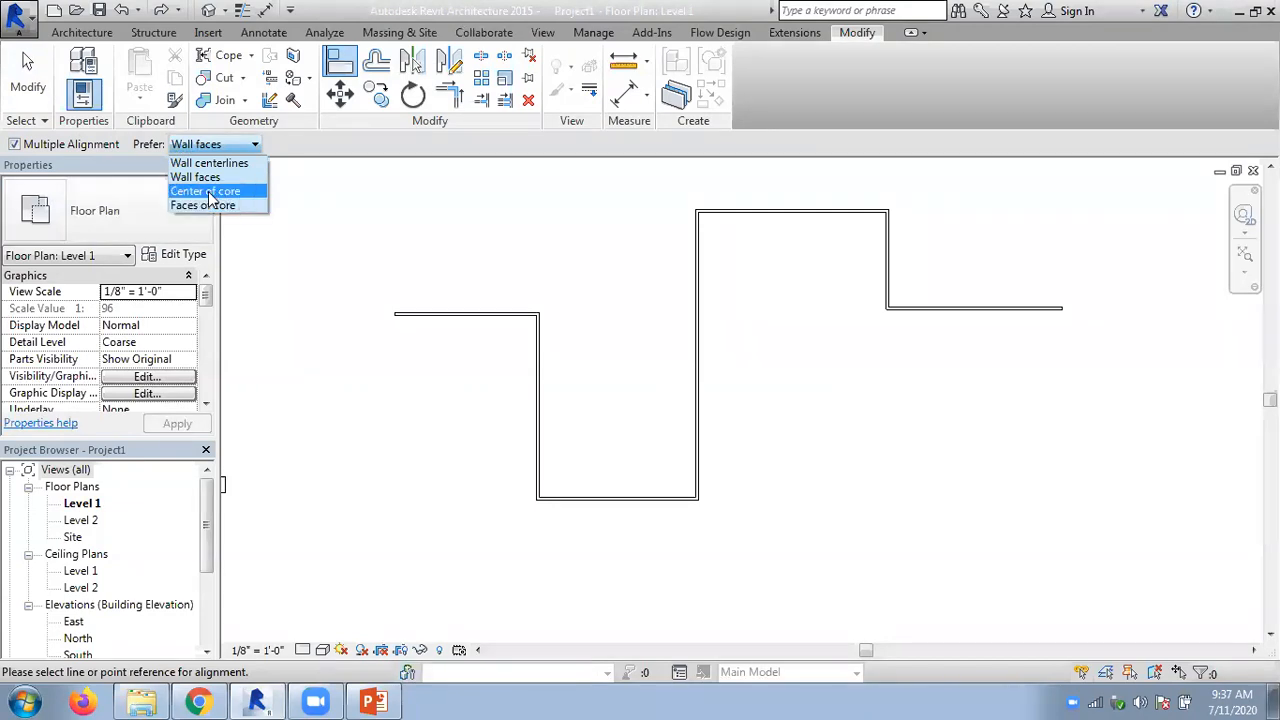
pyautogui.click(322, 150)
pyautogui.click(720, 213)
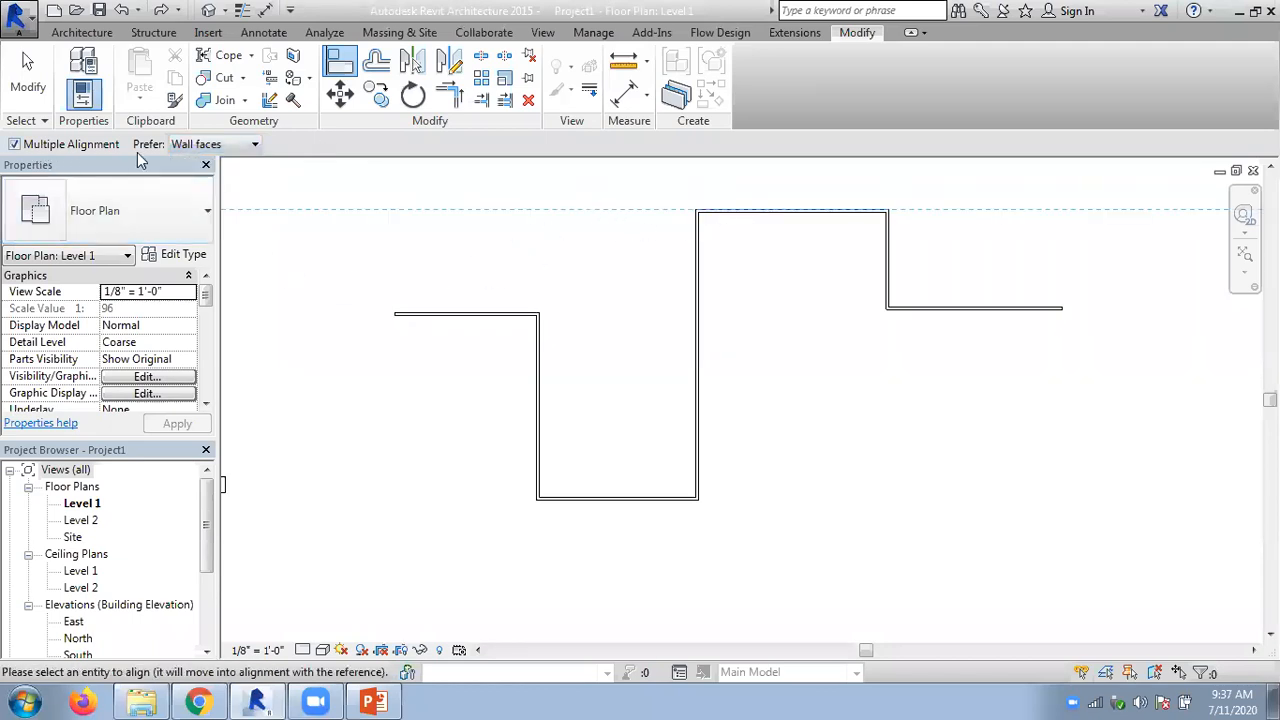
pyautogui.click(480, 314)
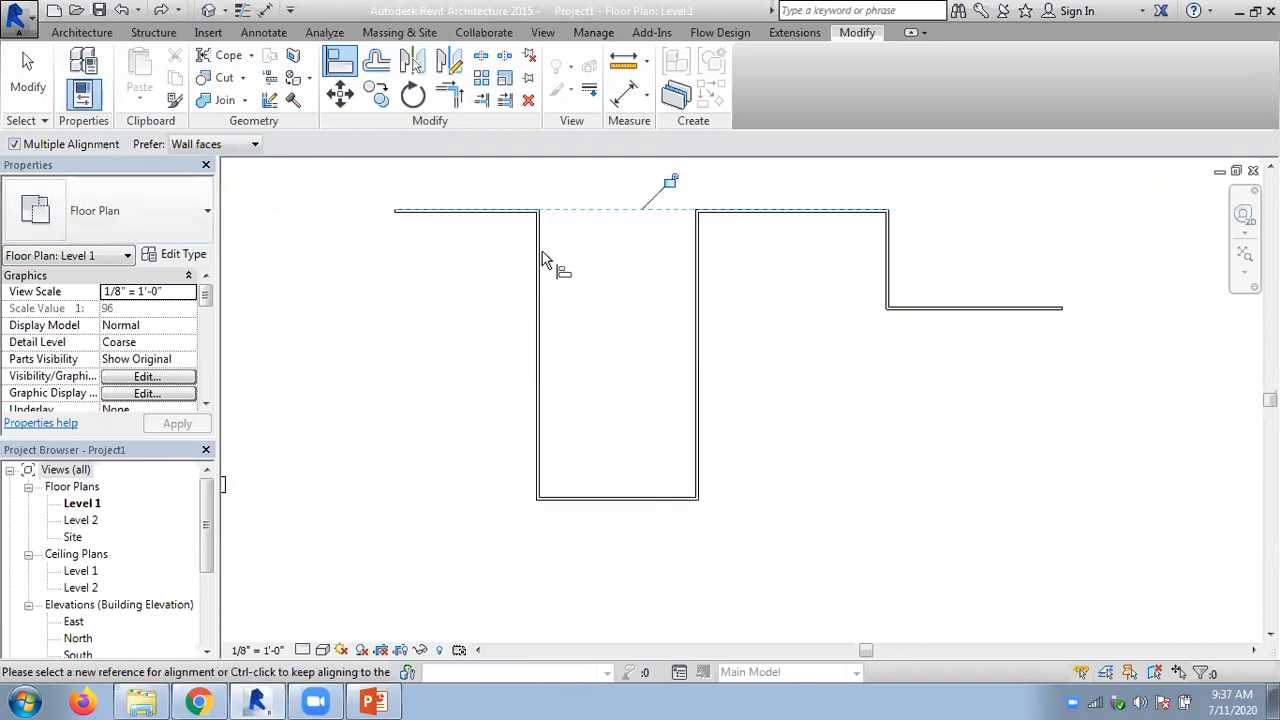
# - Try to align the rightmost horizontal wall with the upper wall's outer face, and cancel the change
pyautogui.click(946, 310)
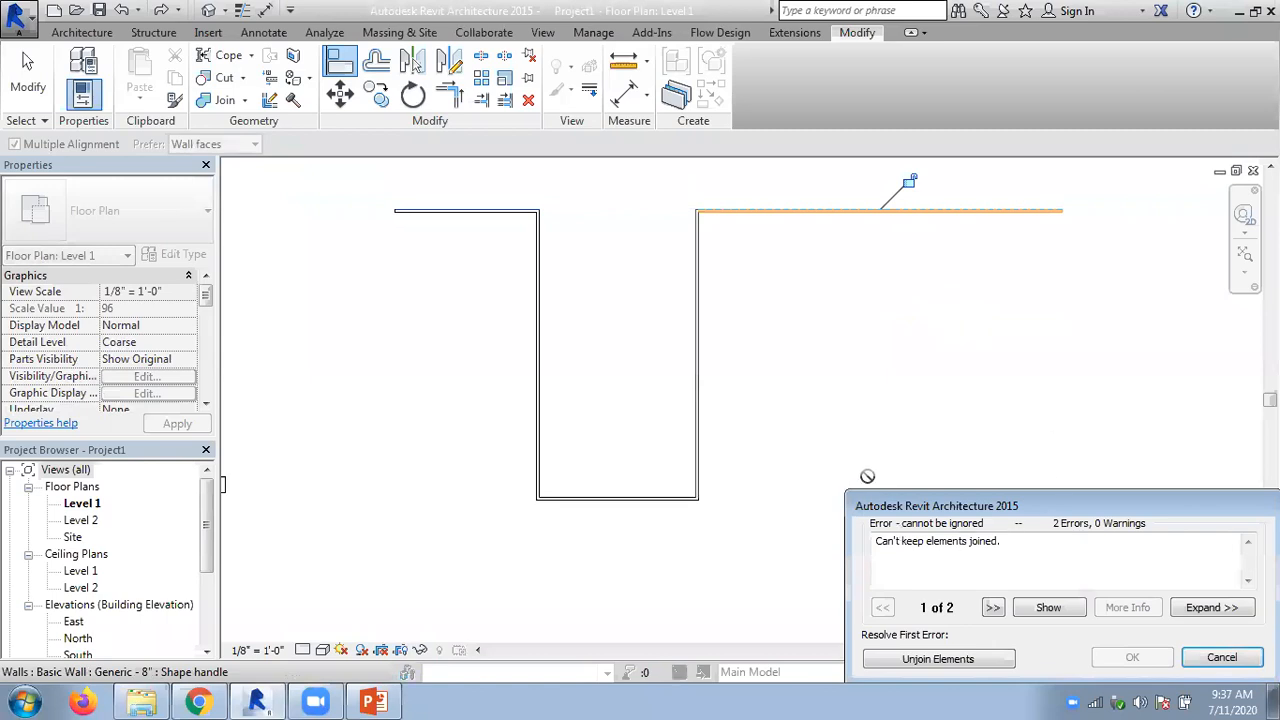
pyautogui.moveTo(895, 510); pyautogui.dragTo(815, 357)
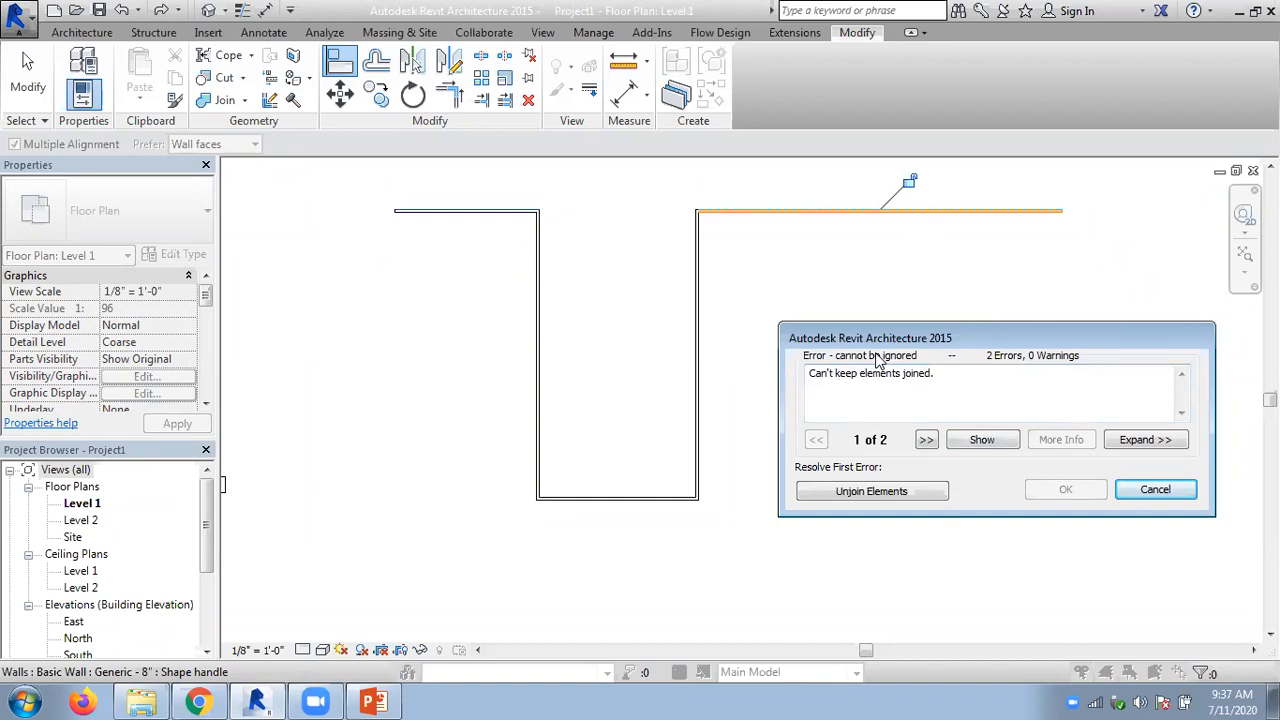
pyautogui.click(1155, 489)
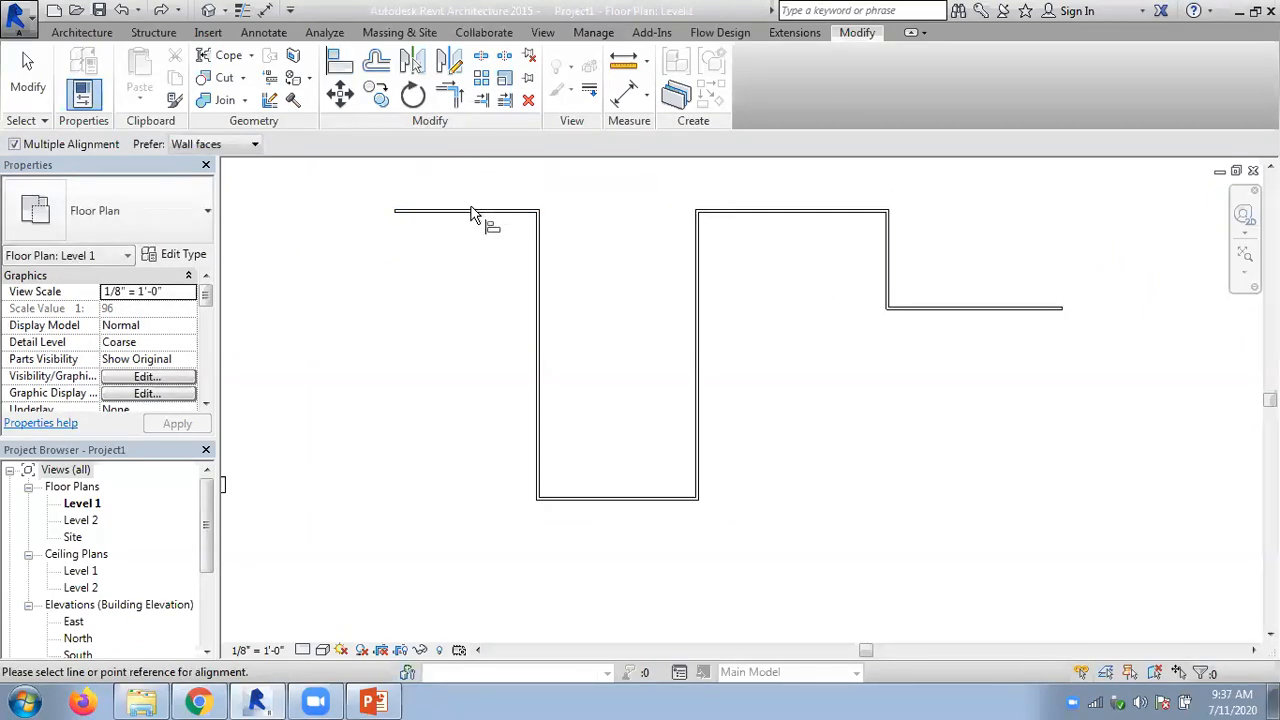
# - Retry aligning the rightmost horizontal wall with the upper wall, review both reported errors, and cancel
pyautogui.click(706, 213)
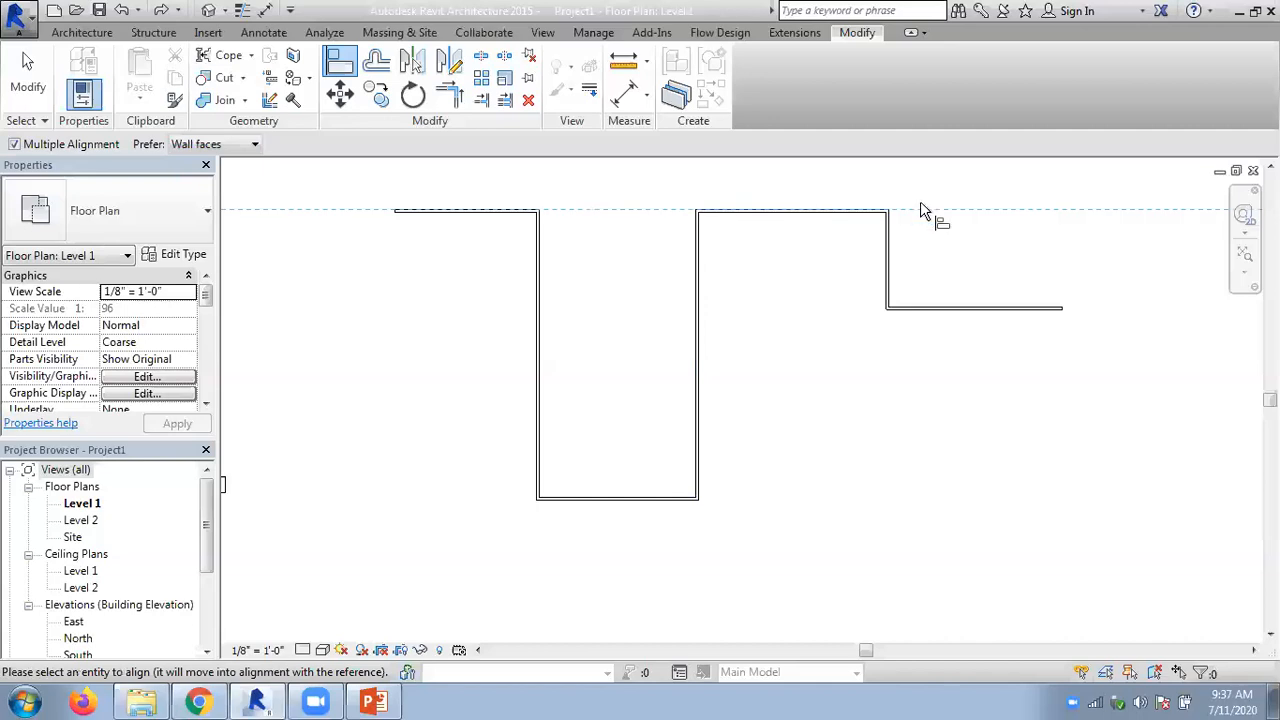
pyautogui.click(970, 310)
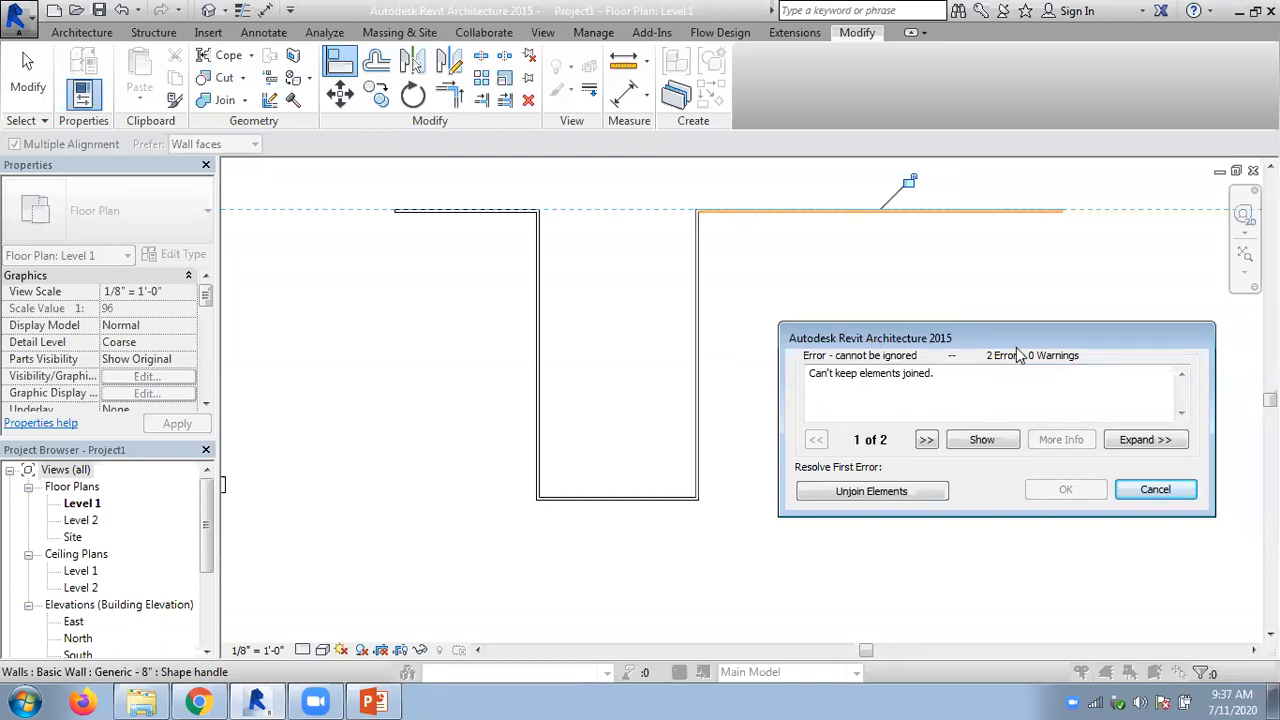
pyautogui.click(926, 441)
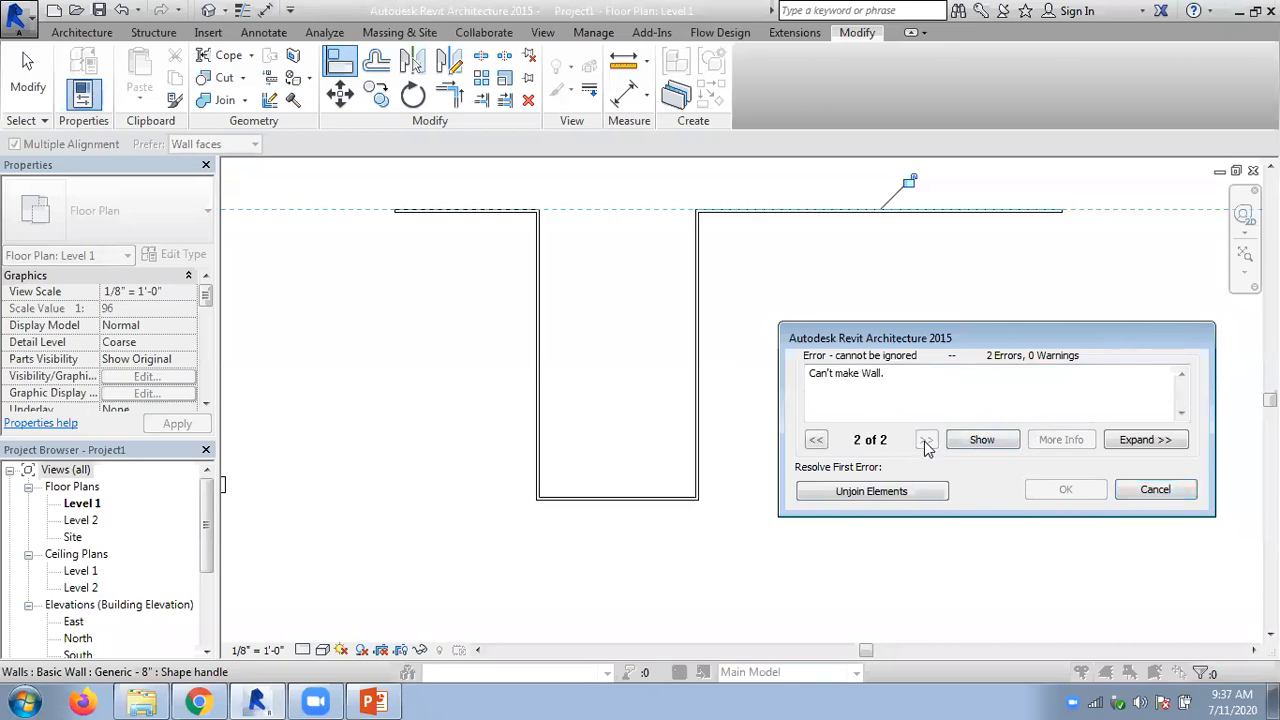
pyautogui.click(817, 441)
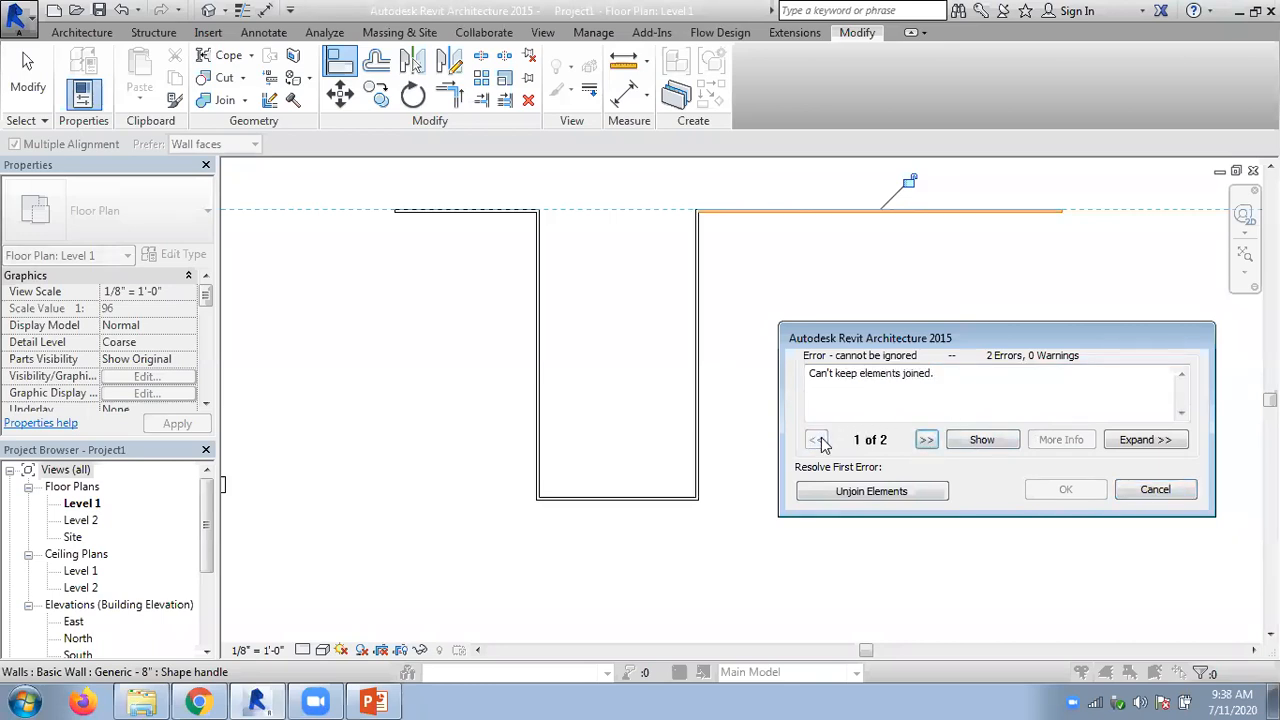
pyautogui.click(1154, 490)
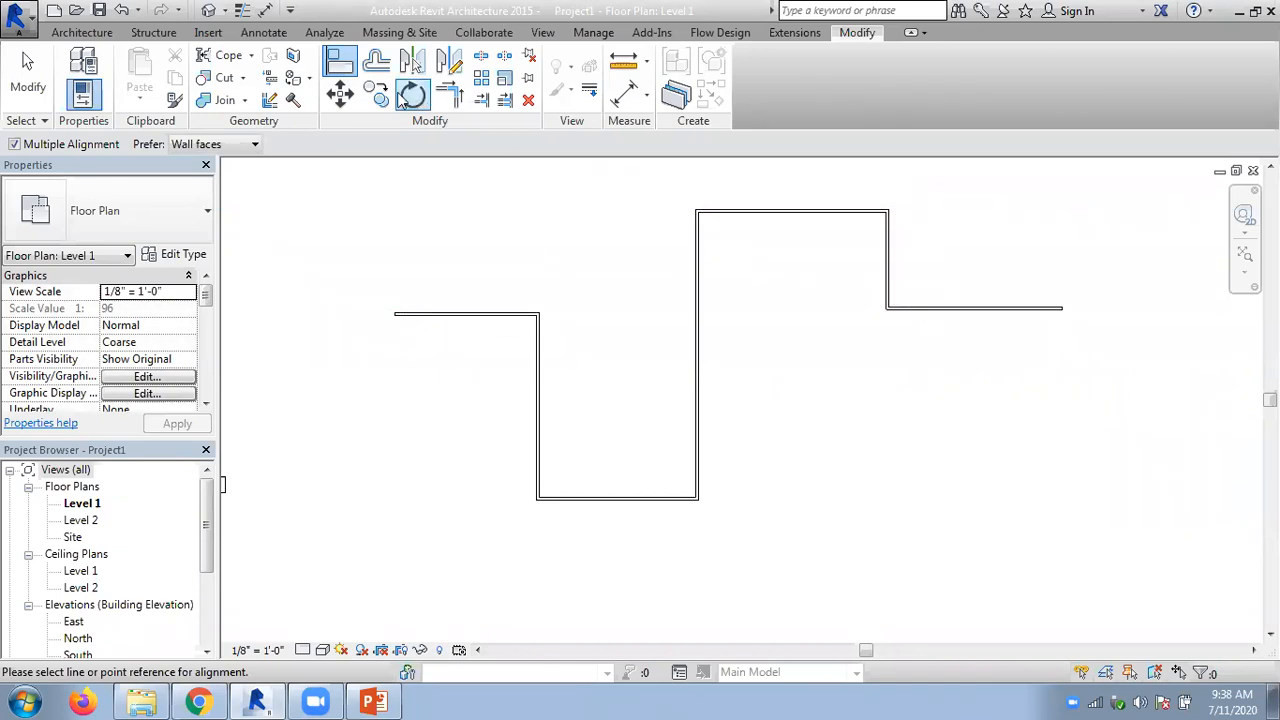
# - Try to align both the leftmost and rightmost horizontal walls with the upper wall's outer face, and undo the alignment
pyautogui.click(718, 210)
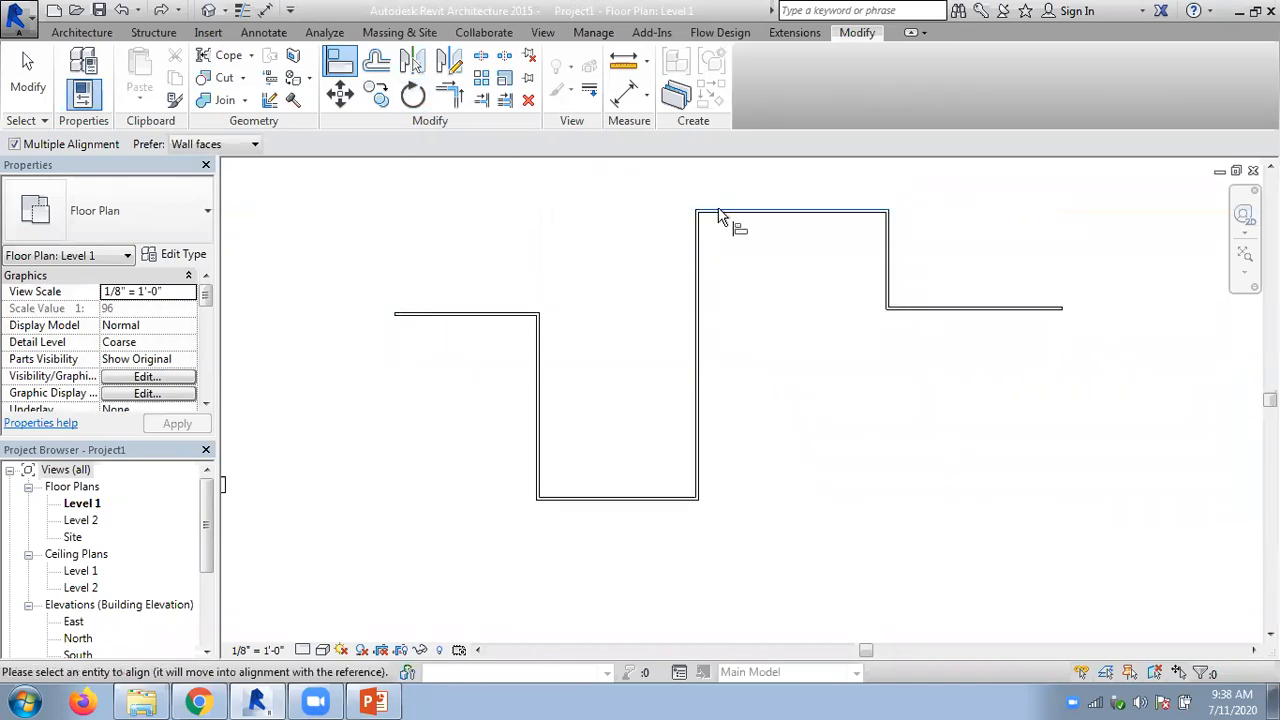
pyautogui.click(505, 314)
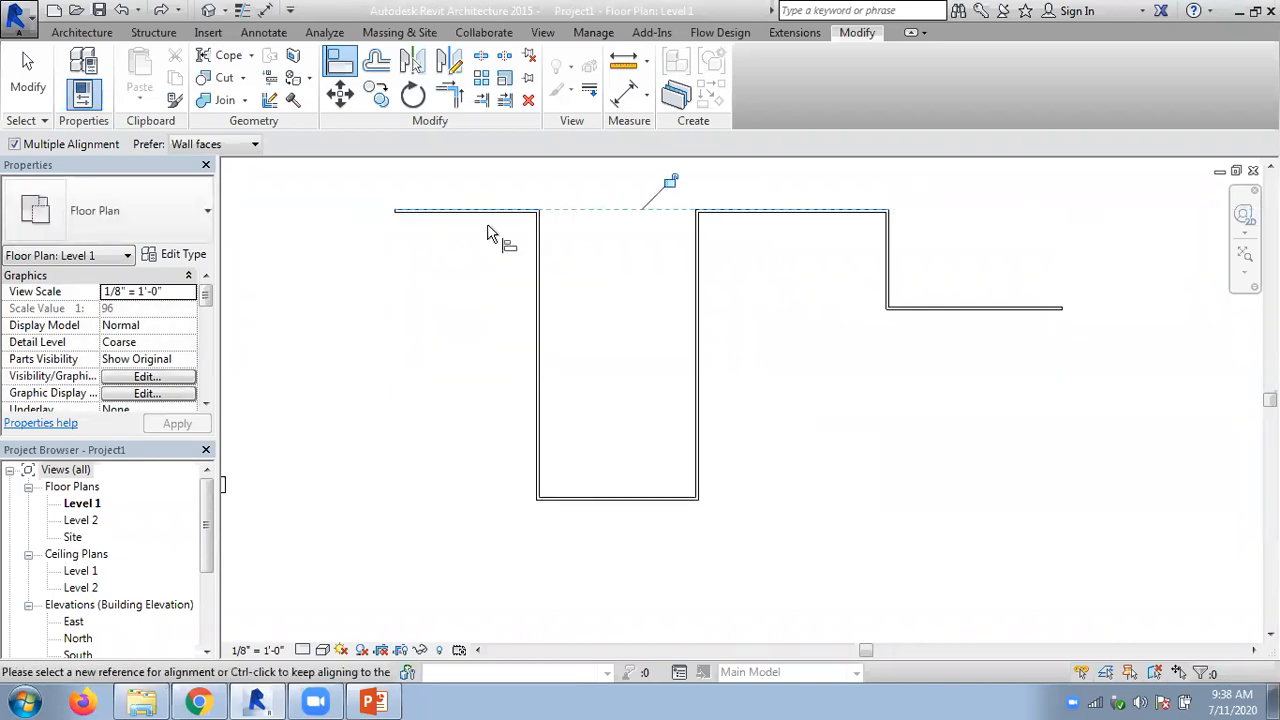
pyautogui.click(974, 308)
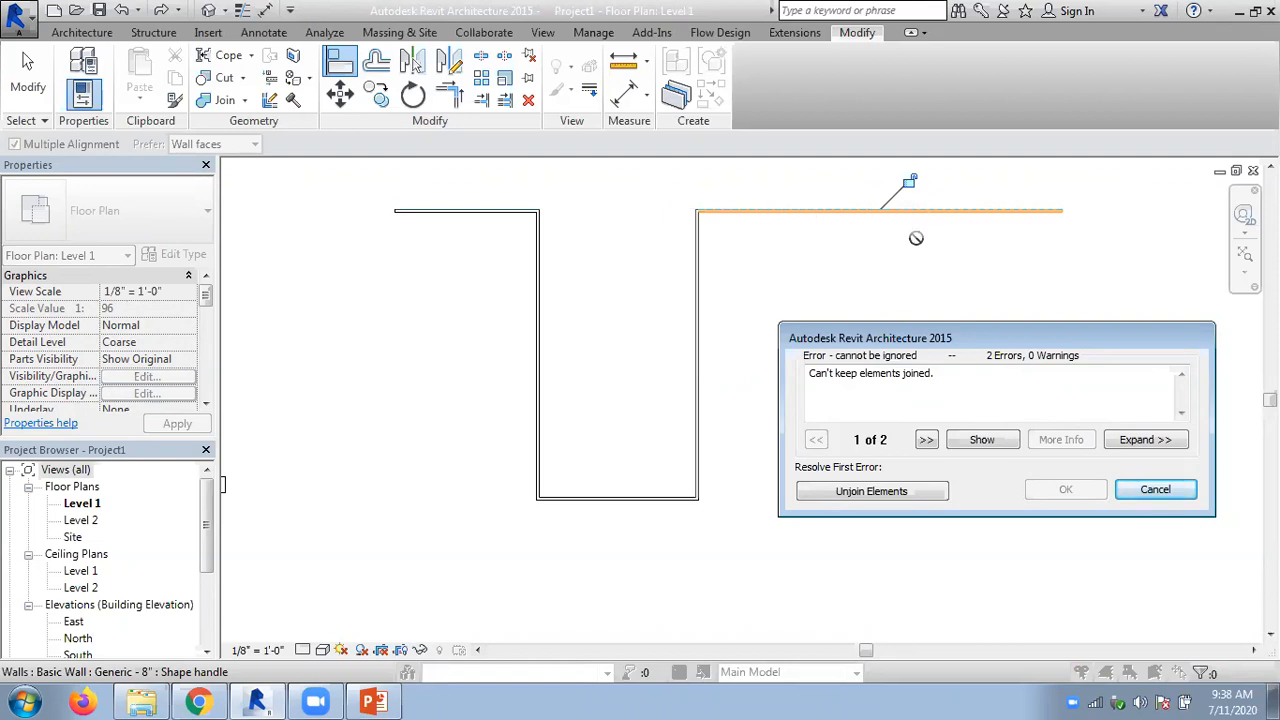
pyautogui.click(1155, 490)
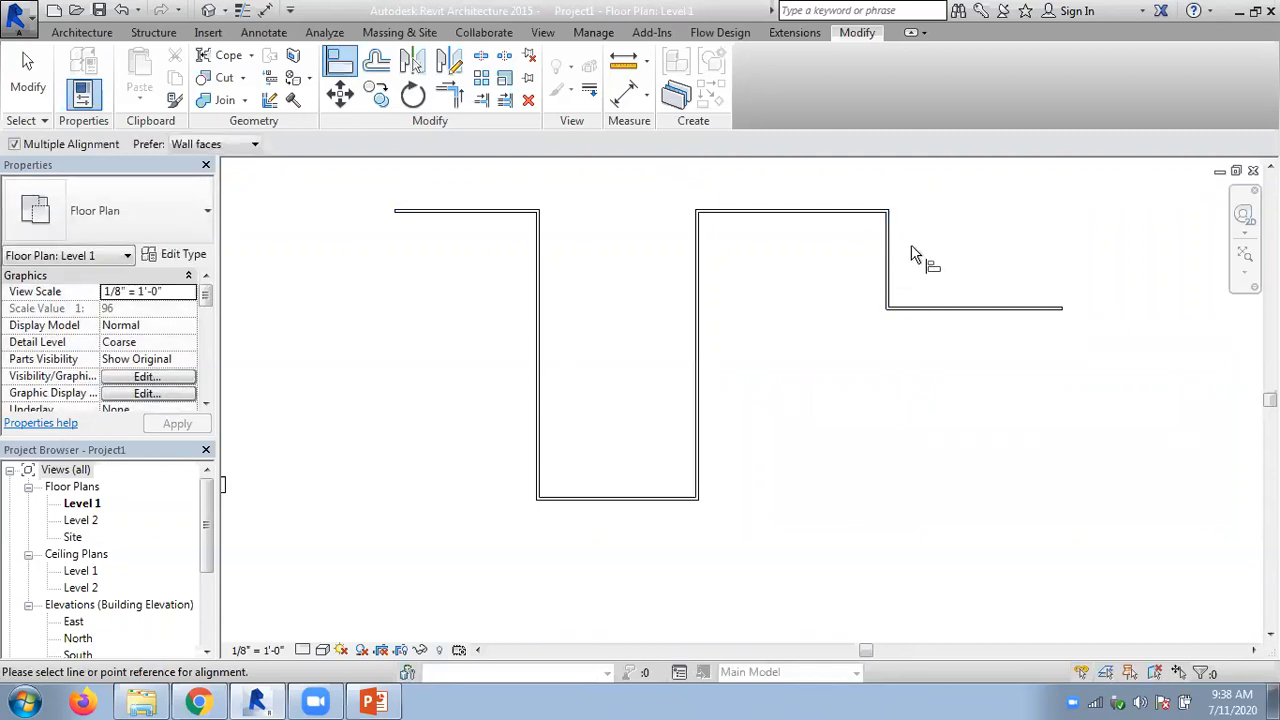
pyautogui.press('Escape')
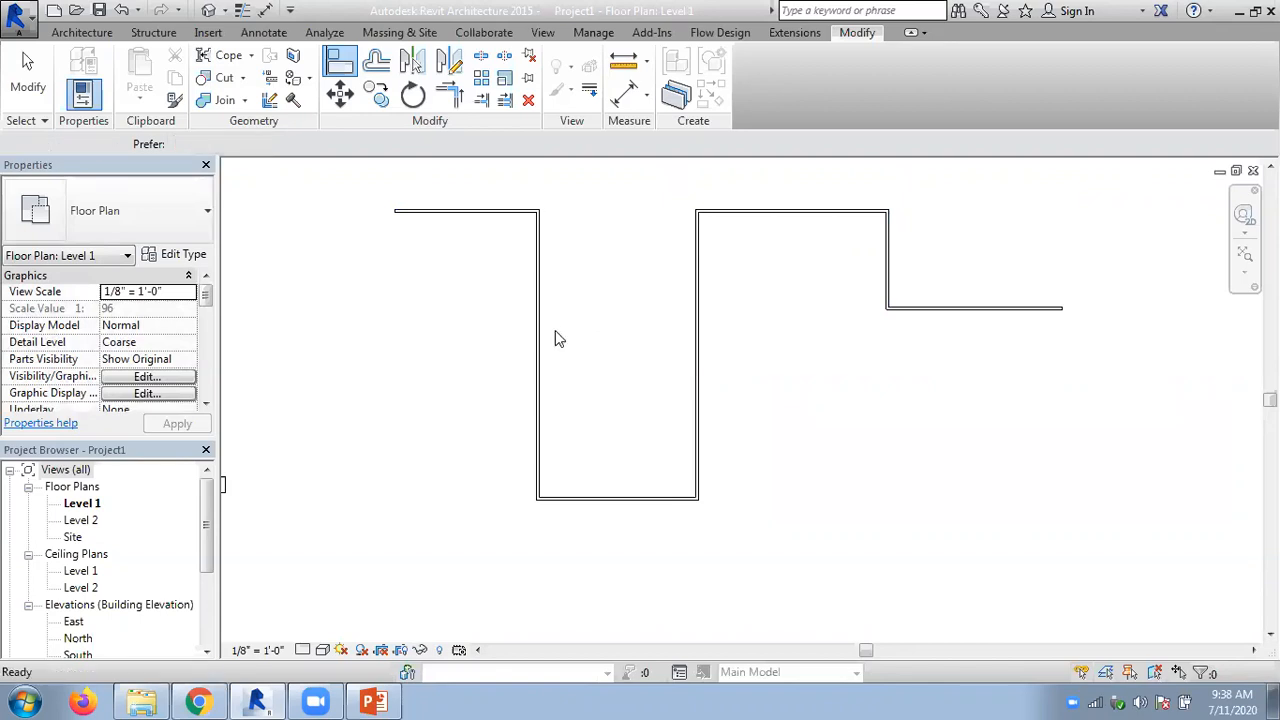
pyautogui.hotkey('ctrl', 'z')
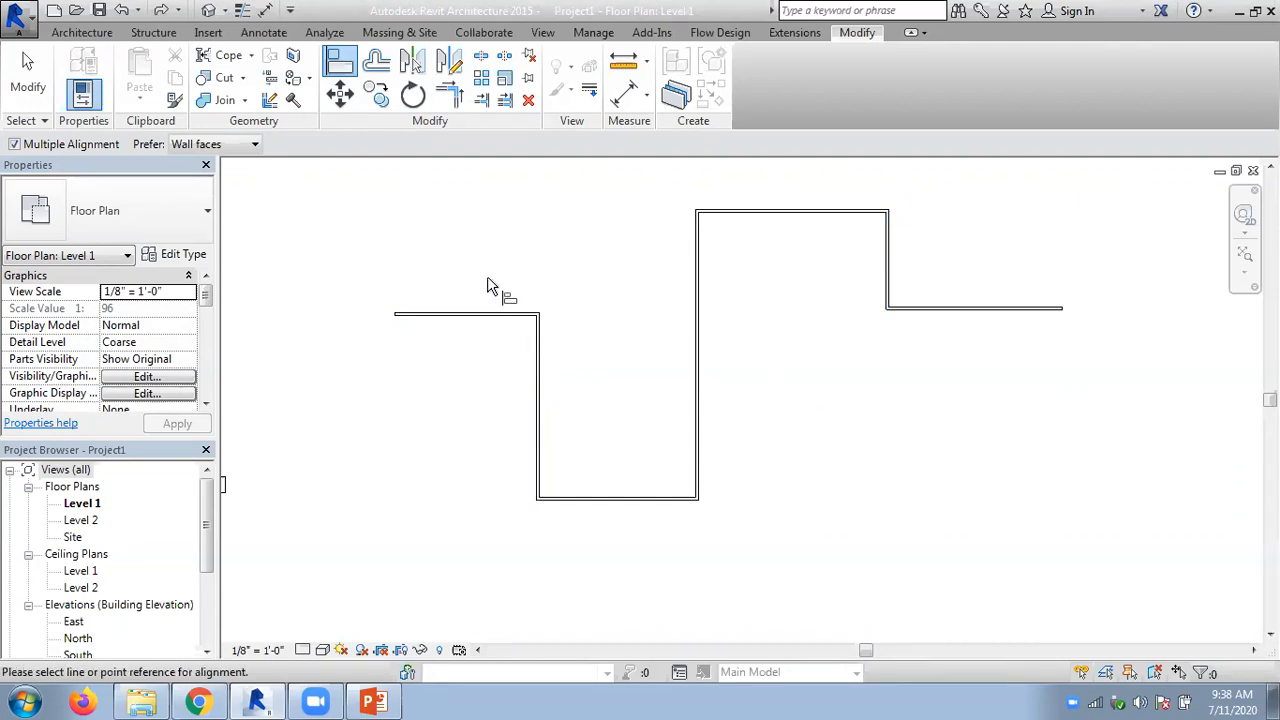
# - Align the rightmost horizontal wall with the upper wall's outer face, unjoining the conflicting elements and deleting the short vertical wall between them
pyautogui.click(800, 212)
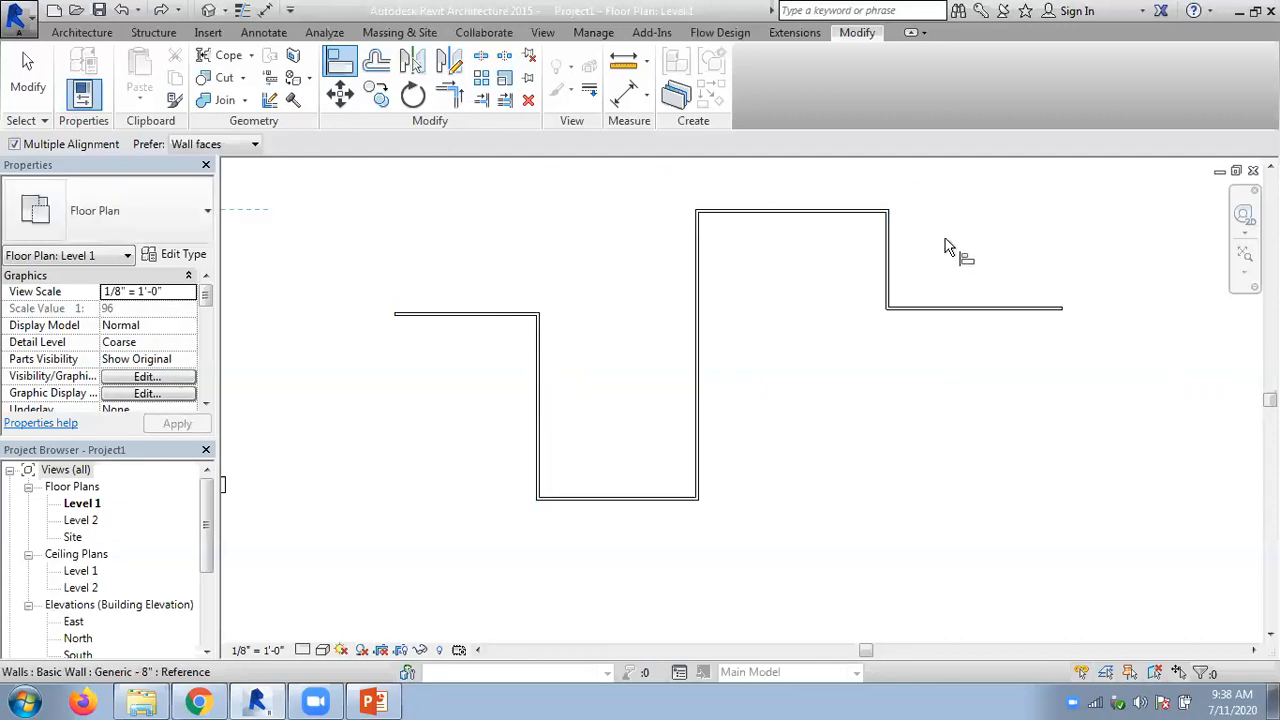
pyautogui.click(957, 308)
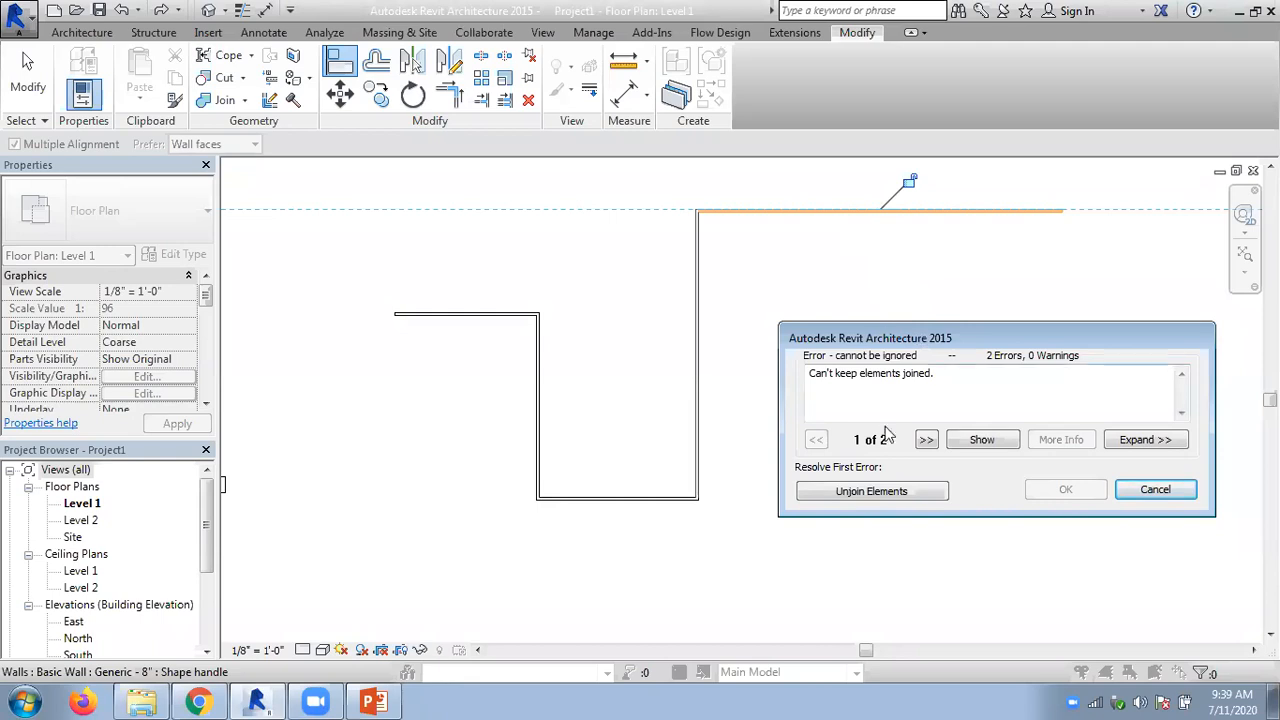
pyautogui.click(873, 494)
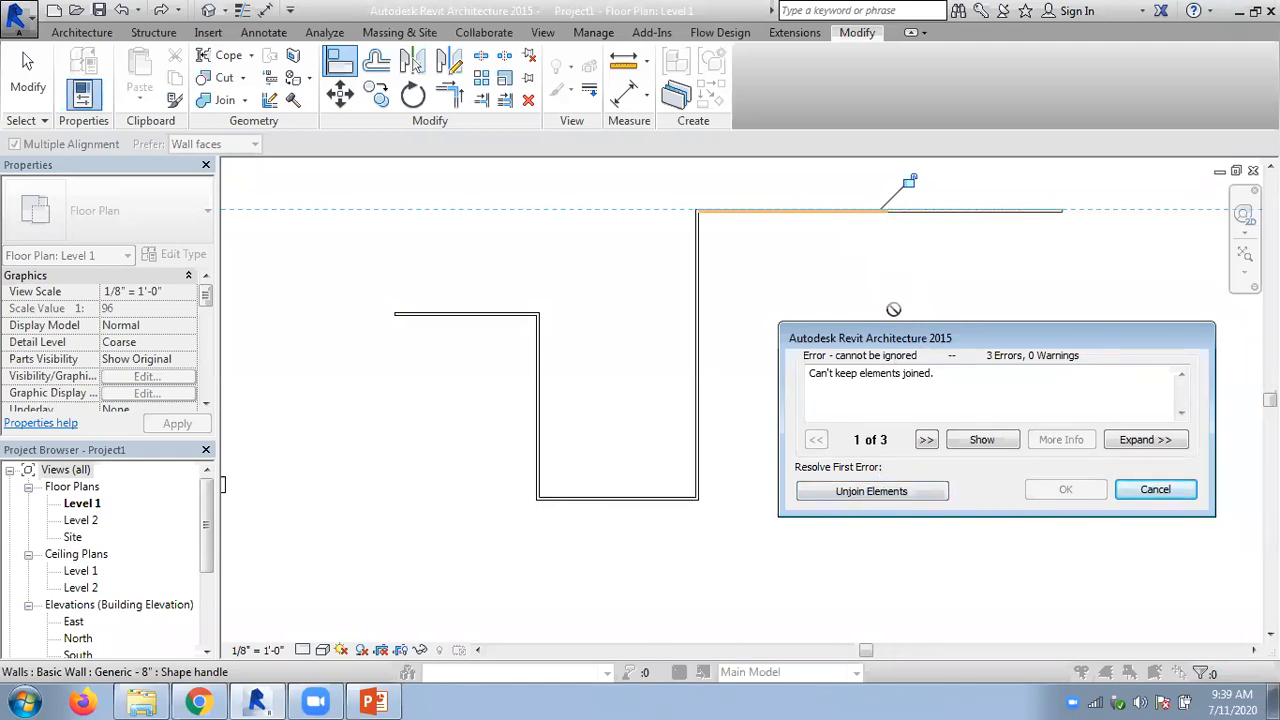
pyautogui.click(882, 497)
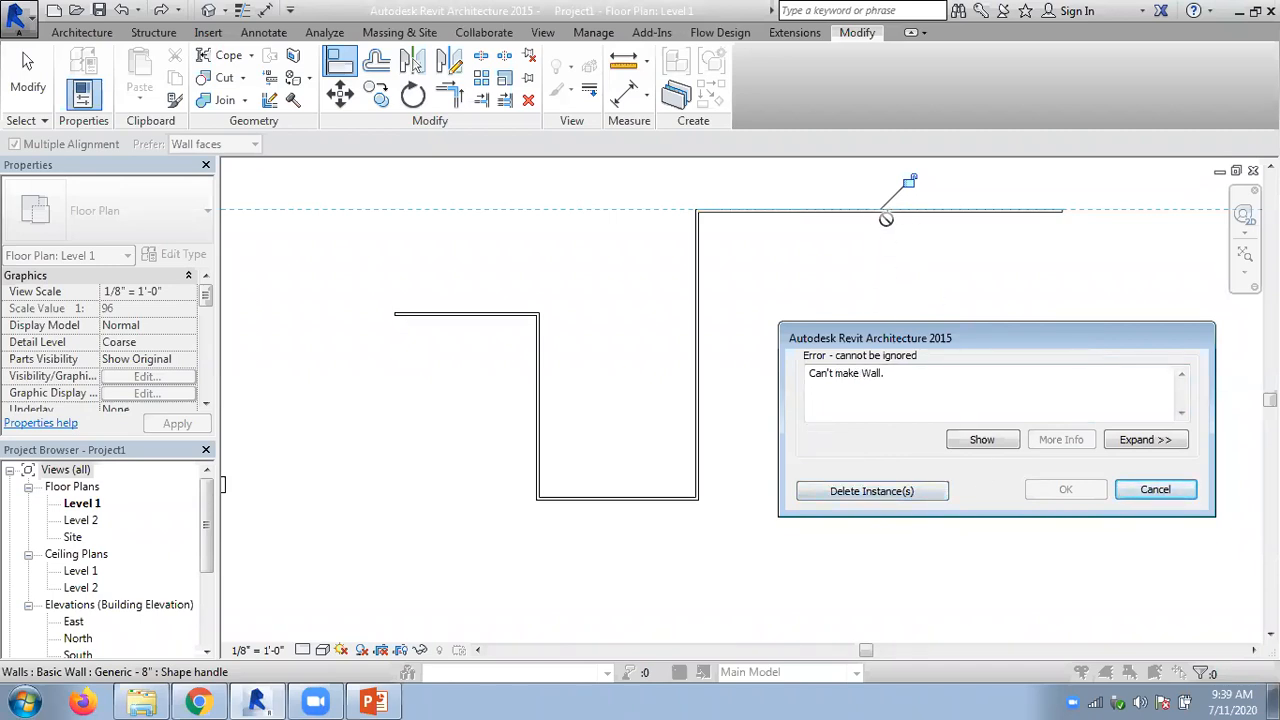
pyautogui.click(885, 497)
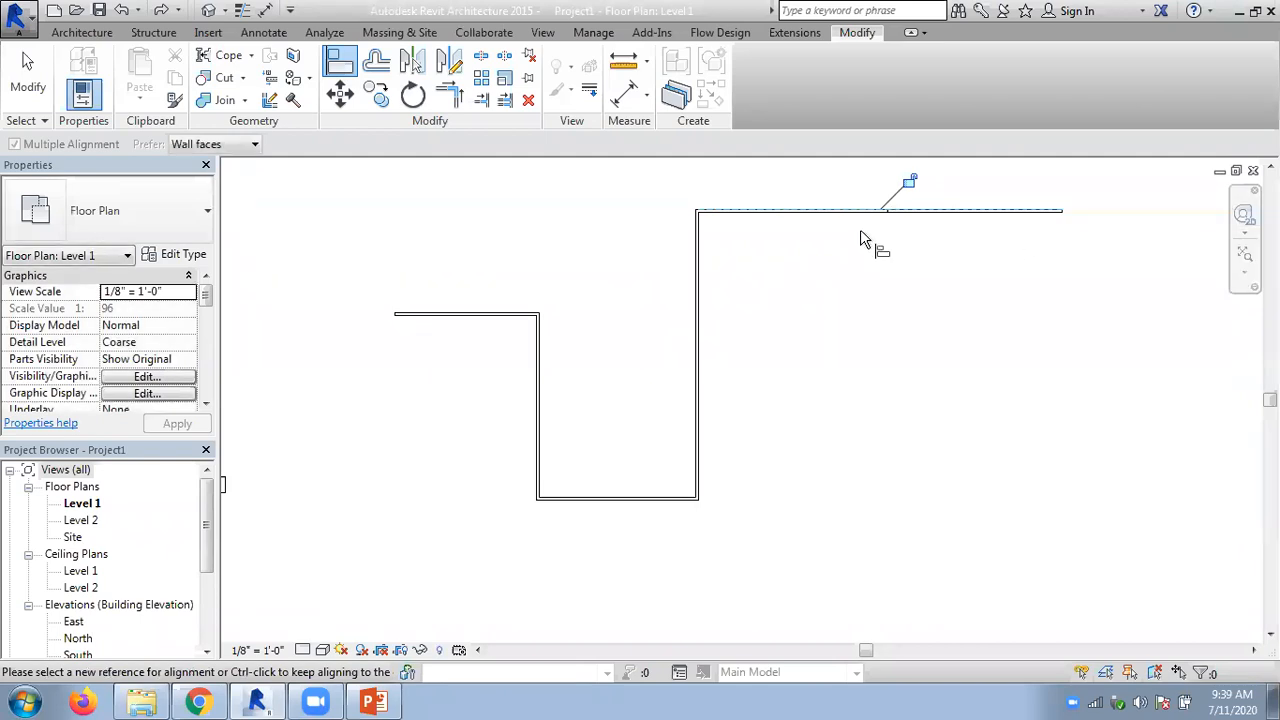
pyautogui.click(33, 65)
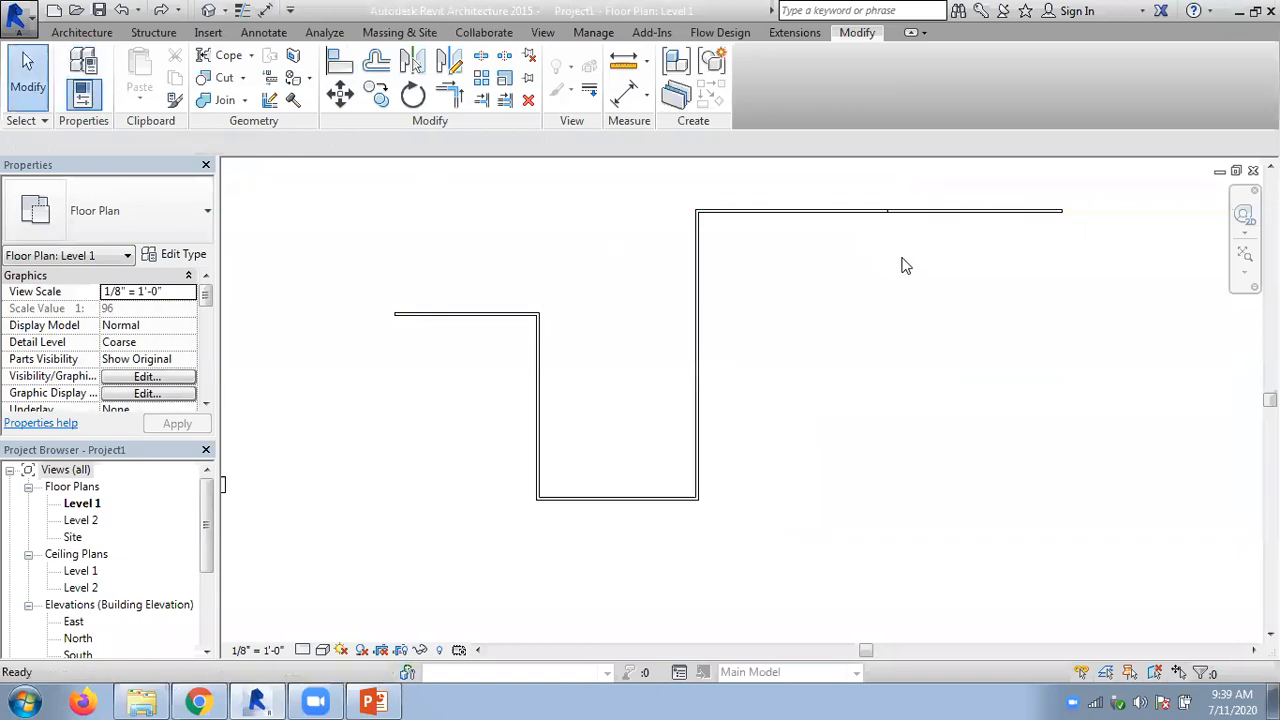
pyautogui.scroll(8, 852, 209)
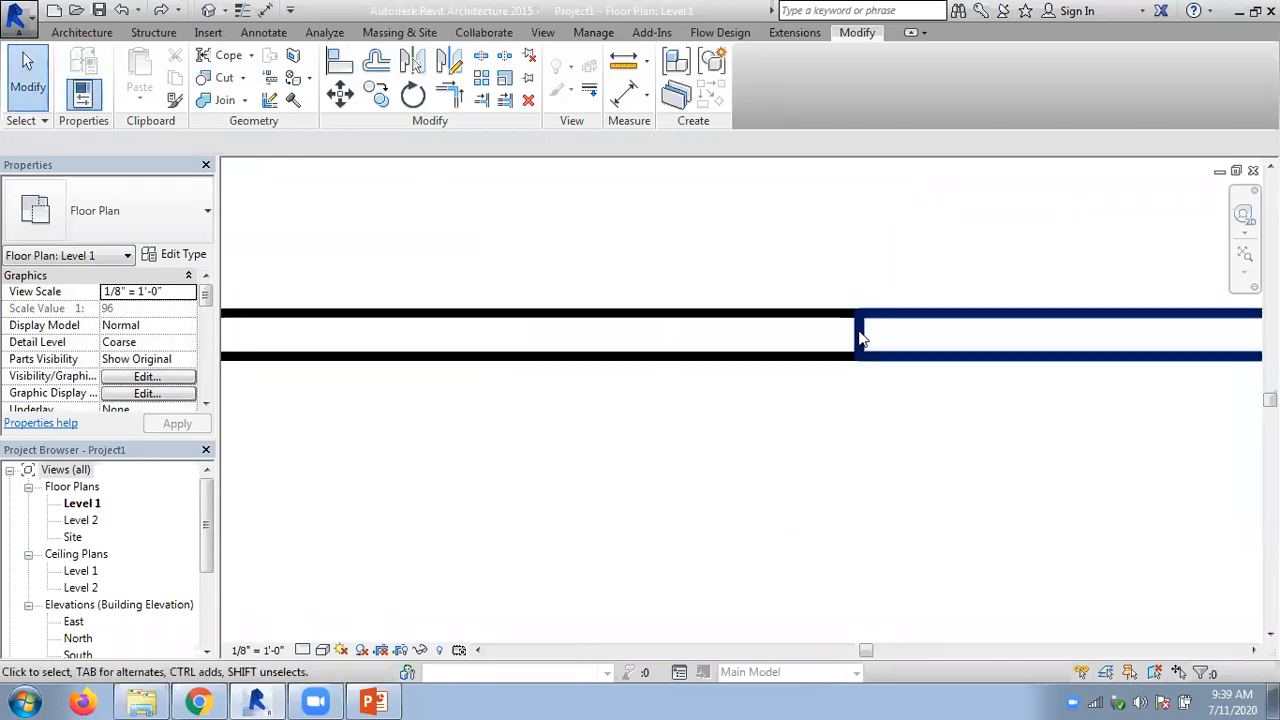
# - Pull the right-hand wall's end about 10 inches away from the adjoining collinear wall, and stretch it back to close the gap
pyautogui.scroll(-3, 785, 237)
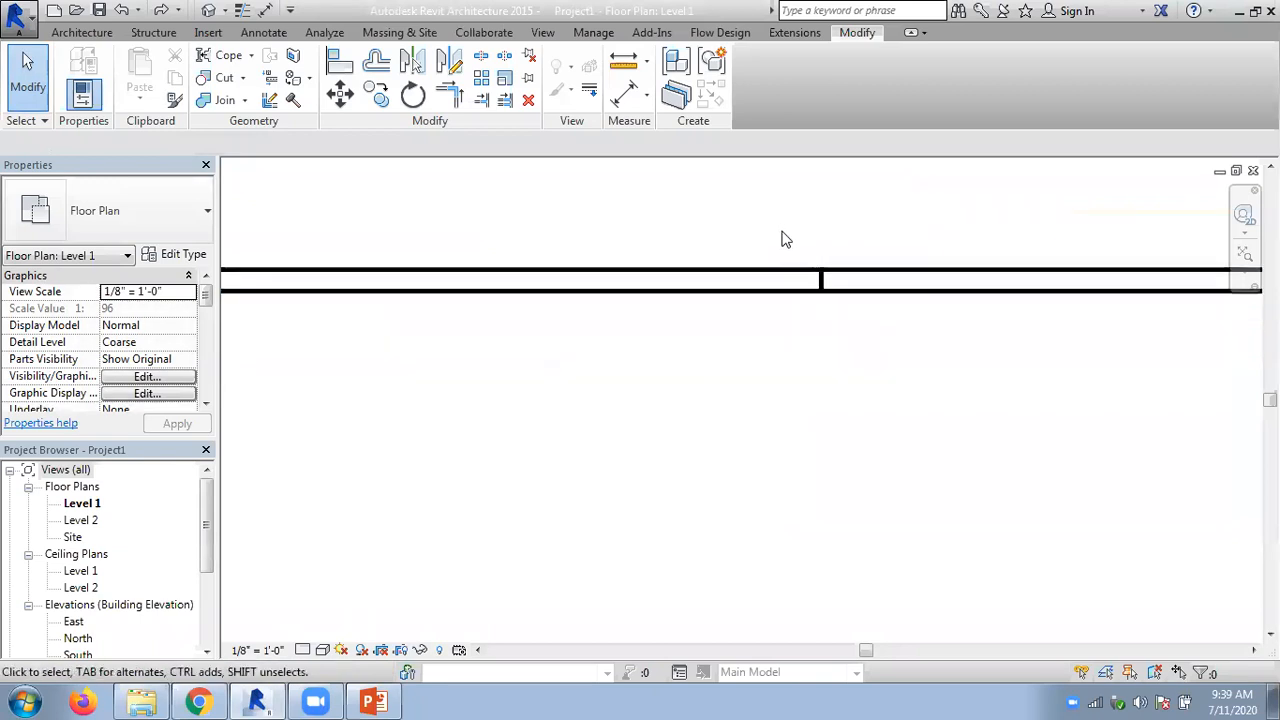
pyautogui.scroll(-2, 785, 287)
pyautogui.scroll(4, 869, 297)
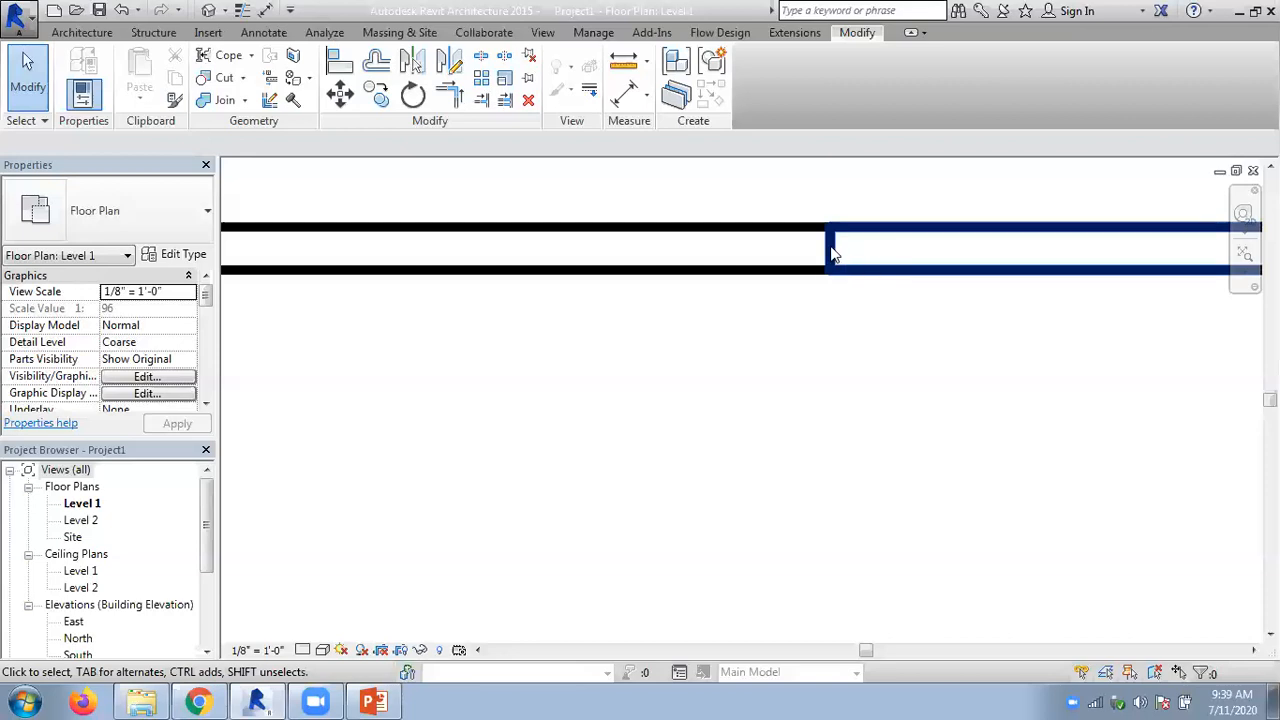
pyautogui.moveTo(833, 253); pyautogui.dragTo(880, 249)
pyautogui.click(877, 346)
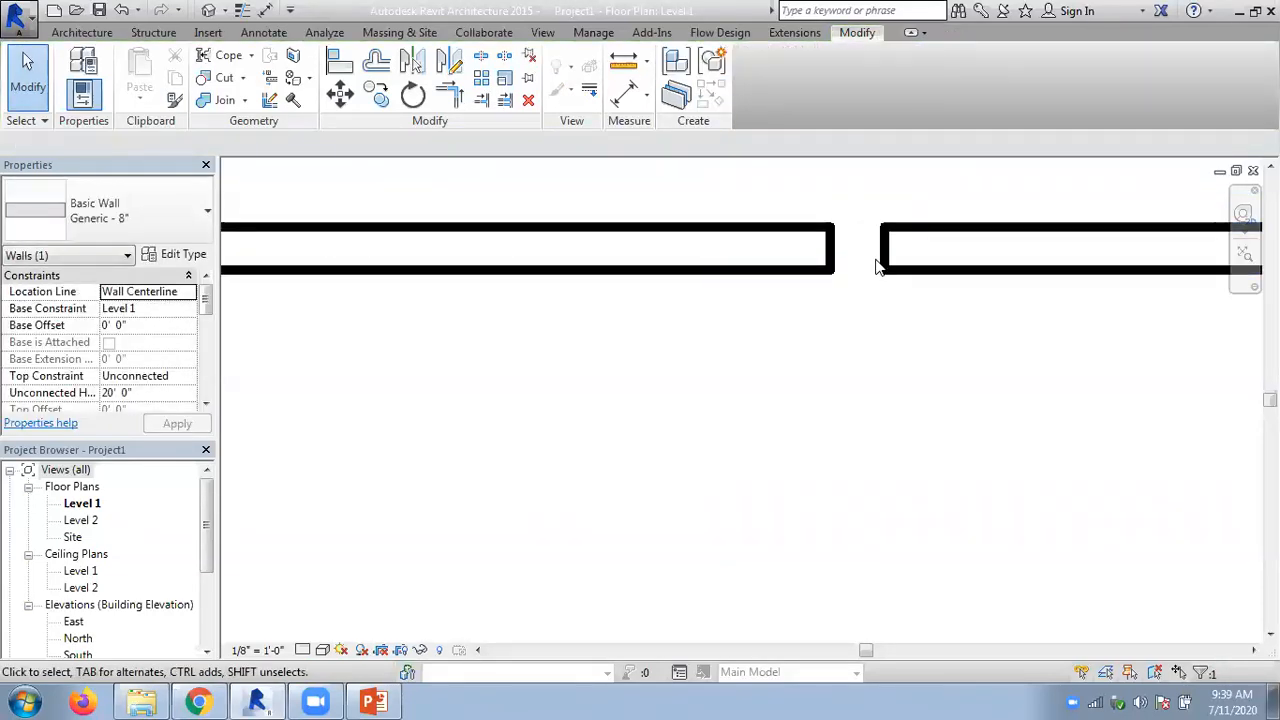
pyautogui.click(893, 251)
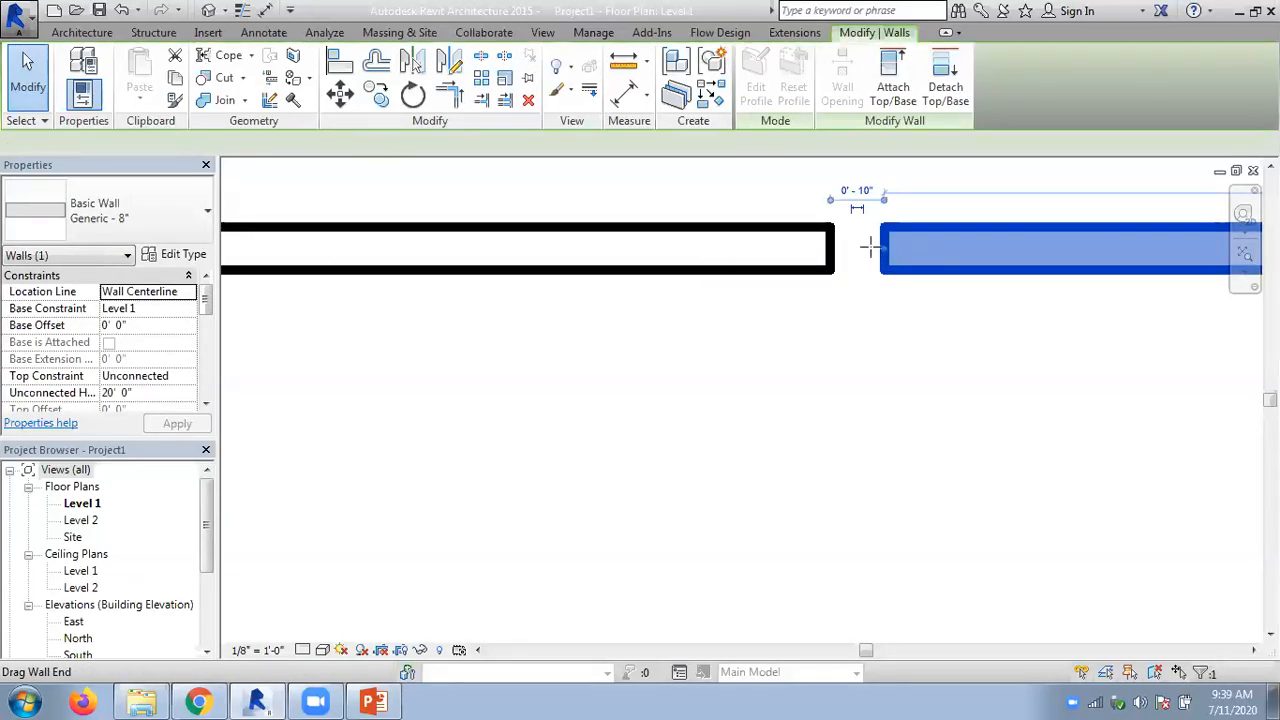
pyautogui.moveTo(868, 248); pyautogui.dragTo(833, 249)
pyautogui.click(847, 354)
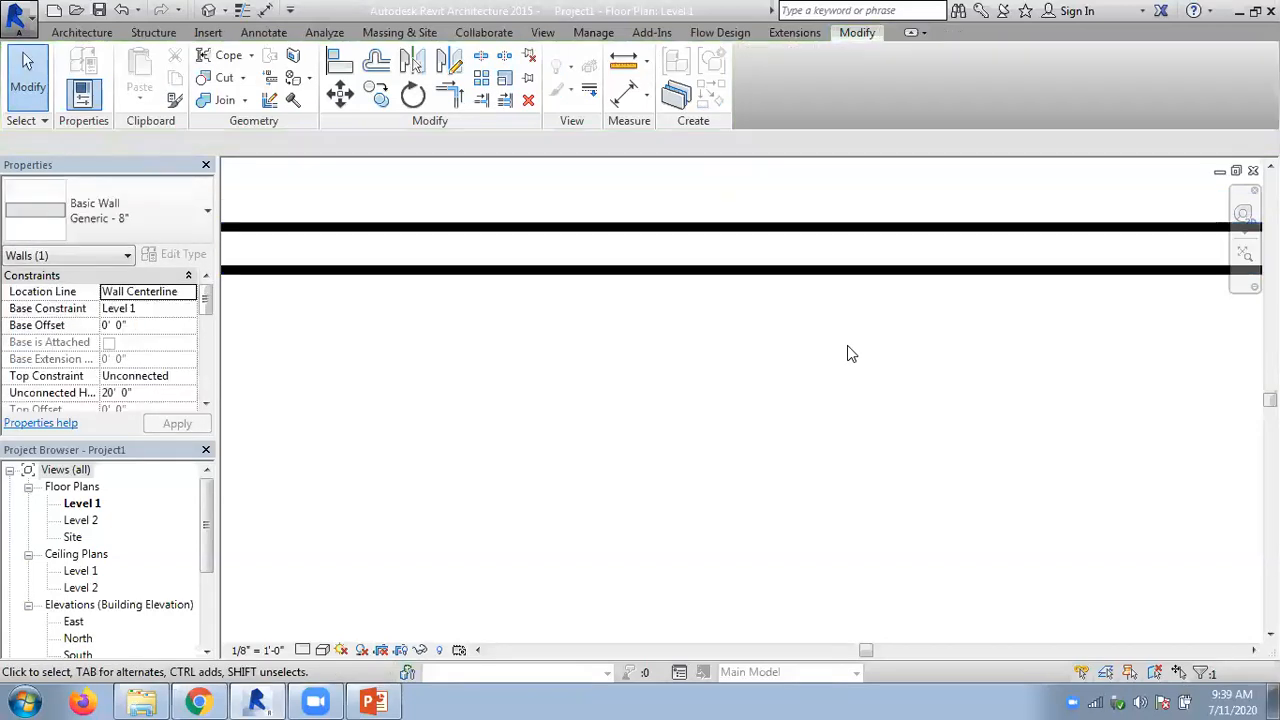
# - Select the right-hand wall and stretch its end slightly into the adjoining collinear wall to merge the two segments
pyautogui.scroll(-5, 851, 356)
pyautogui.moveTo(891, 448); pyautogui.dragTo(757, 354, button='middle')
pyautogui.scroll(2, 797, 343)
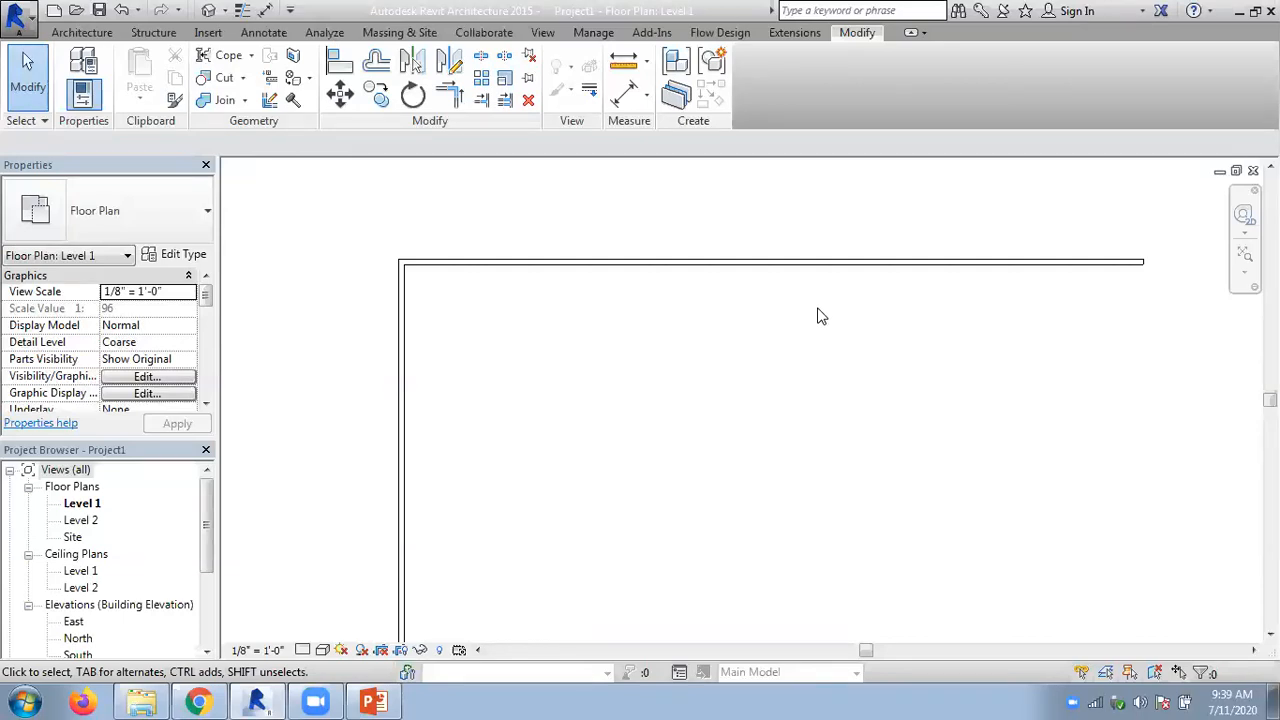
pyautogui.scroll(3, 812, 318)
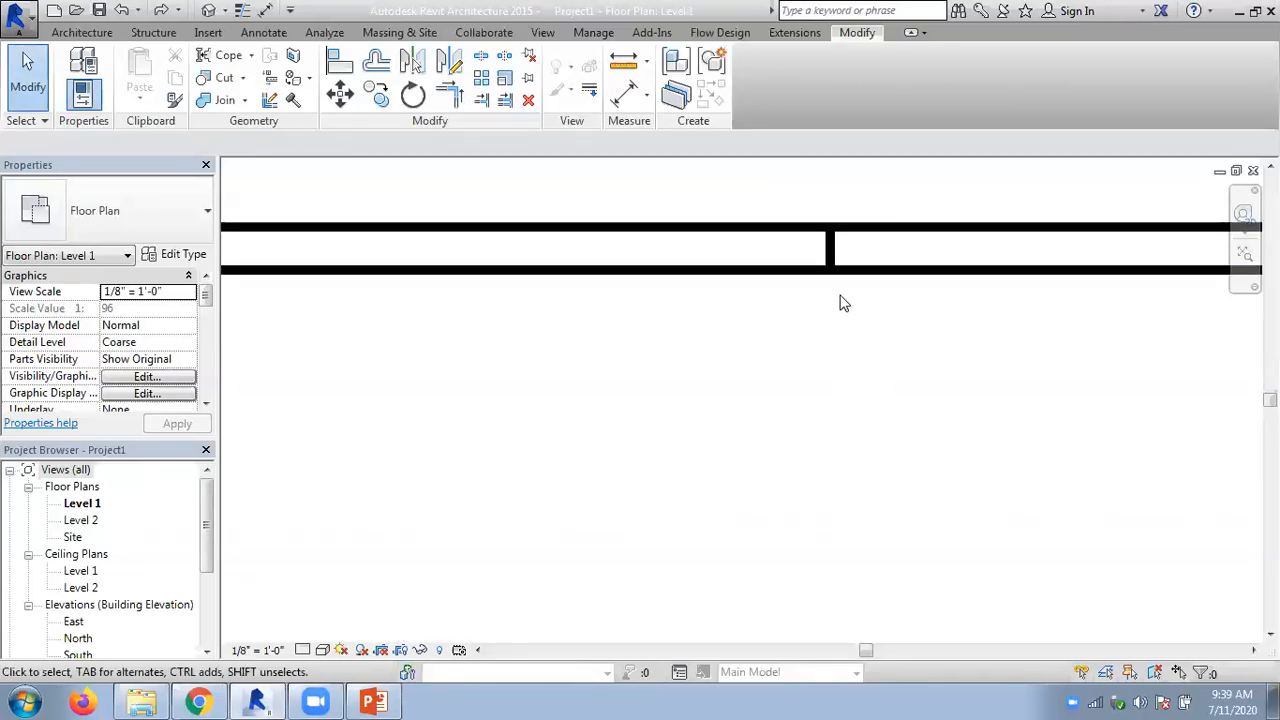
pyautogui.scroll(1, 838, 298)
pyautogui.click(831, 238)
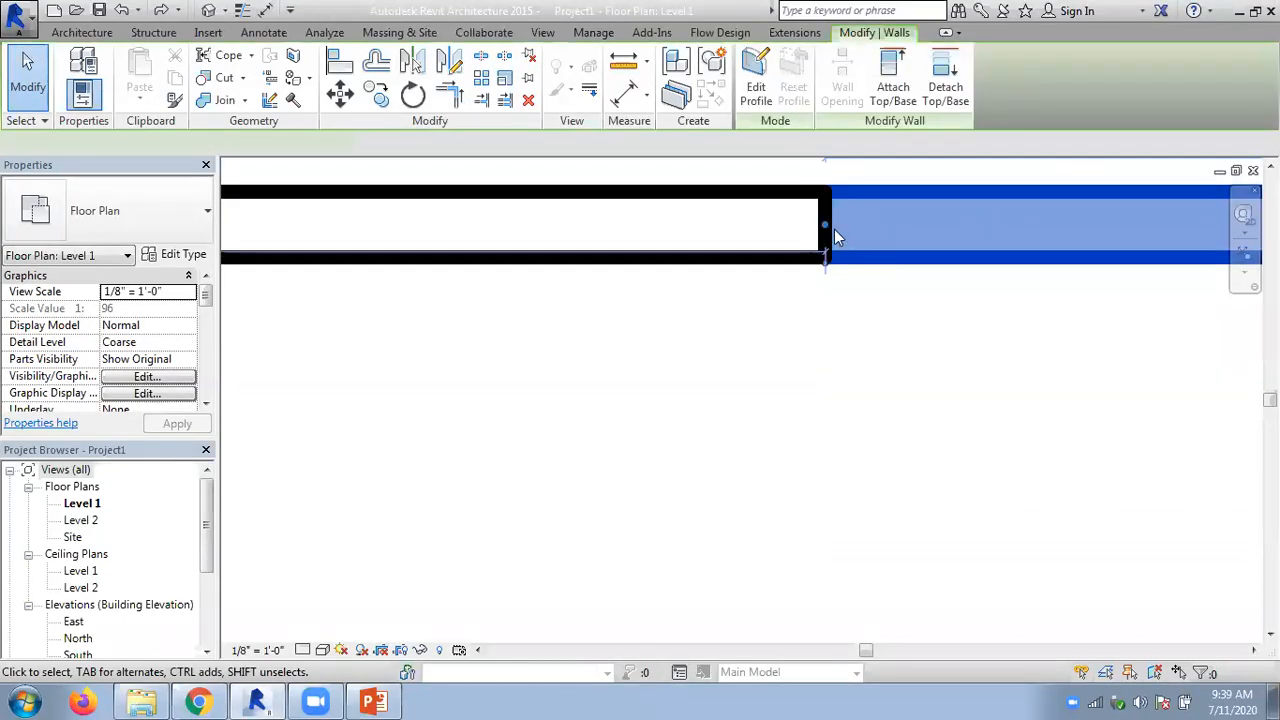
pyautogui.moveTo(826, 226); pyautogui.dragTo(803, 222)
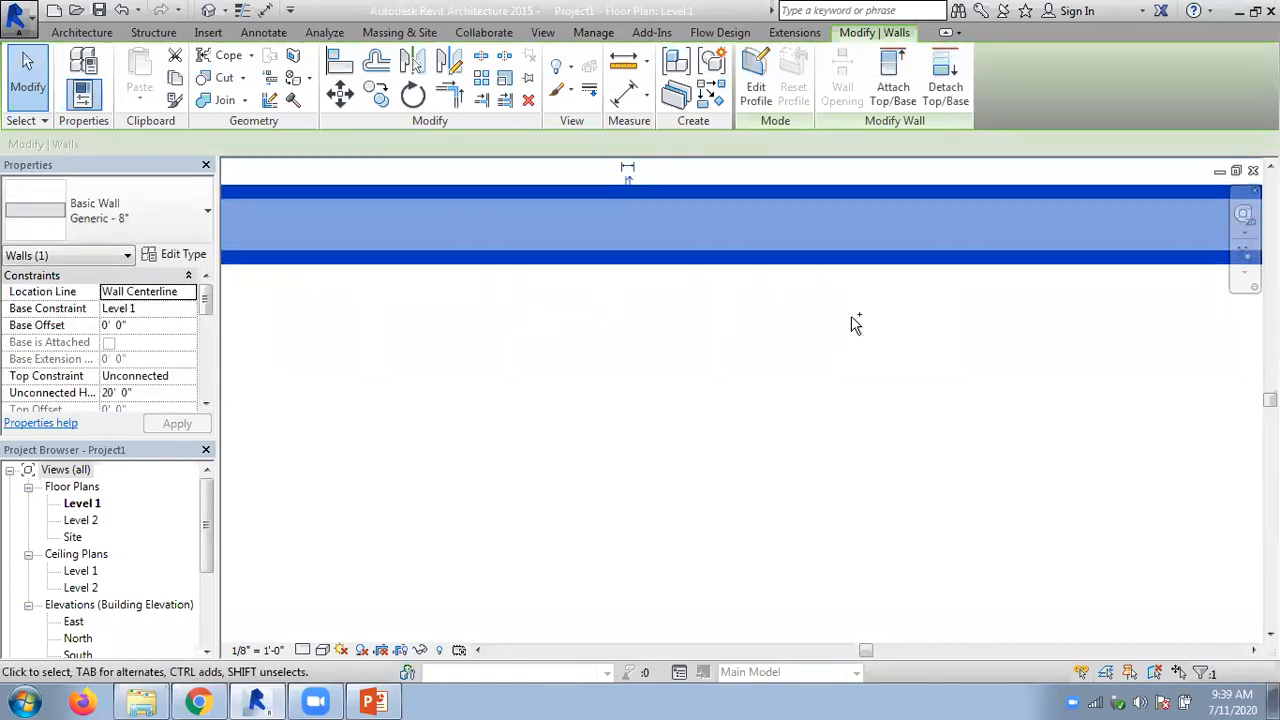
pyautogui.click(851, 325)
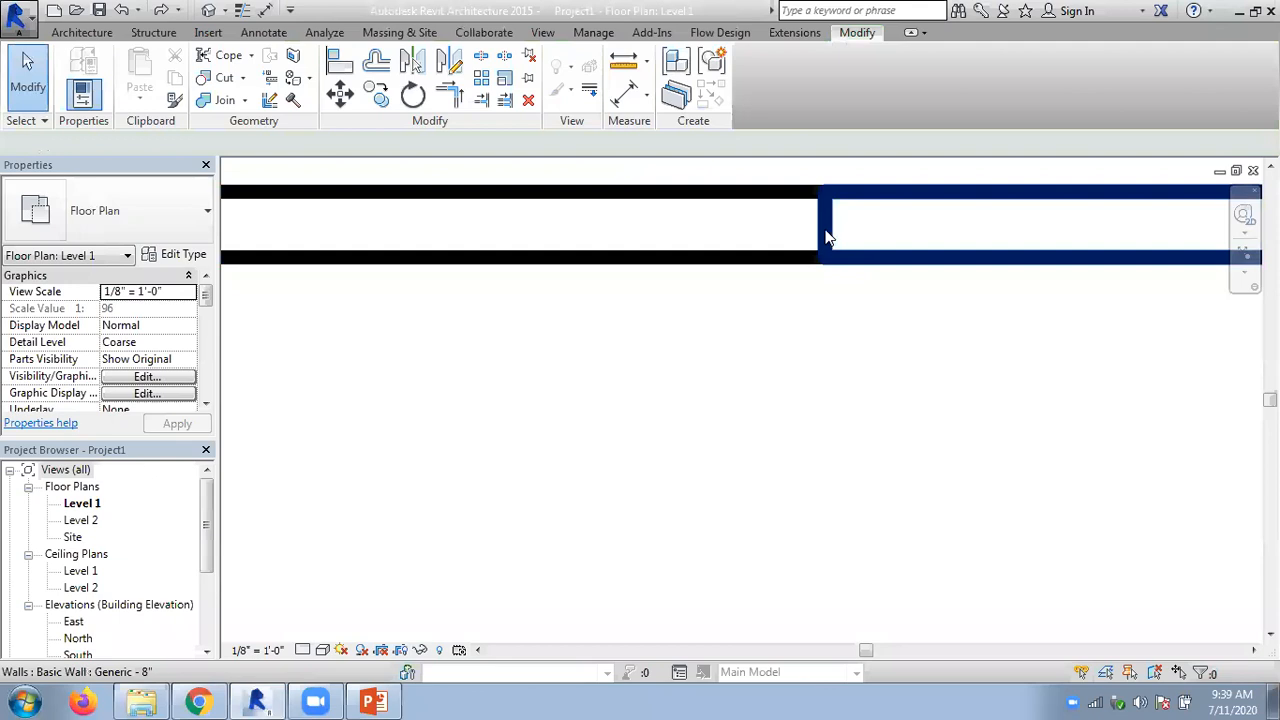
# - Repeat the merge by dragging the right-hand wall's end back onto the left segment's end
pyautogui.click(864, 234)
pyautogui.moveTo(870, 233); pyautogui.dragTo(830, 224)
pyautogui.click(849, 338)
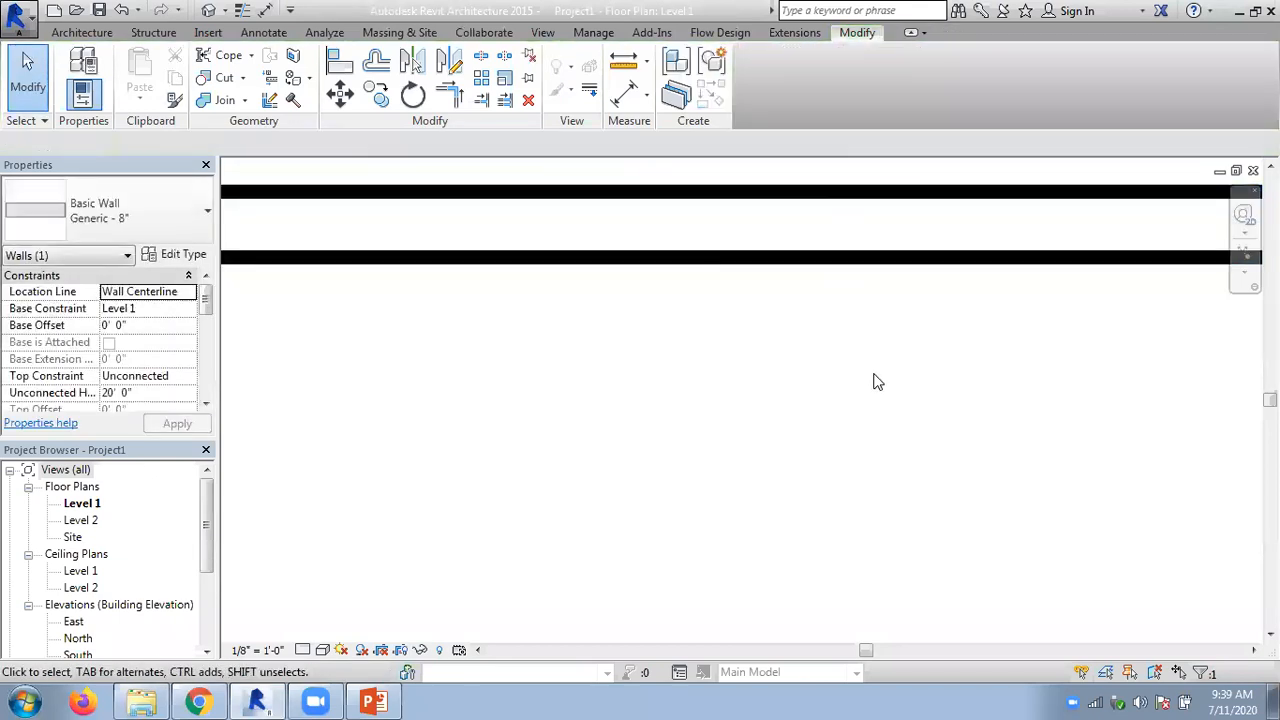
pyautogui.scroll(-3, 874, 383)
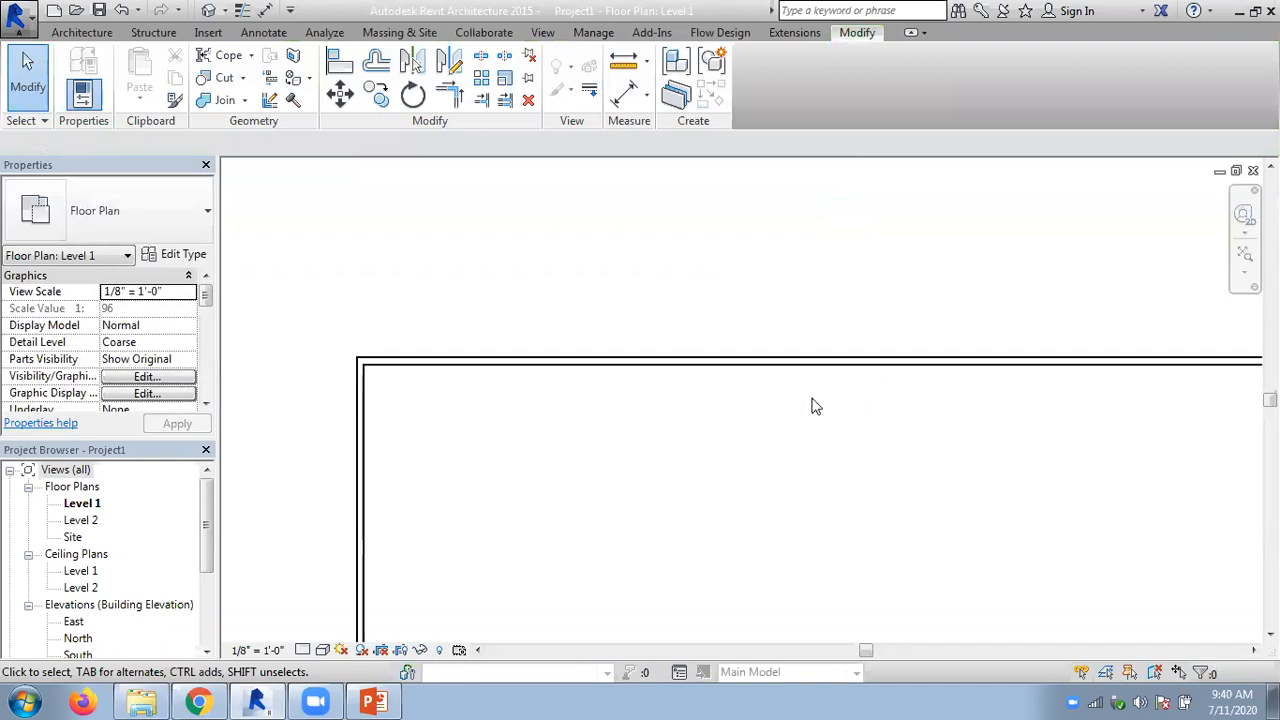
pyautogui.scroll(4, 812, 405)
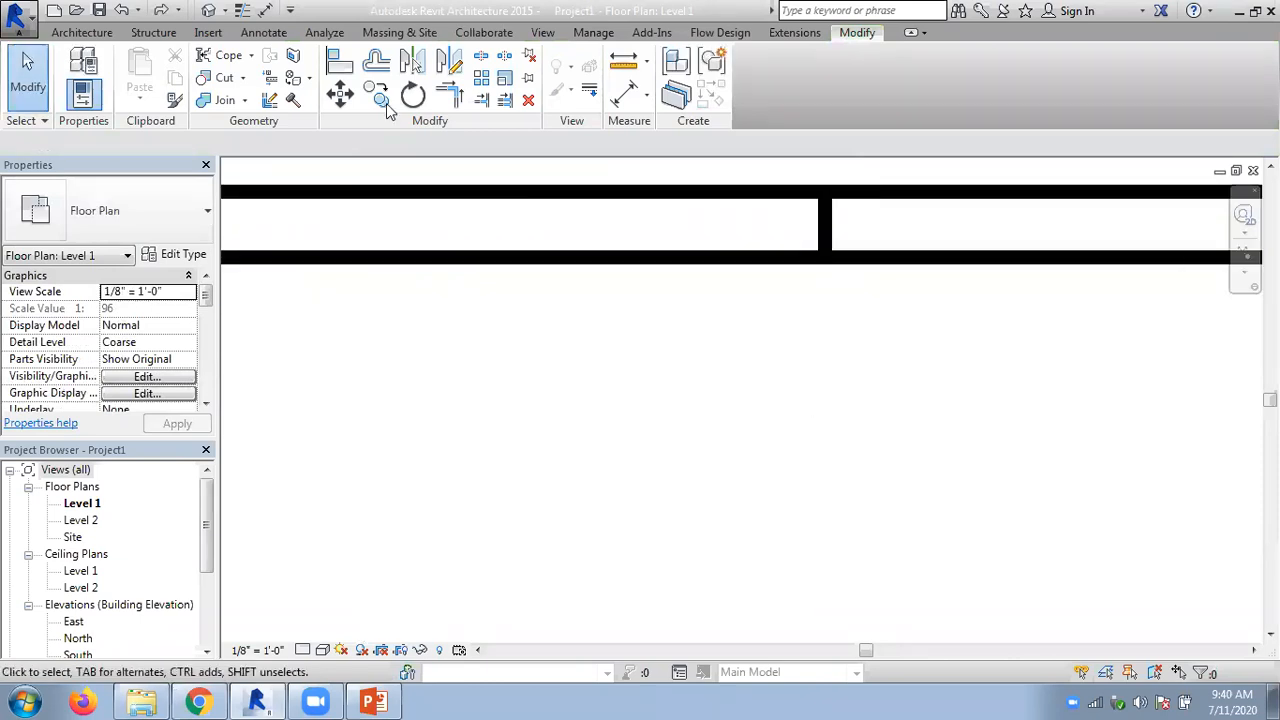
# - Open the default 3D view and set its visual style to Realistic to inspect the joint between the aligned walls
pyautogui.click(210, 11)
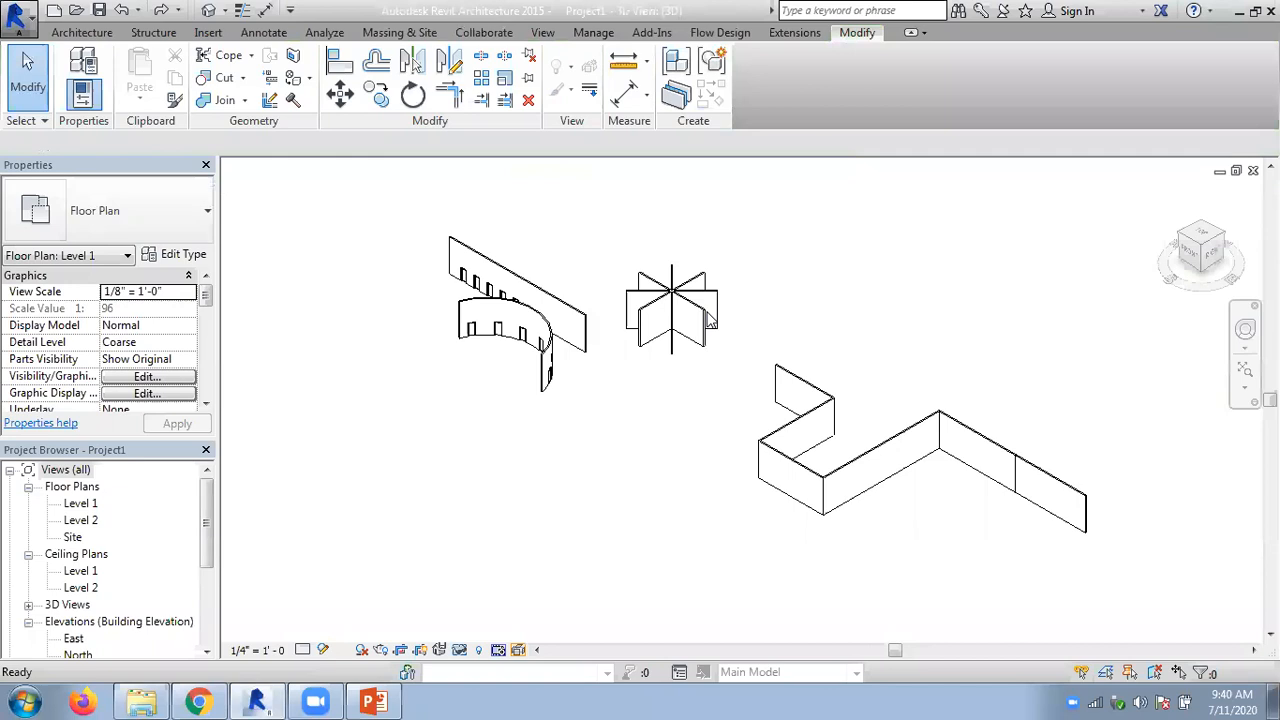
pyautogui.scroll(5, 1037, 520)
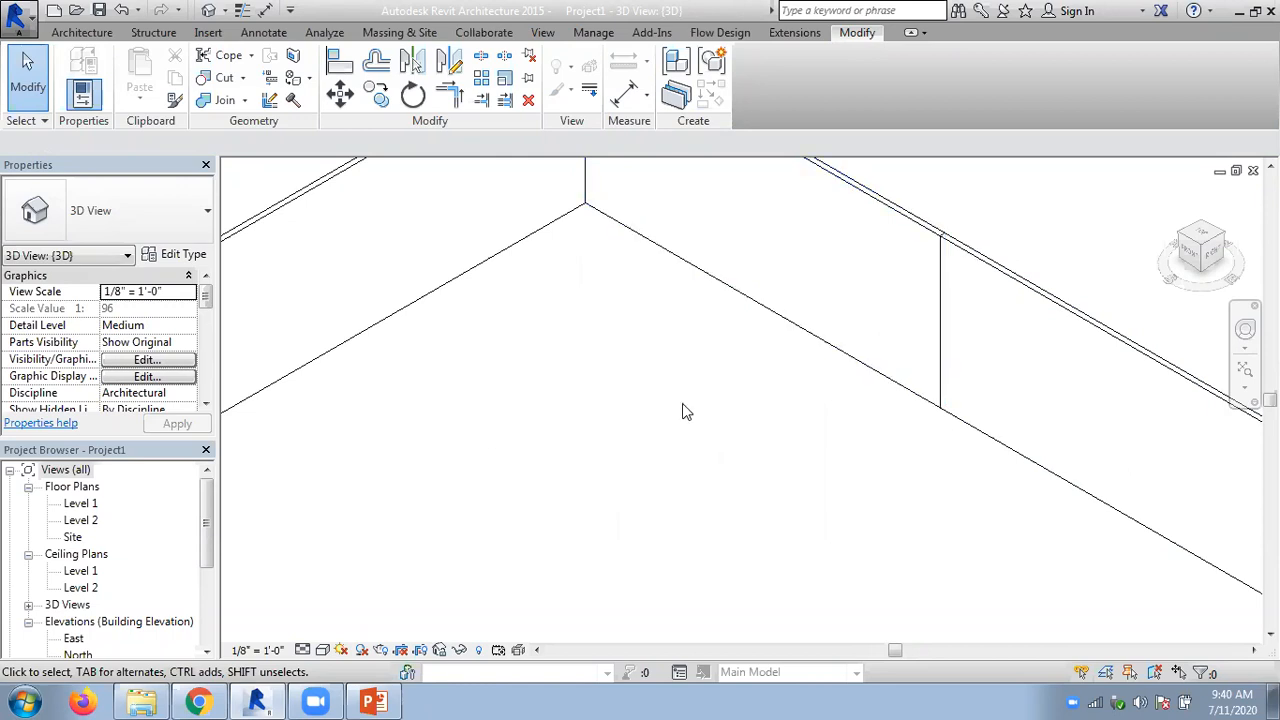
pyautogui.click(322, 650)
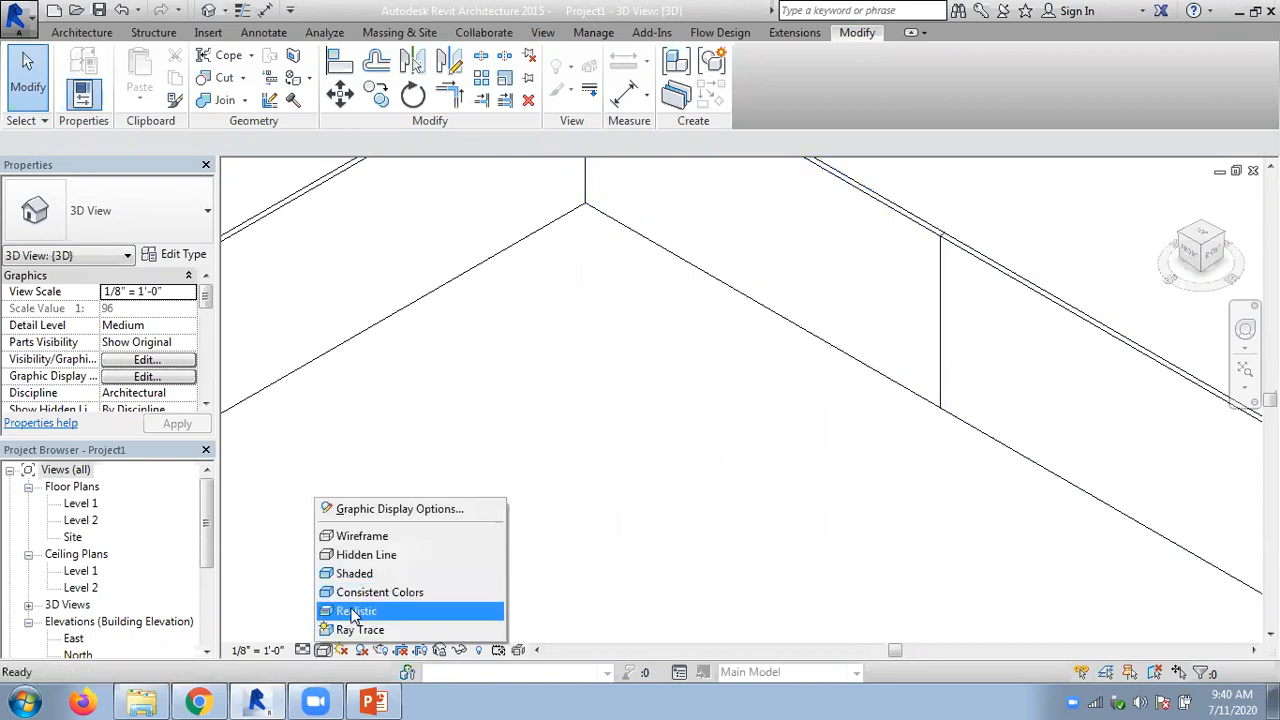
pyautogui.click(352, 612)
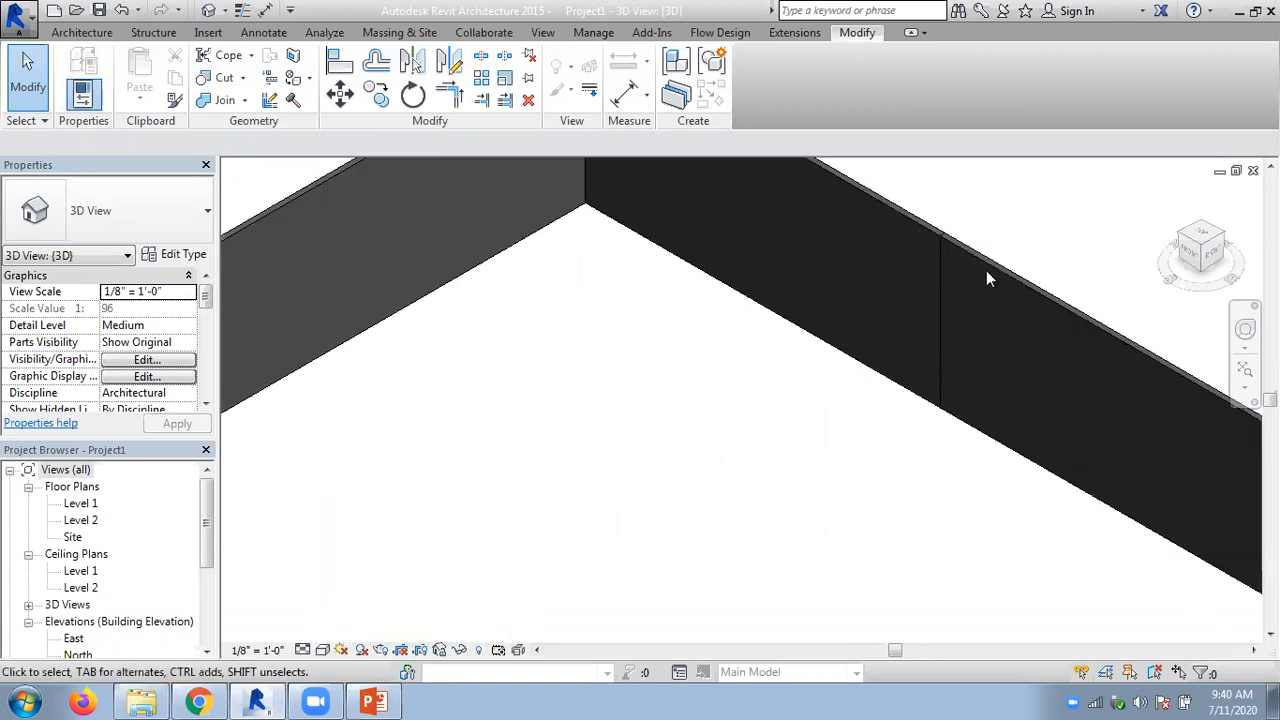
pyautogui.scroll(1, 986, 278)
pyautogui.scroll(-4, 966, 326)
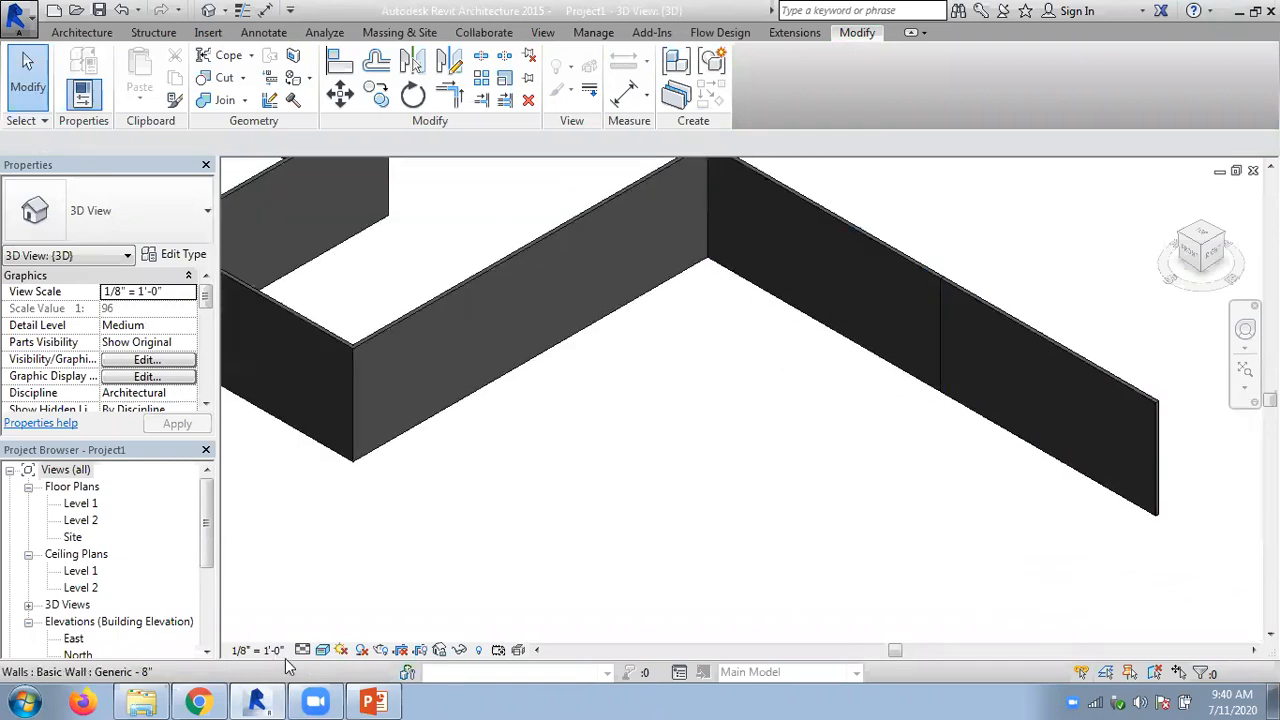
# - Set the 3D view's visual style to Consistent Colors and close the view
pyautogui.click(322, 650)
pyautogui.click(355, 591)
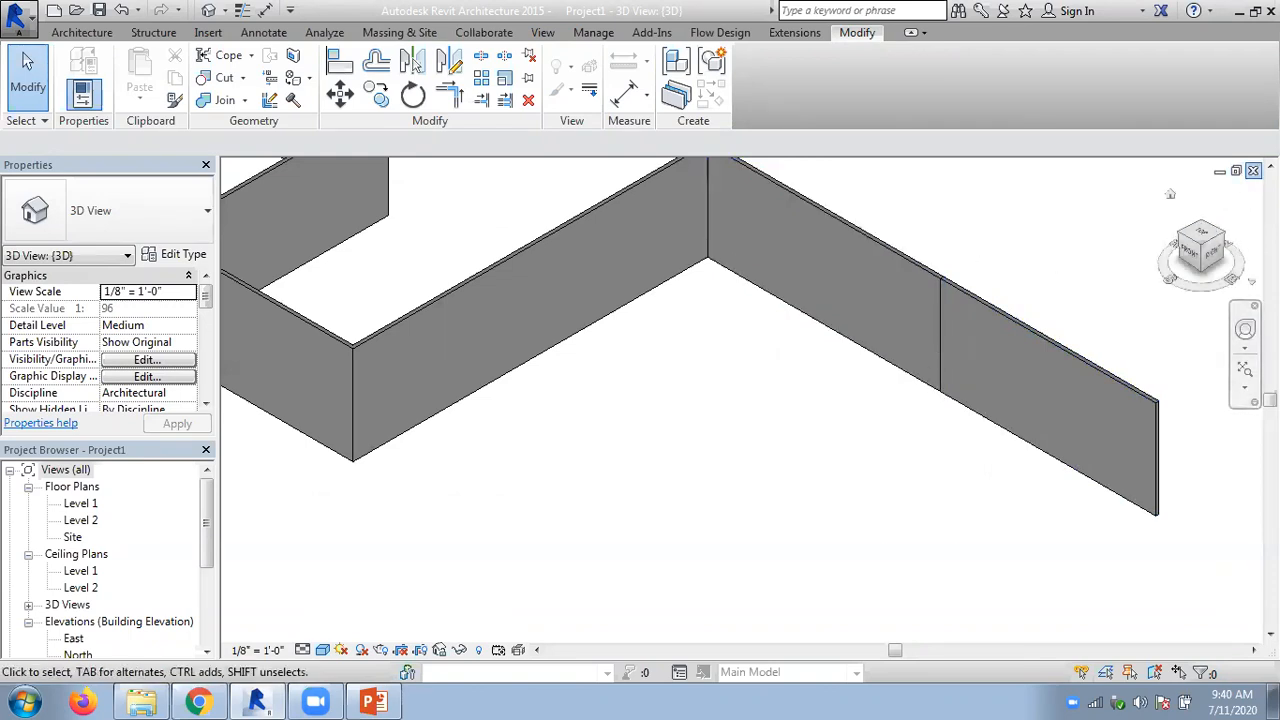
pyautogui.click(1253, 170)
# - Try to align the leftmost horizontal wall with the lowest horizontal wall using Align, and undo the alignment
pyautogui.scroll(-5, 789, 379)
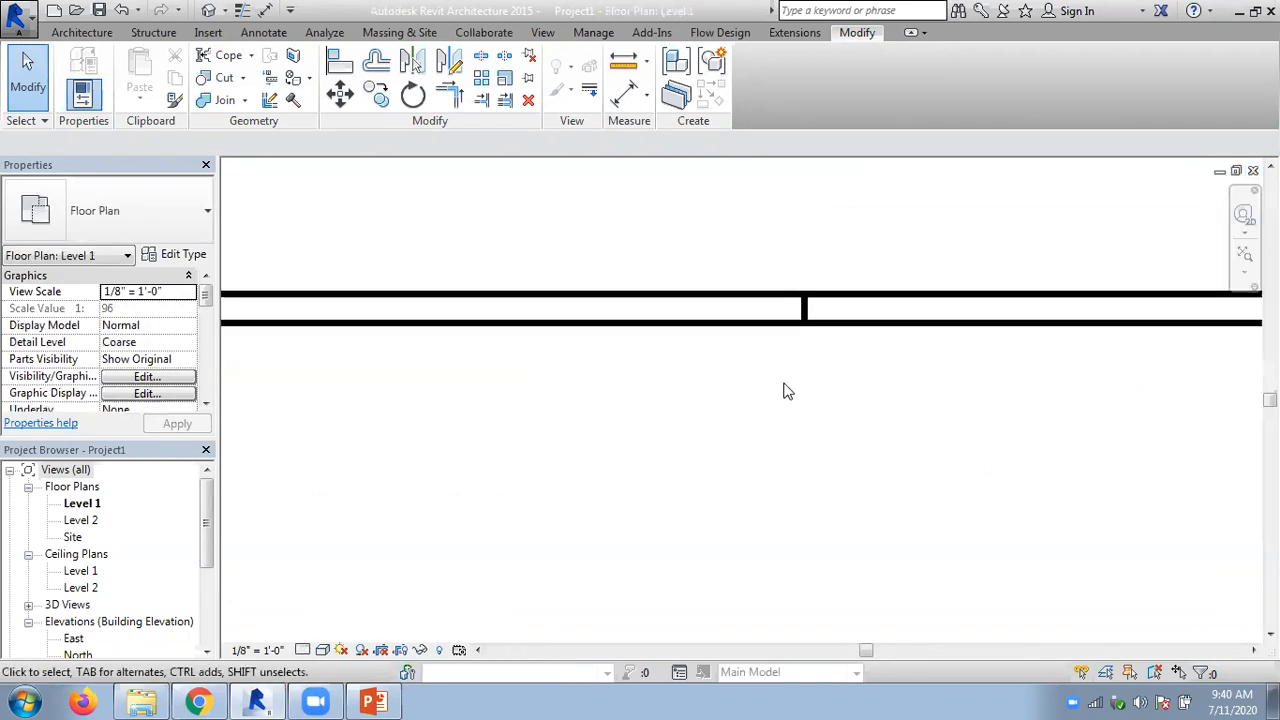
pyautogui.scroll(-3, 785, 392)
pyautogui.moveTo(754, 469); pyautogui.dragTo(766, 437, button='middle')
pyautogui.scroll(-2, 816, 346)
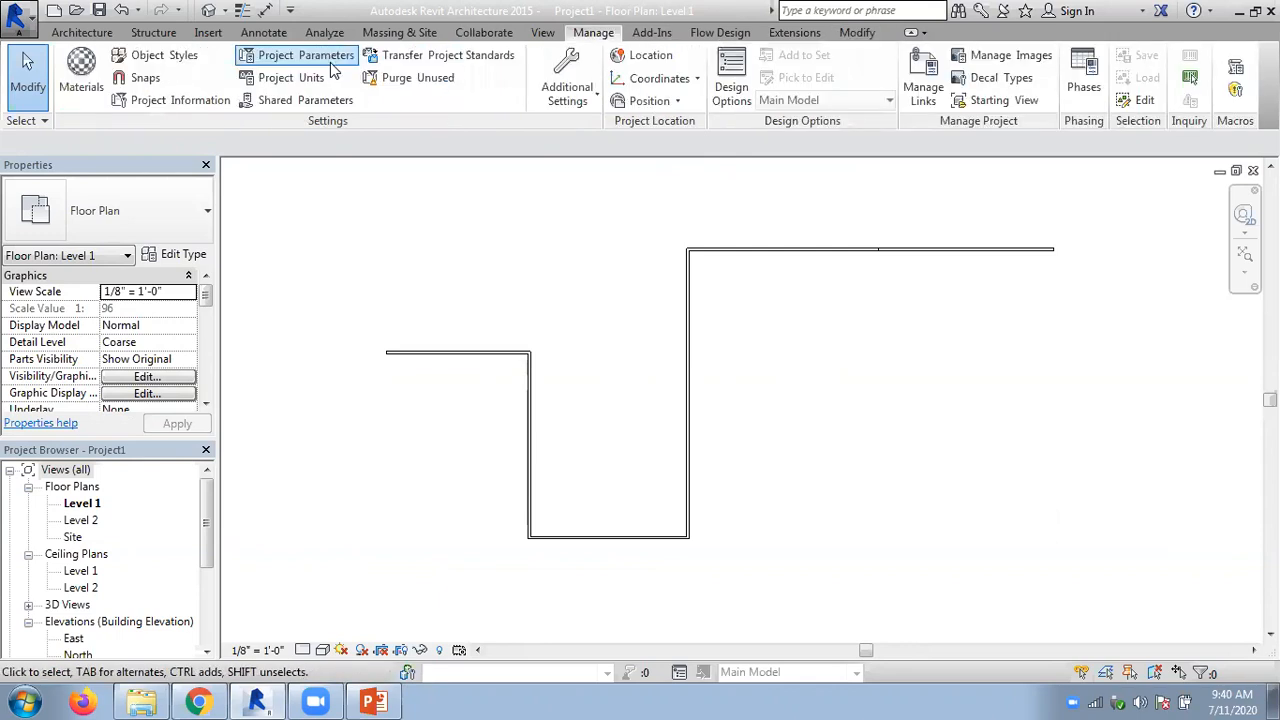
pyautogui.click(857, 32)
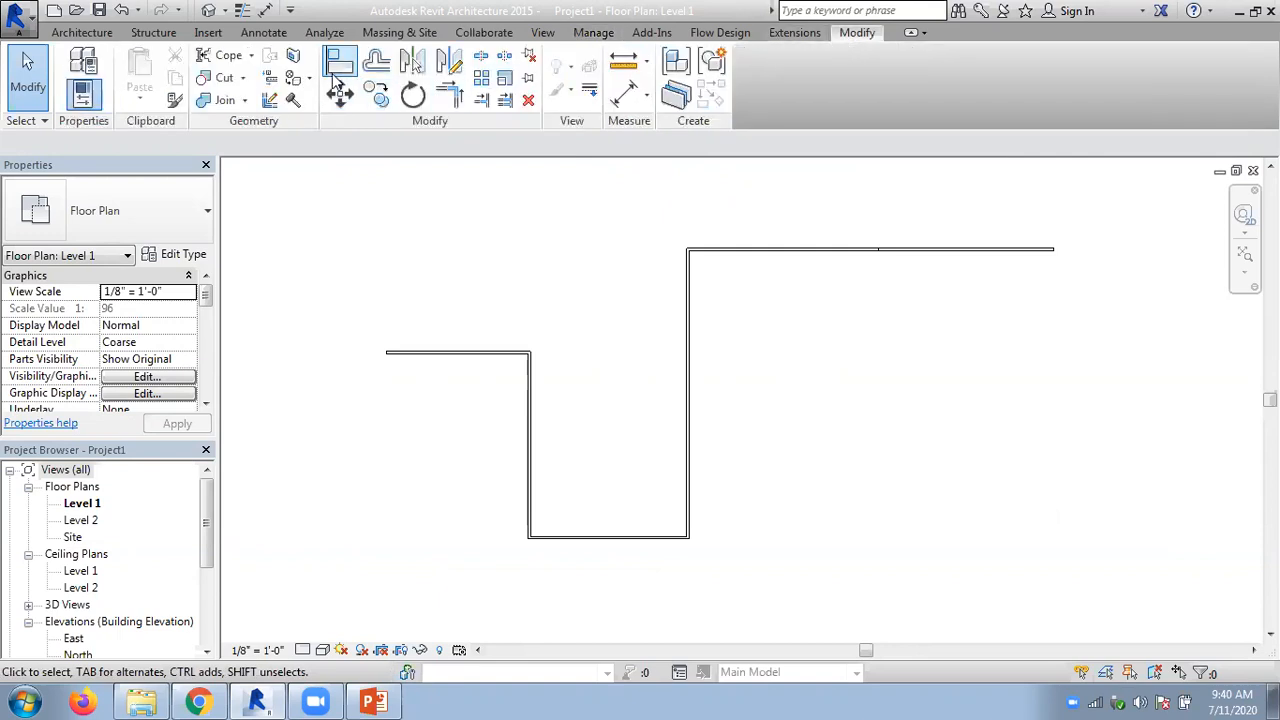
pyautogui.click(339, 61)
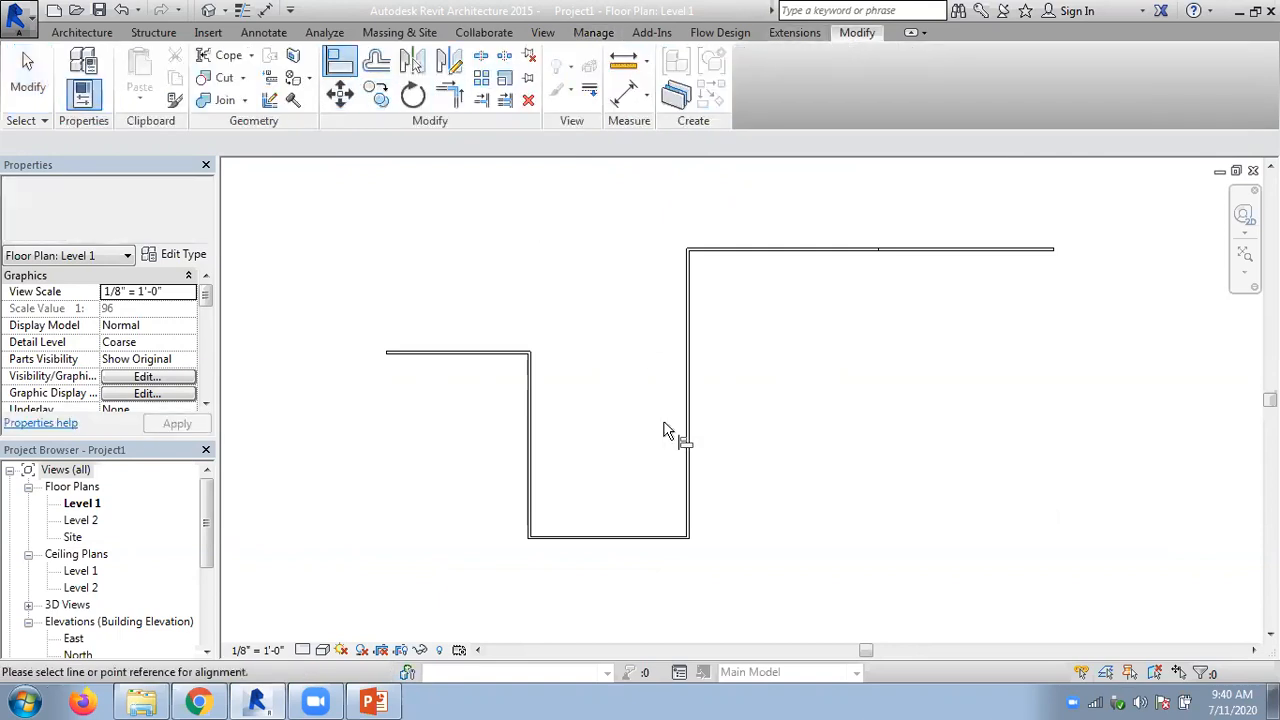
pyautogui.click(474, 366)
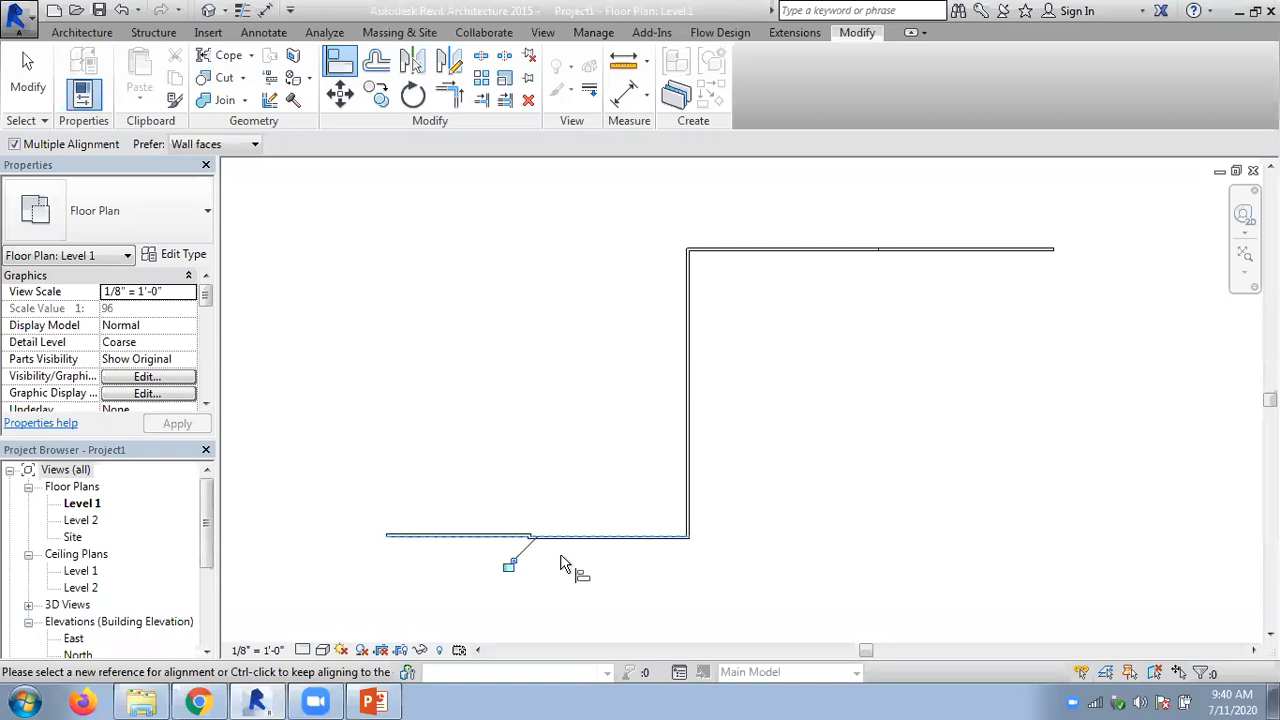
pyautogui.hotkey('ctrl', 'z')
# - Align the leftmost horizontal wall with the lowest wall's outer face, unjoining the conflicting elements and deleting the vertical wall between them
pyautogui.scroll(2, 558, 550)
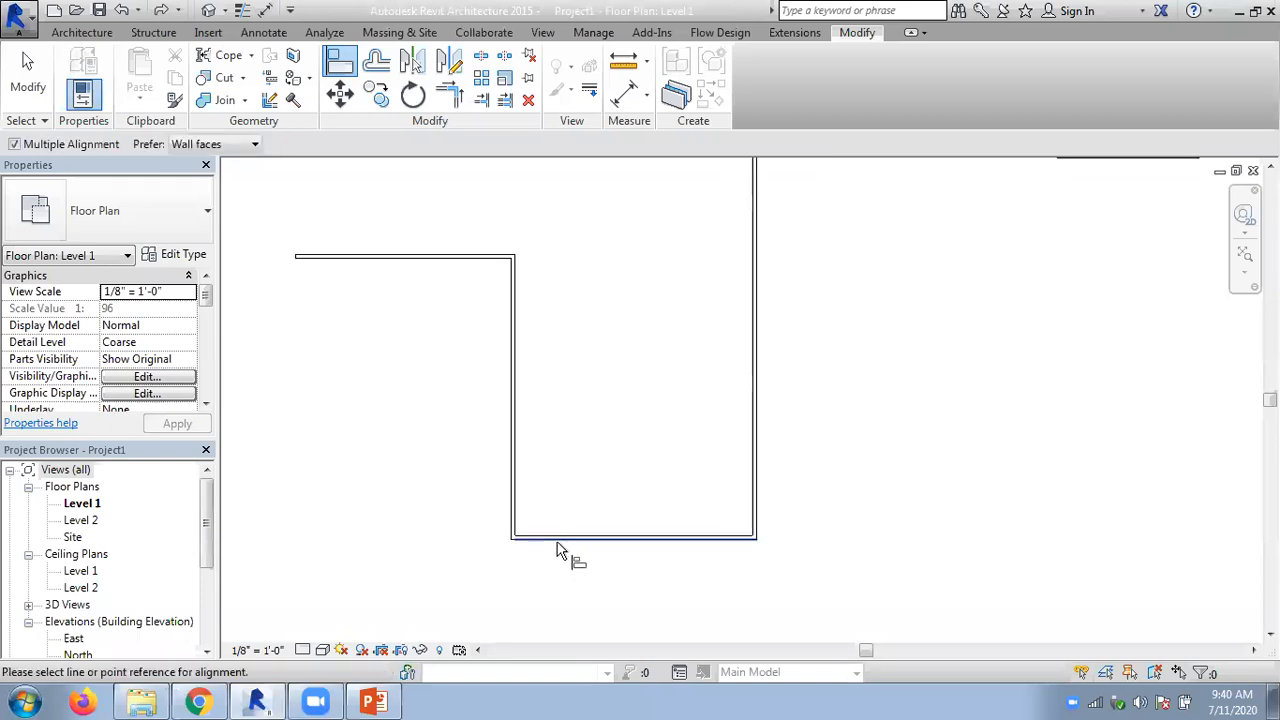
pyautogui.click(556, 543)
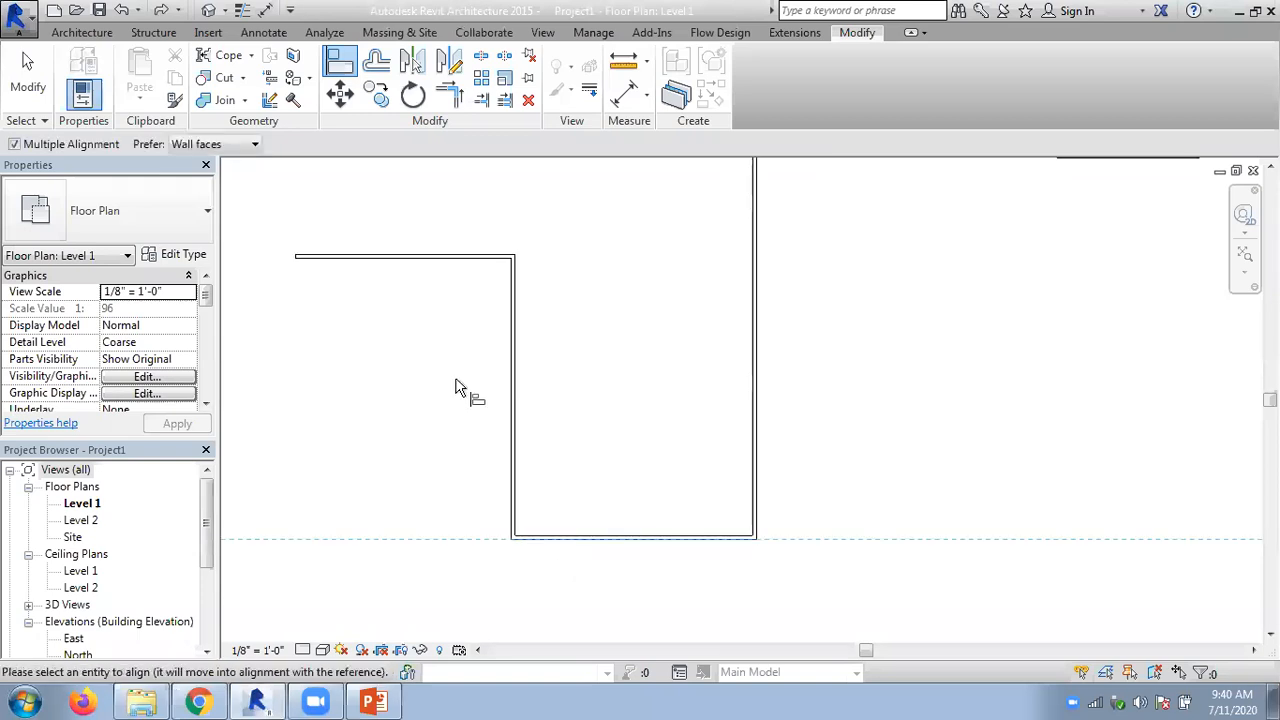
pyautogui.click(440, 258)
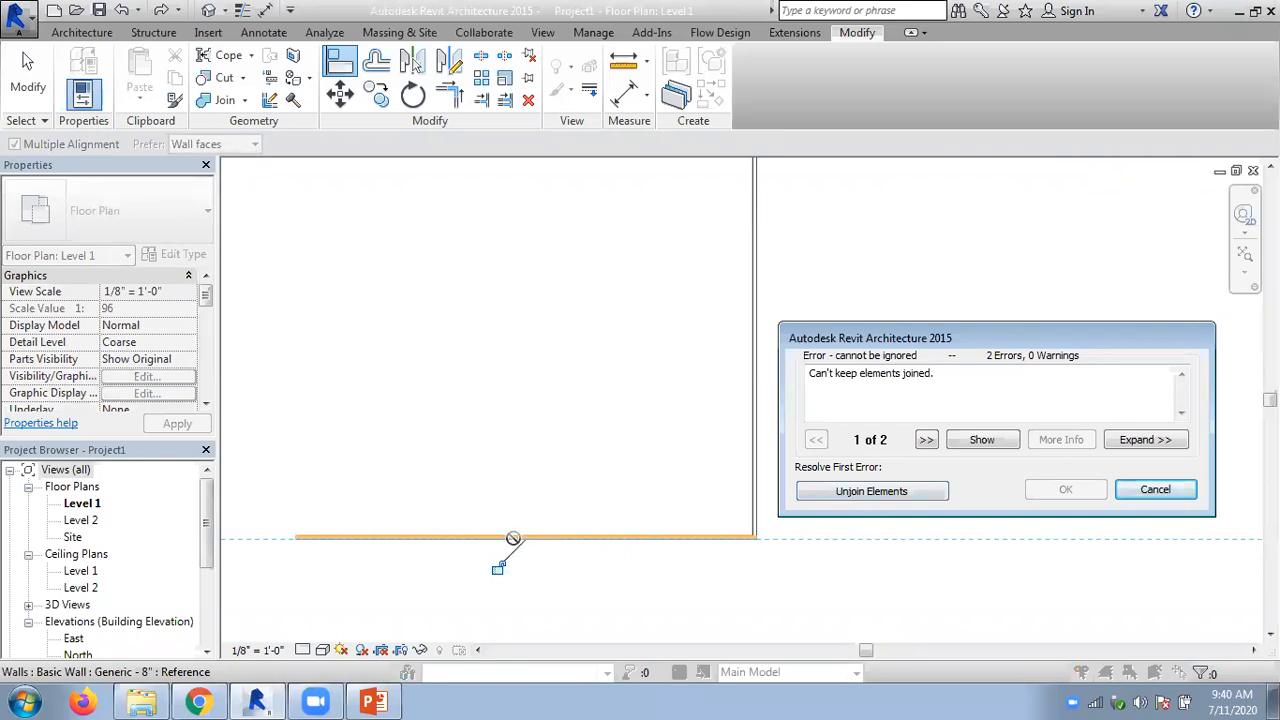
pyautogui.click(862, 493)
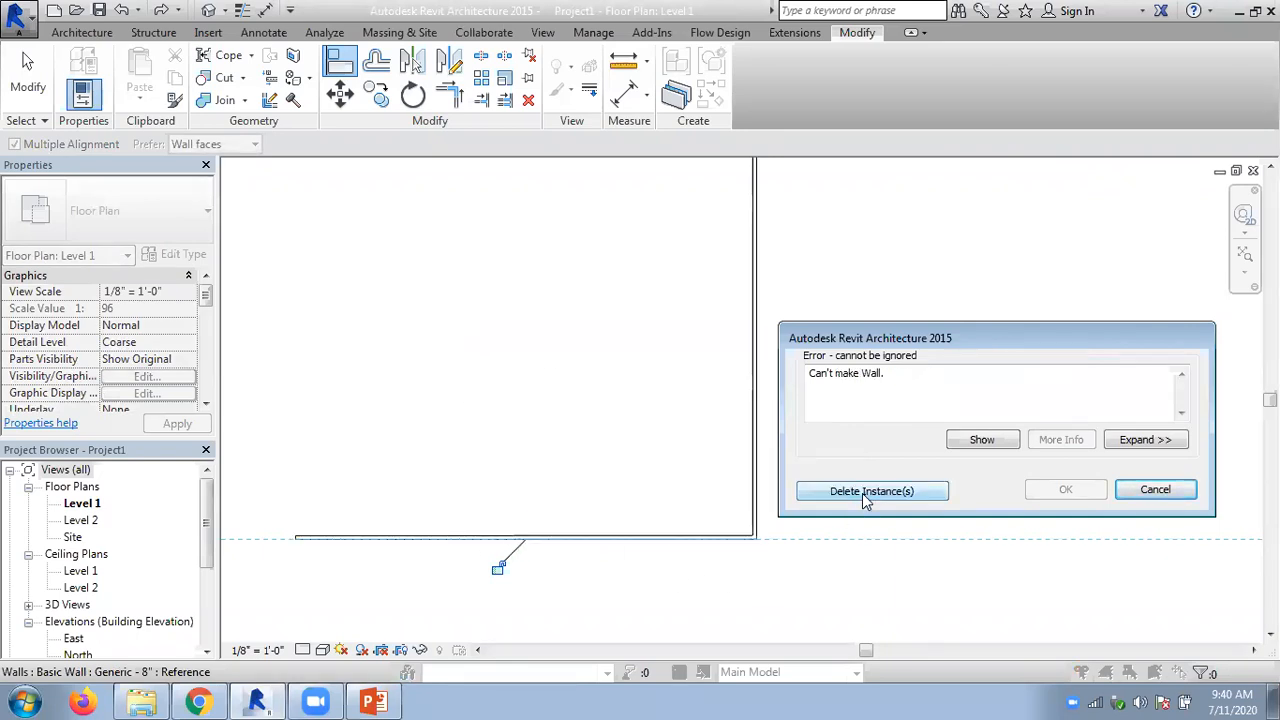
pyautogui.click(862, 493)
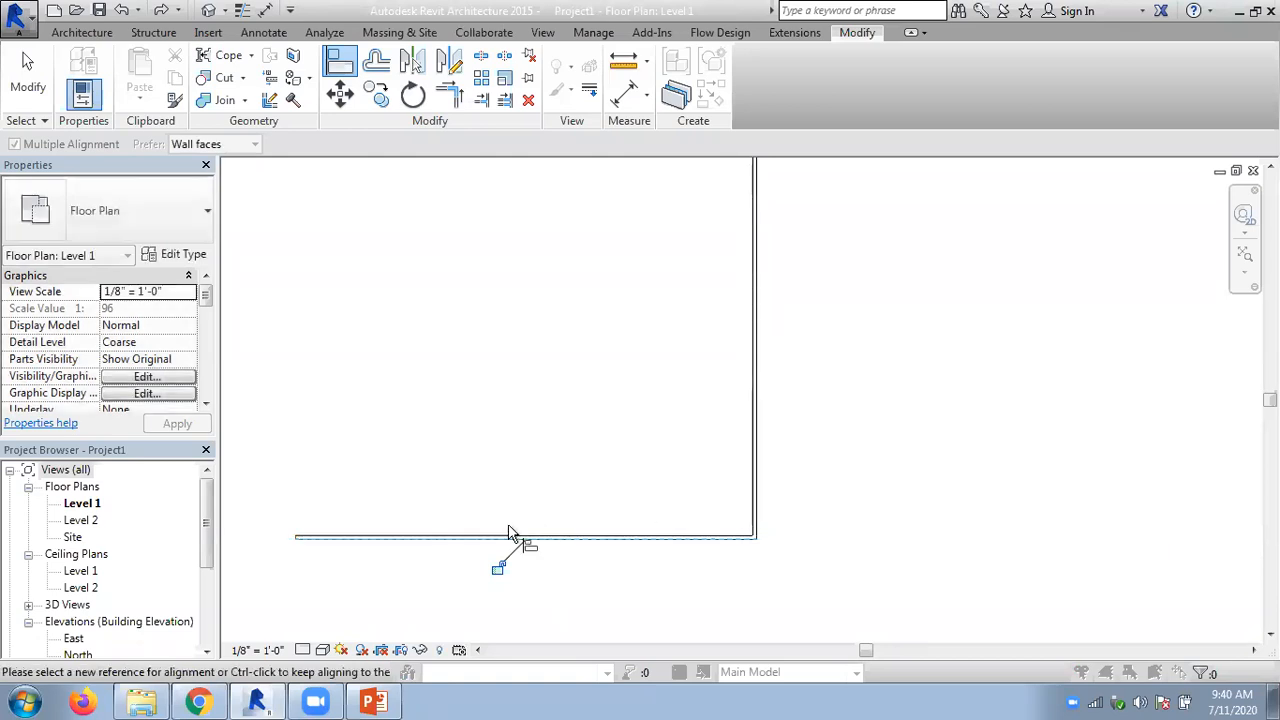
pyautogui.scroll(4, 508, 555)
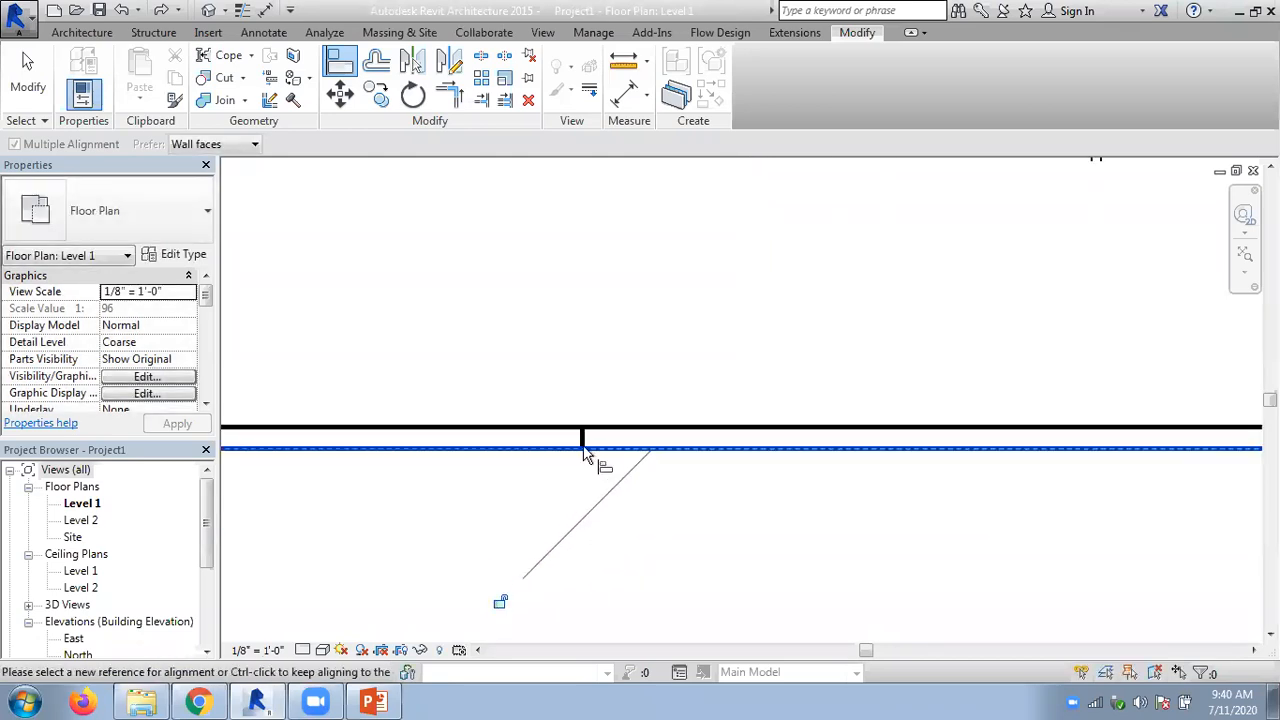
pyautogui.click(28, 86)
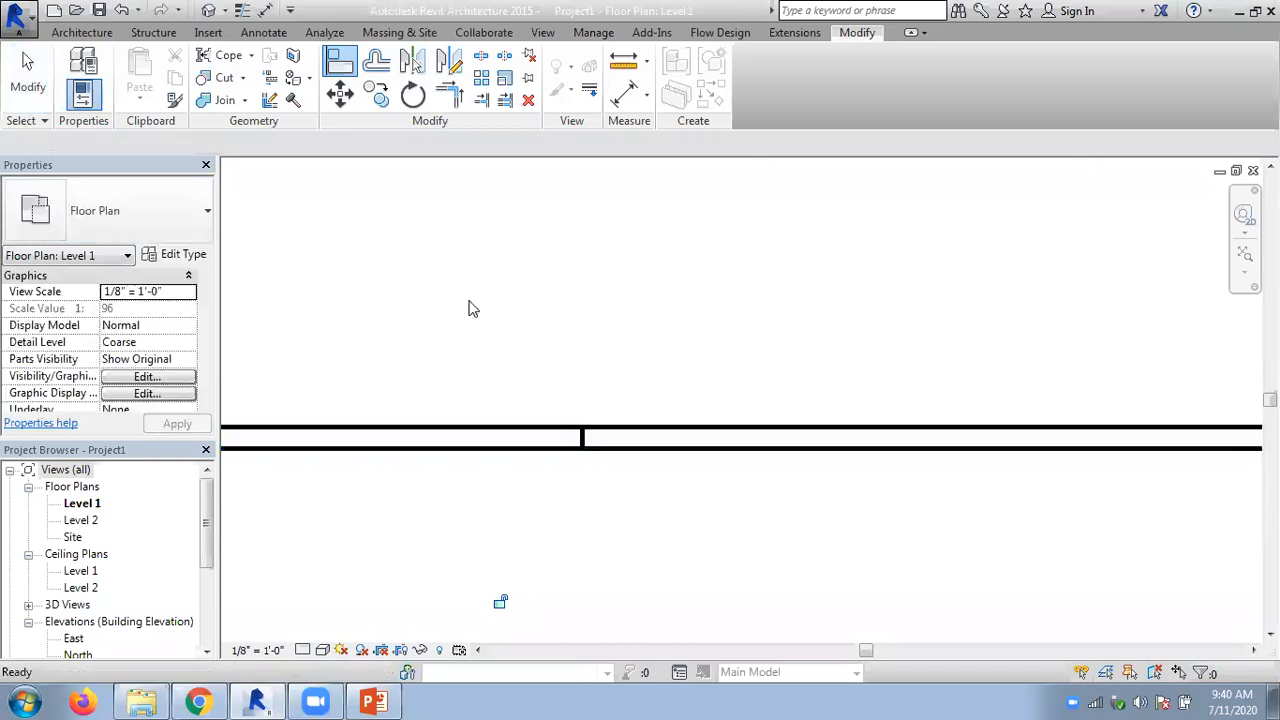
# - Pull the lowest wall's end away from the newly aligned wall, and stretch it back to merge the two segments
pyautogui.scroll(1, 647, 398)
pyautogui.scroll(1, 600, 419)
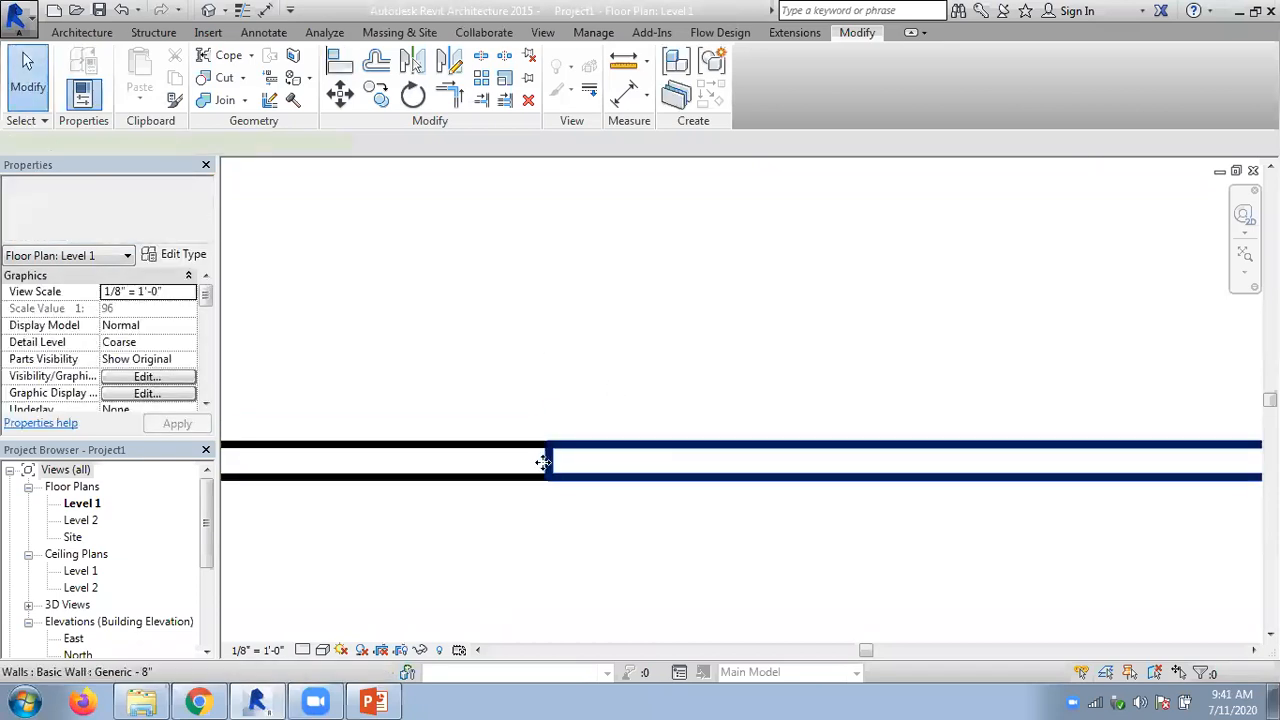
pyautogui.click(549, 467)
pyautogui.moveTo(549, 462)
pyautogui.mouseDown()
pyautogui.moveTo(567, 460)
pyautogui.moveTo(549, 458)
pyautogui.mouseUp()
pyautogui.click(562, 328)
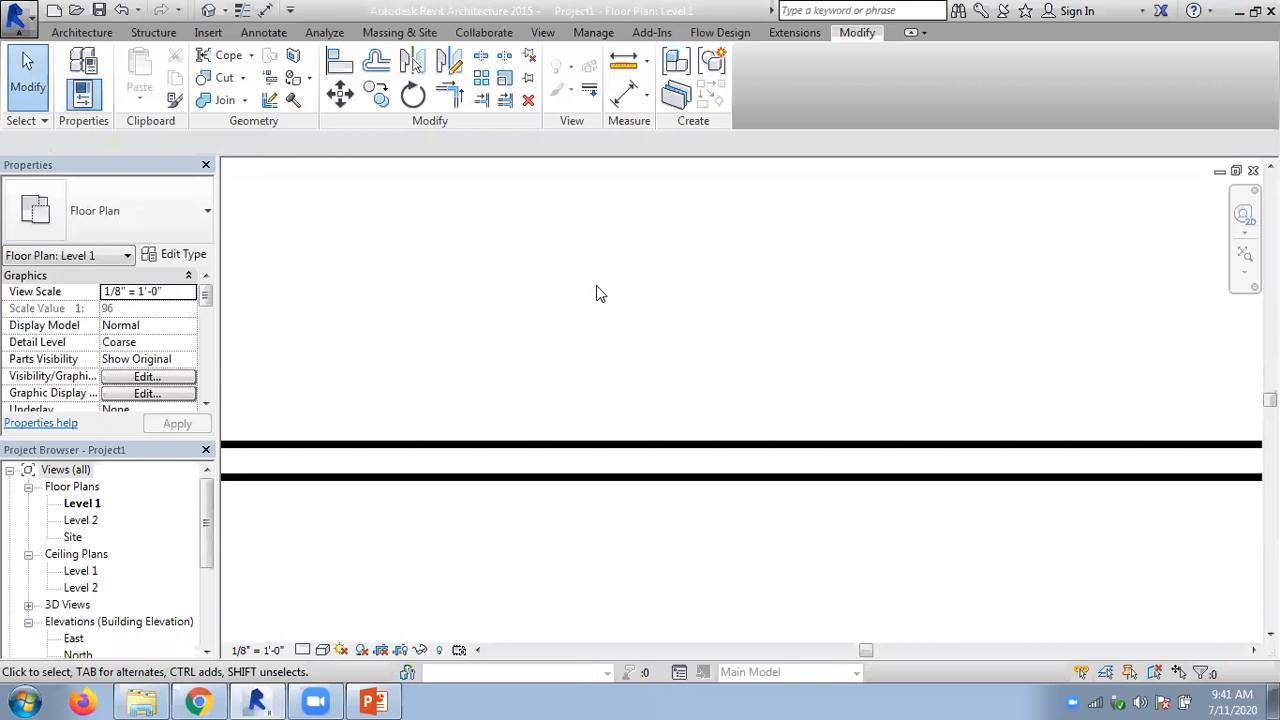
# - Switch to the PowerPoint presentation to check the slide on aligning elements and constraints, and return to Revit
pyautogui.scroll(-4, 598, 292)
pyautogui.moveTo(630, 337); pyautogui.dragTo(633, 504, button='middle')
pyautogui.click(374, 701)
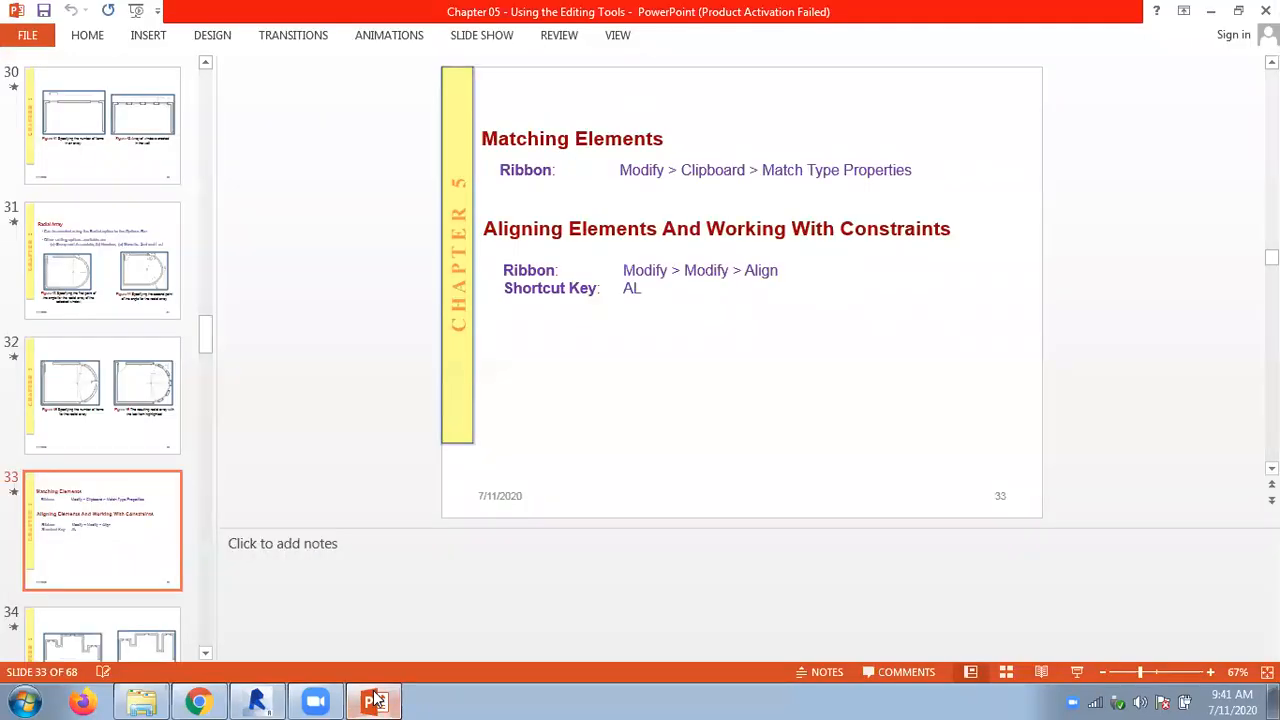
pyautogui.click(374, 701)
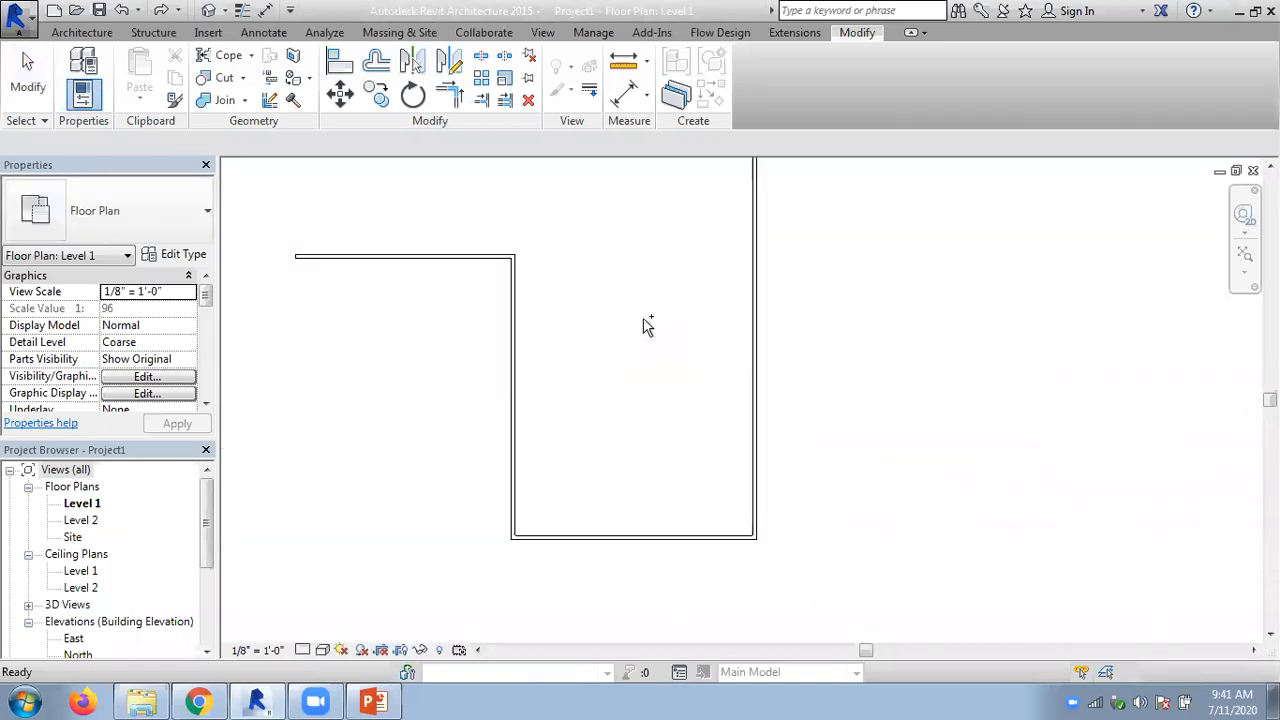
# - Switch to Chrome to close the Facebook tab, and return to the Revit floor plan
pyautogui.scroll(-3, 646, 325)
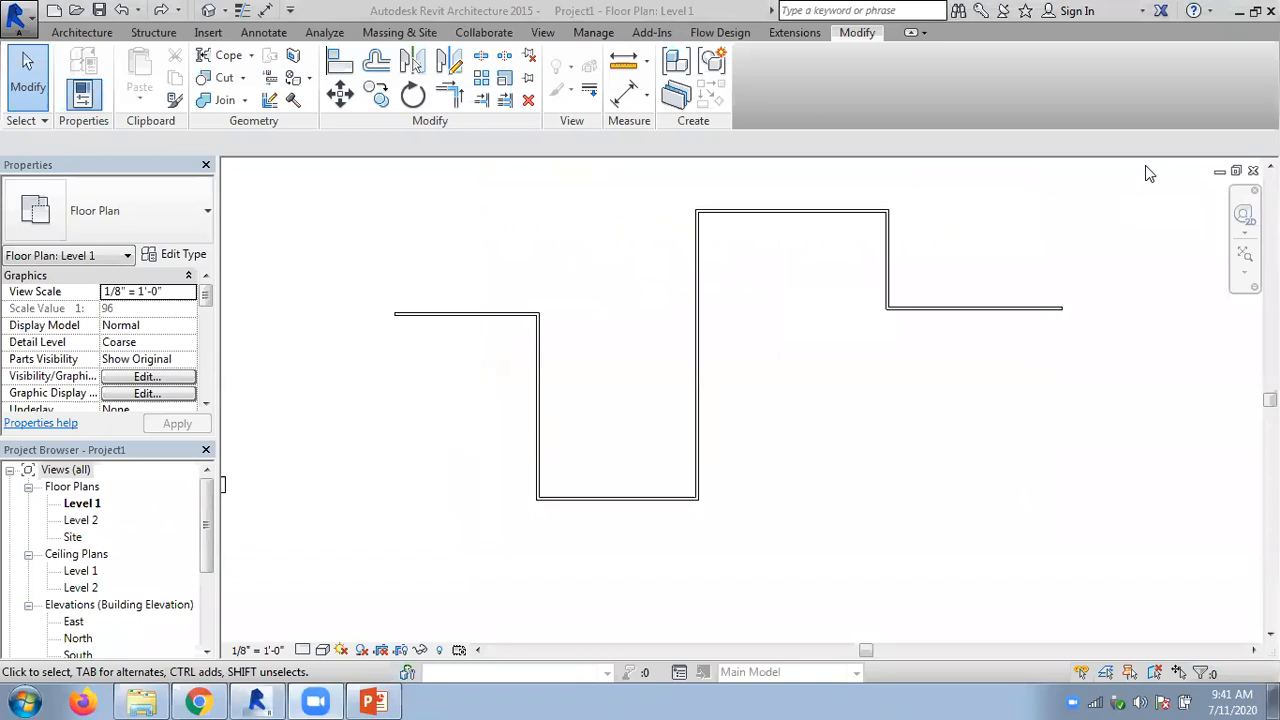
pyautogui.click(1249, 11)
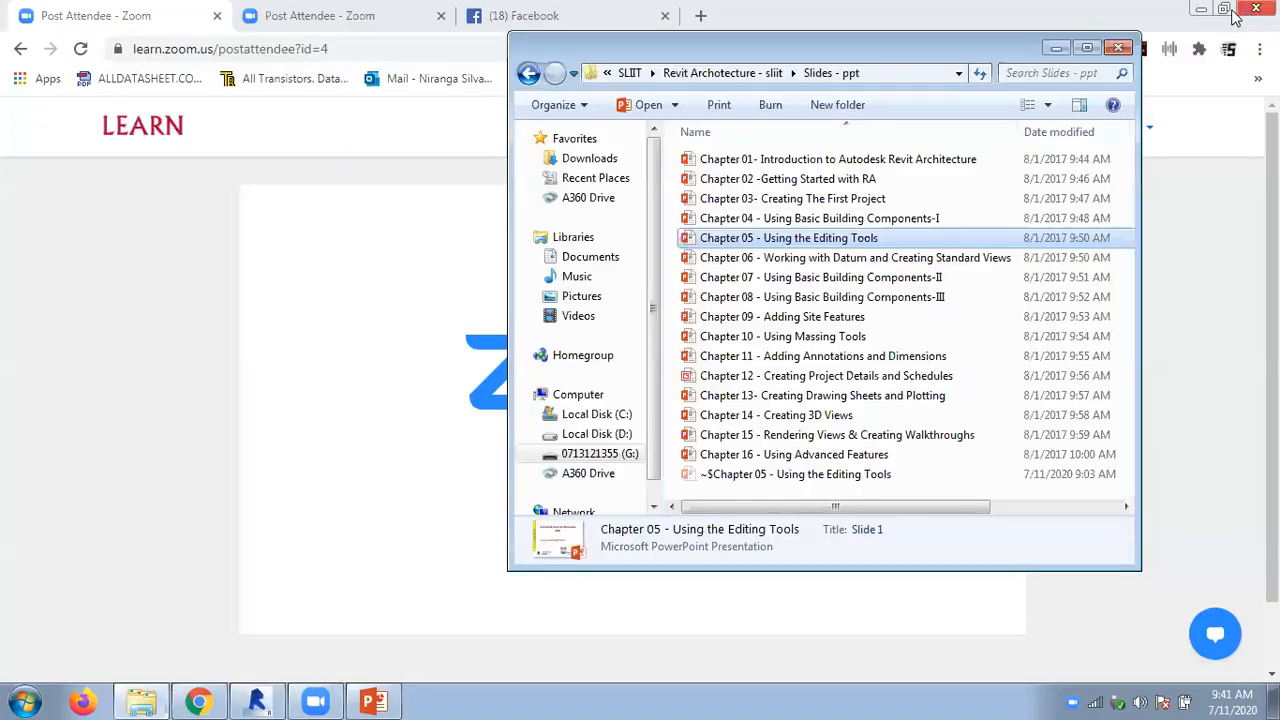
pyautogui.click(1056, 48)
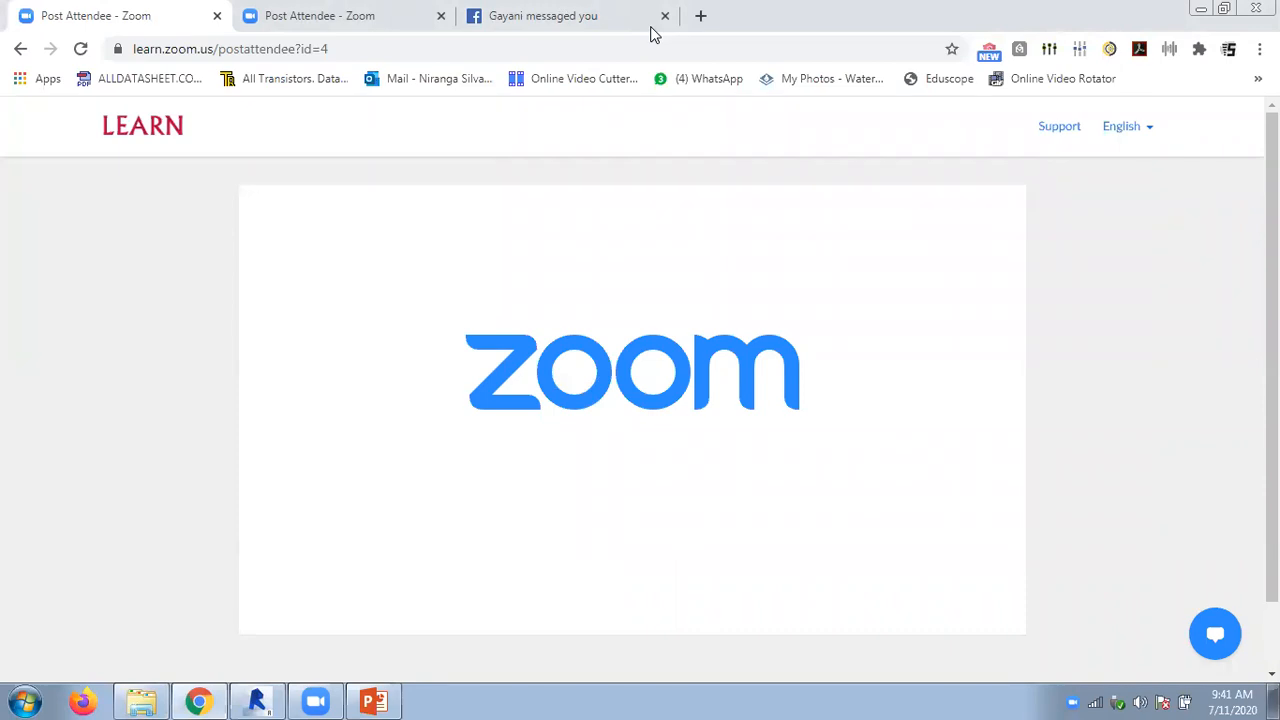
pyautogui.doubleClick(650, 34)
pyautogui.click(998, 109)
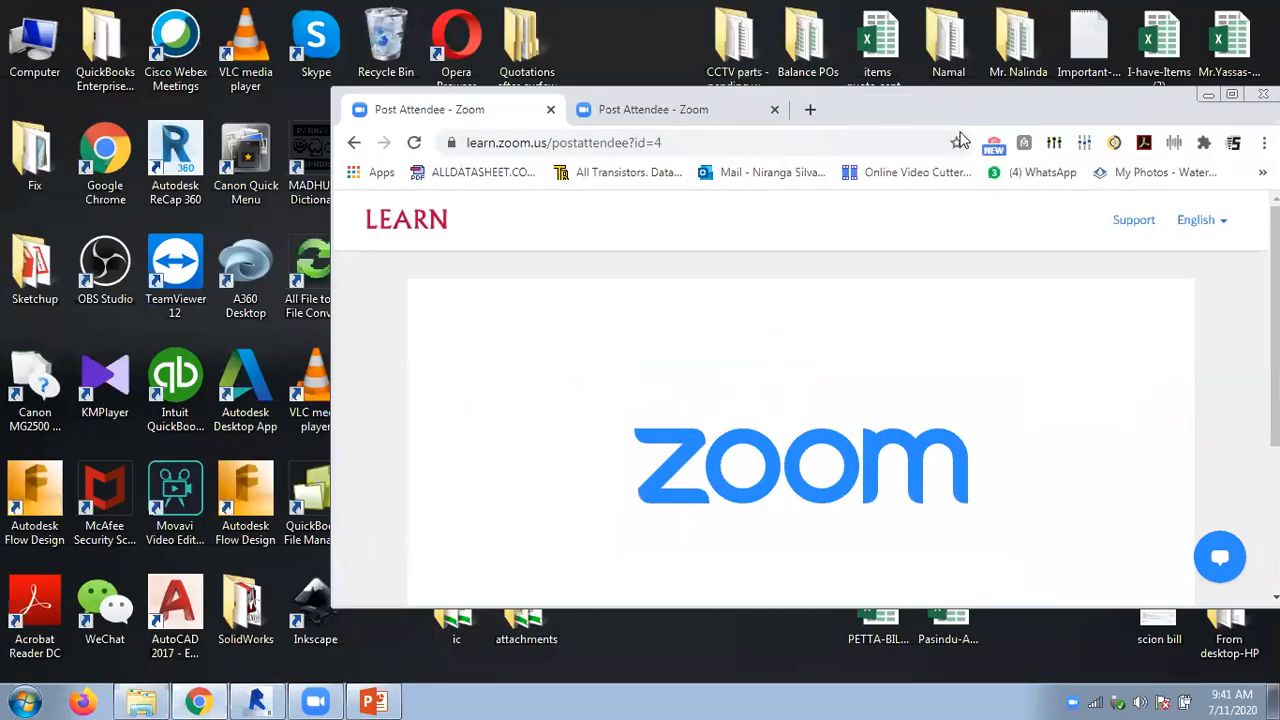
pyautogui.click(1233, 95)
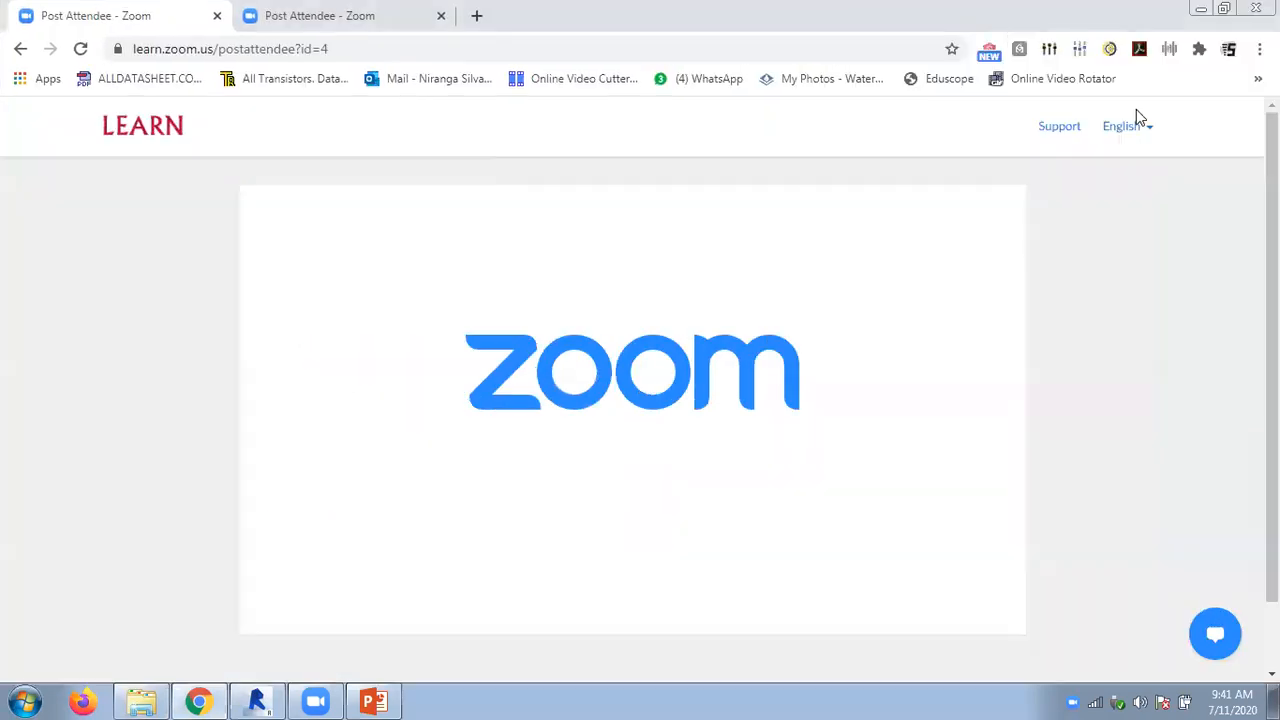
pyautogui.click(373, 702)
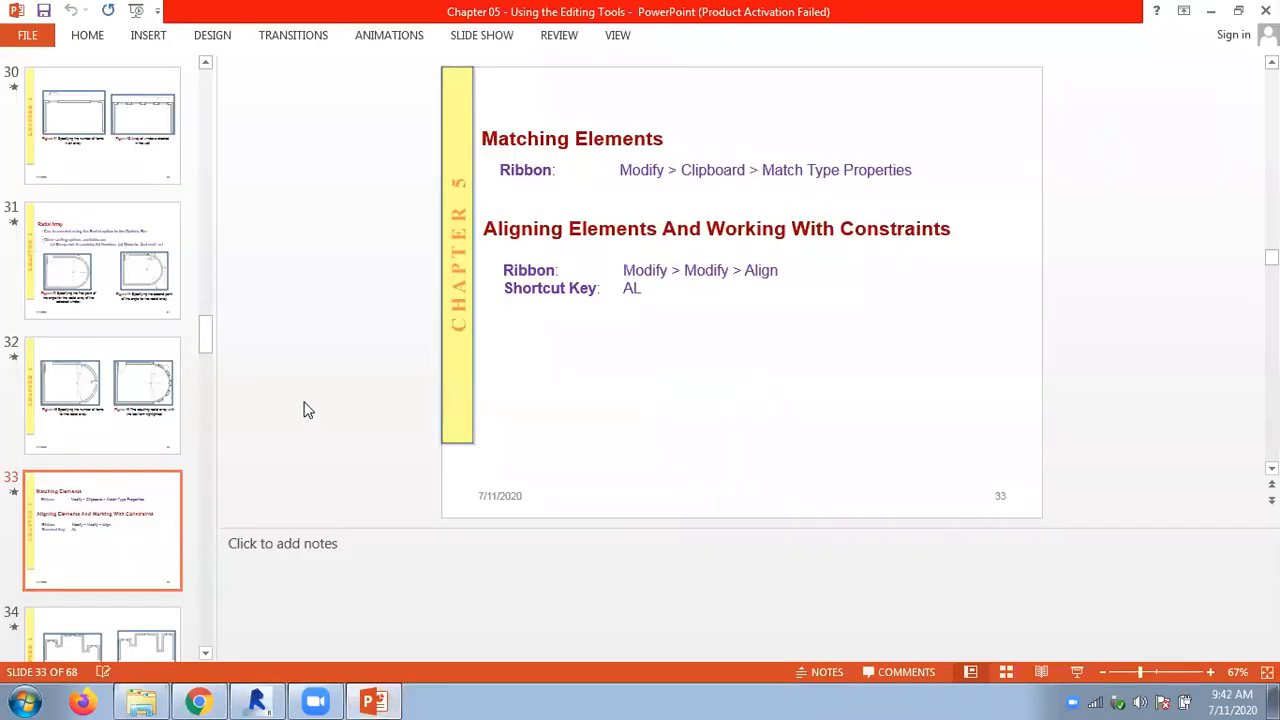
pyautogui.click(257, 702)
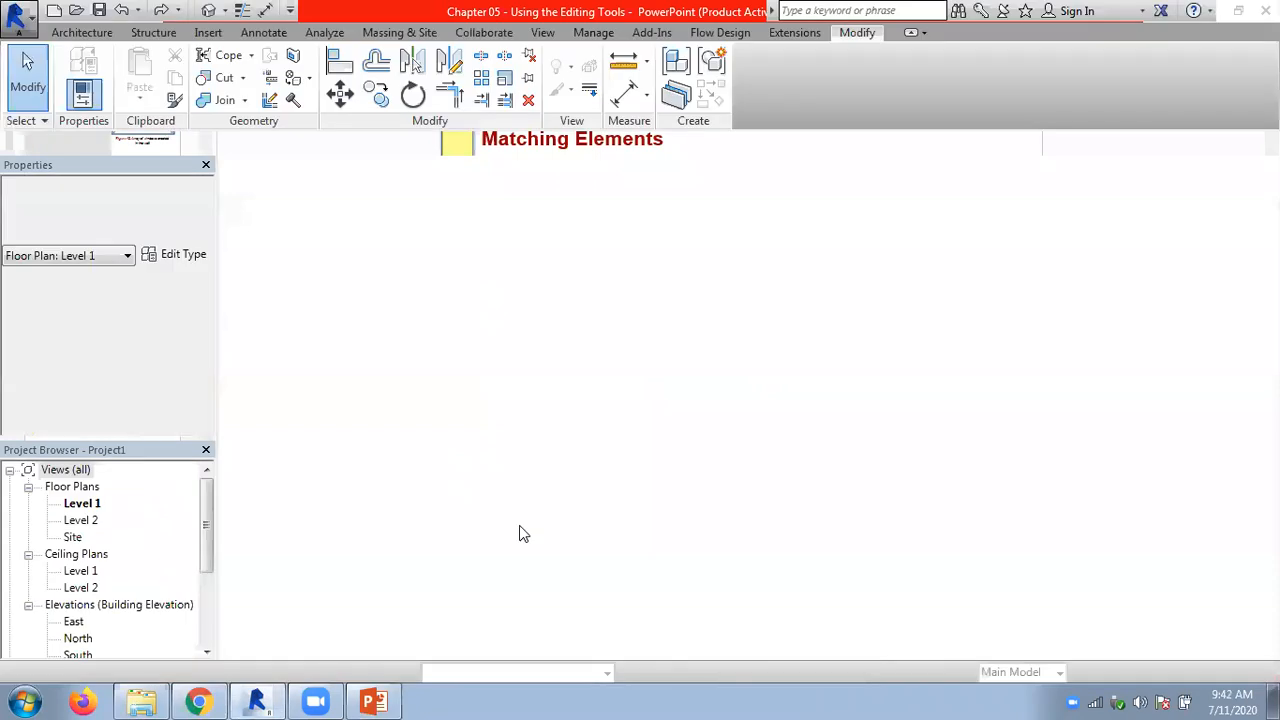
# - Change the leftmost horizontal wall's type to Exterior - Brick and CMU on MTL. Stud
pyautogui.scroll(5, 700, 358)
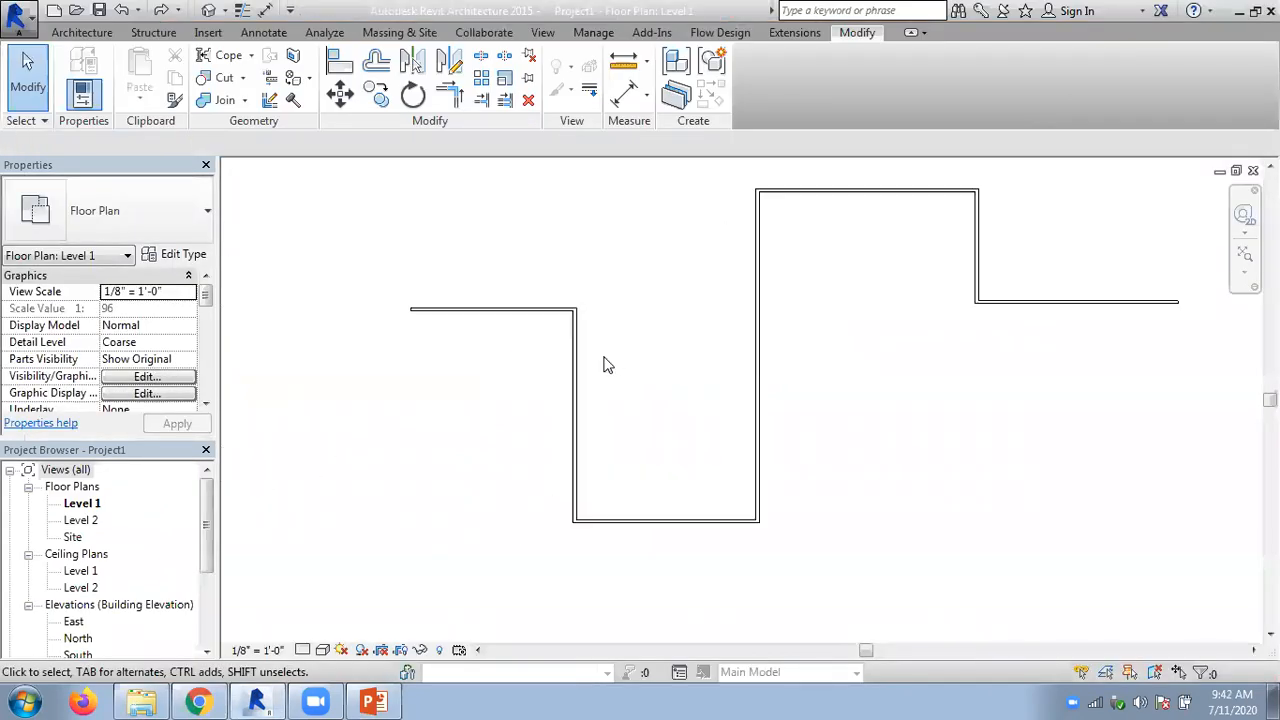
pyautogui.scroll(2, 677, 367)
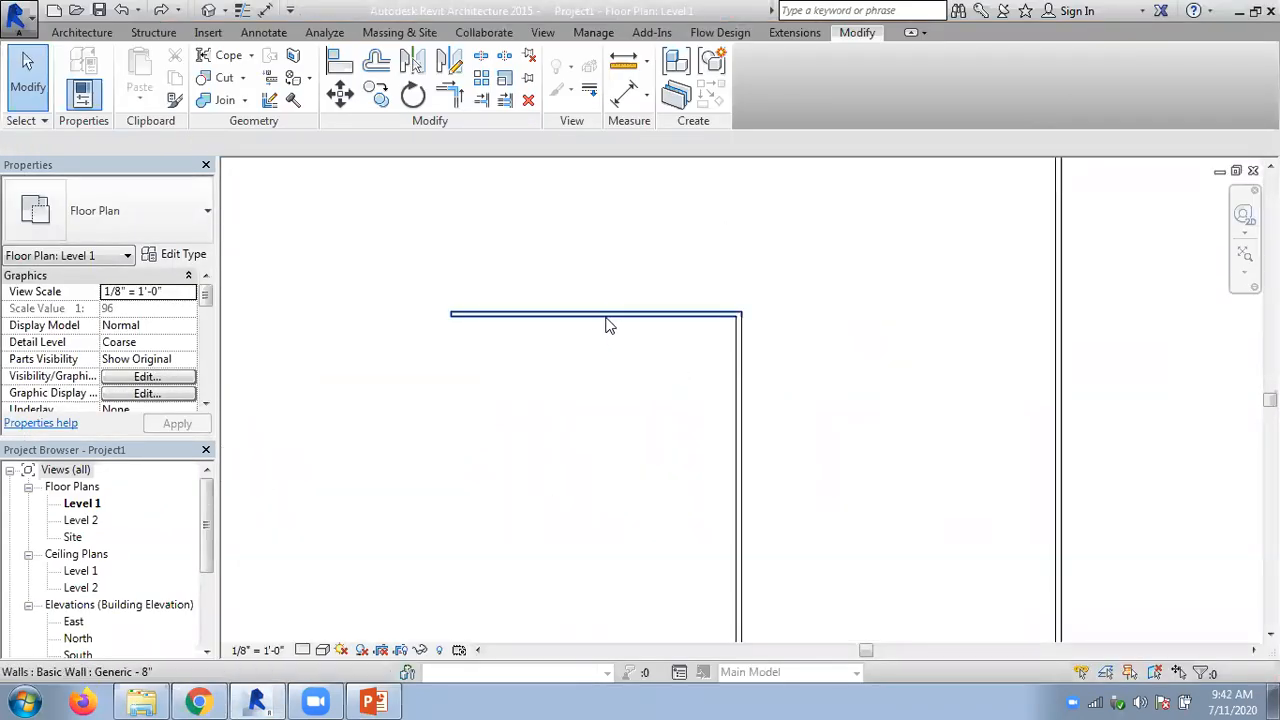
pyautogui.click(606, 318)
pyautogui.click(82, 32)
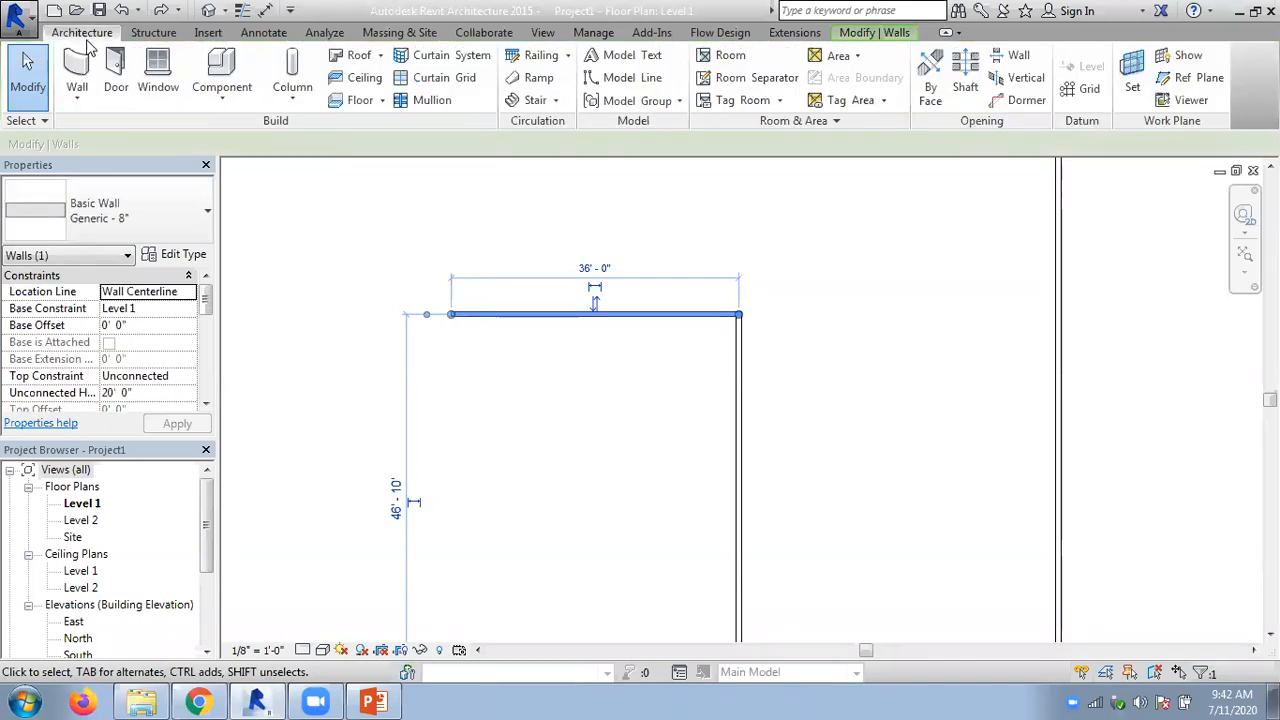
pyautogui.click(105, 190)
pyautogui.scroll(-3, 160, 396)
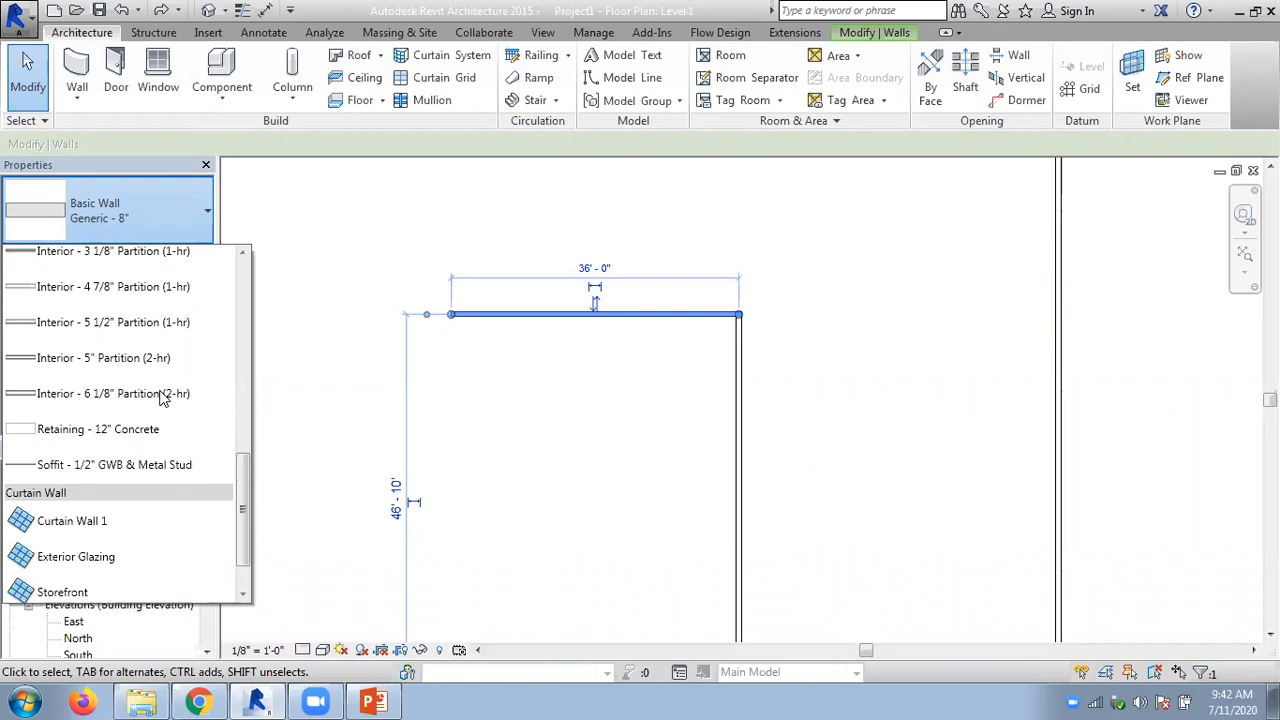
pyautogui.scroll(4, 160, 396)
pyautogui.scroll(3, 160, 392)
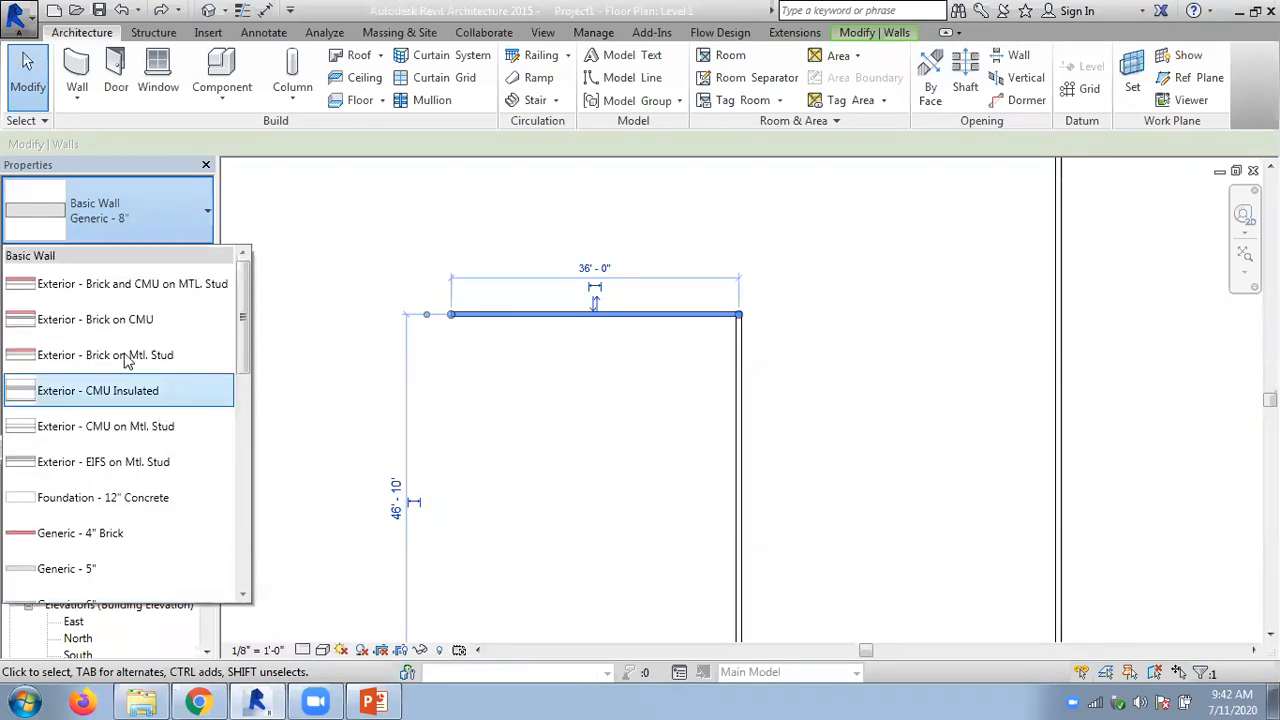
pyautogui.click(103, 286)
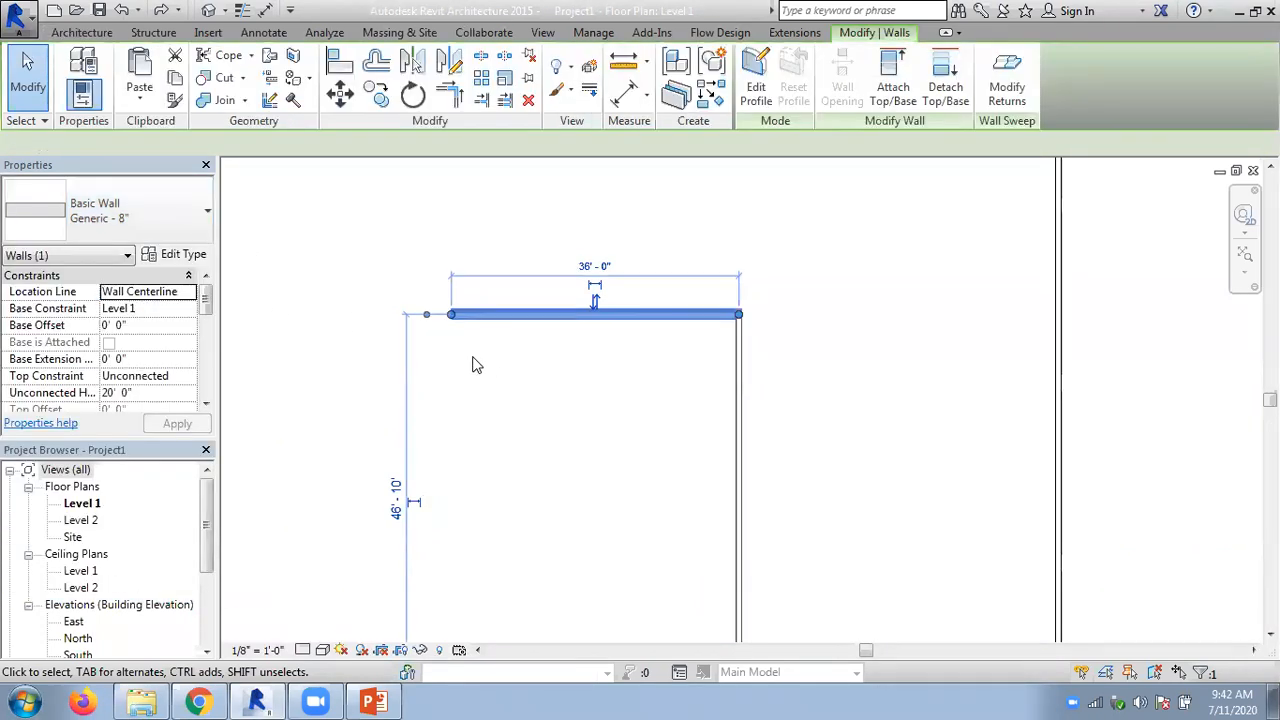
pyautogui.click(473, 363)
# - Set the floor plan's detail level to Fine, dismissing the save reminder without saving
pyautogui.moveTo(559, 379); pyautogui.dragTo(451, 394, button='middle')
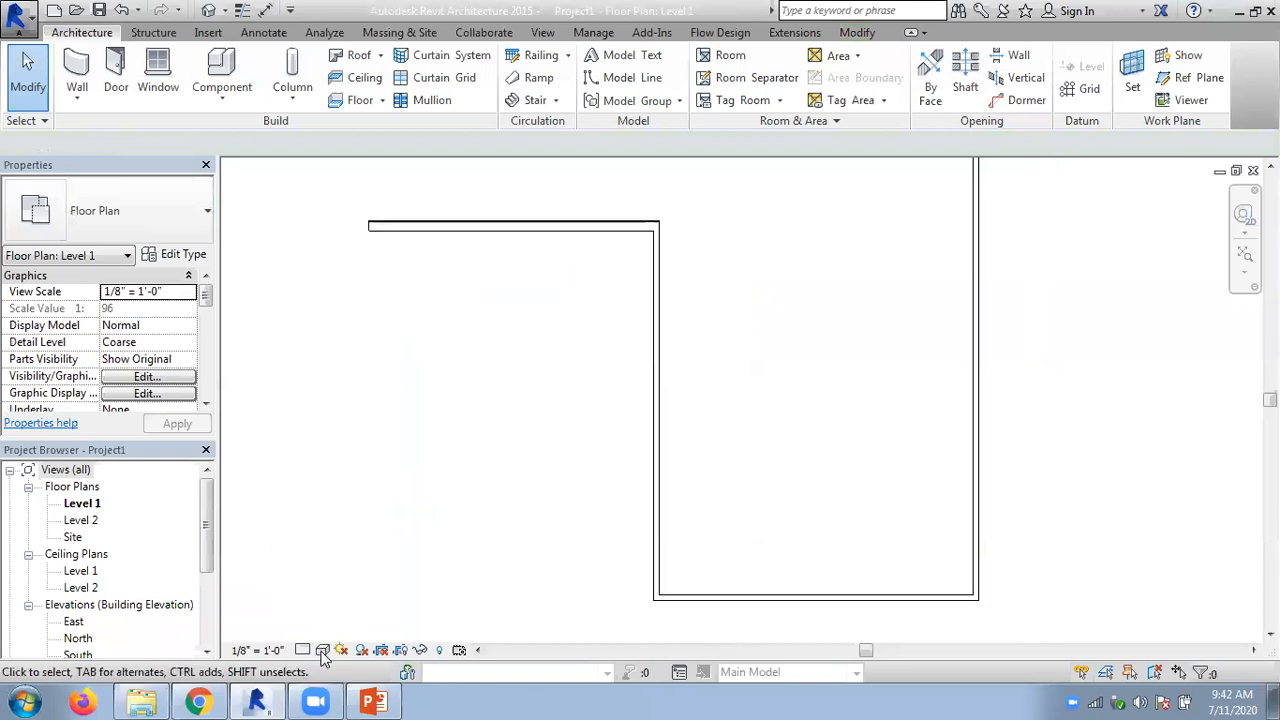
pyautogui.click(322, 650)
pyautogui.click(304, 649)
pyautogui.click(330, 626)
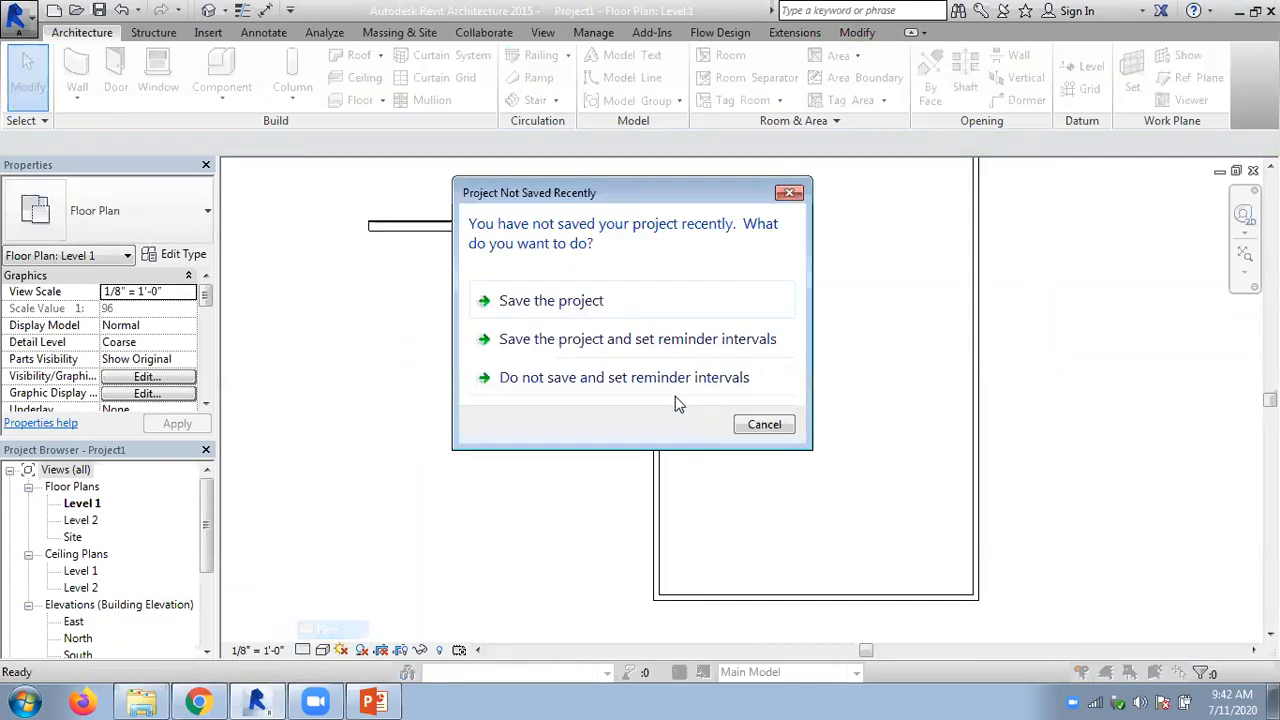
pyautogui.click(776, 424)
pyautogui.scroll(-2, 597, 320)
pyautogui.moveTo(594, 320); pyautogui.dragTo(494, 374, button='middle')
pyautogui.scroll(-2, 503, 365)
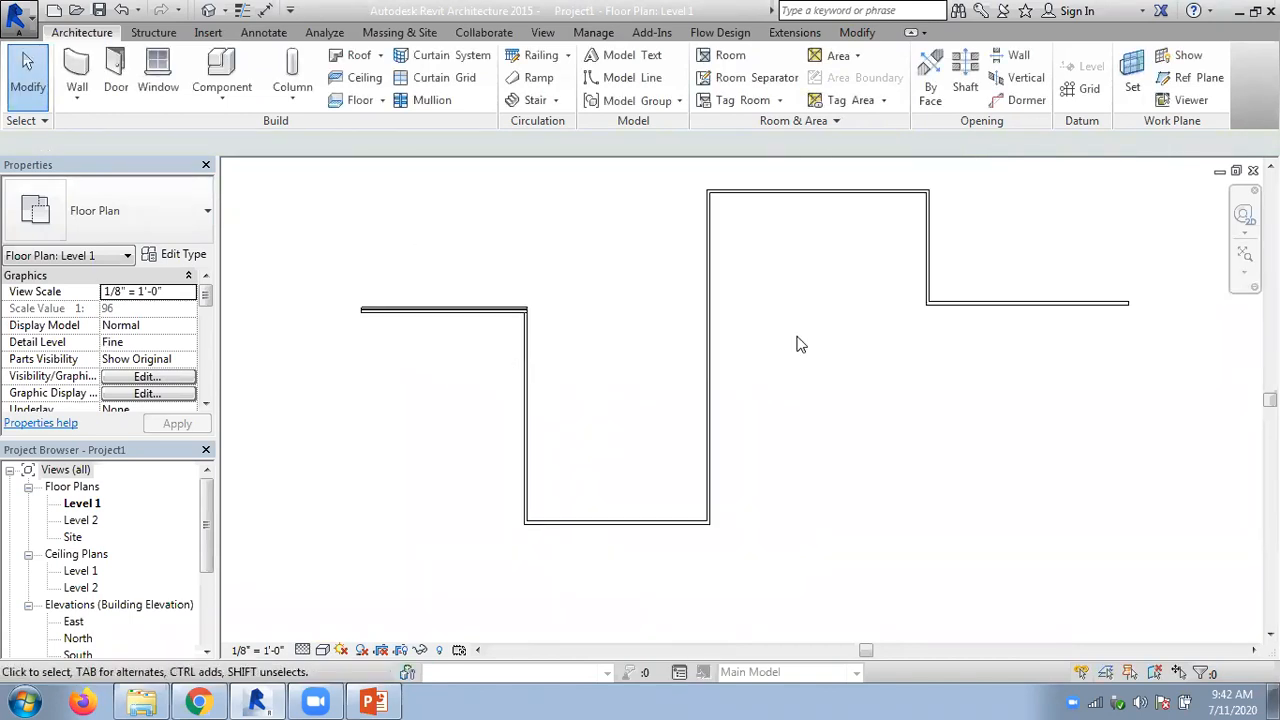
# - Switch to the PowerPoint presentation to check the Matching Elements slide, and return to Revit
pyautogui.click(856, 32)
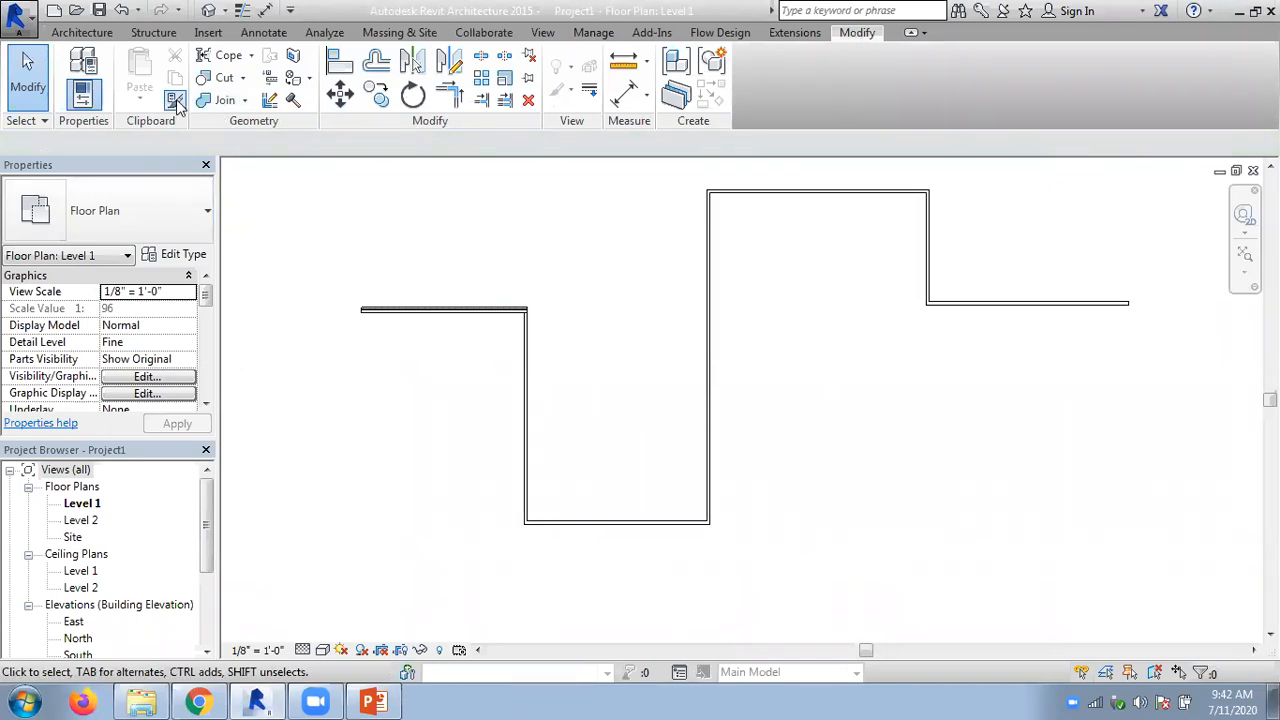
pyautogui.moveTo(629, 288); pyautogui.dragTo(390, 690, button='middle')
pyautogui.click(374, 700)
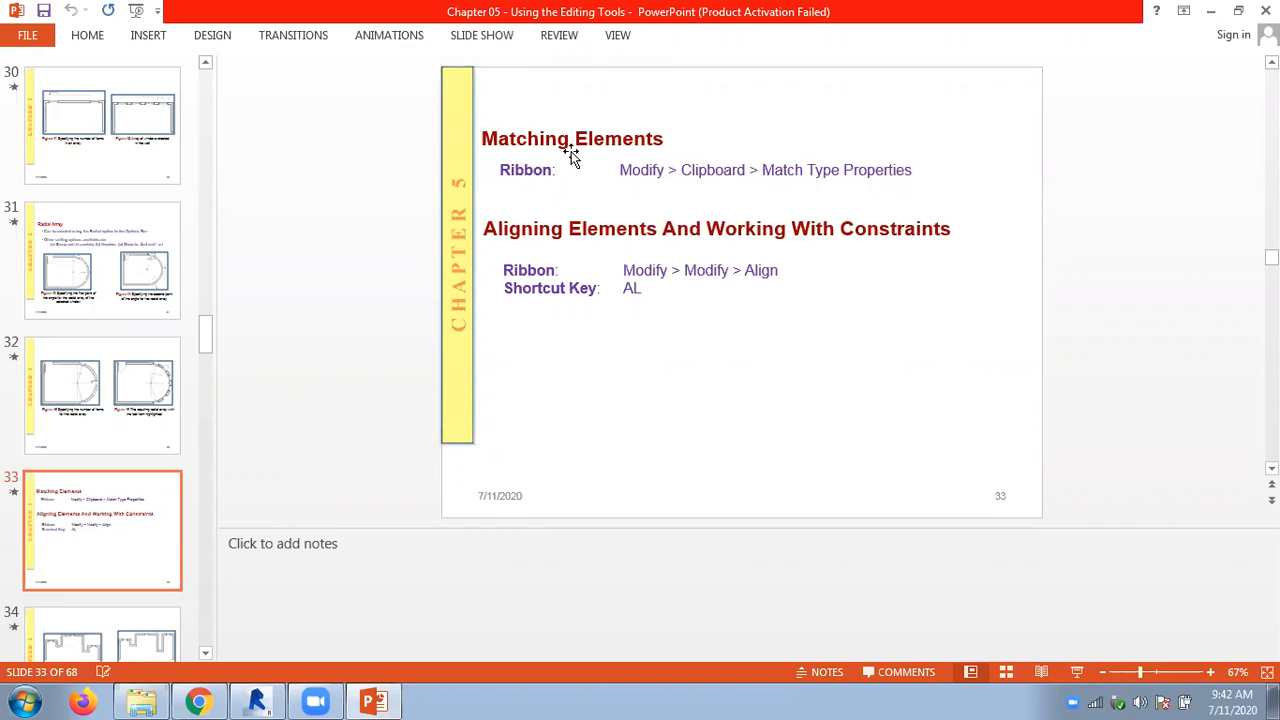
pyautogui.click(277, 700)
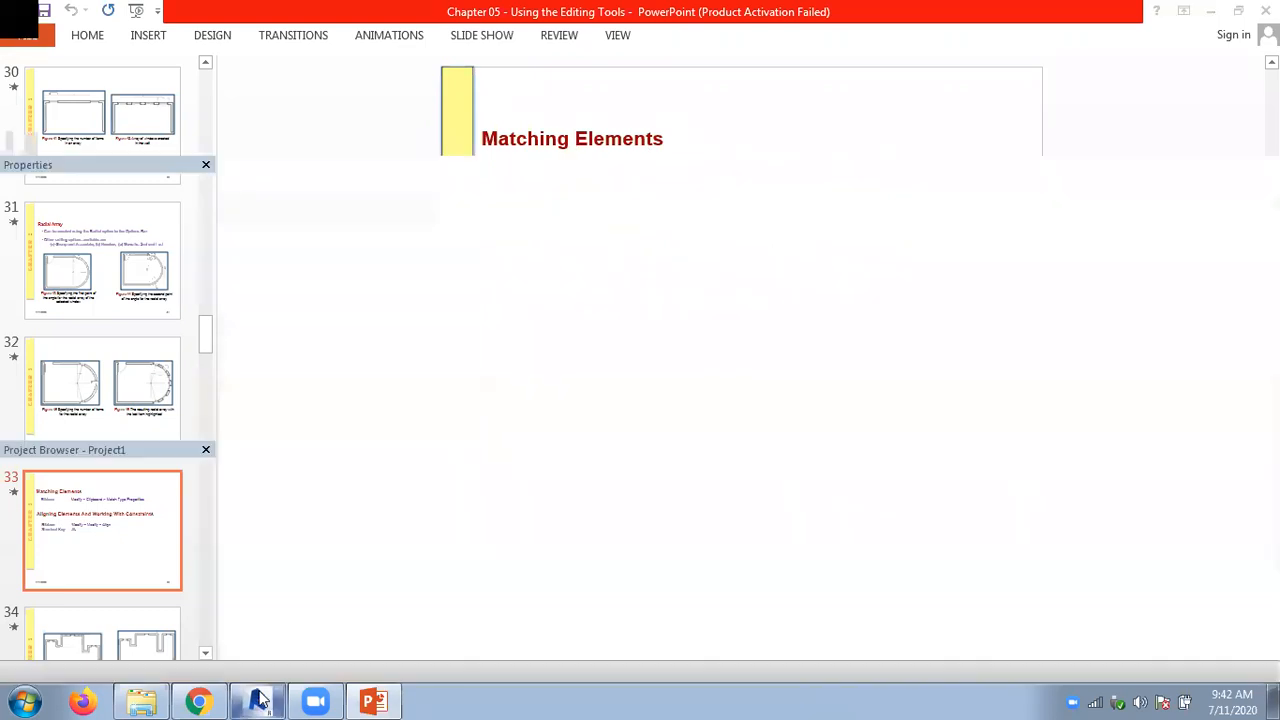
# - Apply the leftmost horizontal wall's type to the two long vertical walls using Match Type Properties
pyautogui.scroll(2, 476, 425)
pyautogui.scroll(2, 478, 320)
pyautogui.moveTo(509, 360); pyautogui.dragTo(517, 260, button='middle')
pyautogui.scroll(-2, 519, 258)
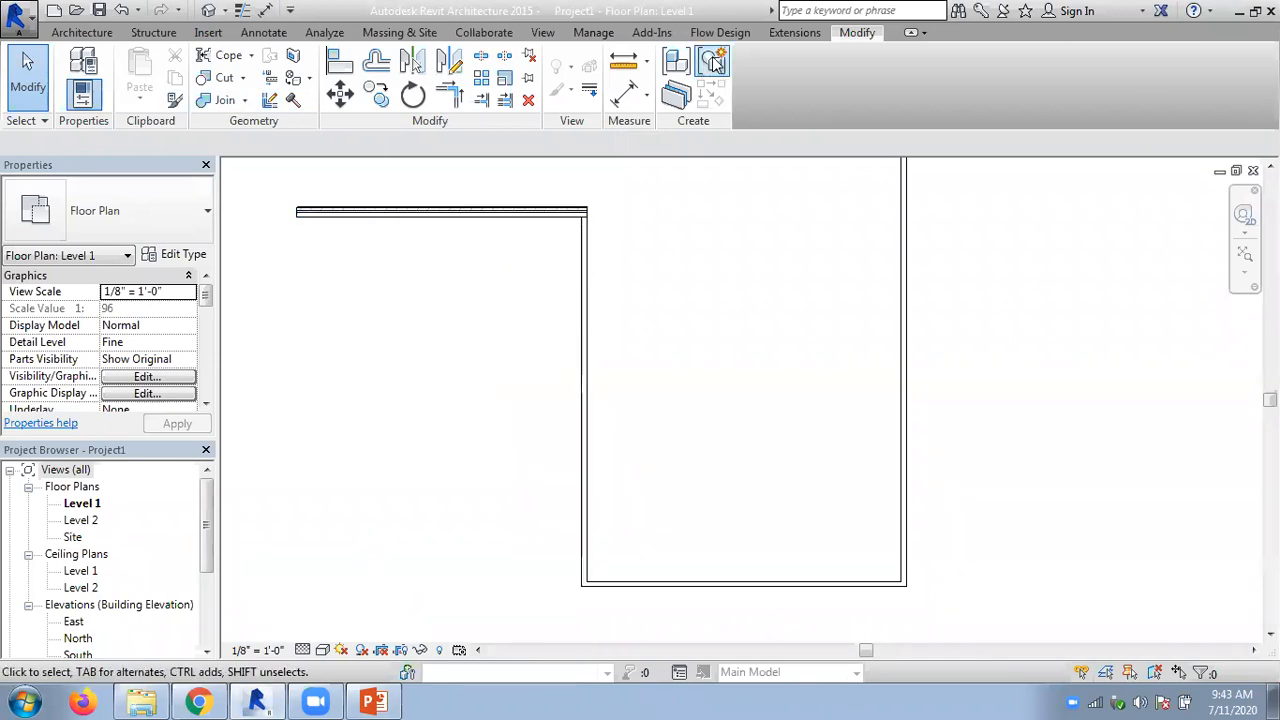
pyautogui.click(178, 104)
pyautogui.click(400, 213)
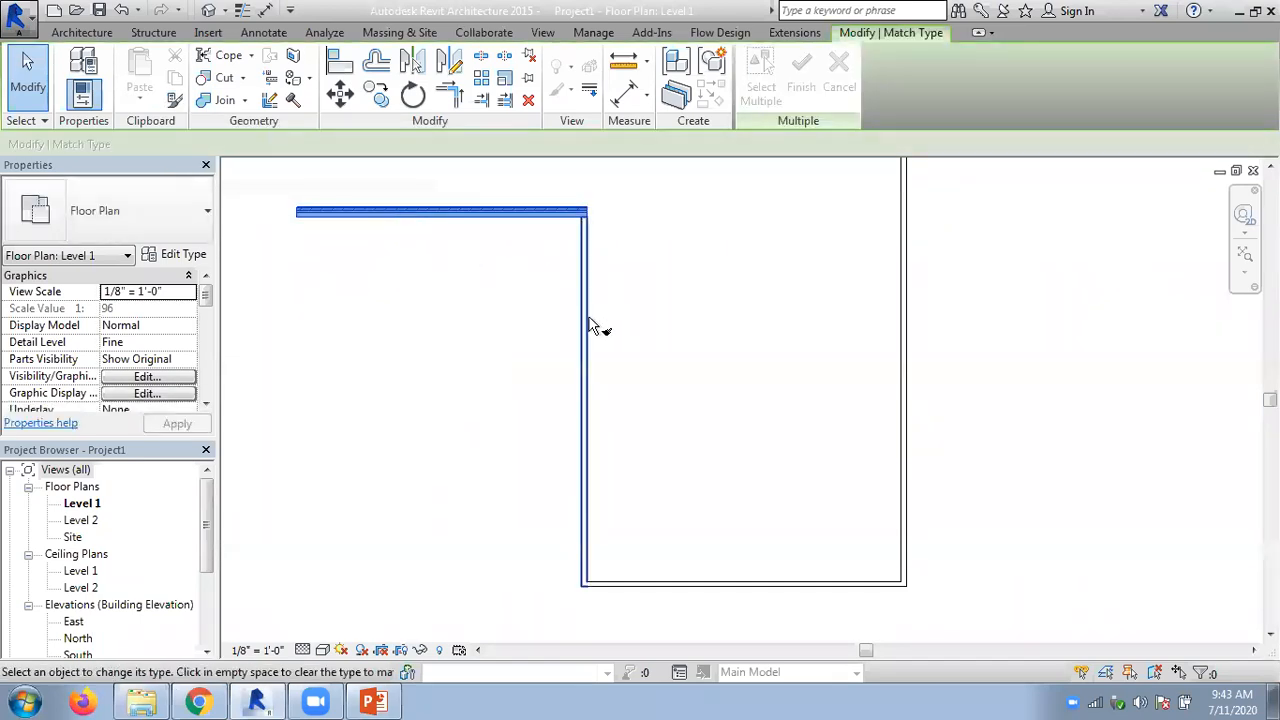
pyautogui.click(589, 320)
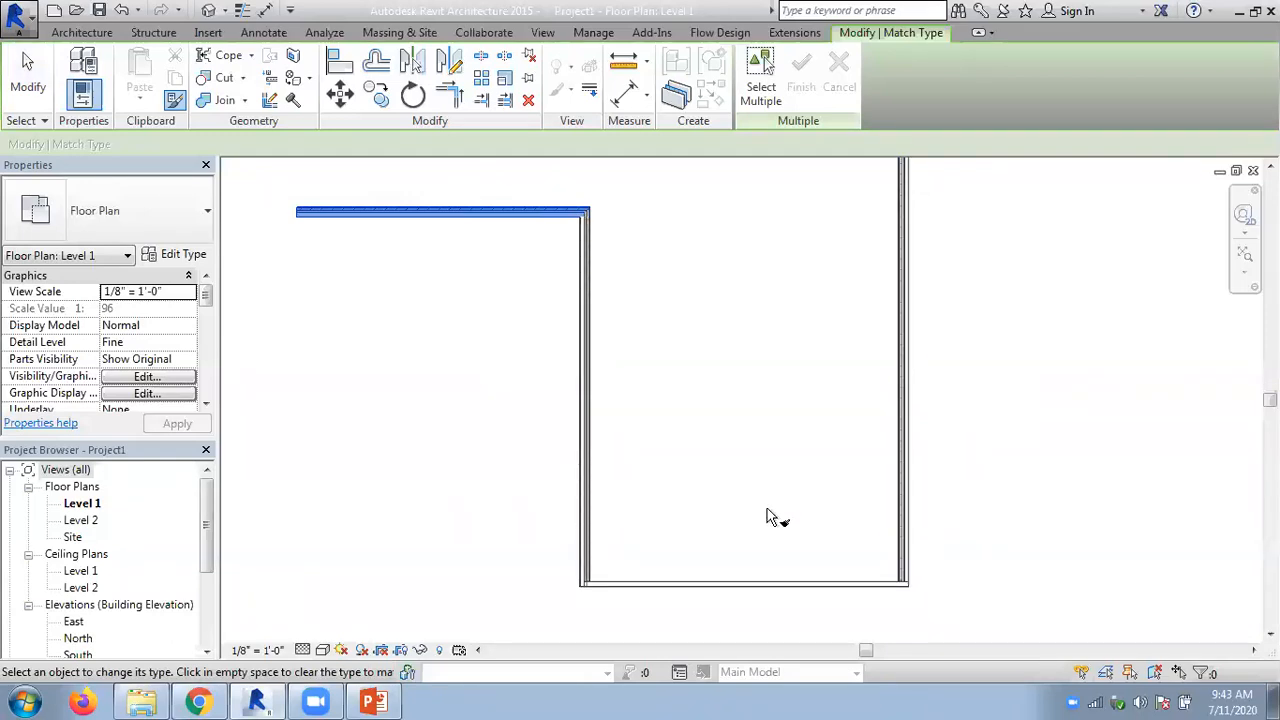
pyautogui.press('Escape')
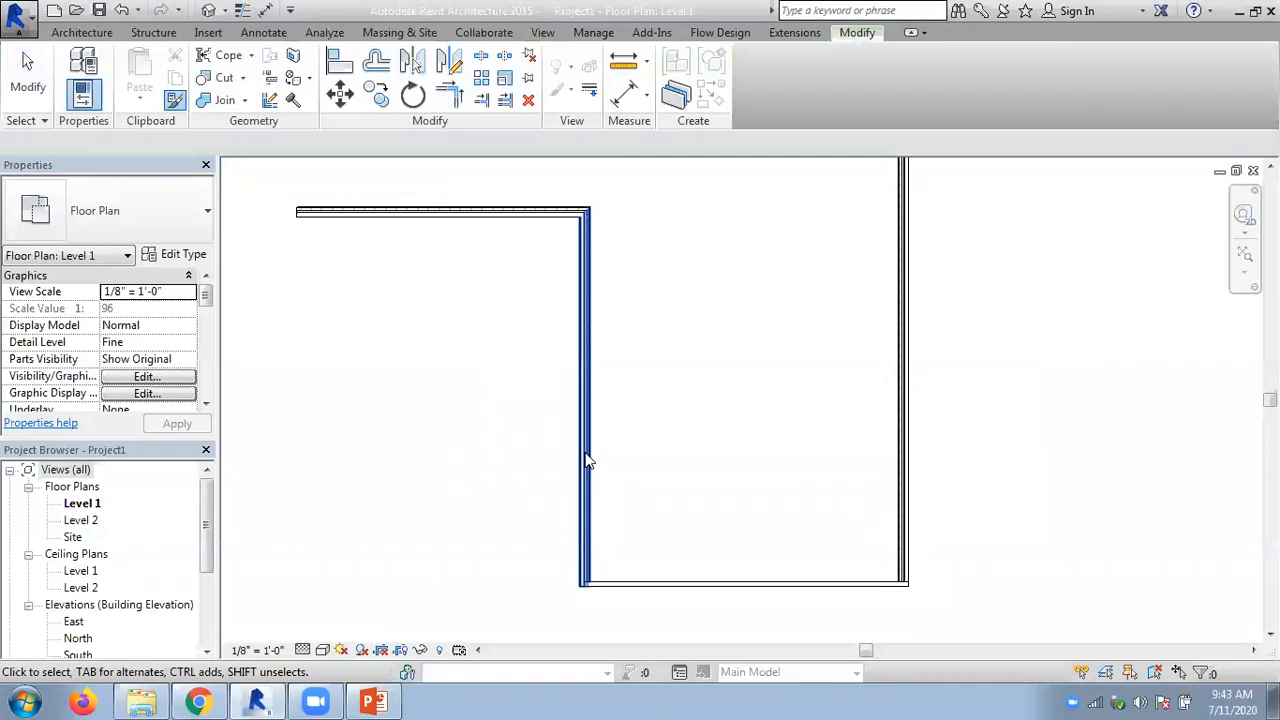
# - Browse the type list of the lowest horizontal wall without choosing one, and undo both wall type matches
pyautogui.click(668, 590)
pyautogui.click(149, 210)
pyautogui.scroll(2, 185, 440)
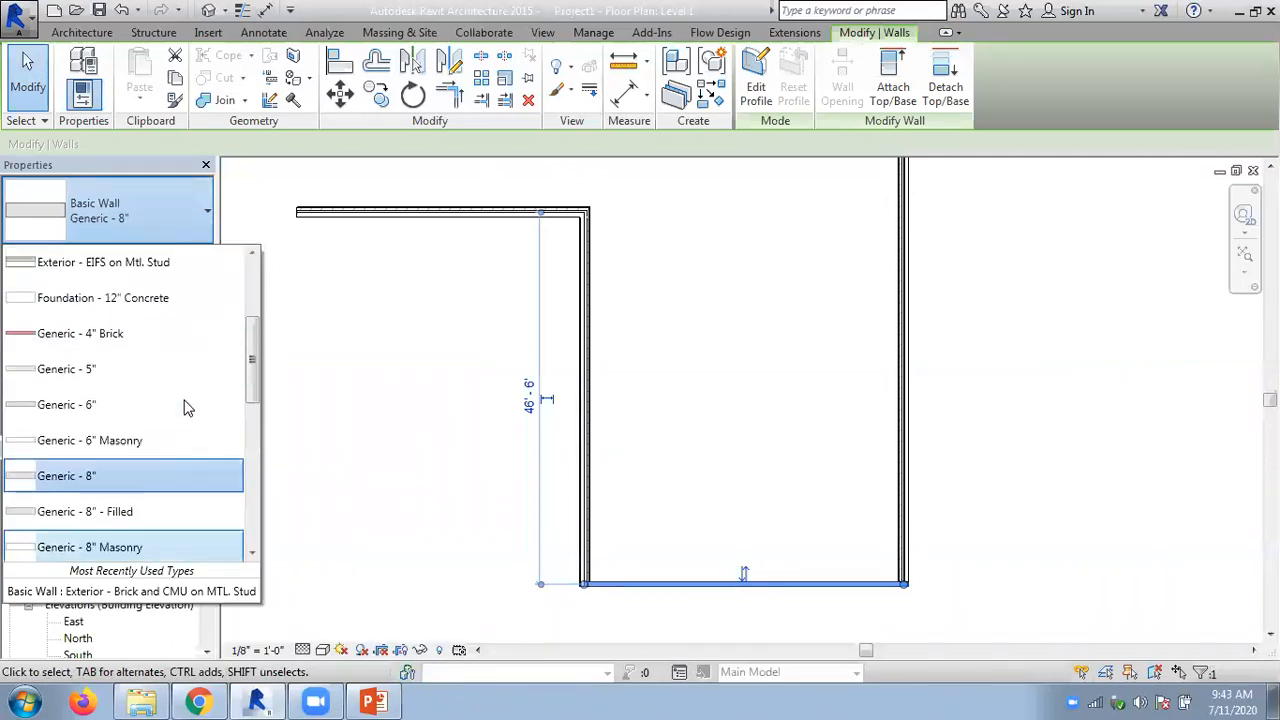
pyautogui.scroll(2, 188, 390)
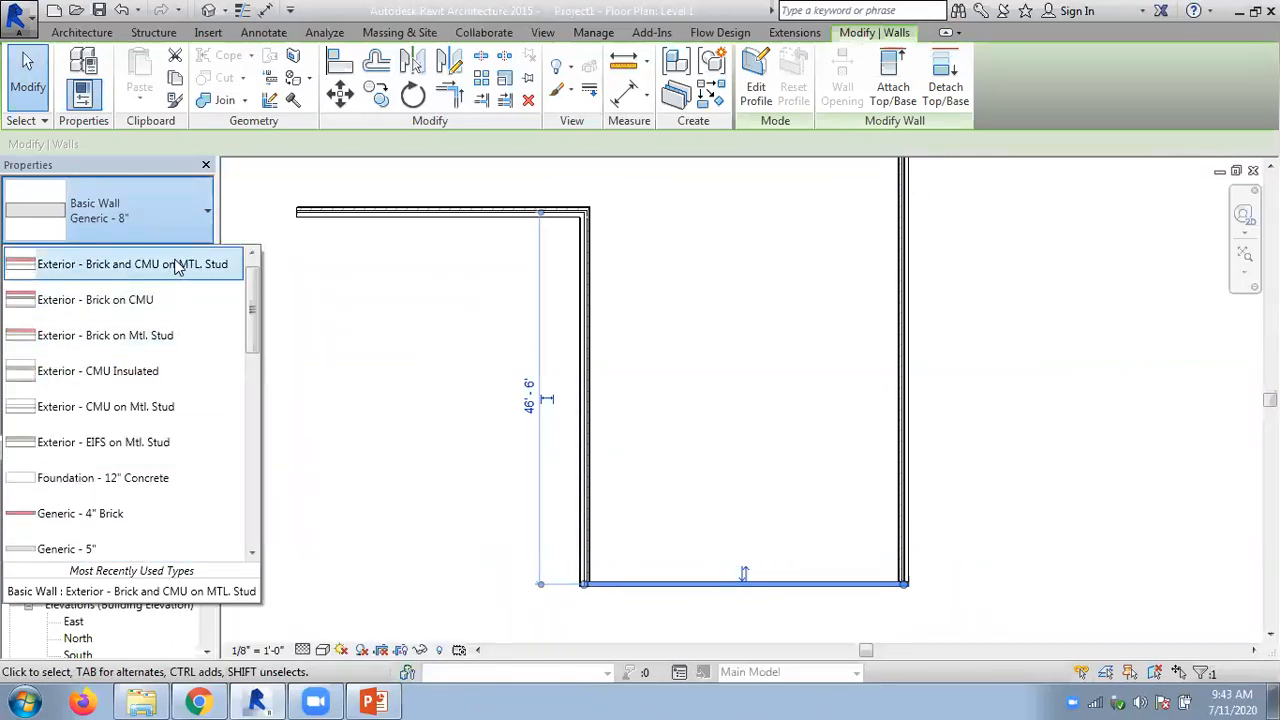
pyautogui.click(446, 295)
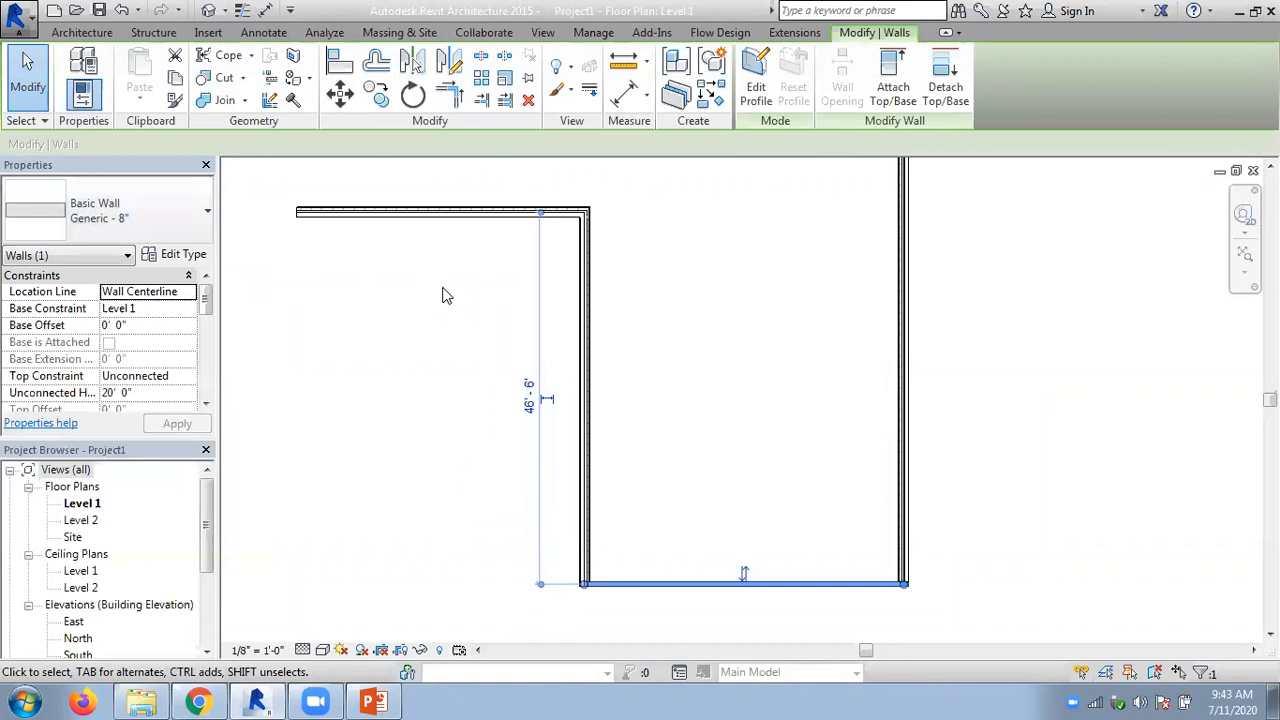
pyautogui.click(446, 295)
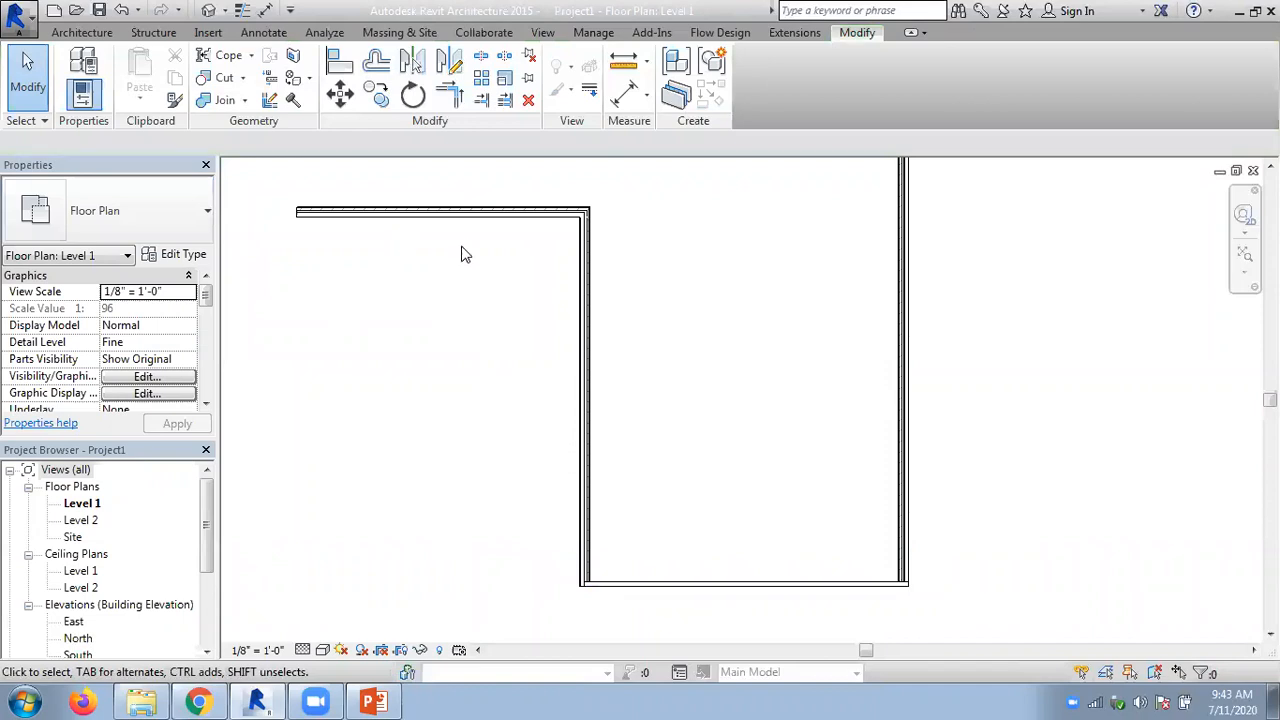
pyautogui.hotkey('ctrl', 'z')
pyautogui.hotkey('ctrl', 'z')
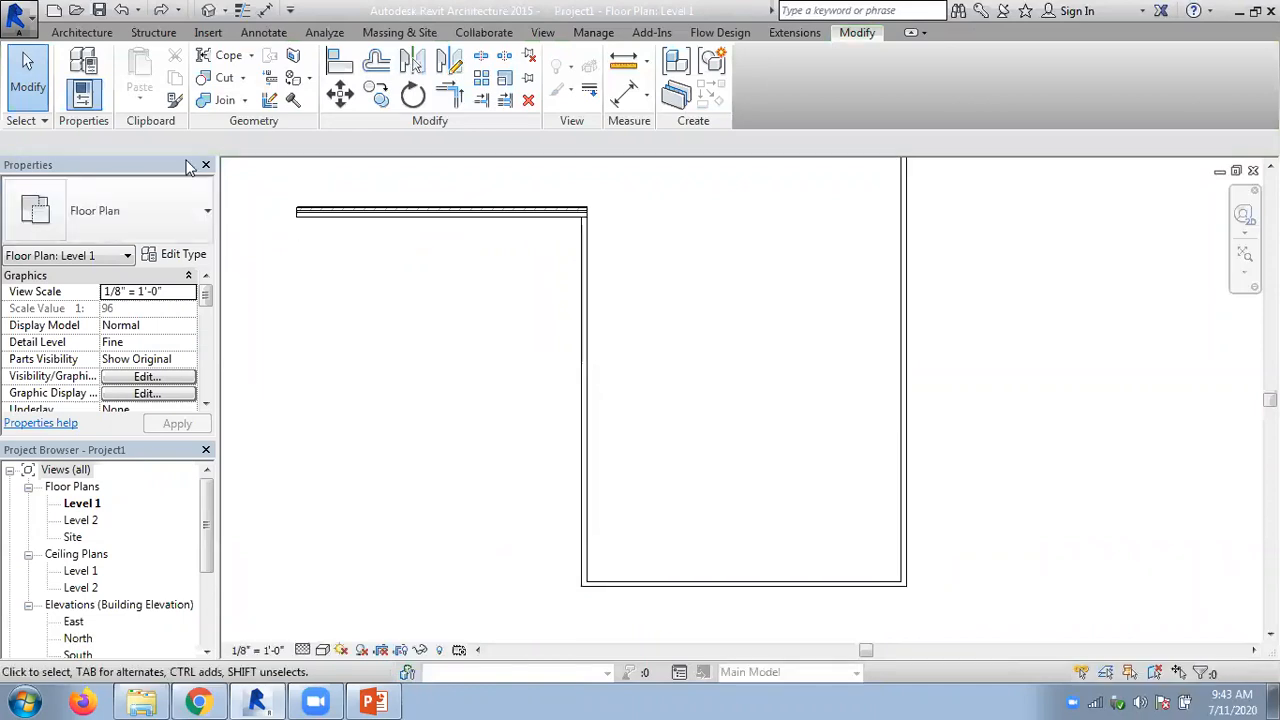
# - Match the vertical wall at the lowest wall's right end to the leftmost horizontal wall's brick and CMU type
pyautogui.click(174, 99)
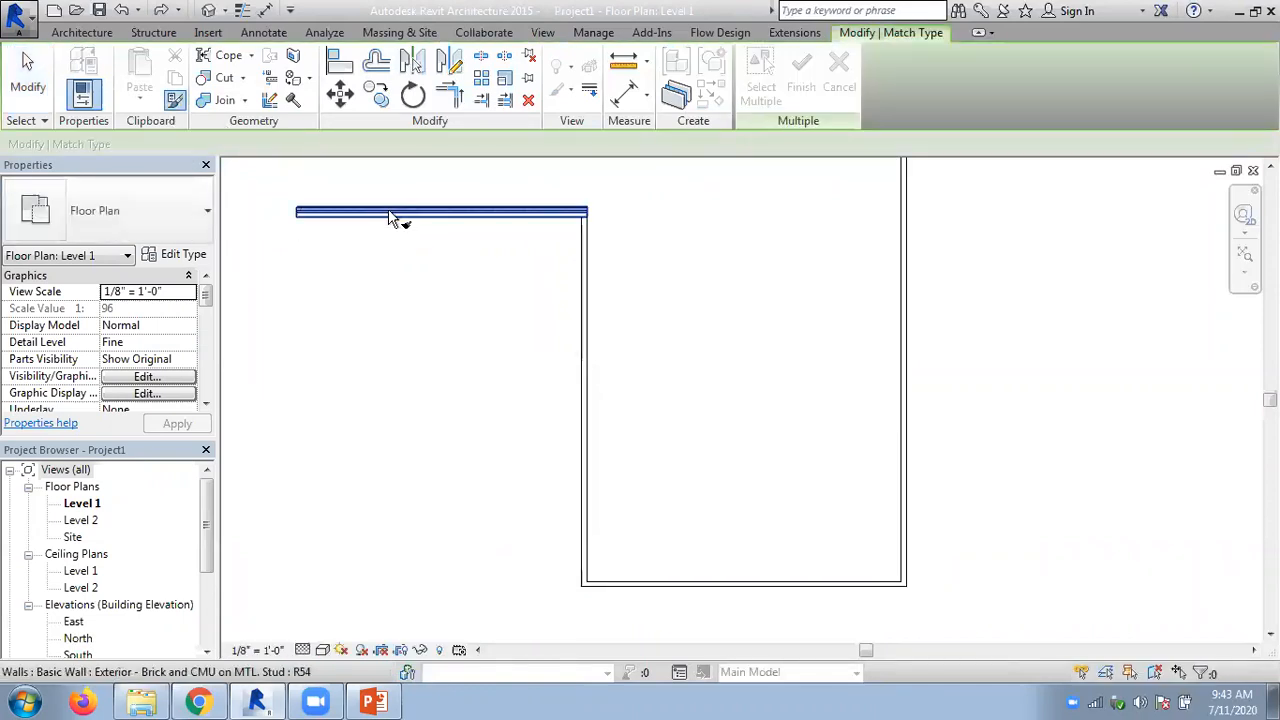
pyautogui.click(392, 213)
pyautogui.click(902, 291)
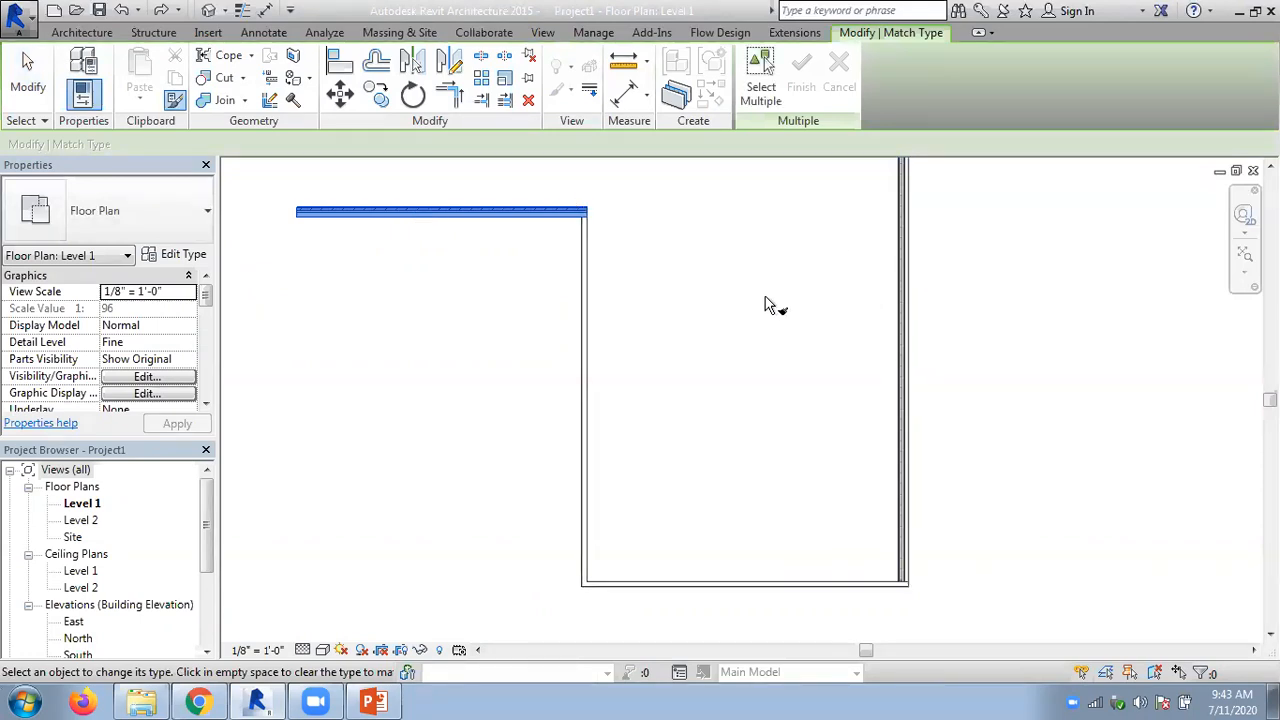
pyautogui.press('Escape')
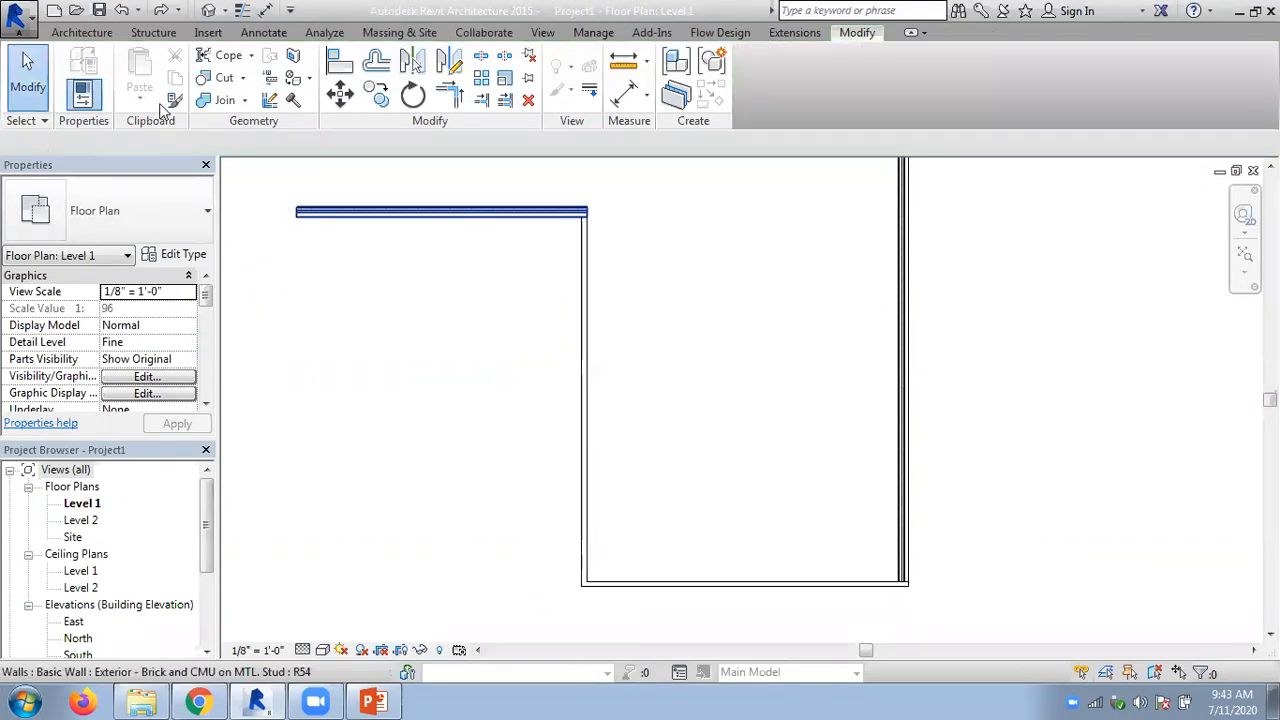
# - Match the leftmost horizontal wall to the generic type of the vertical wall adjoining it
pyautogui.press('m')
pyautogui.press('a')
pyautogui.click(590, 462)
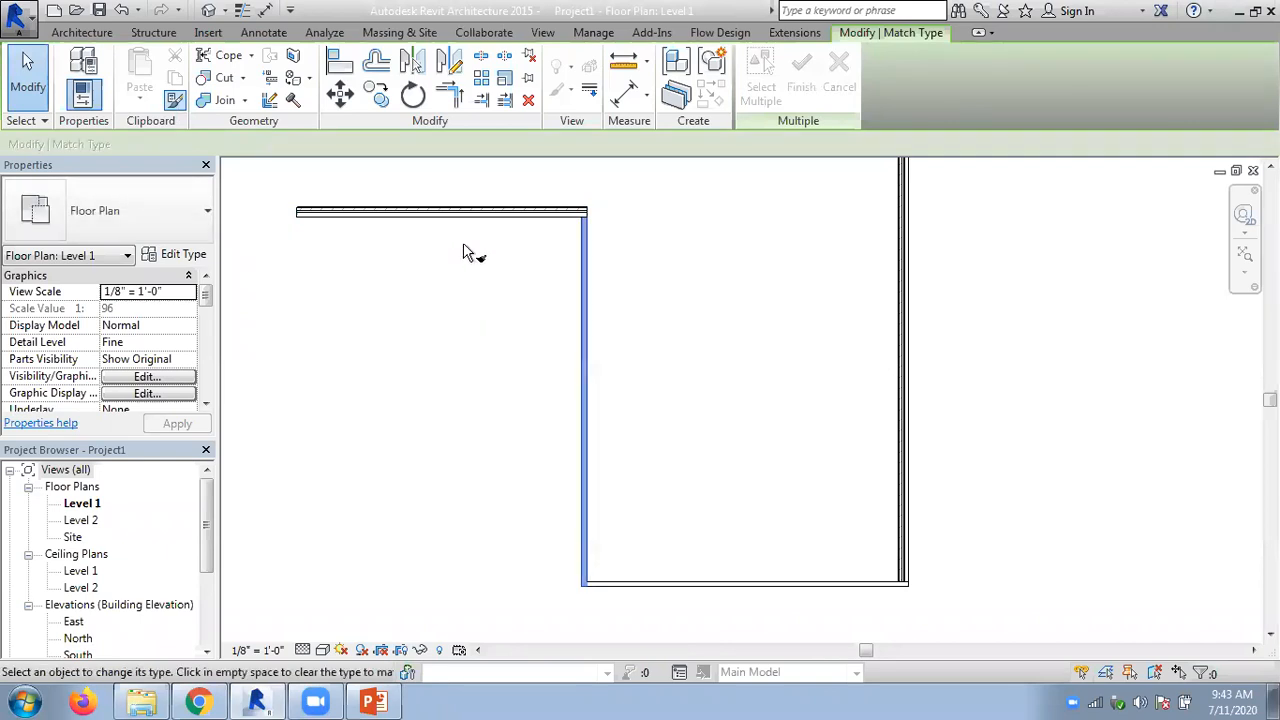
pyautogui.click(462, 214)
pyautogui.press('Escape')
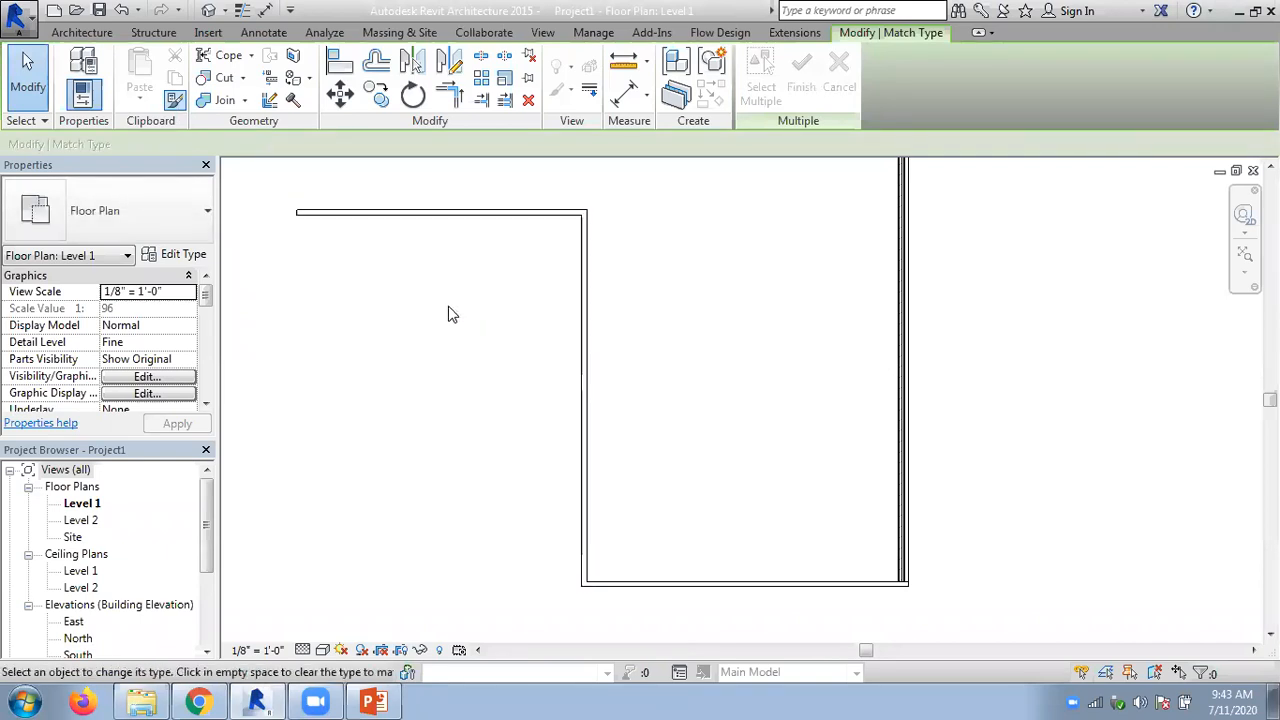
pyautogui.press('Escape')
# - Place a Single-Flush 36" x 84" door in the vertical wall adjoining the leftmost horizontal wall, about 14 feet below their shared corner
pyautogui.click(80, 33)
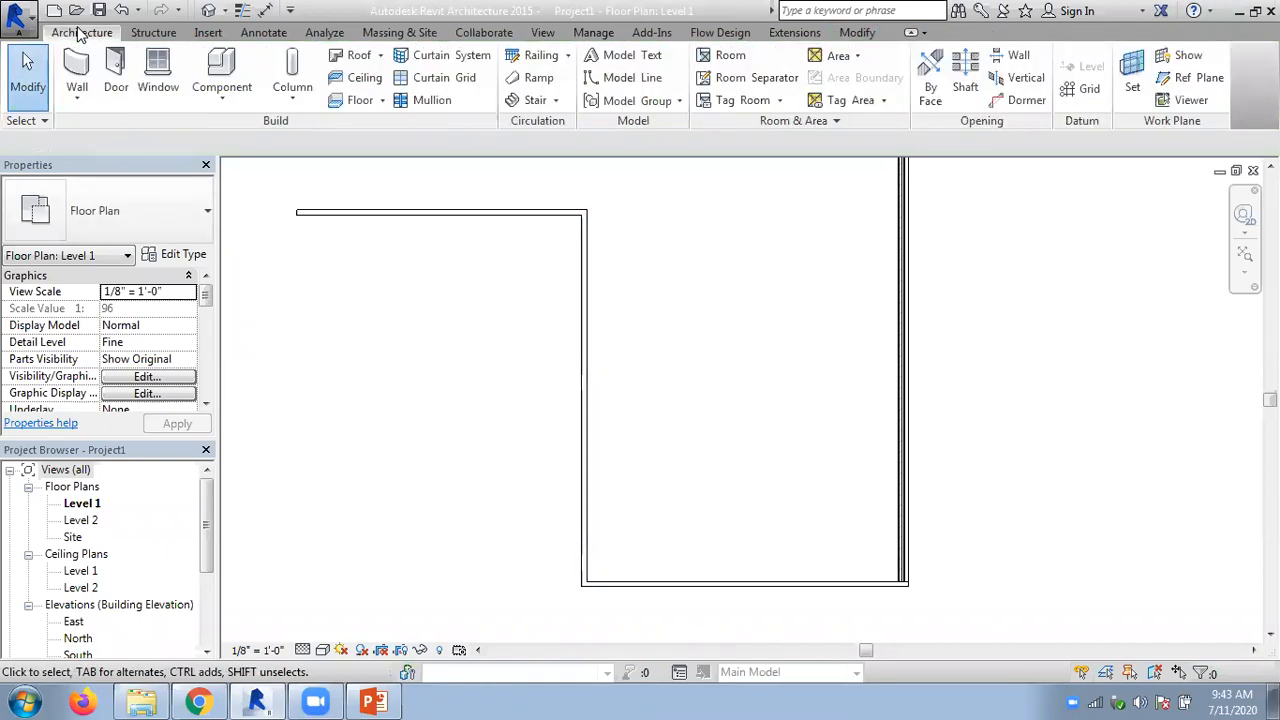
pyautogui.click(116, 78)
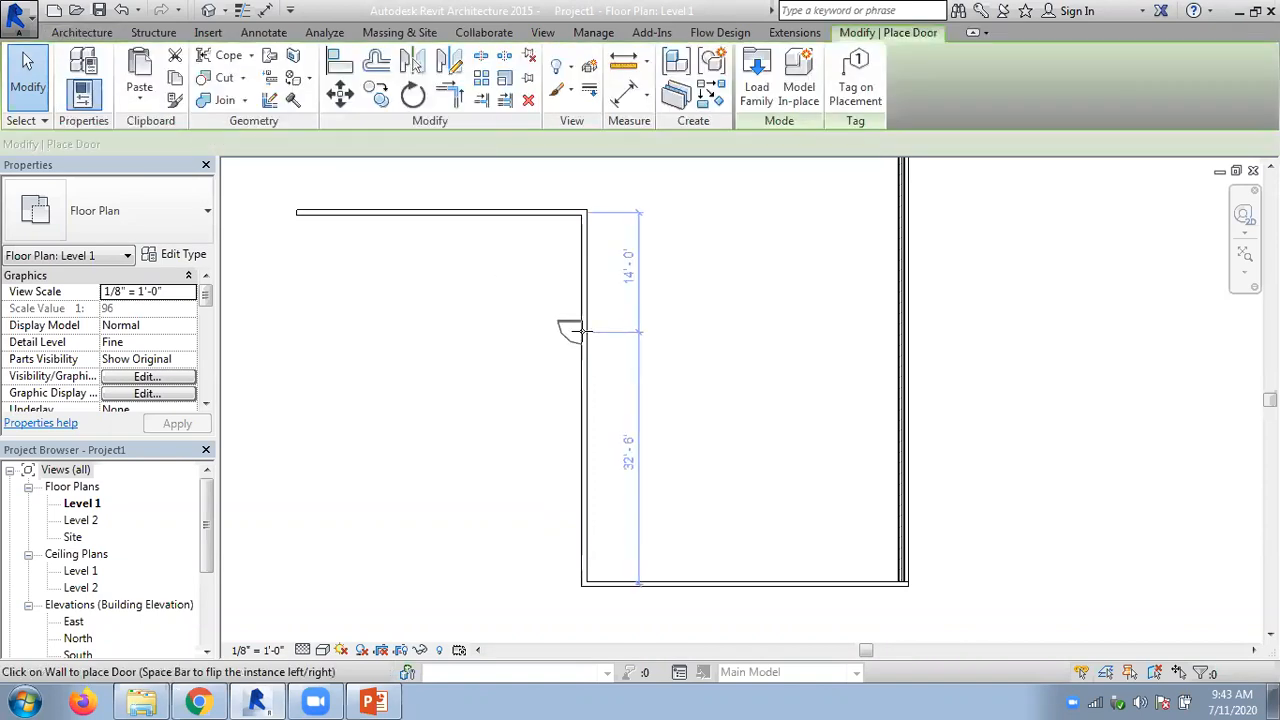
pyautogui.click(583, 325)
pyautogui.press('Escape')
pyautogui.press('Escape')
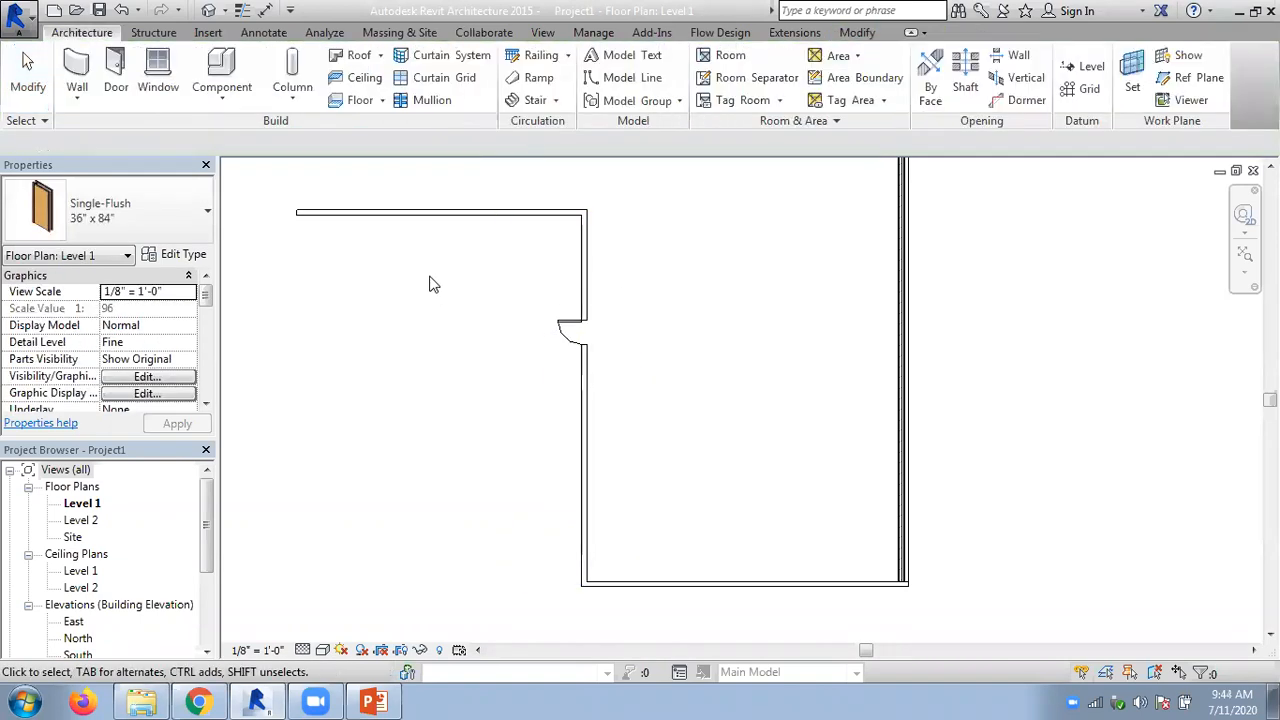
pyautogui.click(274, 262)
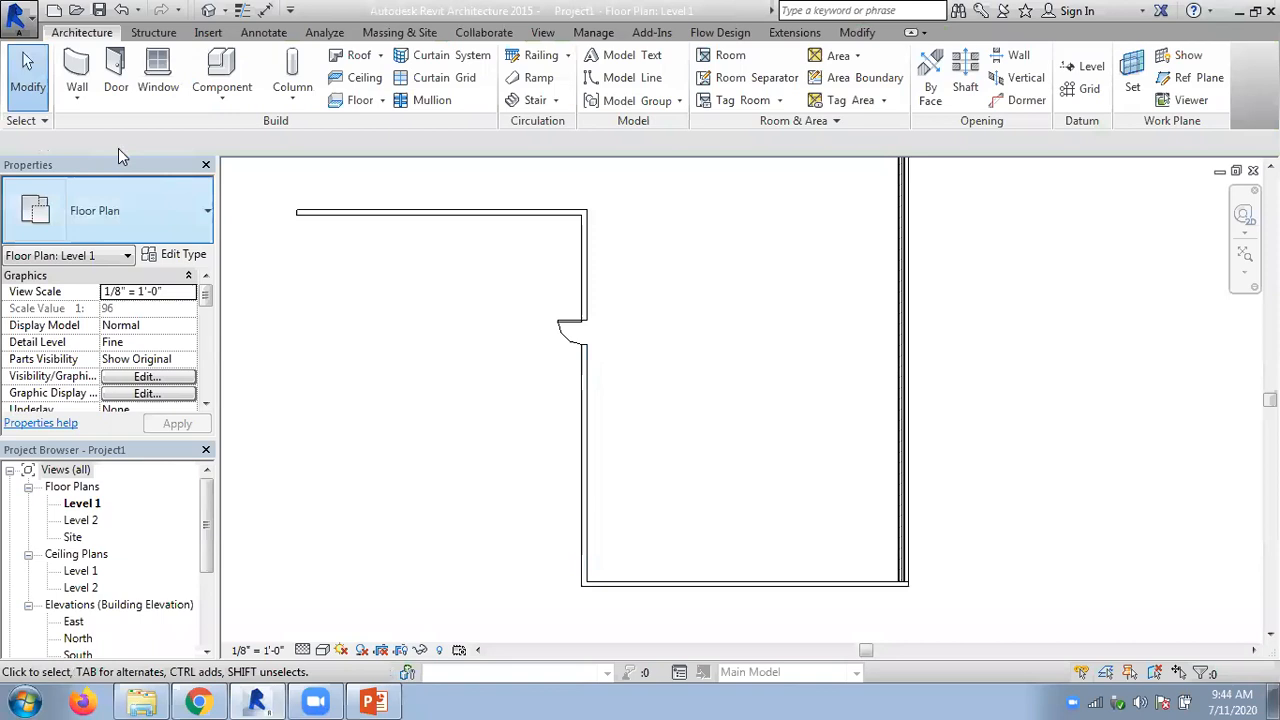
# - Try to match the leftmost horizontal wall's type onto the door with Match Type Properties, and undo the door placement
pyautogui.click(855, 33)
pyautogui.click(174, 100)
pyautogui.click(350, 213)
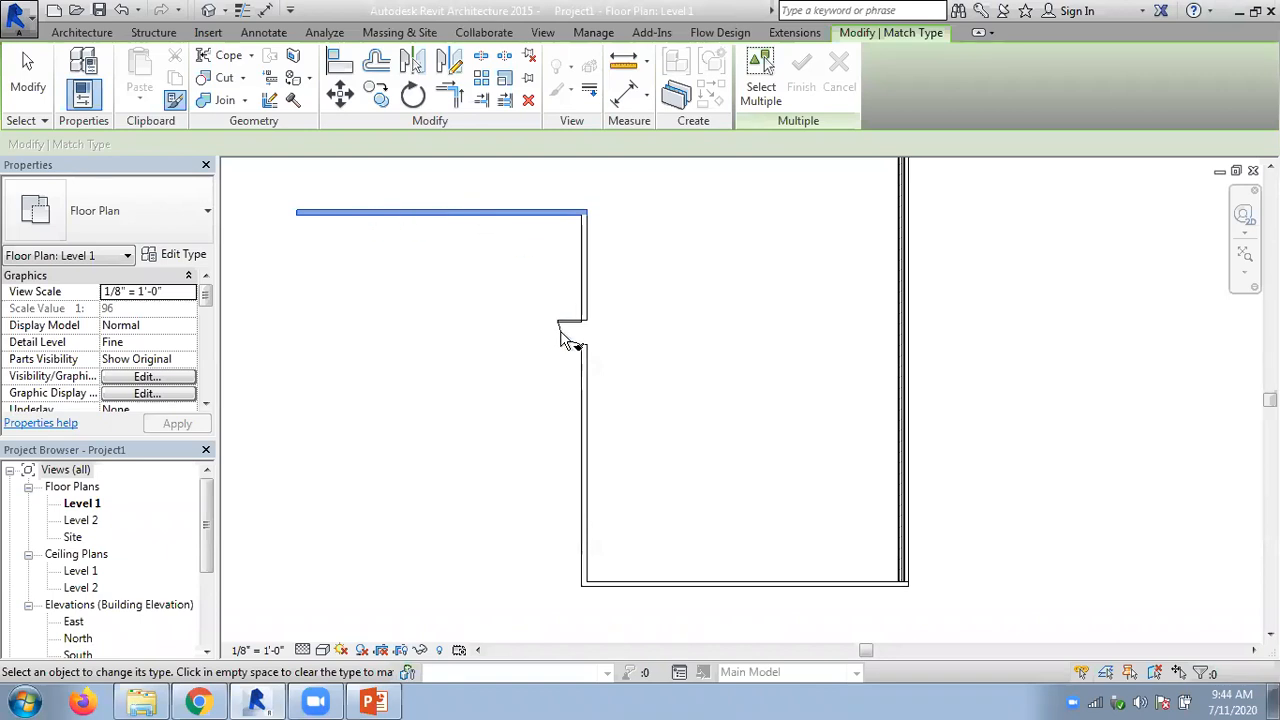
pyautogui.press('Escape')
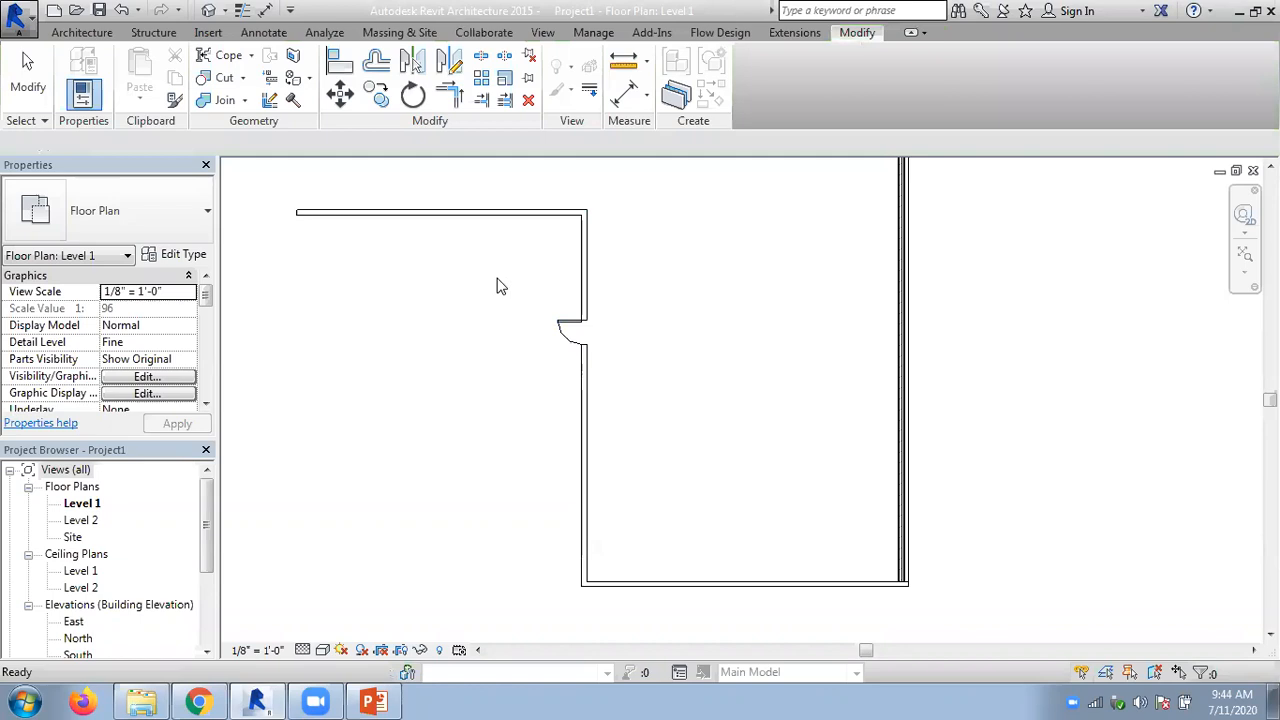
pyautogui.hotkey('ctrl', 'z')
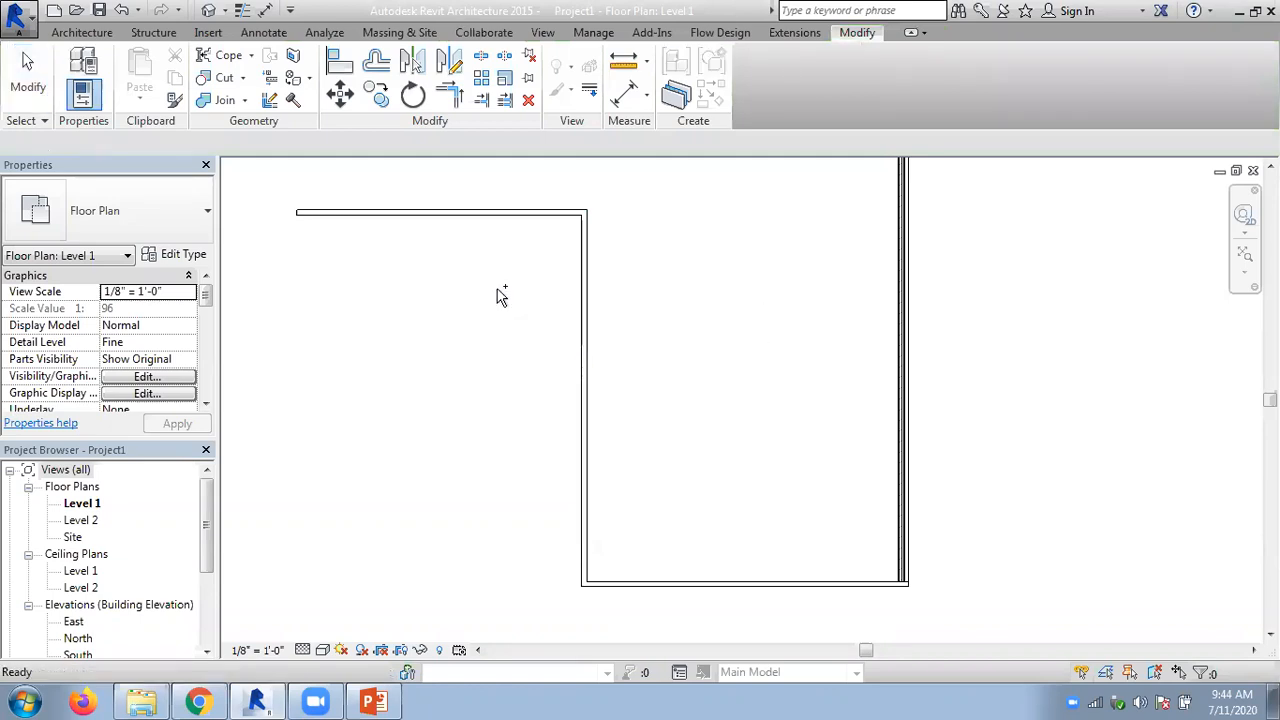
# - Switch to the PowerPoint chapter on editing tools and review its slides, ending at the one on deleting elements and splitting walls
pyautogui.click(373, 702)
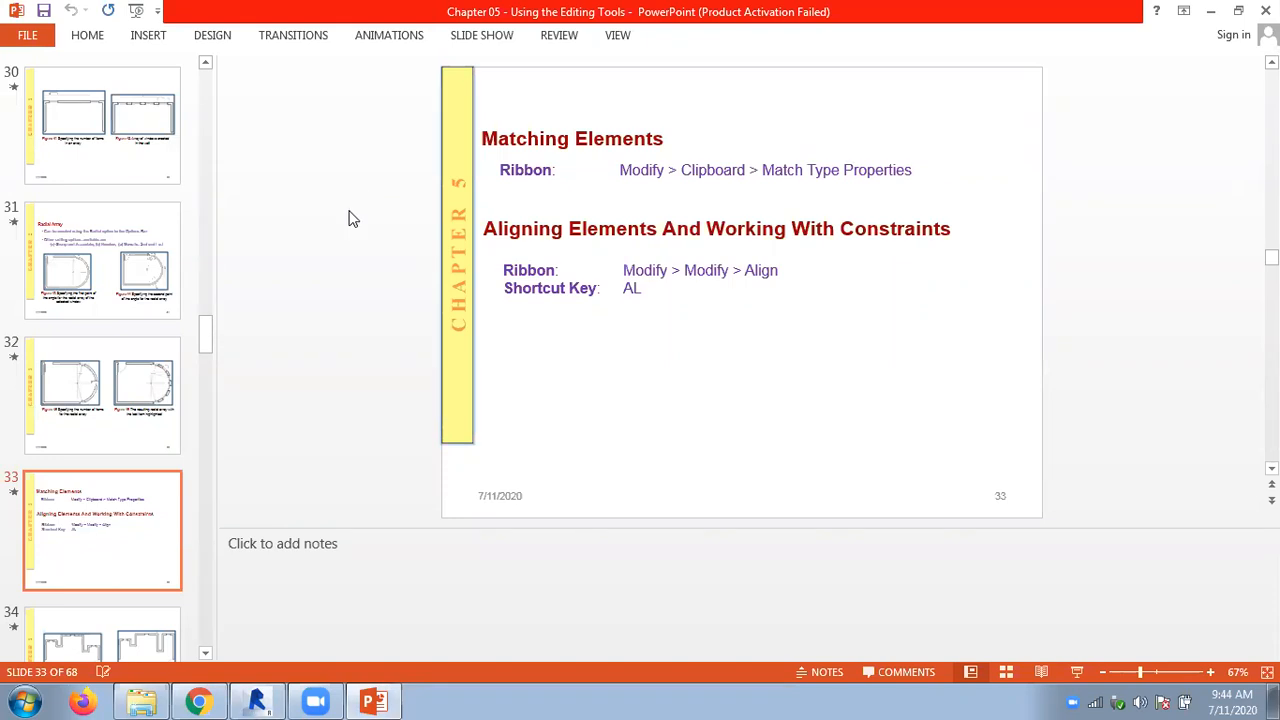
pyautogui.scroll(1, 341, 209)
pyautogui.scroll(-1, 341, 209)
pyautogui.scroll(1, 341, 209)
pyautogui.scroll(2, 341, 209)
pyautogui.scroll(4, 341, 209)
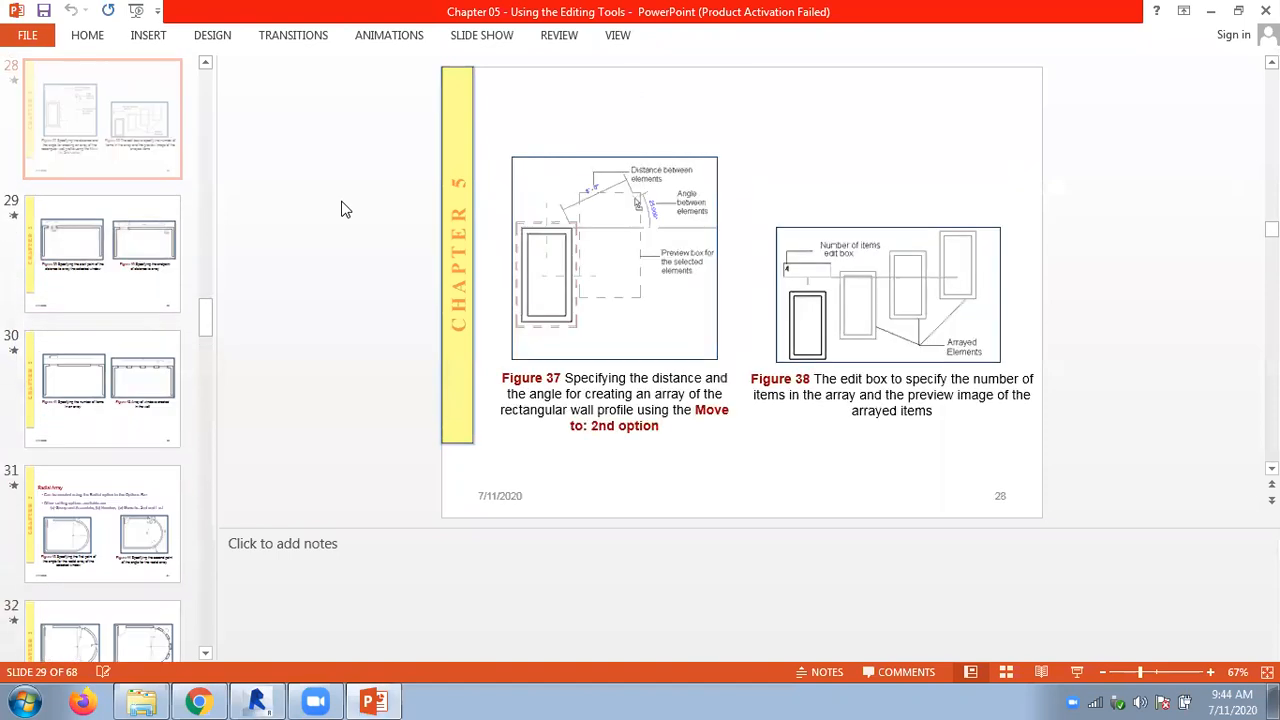
pyautogui.scroll(4, 341, 209)
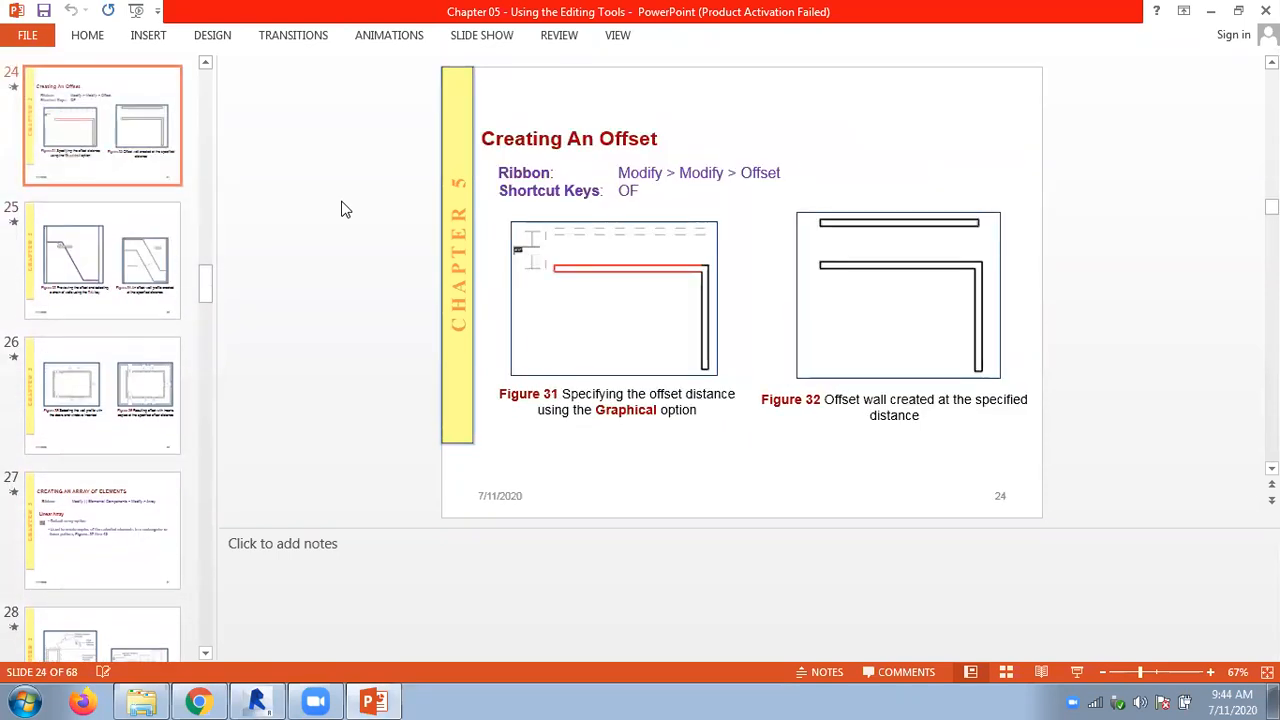
pyautogui.scroll(4, 341, 206)
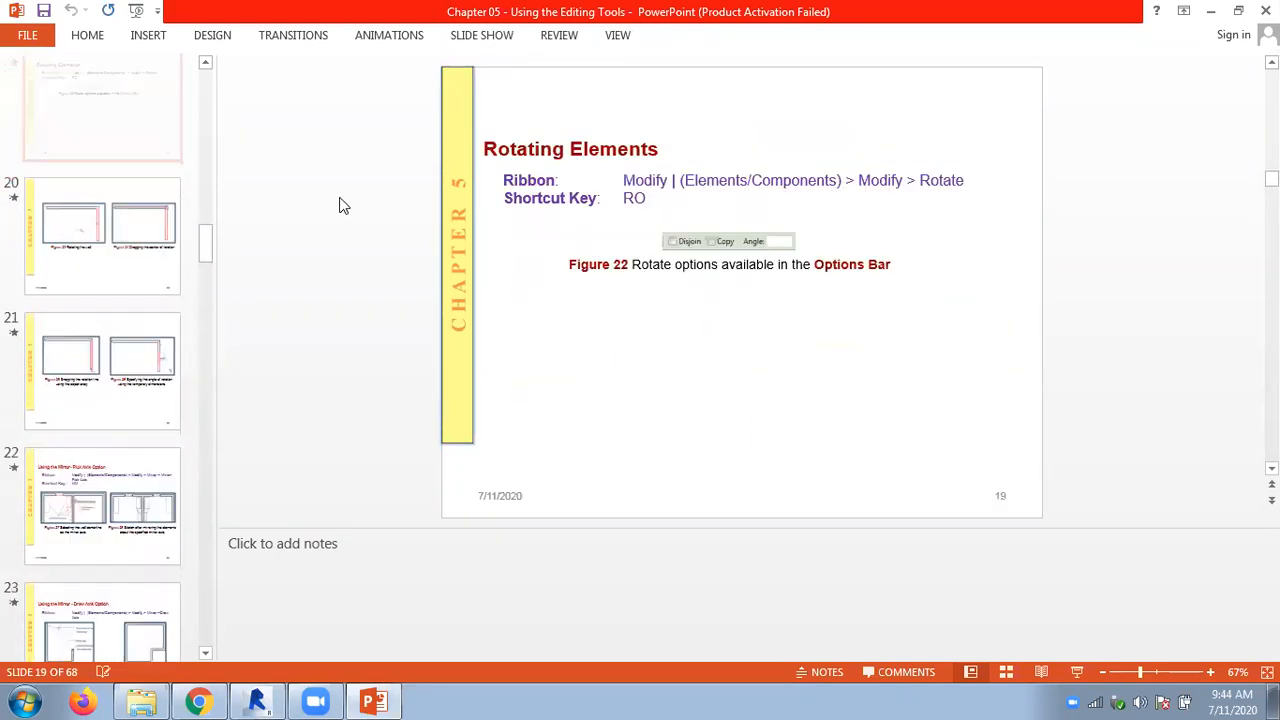
pyautogui.scroll(1, 341, 206)
pyautogui.scroll(-7, 339, 206)
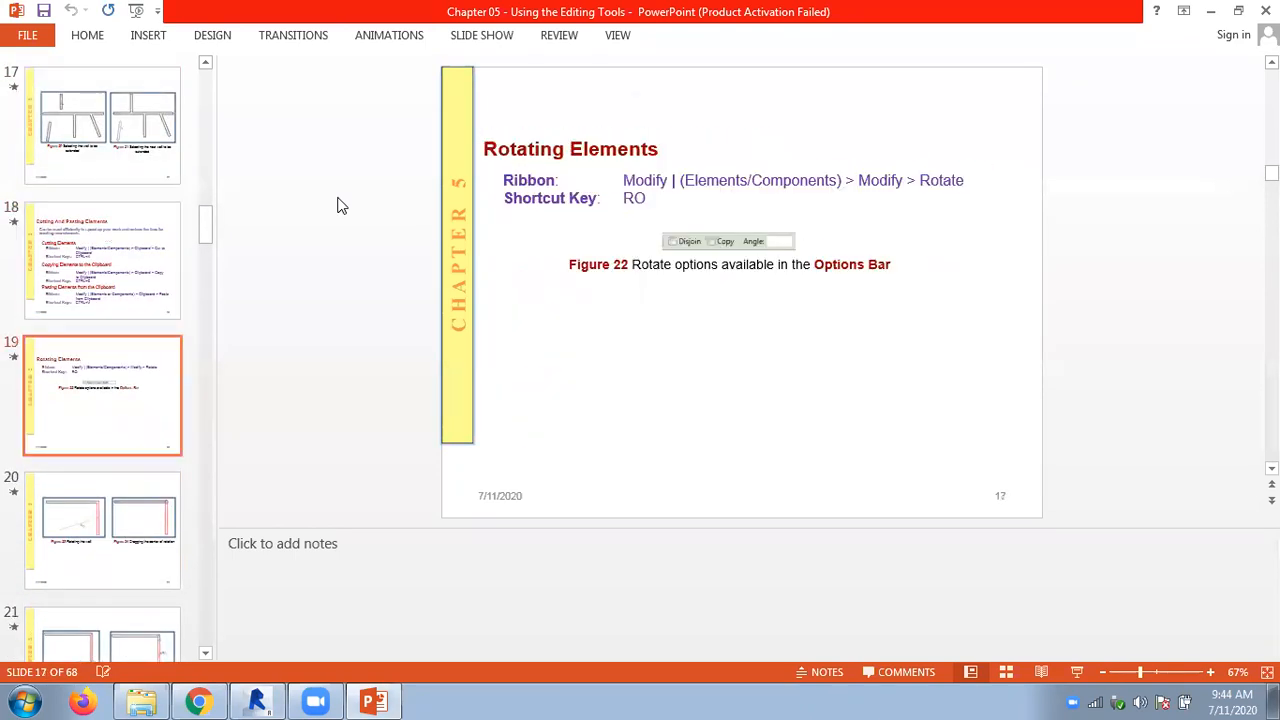
pyautogui.scroll(-6, 341, 206)
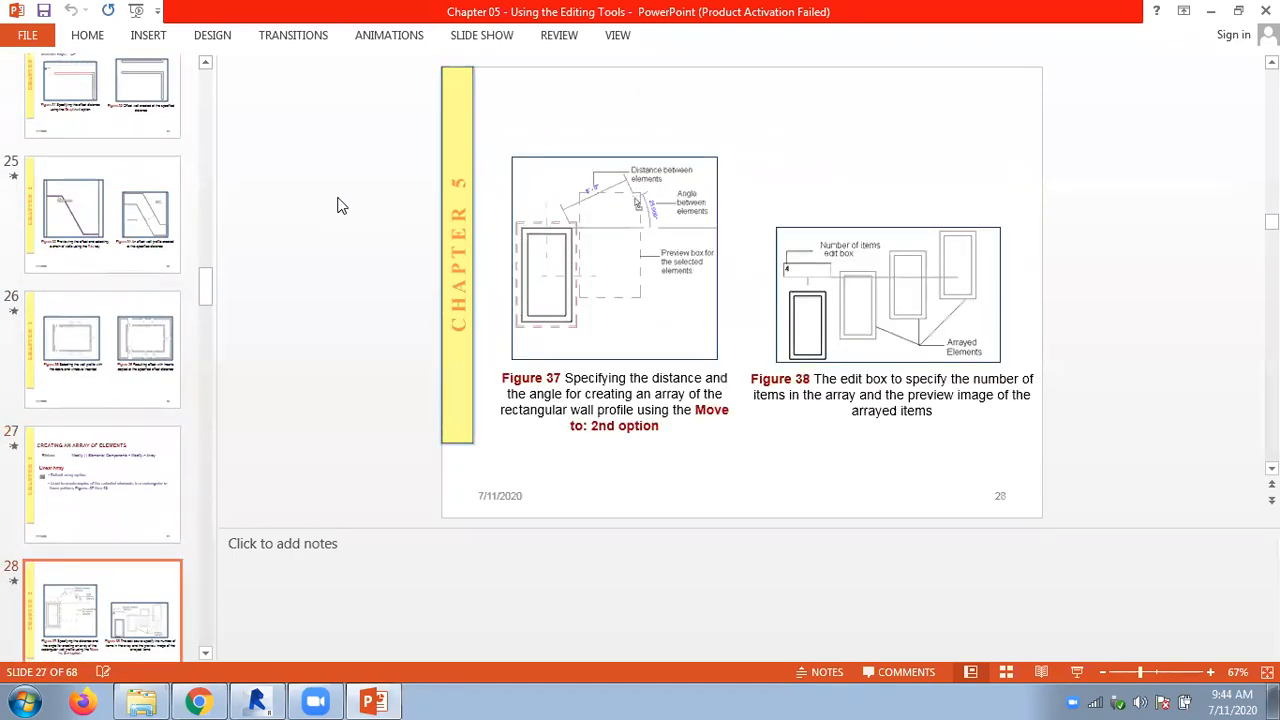
pyautogui.scroll(-3, 341, 206)
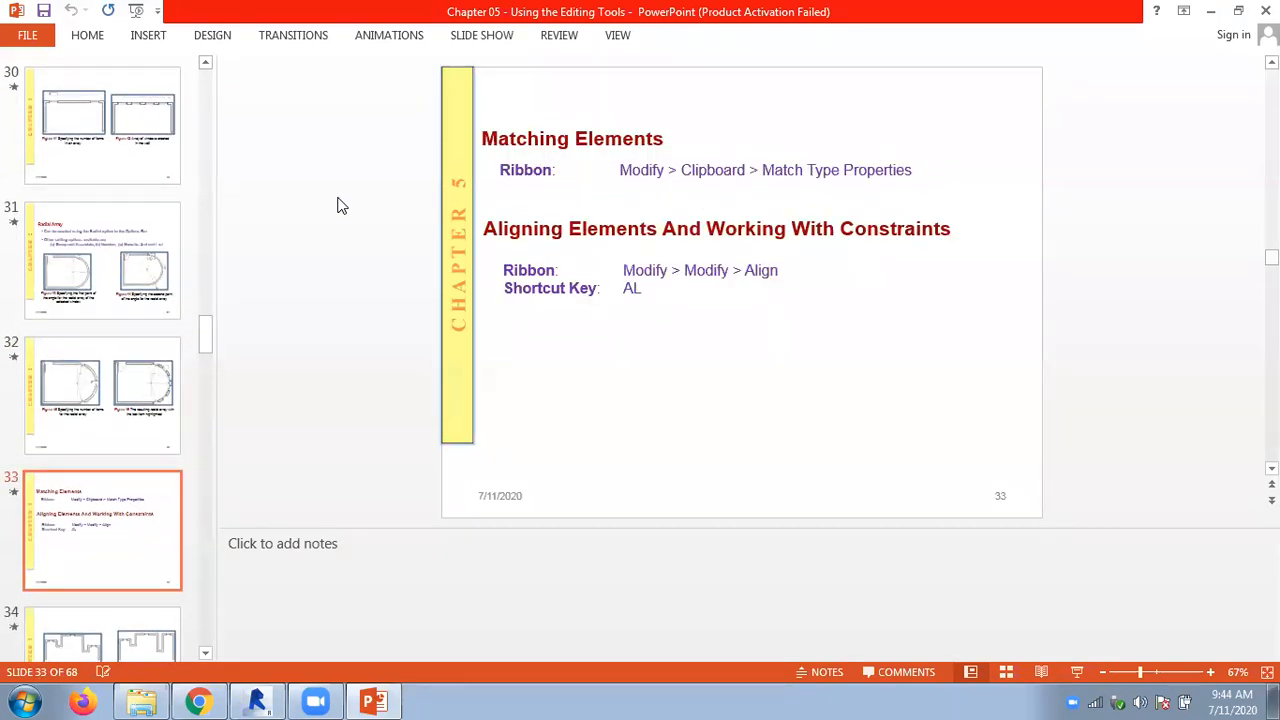
pyautogui.scroll(-3, 341, 206)
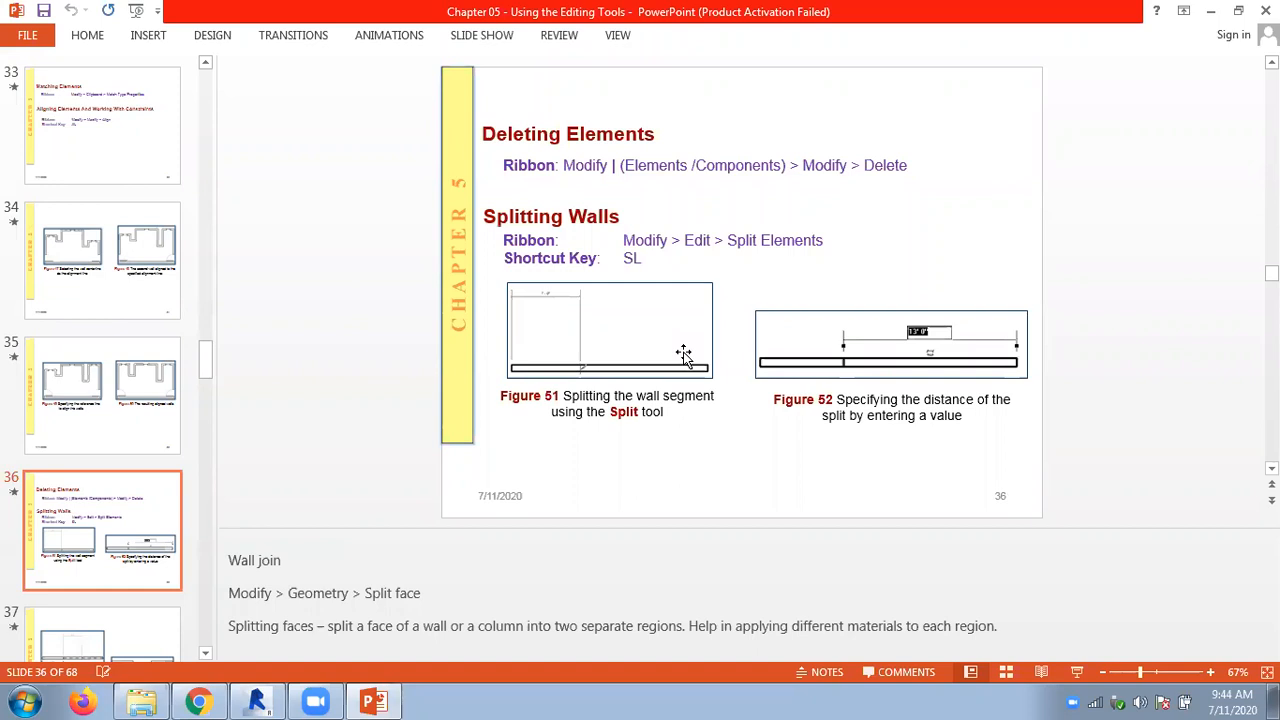
# - Switch back to Revit and examine the stepped wall layout on the Level 1 floor plan
pyautogui.click(257, 700)
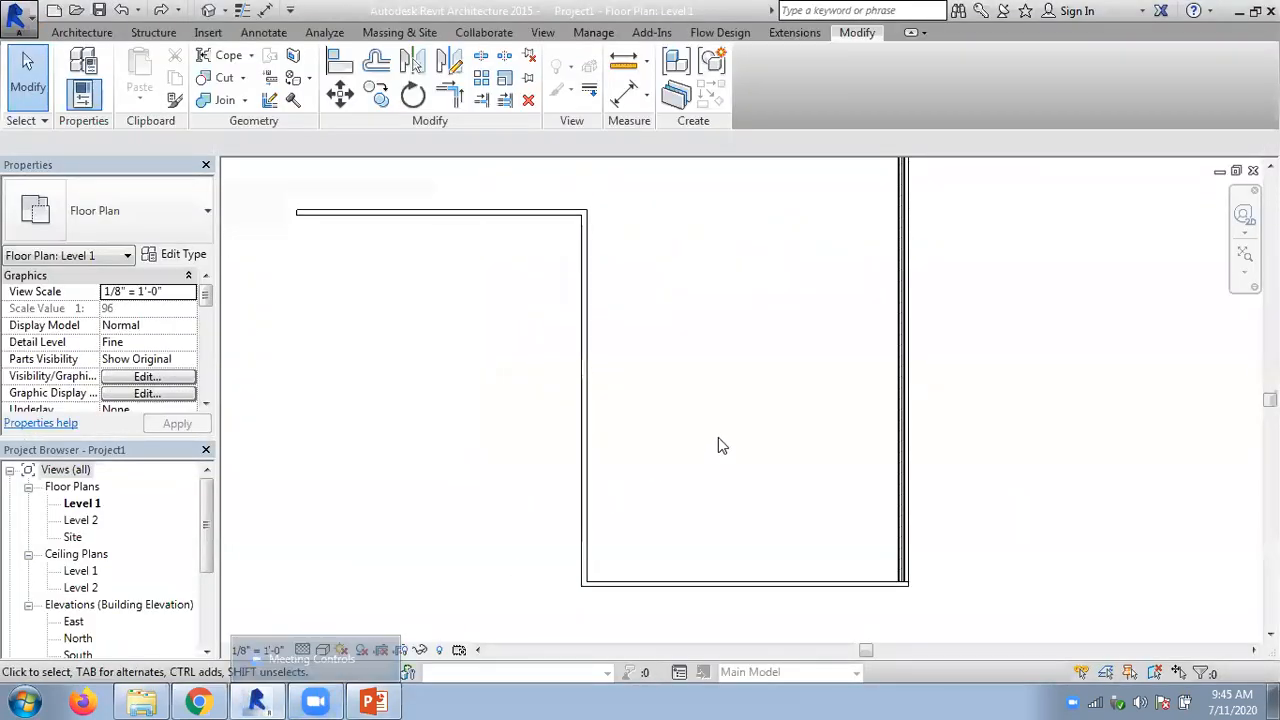
pyautogui.scroll(-3, 718, 437)
pyautogui.moveTo(709, 389); pyautogui.dragTo(637, 446, button='middle')
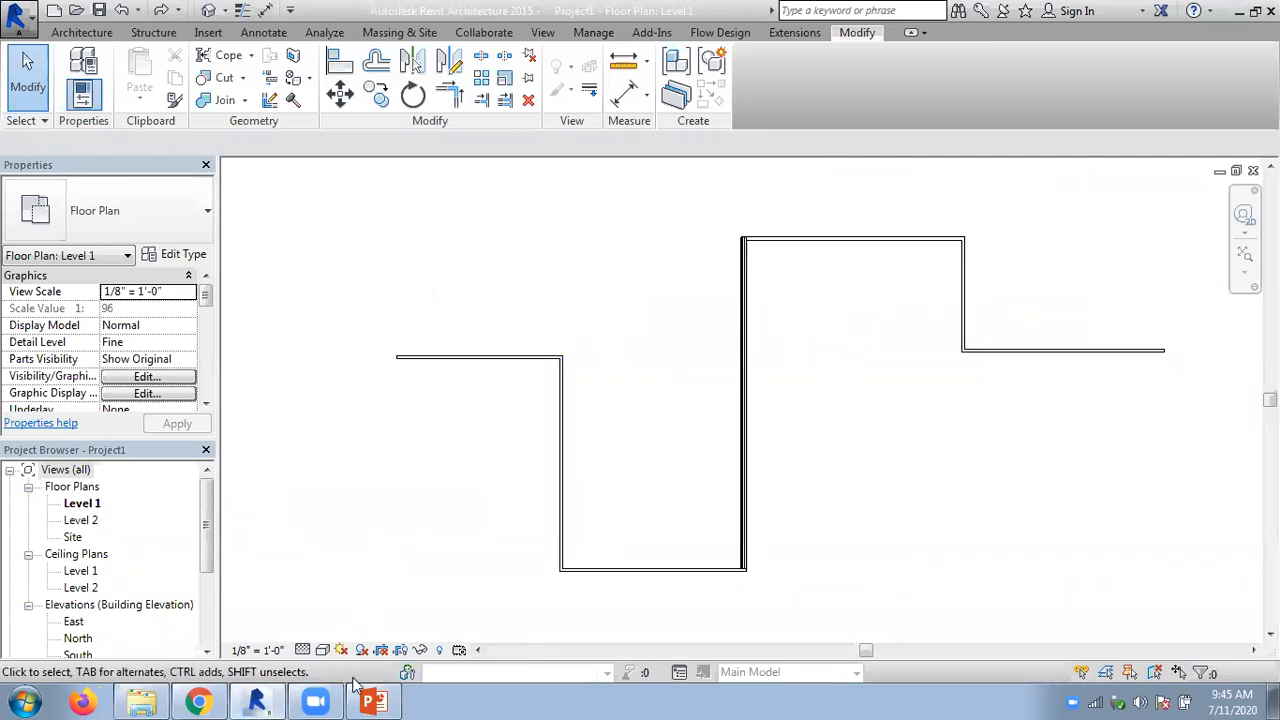
pyautogui.moveTo(365, 700)
pyautogui.click(315, 698)
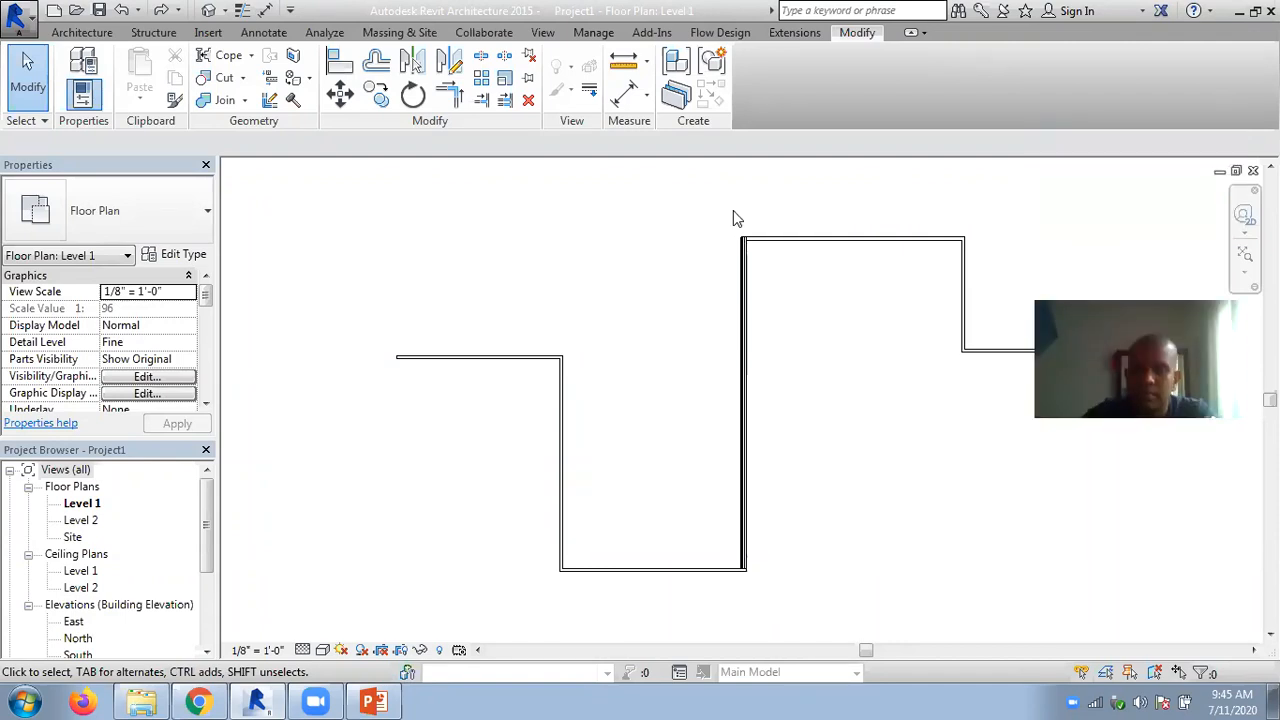
pyautogui.scroll(2, 761, 208)
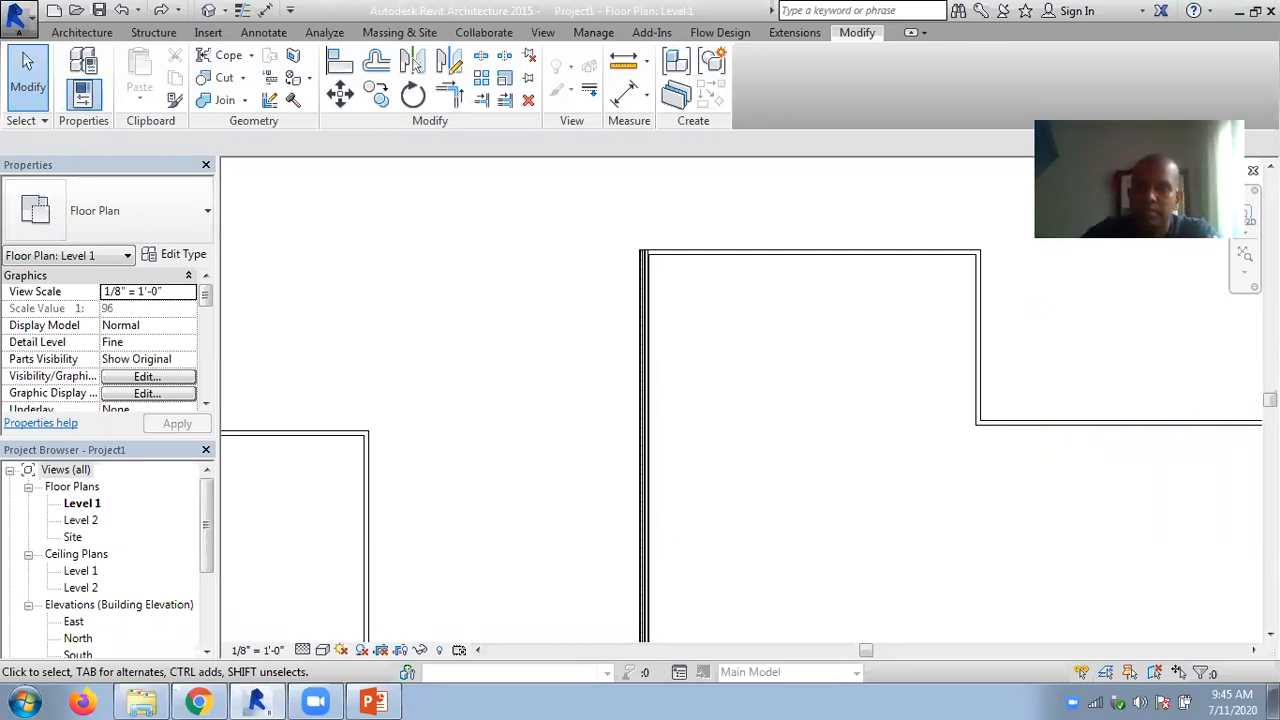
pyautogui.scroll(-3, 815, 285)
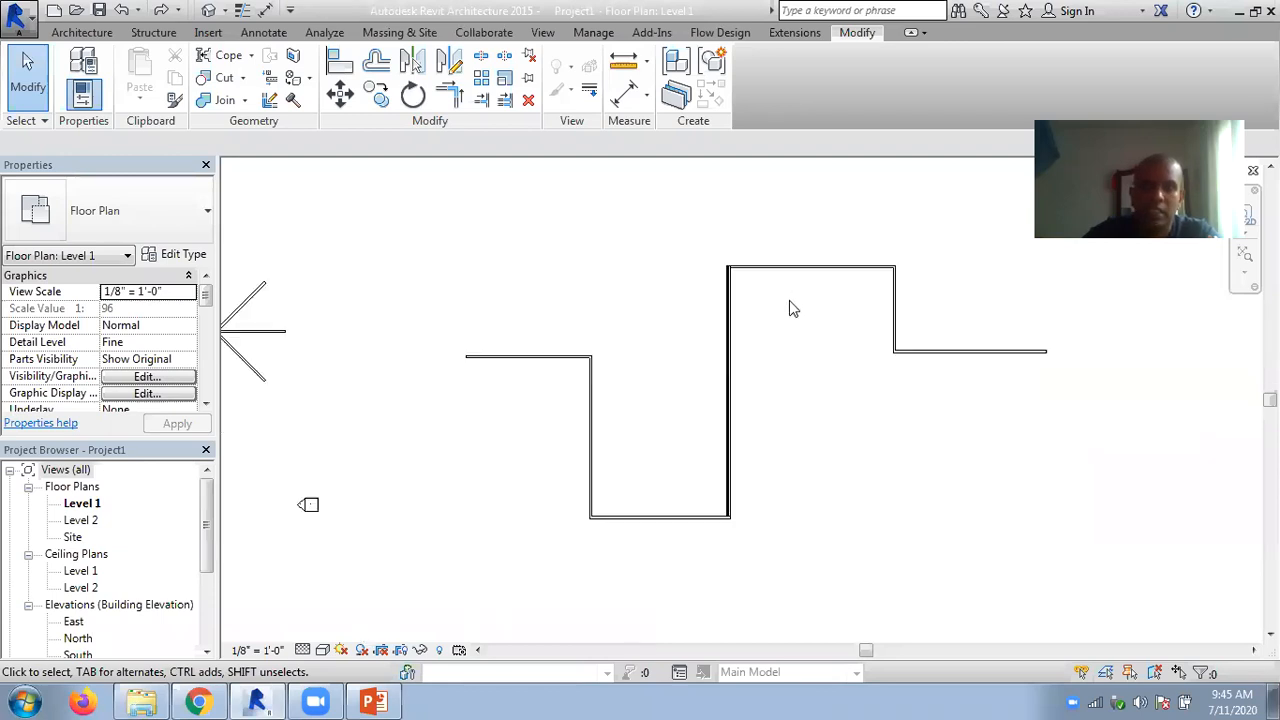
pyautogui.moveTo(641, 352); pyautogui.dragTo(652, 298, button='middle')
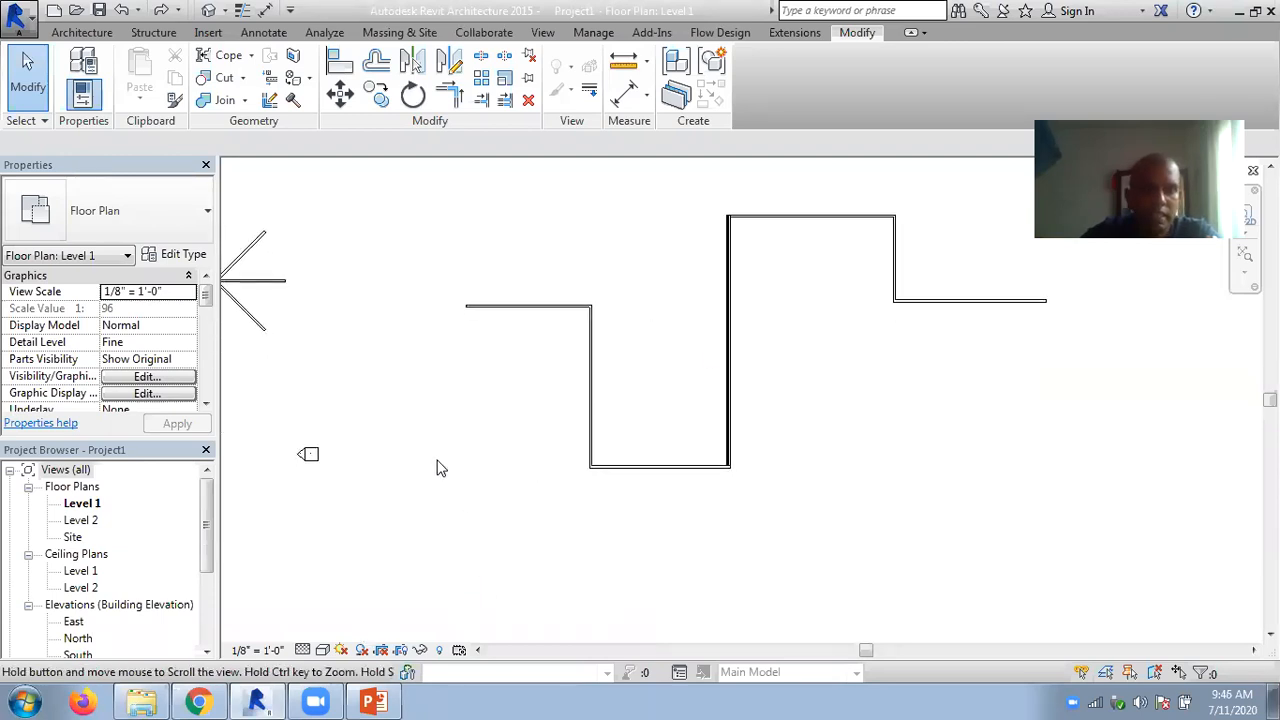
pyautogui.click(373, 700)
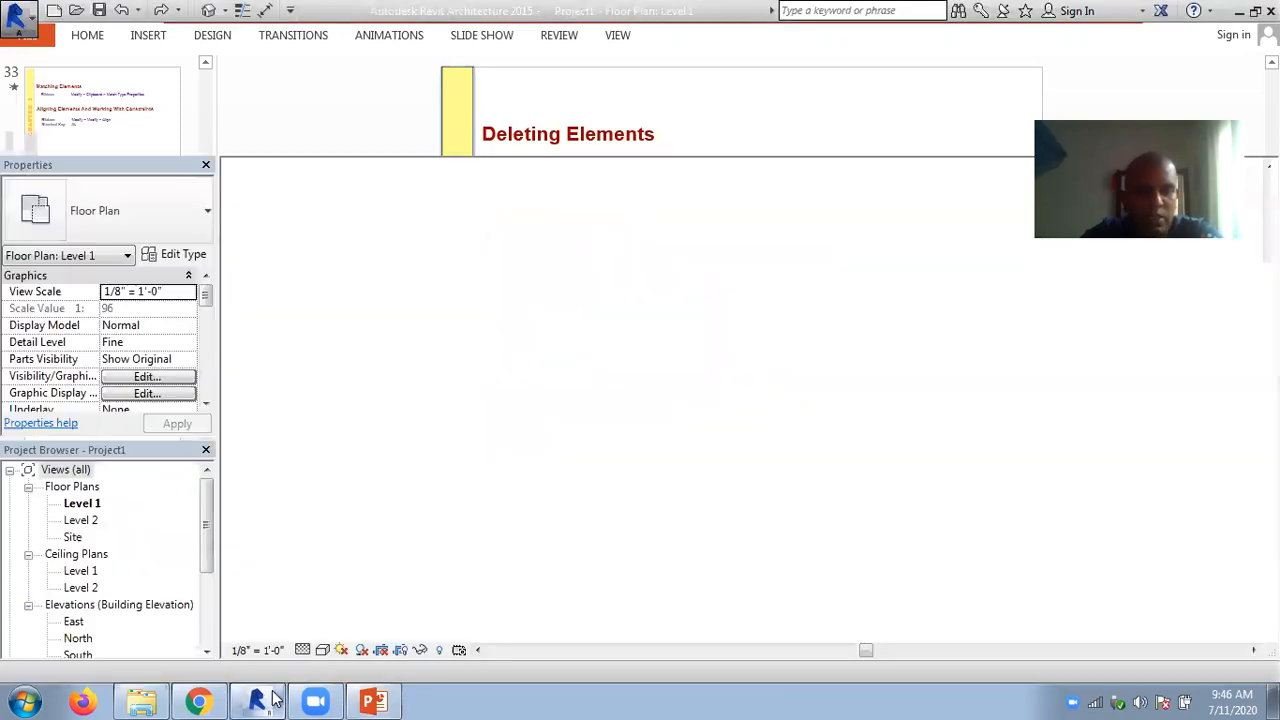
pyautogui.click(256, 702)
# - Delete the leftmost horizontal wall and the vertical wall adjoining it using the Delete tool
pyautogui.scroll(1, 617, 260)
pyautogui.click(491, 323)
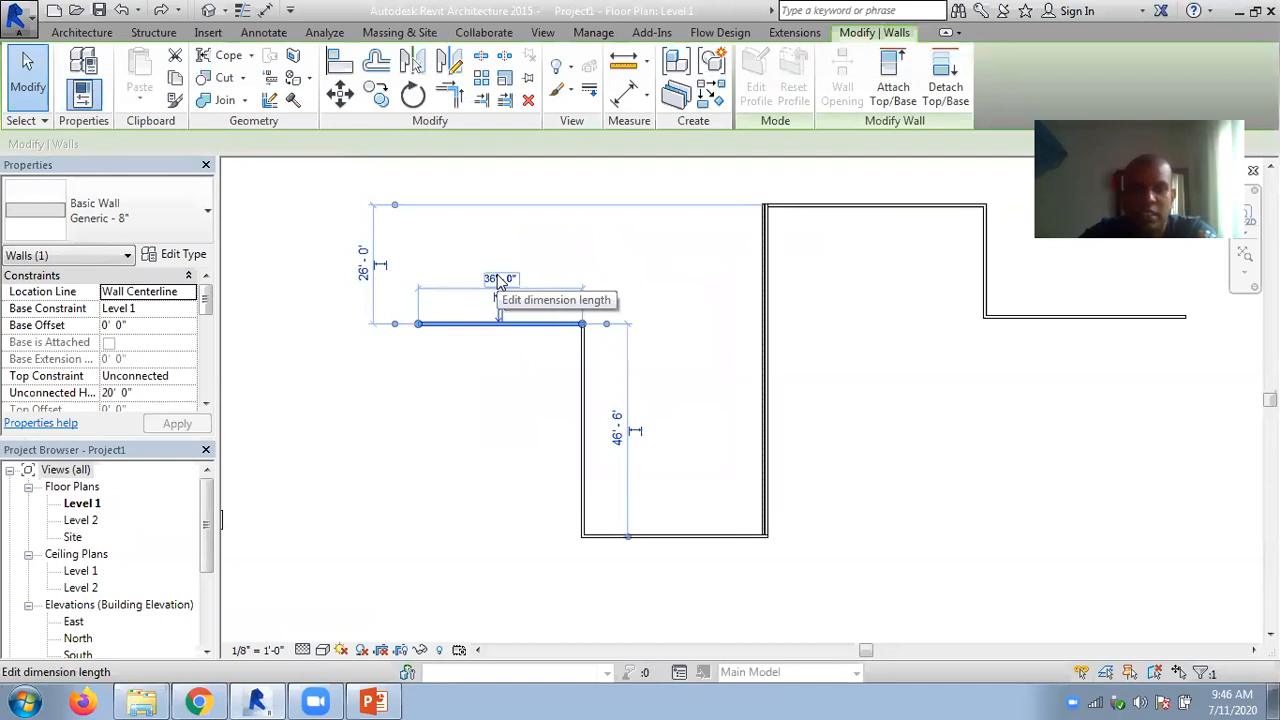
pyautogui.press('Escape')
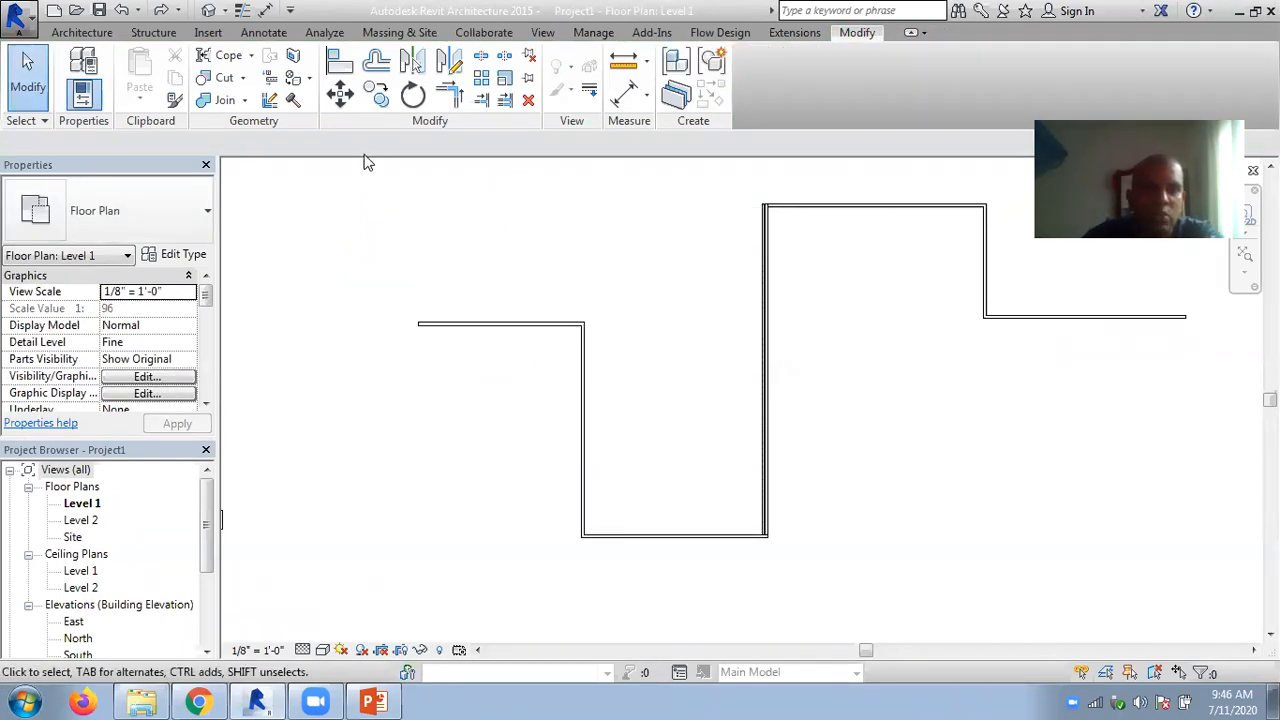
pyautogui.click(528, 101)
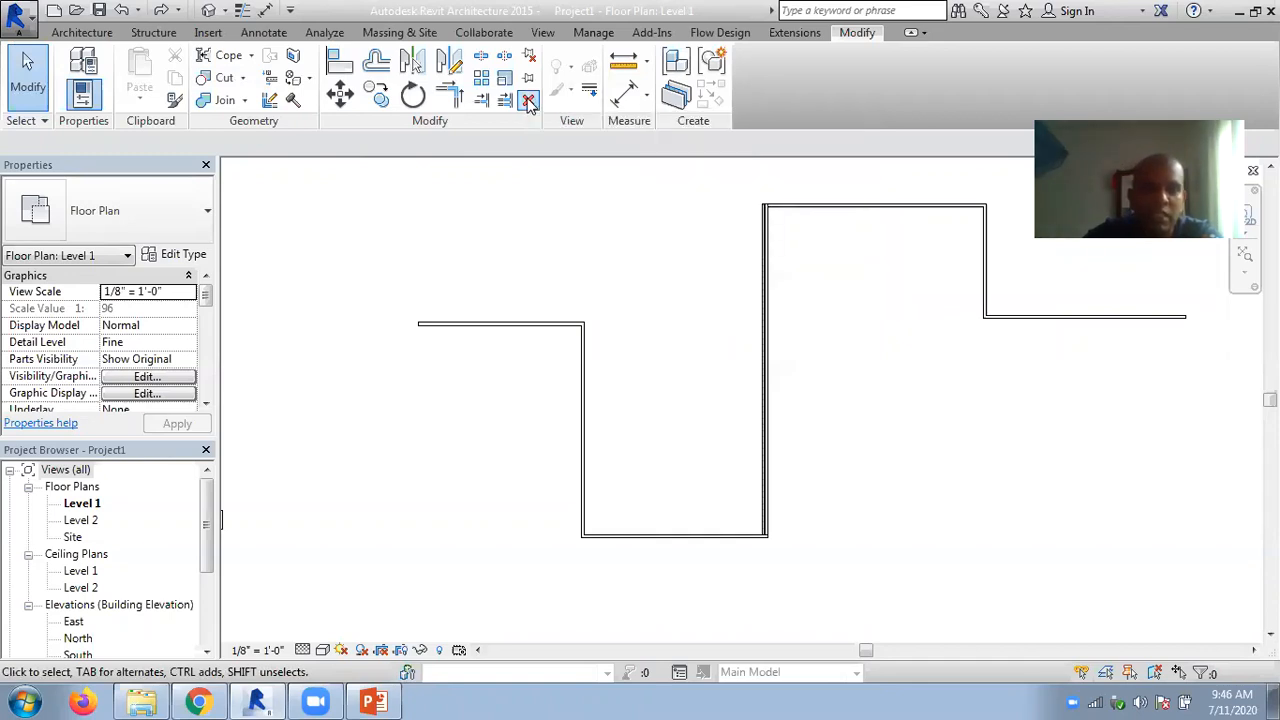
pyautogui.click(522, 328)
pyautogui.press('Return')
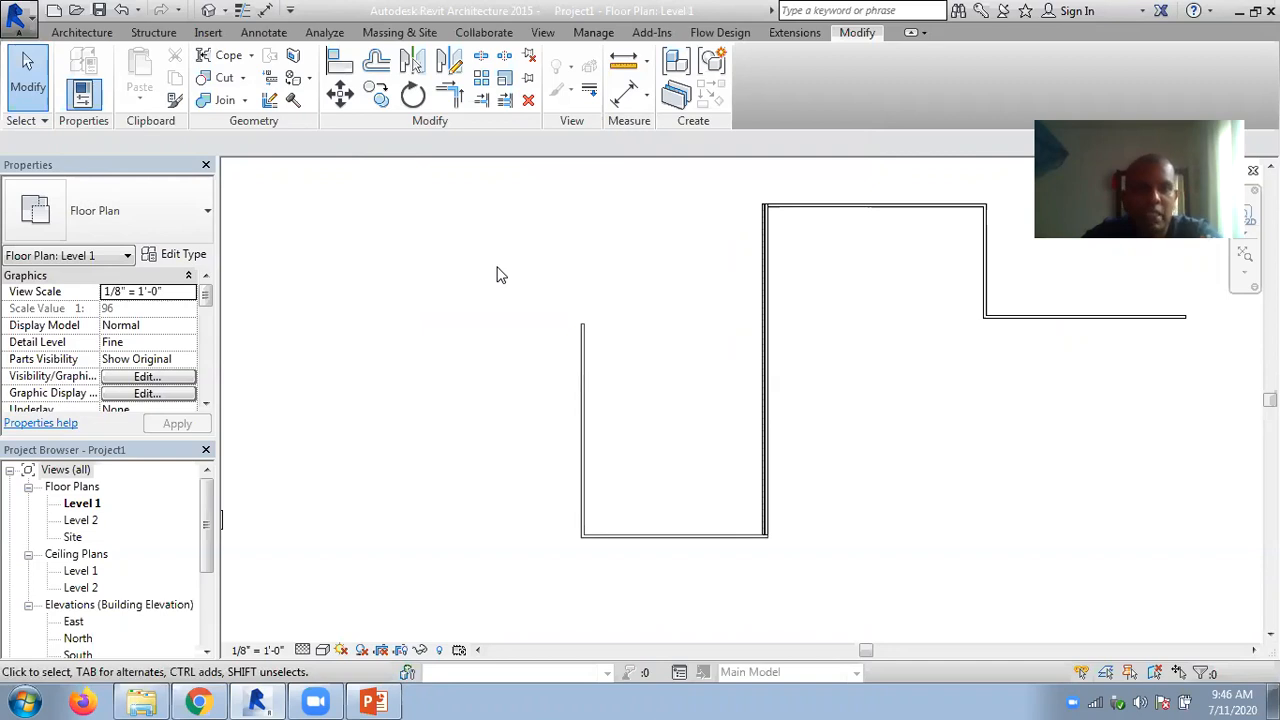
pyautogui.click(584, 380)
pyautogui.click(528, 101)
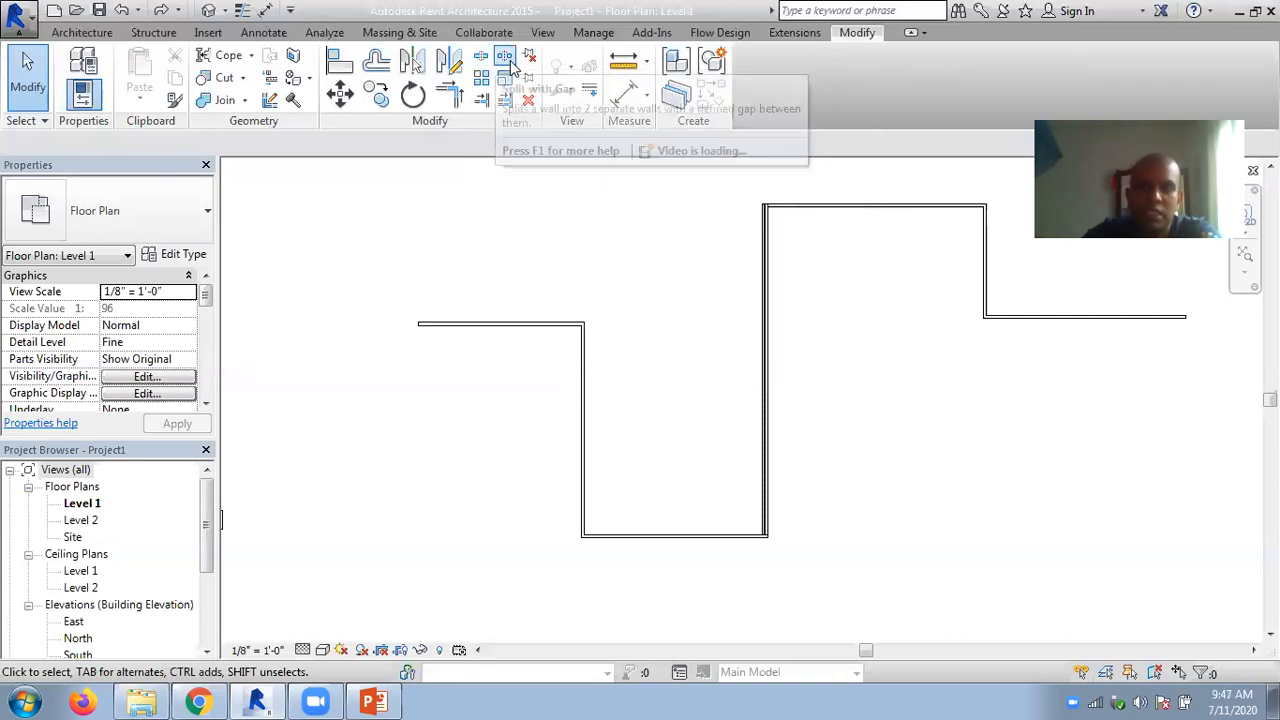
# - Split the rightmost horizontal wall with Split Element at 21'-0" from its corner with the vertical wall
pyautogui.moveTo(700, 291); pyautogui.dragTo(473, 359, button='middle')
pyautogui.scroll(3, 680, 289)
pyautogui.moveTo(714, 323); pyautogui.dragTo(471, 289, button='middle')
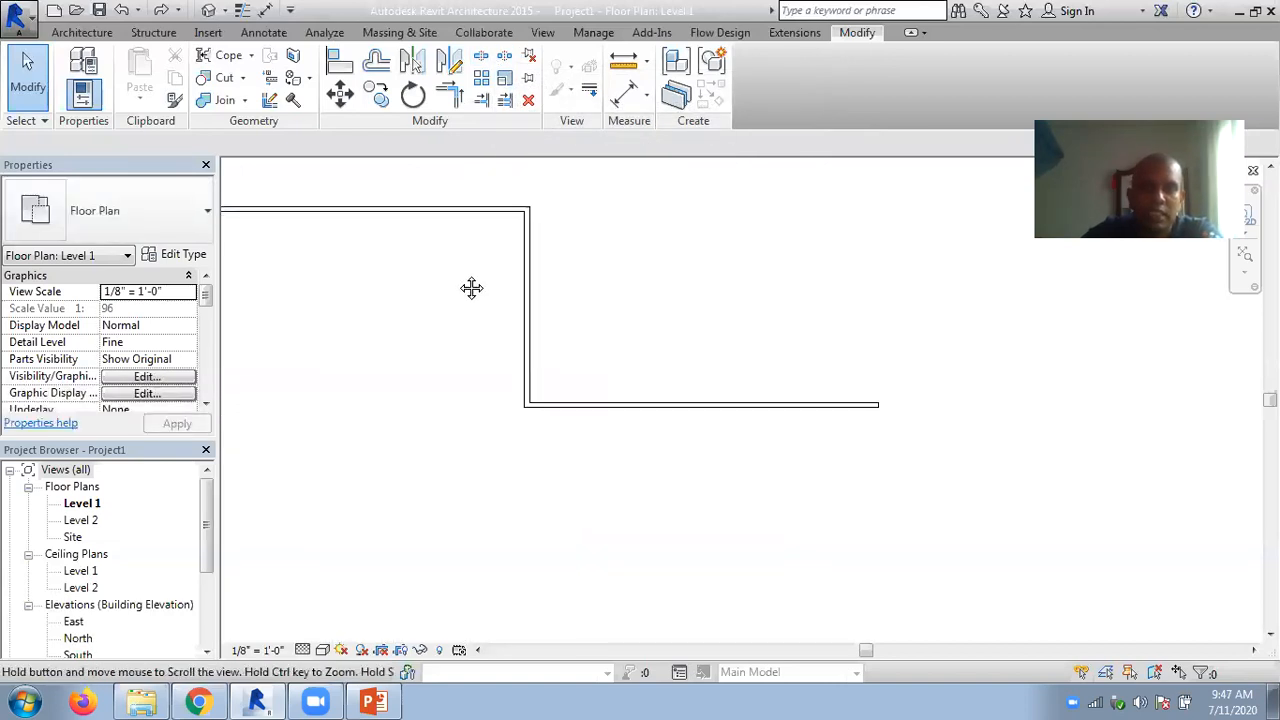
pyautogui.click(483, 59)
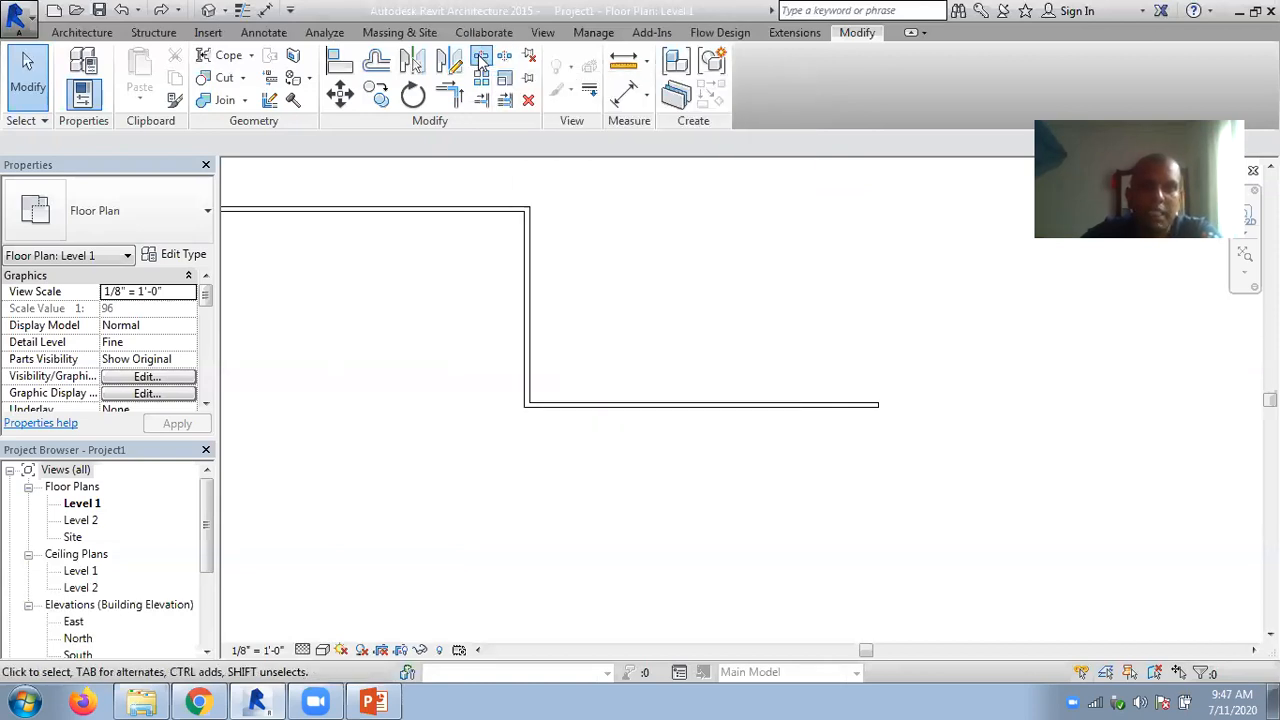
pyautogui.scroll(3, 670, 382)
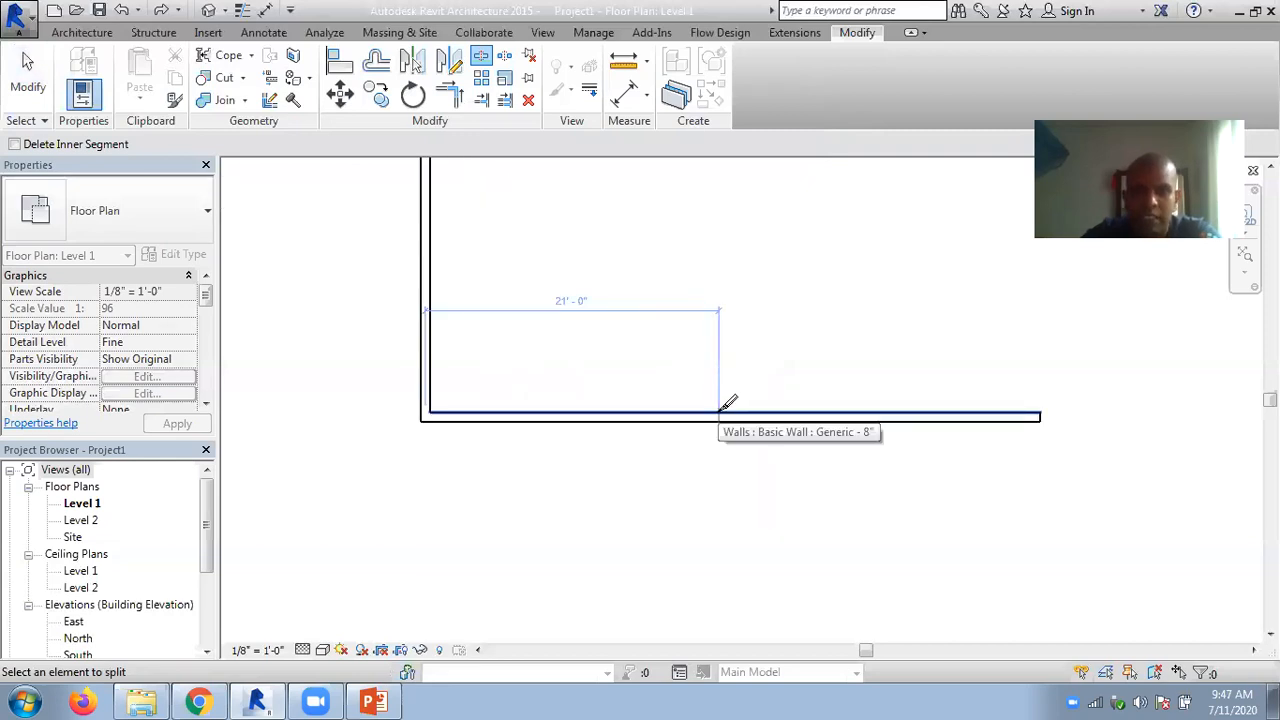
pyautogui.click(719, 412)
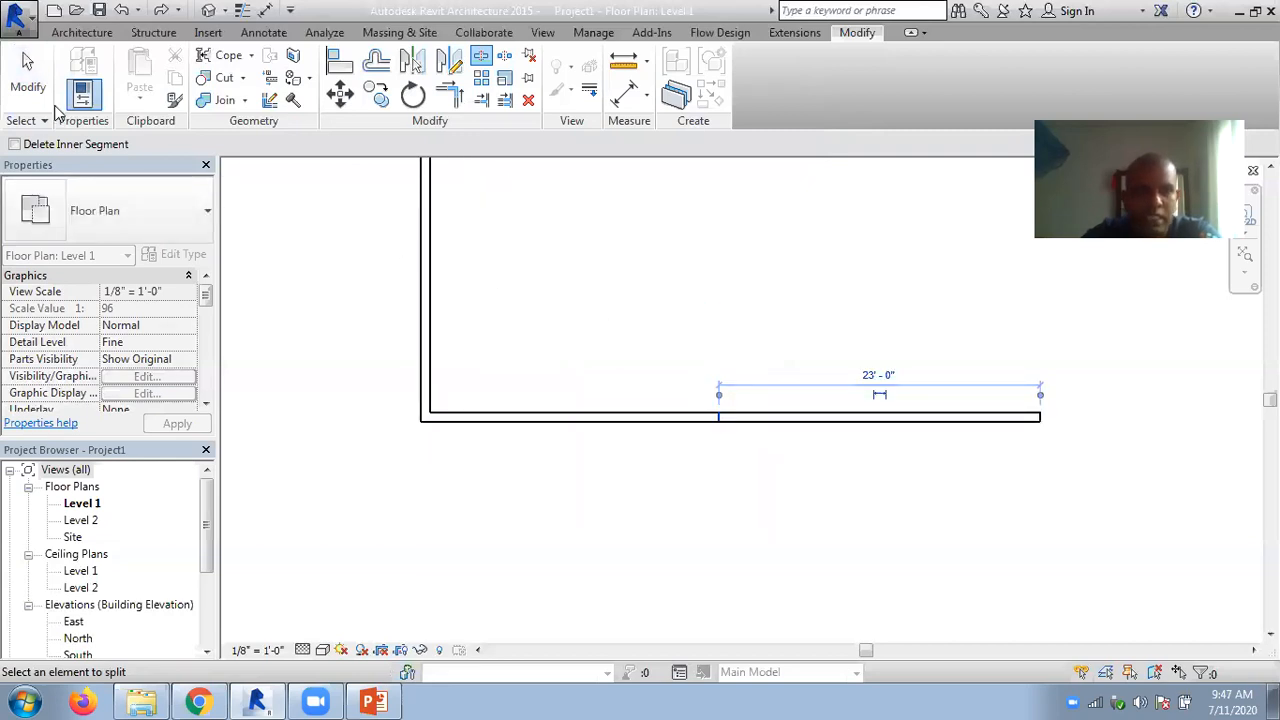
pyautogui.scroll(3, 723, 443)
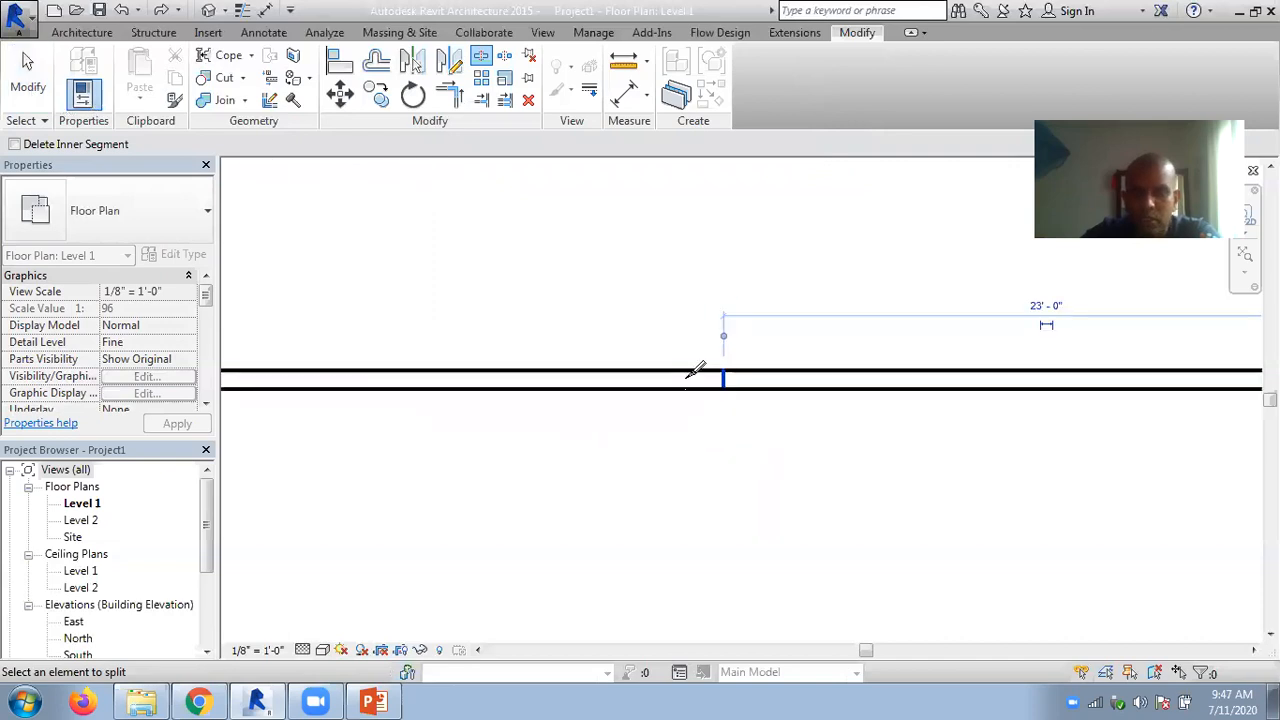
pyautogui.click(28, 75)
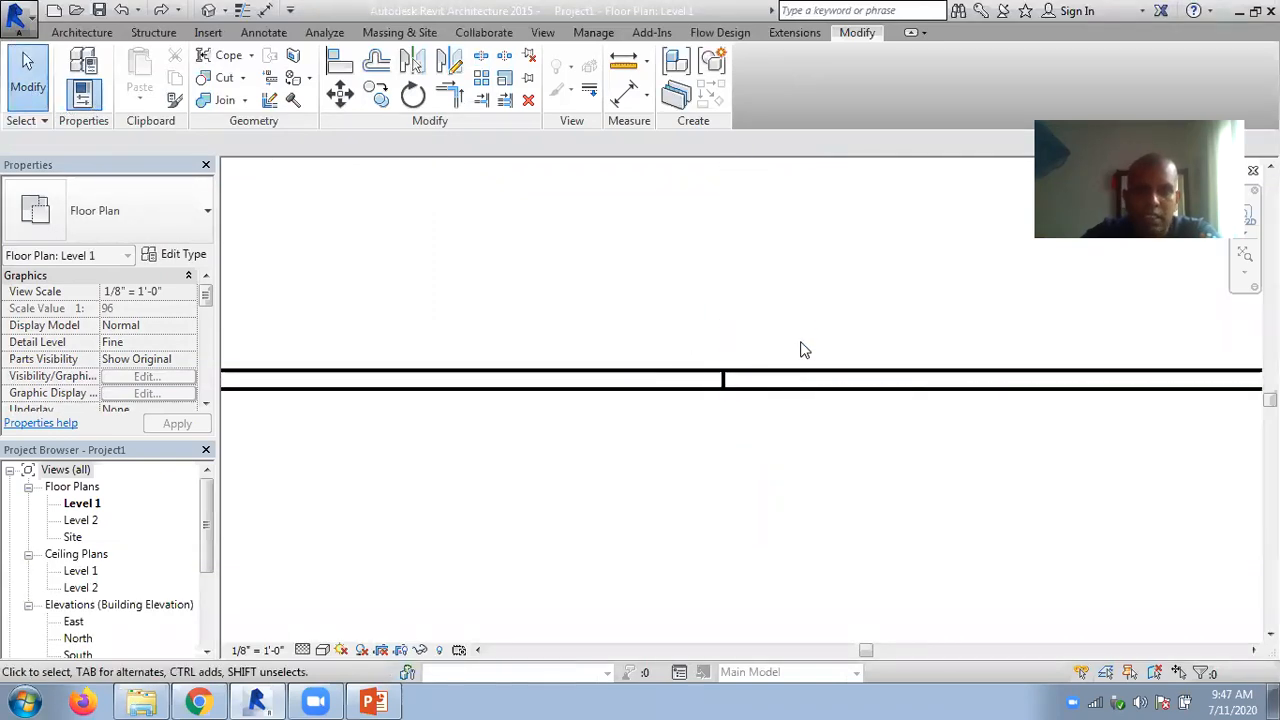
# - Try a thicker, layered wall type on the right-hand segment of the split wall, and undo that type change
pyautogui.click(800, 380)
pyautogui.click(163, 203)
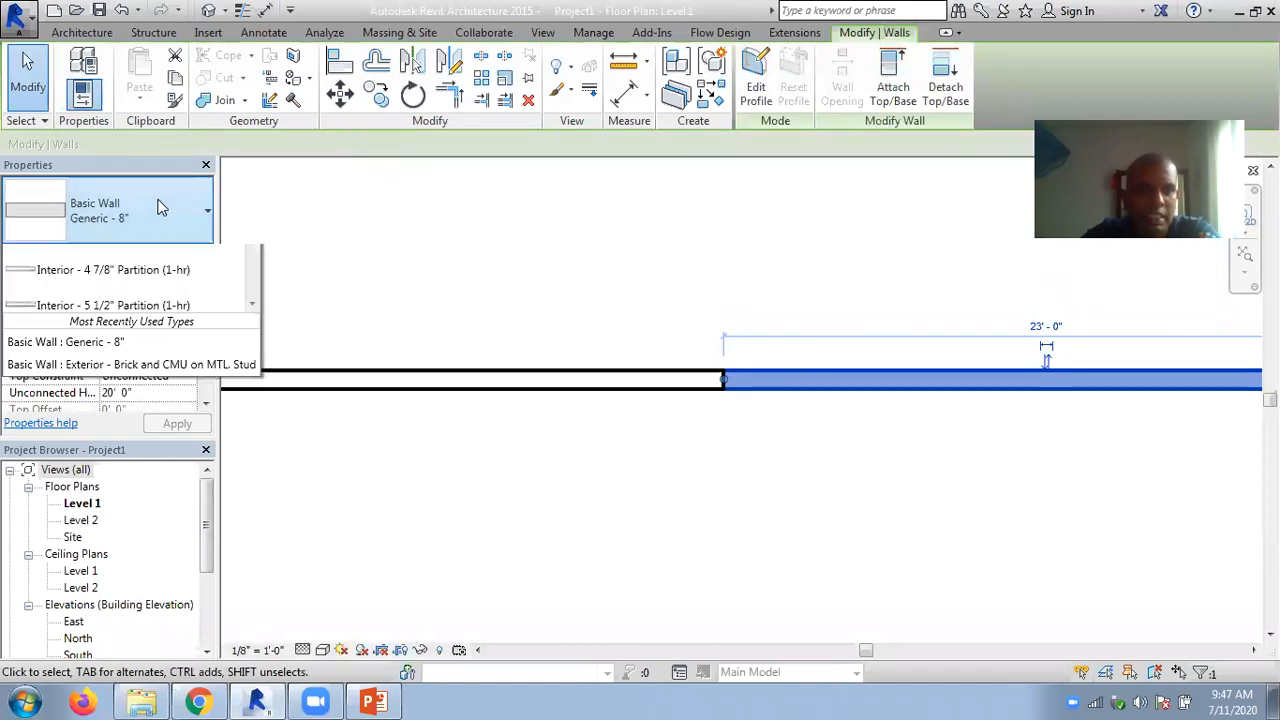
pyautogui.scroll(3, 145, 280)
pyautogui.click(148, 264)
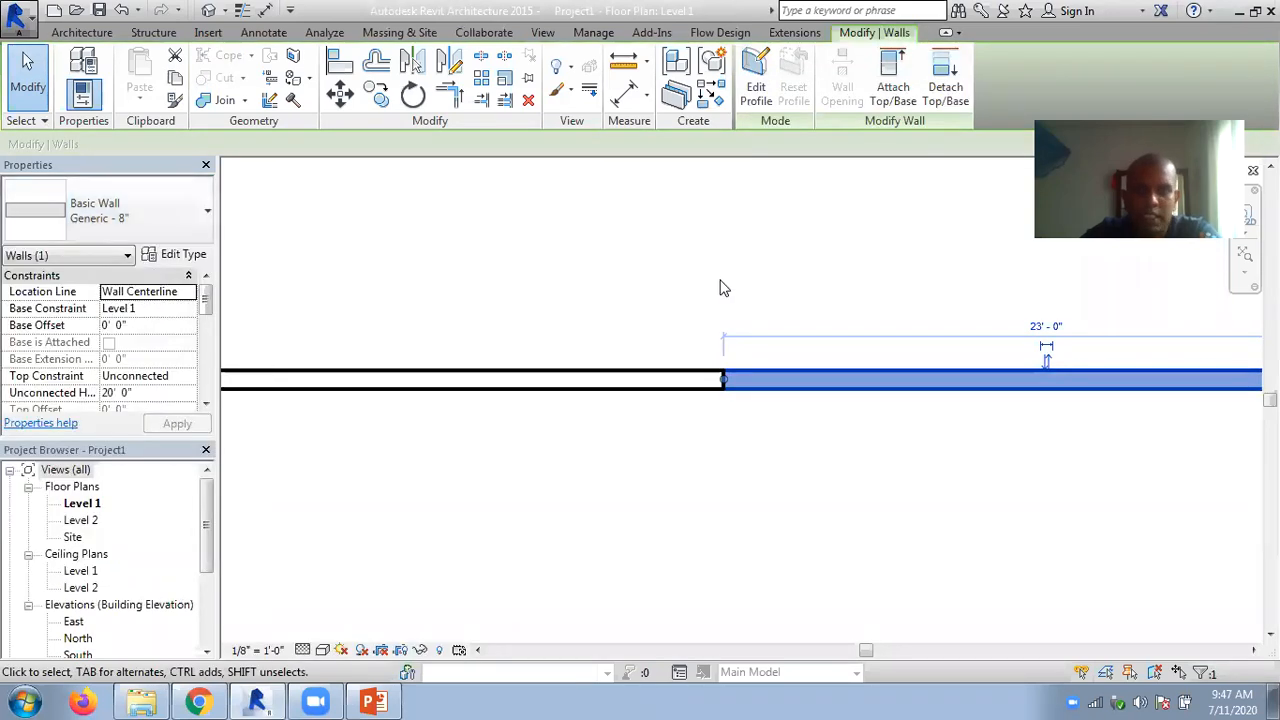
pyautogui.click(725, 286)
pyautogui.scroll(-2, 712, 287)
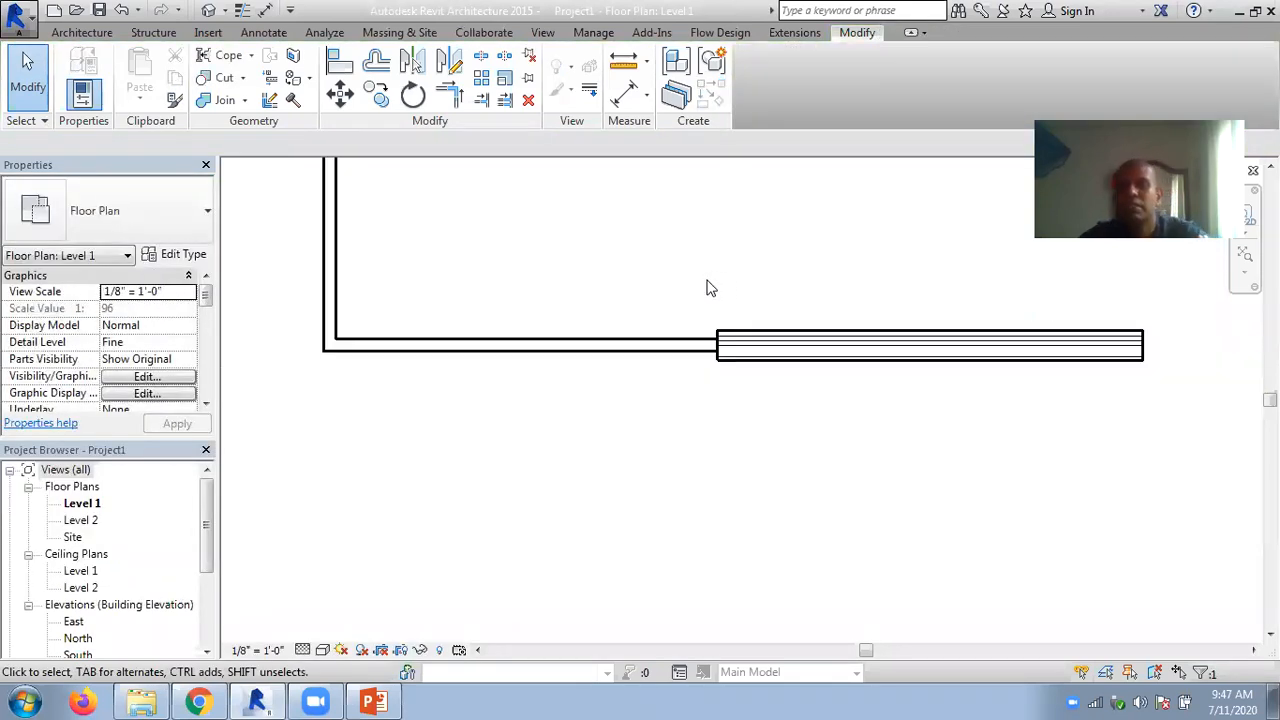
pyautogui.hotkey('ctrl', 'z')
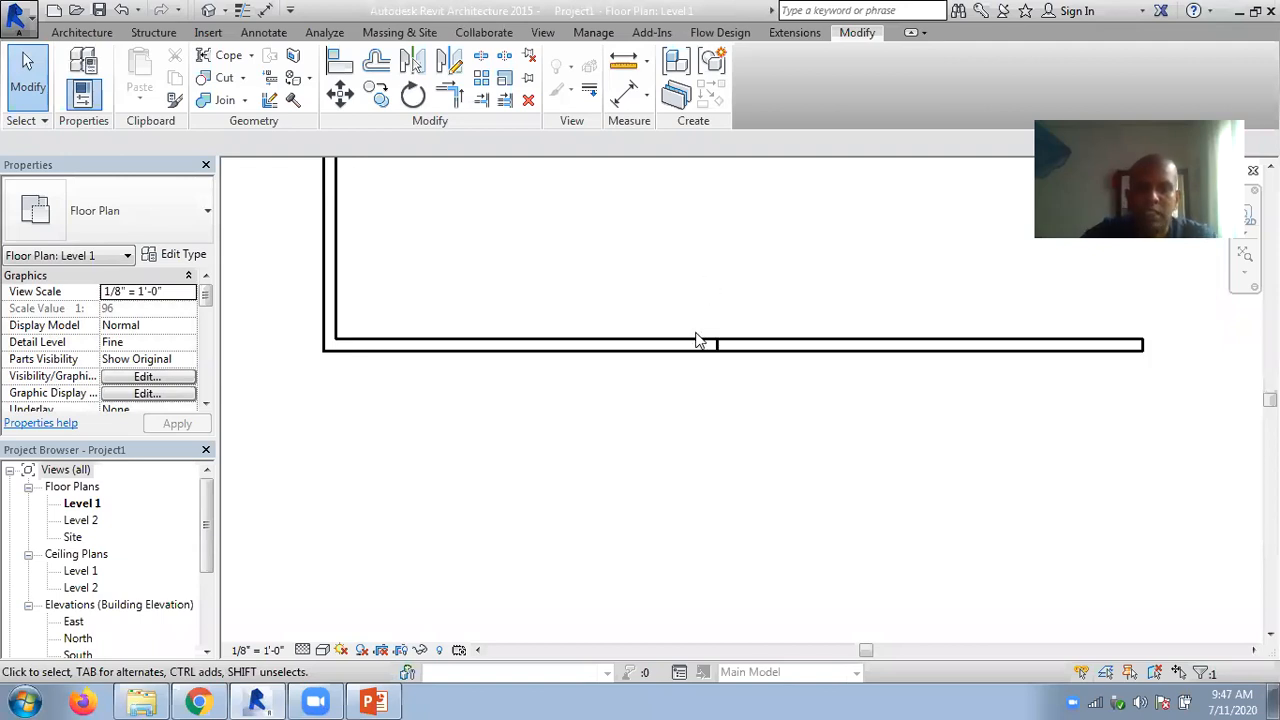
# - Merge the split wall back into one by pulling the right segment's end handle onto the adjoining segment
pyautogui.scroll(2, 700, 340)
pyautogui.scroll(2, 713, 343)
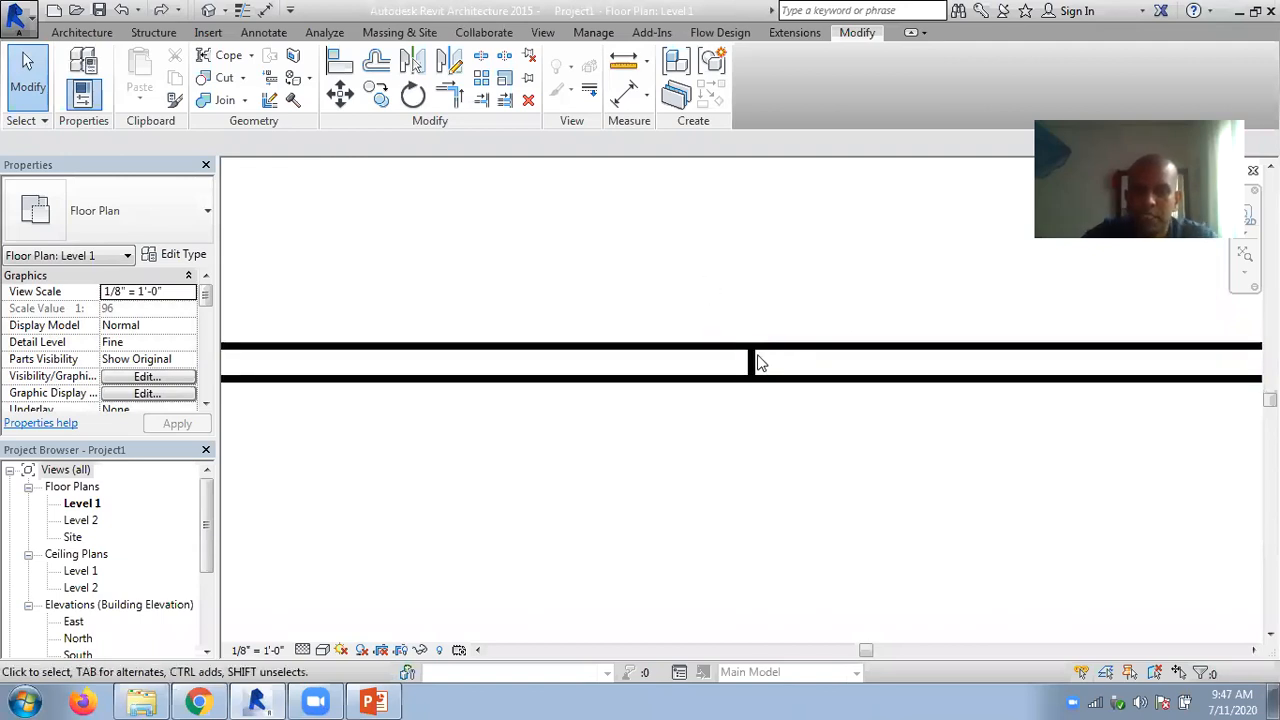
pyautogui.click(762, 360)
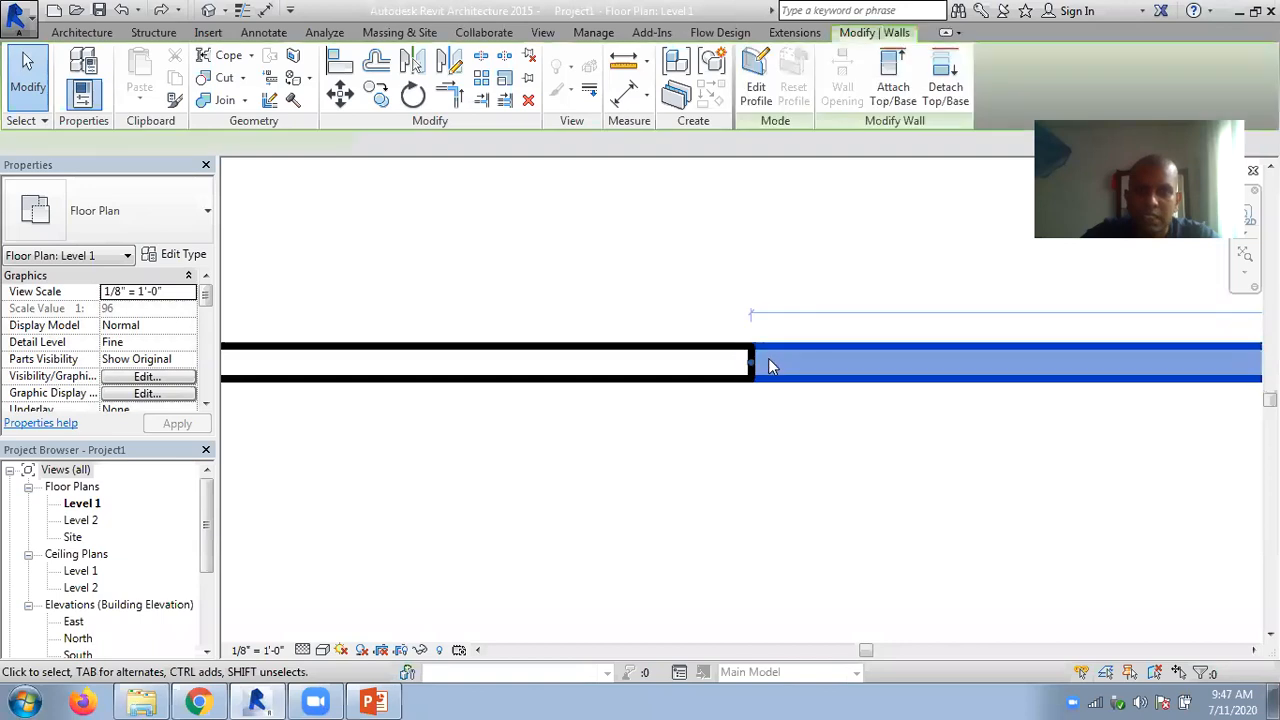
pyautogui.moveTo(751, 362)
pyautogui.mouseDown()
pyautogui.moveTo(784, 362)
pyautogui.moveTo(750, 362)
pyautogui.mouseUp()
pyautogui.click(626, 234)
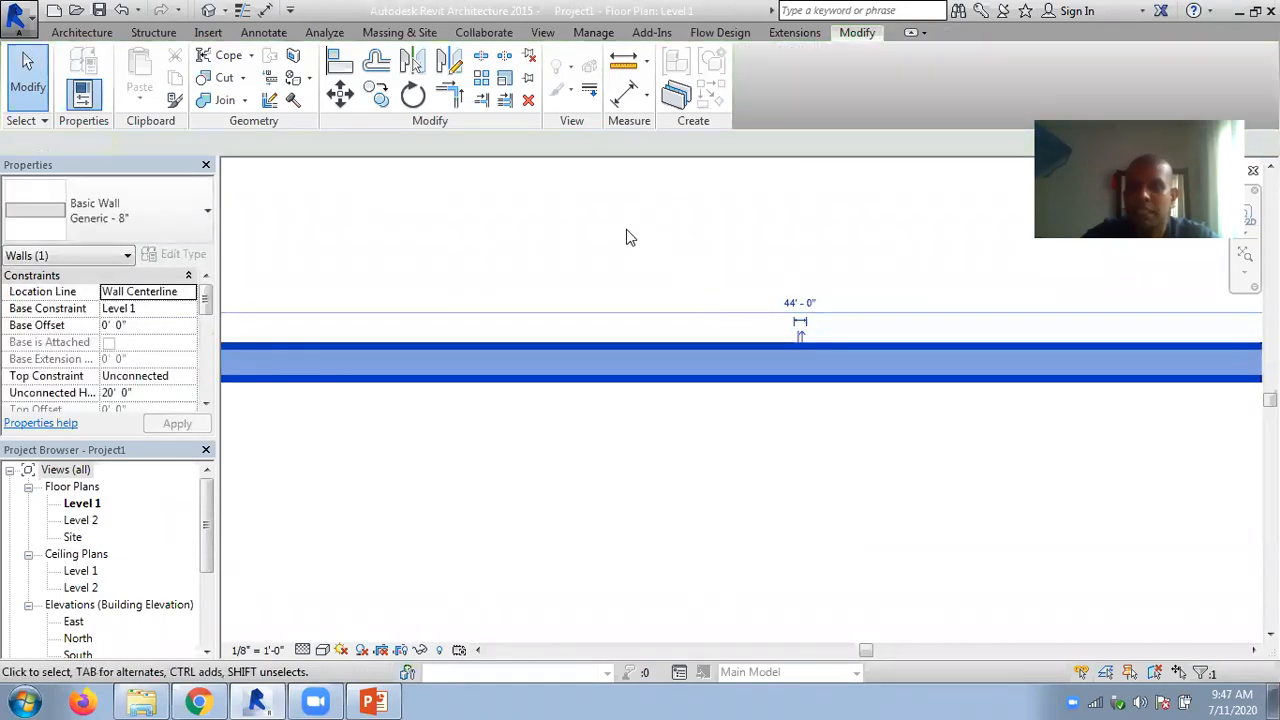
# - Cut an opening in the horizontal wall using Split Element with Delete Inner Segment, starting about 26'-1" from the free end
pyautogui.scroll(-2, 655, 215)
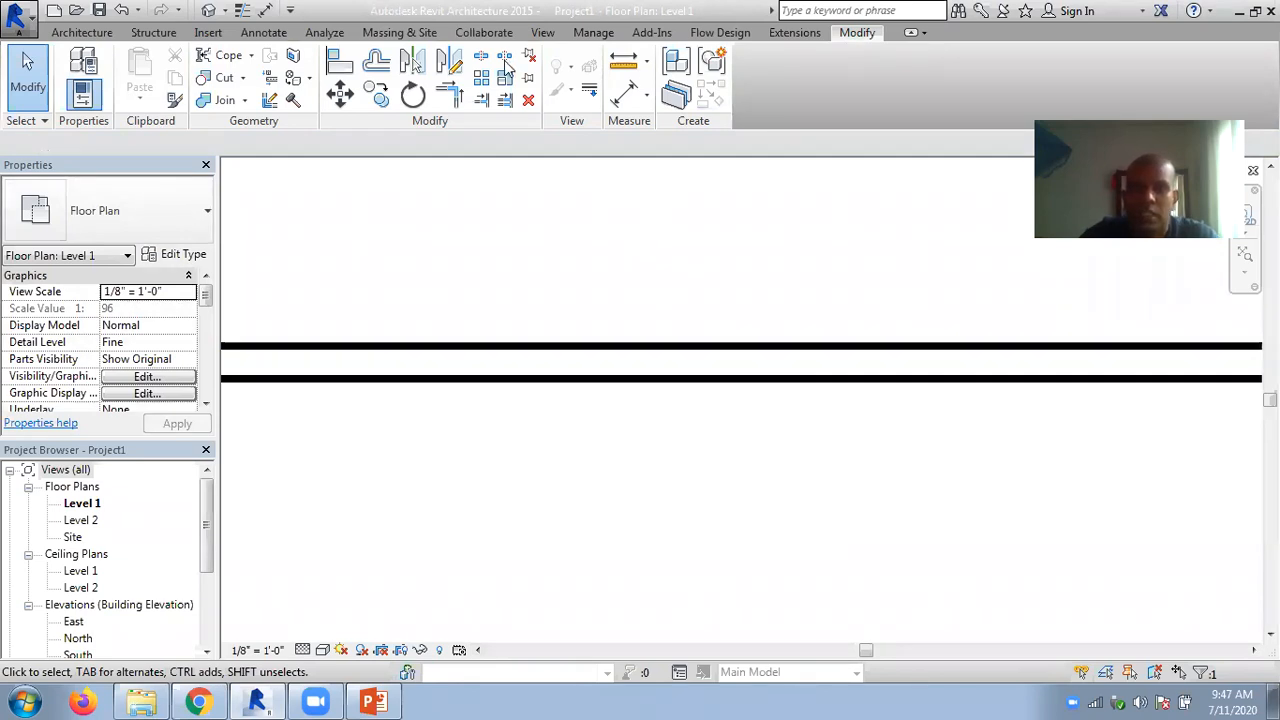
pyautogui.click(481, 58)
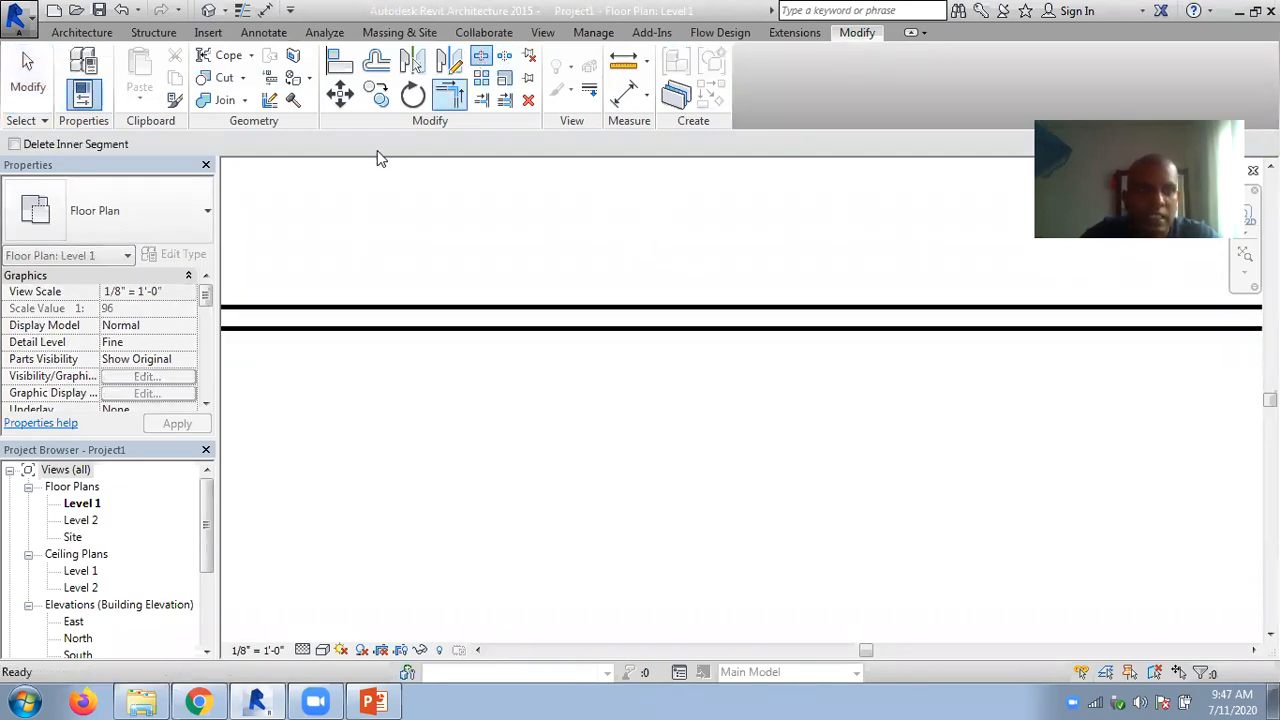
pyautogui.click(14, 145)
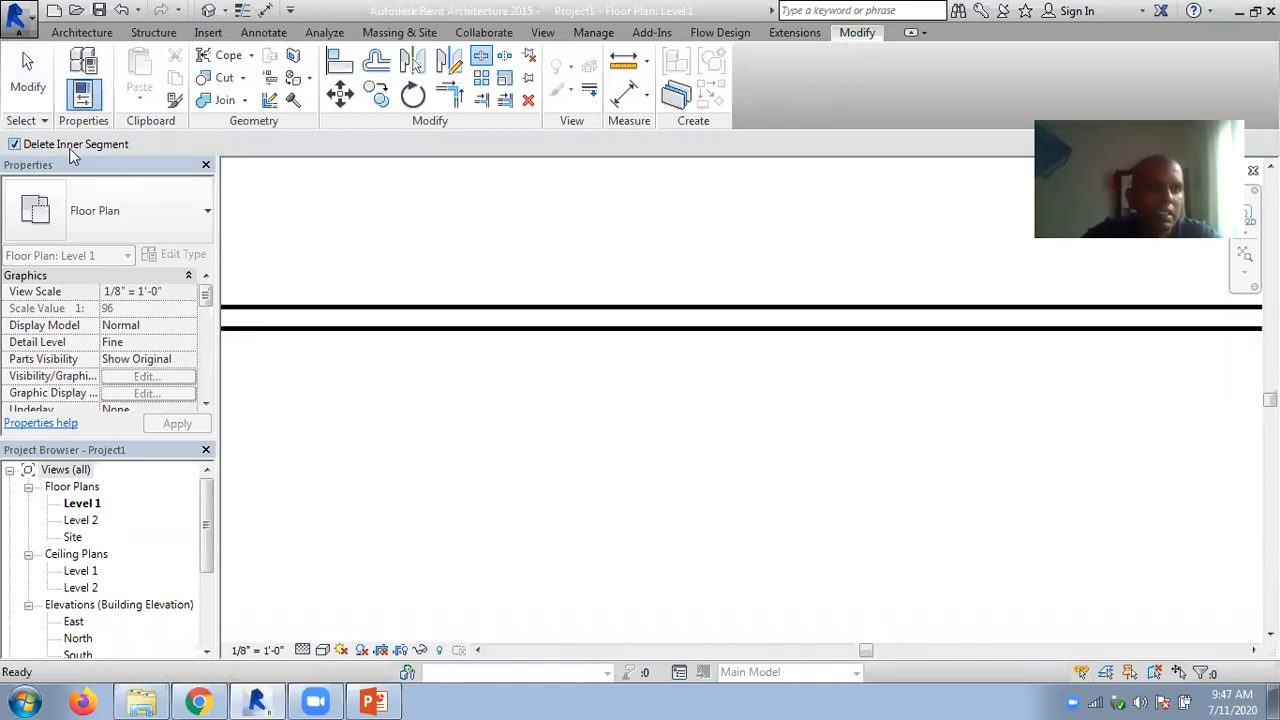
pyautogui.click(614, 305)
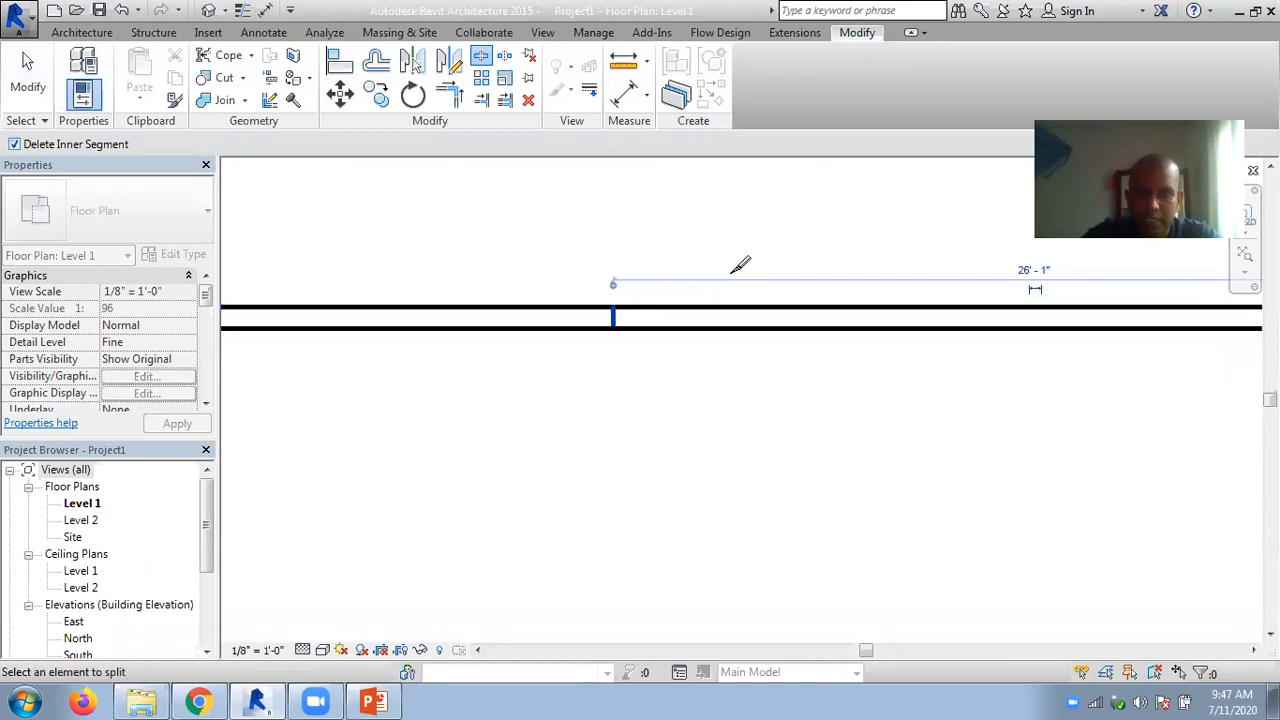
pyautogui.click(761, 302)
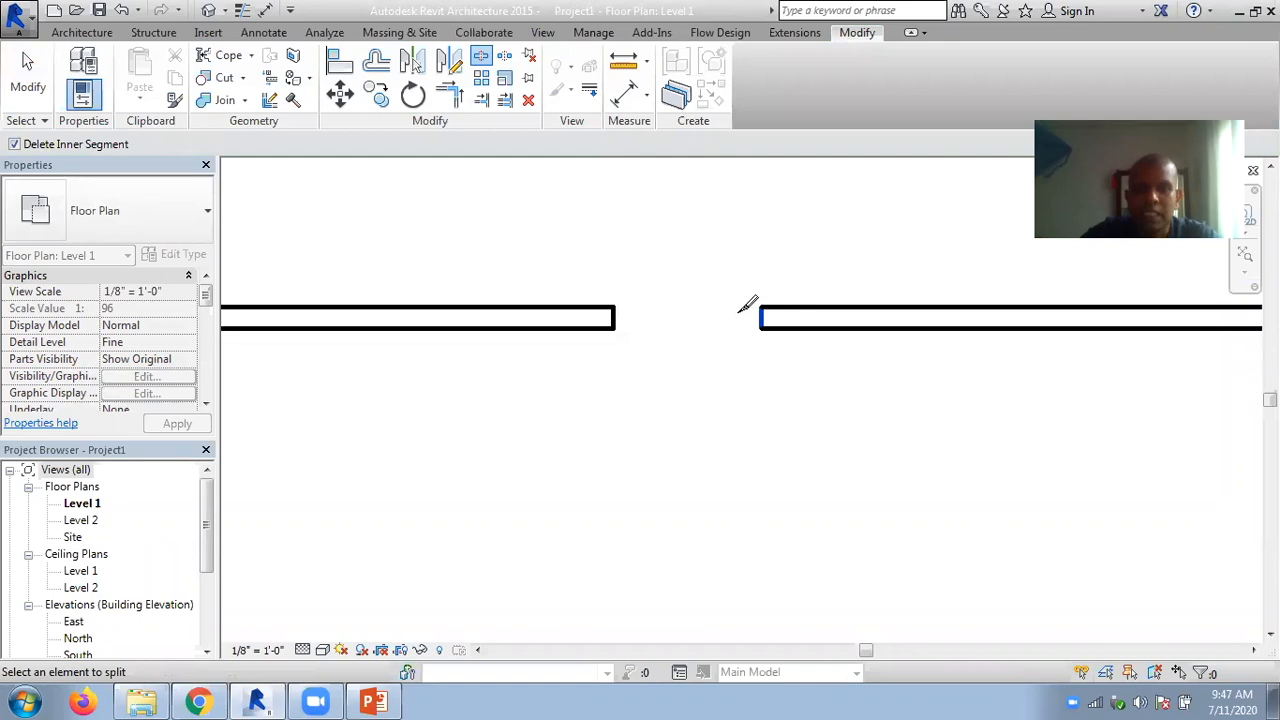
# - Turn off Delete Inner Segment and split the wall beyond the opening about 15'-8" and 13'-5" from its free end
pyautogui.click(15, 144)
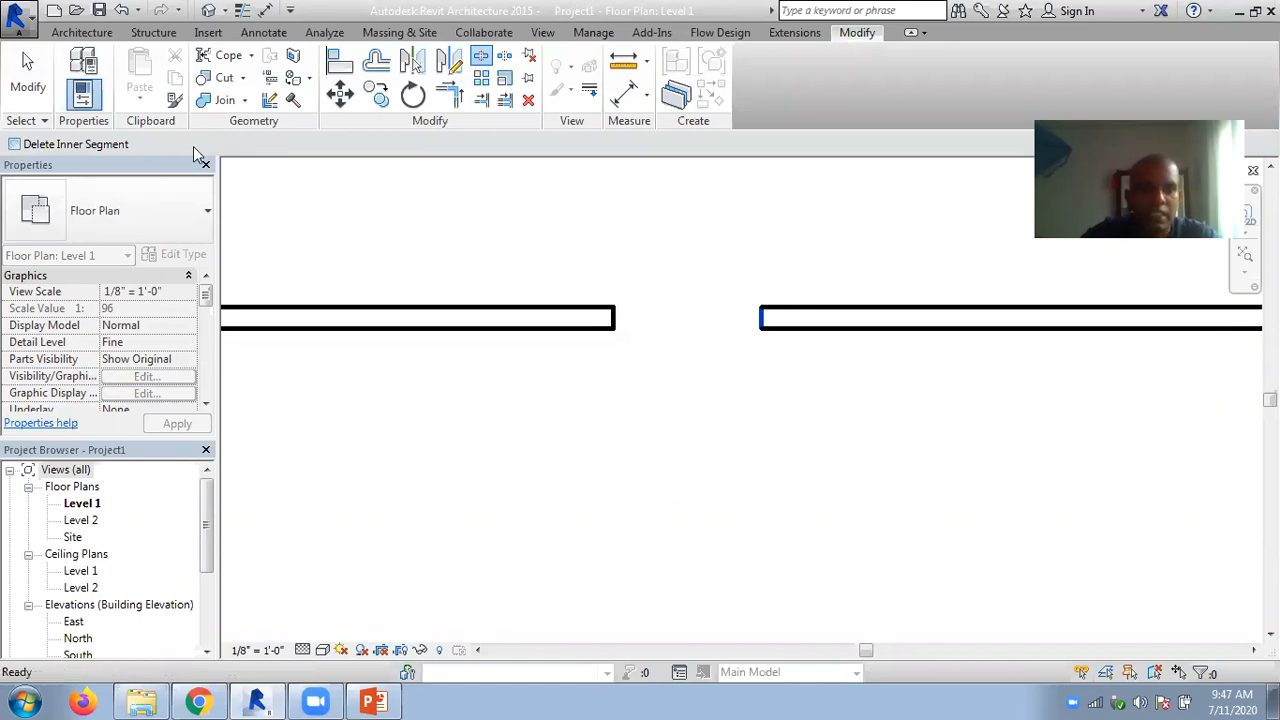
pyautogui.click(950, 302)
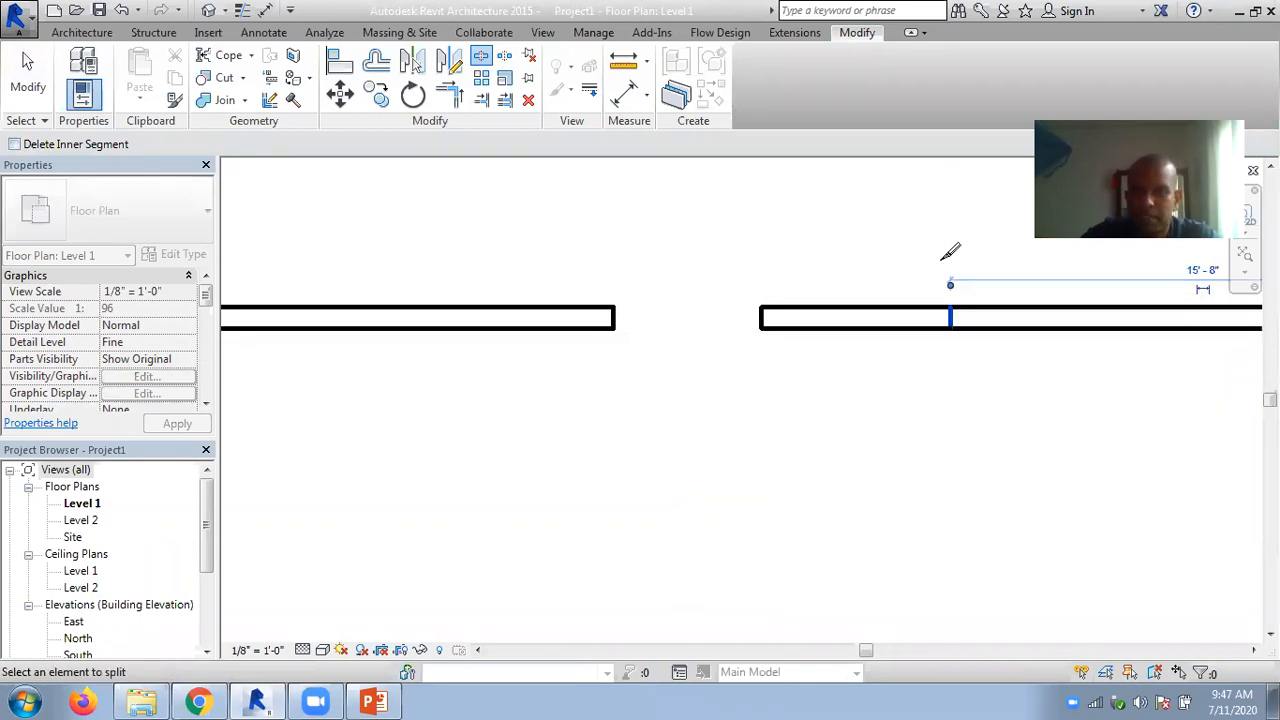
pyautogui.click(1022, 316)
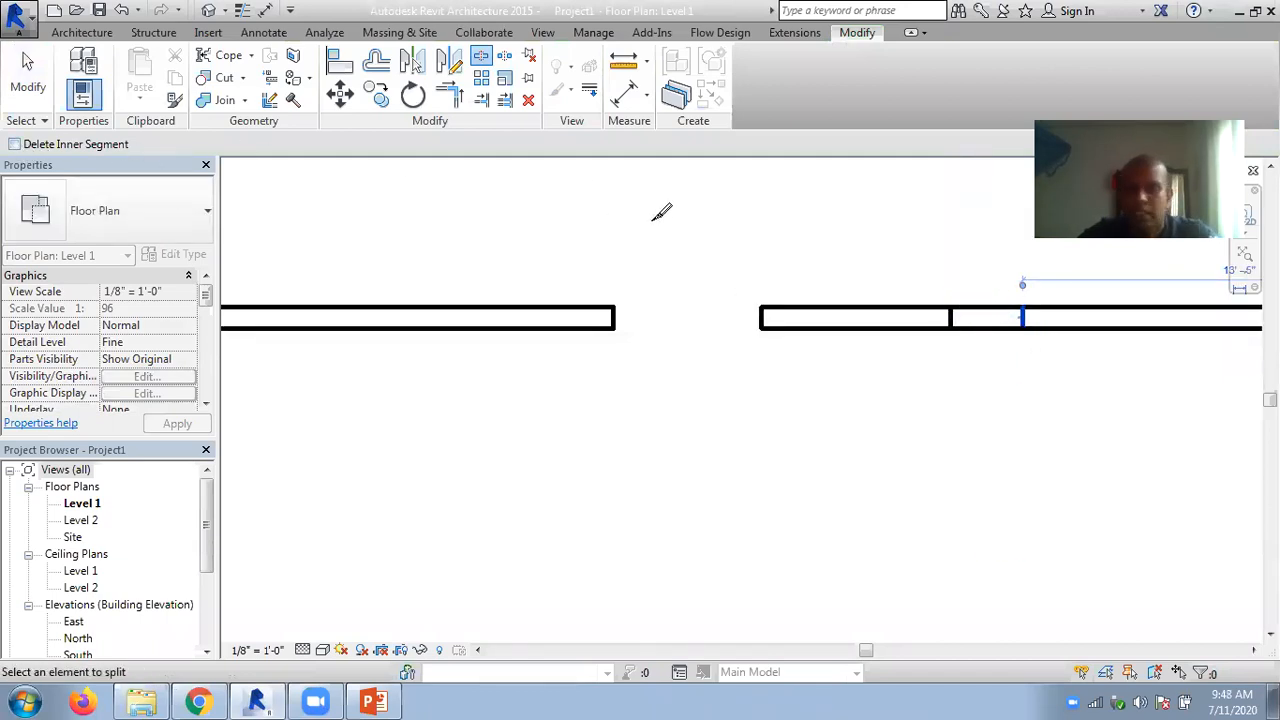
pyautogui.press('Escape')
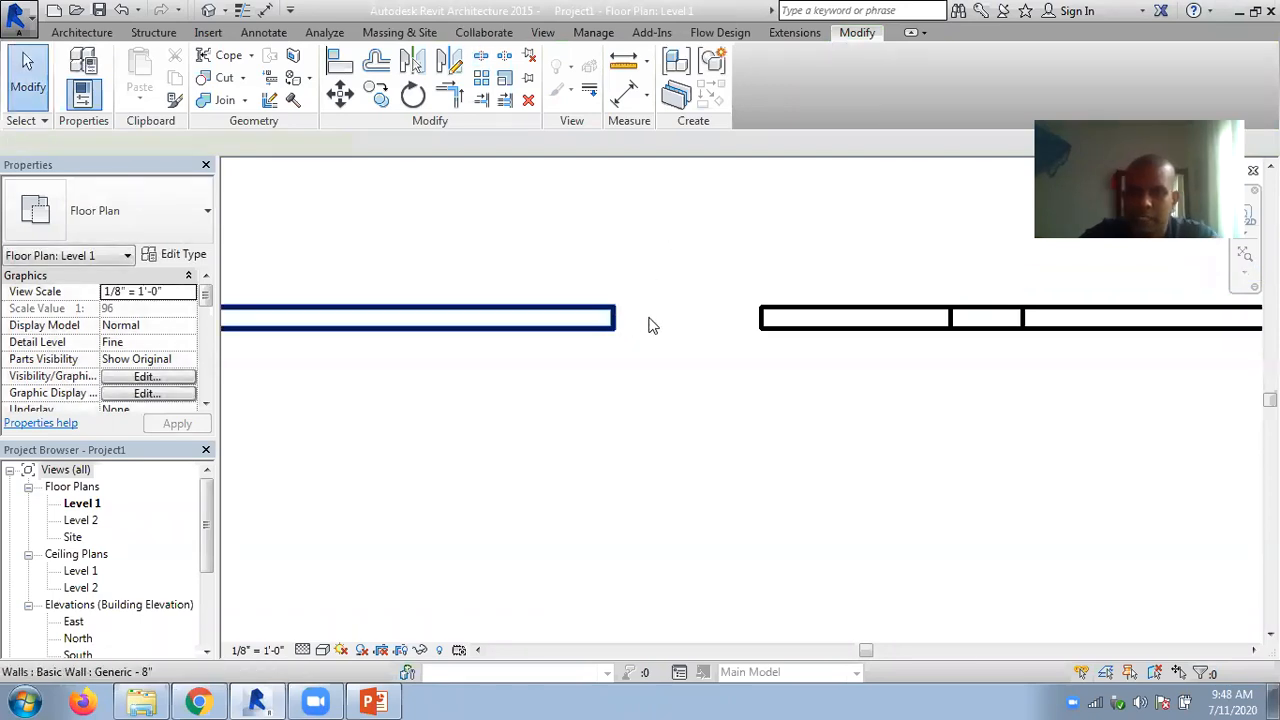
# - Close the opening by extending the wall end across it, and merge the remaining split segments into one continuous wall
pyautogui.click(613, 320)
pyautogui.moveTo(614, 318); pyautogui.dragTo(757, 316)
pyautogui.click(967, 346)
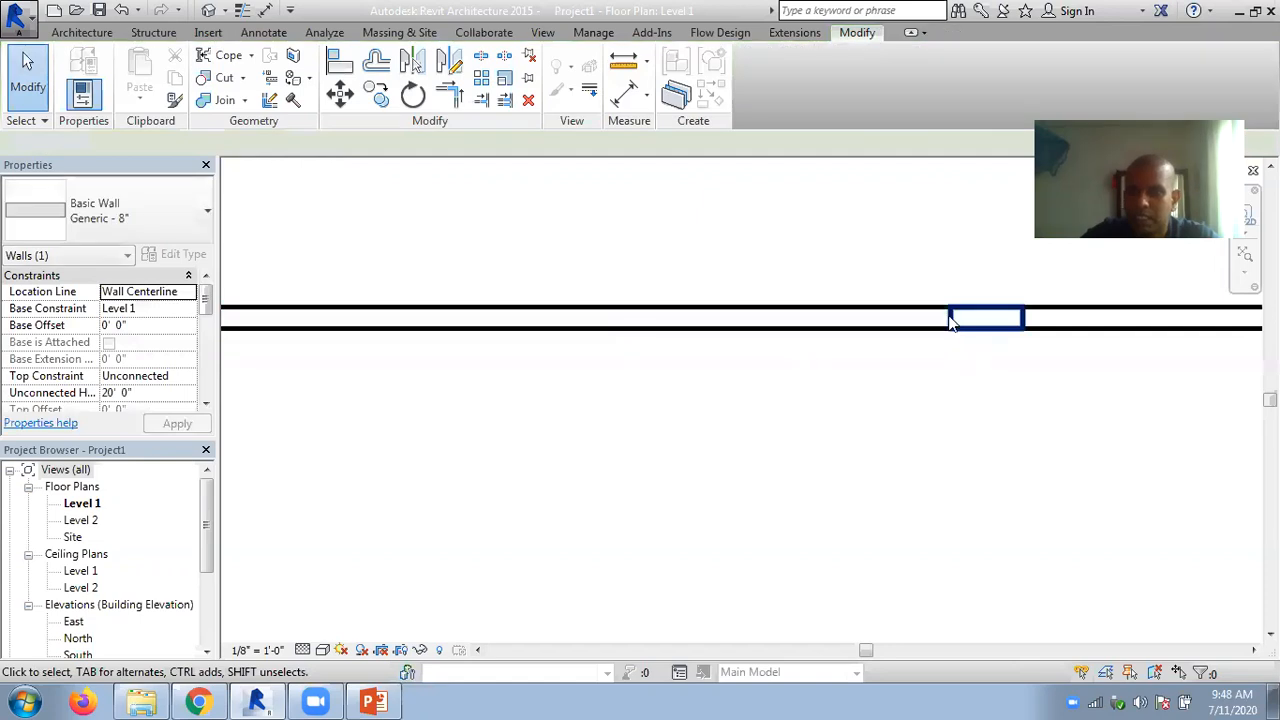
pyautogui.click(952, 318)
pyautogui.moveTo(948, 318)
pyautogui.mouseDown()
pyautogui.moveTo(934, 318)
pyautogui.moveTo(951, 318)
pyautogui.mouseUp()
pyautogui.click(964, 362)
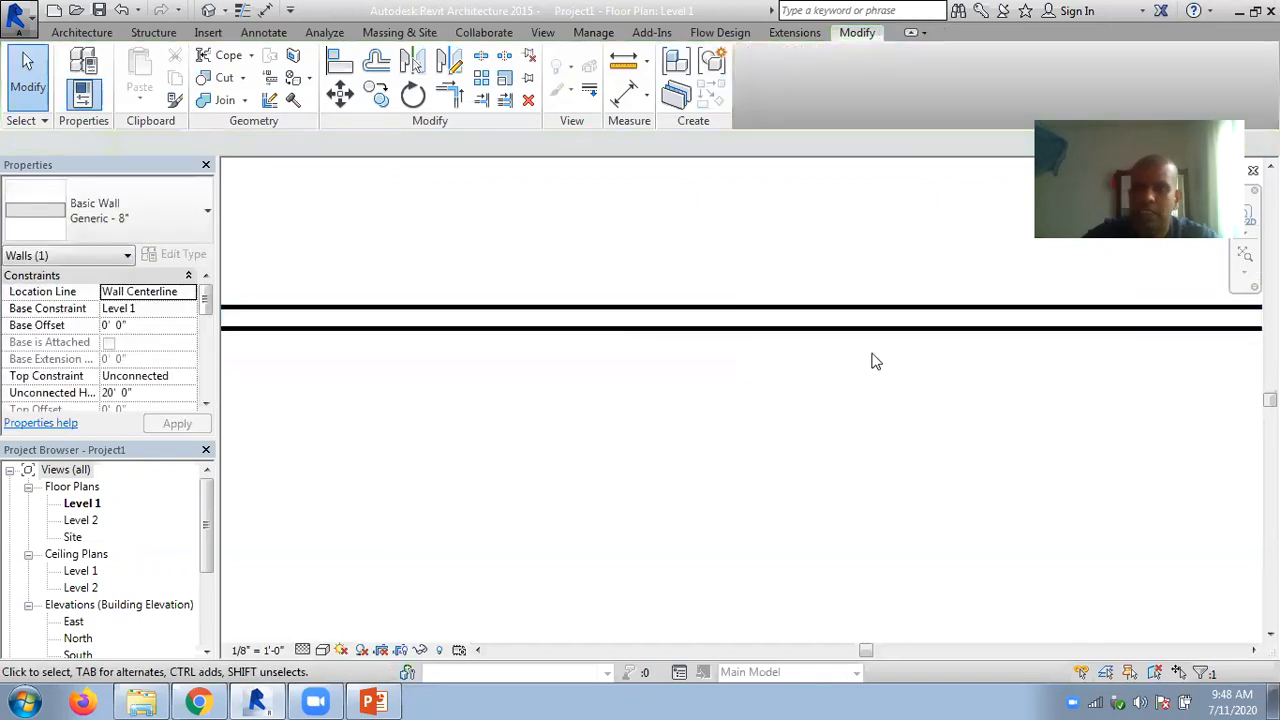
# - Start Split with Gap for the horizontal wall and try a joint gap of 2
pyautogui.scroll(-3, 849, 362)
pyautogui.moveTo(778, 248); pyautogui.dragTo(715, 280, button='middle')
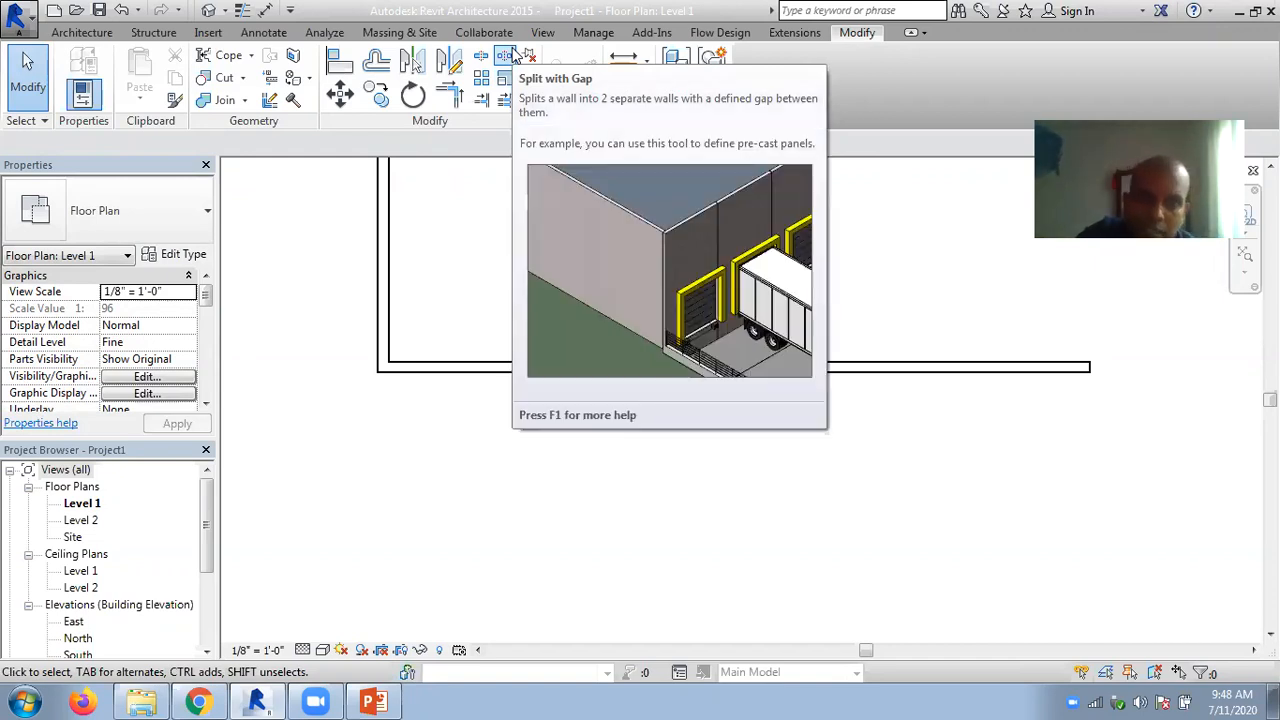
pyautogui.click(481, 56)
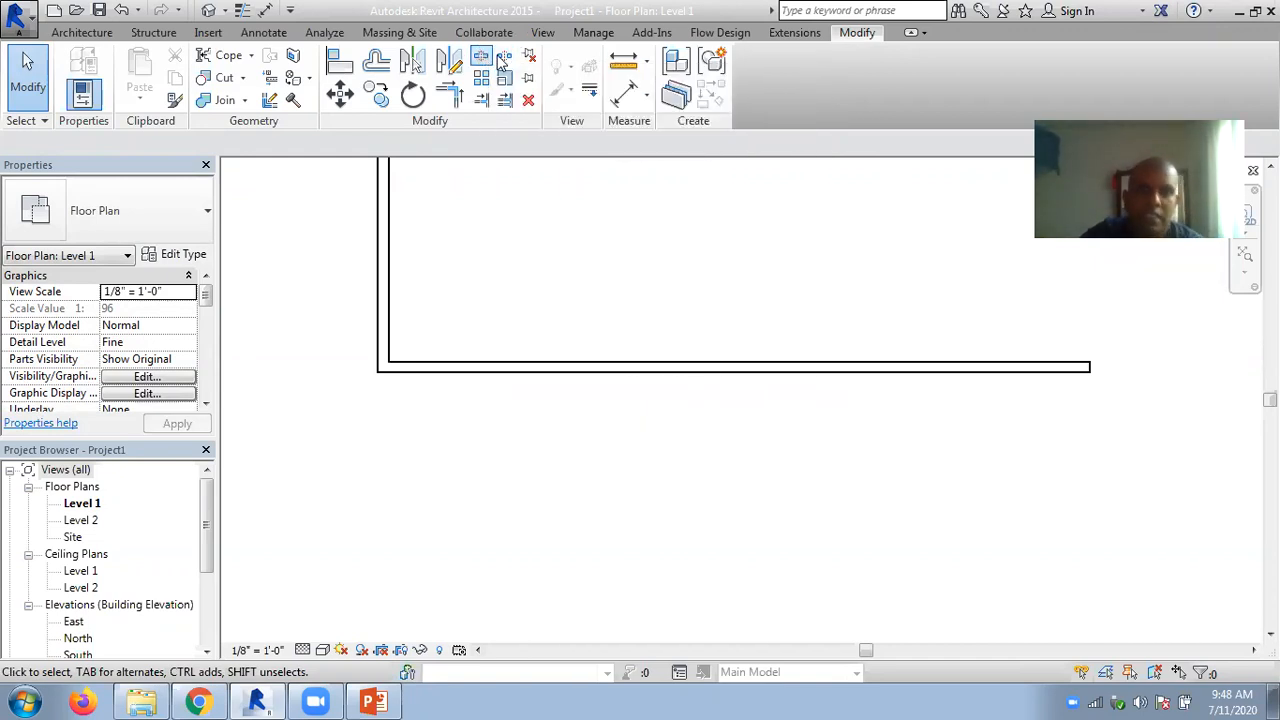
pyautogui.click(503, 58)
pyautogui.click(113, 140)
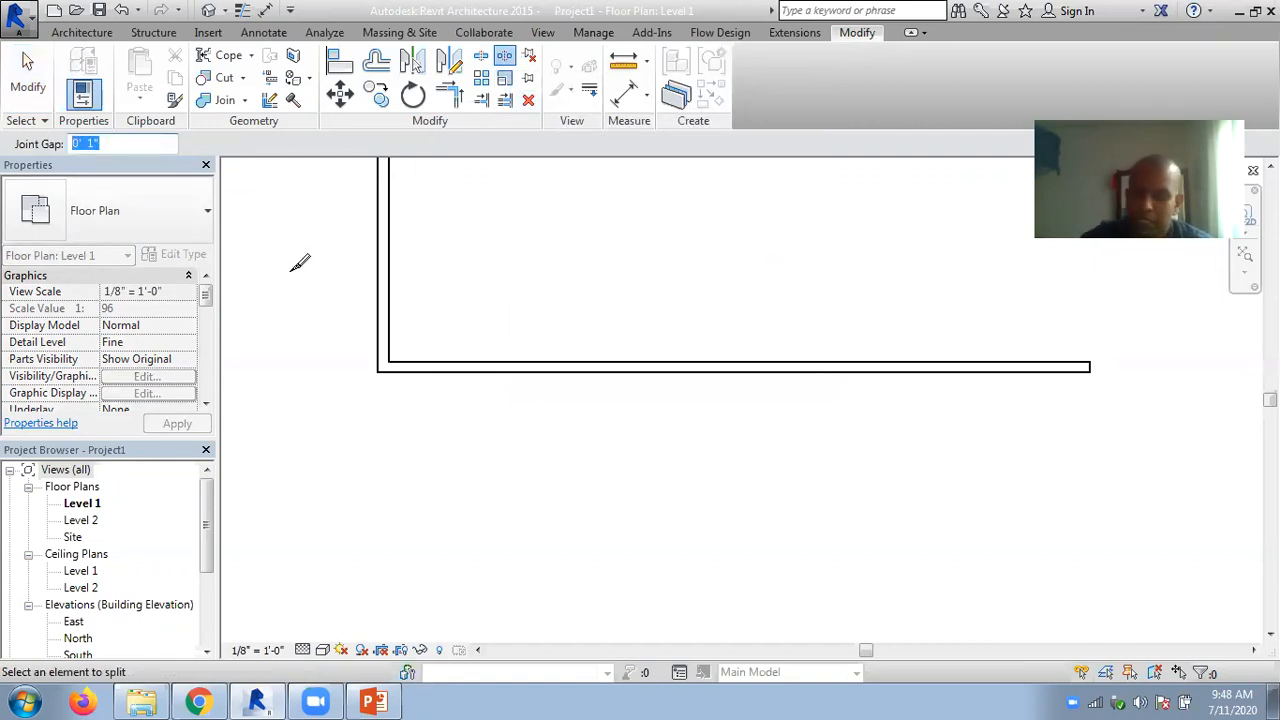
pyautogui.write('2')
pyautogui.press('Return')
pyautogui.press('Return')
pyautogui.moveTo(120, 148); pyautogui.dragTo(15, 142)
pyautogui.write('2')
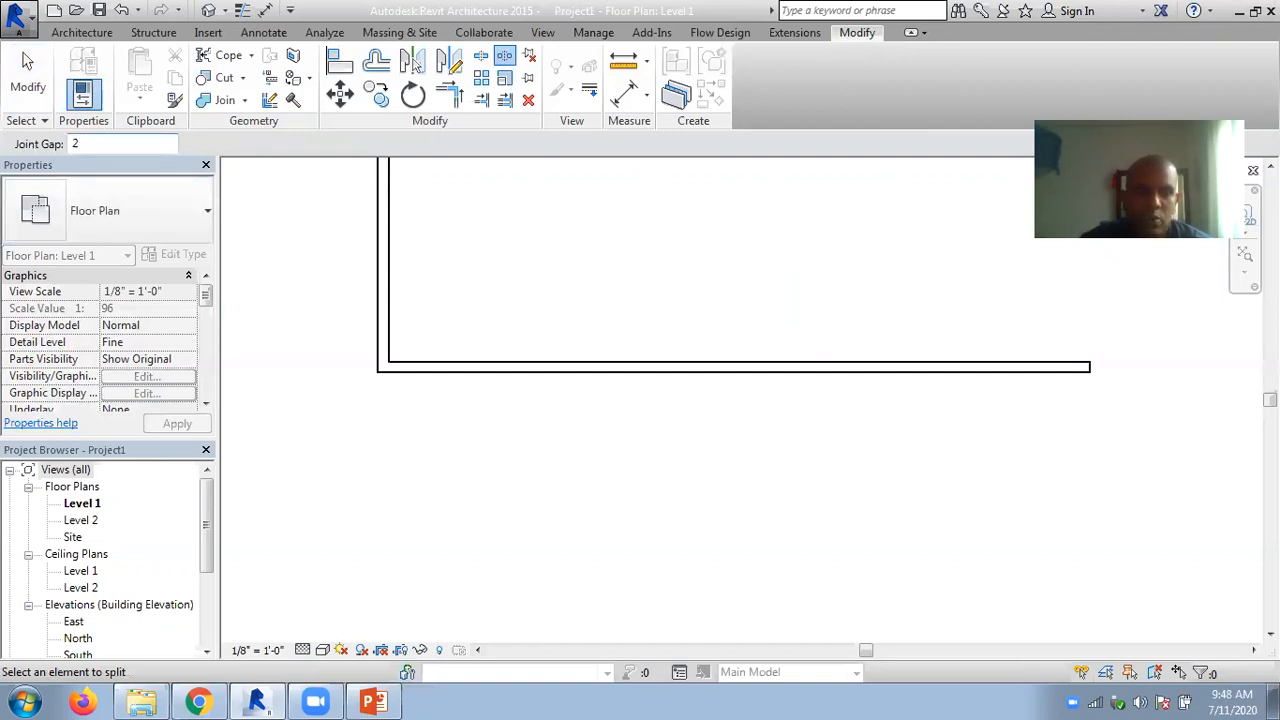
pyautogui.press('Return')
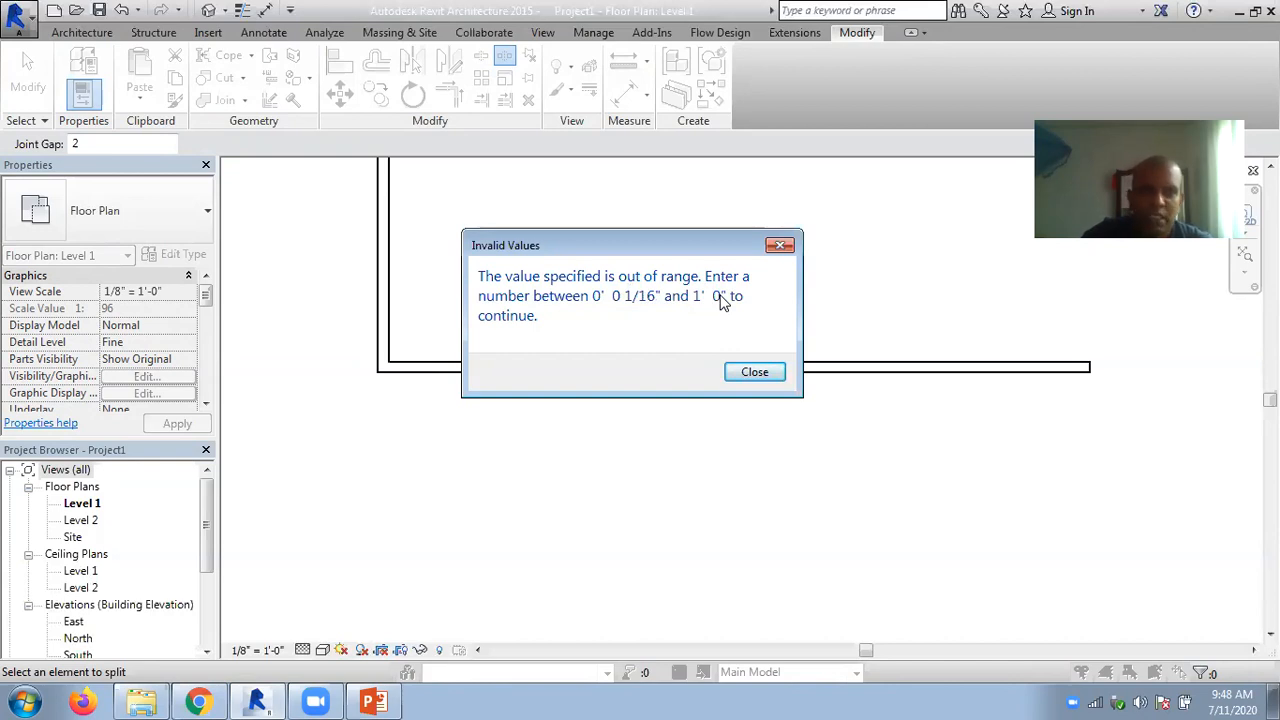
pyautogui.click(754, 372)
# - Set the joint gap to 1'-0" and split the horizontal wall about 15'-6" from its corner
pyautogui.click(72, 144)
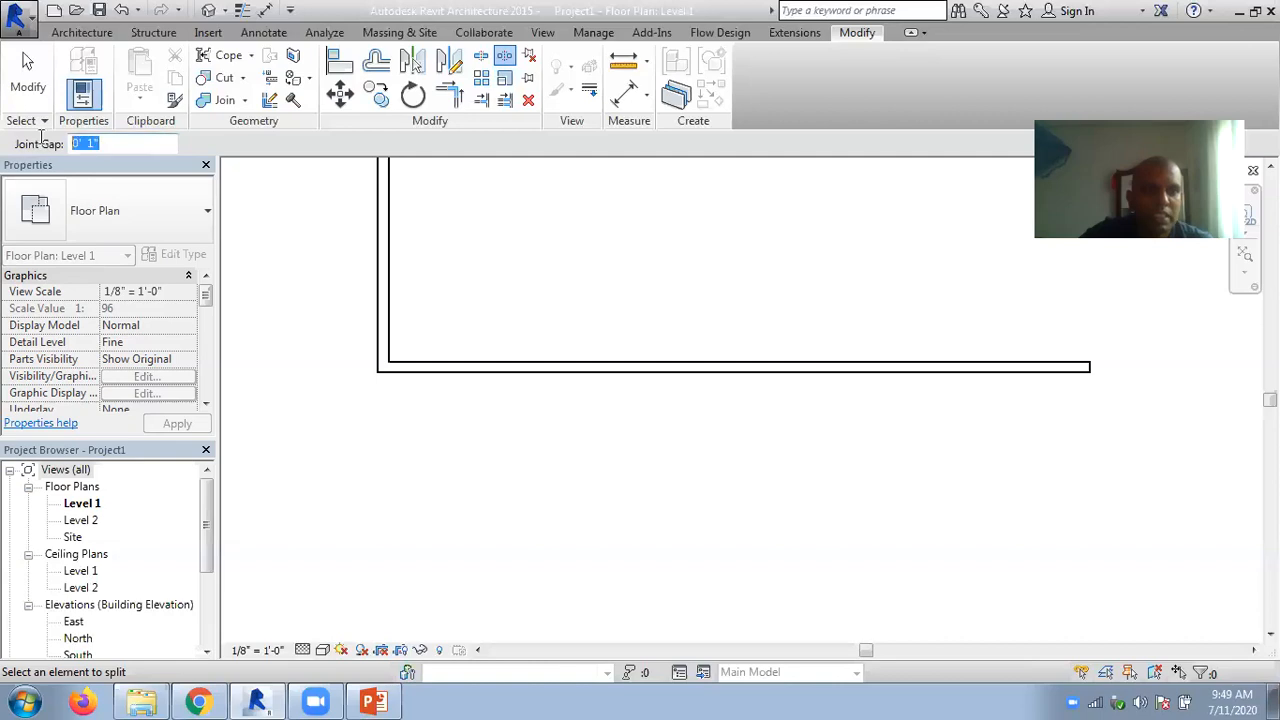
pyautogui.write('1')
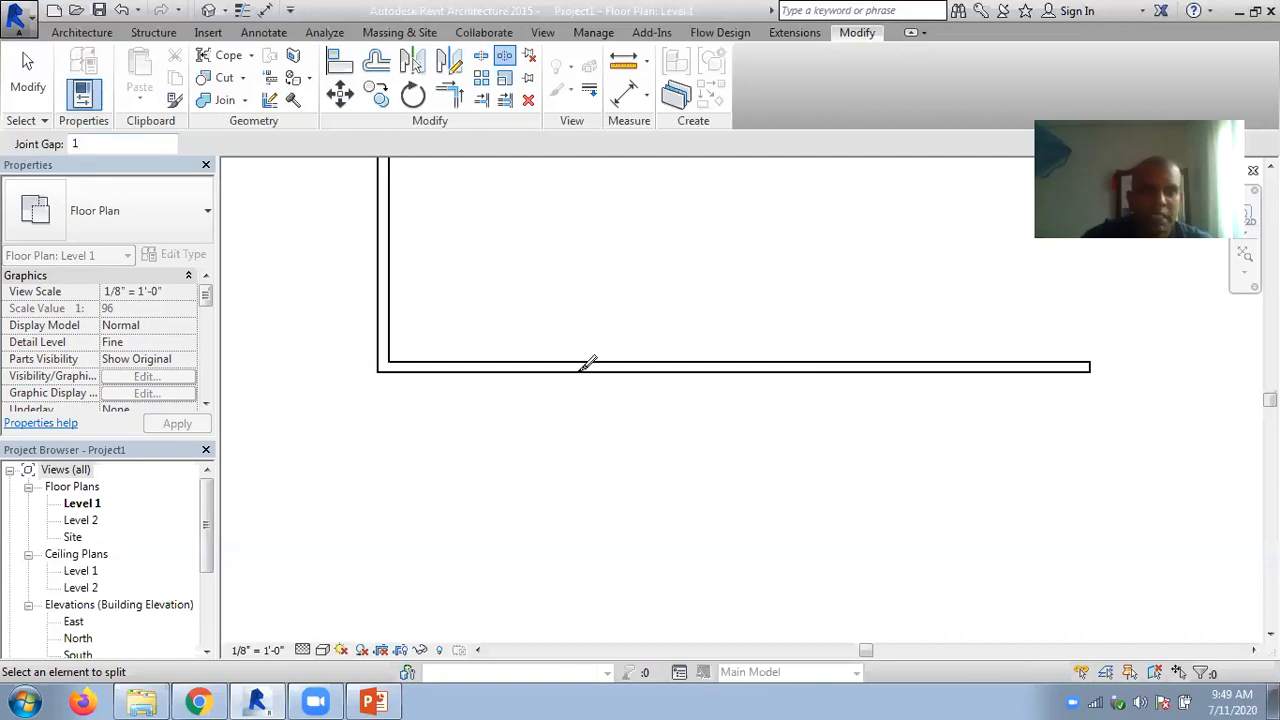
pyautogui.click(642, 355)
pyautogui.scroll(3, 642, 355)
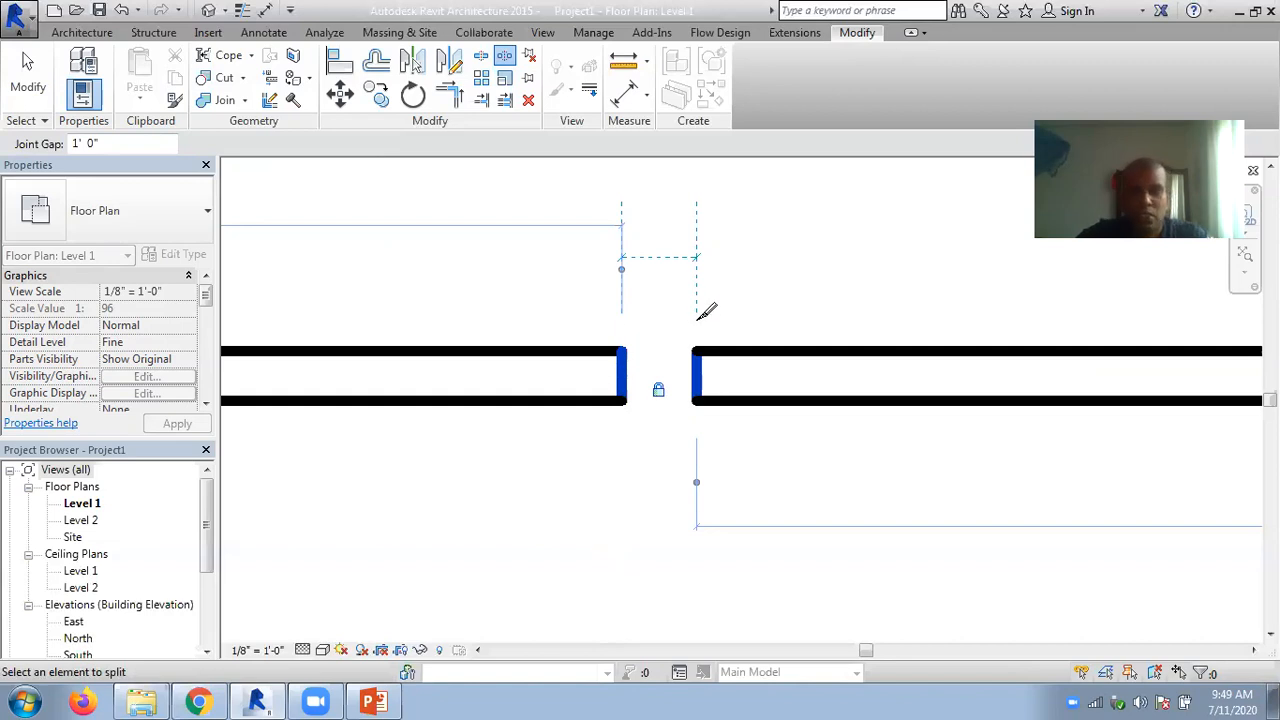
pyautogui.press('Escape')
pyautogui.press('Escape')
# - Split the wall with a second 1'-0" gap beyond the first, leaving a middle segment about 5'-1" long
pyautogui.scroll(-1, 564, 232)
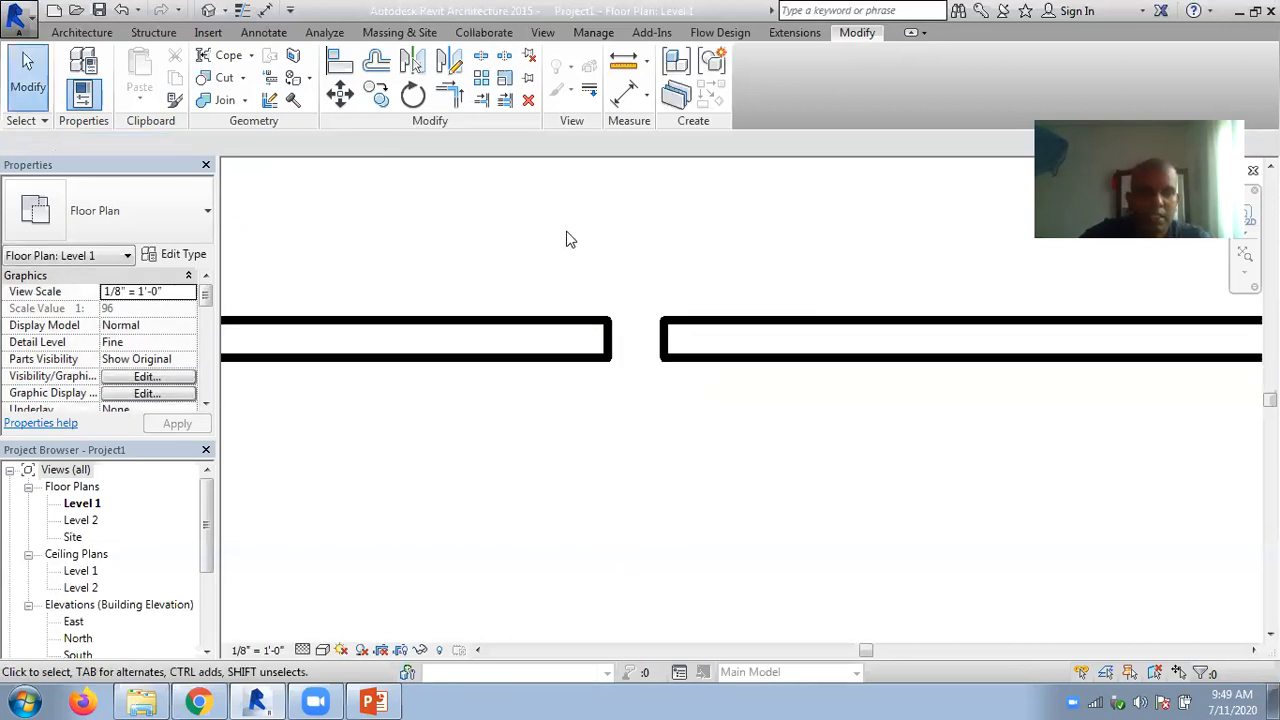
pyautogui.moveTo(688, 244); pyautogui.dragTo(534, 266, button='middle')
pyautogui.click(504, 55)
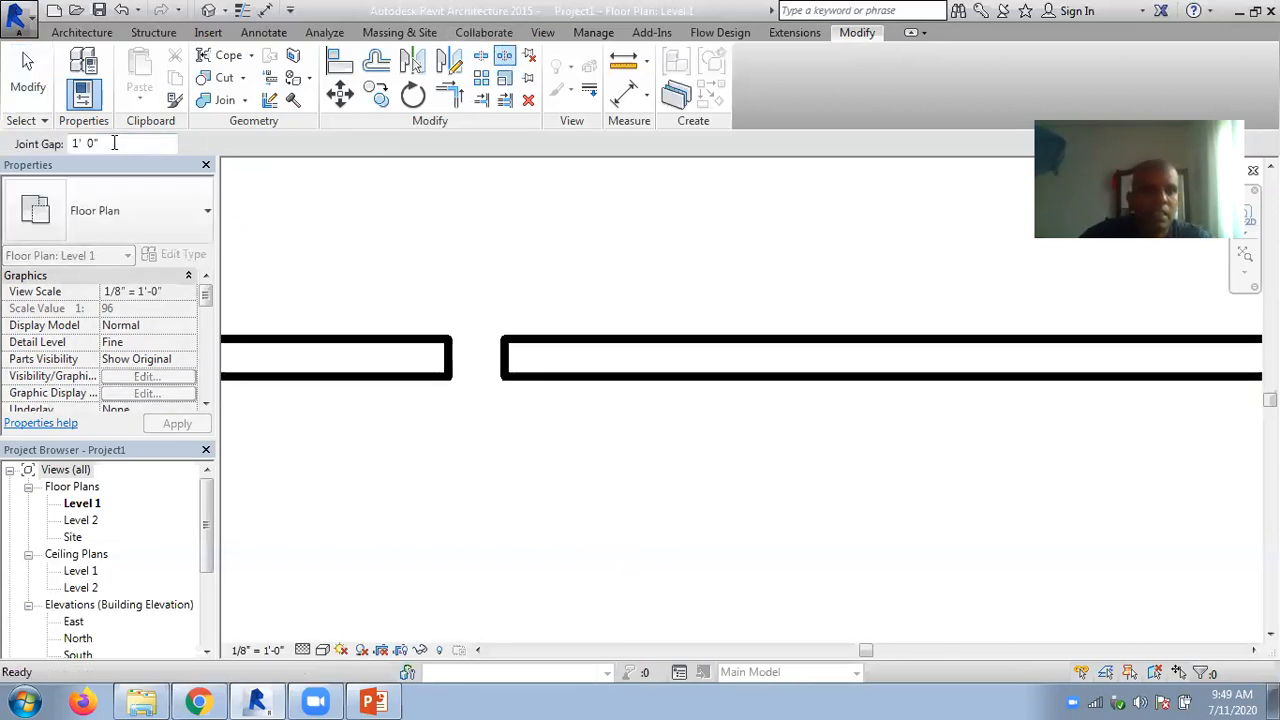
pyautogui.click(821, 340)
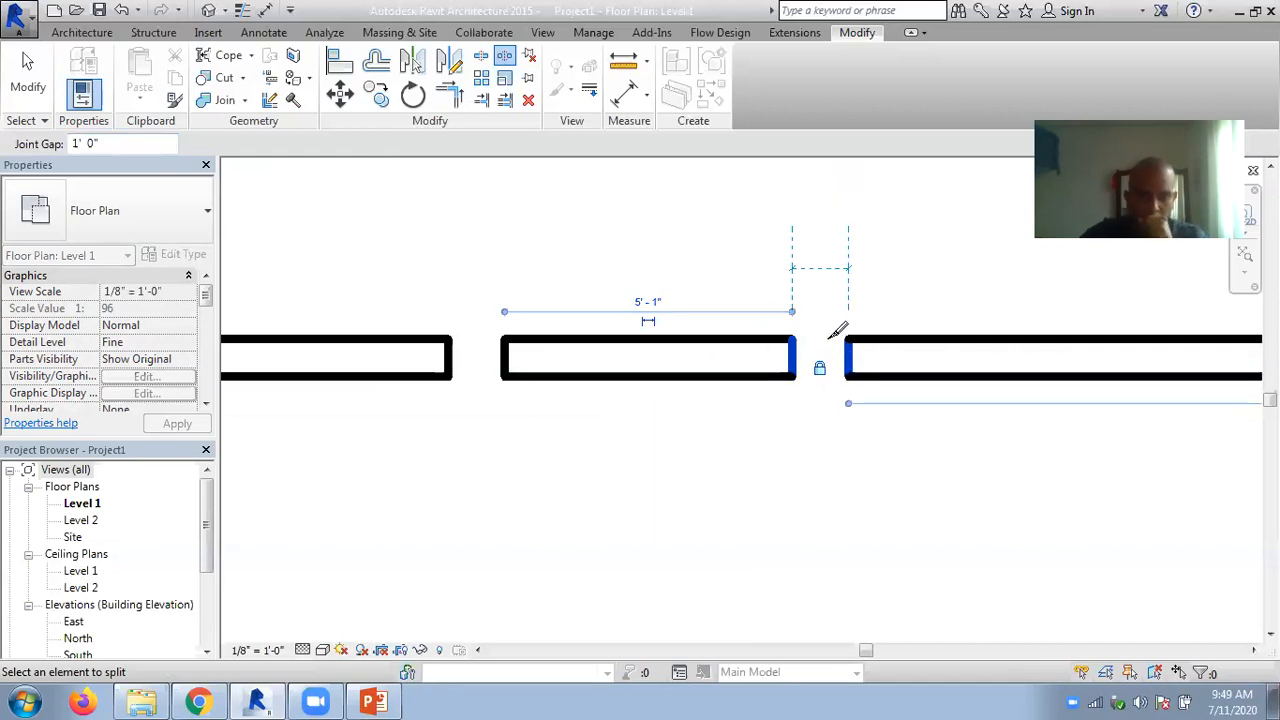
pyautogui.click(30, 72)
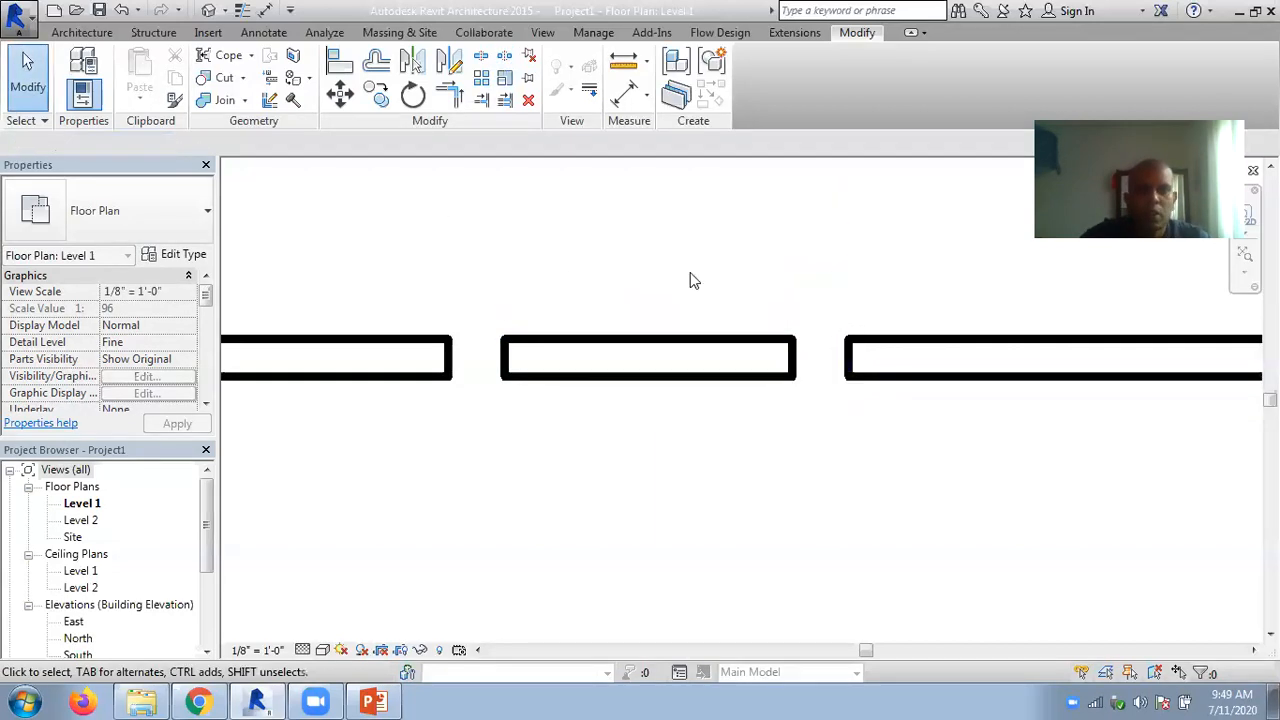
# - Release the locked gap before the middle wall segment and extend its end to meet the neighbouring wall, about 7'-1" long
pyautogui.moveTo(760, 290); pyautogui.dragTo(845, 262, button='middle')
pyautogui.click(586, 324)
pyautogui.click(586, 338)
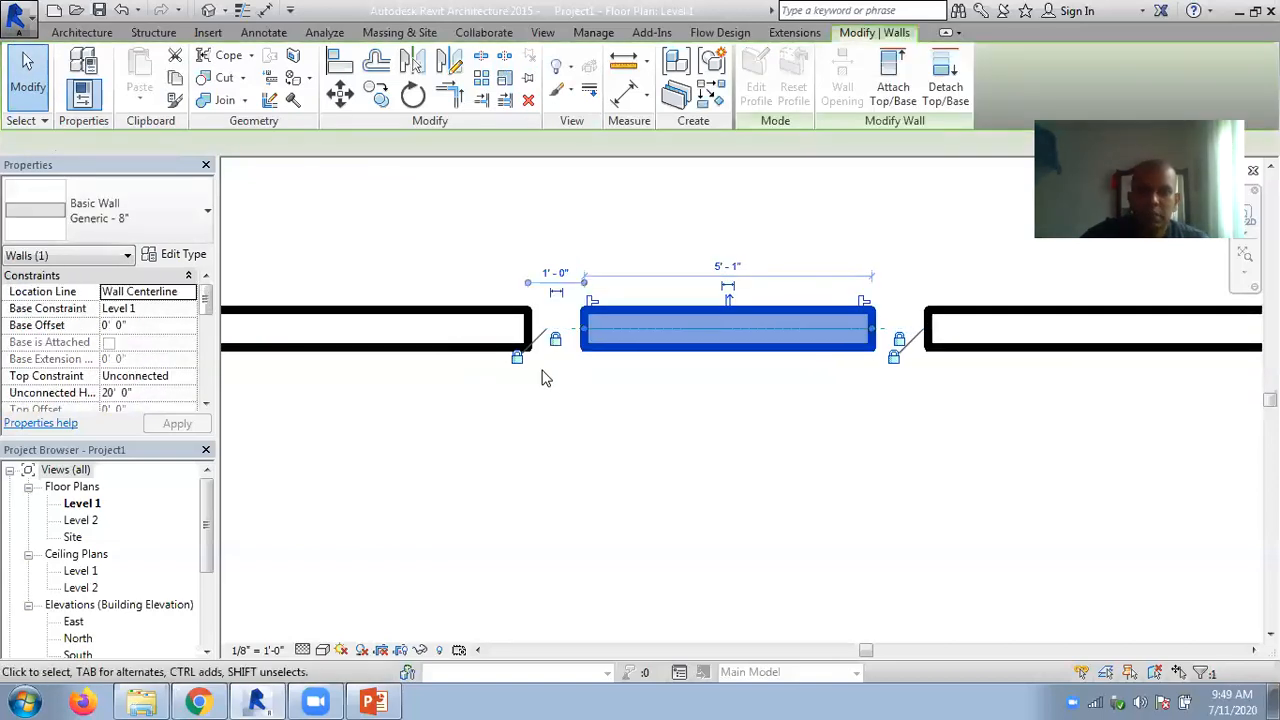
pyautogui.scroll(1, 543, 372)
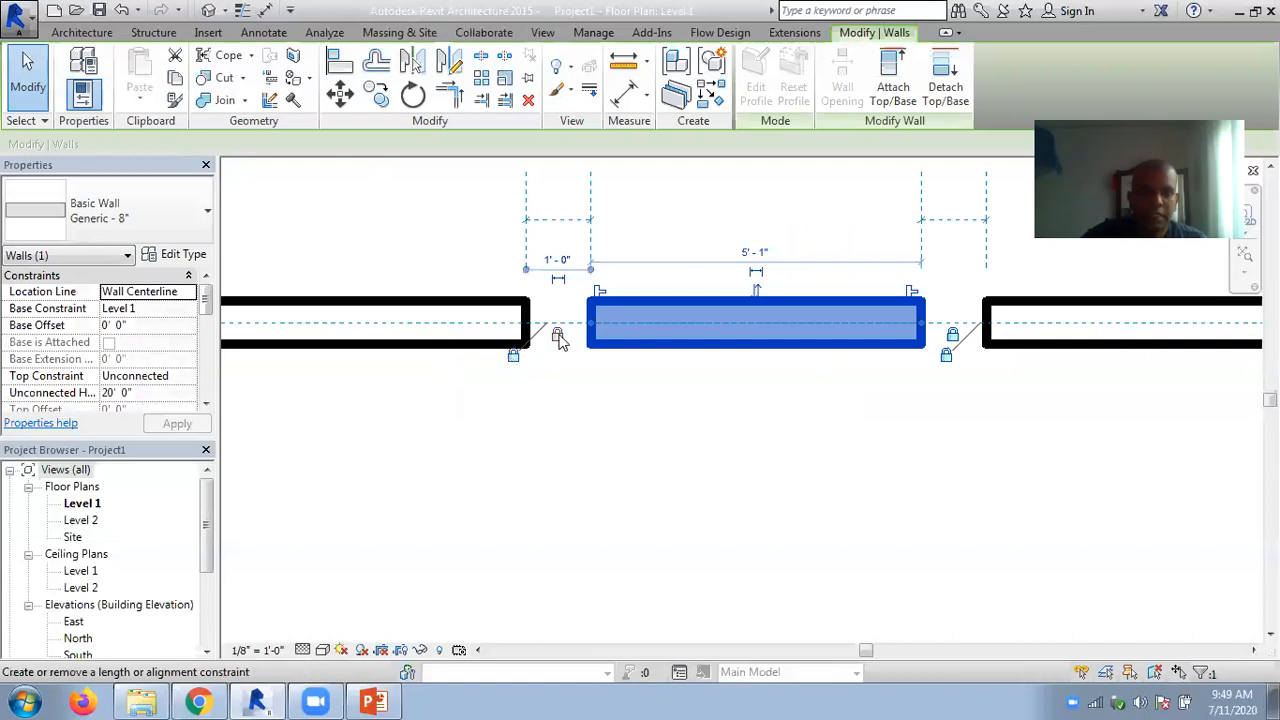
pyautogui.click(577, 383)
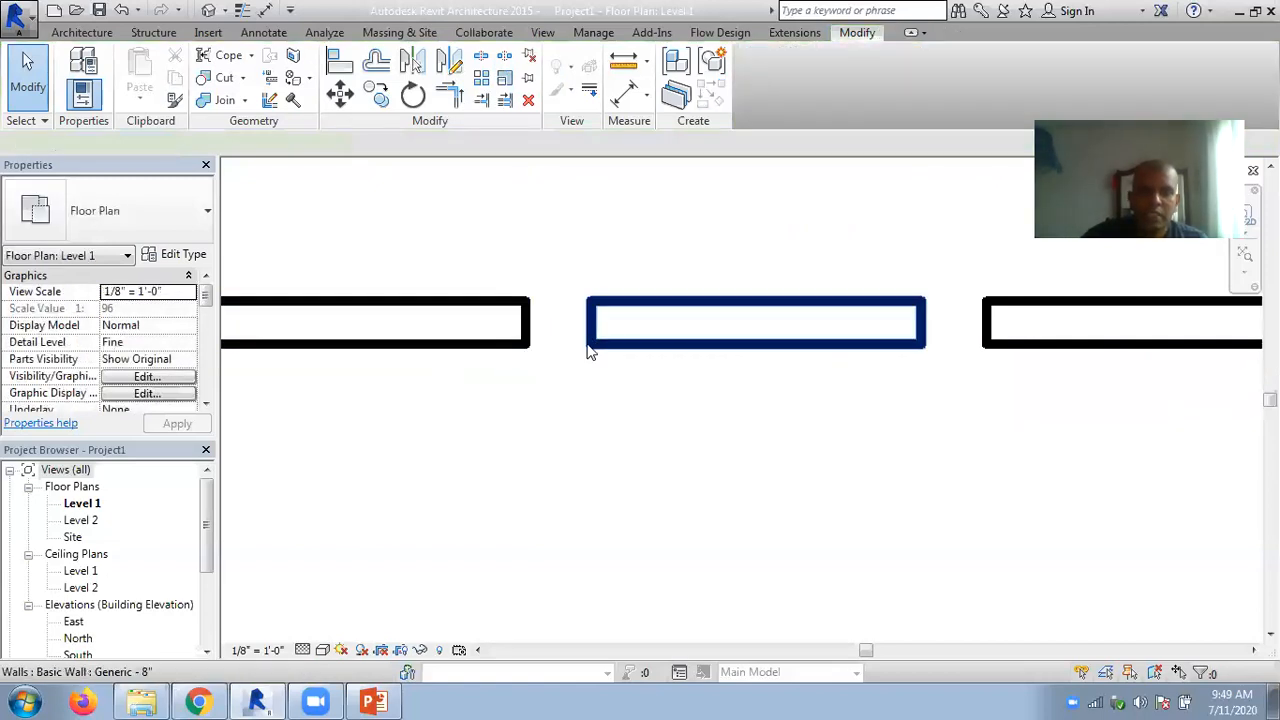
pyautogui.click(590, 333)
pyautogui.moveTo(573, 320); pyautogui.dragTo(518, 400)
pyautogui.moveTo(518, 400); pyautogui.dragTo(743, 383, button='middle')
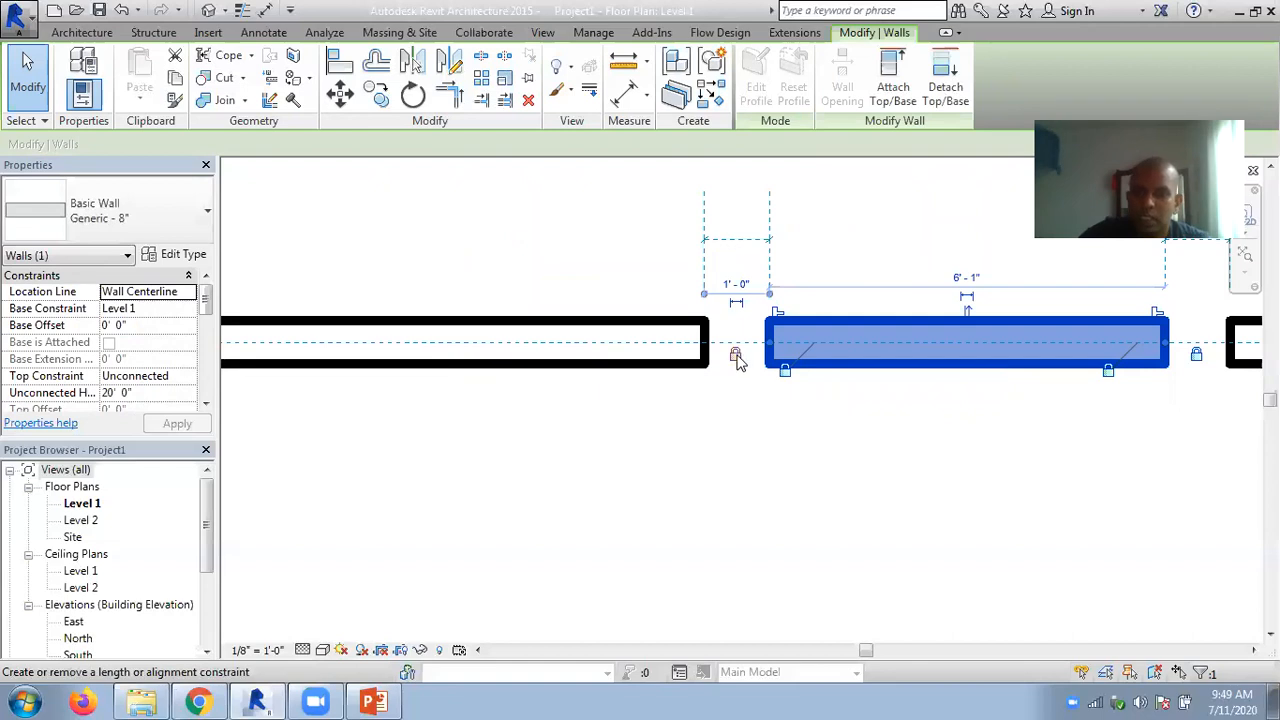
pyautogui.moveTo(771, 343); pyautogui.dragTo(705, 343)
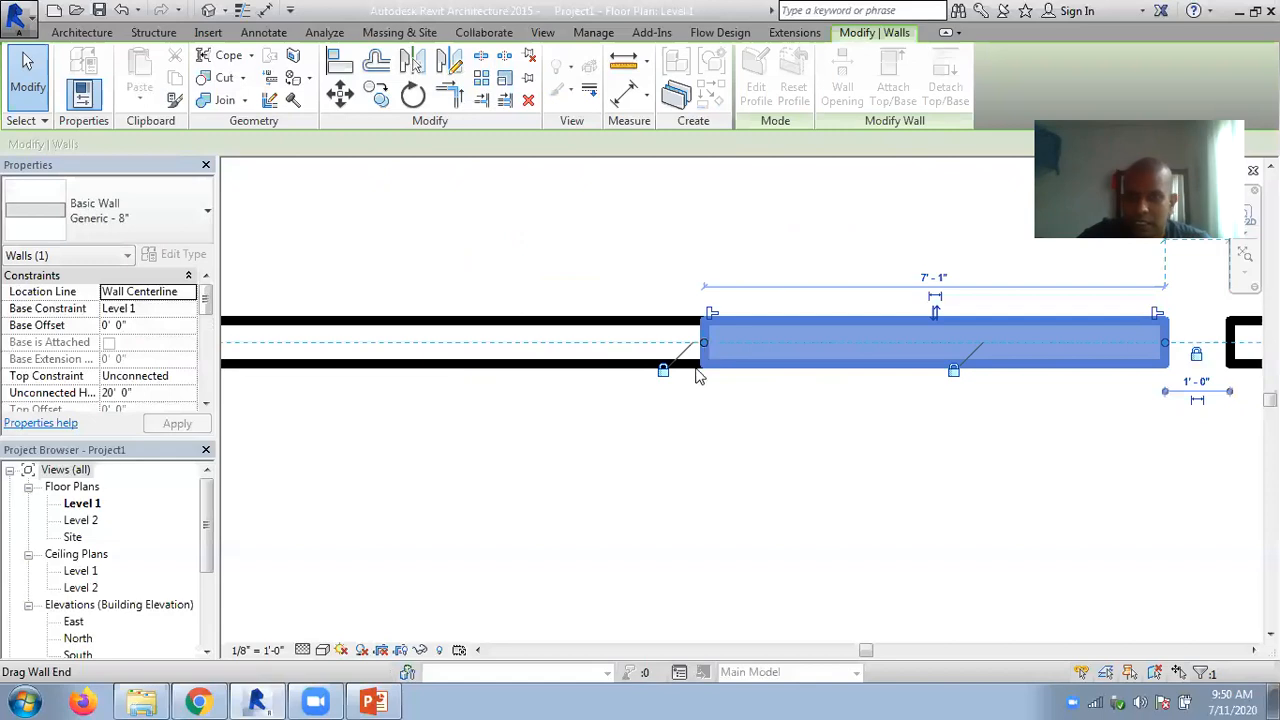
# - Pull the middle wall segment's end away from the neighbouring wall, shortening the segment to about 6'-3"
pyautogui.click(688, 425)
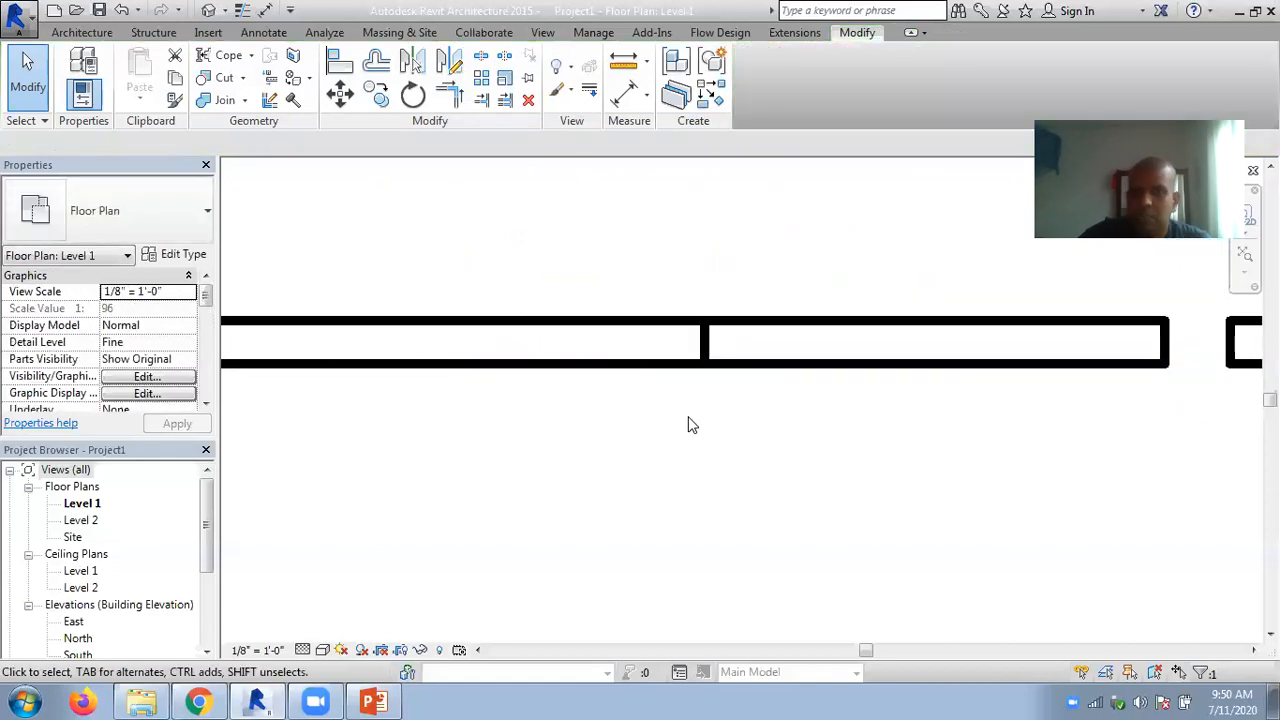
pyautogui.click(707, 355)
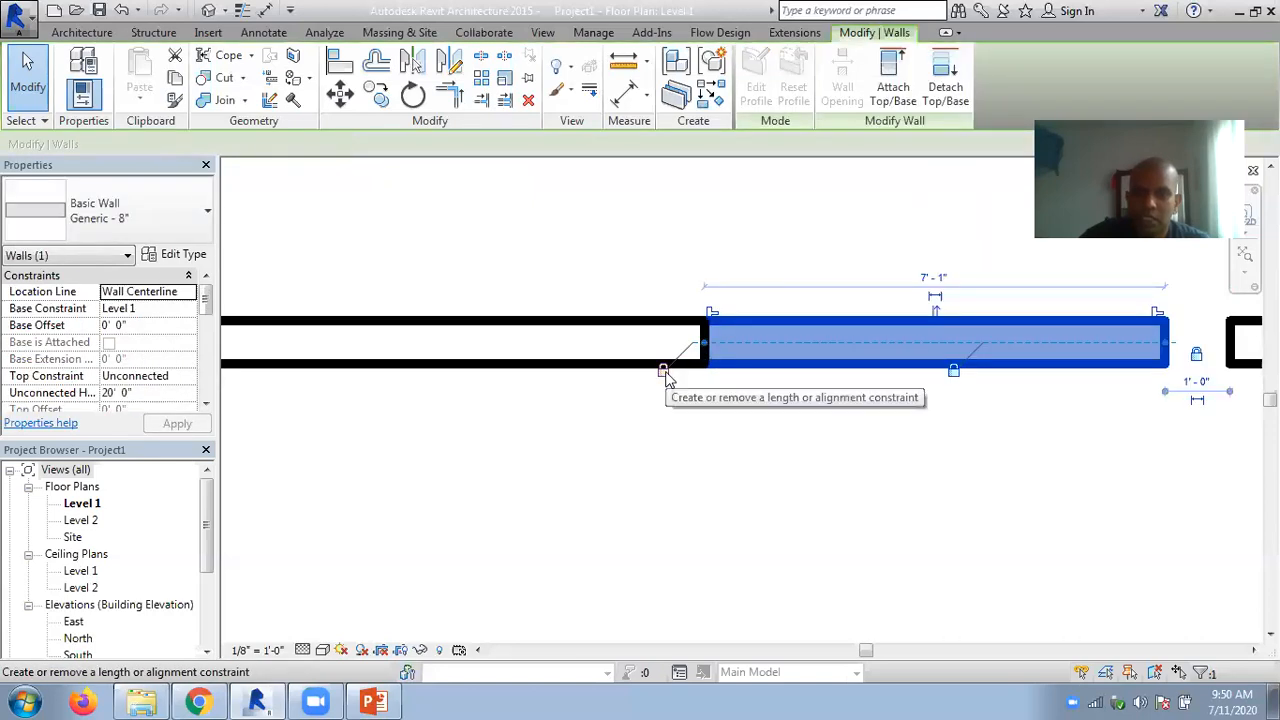
pyautogui.moveTo(705, 345); pyautogui.dragTo(757, 343)
pyautogui.click(754, 395)
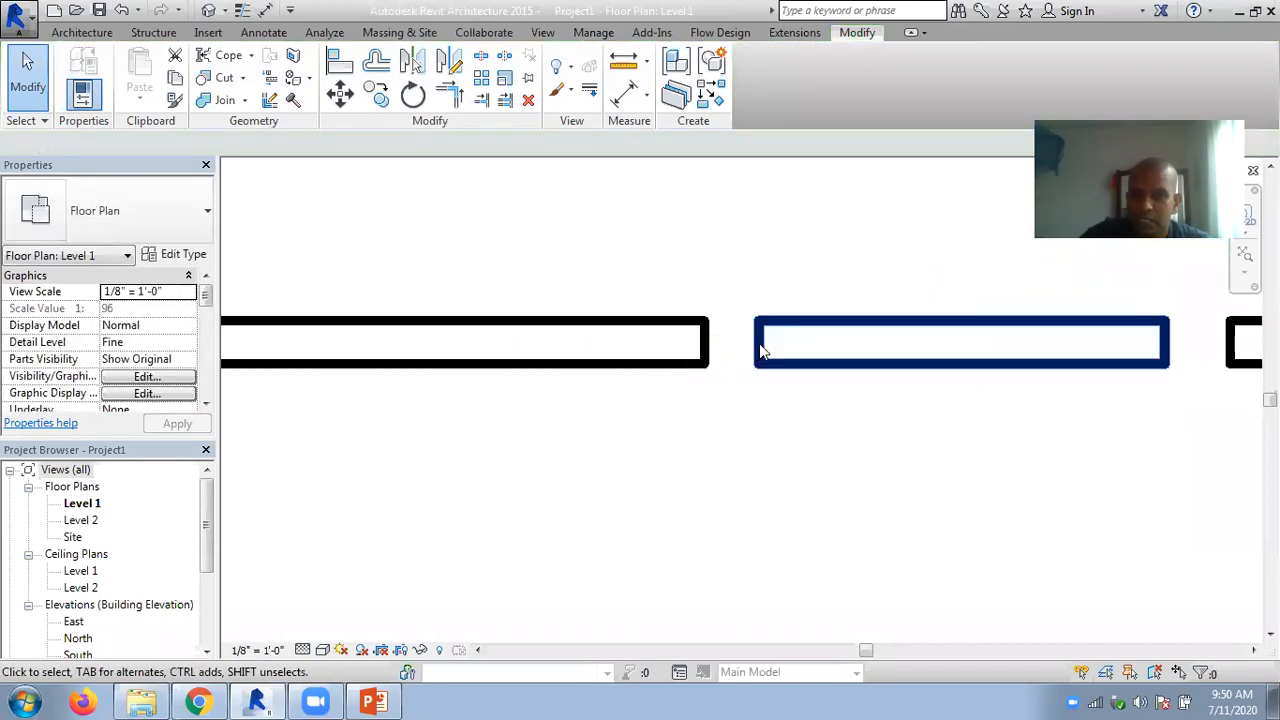
# - Extend the shortened middle segment back against the neighbouring wall's end, to about 7'-1" long
pyautogui.click(760, 350)
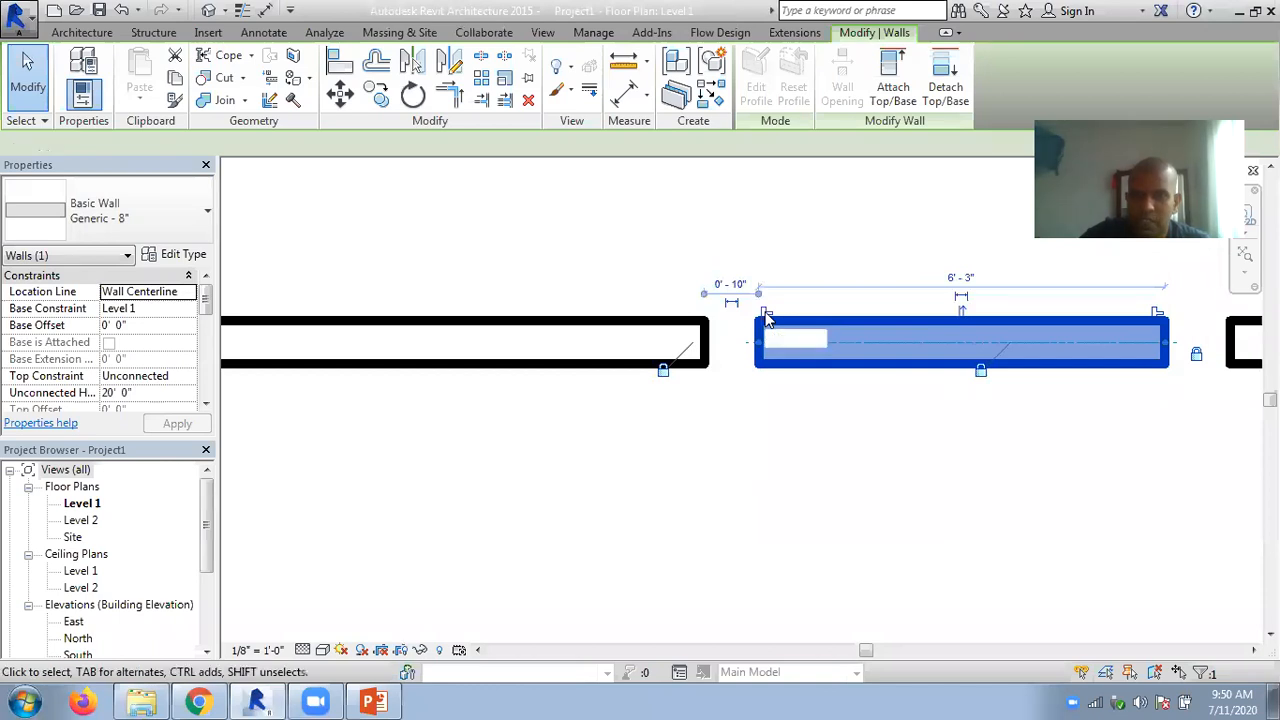
pyautogui.moveTo(760, 350); pyautogui.dragTo(705, 342)
pyautogui.click(705, 420)
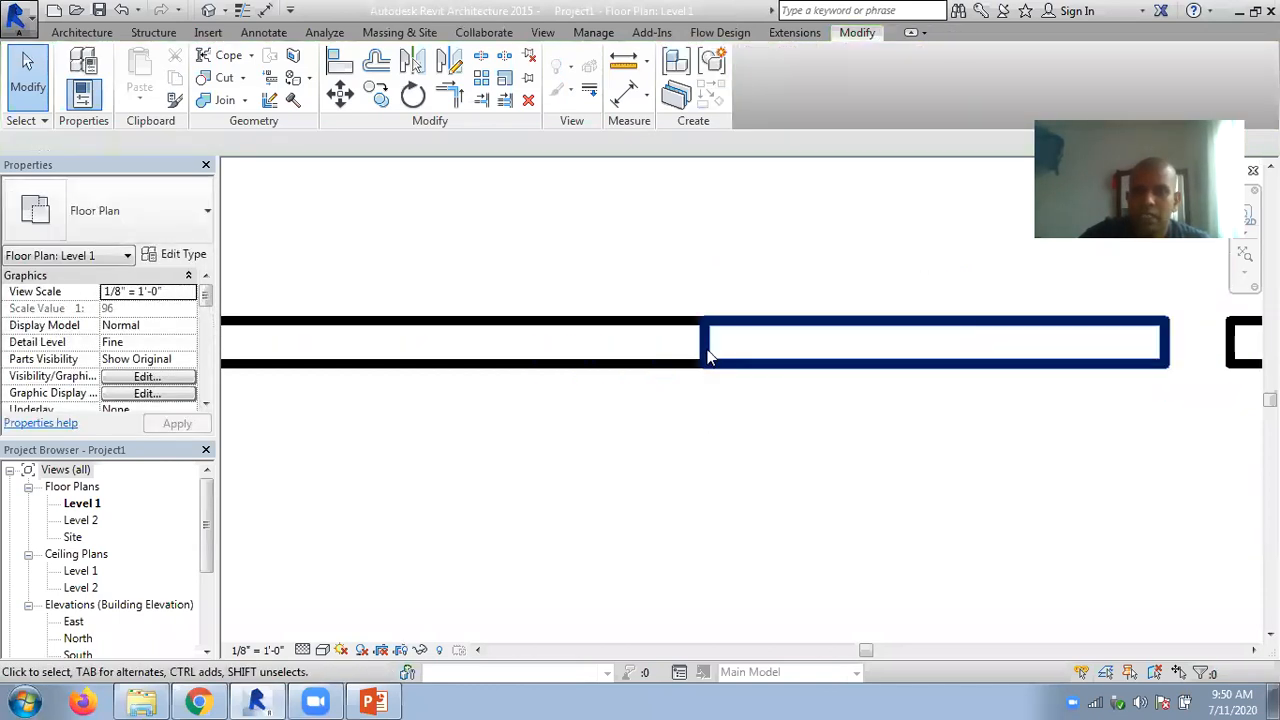
# - Try stretching the neighbouring wall over the middle segment to about 15'-0", and undo back to the walls separated by the 0'-10" gap
pyautogui.click(632, 333)
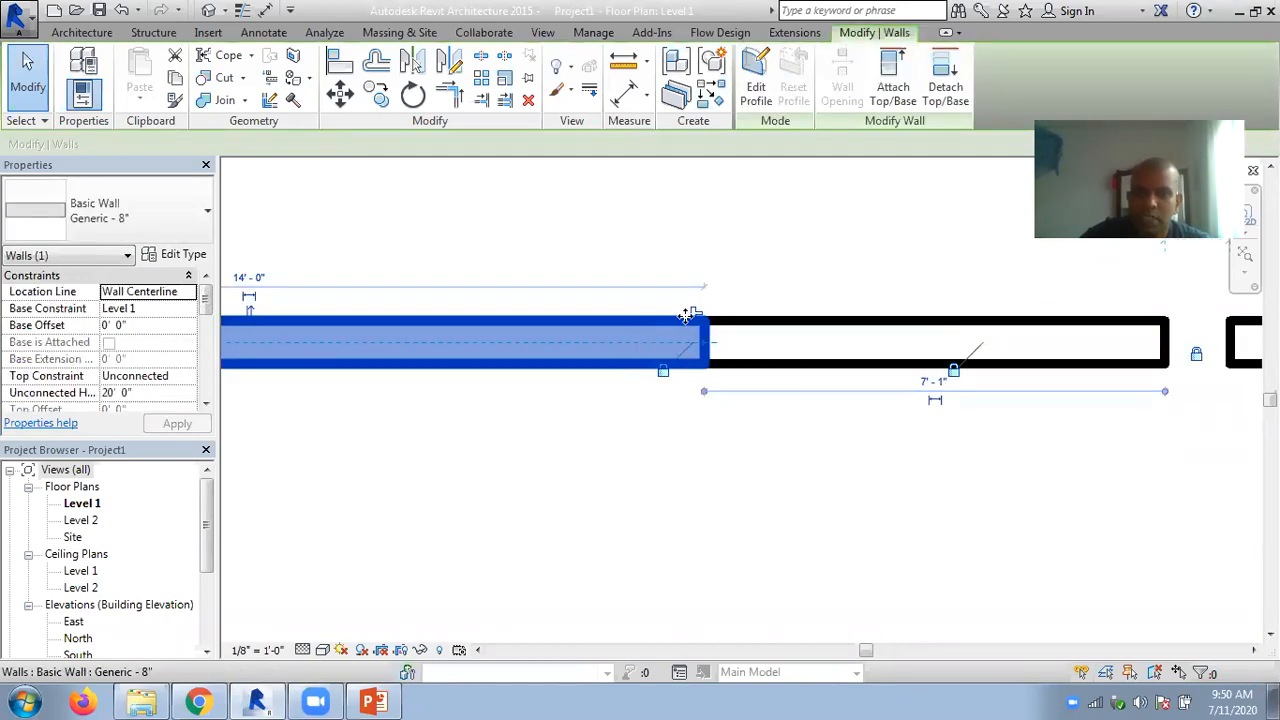
pyautogui.moveTo(697, 317); pyautogui.dragTo(766, 342)
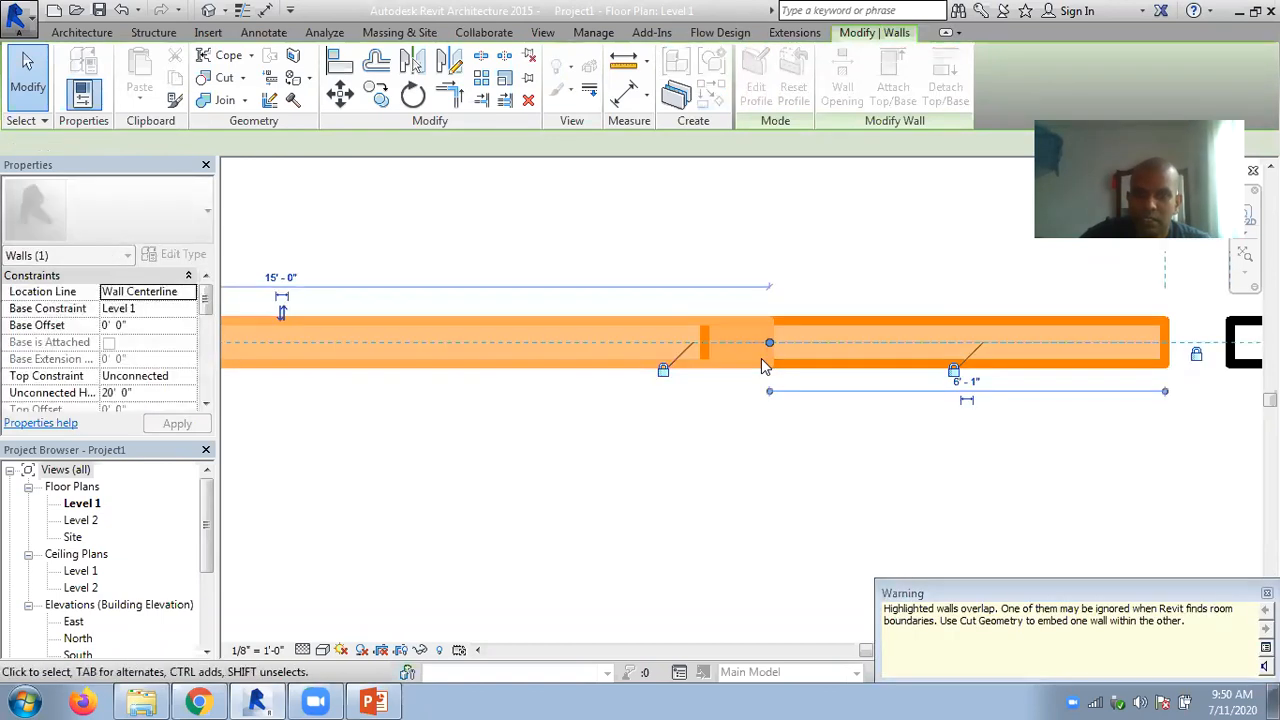
pyautogui.click(720, 451)
pyautogui.hotkey('ctrl', 'z')
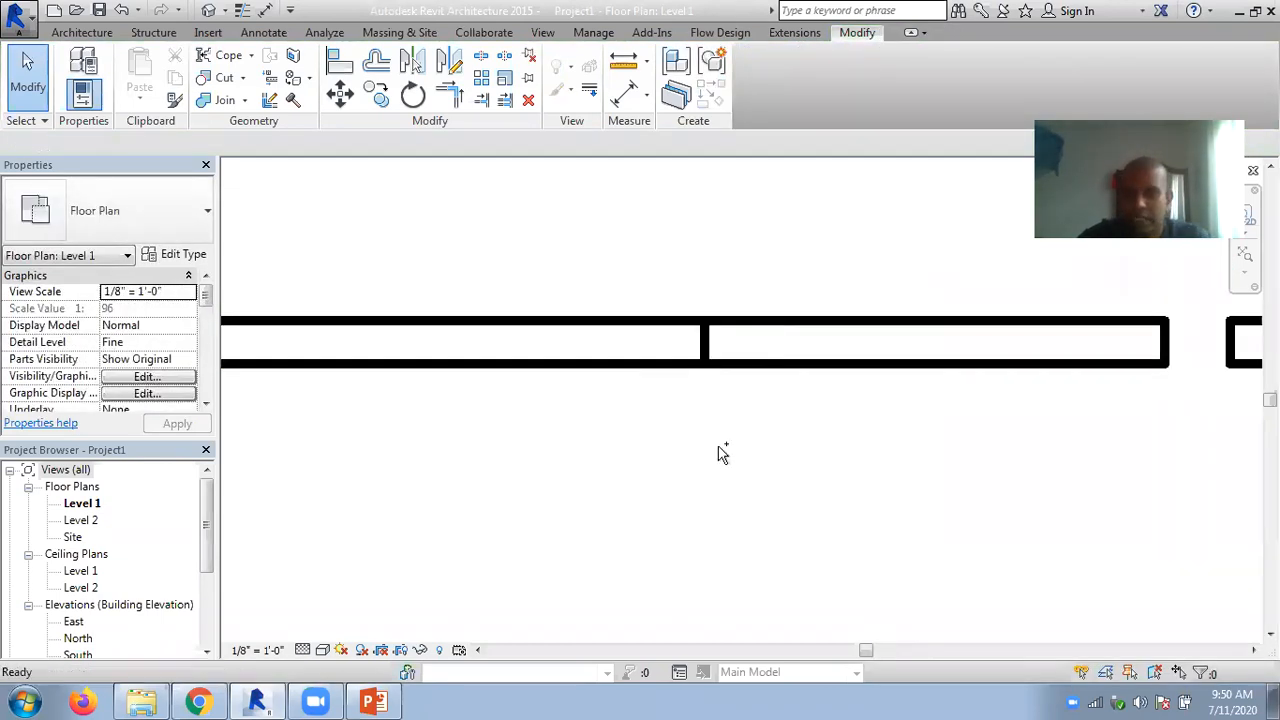
# - Allow joins at both wall ends facing the 0'-10" gap and extend the middle segment across it to merge the two walls
pyautogui.click(757, 364)
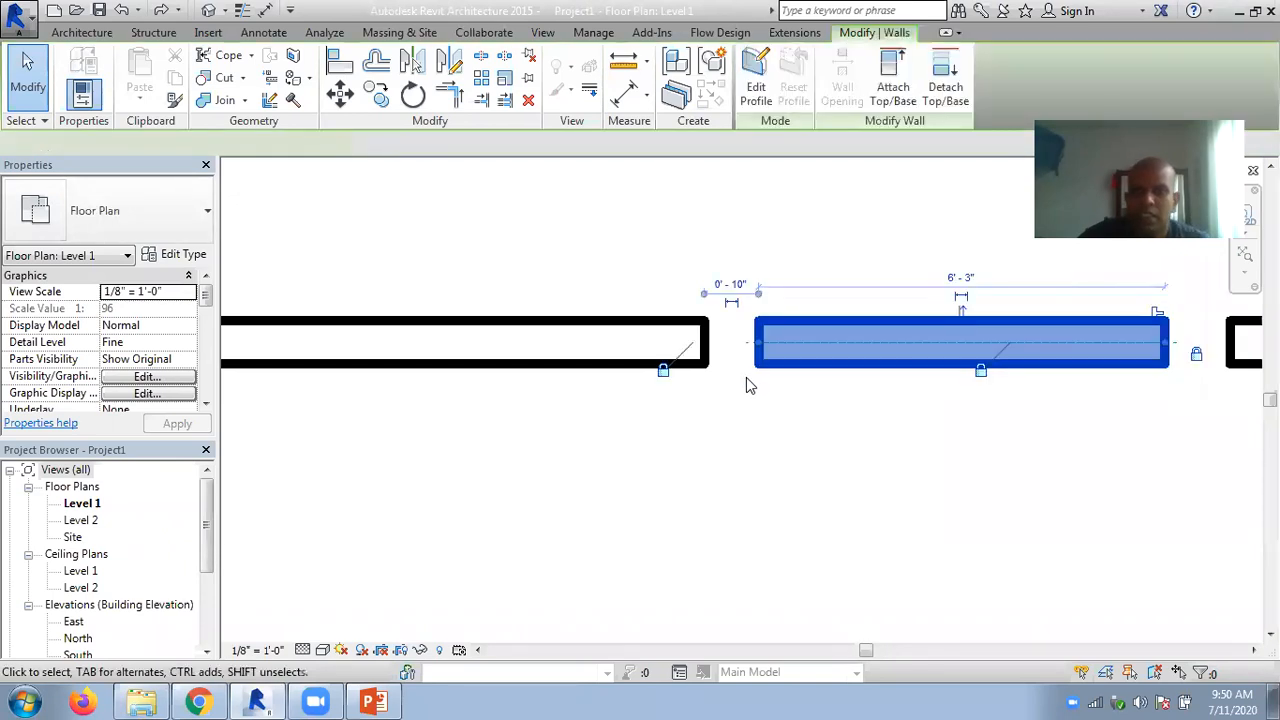
pyautogui.click(698, 320)
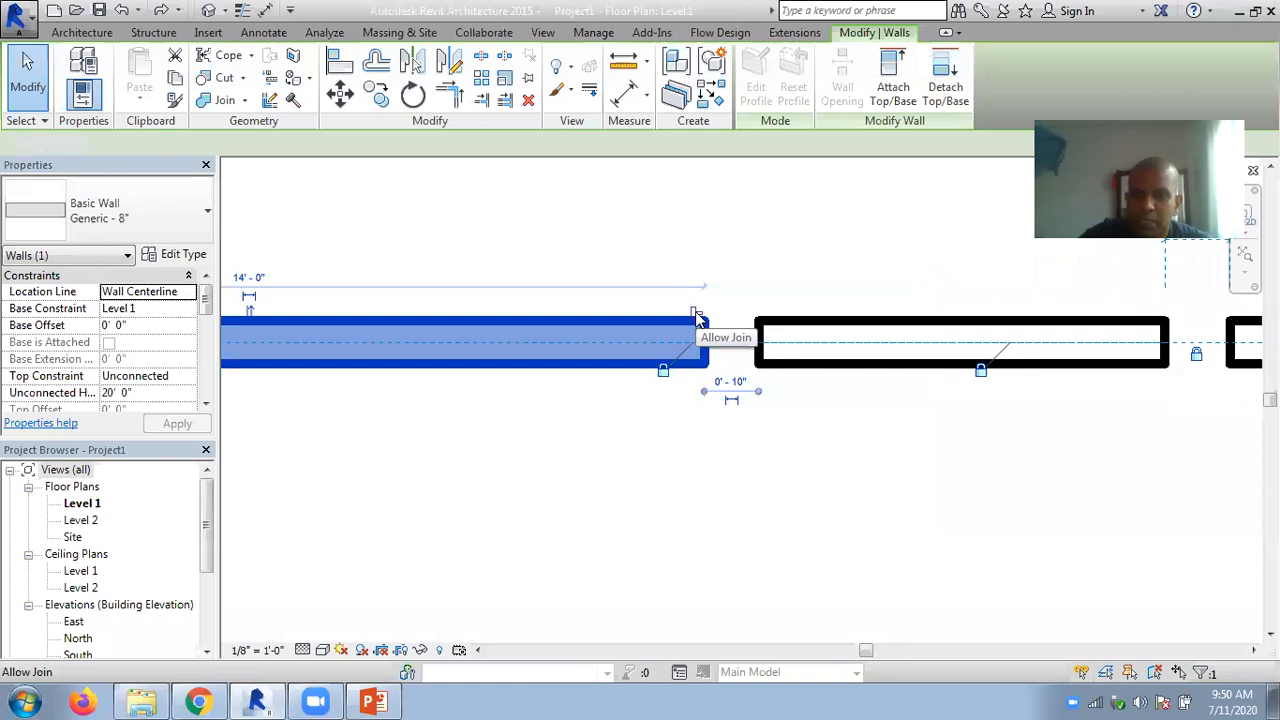
pyautogui.click(810, 246)
pyautogui.click(765, 350)
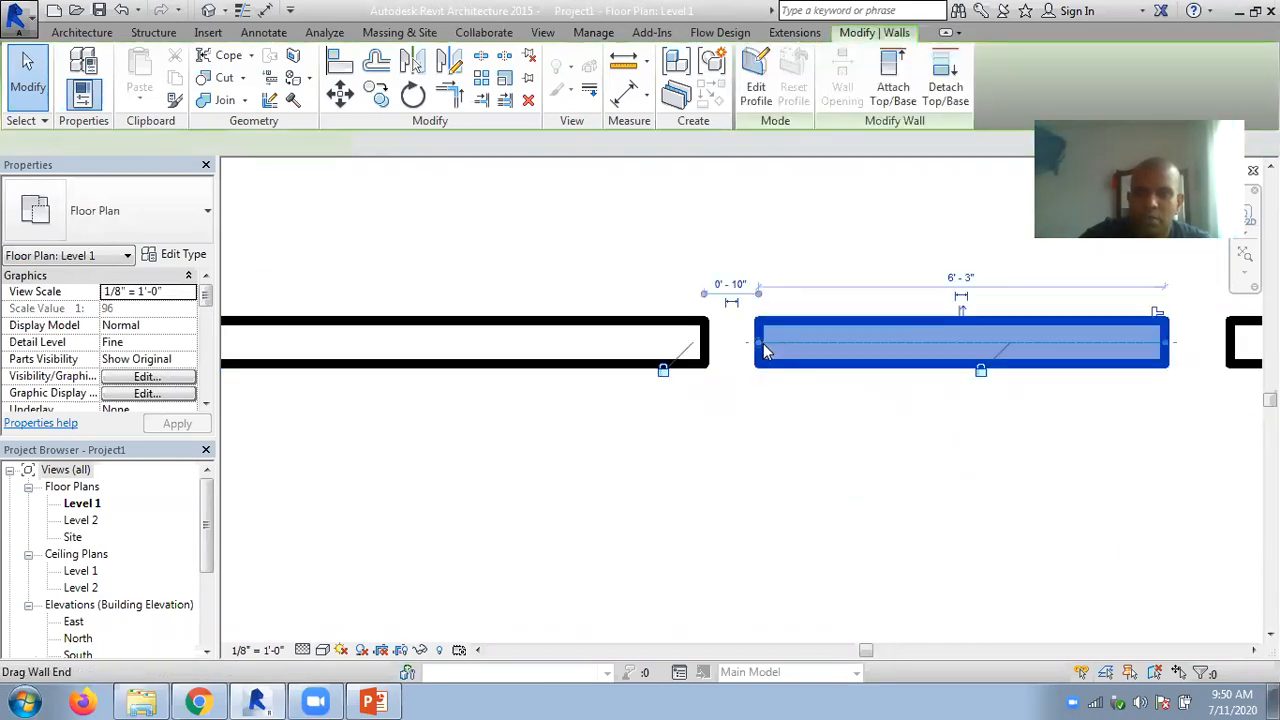
pyautogui.moveTo(760, 344); pyautogui.dragTo(705, 344)
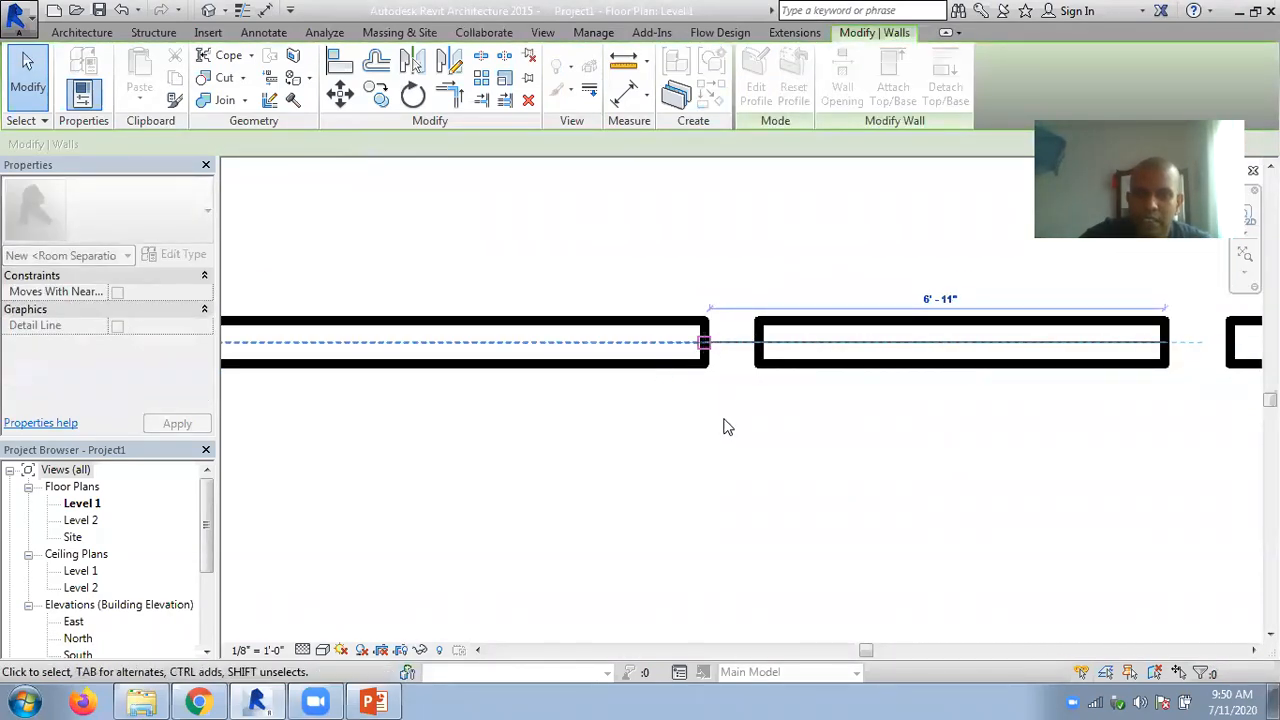
pyautogui.click(714, 440)
# - At the remaining 1'-0" gap, release the gap lock and allow joins at the facing wall ends
pyautogui.scroll(-1, 898, 440)
pyautogui.moveTo(898, 440); pyautogui.dragTo(471, 403, button='middle')
pyautogui.rightClick(449, 386)
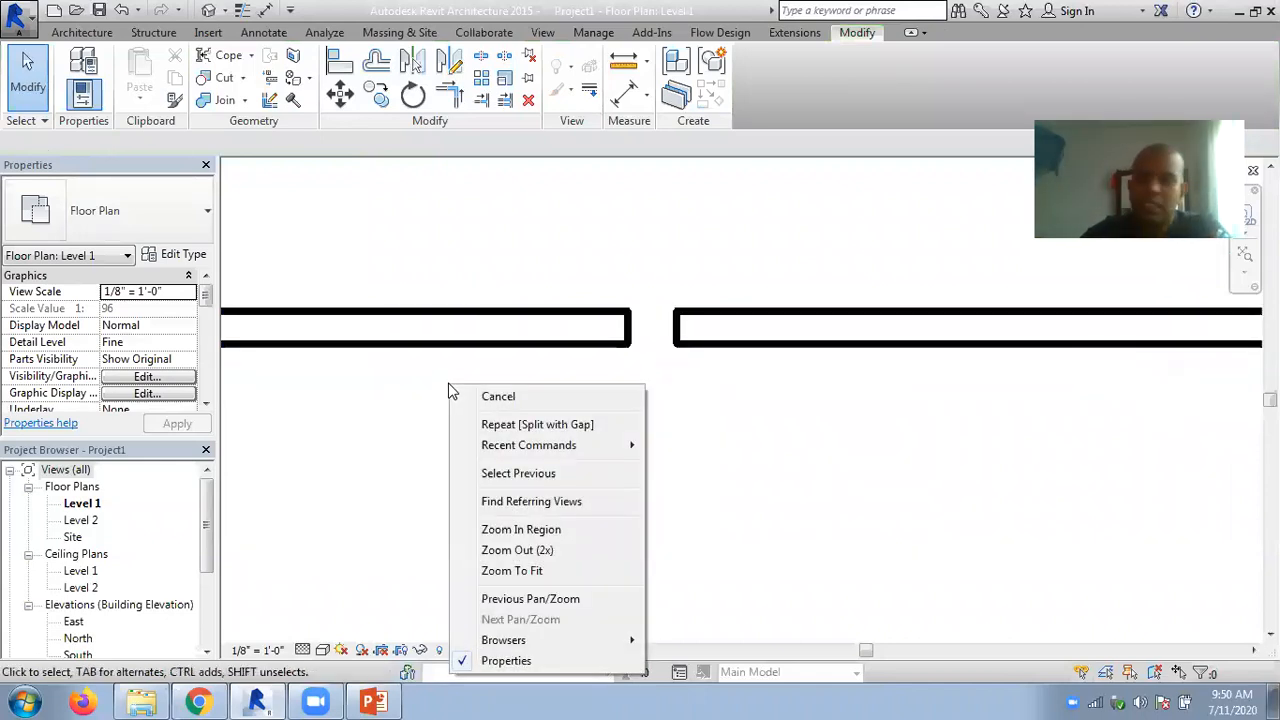
pyautogui.click(754, 394)
pyautogui.scroll(2, 668, 345)
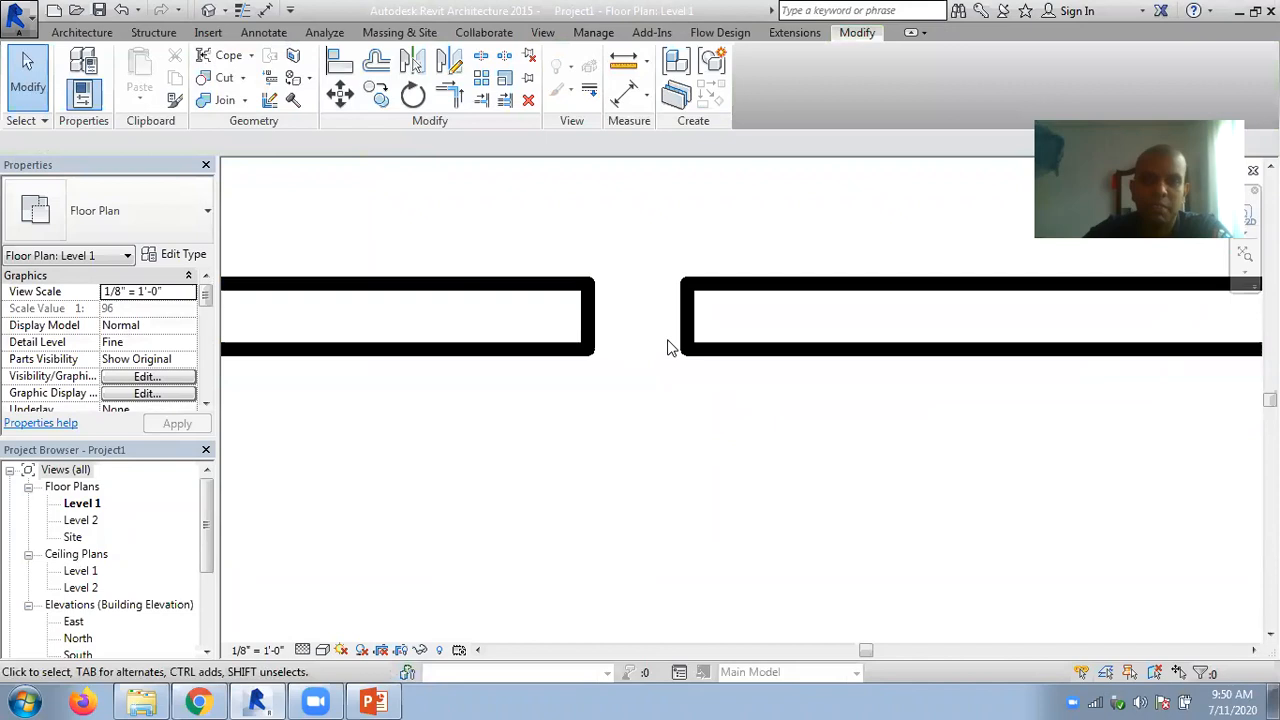
pyautogui.scroll(1, 668, 345)
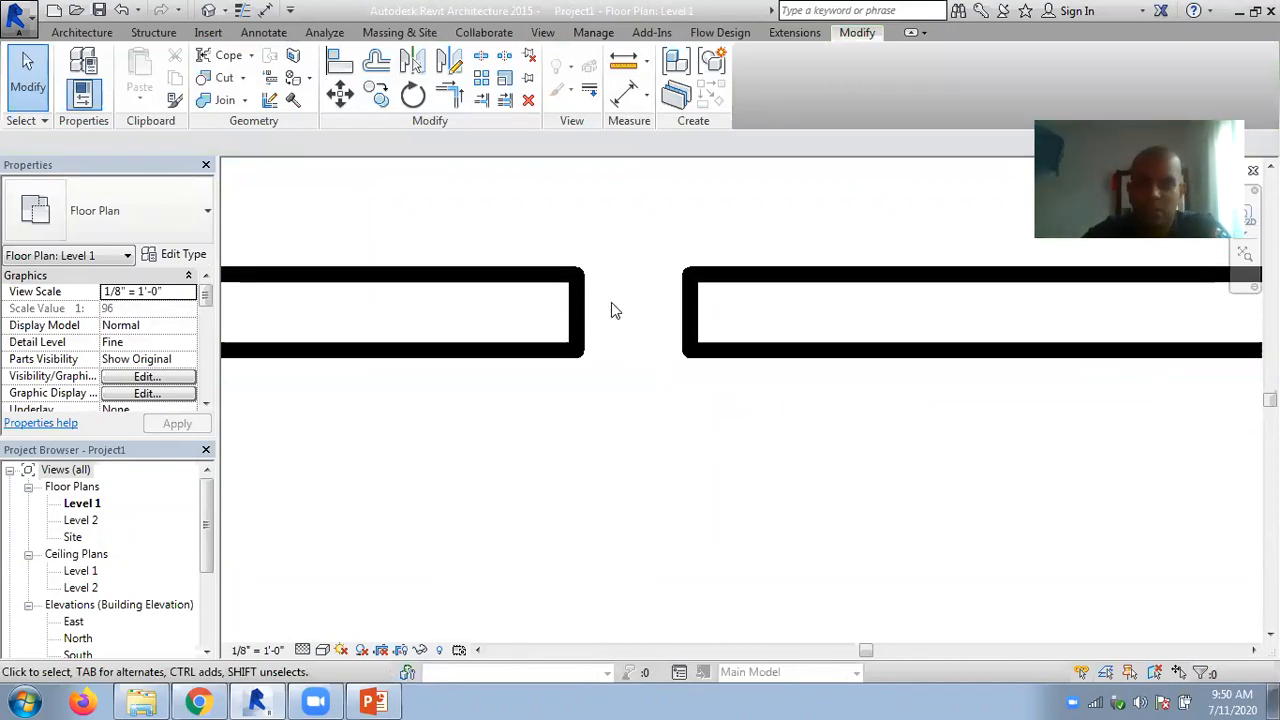
pyautogui.scroll(-1, 645, 314)
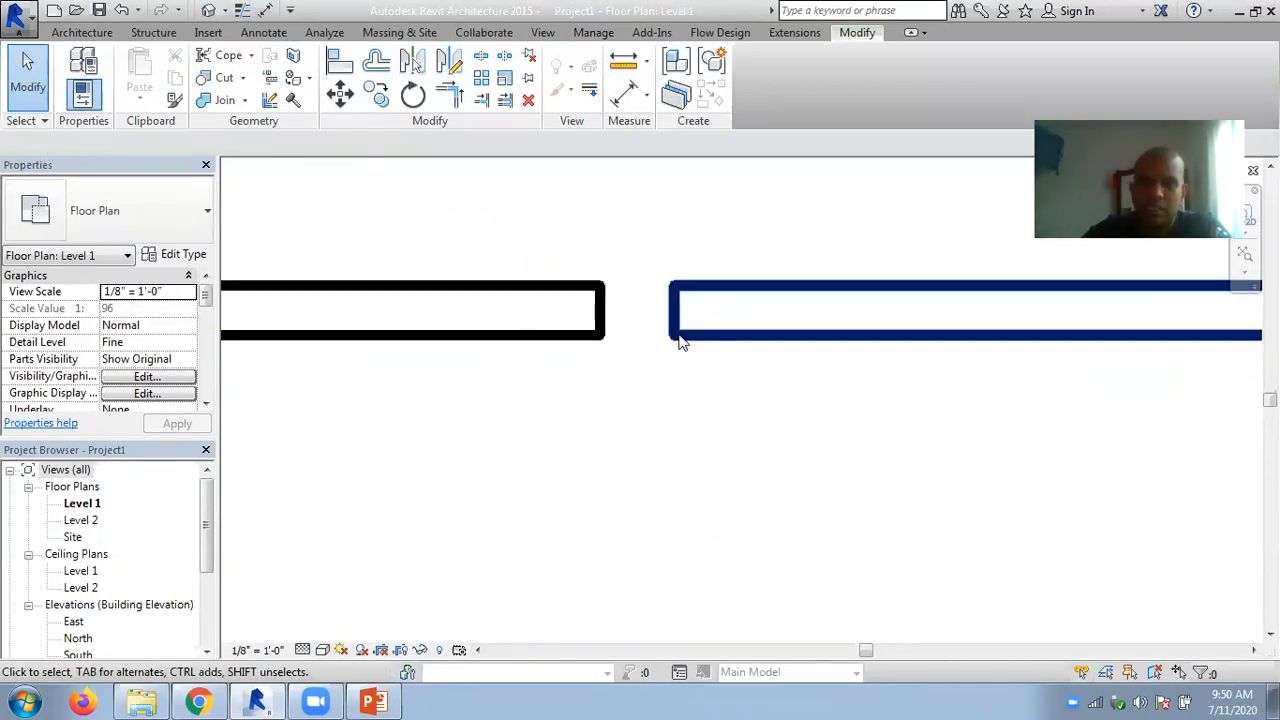
pyautogui.click(677, 338)
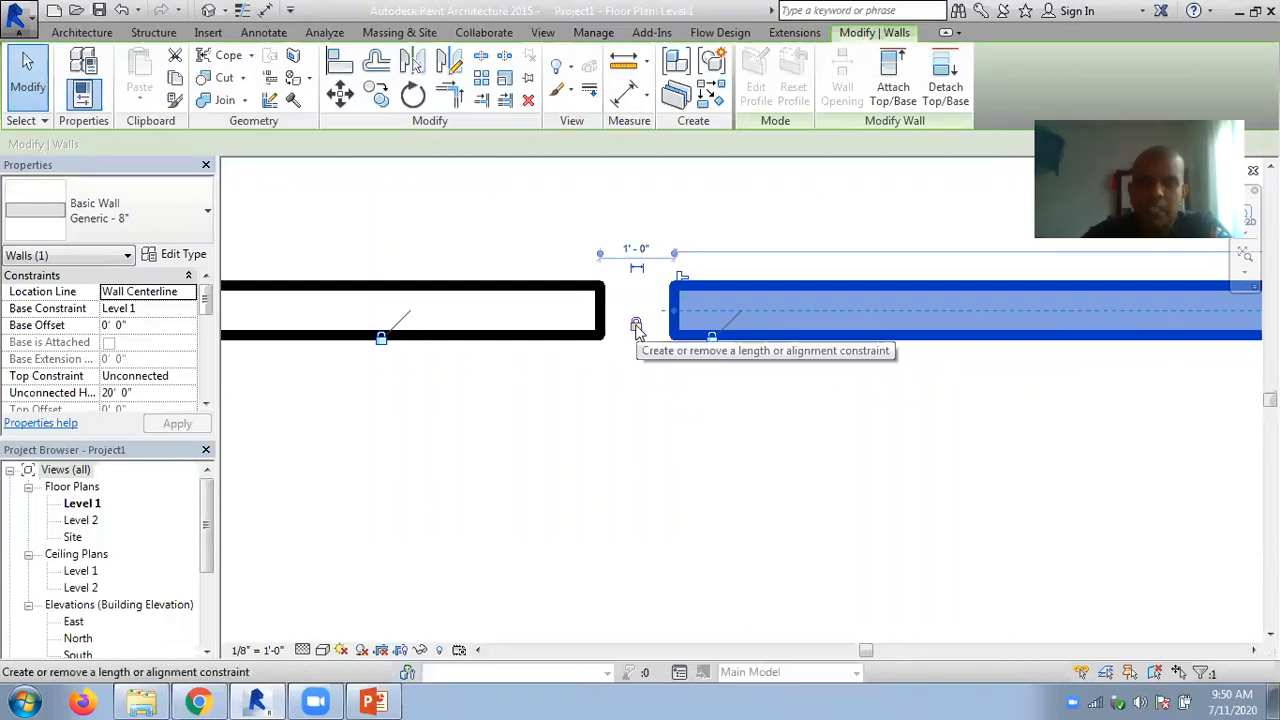
pyautogui.click(681, 278)
pyautogui.click(604, 333)
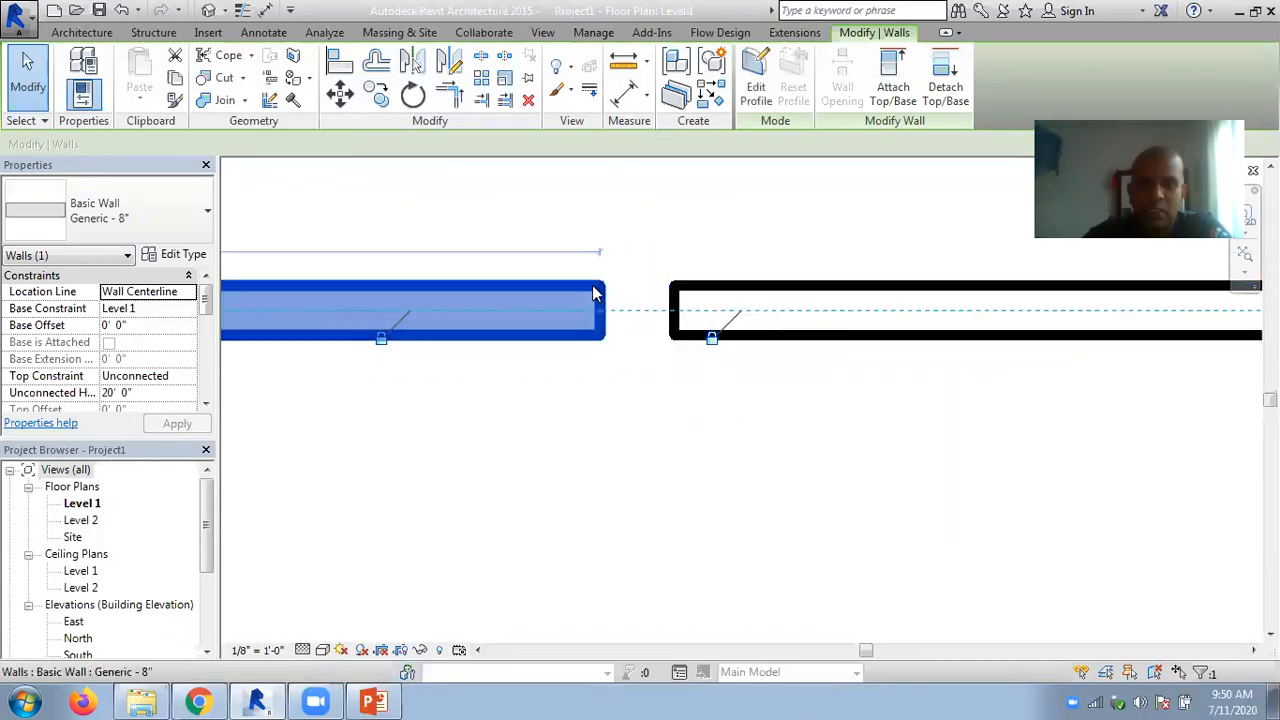
pyautogui.press('Escape')
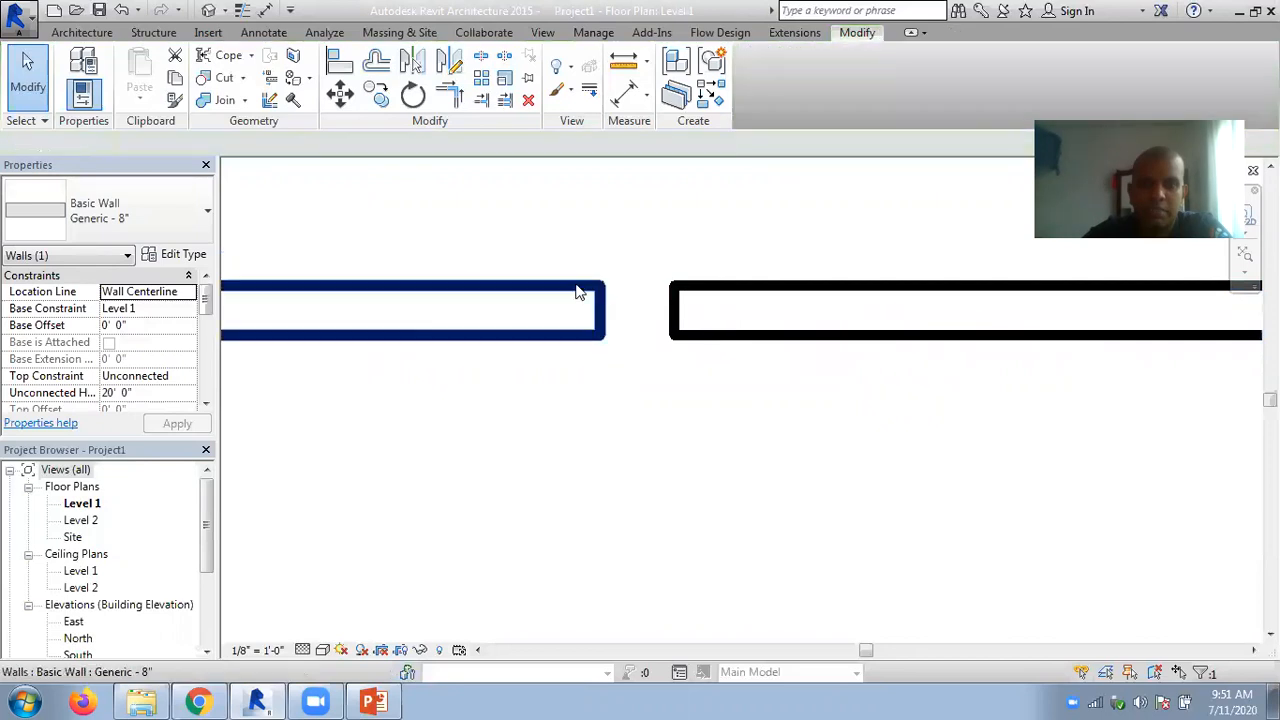
# - Extend the wall beyond the 1'-0" gap to meet the facing wall end, merging them into one wall about 44'-0" long
pyautogui.click(577, 291)
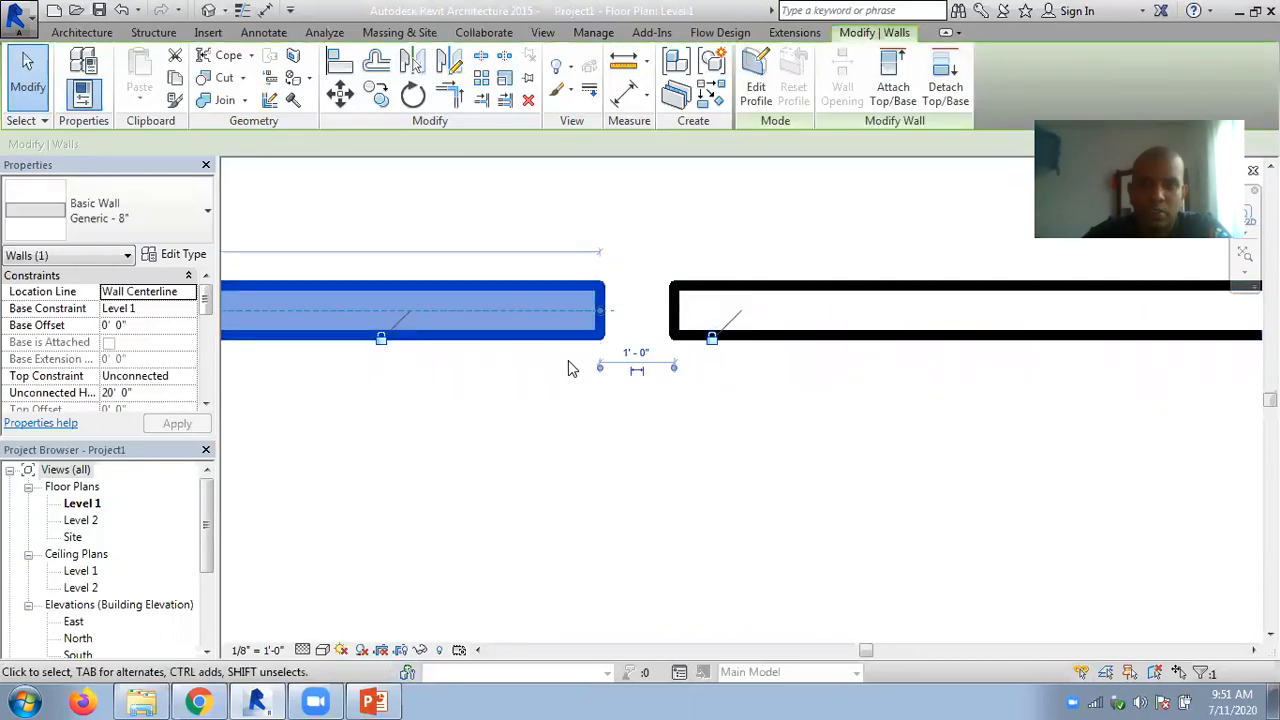
pyautogui.press('Escape')
pyautogui.click(585, 338)
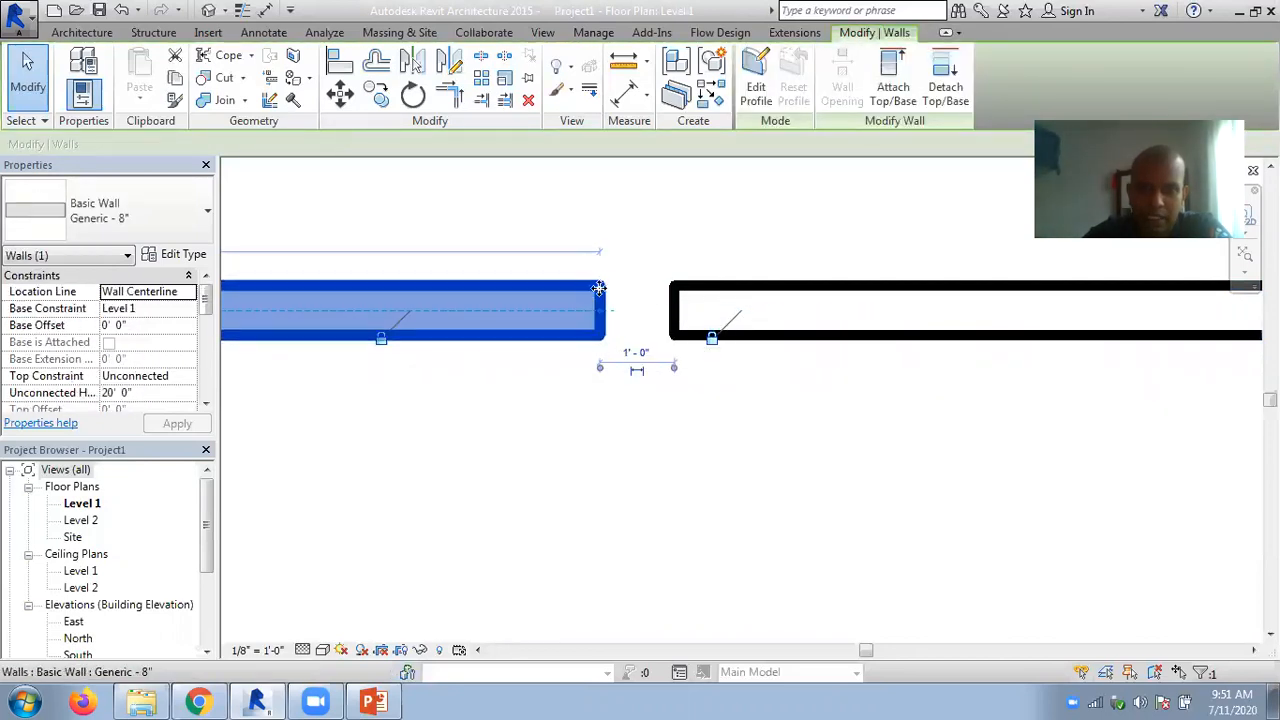
pyautogui.press('Escape')
pyautogui.click(673, 315)
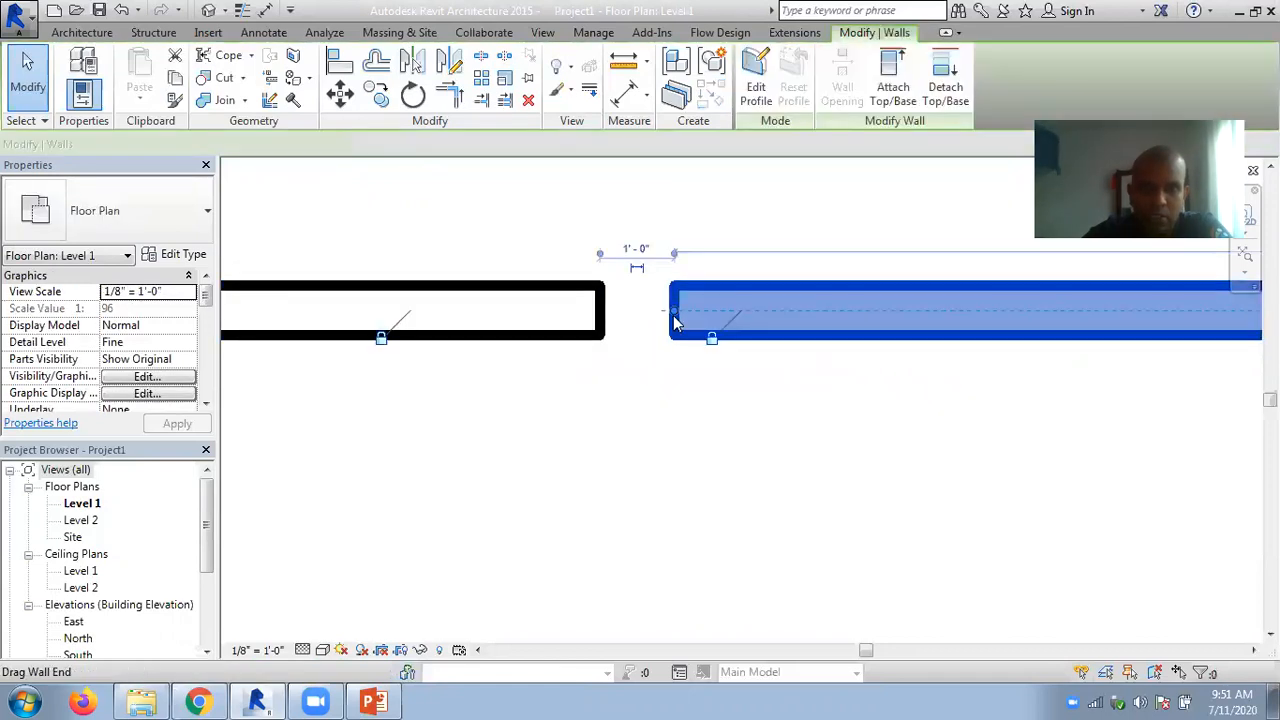
pyautogui.moveTo(673, 315); pyautogui.dragTo(604, 310)
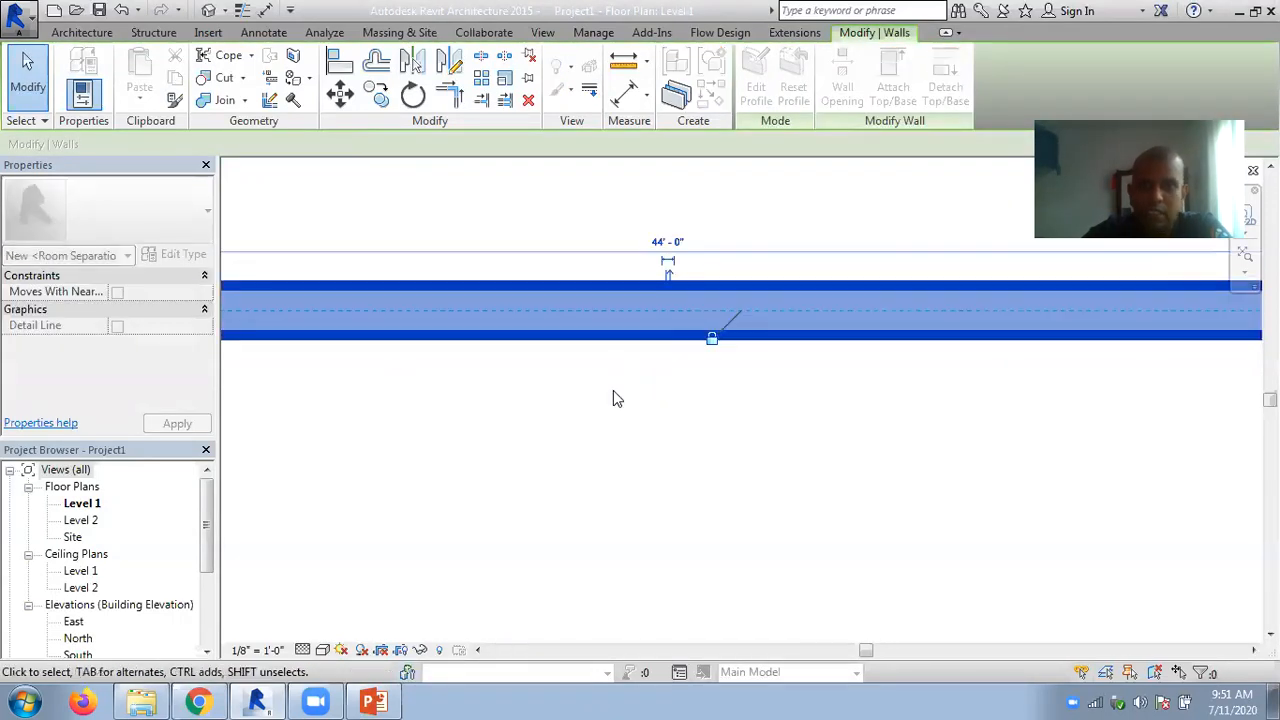
pyautogui.click(624, 391)
# - Split the upper horizontal wall with a 1'-0" joint gap about 19'-6" from its outer corner
pyautogui.scroll(-5, 665, 414)
pyautogui.moveTo(671, 420); pyautogui.dragTo(734, 566, button='middle')
pyautogui.moveTo(563, 363); pyautogui.dragTo(858, 413, button='middle')
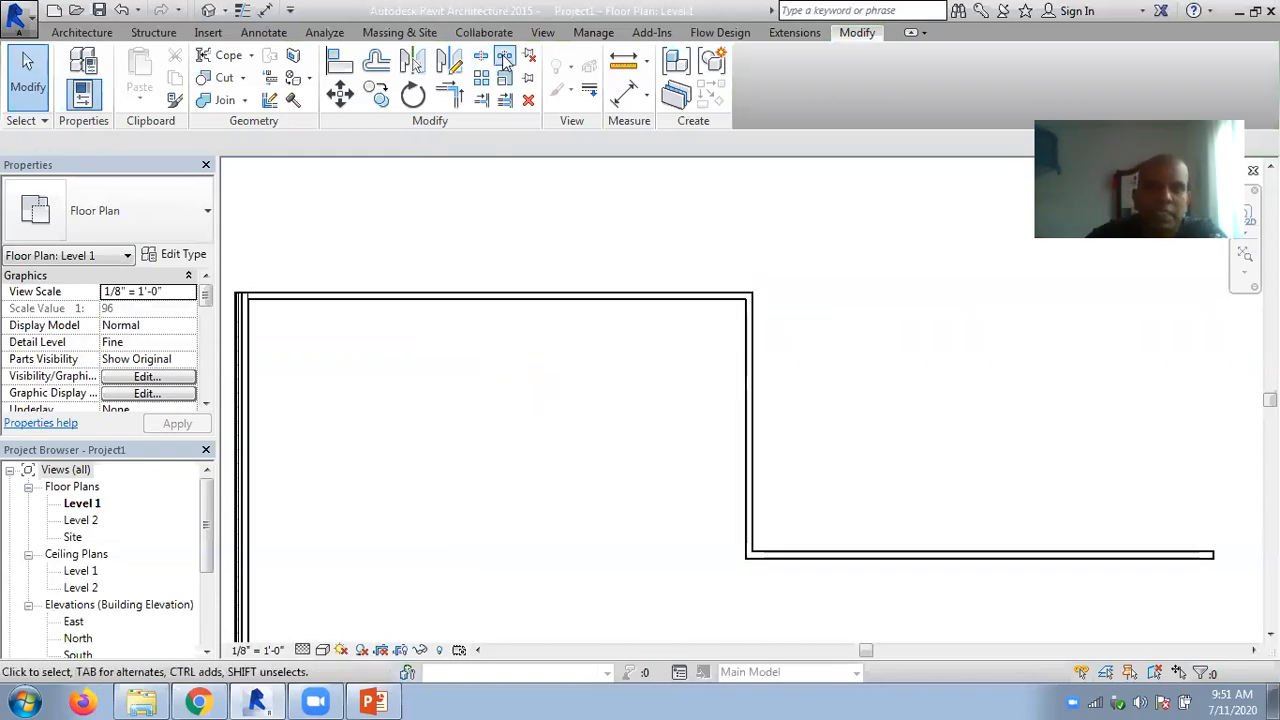
pyautogui.click(504, 55)
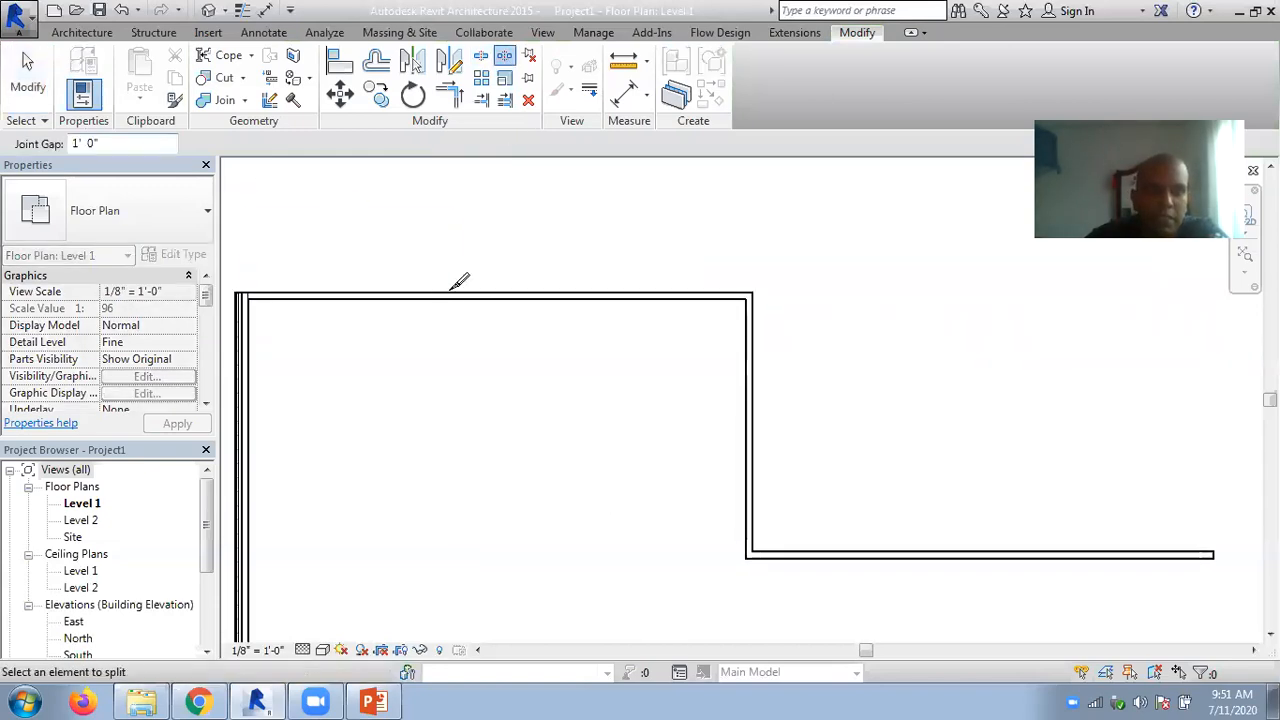
pyautogui.click(452, 297)
pyautogui.click(28, 80)
# - Release the lock on the upper wall's 1'-0" gap and allow joins at the wall ends on both sides
pyautogui.scroll(5, 451, 320)
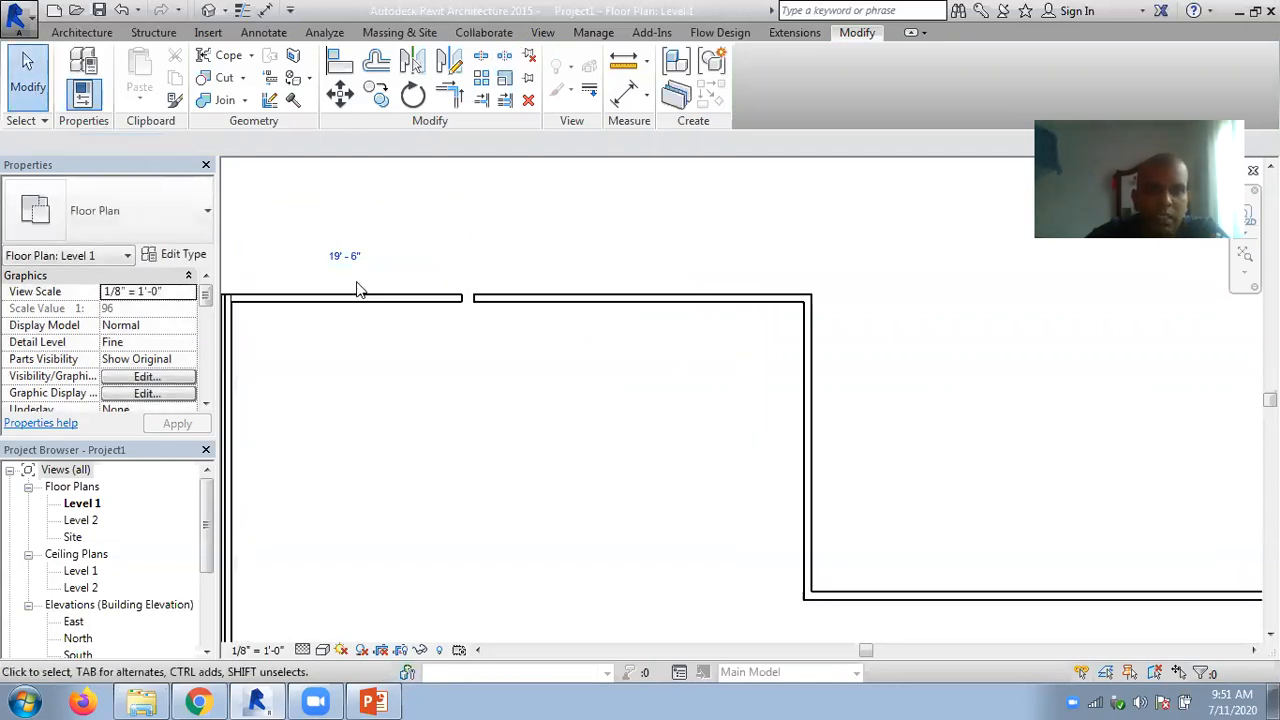
pyautogui.click(642, 323)
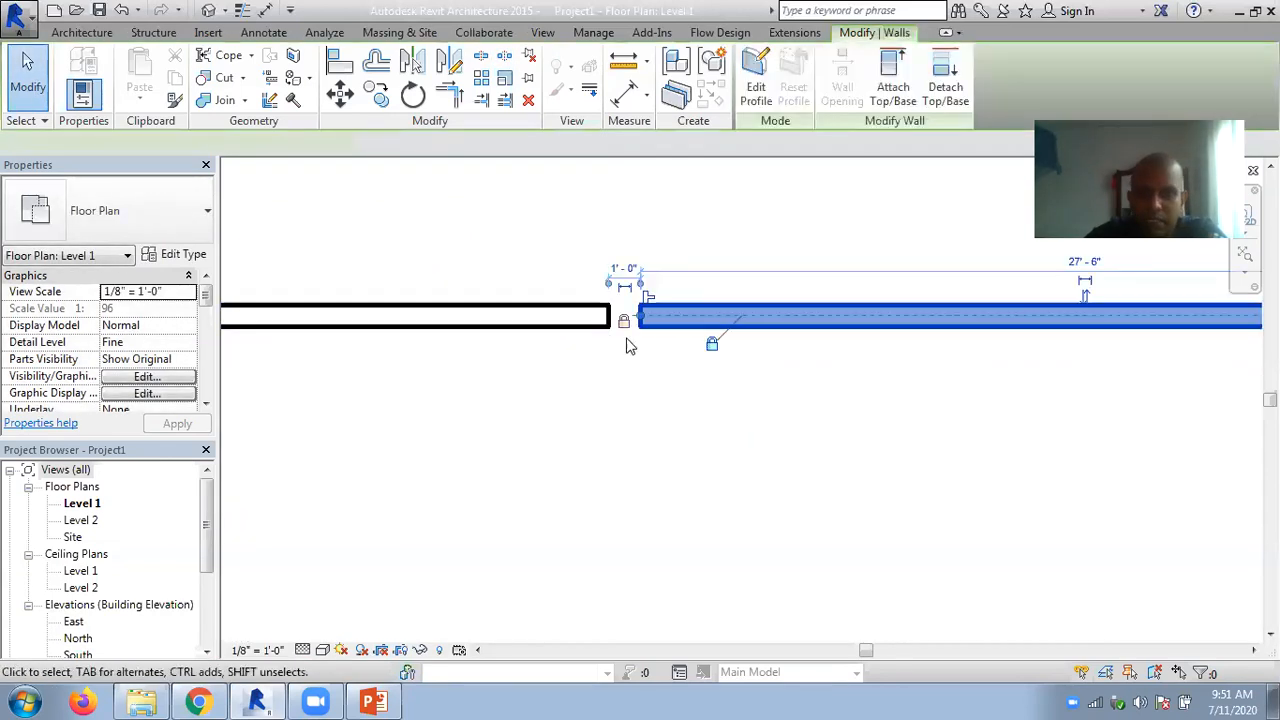
pyautogui.click(648, 302)
pyautogui.press('Escape')
pyautogui.click(586, 312)
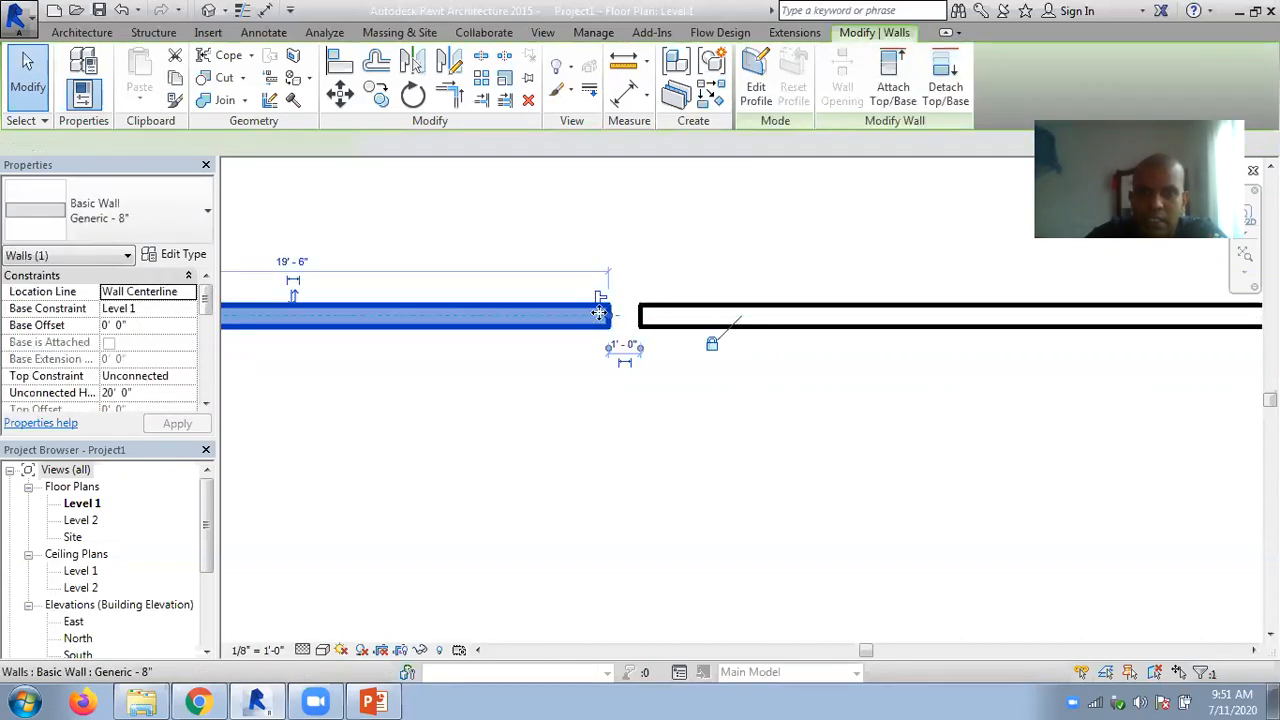
pyautogui.click(676, 265)
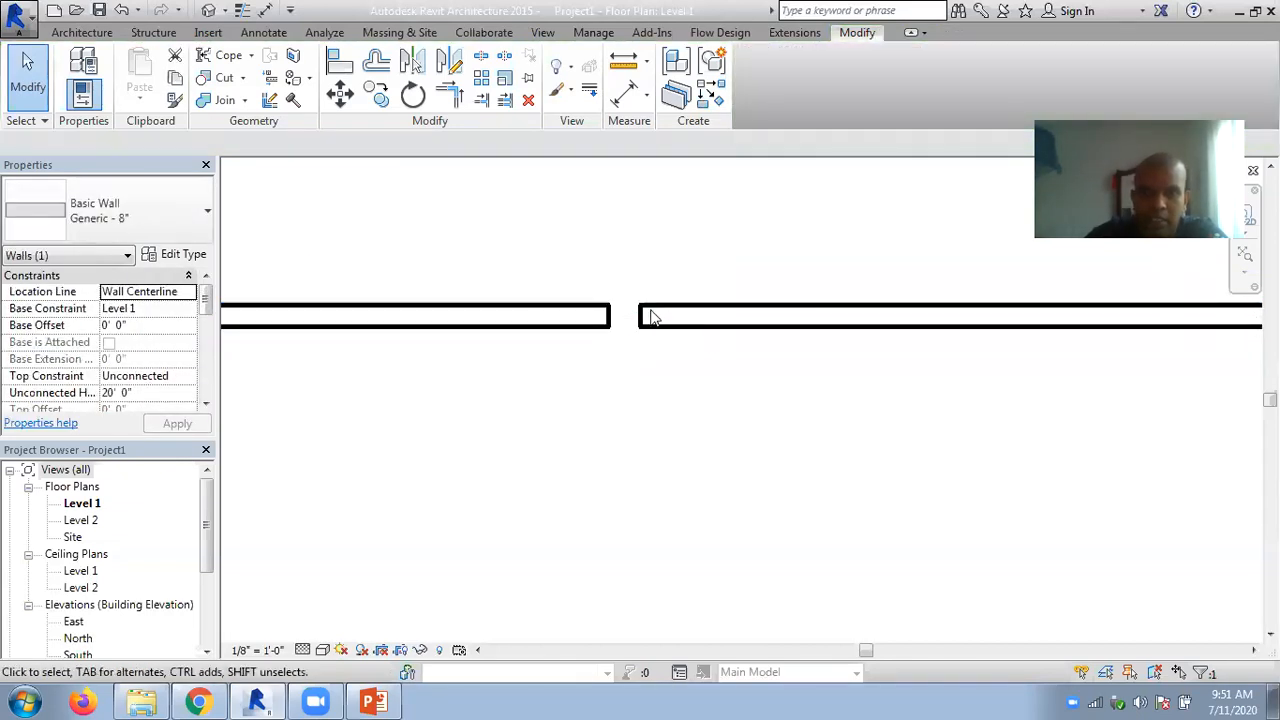
# - Extend the longer upper wall segment across the gap to meet the facing end, merging both into one continuous wall
pyautogui.click(641, 320)
pyautogui.moveTo(641, 320); pyautogui.dragTo(608, 315)
pyautogui.click(611, 405)
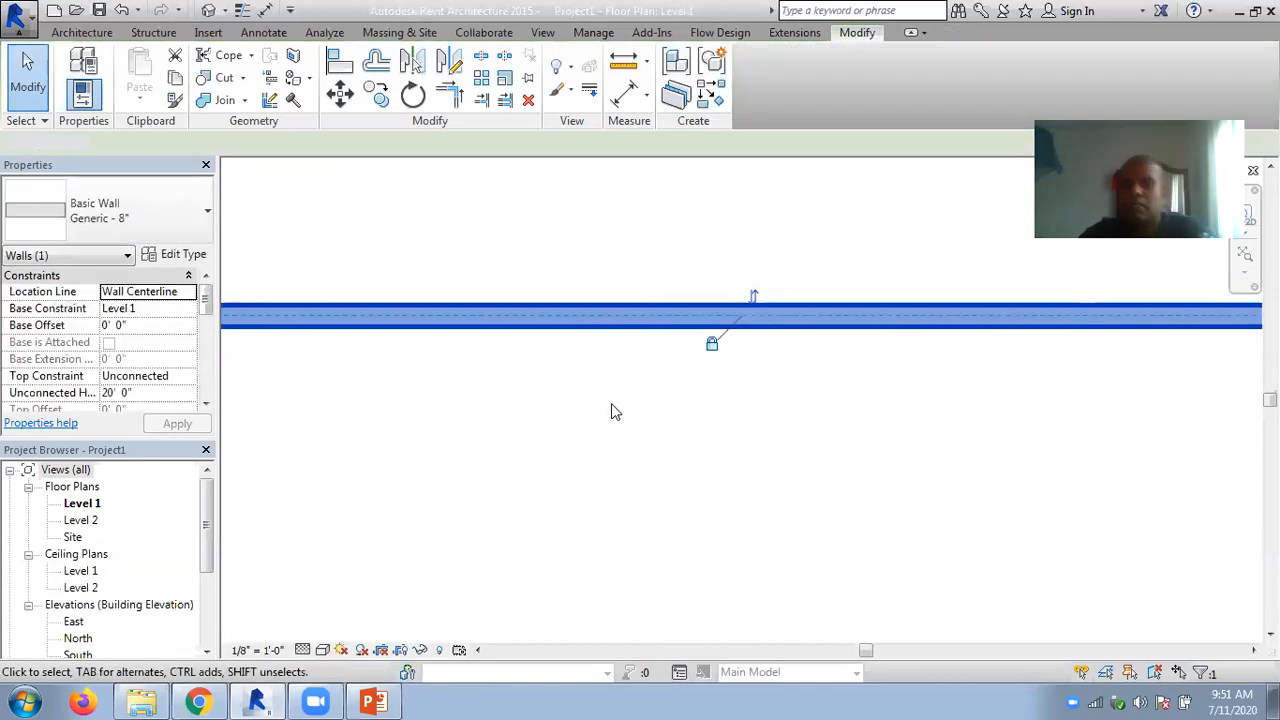
pyautogui.scroll(-3, 590, 405)
pyautogui.moveTo(594, 408); pyautogui.dragTo(532, 261, button='middle')
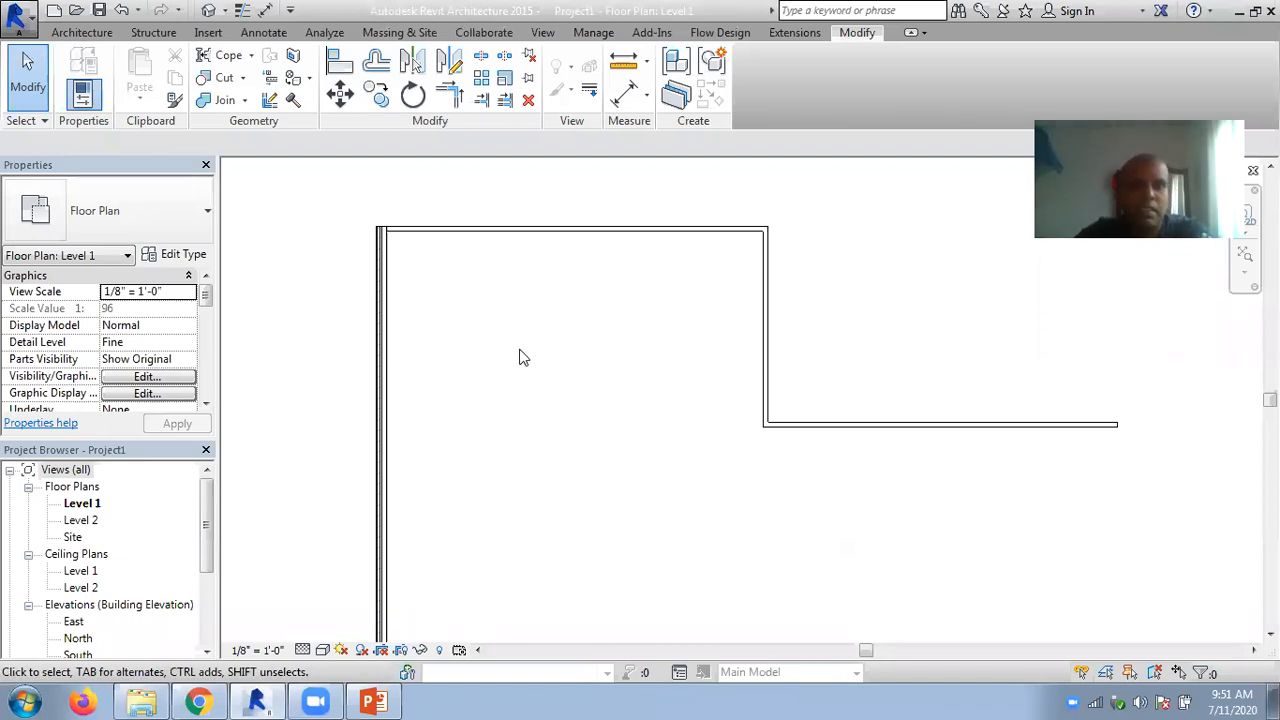
# - Switch to the PowerPoint deck, review the wall-splitting slides from slide 36 onward, and return to the Revit floor plan
pyautogui.click(374, 701)
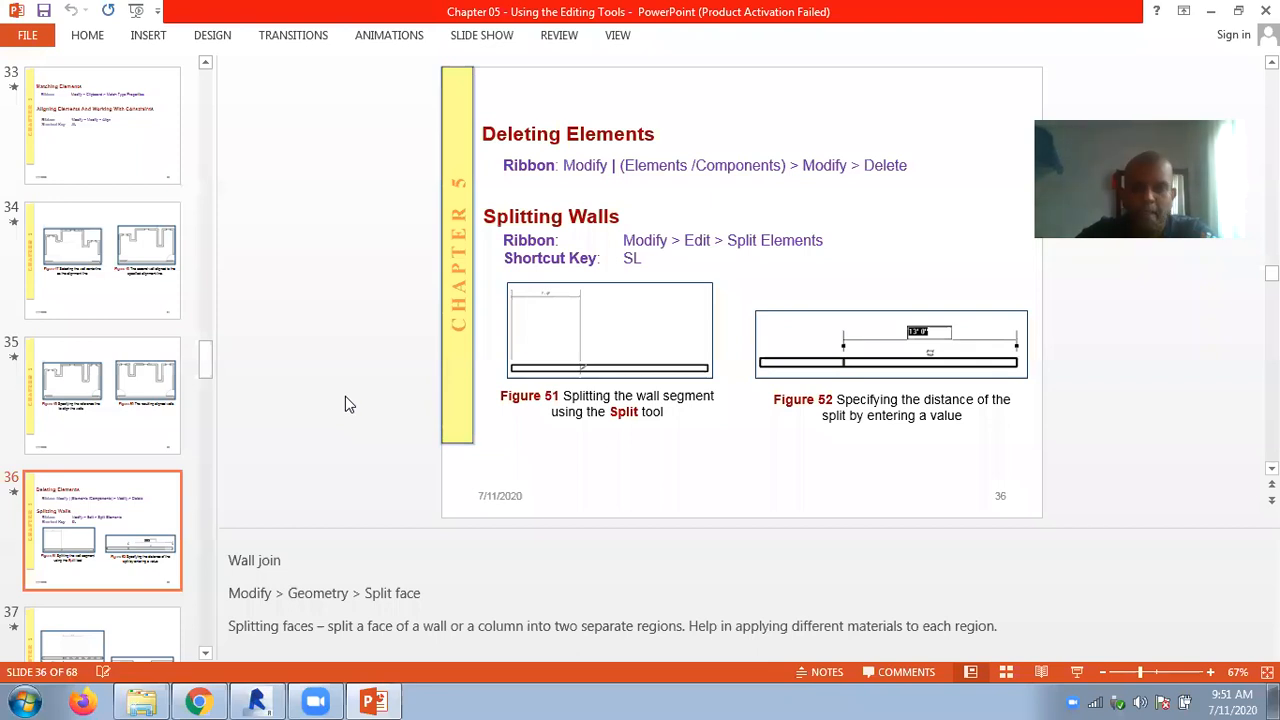
pyautogui.scroll(-1, 345, 396)
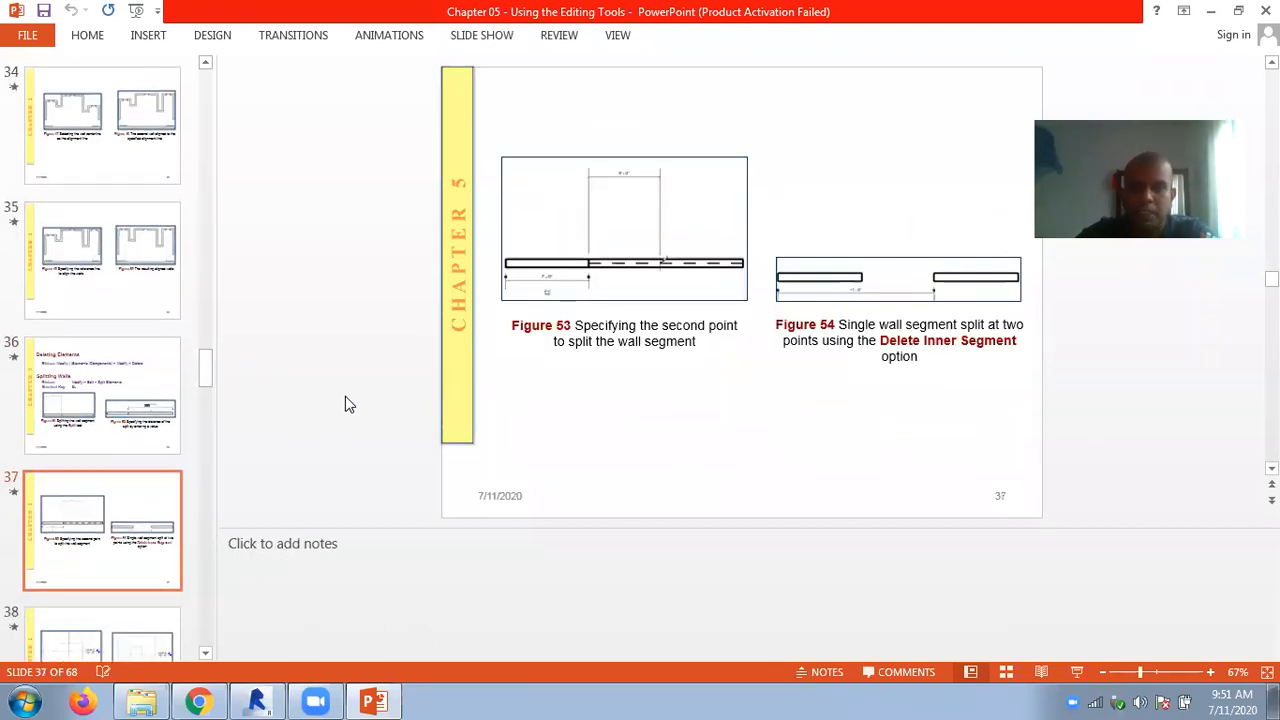
pyautogui.scroll(-1, 345, 404)
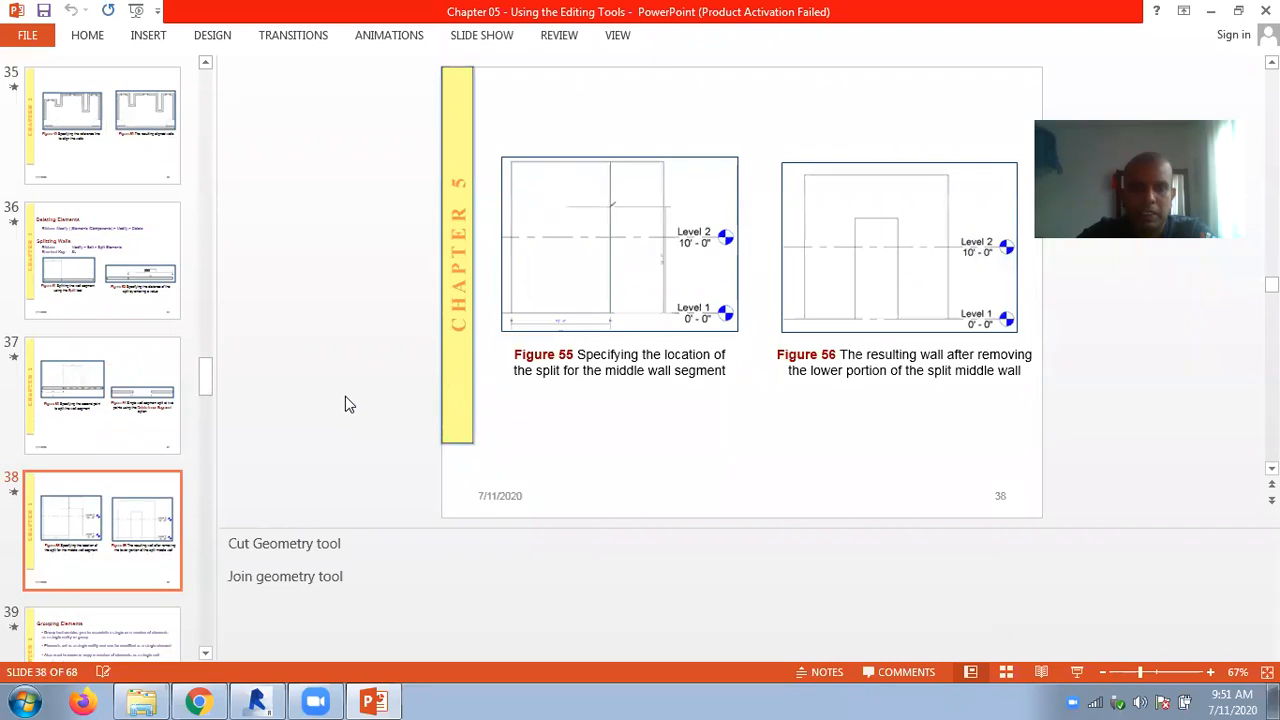
pyautogui.scroll(-1, 345, 404)
pyautogui.scroll(2, 345, 404)
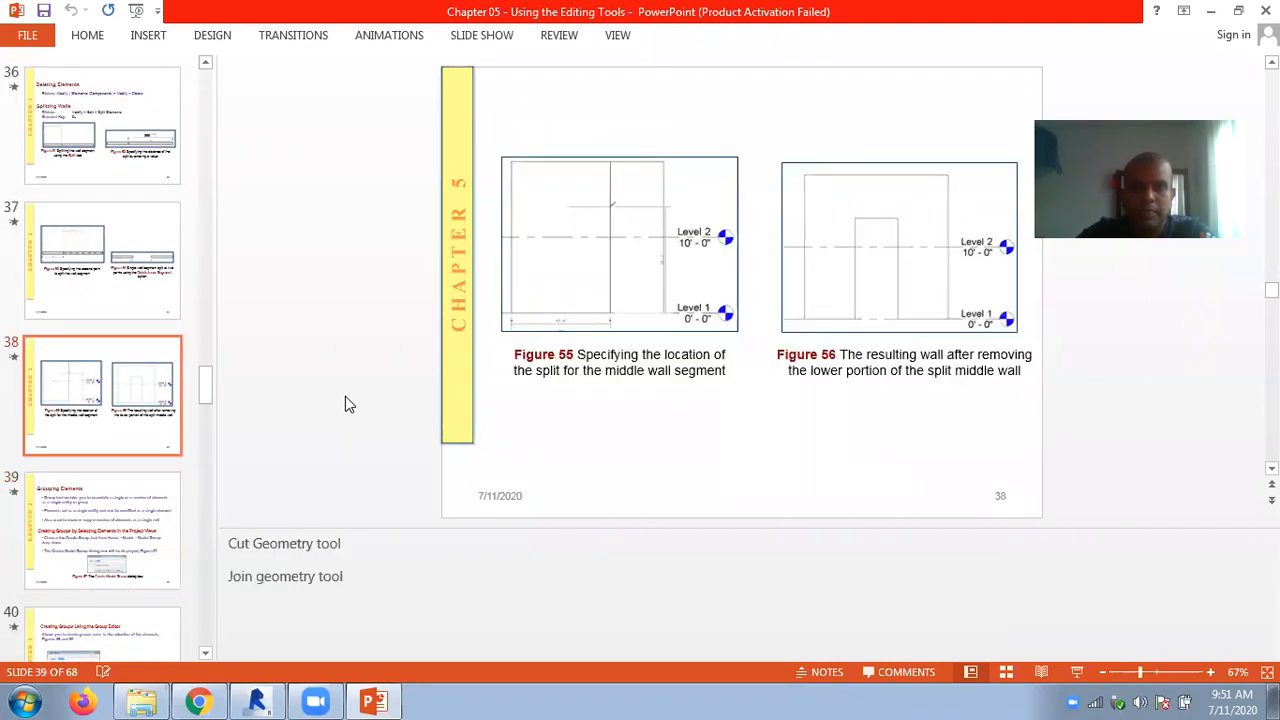
pyautogui.click(373, 700)
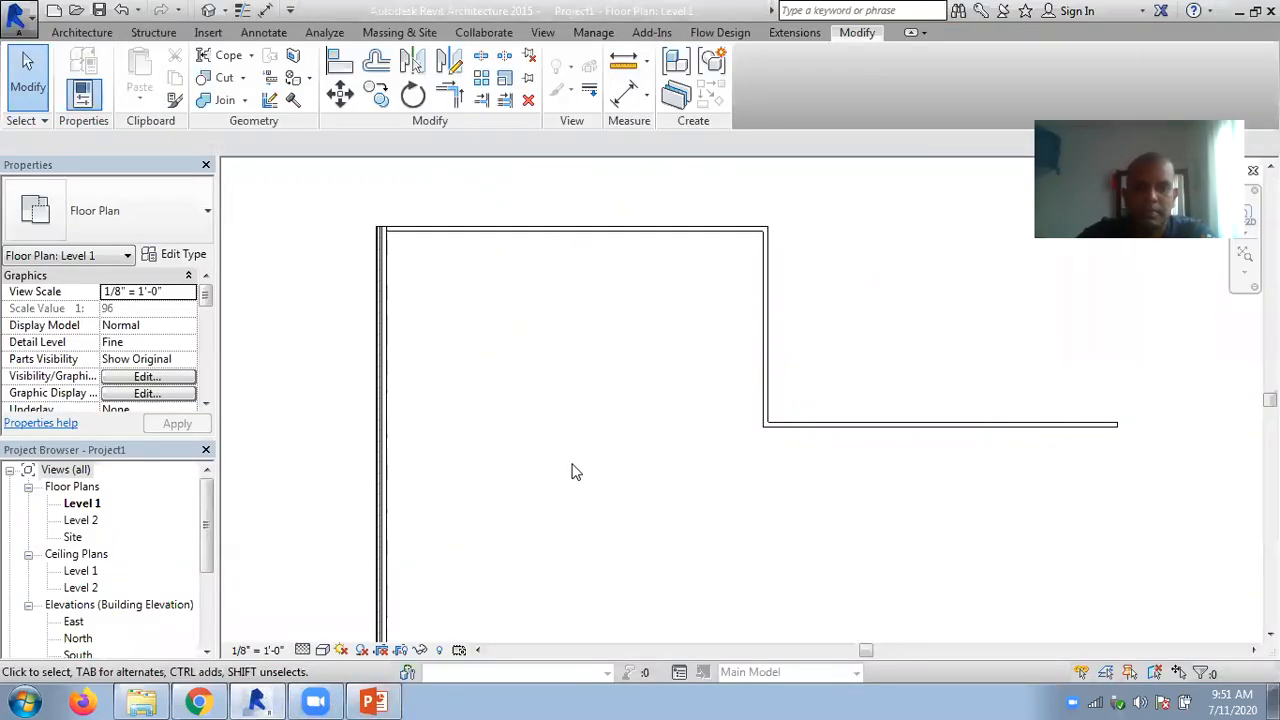
pyautogui.scroll(-1, 590, 395)
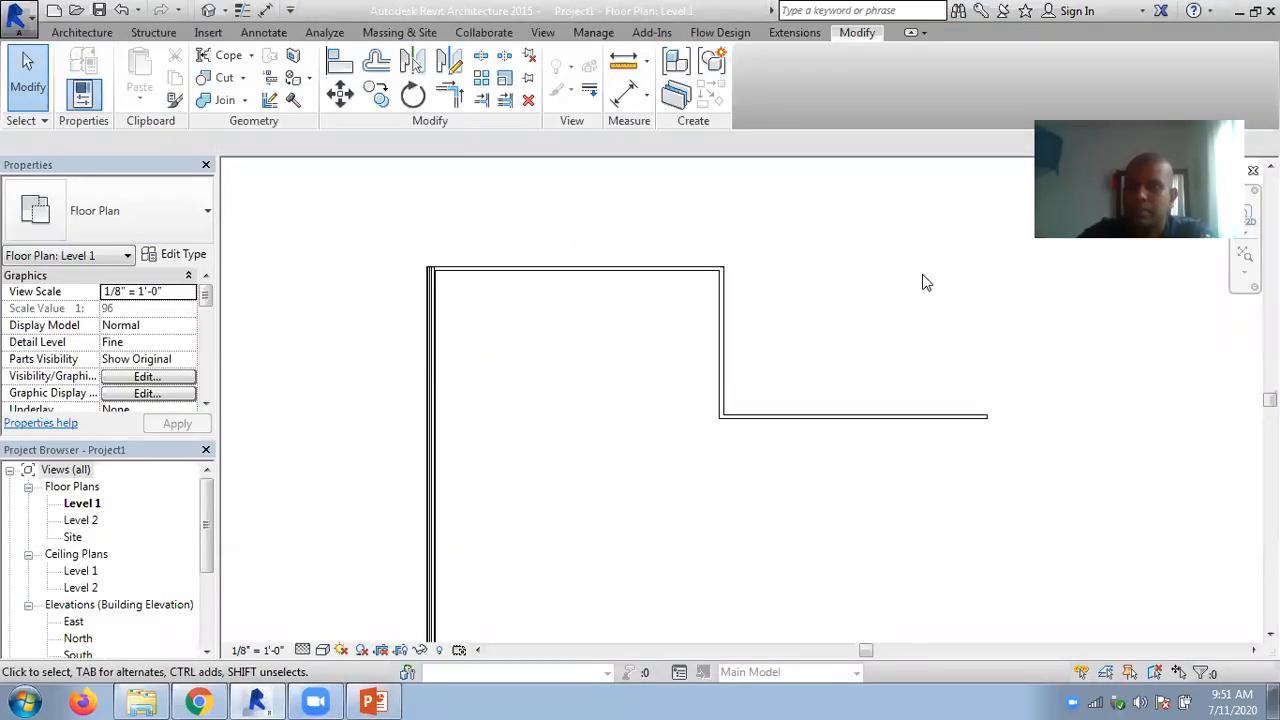
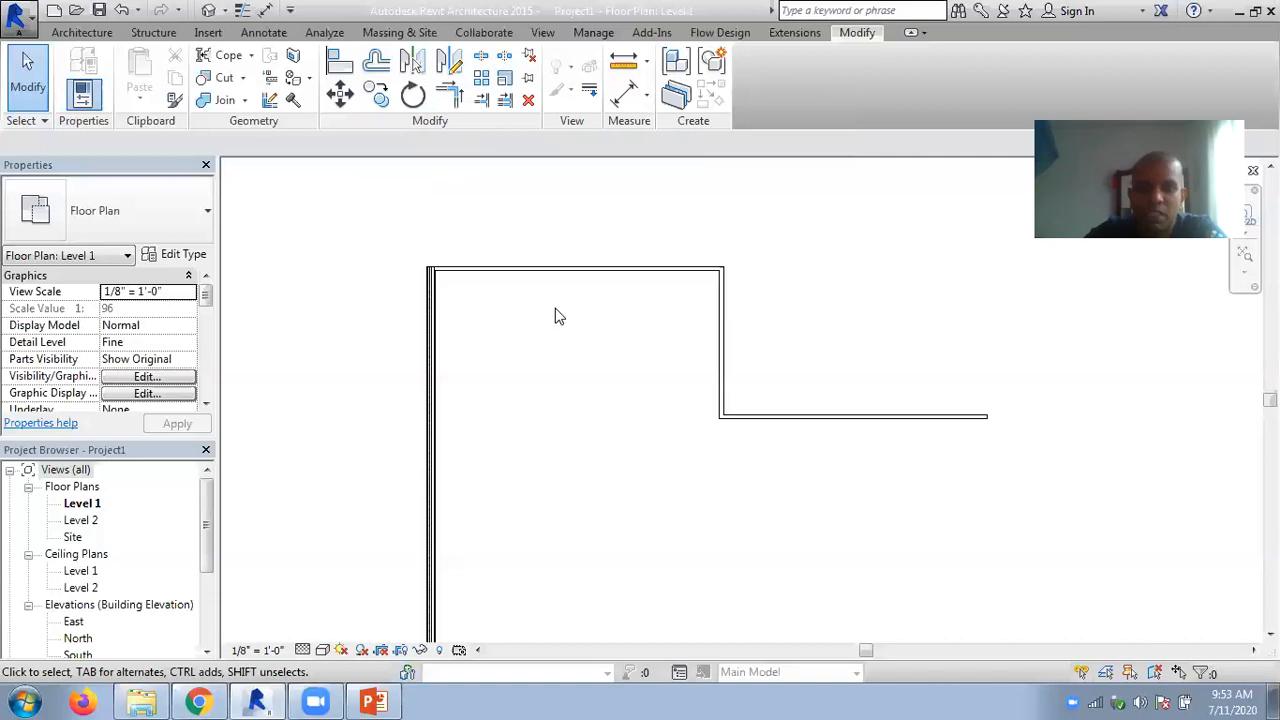
# - Move the upper horizontal wall inward to about 21'-6" from the lower horizontal wall beside it
pyautogui.scroll(3, 545, 270)
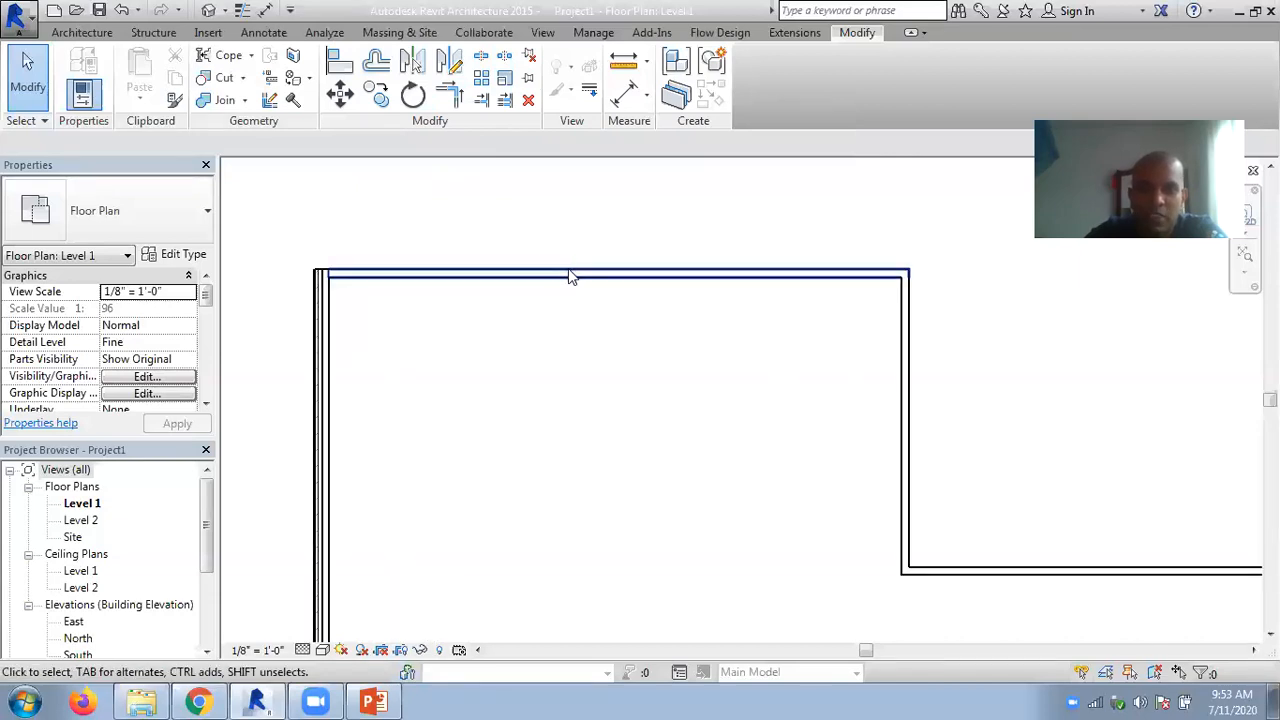
pyautogui.click(562, 272)
pyautogui.moveTo(562, 272); pyautogui.dragTo(358, 308)
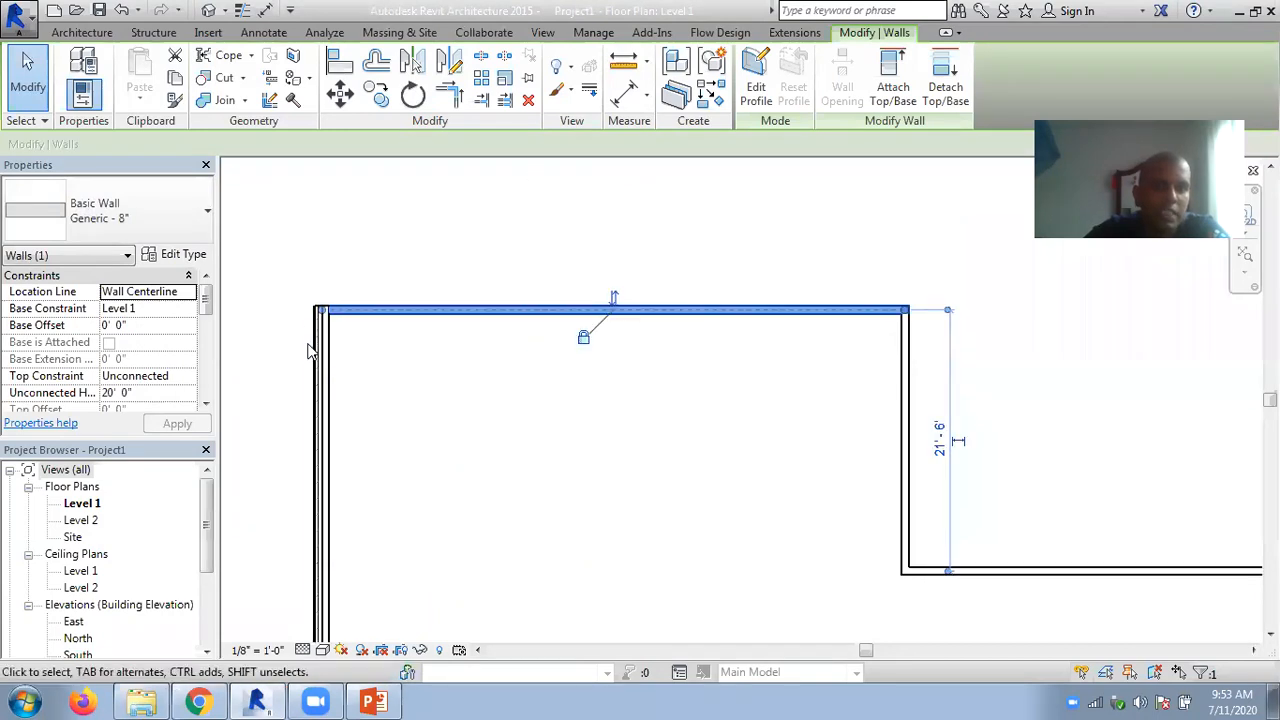
pyautogui.click(648, 233)
pyautogui.scroll(-1, 646, 229)
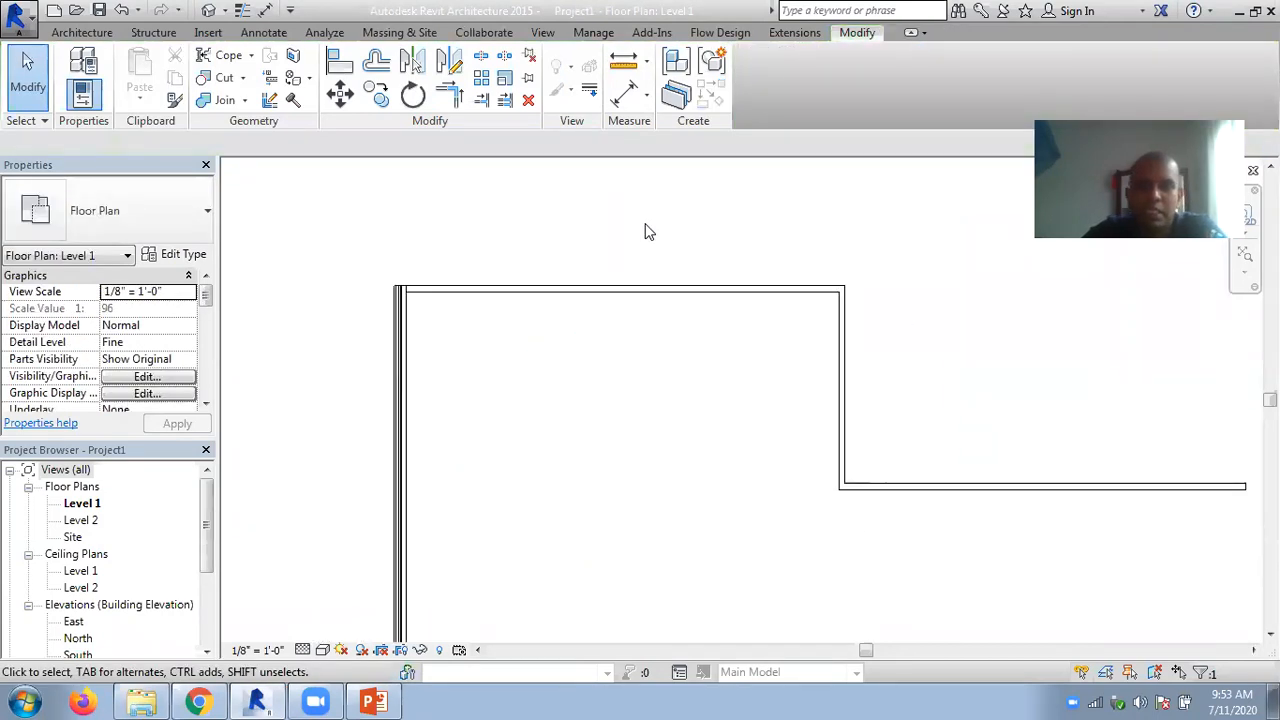
# - Pin the upper horizontal wall and try to move it while it is pinned
pyautogui.click(547, 289)
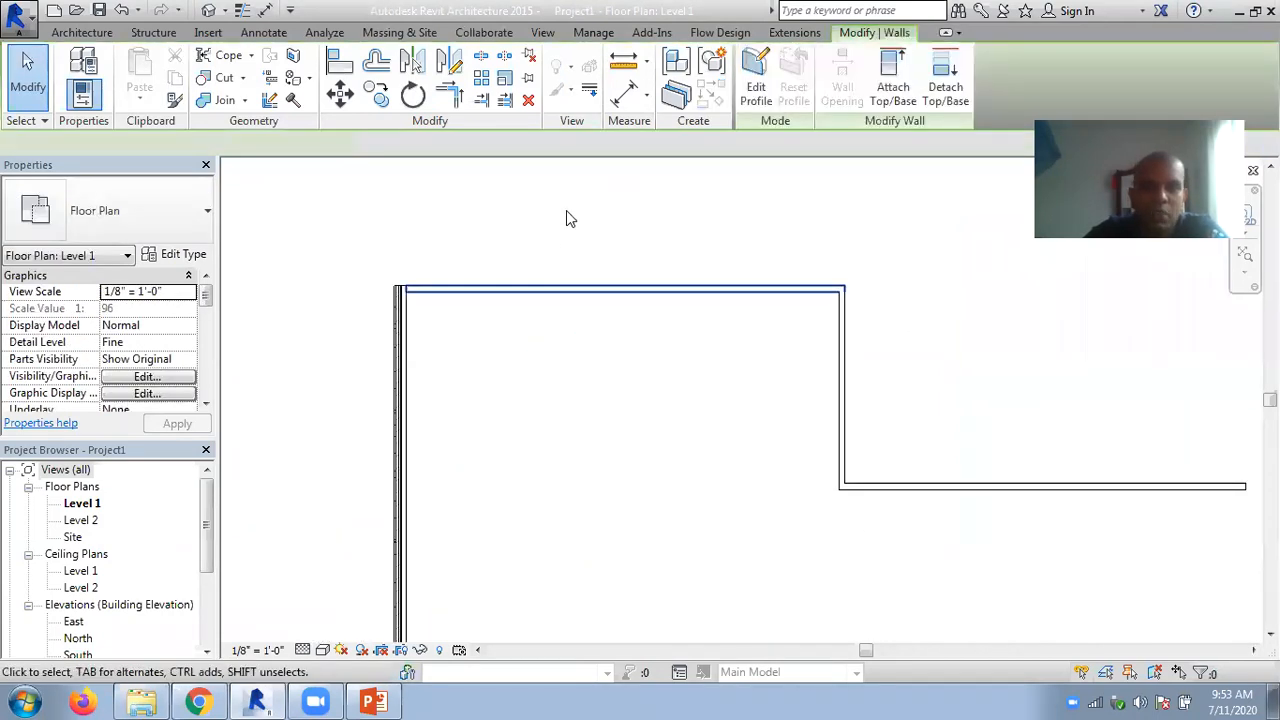
pyautogui.click(528, 80)
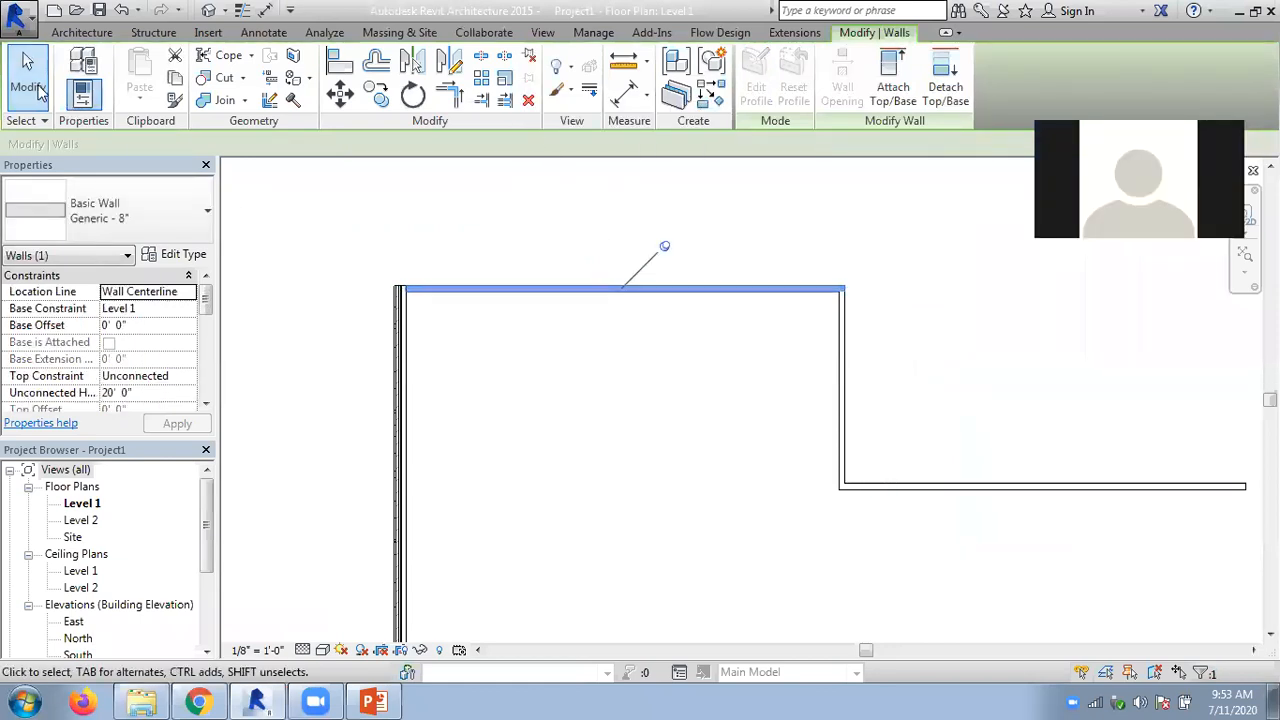
pyautogui.click(383, 209)
pyautogui.click(550, 291)
pyautogui.moveTo(550, 291); pyautogui.dragTo(575, 318)
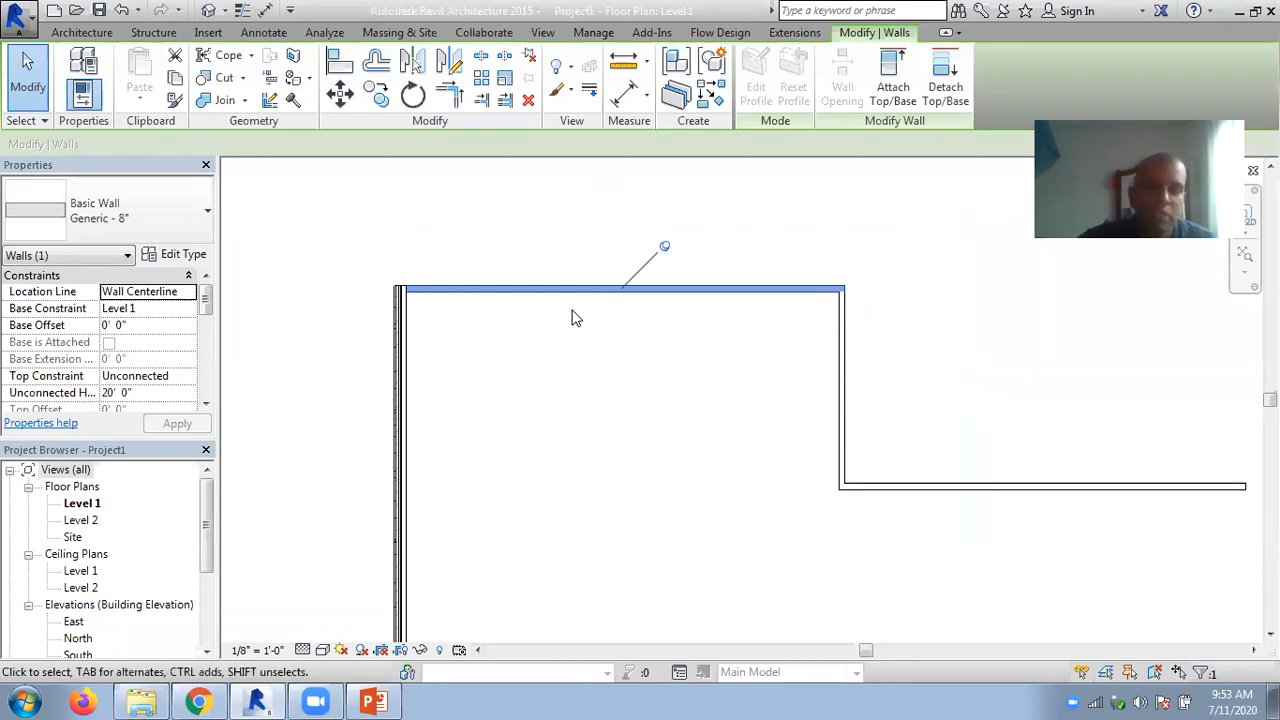
# - Unpin the upper horizontal wall and move it outward to about 22'-6" from the lower horizontal wall beside it
pyautogui.click(664, 250)
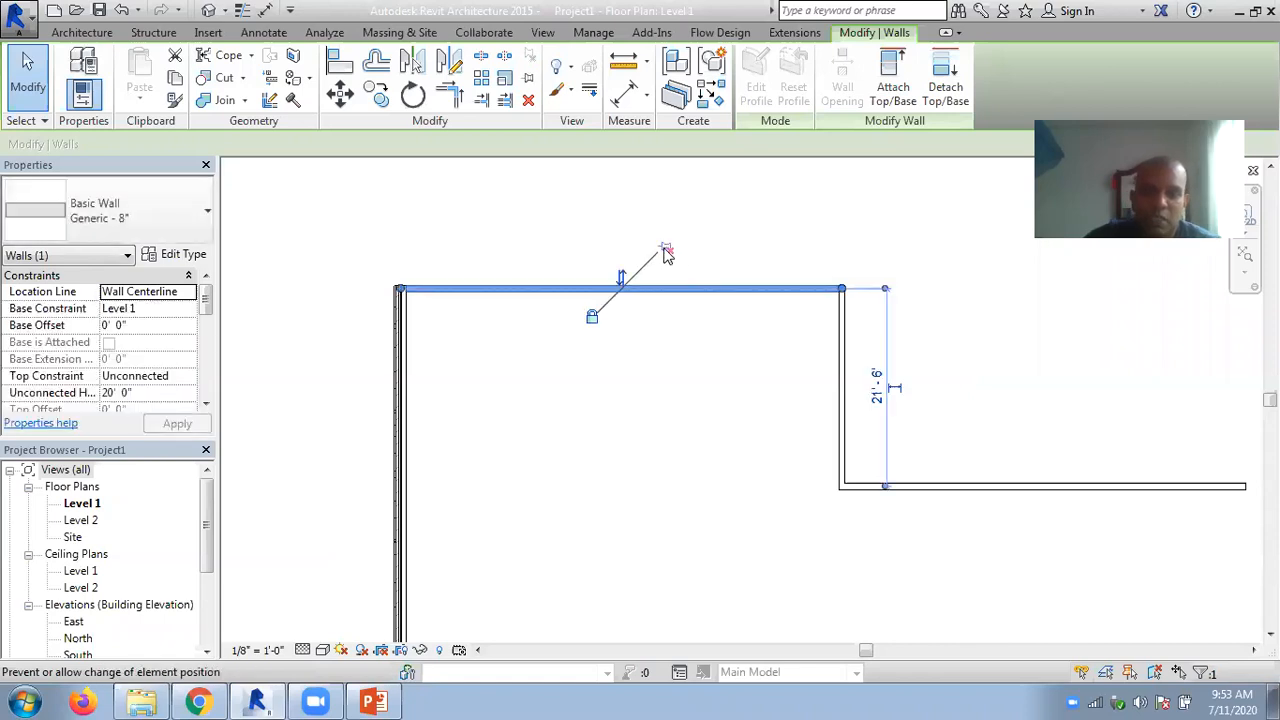
pyautogui.click(665, 250)
pyautogui.click(665, 250)
pyautogui.click(665, 250)
pyautogui.click(666, 246)
pyautogui.moveTo(667, 287); pyautogui.dragTo(514, 191)
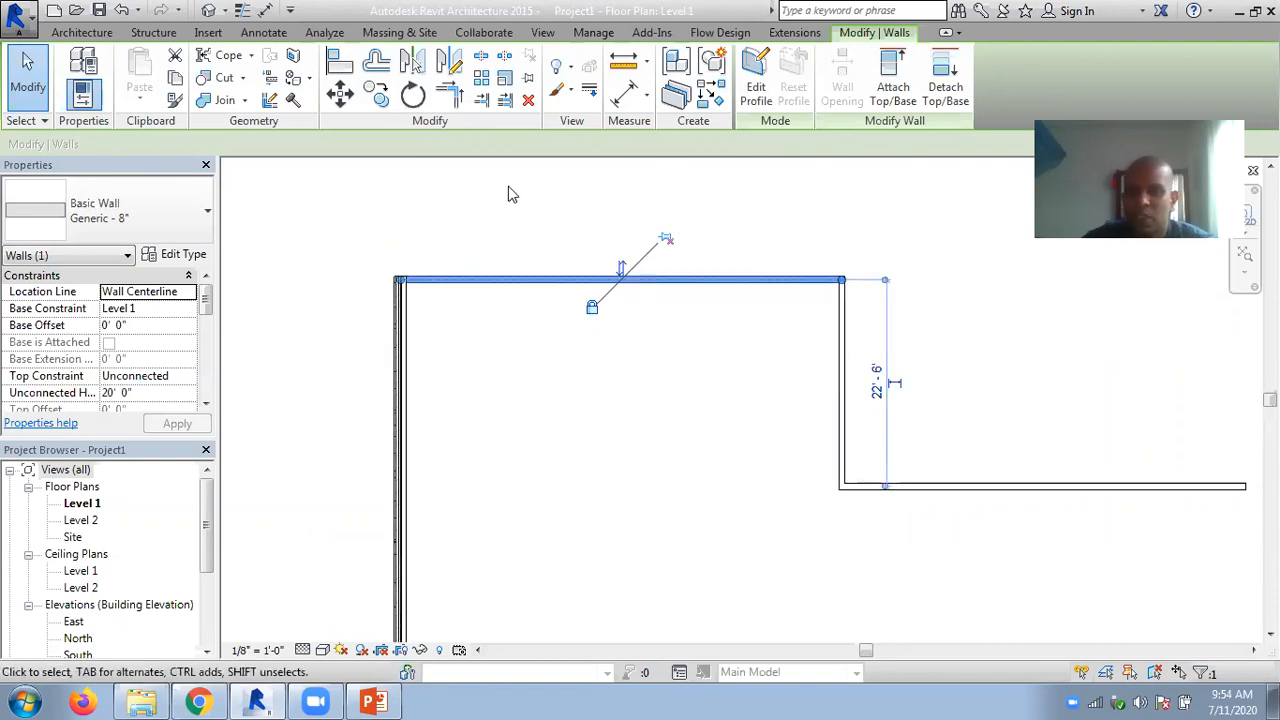
# - Pin the upper horizontal wall and the long vertical Exterior - Brick and CMU on MTL. Stud wall in position
pyautogui.click(666, 239)
pyautogui.scroll(-2, 564, 210)
pyautogui.moveTo(660, 360); pyautogui.dragTo(763, 314, button='middle')
pyautogui.scroll(-1, 622, 297)
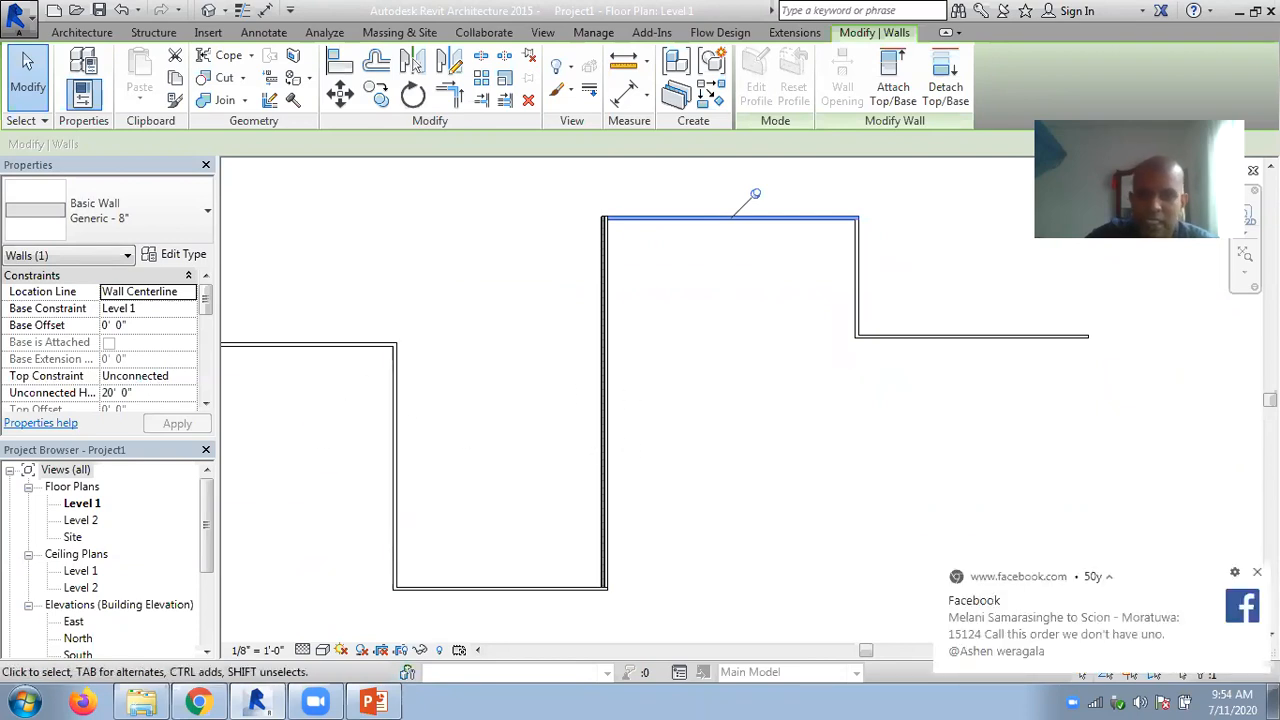
pyautogui.click(597, 407)
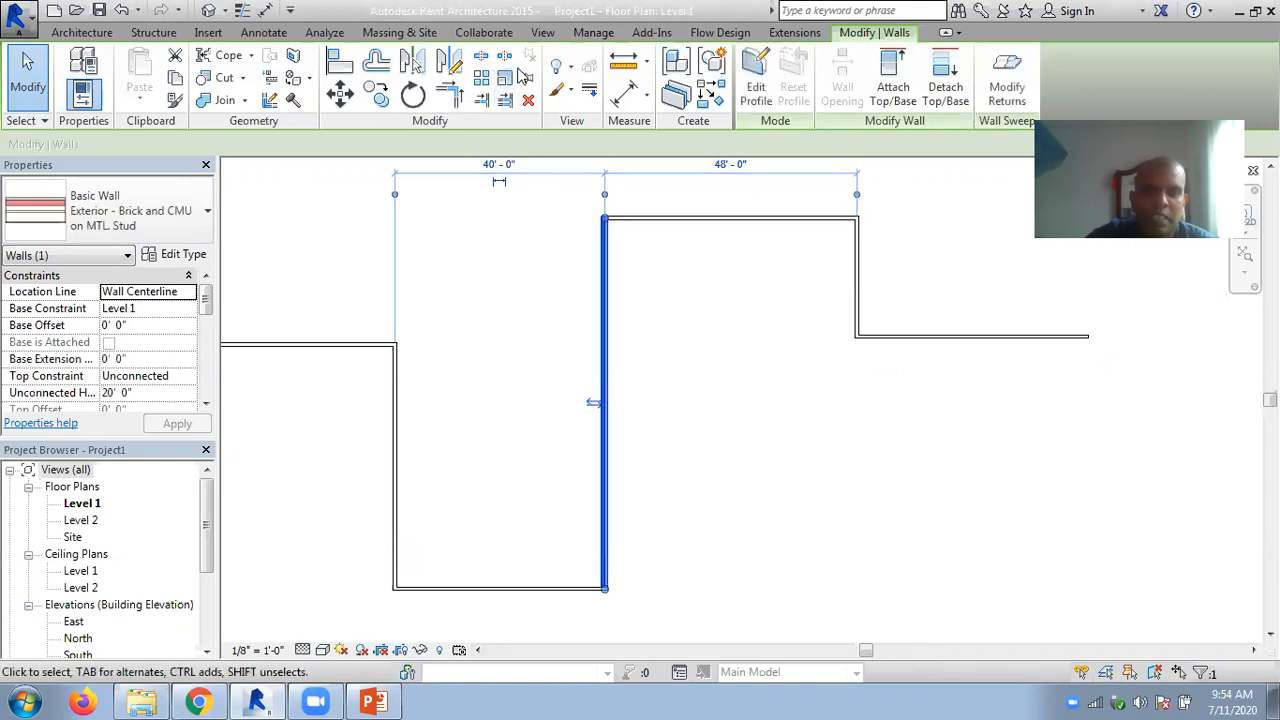
pyautogui.click(528, 78)
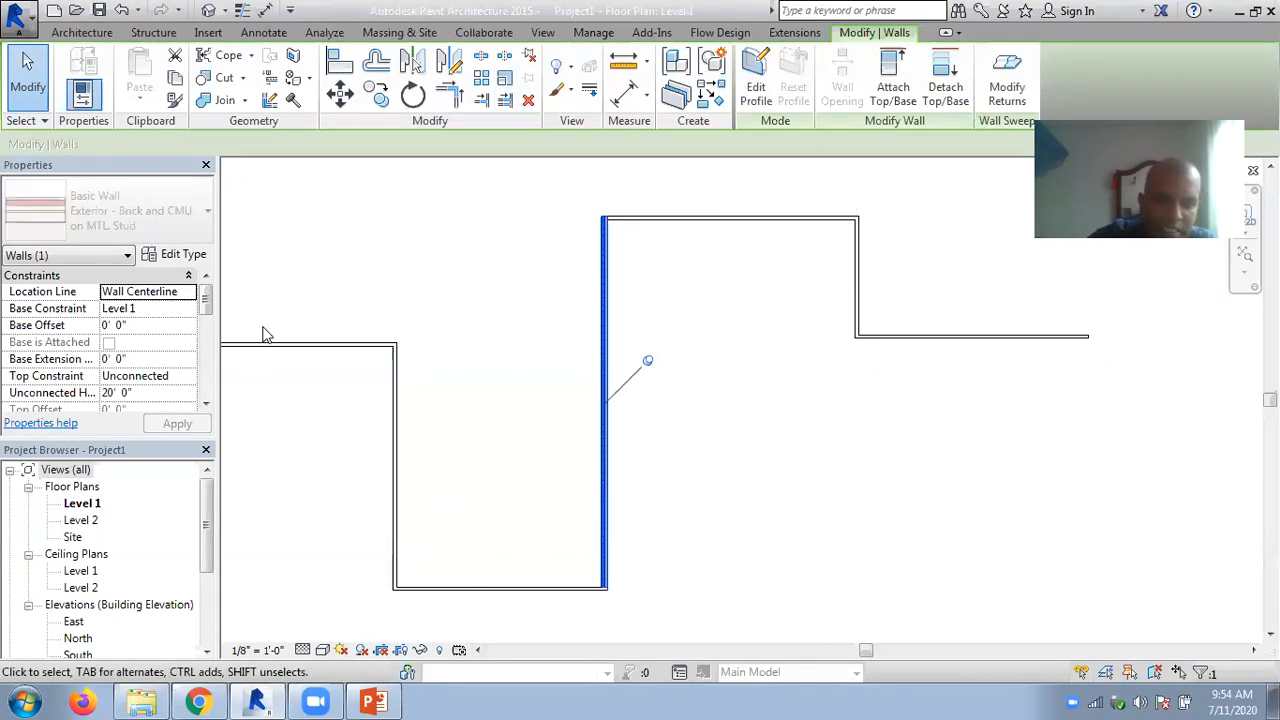
pyautogui.moveTo(468, 369); pyautogui.dragTo(510, 334, button='middle')
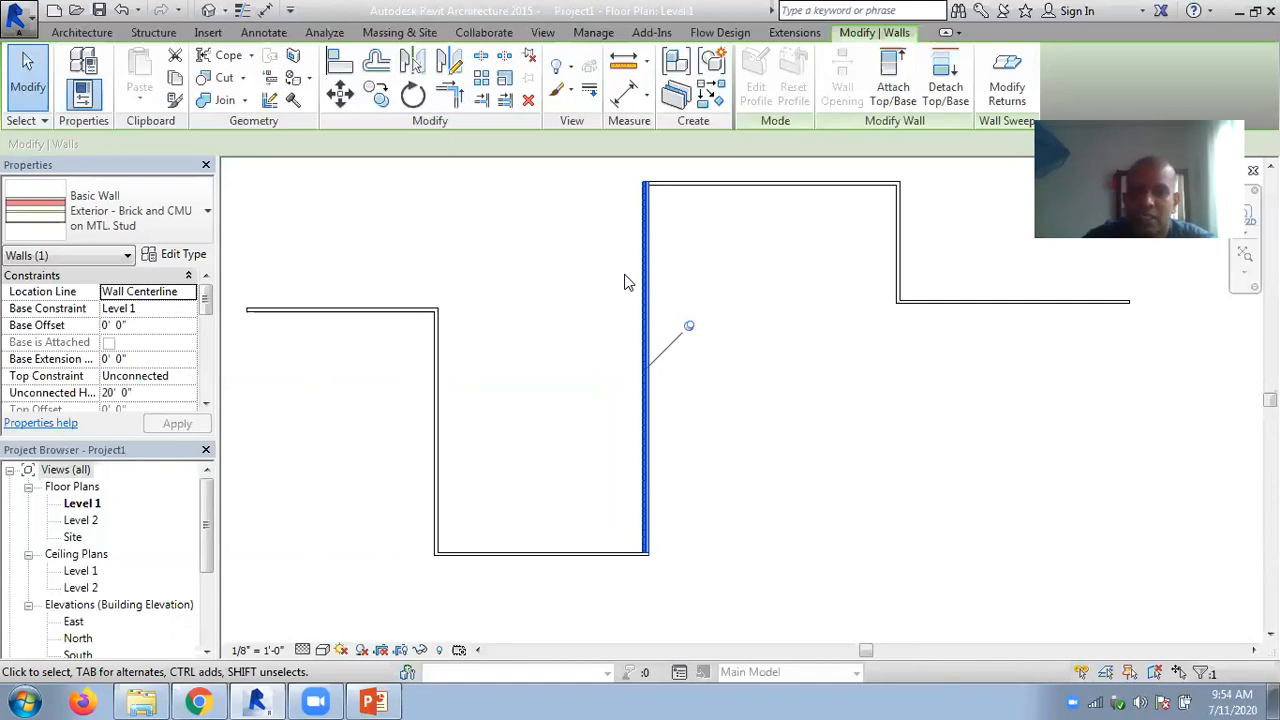
# - Pin the short vertical wall at the far end of the upper horizontal wall
pyautogui.click(748, 185)
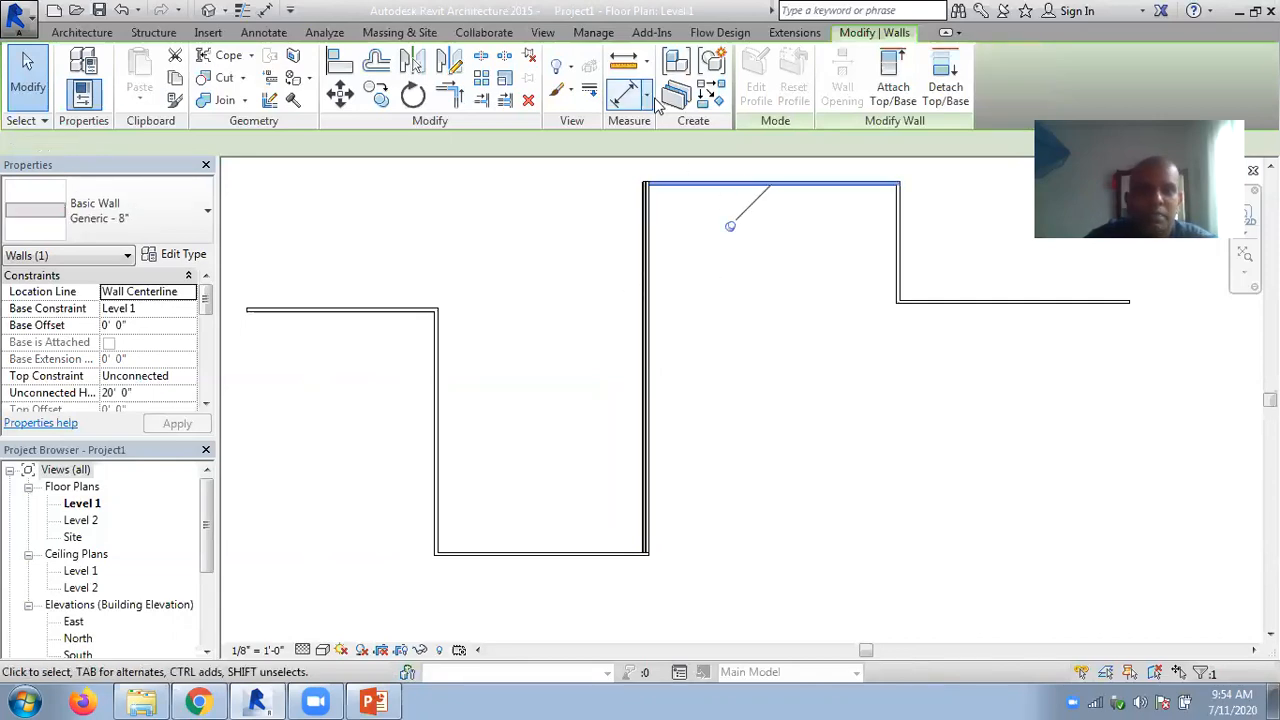
pyautogui.click(897, 255)
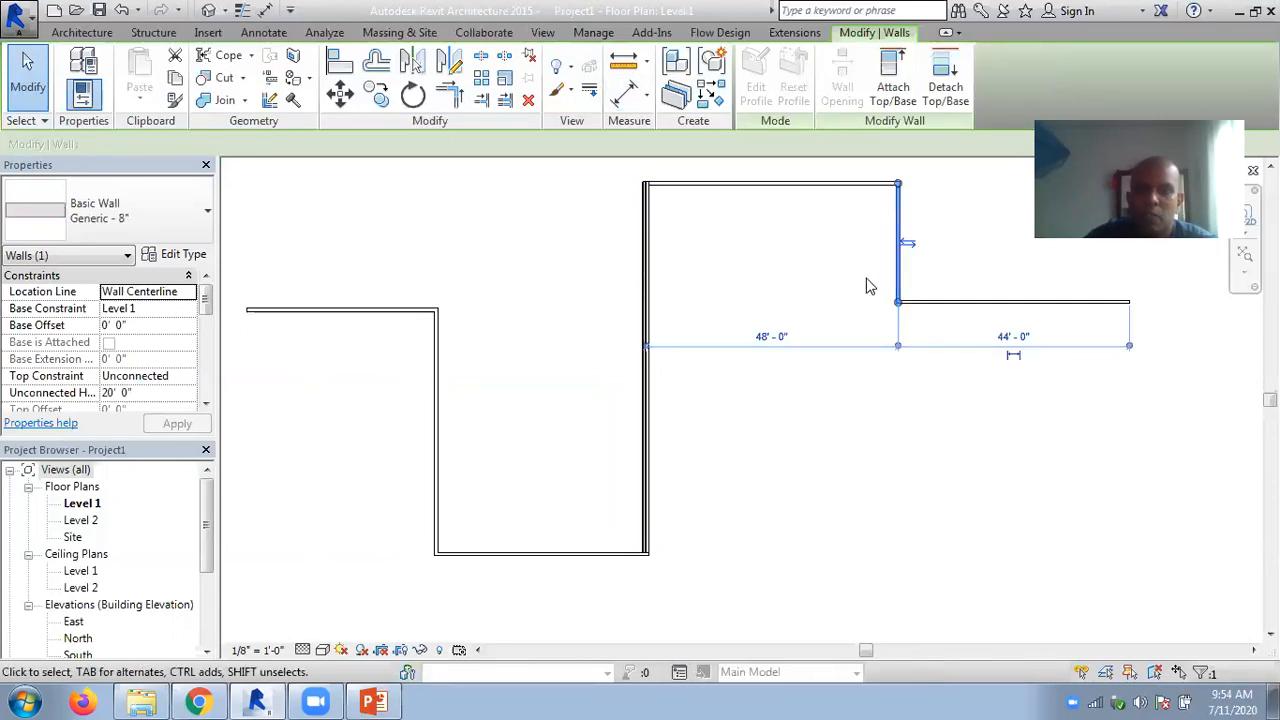
pyautogui.click(528, 78)
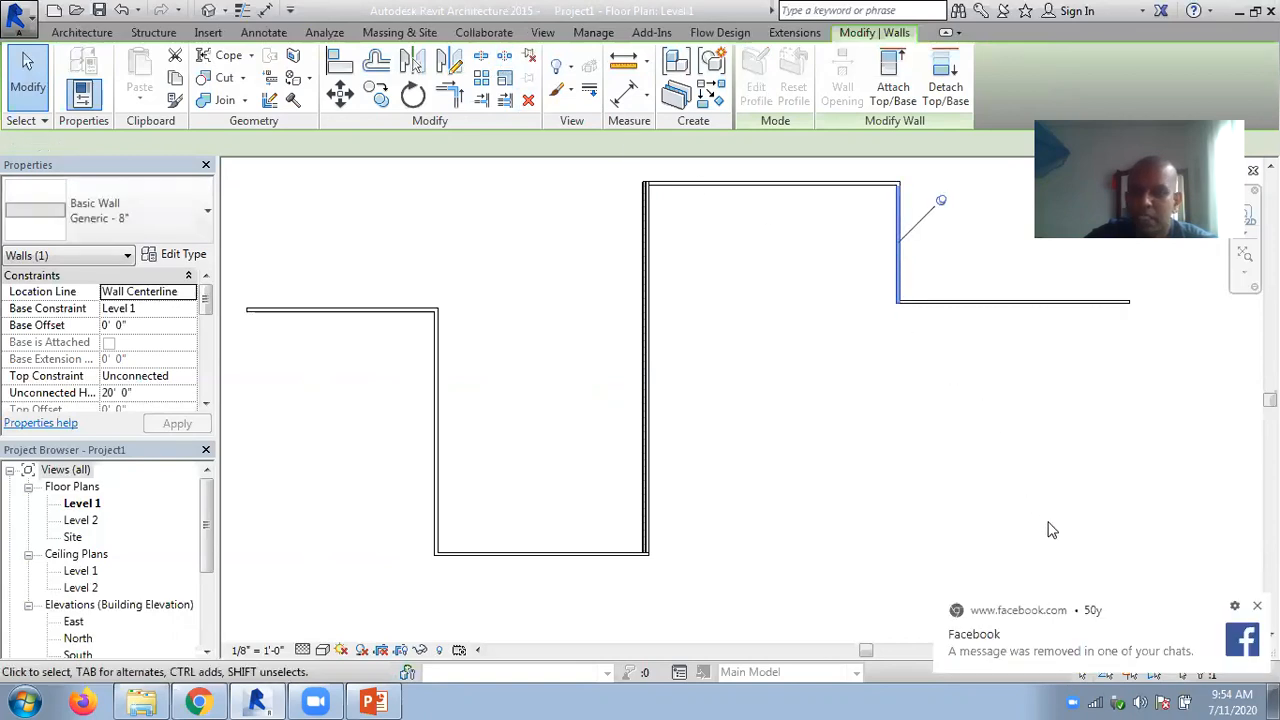
pyautogui.moveTo(991, 423); pyautogui.dragTo(977, 517, button='middle')
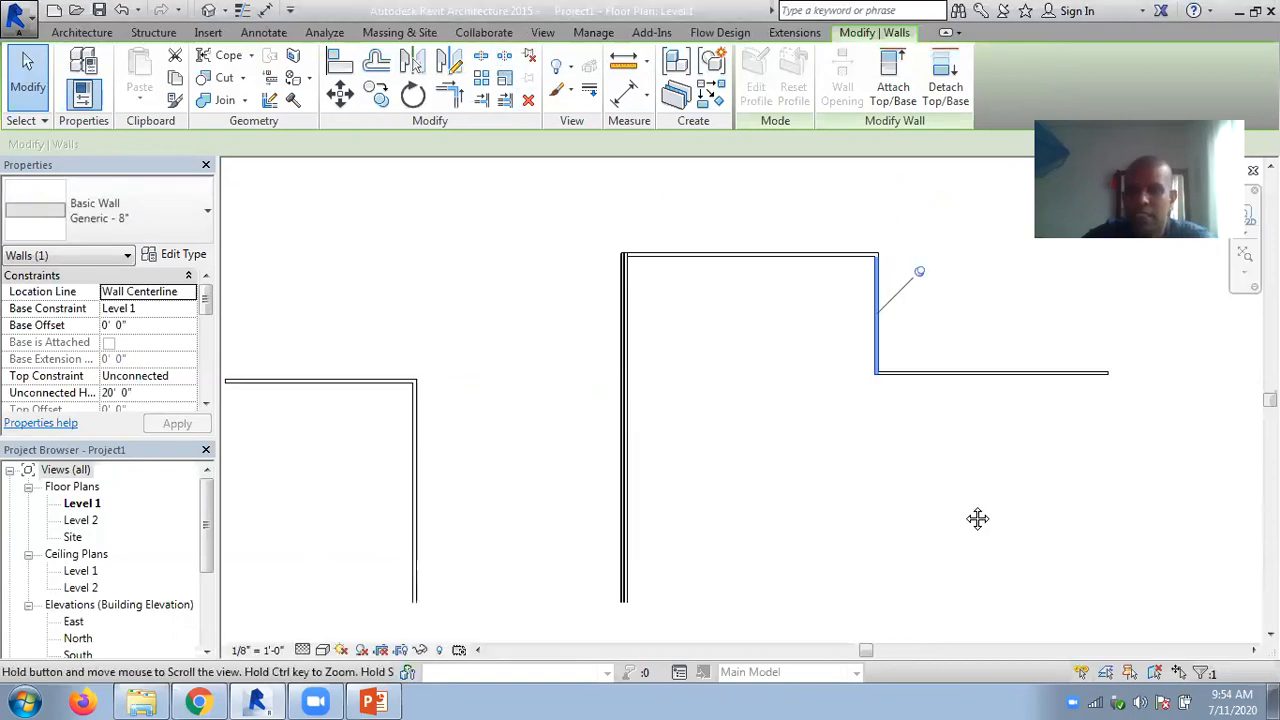
pyautogui.moveTo(780, 441); pyautogui.dragTo(837, 343, button='middle')
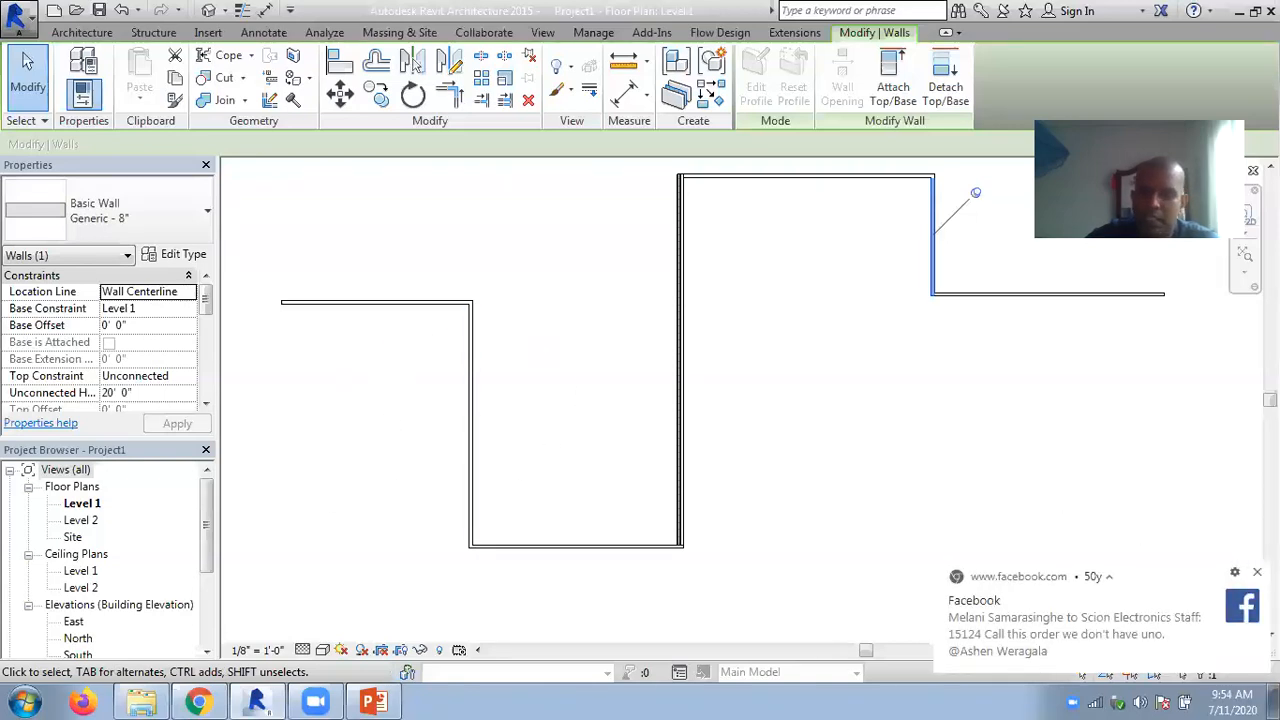
pyautogui.click(903, 437)
pyautogui.moveTo(903, 437); pyautogui.dragTo(893, 485, button='middle')
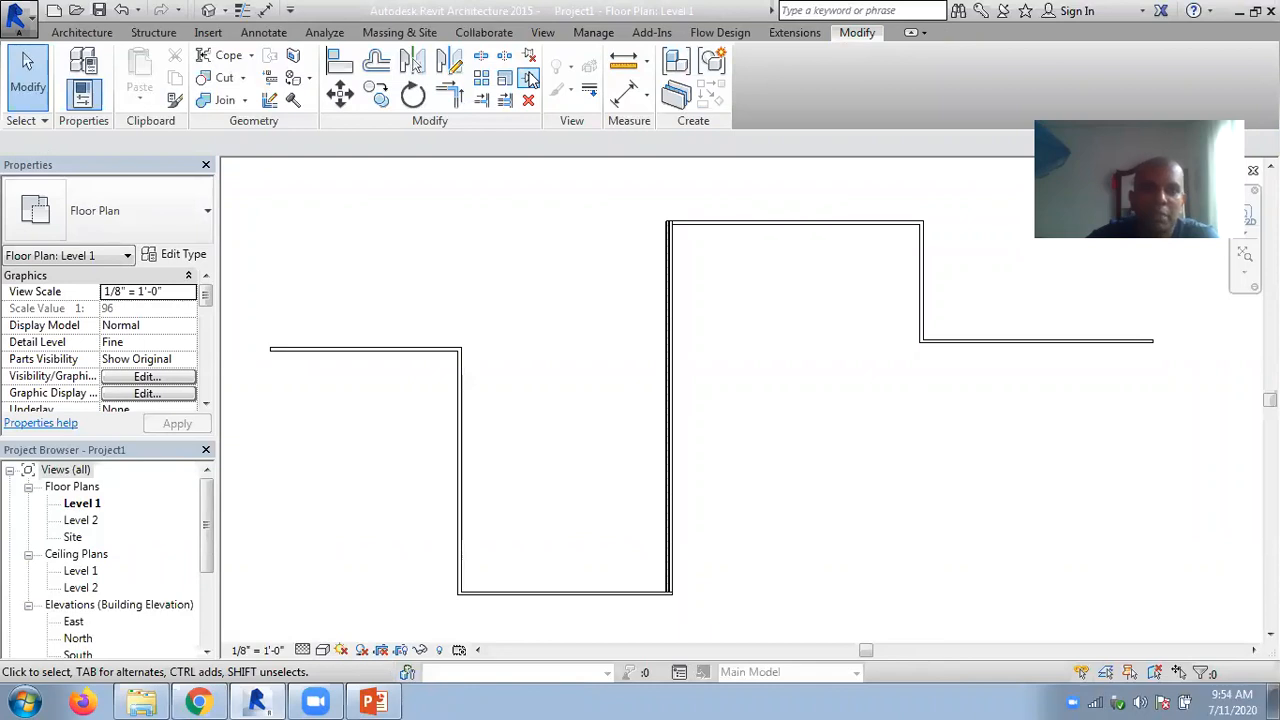
pyautogui.click(208, 33)
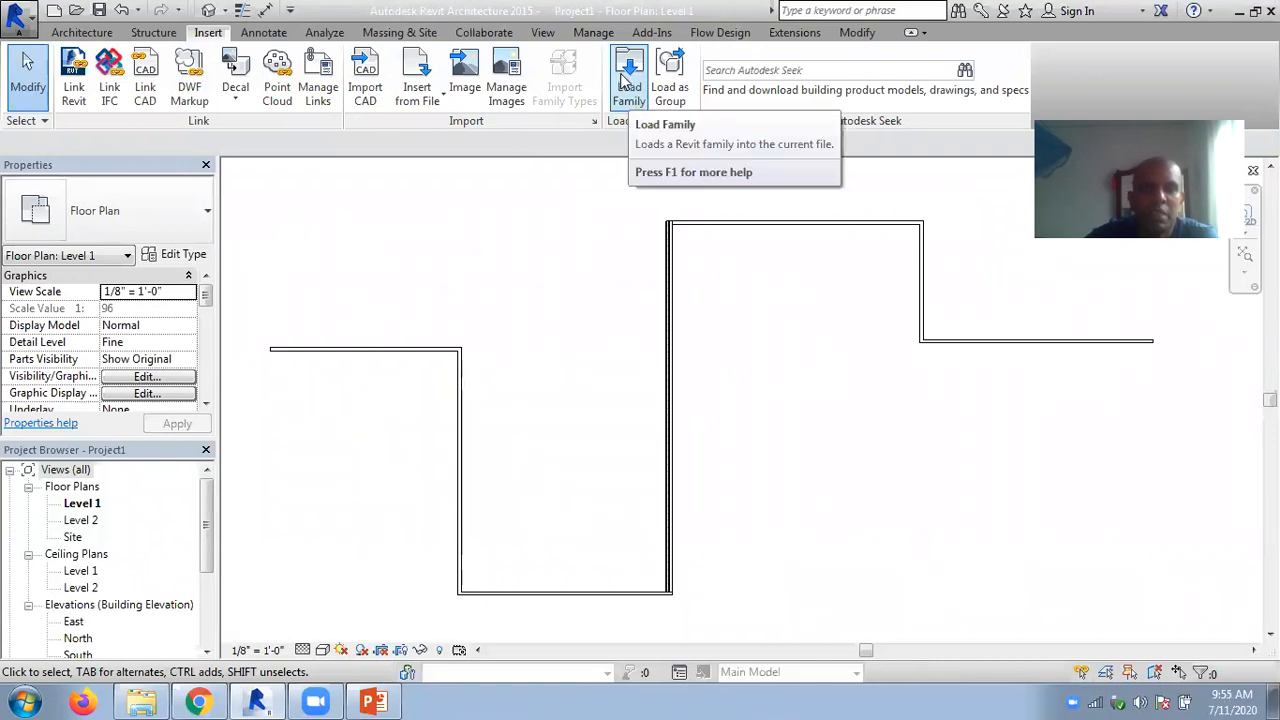
pyautogui.click(850, 33)
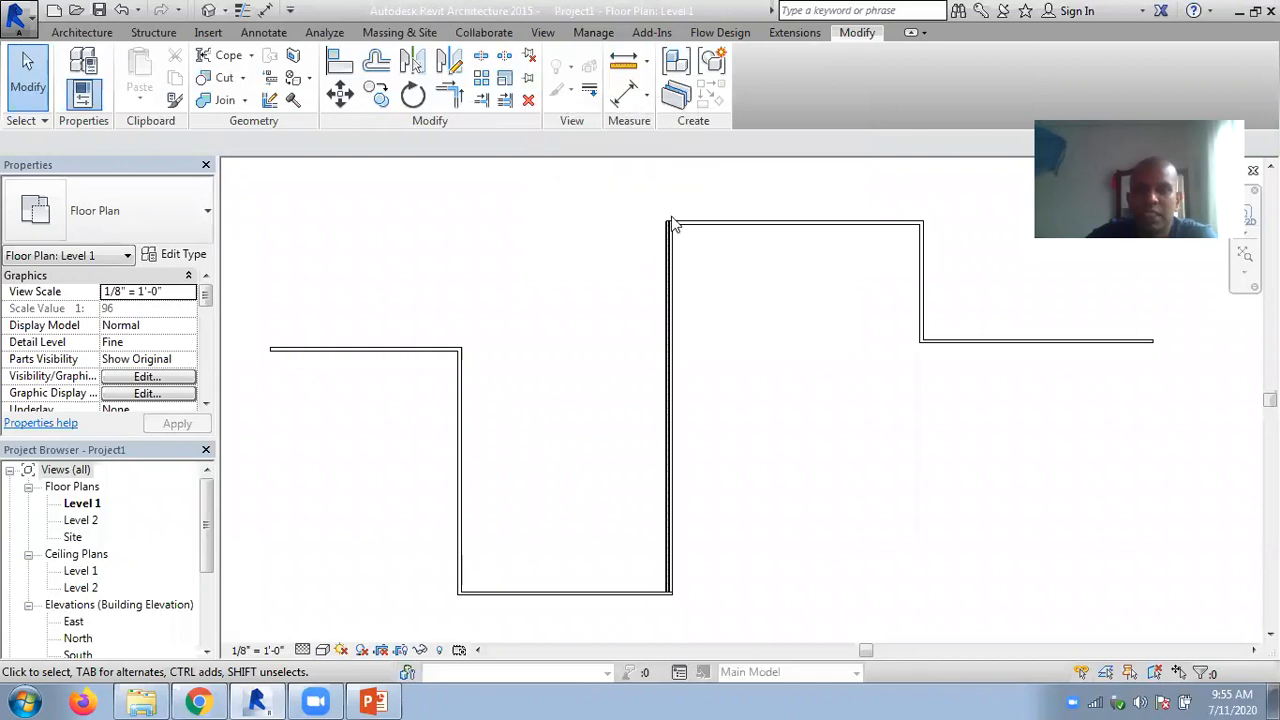
# - Unpin the upper horizontal wall and clear the selection
pyautogui.click(725, 225)
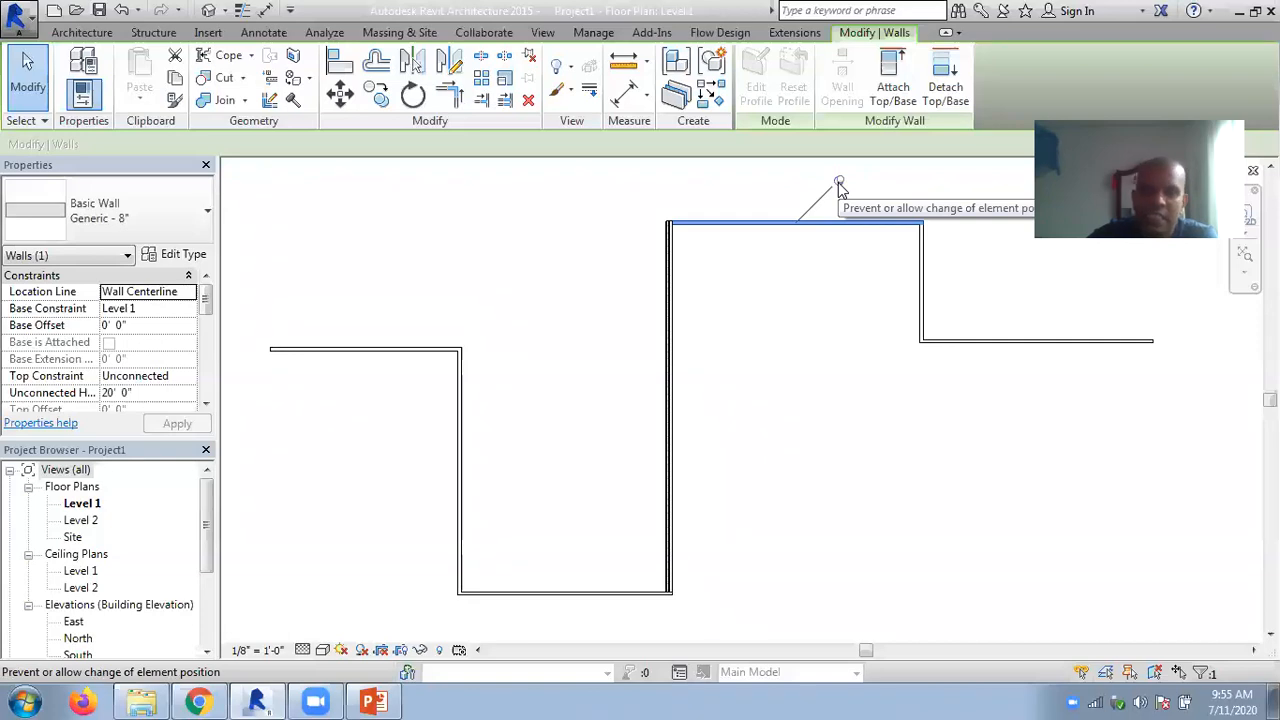
pyautogui.click(839, 184)
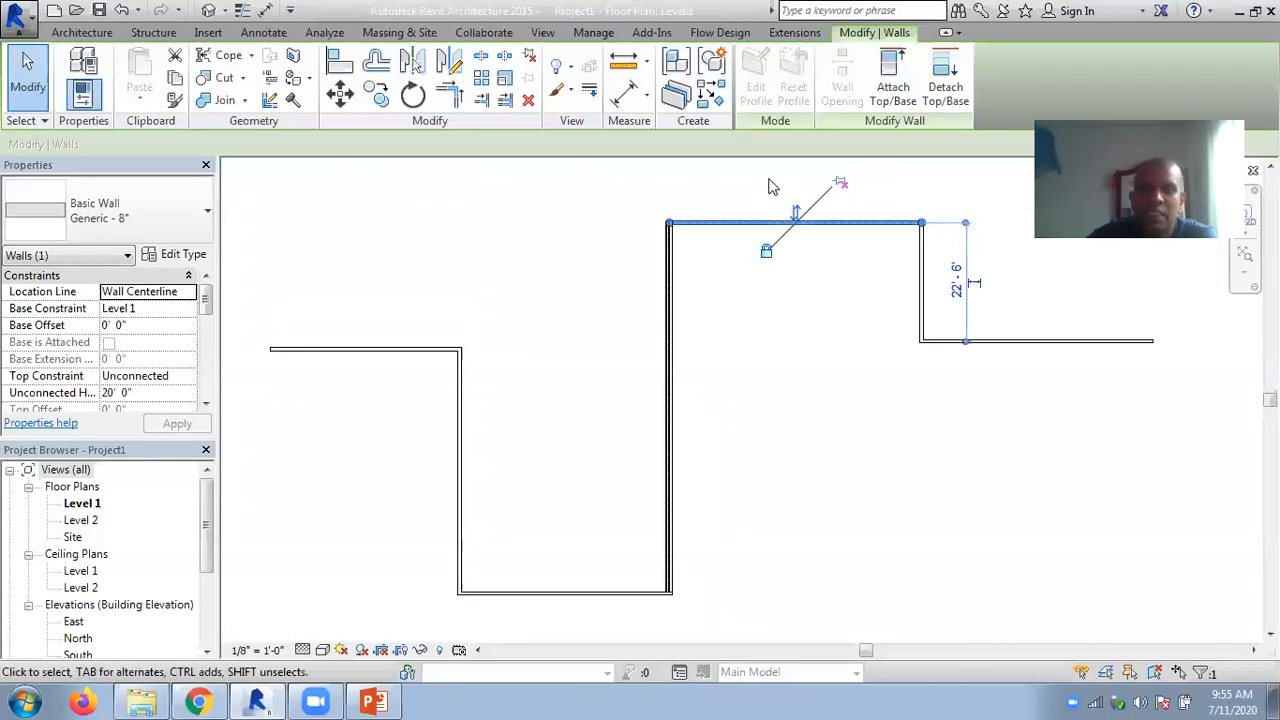
pyautogui.click(771, 187)
pyautogui.click(752, 224)
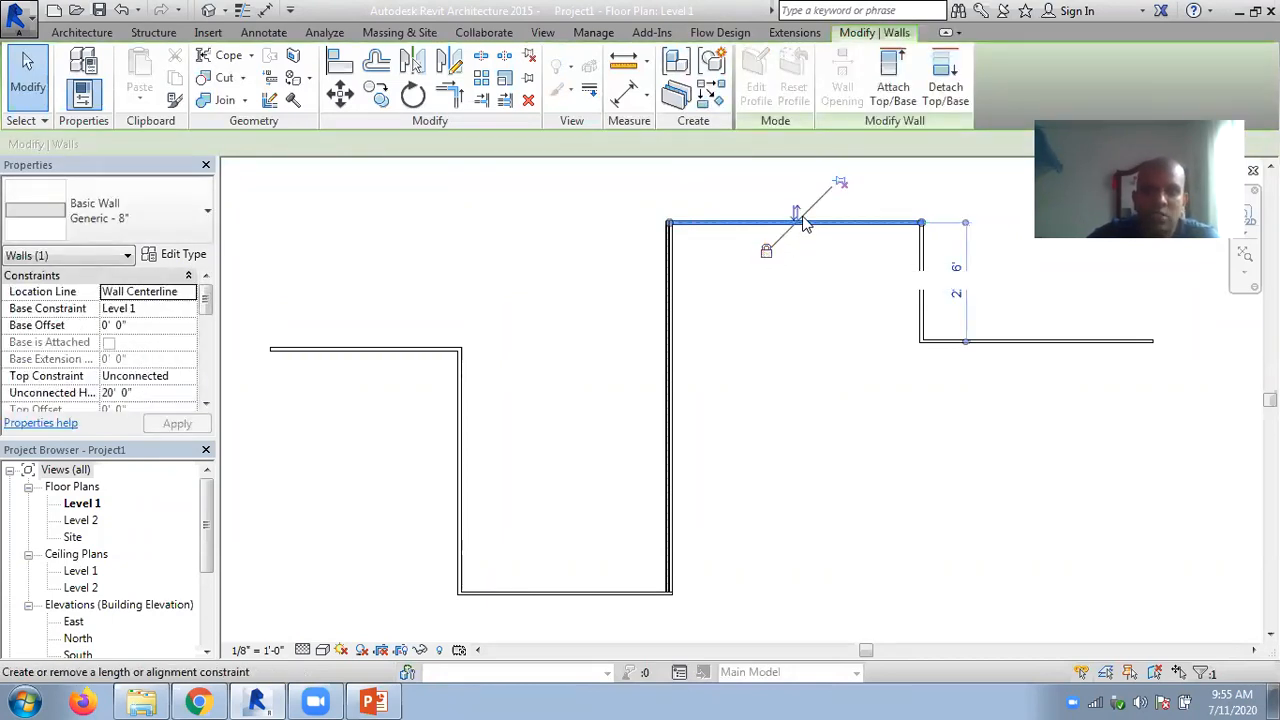
pyautogui.click(680, 194)
# - Demolish the three connected Generic walls leading from the plan's free end to the brick wall's lower corner
pyautogui.scroll(-2, 535, 220)
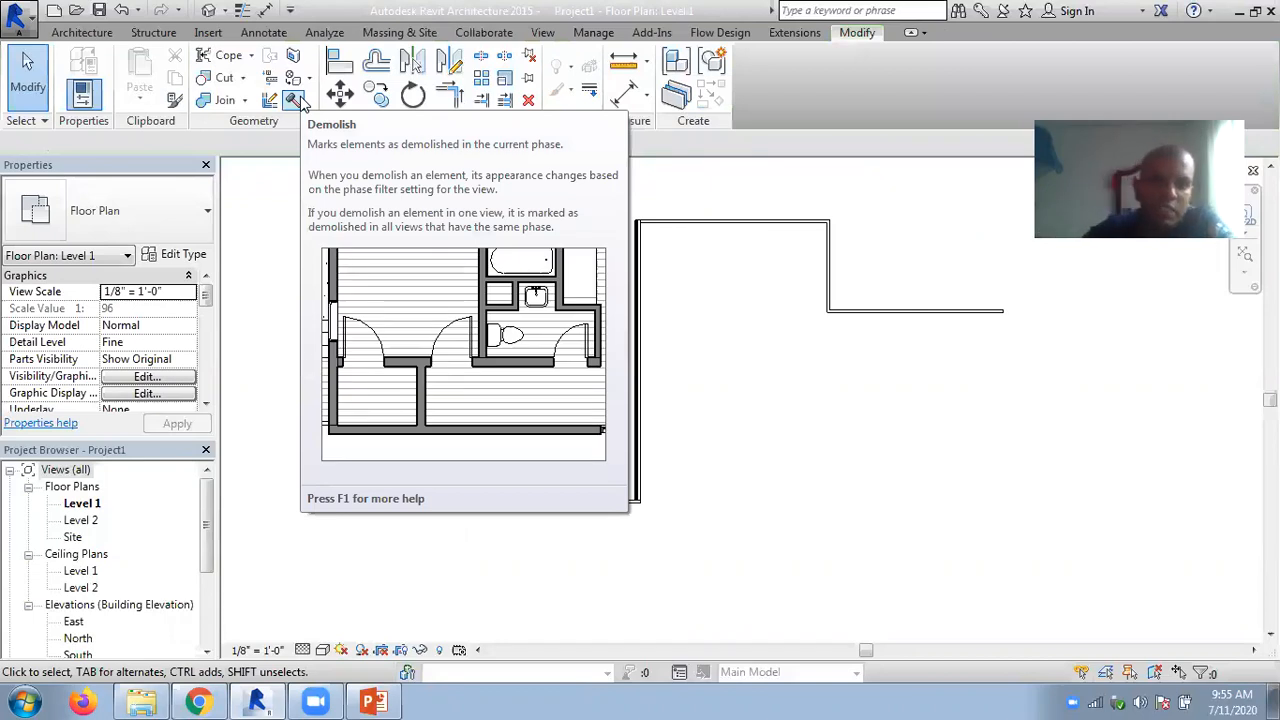
pyautogui.scroll(4, 560, 378)
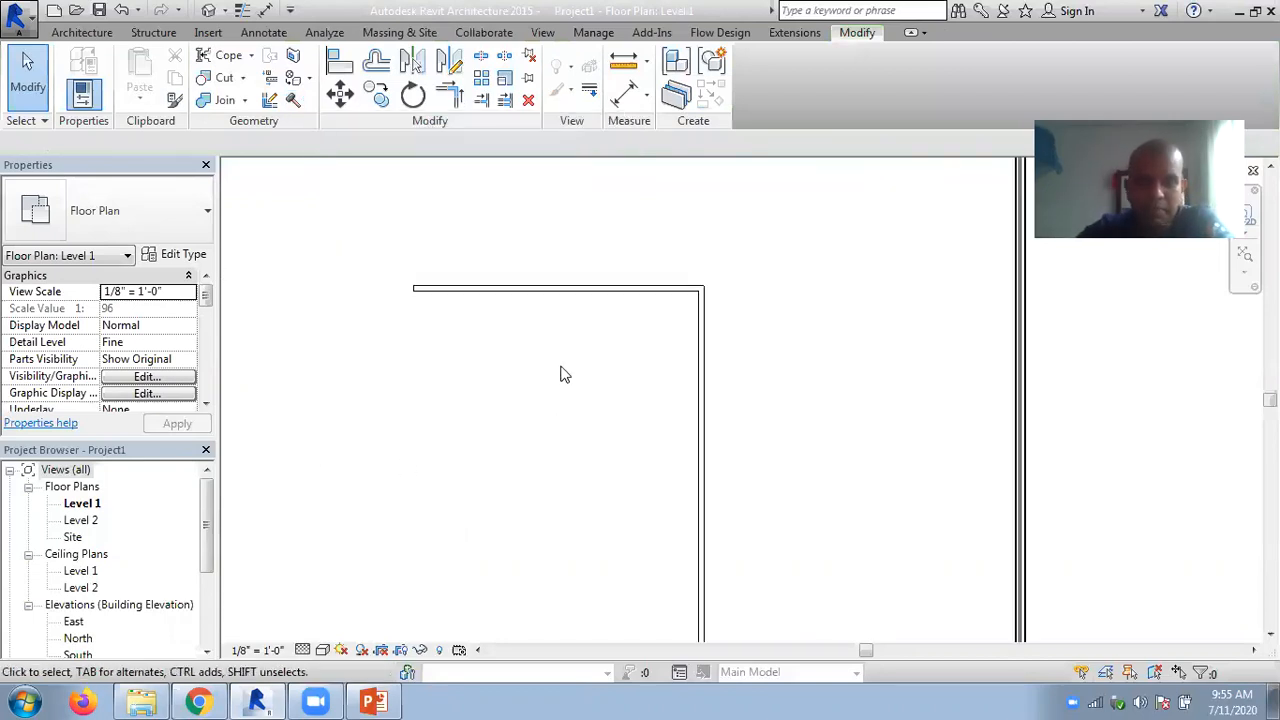
pyautogui.scroll(1, 541, 340)
pyautogui.moveTo(541, 332); pyautogui.dragTo(530, 368, button='middle')
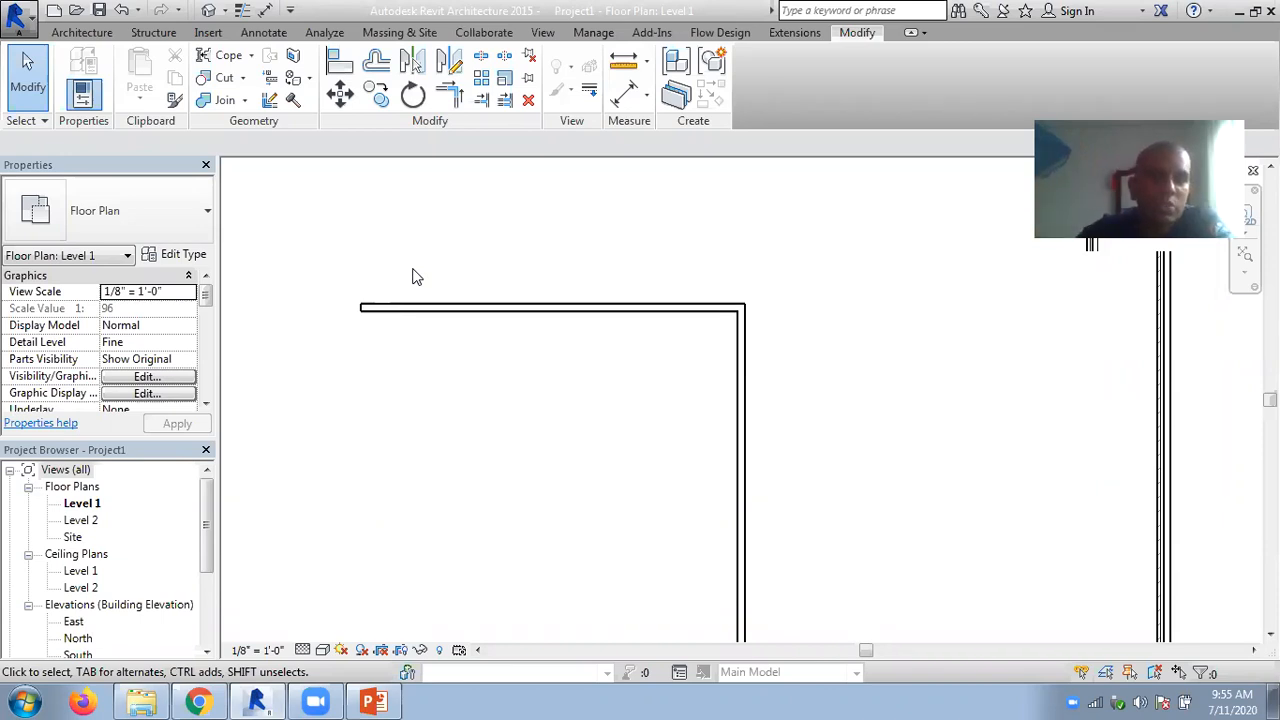
pyautogui.click(295, 101)
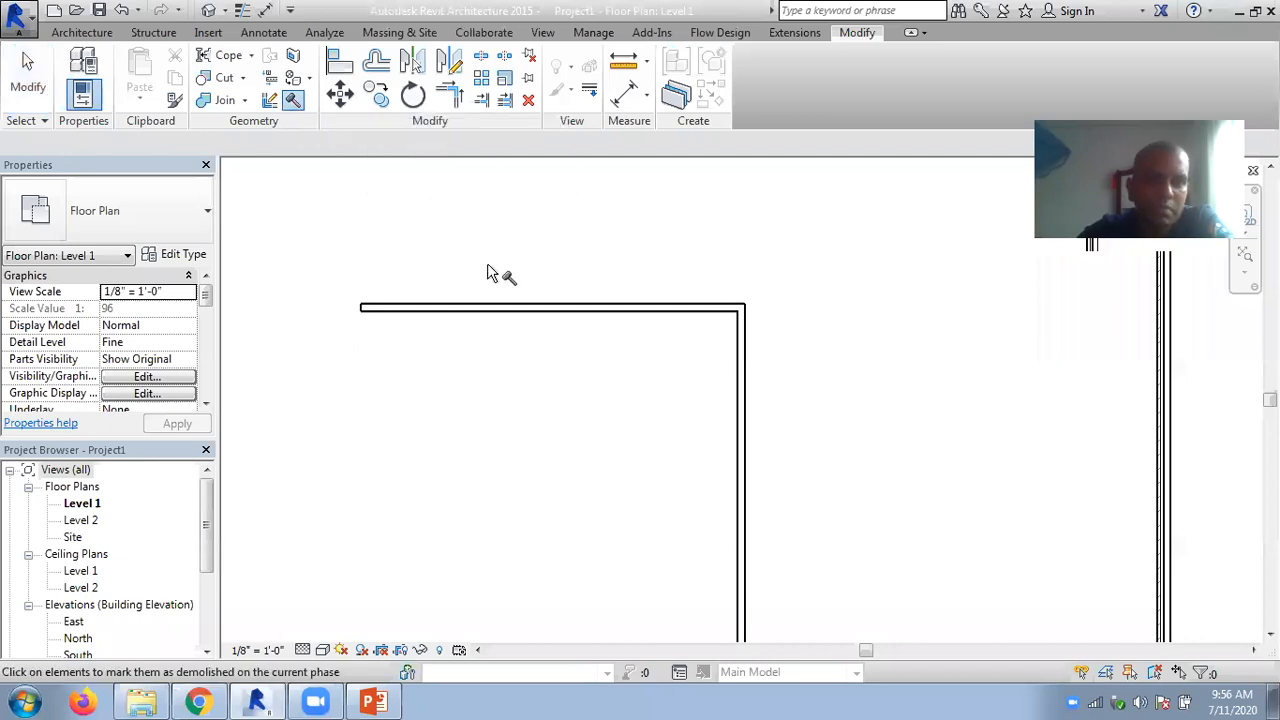
pyautogui.click(505, 309)
pyautogui.click(745, 420)
pyautogui.scroll(-2, 830, 400)
pyautogui.moveTo(837, 411); pyautogui.dragTo(737, 306, button='middle')
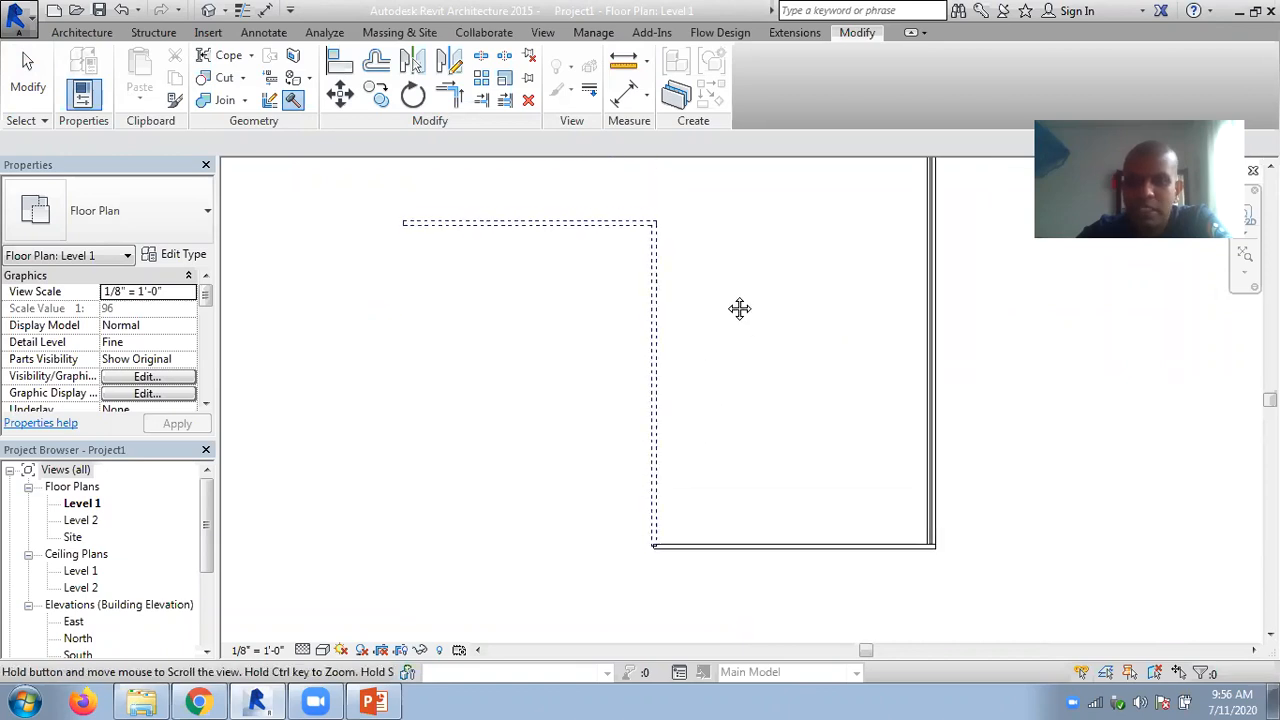
pyautogui.click(734, 548)
pyautogui.click(28, 80)
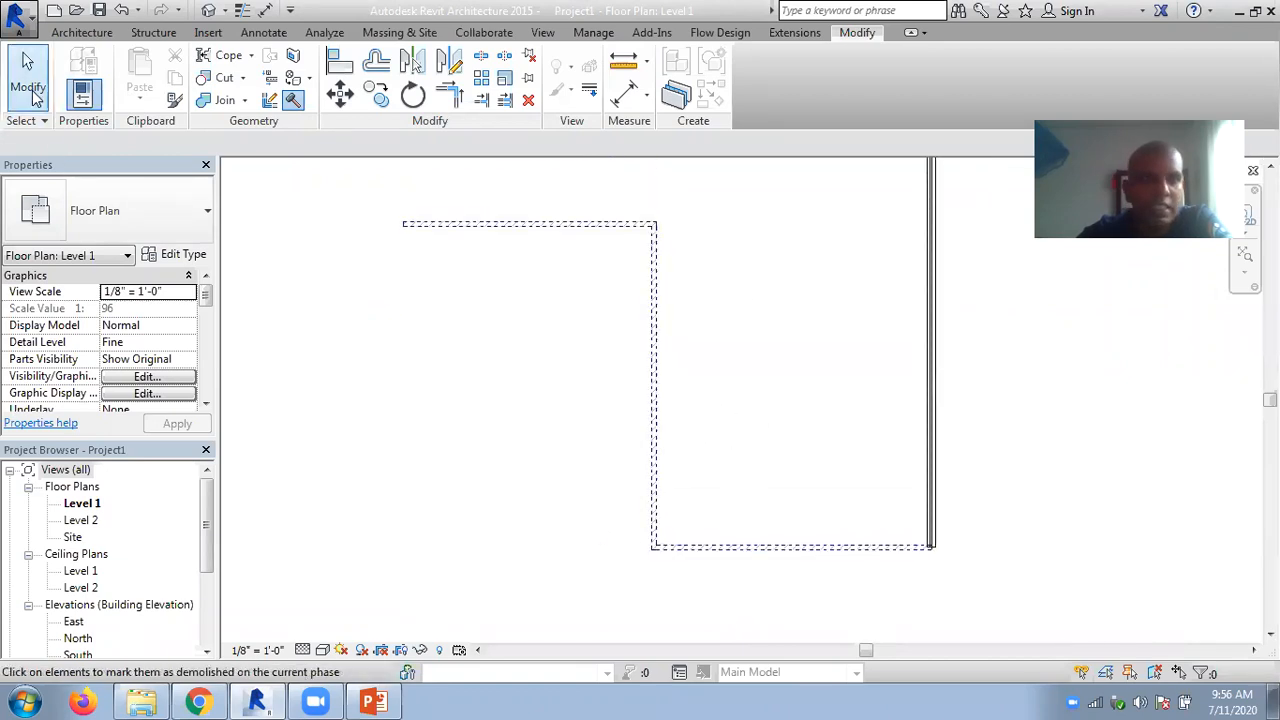
# - Examine the demolished walls' outlines and the floor plan's Phase Filter and Phase options
pyautogui.scroll(2, 506, 214)
pyautogui.scroll(1, 520, 214)
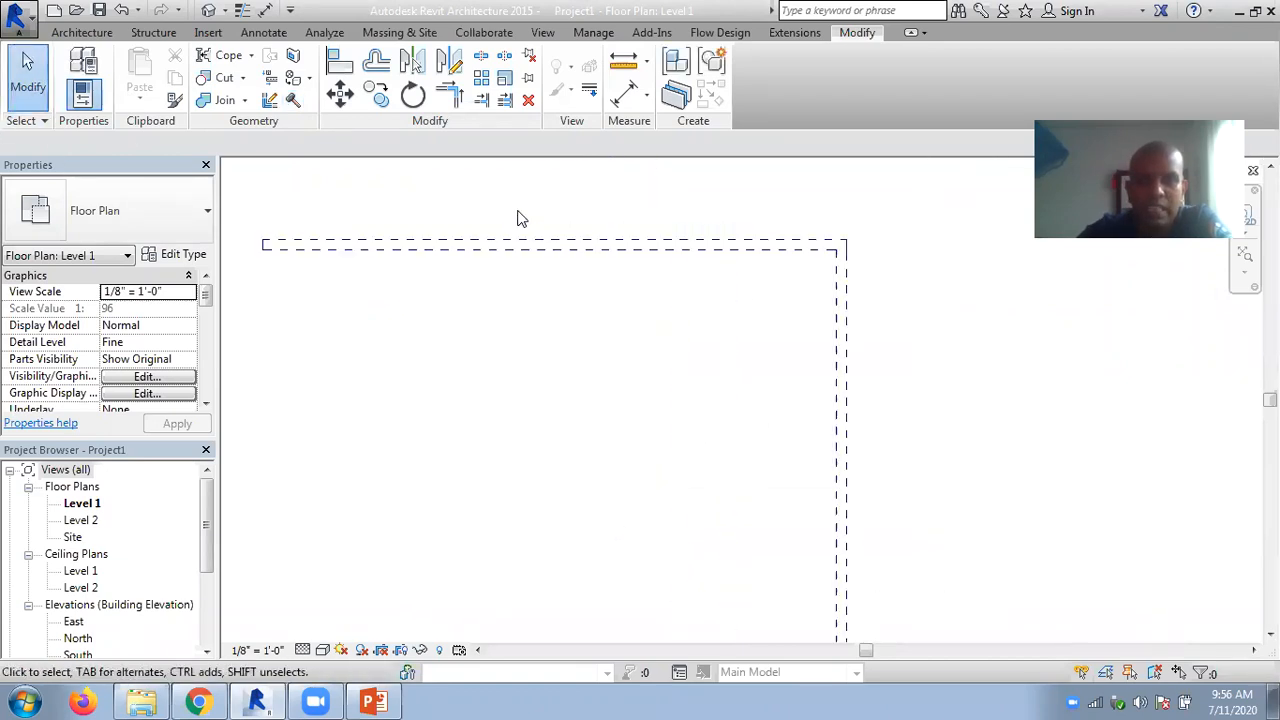
pyautogui.scroll(-1, 680, 338)
pyautogui.moveTo(692, 401); pyautogui.dragTo(608, 302, button='middle')
pyautogui.scroll(-1, 608, 302)
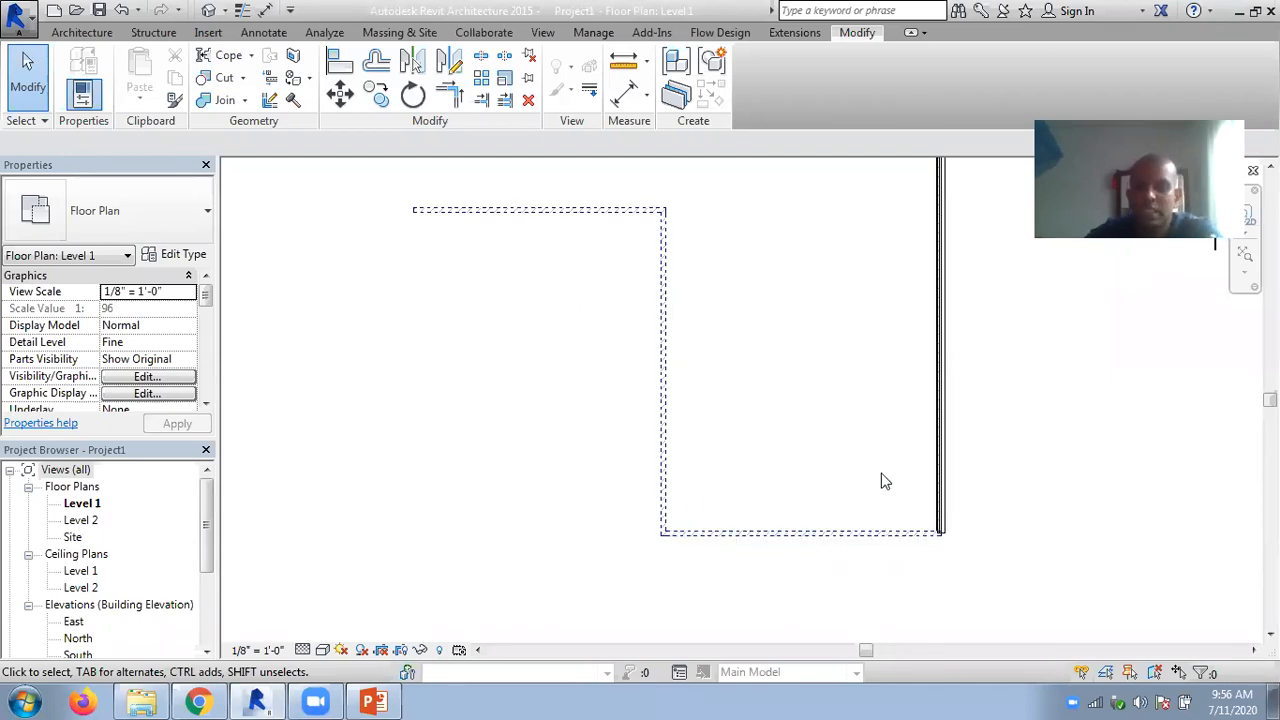
pyautogui.moveTo(204, 296); pyautogui.dragTo(206, 394)
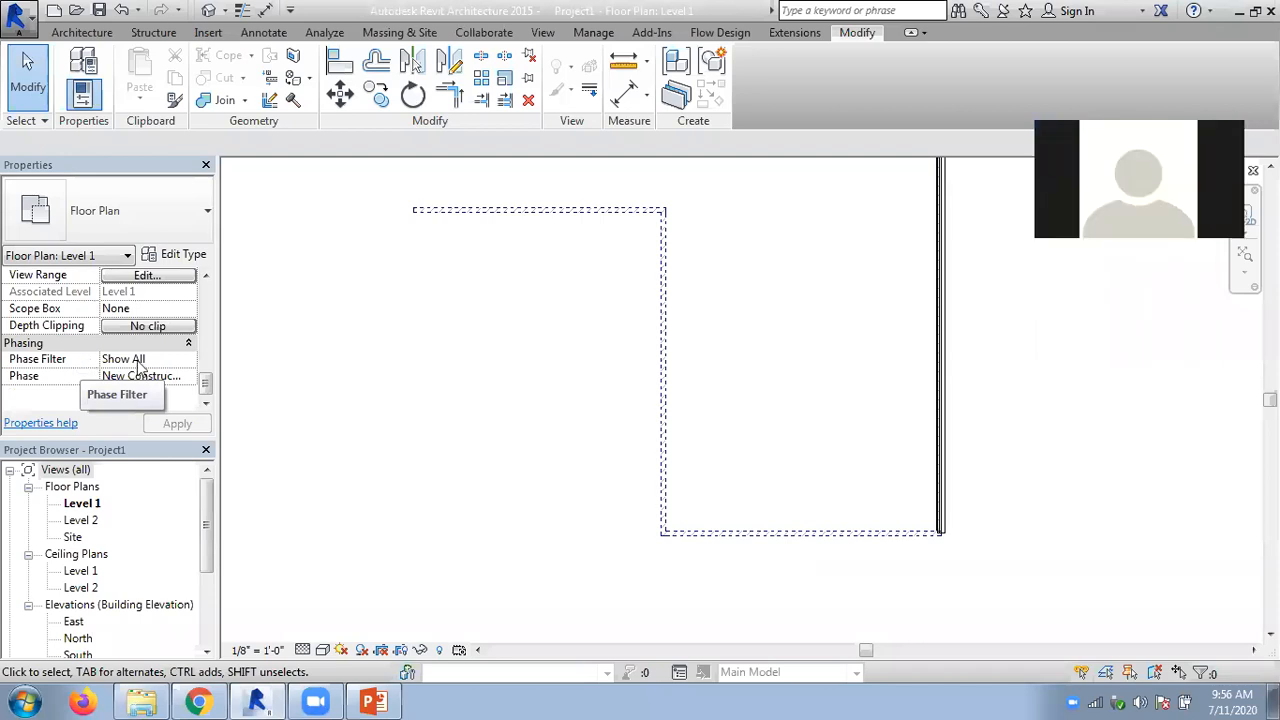
pyautogui.click(188, 362)
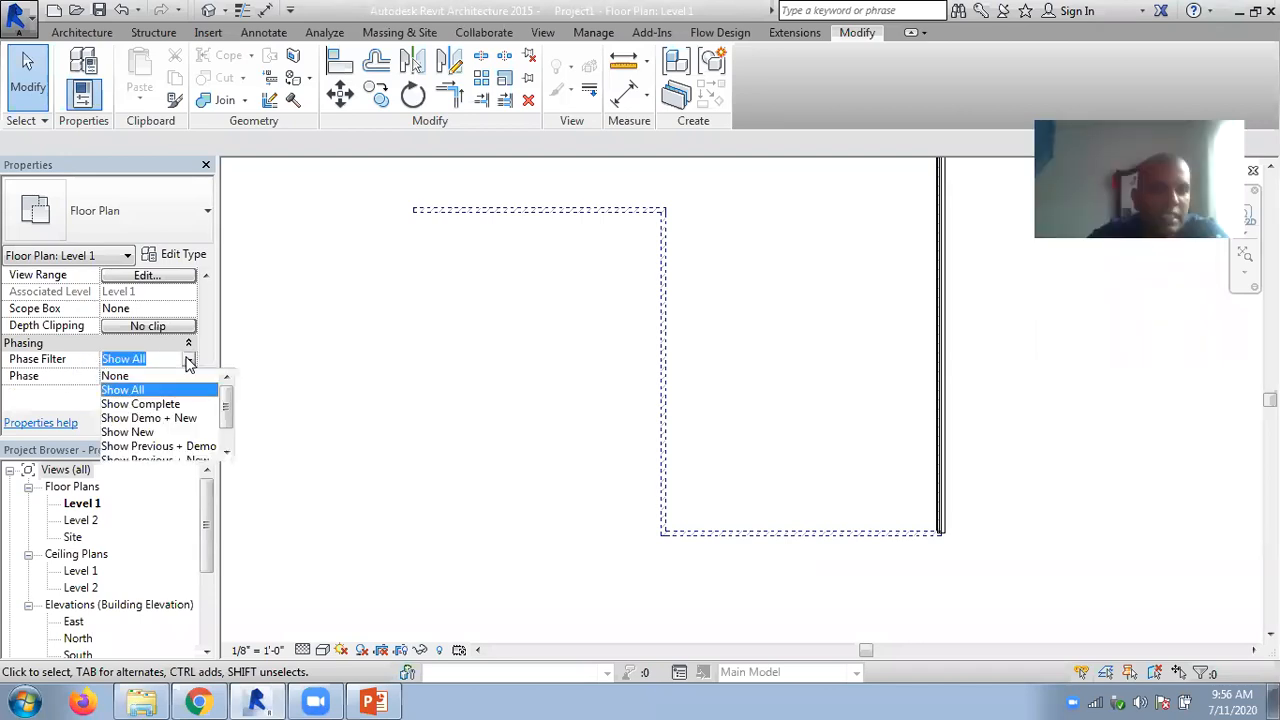
pyautogui.click(47, 396)
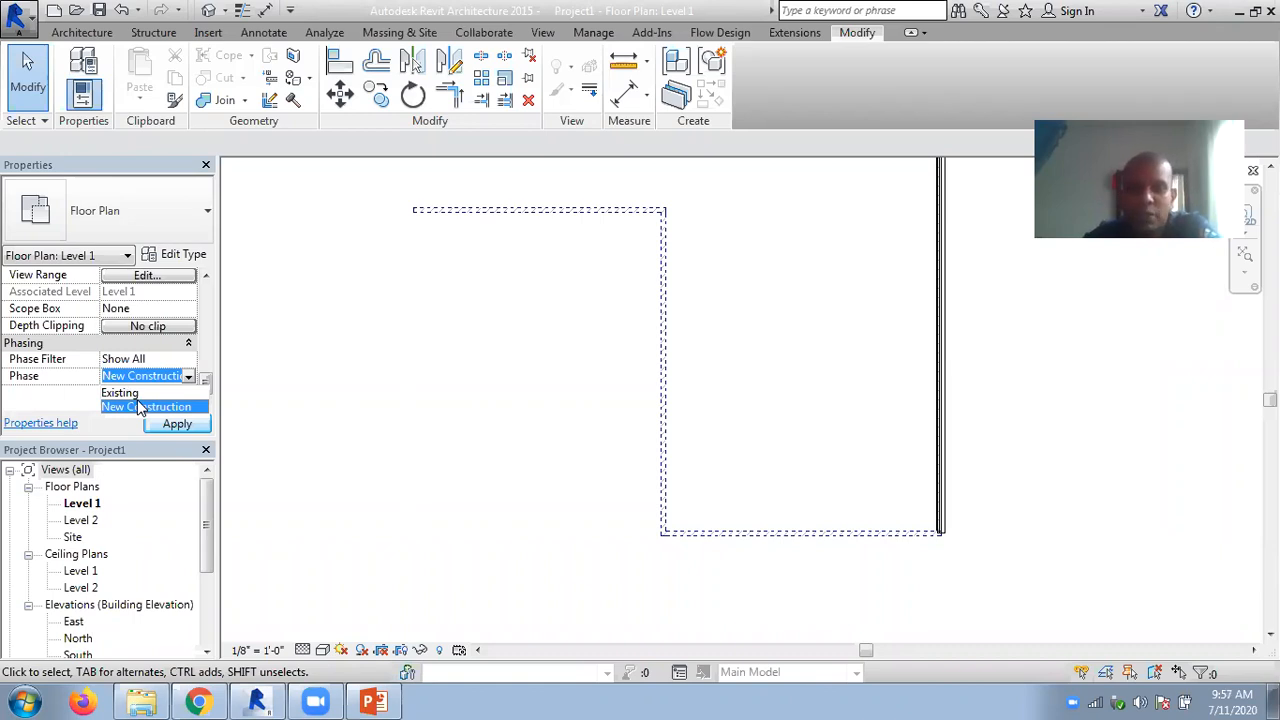
pyautogui.click(802, 121)
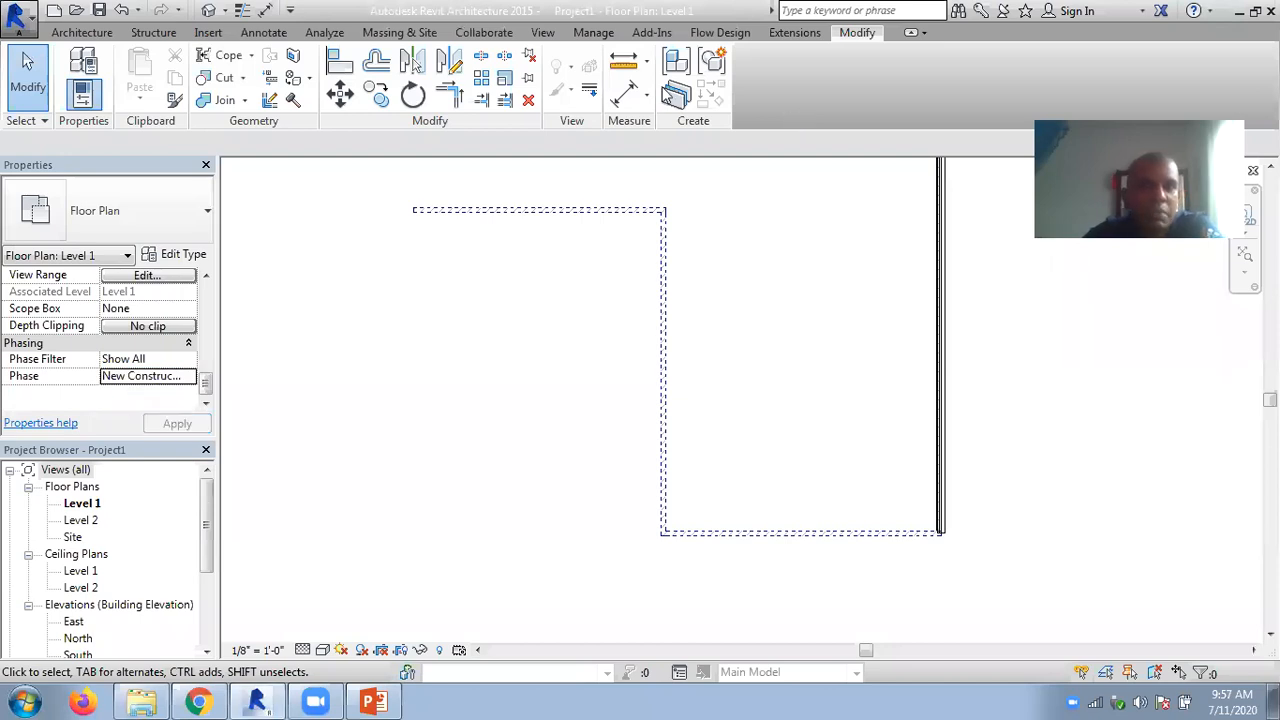
pyautogui.click(543, 33)
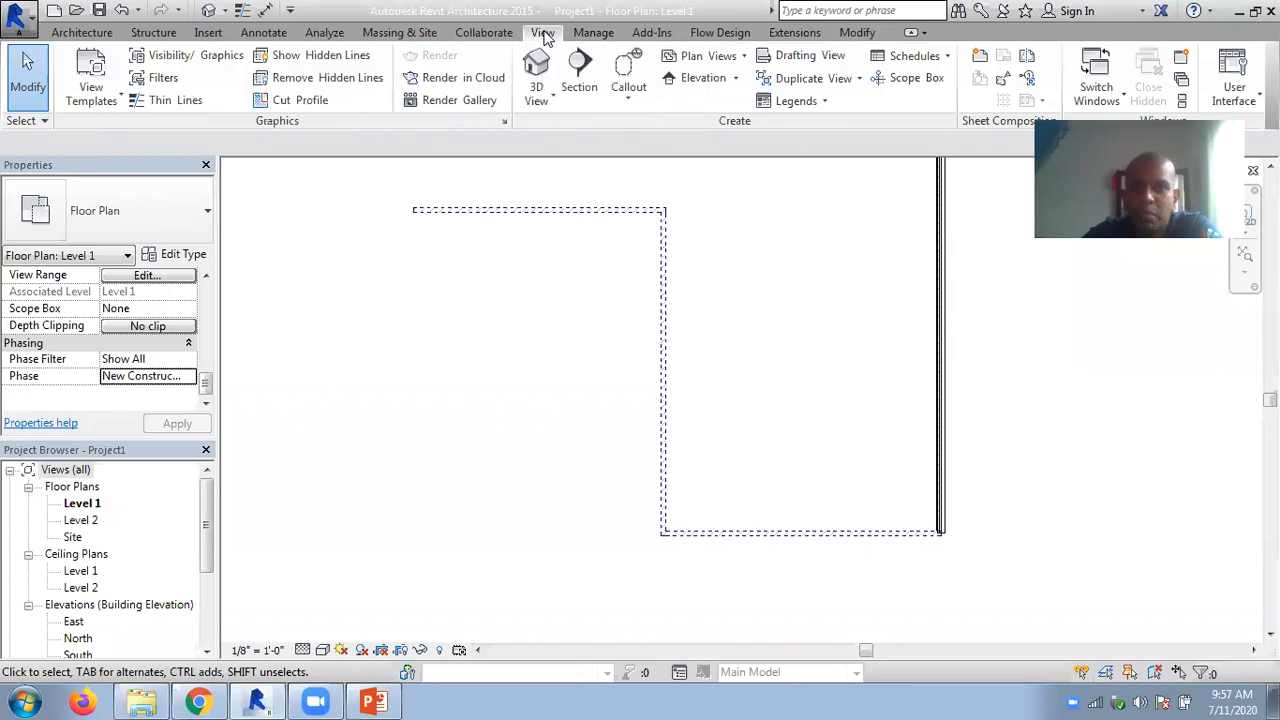
pyautogui.click(914, 56)
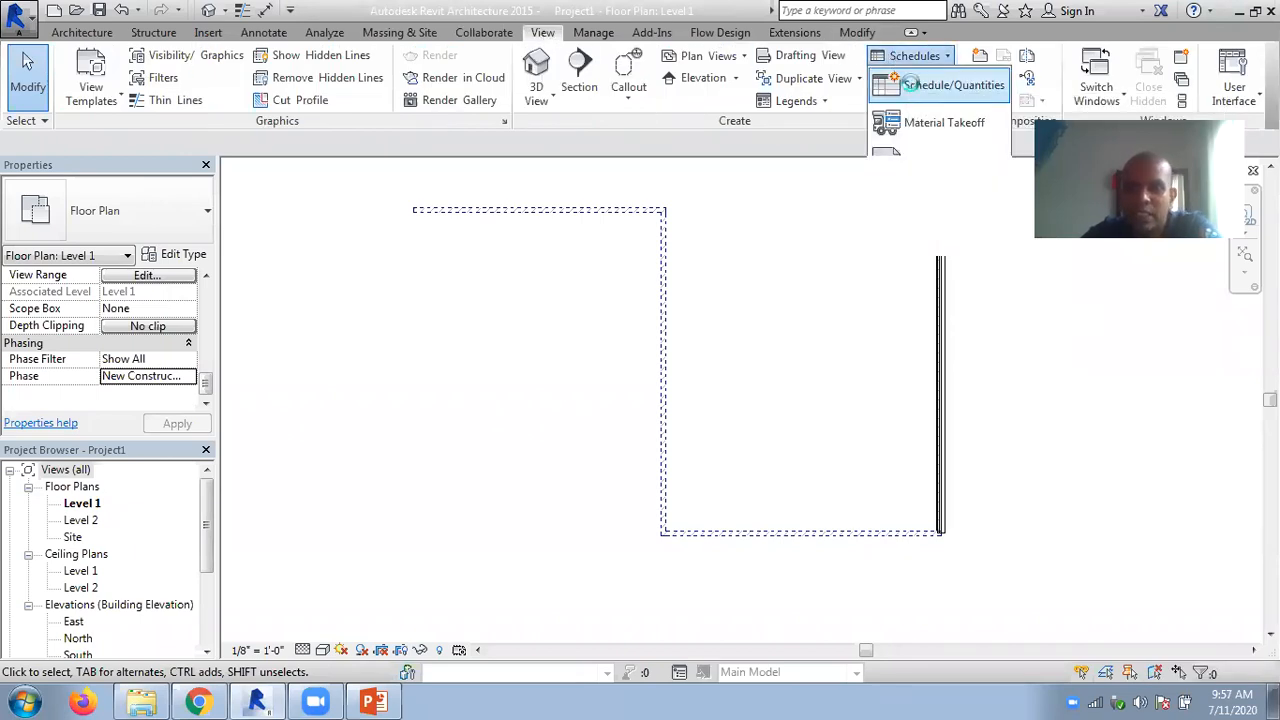
pyautogui.click(914, 87)
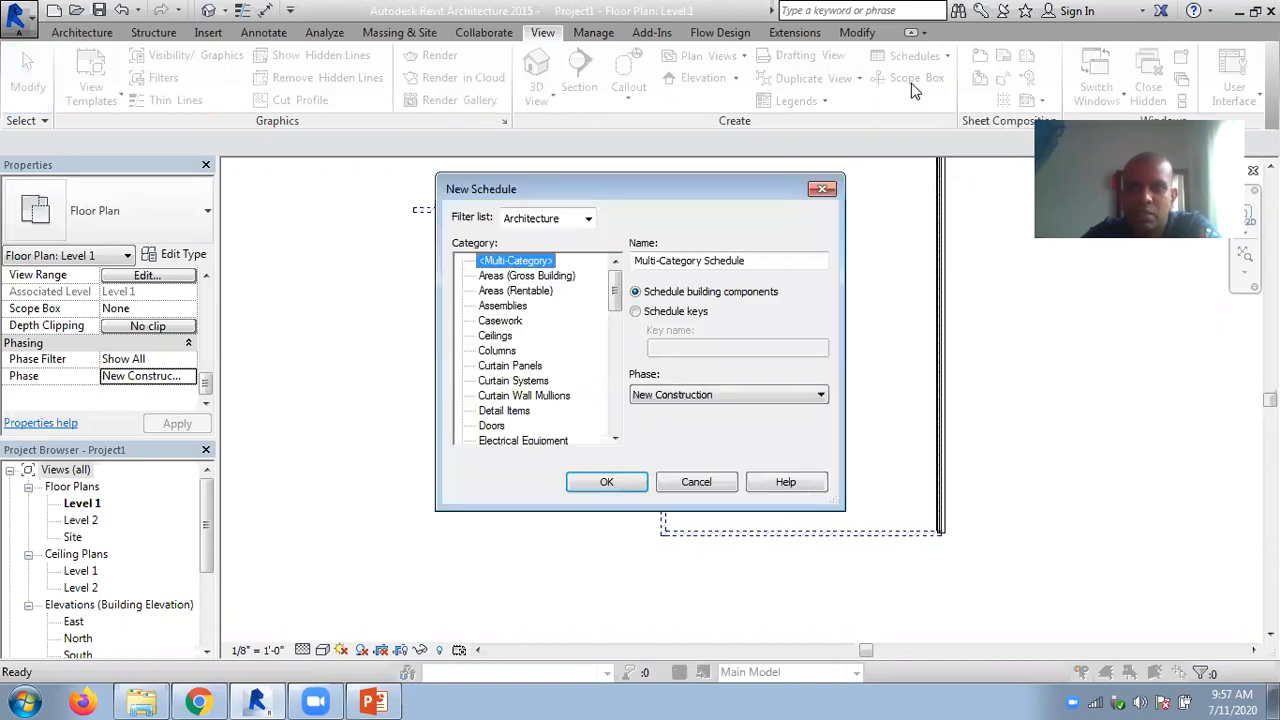
pyautogui.click(700, 398)
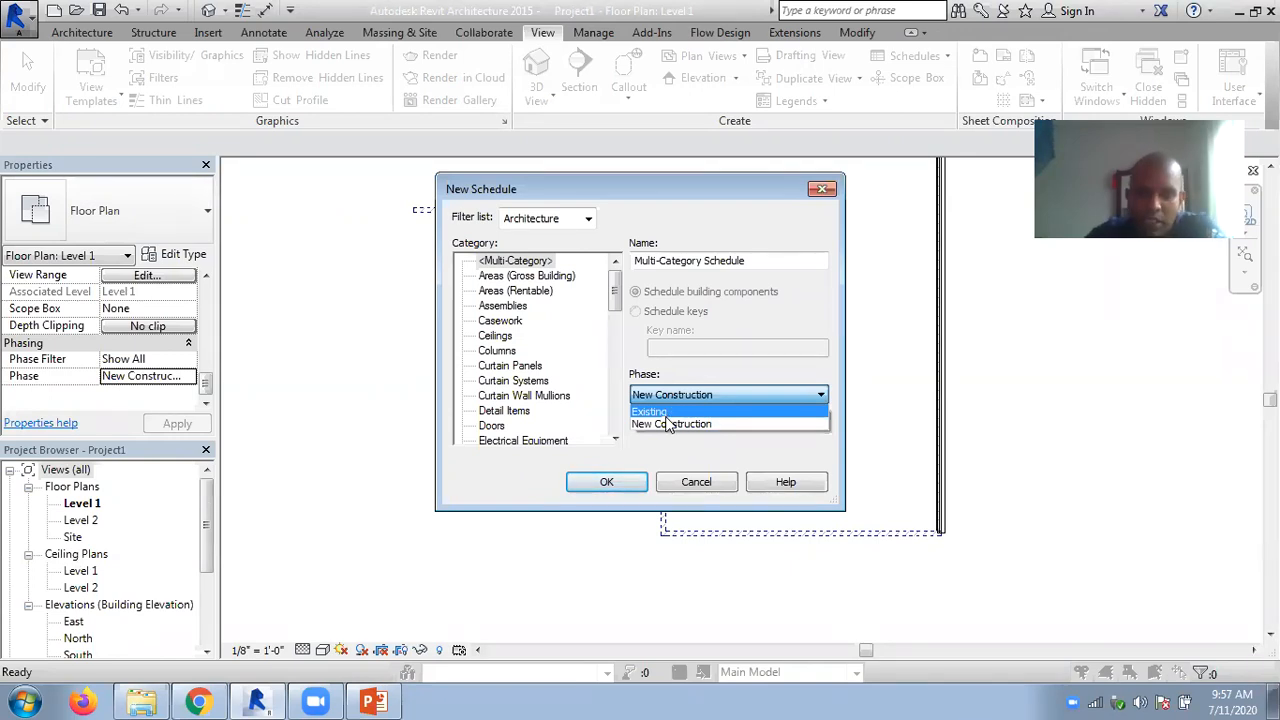
pyautogui.click(683, 482)
pyautogui.click(690, 482)
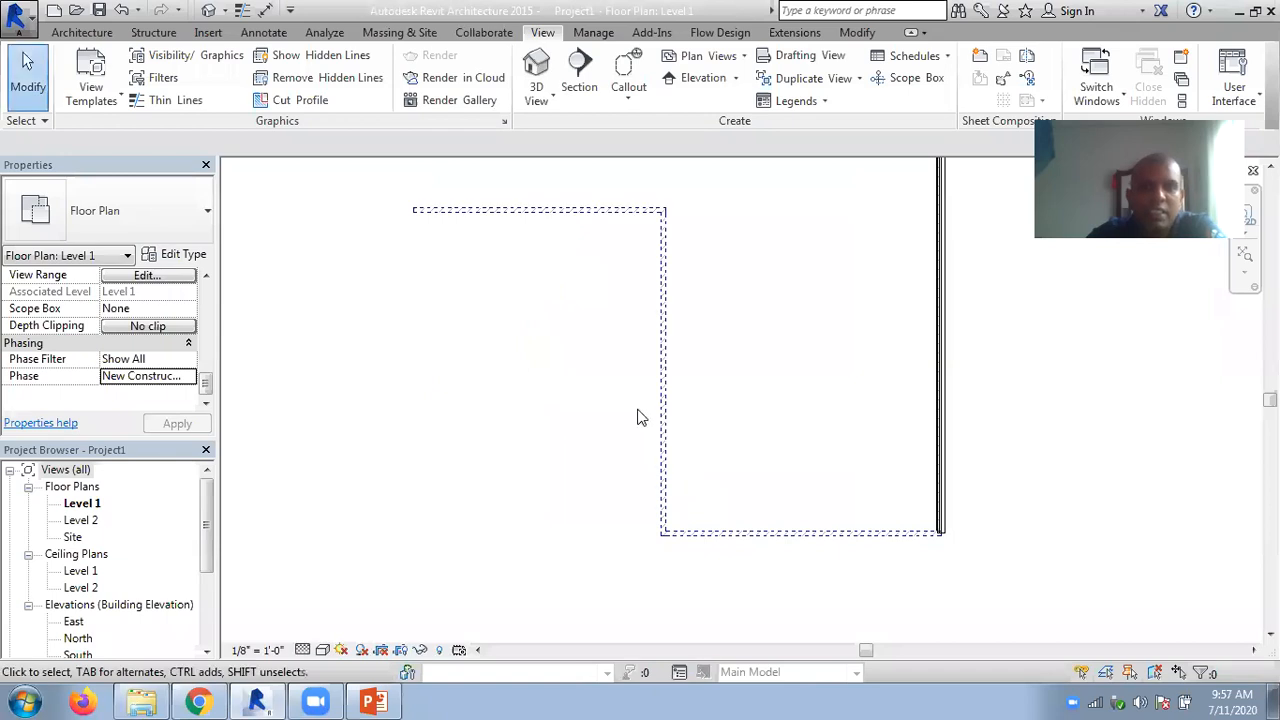
# - Try combining the Existing phase with the next one in the project's Phasing settings, and cancel the change
pyautogui.click(594, 33)
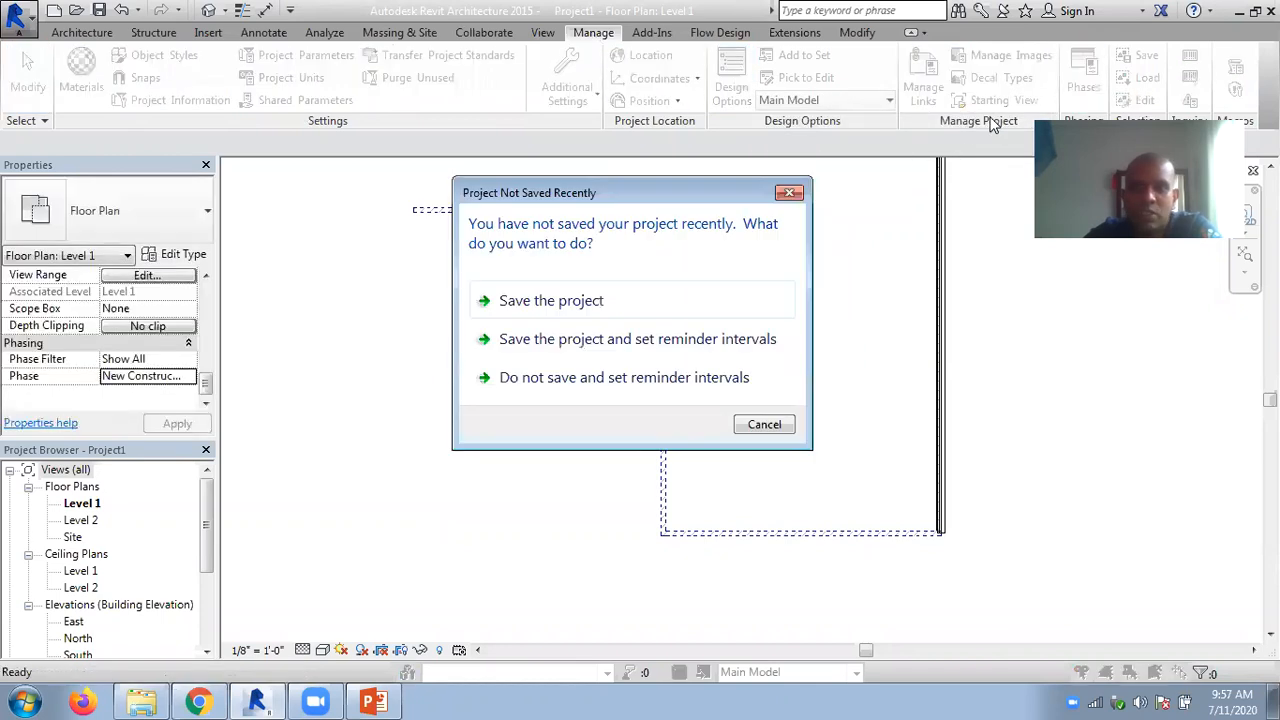
pyautogui.click(760, 424)
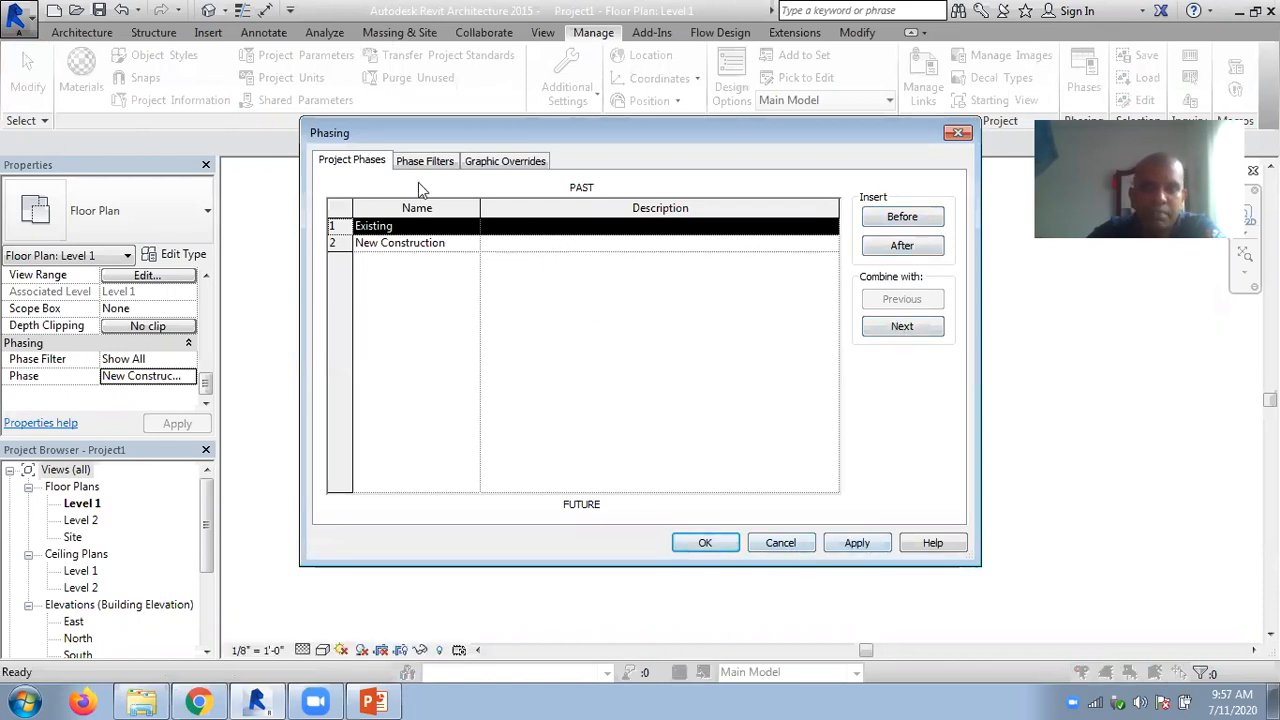
pyautogui.click(903, 327)
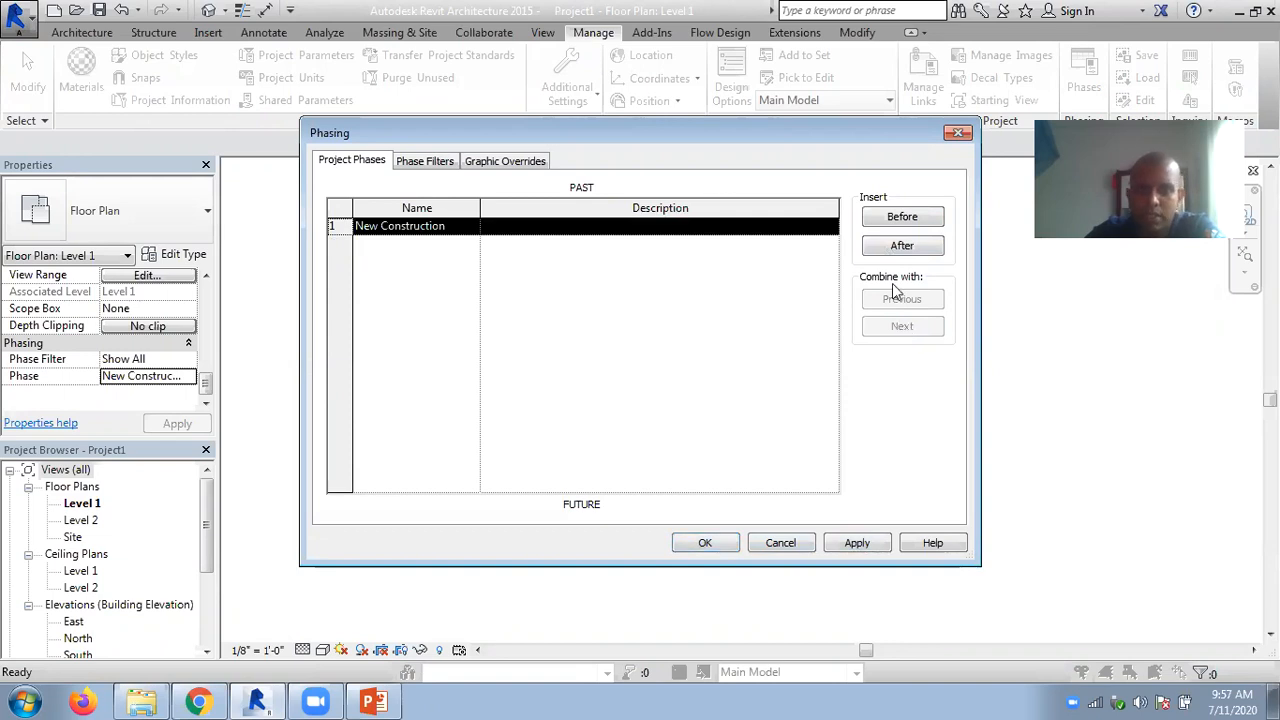
pyautogui.click(778, 542)
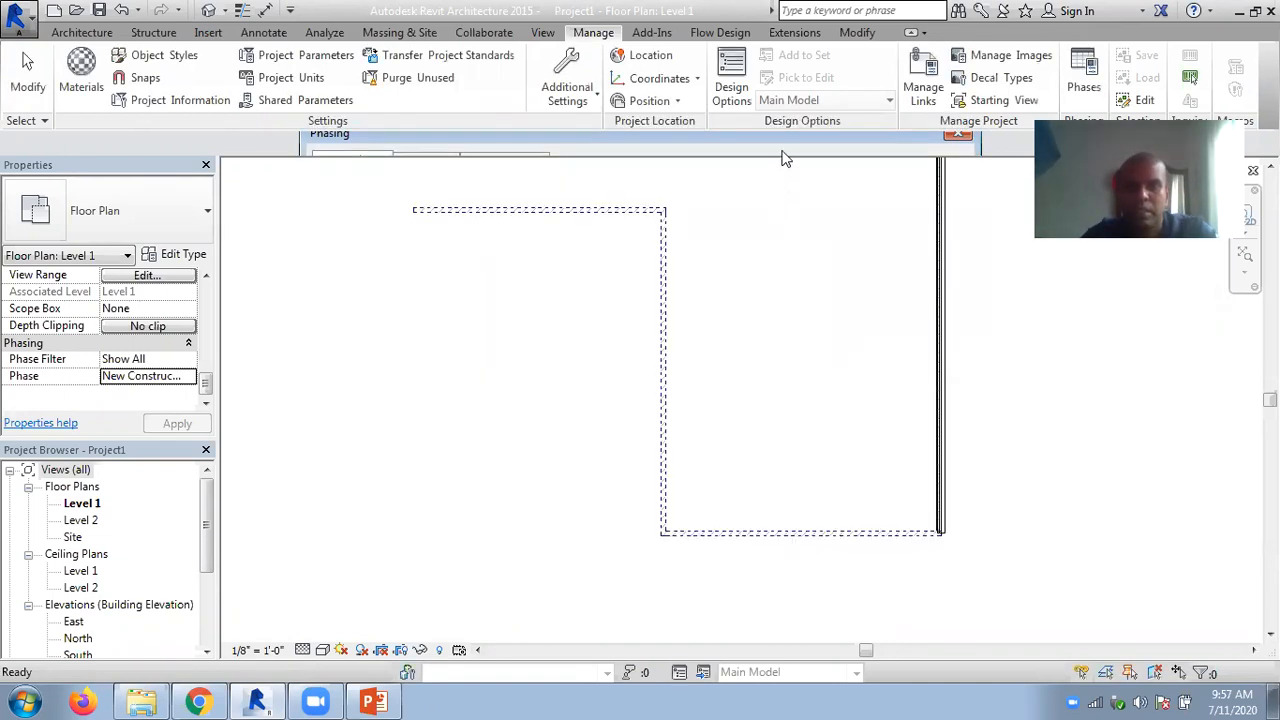
# - Insert a new project phase after Existing and name it demolish
pyautogui.click(1084, 75)
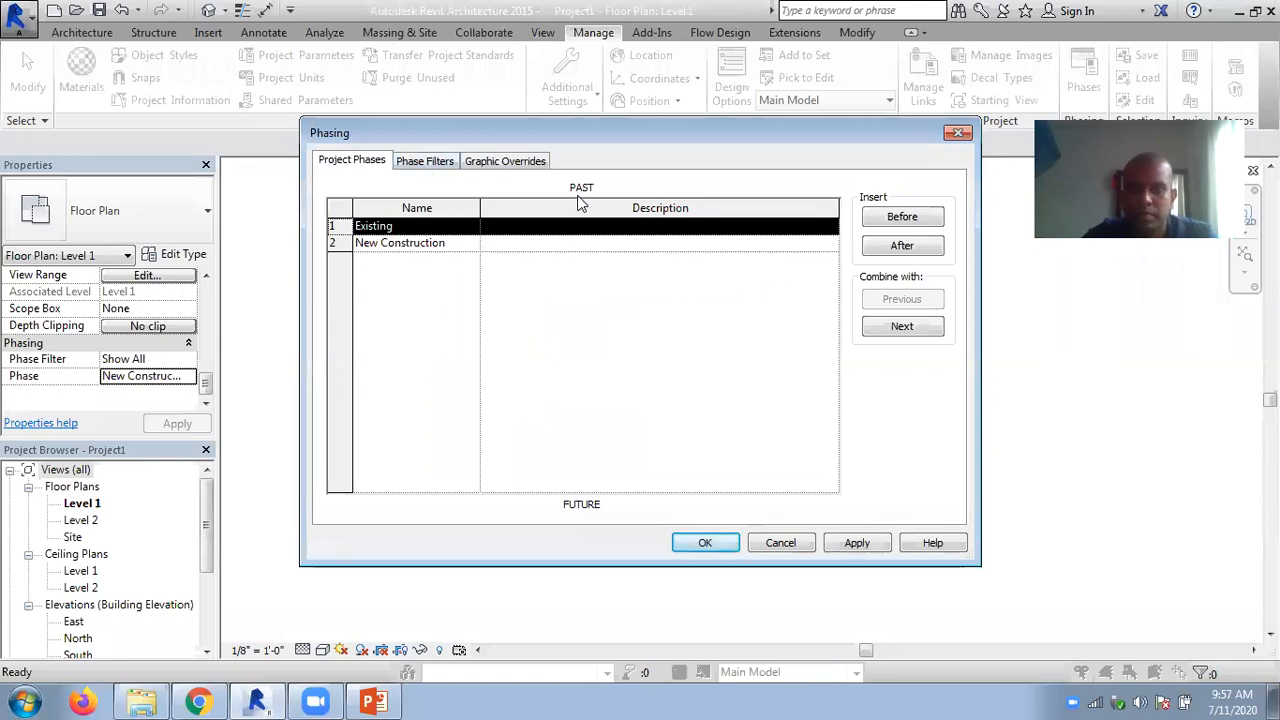
pyautogui.click(400, 243)
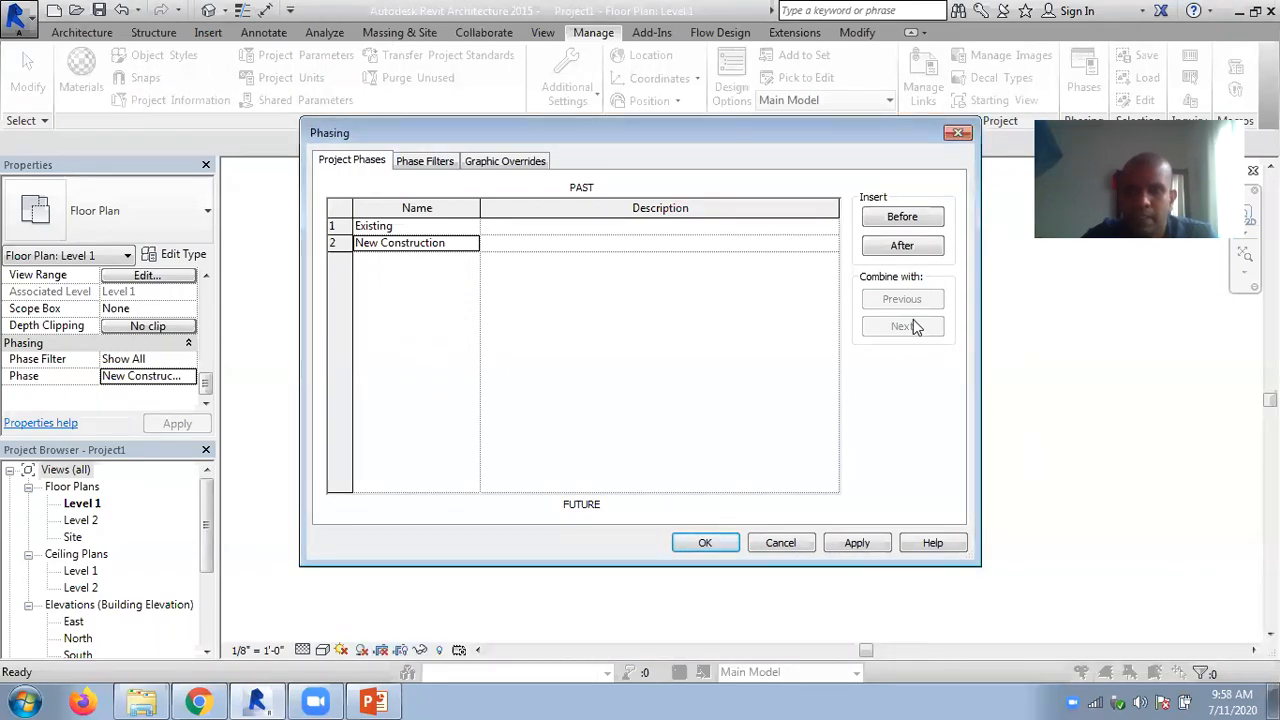
pyautogui.click(418, 228)
pyautogui.click(901, 246)
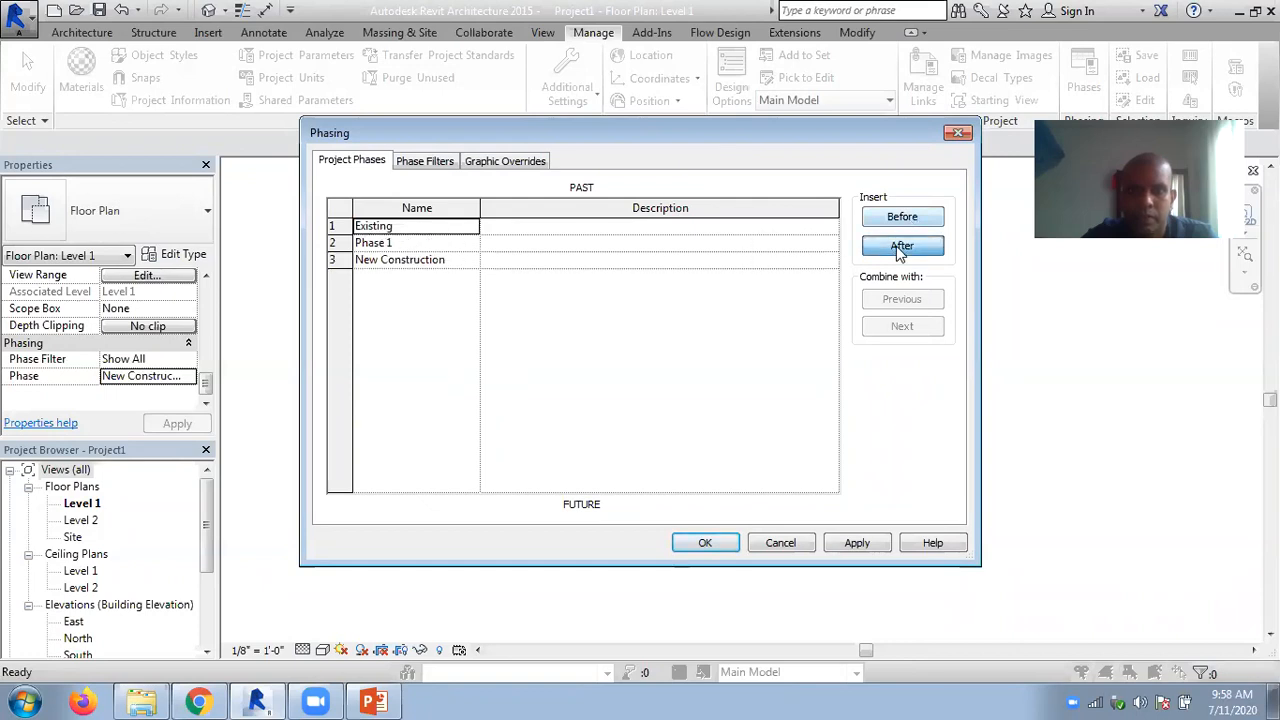
pyautogui.click(375, 243)
pyautogui.doubleClick(375, 243)
pyautogui.write('demolish')
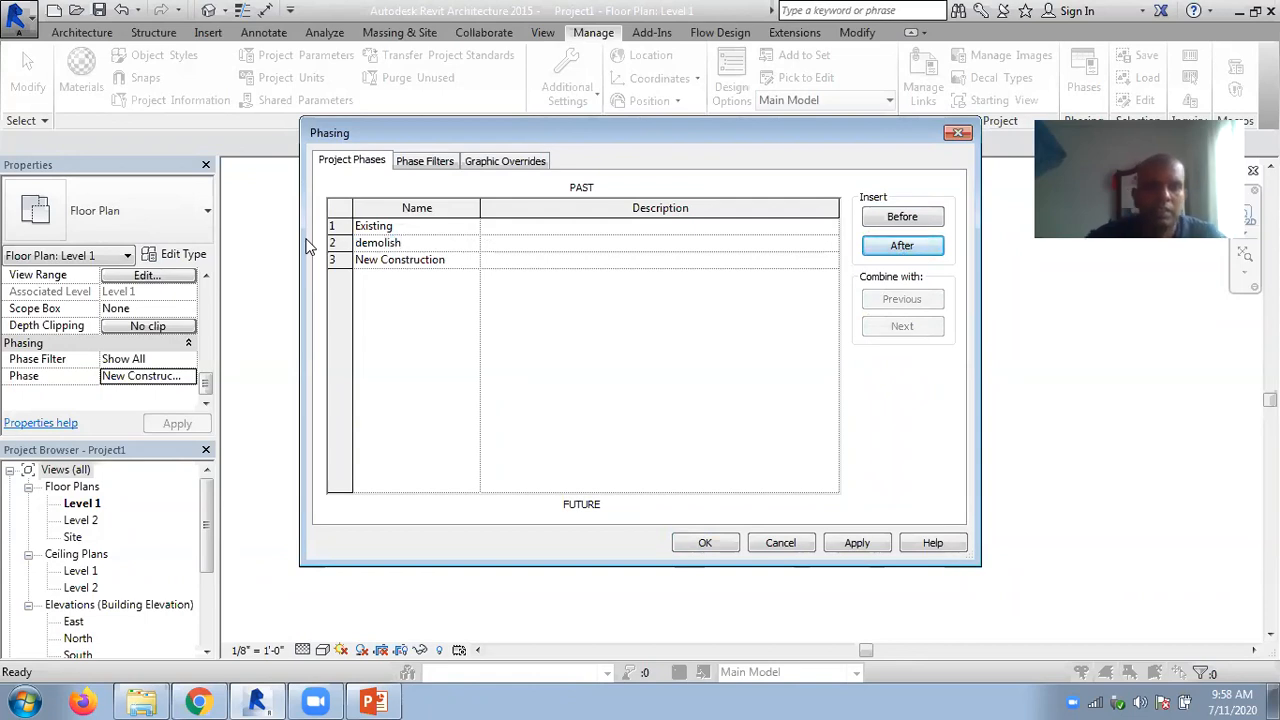
pyautogui.click(722, 545)
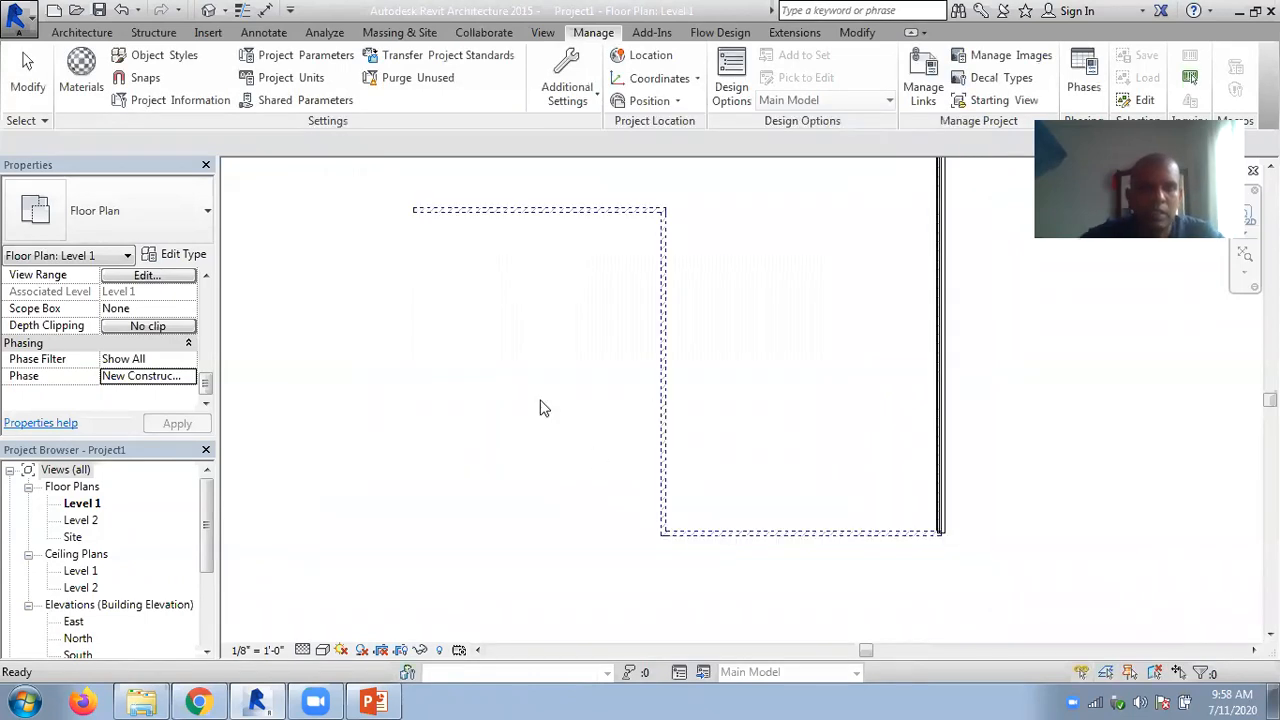
# - Switch the Level 1 floor plan's Phase to demolish and back to New Construction
pyautogui.click(182, 376)
pyautogui.click(188, 377)
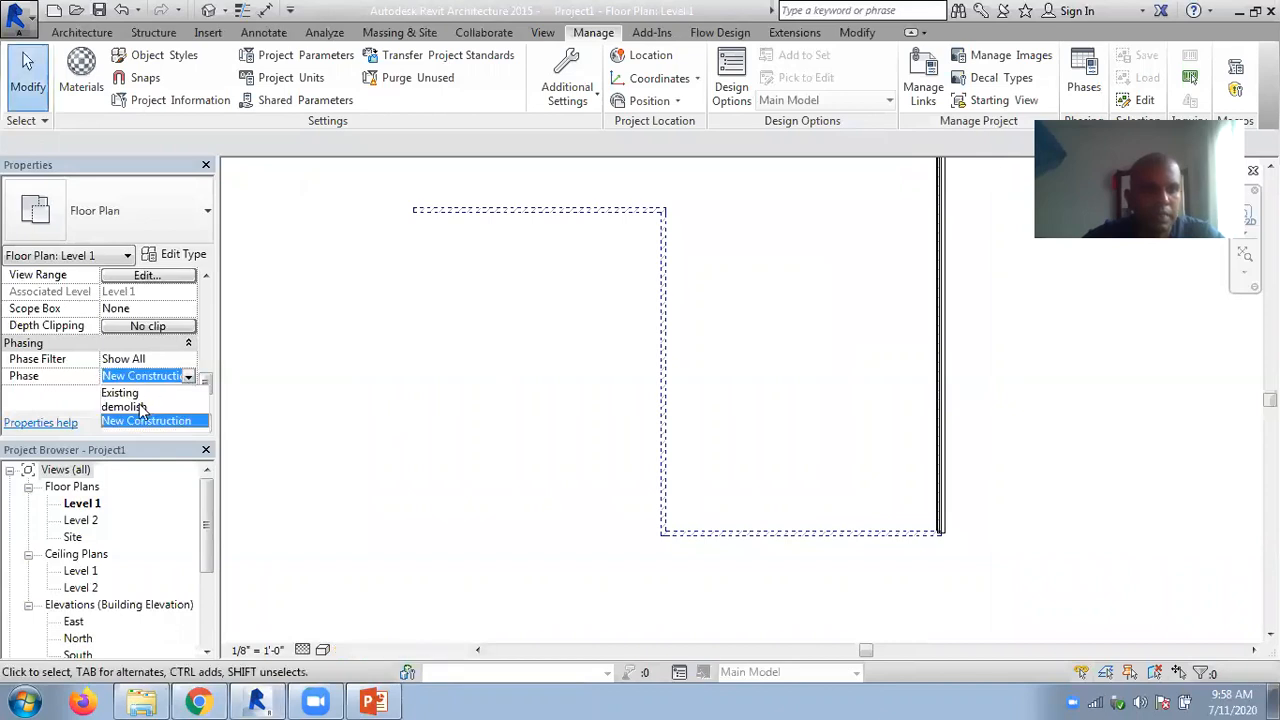
pyautogui.click(137, 405)
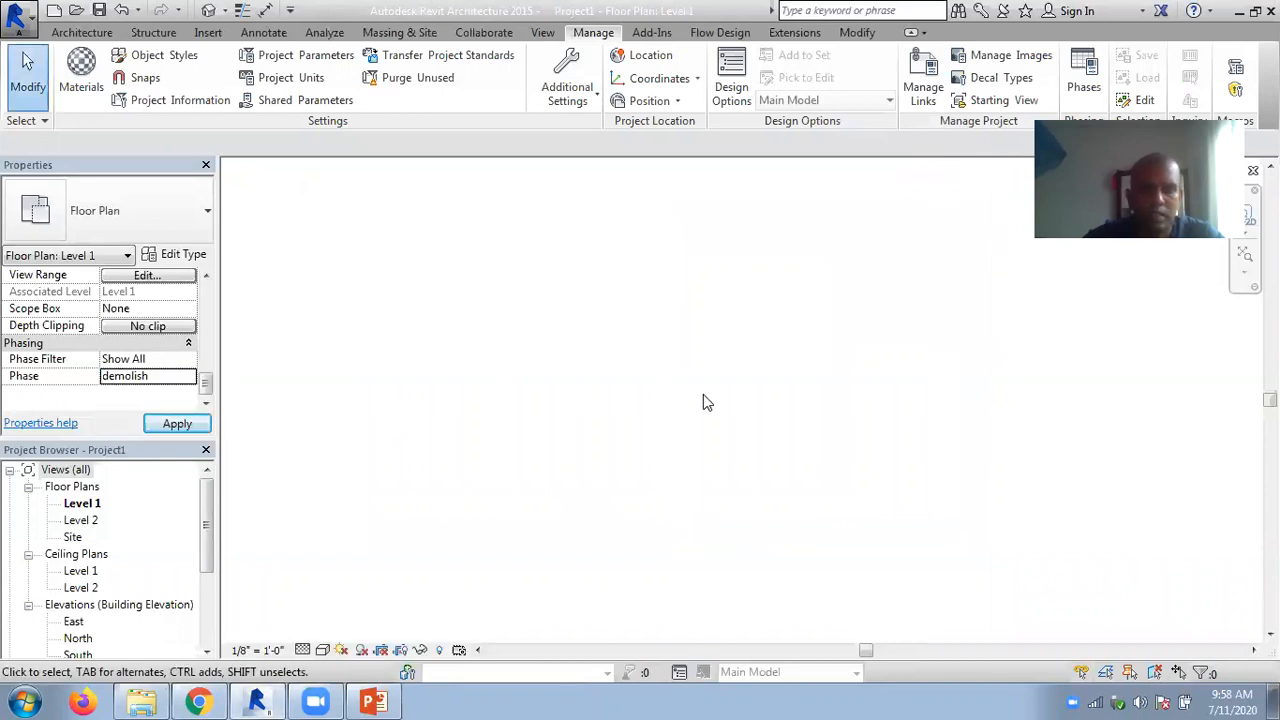
pyautogui.click(183, 376)
pyautogui.click(188, 377)
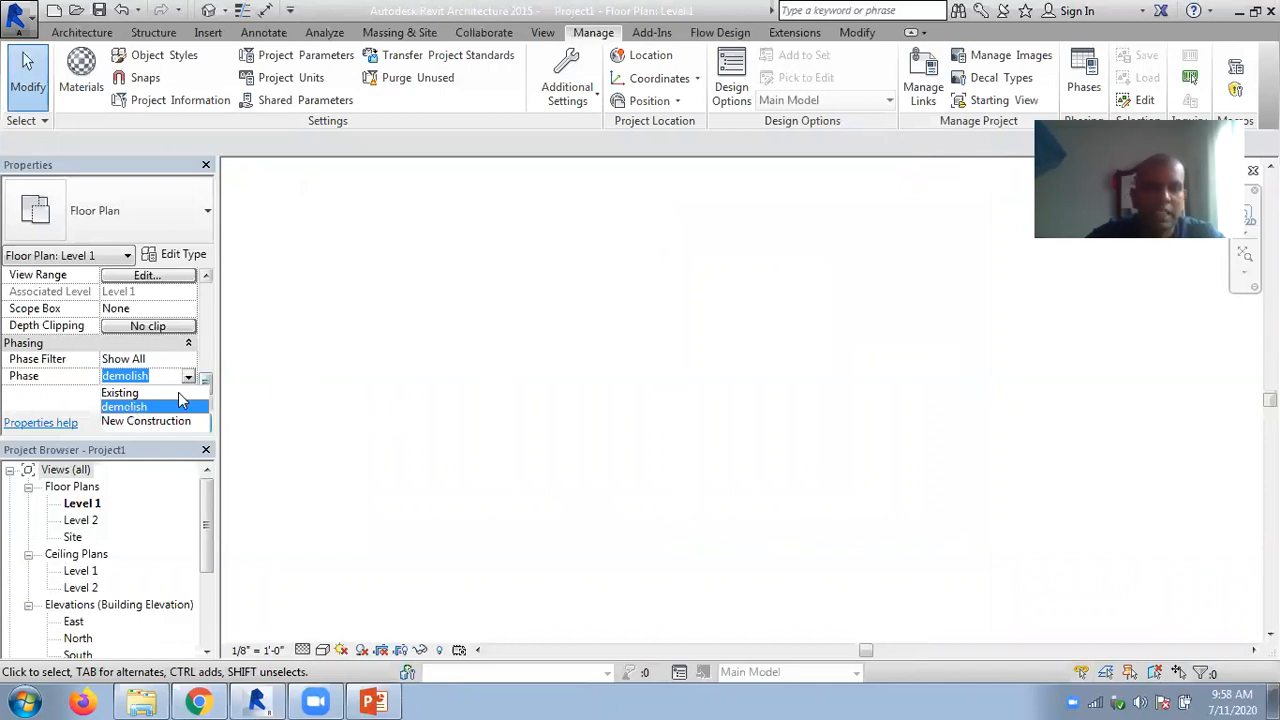
pyautogui.click(128, 422)
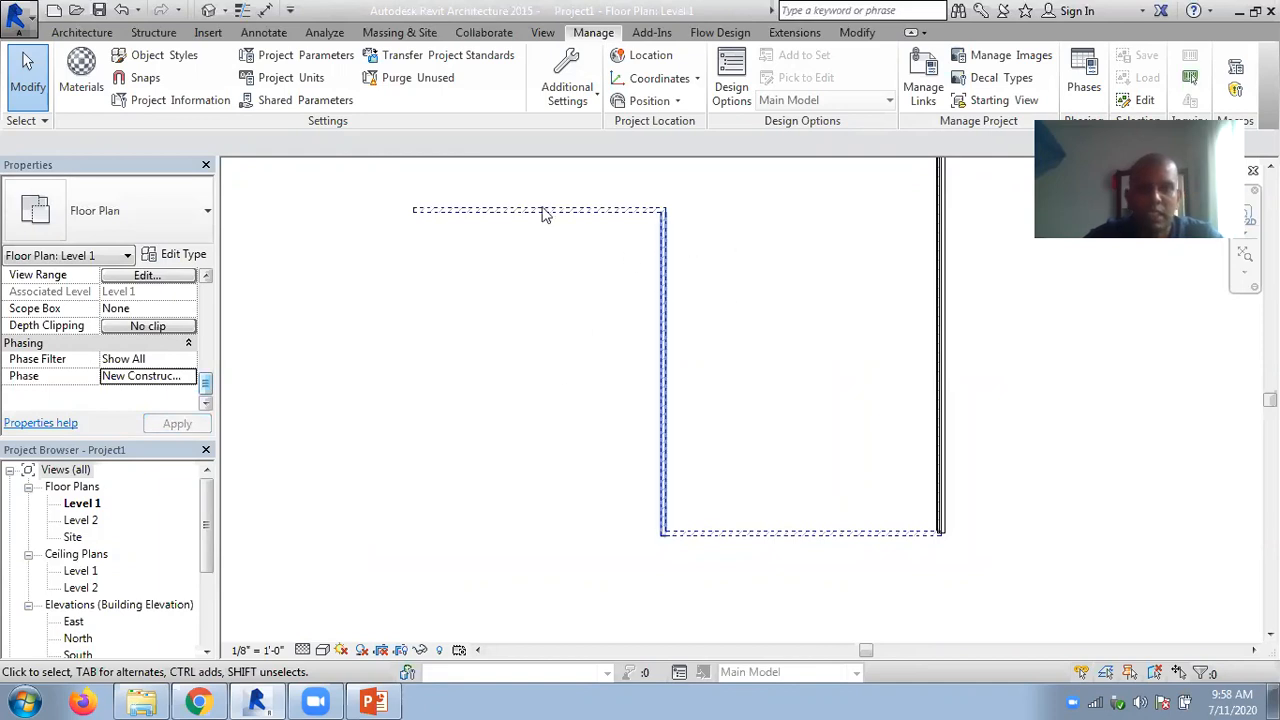
pyautogui.click(529, 218)
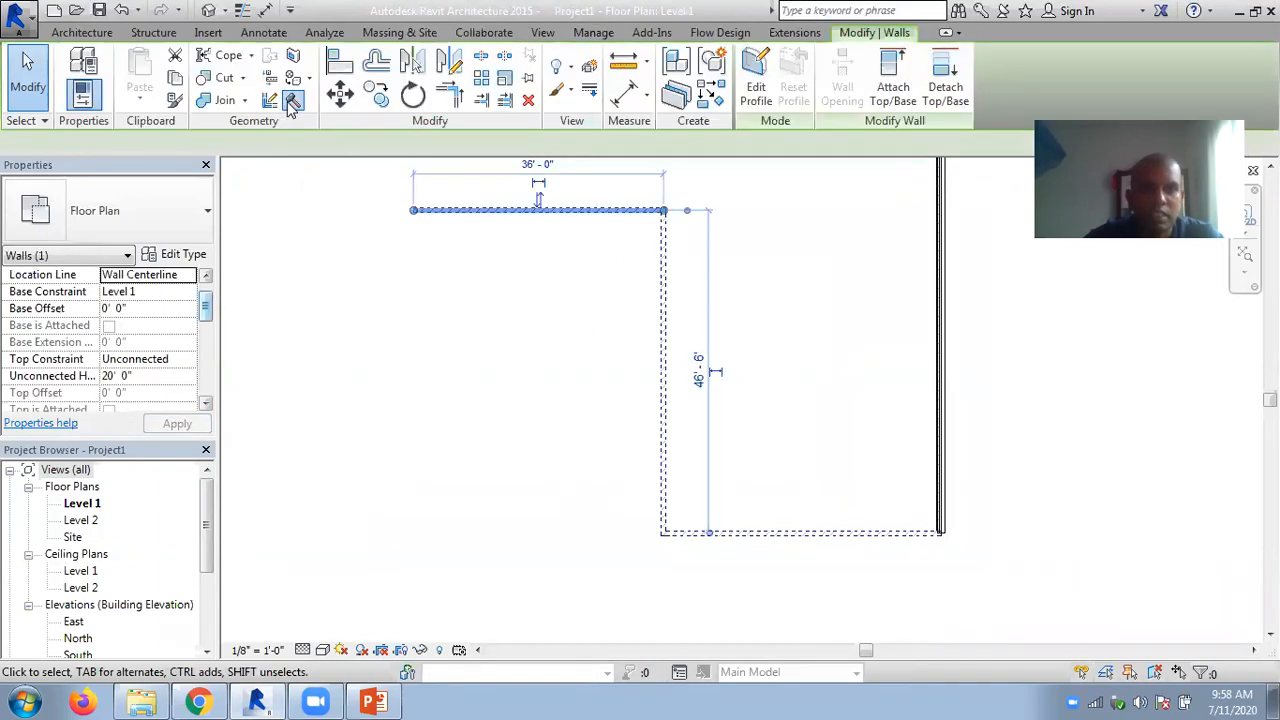
pyautogui.click(293, 100)
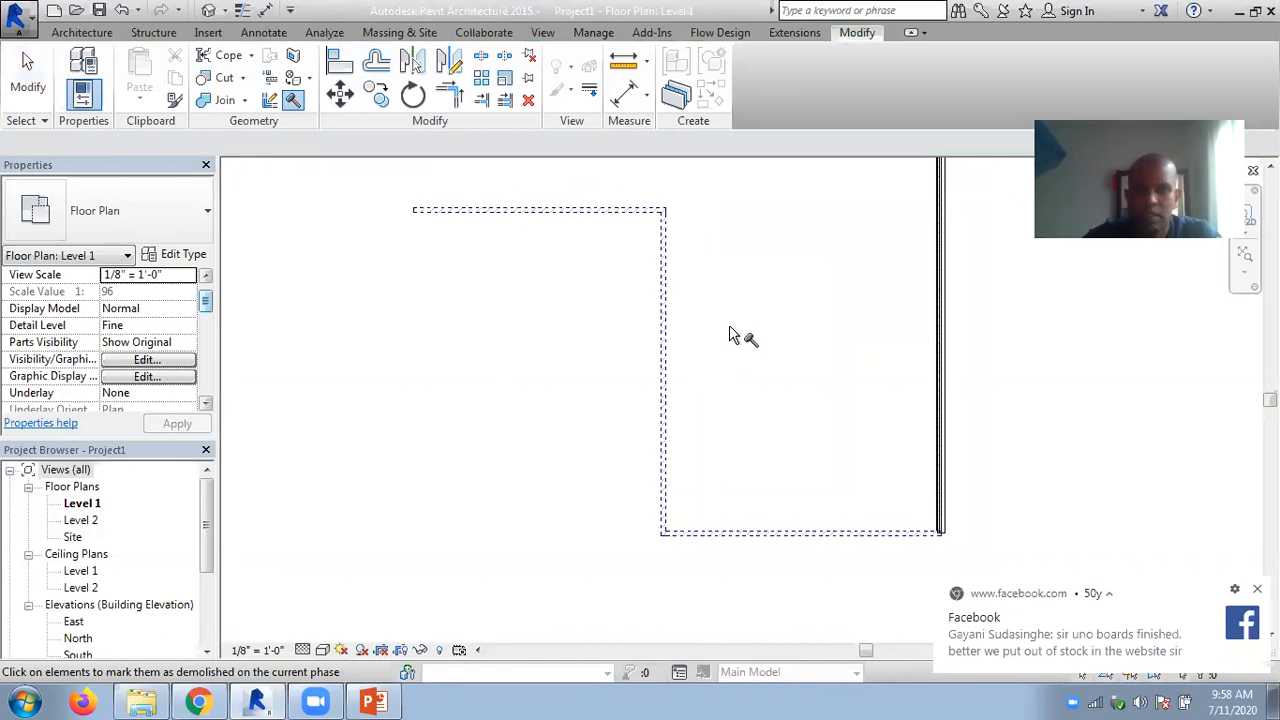
pyautogui.press('Escape')
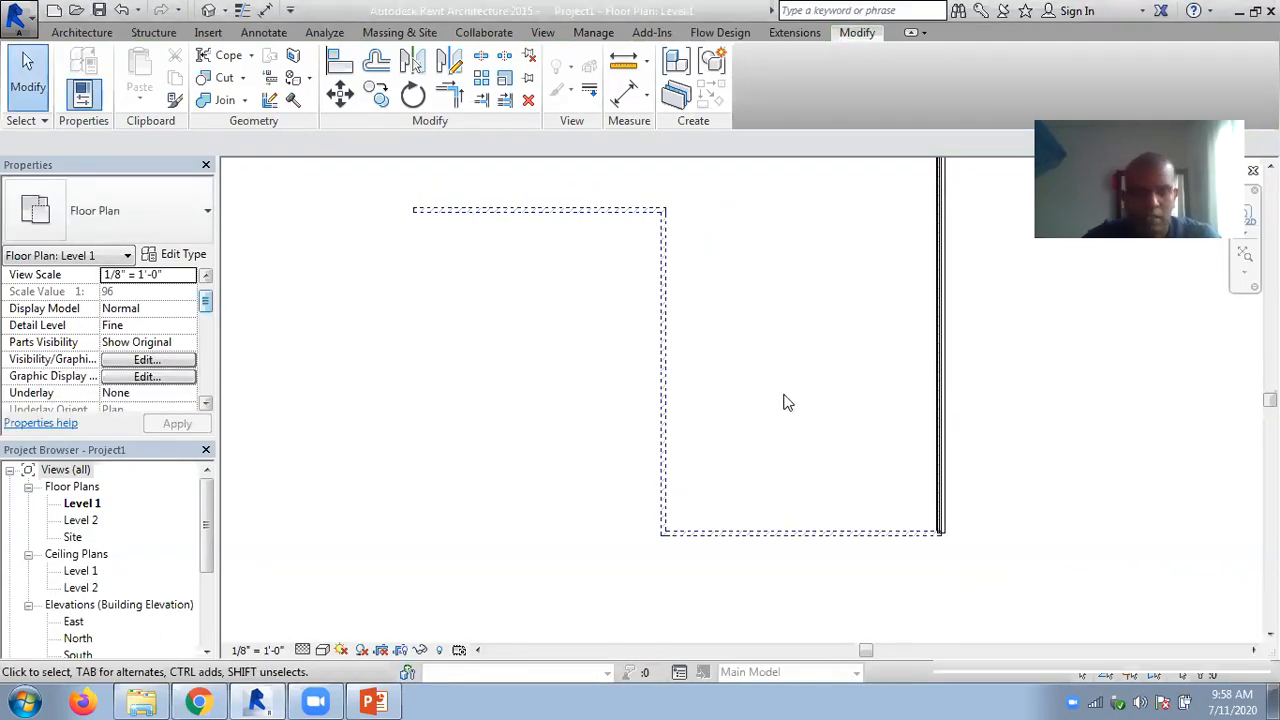
# - Undo the phase edits and the demolition of the three connected Generic walls, keeping the view's Phase at New Construction
pyautogui.hotkey('ctrl', 'z')
pyautogui.hotkey('ctrl', 'z')
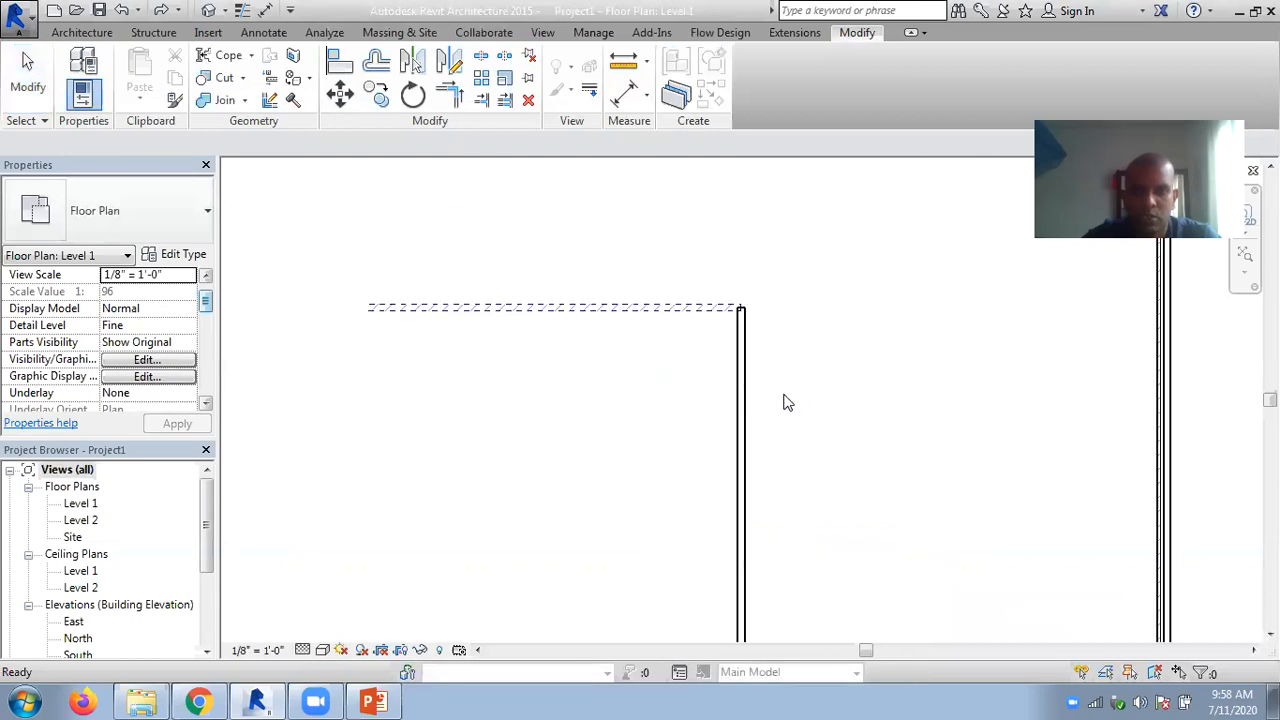
pyautogui.hotkey('ctrl', 'z')
pyautogui.scroll(-5, 572, 299)
pyautogui.moveTo(473, 320); pyautogui.dragTo(411, 272, button='middle')
pyautogui.scroll(-5, 193, 410)
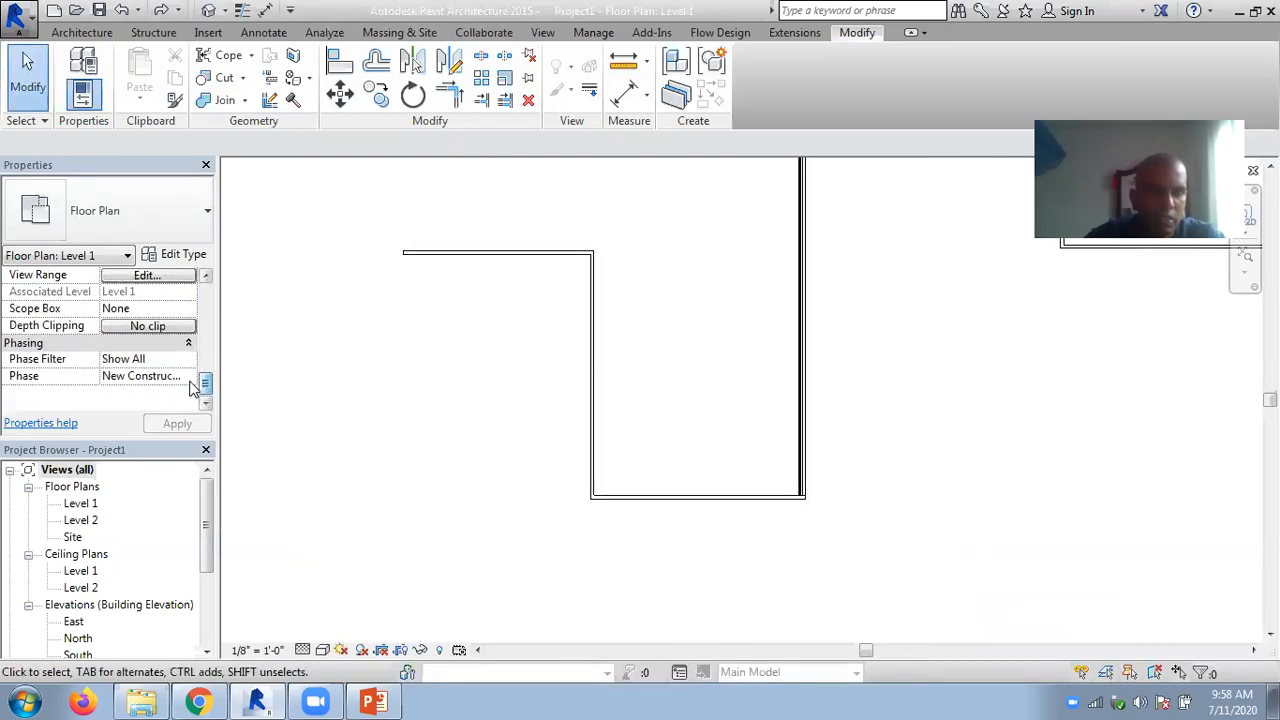
pyautogui.click(186, 377)
pyautogui.click(242, 394)
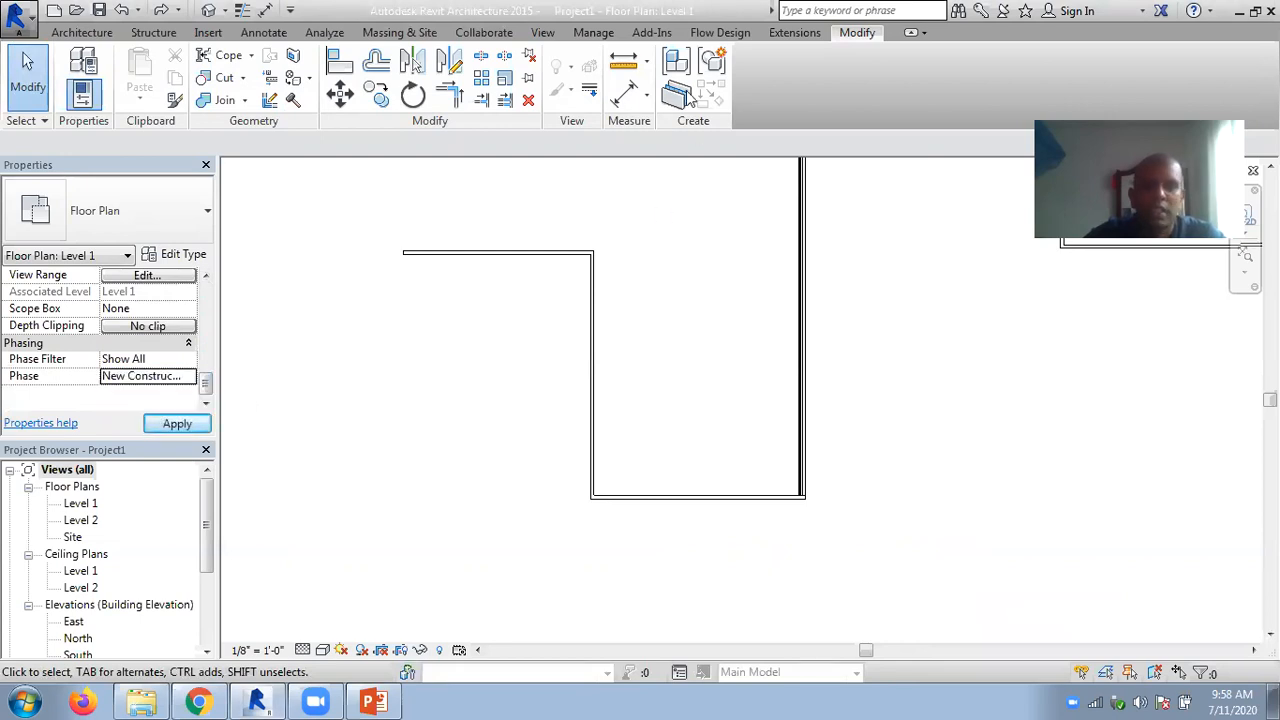
# - Add a project phase named demolish between Existing and New Construction
pyautogui.click(593, 32)
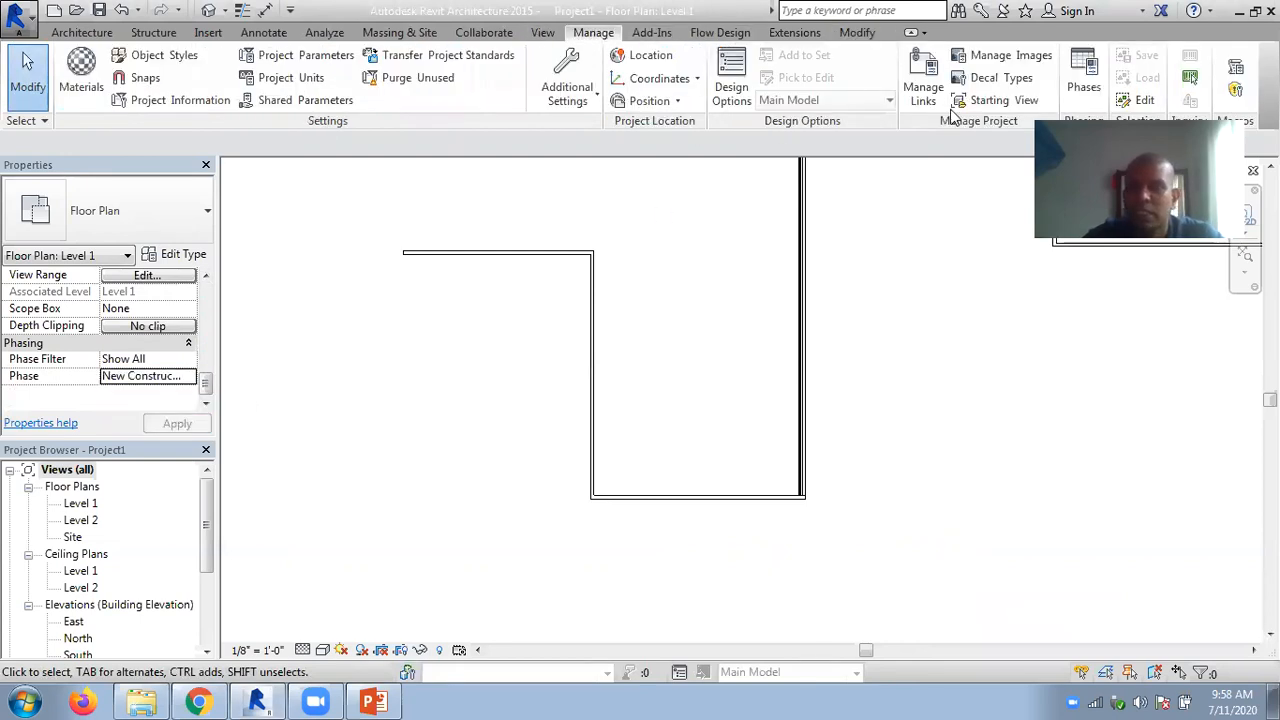
pyautogui.click(1084, 80)
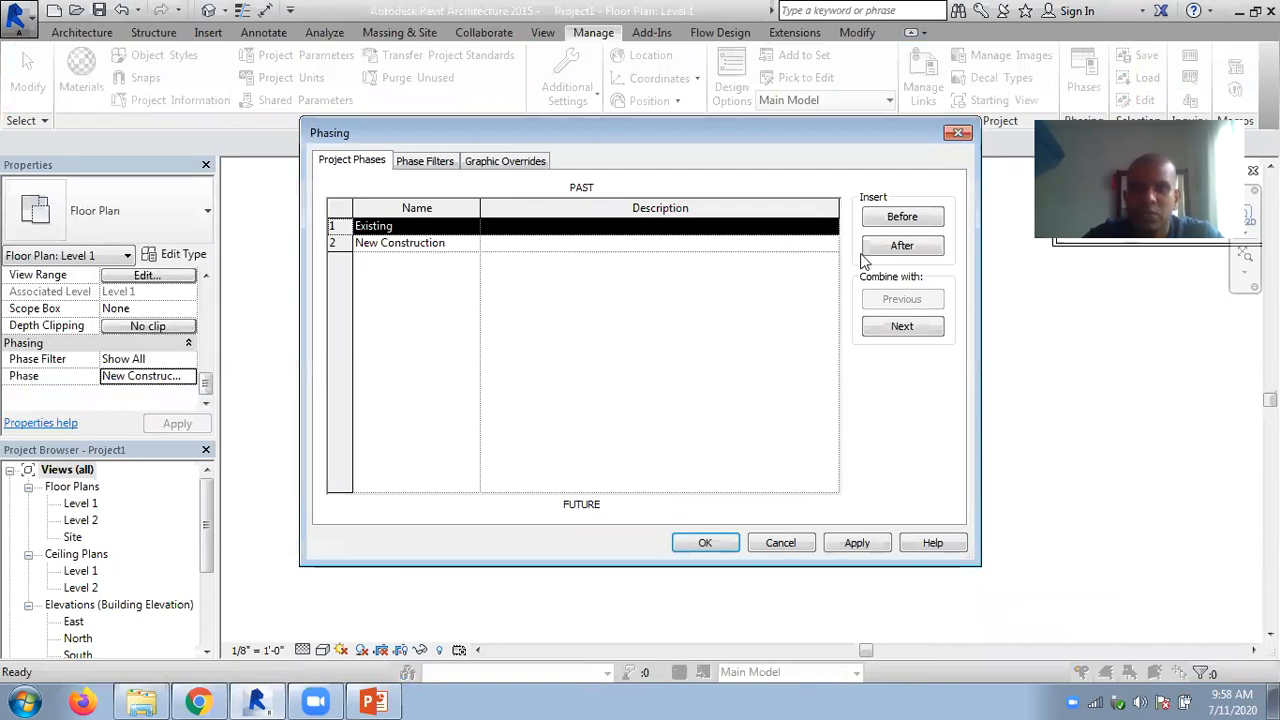
pyautogui.click(902, 246)
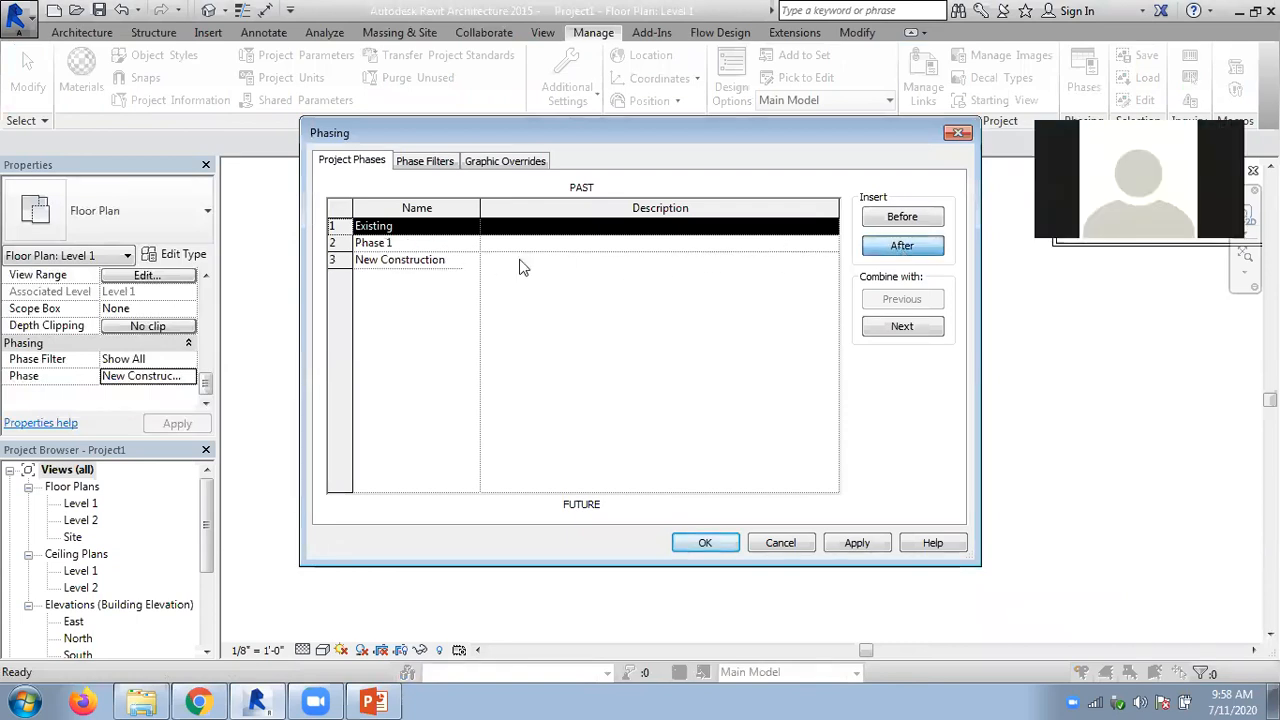
pyautogui.click(425, 250)
pyautogui.write('demolish')
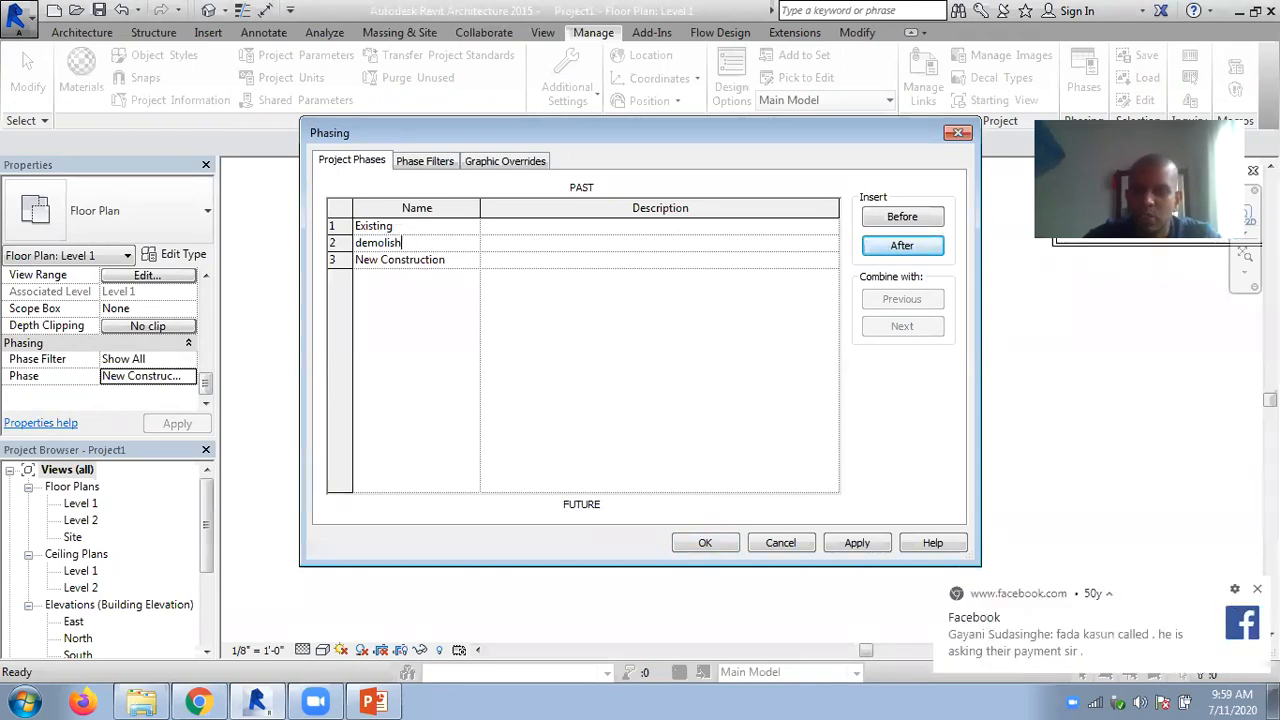
pyautogui.click(1257, 589)
pyautogui.doubleClick(406, 242)
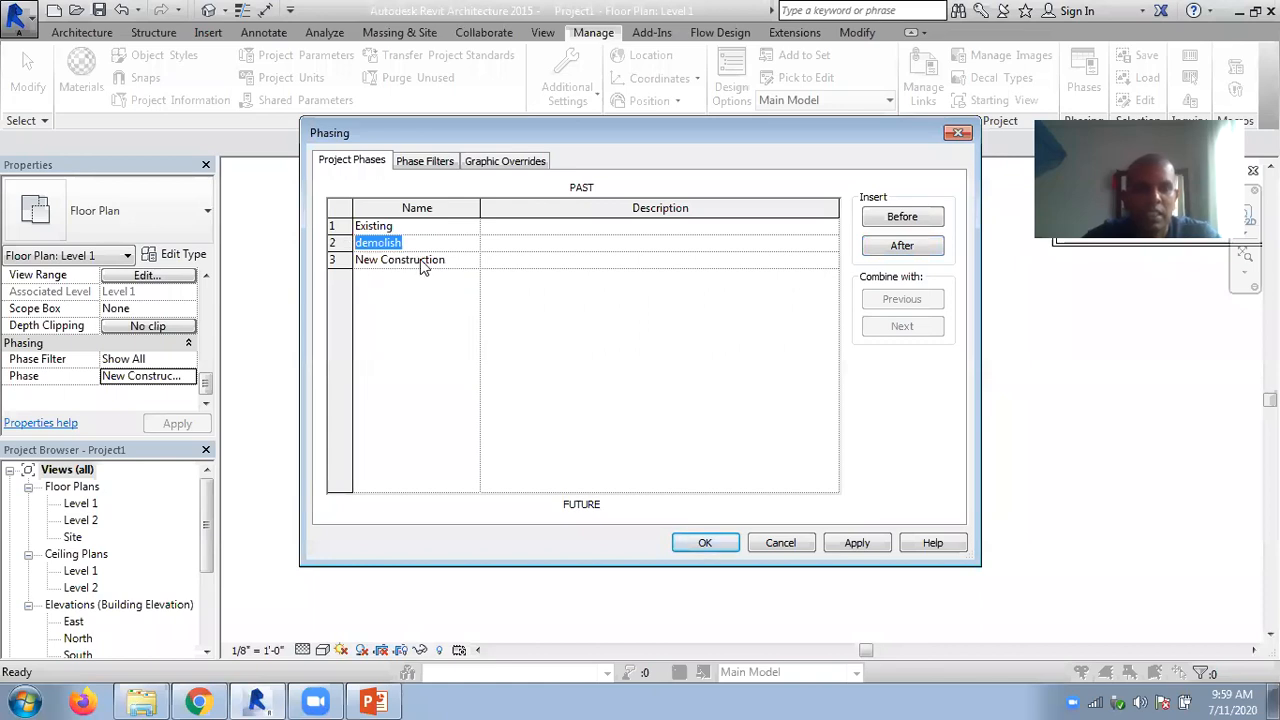
pyautogui.click(706, 543)
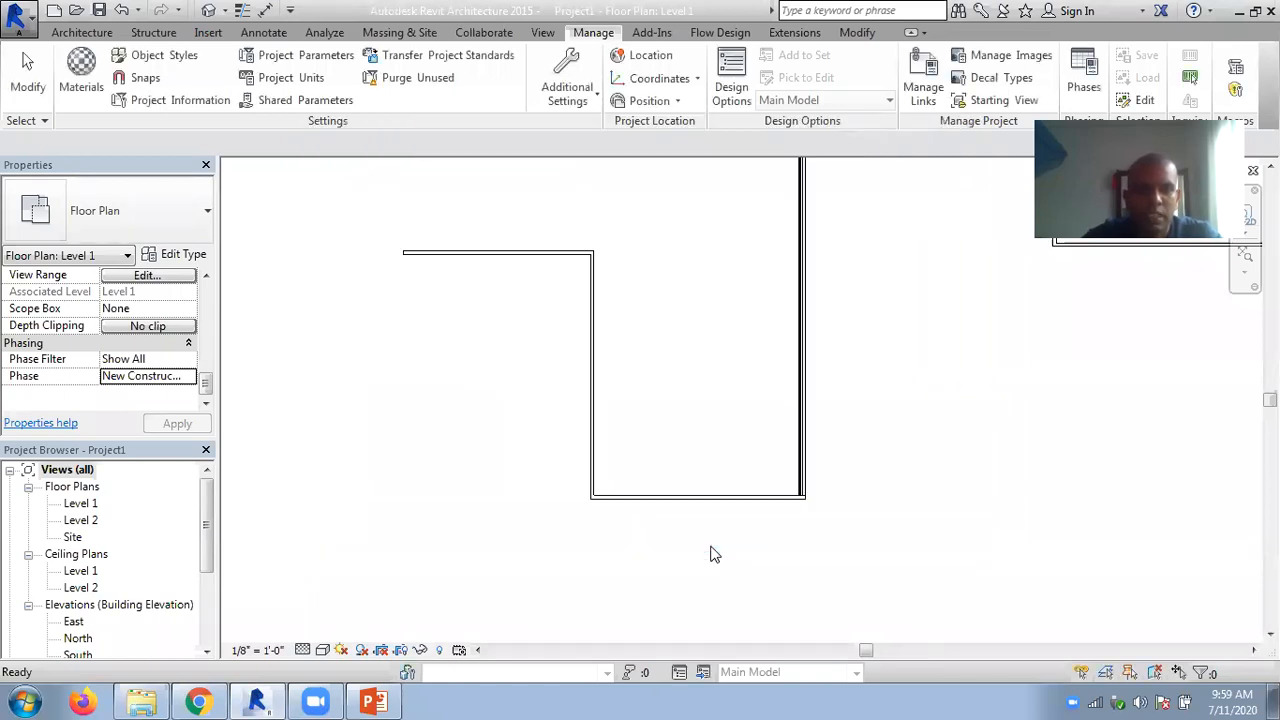
# - Apply the demolish phase to the Level 1 floor plan view, and restore its Phase to New Construction
pyautogui.click(188, 387)
pyautogui.click(125, 406)
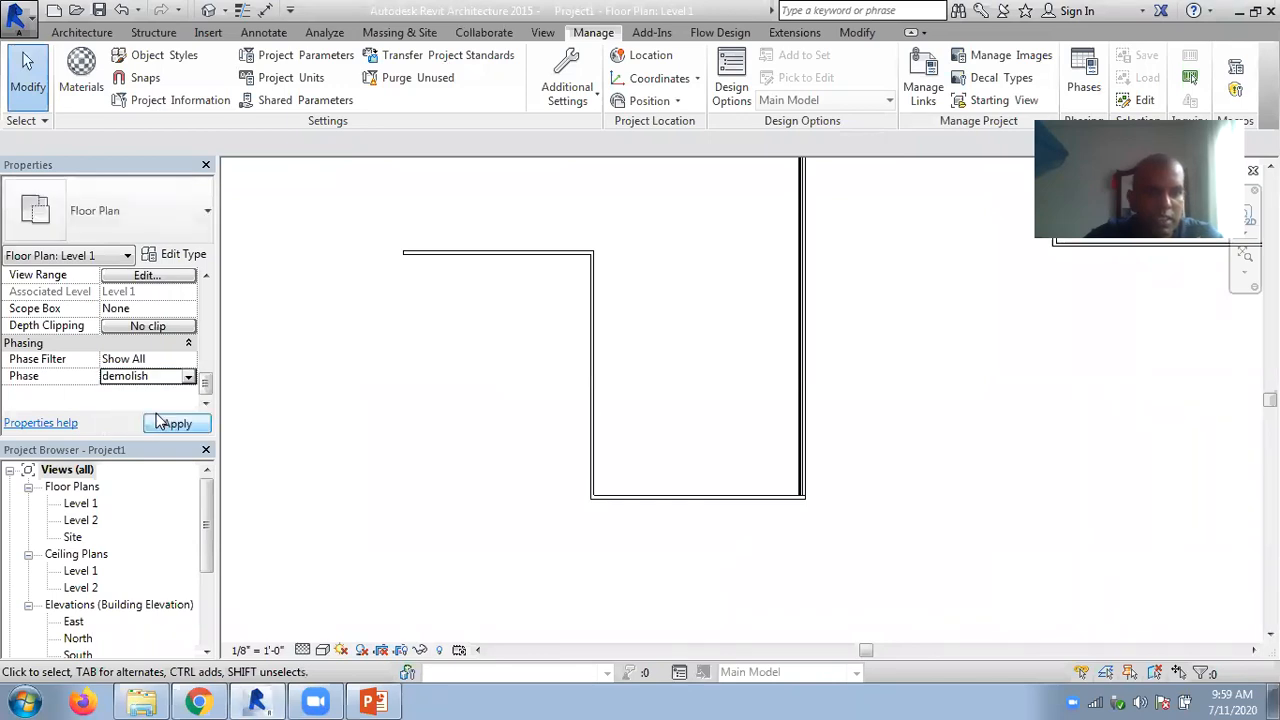
pyautogui.click(177, 423)
pyautogui.click(189, 378)
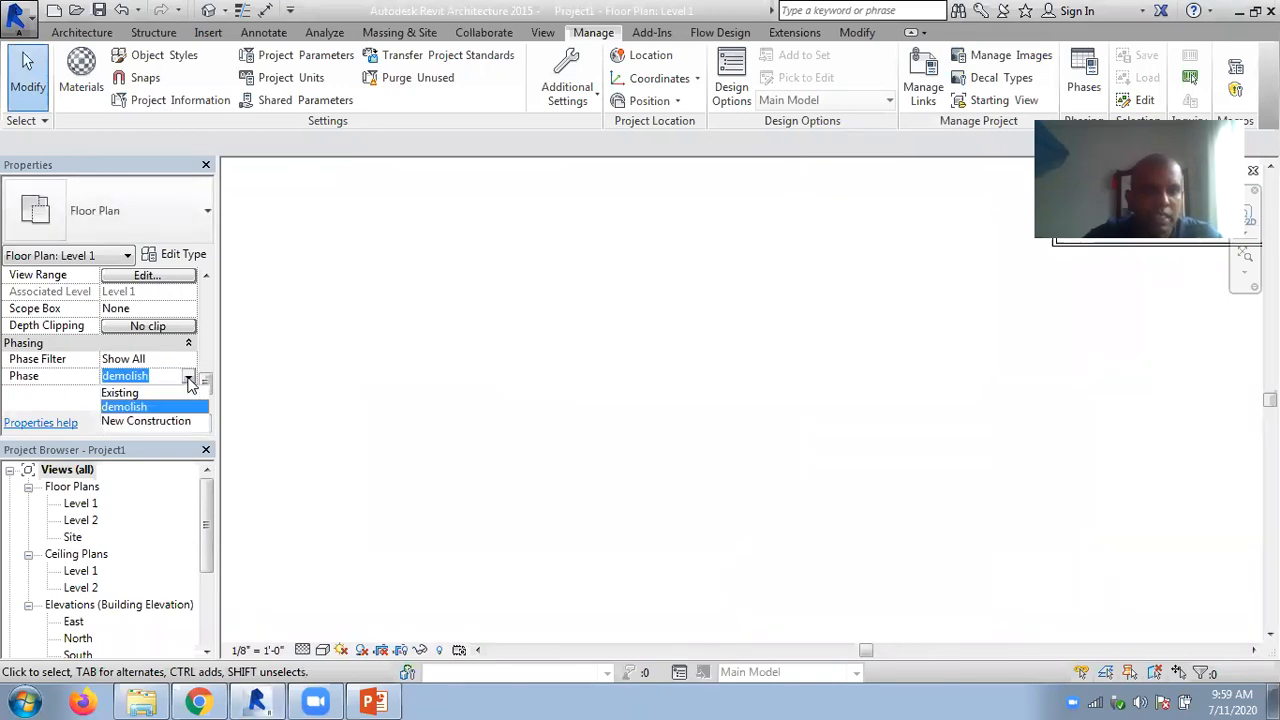
pyautogui.click(121, 393)
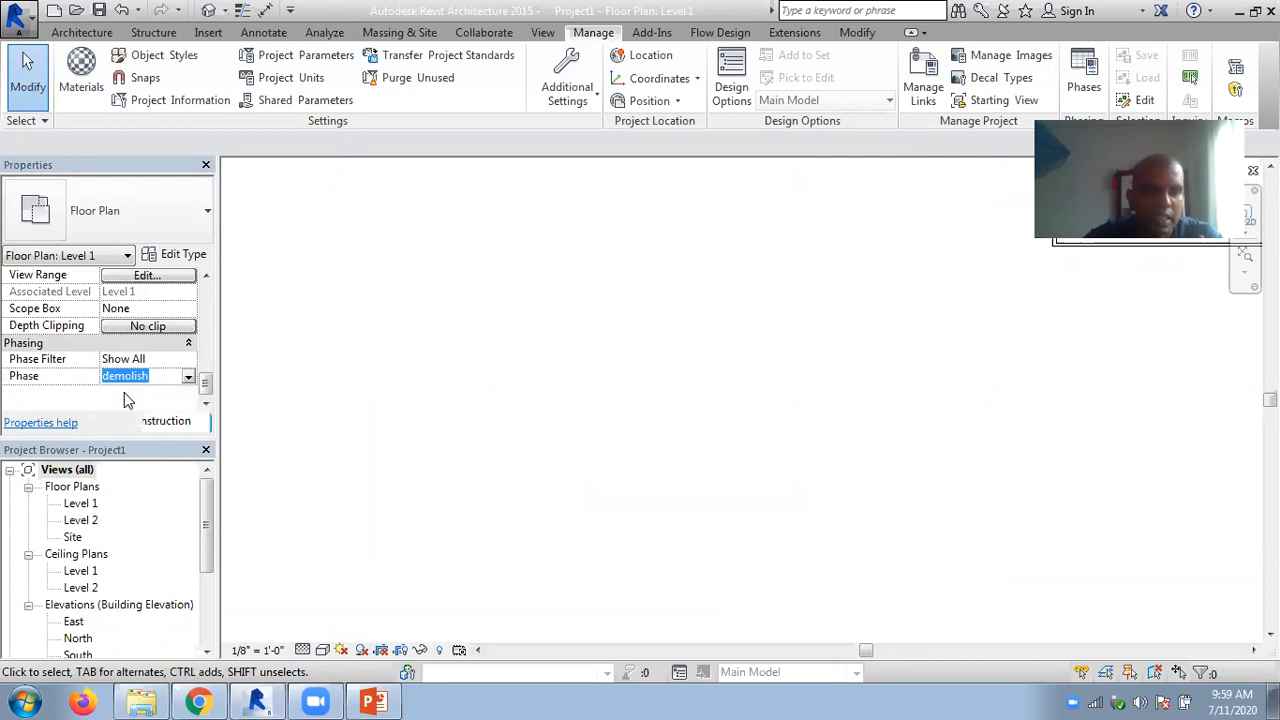
pyautogui.click(189, 378)
pyautogui.click(150, 420)
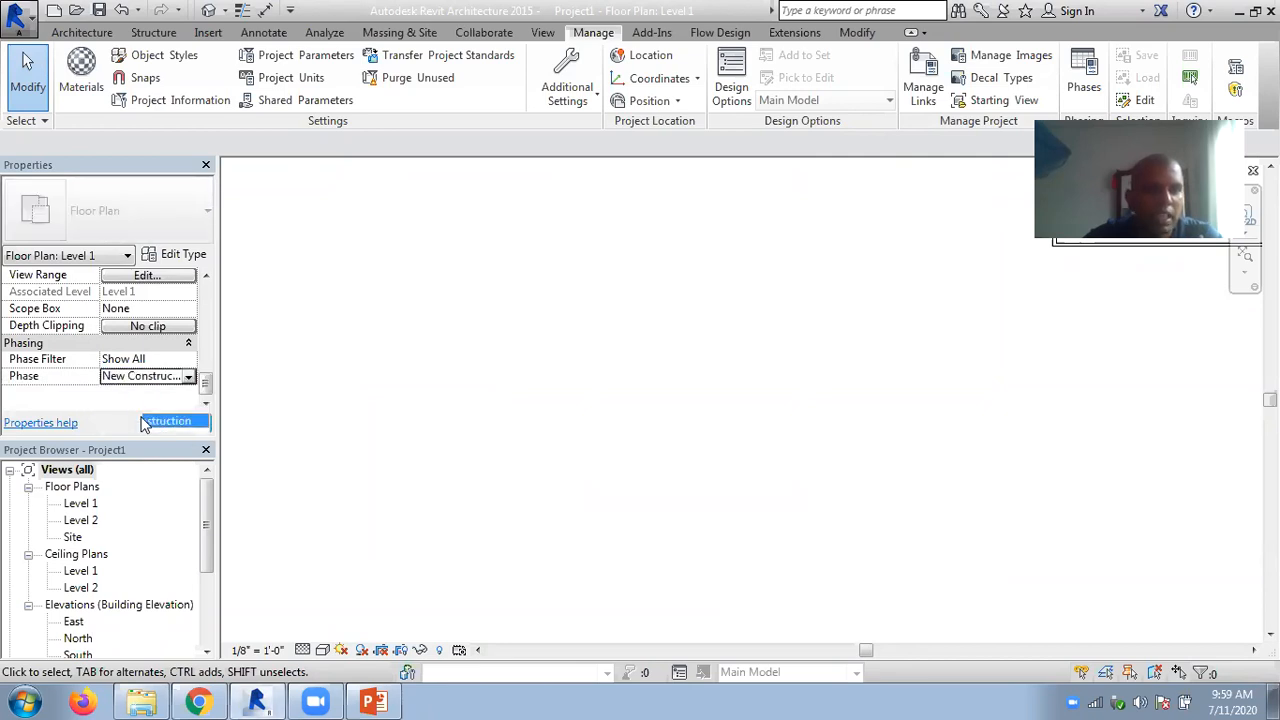
pyautogui.click(177, 423)
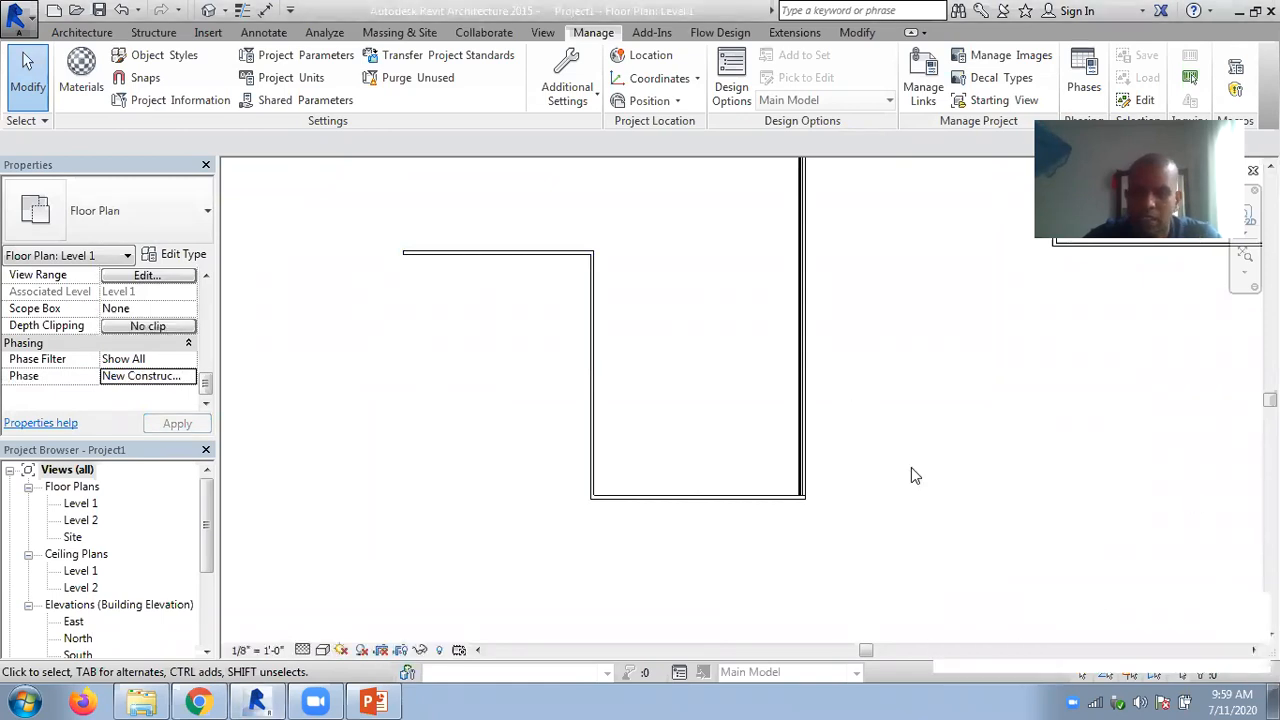
# - Demolish the short horizontal Generic wall that ends at the top of the vertical wall
pyautogui.click(856, 32)
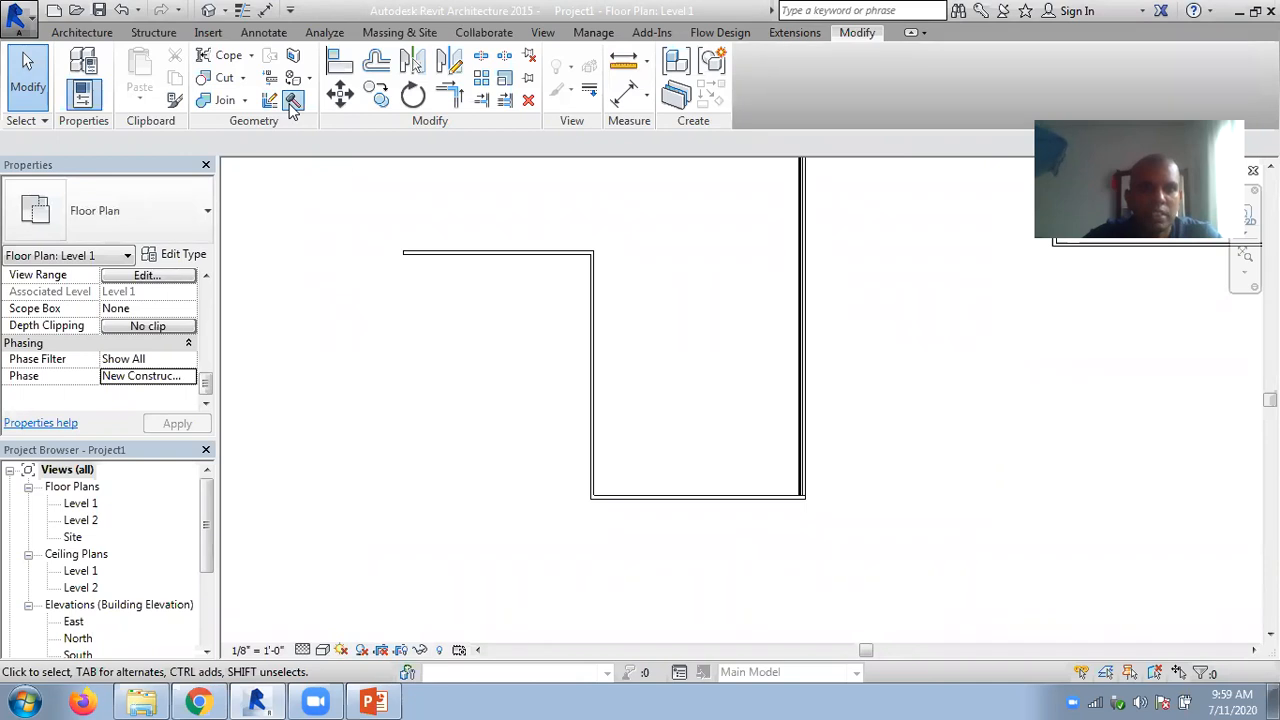
pyautogui.click(293, 103)
pyautogui.click(491, 258)
pyautogui.click(29, 95)
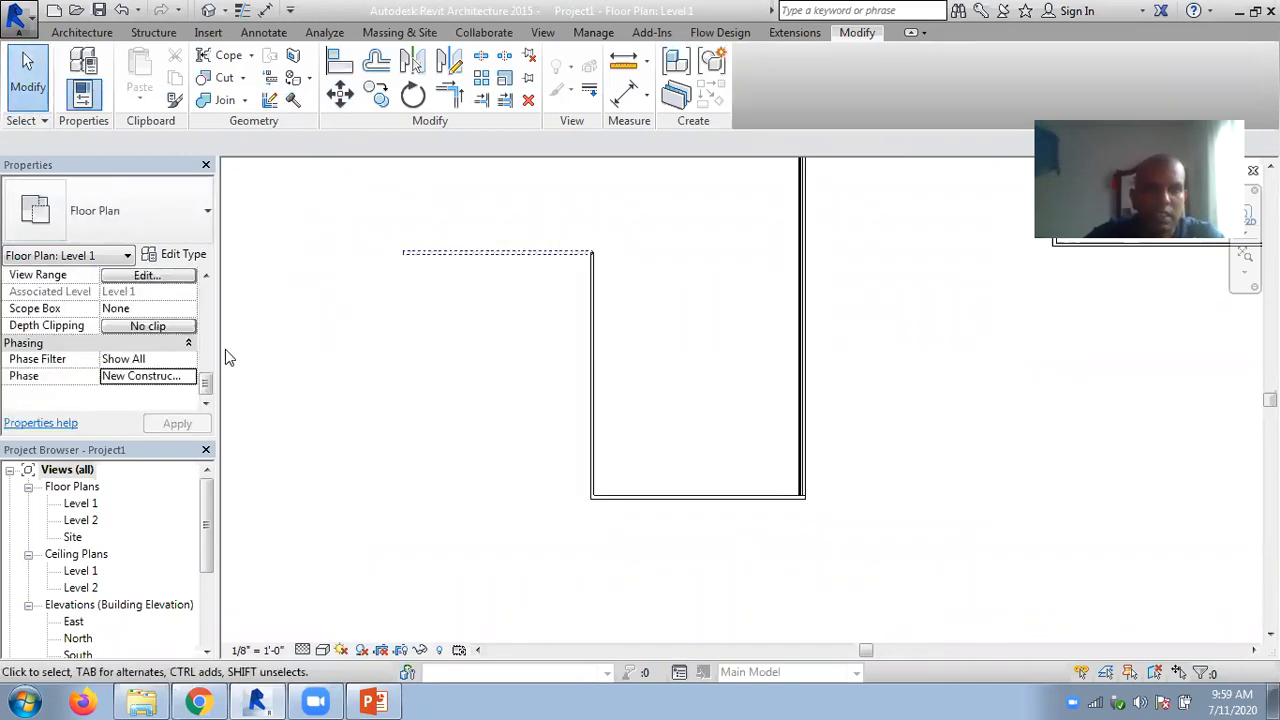
# - Switch the Level 1 floor plan's Phase to demolish, to Existing, and back to New Construction
pyautogui.click(190, 376)
pyautogui.click(135, 407)
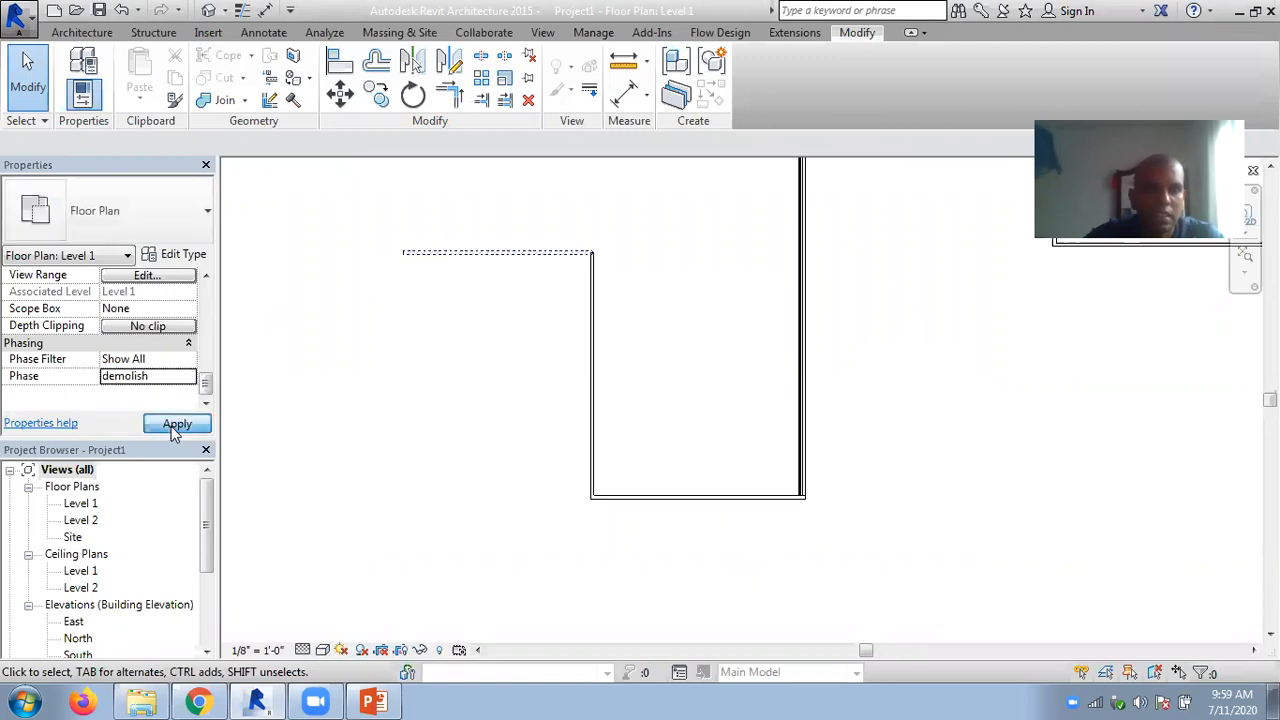
pyautogui.click(171, 426)
pyautogui.click(190, 376)
pyautogui.click(138, 396)
pyautogui.click(176, 424)
pyautogui.click(188, 376)
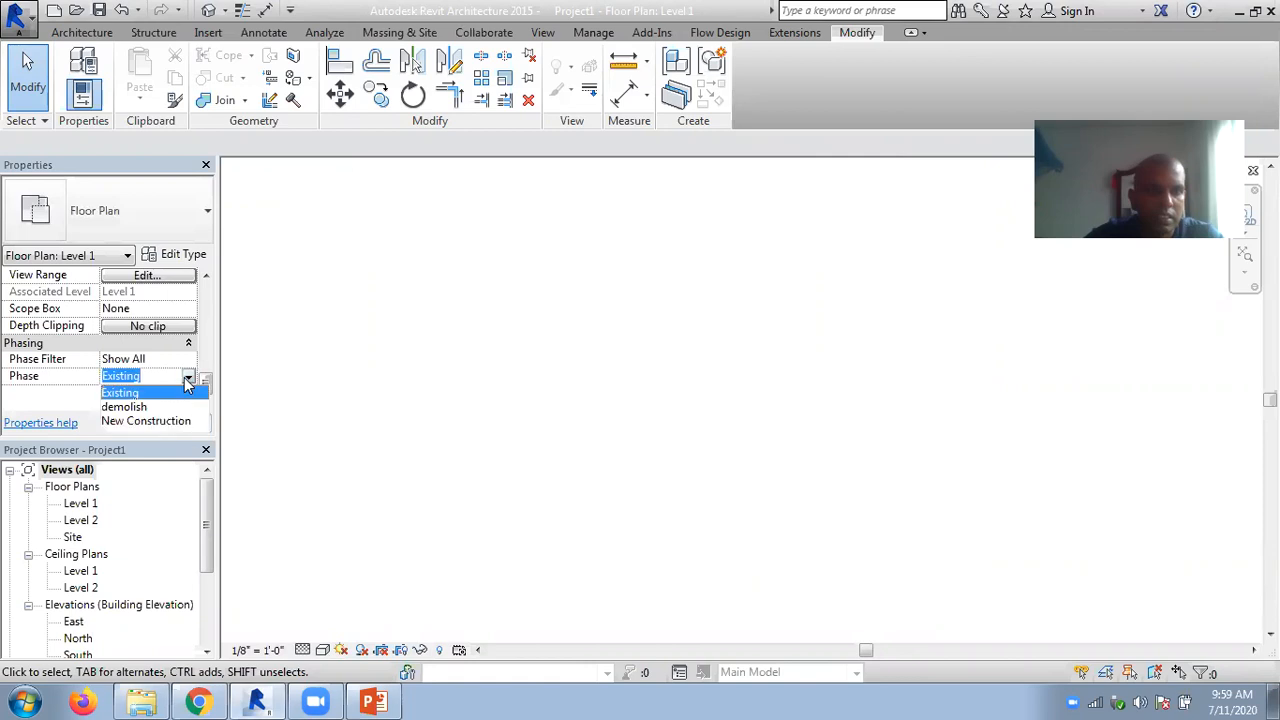
pyautogui.click(133, 421)
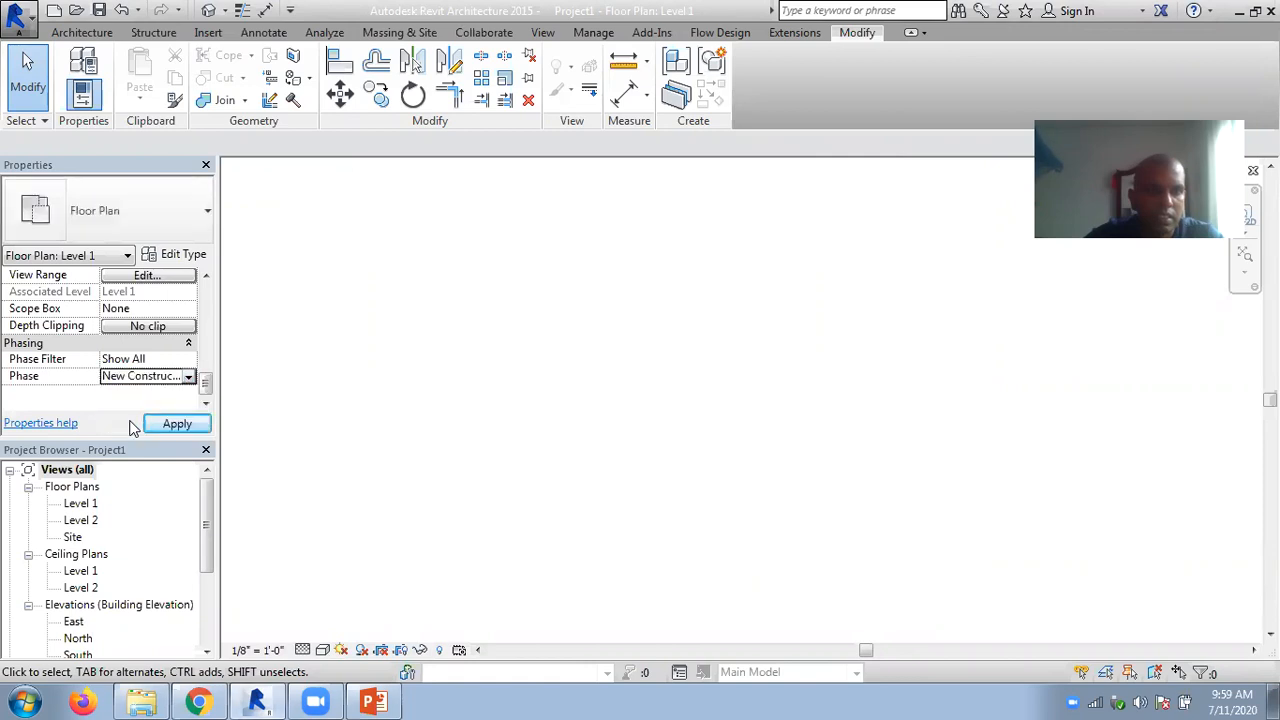
# - Review the order of the project phases in the Phasing settings and leave them without changes
pyautogui.click(608, 34)
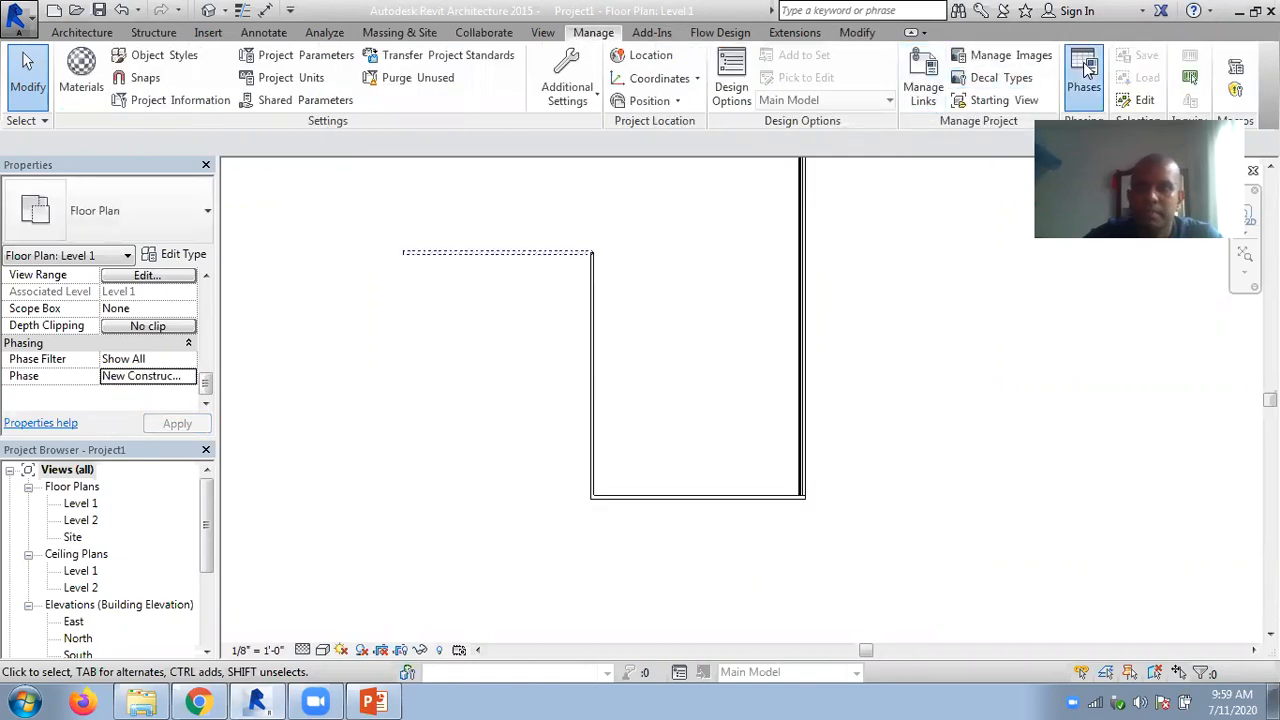
pyautogui.click(1085, 66)
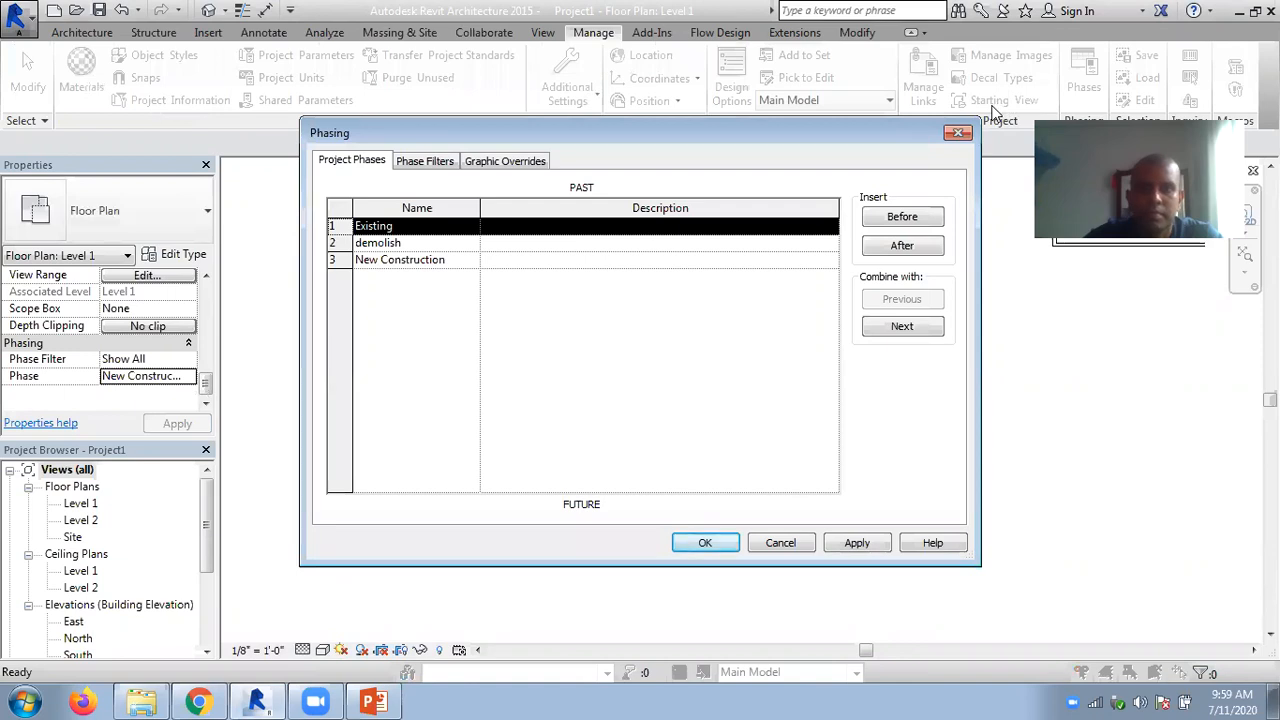
pyautogui.click(790, 545)
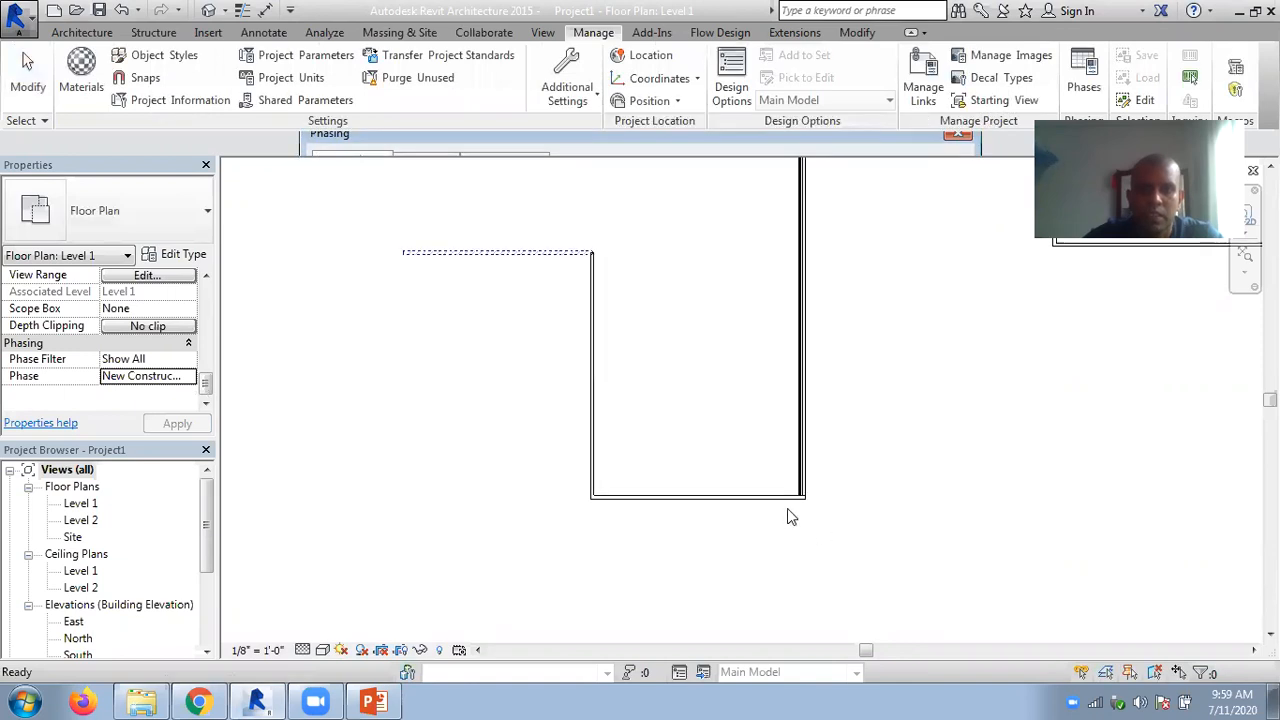
# - Set the Level 1 view's Phase to Existing, and undo the phase change and the horizontal wall's demolition
pyautogui.click(504, 265)
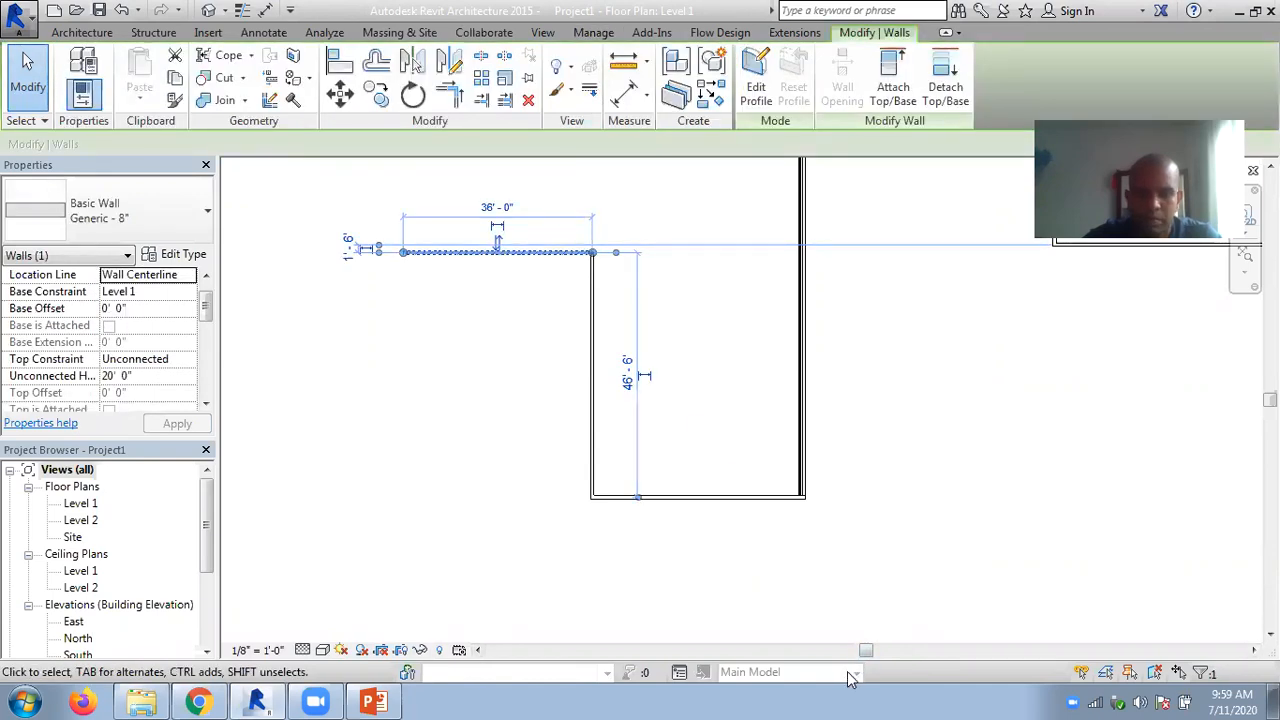
pyautogui.click(409, 434)
pyautogui.scroll(-1, 208, 312)
pyautogui.moveTo(208, 312); pyautogui.dragTo(205, 384)
pyautogui.click(188, 377)
pyautogui.click(190, 380)
pyautogui.click(376, 359)
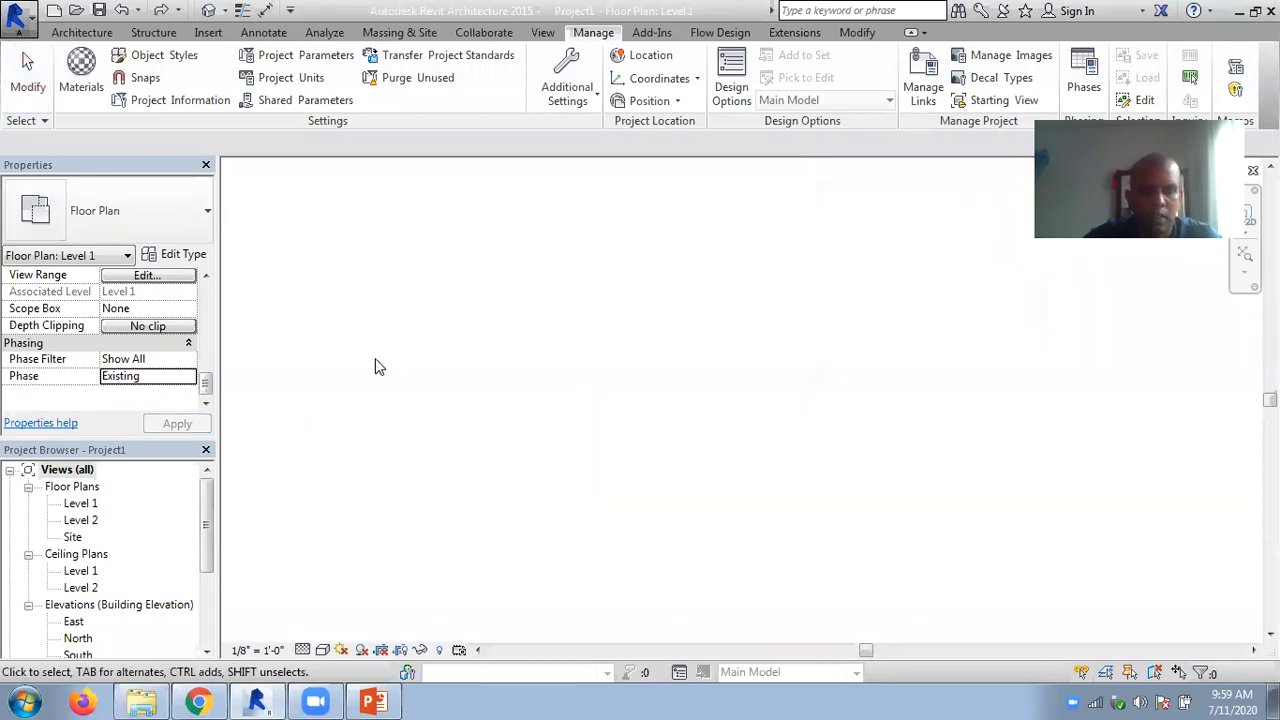
pyautogui.hotkey('ctrl', 'z')
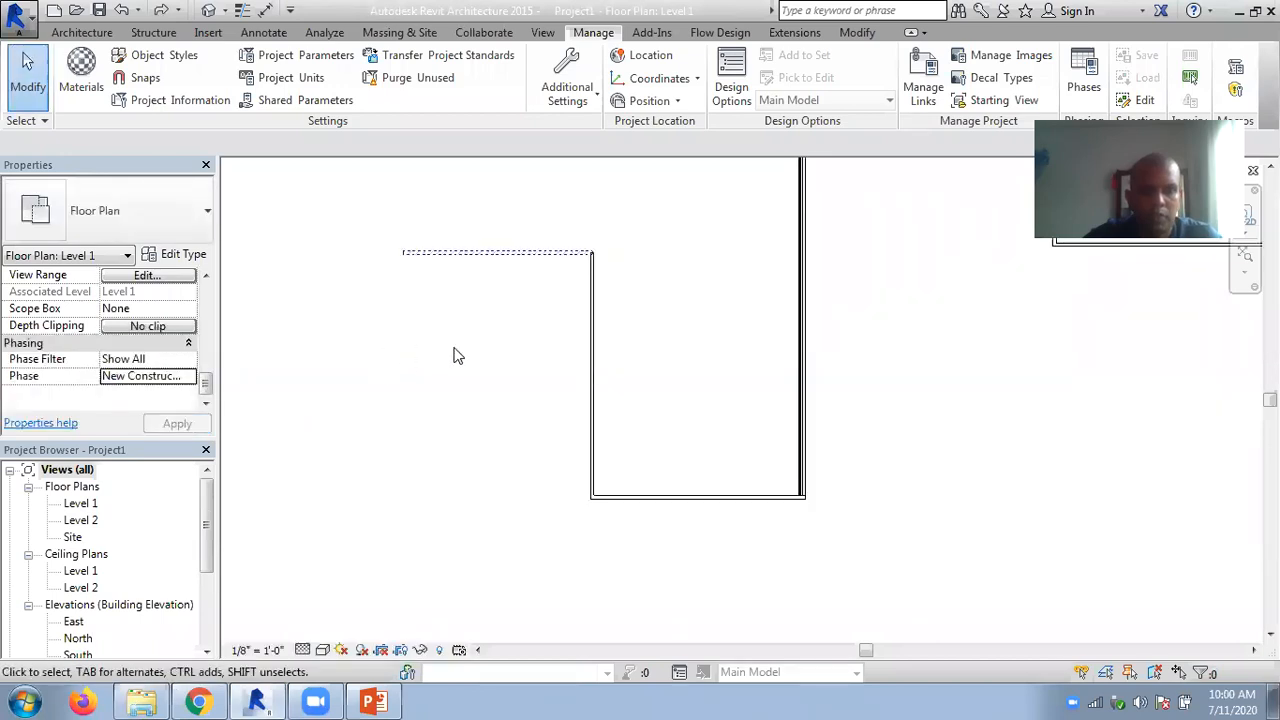
# - Select the vertical Generic wall, and view the Design Options dialog without making changes
pyautogui.click(593, 367)
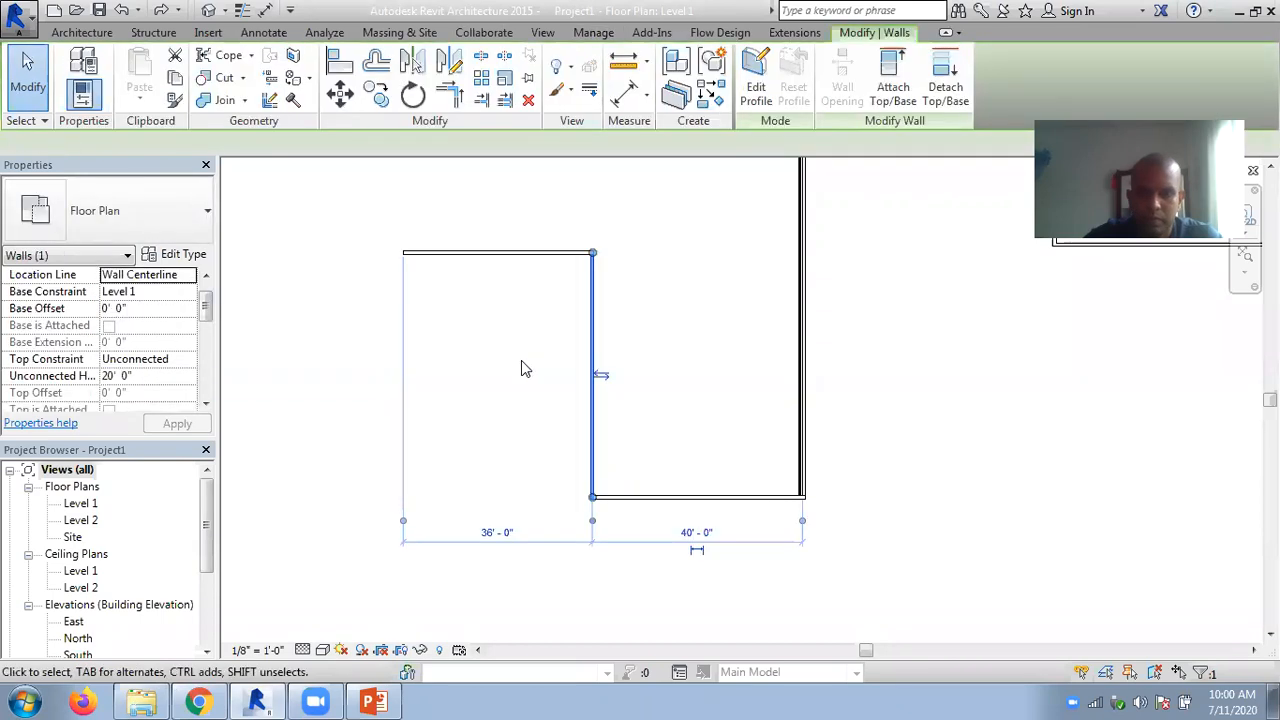
pyautogui.click(679, 673)
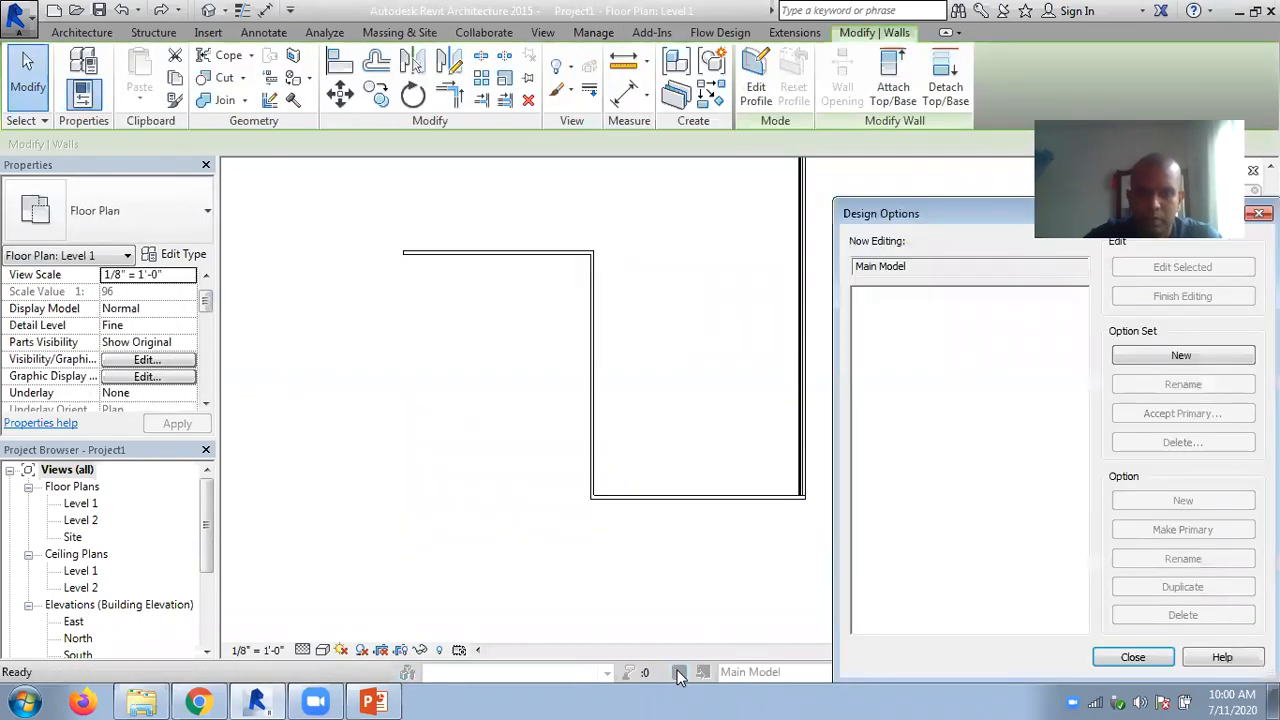
pyautogui.click(1133, 657)
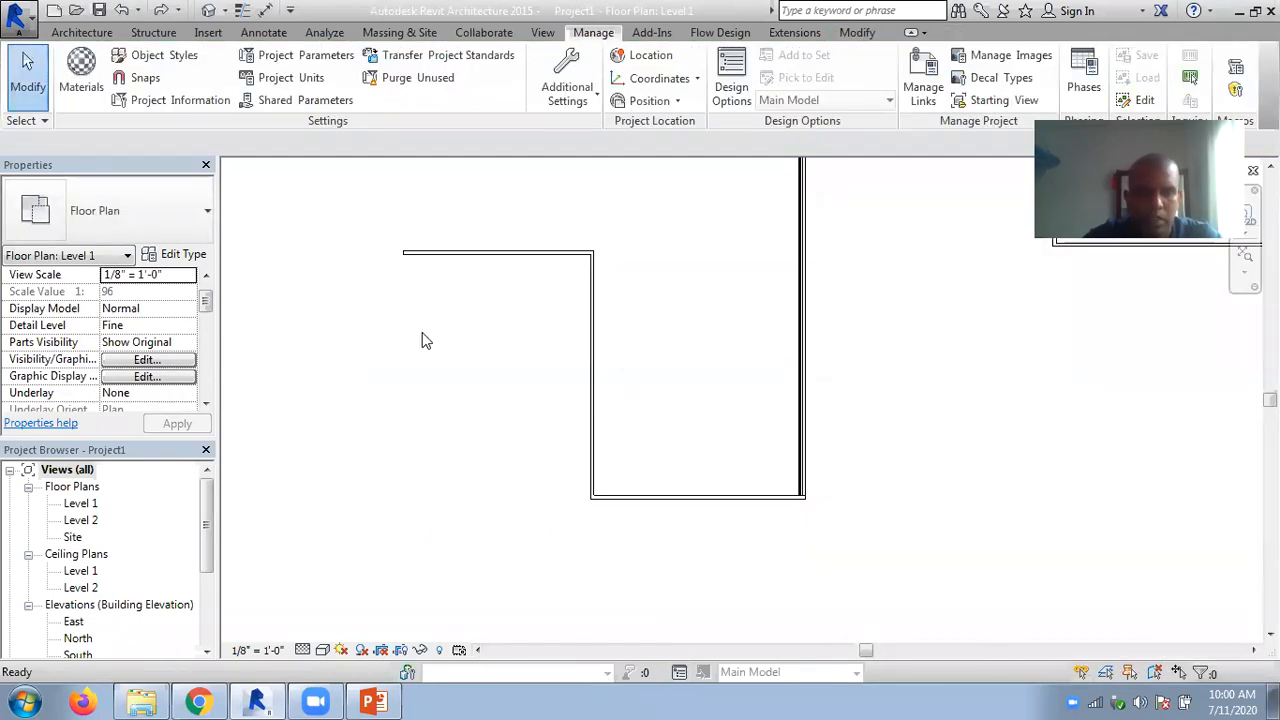
# - Look through the Phase choices available for the Level 1 floor plan, keeping New Construction
pyautogui.click(204, 348)
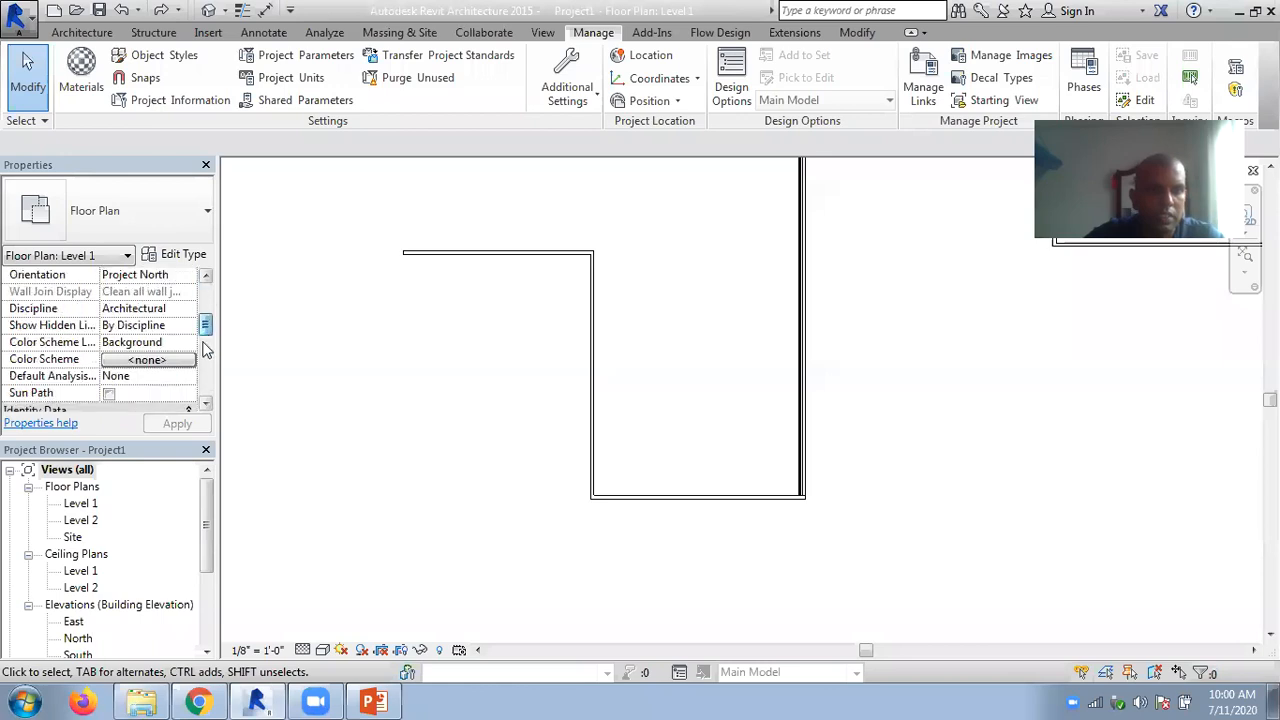
pyautogui.moveTo(204, 348); pyautogui.dragTo(205, 395)
pyautogui.click(186, 376)
pyautogui.click(188, 377)
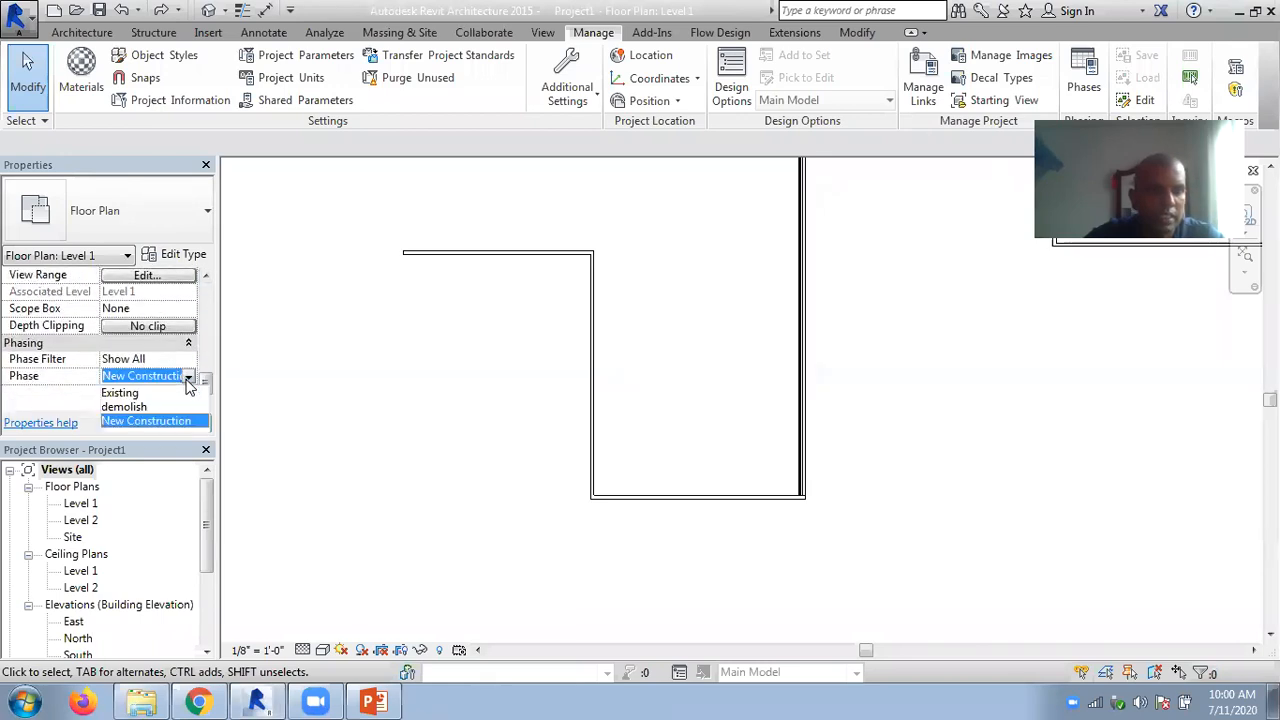
pyautogui.click(62, 398)
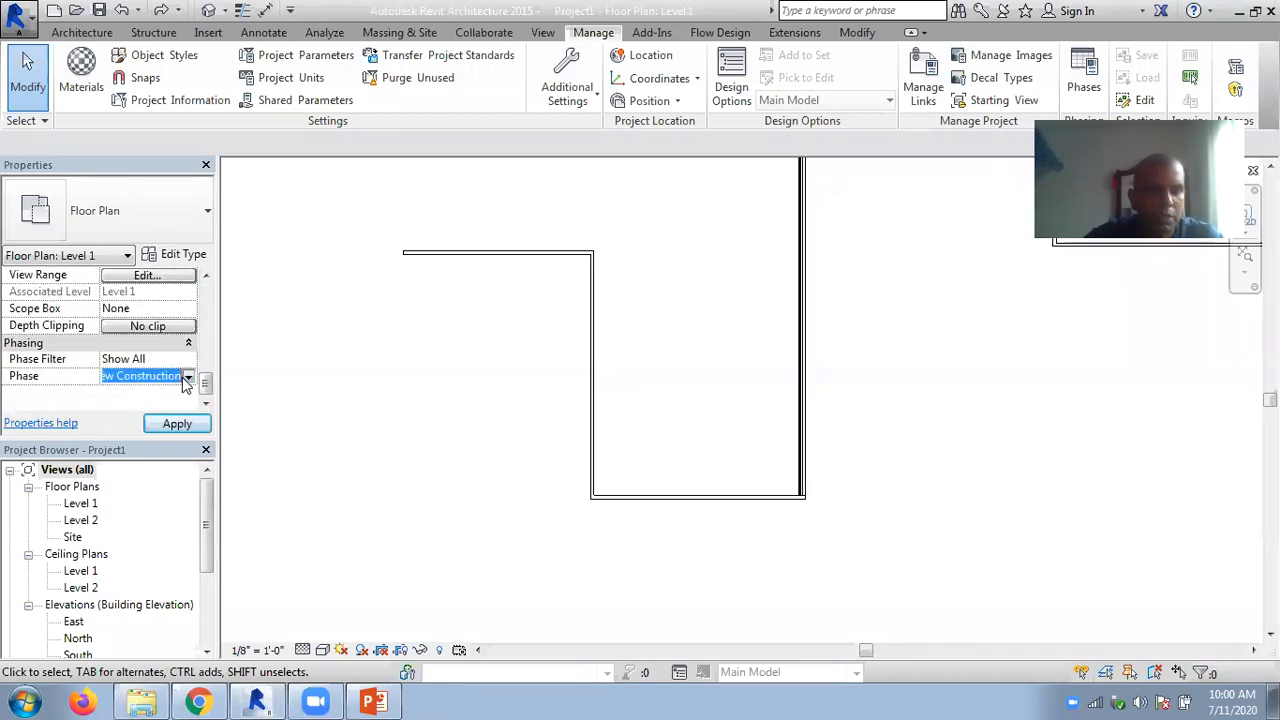
pyautogui.click(186, 378)
pyautogui.click(85, 404)
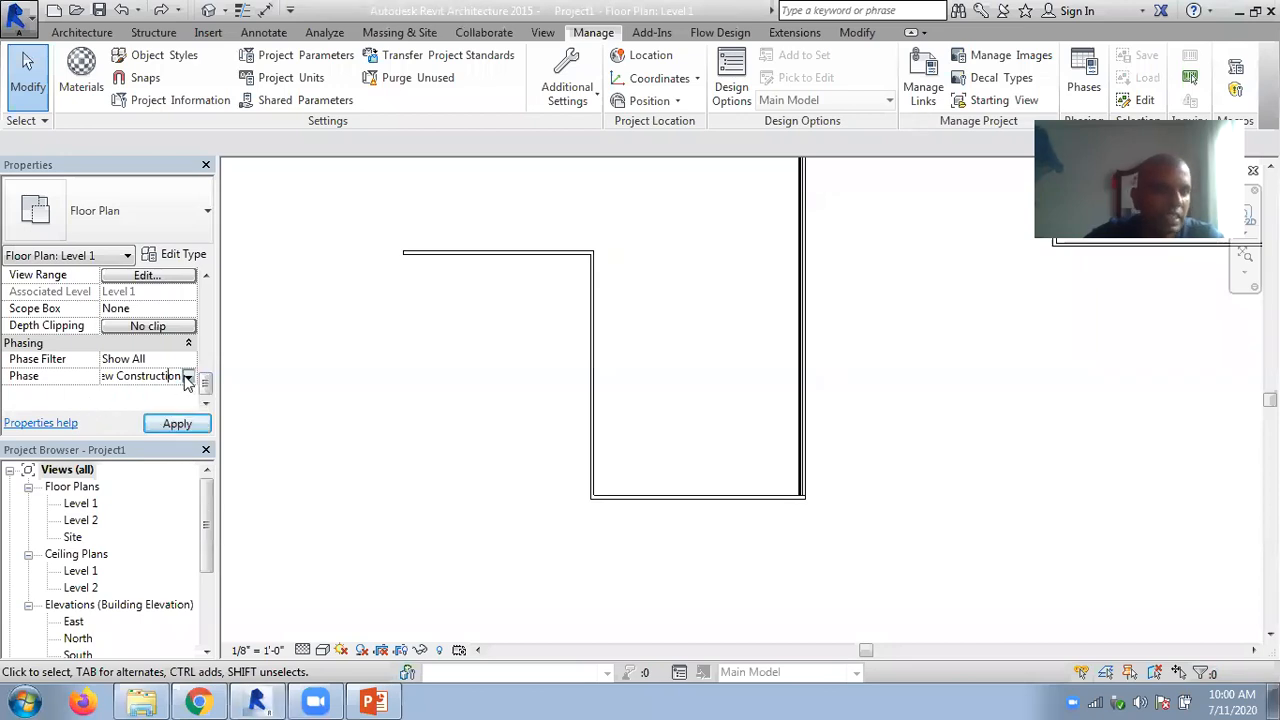
pyautogui.click(188, 377)
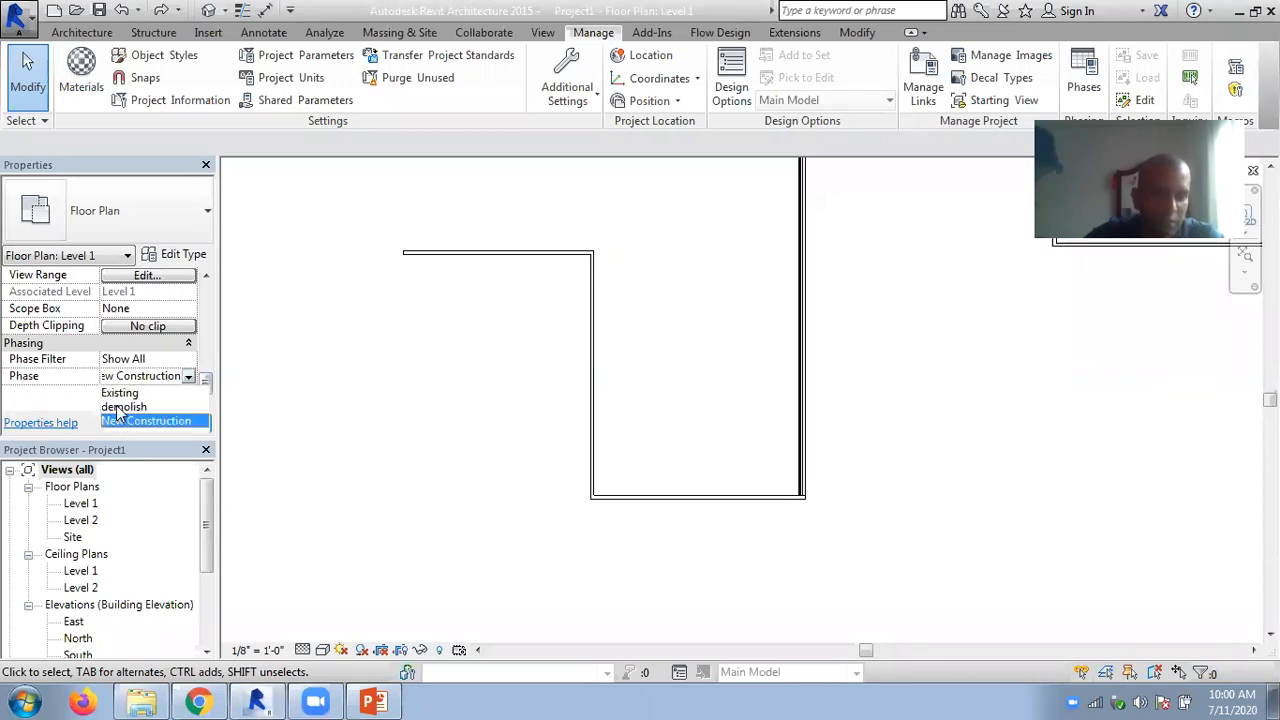
pyautogui.click(72, 400)
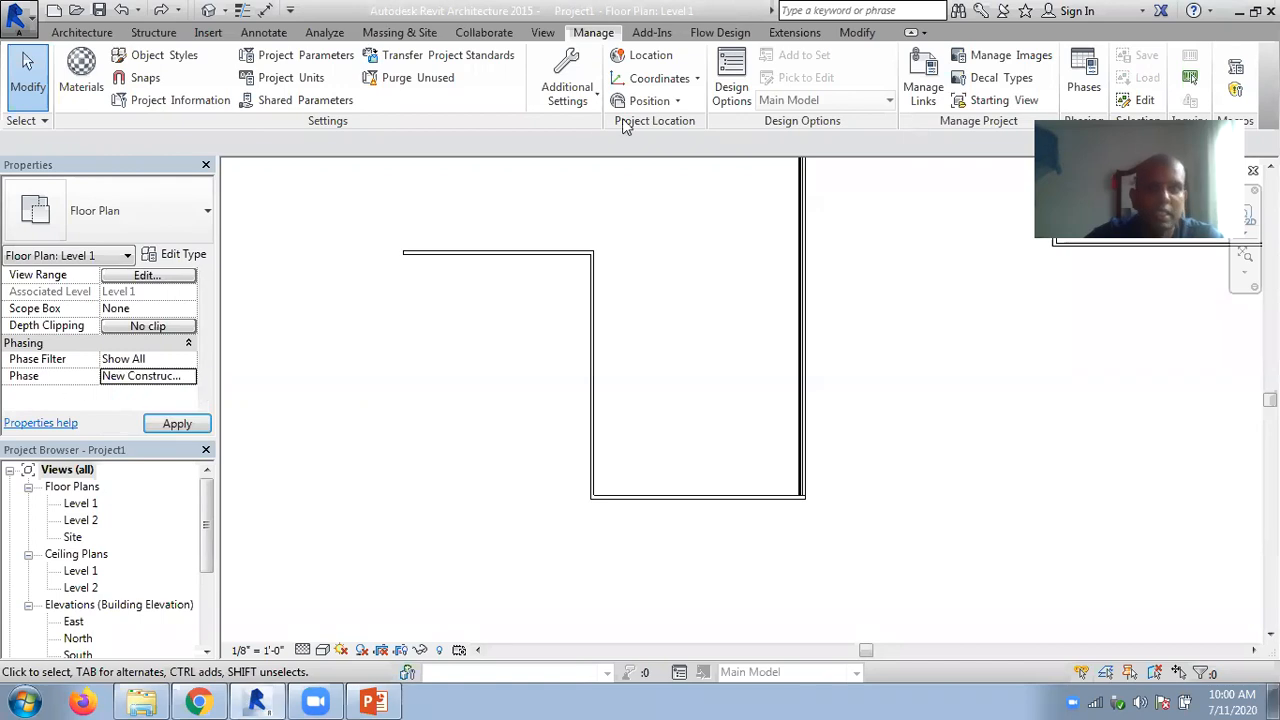
# - Try the demolish, Existing and New Construction phases for a new Multi-Category Schedule, and cancel the schedule
pyautogui.click(542, 33)
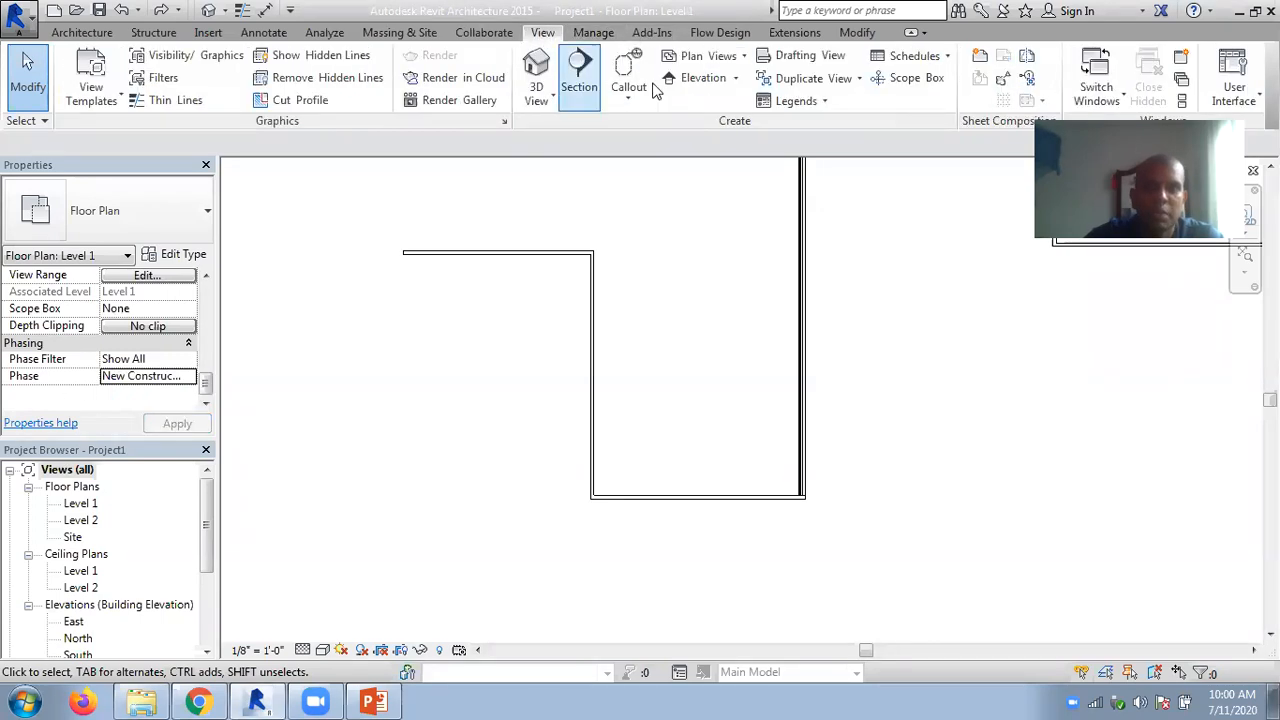
pyautogui.click(914, 55)
pyautogui.click(921, 88)
pyautogui.click(757, 394)
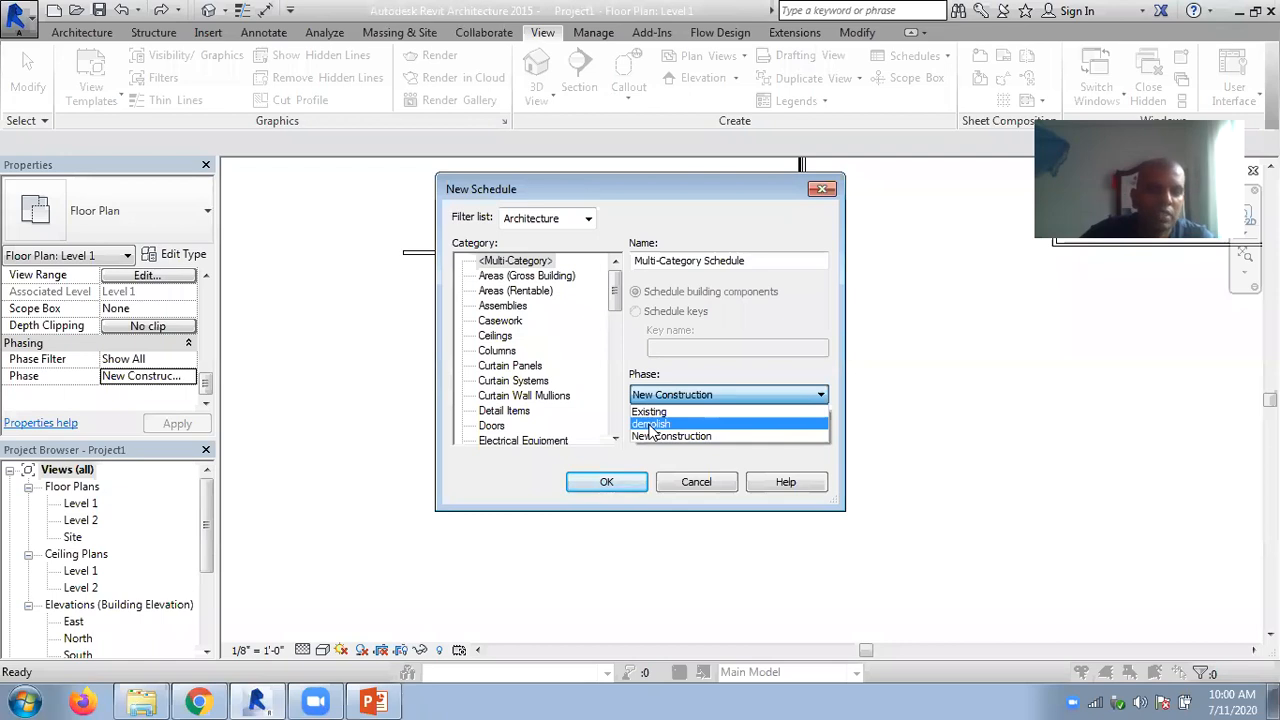
pyautogui.click(650, 424)
pyautogui.click(684, 394)
pyautogui.click(663, 411)
pyautogui.click(671, 394)
pyautogui.click(667, 435)
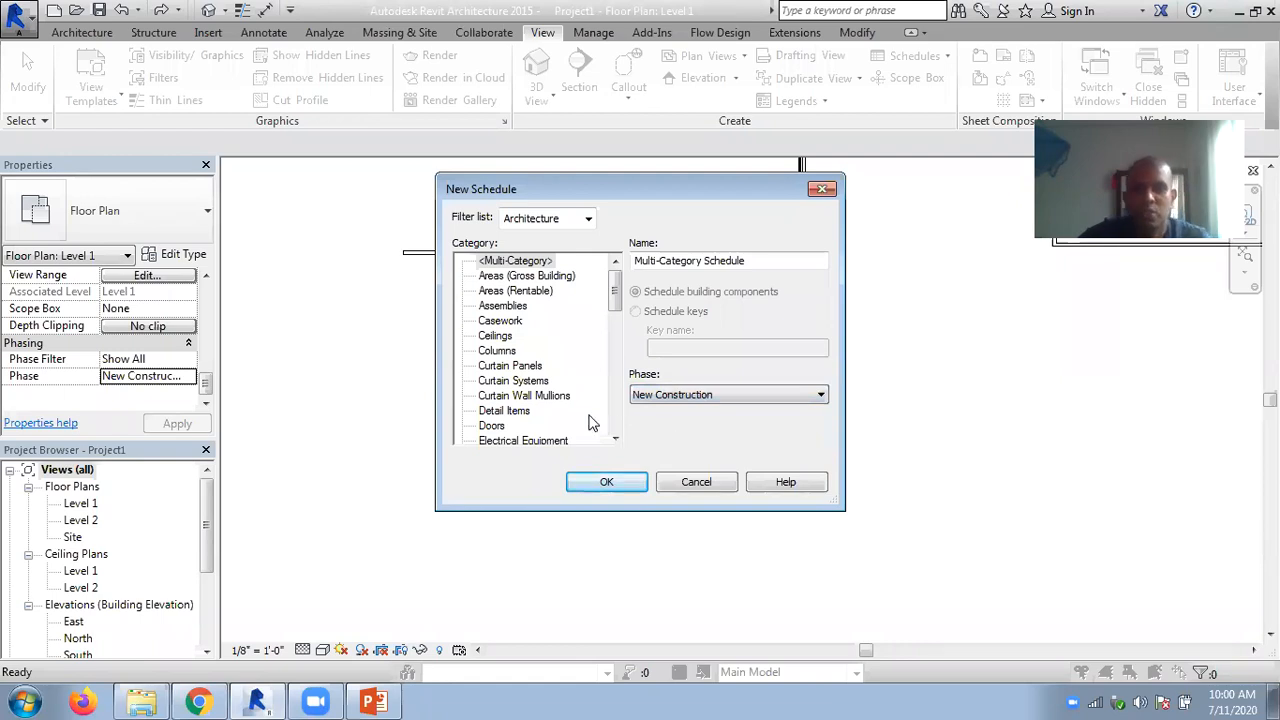
pyautogui.click(690, 482)
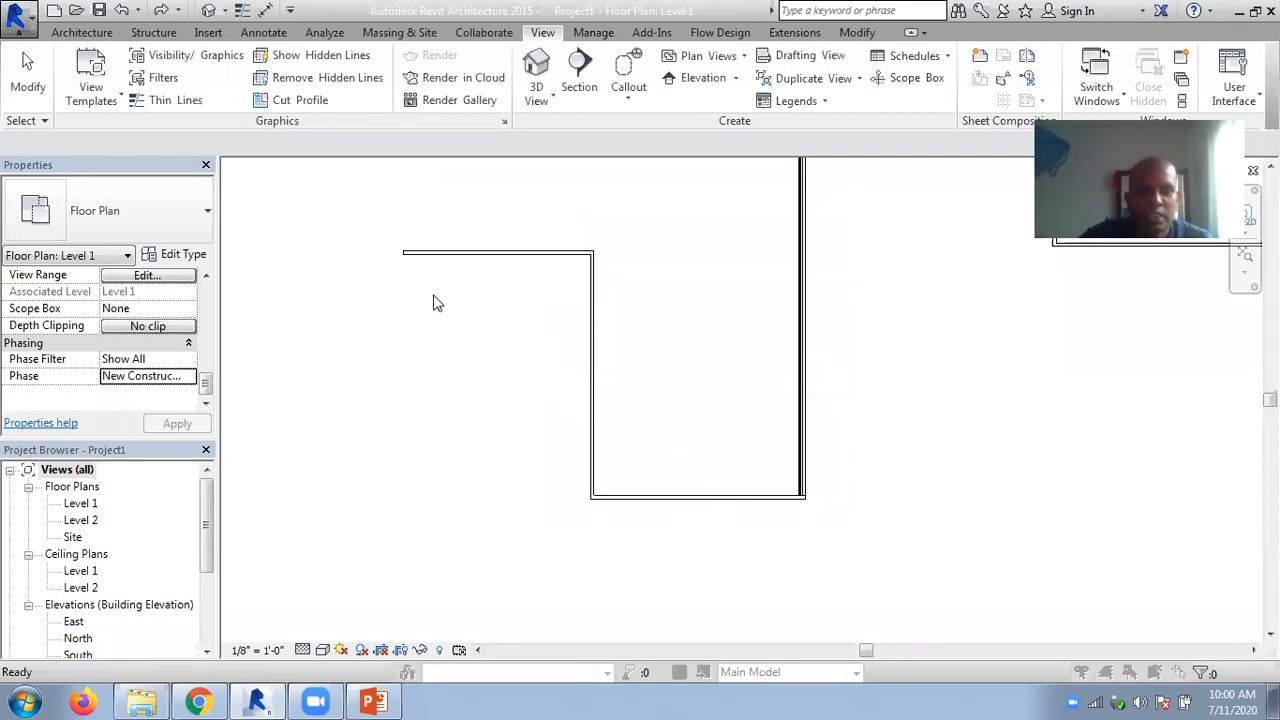
pyautogui.click(189, 377)
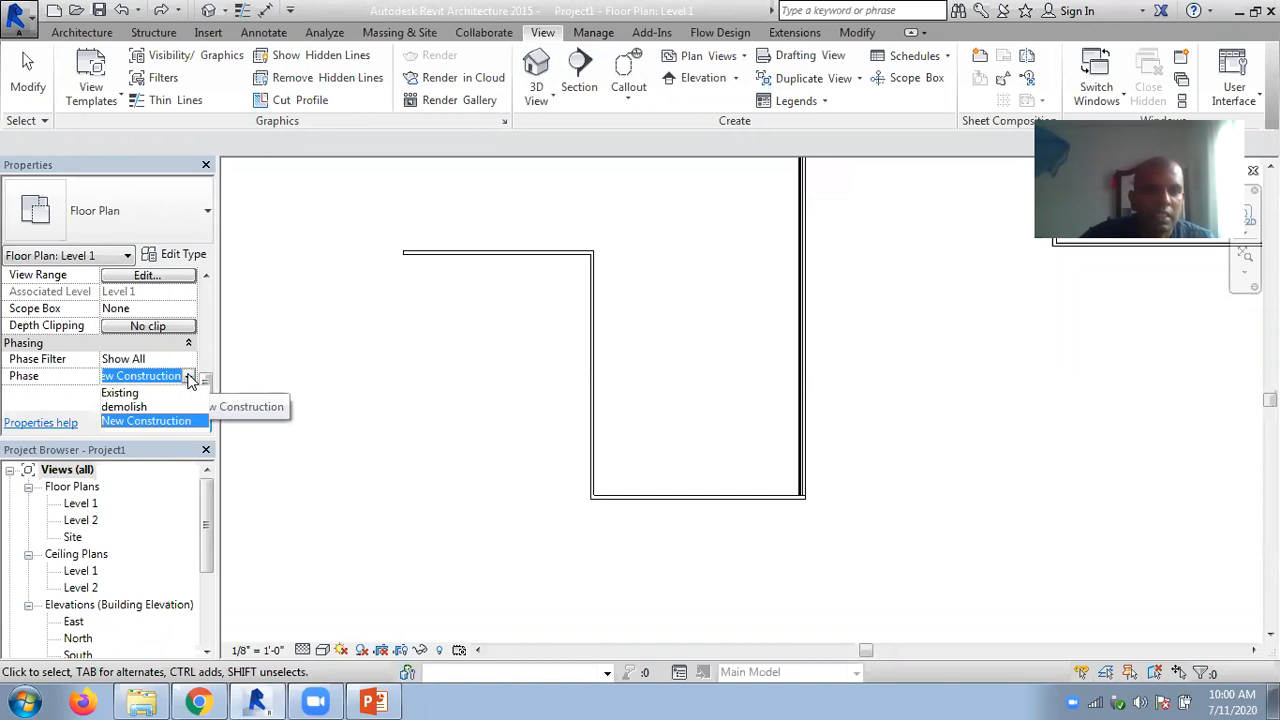
pyautogui.click(340, 226)
pyautogui.click(62, 34)
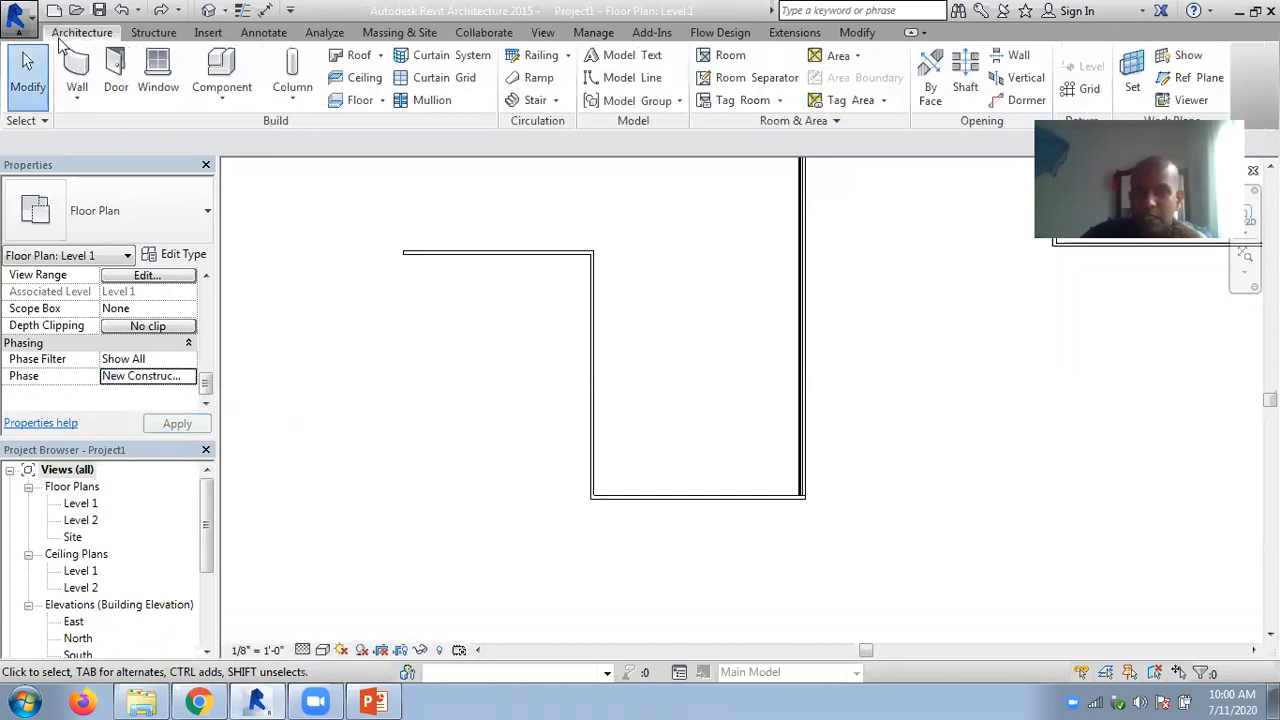
# - Demolish the short horizontal wall and the vertical wall connected to it, and inspect their demolished linework up close
pyautogui.click(857, 33)
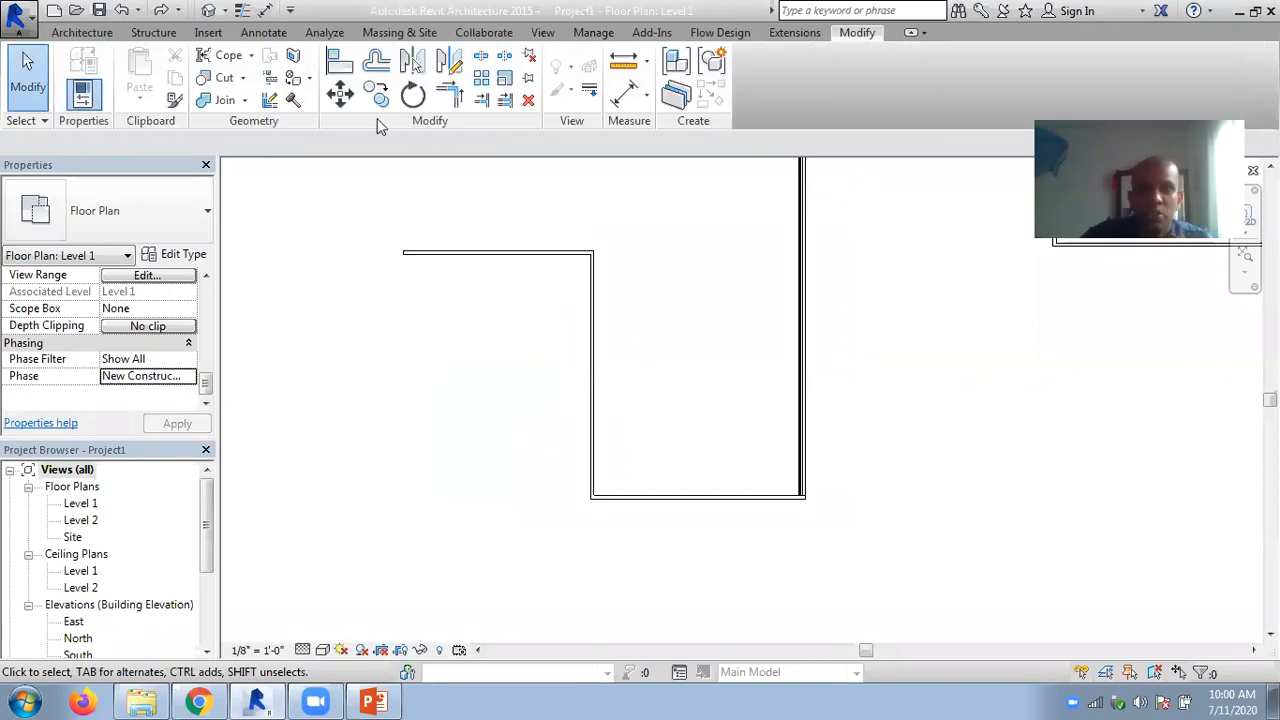
pyautogui.click(294, 101)
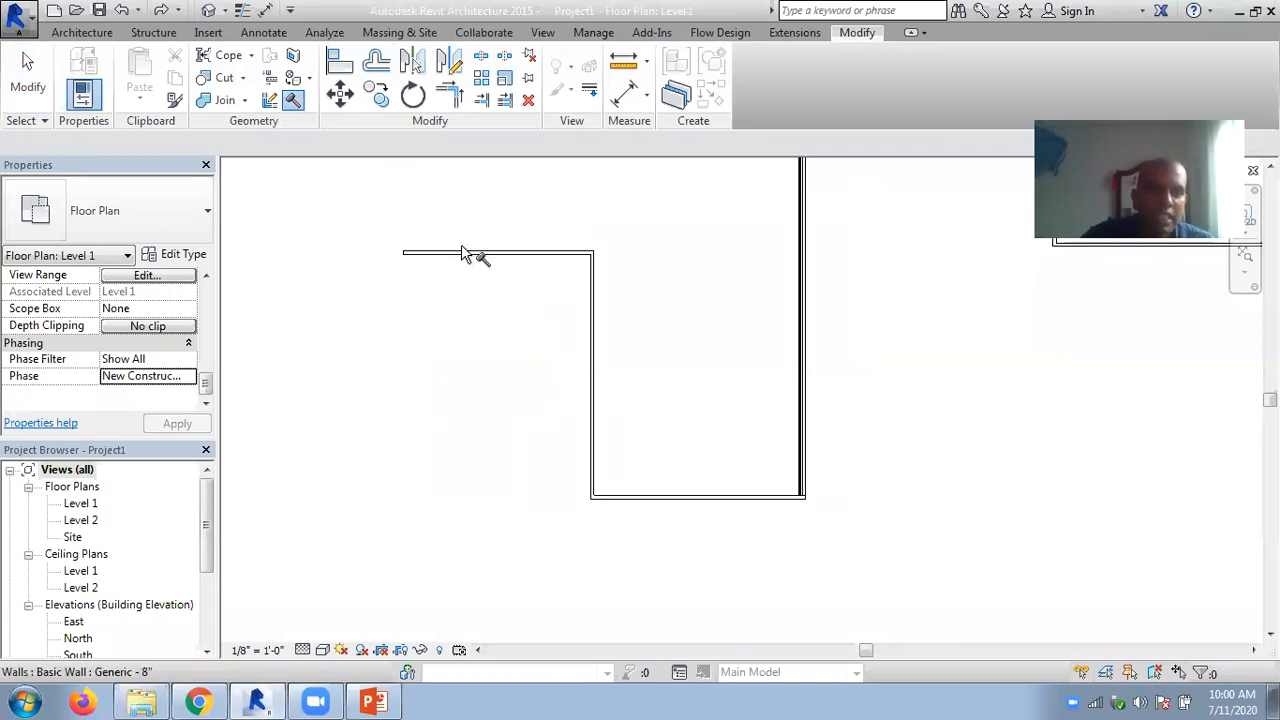
pyautogui.click(597, 336)
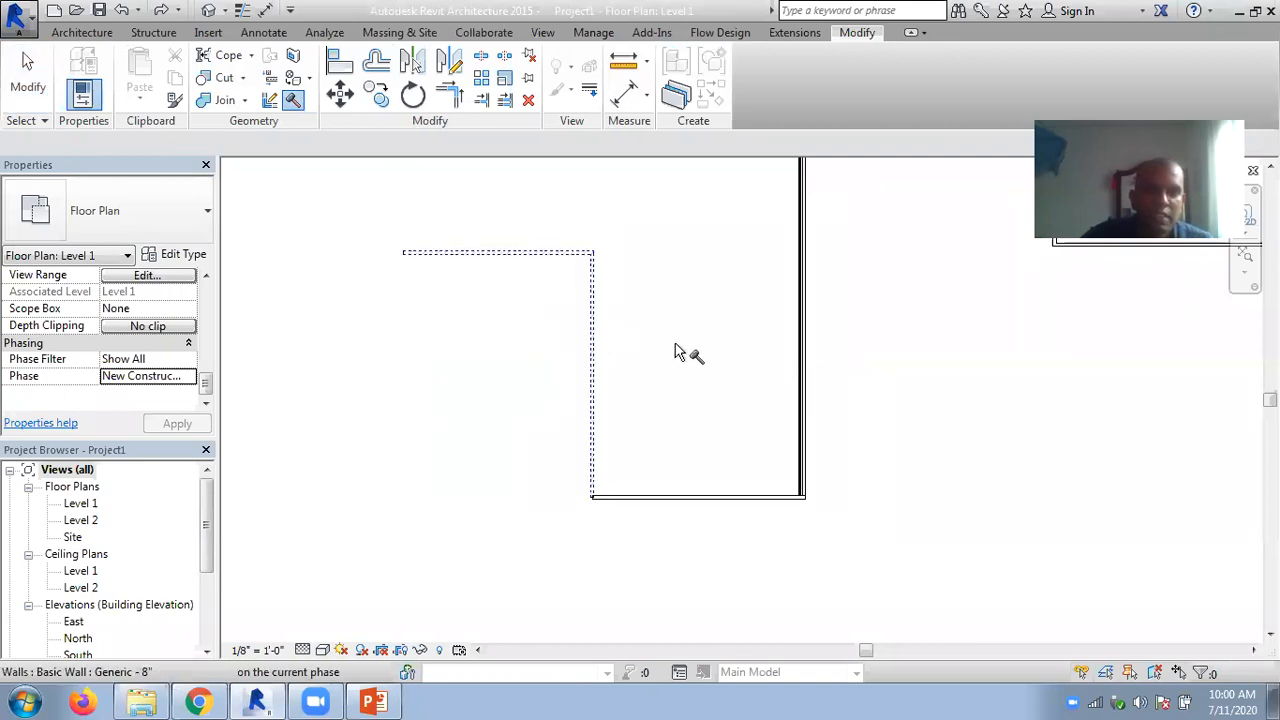
pyautogui.moveTo(697, 336); pyautogui.dragTo(709, 380, button='middle')
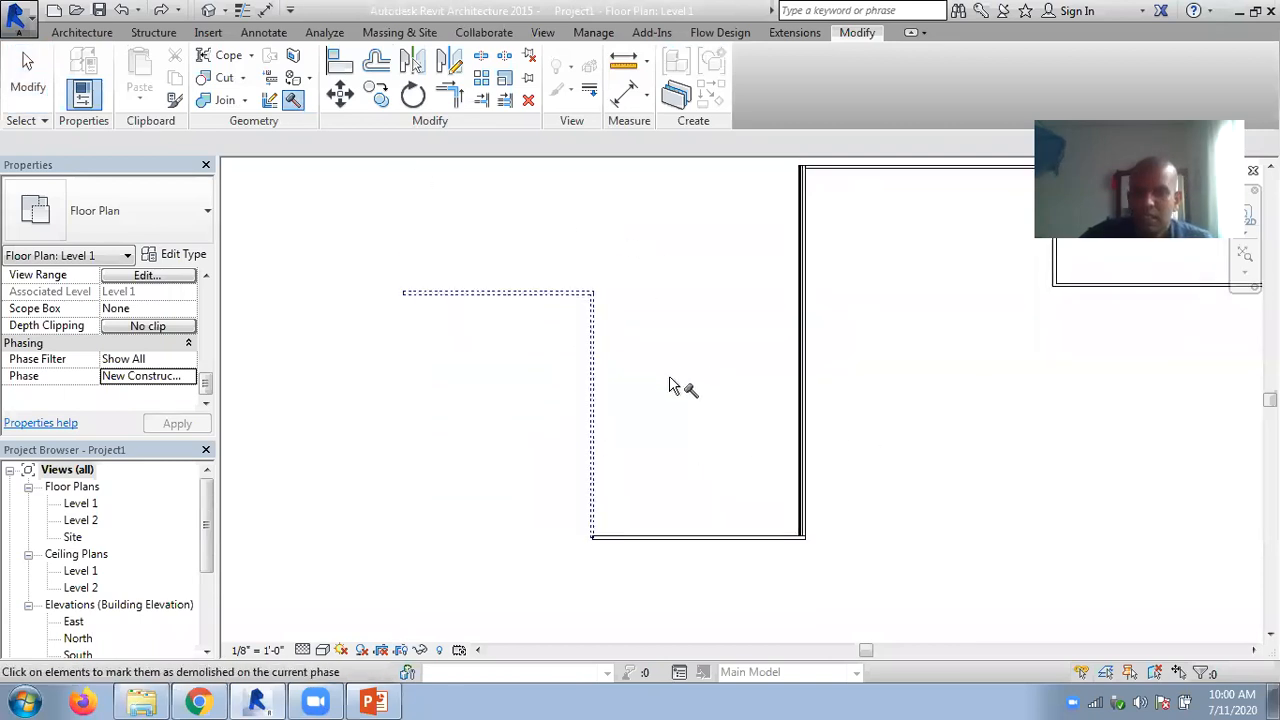
pyautogui.scroll(1, 688, 382)
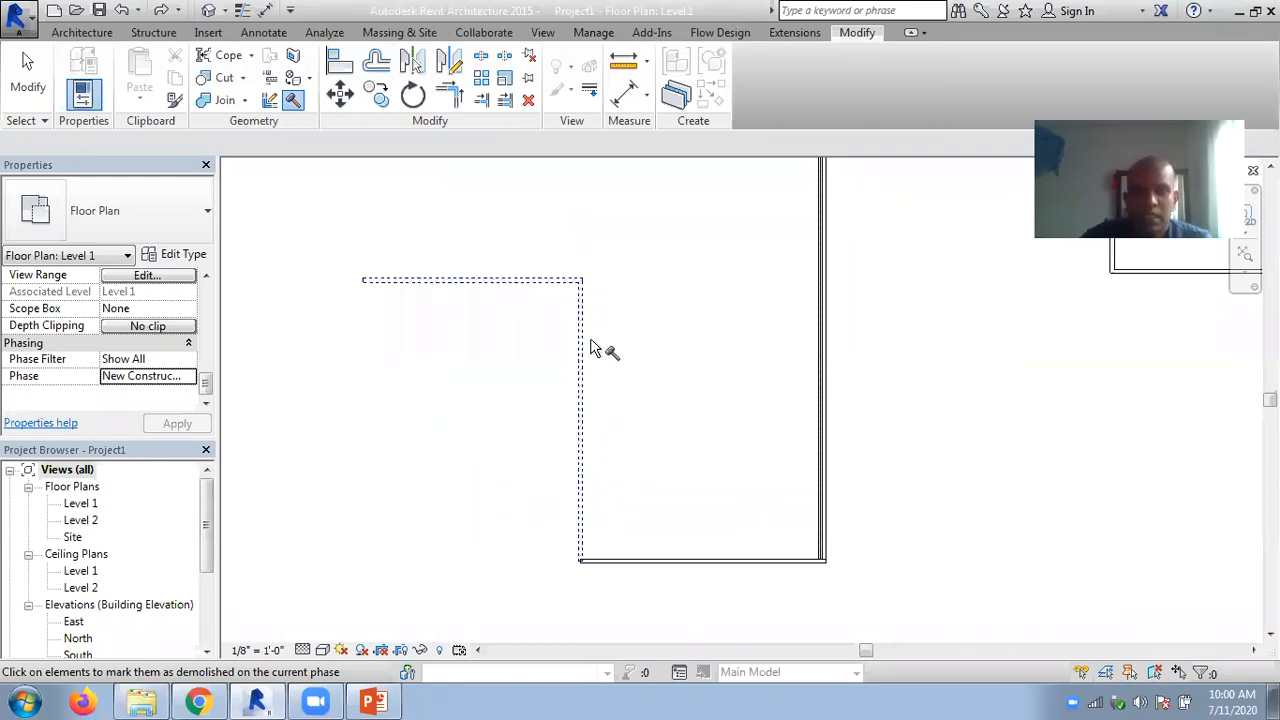
pyautogui.scroll(2, 590, 510)
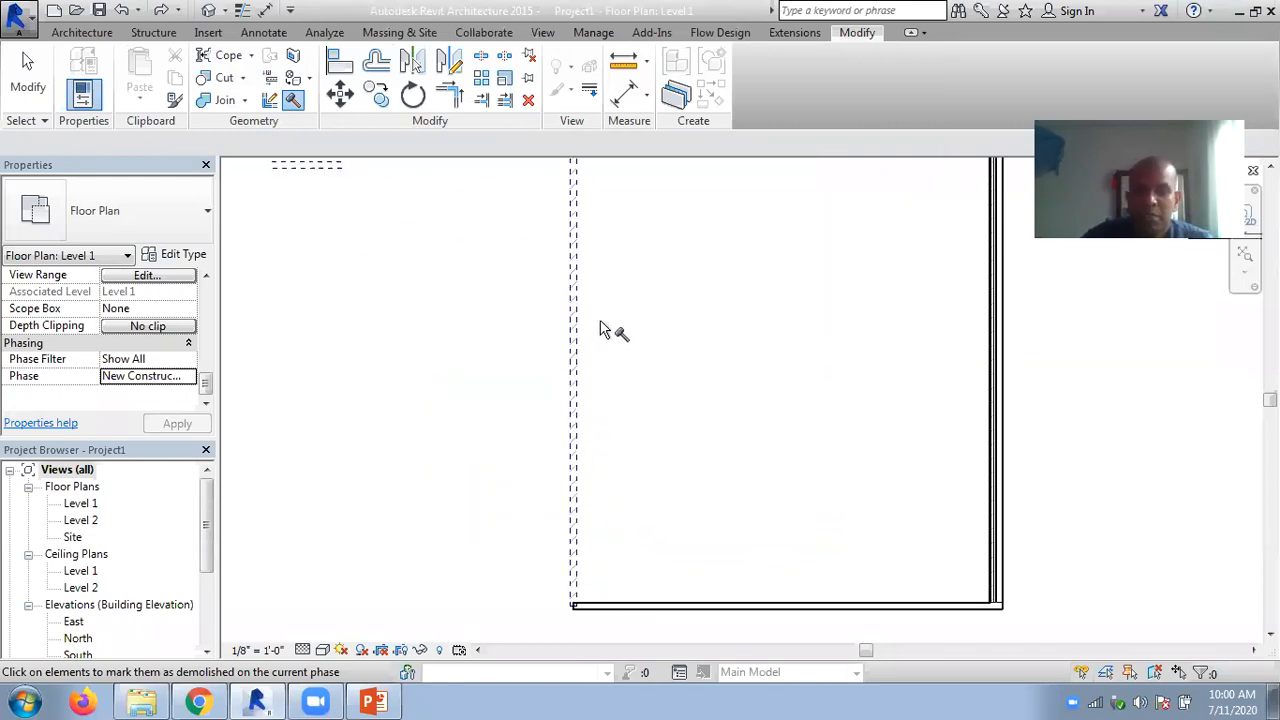
pyautogui.scroll(1, 601, 391)
pyautogui.scroll(-2, 601, 391)
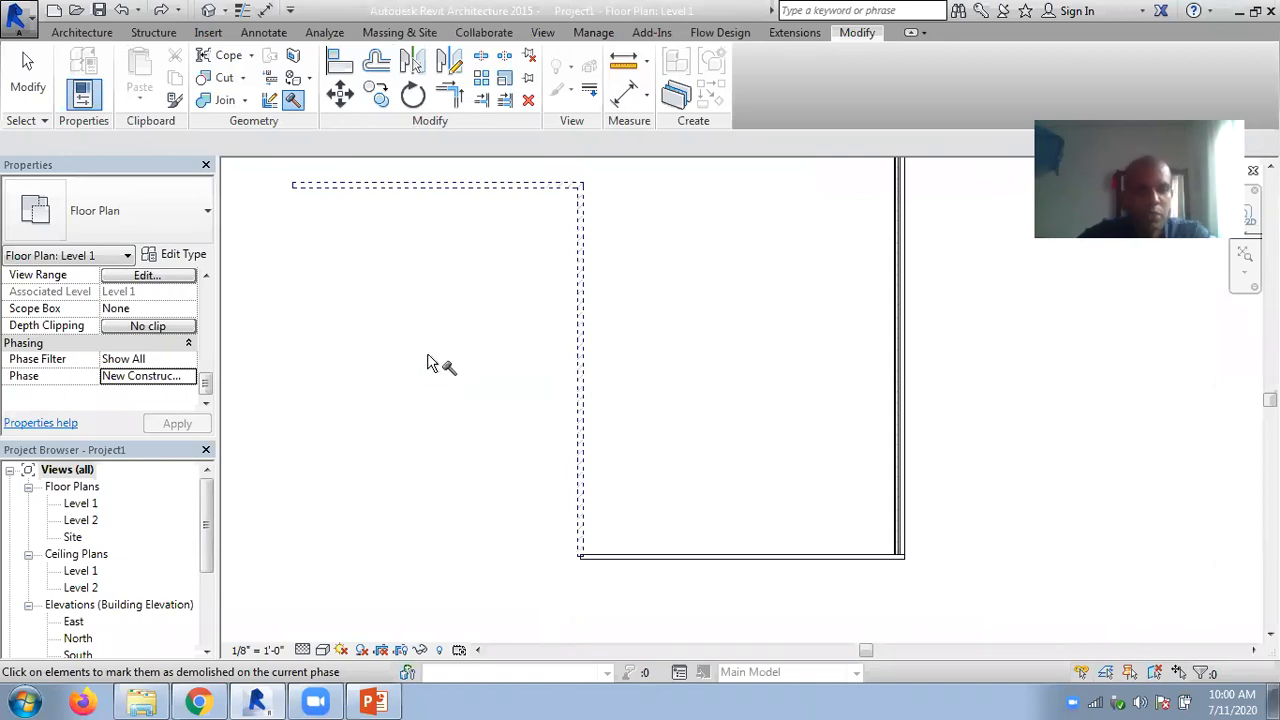
# - End the Demolish tool, and undo the demolition of the horizontal and vertical walls
pyautogui.press('Escape')
pyautogui.hotkey('ctrl', 'z')
pyautogui.hotkey('ctrl', 'z')
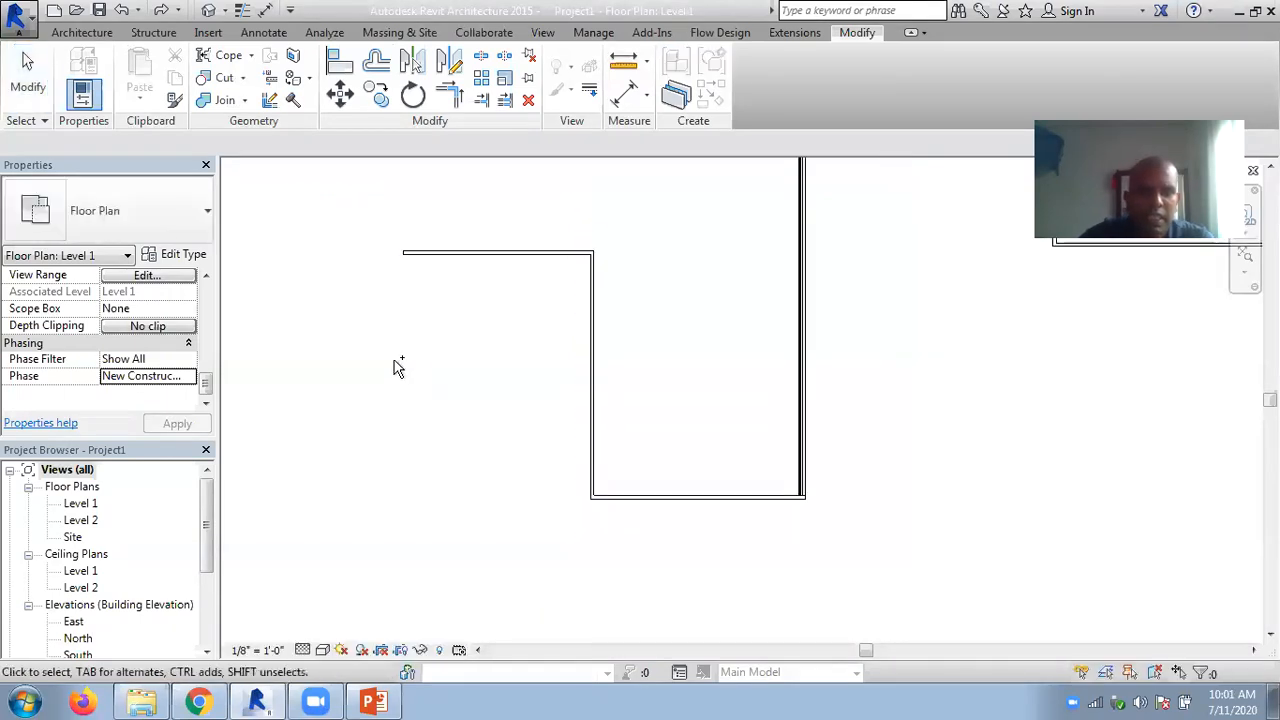
# - Place one Single-Flush 36" x 84" door in the short horizontal wall and another in the connected vertical wall
pyautogui.click(82, 33)
pyautogui.click(117, 68)
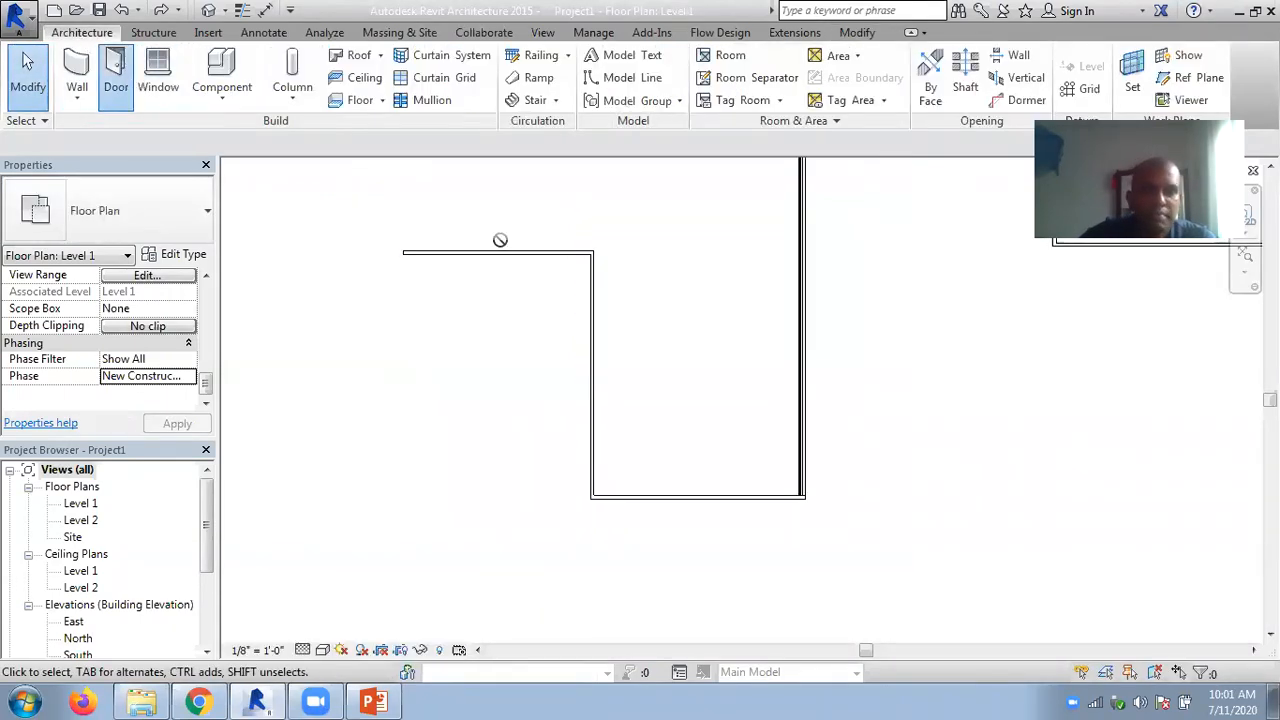
pyautogui.click(499, 245)
pyautogui.click(586, 350)
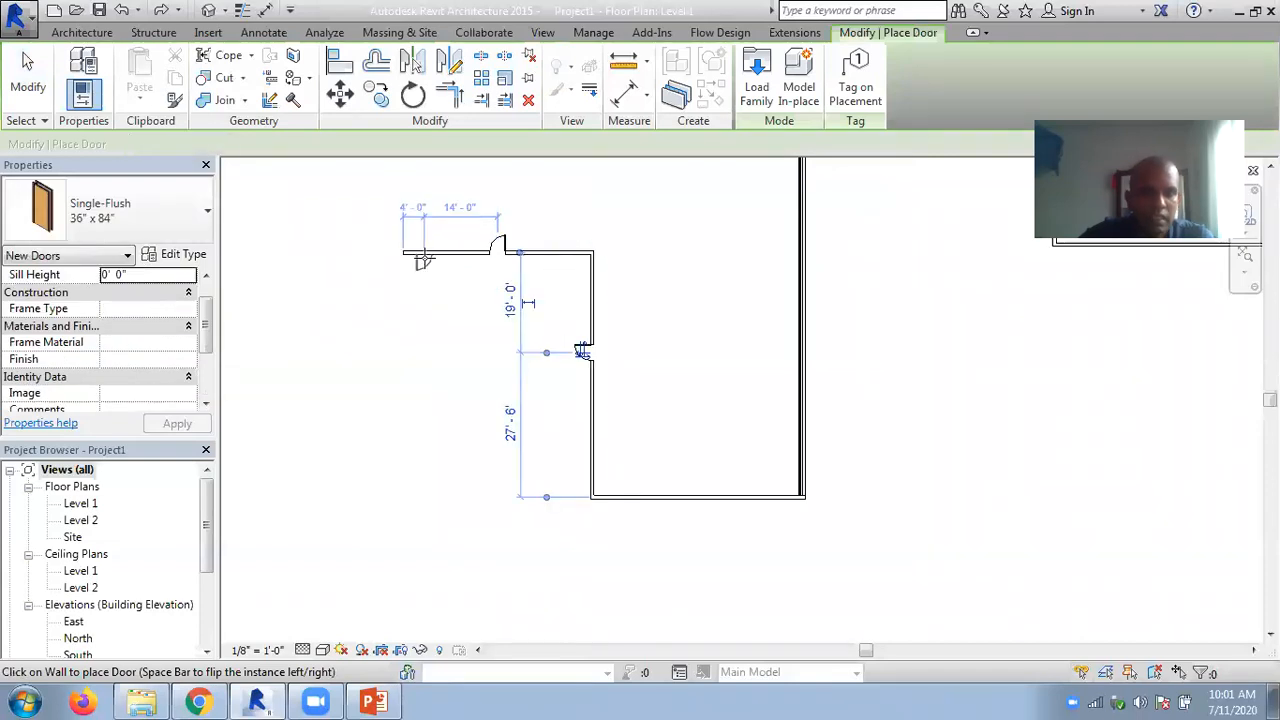
pyautogui.press('Escape')
pyautogui.press('Escape')
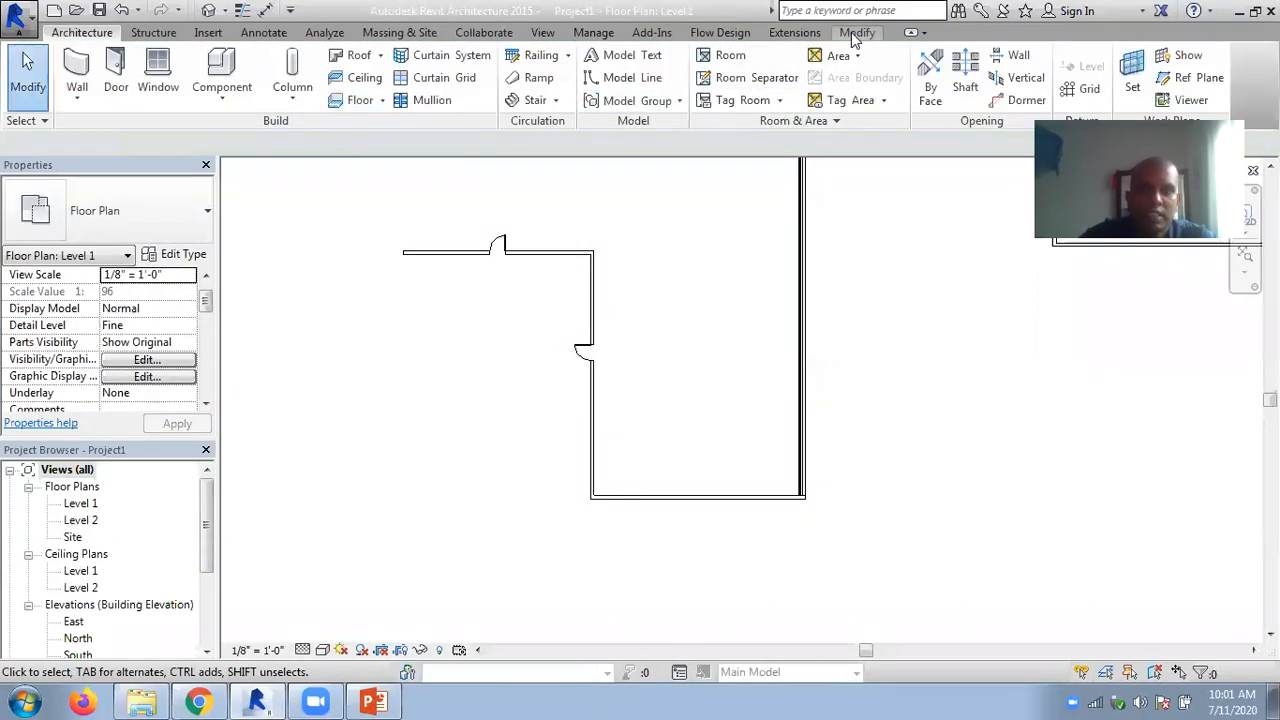
# - Demolish the short horizontal wall together with its door, and only the door in the connected vertical wall
pyautogui.click(857, 32)
pyautogui.click(291, 104)
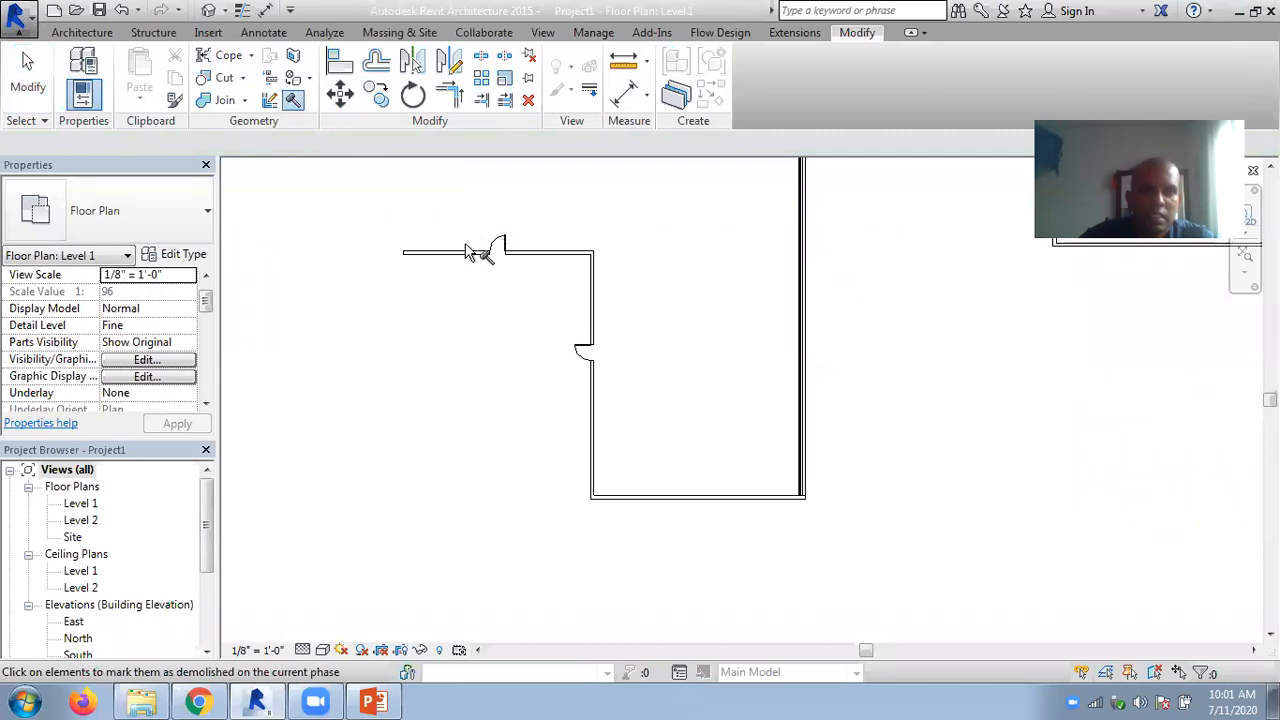
pyautogui.click(481, 257)
pyautogui.scroll(3, 508, 275)
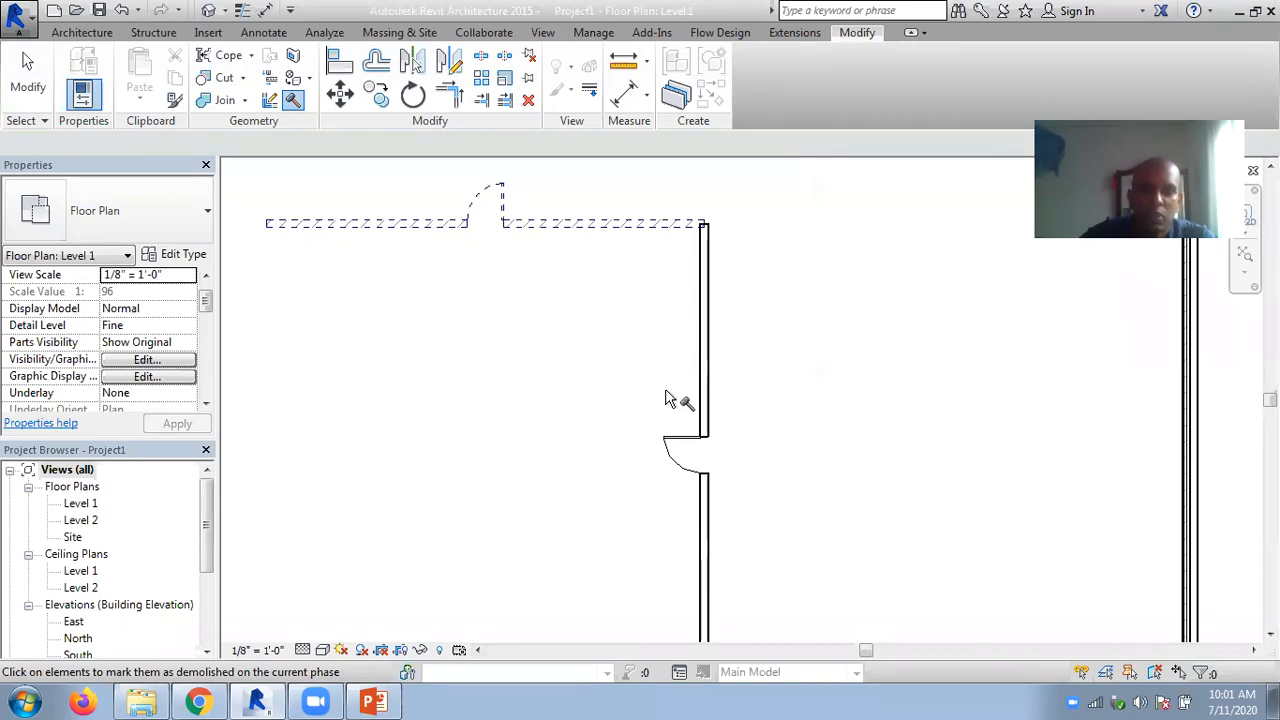
pyautogui.click(668, 449)
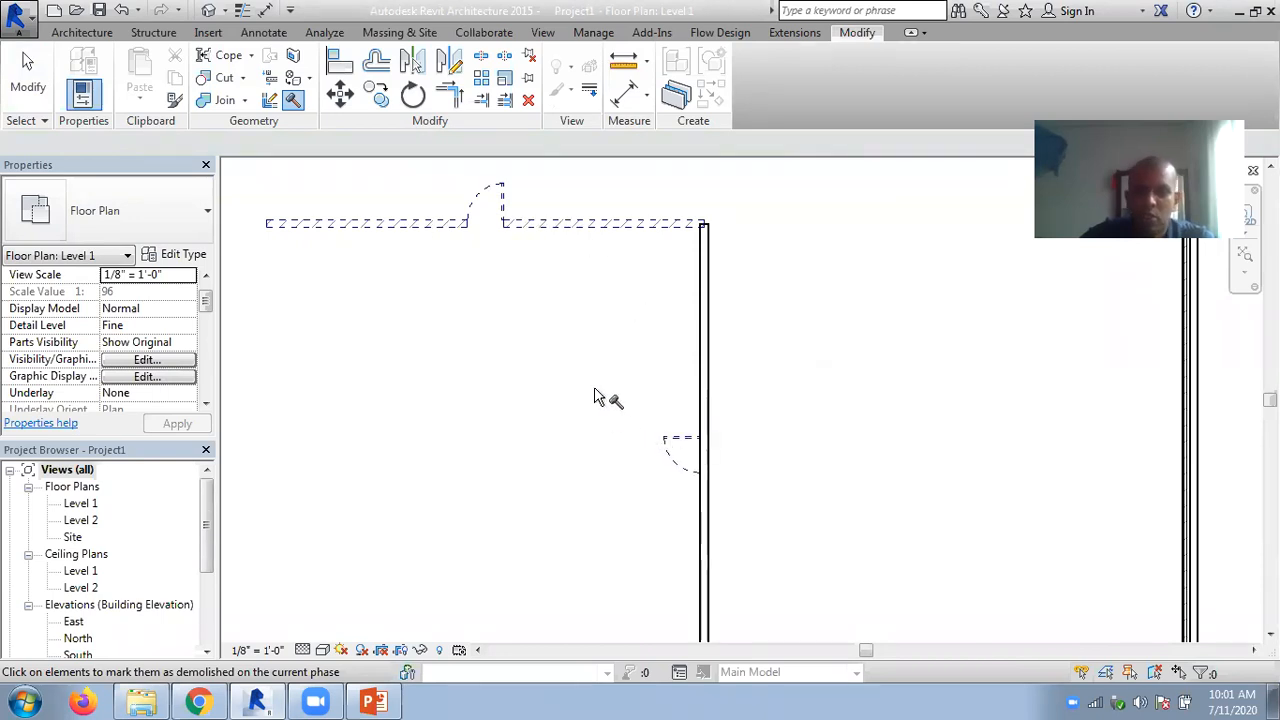
pyautogui.scroll(-3, 592, 395)
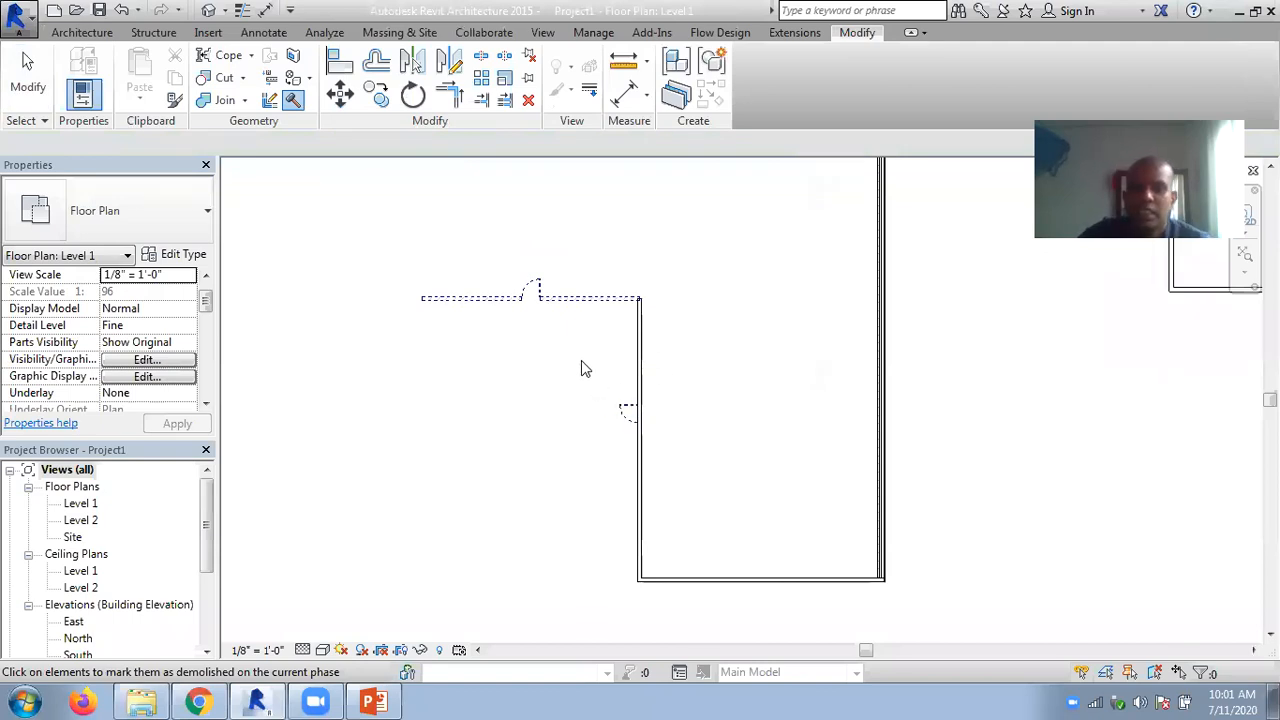
pyautogui.press('Escape')
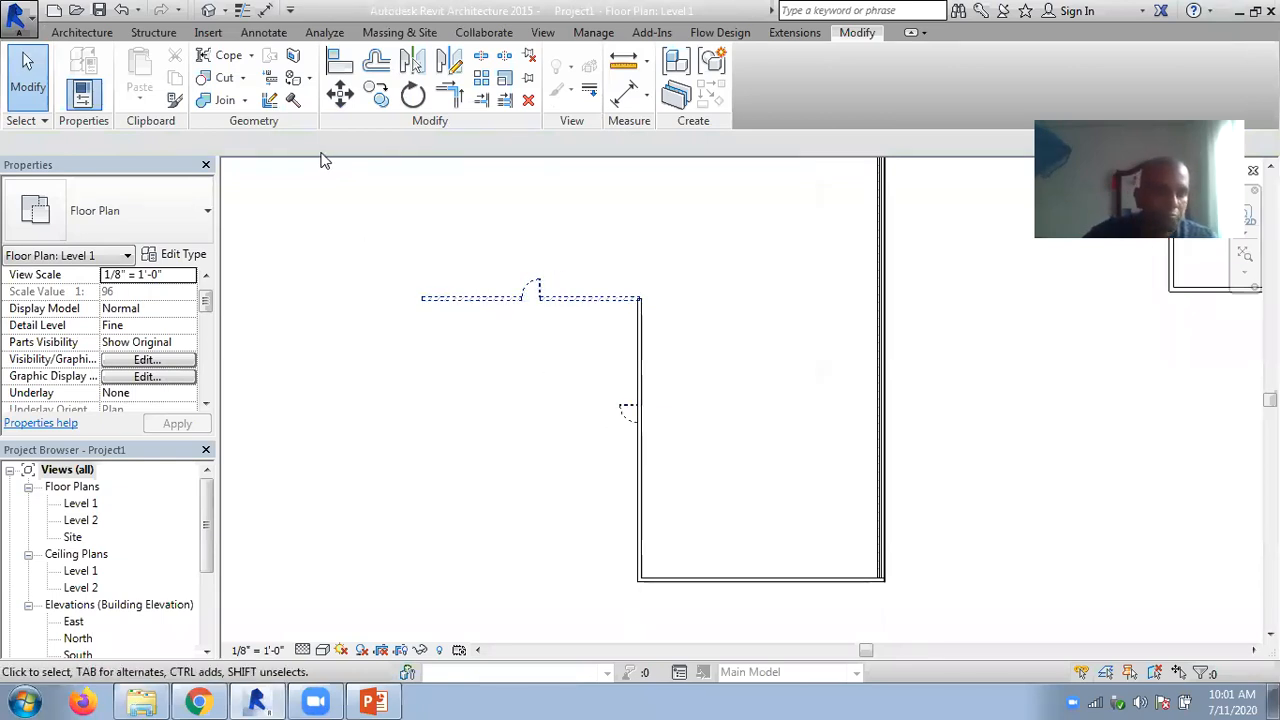
# - Open the default 3D view and bring the end wall and the demolished door behind it into close view
pyautogui.scroll(-1, 390, 217)
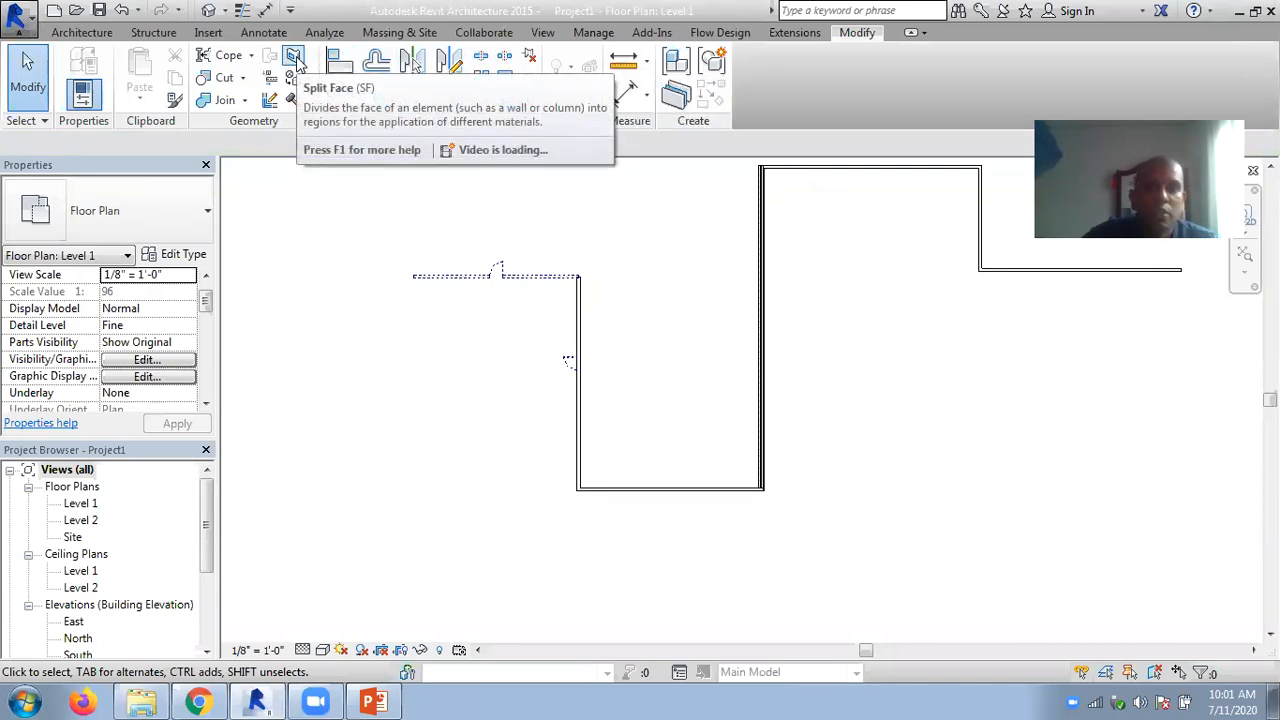
pyautogui.click(208, 10)
pyautogui.scroll(5, 834, 520)
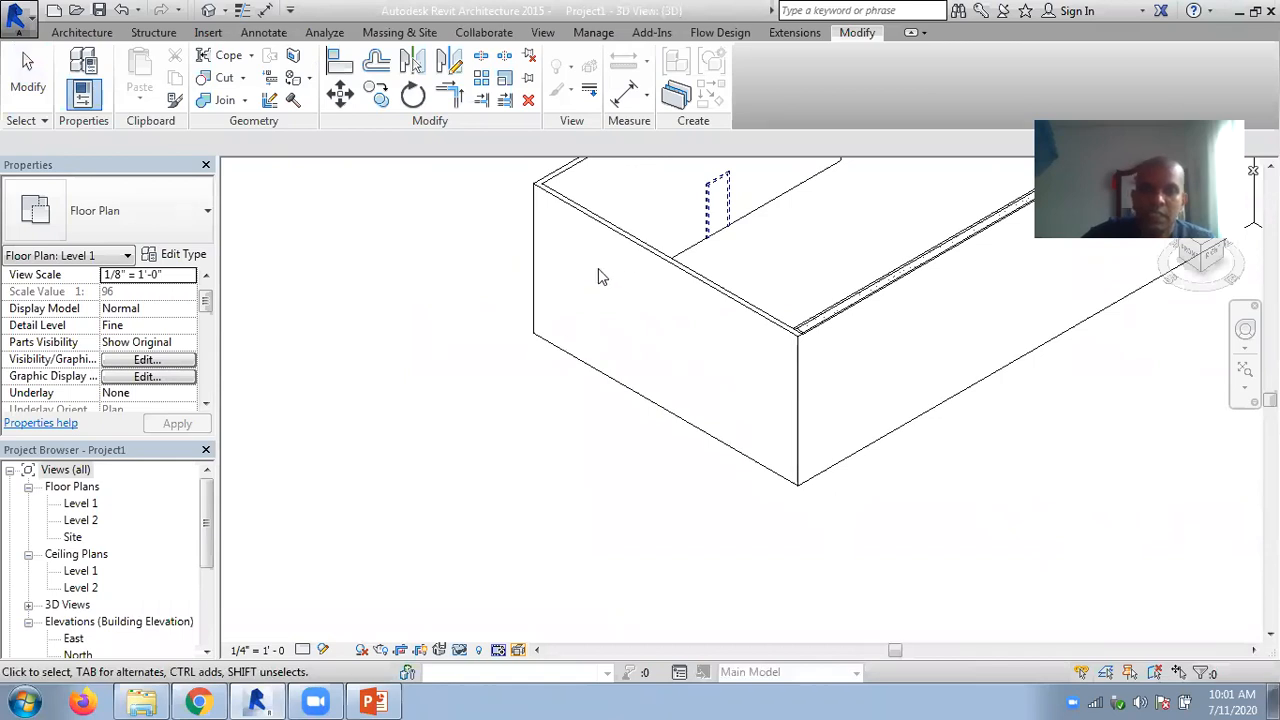
pyautogui.moveTo(641, 372); pyautogui.dragTo(547, 393, button='middle')
pyautogui.scroll(2, 808, 442)
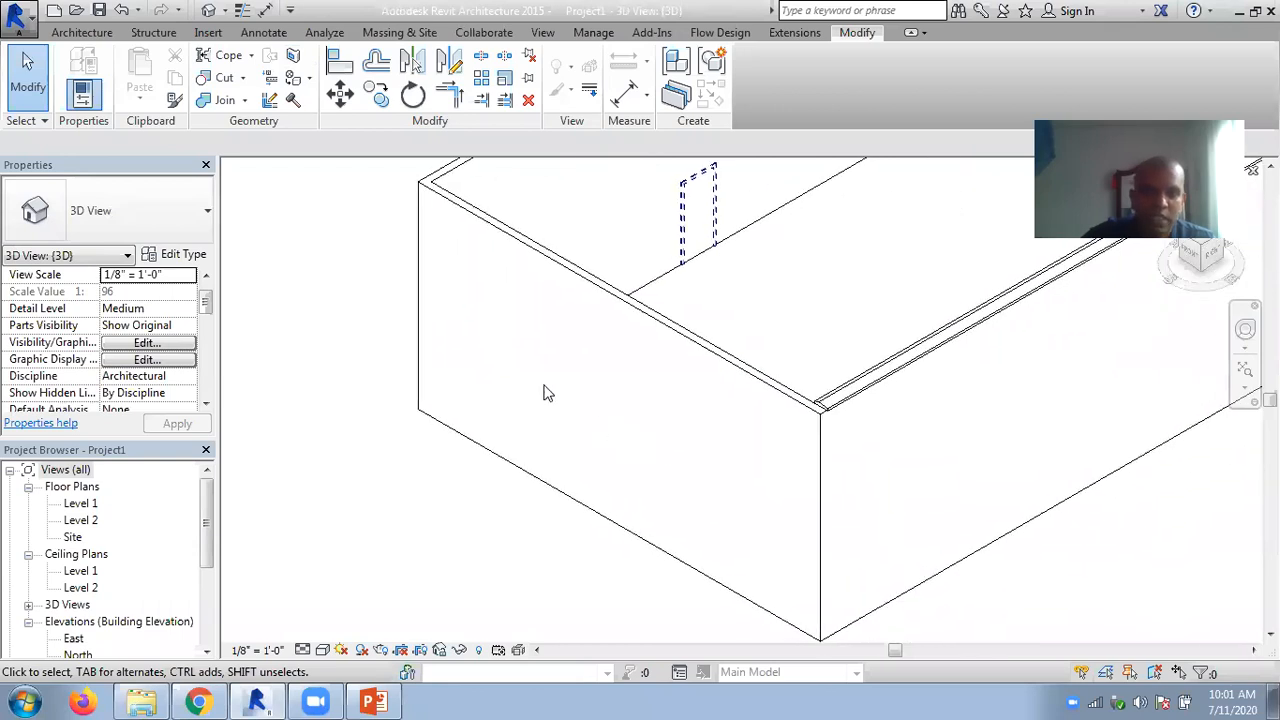
# - Try splitting the end wall with Split Element about 14' from its far corner and deleting the shorter segment
pyautogui.click(481, 55)
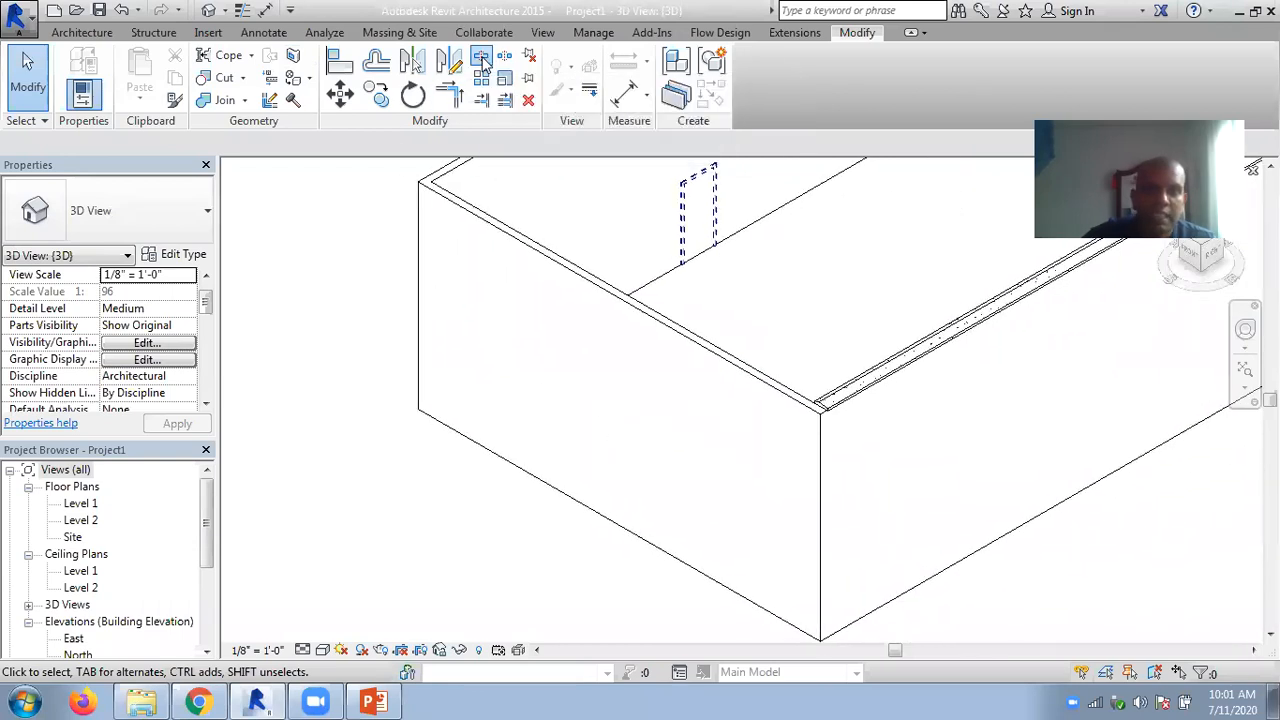
pyautogui.click(562, 262)
pyautogui.click(44, 82)
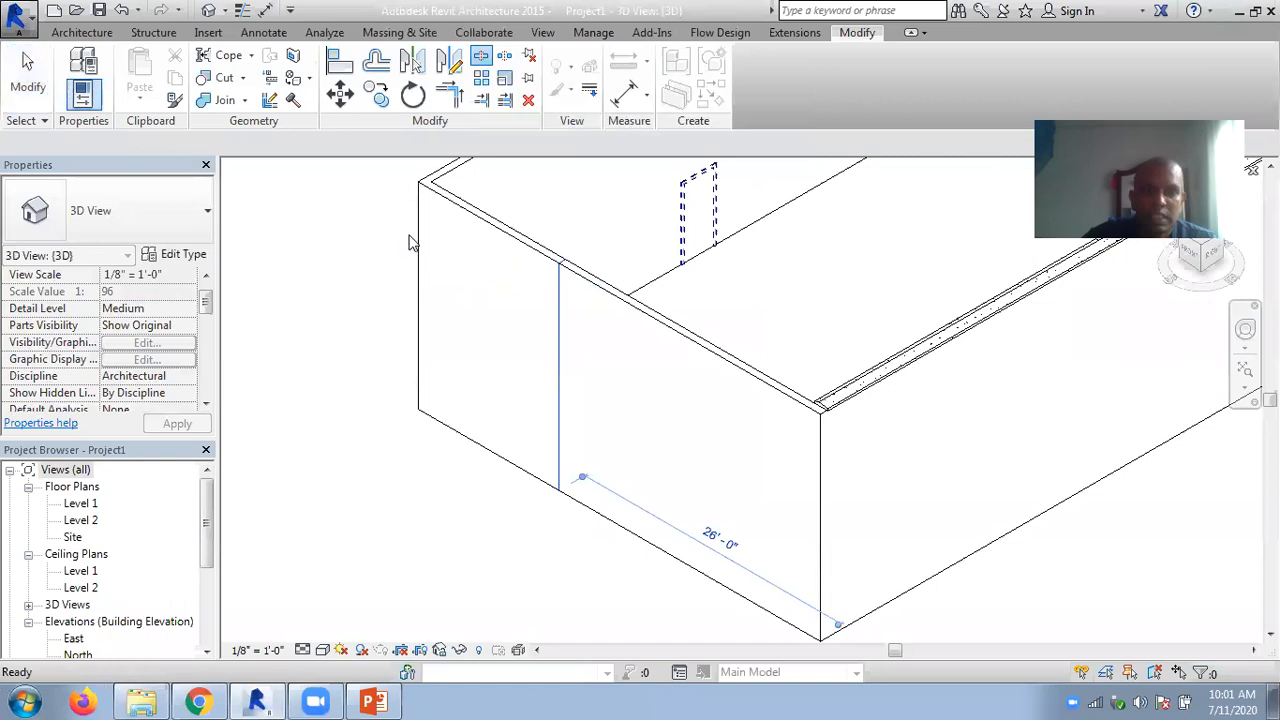
pyautogui.click(529, 236)
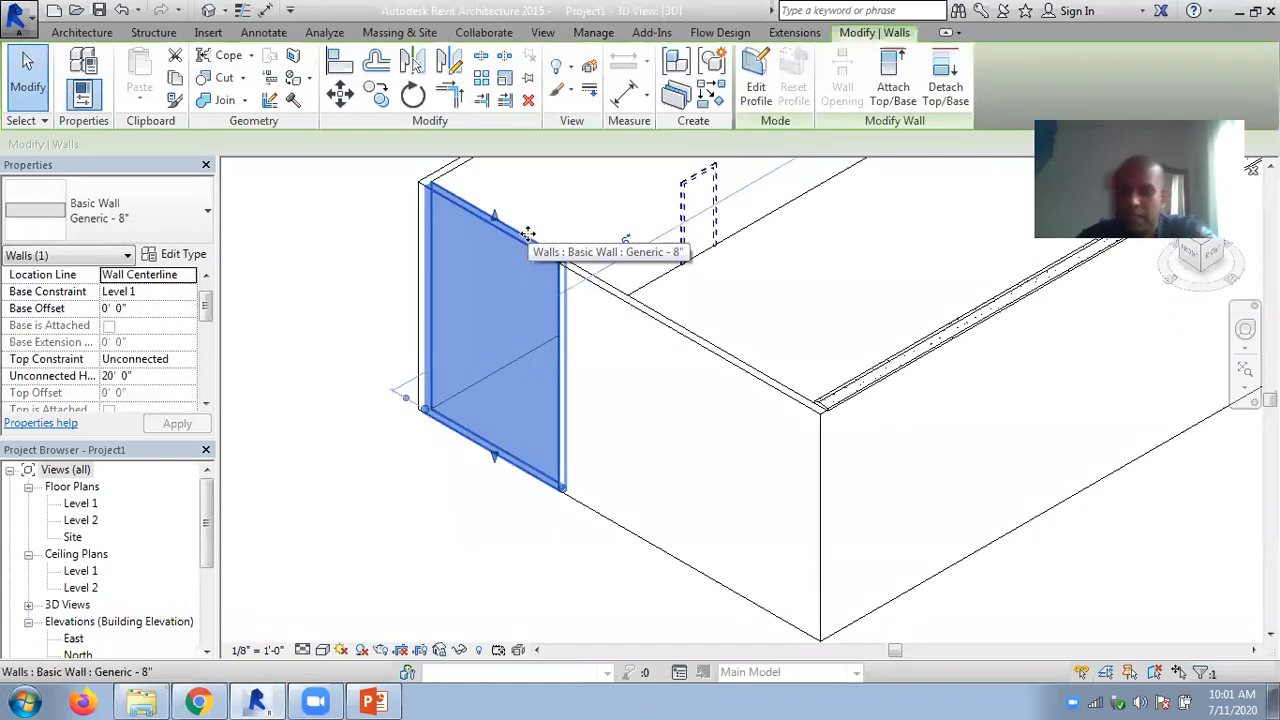
pyautogui.press('Delete')
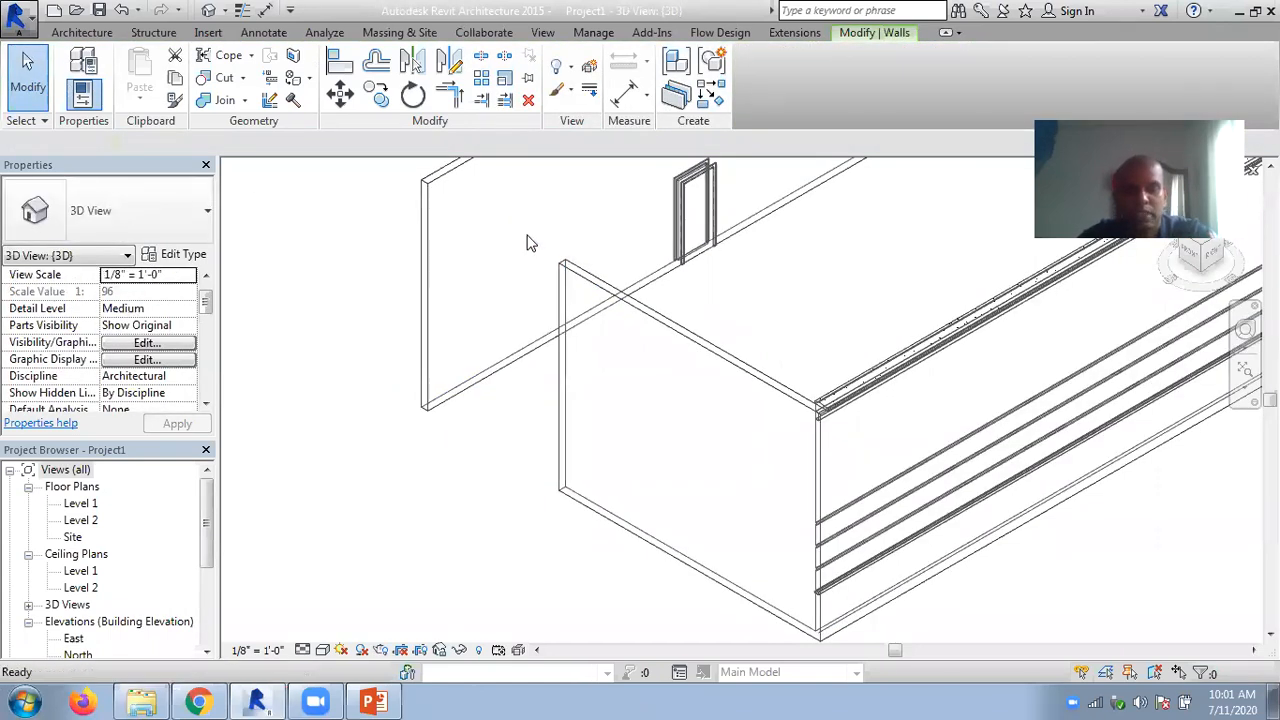
pyautogui.hotkey('ctrl', 'z')
pyautogui.click(347, 280)
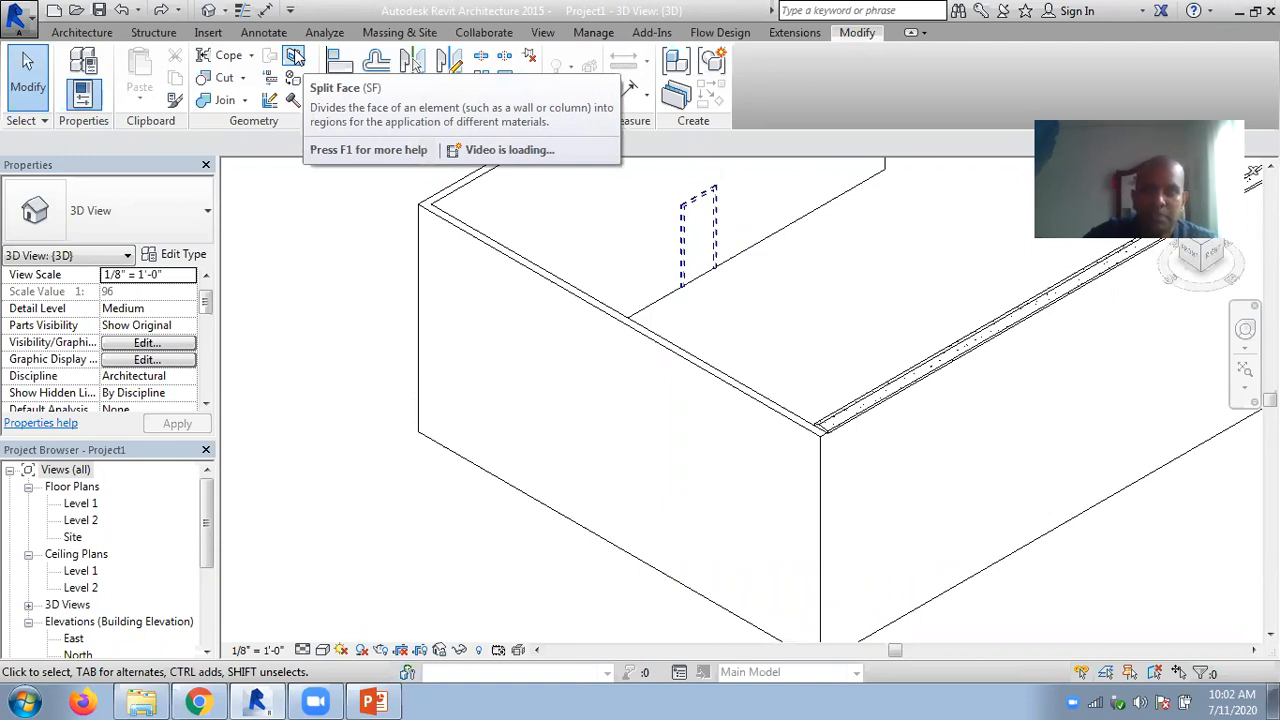
# - Split the end wall's outer face with a 20' vertical line from its top edge to the midpoint of its bottom edge
pyautogui.click(294, 57)
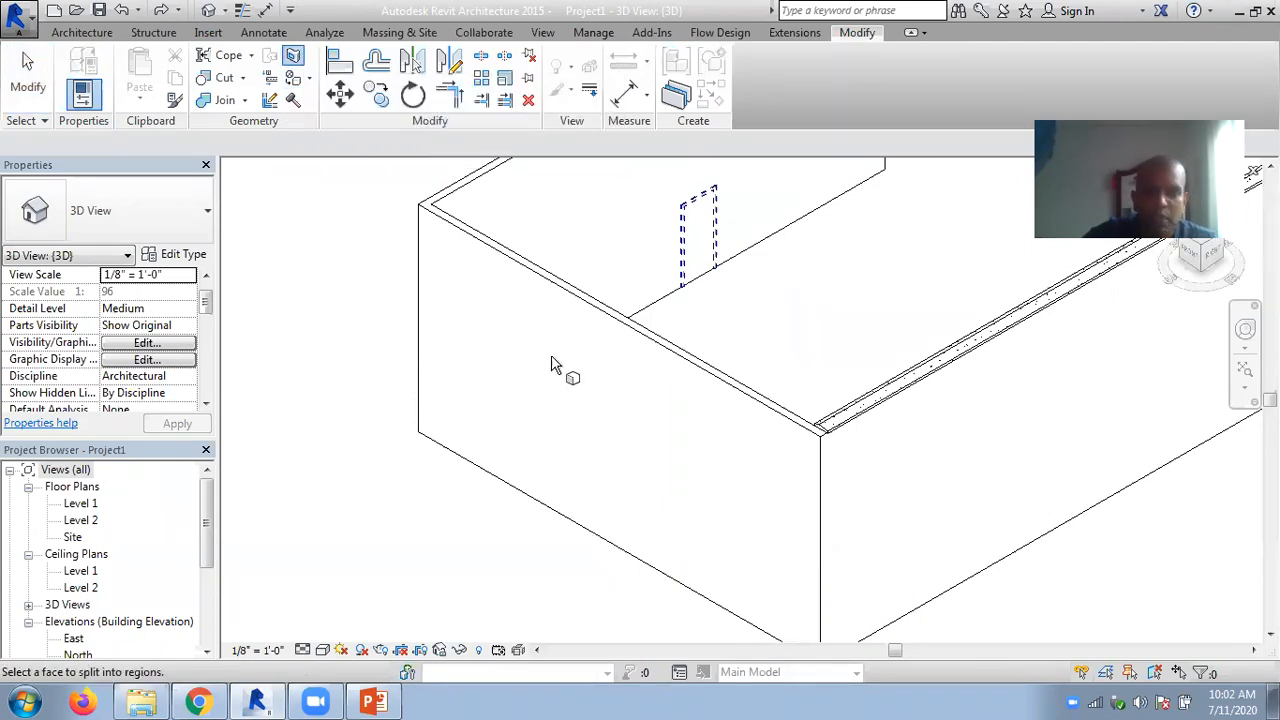
pyautogui.click(543, 286)
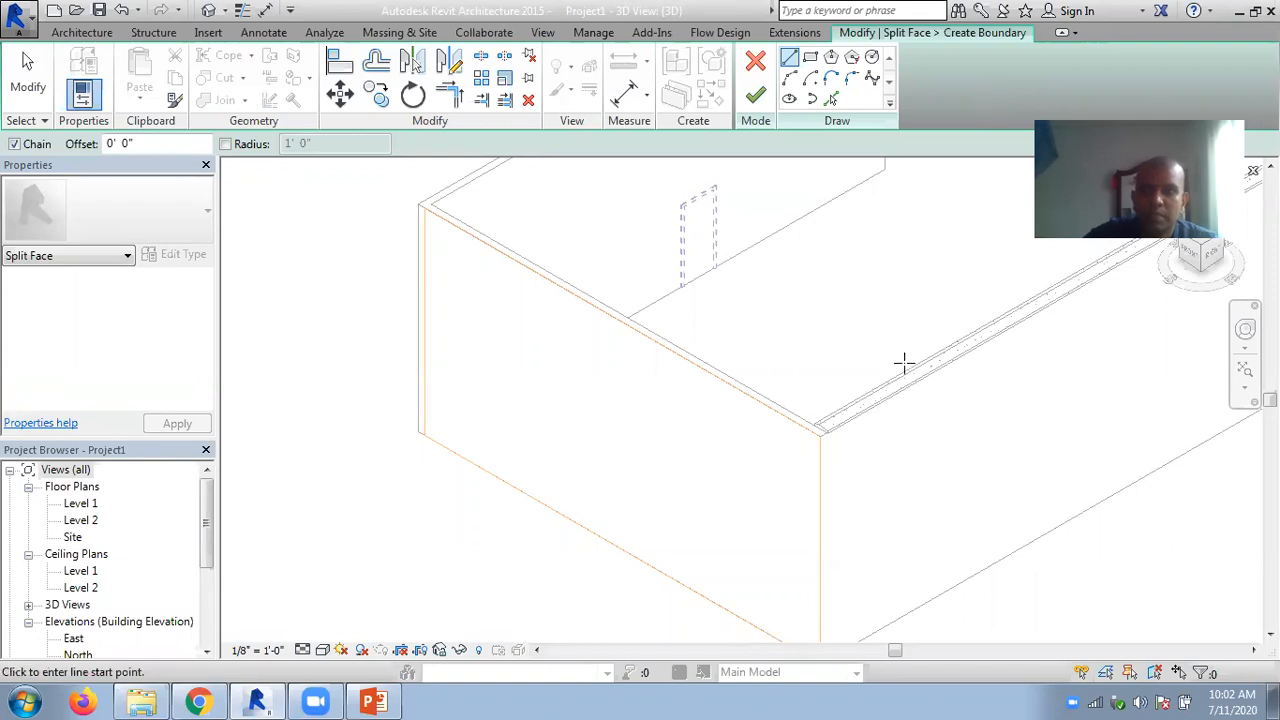
pyautogui.click(818, 431)
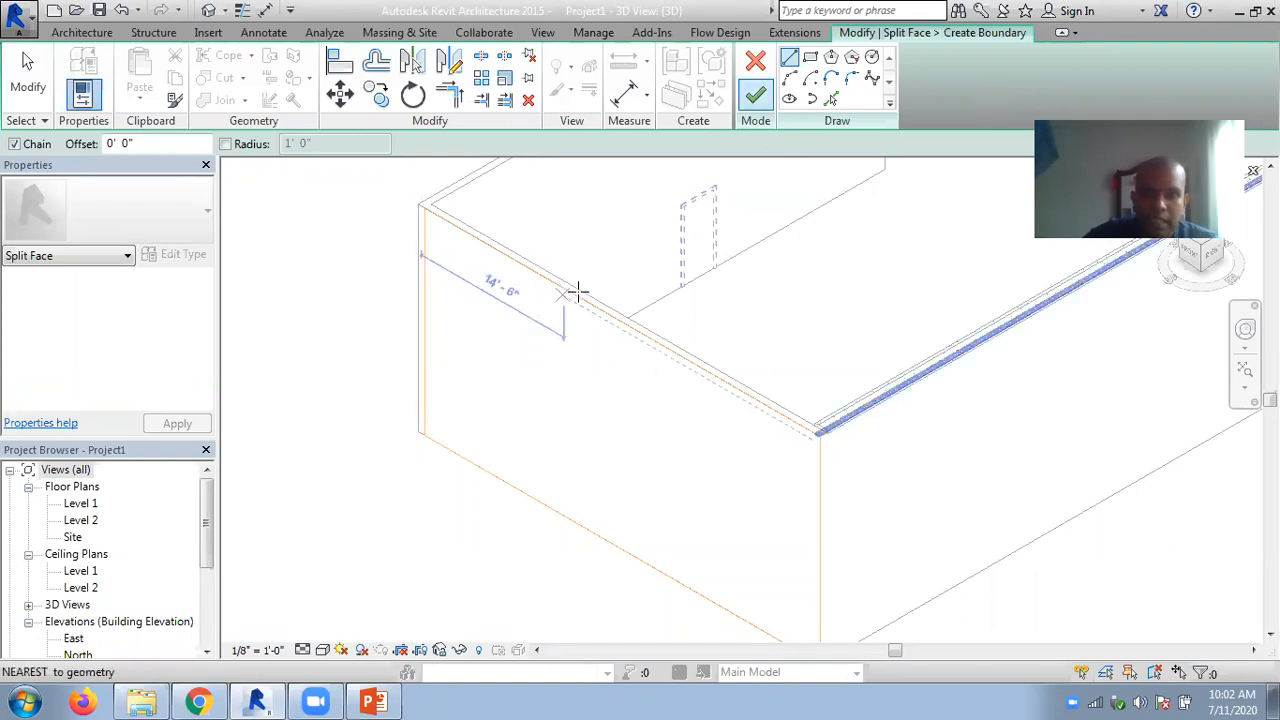
pyautogui.click(620, 319)
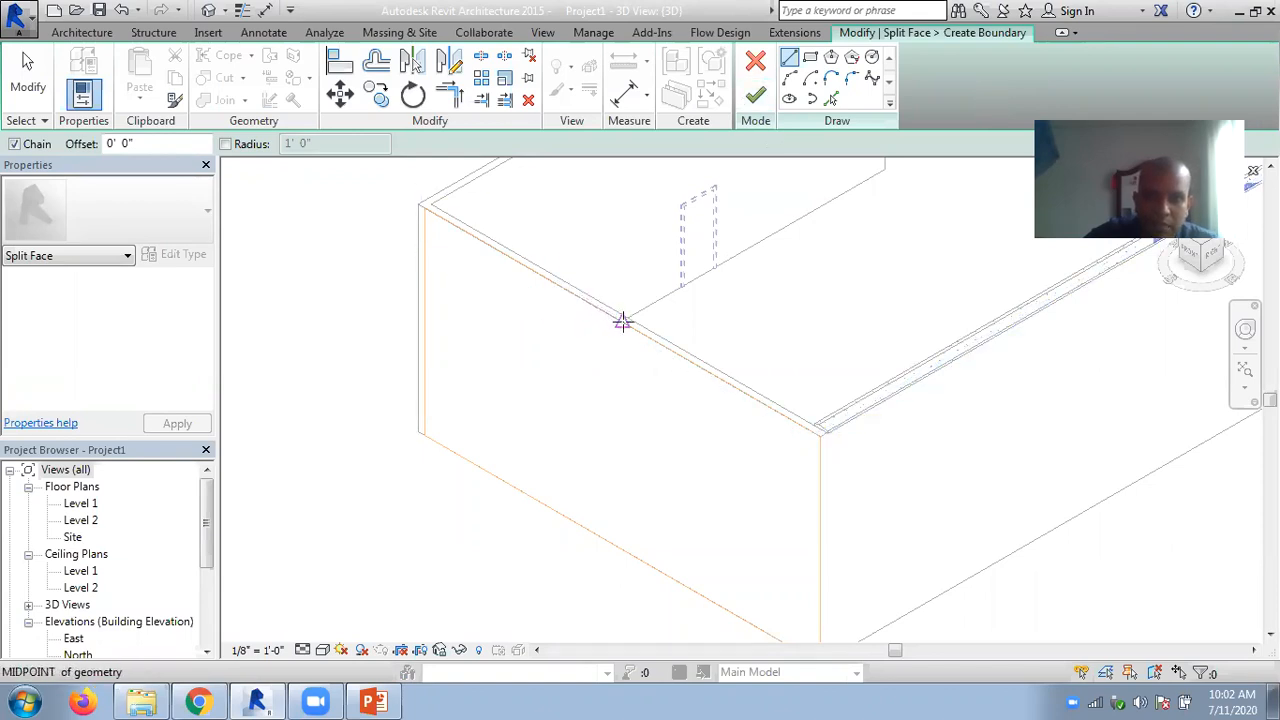
pyautogui.click(620, 548)
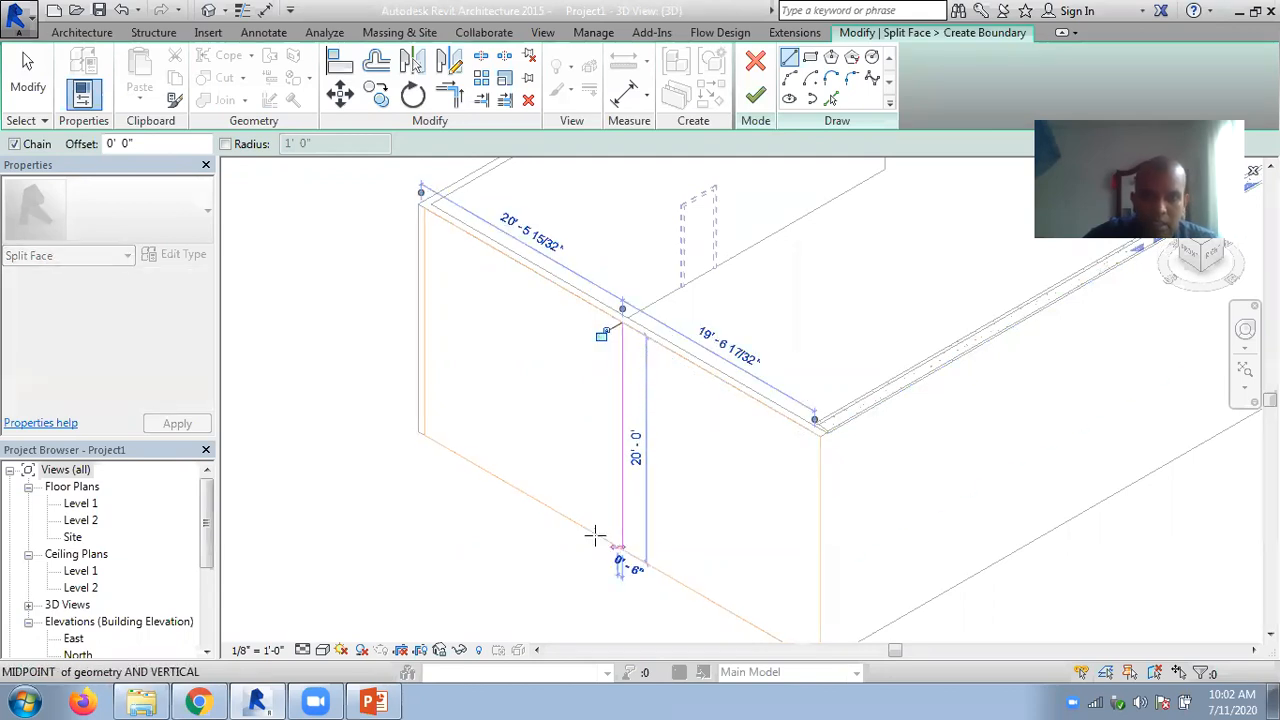
pyautogui.click(757, 97)
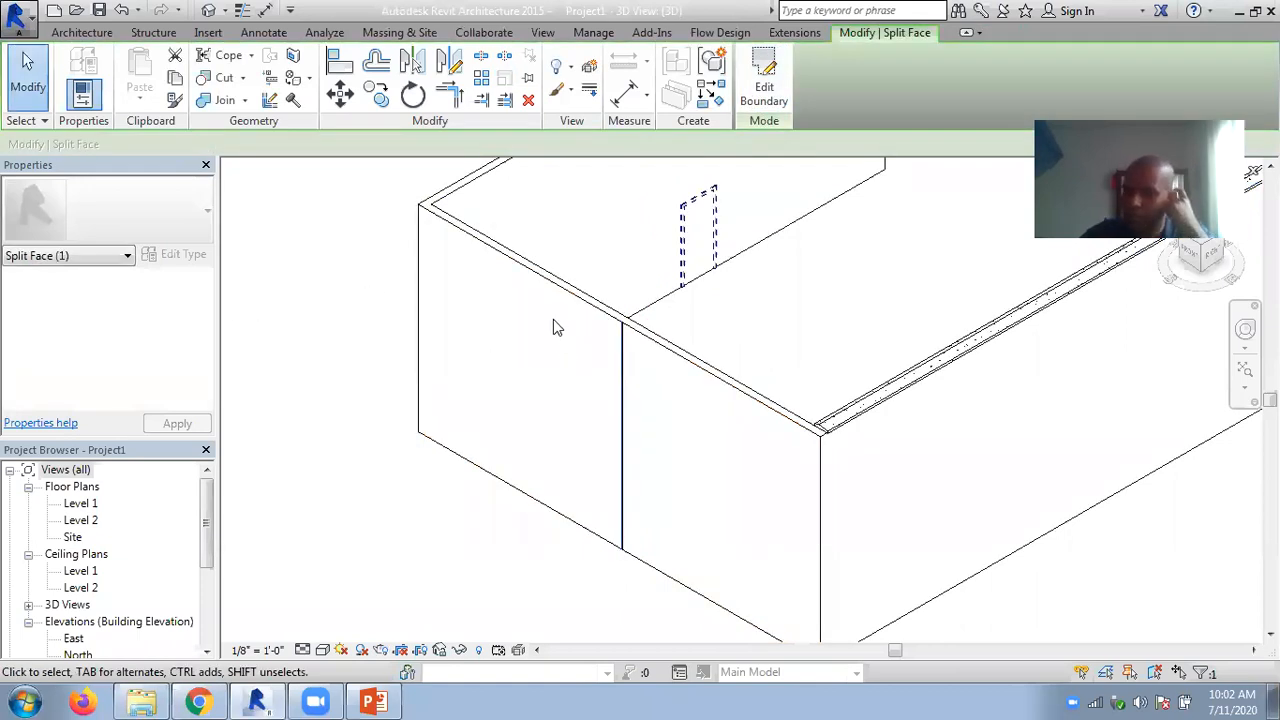
# - Paint the far half of the split end wall face with the Carpet (1) material
pyautogui.scroll(6, 674, 374)
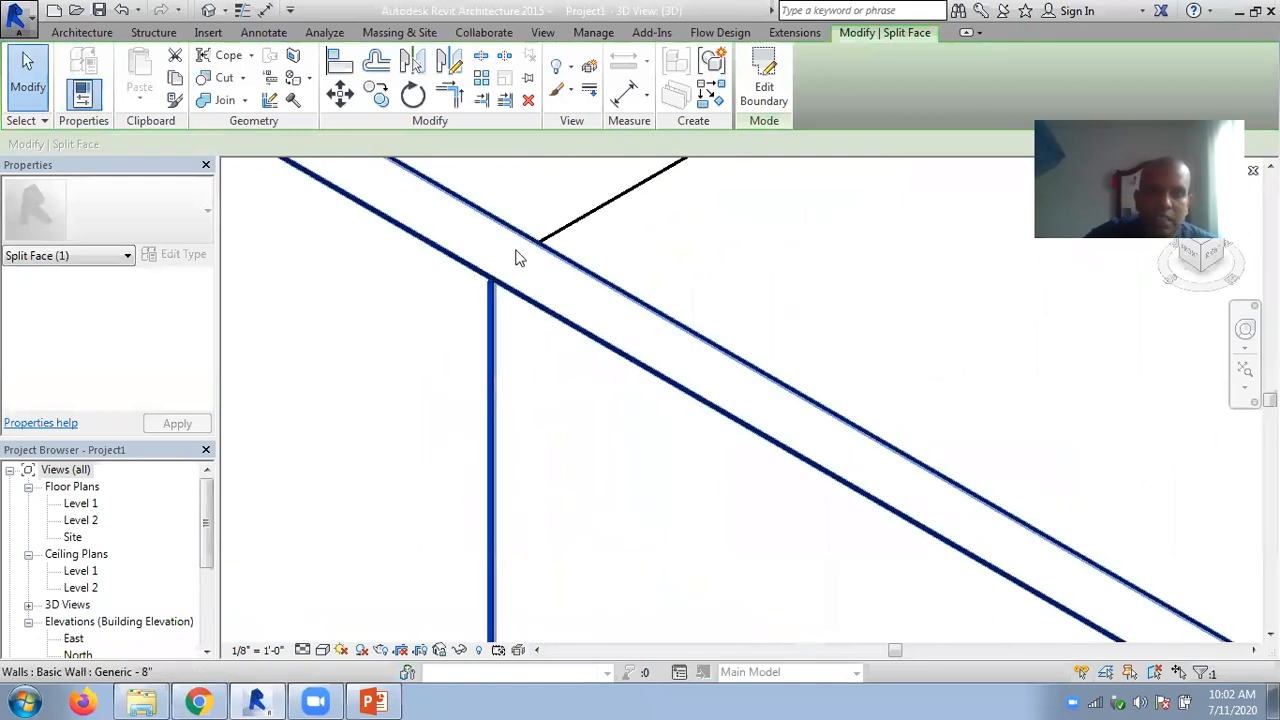
pyautogui.scroll(-3, 428, 301)
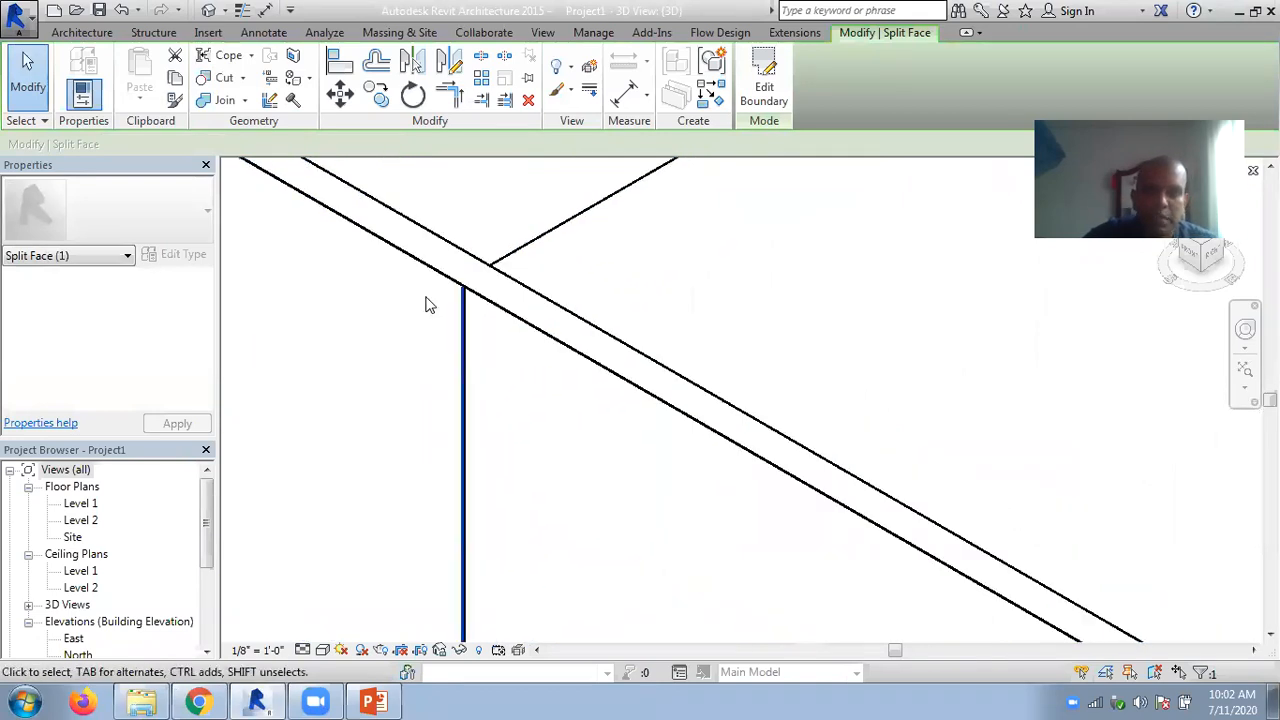
pyautogui.scroll(-3, 449, 346)
pyautogui.moveTo(377, 363); pyautogui.dragTo(455, 320, button='middle')
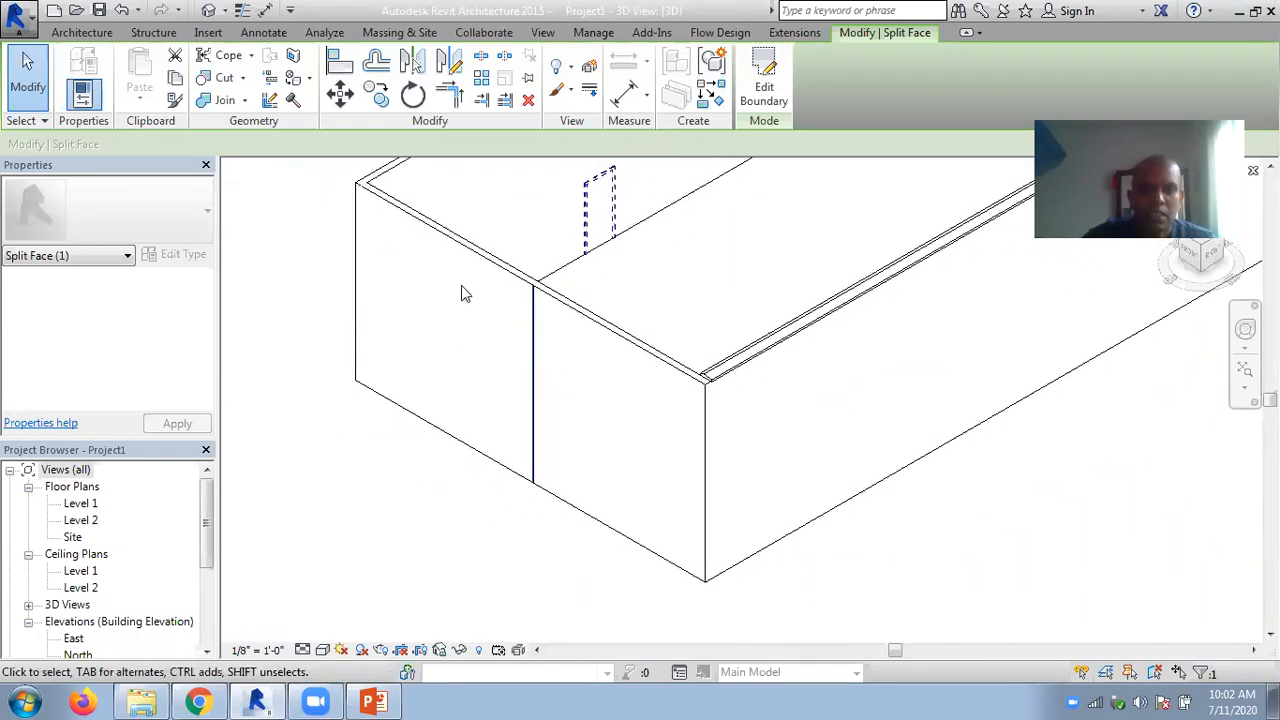
pyautogui.click(309, 78)
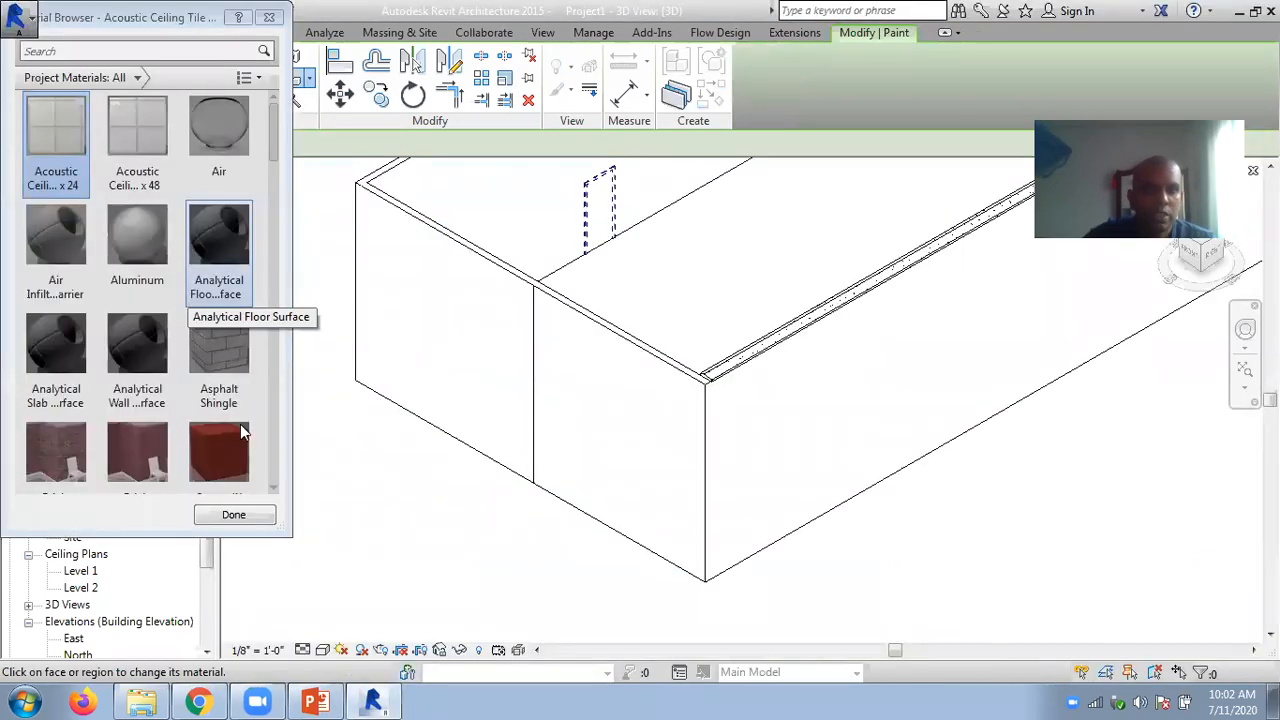
pyautogui.scroll(-1, 230, 428)
pyautogui.click(221, 416)
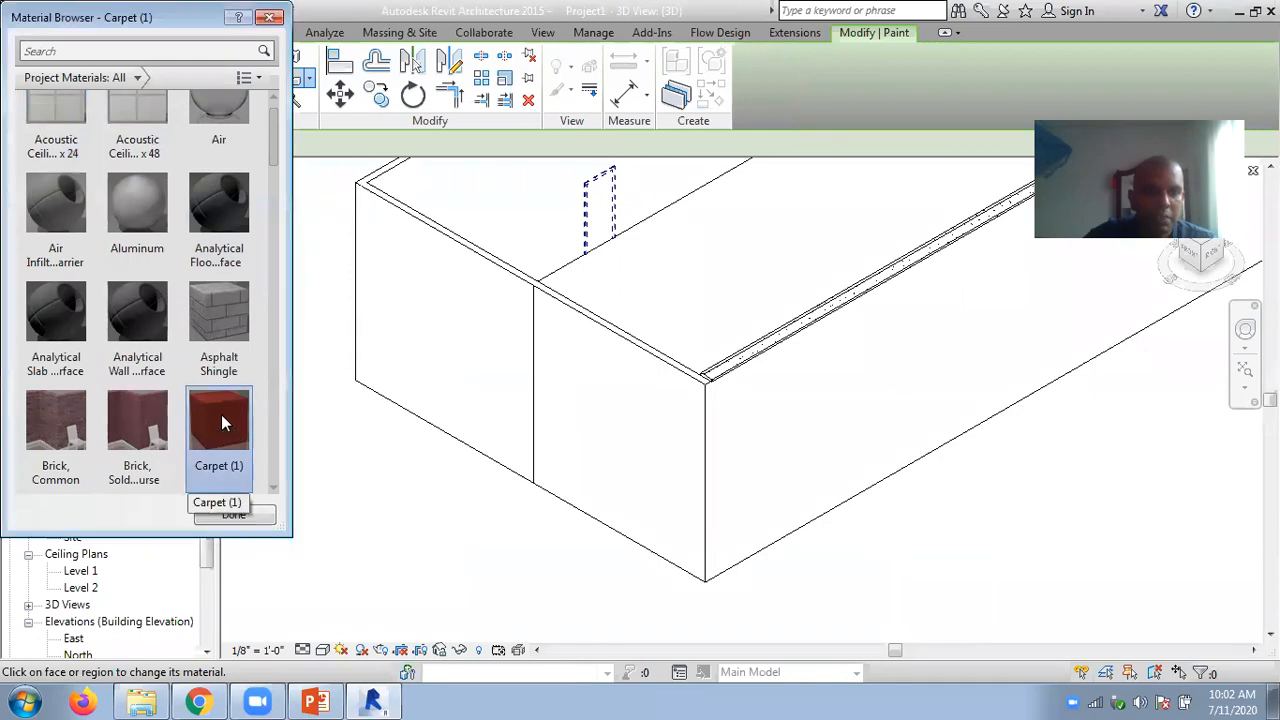
pyautogui.click(441, 248)
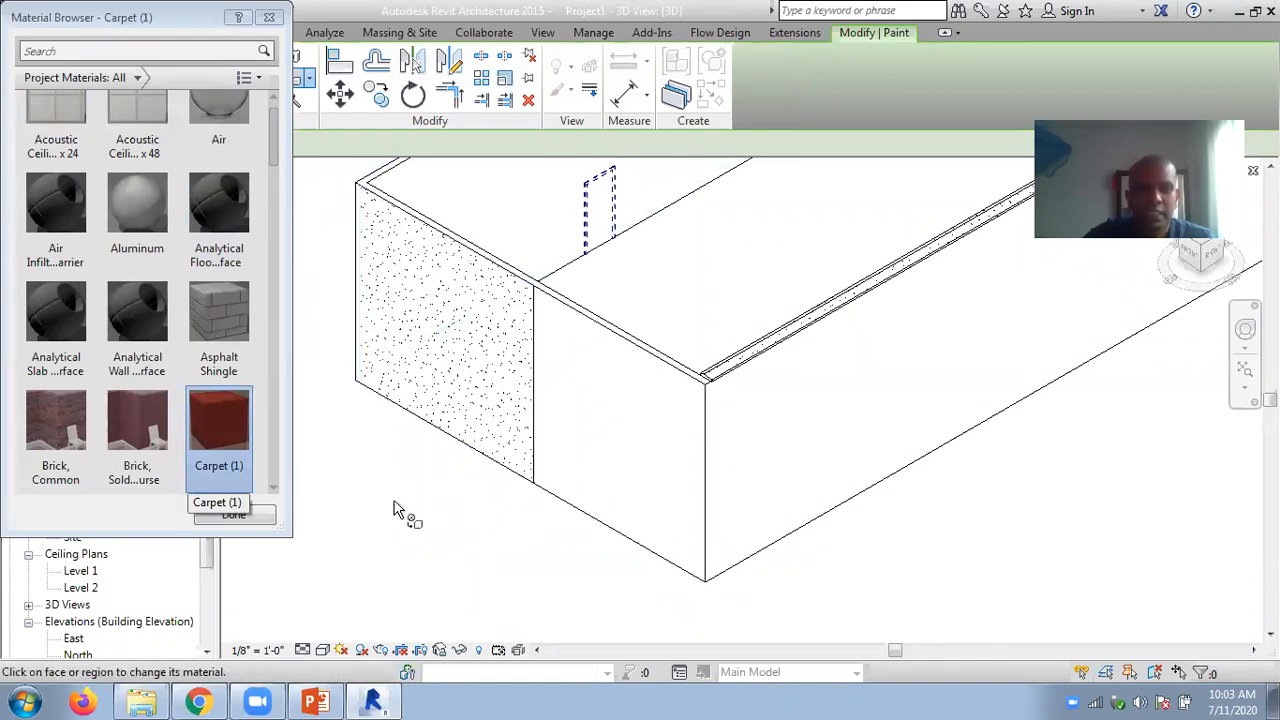
# - Try the Realistic visual style, set the 3D view to Shaded, and inspect the painted wall face up close
pyautogui.click(325, 650)
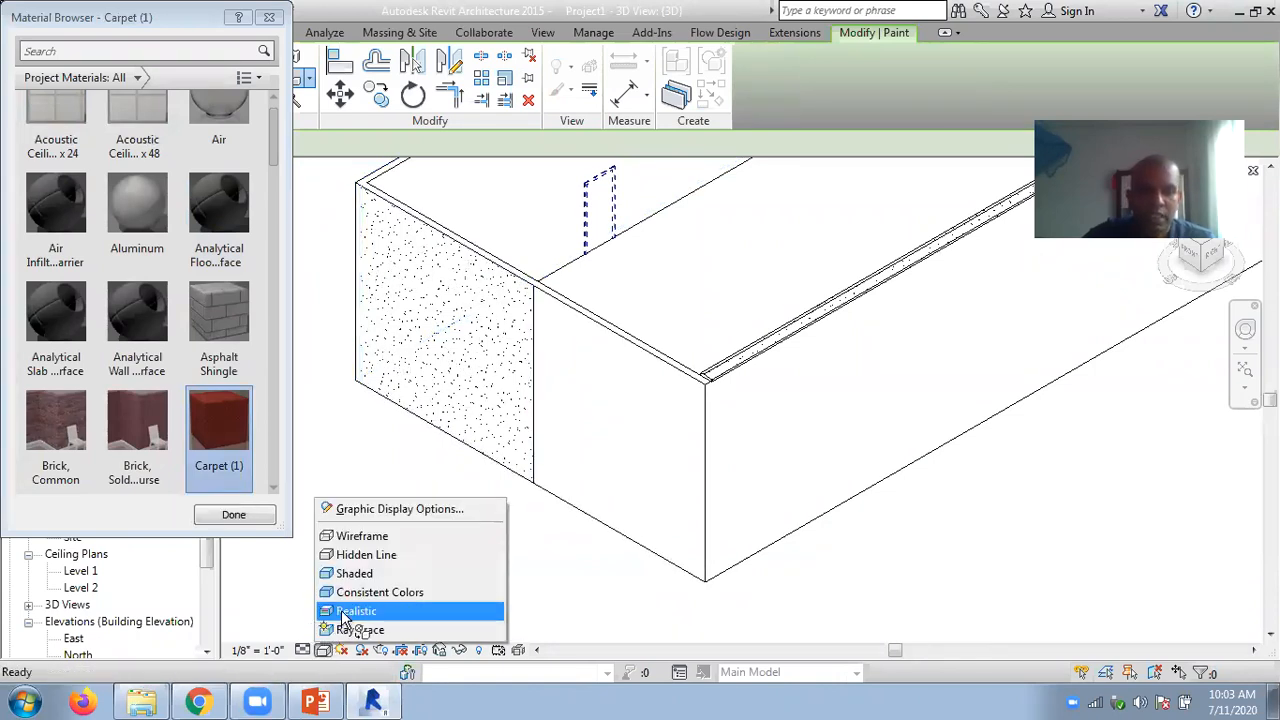
pyautogui.click(345, 611)
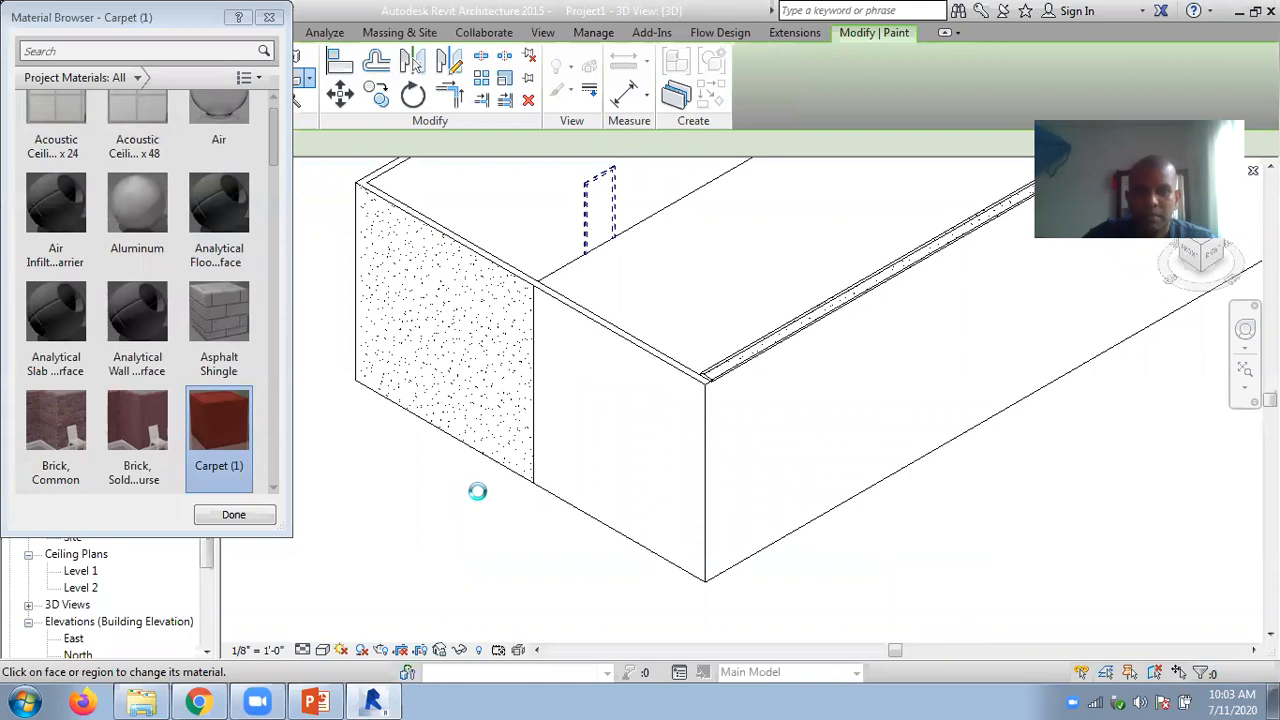
pyautogui.click(324, 650)
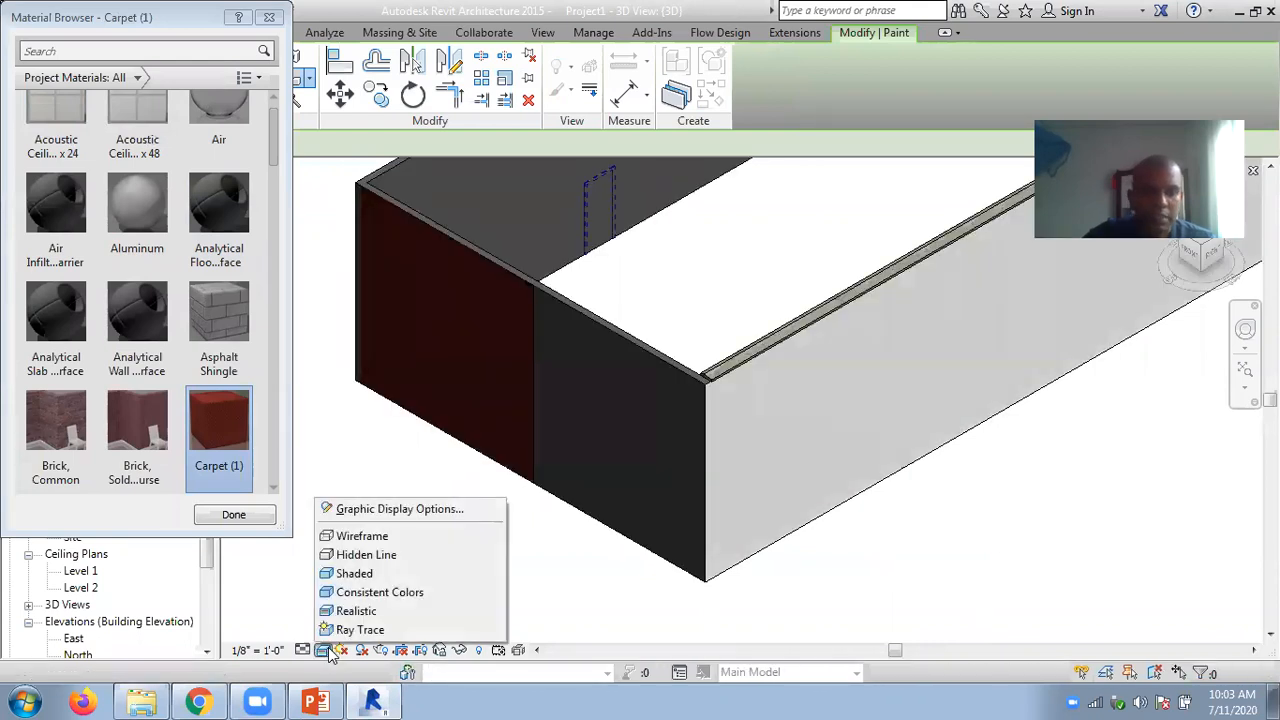
pyautogui.click(355, 574)
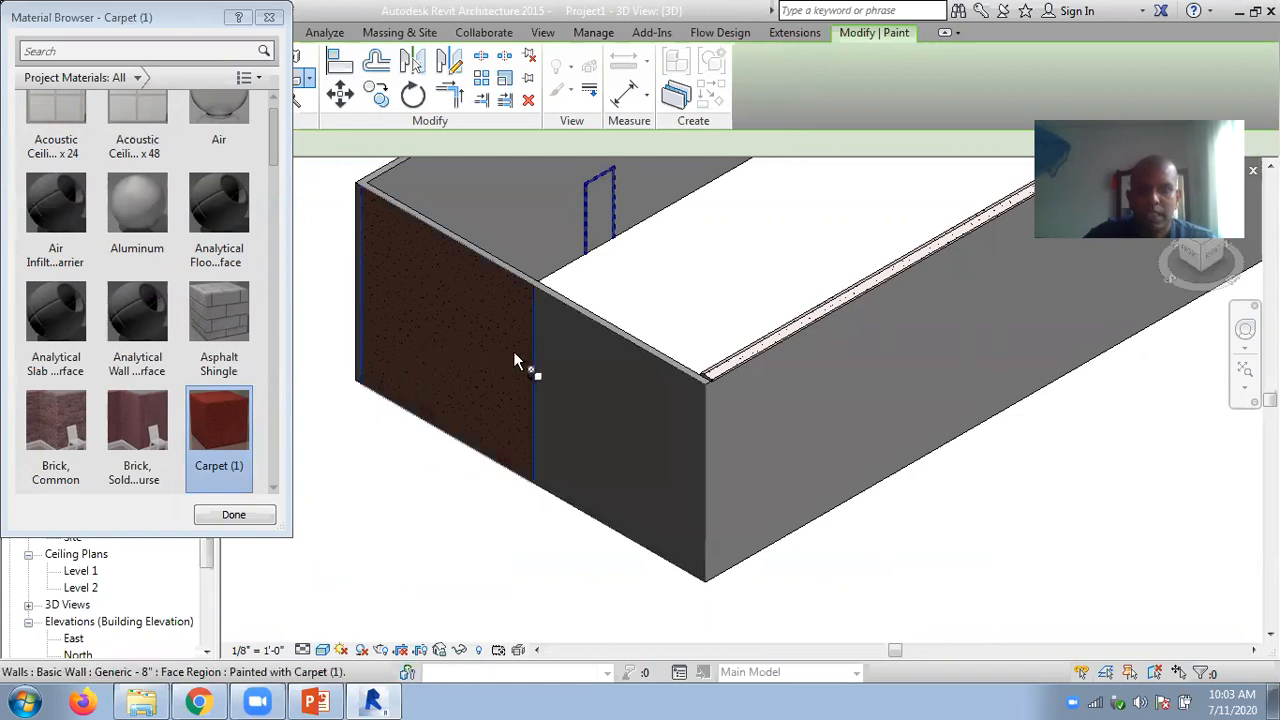
pyautogui.scroll(3, 513, 353)
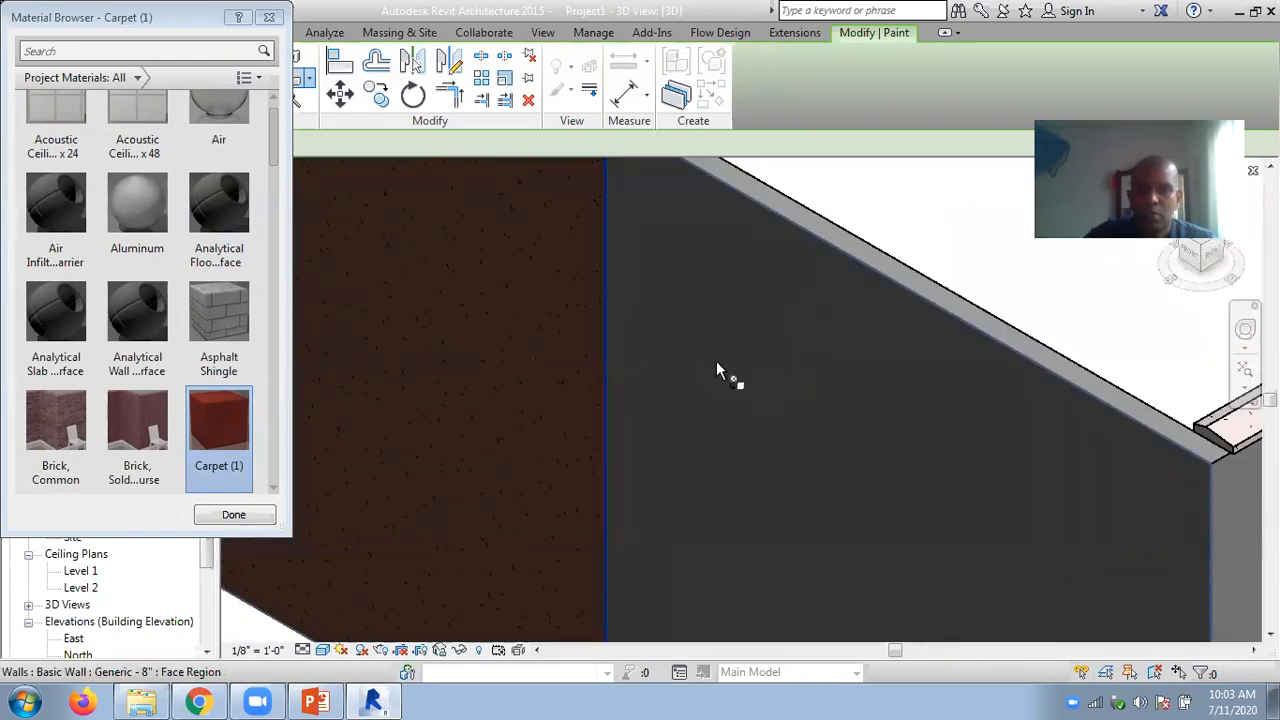
pyautogui.scroll(-5, 714, 371)
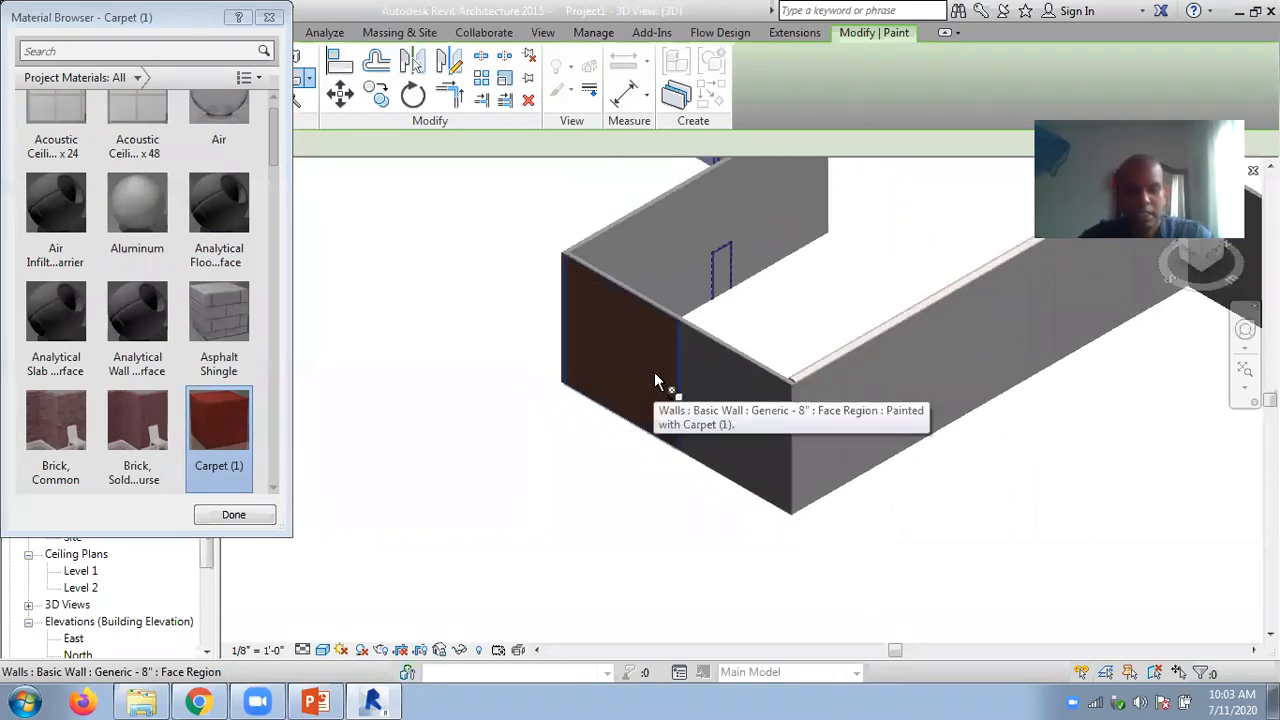
pyautogui.scroll(5, 656, 308)
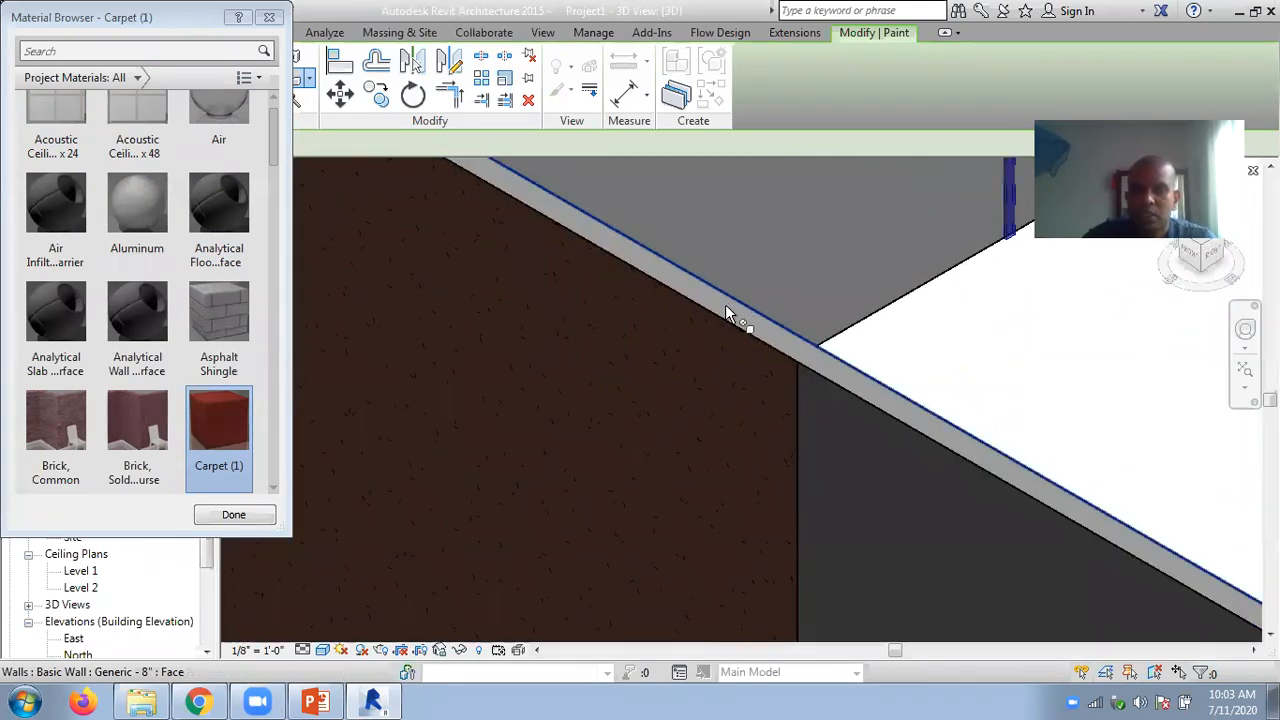
# - Inspect the carpet-painted end wall from inside and outside the building, and finish painting
pyautogui.scroll(-4, 688, 411)
pyautogui.keyDown('shift'); pyautogui.moveTo(688, 411); pyautogui.dragTo(522, 401, button='middle'); pyautogui.keyUp('shift')
pyautogui.moveTo(751, 383); pyautogui.dragTo(1048, 388, button='middle')
pyautogui.keyDown('shift'); pyautogui.moveTo(640, 391); pyautogui.dragTo(542, 346, button='middle'); pyautogui.keyUp('shift')
pyautogui.scroll(4, 542, 346)
pyautogui.scroll(-5, 545, 375)
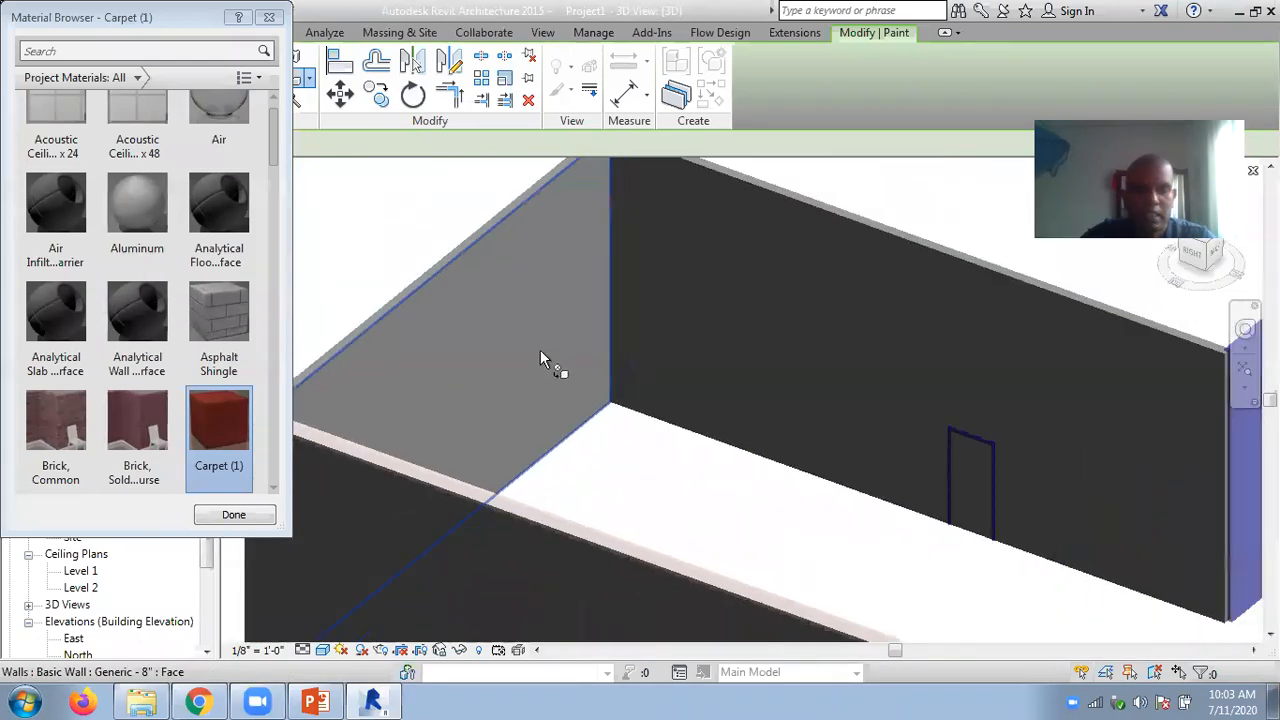
pyautogui.keyDown('shift'); pyautogui.moveTo(480, 354); pyautogui.dragTo(823, 410, button='middle'); pyautogui.keyUp('shift')
pyautogui.scroll(2, 823, 410)
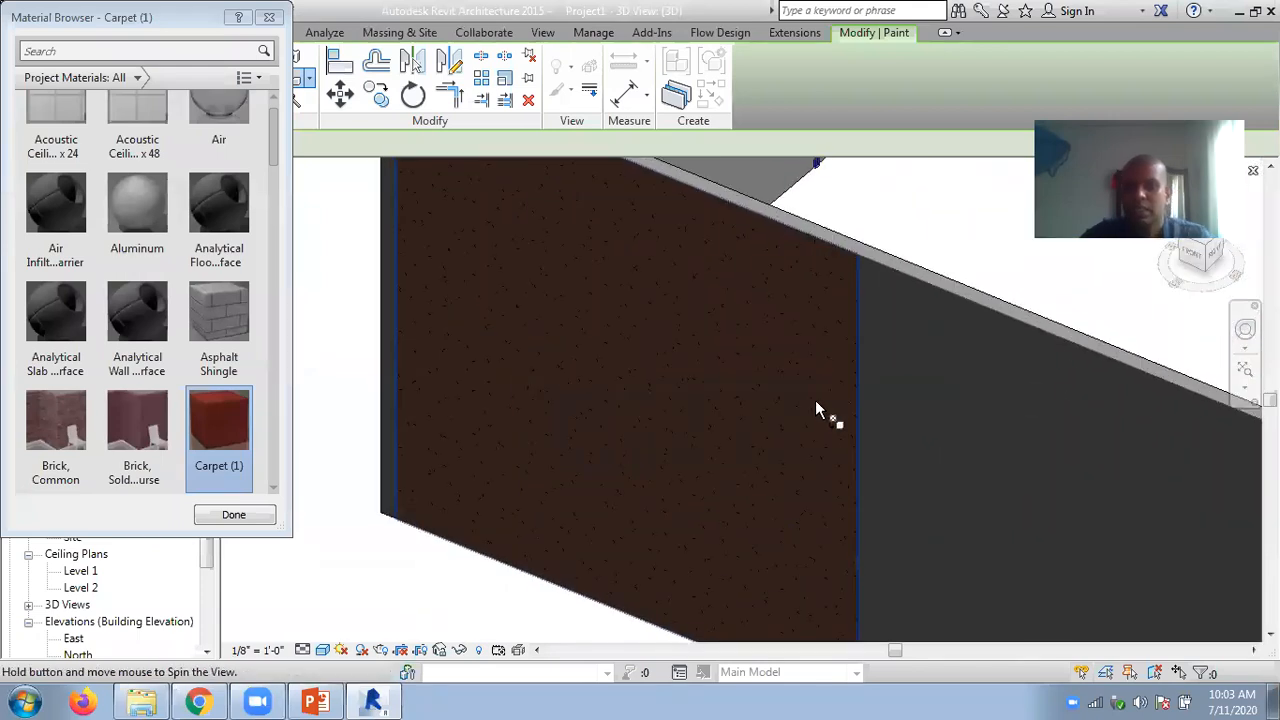
pyautogui.scroll(-3, 776, 340)
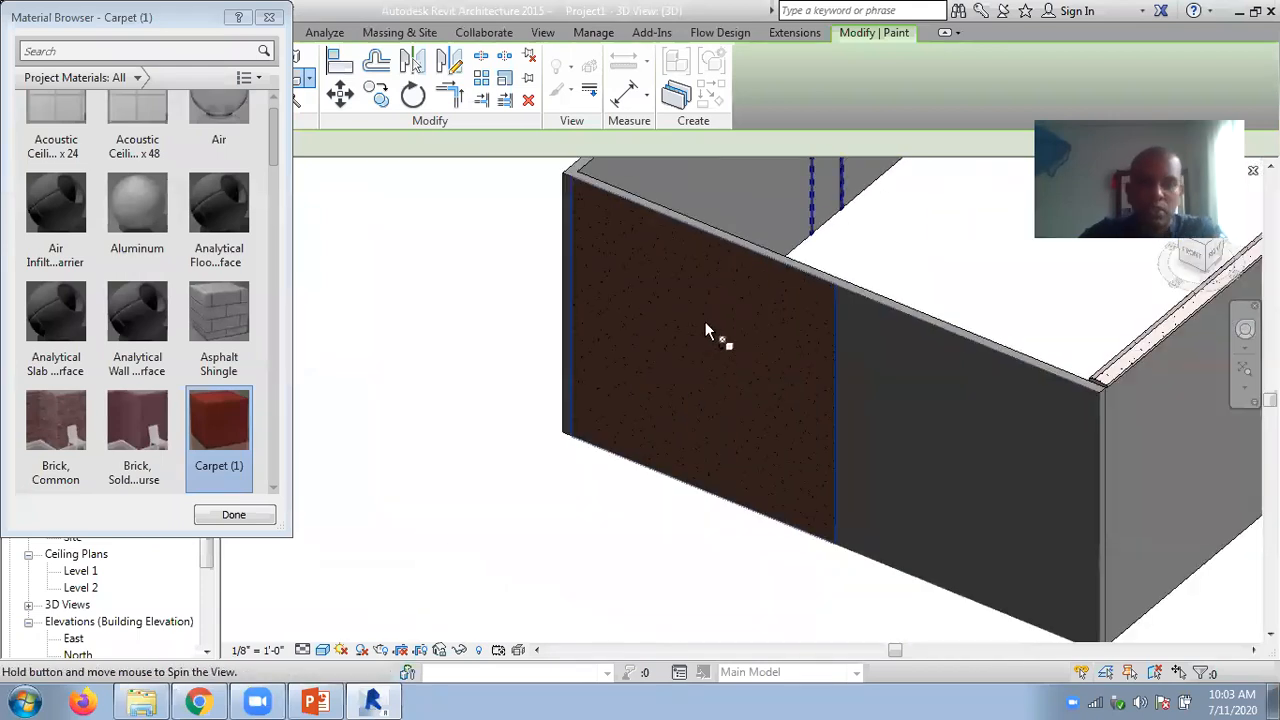
pyautogui.moveTo(705, 334); pyautogui.dragTo(543, 343, button='middle')
pyautogui.click(248, 514)
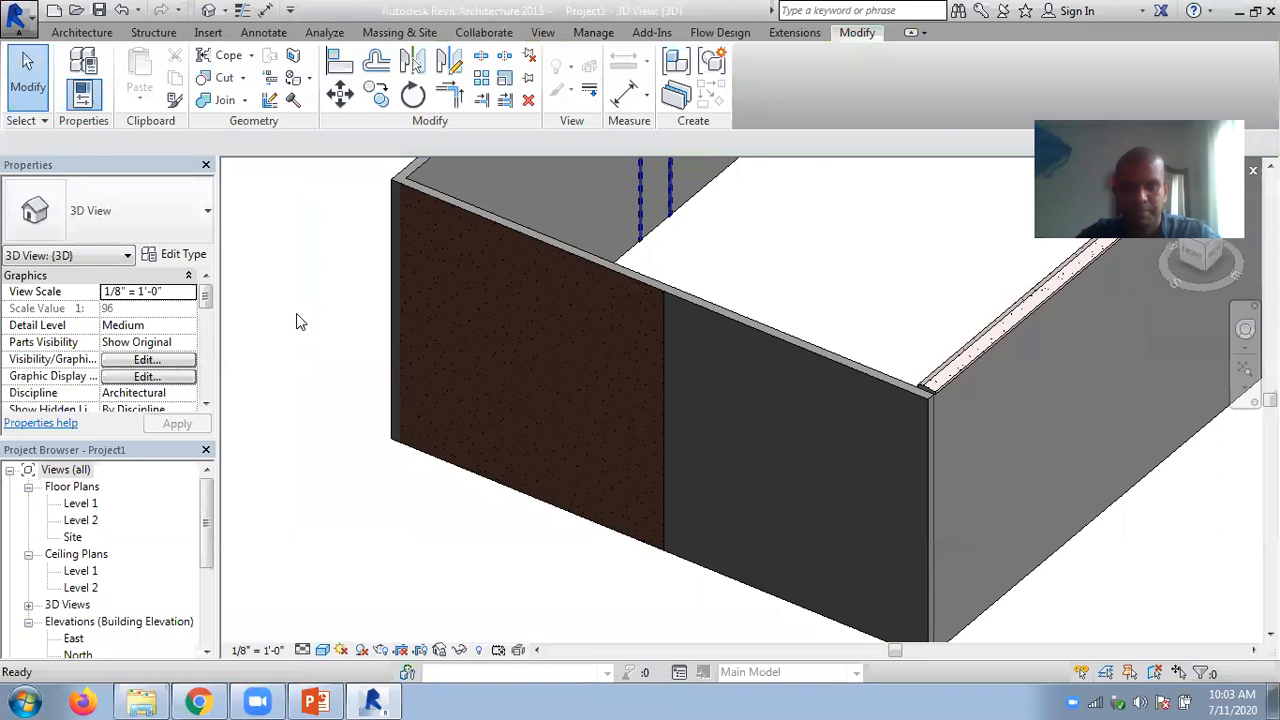
# - Undo the visual style change, the carpet paint and the face split on the end wall
pyautogui.hotkey('ctrl', 'z')
pyautogui.hotkey('ctrl', 'z')
pyautogui.hotkey('ctrl', 'z')
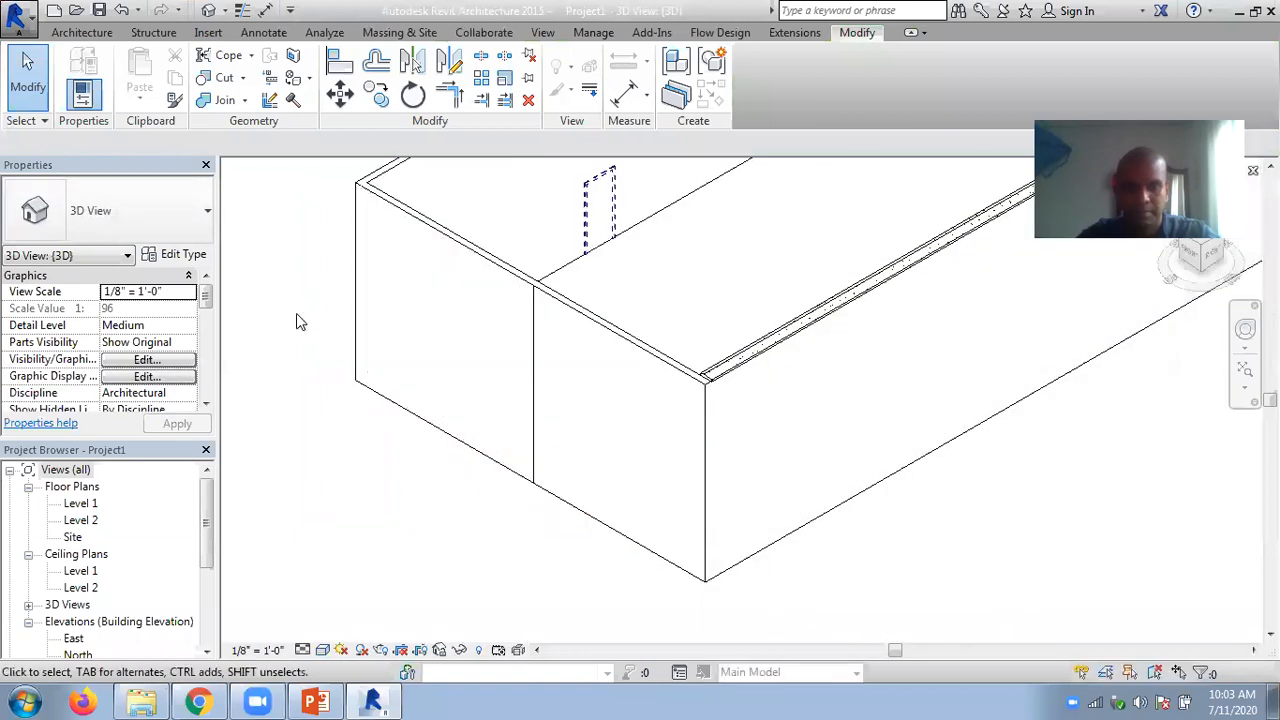
pyautogui.hotkey('ctrl', 'z')
pyautogui.hotkey('ctrl', 'z')
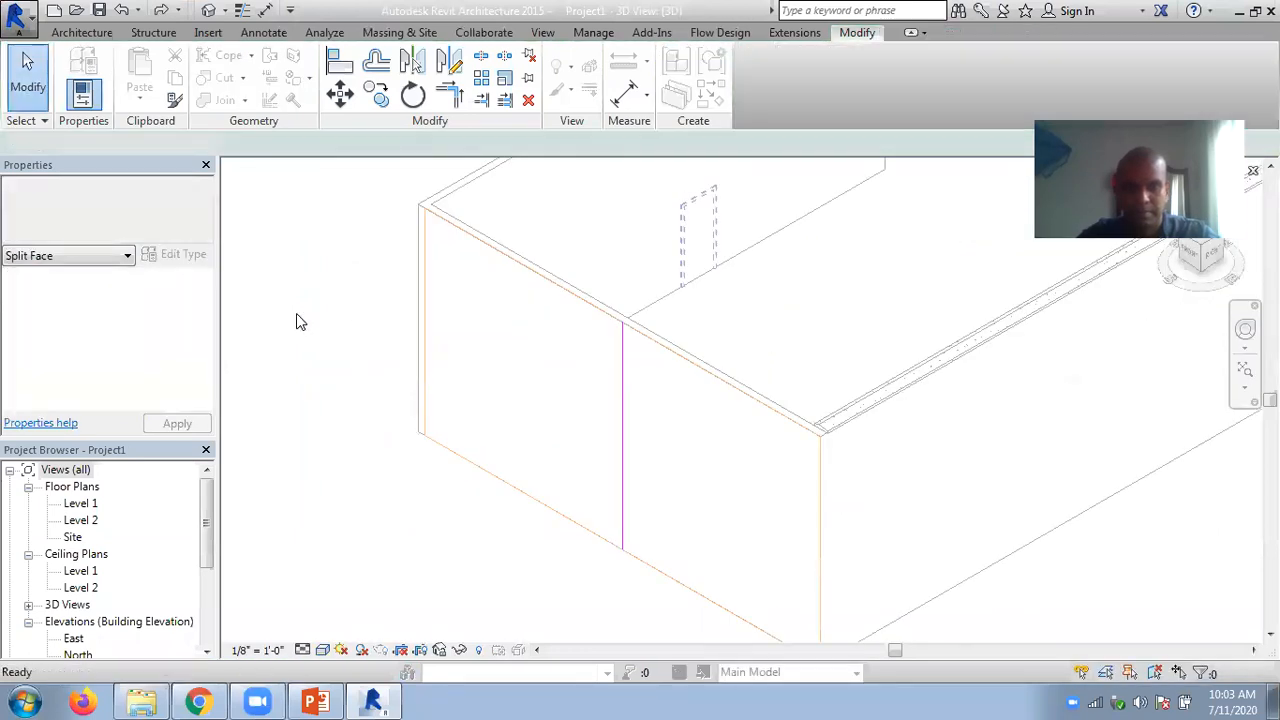
pyautogui.scroll(-3, 355, 320)
pyautogui.moveTo(405, 455); pyautogui.dragTo(450, 473, button='middle')
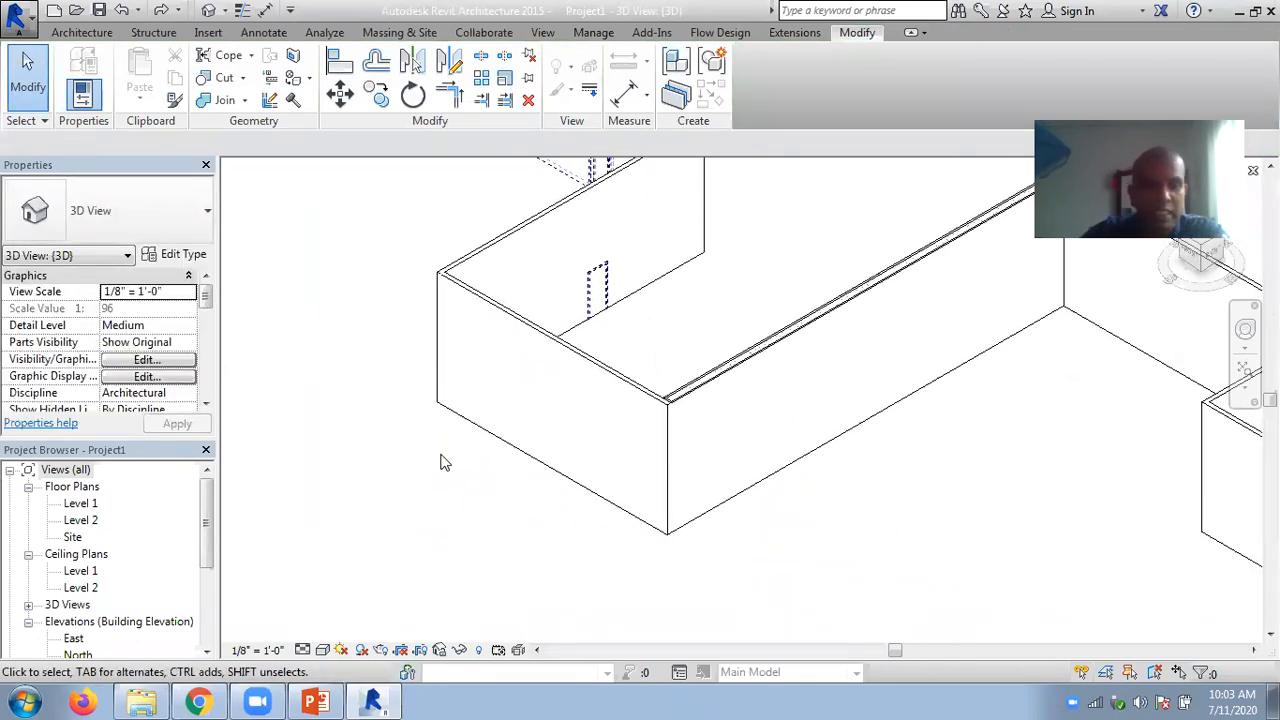
# - View the Level 1 floor plan and return to the default 3D view
pyautogui.doubleClick(75, 505)
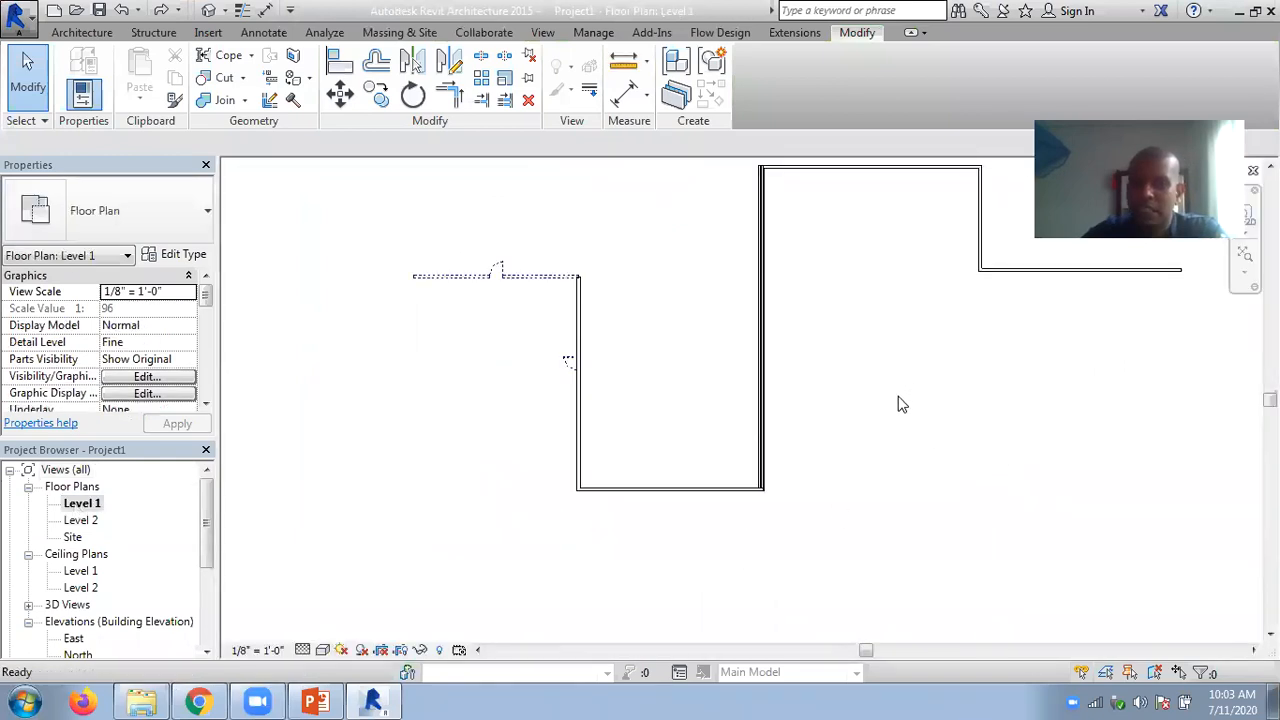
pyautogui.moveTo(852, 447); pyautogui.dragTo(692, 525, button='middle')
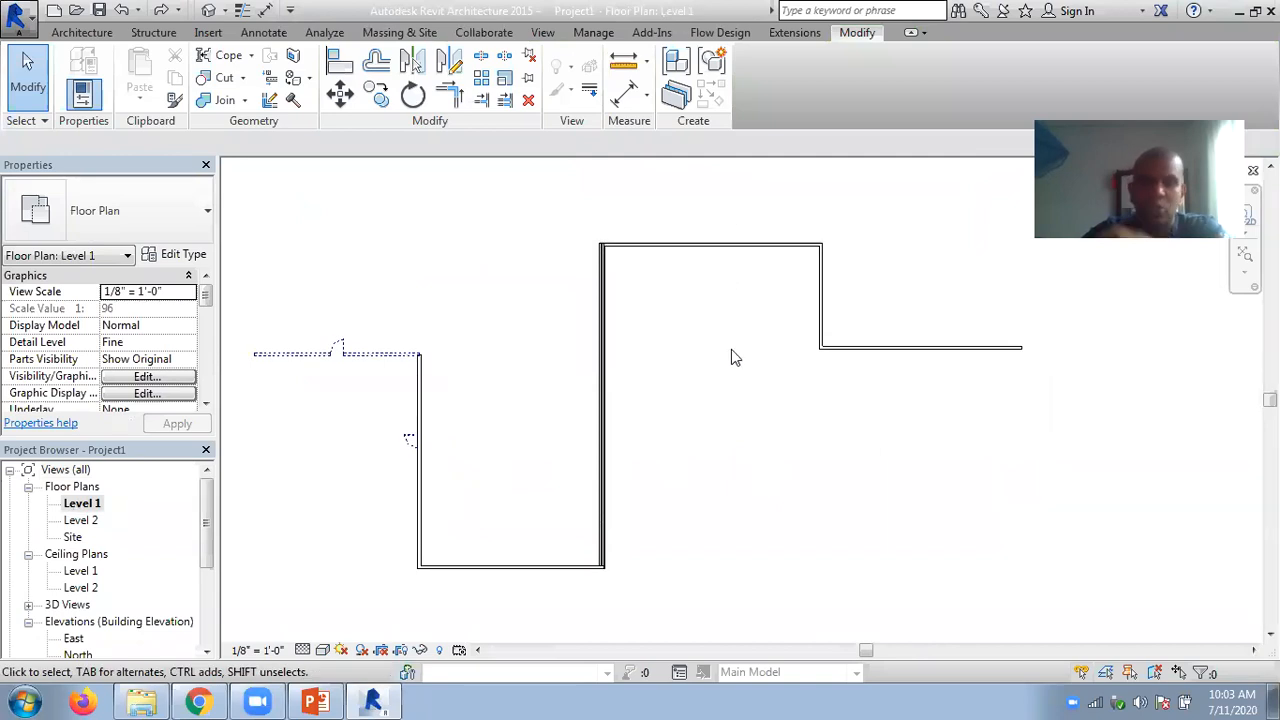
pyautogui.click(208, 10)
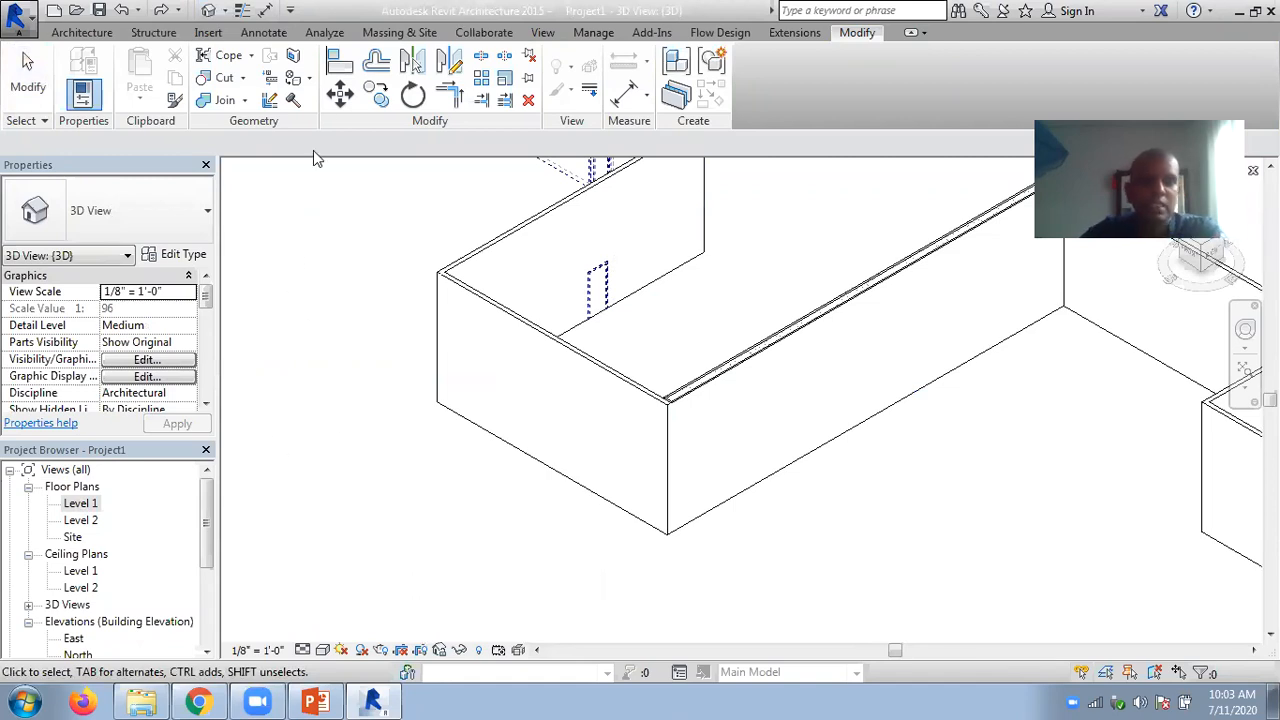
# - Split the long wall's outer face with a rectangle about 19'-8" wide and 8'-8" high near its middle
pyautogui.click(293, 57)
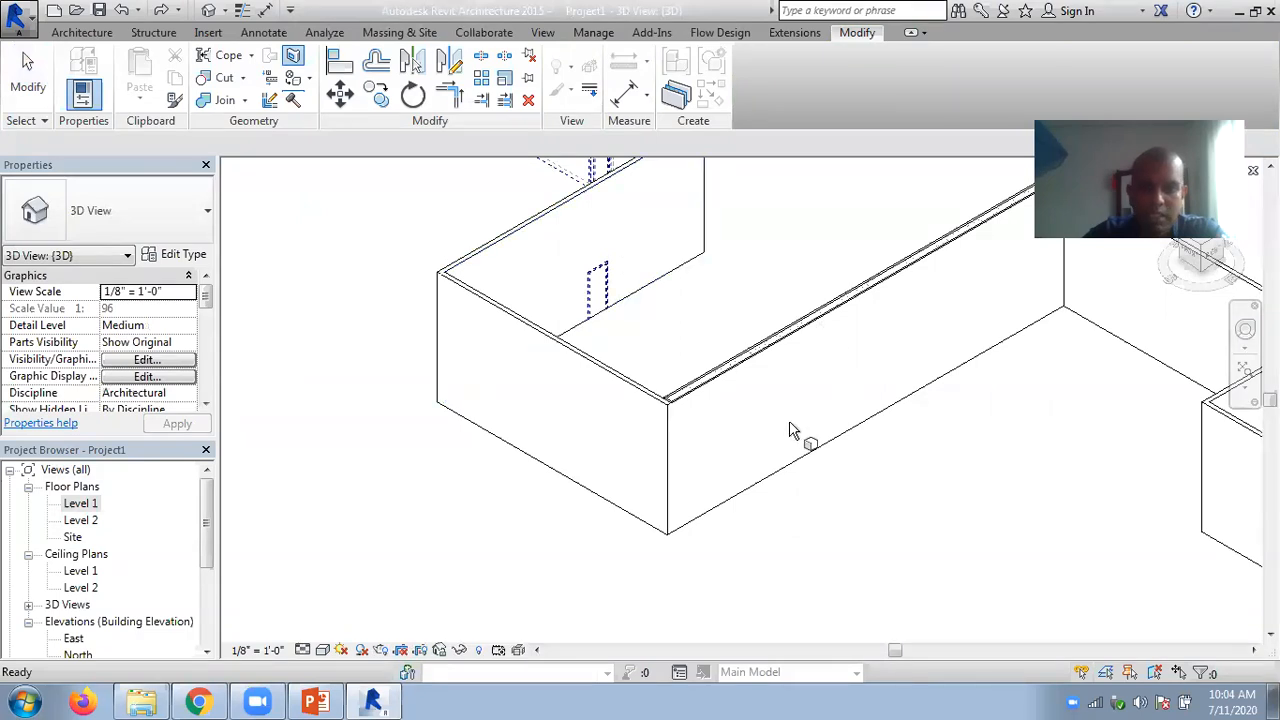
pyautogui.click(718, 390)
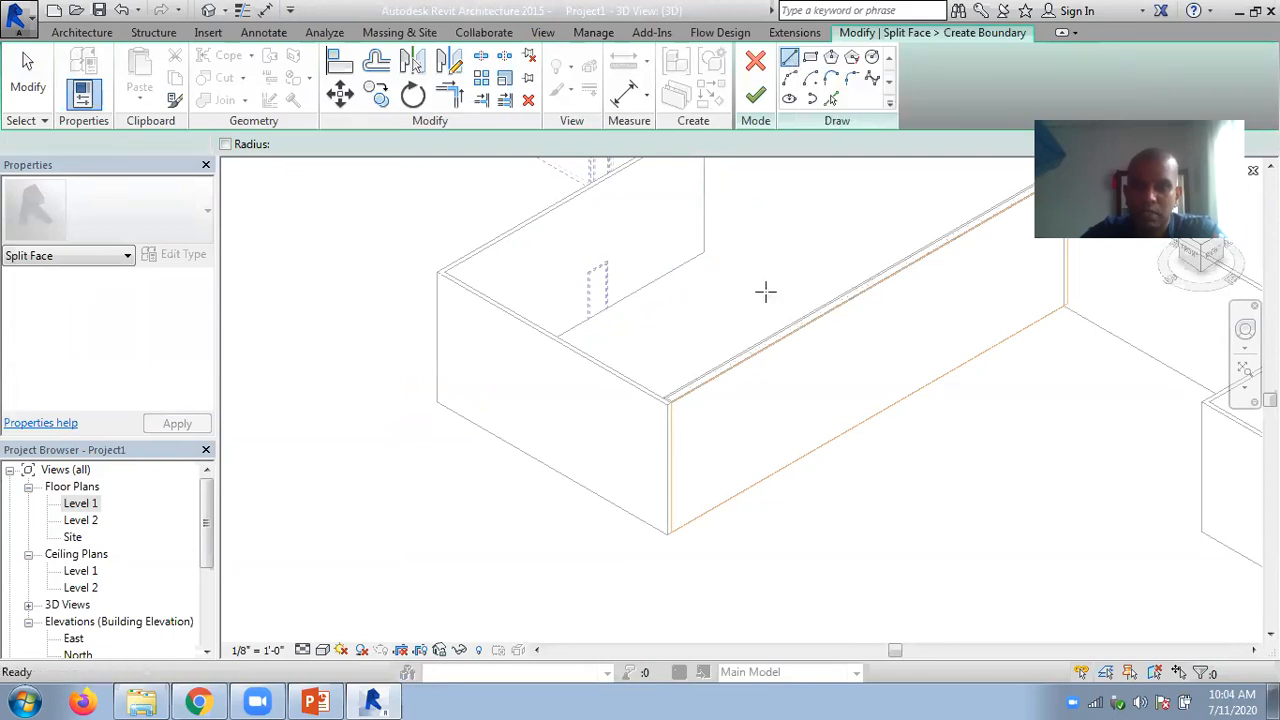
pyautogui.click(808, 320)
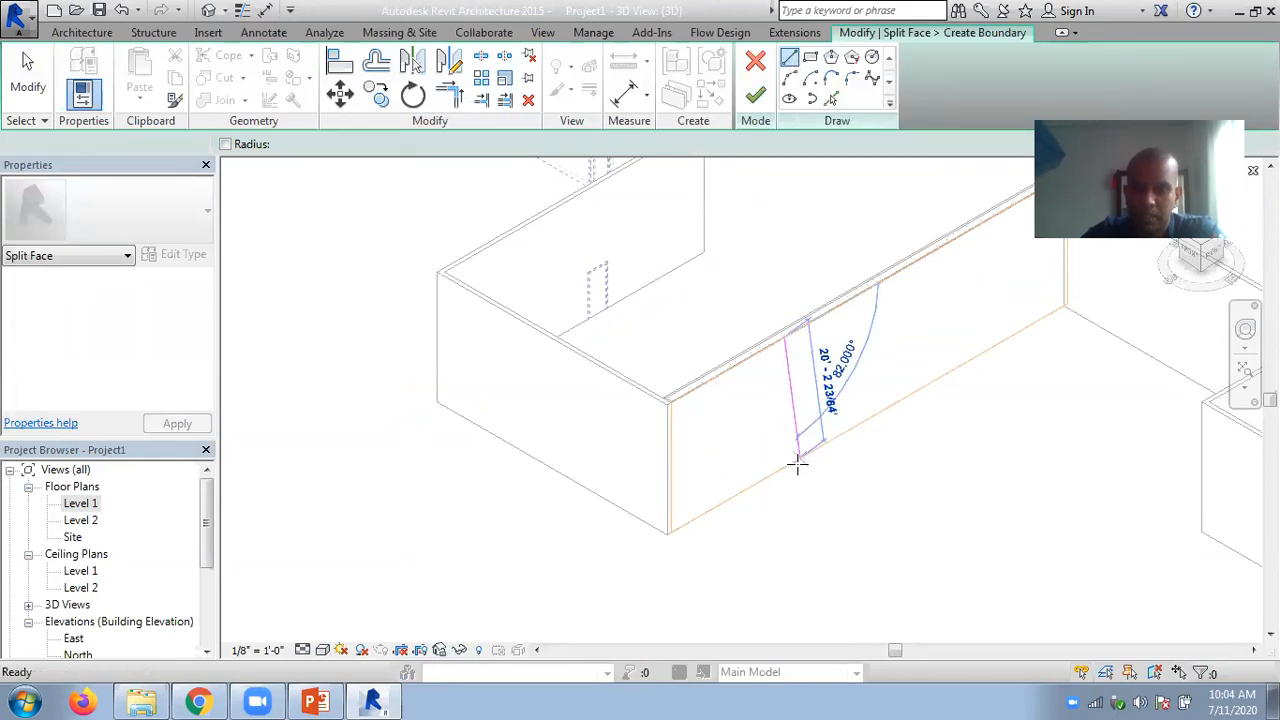
pyautogui.press('Escape')
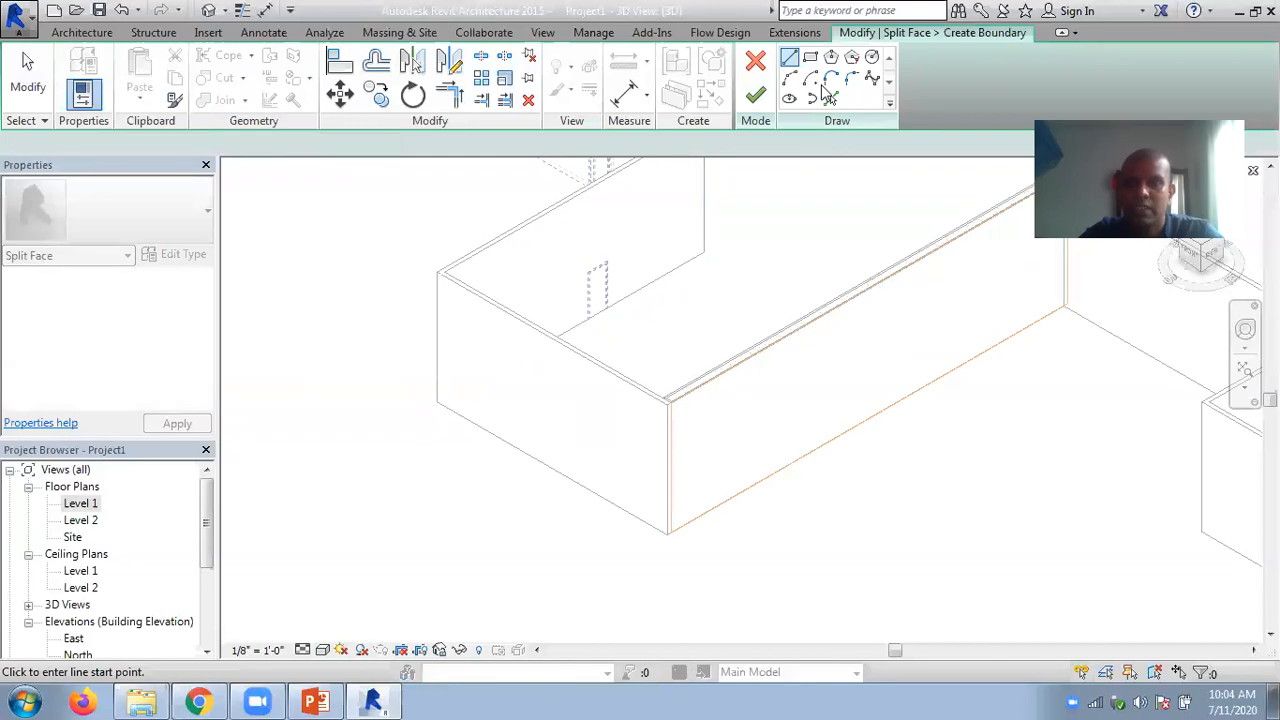
pyautogui.click(813, 59)
pyautogui.click(774, 362)
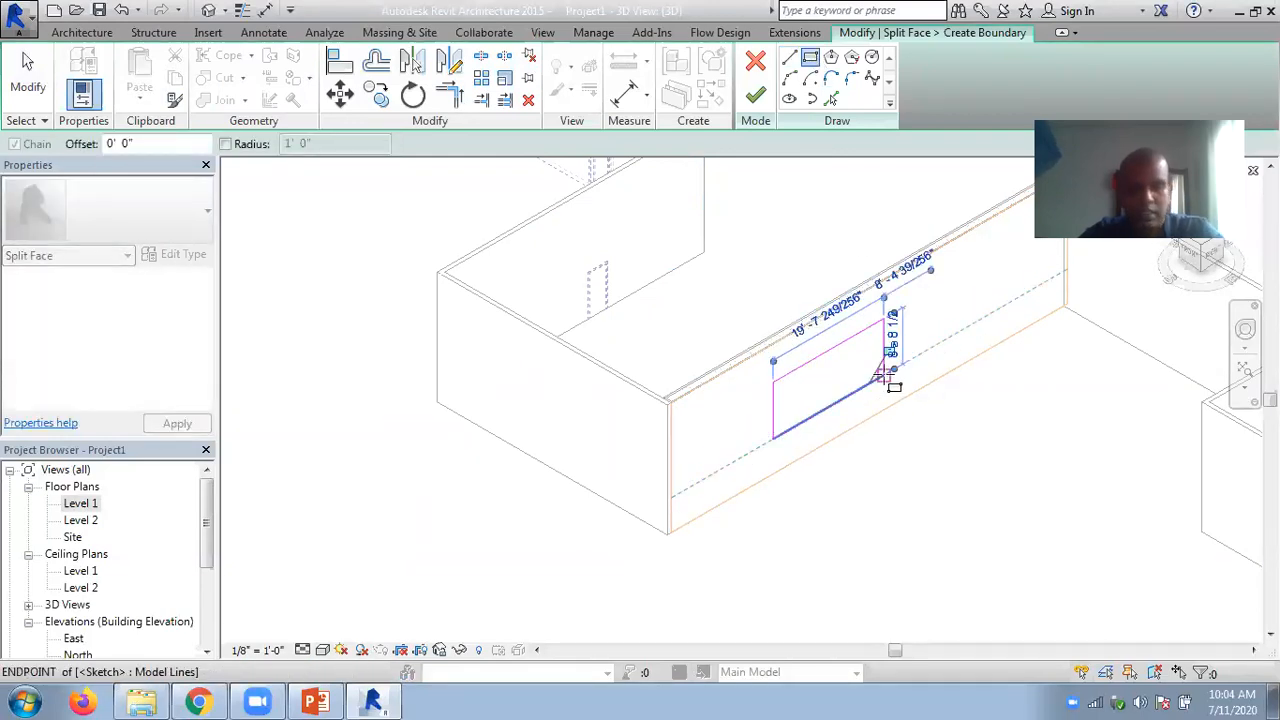
pyautogui.click(884, 376)
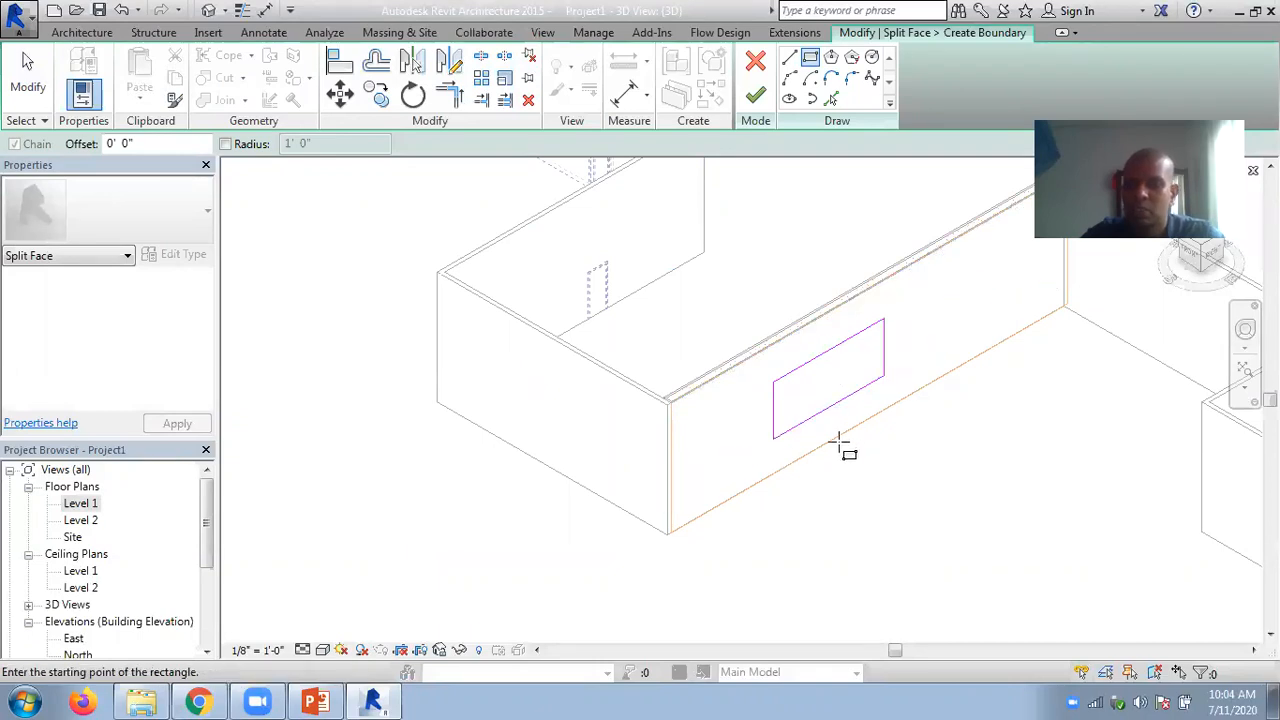
pyautogui.click(755, 97)
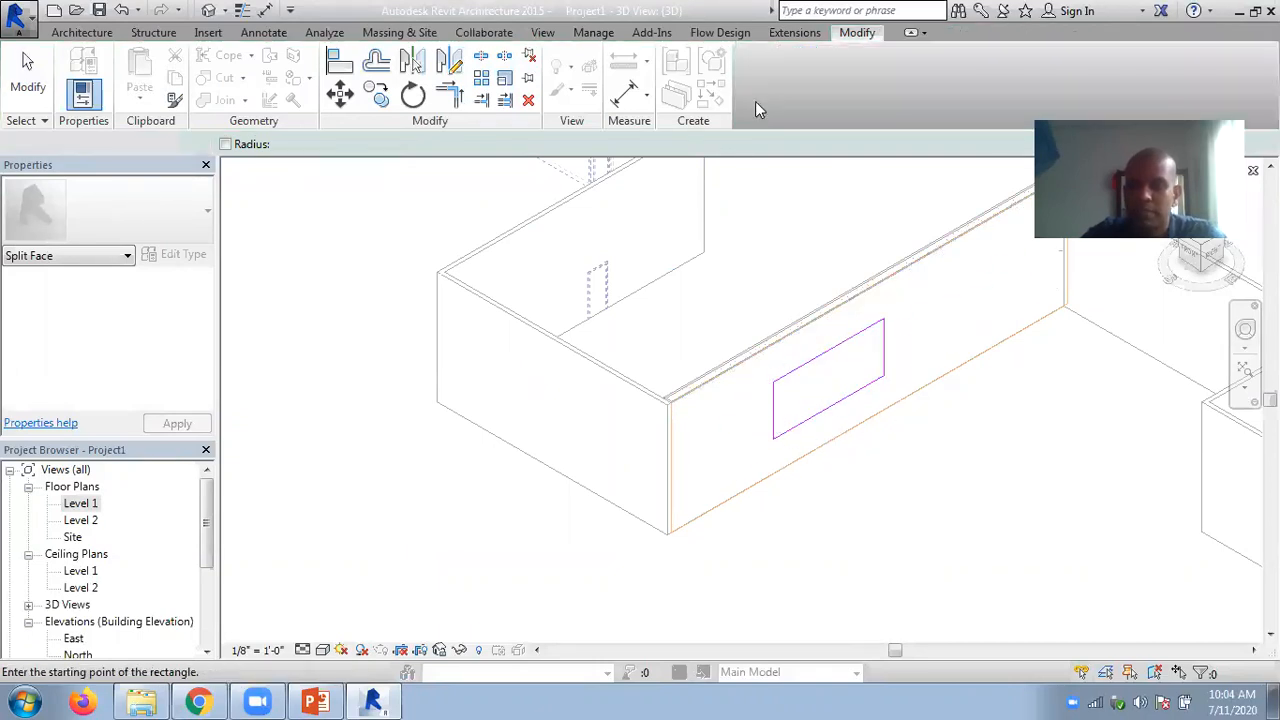
pyautogui.click(937, 508)
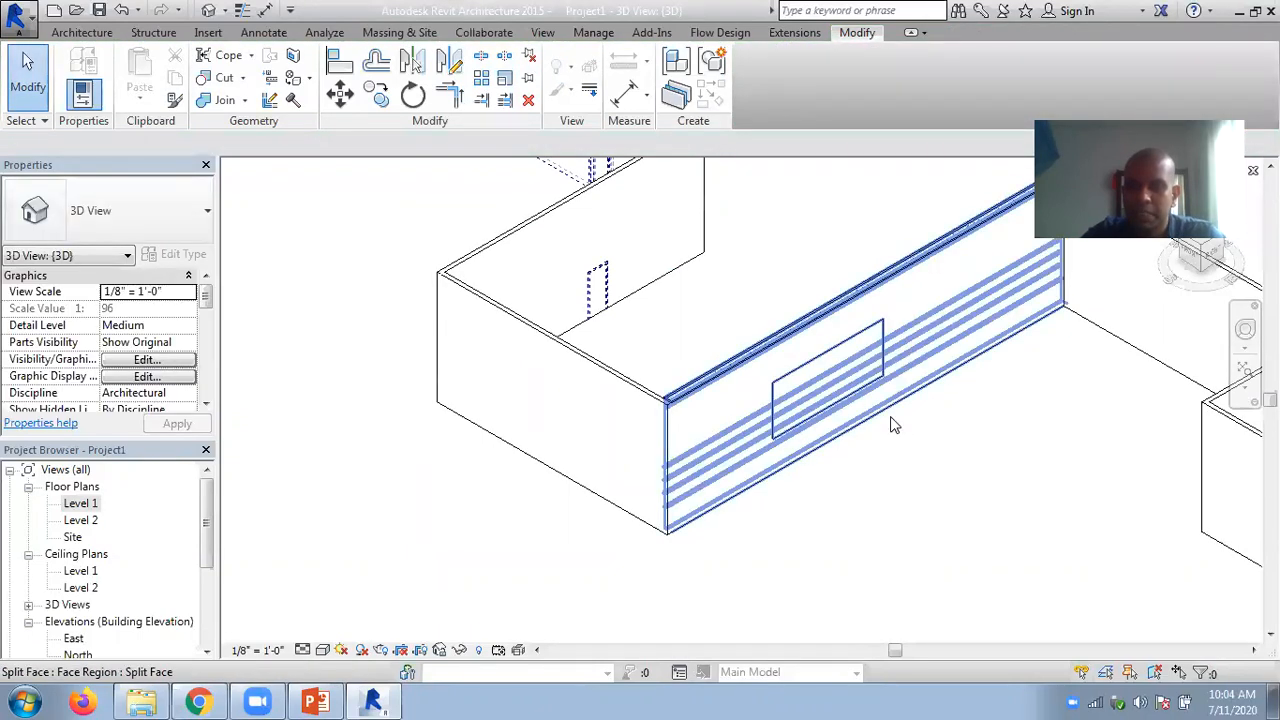
# - Try painting the long wall's outer face and its rectangular split region with the Cherry material
pyautogui.keyDown('shift'); pyautogui.moveTo(891, 423); pyautogui.dragTo(814, 406, button='middle'); pyautogui.keyUp('shift')
pyautogui.click(311, 80)
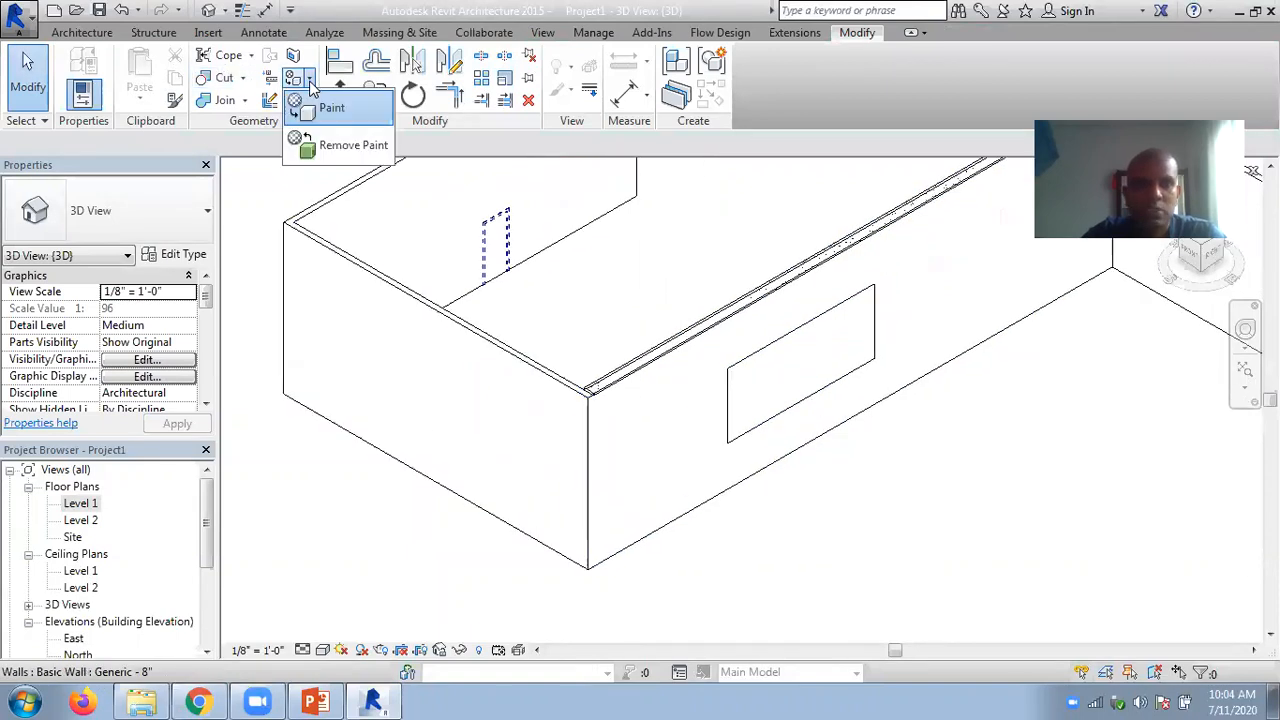
pyautogui.click(300, 105)
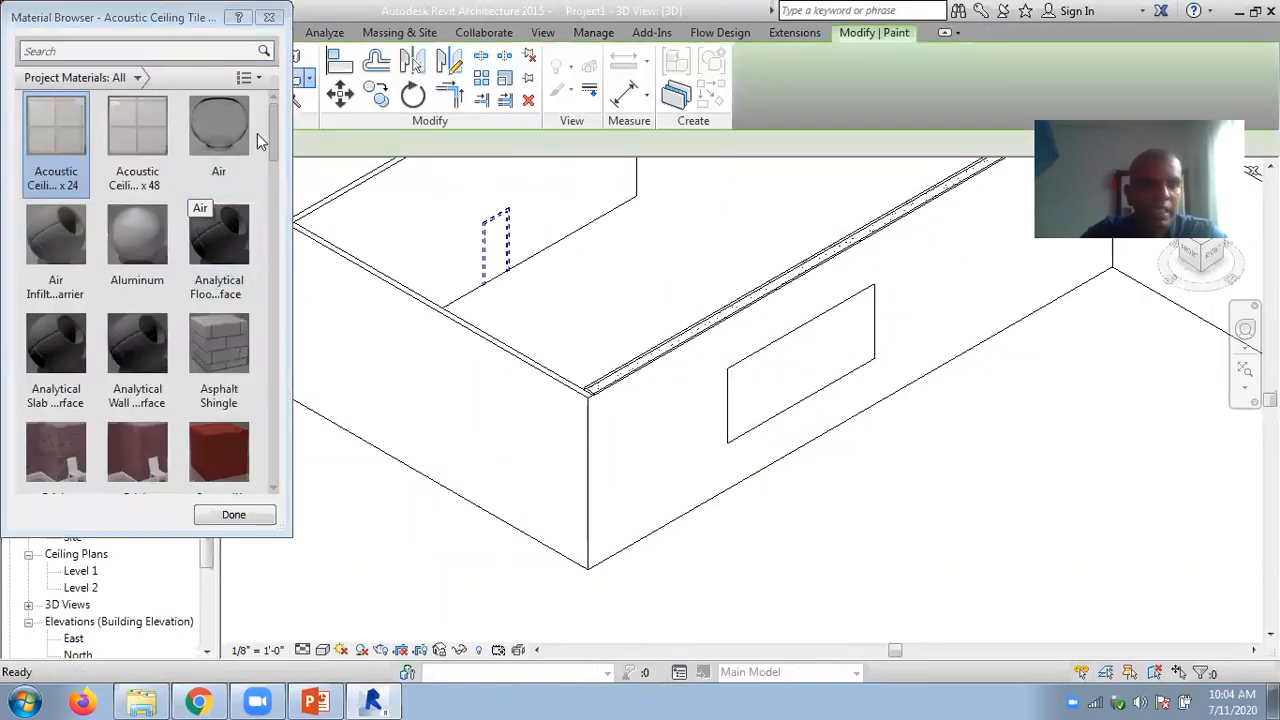
pyautogui.moveTo(272, 129); pyautogui.dragTo(281, 178)
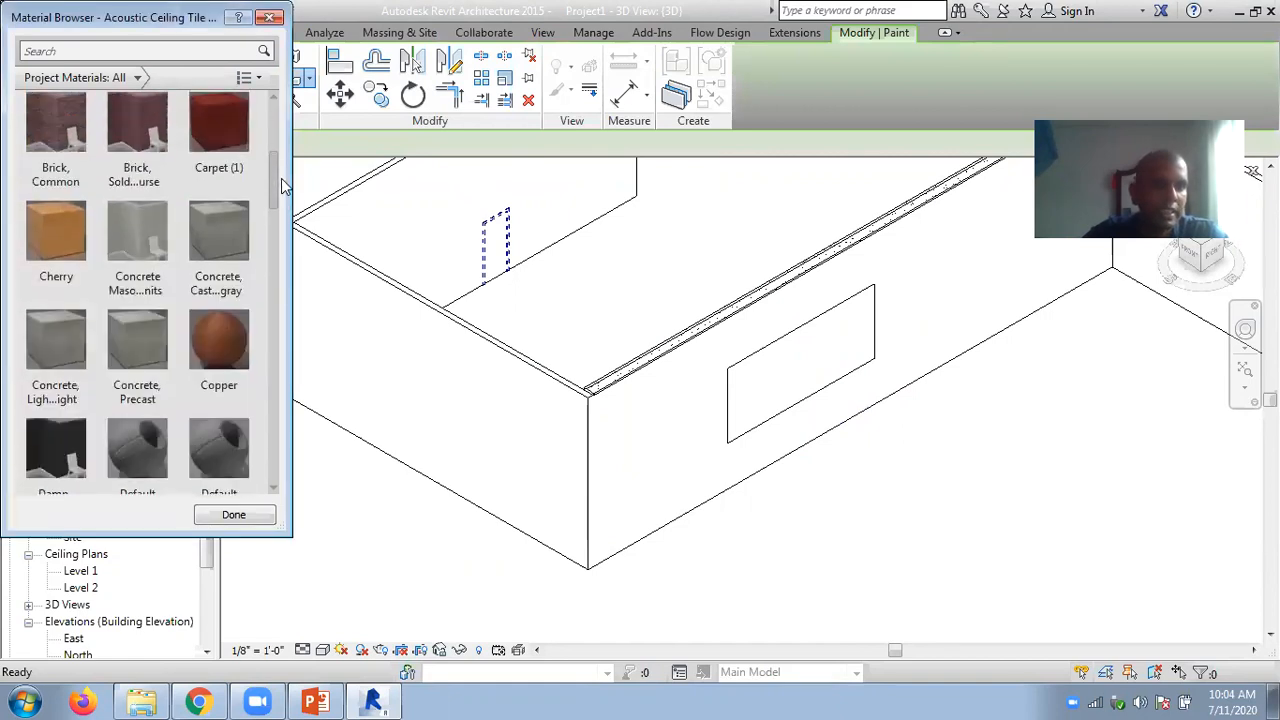
pyautogui.click(64, 238)
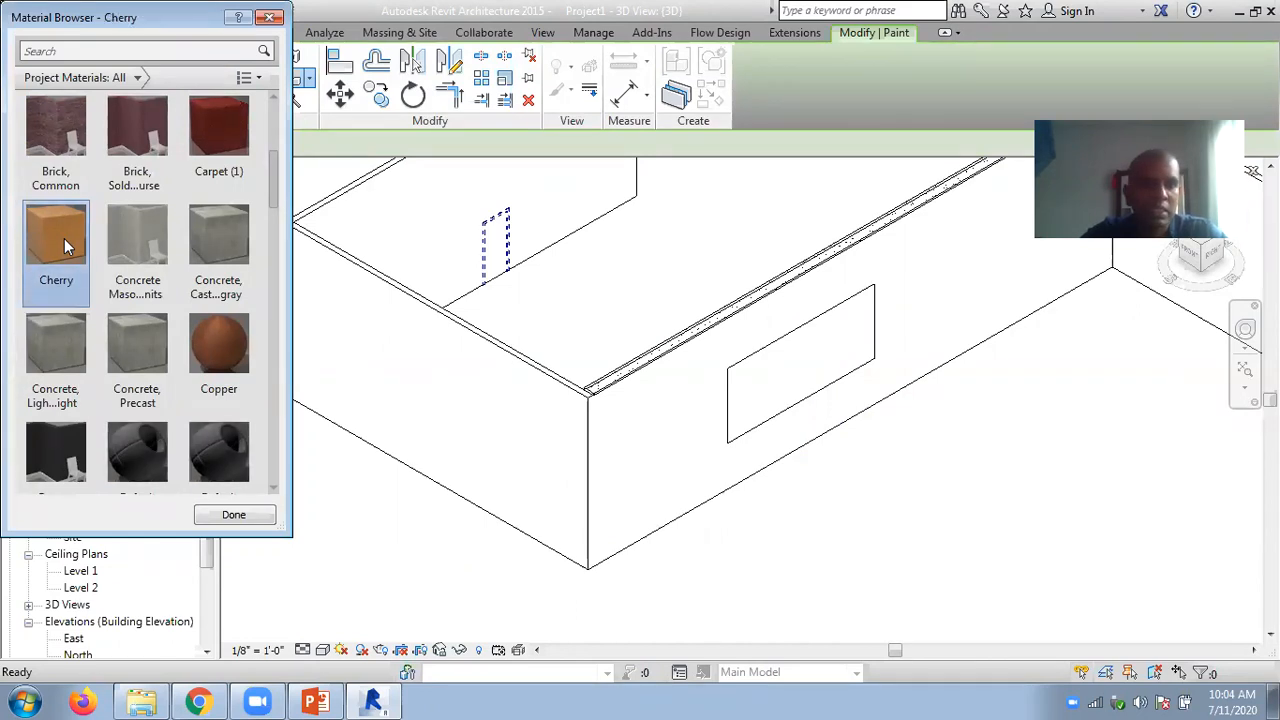
pyautogui.click(762, 353)
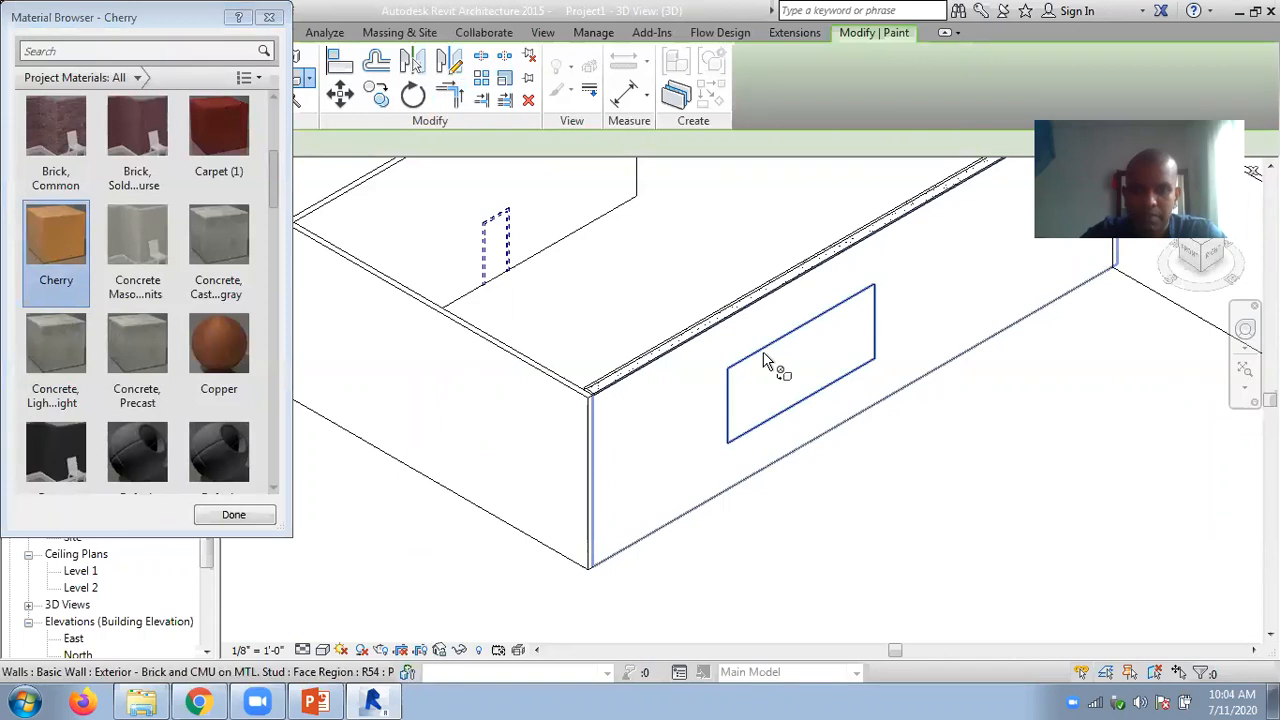
pyautogui.click(737, 440)
# - Try the Consistent Colors visual style on the 3D view to show the Cherry paint, and exit the Paint command
pyautogui.scroll(-1, 234, 470)
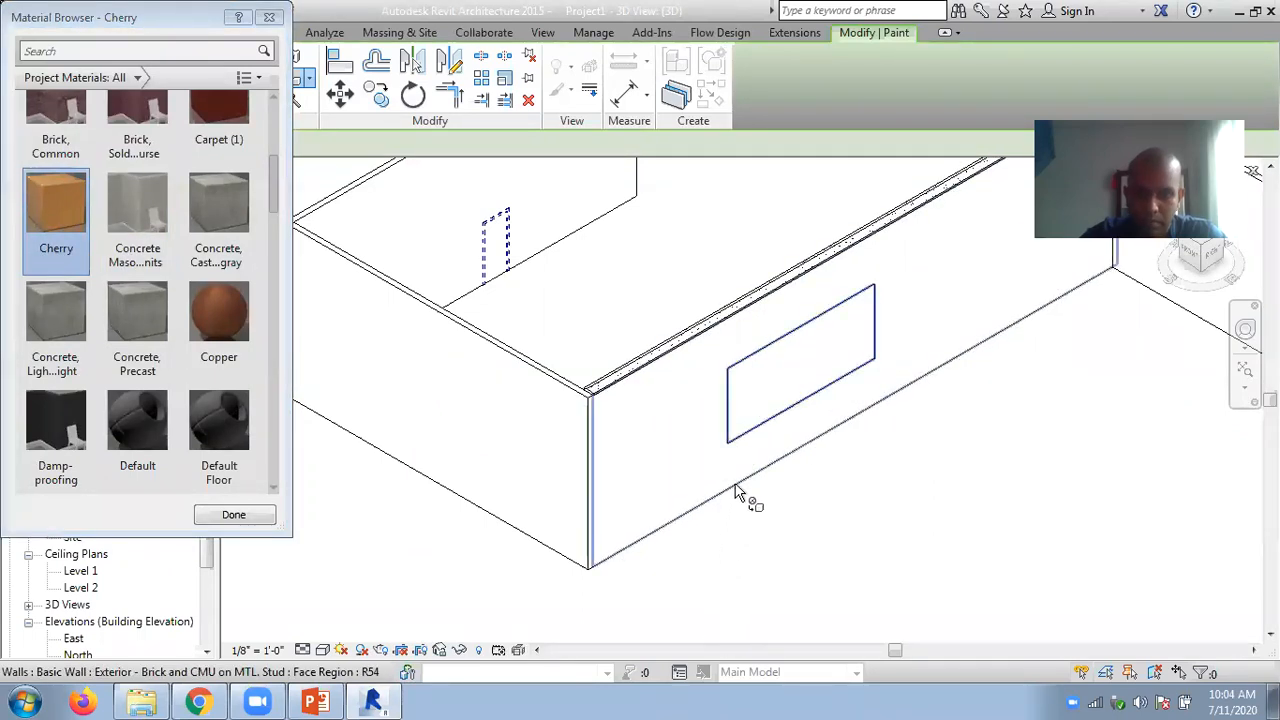
pyautogui.click(323, 650)
pyautogui.click(390, 591)
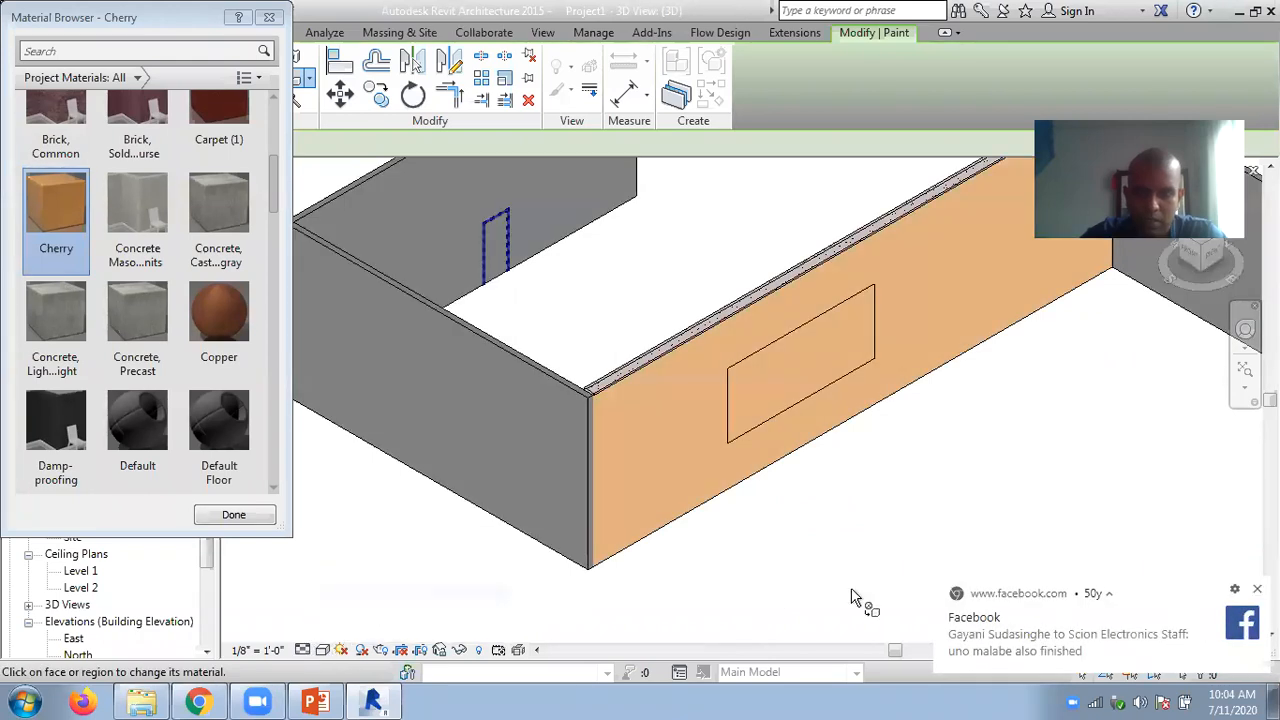
pyautogui.click(1257, 589)
pyautogui.press('Escape')
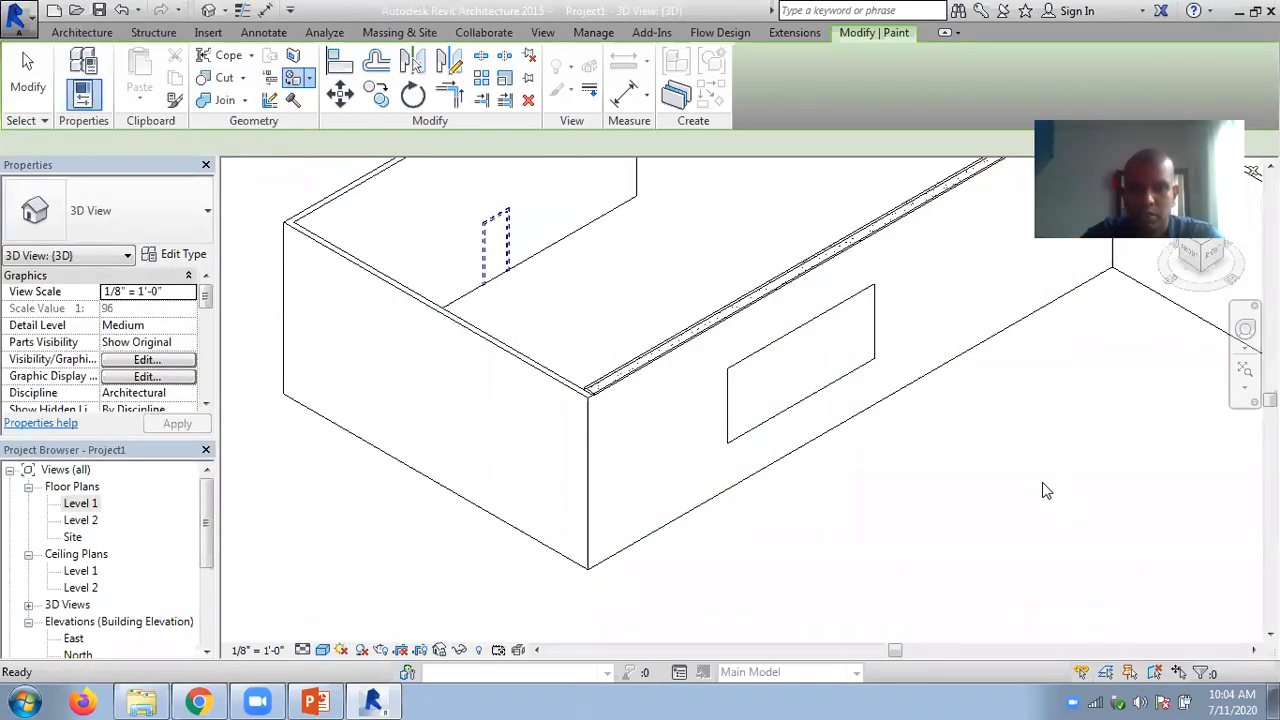
pyautogui.click(309, 79)
pyautogui.click(336, 112)
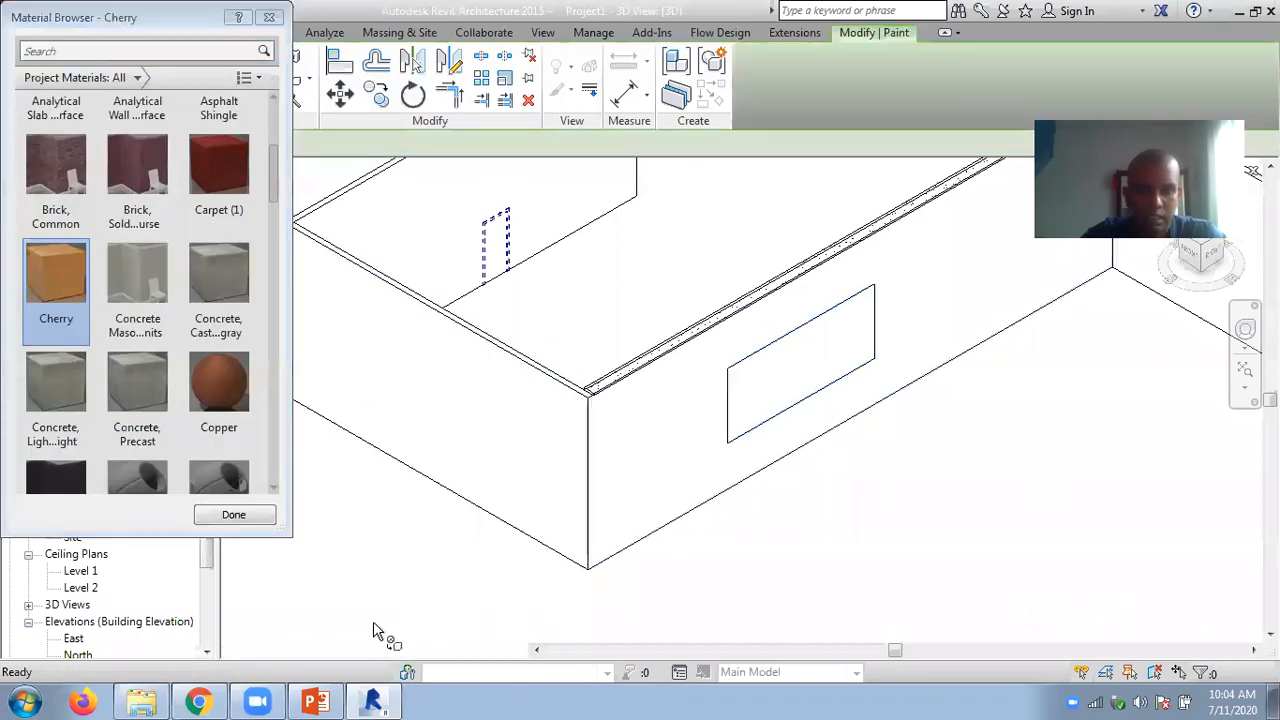
pyautogui.click(323, 650)
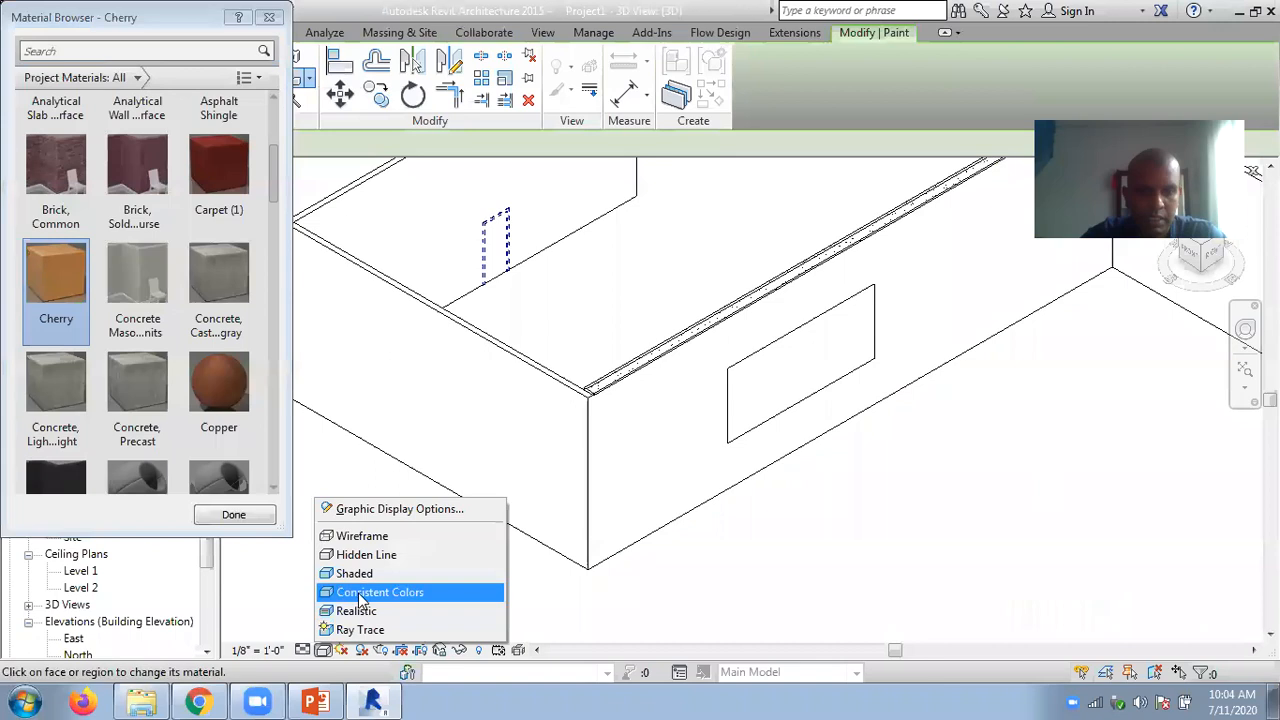
pyautogui.click(358, 592)
pyautogui.press('Escape')
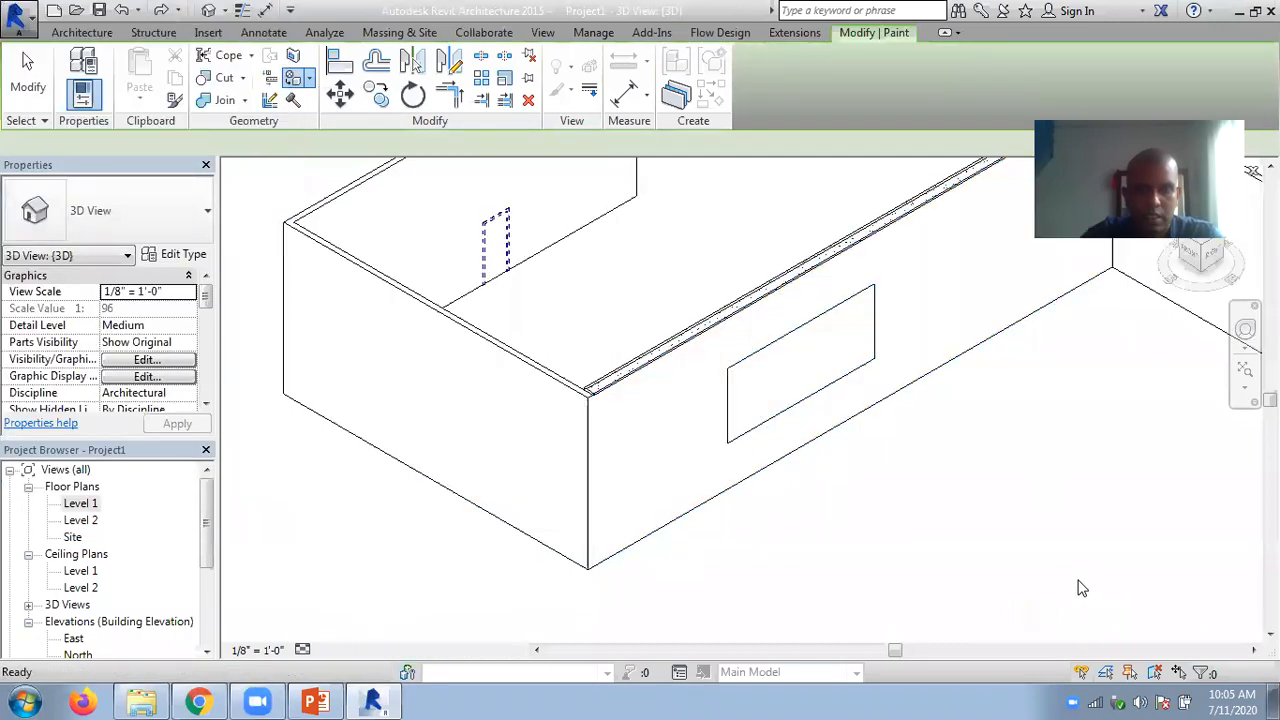
pyautogui.click(325, 650)
pyautogui.click(344, 594)
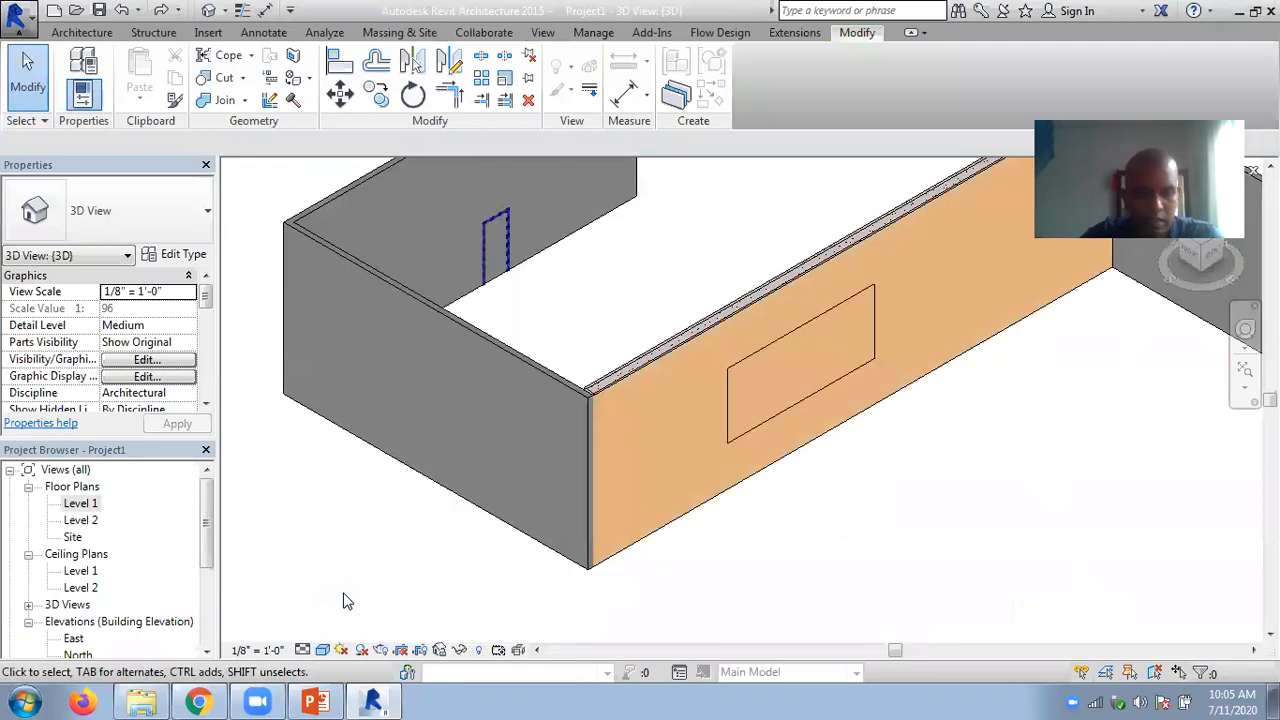
# - Undo the Cherry paint on the long wall, then restore its rectangular split boundary and finish the face split
pyautogui.hotkey('ctrl', 'z')
pyautogui.hotkey('ctrl', 'z')
pyautogui.hotkey('ctrl', 'z')
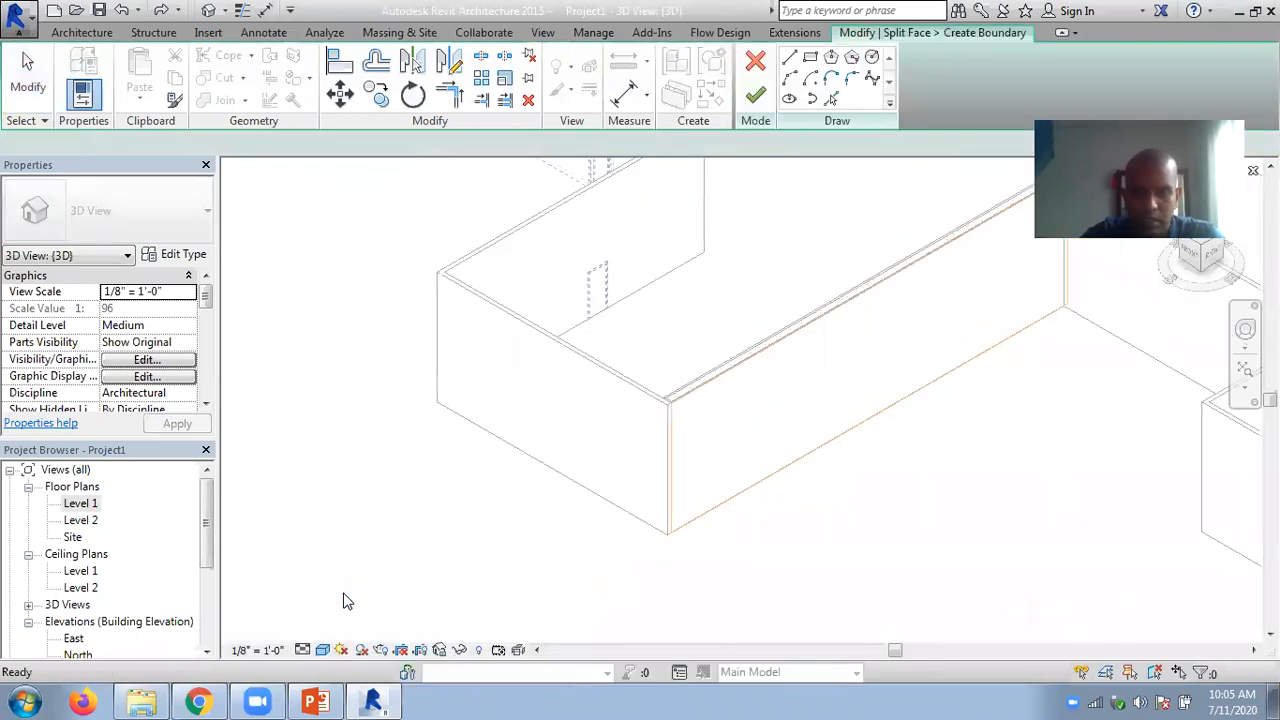
pyautogui.hotkey('ctrl', 'y')
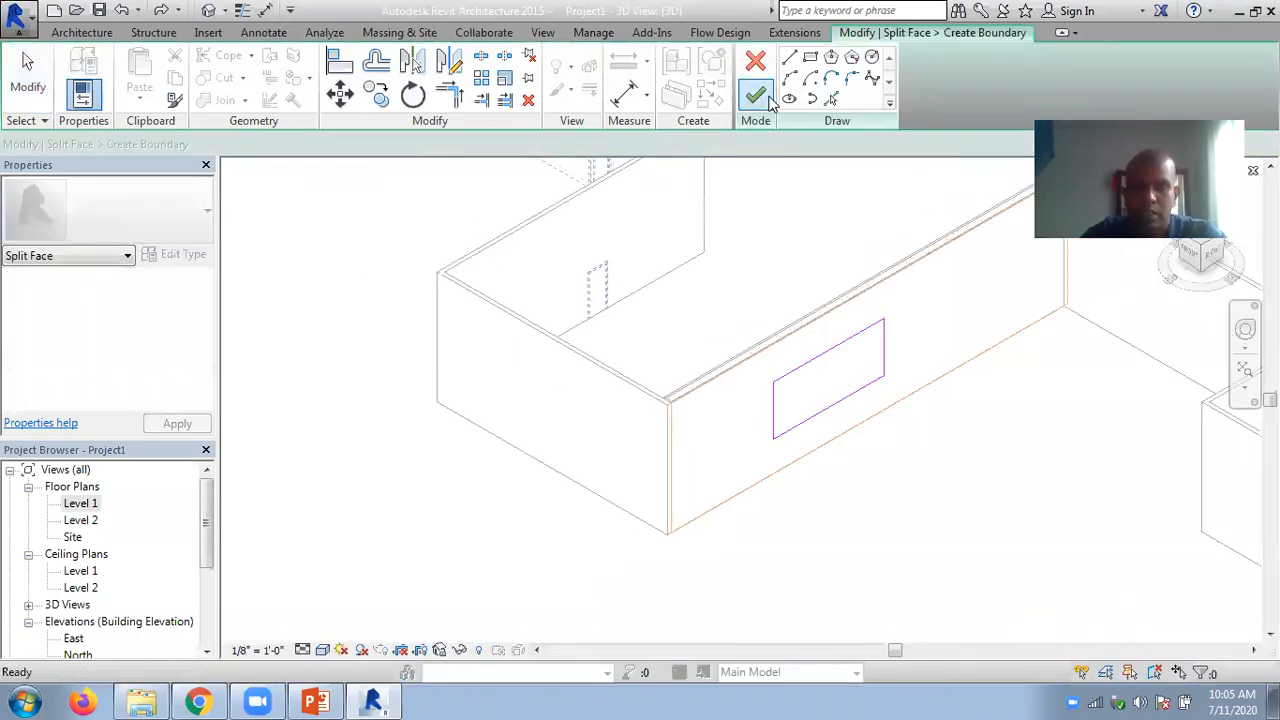
pyautogui.click(757, 96)
# - Set the 3D view's visual style to Consistent Colors and deselect the split face
pyautogui.click(322, 650)
pyautogui.click(357, 592)
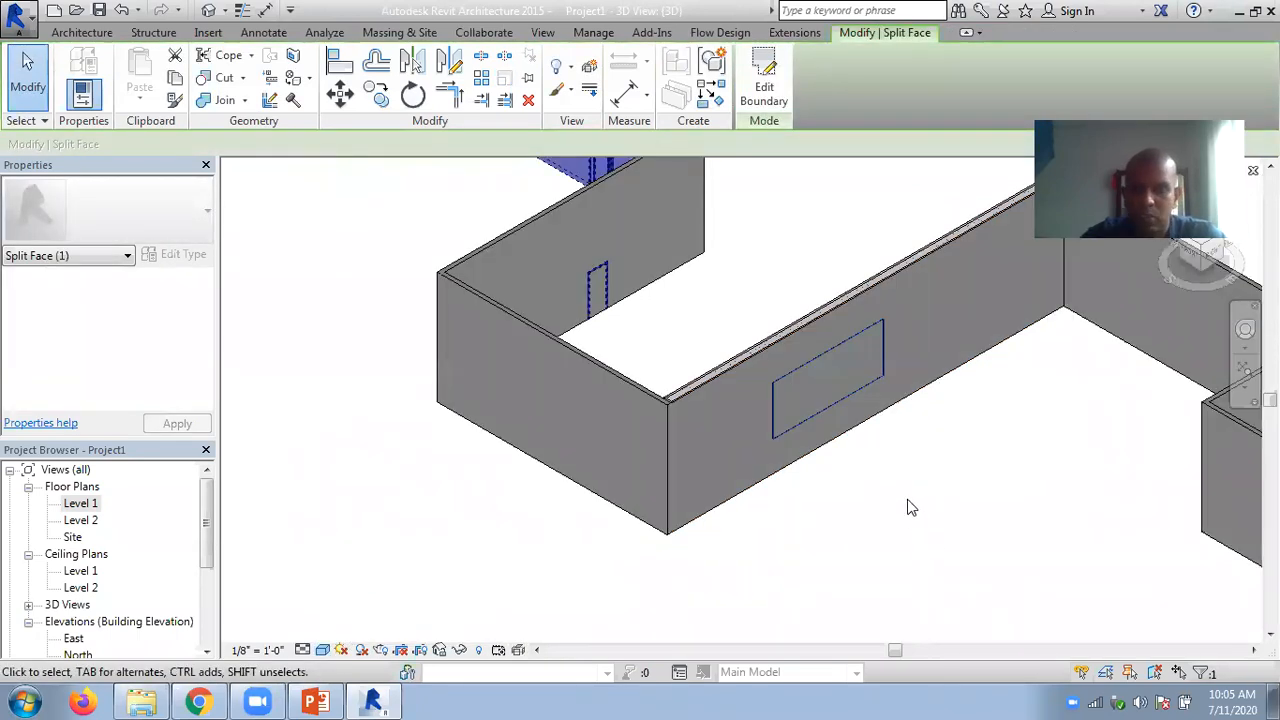
pyautogui.click(908, 508)
pyautogui.scroll(-2, 789, 497)
pyautogui.scroll(3, 748, 484)
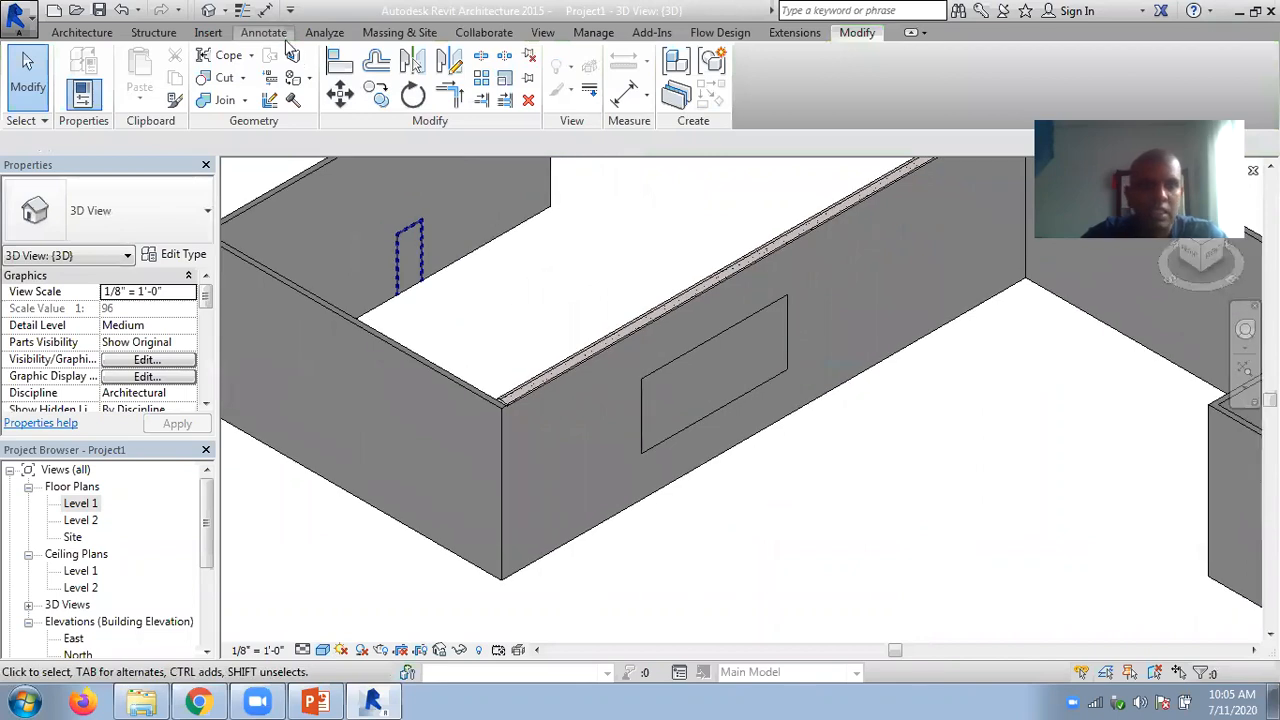
# - Paint the long wall's outer face around the rectangular split region with the Copper material and finish painting
pyautogui.click(309, 78)
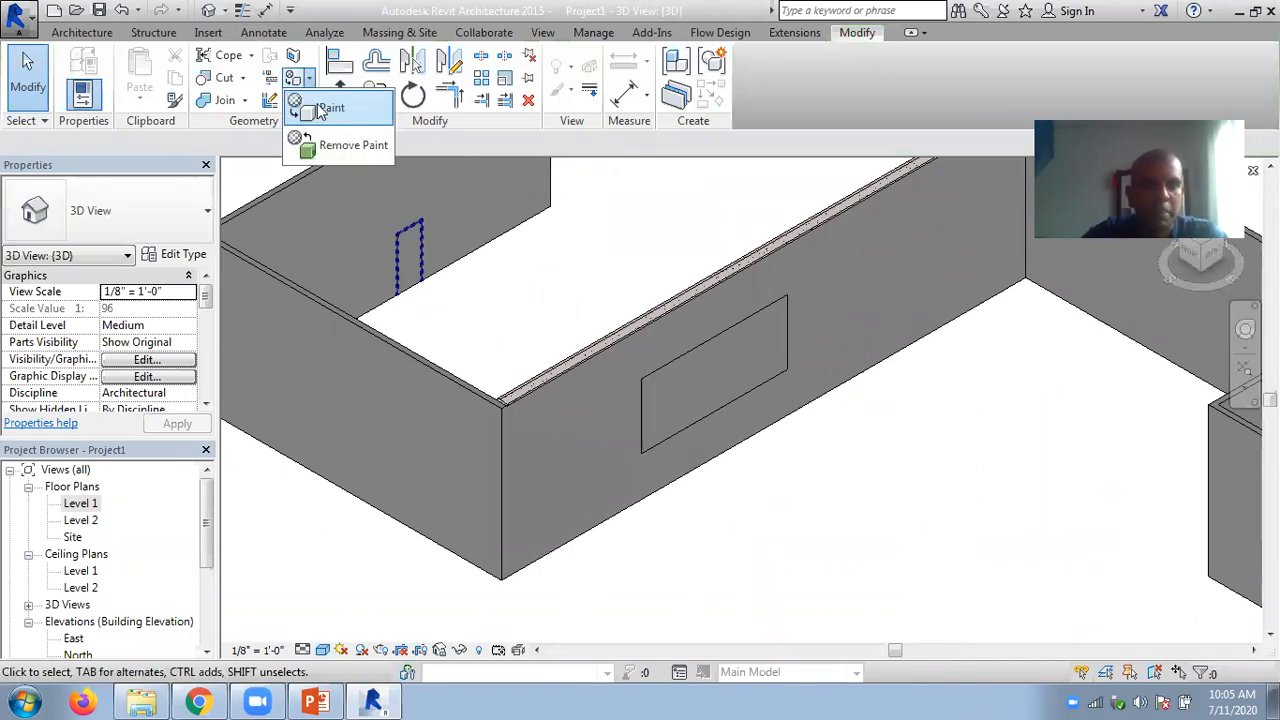
pyautogui.click(322, 108)
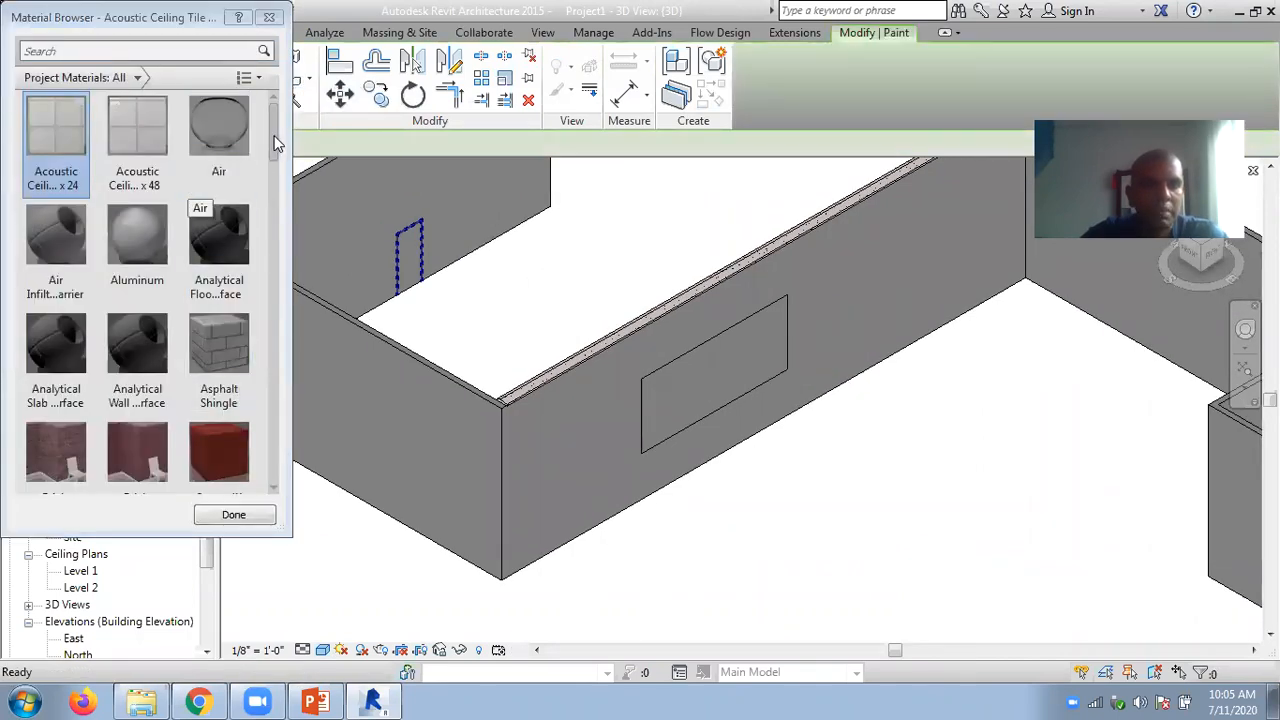
pyautogui.moveTo(277, 143); pyautogui.dragTo(277, 214)
pyautogui.click(233, 168)
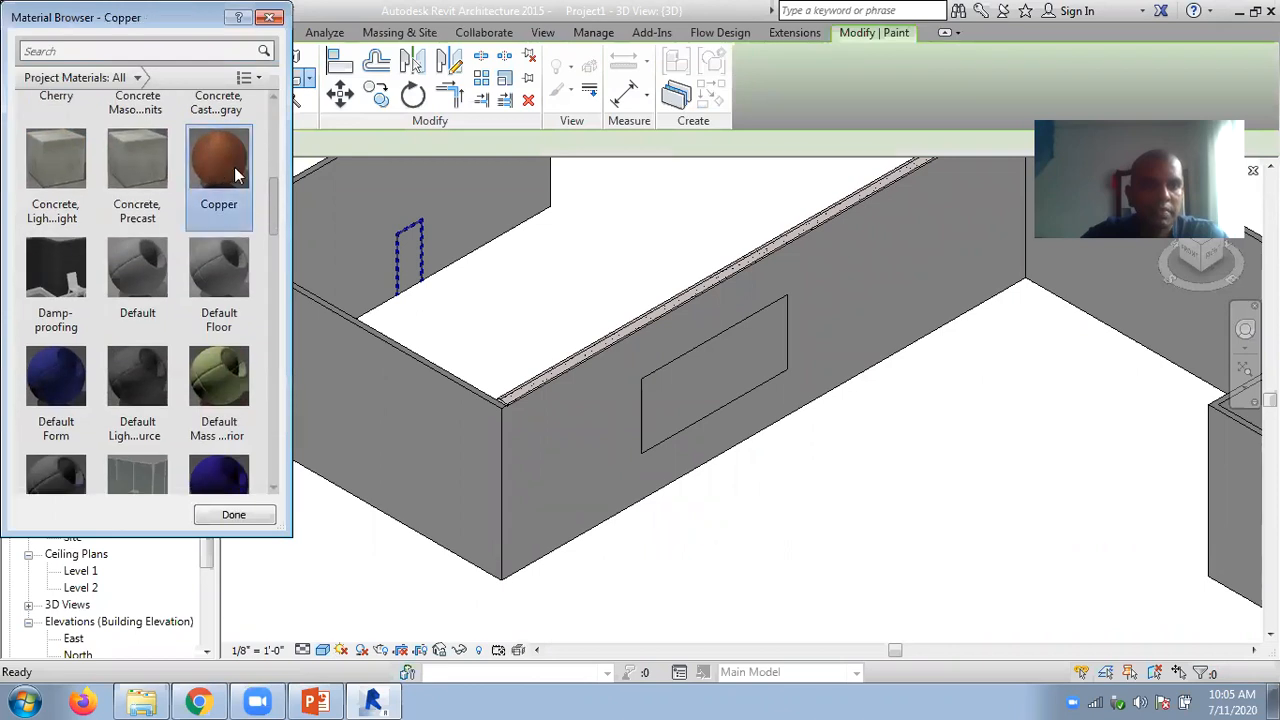
pyautogui.click(677, 354)
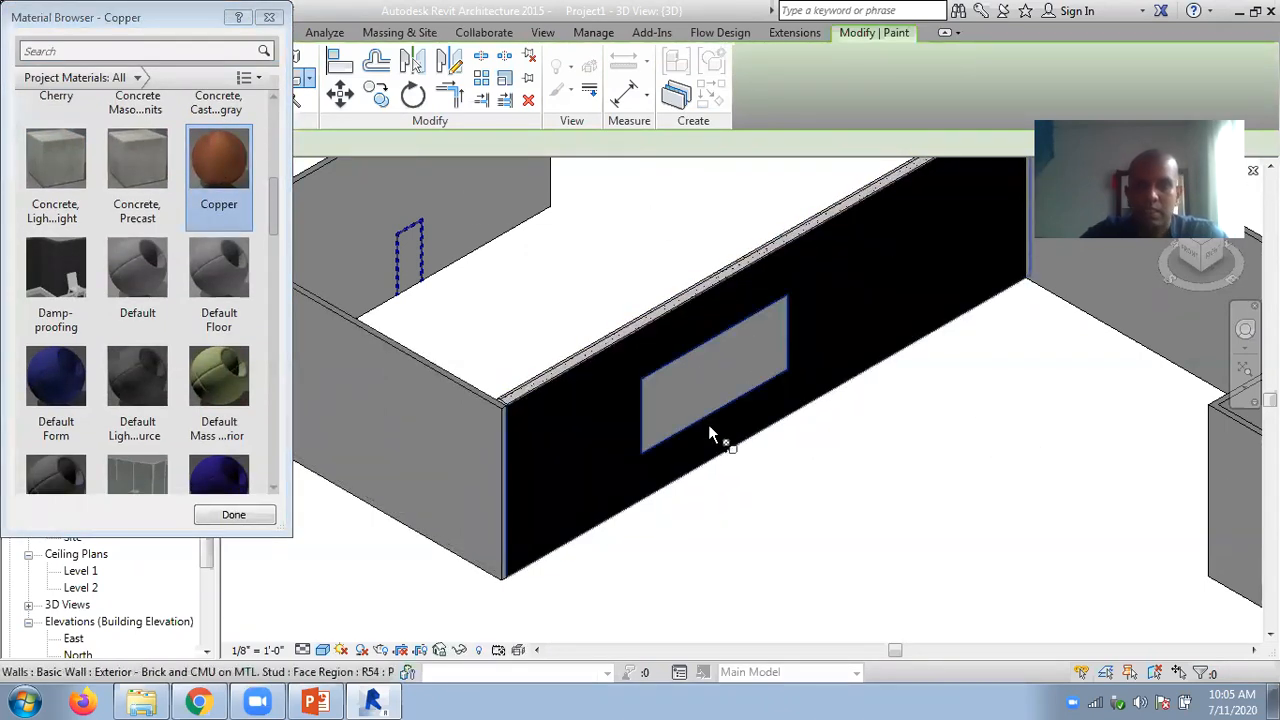
pyautogui.scroll(1, 195, 185)
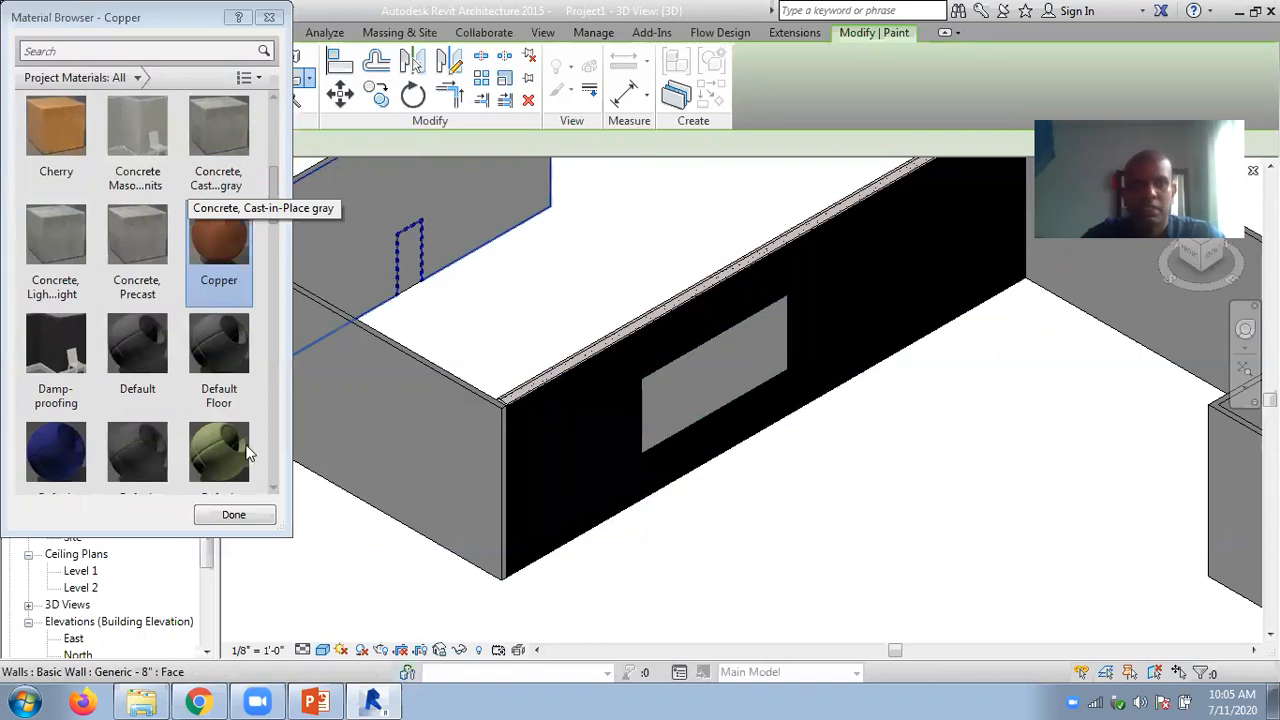
pyautogui.scroll(-1, 249, 453)
pyautogui.click(233, 517)
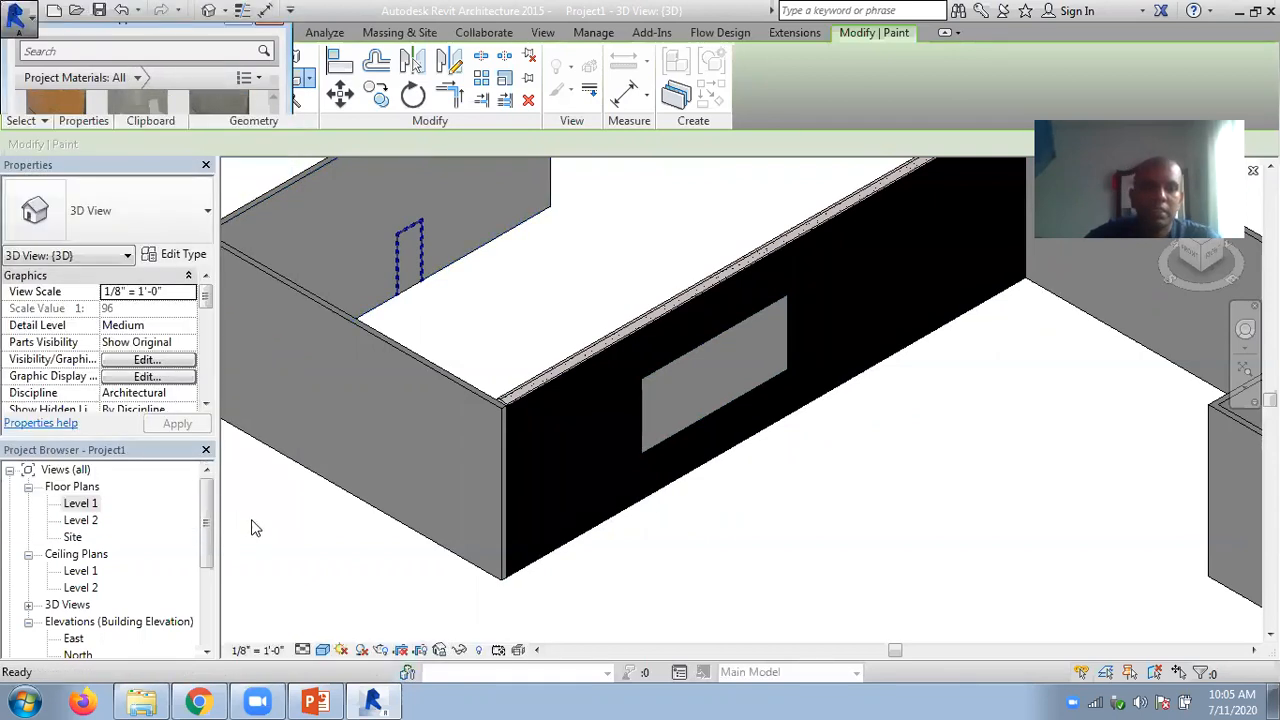
pyautogui.press('Escape')
pyautogui.scroll(-2, 850, 529)
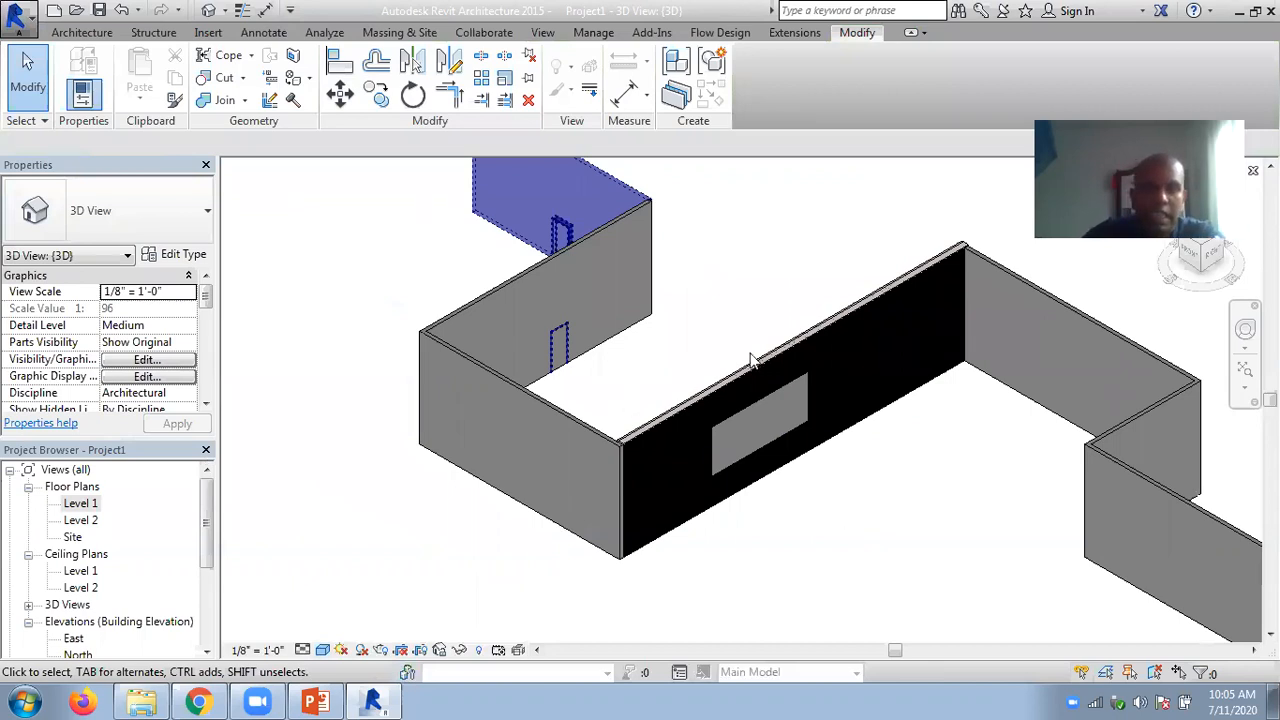
pyautogui.scroll(2, 862, 446)
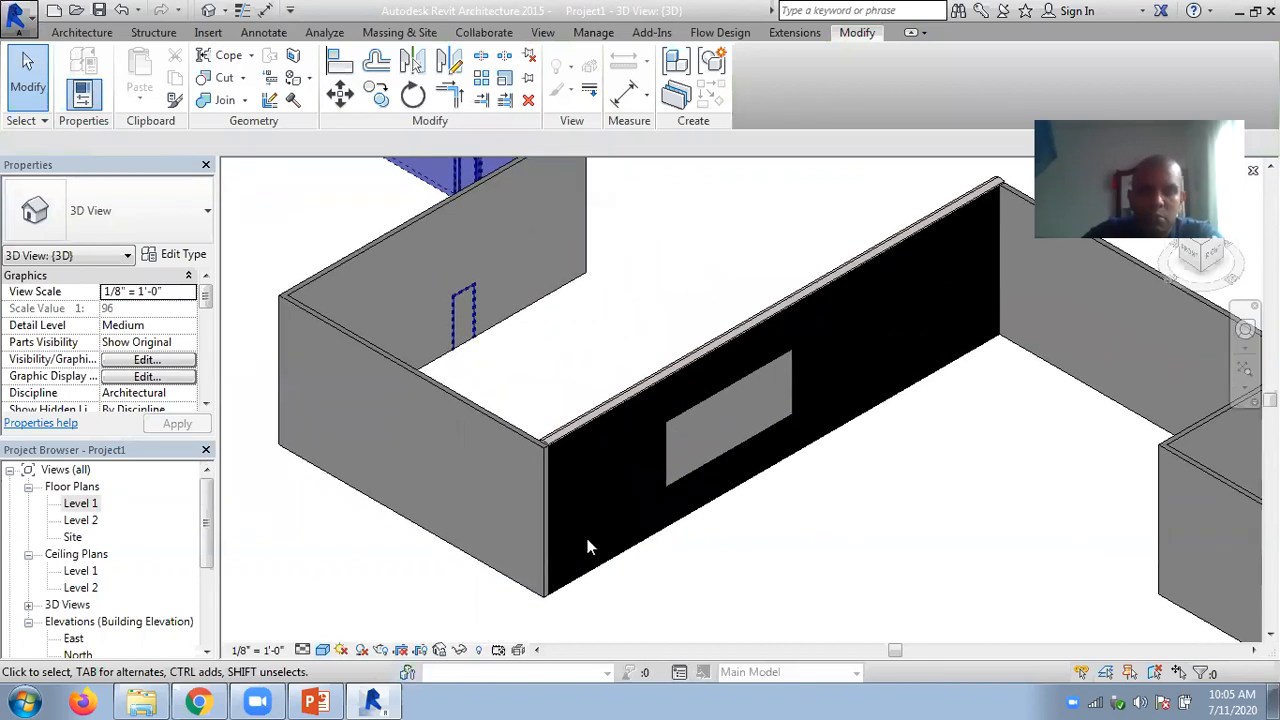
# - Remove the Copper paint from the long wall's outer face and exit the Remove Paint command
pyautogui.click(309, 78)
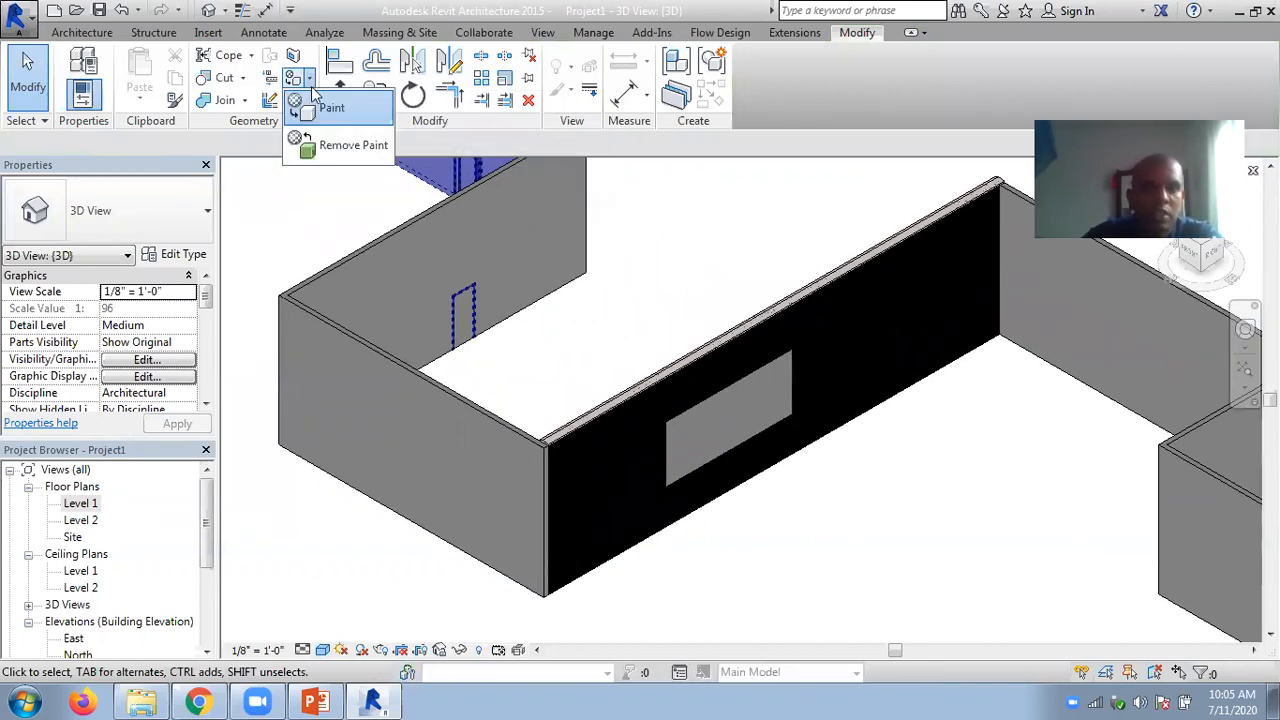
pyautogui.click(320, 148)
pyautogui.click(665, 383)
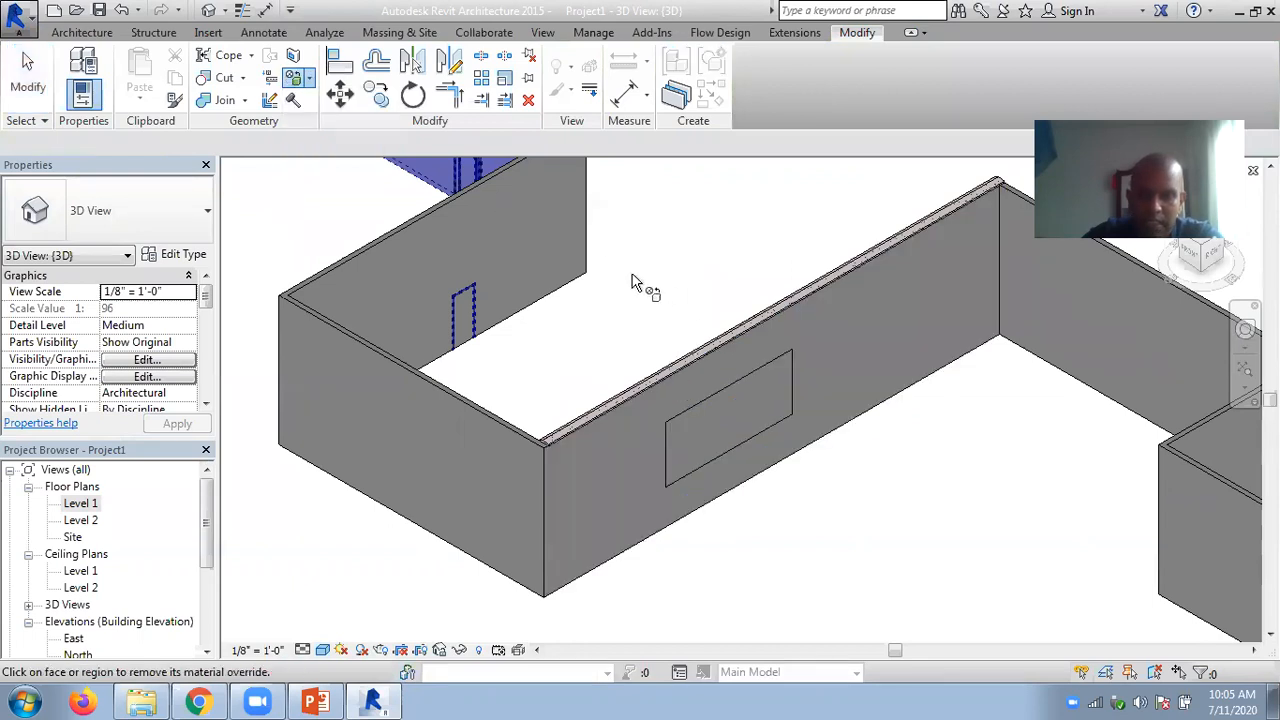
pyautogui.click(28, 78)
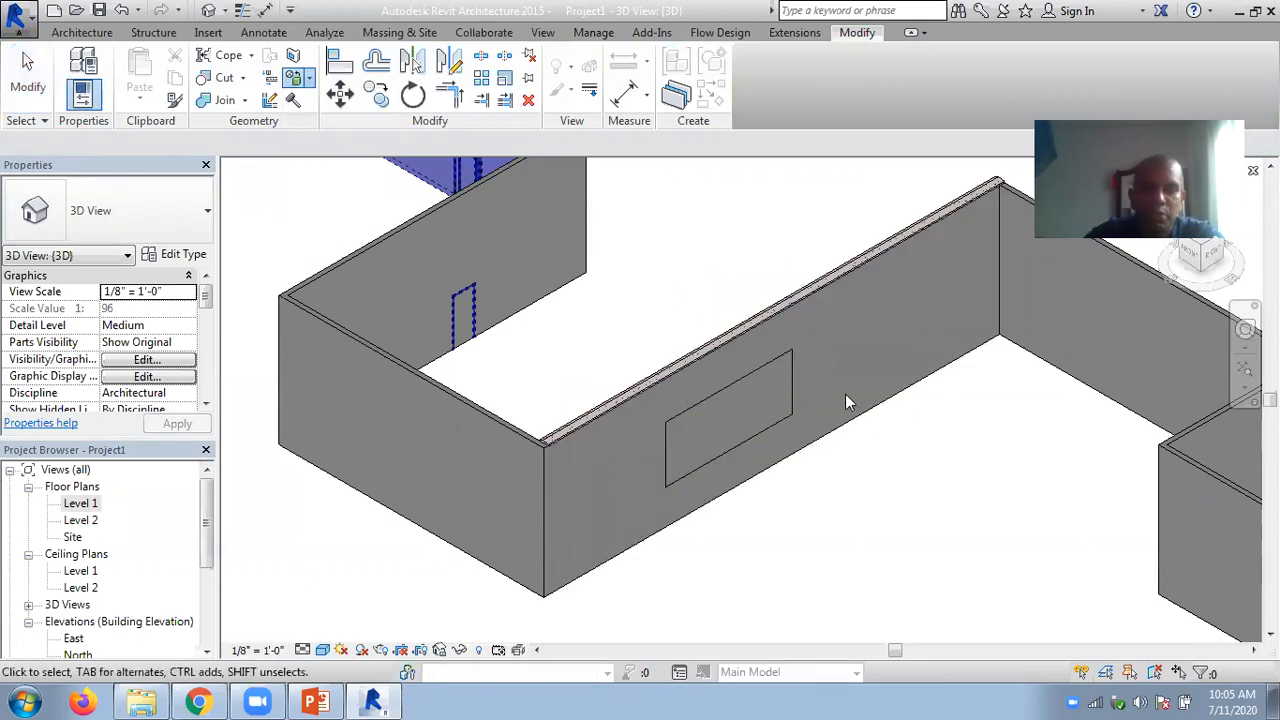
# - Delete the rectangular split face from the long wall's outer face
pyautogui.click(697, 403)
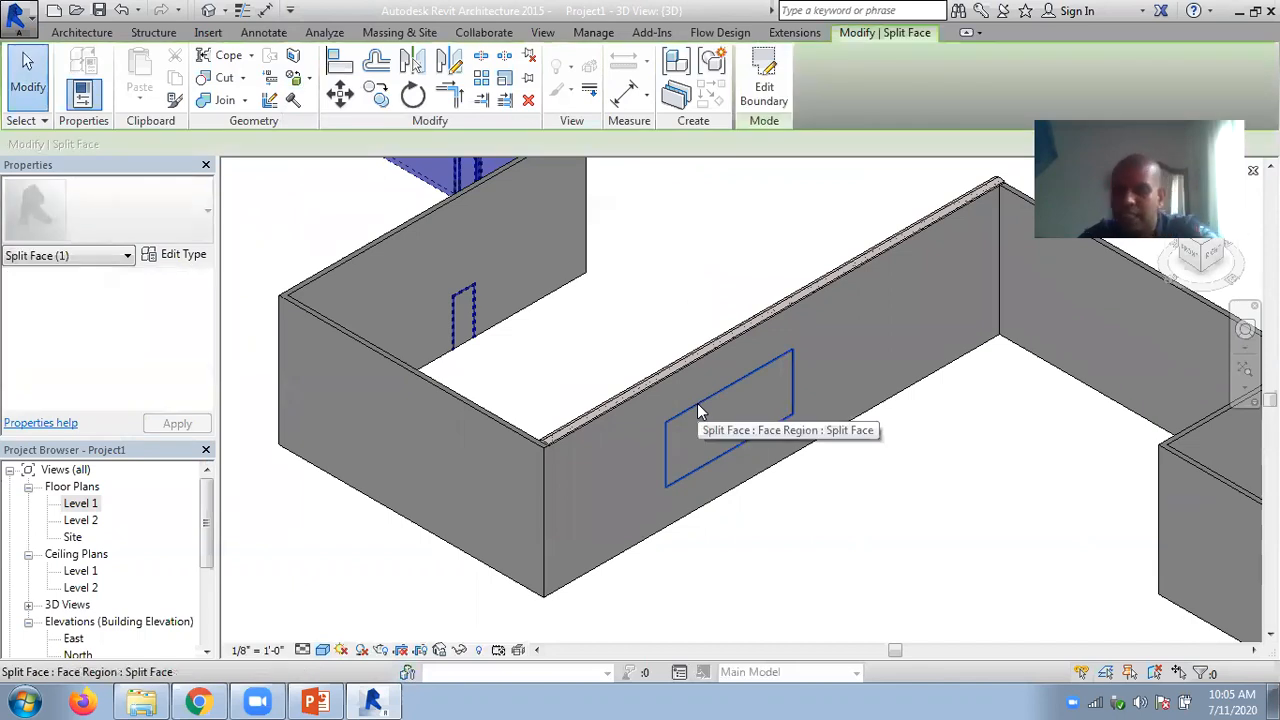
pyautogui.press('Delete')
pyautogui.scroll(-2, 651, 295)
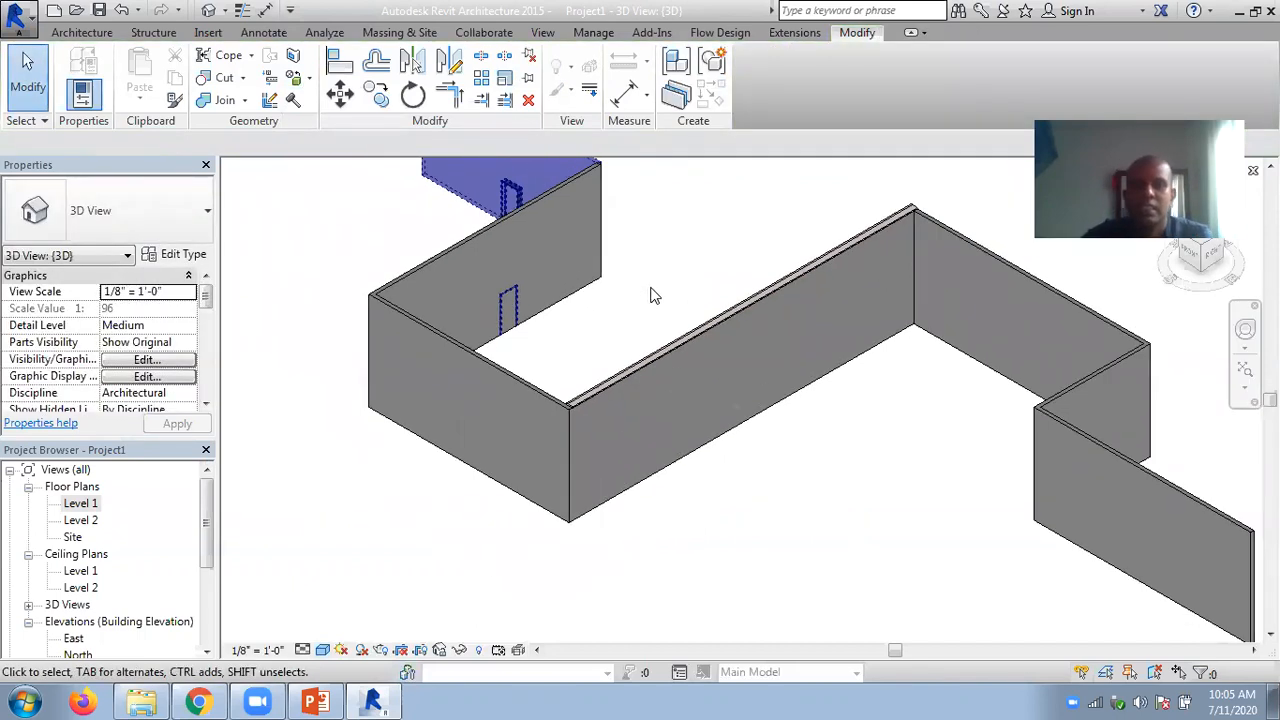
pyautogui.moveTo(648, 288)
pyautogui.mouseDown(button='middle')
pyautogui.moveTo(727, 277)
pyautogui.moveTo(666, 278)
pyautogui.mouseUp(button='middle')
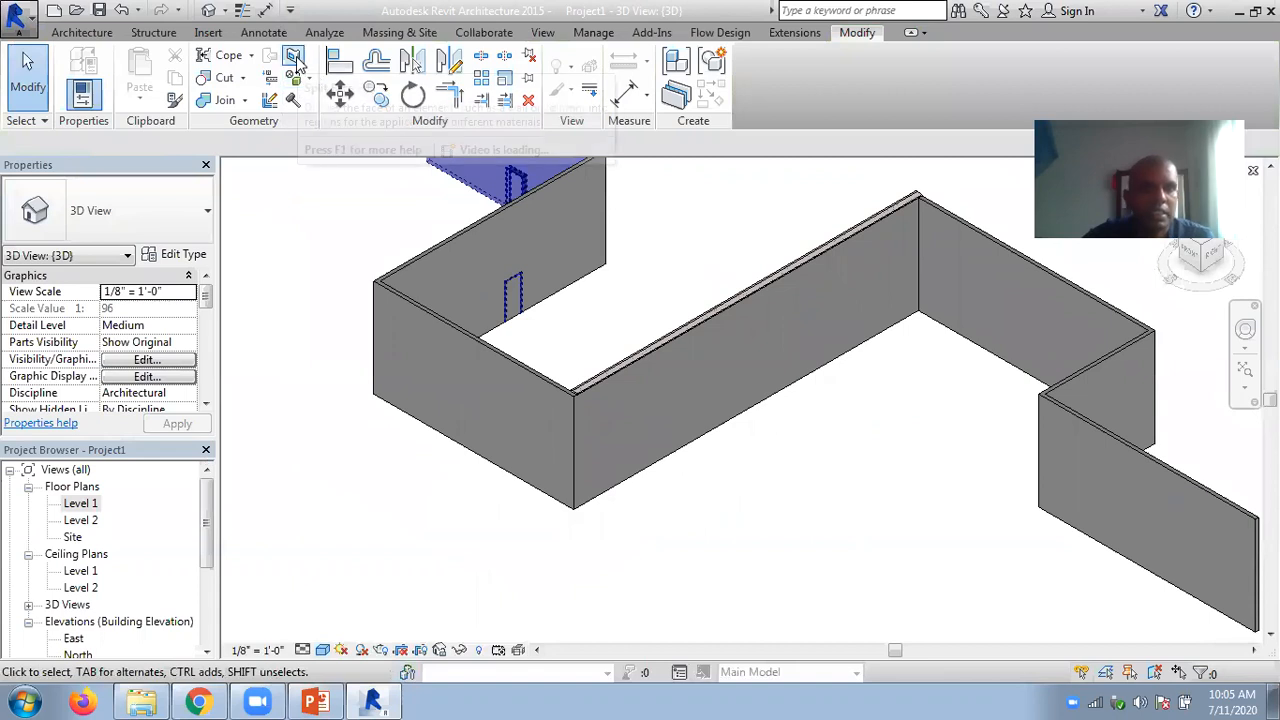
pyautogui.click(309, 78)
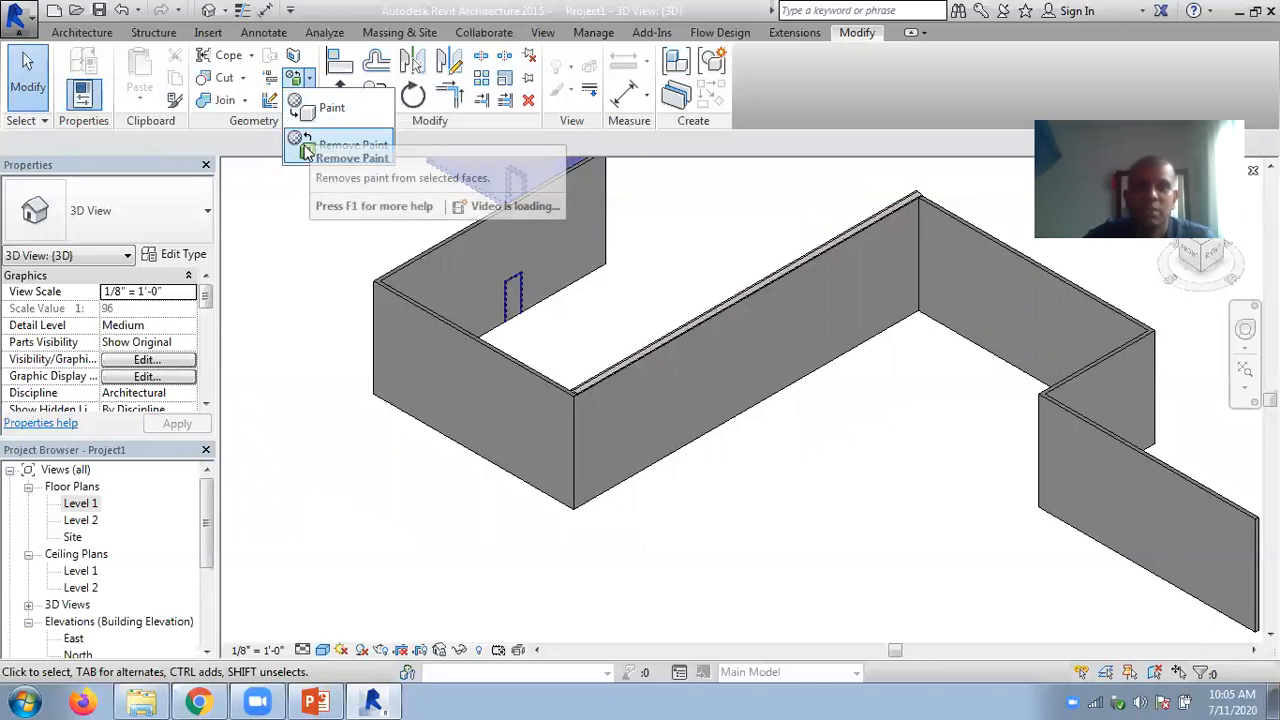
pyautogui.click(259, 151)
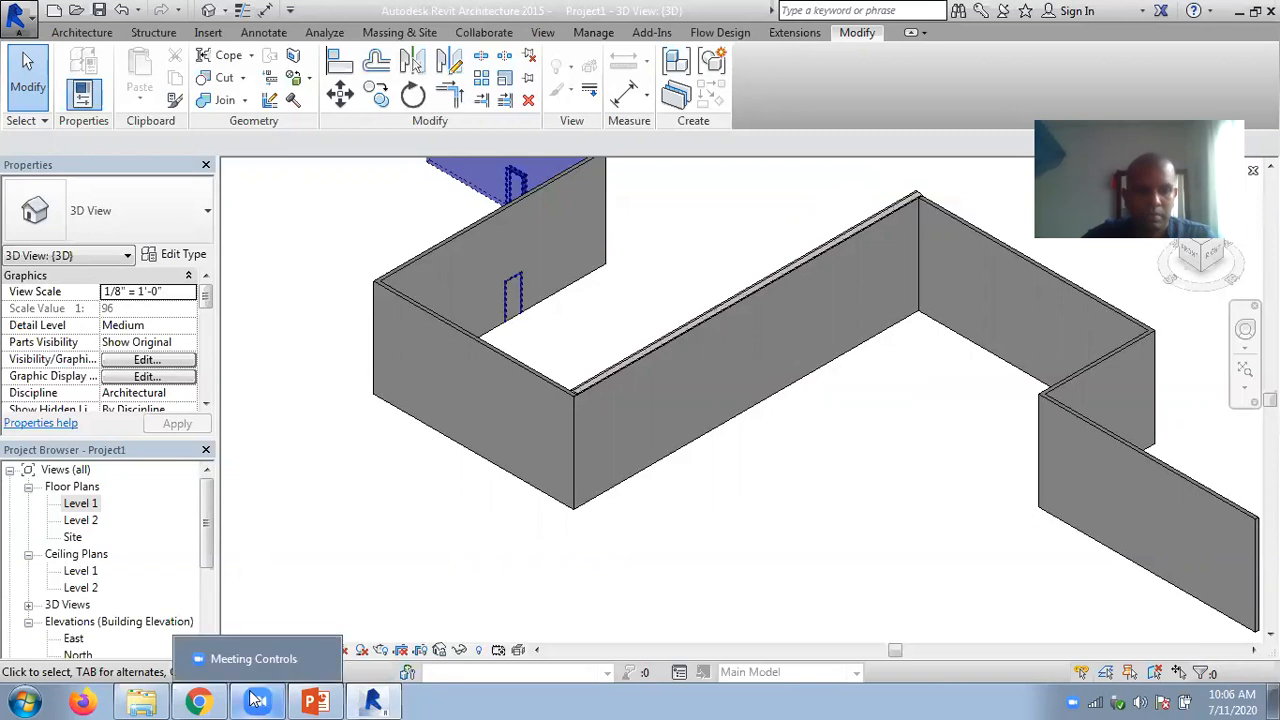
pyautogui.moveTo(197, 700)
pyautogui.moveTo(155, 697)
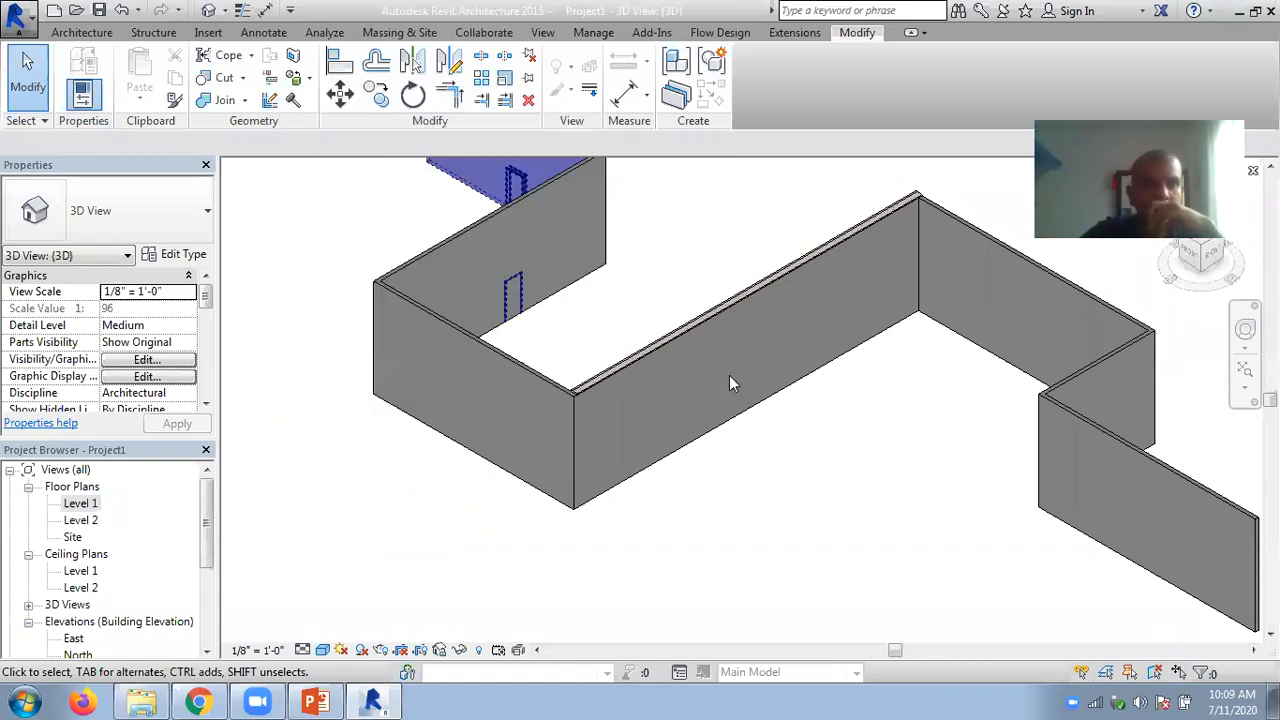
# - Select all the walls and doors in the 3D view and delete them
pyautogui.scroll(-2, 776, 450)
pyautogui.scroll(-2, 779, 458)
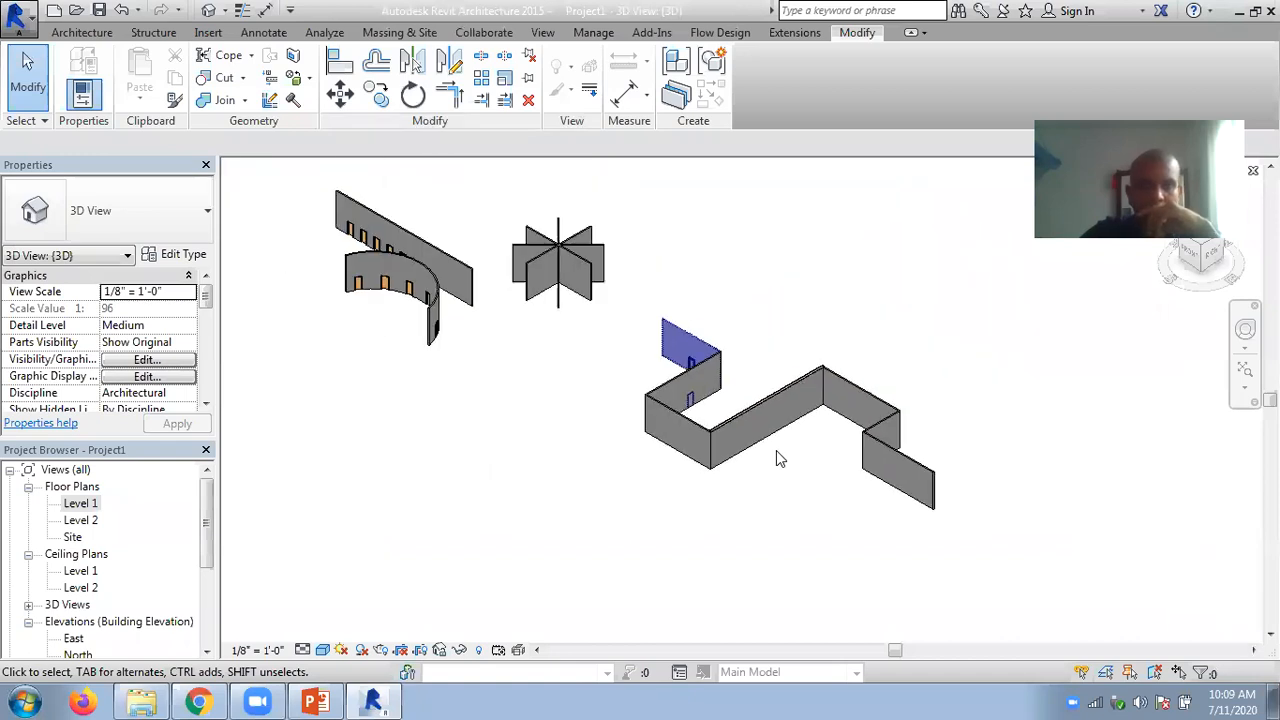
pyautogui.moveTo(912, 519); pyautogui.dragTo(431, 275)
pyautogui.press('Delete')
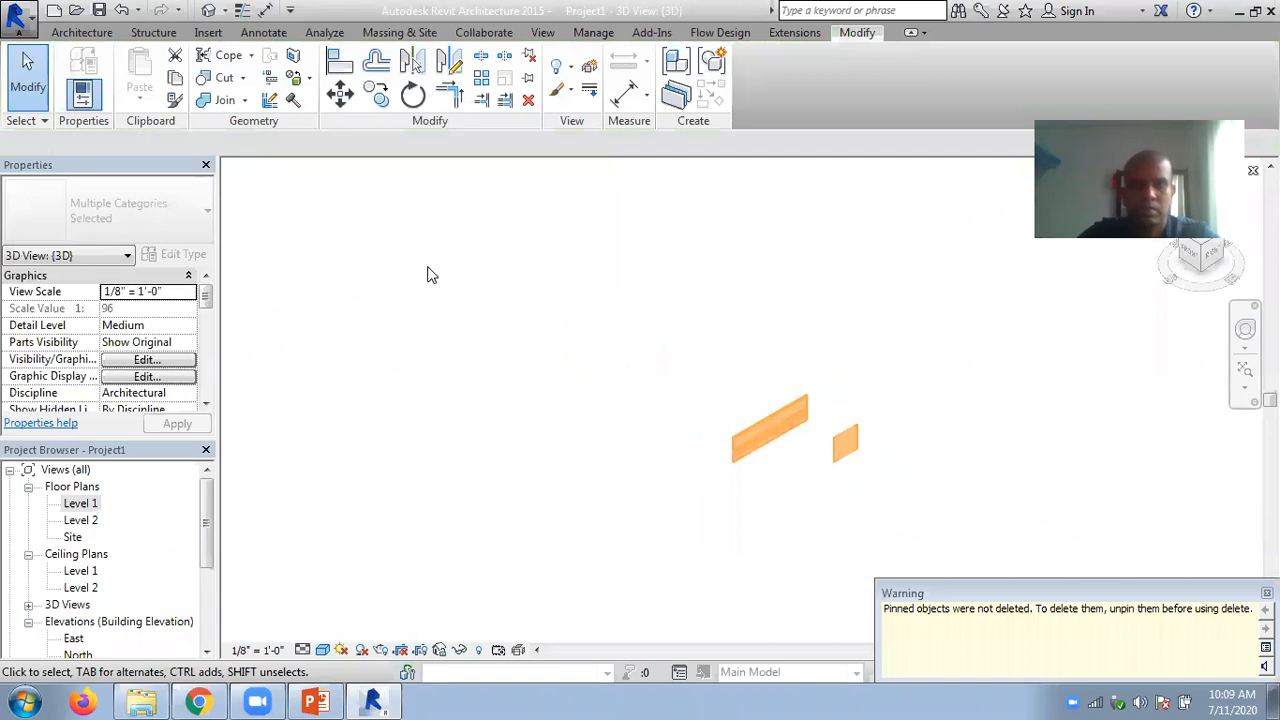
# - Unpin the two remaining pinned walls and delete both of them
pyautogui.click(847, 443)
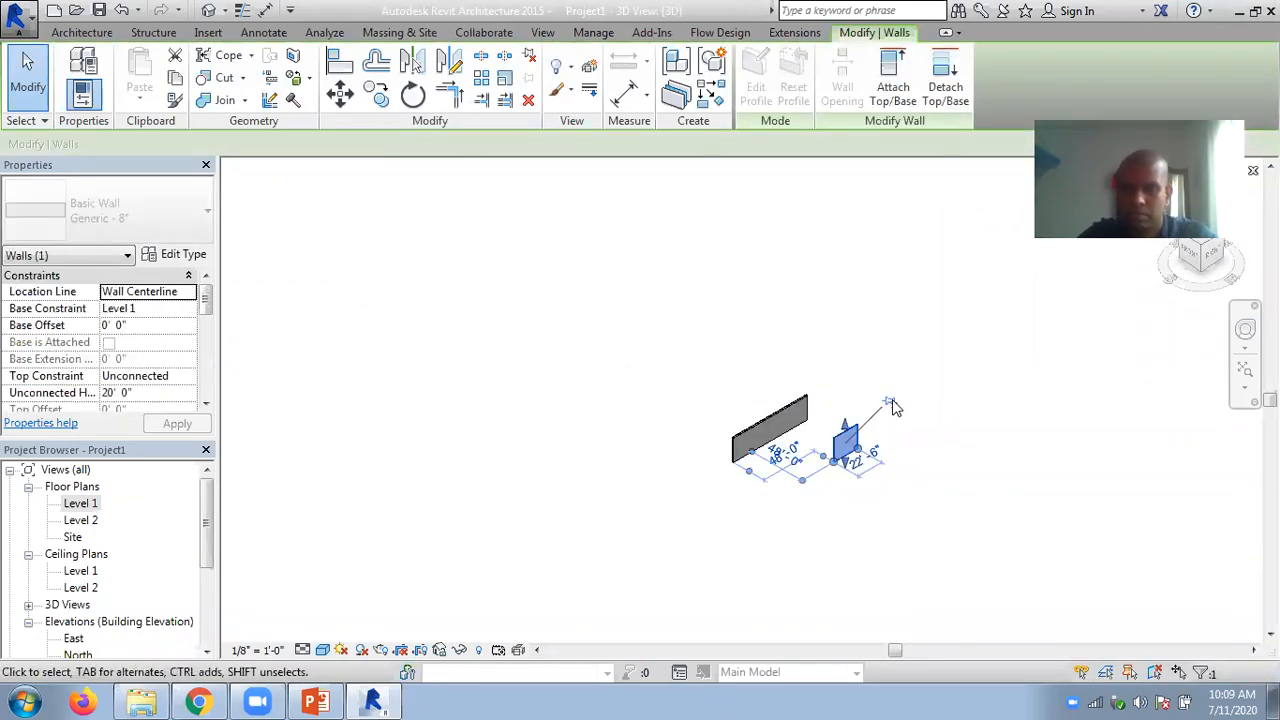
pyautogui.keyDown('ctrl'); pyautogui.click(785, 415); pyautogui.keyUp('ctrl')
pyautogui.click(815, 391)
pyautogui.moveTo(947, 517)
pyautogui.mouseDown()
pyautogui.moveTo(738, 445)
pyautogui.moveTo(671, 391)
pyautogui.mouseUp()
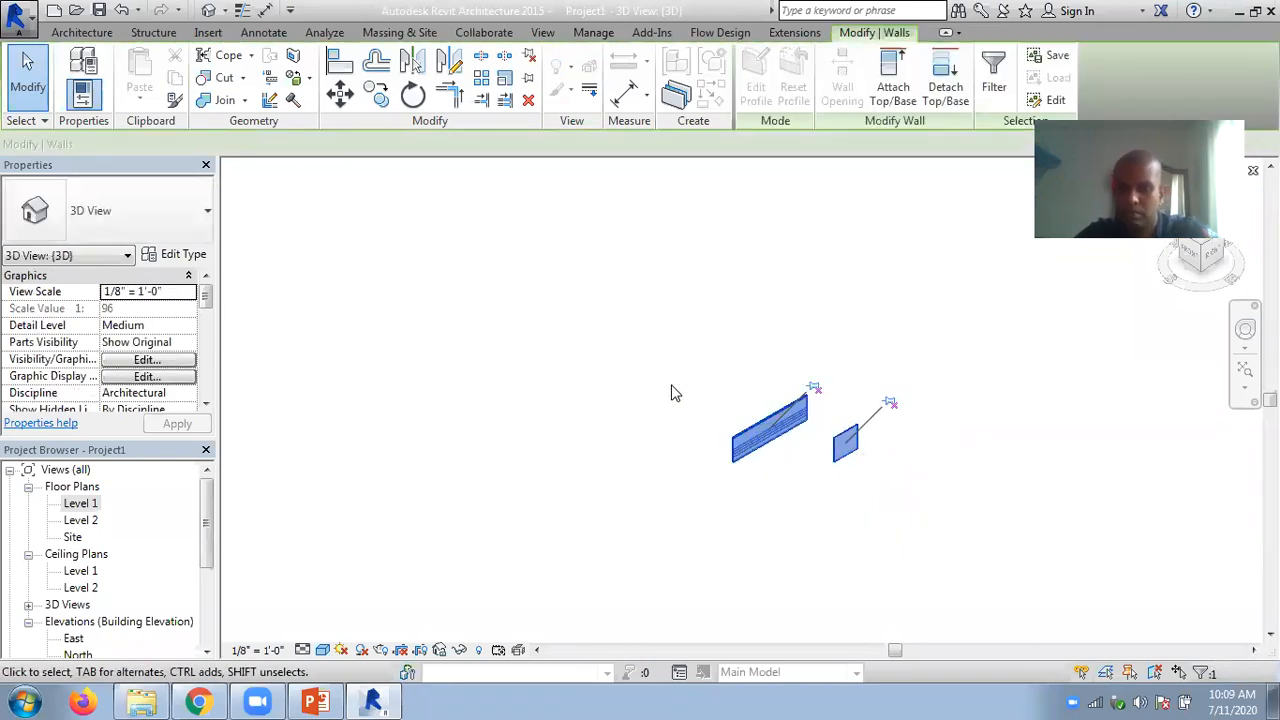
pyautogui.press('Delete')
# - Open the Level 1 floor plan with its four elevation markers in view
pyautogui.doubleClick(85, 503)
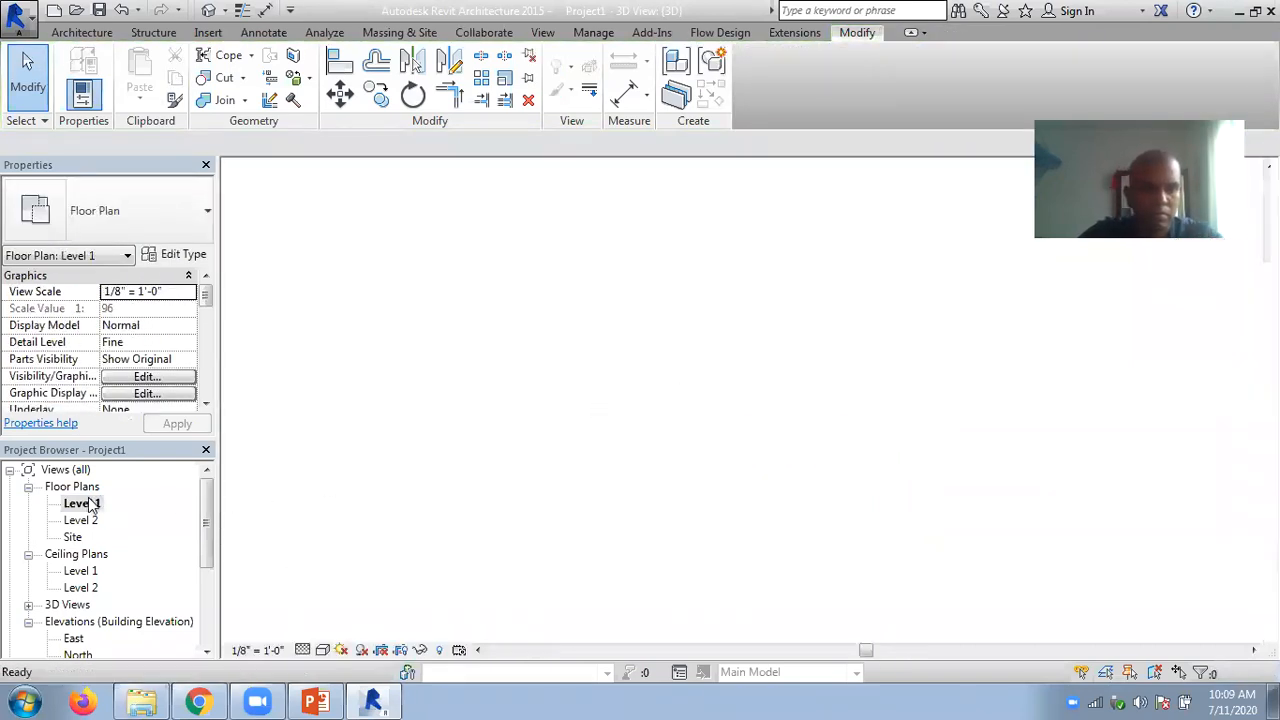
pyautogui.scroll(3, 443, 411)
pyautogui.moveTo(685, 410); pyautogui.dragTo(665, 377, button='middle')
pyautogui.scroll(1, 684, 397)
pyautogui.scroll(-1, 647, 364)
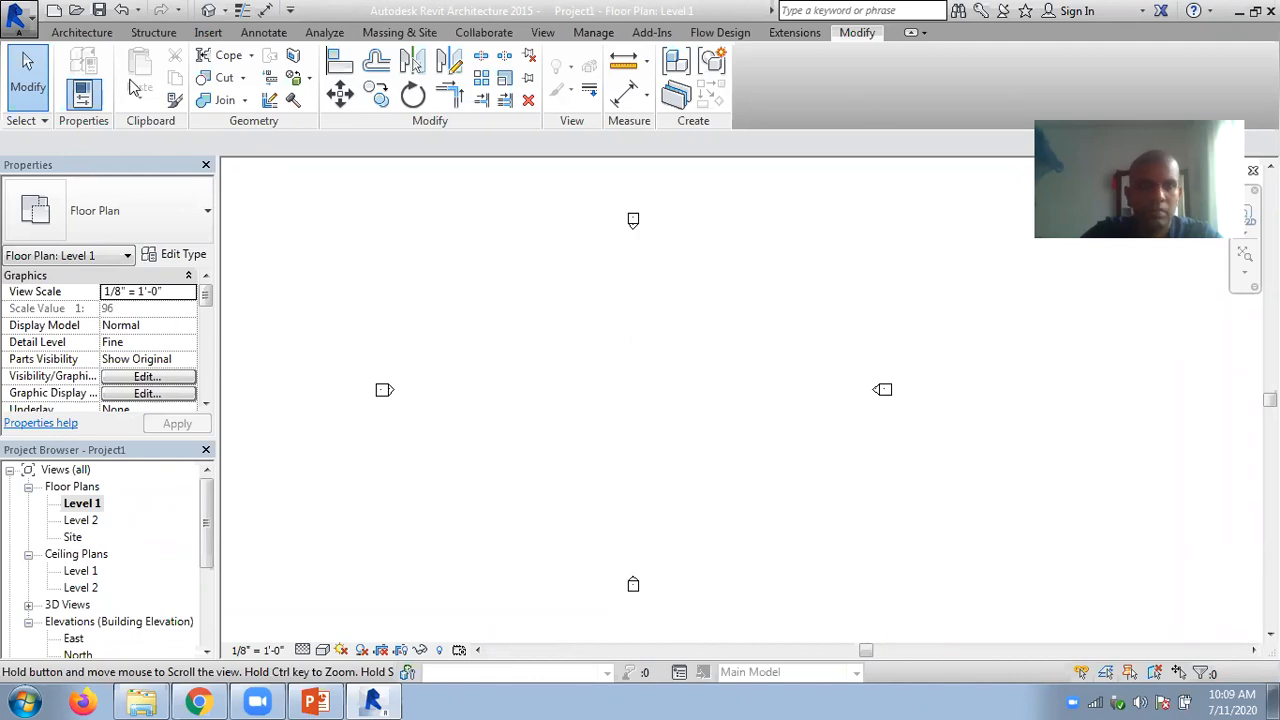
pyautogui.click(86, 34)
pyautogui.click(77, 97)
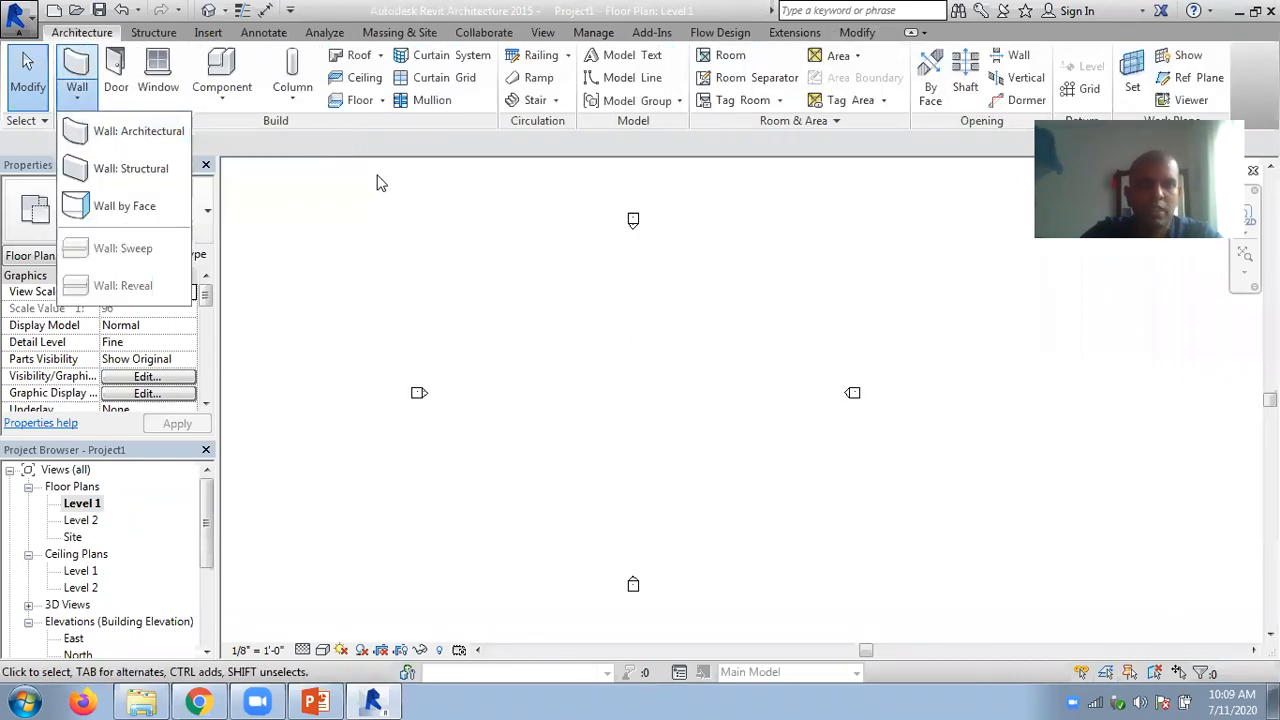
pyautogui.click(862, 33)
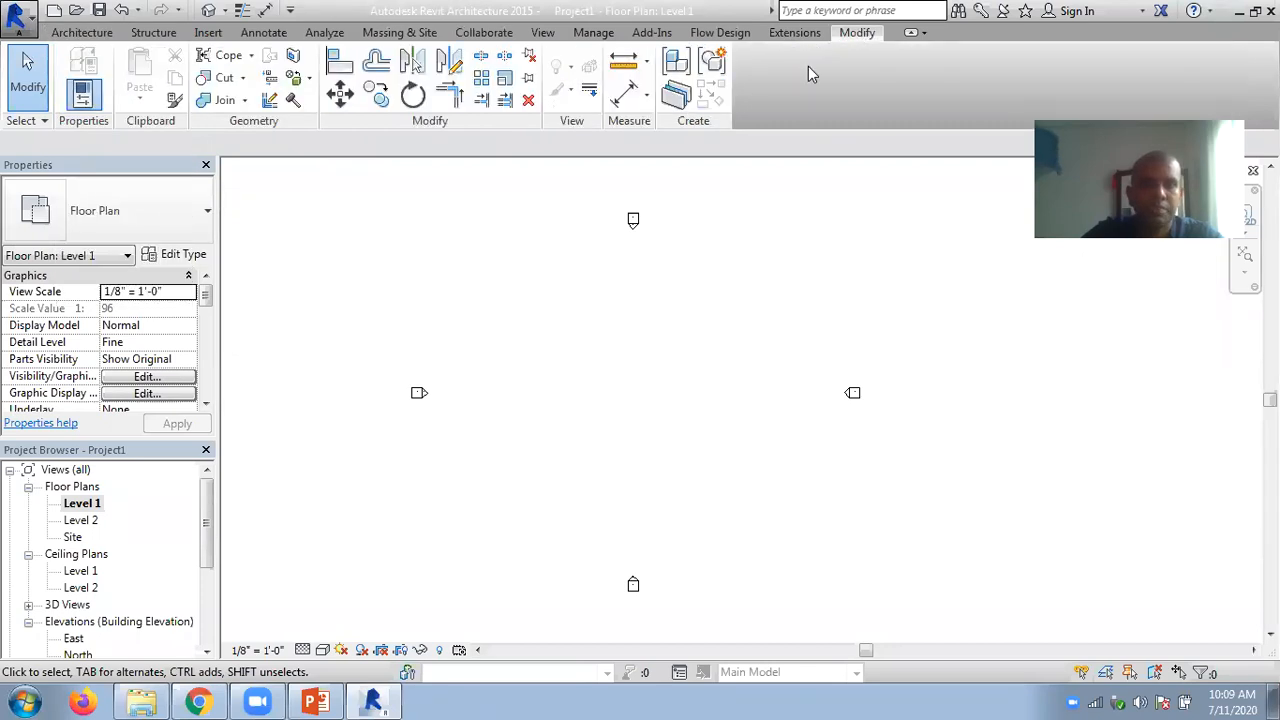
pyautogui.click(243, 79)
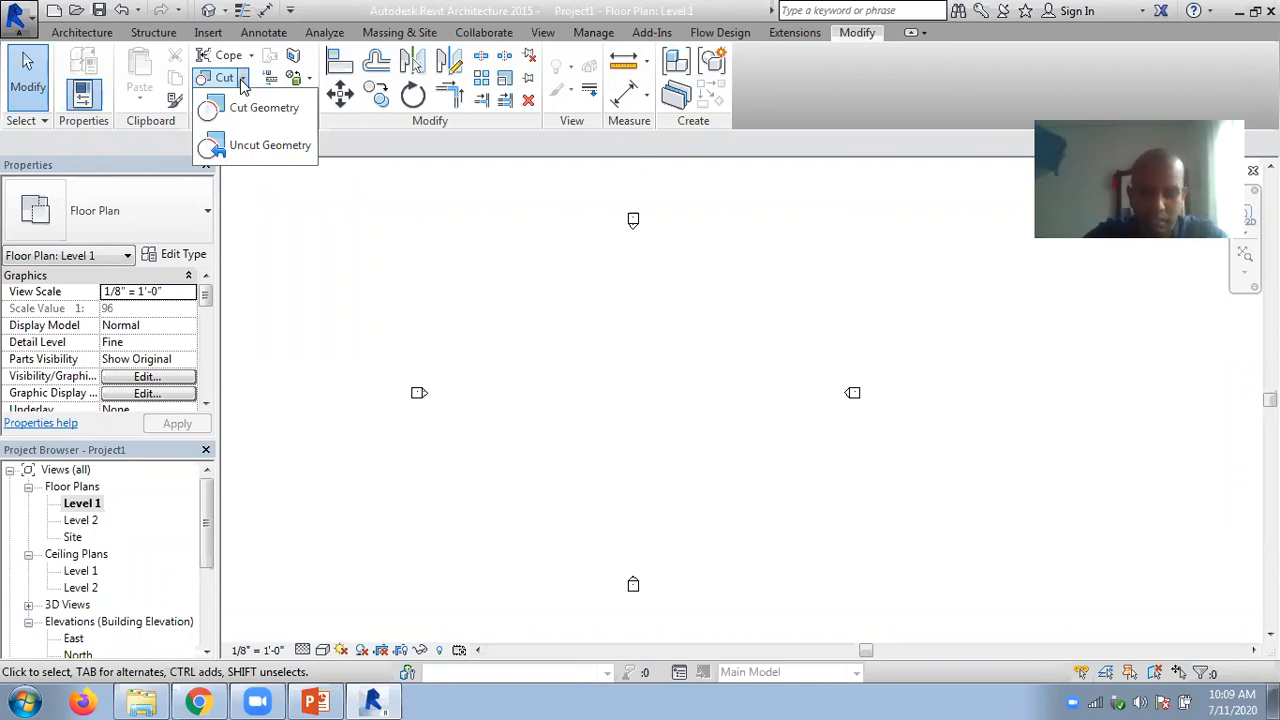
pyautogui.click(773, 144)
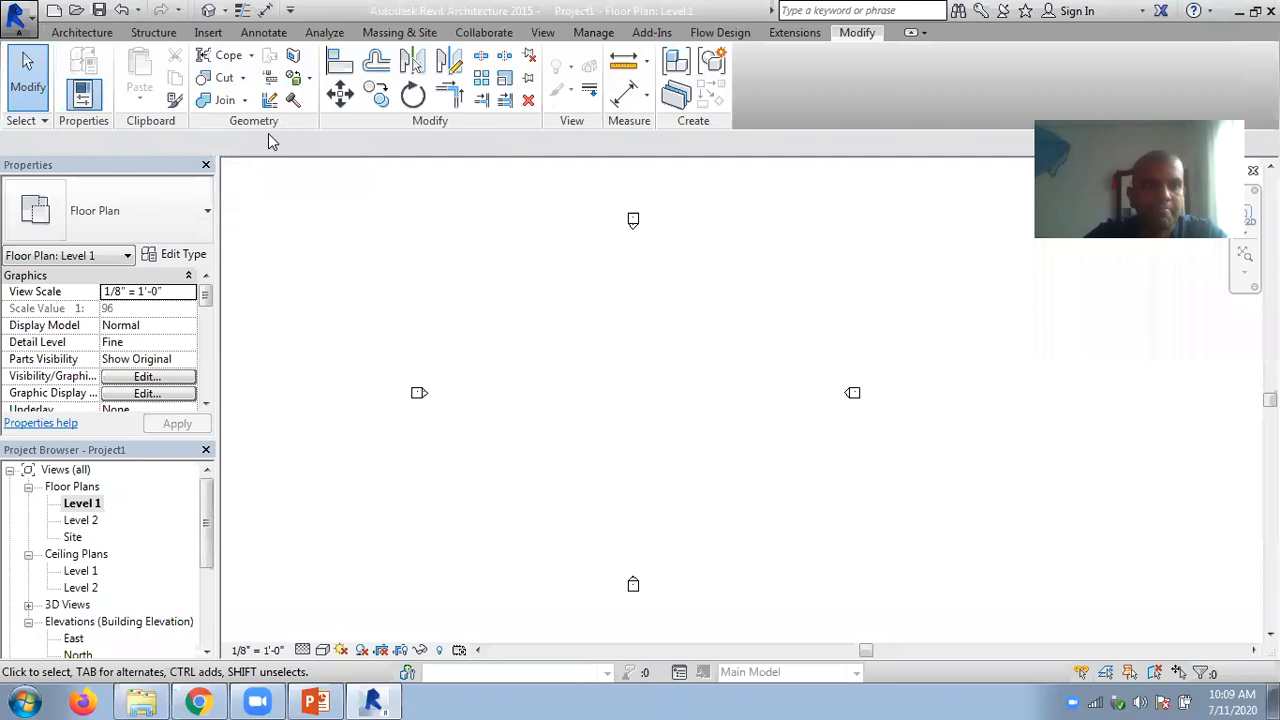
# - Draw one horizontal architectural wall of type Exterior - Brick and CMU on MTL. Stud between the elevation markers on Level 1
pyautogui.click(82, 32)
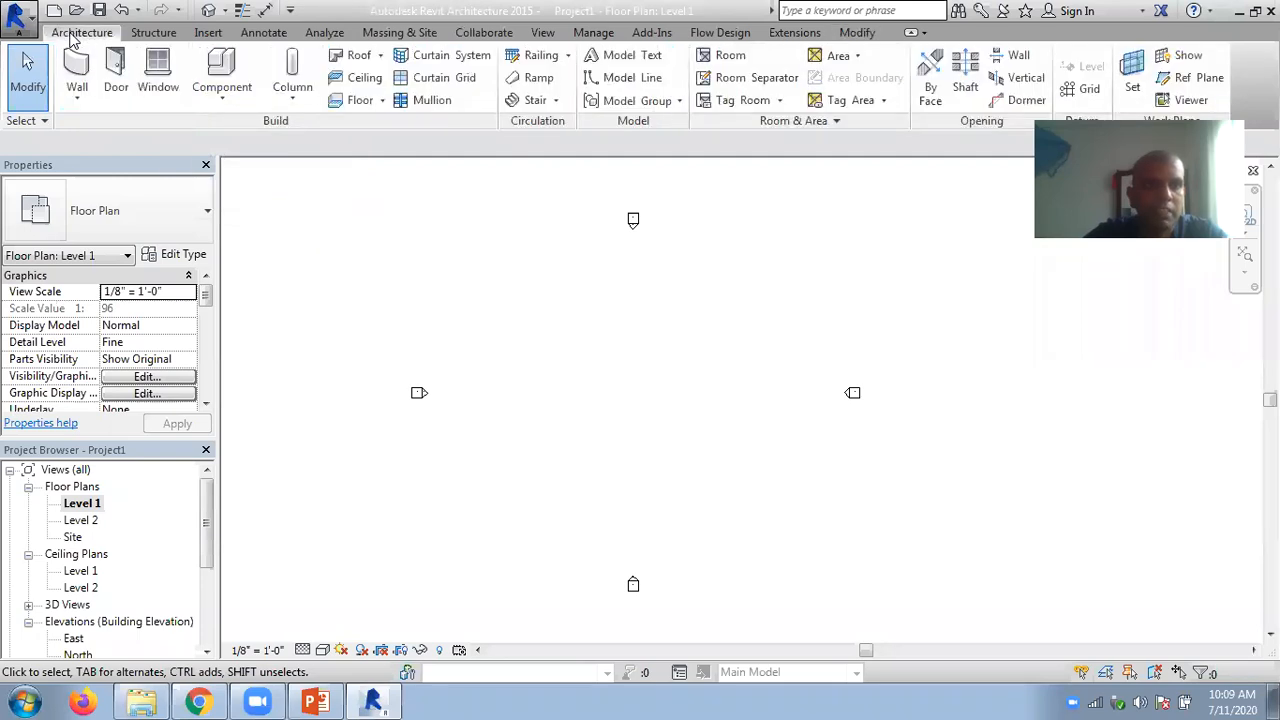
pyautogui.click(74, 100)
pyautogui.click(103, 141)
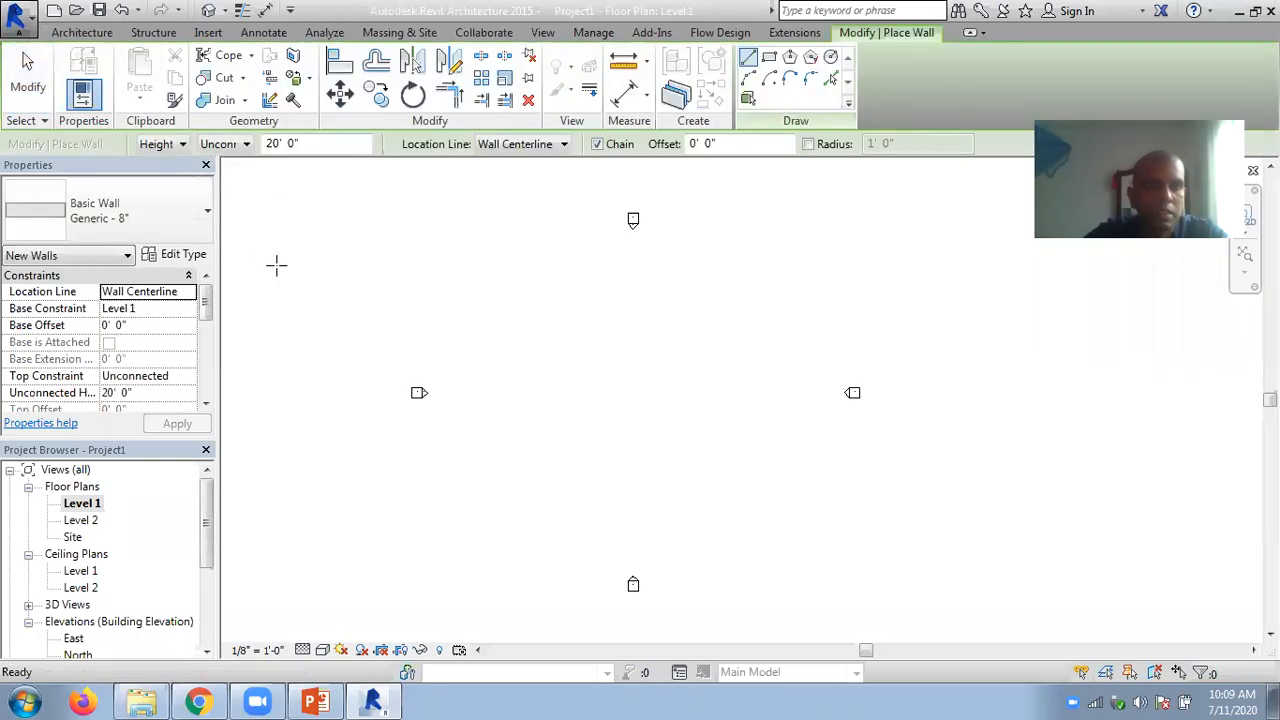
pyautogui.click(161, 221)
pyautogui.scroll(7, 188, 352)
pyautogui.click(140, 287)
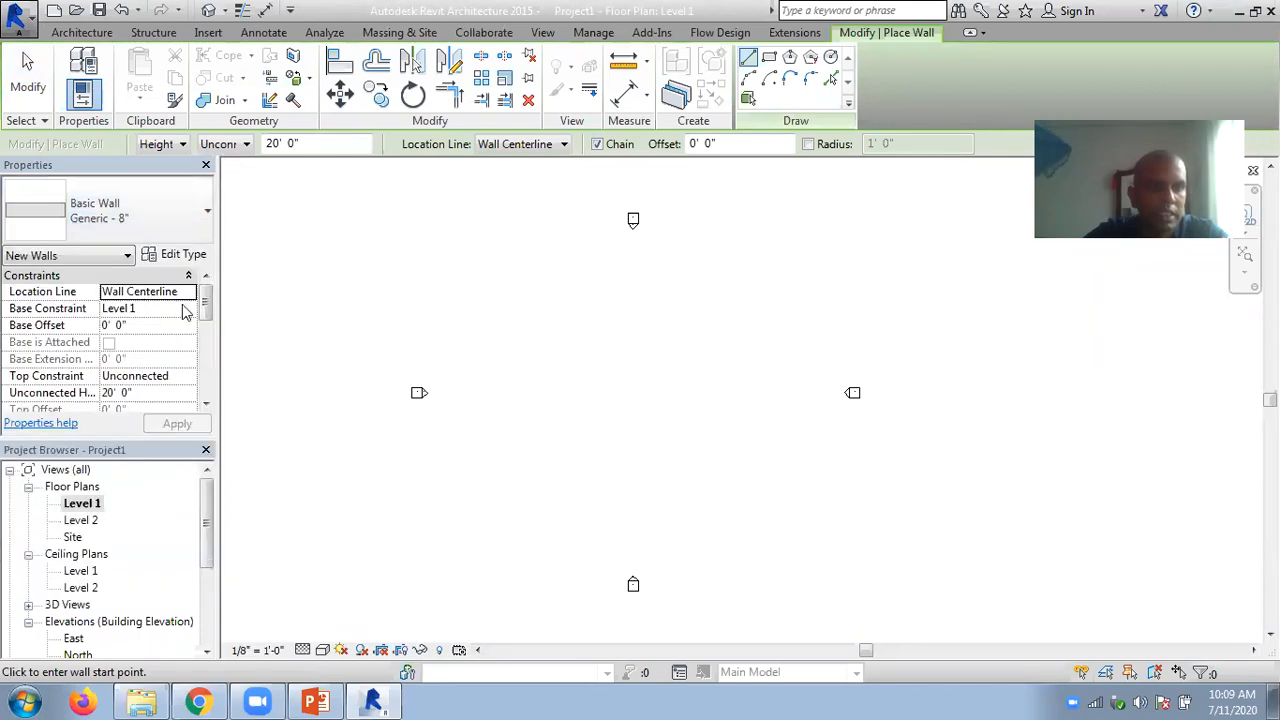
pyautogui.click(493, 392)
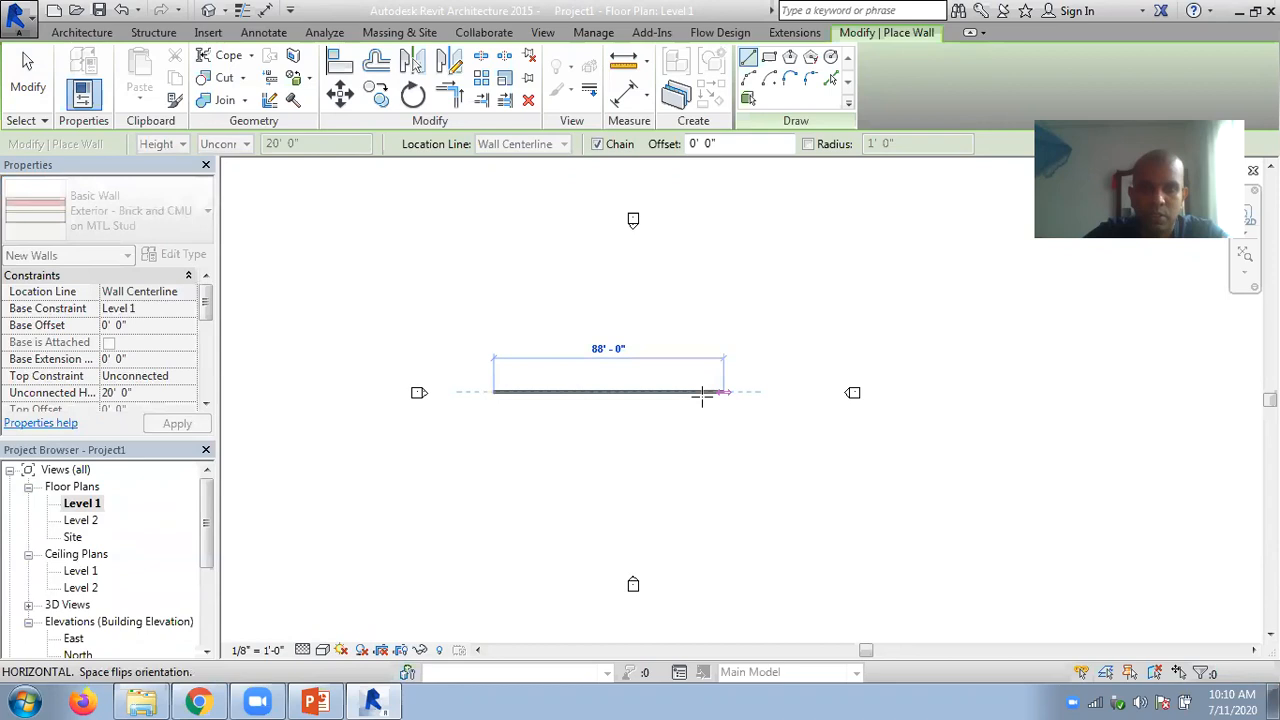
pyautogui.click(598, 392)
pyautogui.press('Escape')
pyautogui.press('Escape')
# - Set the Level 1 plan's detail level to Coarse and open the default 3D view of the new wall
pyautogui.scroll(4, 487, 408)
pyautogui.scroll(3, 540, 412)
pyautogui.moveTo(630, 414)
pyautogui.mouseDown(button='middle')
pyautogui.moveTo(651, 420)
pyautogui.moveTo(614, 402)
pyautogui.mouseUp(button='middle')
pyautogui.scroll(-4, 590, 390)
pyautogui.scroll(3, 577, 387)
pyautogui.scroll(1, 567, 391)
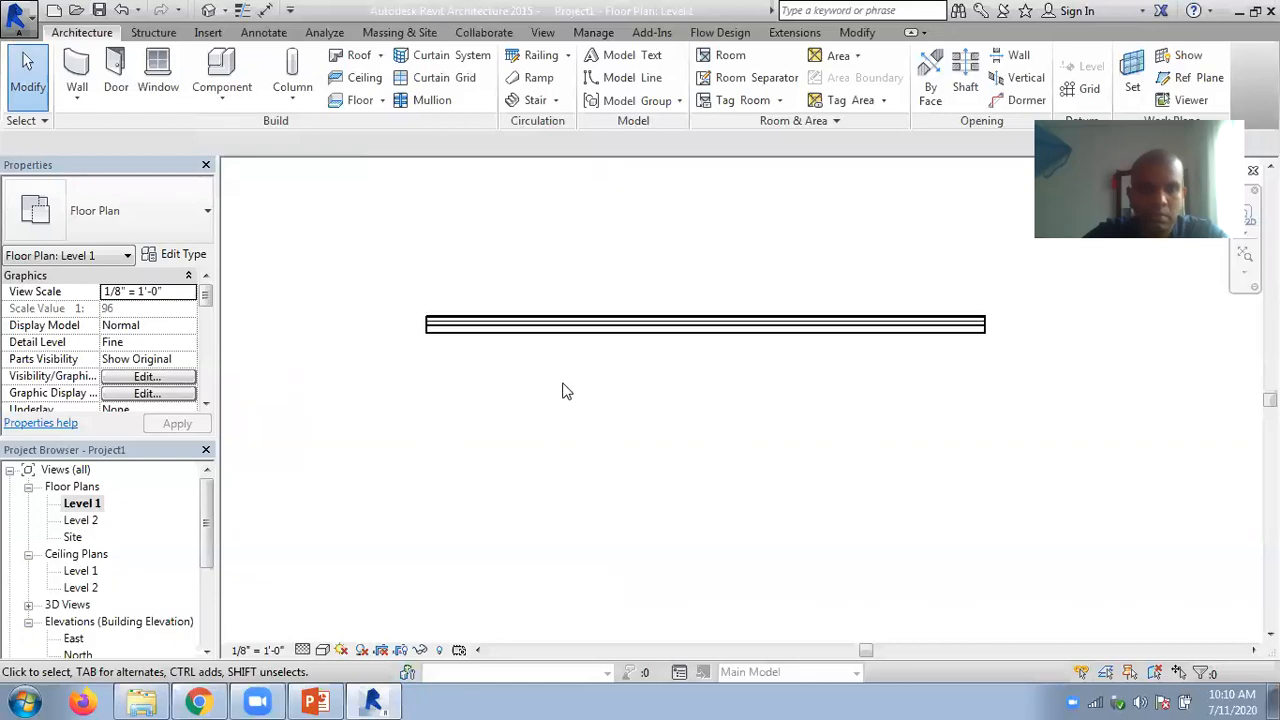
pyautogui.click(303, 650)
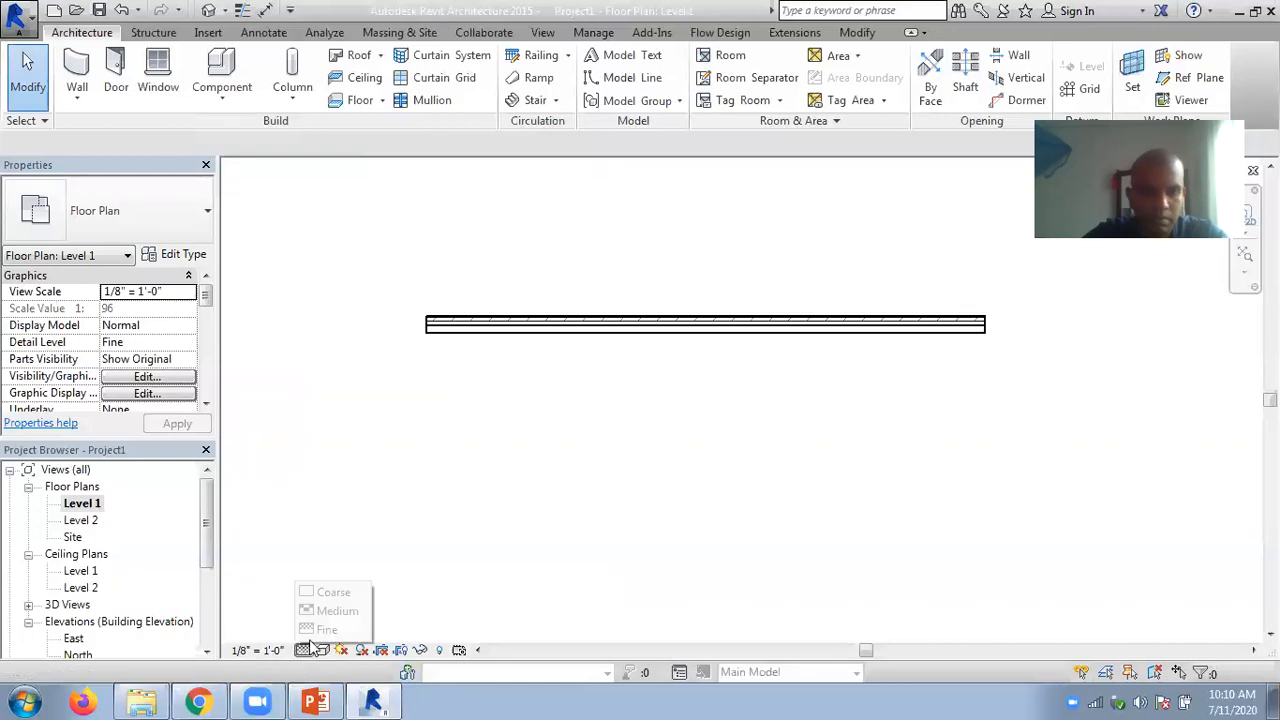
pyautogui.click(322, 592)
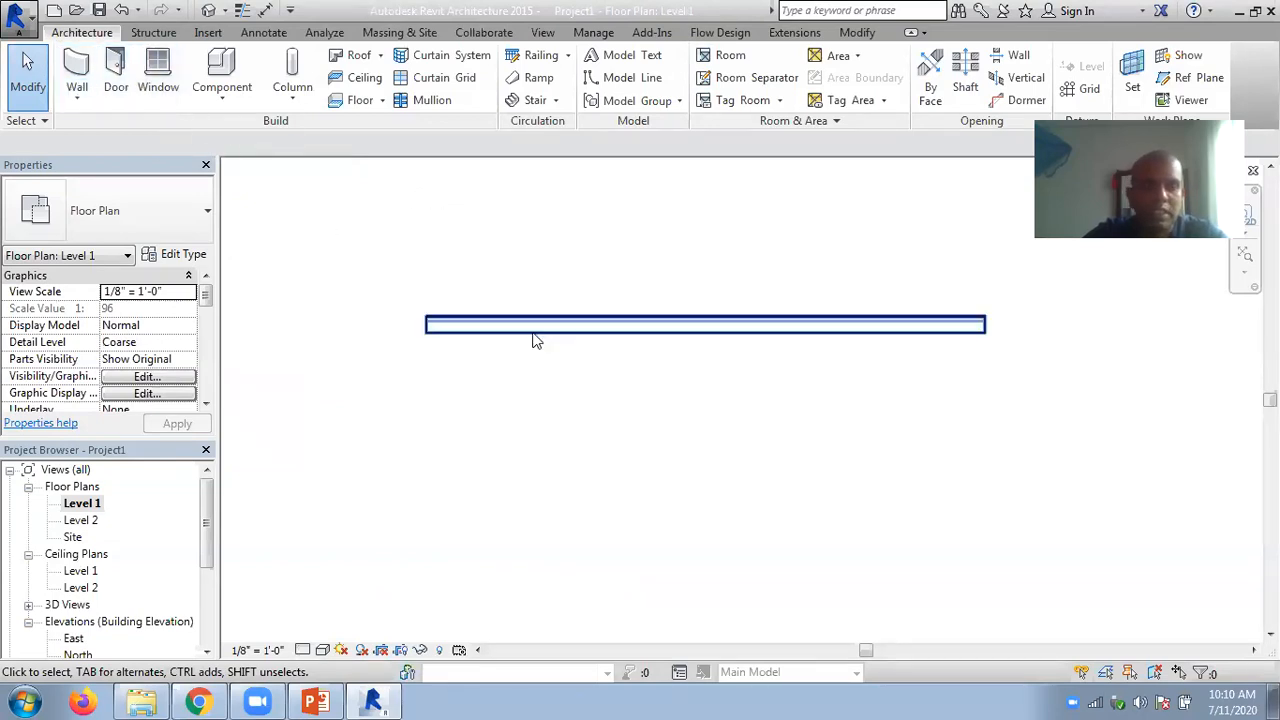
pyautogui.click(208, 20)
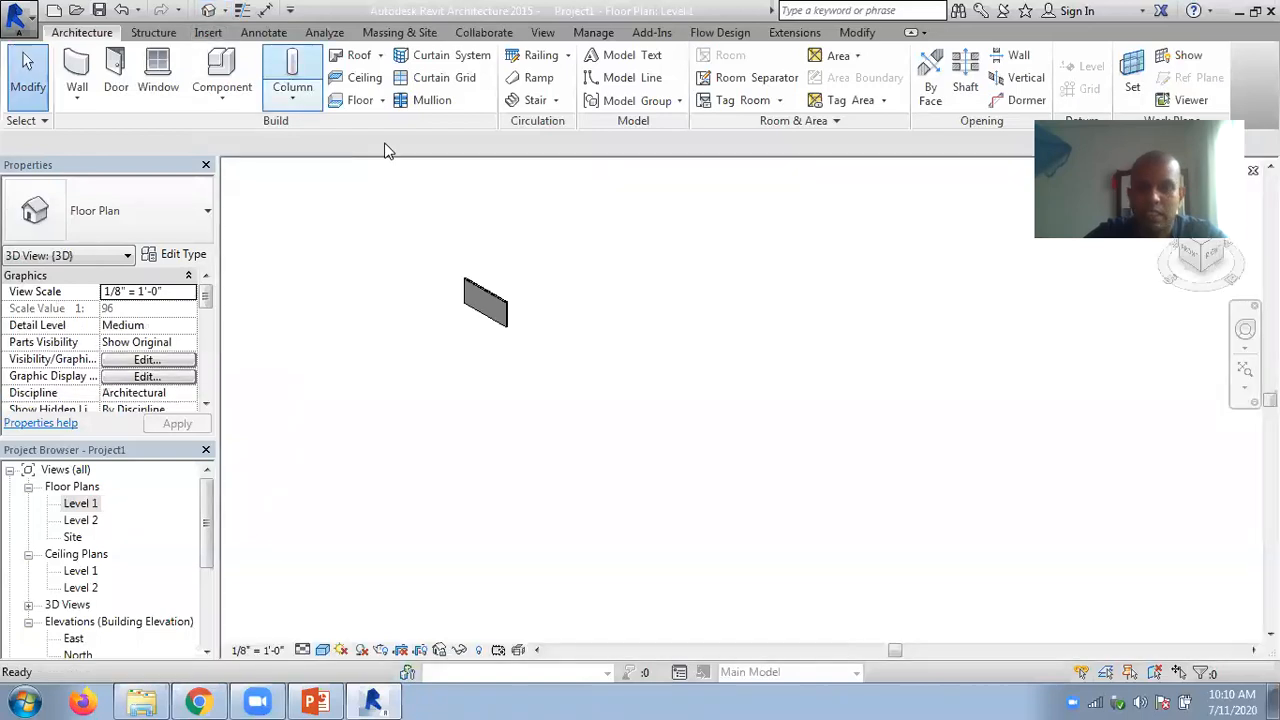
pyautogui.scroll(6, 454, 271)
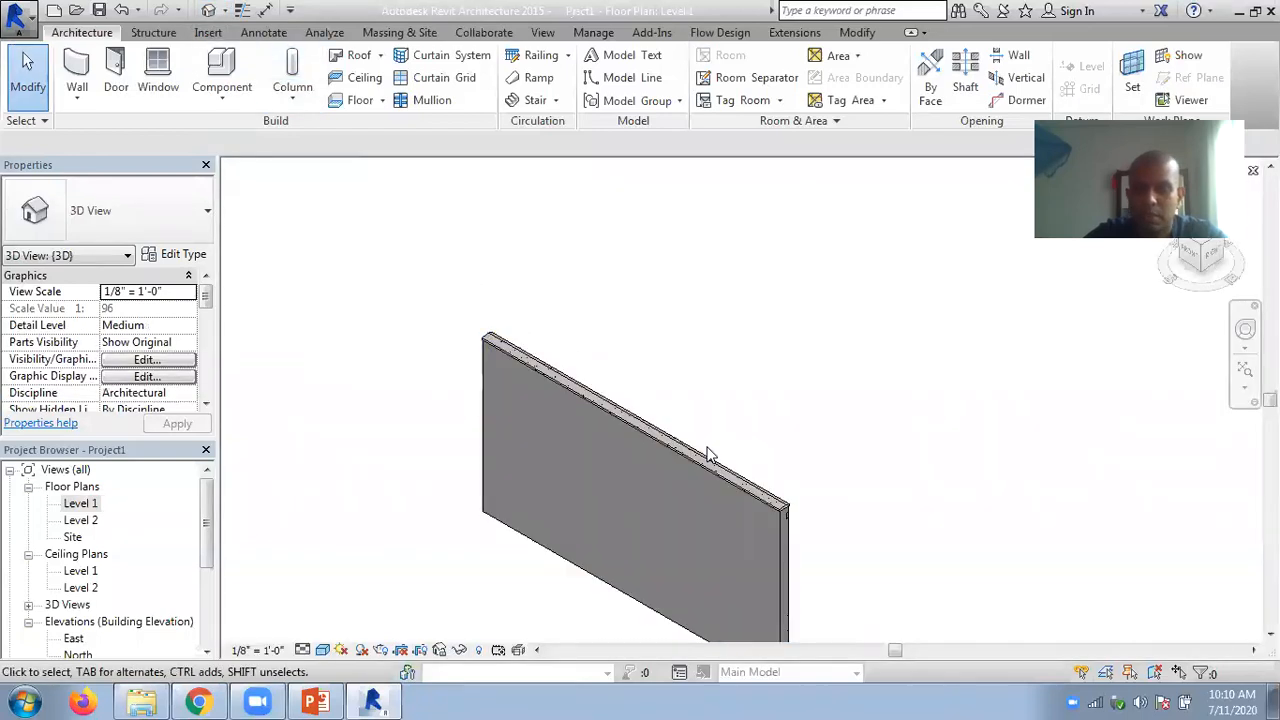
pyautogui.scroll(5, 790, 528)
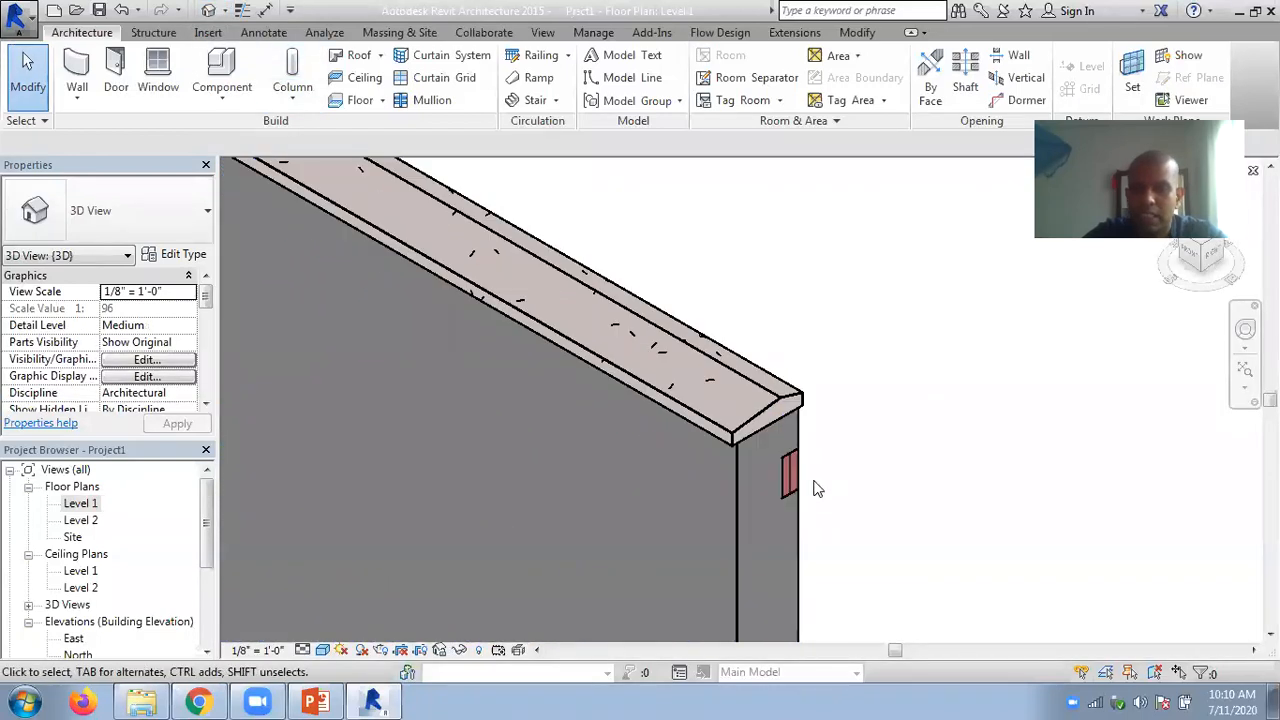
pyautogui.scroll(-3, 758, 452)
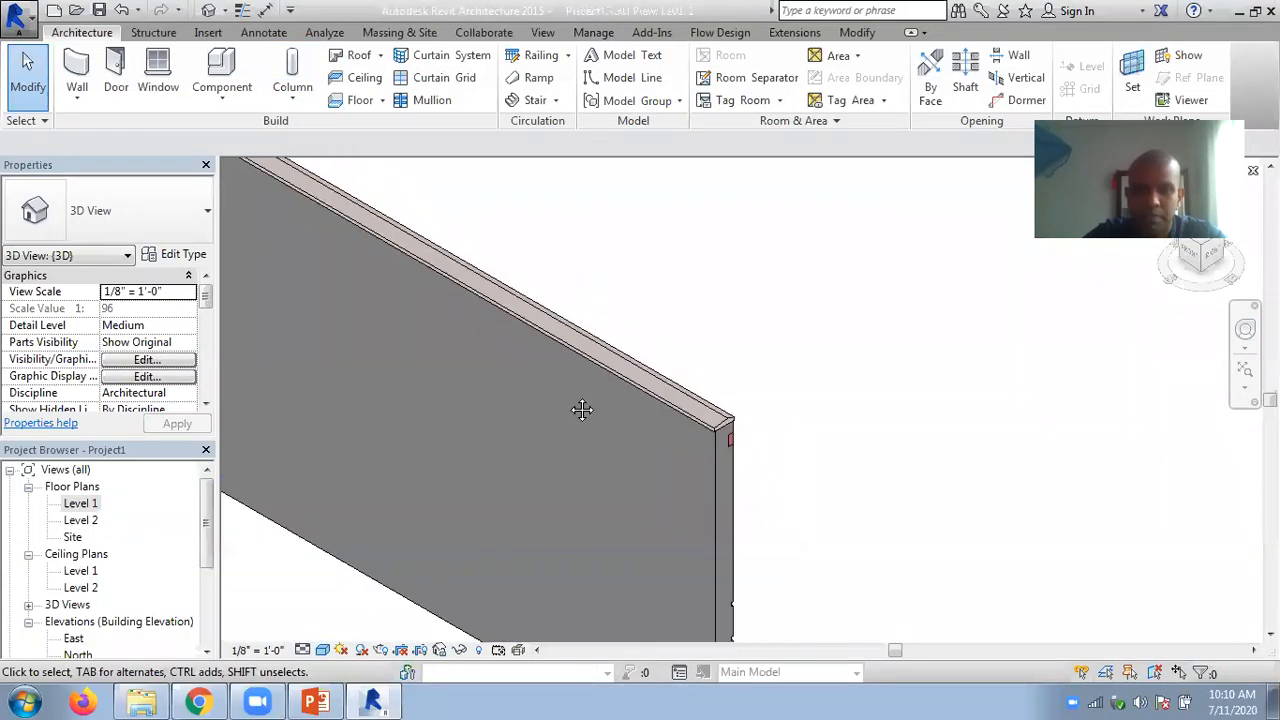
pyautogui.moveTo(580, 409); pyautogui.dragTo(837, 405, button='middle')
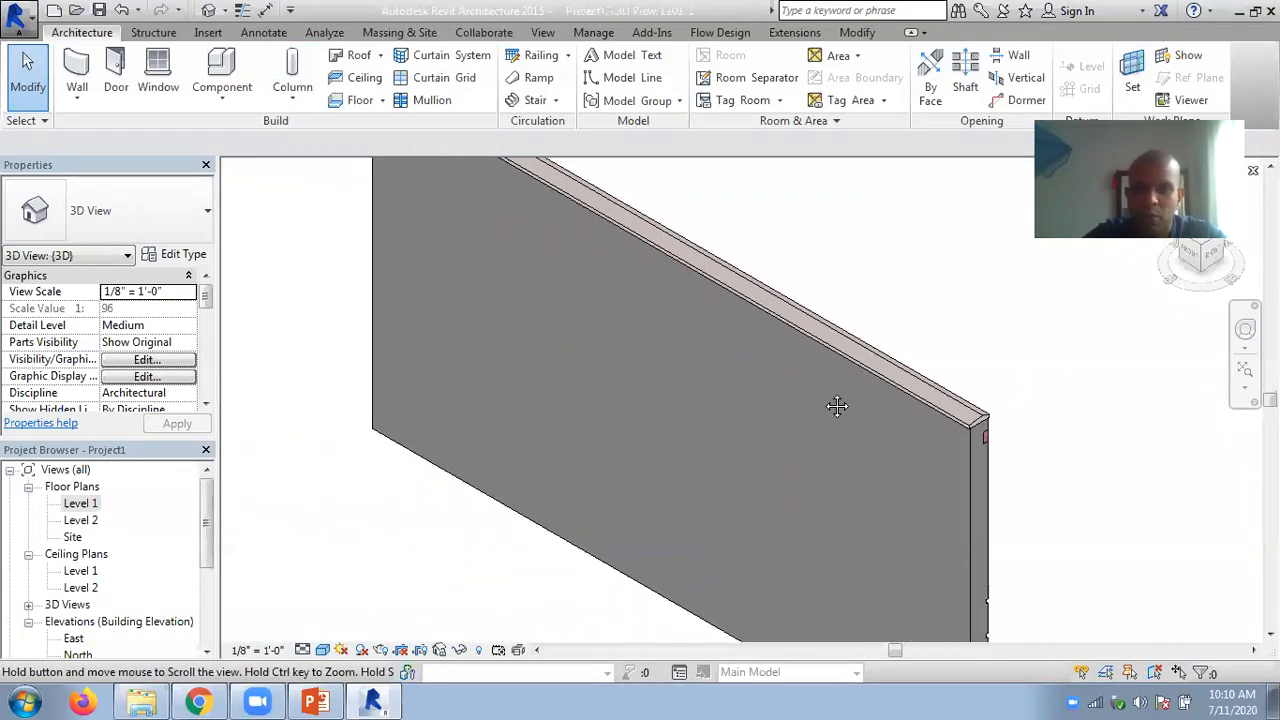
# - On Level 1, draw a Generic - 4" Brick wall about 2'-2" long inside the exterior wall, about 2'-1" from its left end
pyautogui.doubleClick(96, 505)
pyautogui.scroll(2, 465, 368)
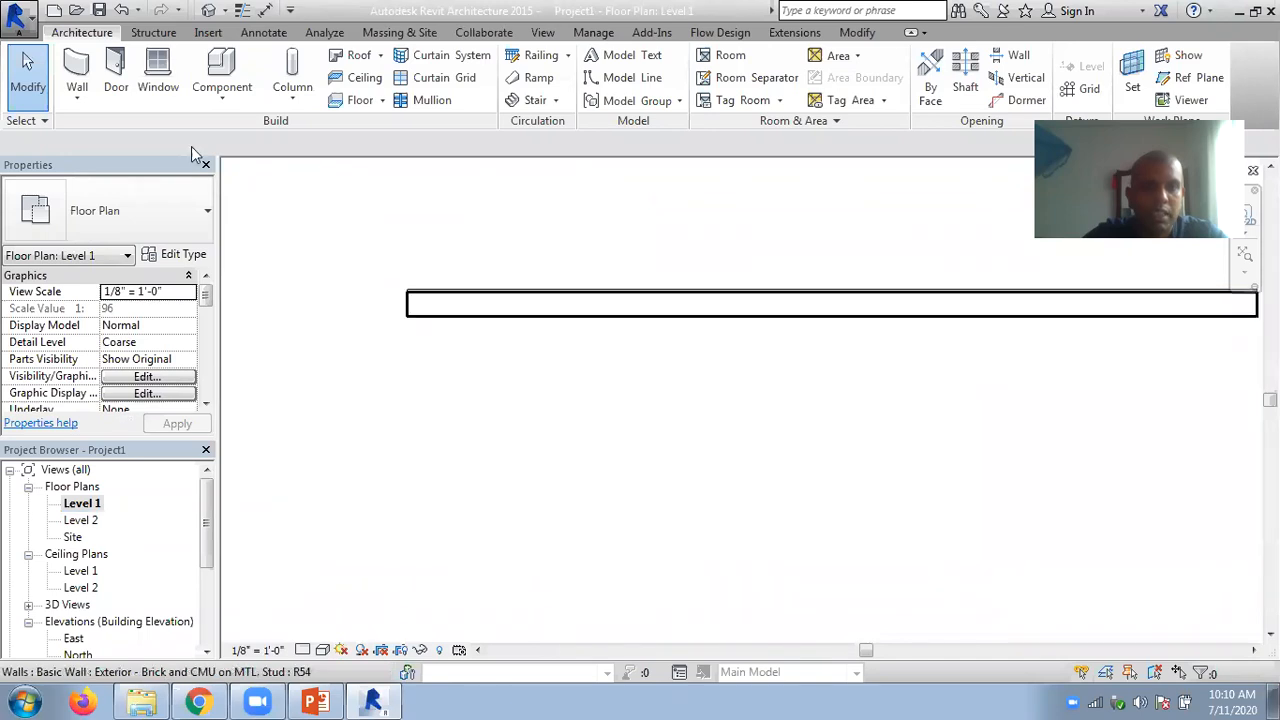
pyautogui.click(77, 96)
pyautogui.click(90, 135)
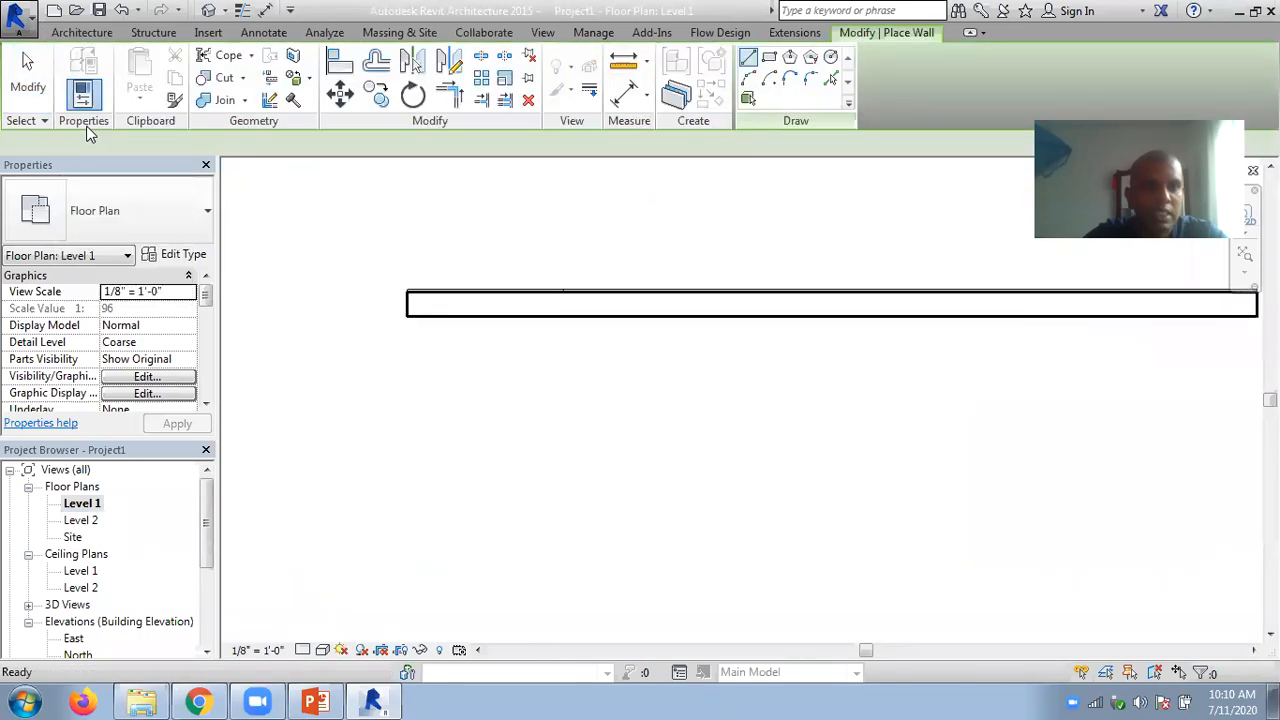
pyautogui.click(167, 215)
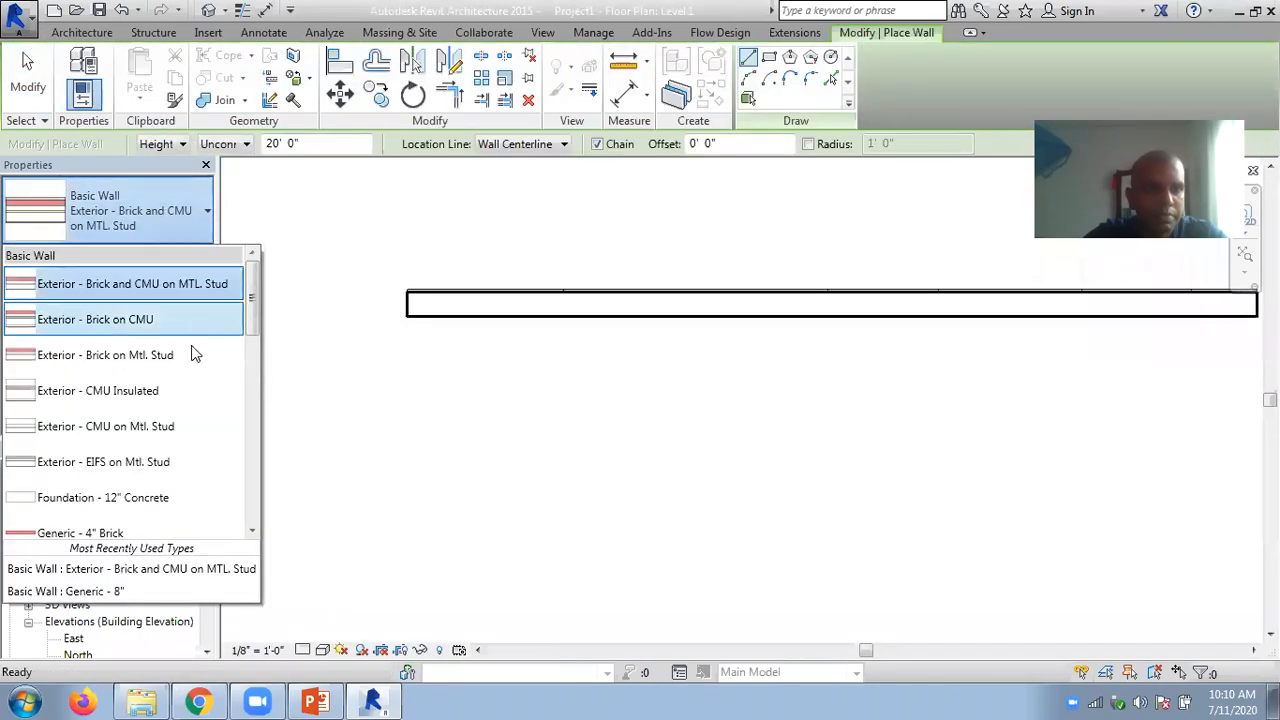
pyautogui.scroll(-3, 157, 346)
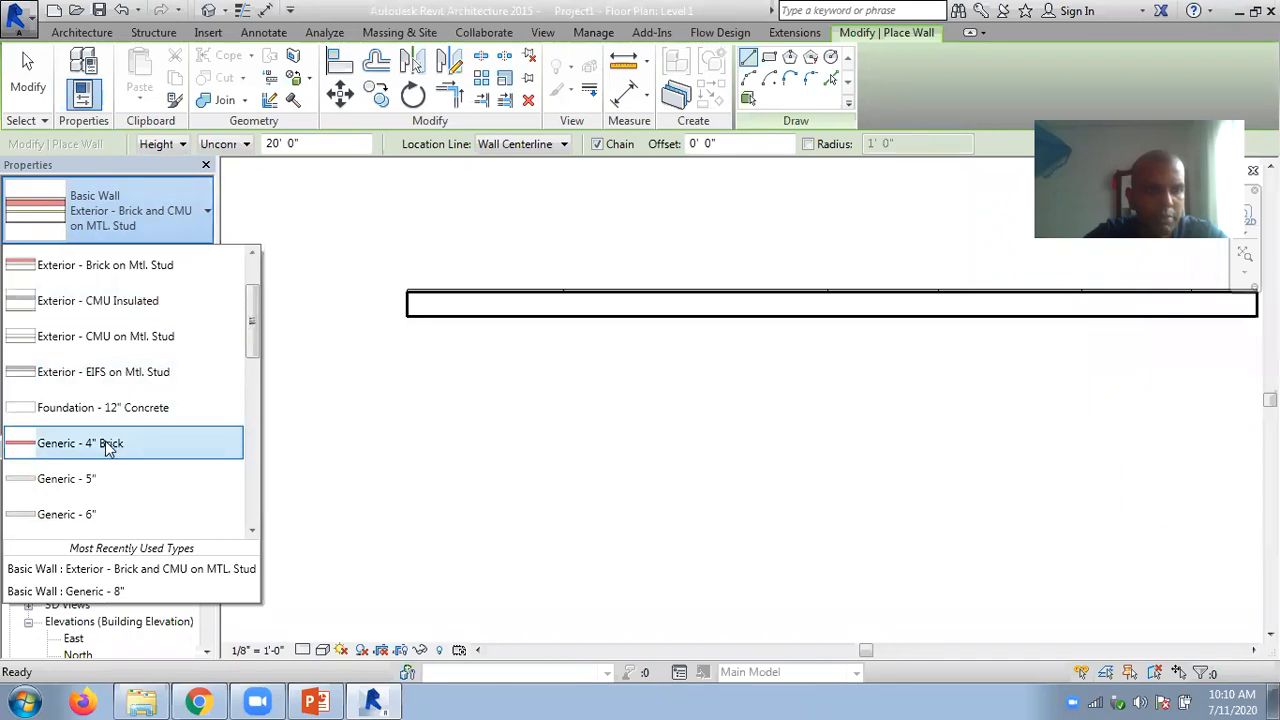
pyautogui.click(108, 448)
pyautogui.click(449, 303)
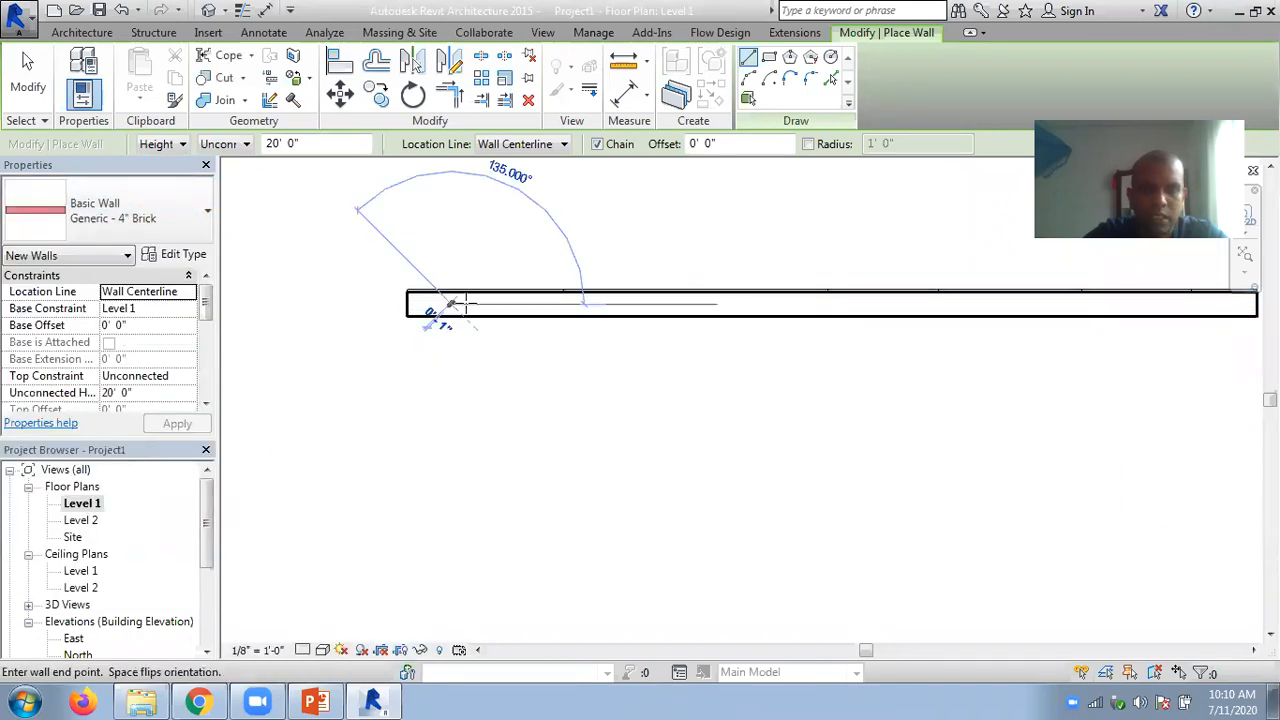
pyautogui.click(497, 303)
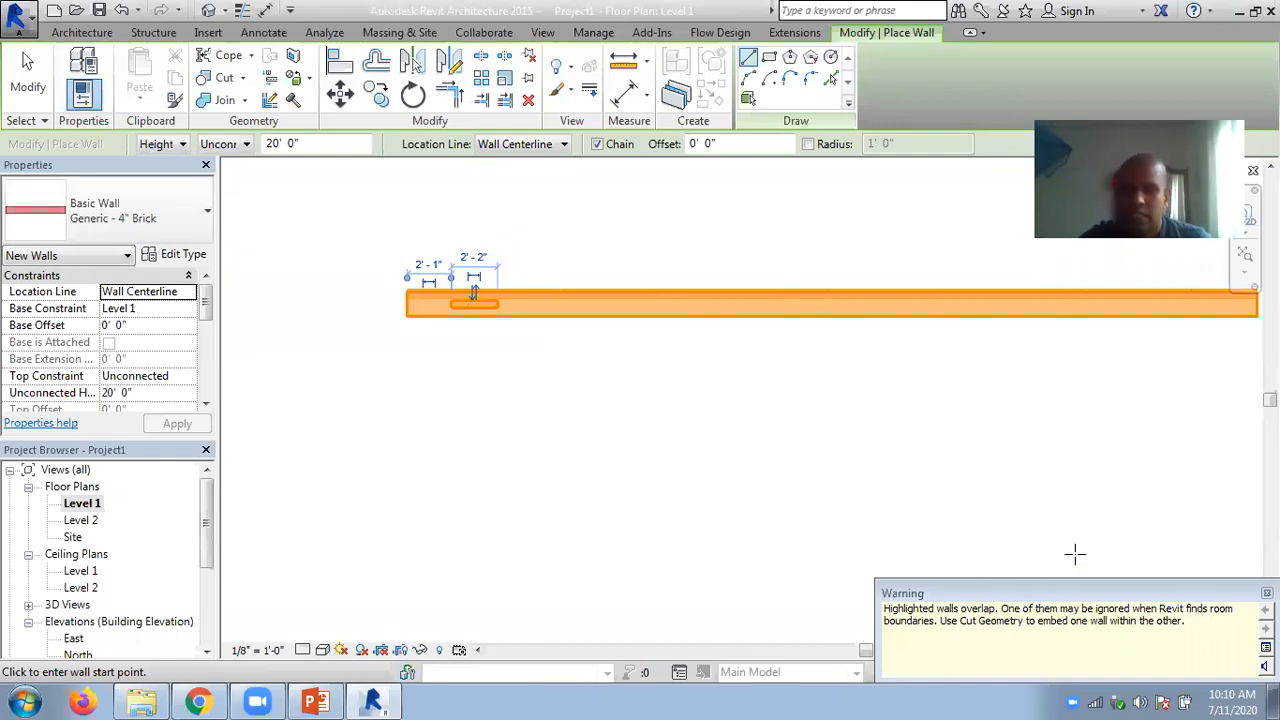
pyautogui.press('Escape')
pyautogui.press('Escape')
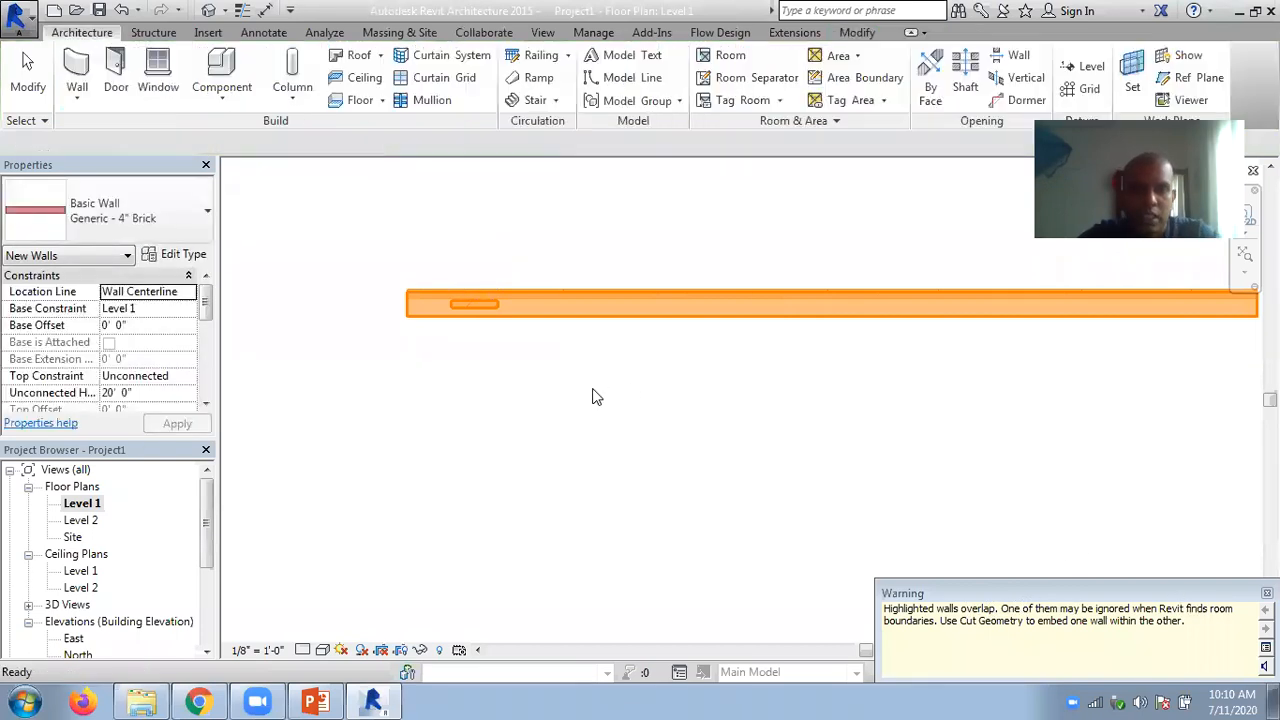
# - Show the 3D view in Wireframe and stretch the short brick wall's top above the exterior wall
pyautogui.click(210, 10)
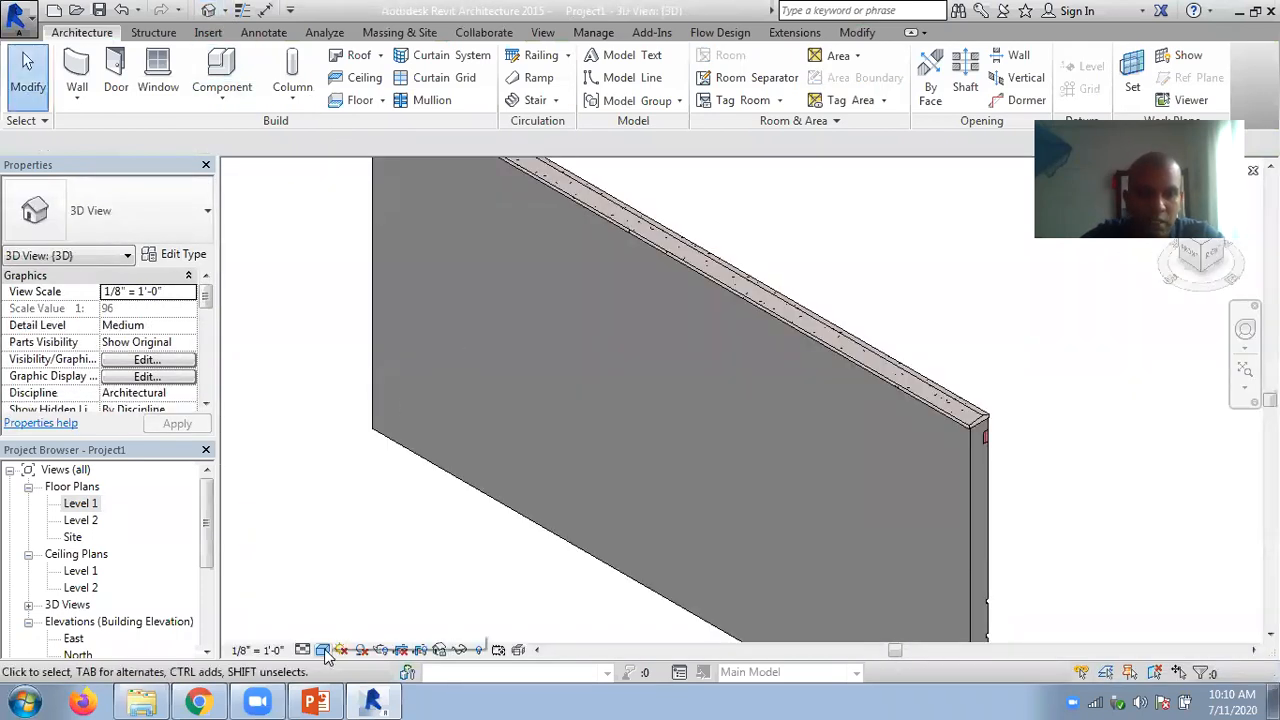
pyautogui.click(323, 650)
pyautogui.click(360, 535)
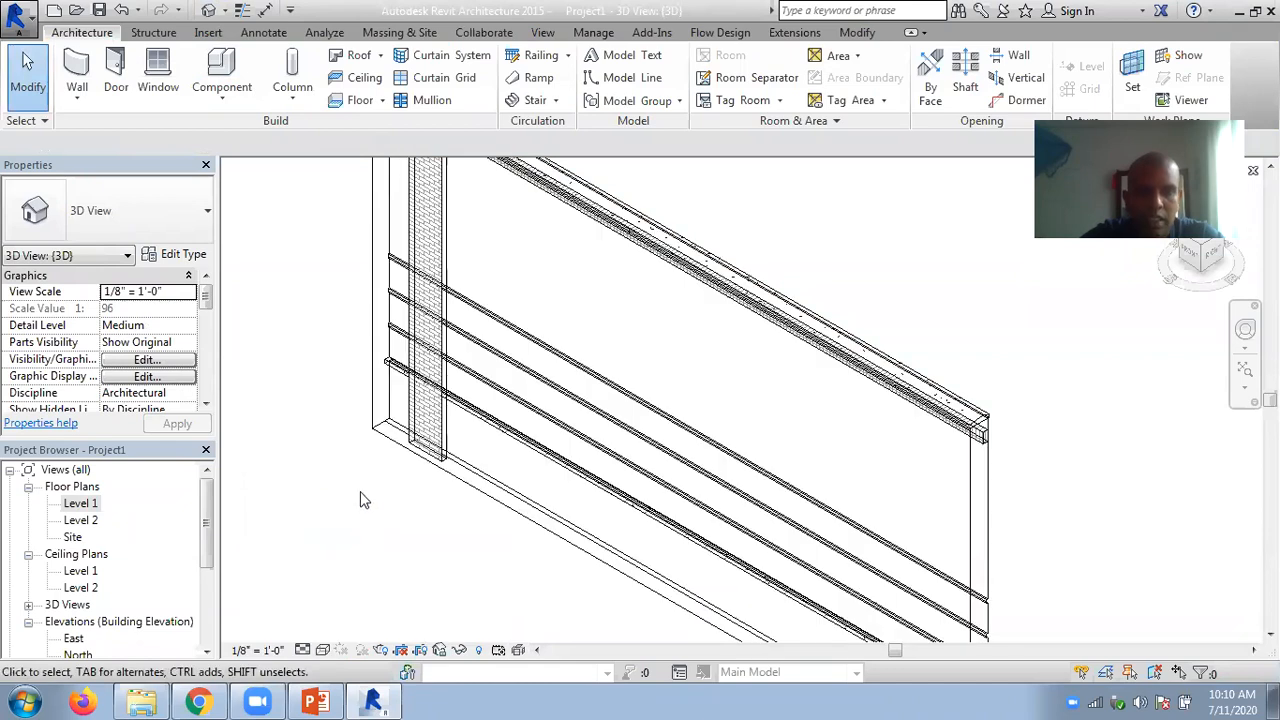
pyautogui.scroll(-2, 357, 432)
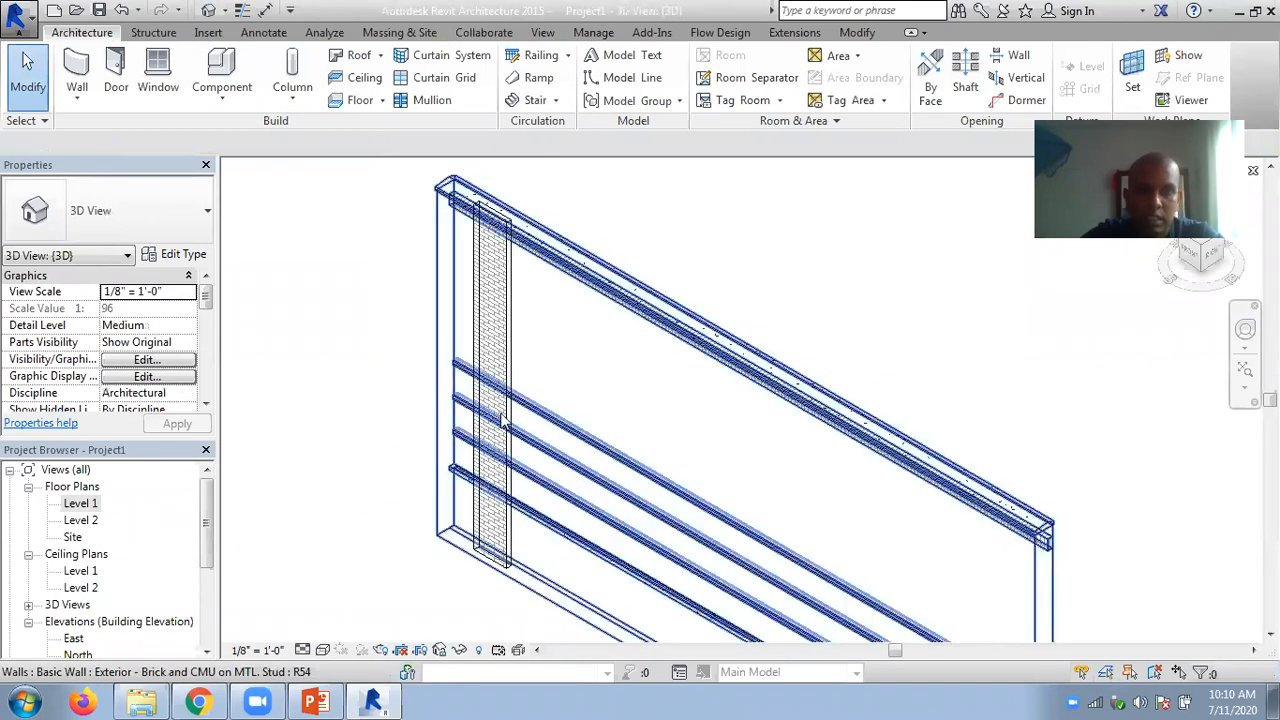
pyautogui.click(505, 347)
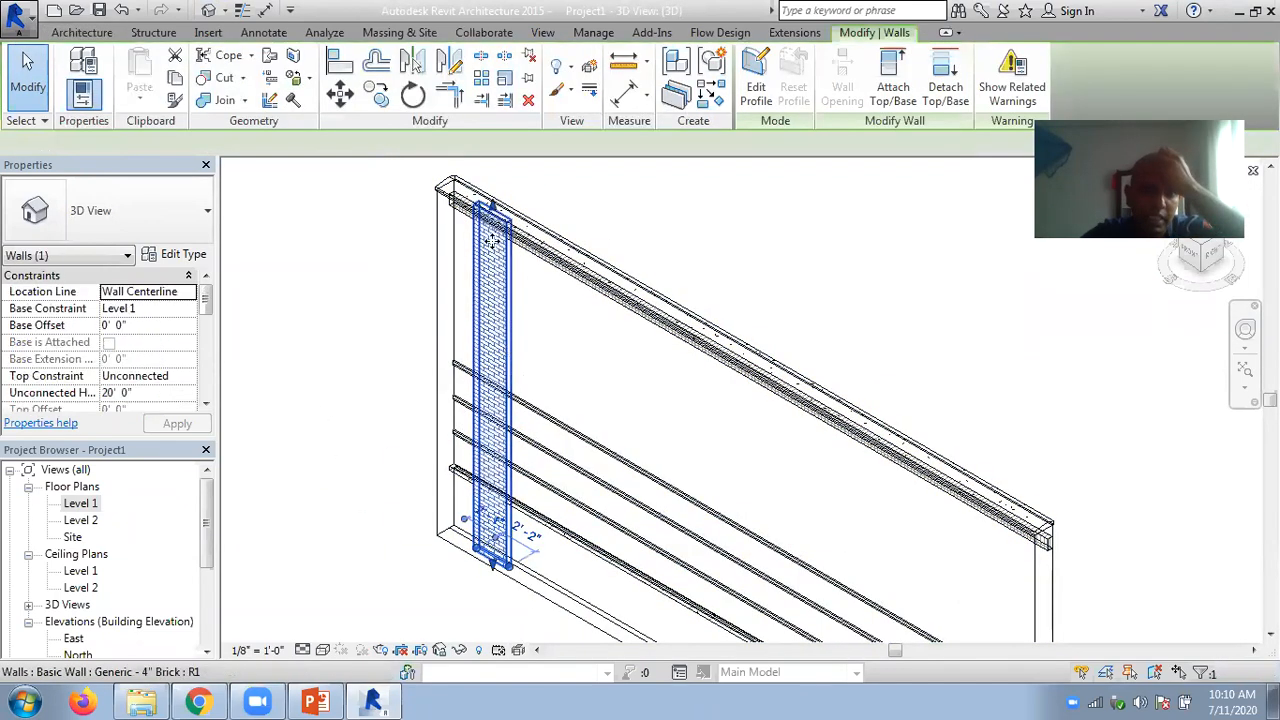
pyautogui.moveTo(491, 207); pyautogui.dragTo(492, 171)
pyautogui.click(603, 213)
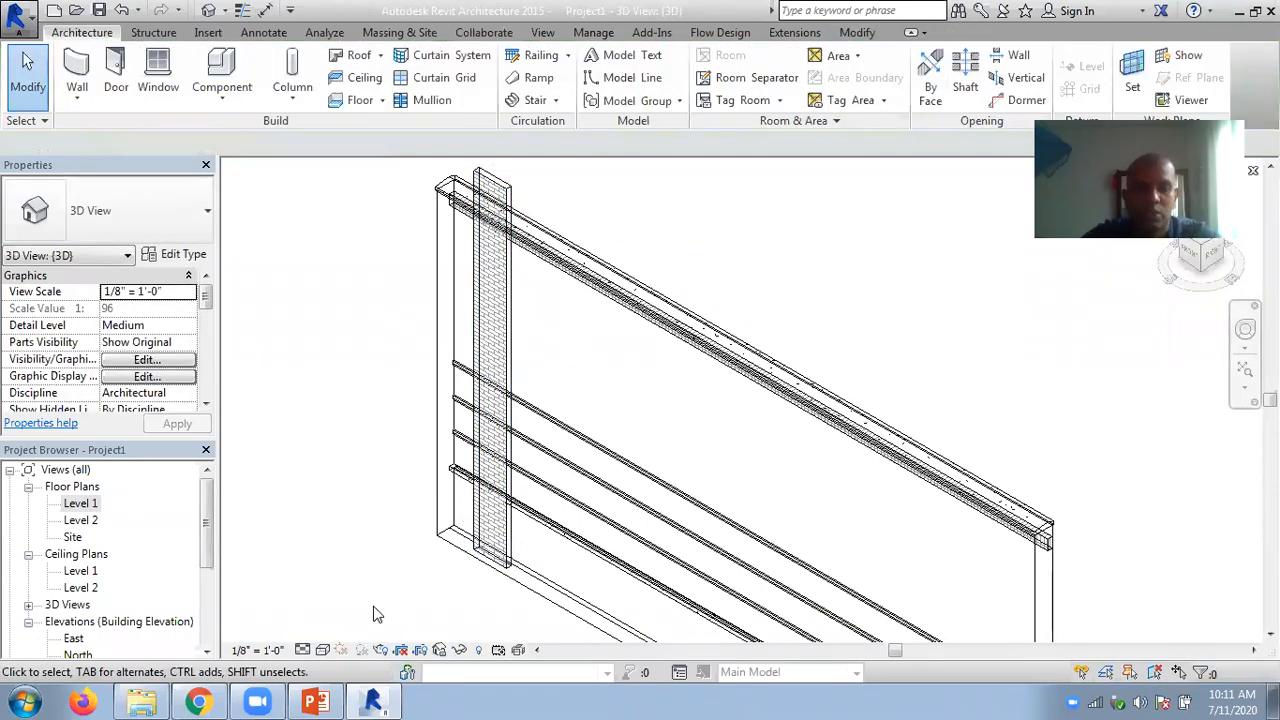
# - Set the 3D view's visual style to Consistent Colors and examine where the brick wall overlaps the exterior wall
pyautogui.click(323, 650)
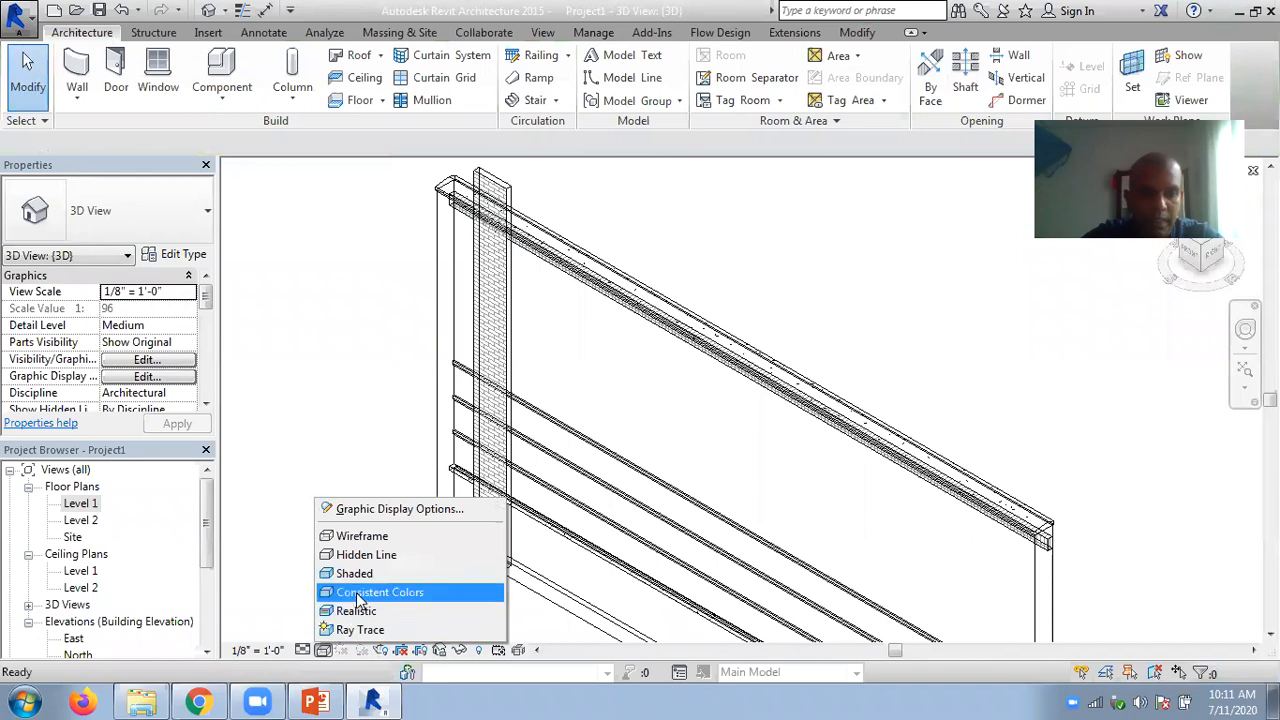
pyautogui.click(360, 599)
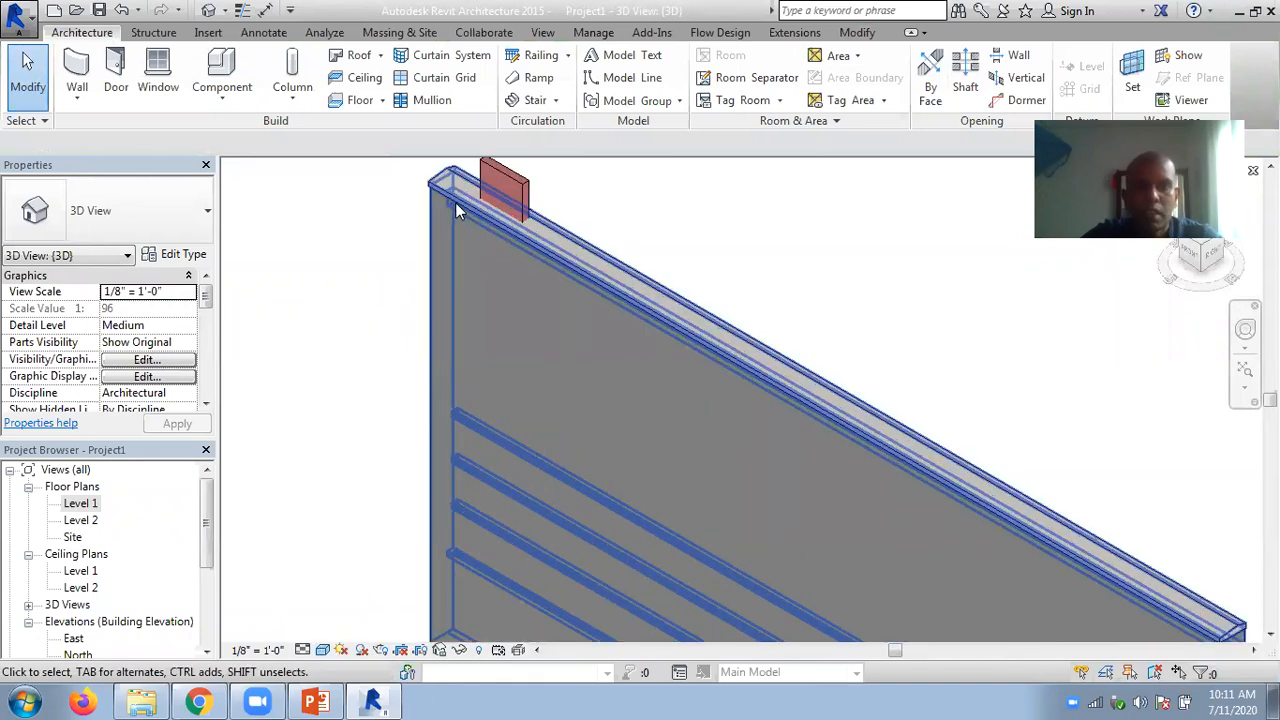
pyautogui.scroll(3, 455, 202)
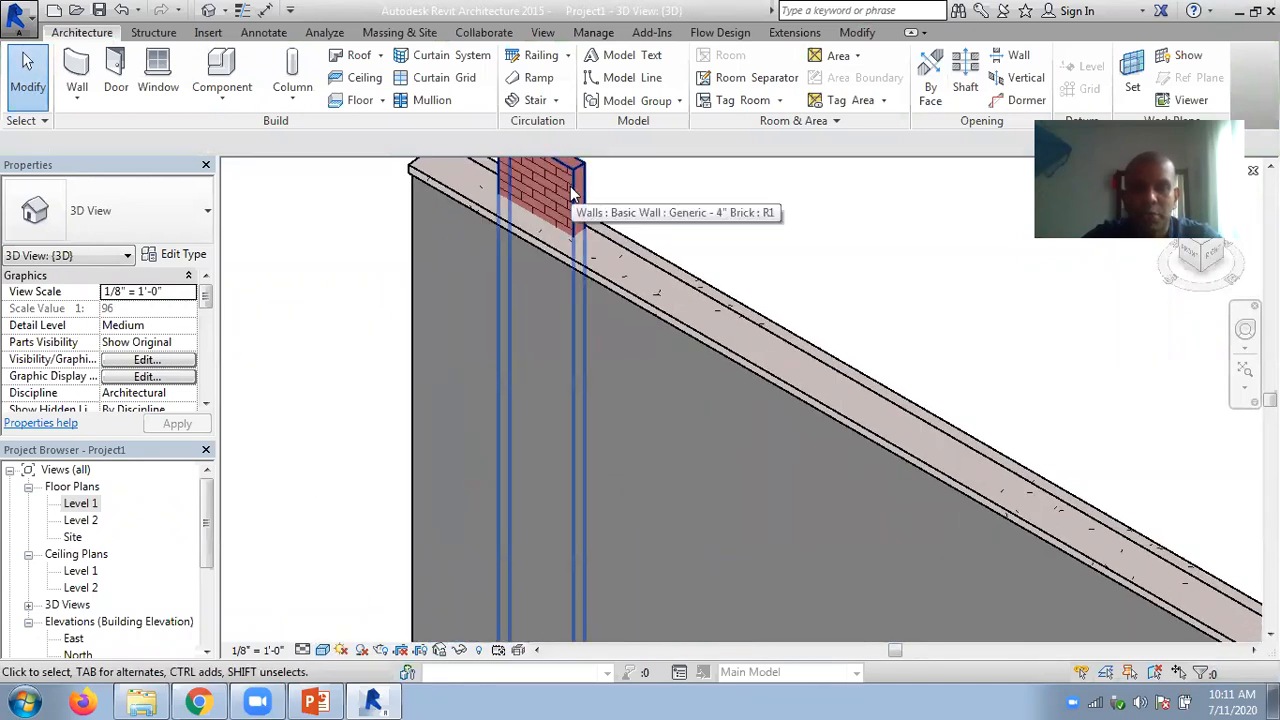
pyautogui.scroll(2, 647, 291)
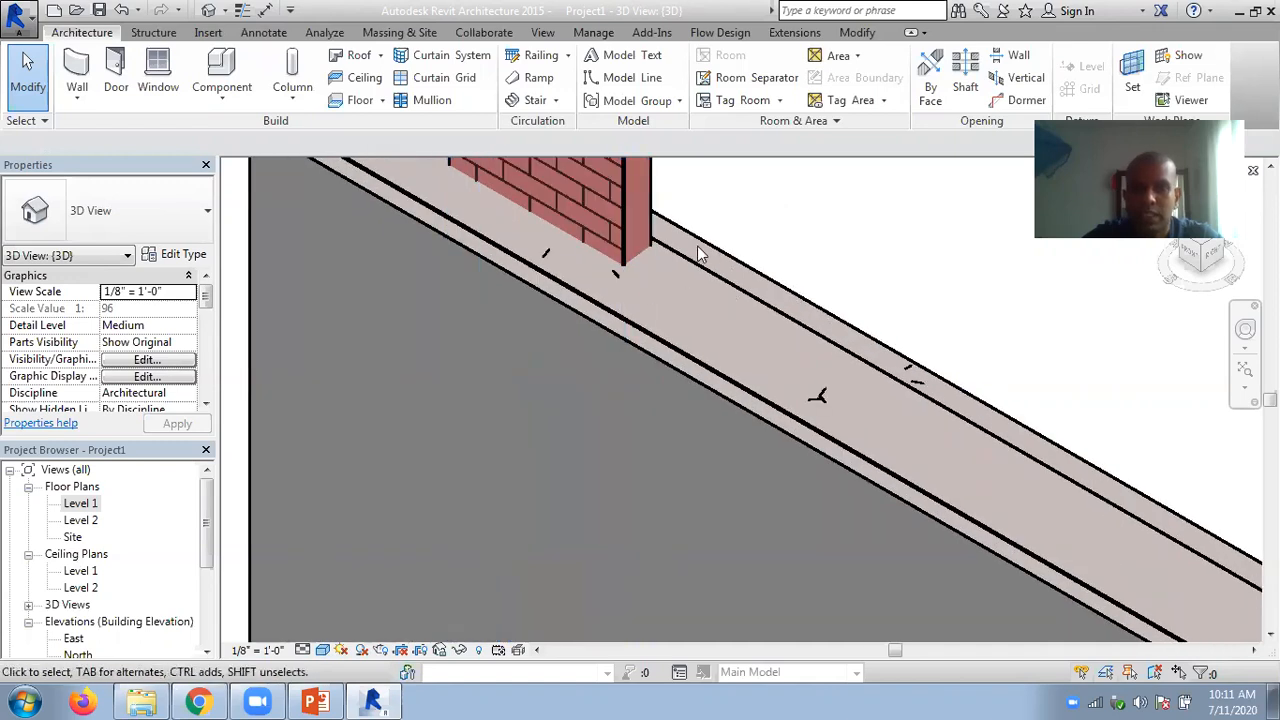
pyautogui.scroll(2, 697, 245)
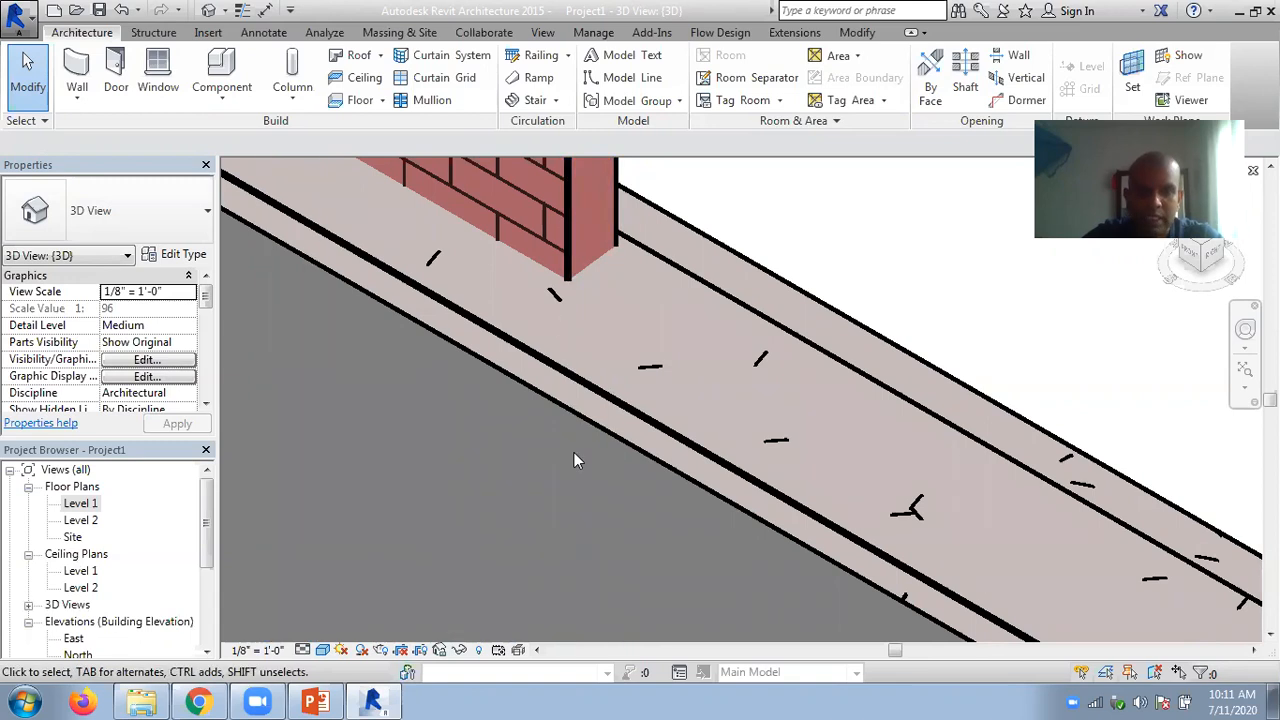
pyautogui.scroll(-4, 560, 460)
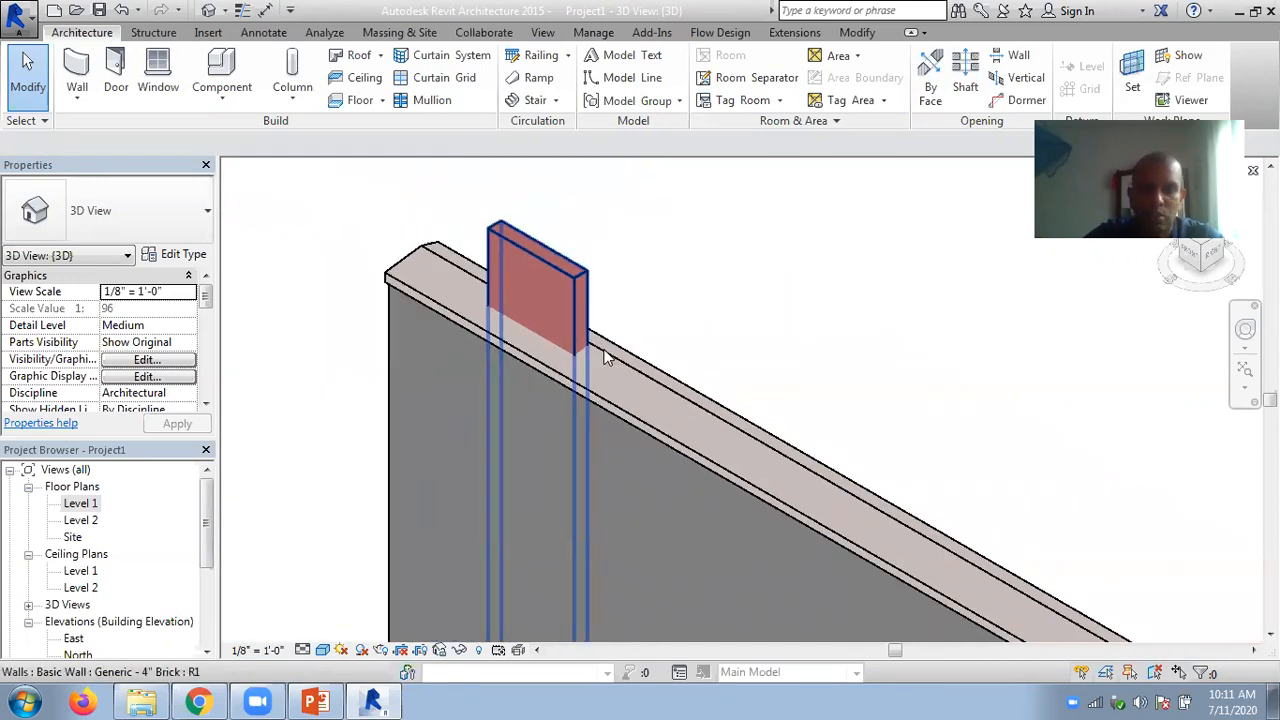
pyautogui.scroll(-3, 620, 370)
pyautogui.moveTo(814, 420); pyautogui.dragTo(754, 280, button='middle')
pyautogui.scroll(5, 532, 257)
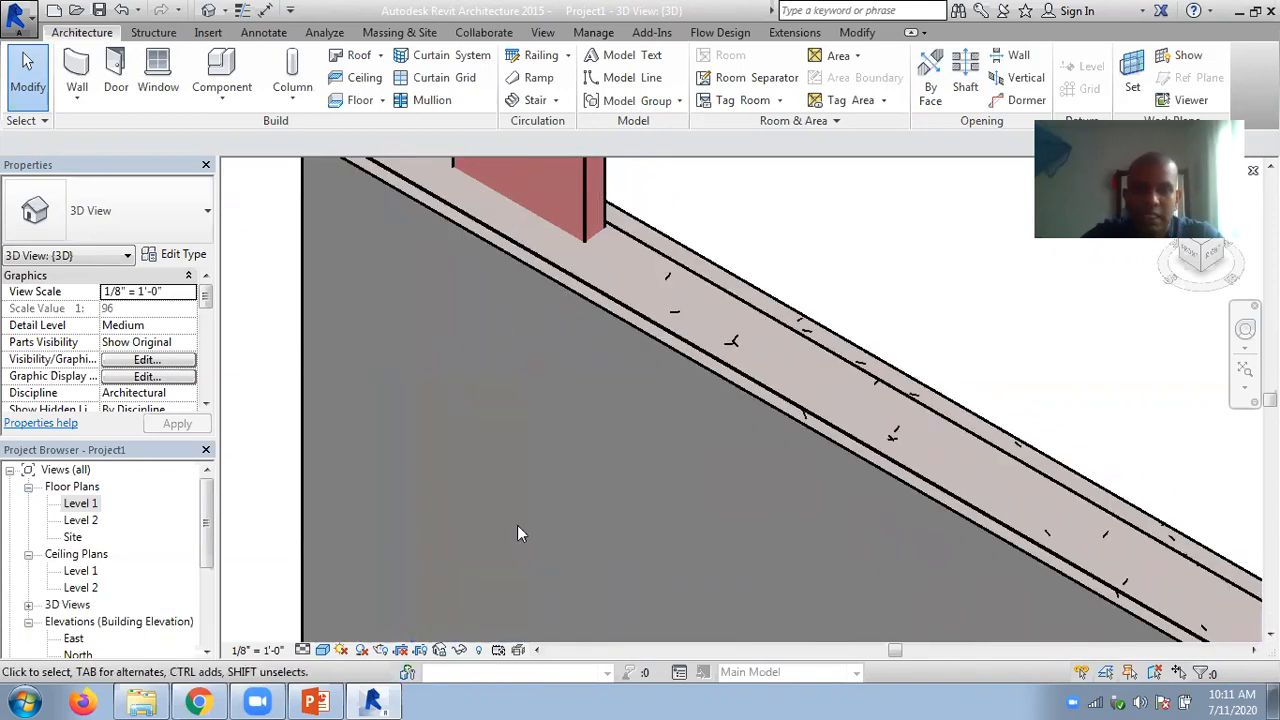
pyautogui.scroll(-6, 500, 290)
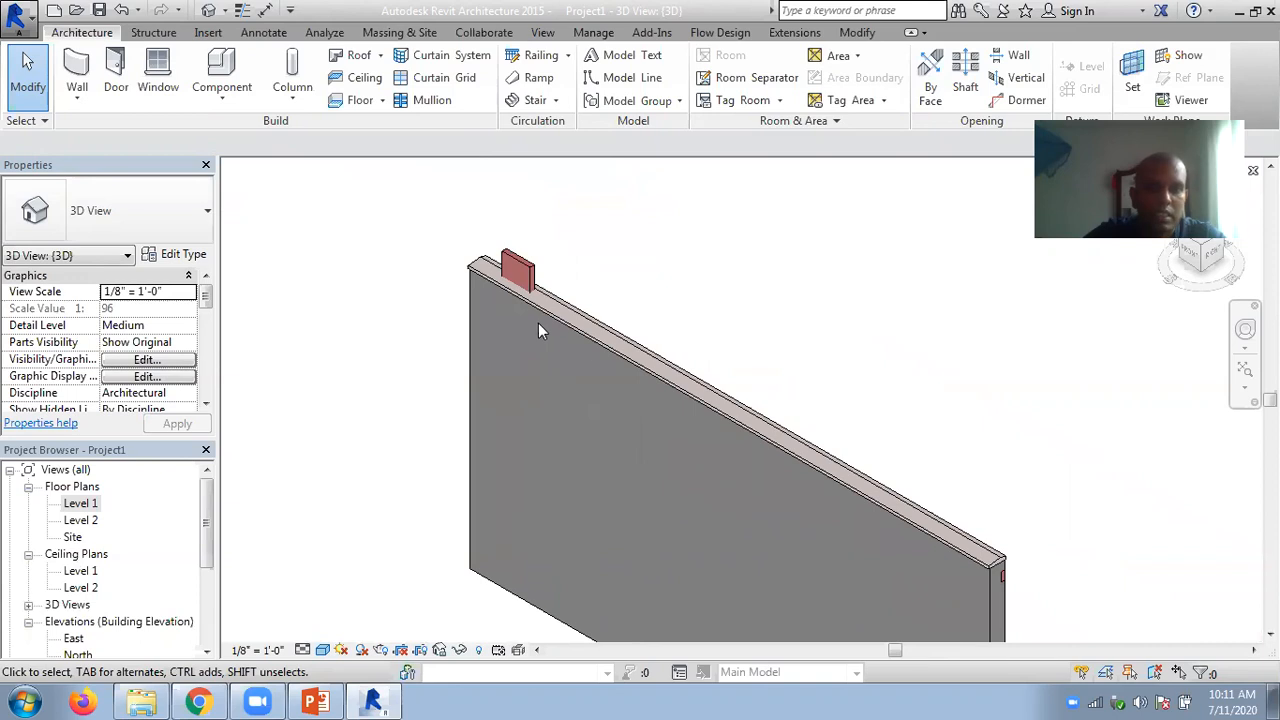
pyautogui.moveTo(709, 323); pyautogui.dragTo(660, 285, button='middle')
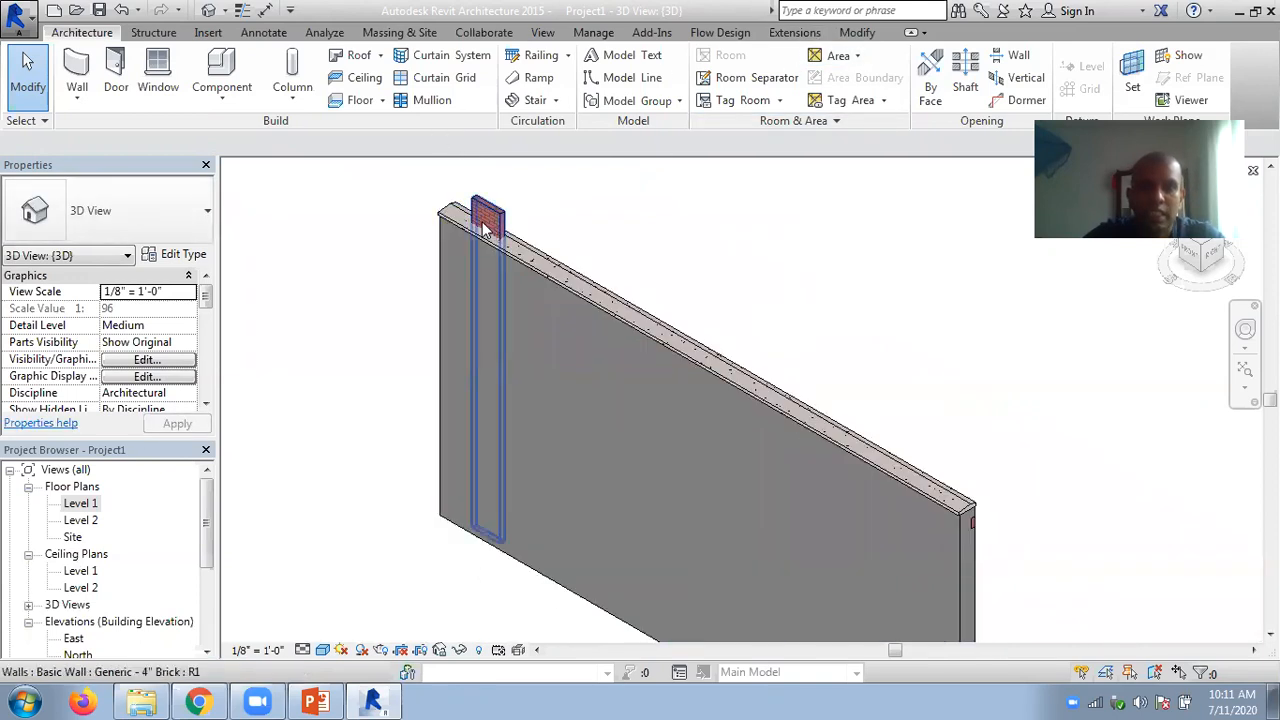
# - Use Cut Geometry to cut the exterior wall with the short brick wall embedded in it
pyautogui.click(852, 33)
pyautogui.click(244, 78)
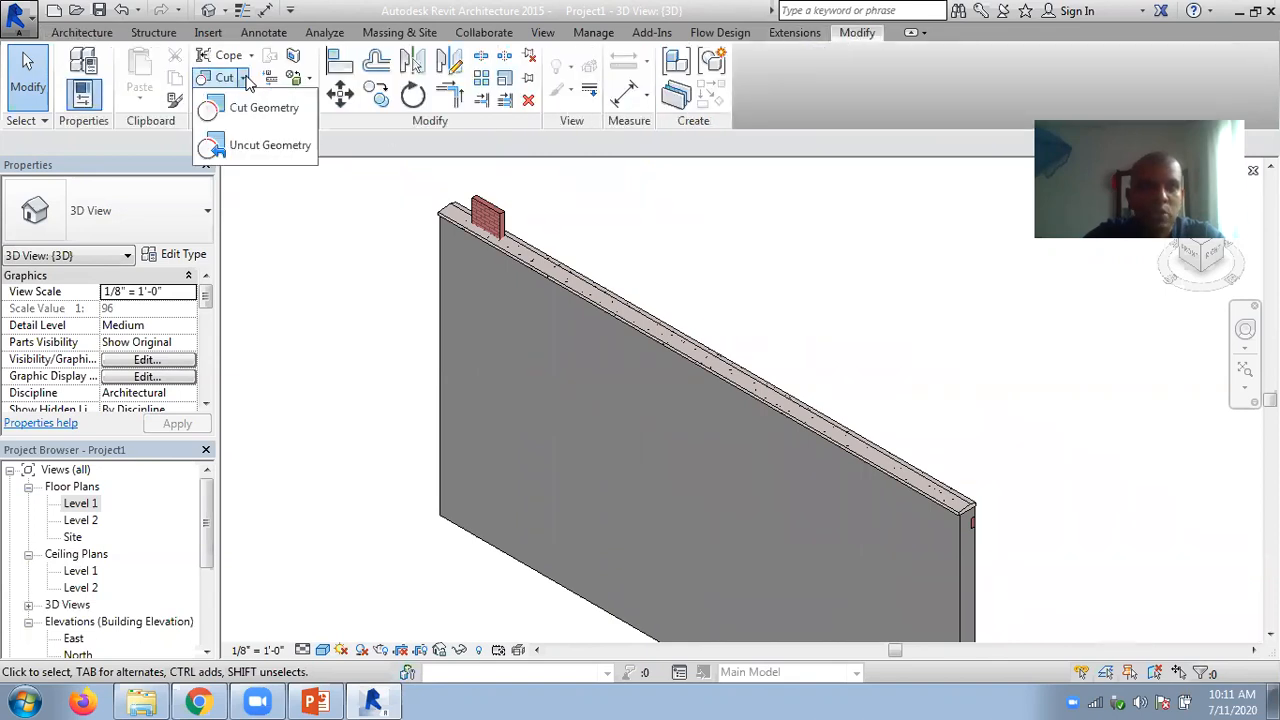
pyautogui.click(247, 108)
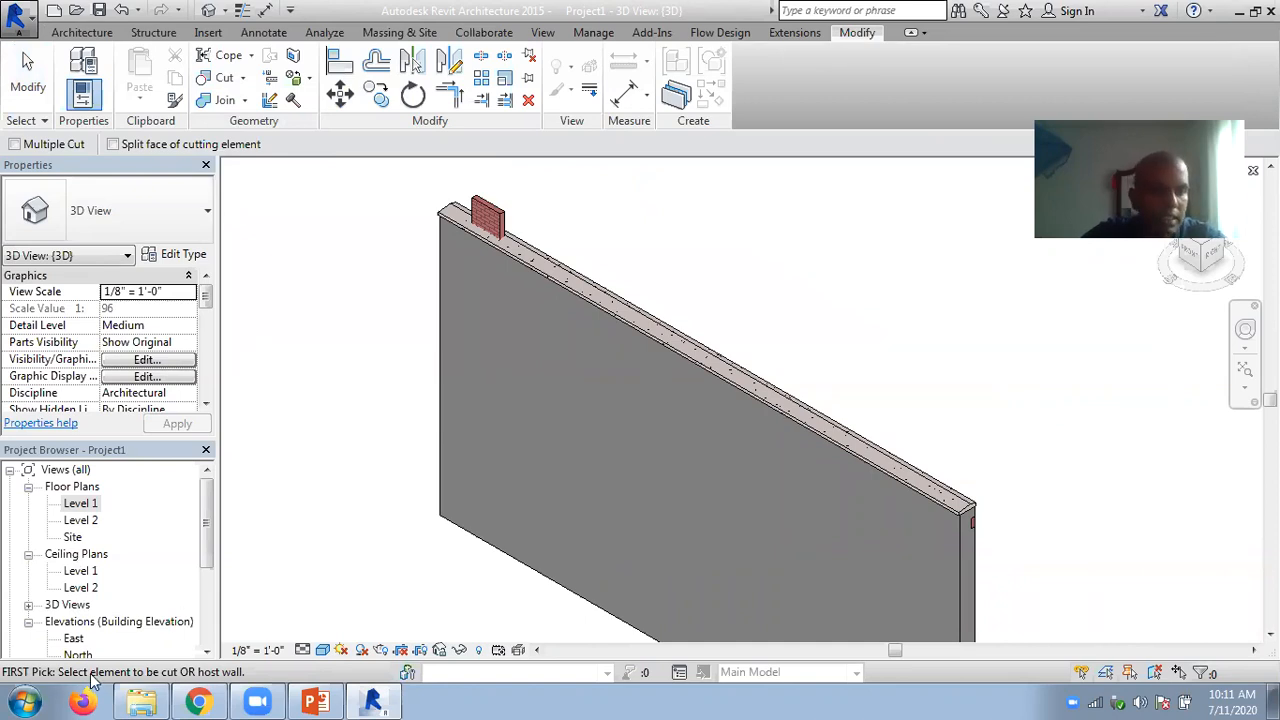
pyautogui.moveTo(199, 691)
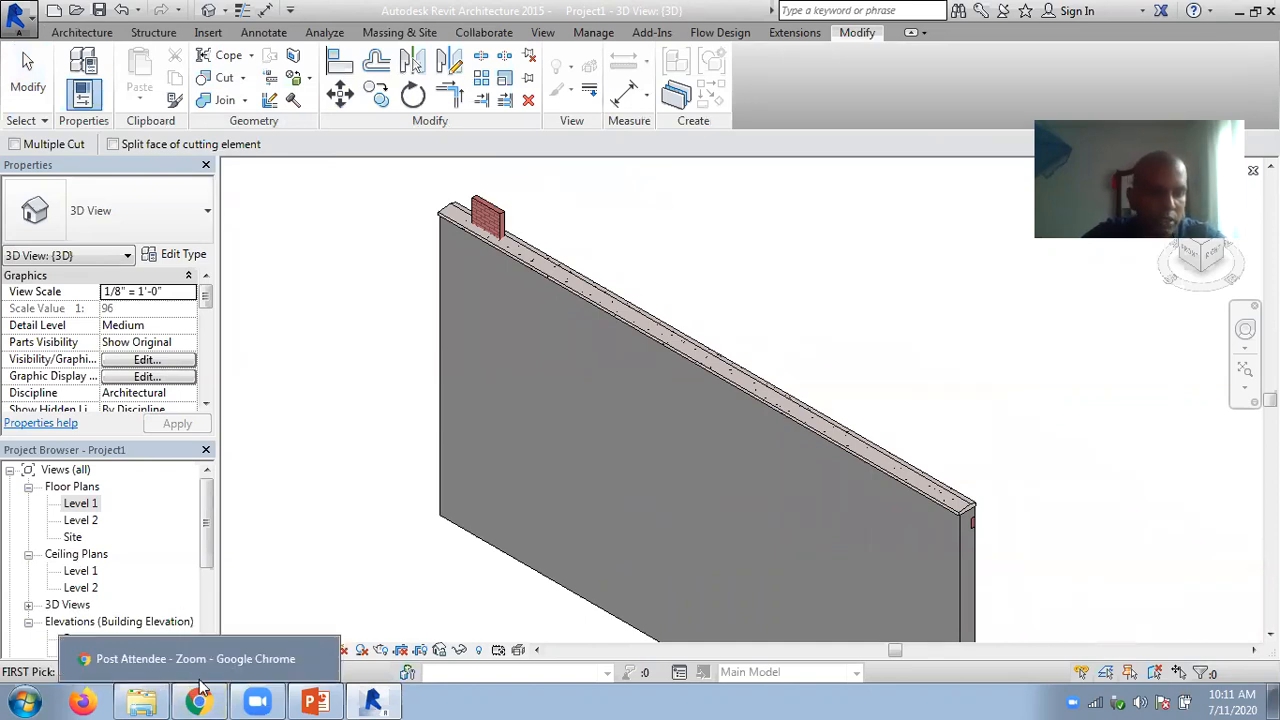
pyautogui.click(548, 272)
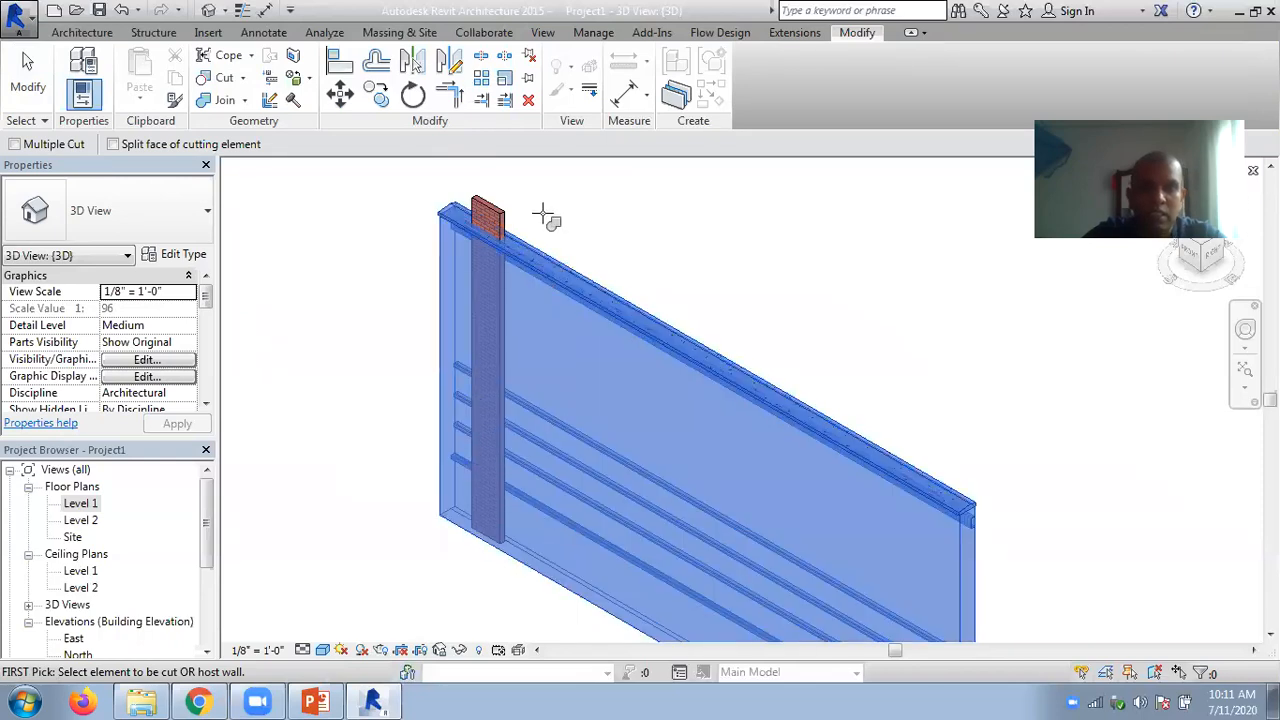
pyautogui.click(490, 214)
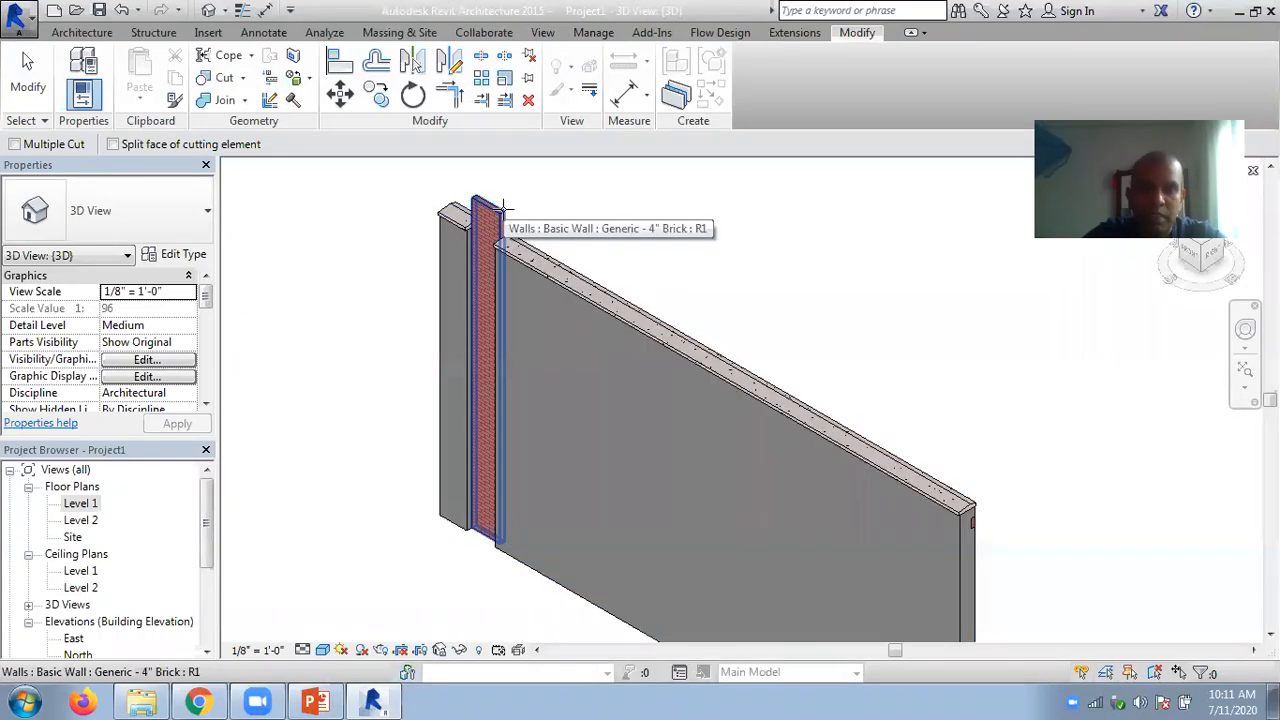
pyautogui.click(28, 75)
pyautogui.scroll(3, 365, 248)
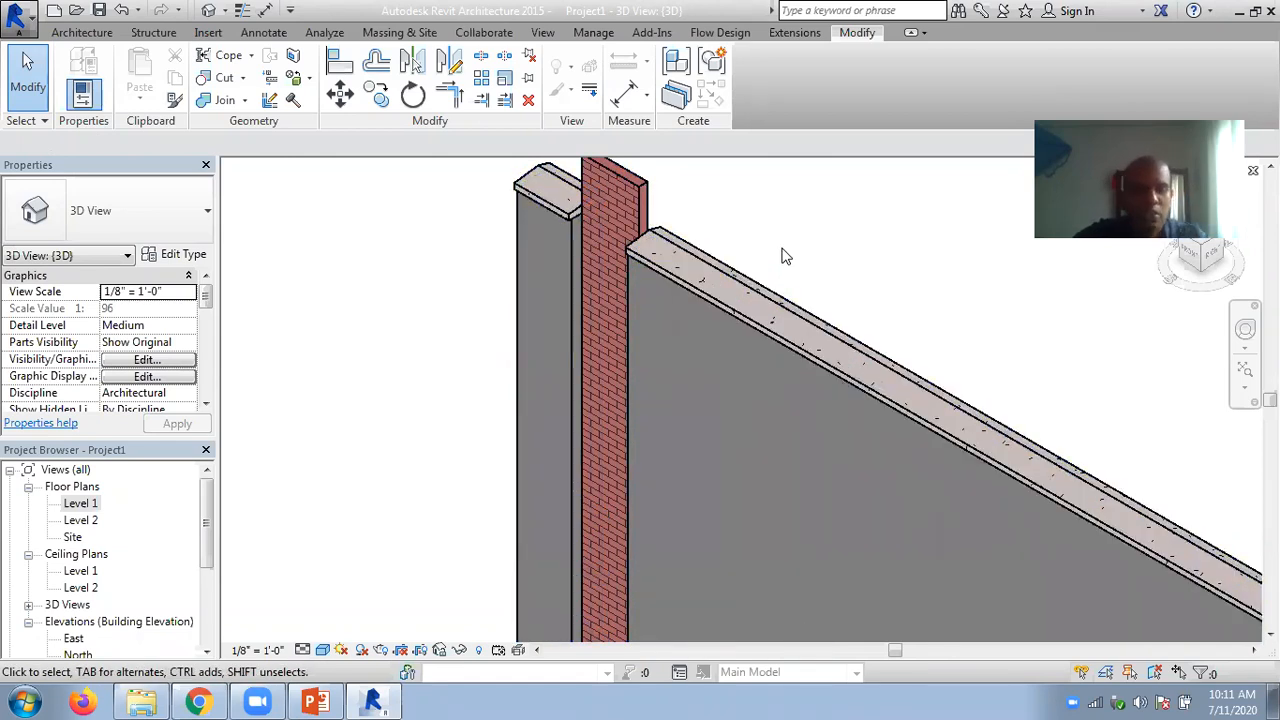
# - Undo the wall cut, the brick wall's height change and the visual style changes in the 3D view
pyautogui.hotkey('ctrl', 'z')
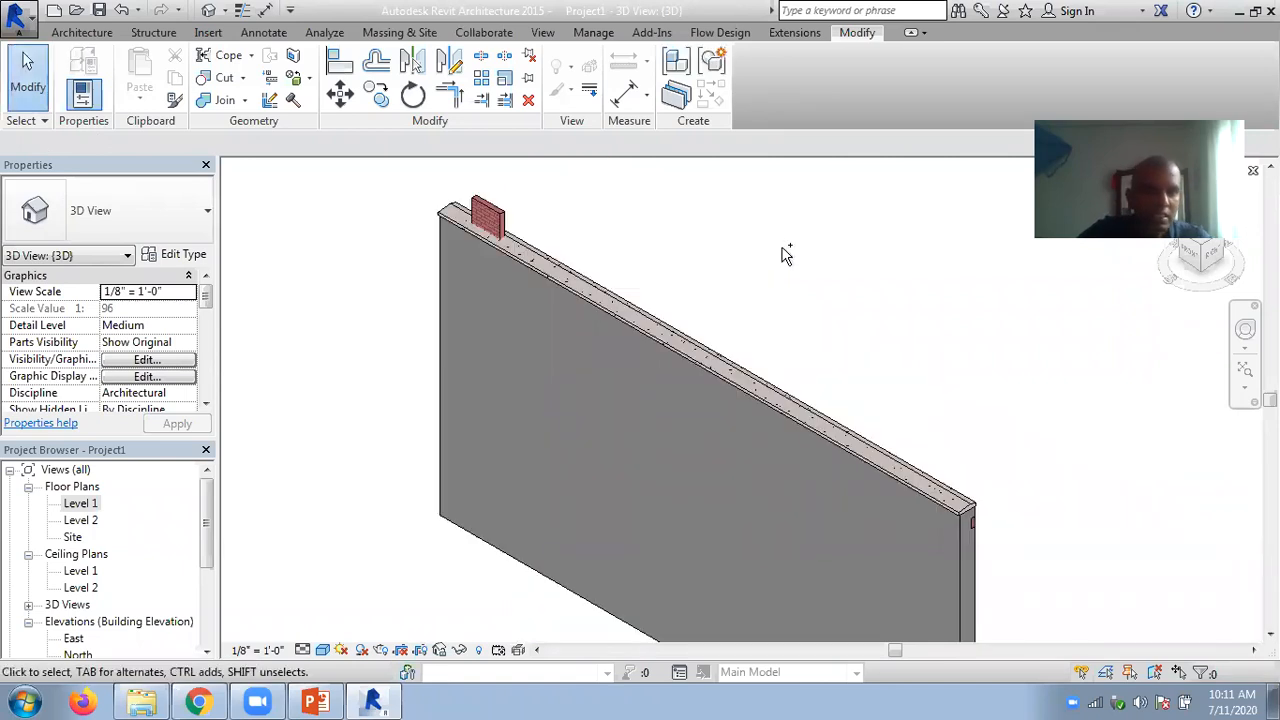
pyautogui.hotkey('ctrl', 'z')
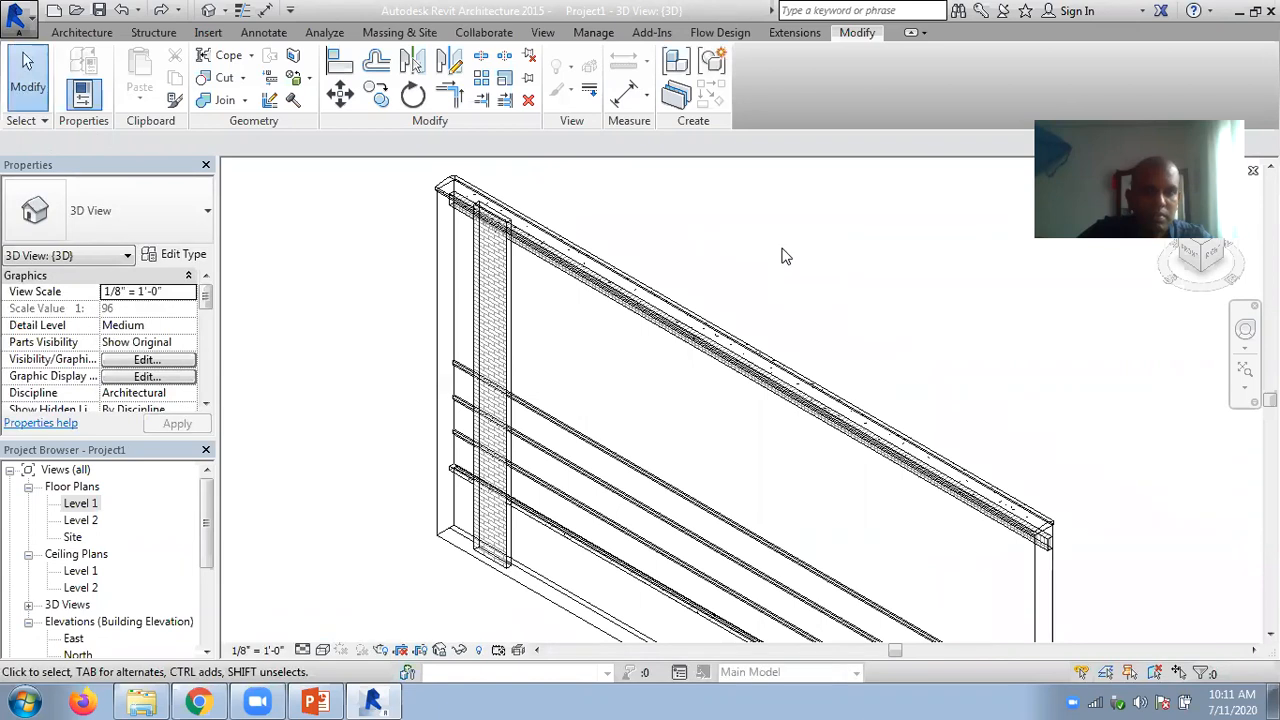
pyautogui.hotkey('ctrl', 'z')
# - Delete the short brick wall inside the exterior wall on the Level 1 plan
pyautogui.doubleClick(80, 503)
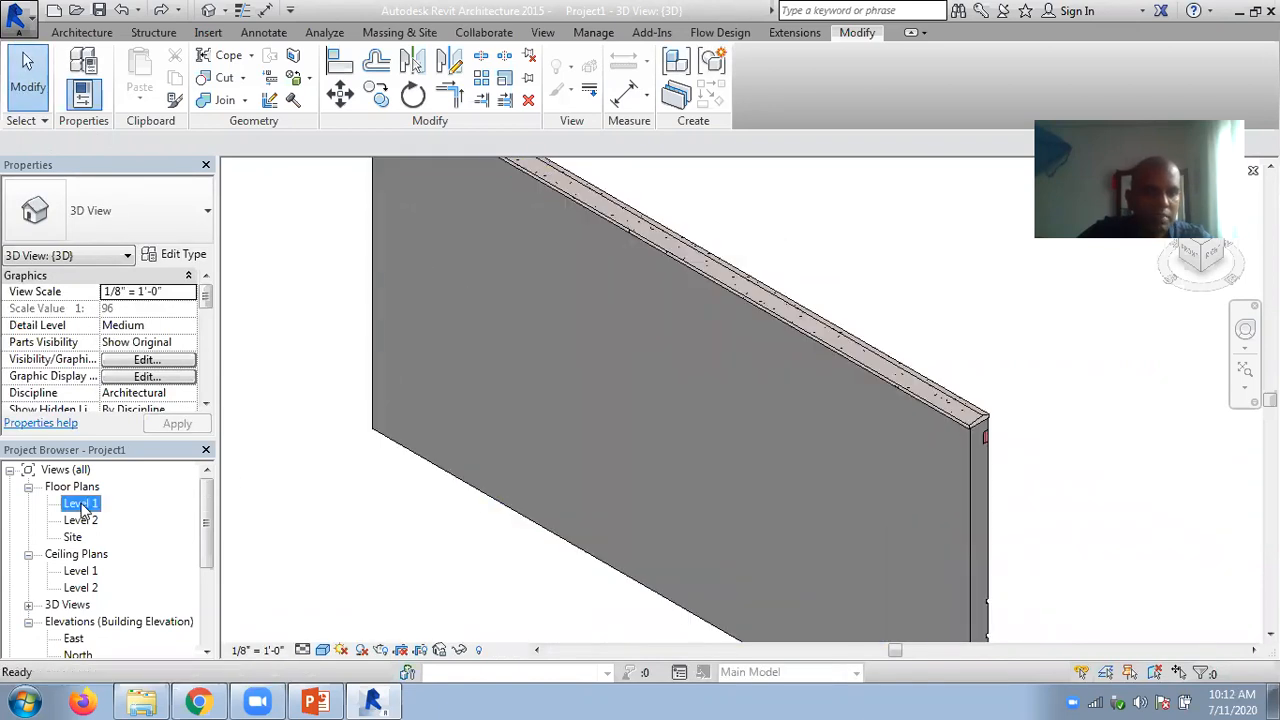
pyautogui.click(486, 310)
pyautogui.press('Delete')
# - Draw a Generic - 4" Brick wall about 1'-7" long inside the exterior wall, near its end on the Level 1 plan
pyautogui.scroll(-1, 557, 385)
pyautogui.moveTo(537, 397); pyautogui.dragTo(490, 405, button='middle')
pyautogui.click(82, 32)
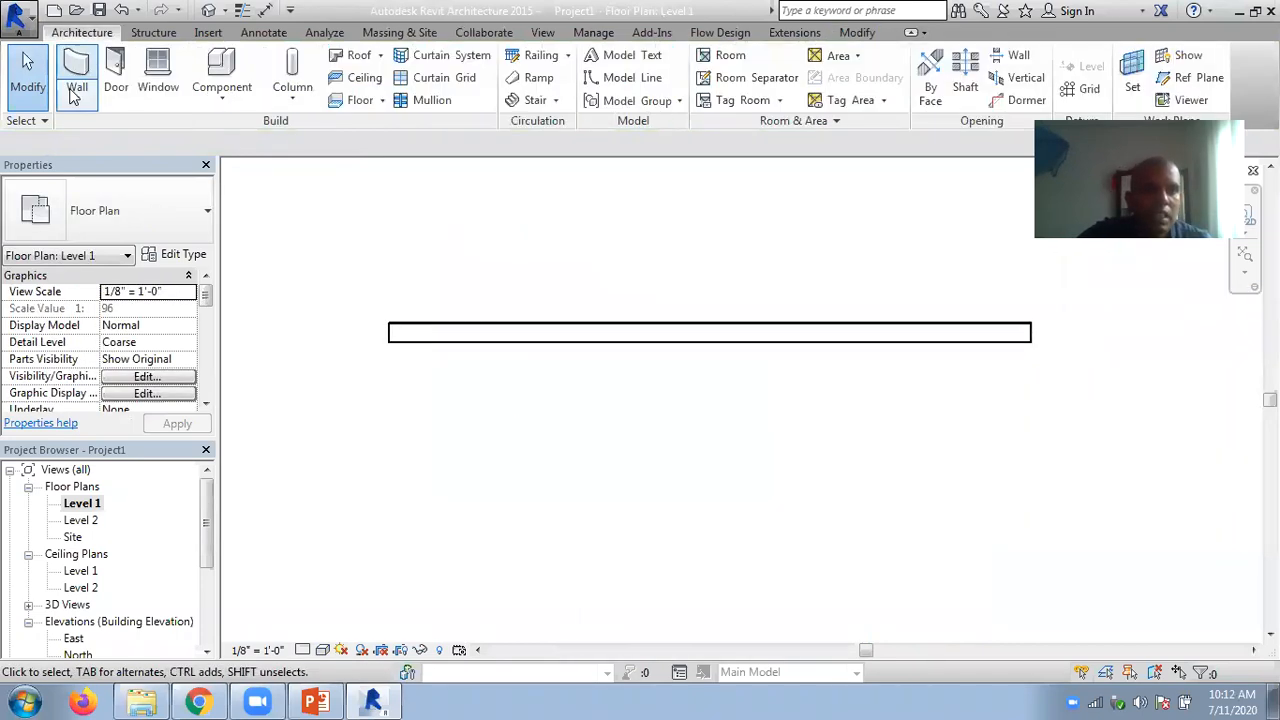
pyautogui.click(73, 95)
pyautogui.click(110, 129)
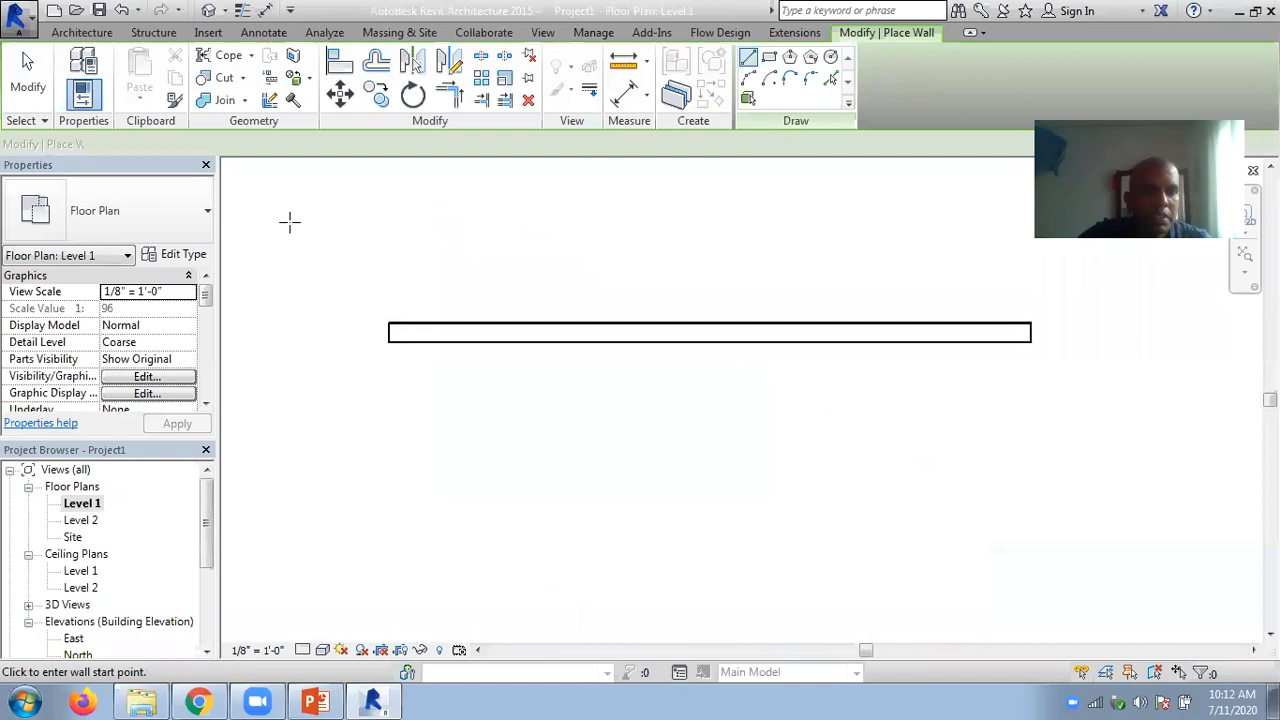
pyautogui.scroll(3, 418, 333)
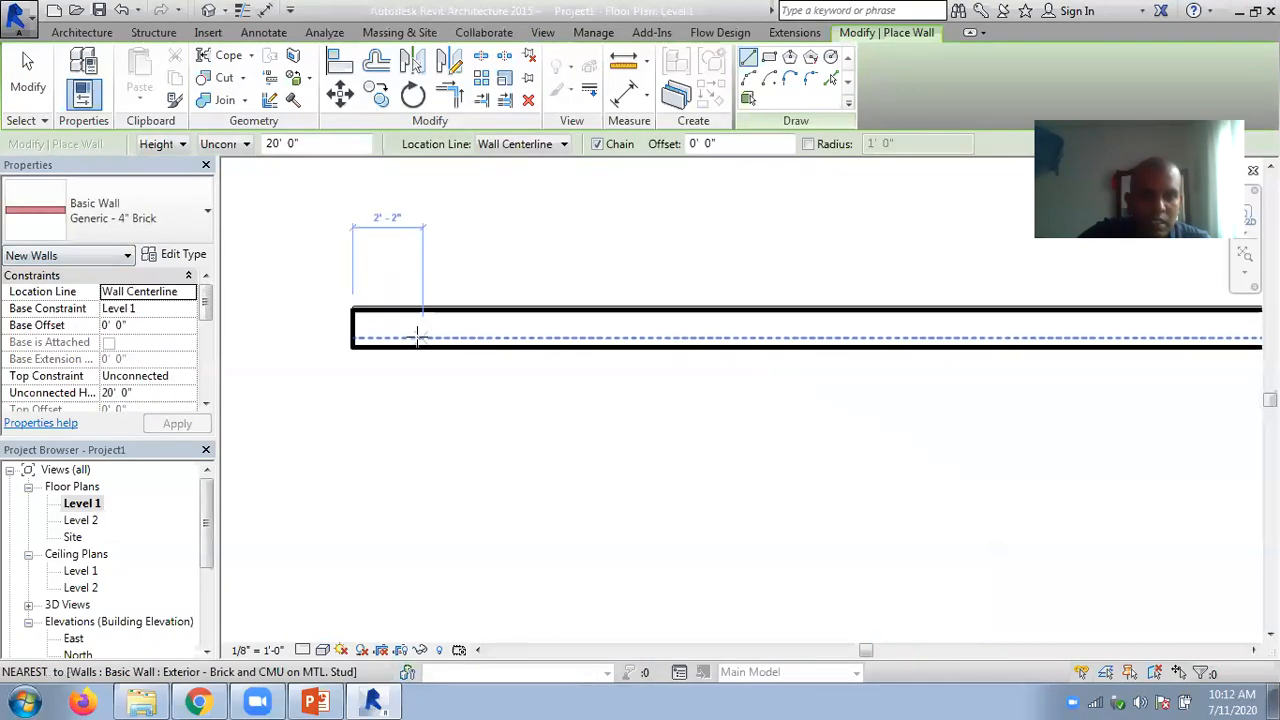
pyautogui.click(400, 328)
pyautogui.click(451, 328)
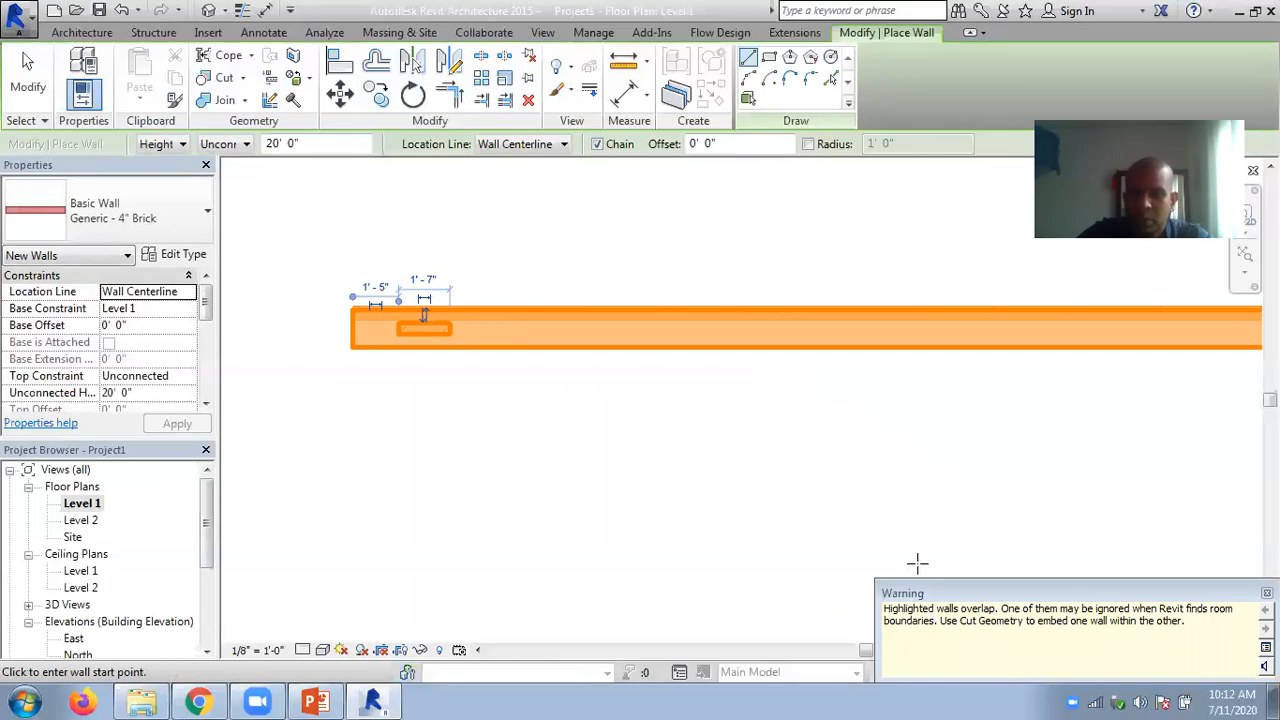
pyautogui.press('Escape')
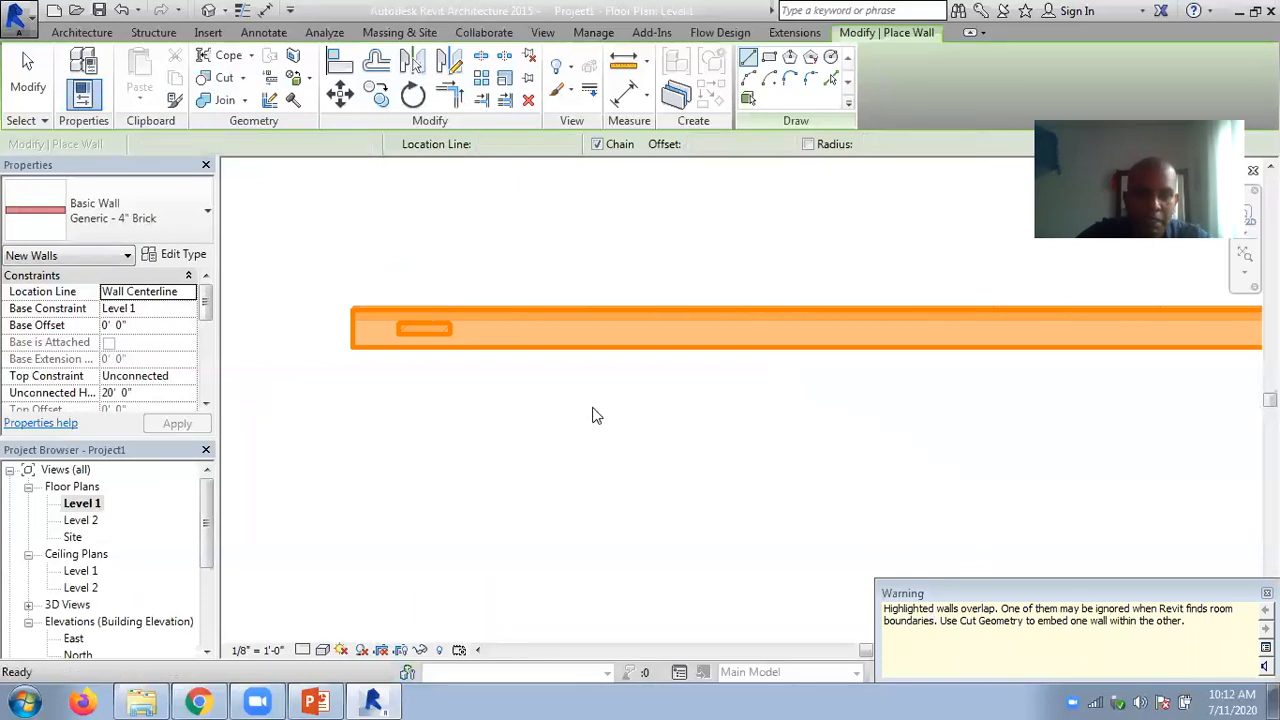
pyautogui.press('Escape')
# - Set the short brick wall's unconnected height to 10'
pyautogui.click(448, 332)
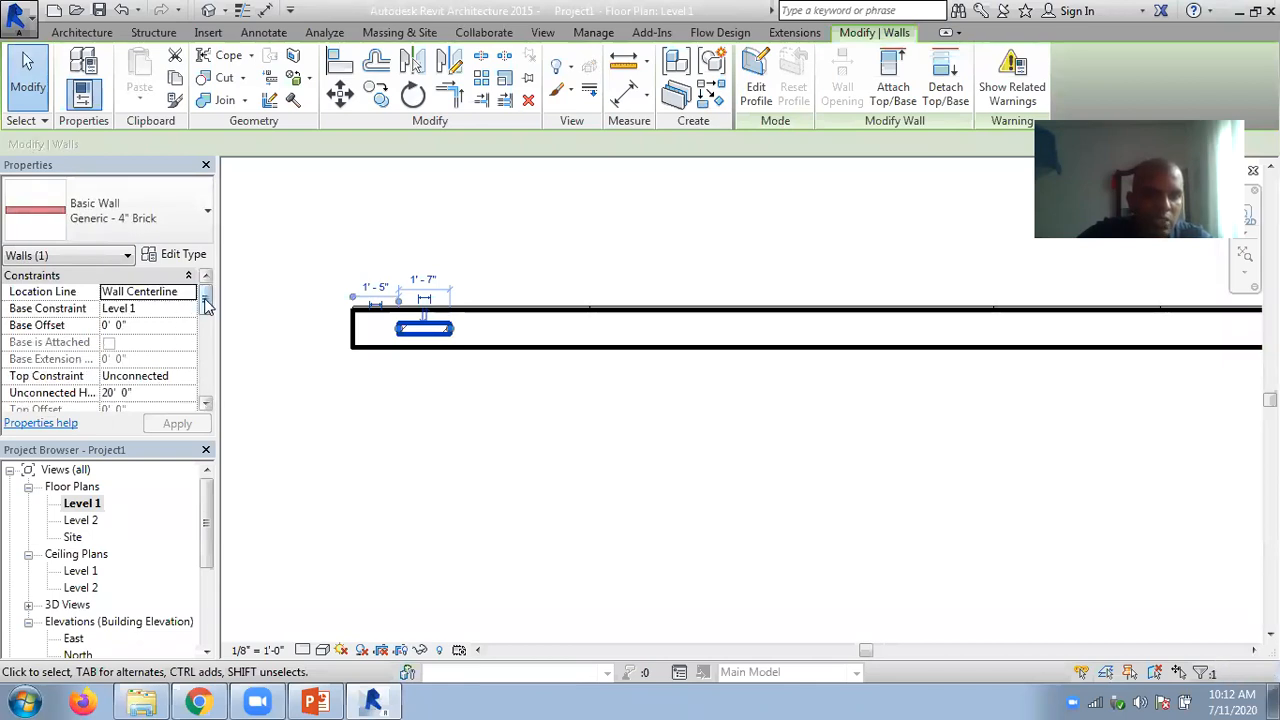
pyautogui.moveTo(205, 300); pyautogui.dragTo(205, 310)
pyautogui.click(142, 359)
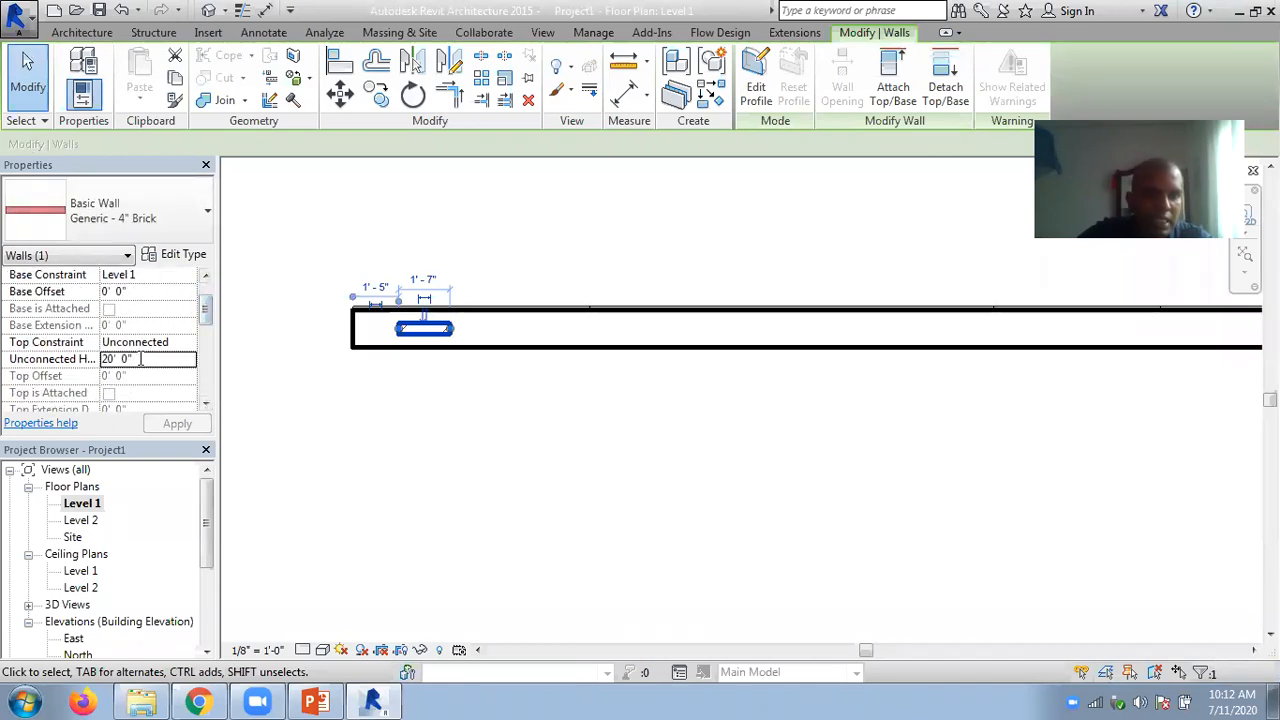
pyautogui.write('10')
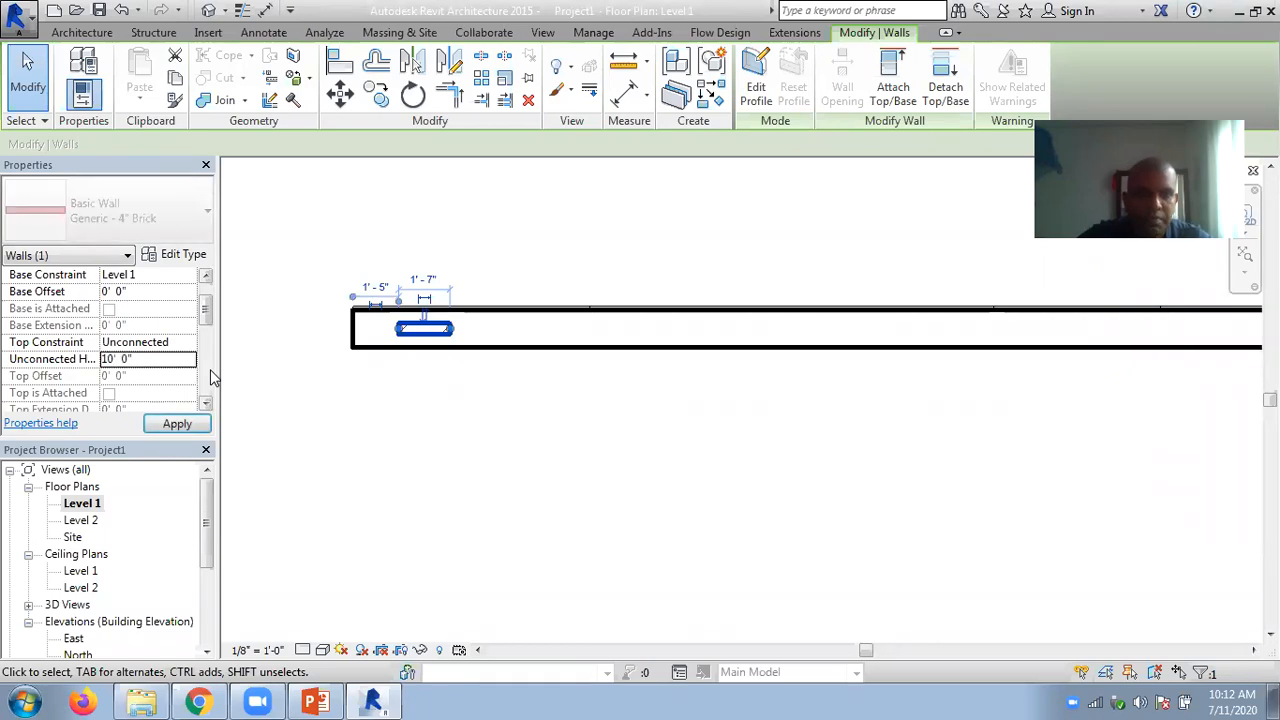
pyautogui.click(448, 237)
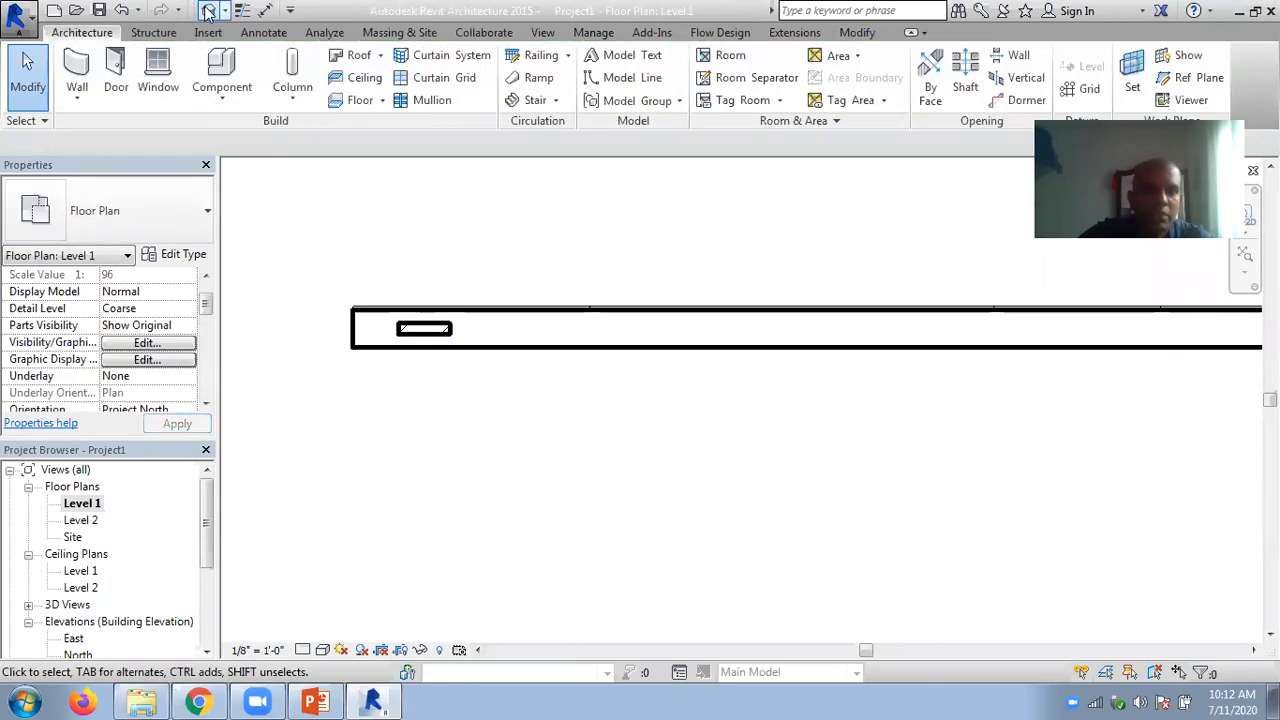
# - Set the 3D view's visual style to Wireframe and examine the short brick wall inside the exterior wall
pyautogui.click(208, 12)
pyautogui.click(323, 651)
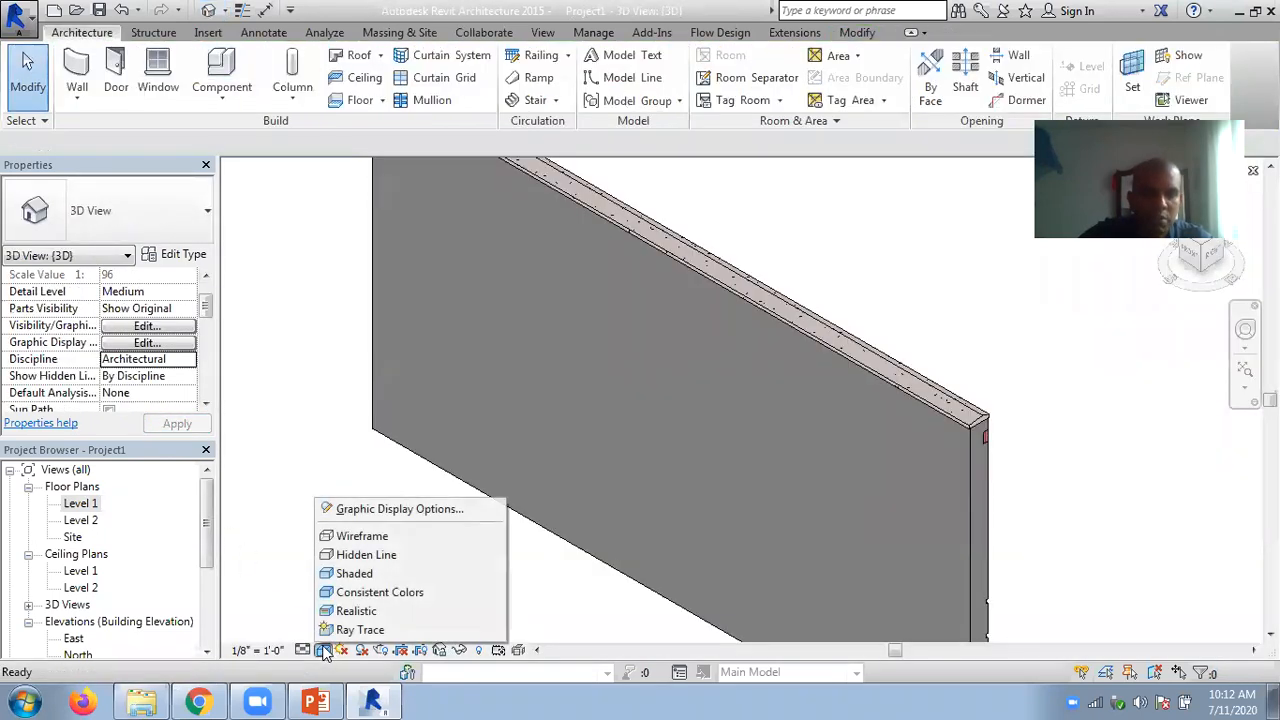
pyautogui.click(370, 531)
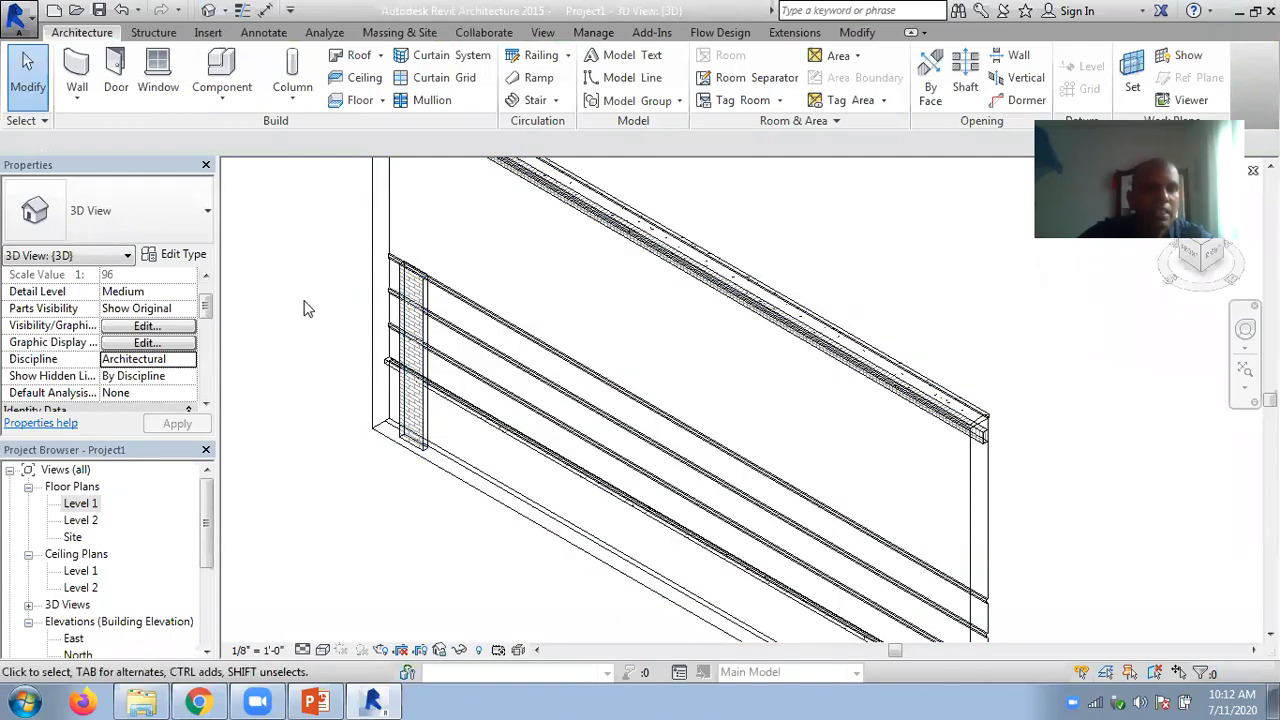
pyautogui.scroll(4, 307, 309)
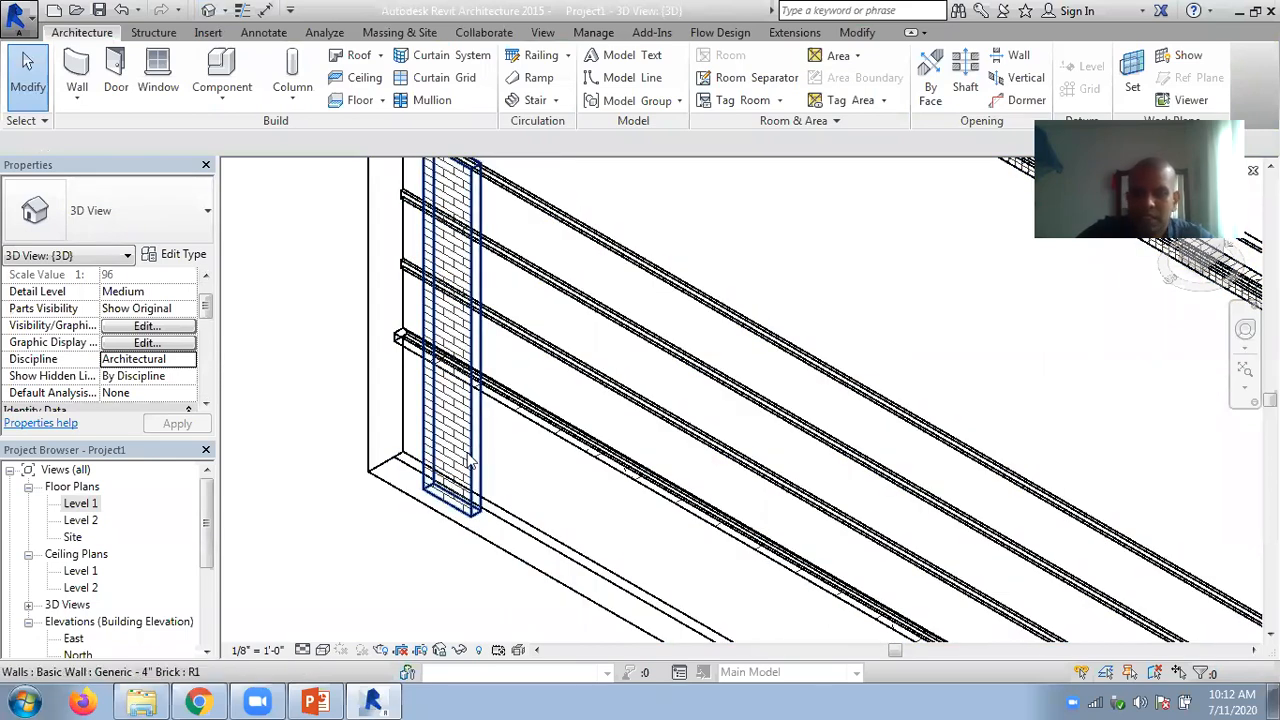
pyautogui.scroll(-4, 314, 331)
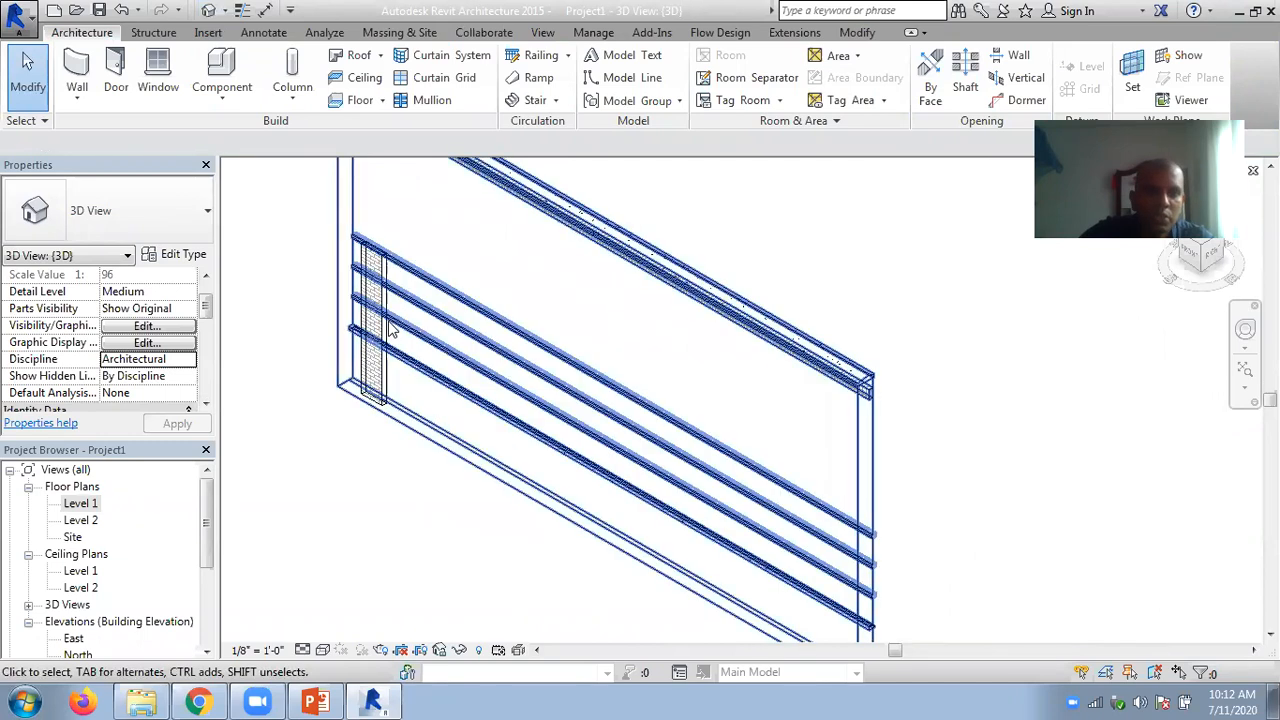
pyautogui.doubleClick(80, 503)
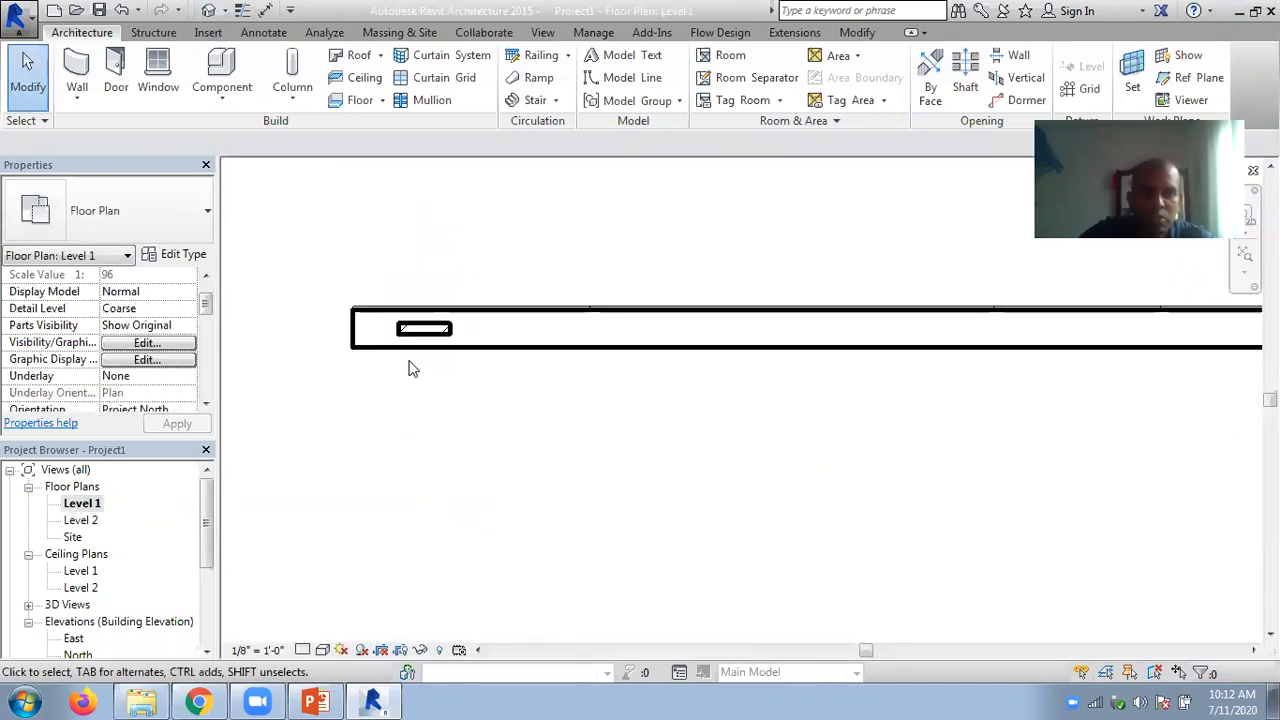
pyautogui.click(450, 342)
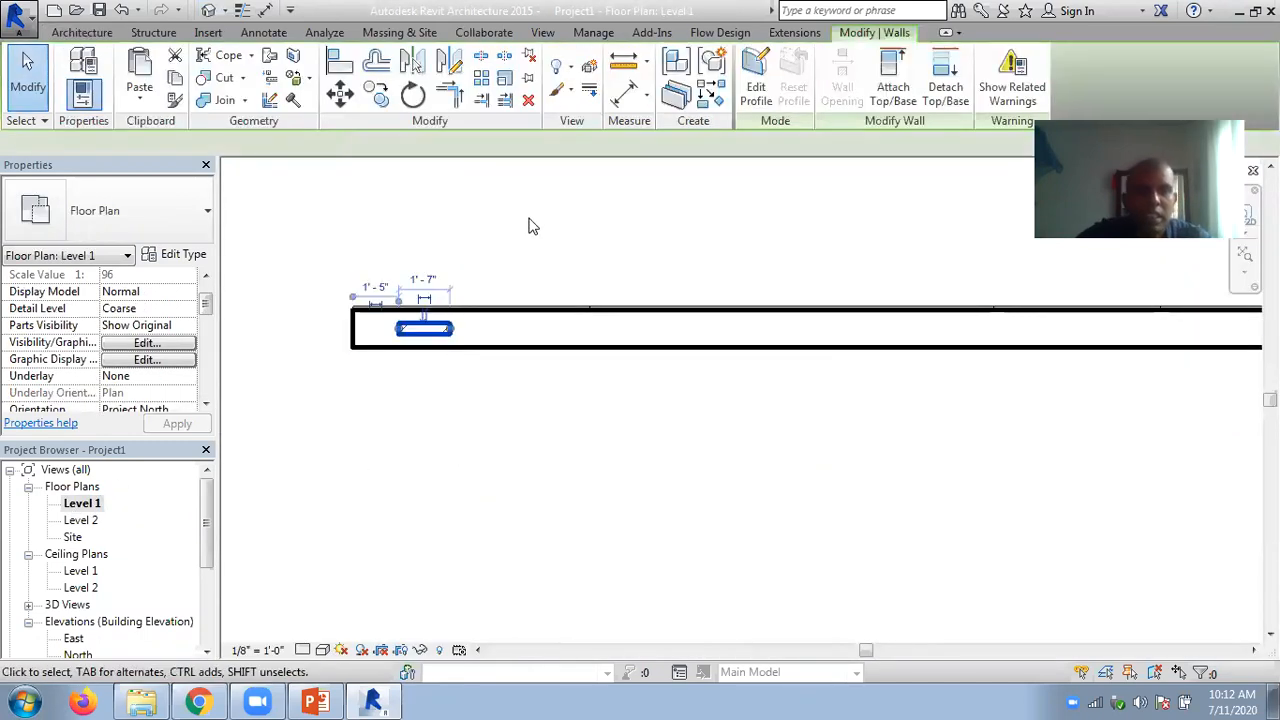
pyautogui.click(481, 78)
pyautogui.click(437, 310)
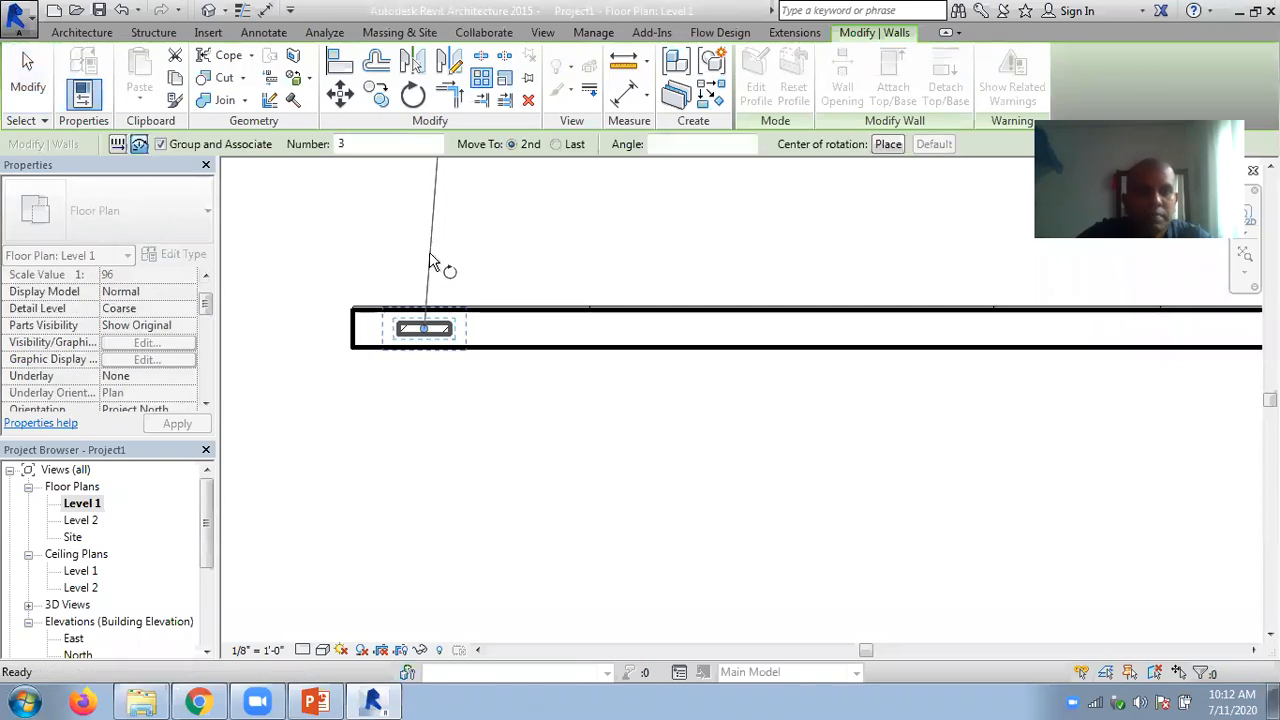
pyautogui.click(557, 148)
pyautogui.moveTo(812, 277); pyautogui.dragTo(631, 295, button='middle')
pyautogui.scroll(-3, 697, 272)
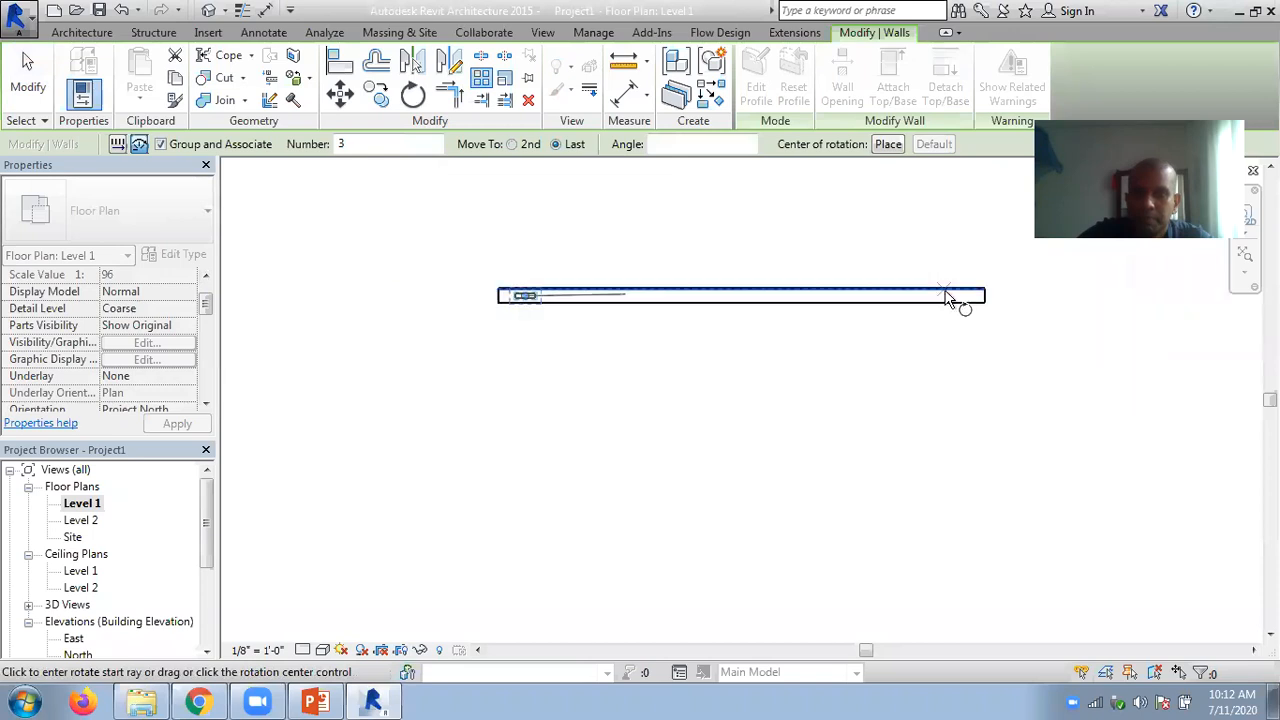
pyautogui.click(669, 295)
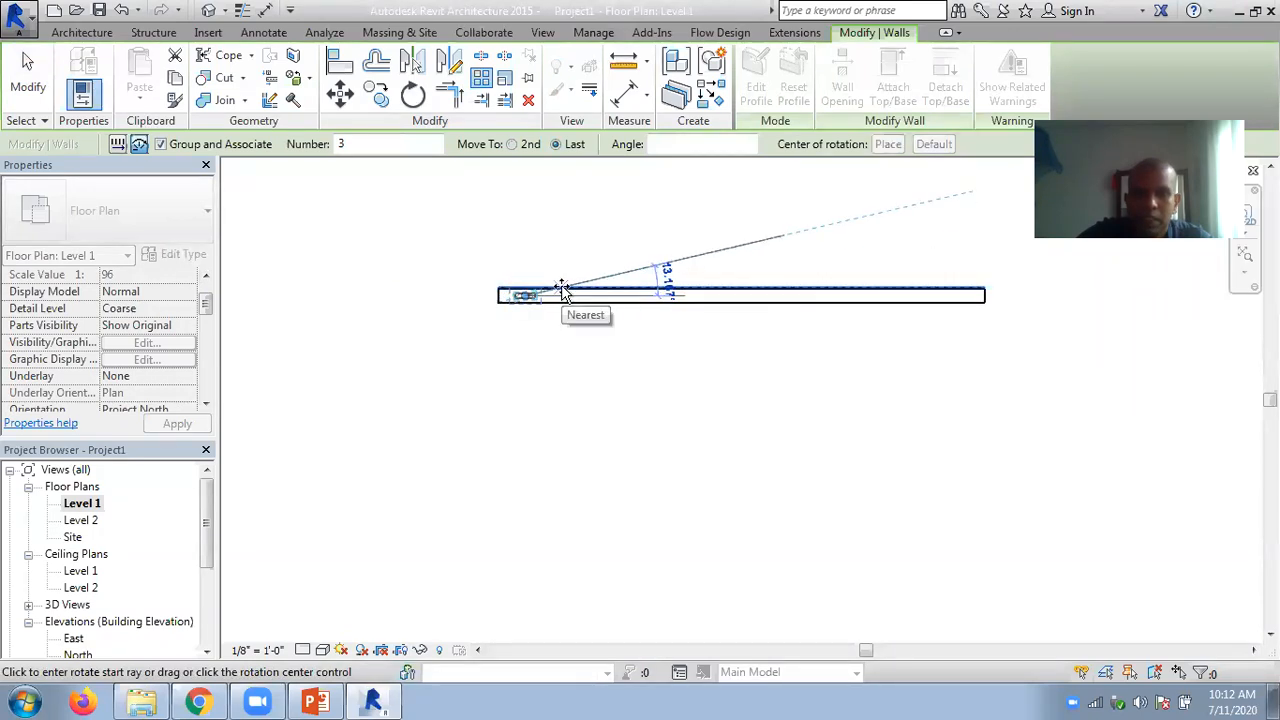
pyautogui.click(116, 146)
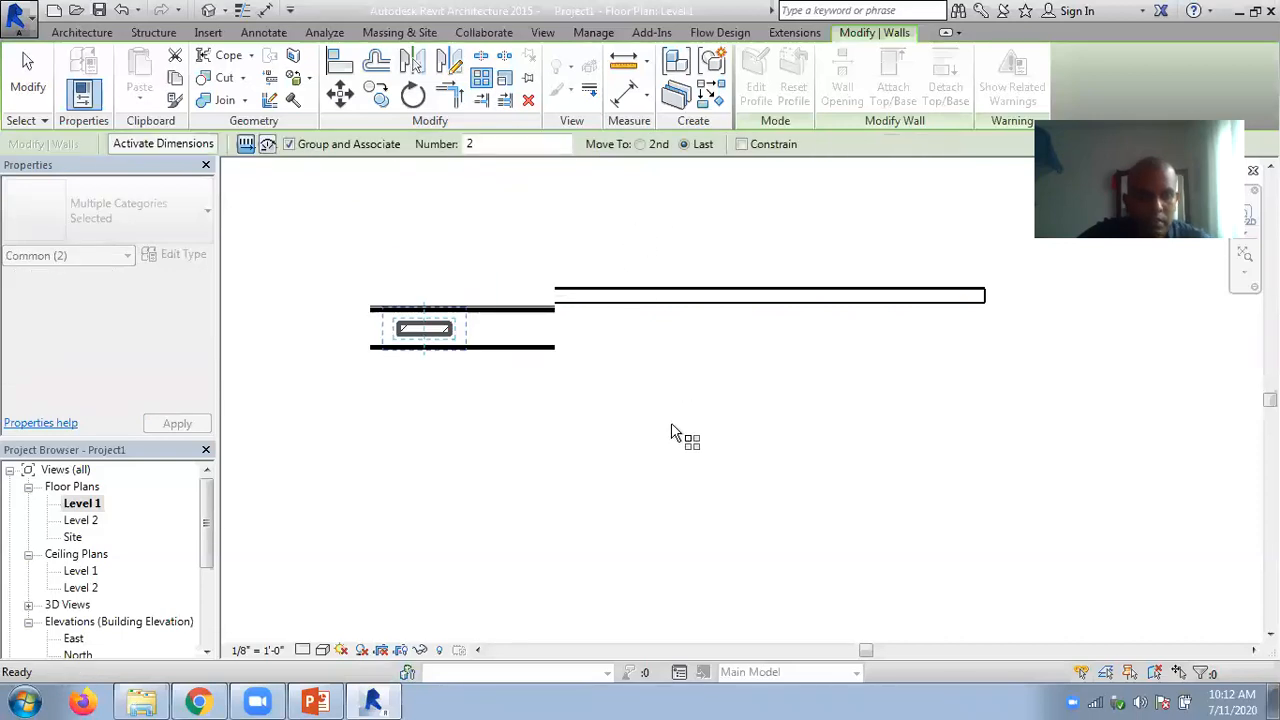
pyautogui.press('Escape')
pyautogui.press('Escape')
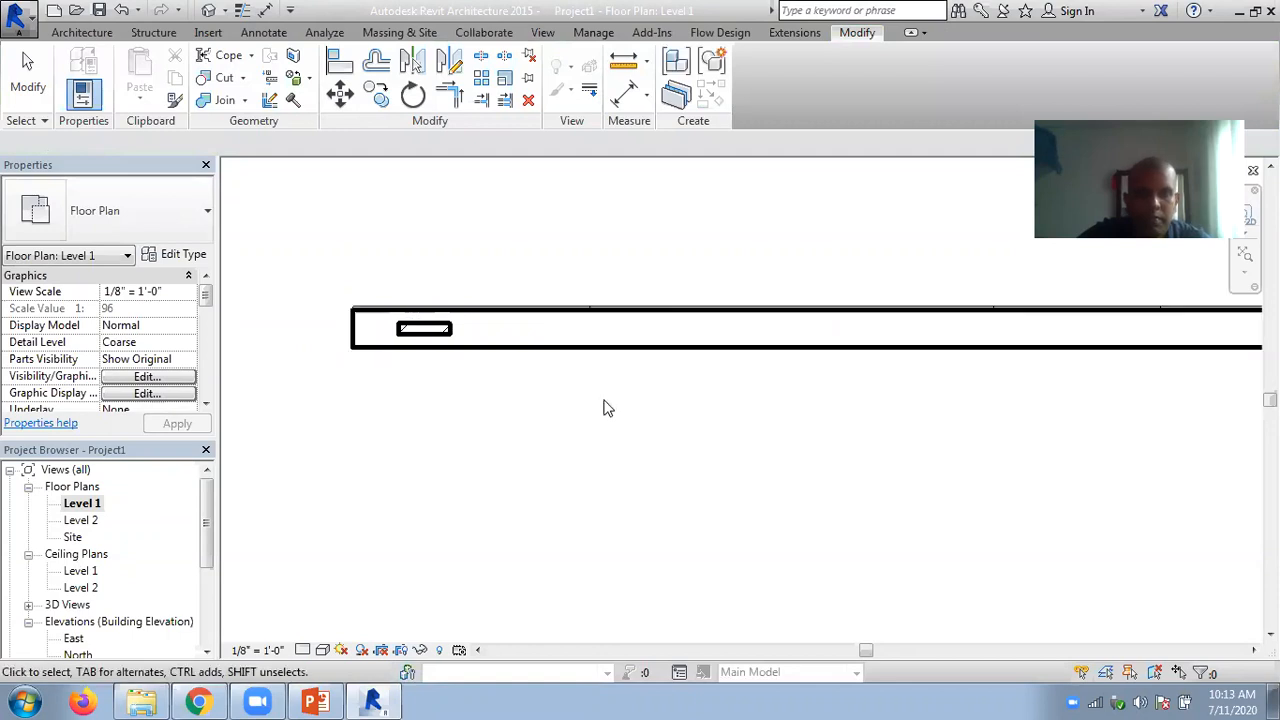
# - Try to array the short brick wall linearly, starting from a point near the far end of the exterior wall
pyautogui.click(440, 330)
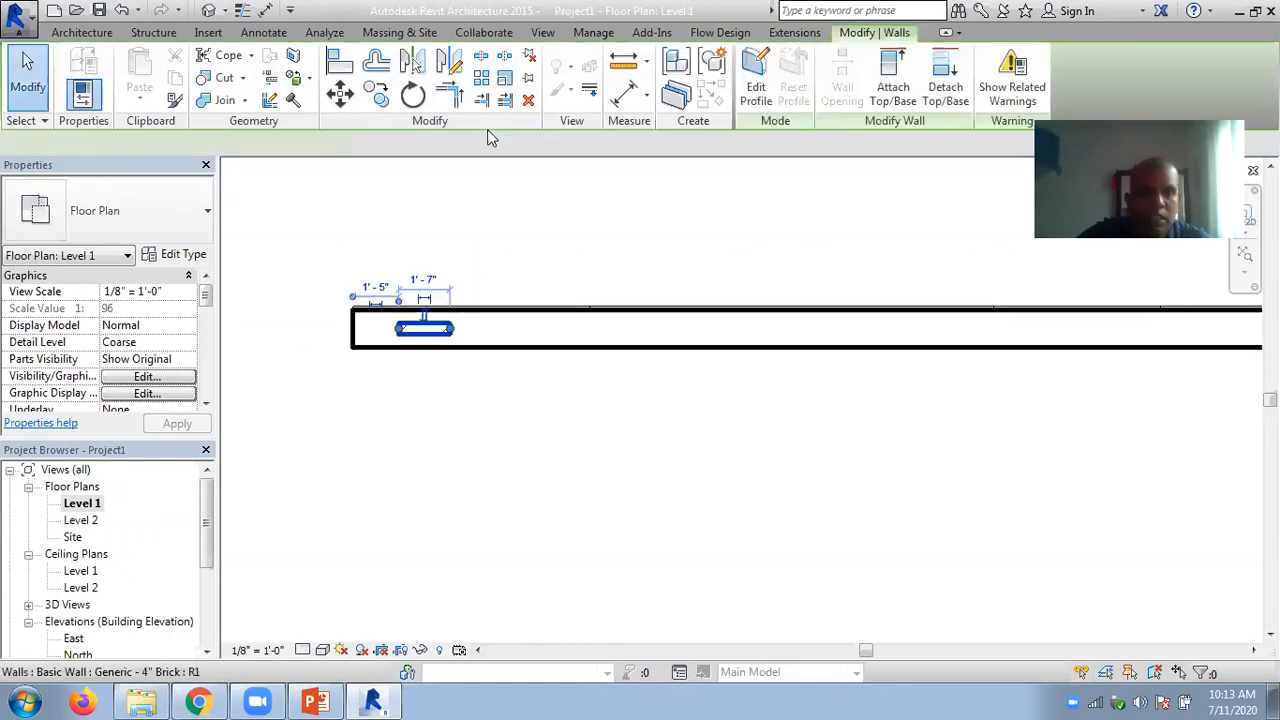
pyautogui.click(481, 78)
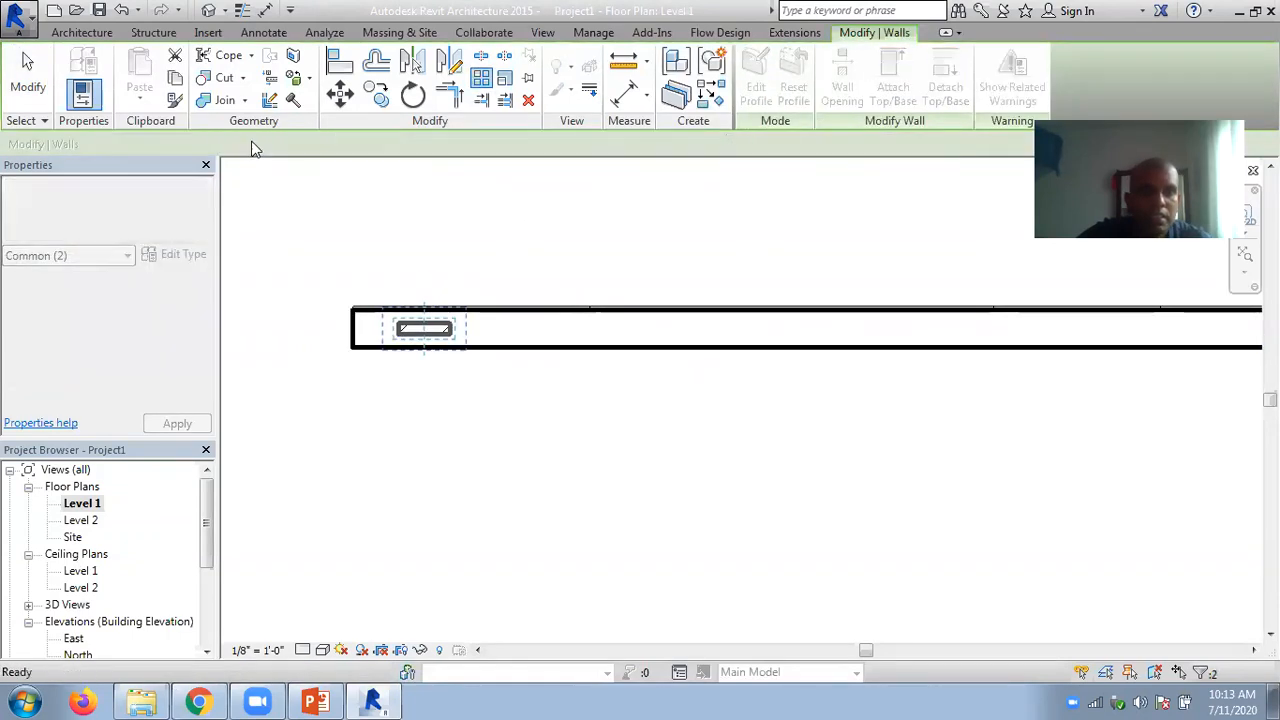
pyautogui.scroll(-2, 1108, 335)
pyautogui.moveTo(1104, 336); pyautogui.dragTo(828, 343, button='middle')
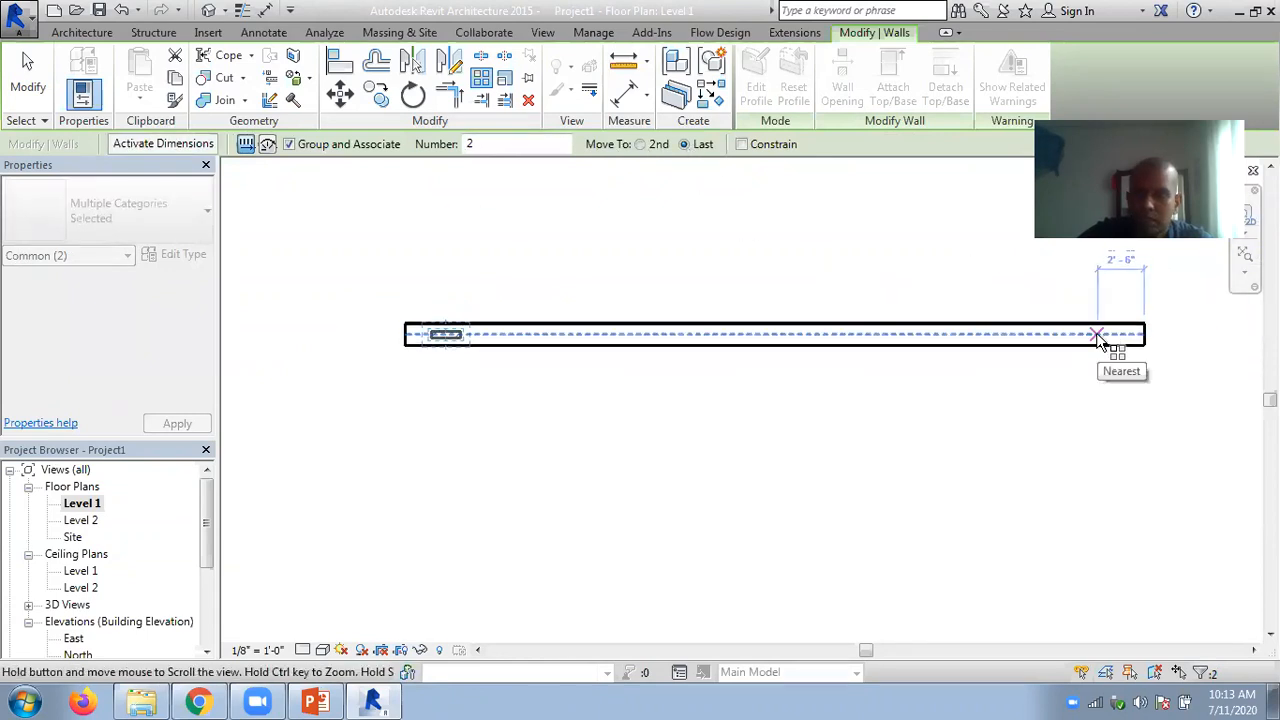
pyautogui.click(1092, 338)
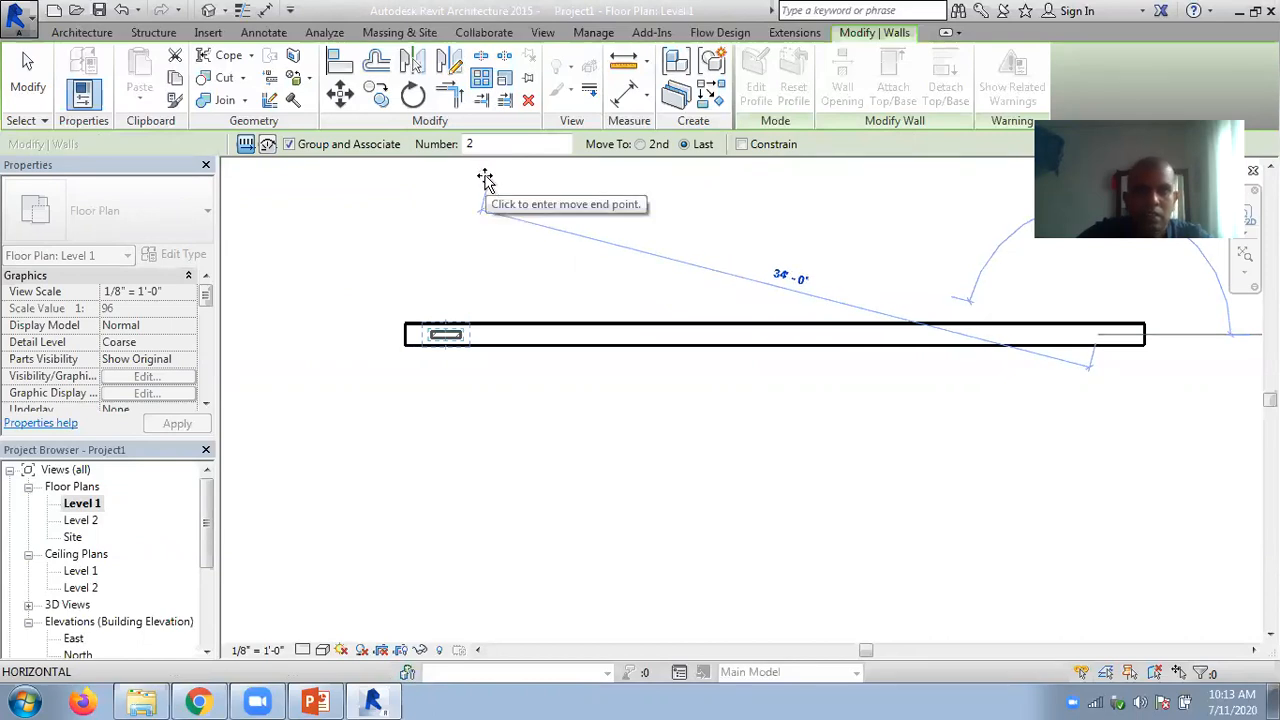
pyautogui.click(563, 334)
pyautogui.press('Escape')
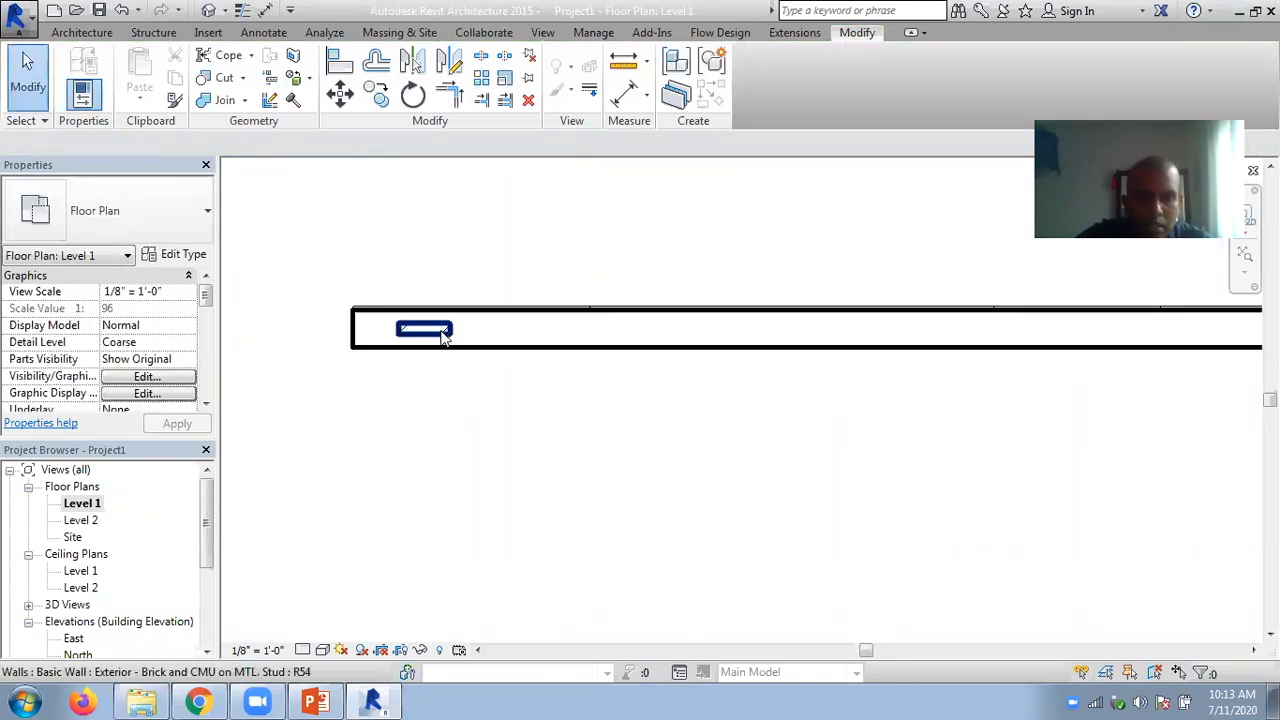
# - Create a grouped linear array of 6 short brick walls inside the exterior wall, with the spacing set to the second item
pyautogui.click(487, 321)
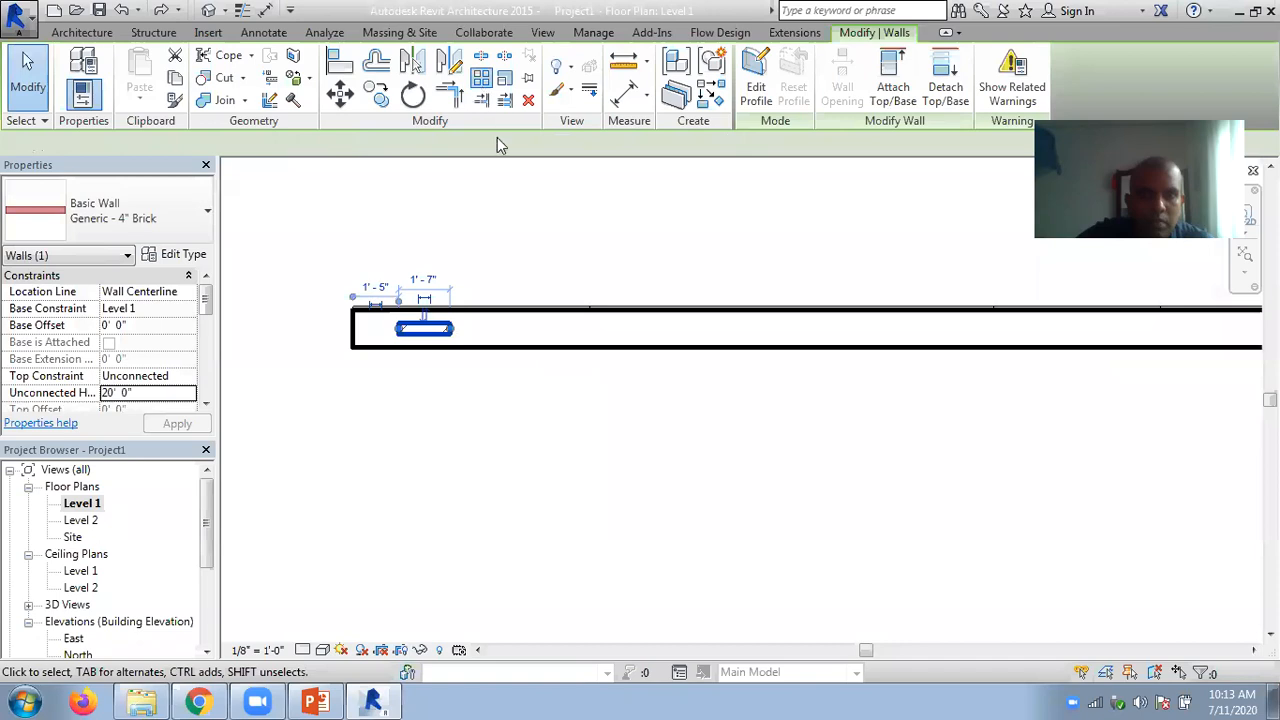
pyautogui.press('a')
pyautogui.press('r')
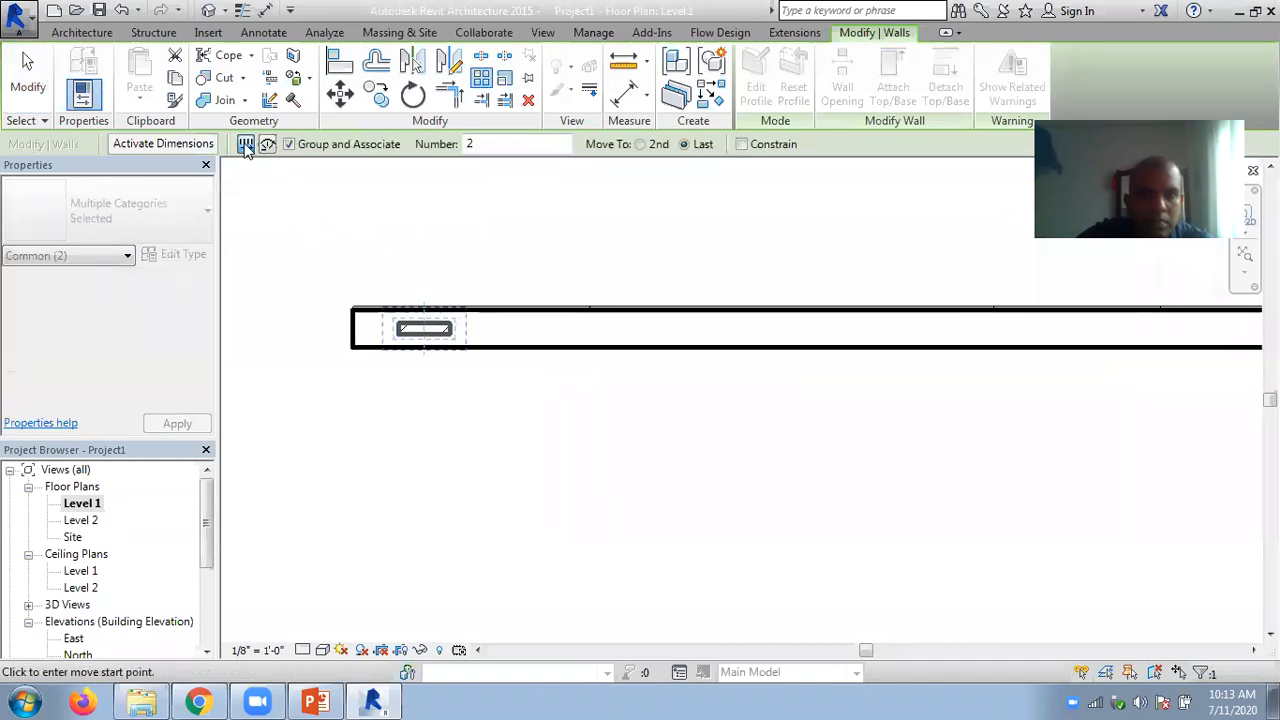
pyautogui.click(246, 146)
pyautogui.click(640, 144)
pyautogui.click(425, 340)
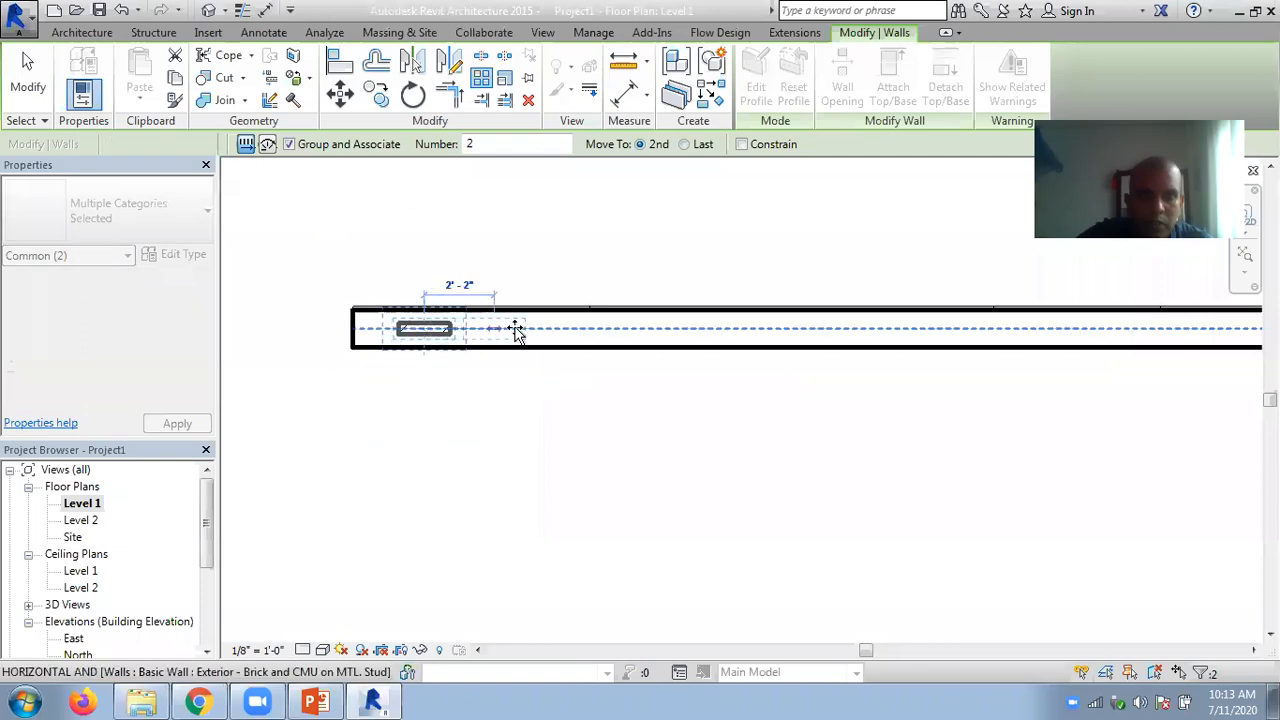
pyautogui.click(567, 330)
pyautogui.write('6')
pyautogui.press('Return')
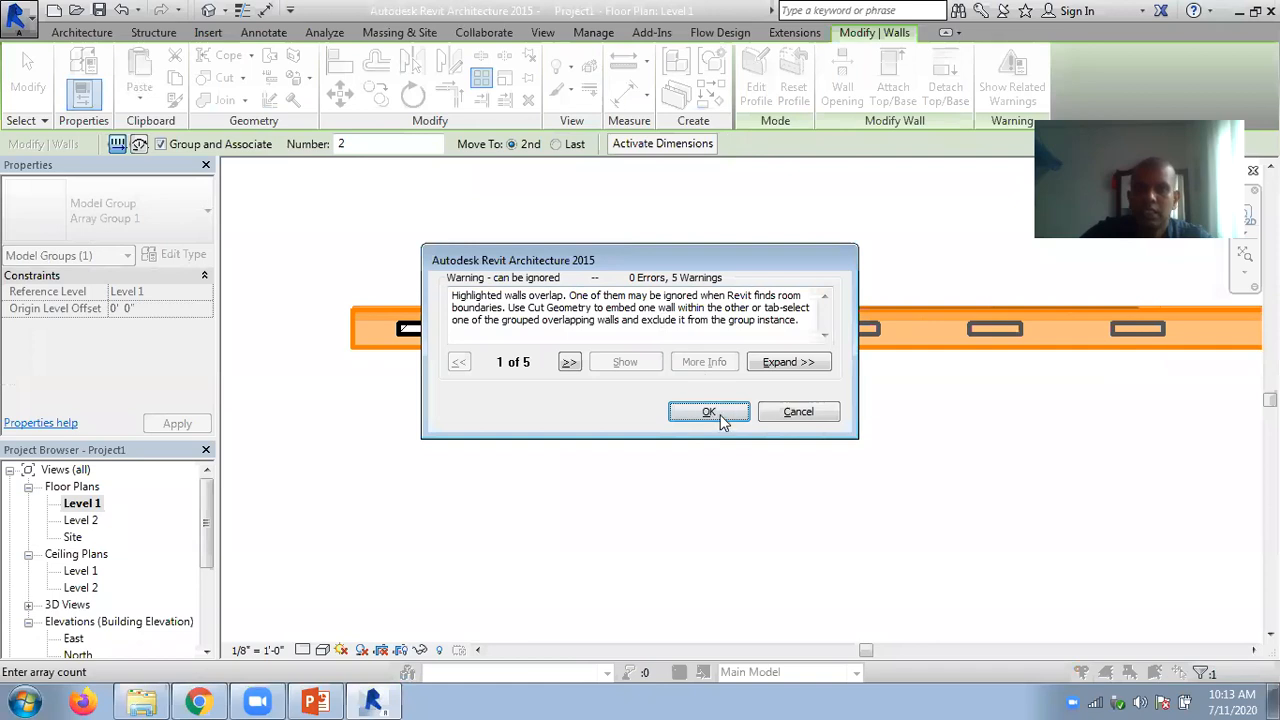
pyautogui.click(709, 411)
pyautogui.click(638, 230)
pyautogui.scroll(-2, 643, 224)
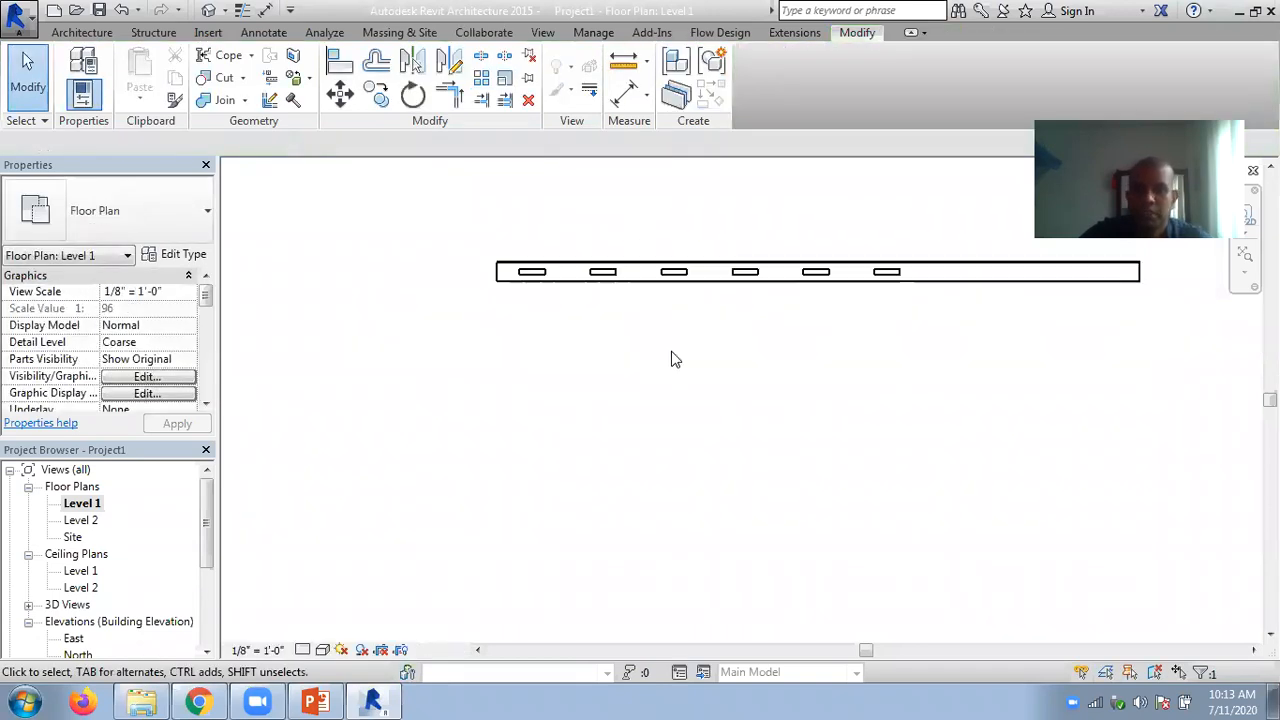
pyautogui.moveTo(638, 432); pyautogui.dragTo(514, 489, button='middle')
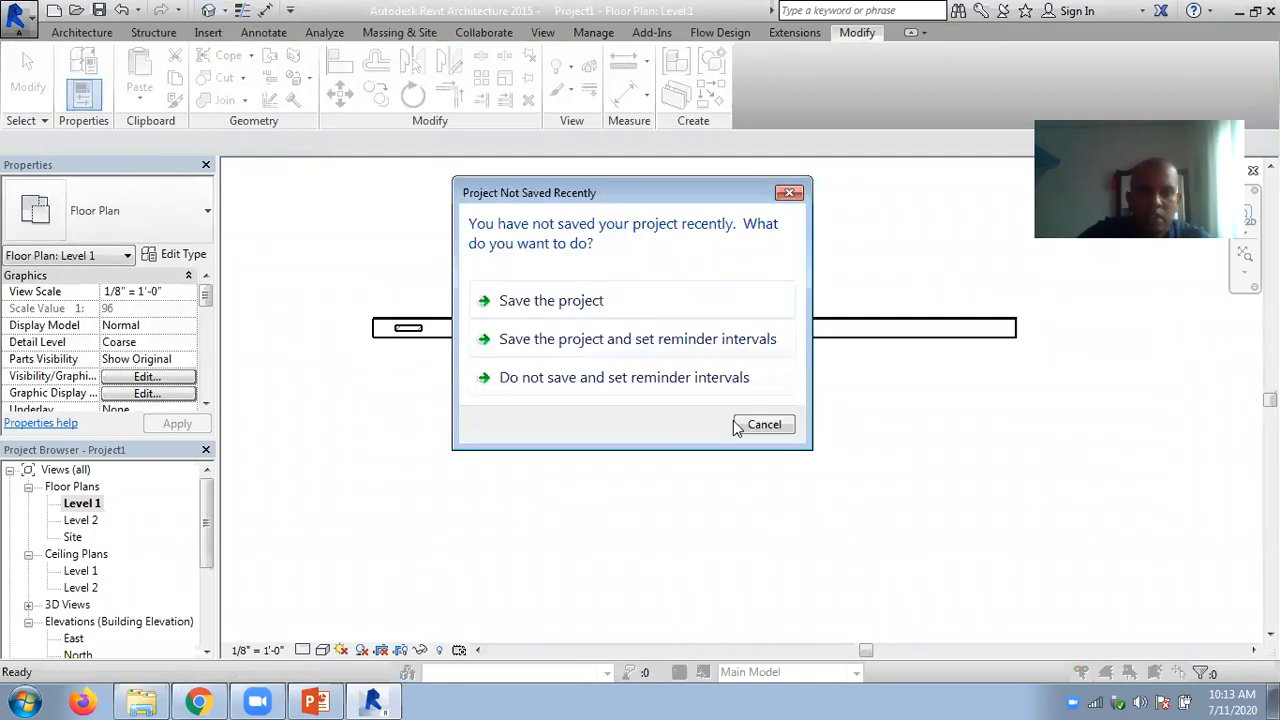
pyautogui.click(748, 425)
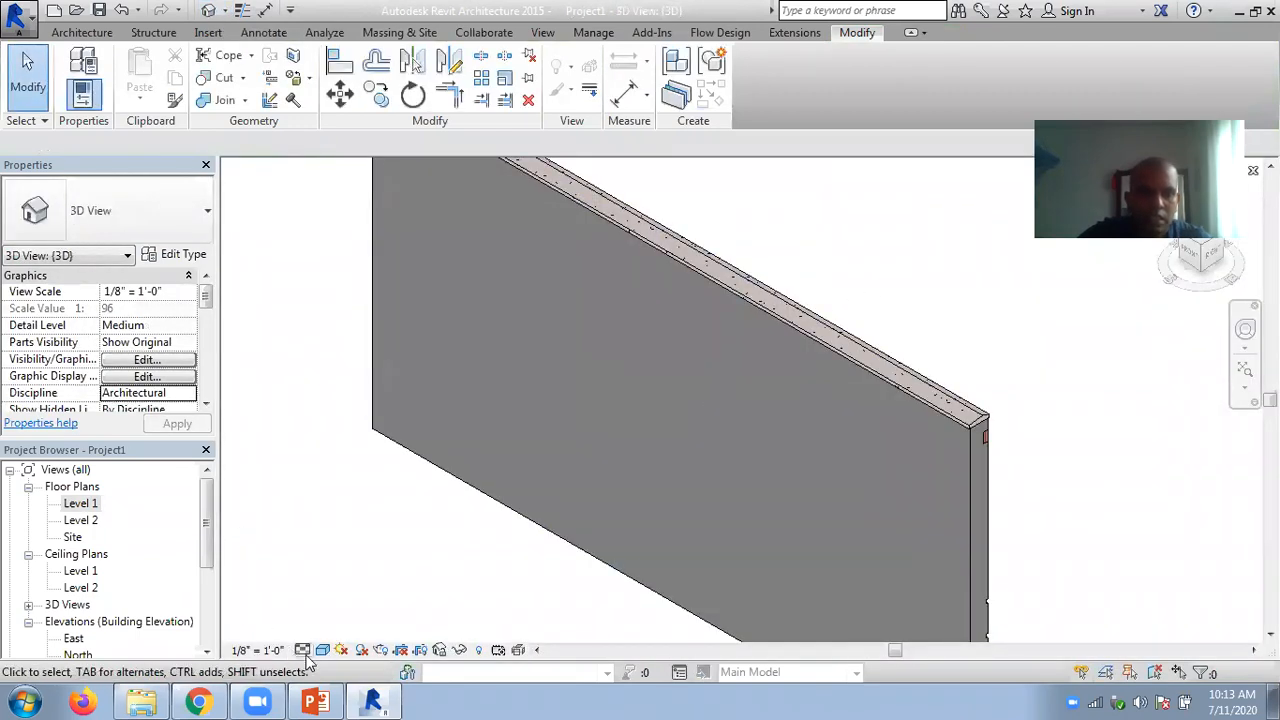
# - In the Level 1 floor plan, cut the exterior wall with all six arrayed brick walls using Cut Geometry with Multiple Cut enabled
pyautogui.doubleClick(80, 503)
pyautogui.scroll(2, 463, 300)
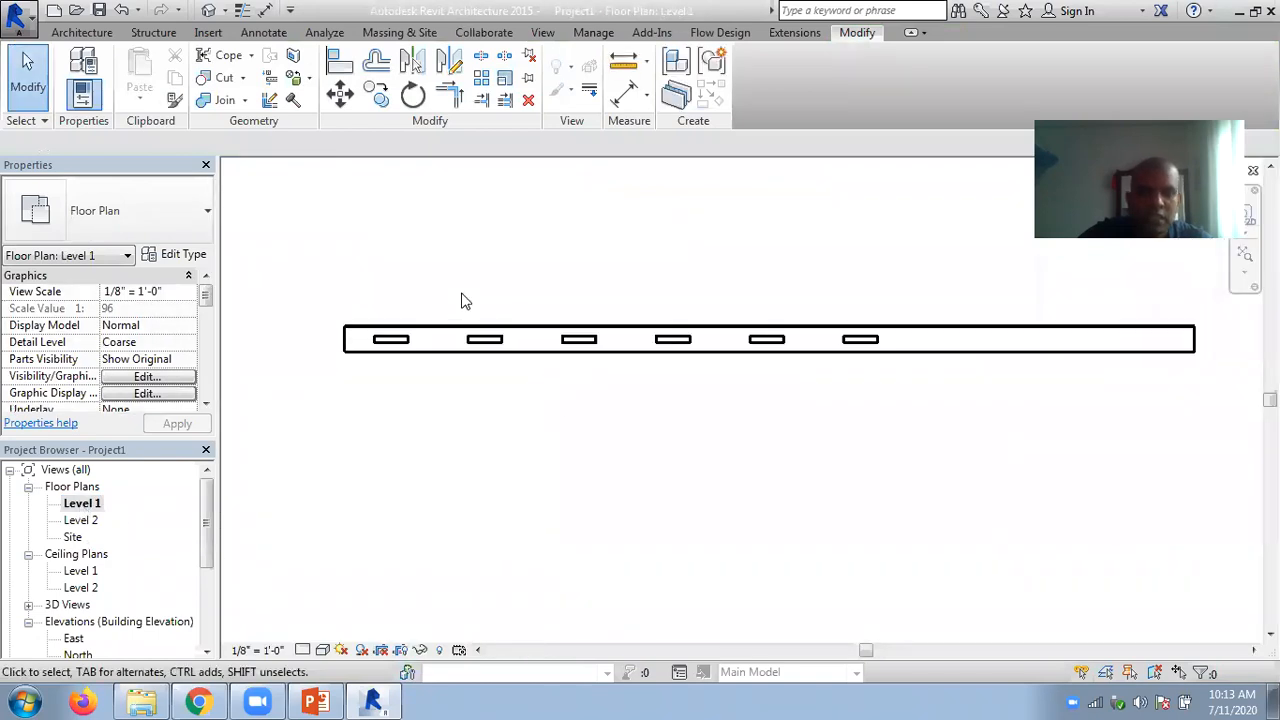
pyautogui.click(242, 77)
pyautogui.click(250, 108)
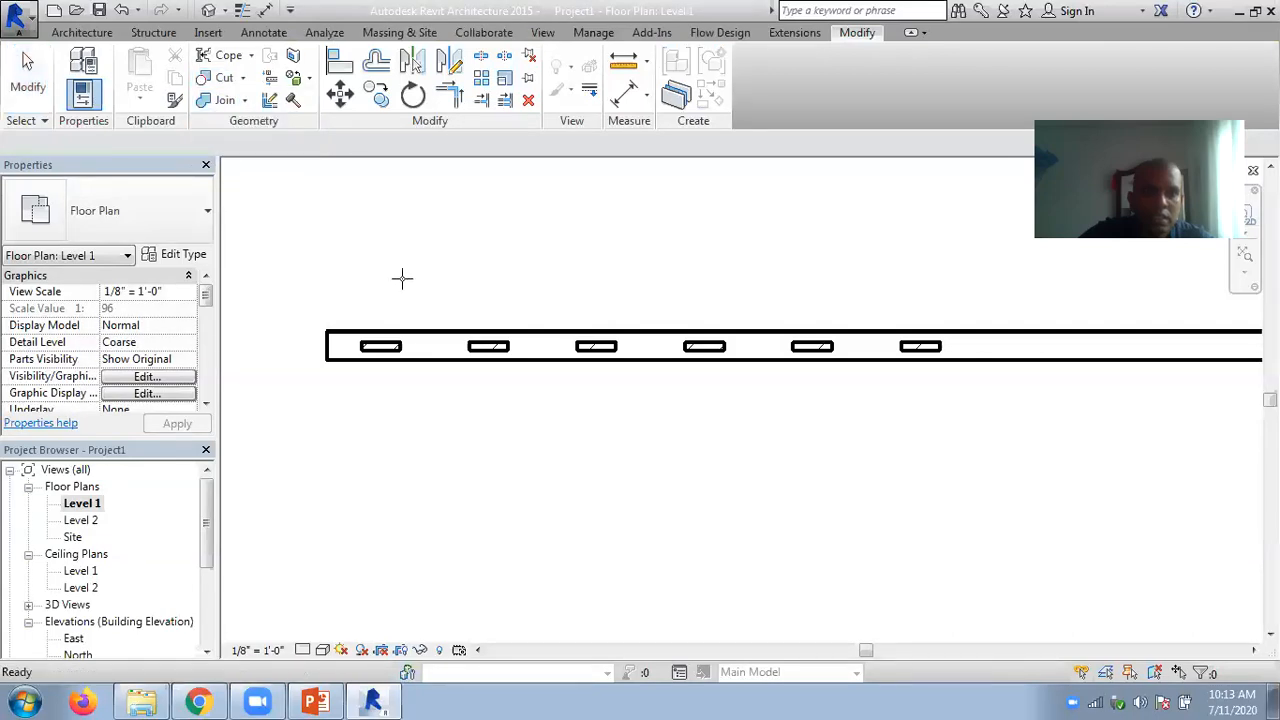
pyautogui.click(426, 336)
pyautogui.click(15, 144)
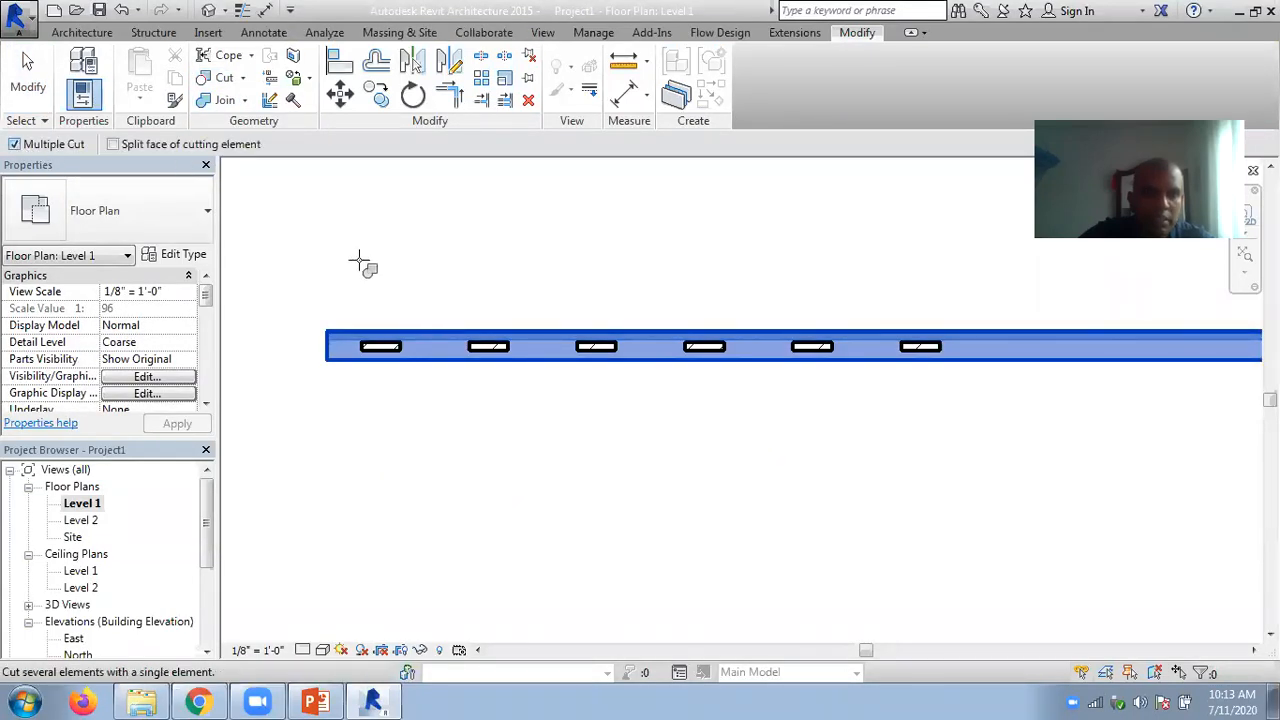
pyautogui.click(390, 358)
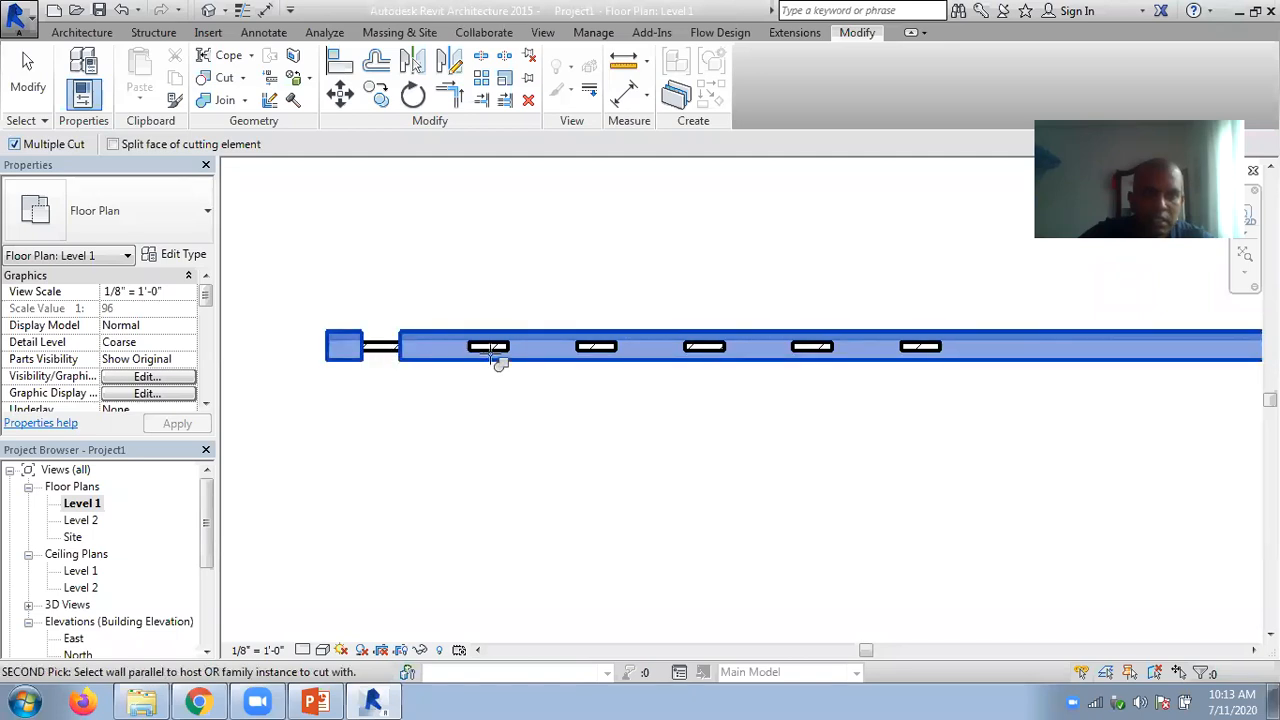
pyautogui.click(492, 356)
pyautogui.click(594, 350)
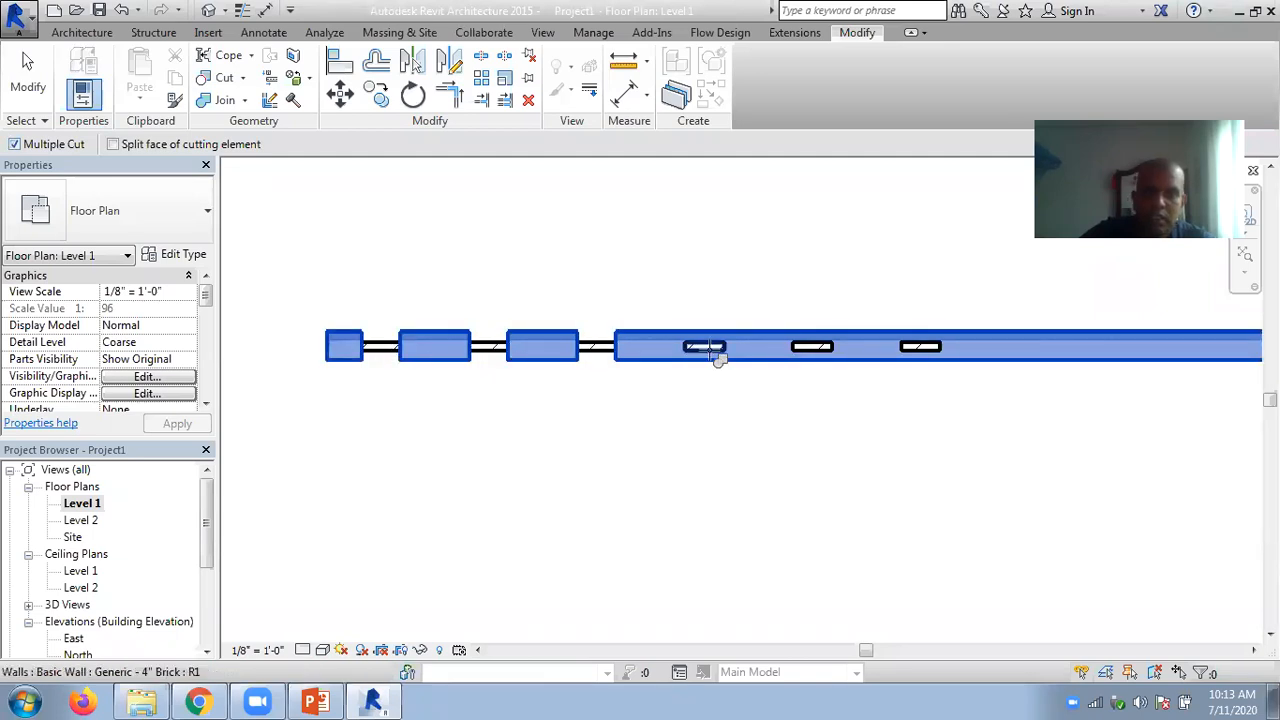
pyautogui.click(708, 352)
pyautogui.click(826, 358)
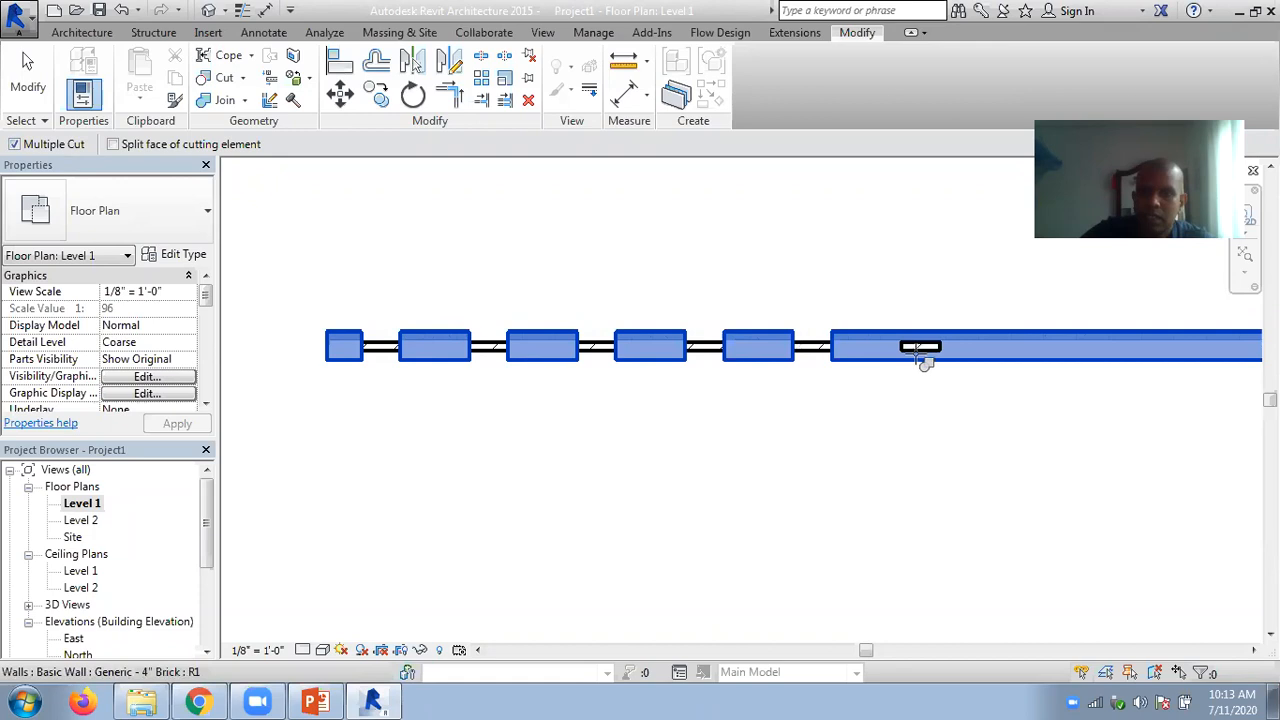
pyautogui.click(924, 358)
# - Open the default 3D view and examine the brick walls embedded in the cut exterior wall
pyautogui.click(210, 10)
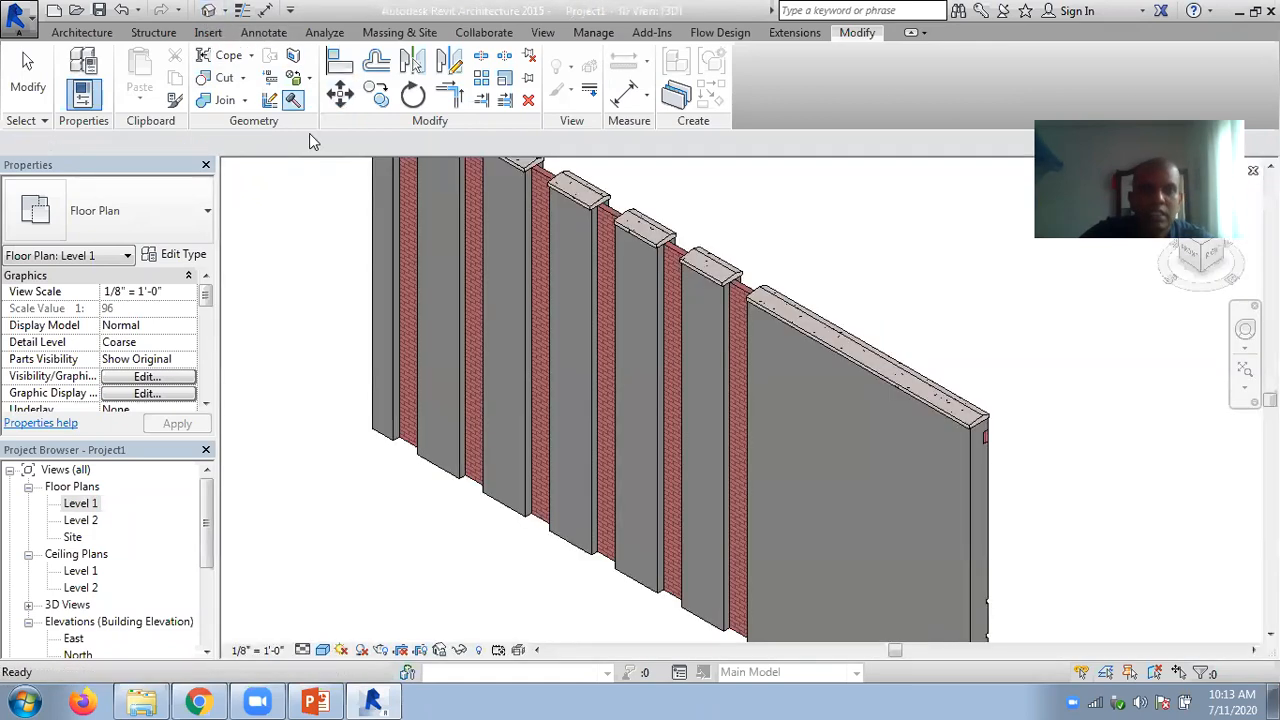
pyautogui.scroll(-4, 871, 294)
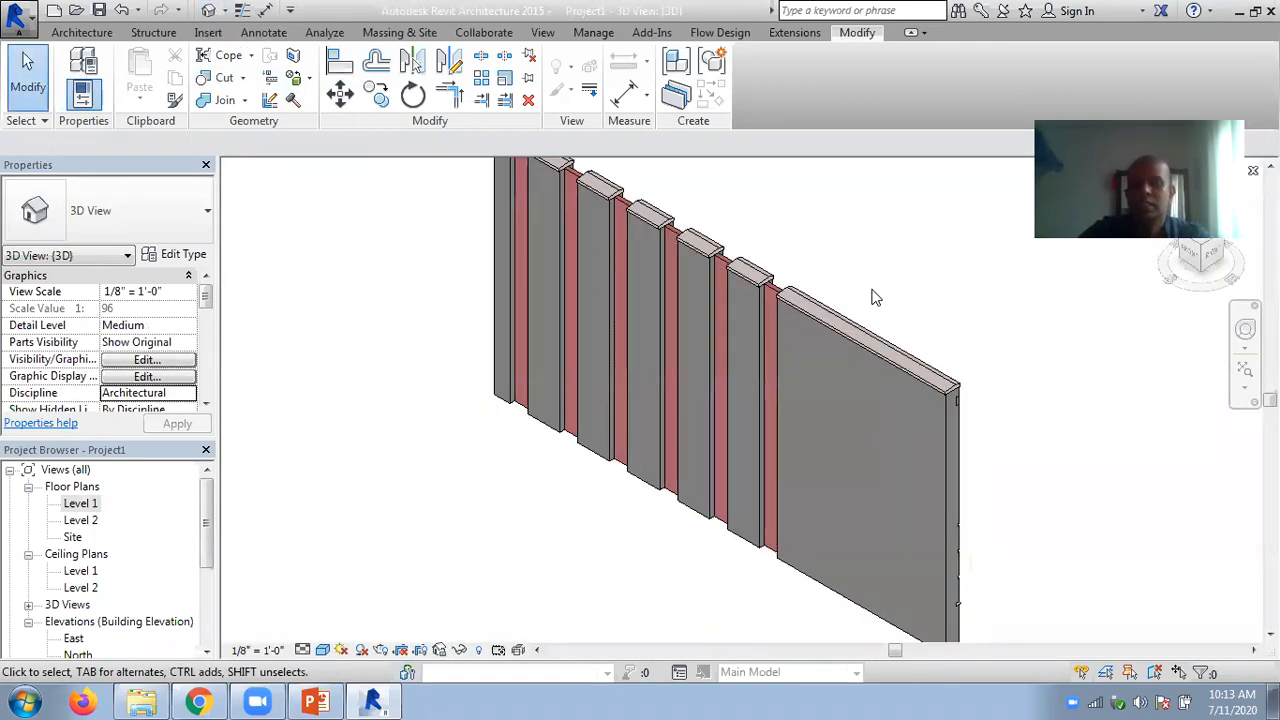
pyautogui.rightClick(804, 296)
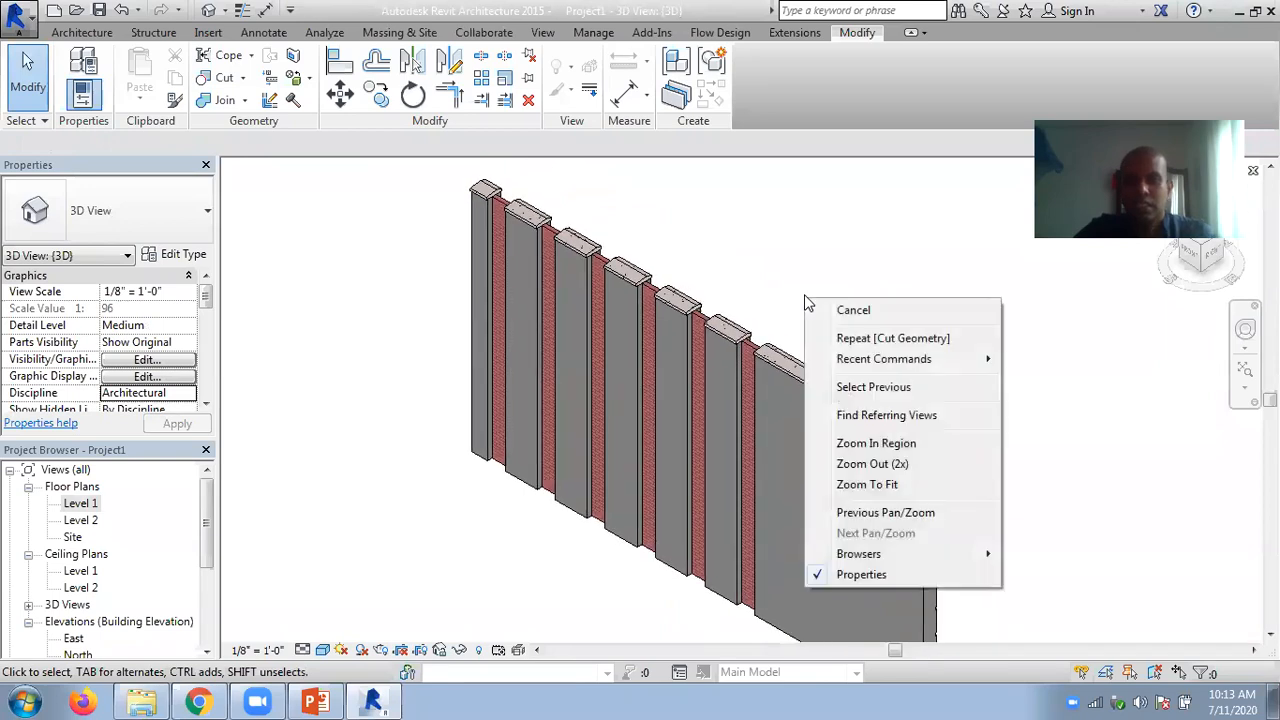
pyautogui.click(778, 245)
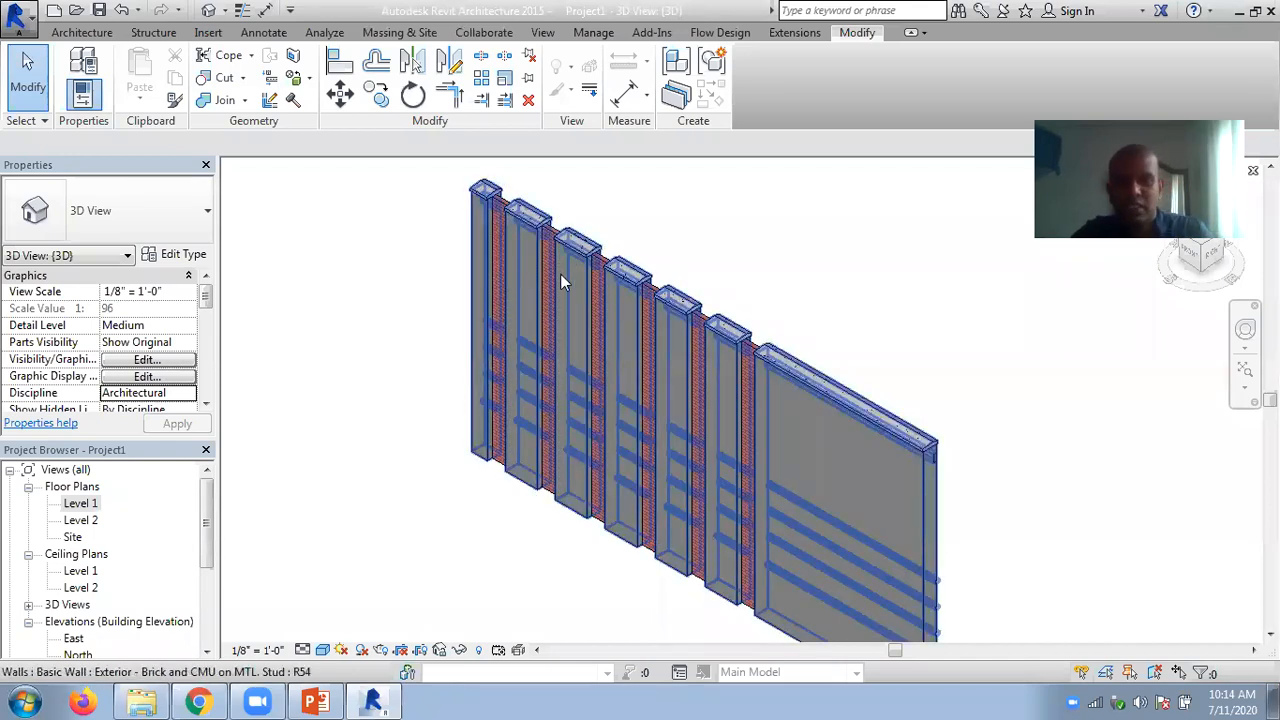
pyautogui.scroll(1, 782, 277)
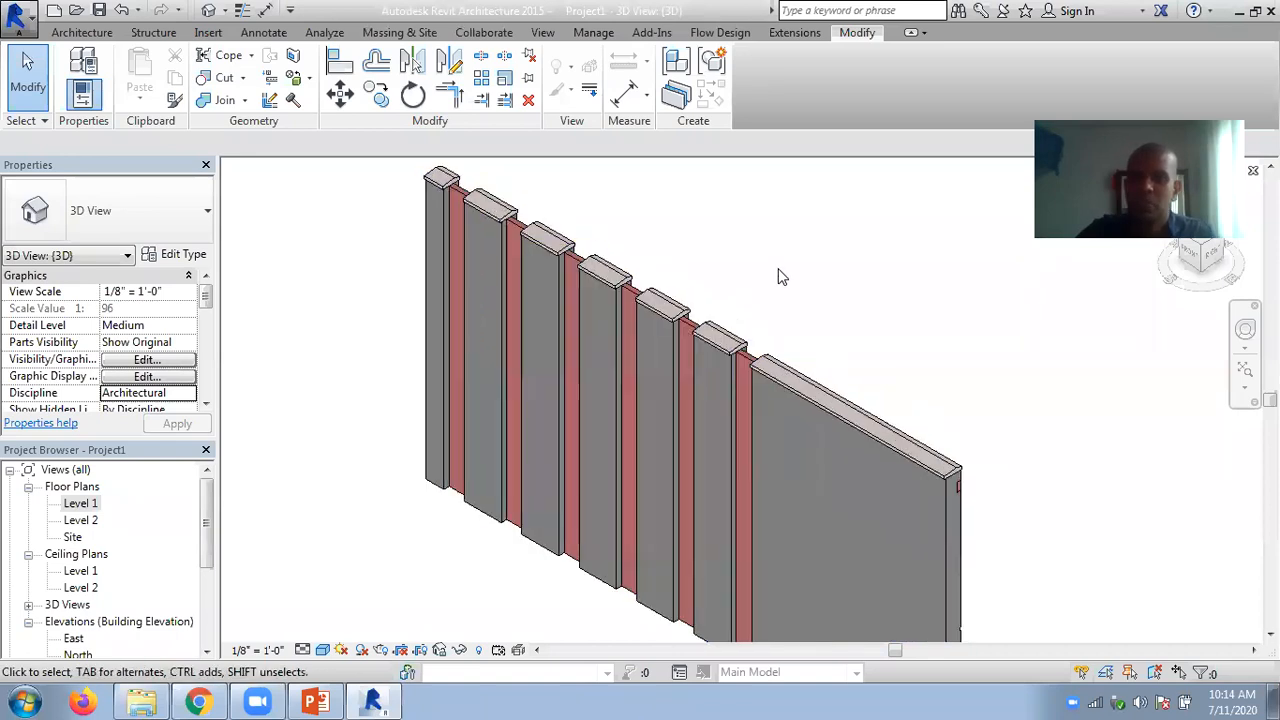
pyautogui.scroll(2, 780, 276)
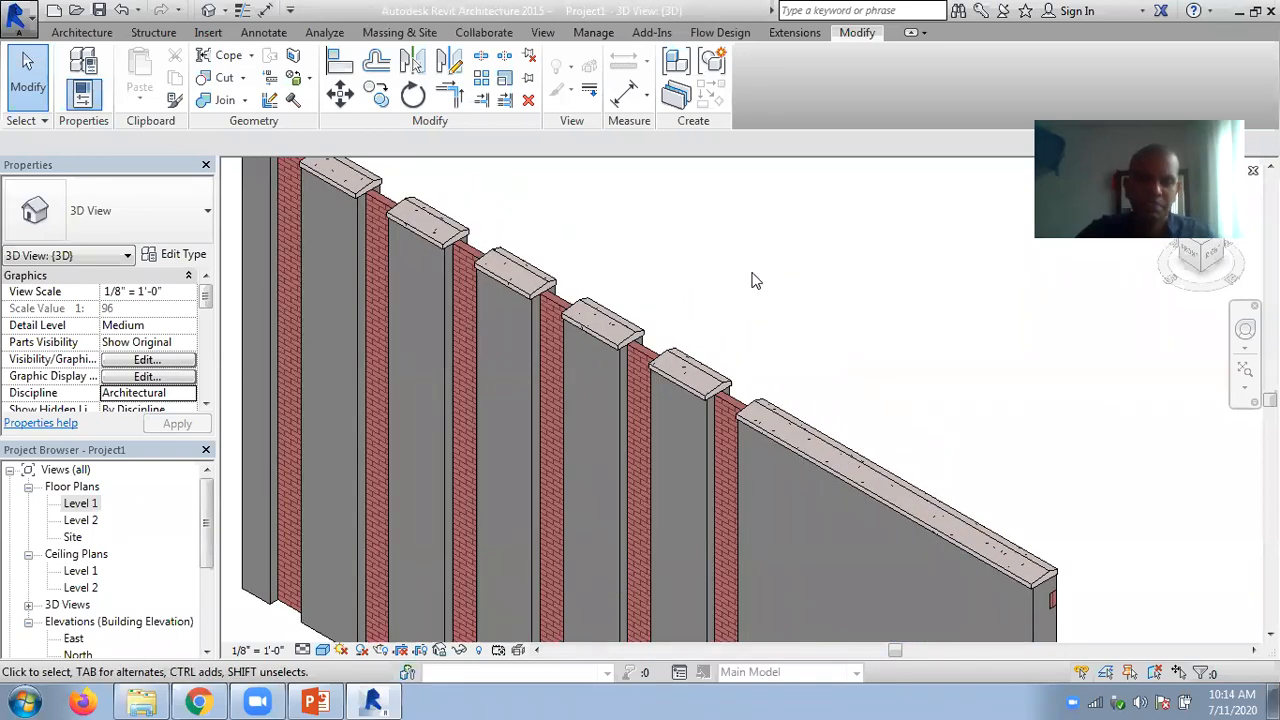
pyautogui.scroll(-2, 883, 404)
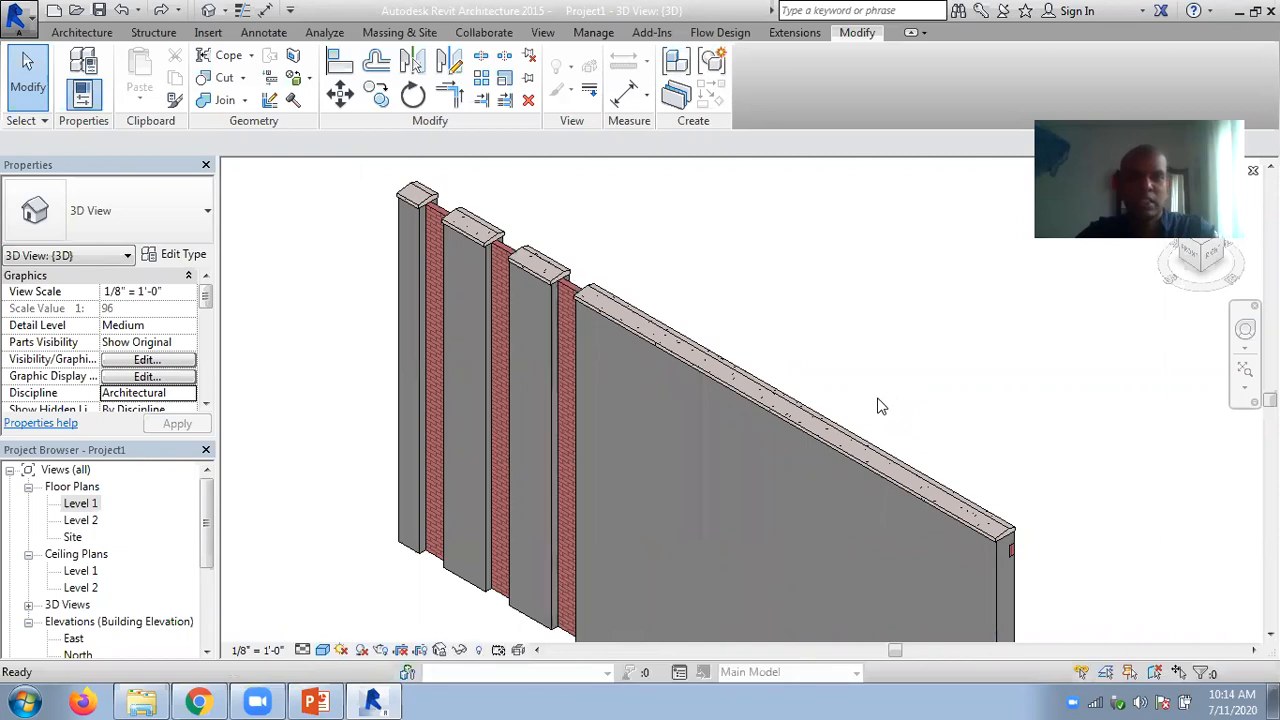
pyautogui.press('Escape')
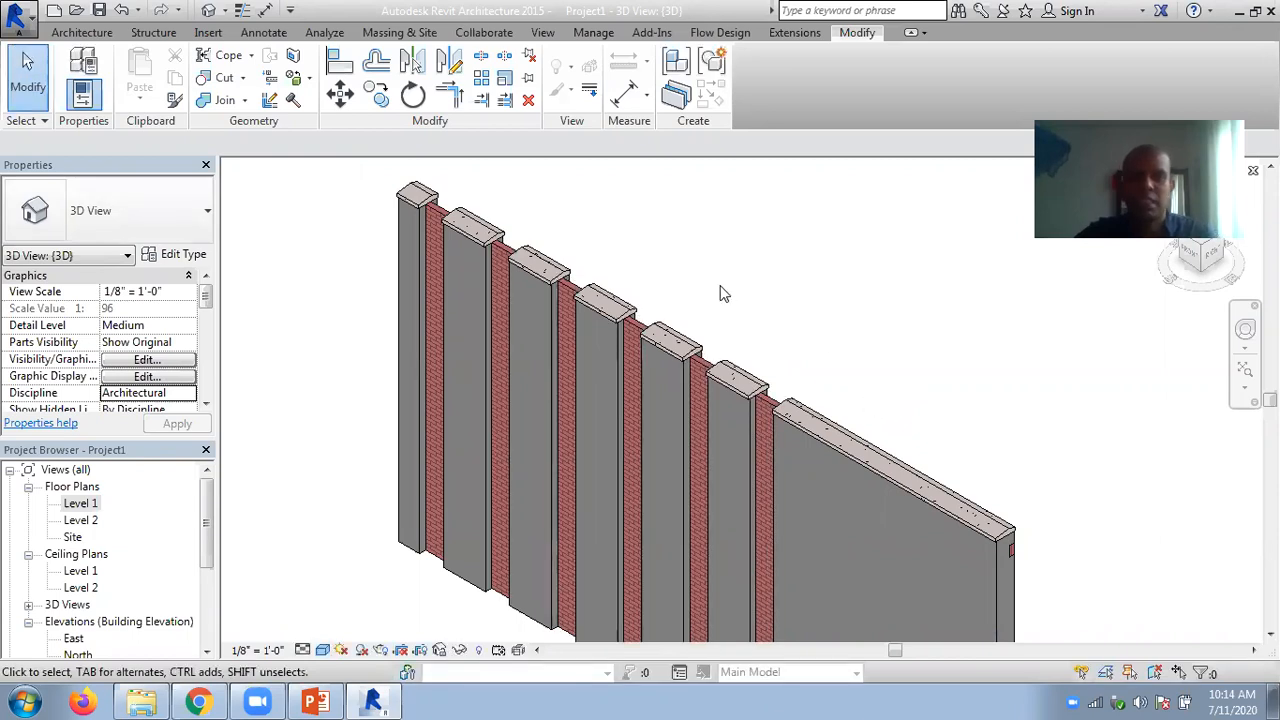
# - Uncut the brick wall nearest the exterior wall's far end from the exterior wall using Uncut Geometry
pyautogui.click(242, 78)
pyautogui.click(268, 148)
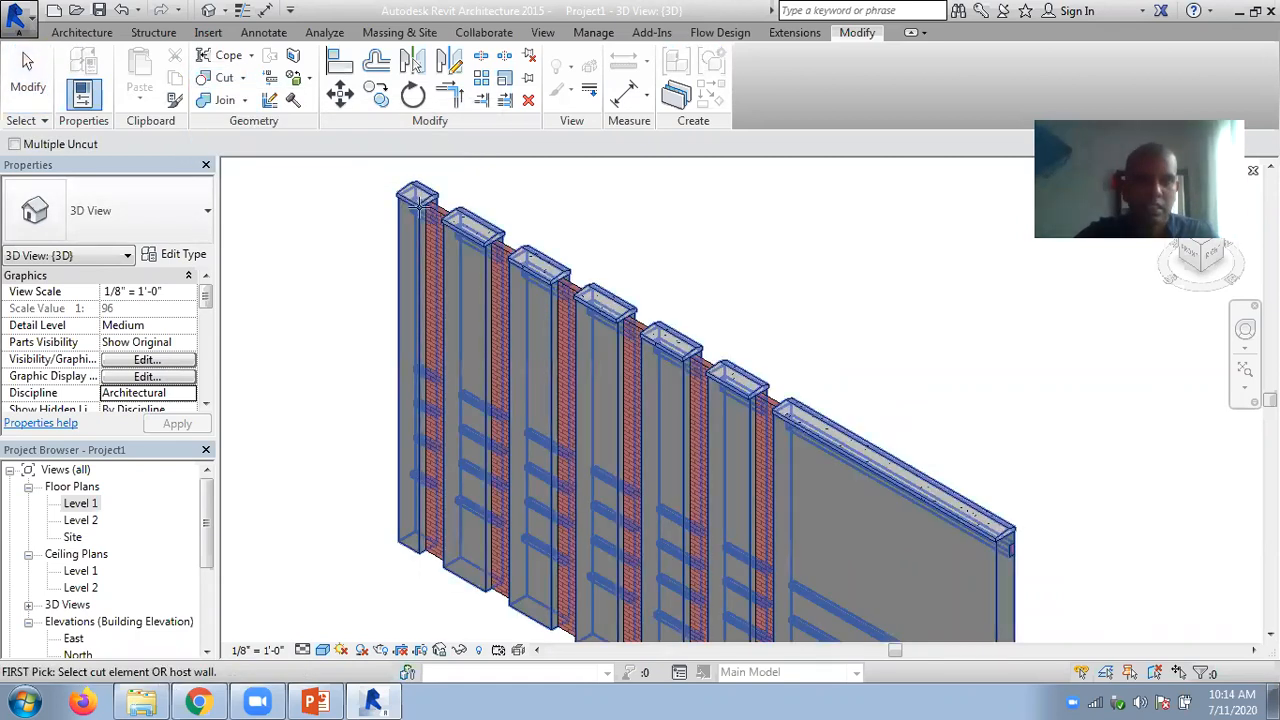
pyautogui.click(418, 203)
pyautogui.click(433, 210)
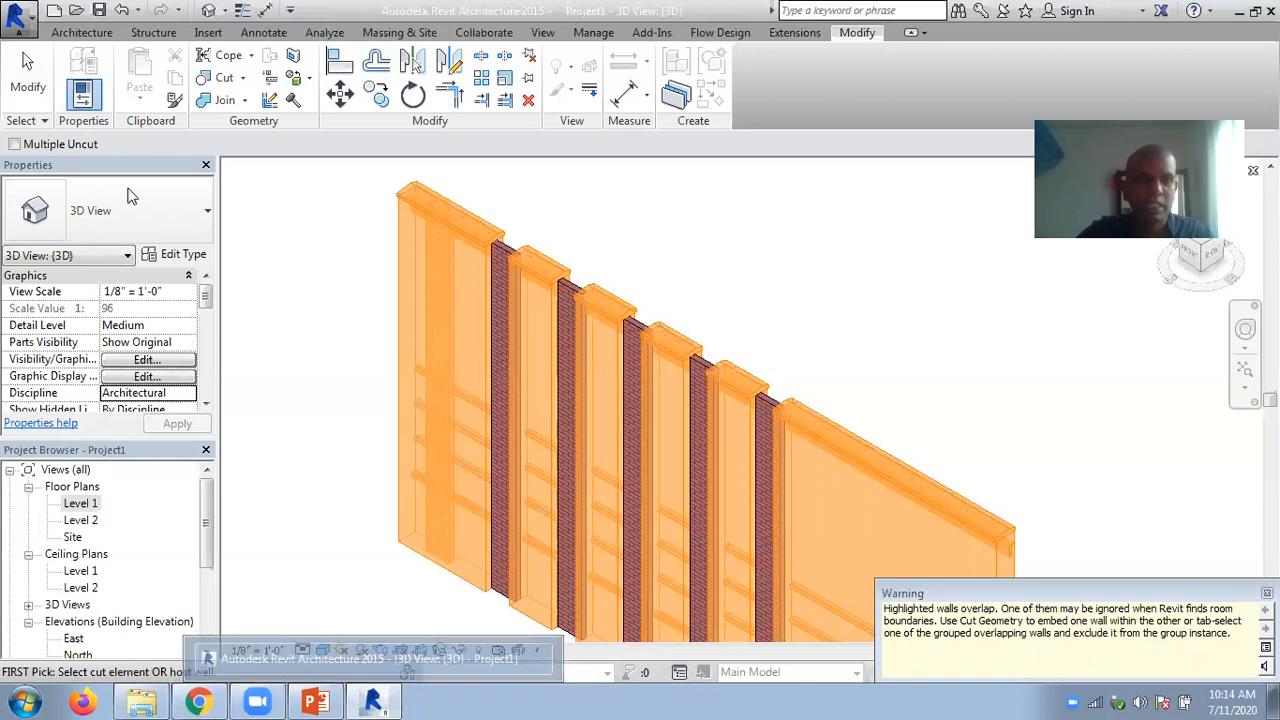
pyautogui.click(28, 75)
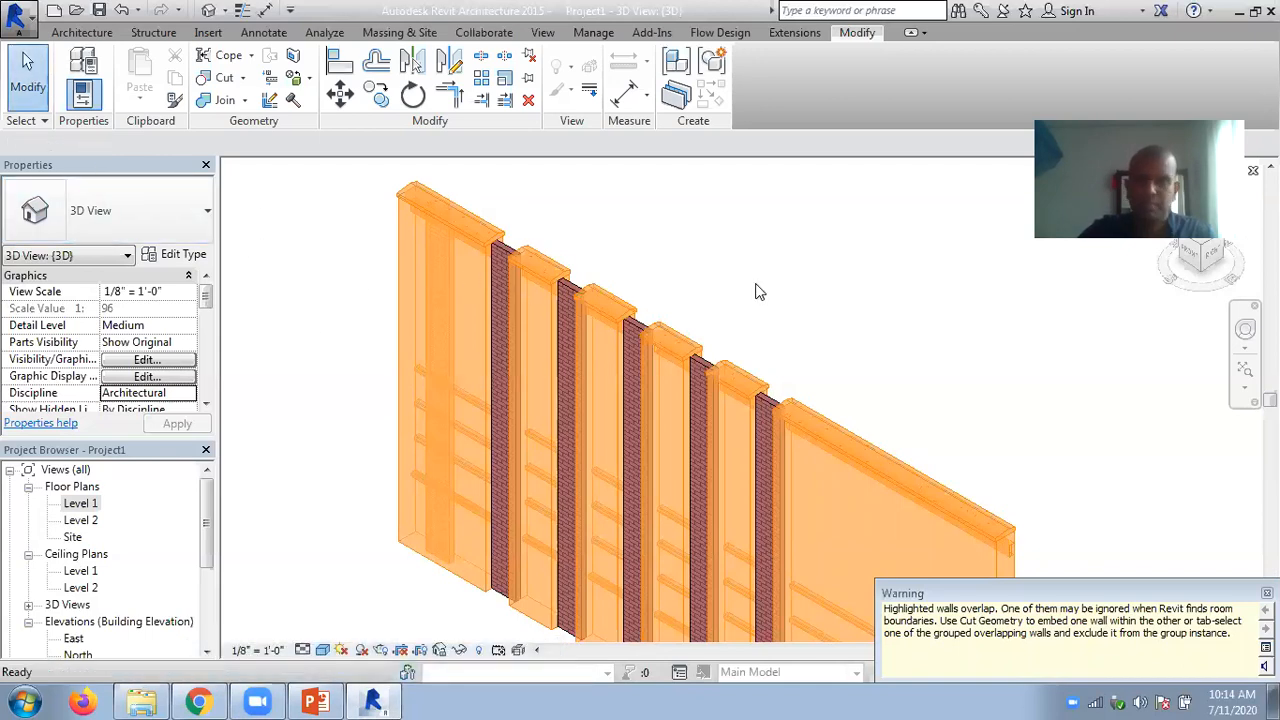
pyautogui.click(757, 291)
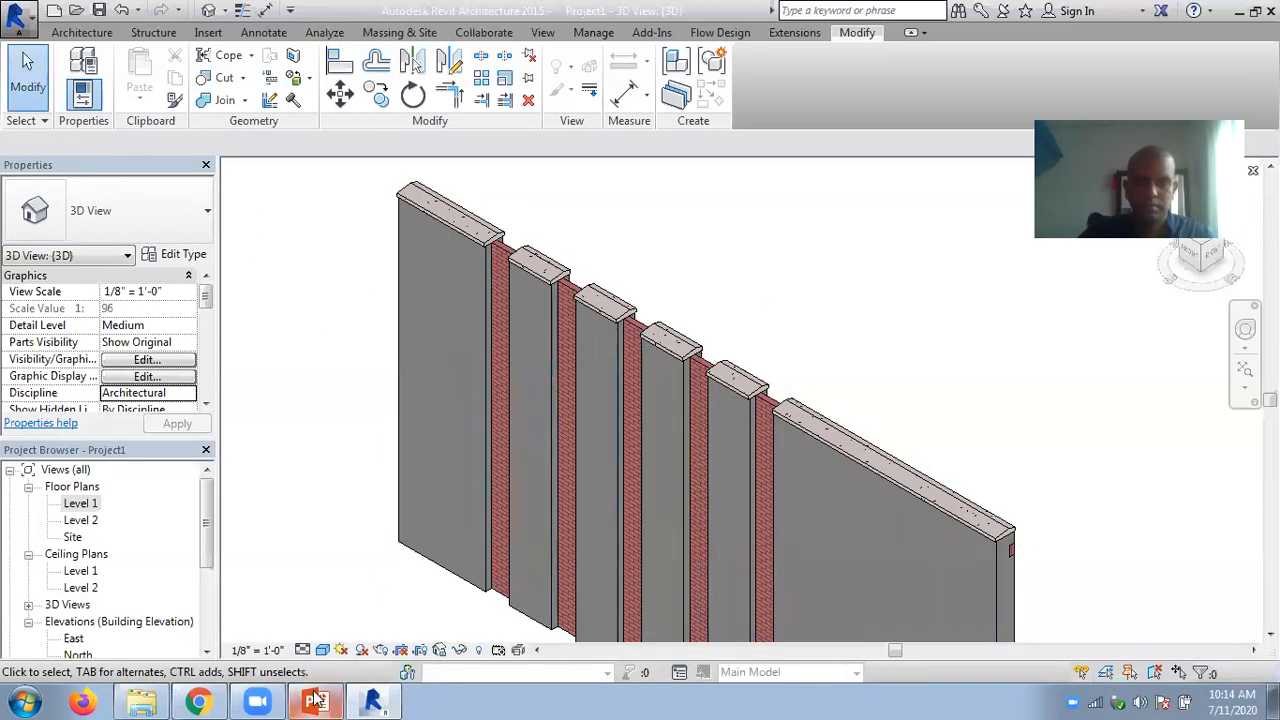
# - Switch to the Chapter 05 PowerPoint presentation, review the wall splitting figures through the Grouping Elements slide, and return to Revit's 3D view
pyautogui.moveTo(316, 700)
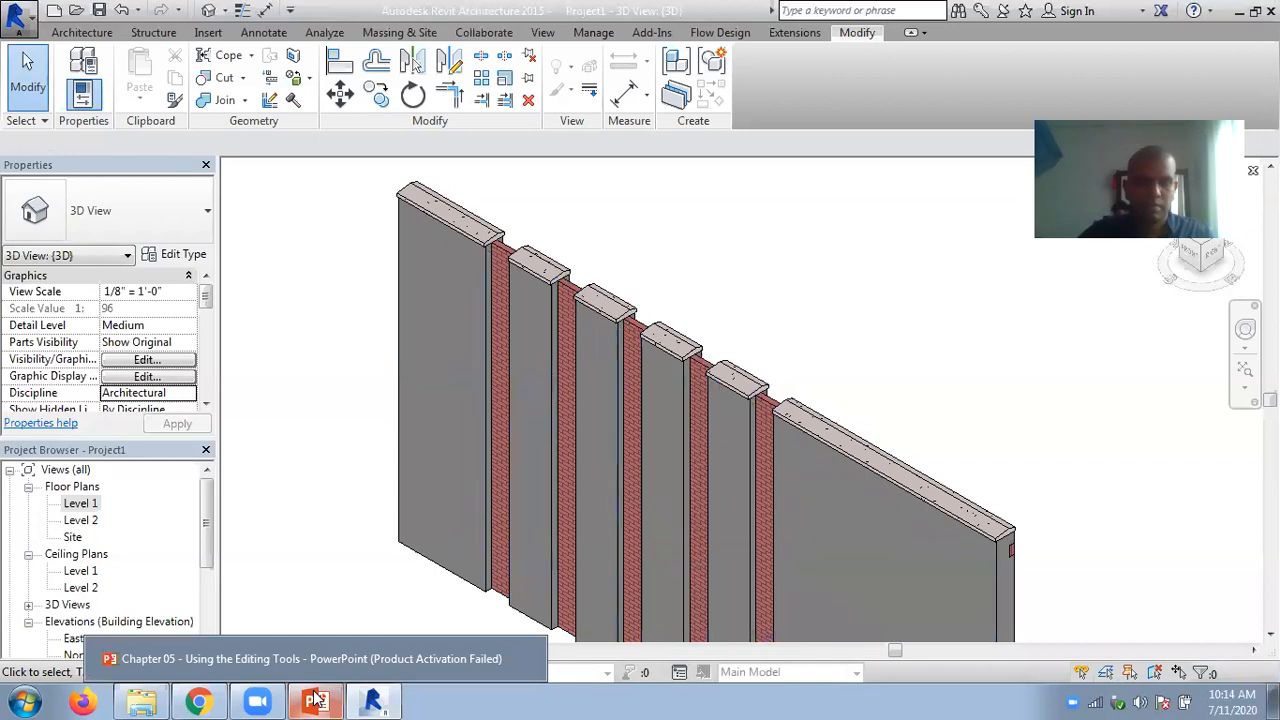
pyautogui.click(316, 700)
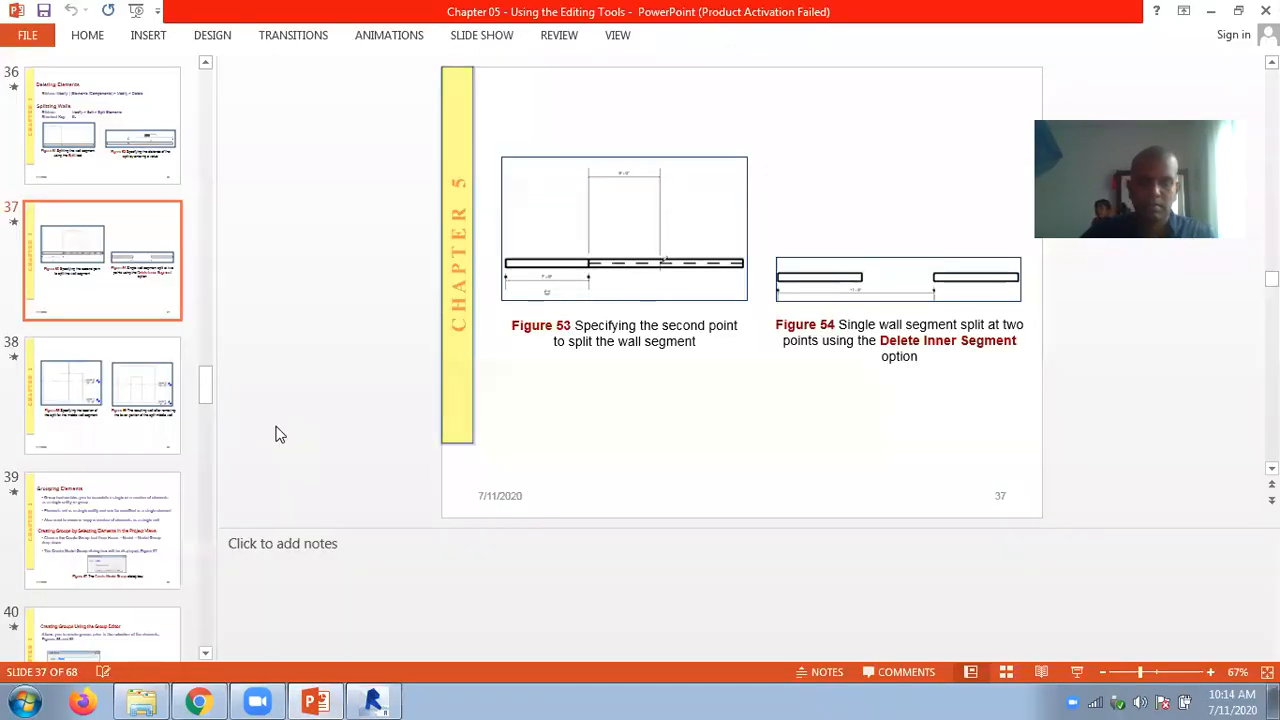
pyautogui.scroll(-1, 280, 434)
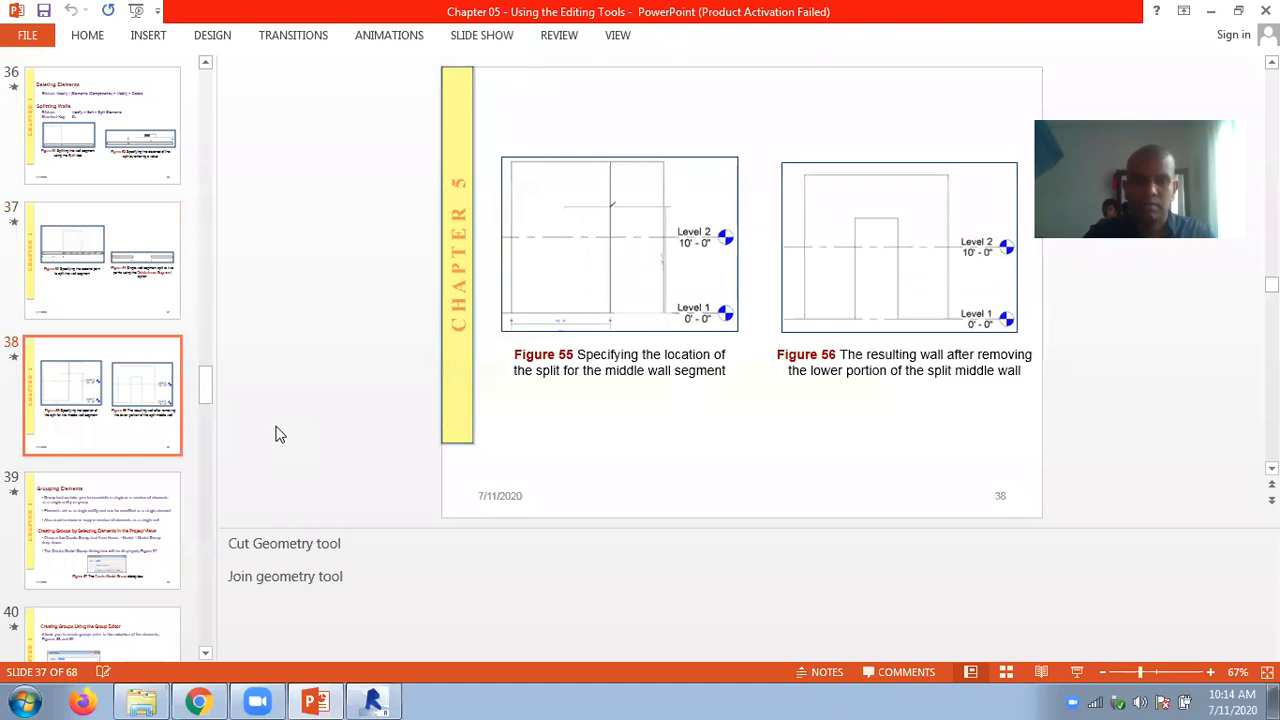
pyautogui.scroll(-1, 280, 434)
pyautogui.scroll(1, 280, 434)
pyautogui.scroll(-1, 280, 434)
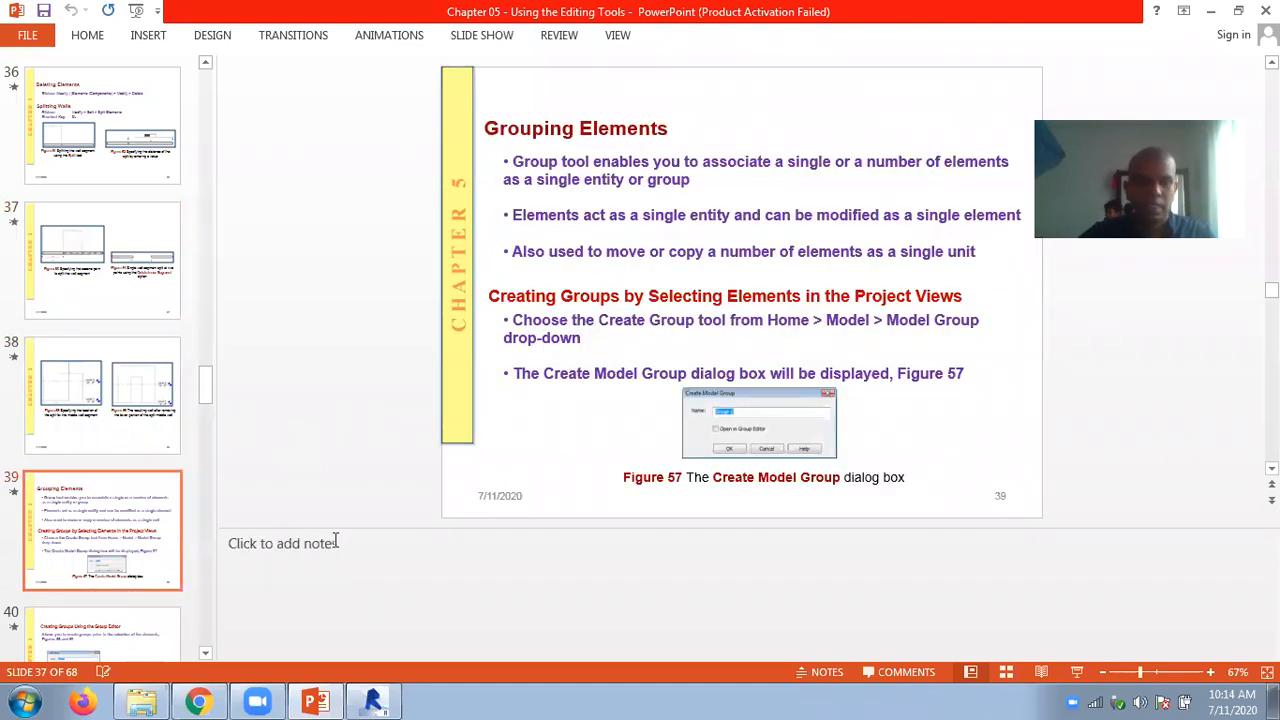
pyautogui.click(372, 700)
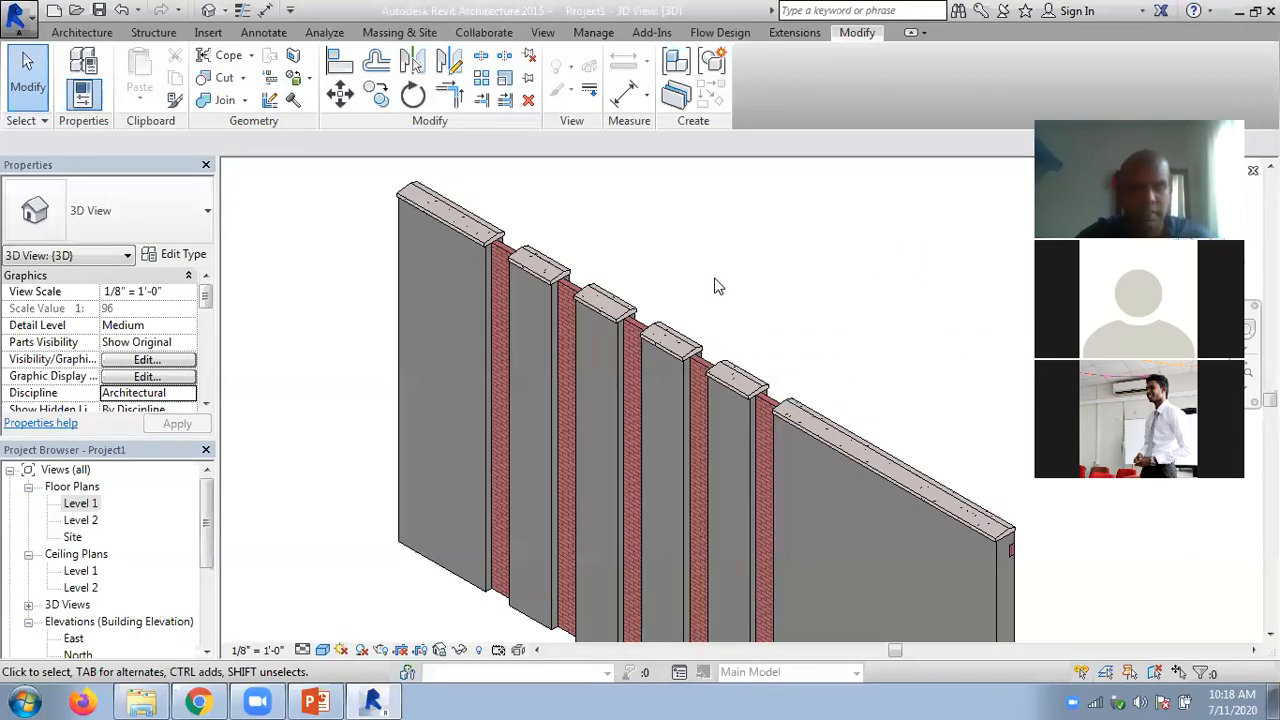
pyautogui.scroll(-2, 714, 282)
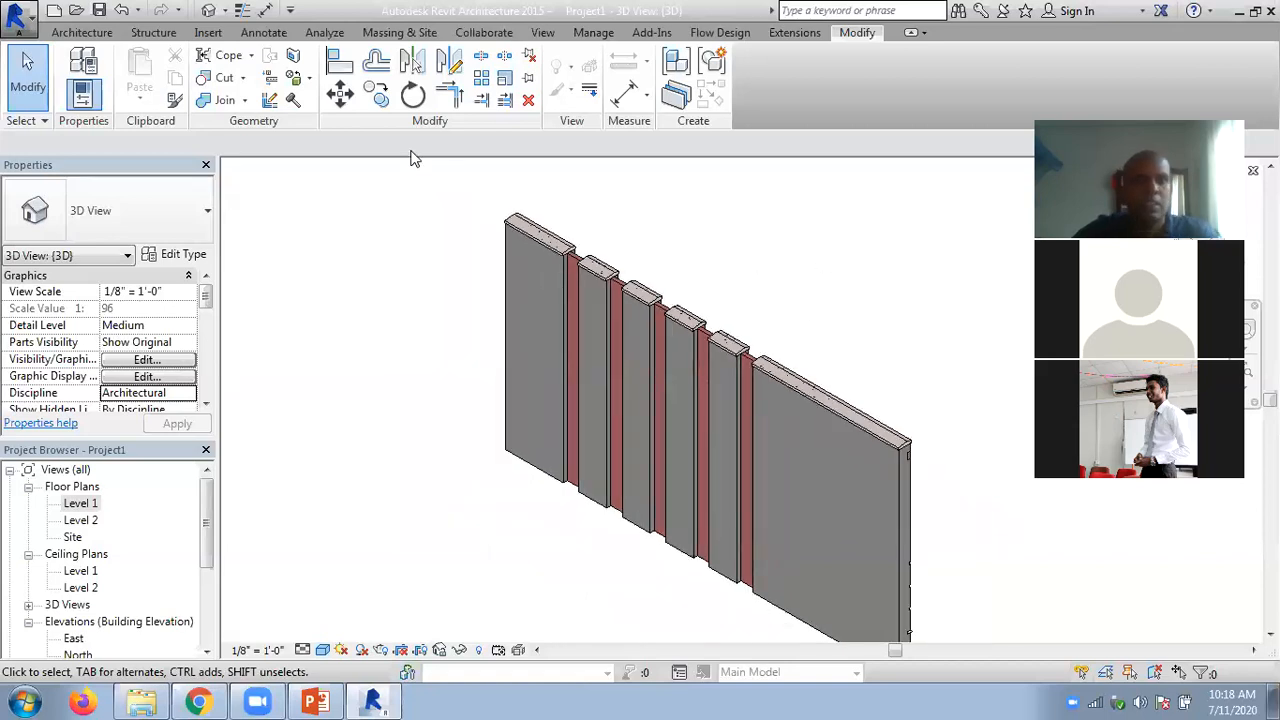
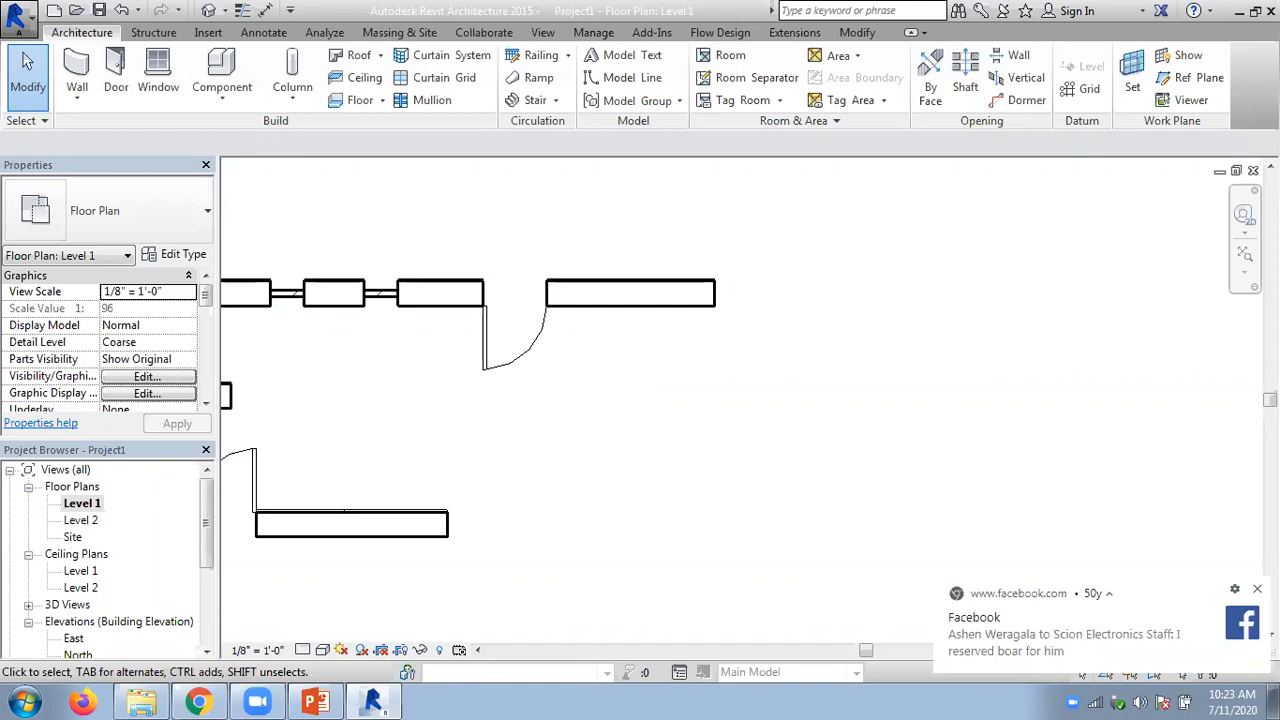
pyautogui.click(698, 290)
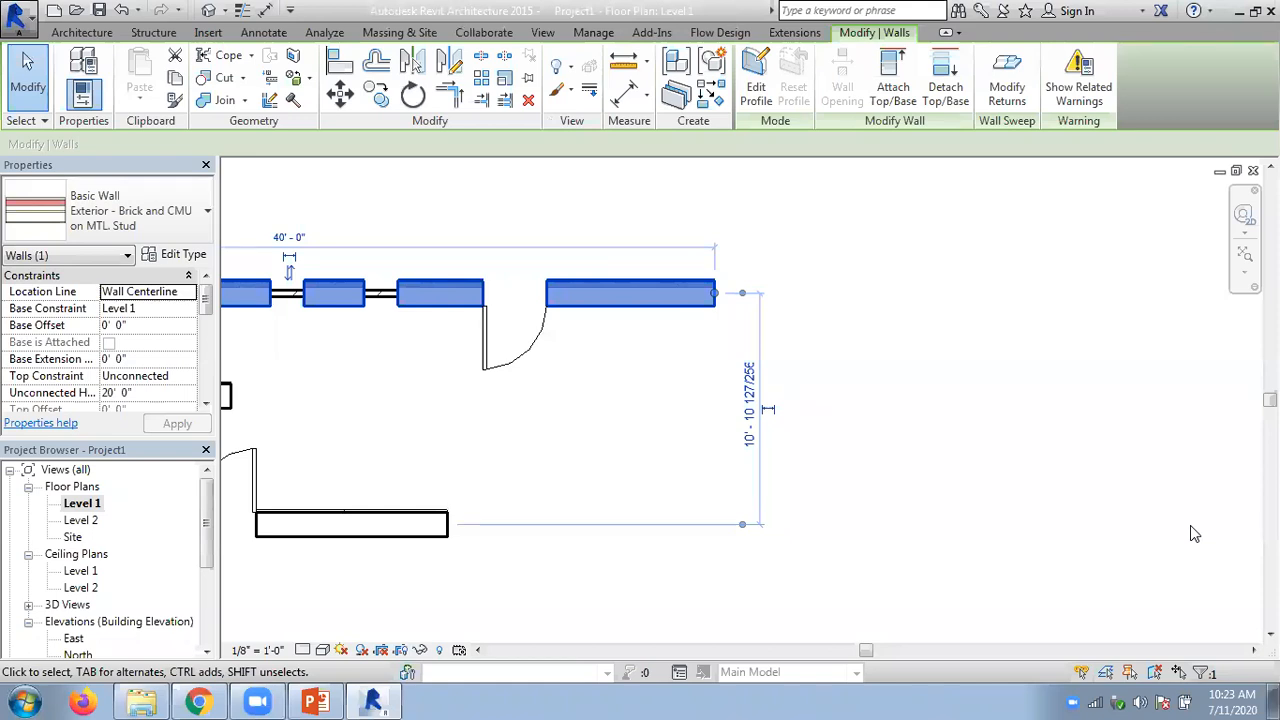
pyautogui.click(831, 378)
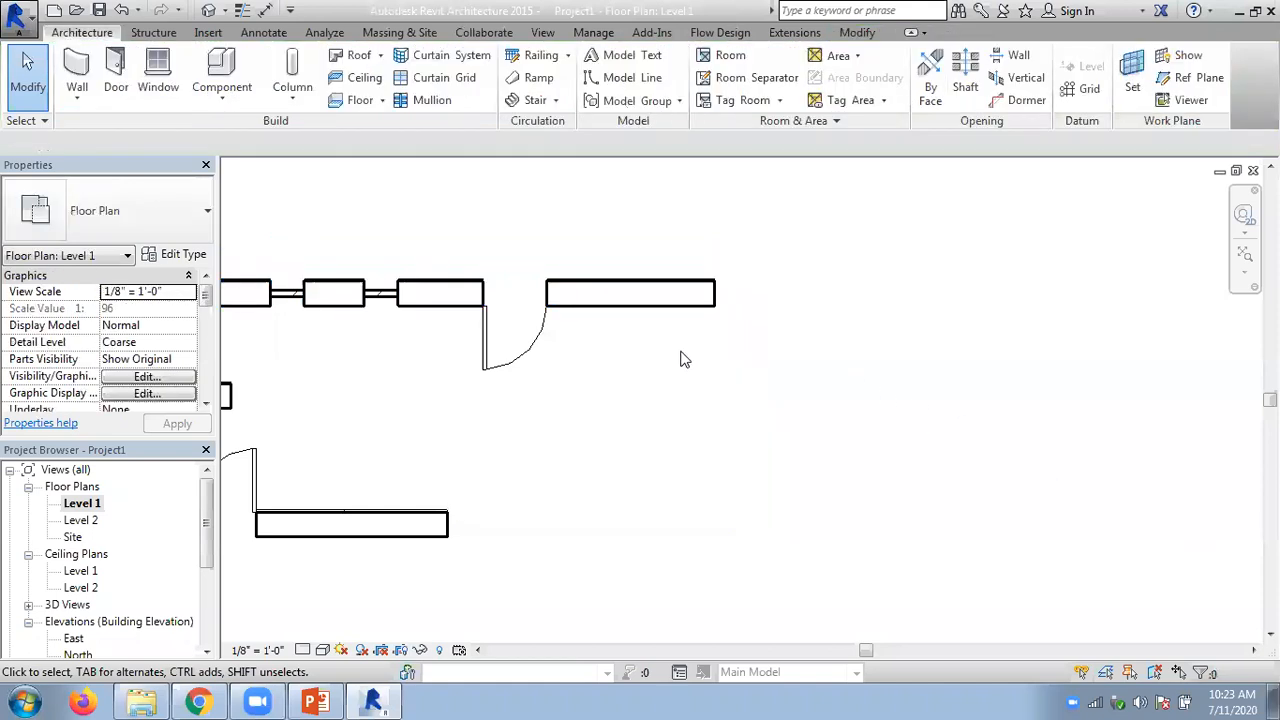
# - Draw a horizontal Exterior - Brick and CMU on MTL. Stud wall about 15' long in the empty area beyond the existing walls
pyautogui.scroll(-2, 684, 358)
pyautogui.moveTo(680, 360); pyautogui.dragTo(465, 455, button='middle')
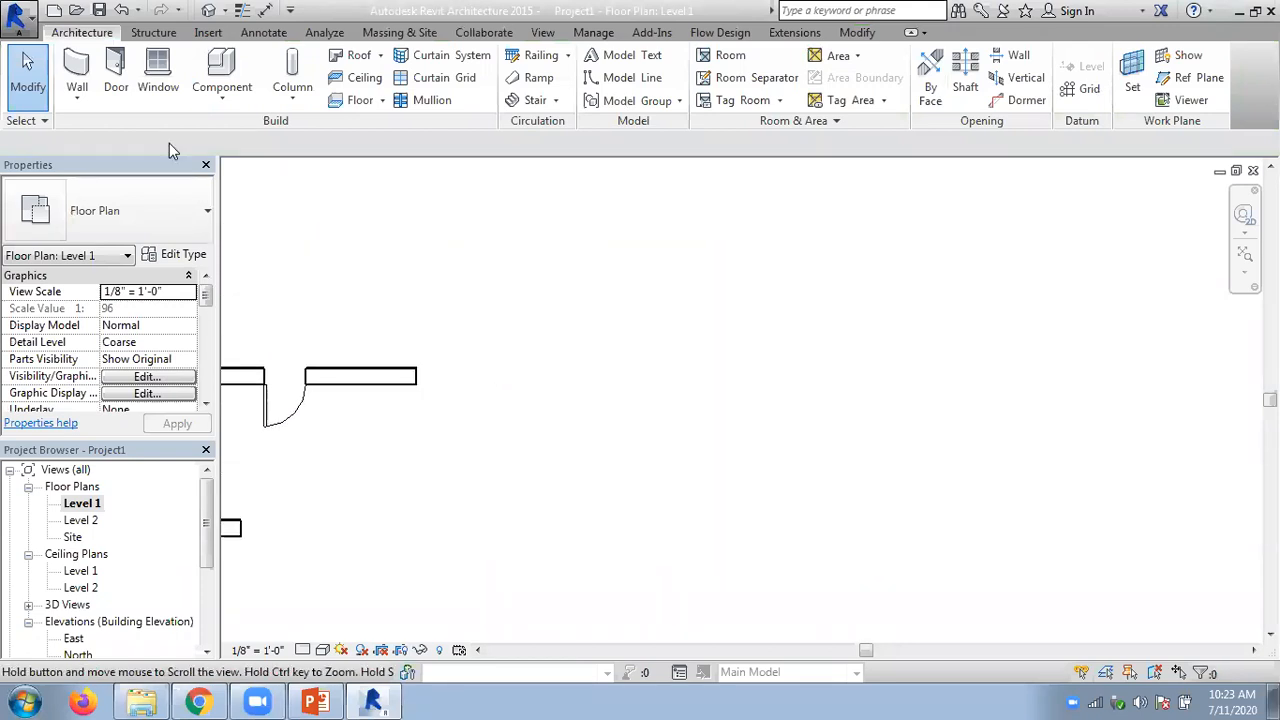
pyautogui.click(77, 97)
pyautogui.click(87, 140)
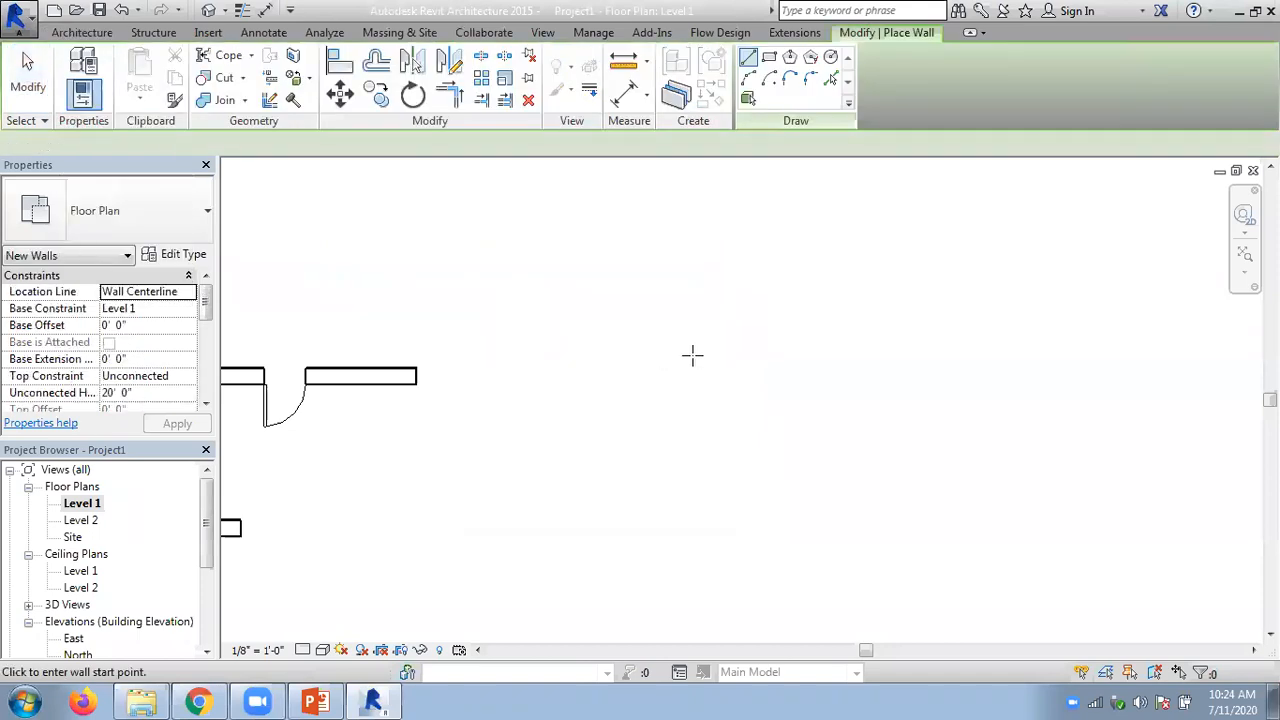
pyautogui.click(627, 356)
pyautogui.click(837, 356)
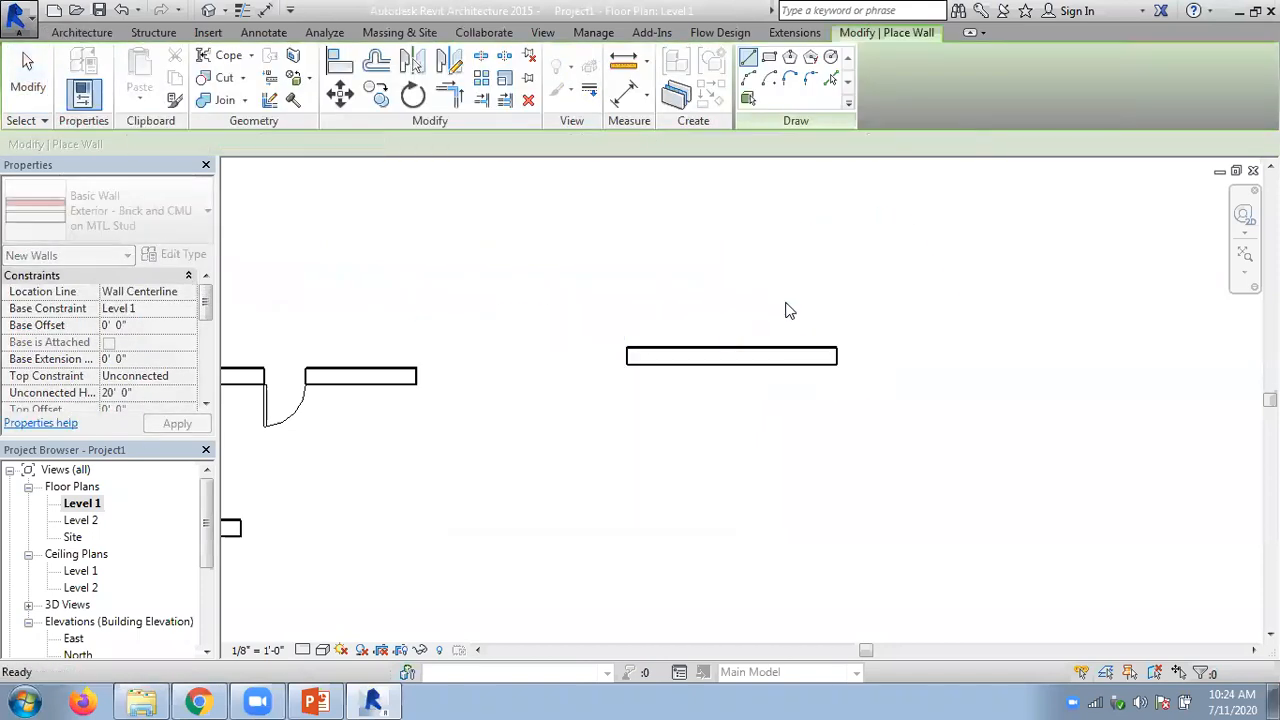
pyautogui.press('Escape')
pyautogui.press('Escape')
# - Scale the new wall numerically by a factor of 2, using its left end as the origin
pyautogui.scroll(2, 773, 314)
pyautogui.moveTo(771, 314); pyautogui.dragTo(677, 294, button='middle')
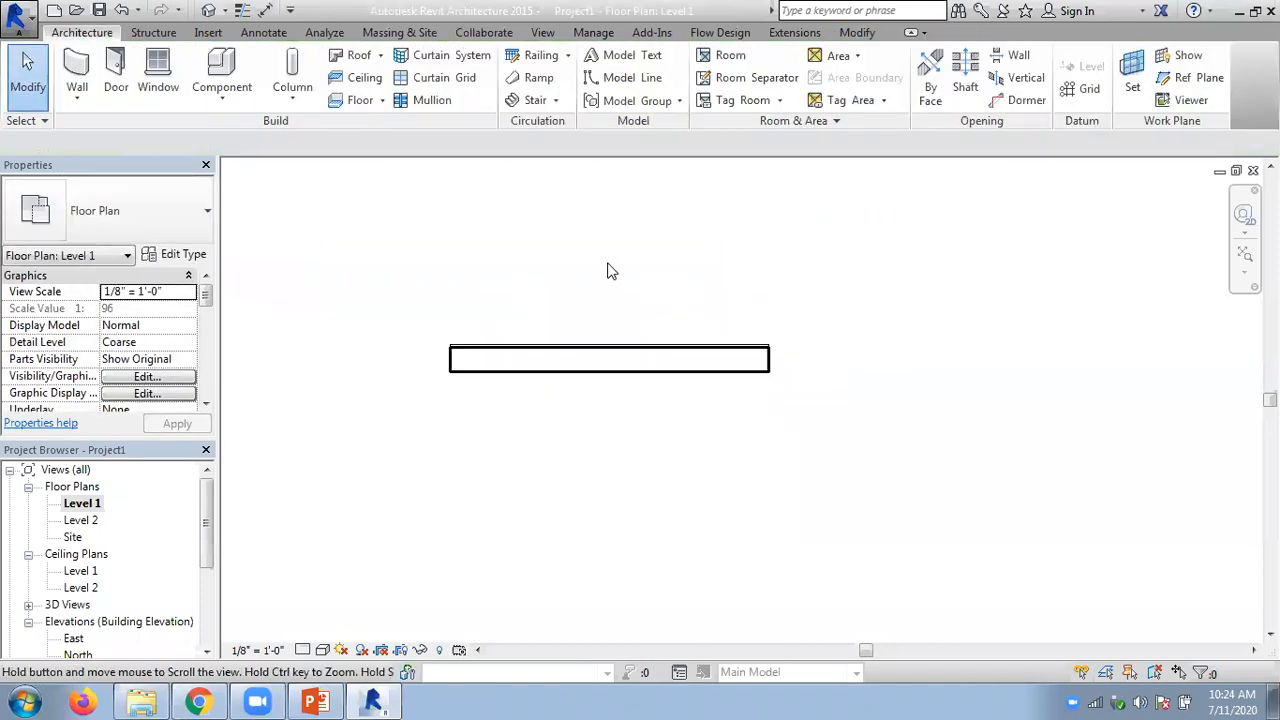
pyautogui.click(855, 32)
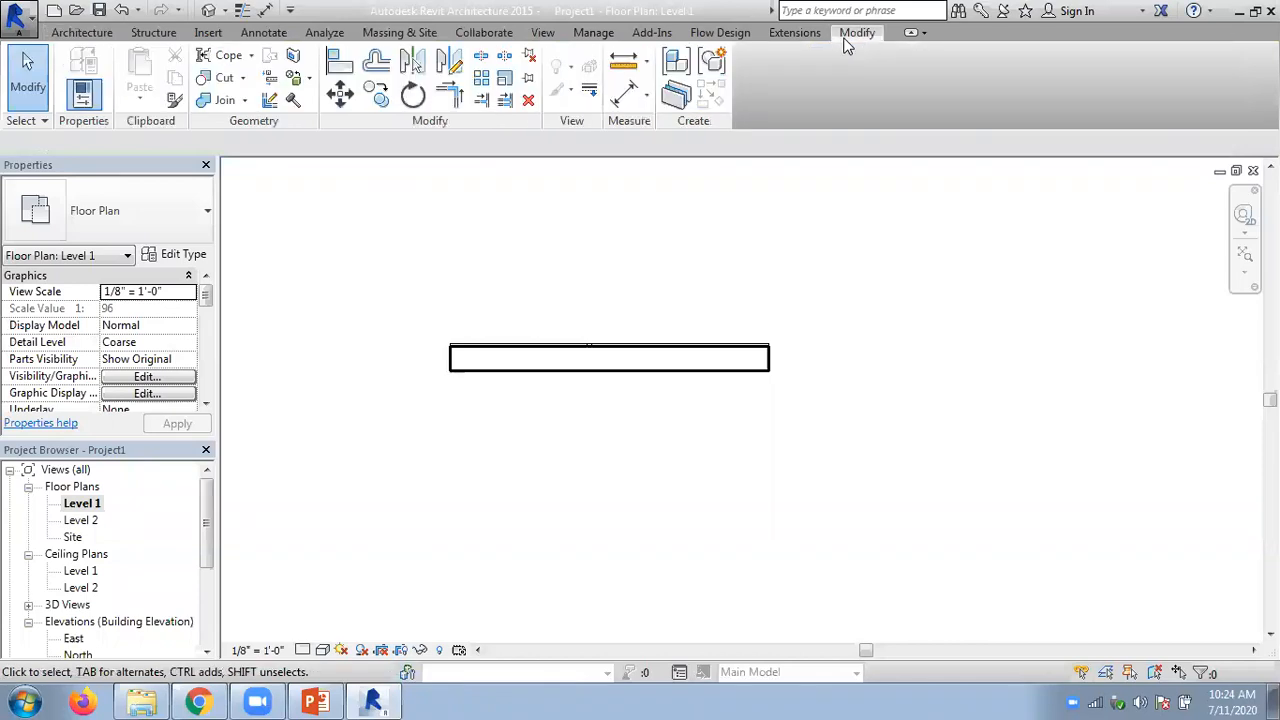
pyautogui.click(505, 88)
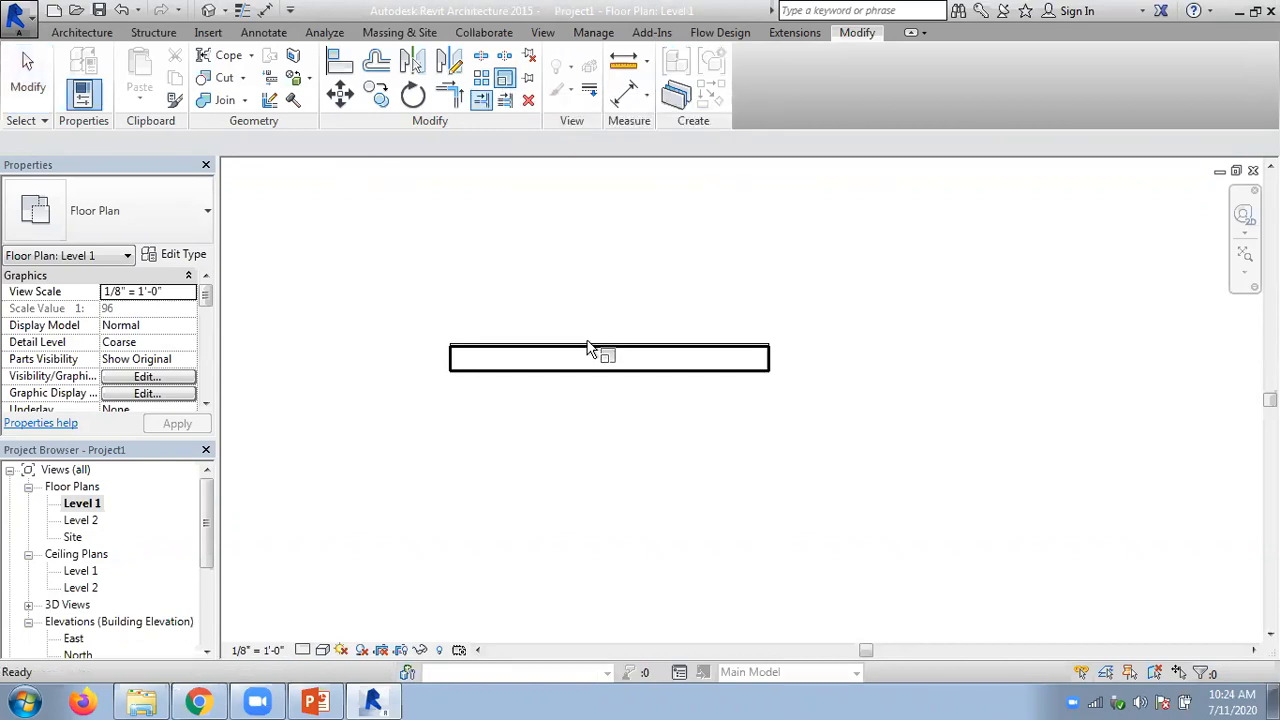
pyautogui.click(507, 85)
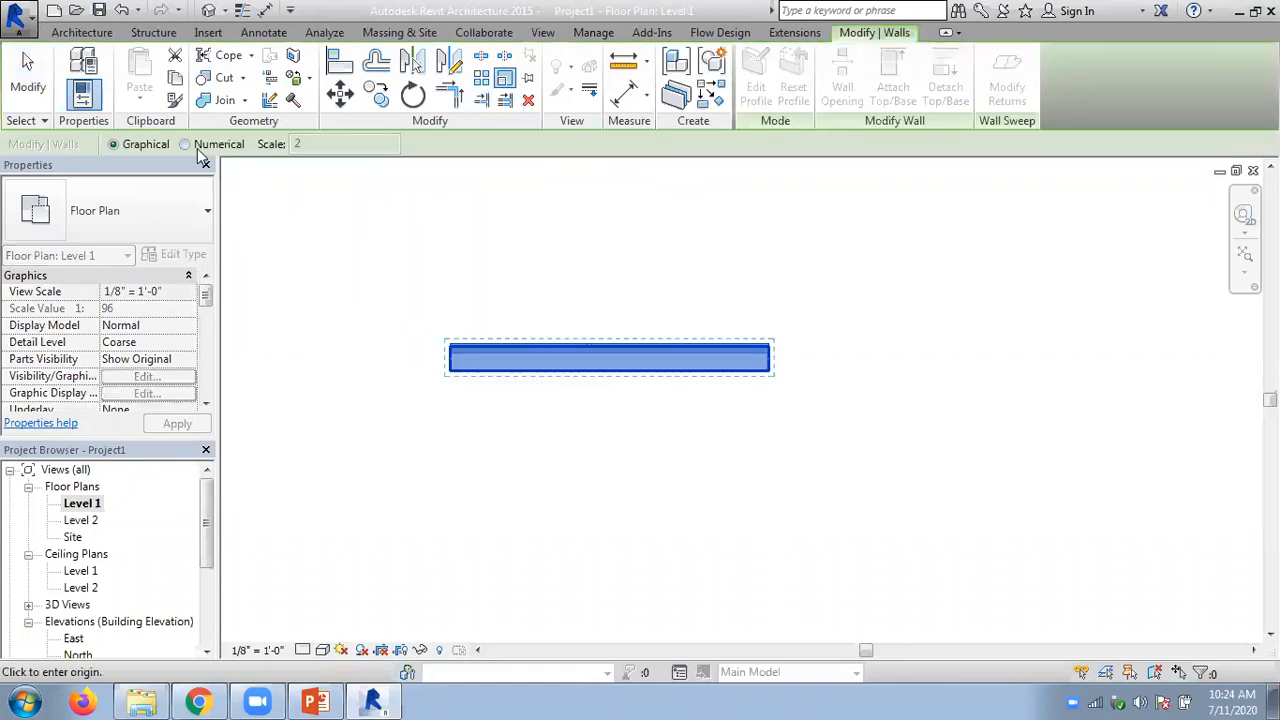
pyautogui.click(191, 146)
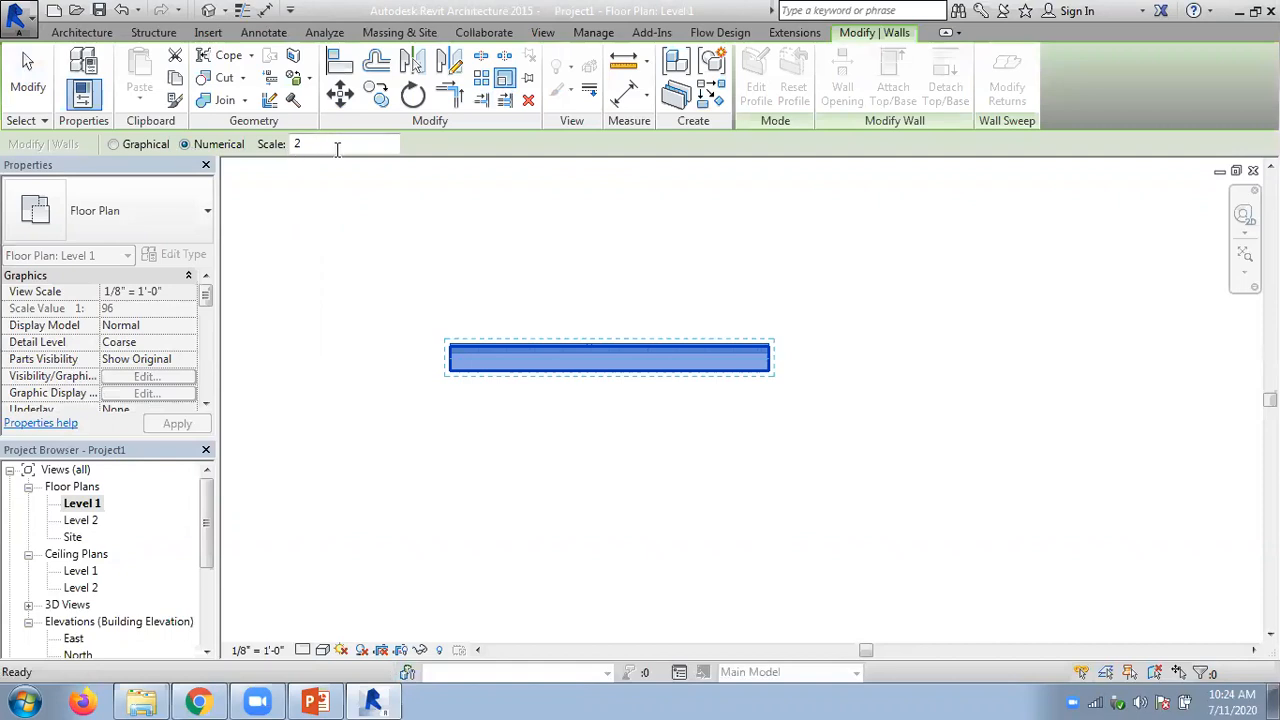
pyautogui.click(450, 358)
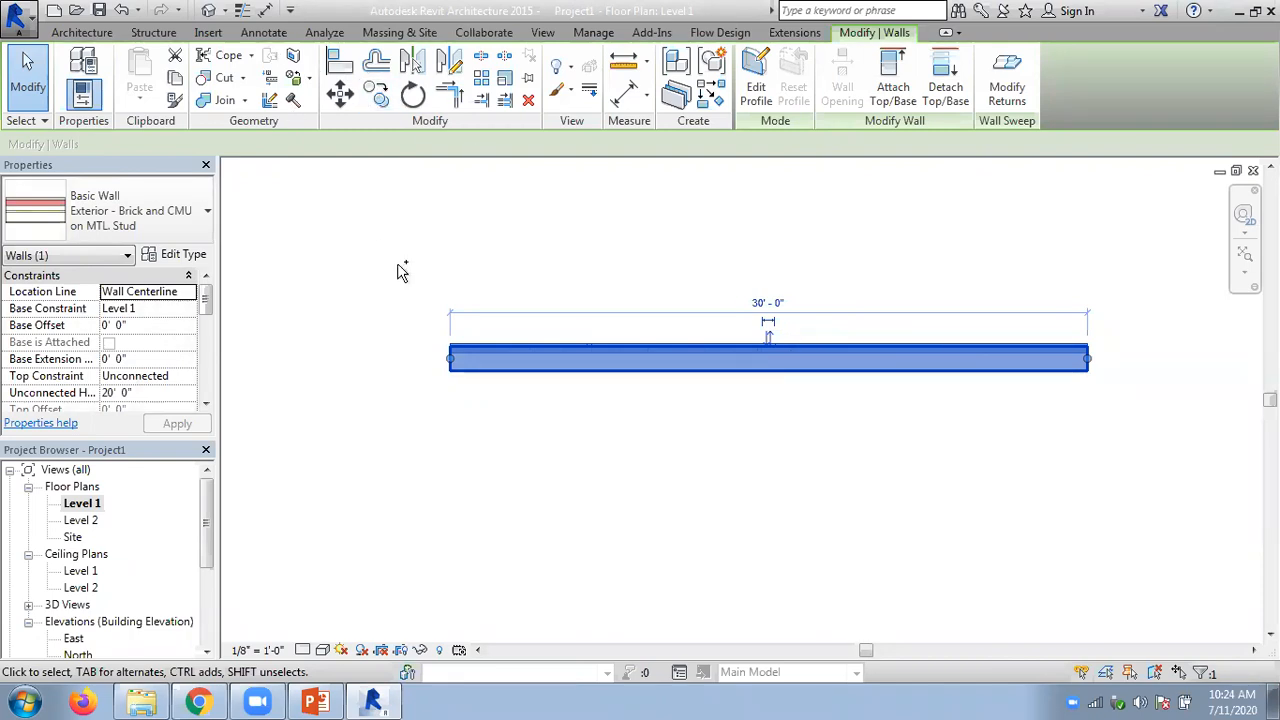
# - Undo the wall's scaling, redo it, and select the wall each time to compare its length
pyautogui.hotkey('ctrl', 'z')
pyautogui.click(520, 352)
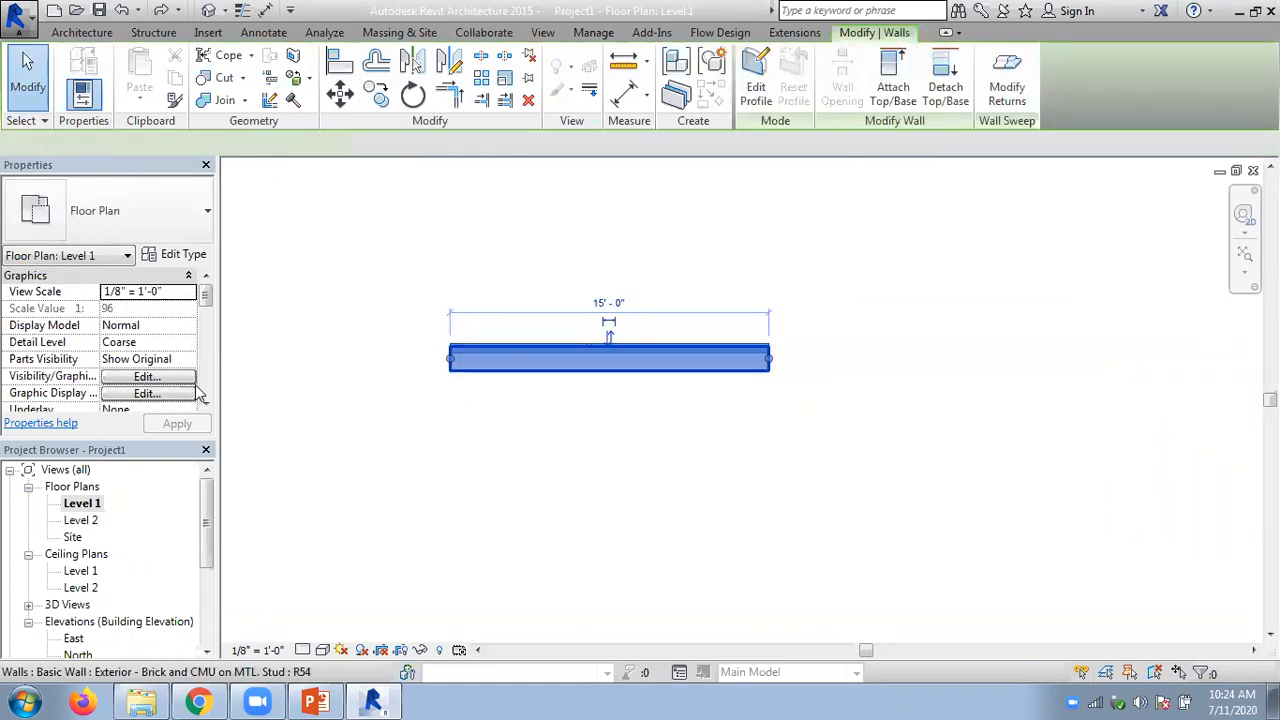
pyautogui.click(421, 265)
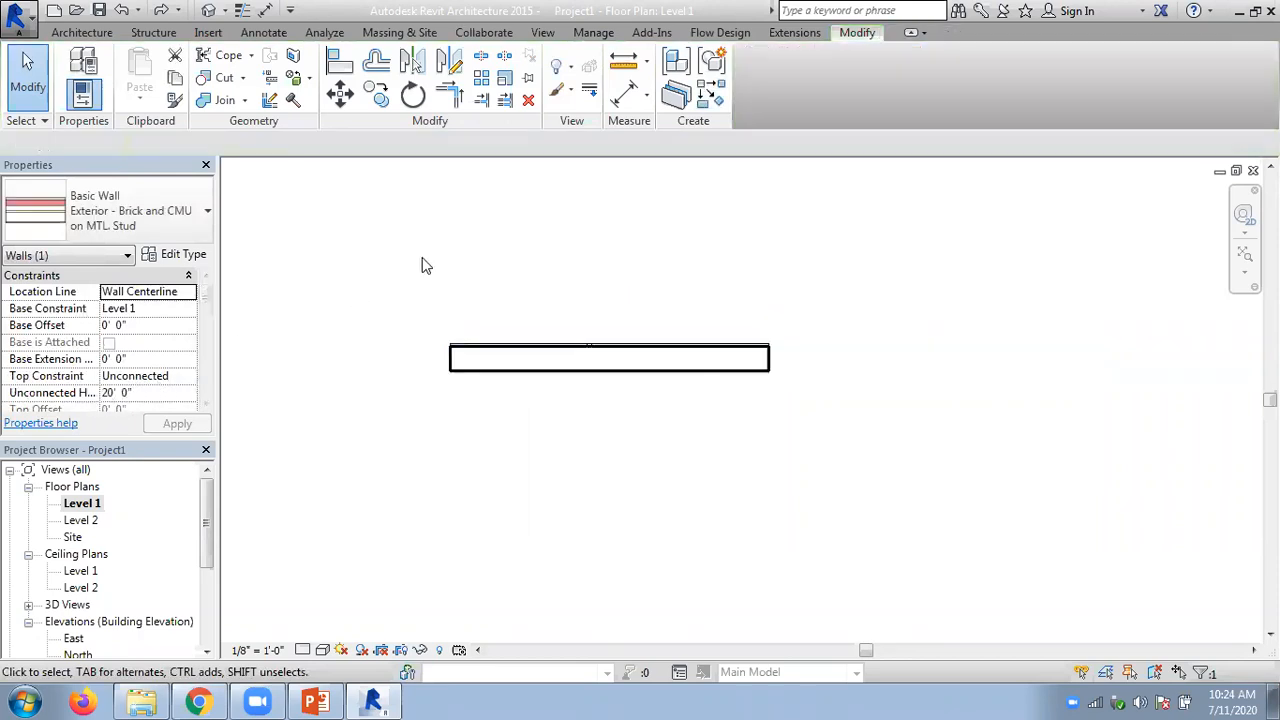
pyautogui.hotkey('ctrl', 'y')
pyautogui.click(505, 354)
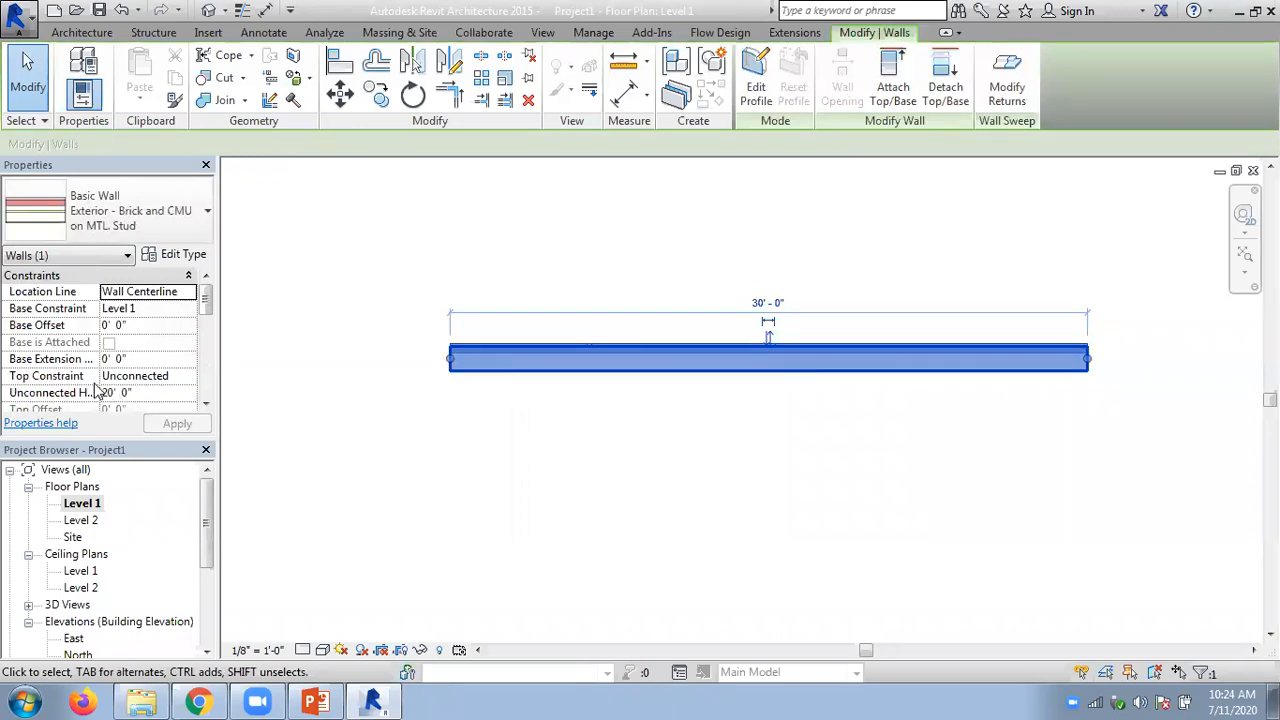
pyautogui.click(549, 261)
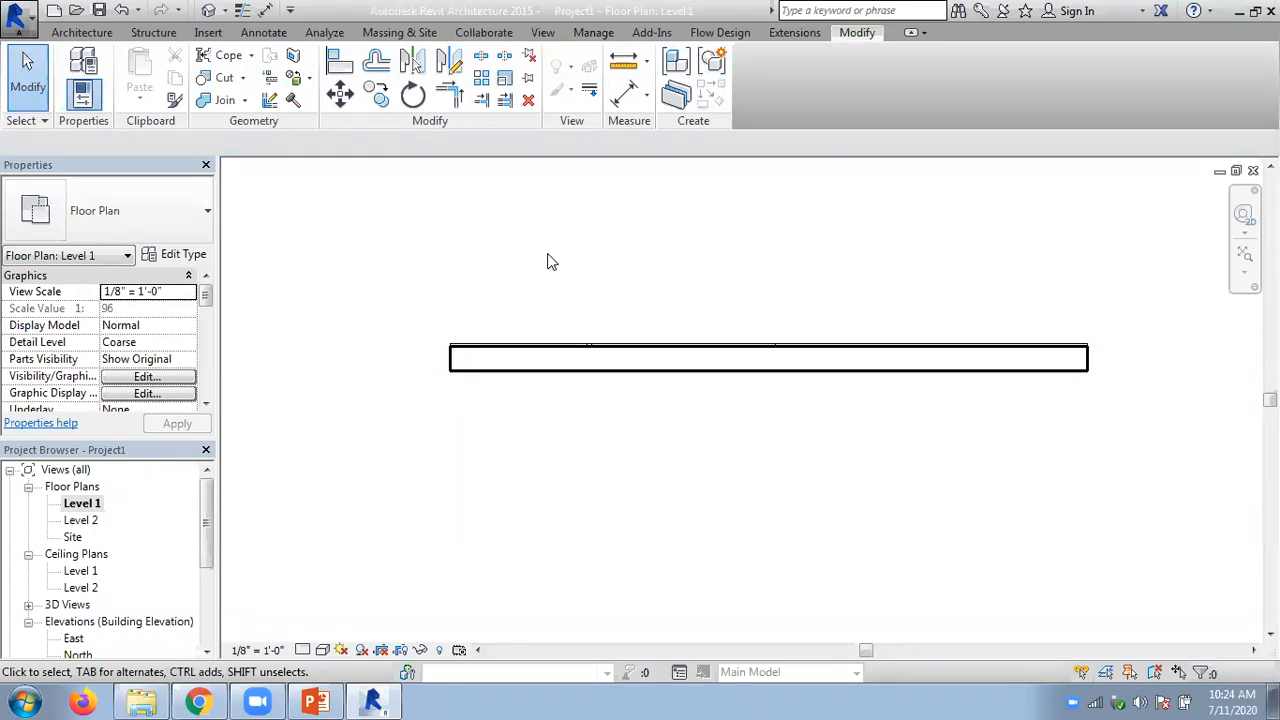
# - Set the scaled wall's length to 1000' through its temporary dimension
pyautogui.click(597, 354)
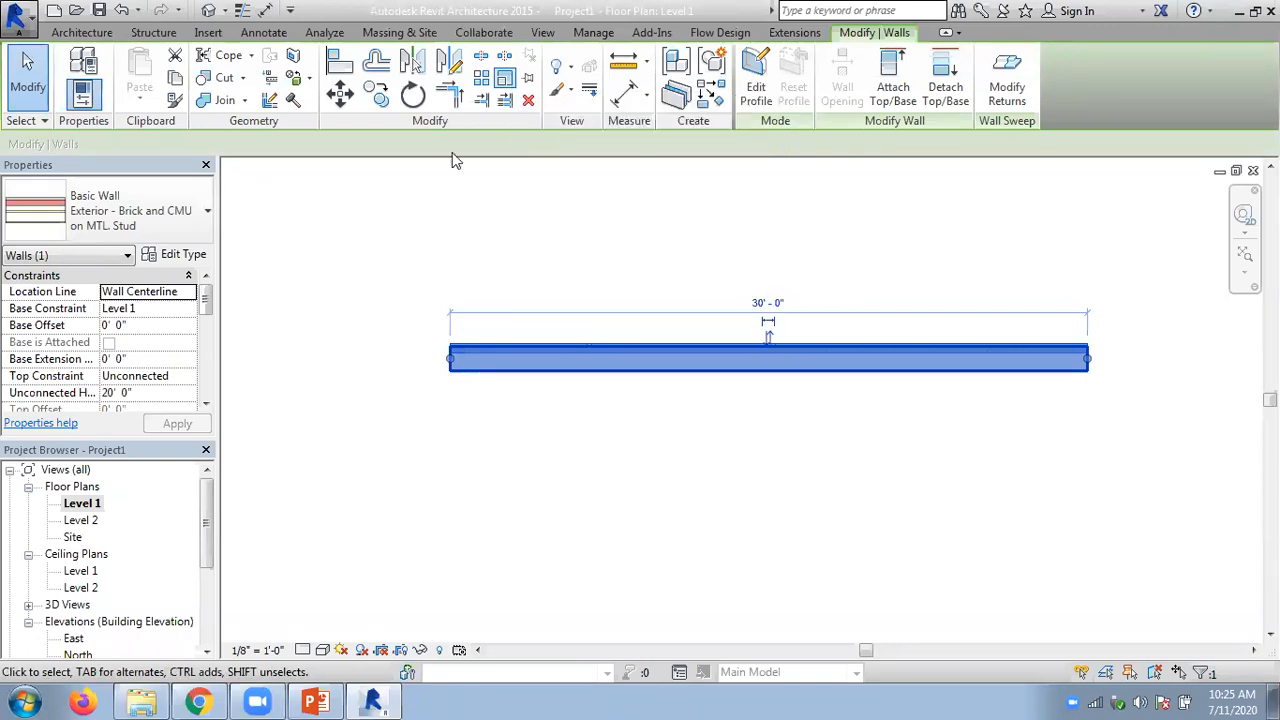
pyautogui.click(410, 230)
pyautogui.click(575, 355)
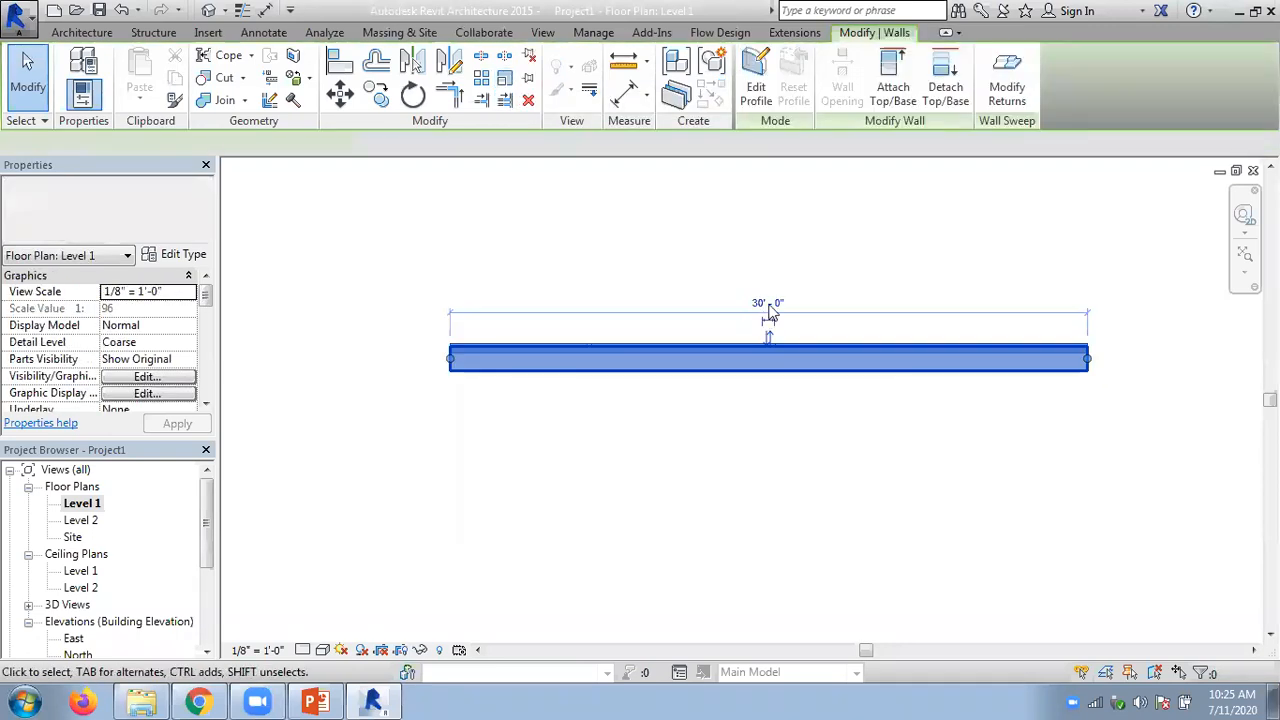
pyautogui.click(768, 298)
pyautogui.write('100')
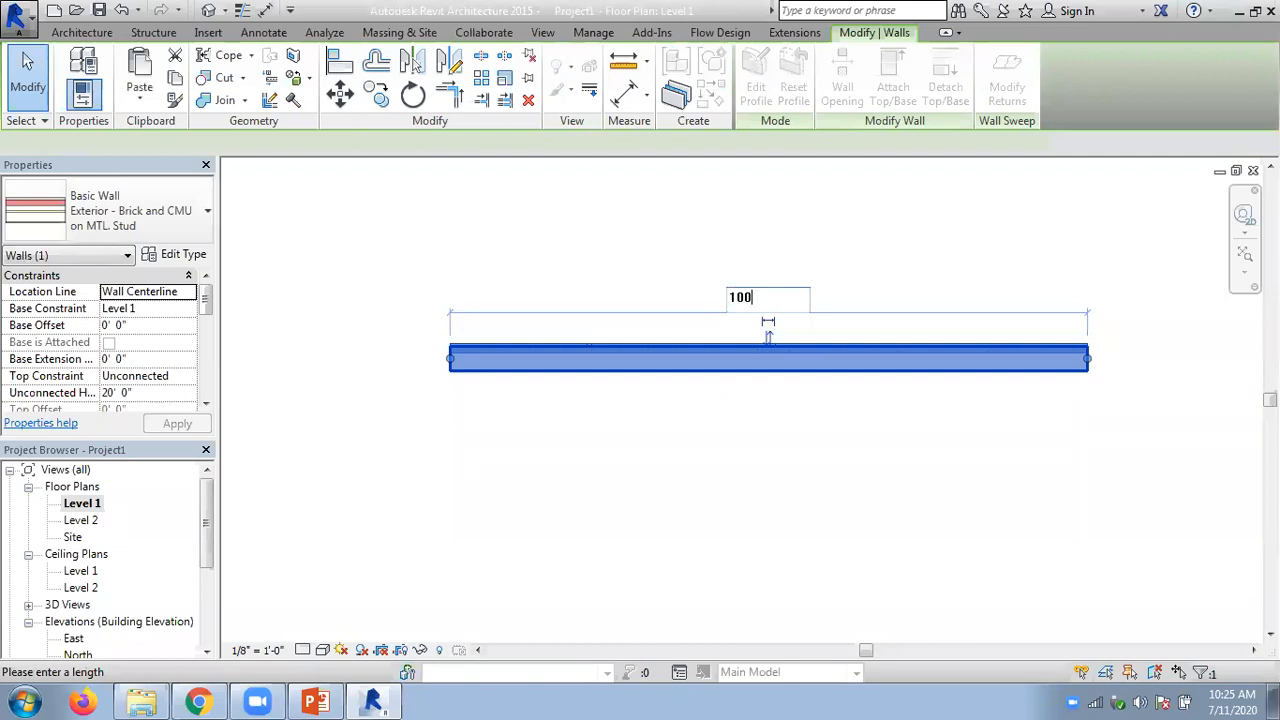
pyautogui.write('0')
pyautogui.press('Return')
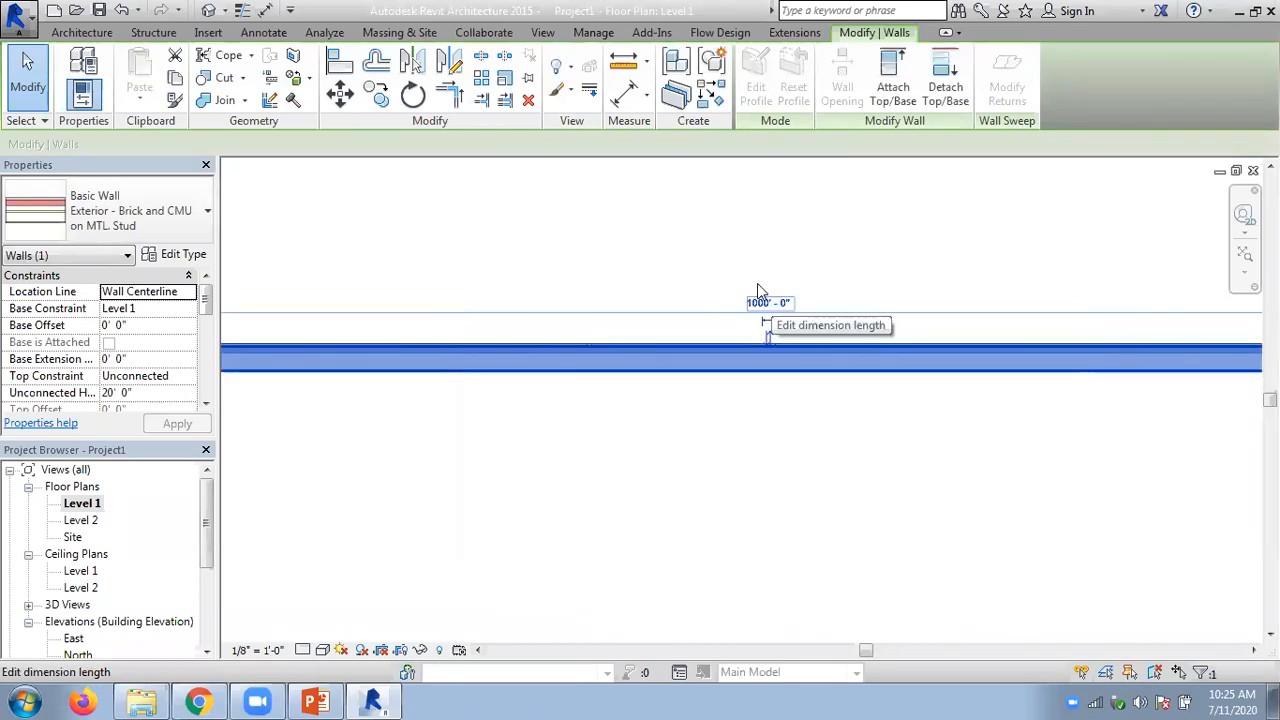
pyautogui.click(728, 273)
# - Select the elongated wall, find its far end, and try to set its length to 100000'
pyautogui.scroll(-6, 728, 273)
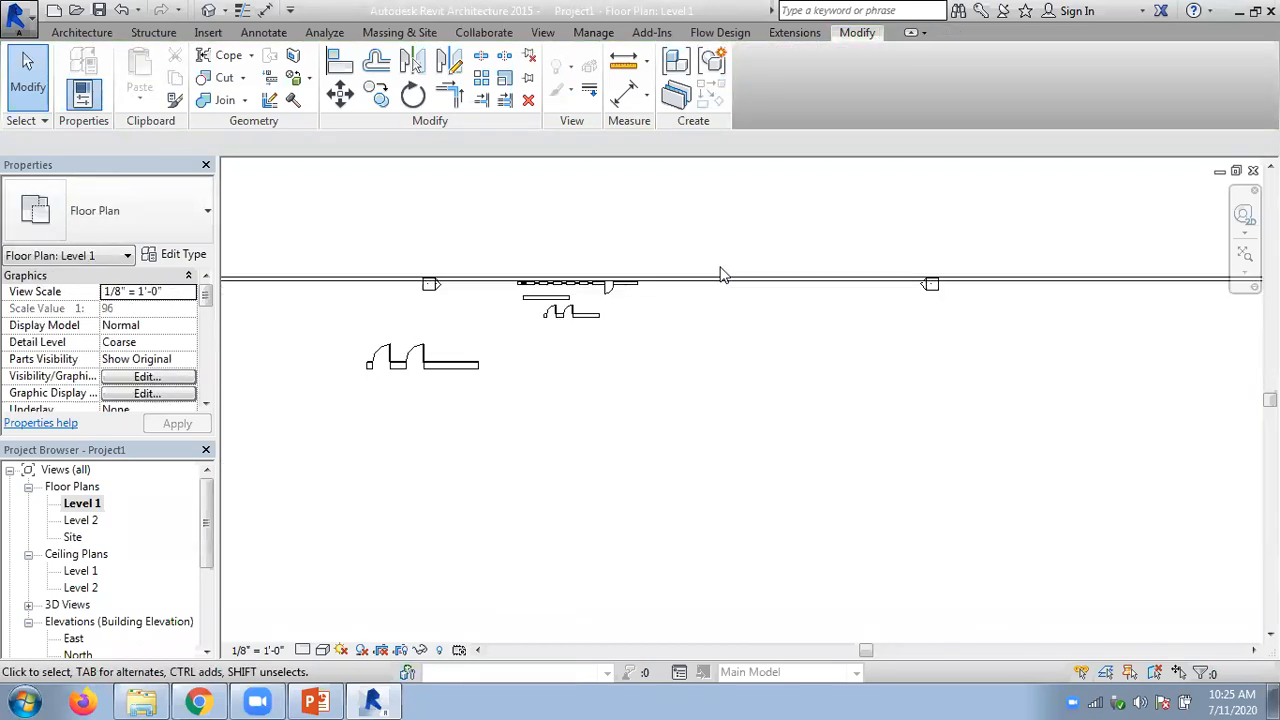
pyautogui.scroll(-2, 718, 268)
pyautogui.scroll(6, 879, 295)
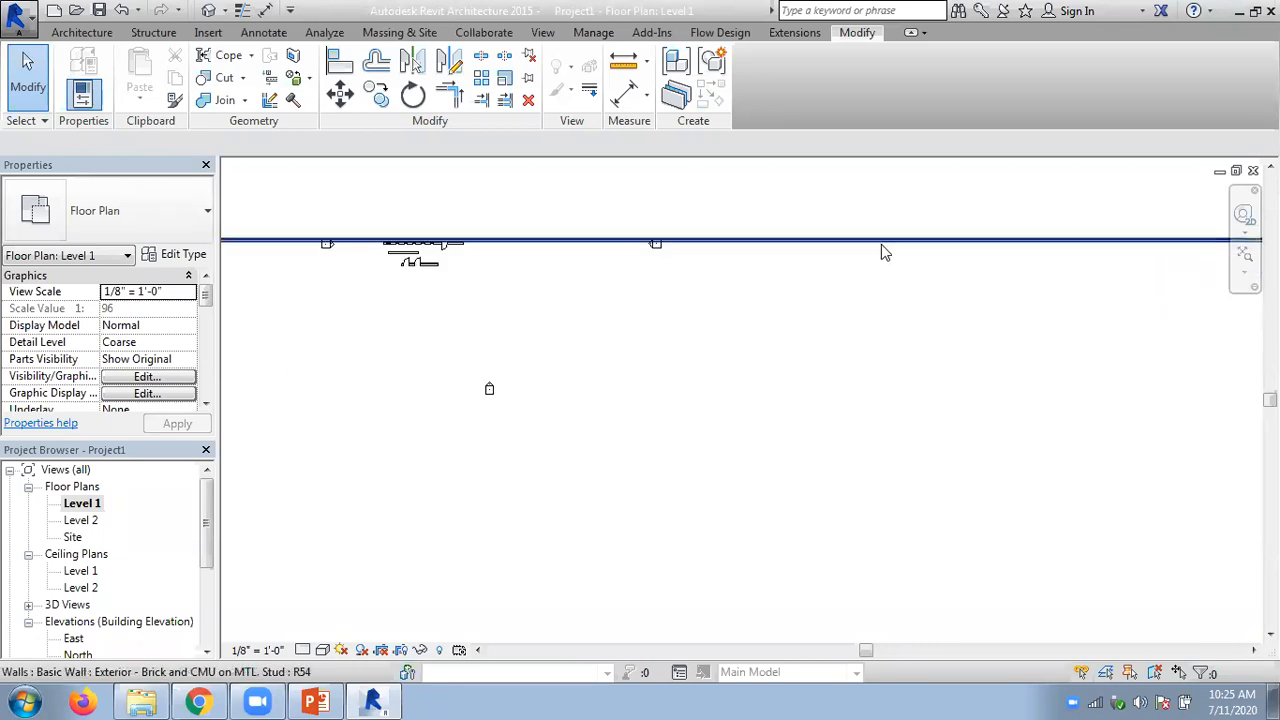
pyautogui.click(880, 244)
pyautogui.moveTo(962, 361); pyautogui.dragTo(1238, 448, button='middle')
pyautogui.moveTo(486, 437); pyautogui.dragTo(1122, 437, button='middle')
pyautogui.moveTo(521, 399)
pyautogui.mouseDown(button='middle')
pyautogui.moveTo(888, 430)
pyautogui.moveTo(376, 424)
pyautogui.mouseUp(button='middle')
pyautogui.scroll(2, 644, 401)
pyautogui.scroll(-3, 644, 408)
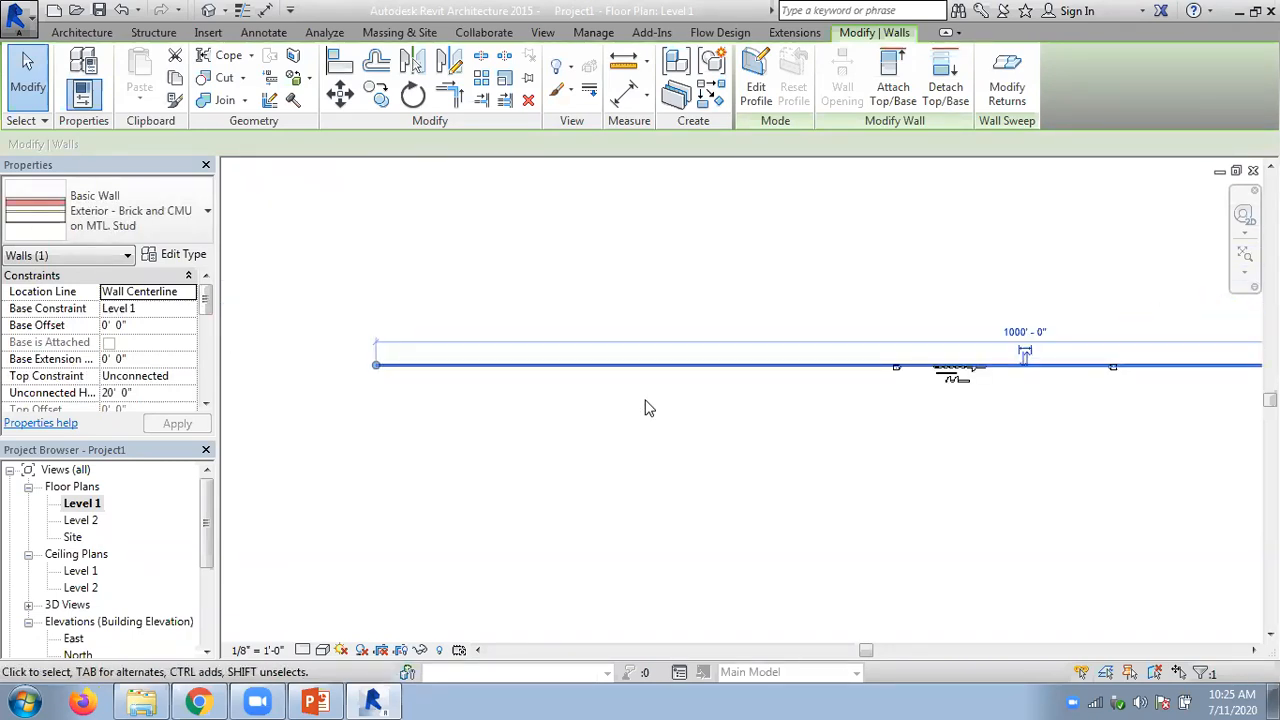
pyautogui.click(1025, 331)
pyautogui.write('100000')
pyautogui.press('Return')
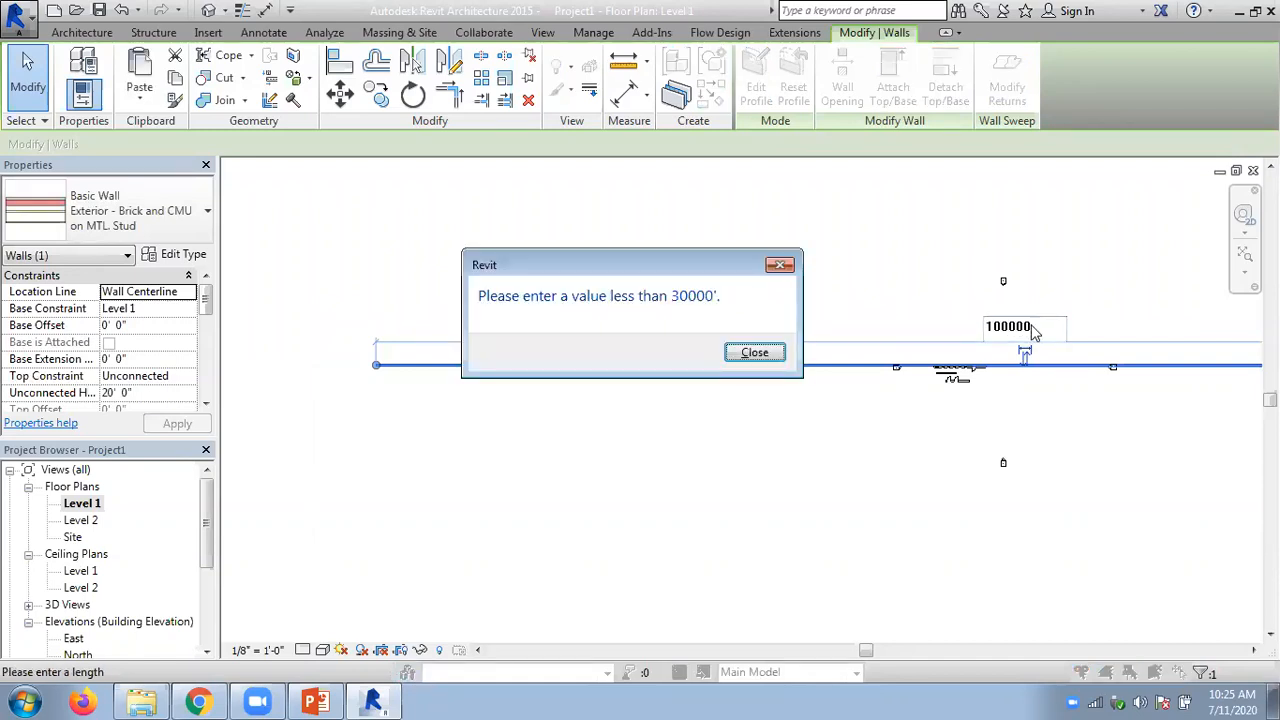
pyautogui.click(754, 353)
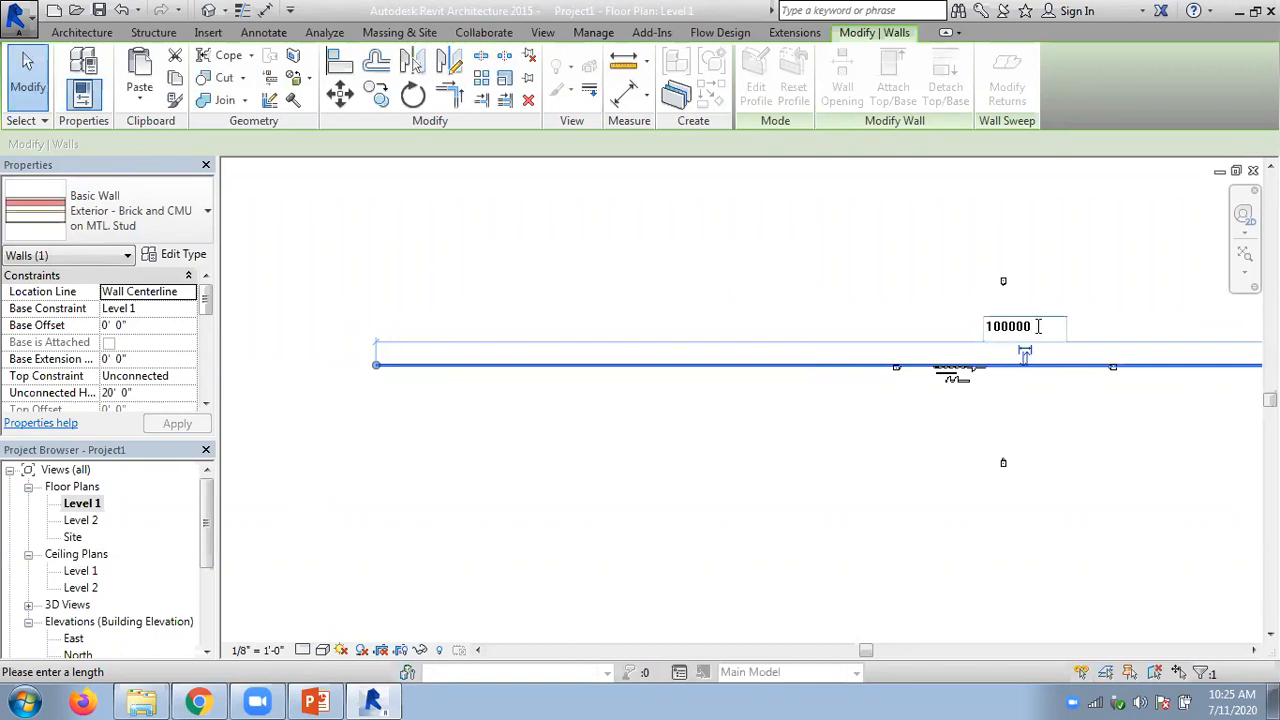
# - Set the wall's length to 10000' and after that to 30000'
pyautogui.press('Return')
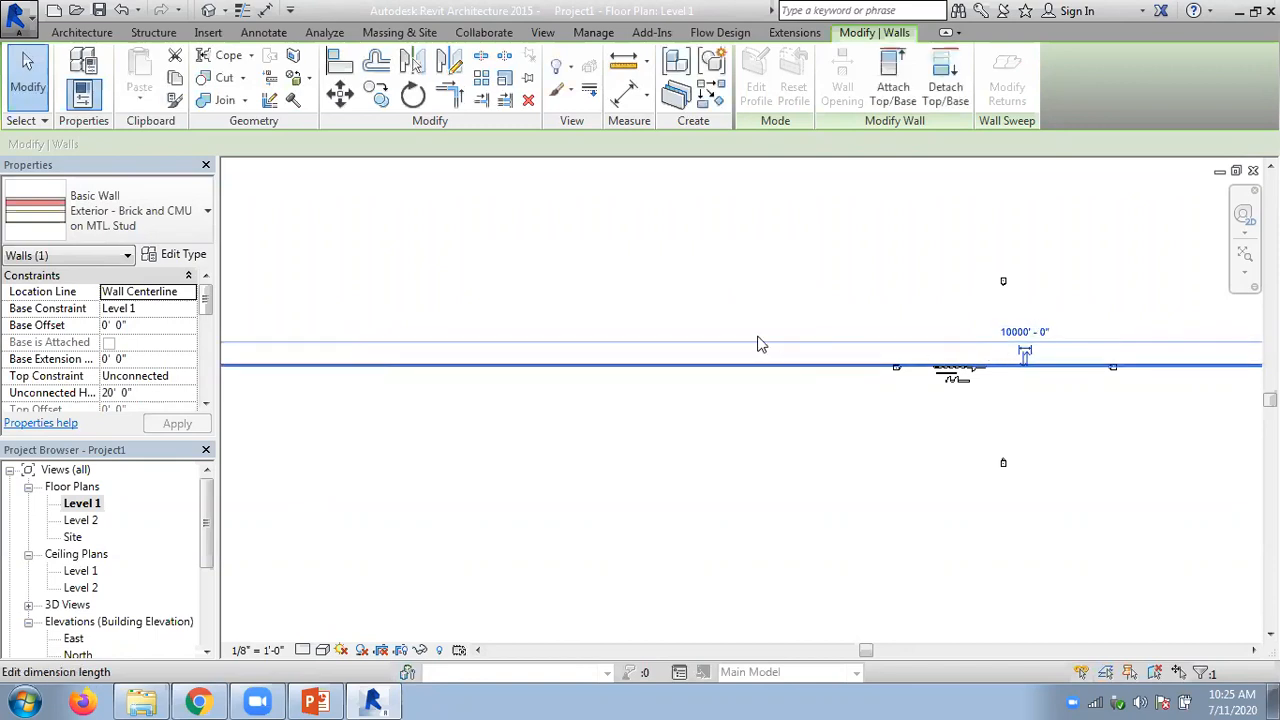
pyautogui.click(1025, 332)
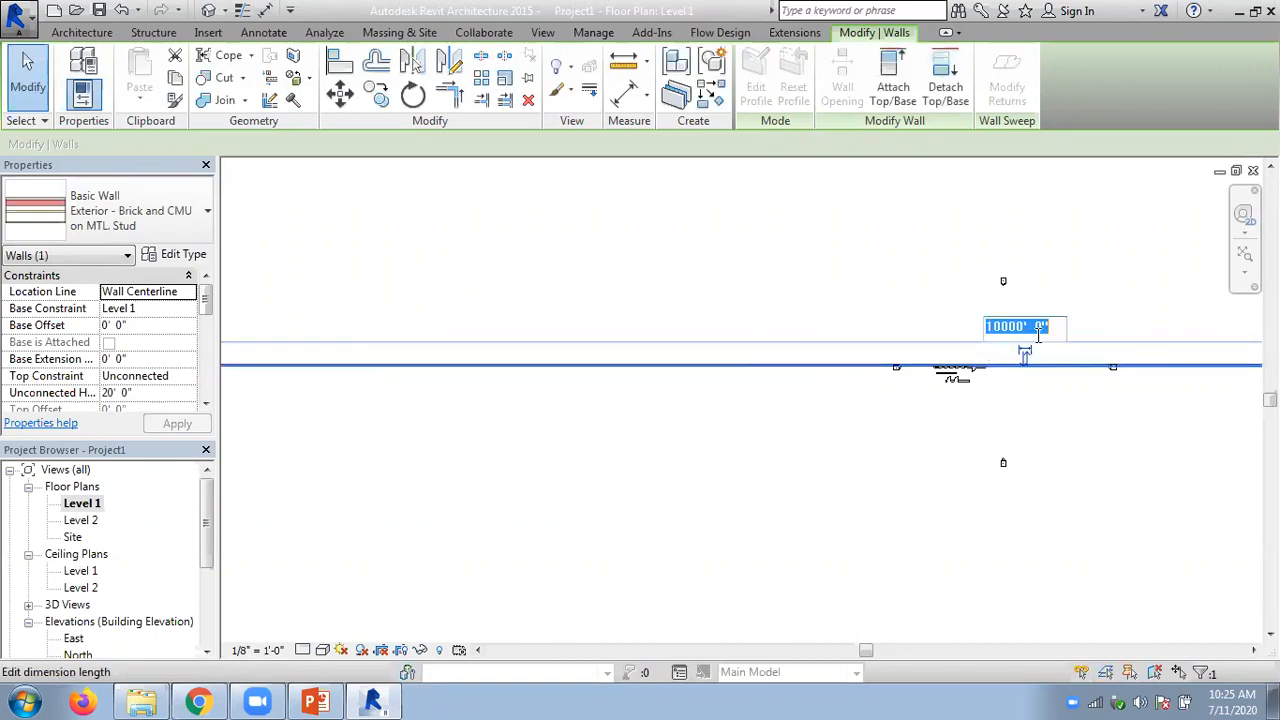
pyautogui.write('30000')
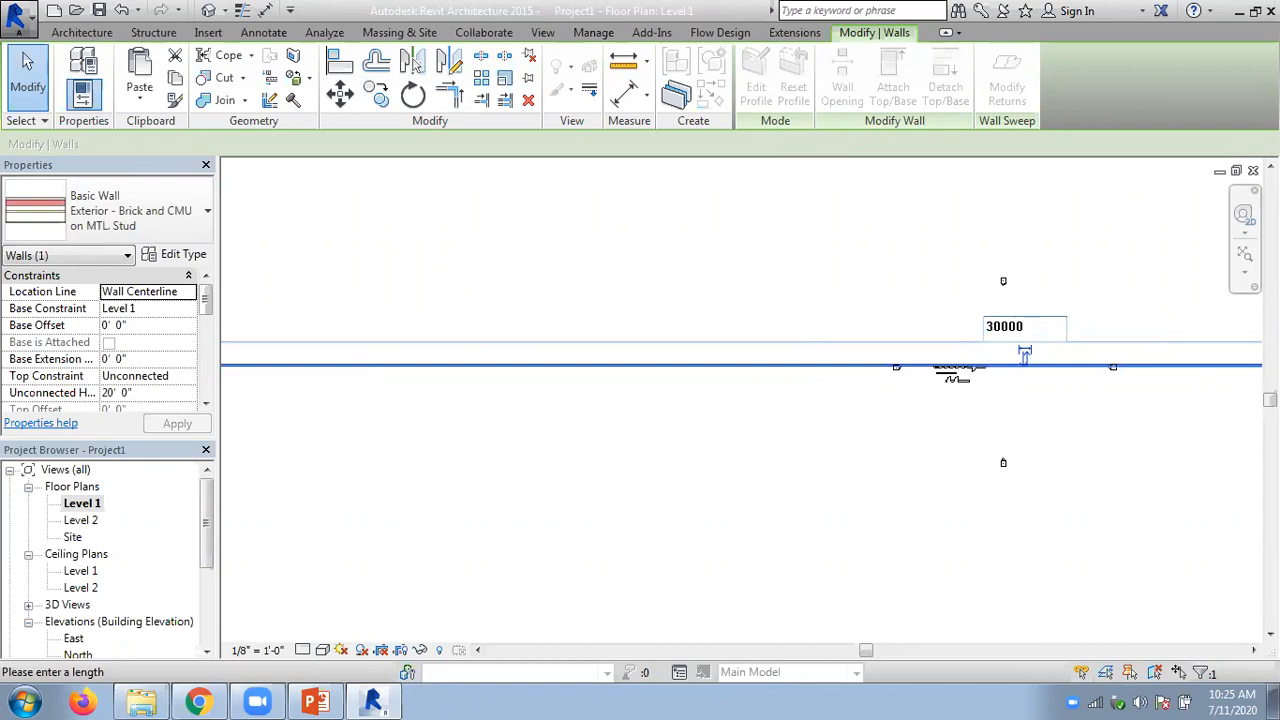
pyautogui.press('Return')
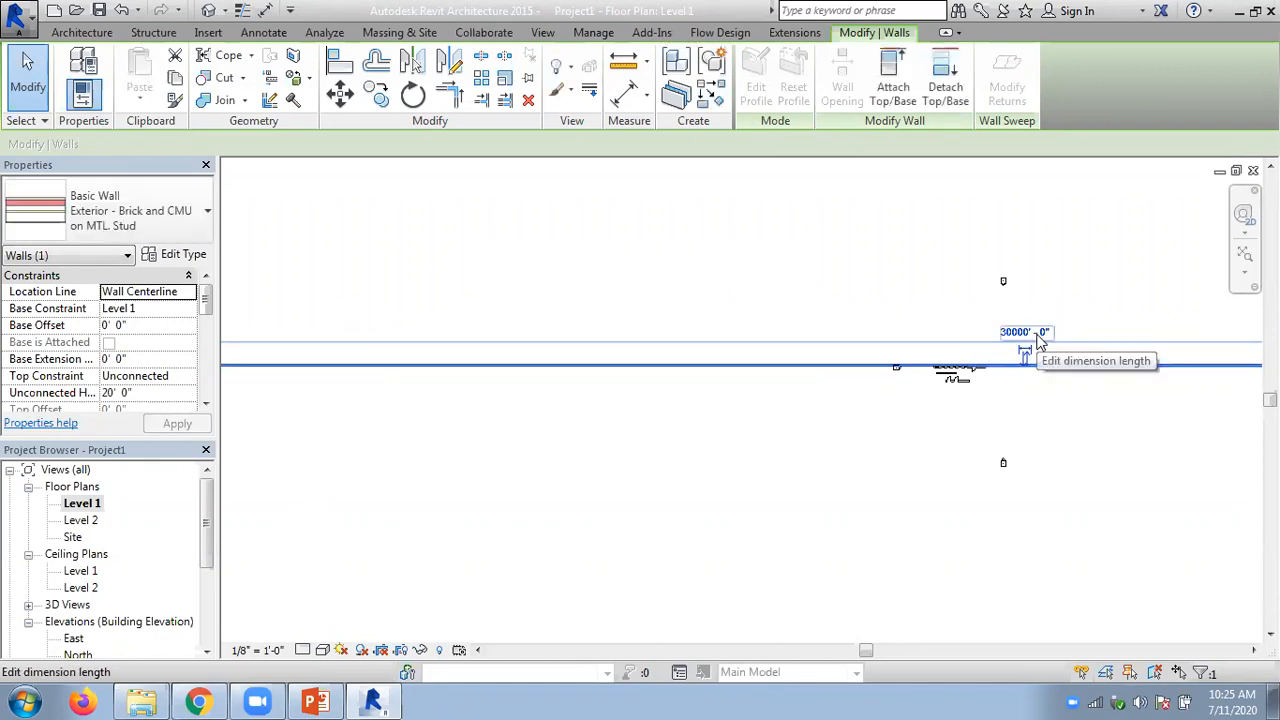
# - Try to set the wall's length to 310000', shorten the entry, and submit it again
pyautogui.click(1038, 337)
pyautogui.write('310000')
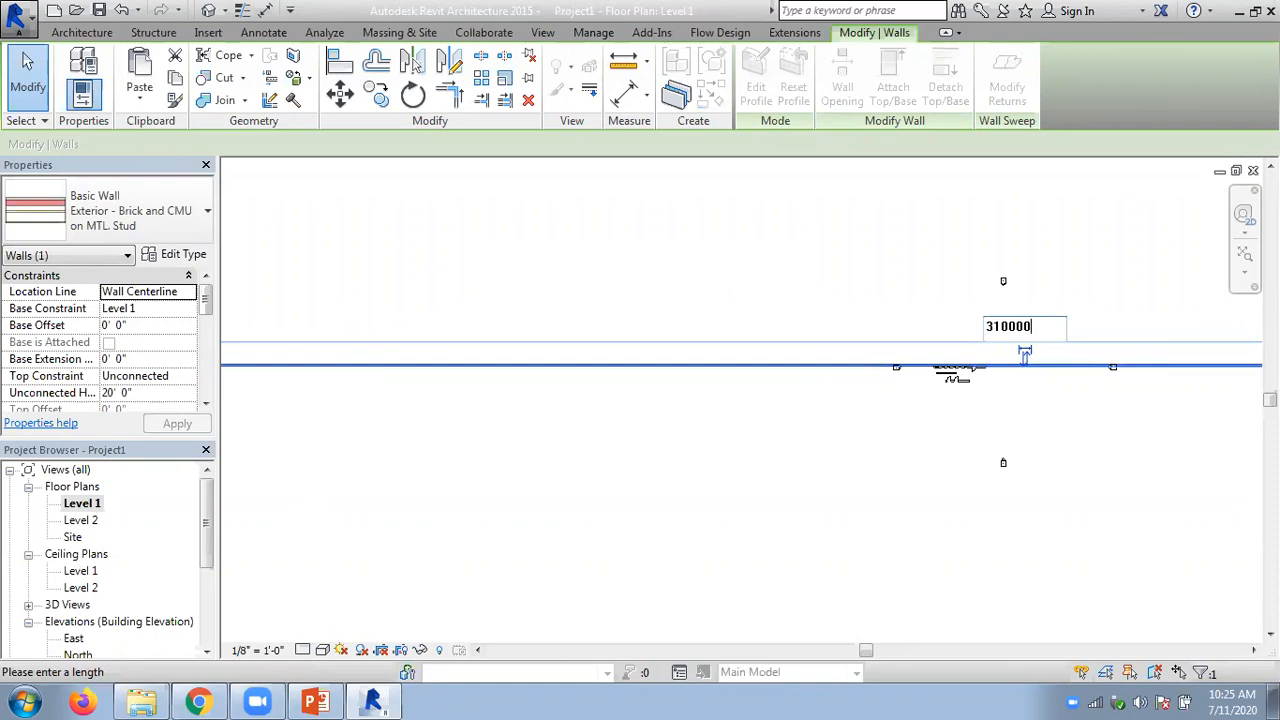
pyautogui.press('Return')
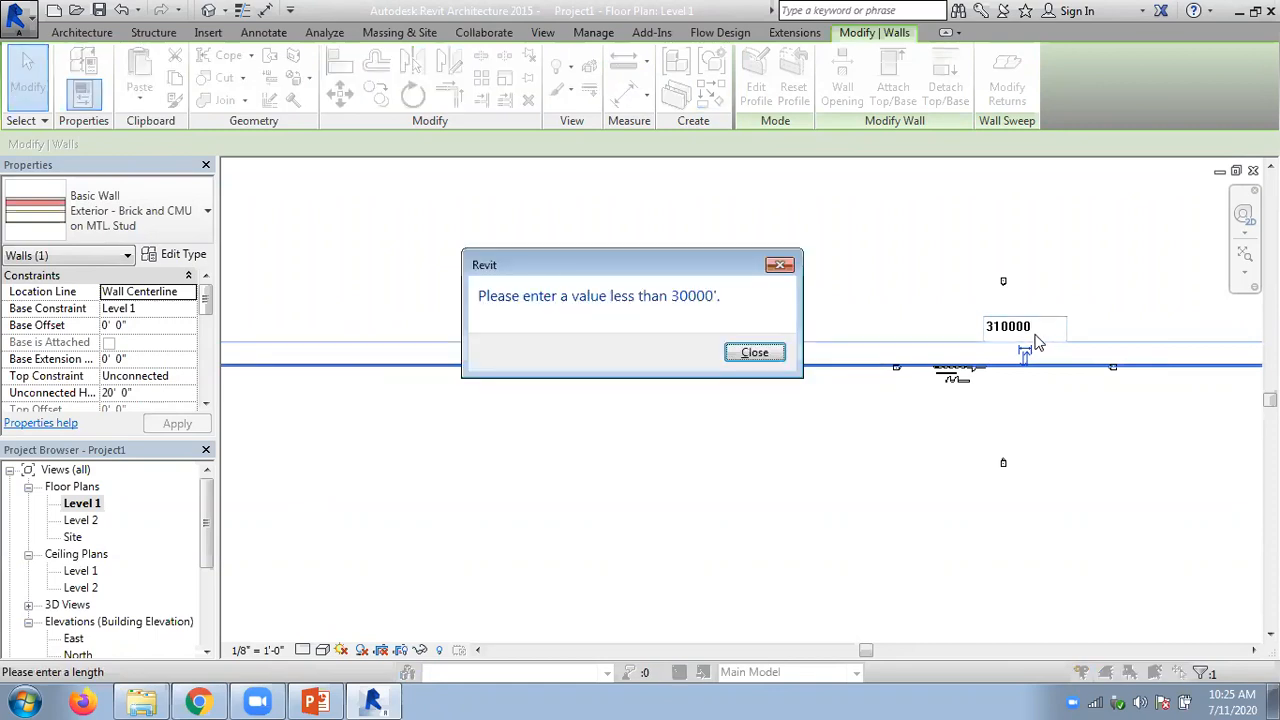
pyautogui.click(754, 353)
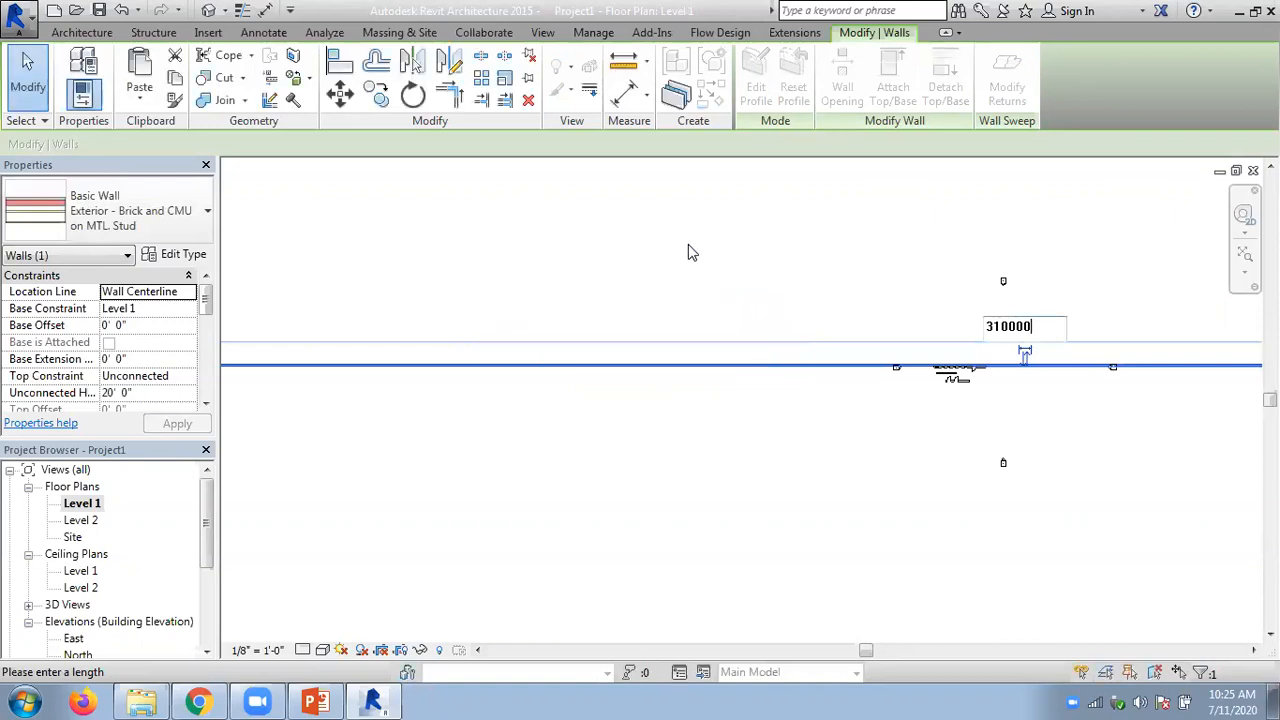
pyautogui.press('BackSpace')
pyautogui.press('BackSpace')
pyautogui.press('BackSpace')
pyautogui.press('BackSpace')
pyautogui.press('BackSpace')
pyautogui.press('BackSpace')
pyautogui.press('Return')
pyautogui.click(752, 352)
# - Leave the length entry and undo the wall's manual length changes back to the scaled wall
pyautogui.scroll(-4, 758, 294)
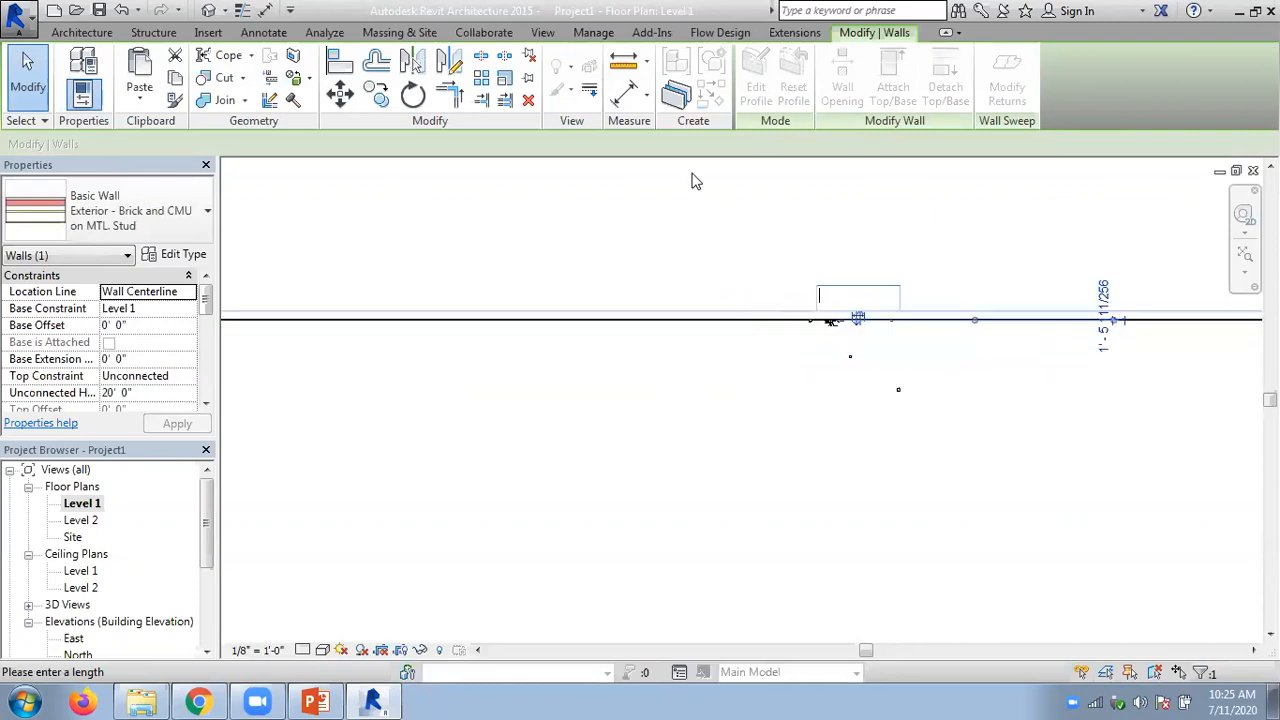
pyautogui.click(634, 288)
pyautogui.hotkey('ctrl', 'z')
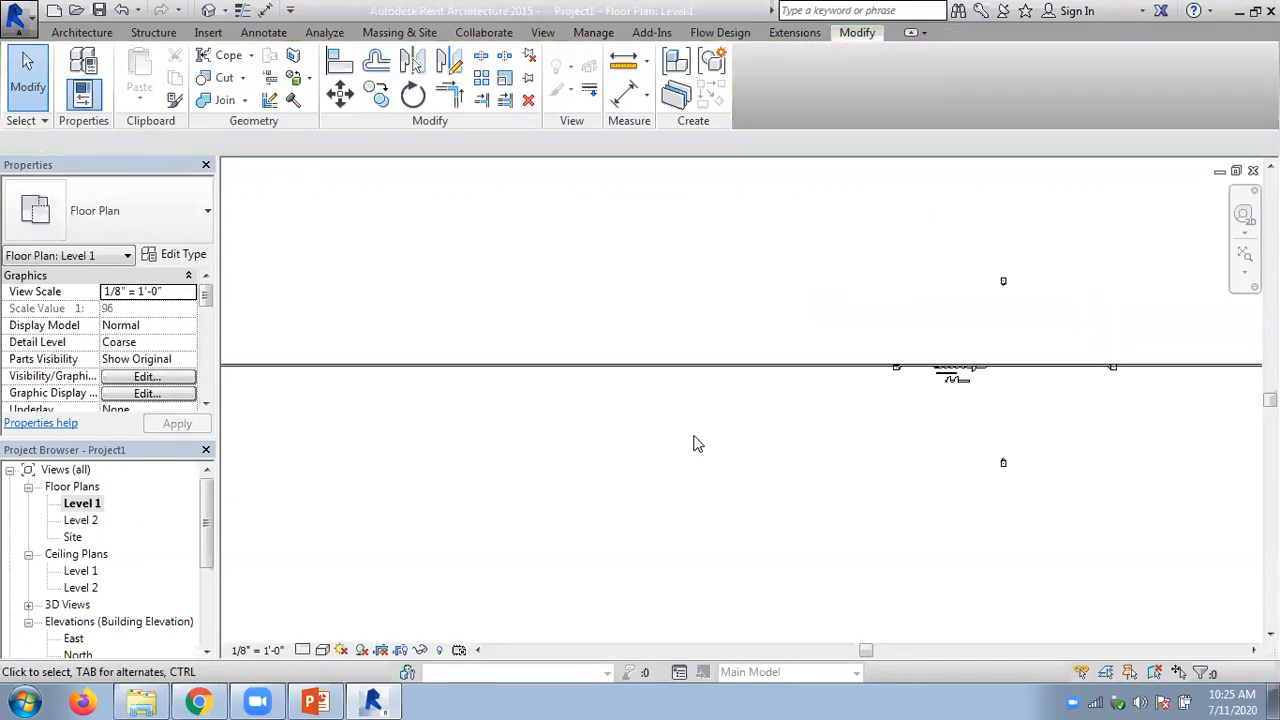
pyautogui.hotkey('ctrl', 'z')
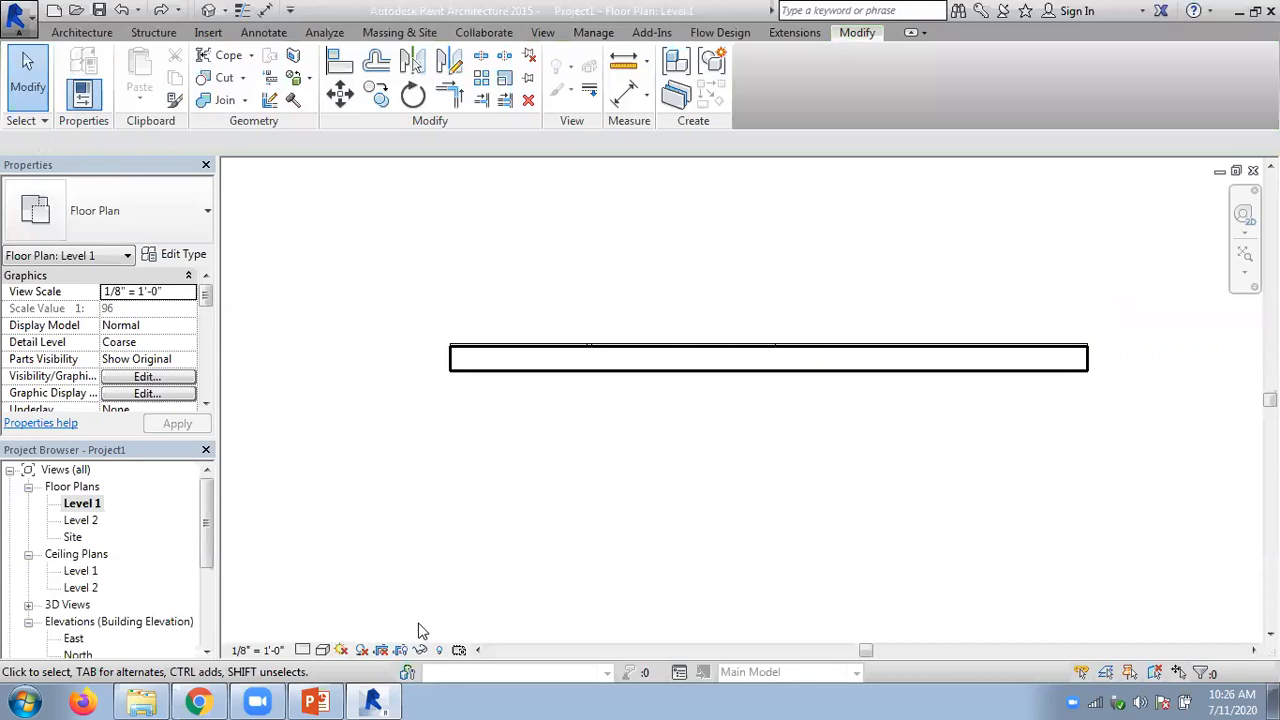
# - Switch to the Chapter 05 PowerPoint presentation at the Scaling Elements slide
pyautogui.click(316, 702)
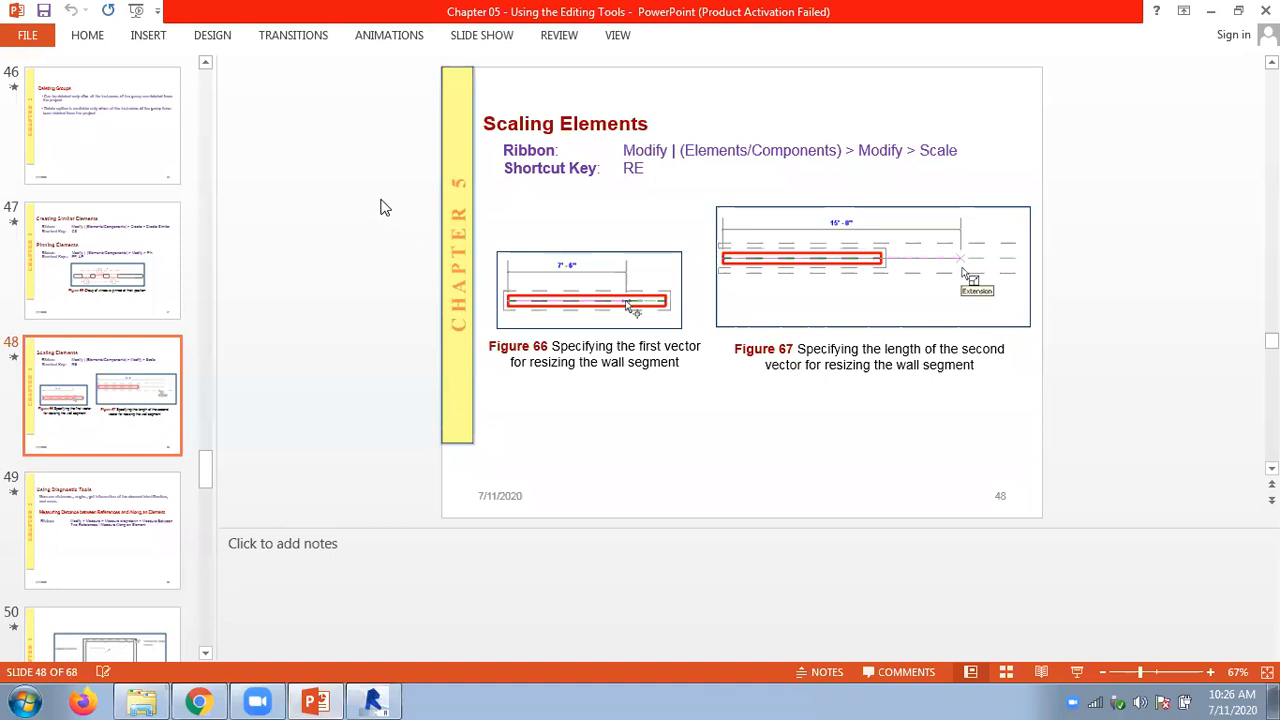
# - Advance to the Using Diagnostic Tools slide and switch back to the Revit floor plan
pyautogui.scroll(-1, 385, 207)
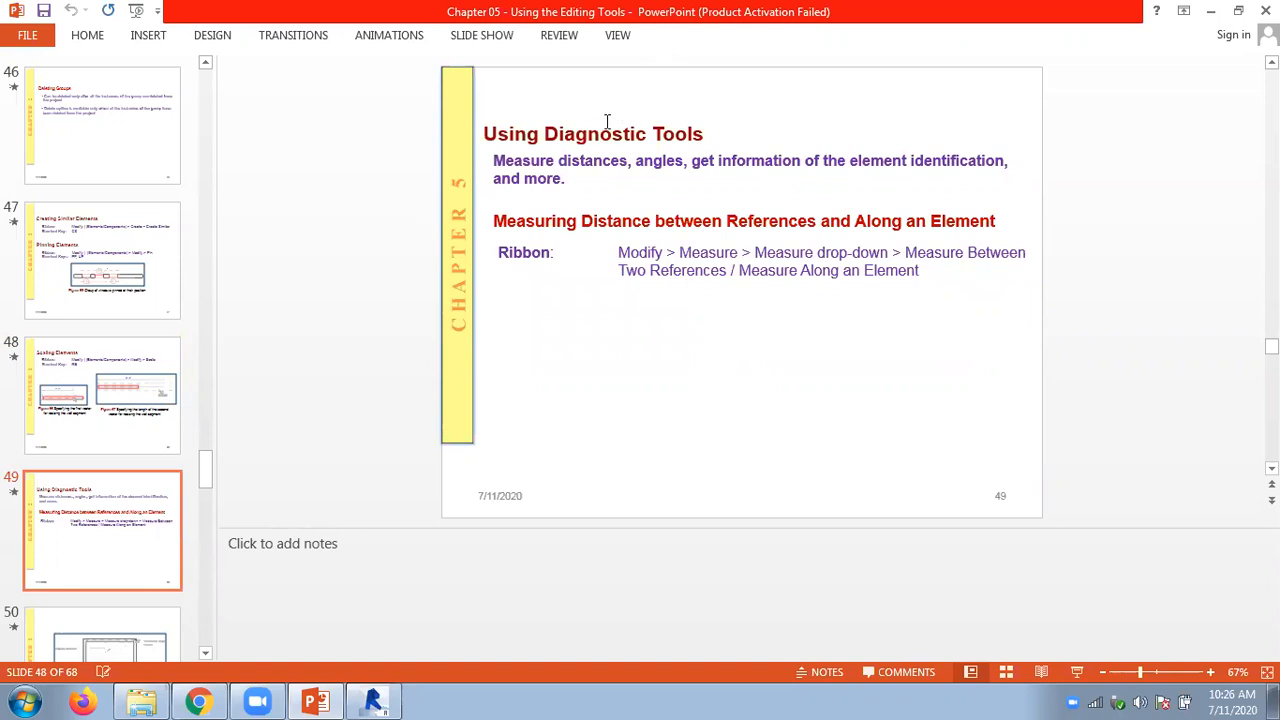
pyautogui.click(373, 700)
# - Create three walls similar to the standalone 30' wall, closing it into a rectangular room about 16' deep
pyautogui.scroll(-6, 626, 313)
pyautogui.scroll(3, 371, 337)
pyautogui.moveTo(797, 424); pyautogui.dragTo(601, 355, button='middle')
pyautogui.scroll(3, 554, 220)
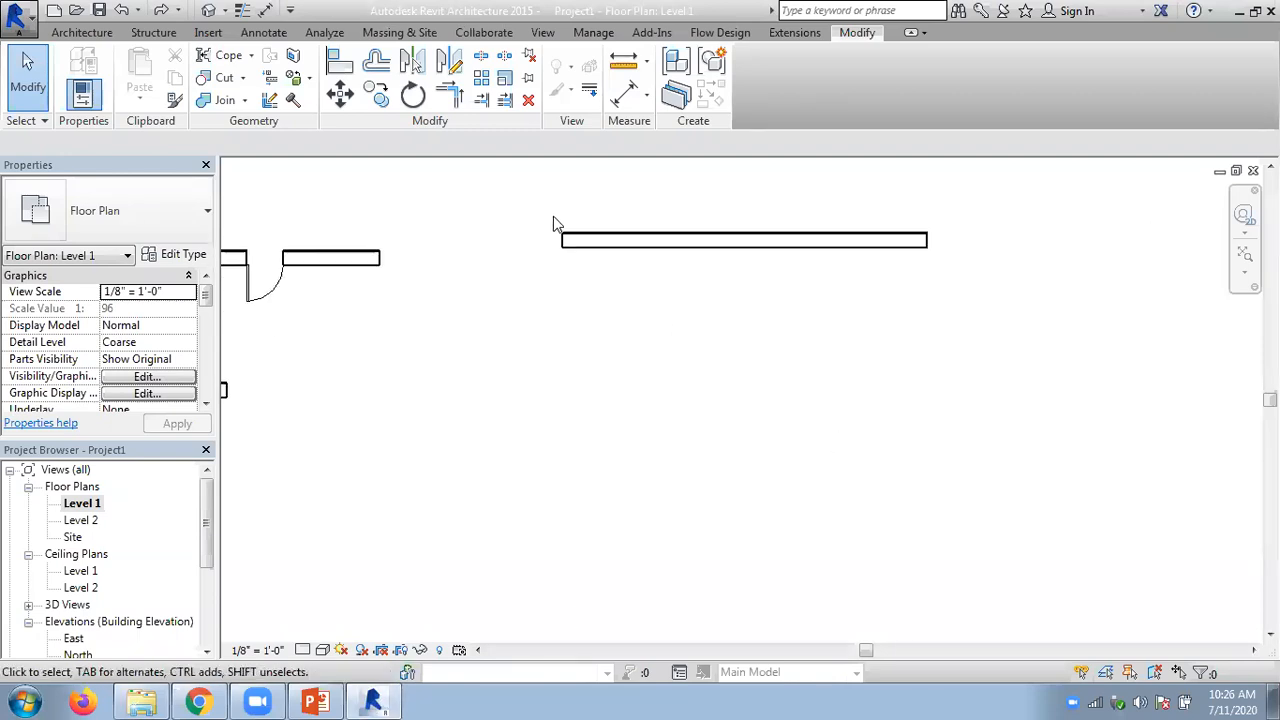
pyautogui.click(606, 243)
pyautogui.rightClick(606, 243)
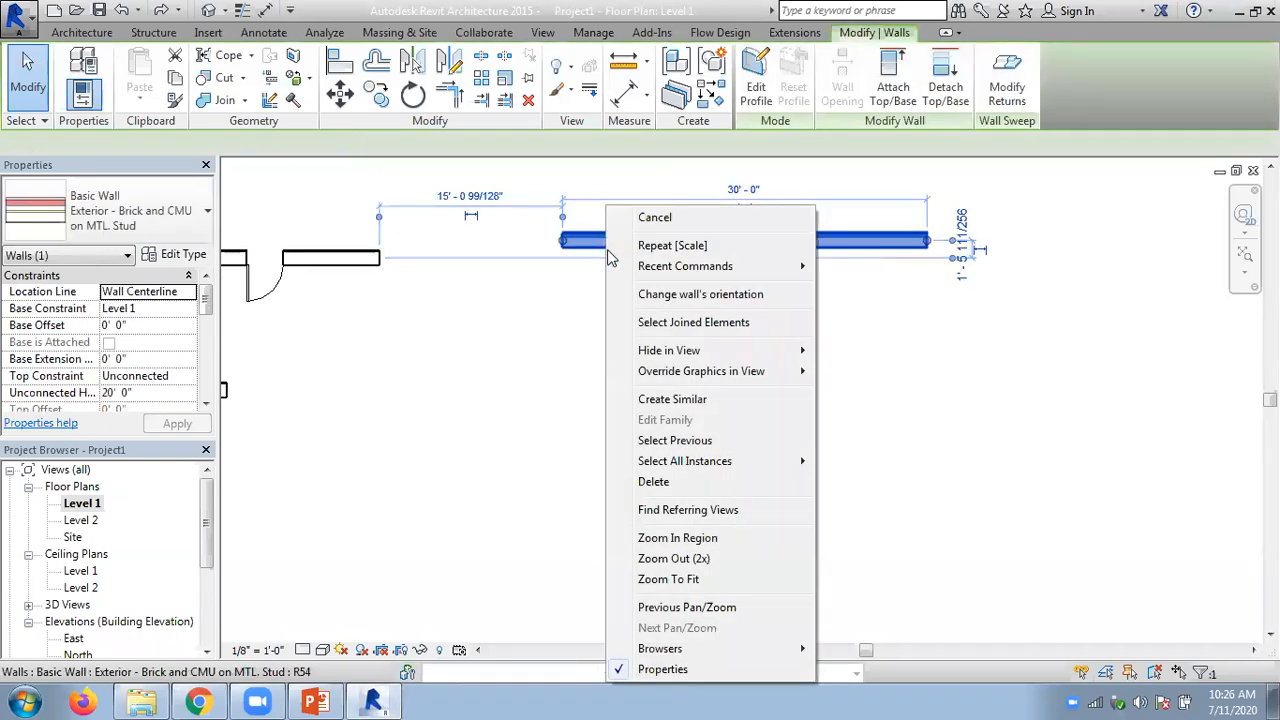
pyautogui.click(800, 399)
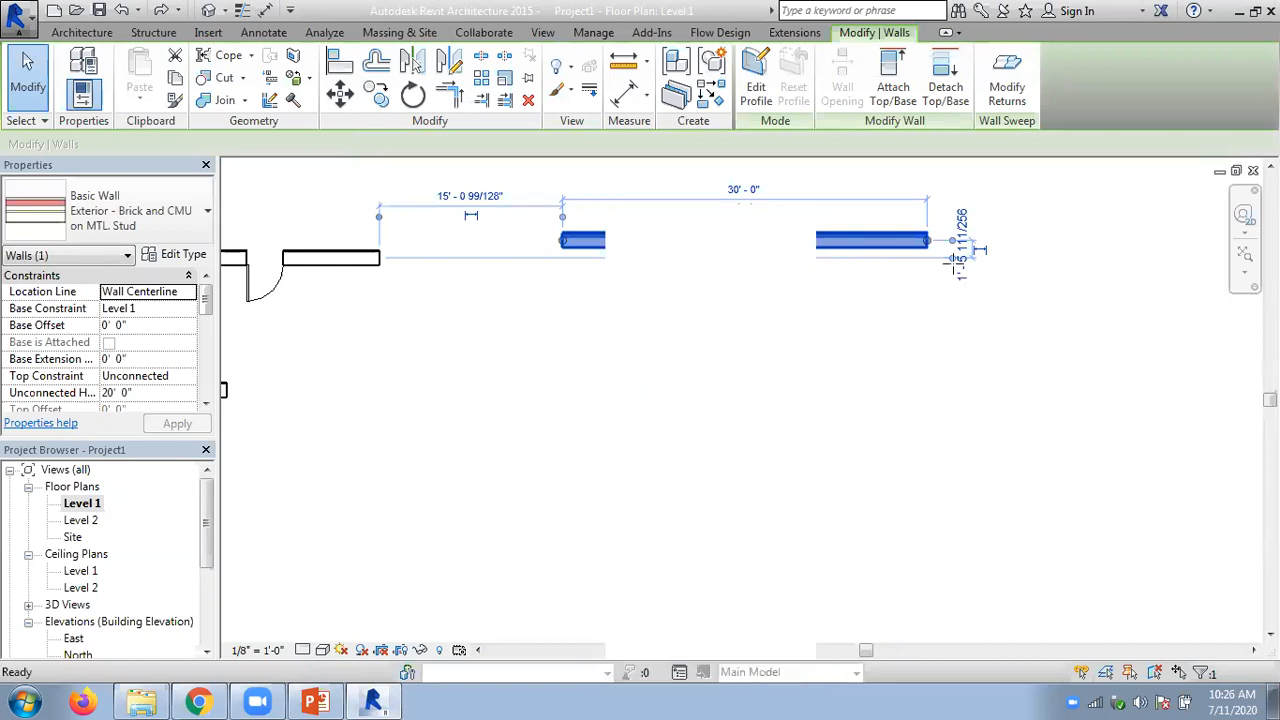
pyautogui.click(928, 240)
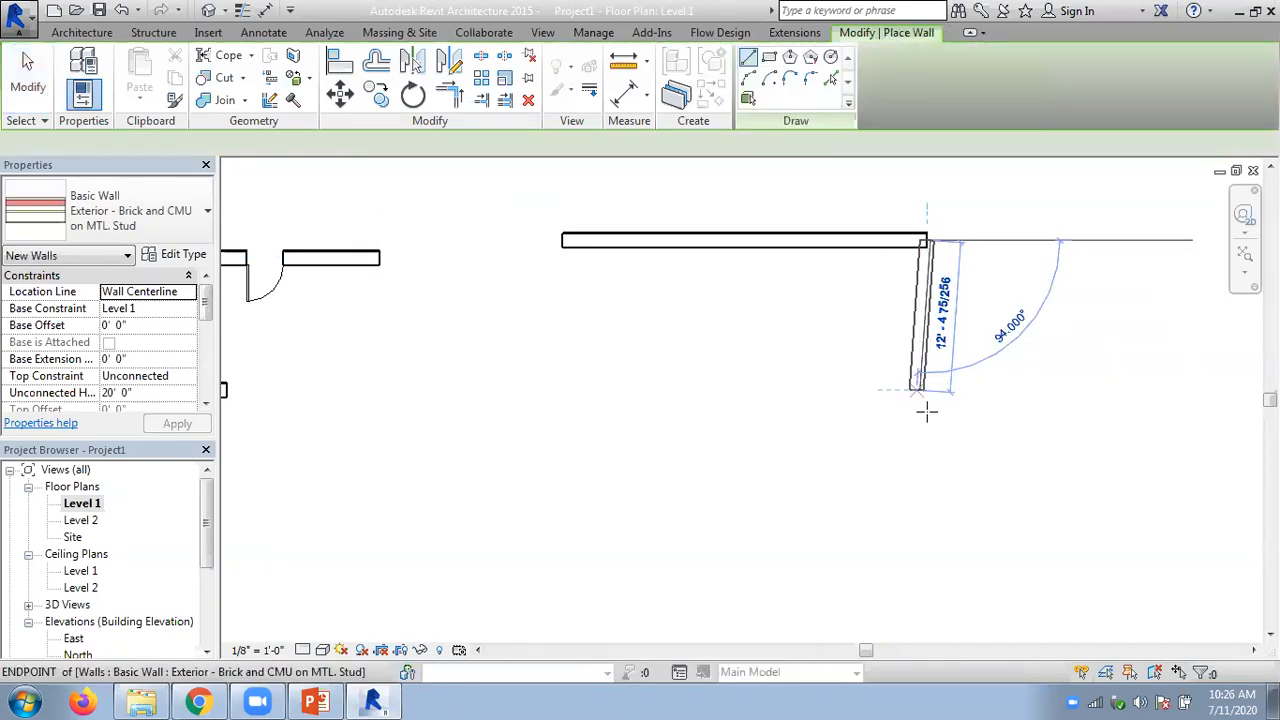
pyautogui.click(720, 427)
pyautogui.click(562, 433)
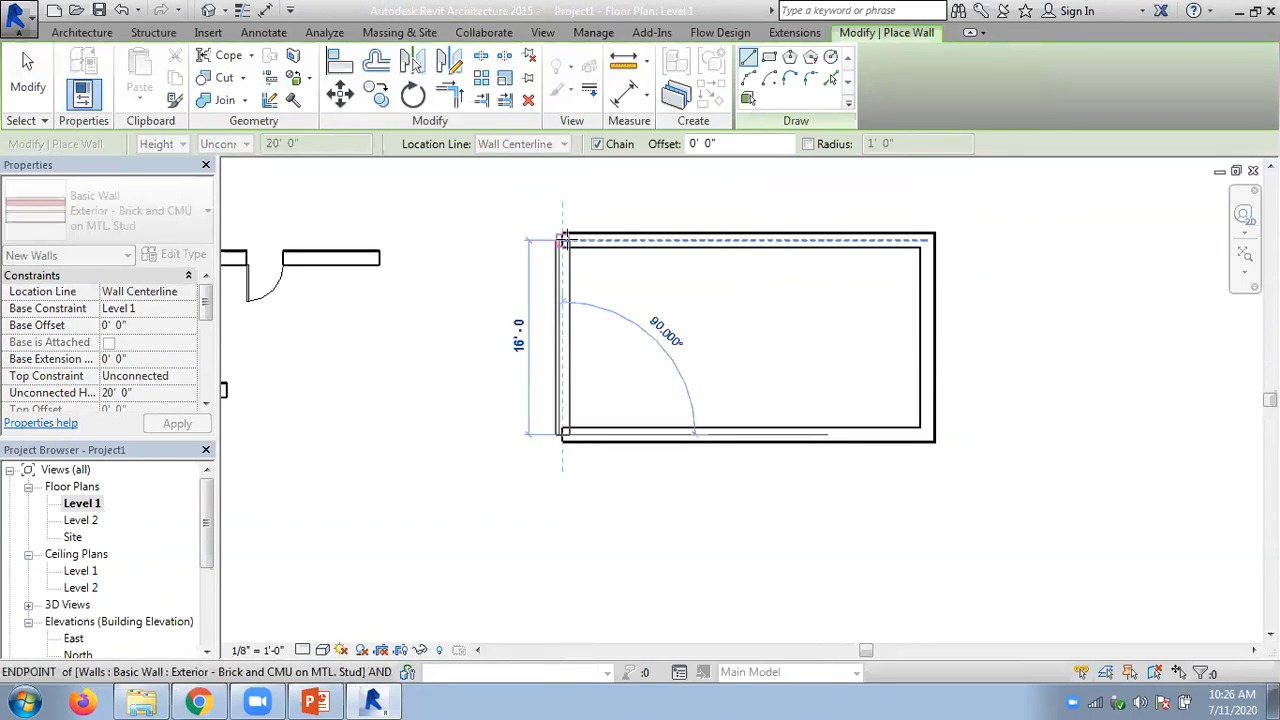
pyautogui.click(471, 248)
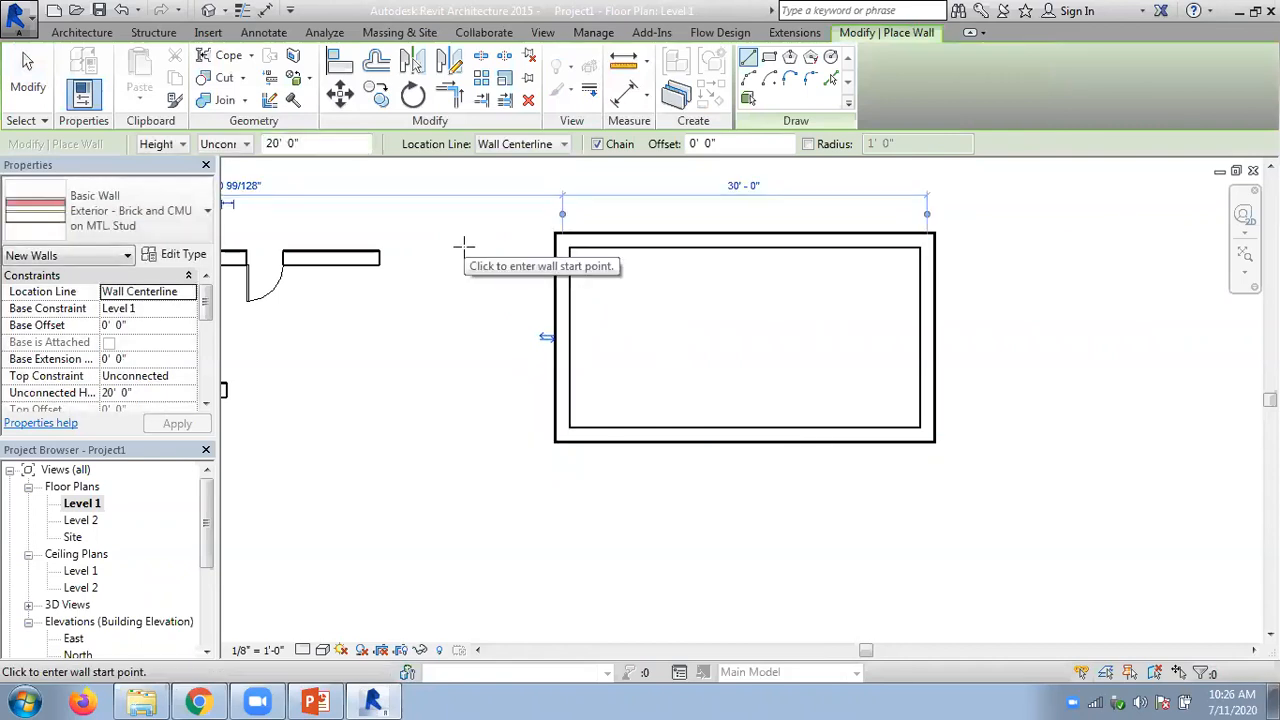
pyautogui.press('Escape')
# - Measure between two references diagonally across the room, from its upper-left outer corner to its lower-right outer corner
pyautogui.moveTo(705, 330); pyautogui.dragTo(623, 349, button='middle')
pyautogui.scroll(1, 589, 414)
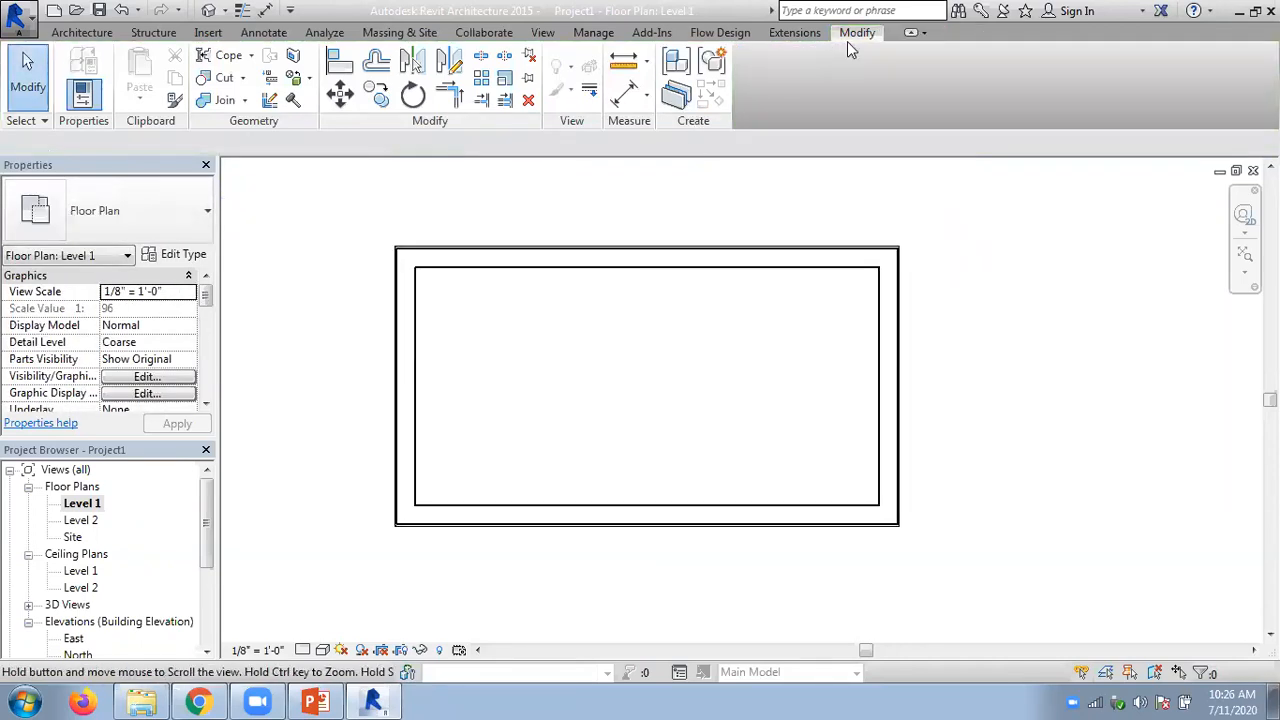
pyautogui.click(648, 62)
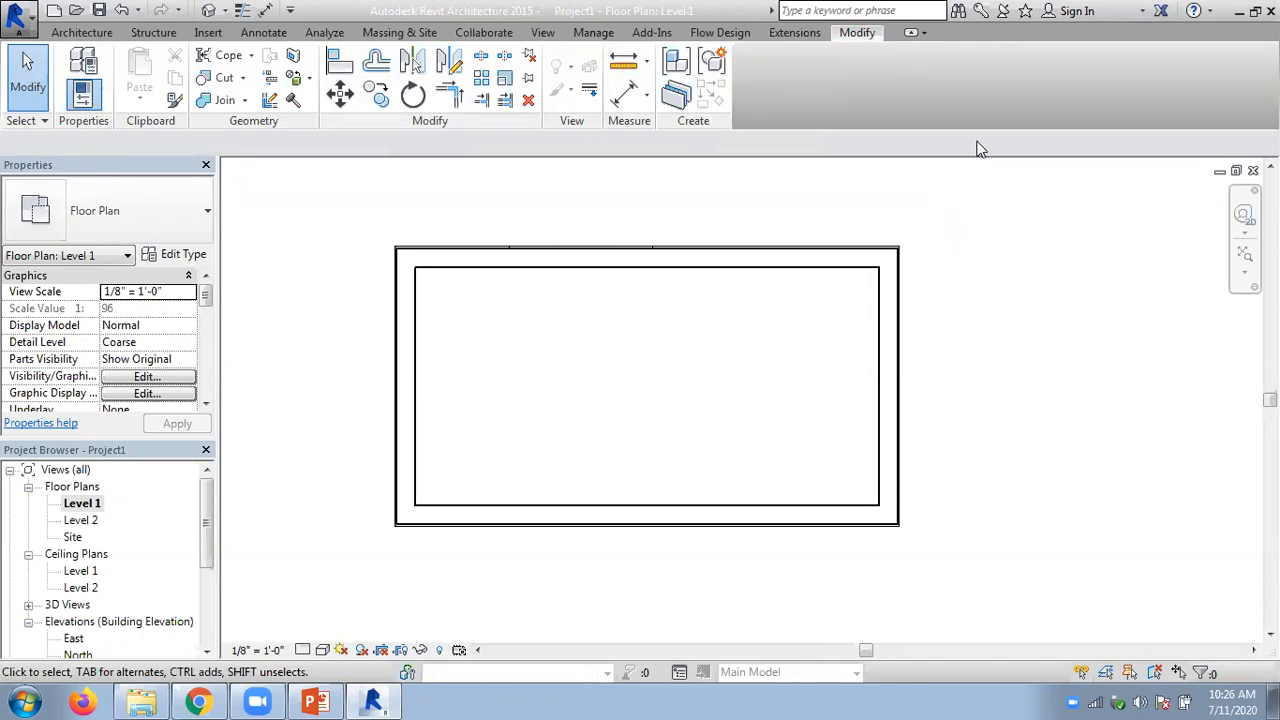
pyautogui.click(646, 62)
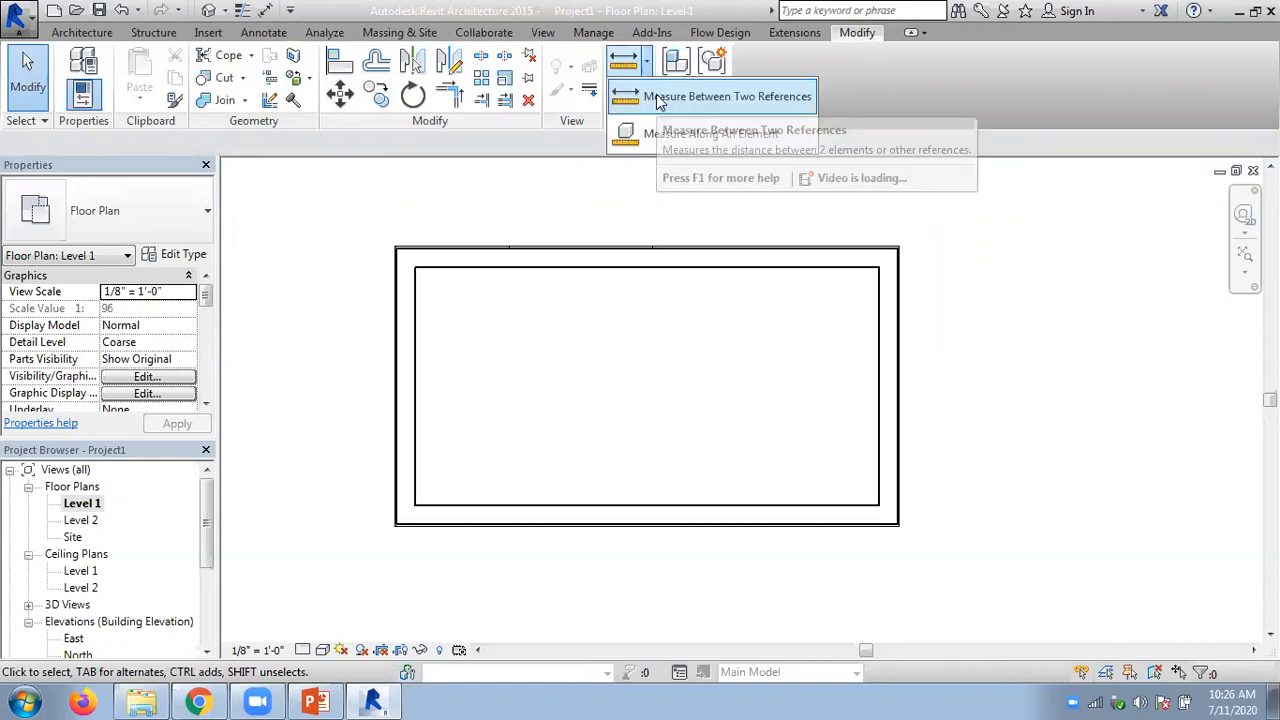
pyautogui.click(660, 98)
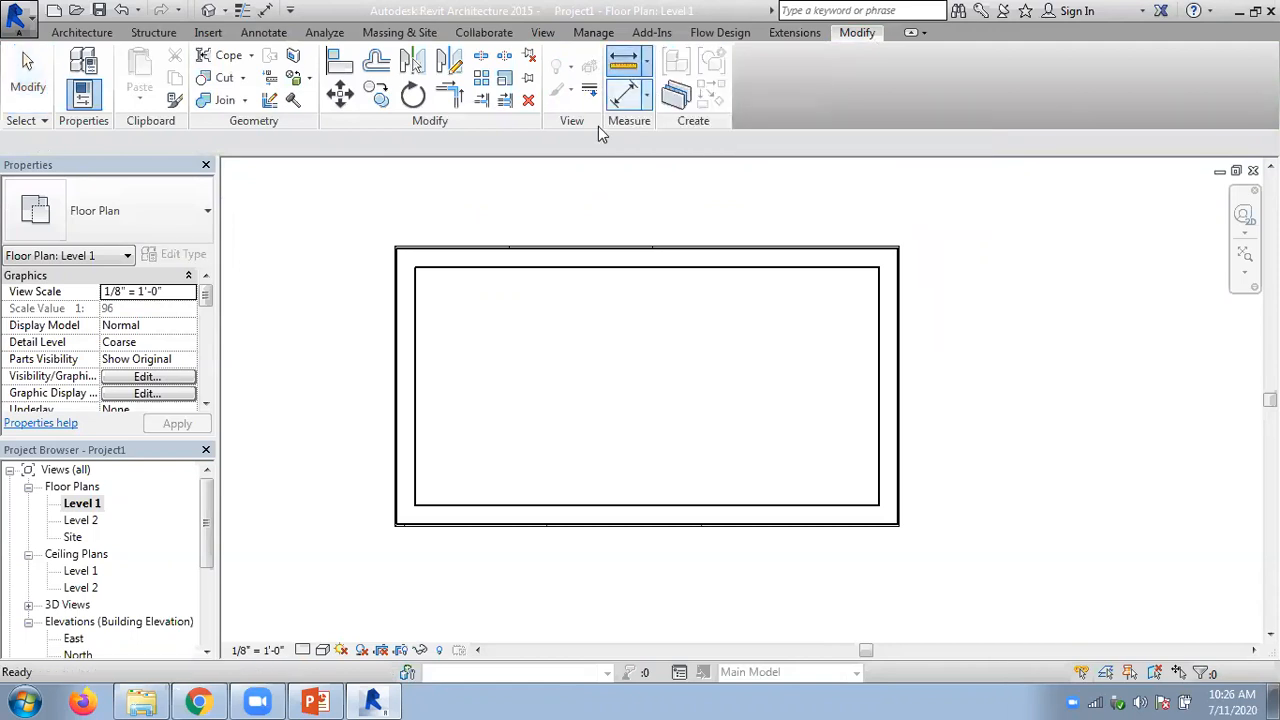
pyautogui.click(397, 248)
pyautogui.click(896, 523)
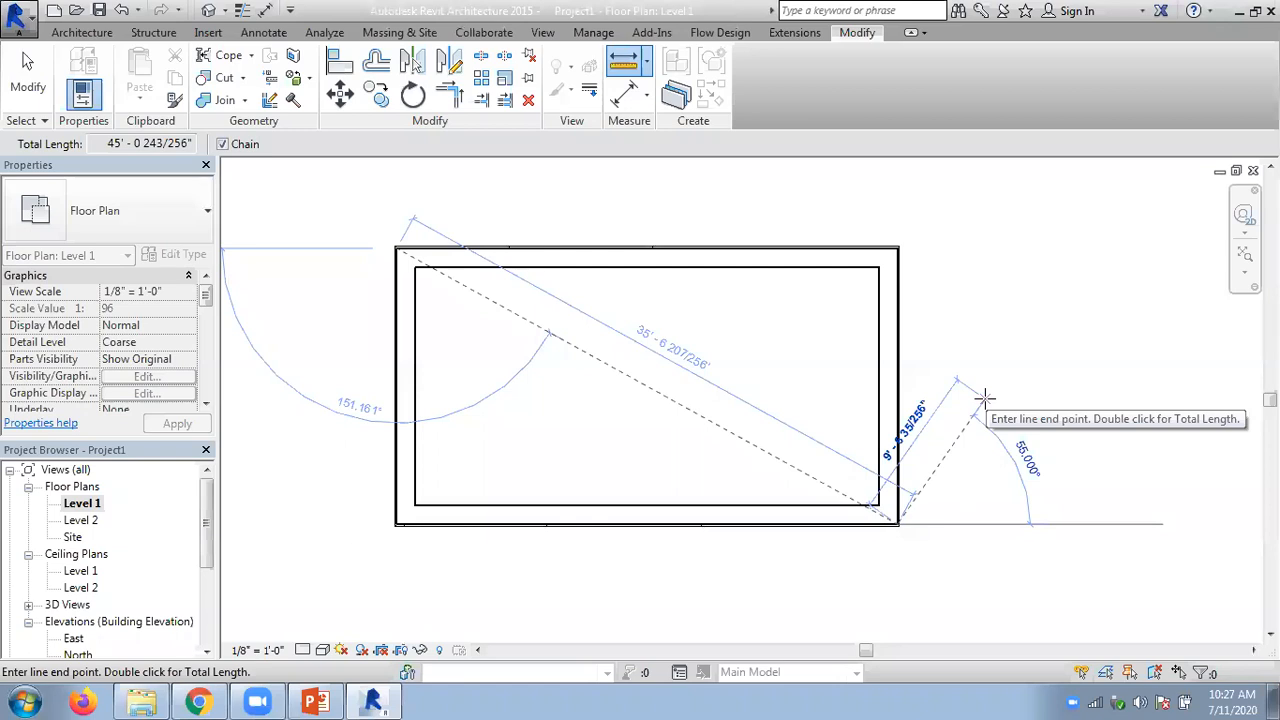
# - Continue the chained measurement around the room's outer corners and back diagonally to a point near the upper-left inner corner
pyautogui.click(896, 252)
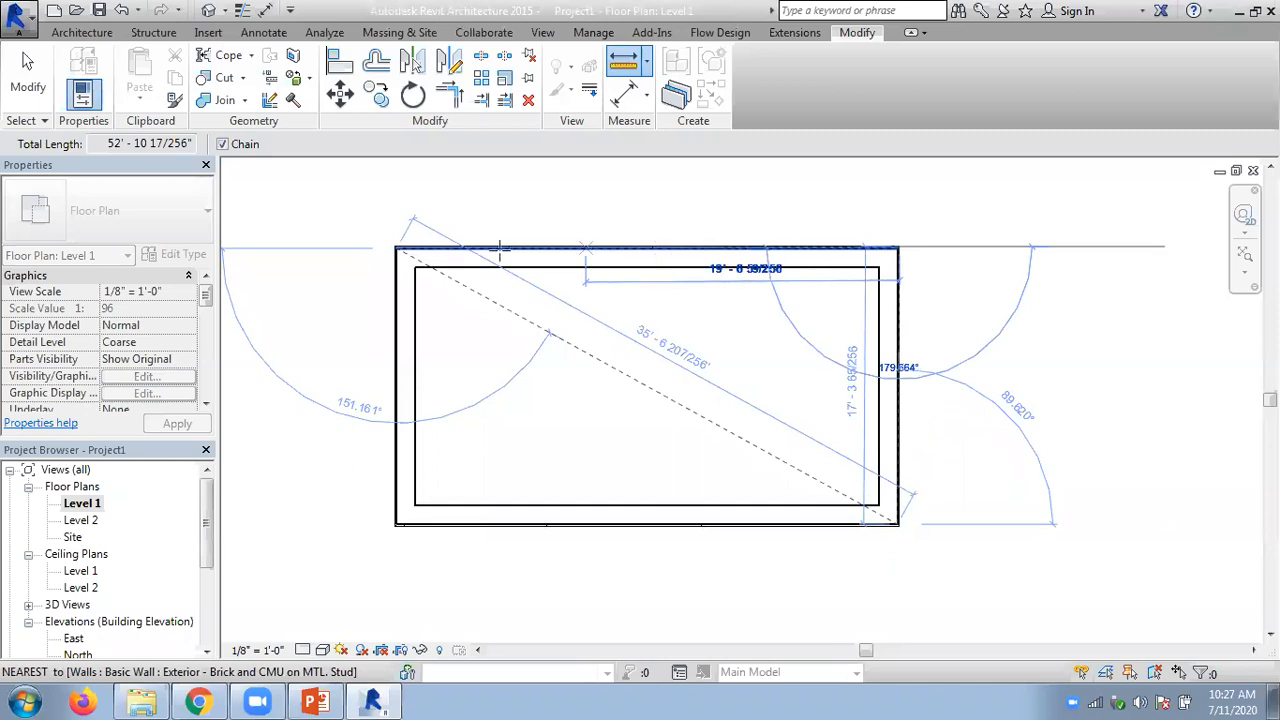
pyautogui.click(396, 247)
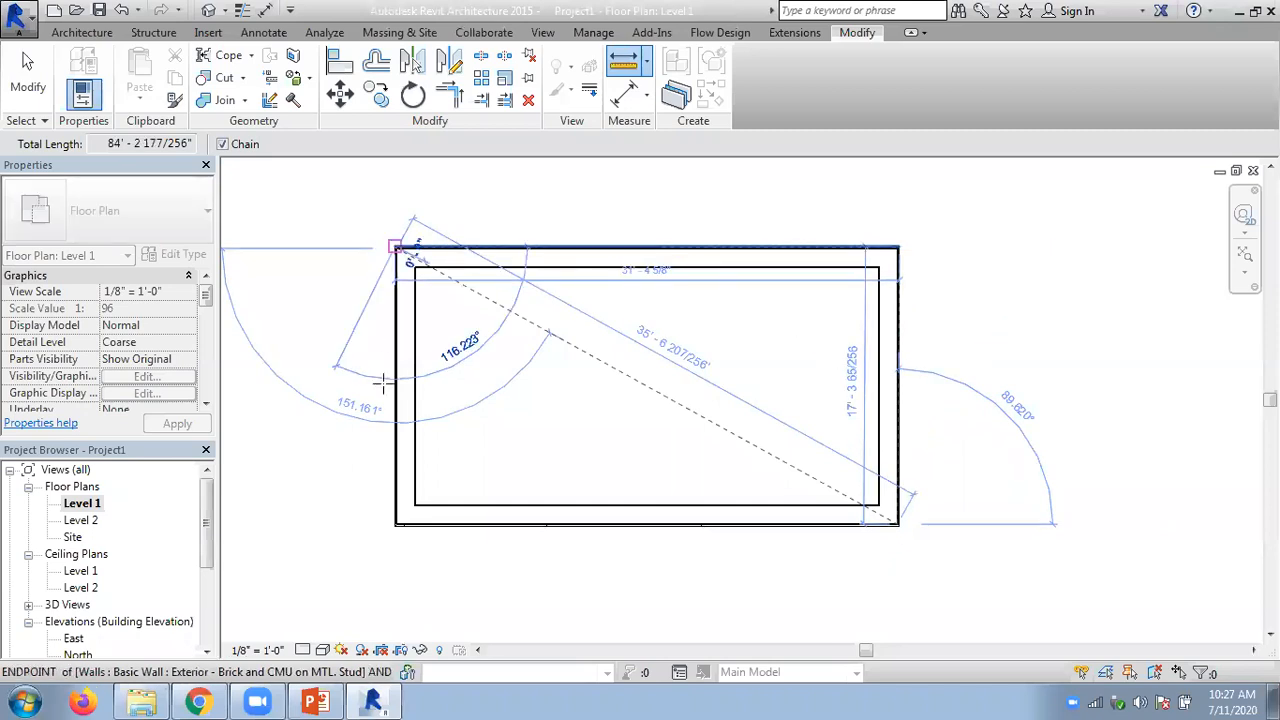
pyautogui.click(396, 522)
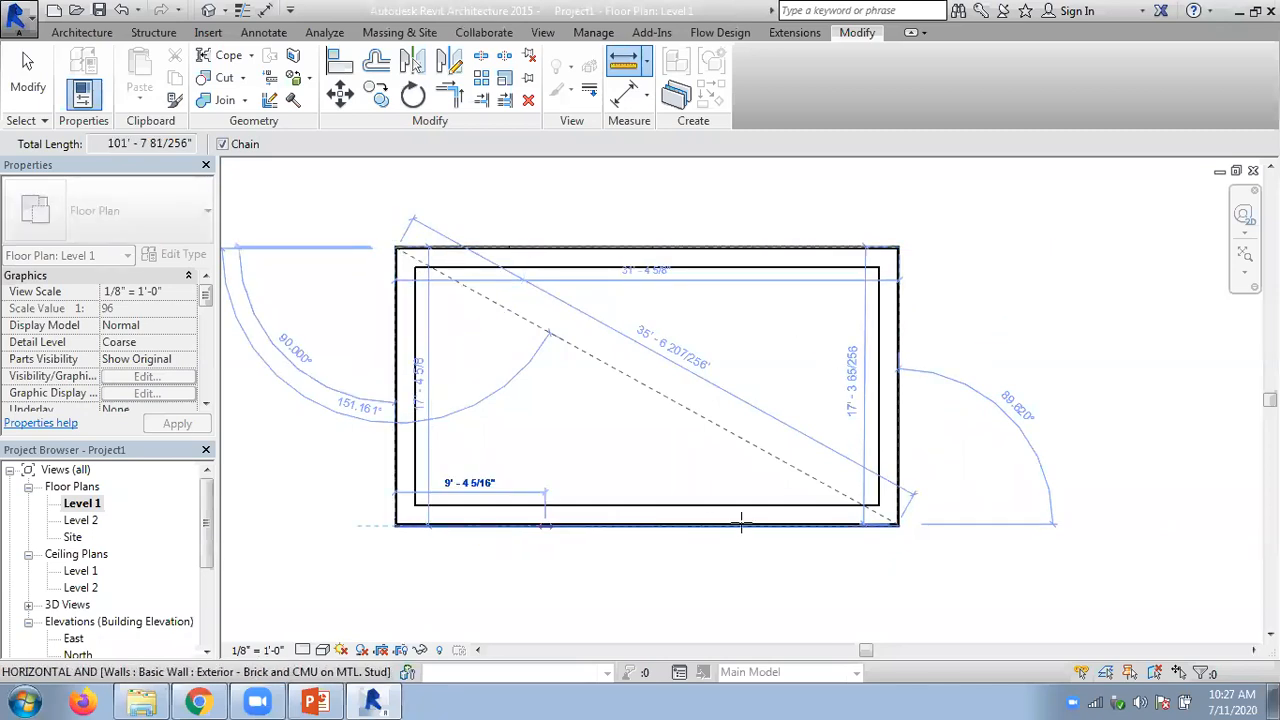
pyautogui.click(897, 522)
pyautogui.click(425, 295)
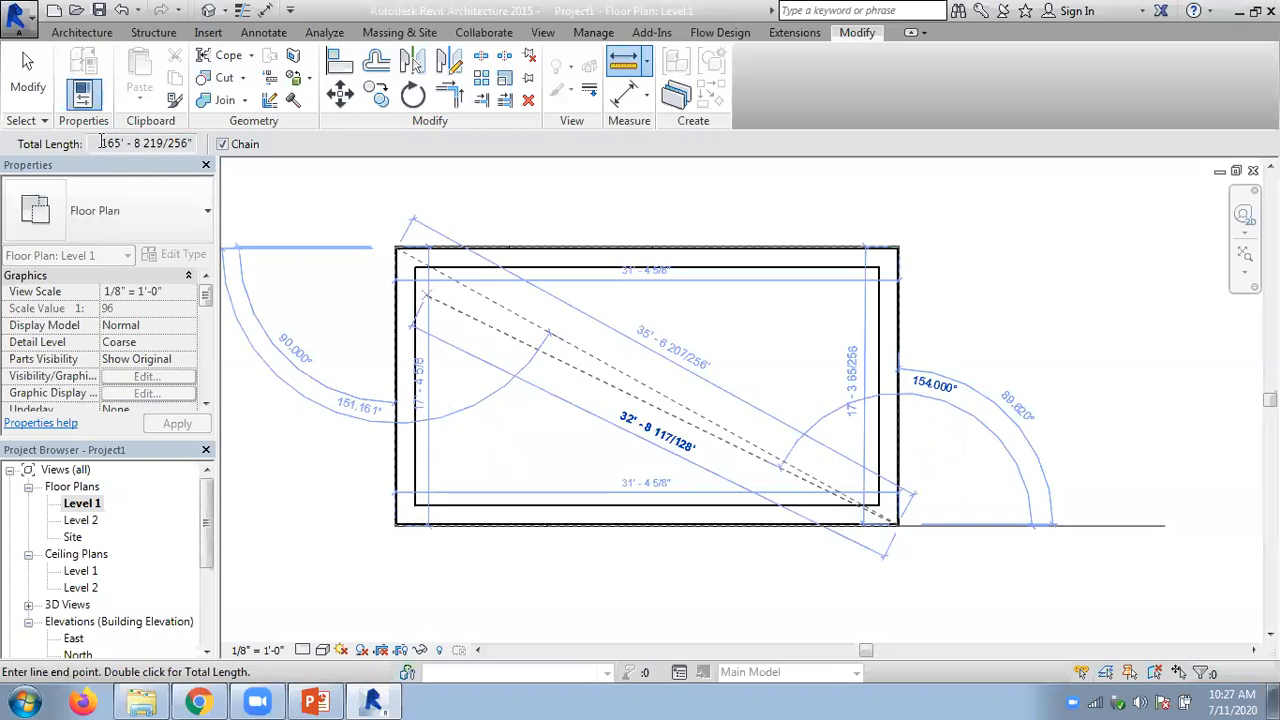
# - Turn off Chain, restart Measure Between Two References, and measure only the room's diagonal between opposite outer corners
pyautogui.click(222, 144)
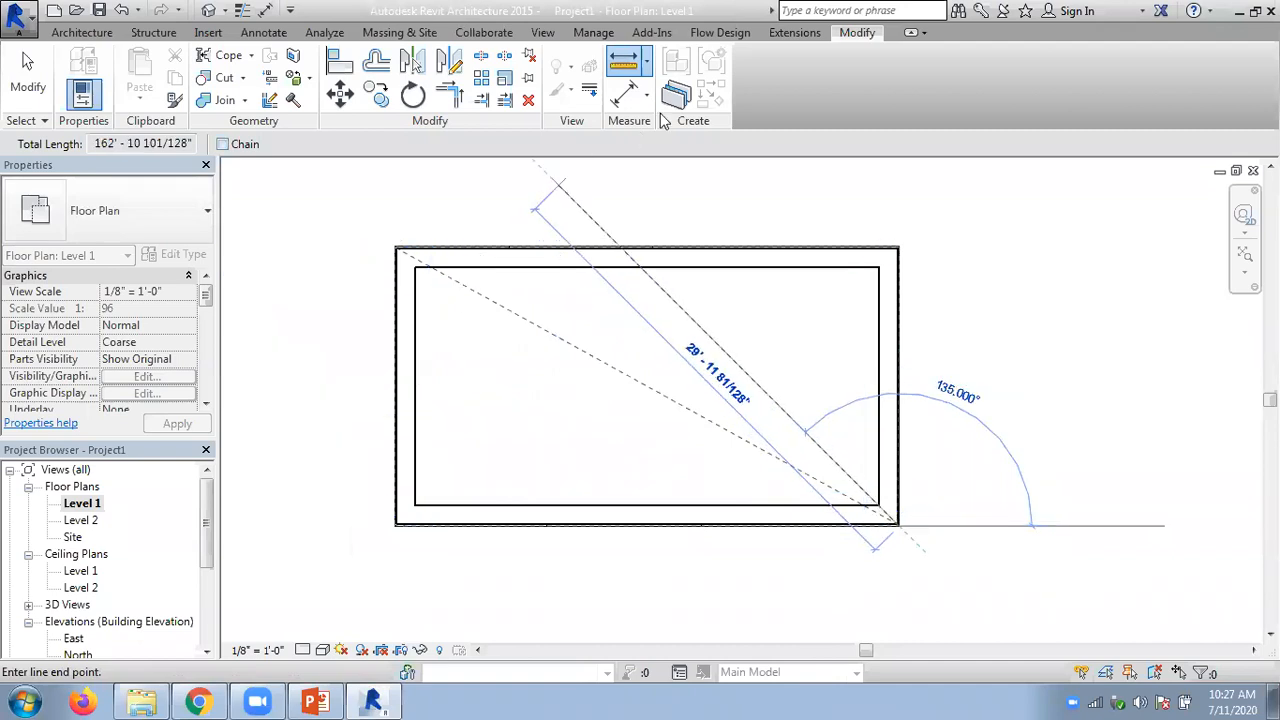
pyautogui.press('Escape')
pyautogui.press('Escape')
pyautogui.click(647, 62)
pyautogui.click(648, 97)
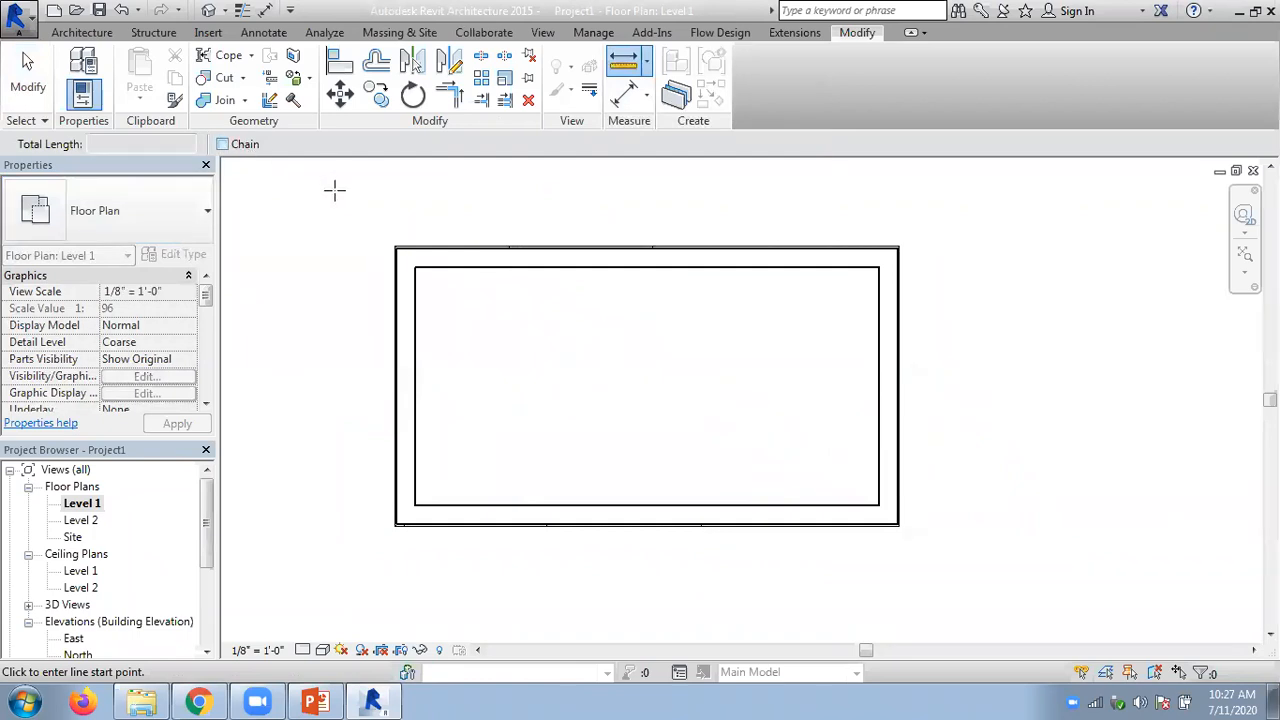
pyautogui.click(393, 244)
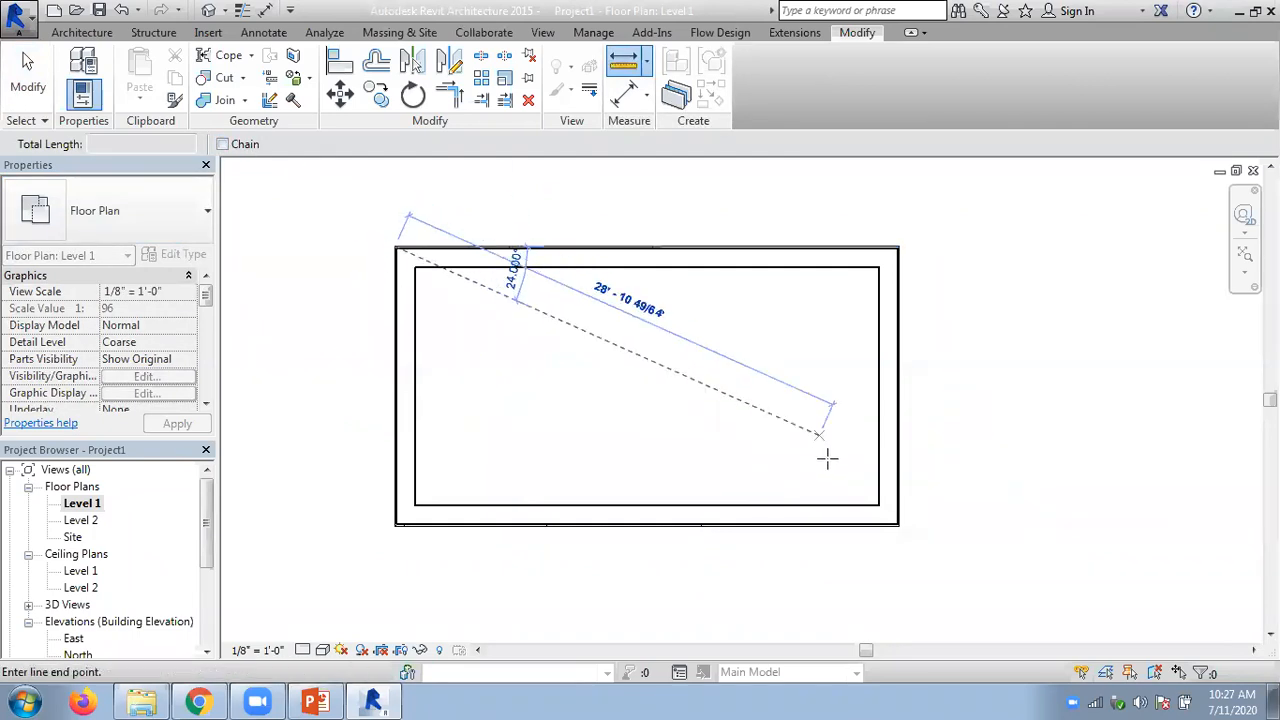
pyautogui.click(895, 522)
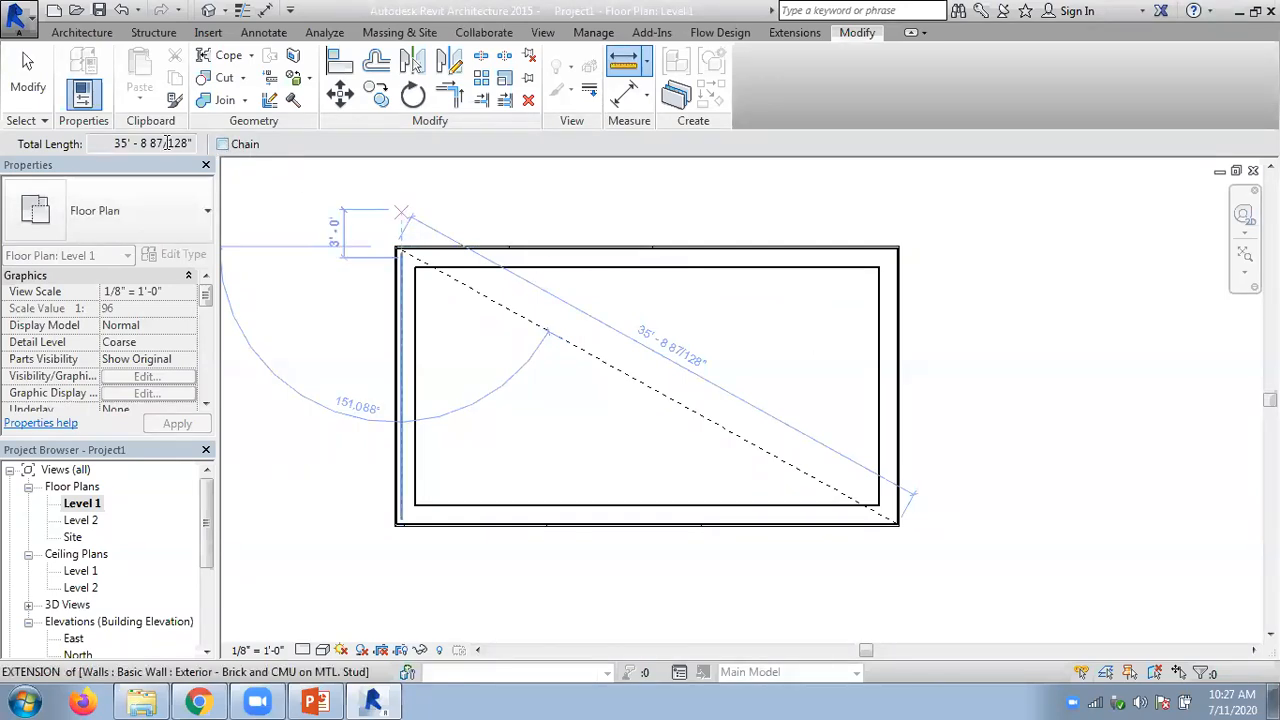
# - Turn on Chain, measure around a freehand five-sided outline to the right of the room, and leave the measuring tool
pyautogui.click(223, 144)
pyautogui.click(950, 424)
pyautogui.click(1015, 301)
pyautogui.click(1151, 364)
pyautogui.click(1138, 511)
pyautogui.click(1015, 528)
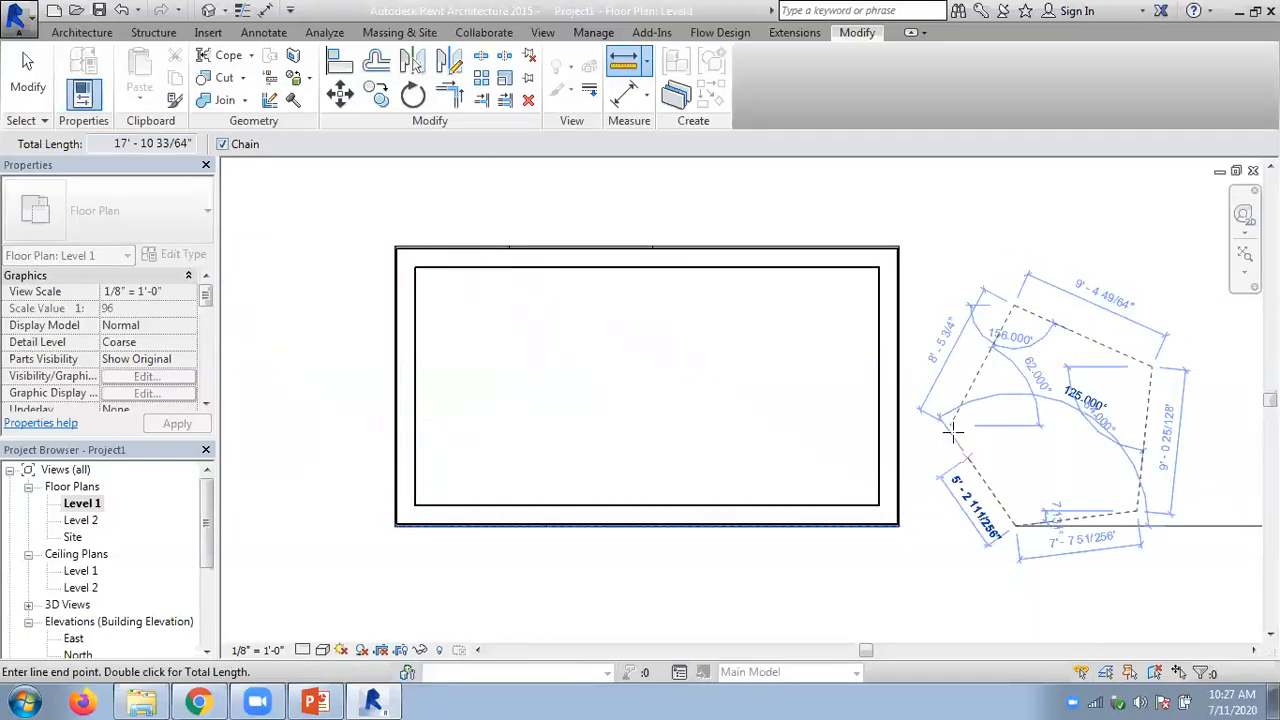
pyautogui.doubleClick(950, 424)
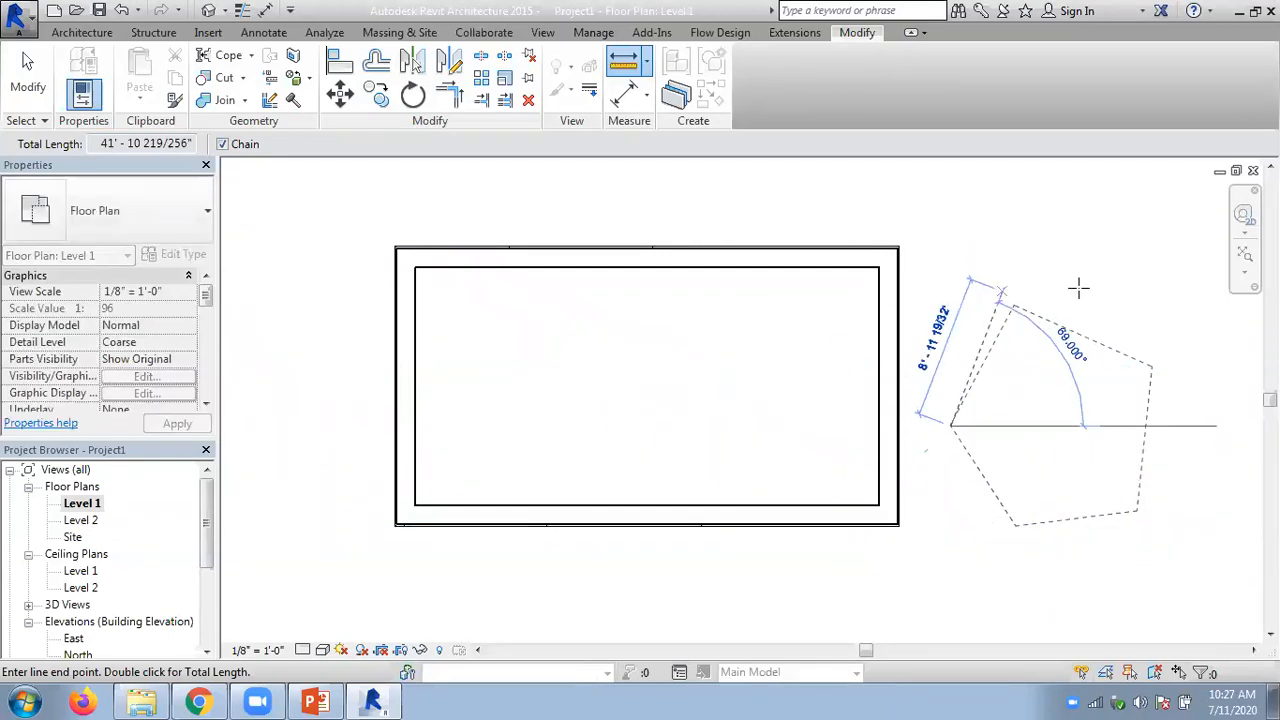
pyautogui.press('Escape')
pyautogui.press('Escape')
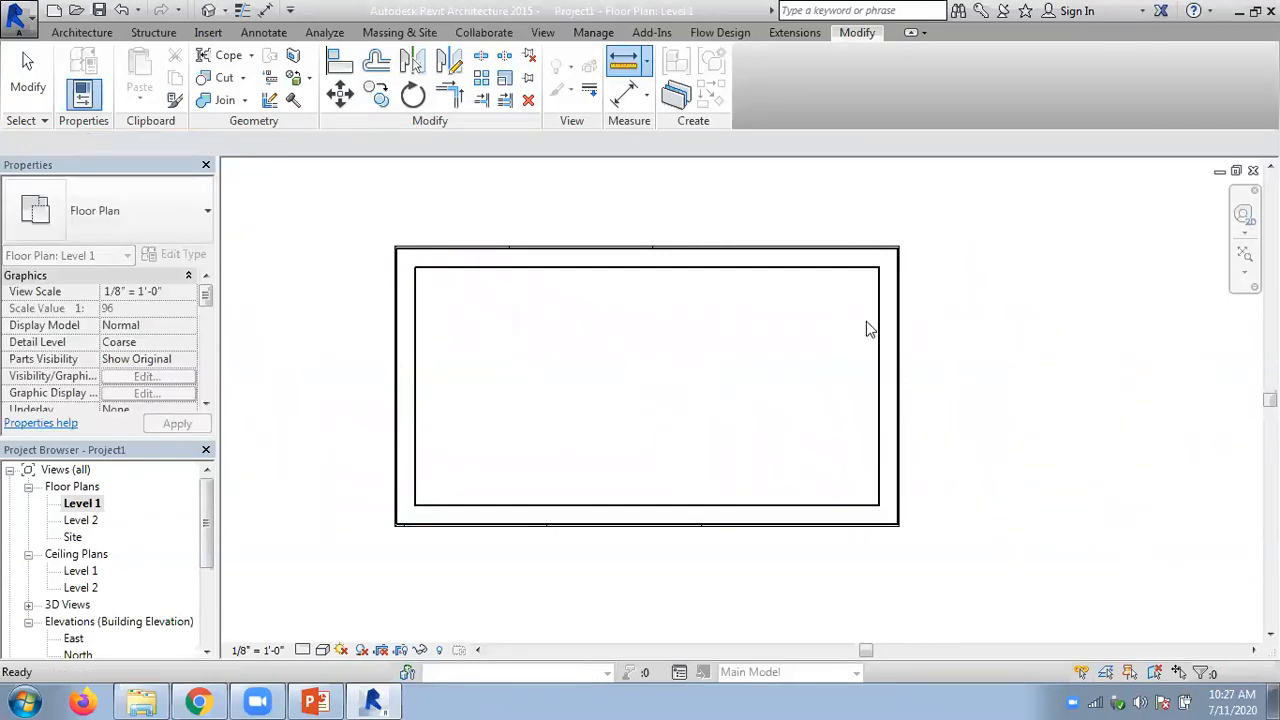
# - Look over the available dimension types and dismiss the browser notification
pyautogui.click(647, 95)
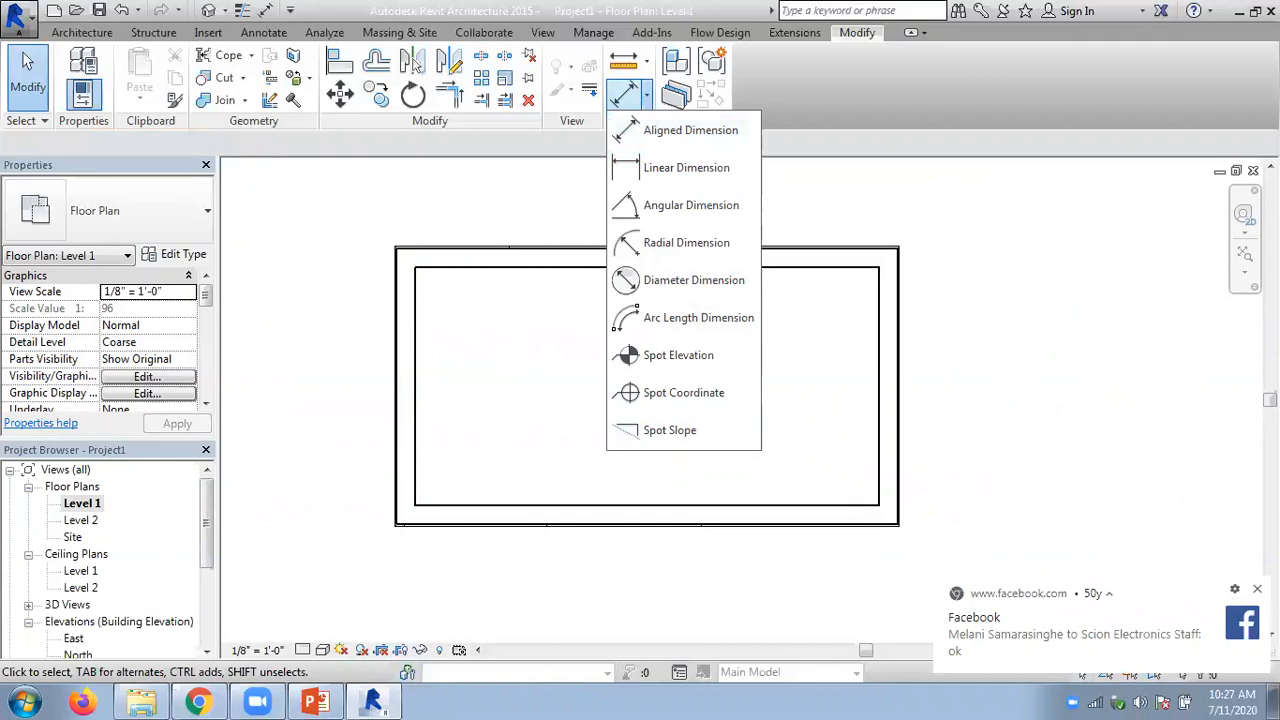
pyautogui.click(1257, 590)
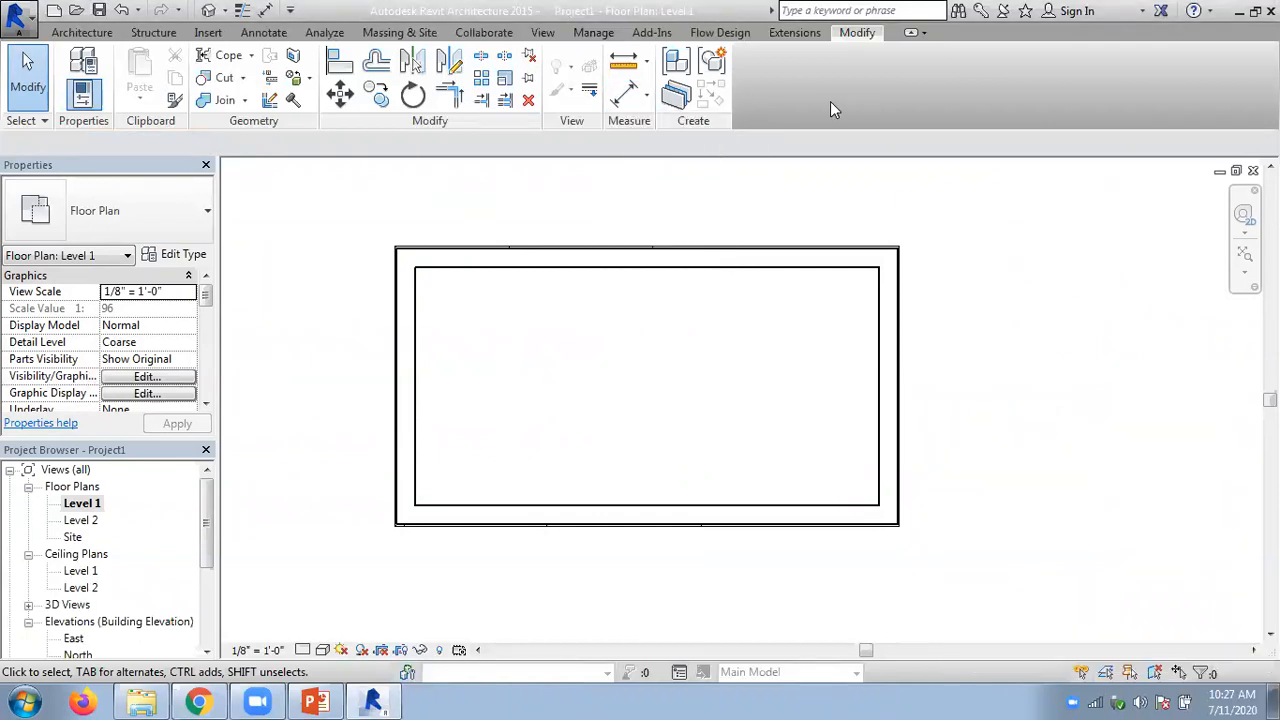
# - Switch to the PowerPoint presentation and advance to the Selecting Elements Using the Element ID slide
pyautogui.click(315, 702)
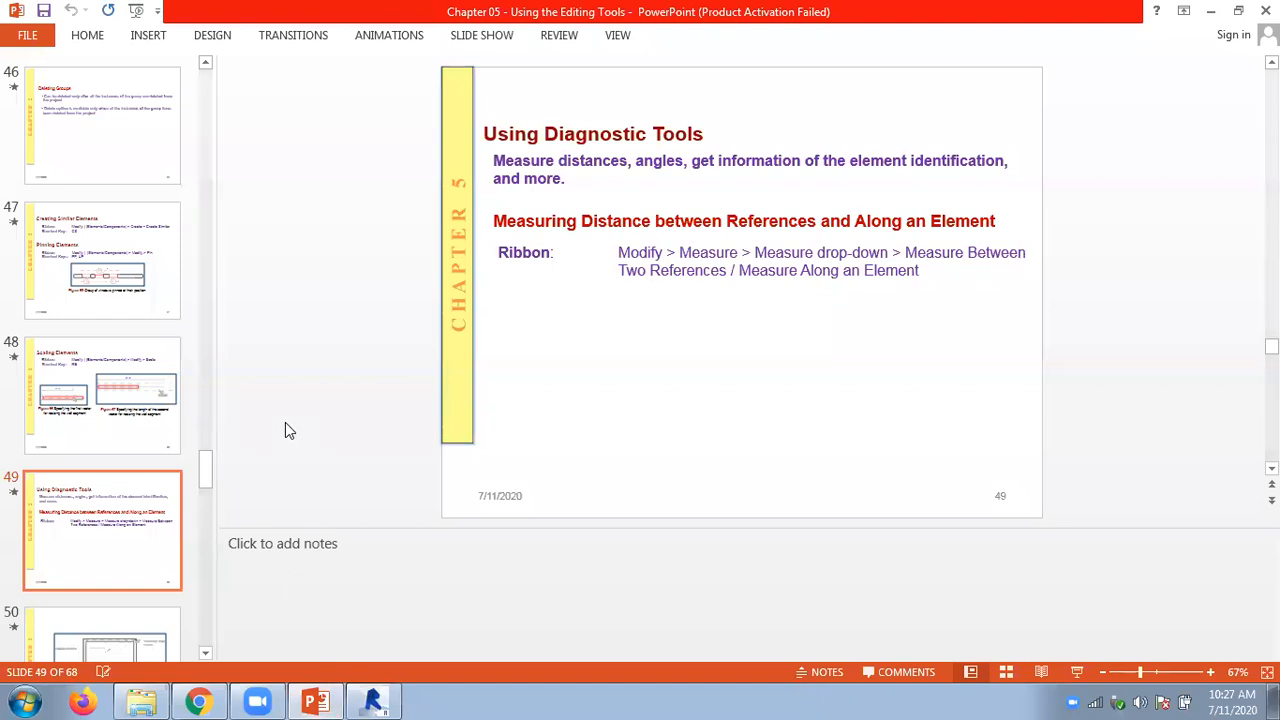
pyautogui.scroll(-1, 285, 424)
pyautogui.scroll(-1, 285, 424)
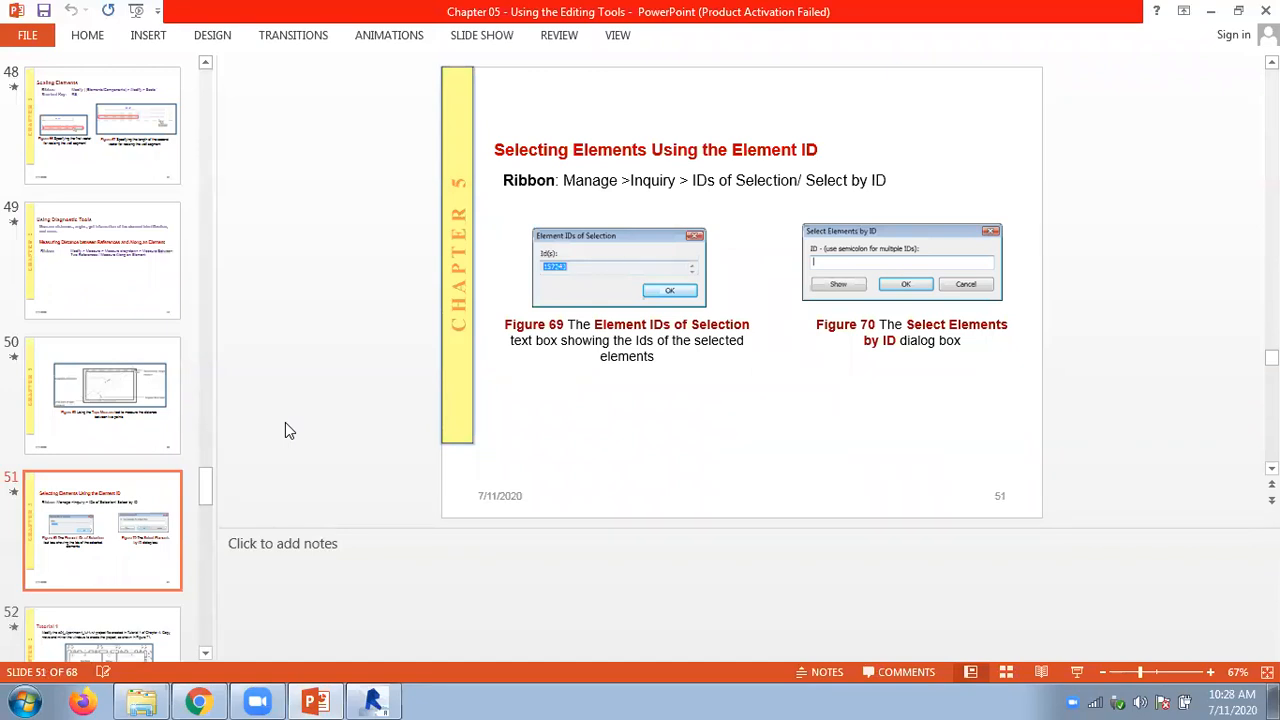
# - Switch to Revit and search its Architecture, View, Annotate and Modify commands for the Inquiry tools
pyautogui.click(373, 701)
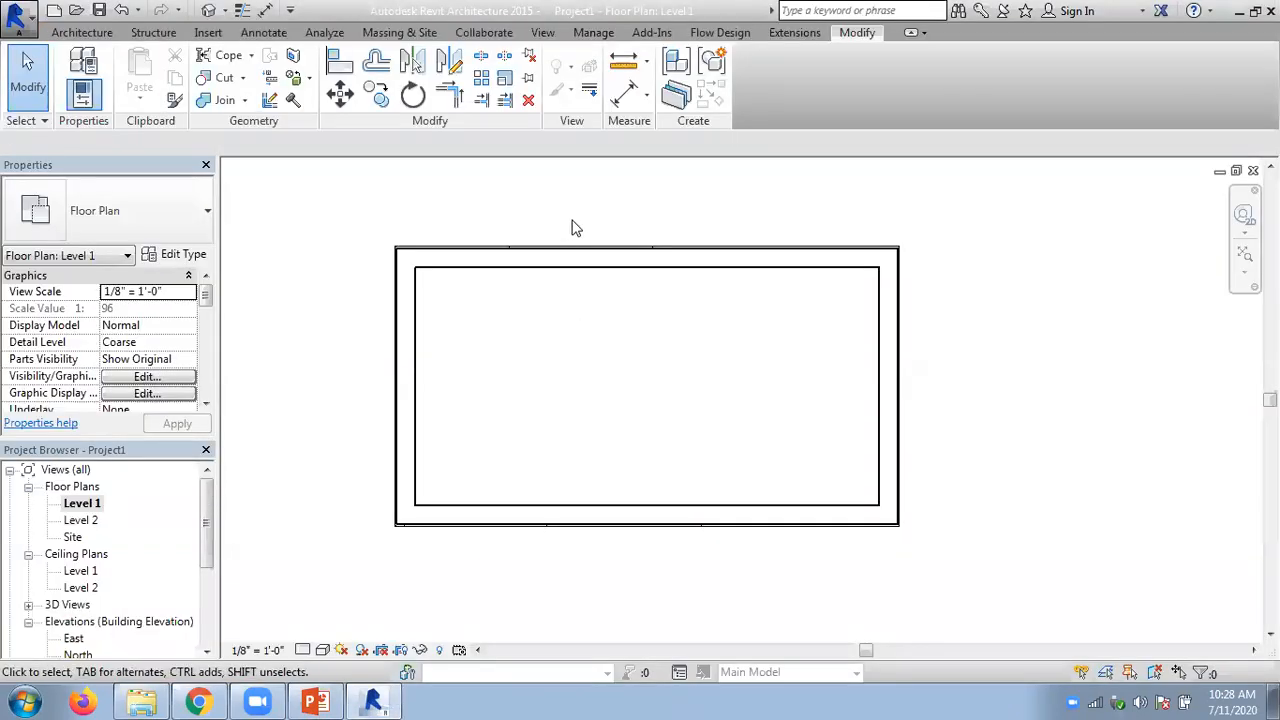
pyautogui.click(108, 34)
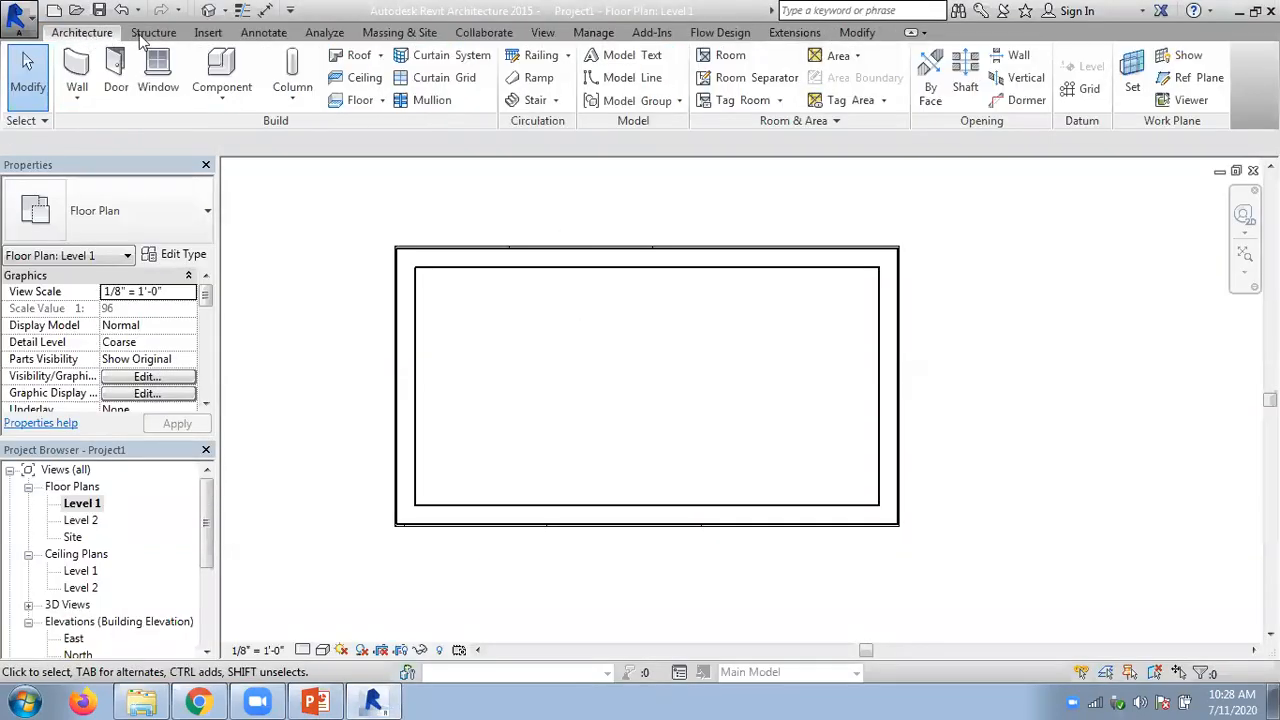
pyautogui.click(533, 34)
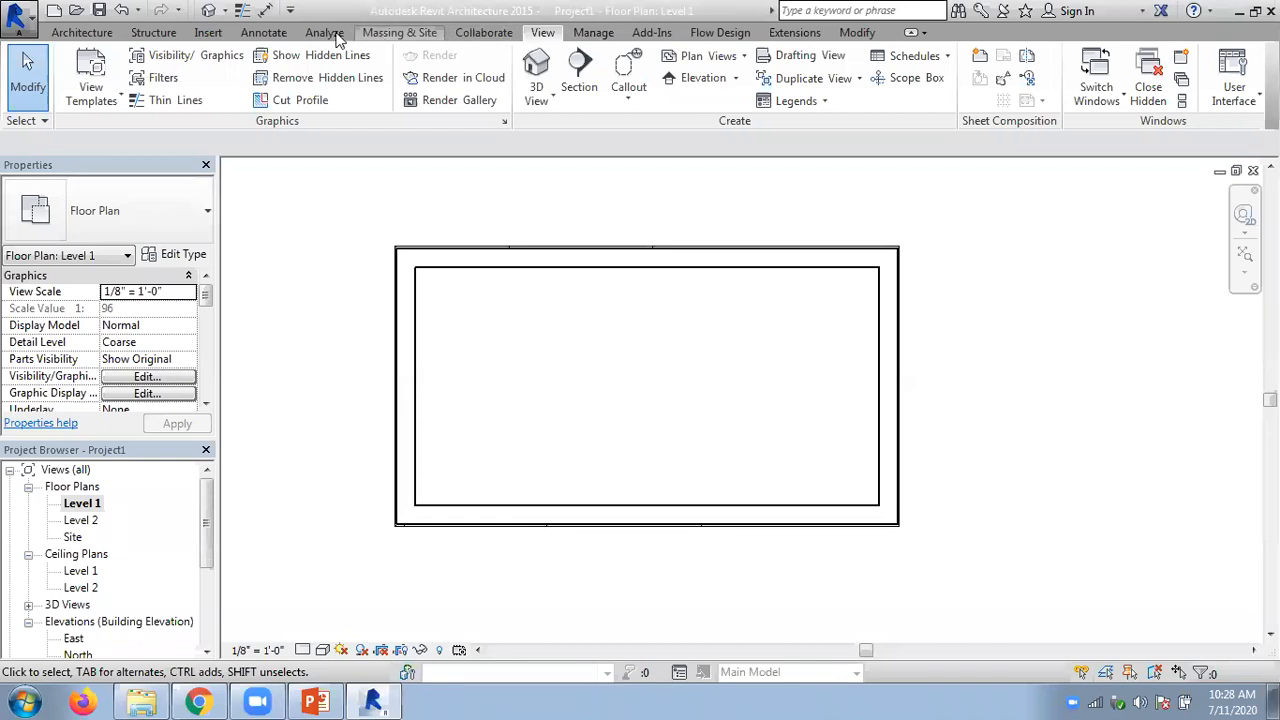
pyautogui.click(263, 33)
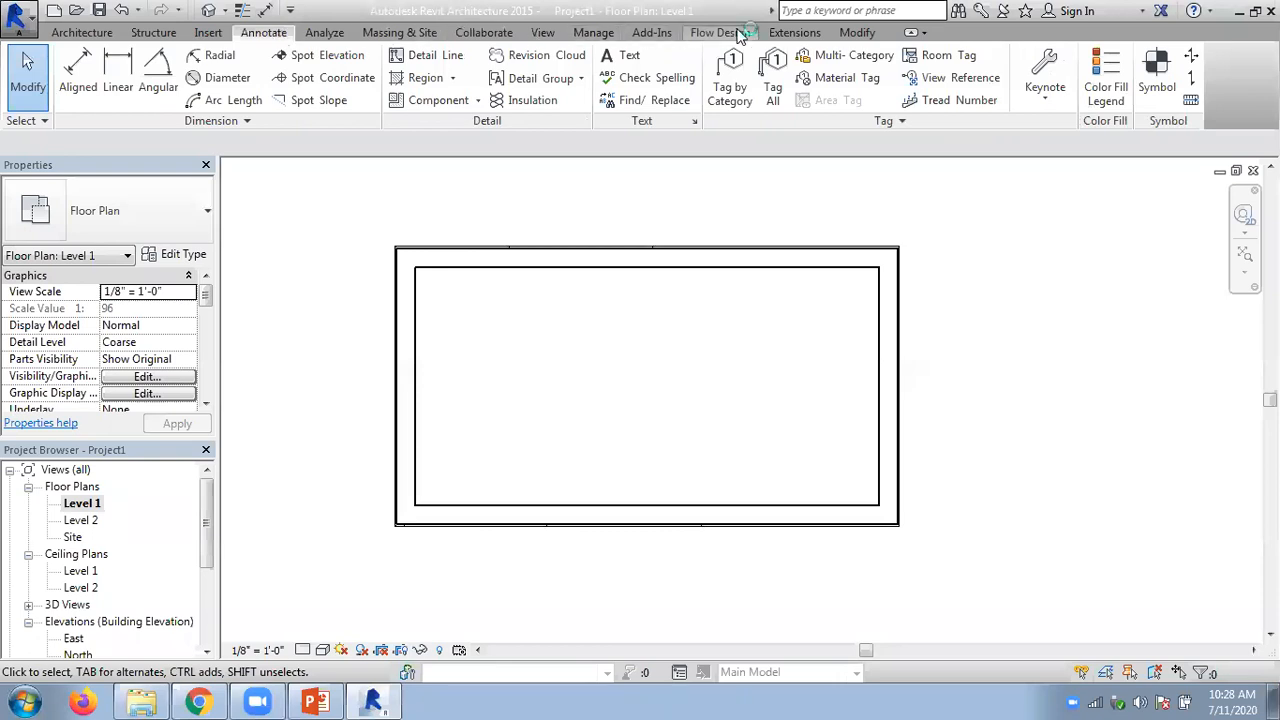
pyautogui.click(857, 33)
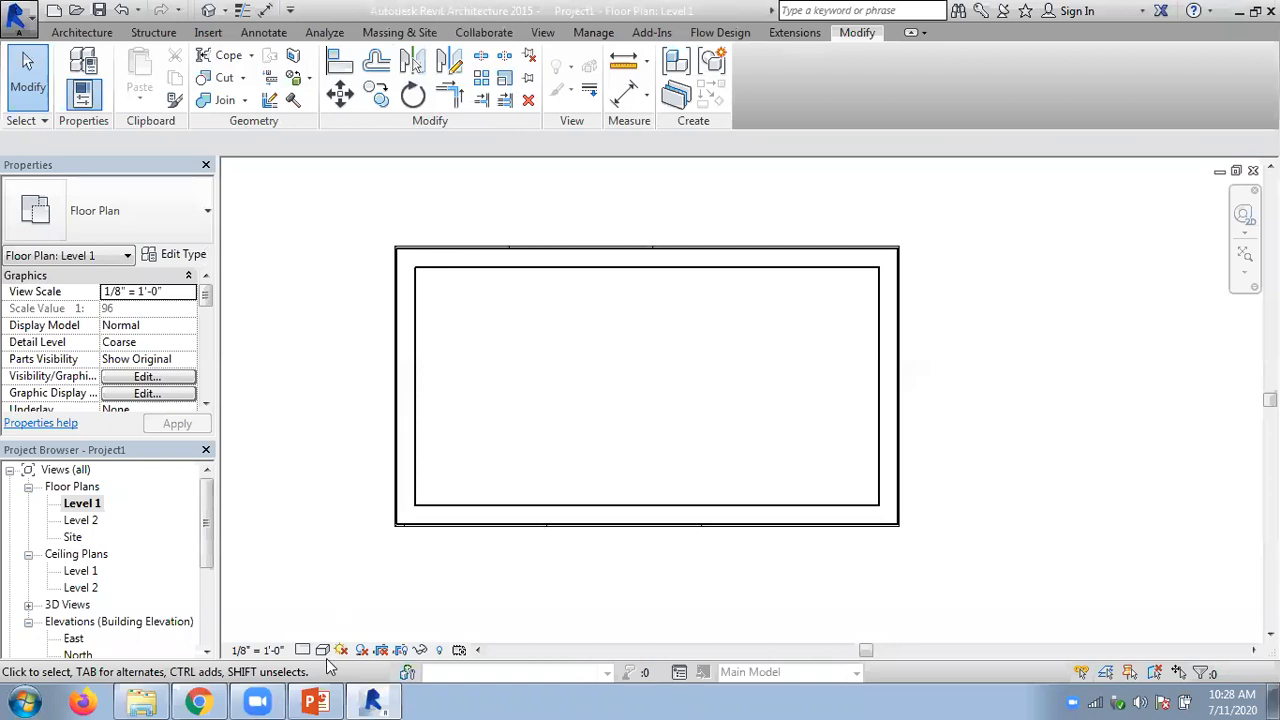
# - Check the element ID slide in PowerPoint against Revit's Manage commands, ending back on the slide
pyautogui.click(372, 700)
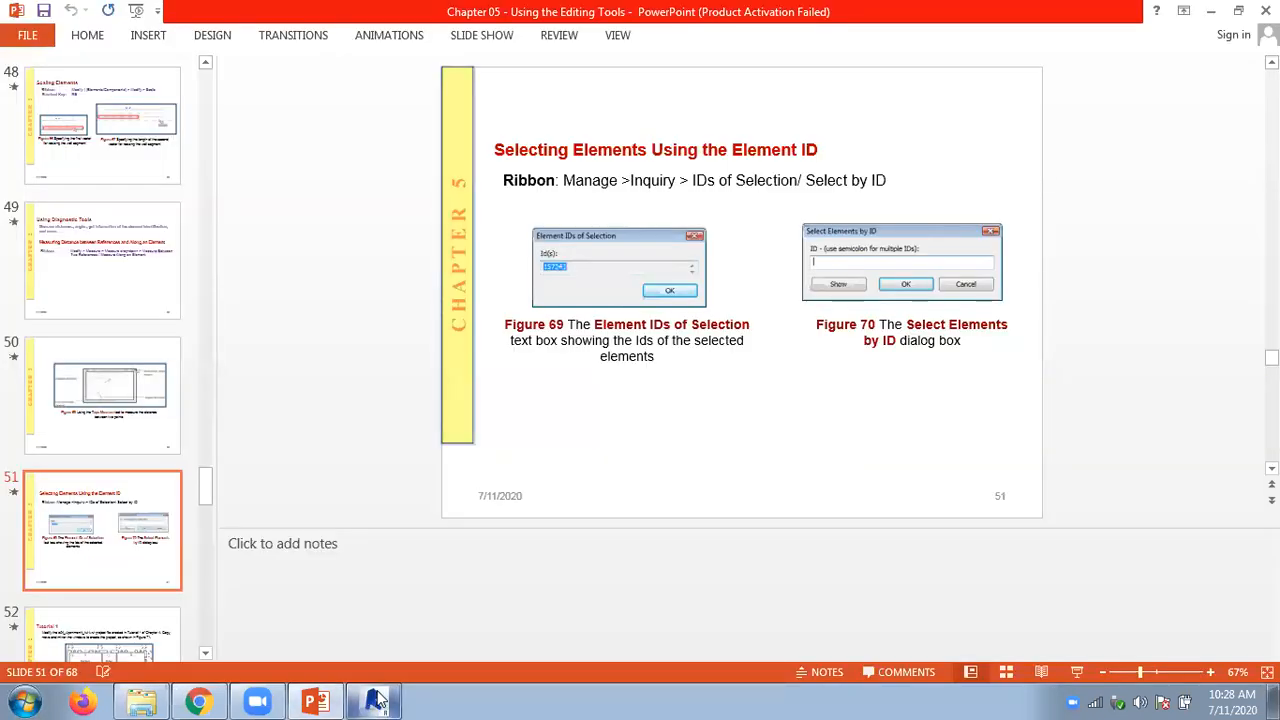
pyautogui.click(376, 701)
pyautogui.click(599, 40)
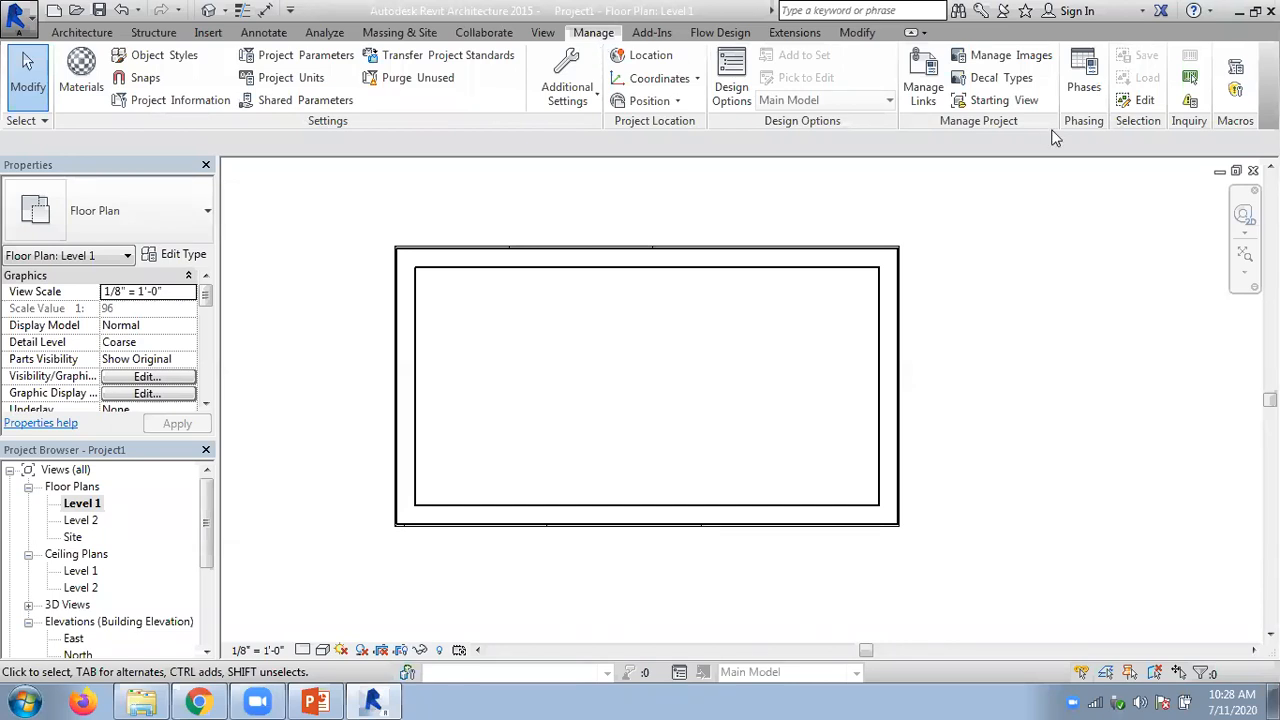
pyautogui.click(314, 701)
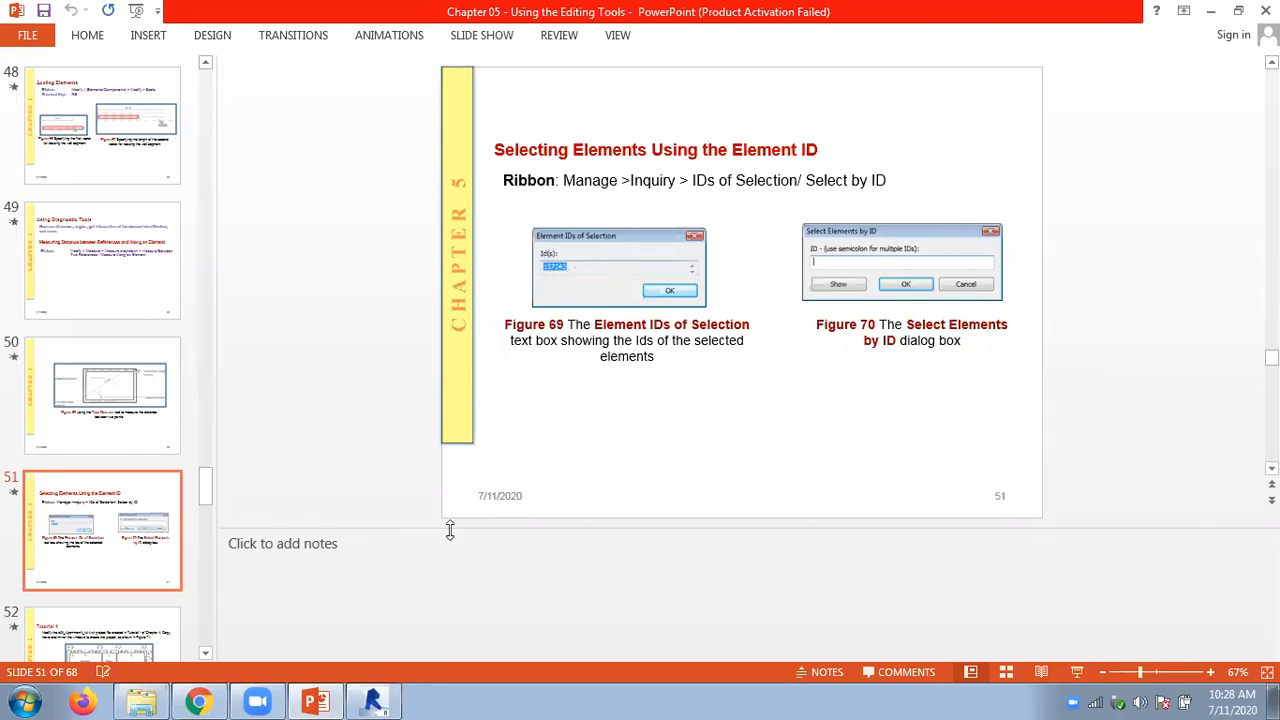
# - Switch to Revit, look up the element ID of the room's upper wall, and clear the wall selection
pyautogui.click(373, 701)
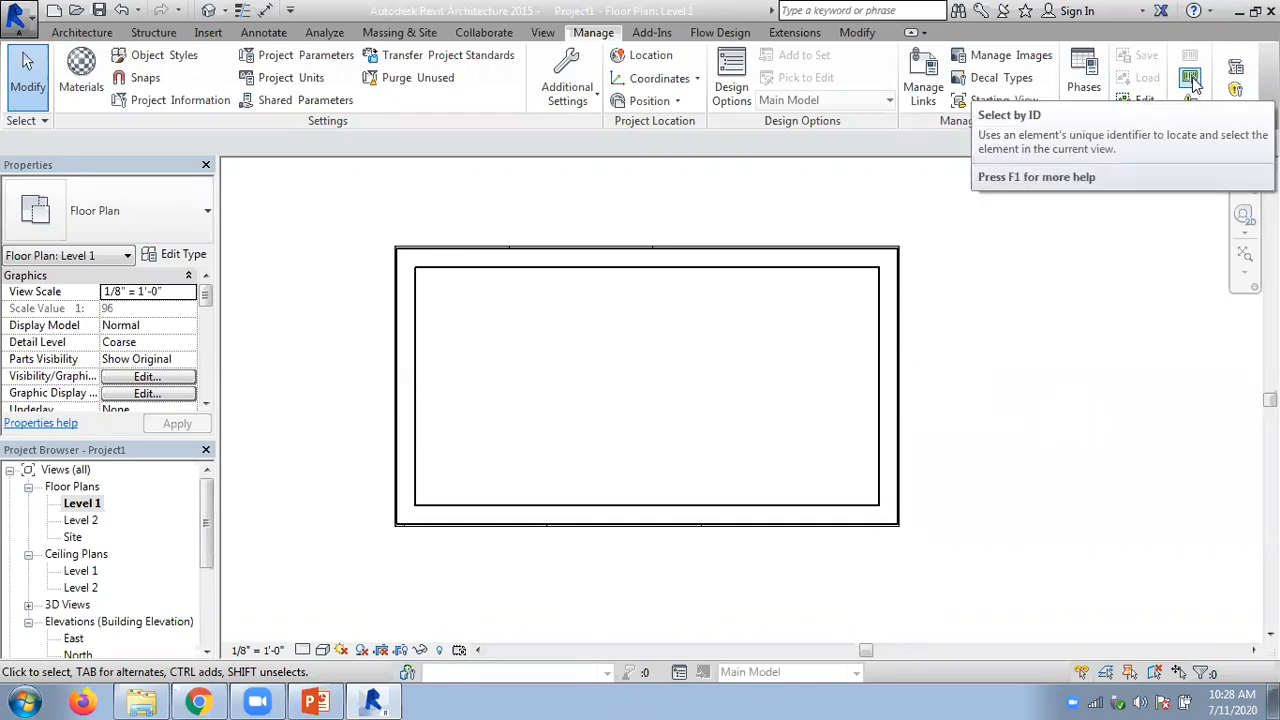
pyautogui.click(763, 252)
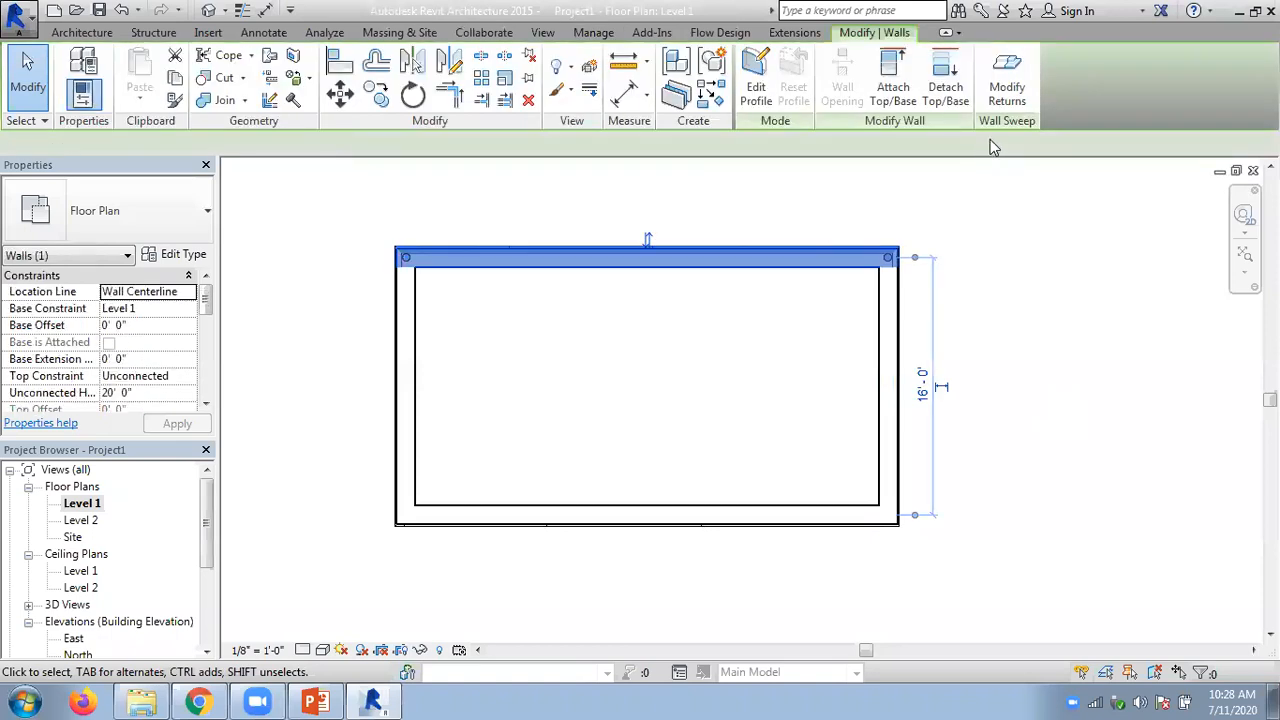
pyautogui.click(596, 33)
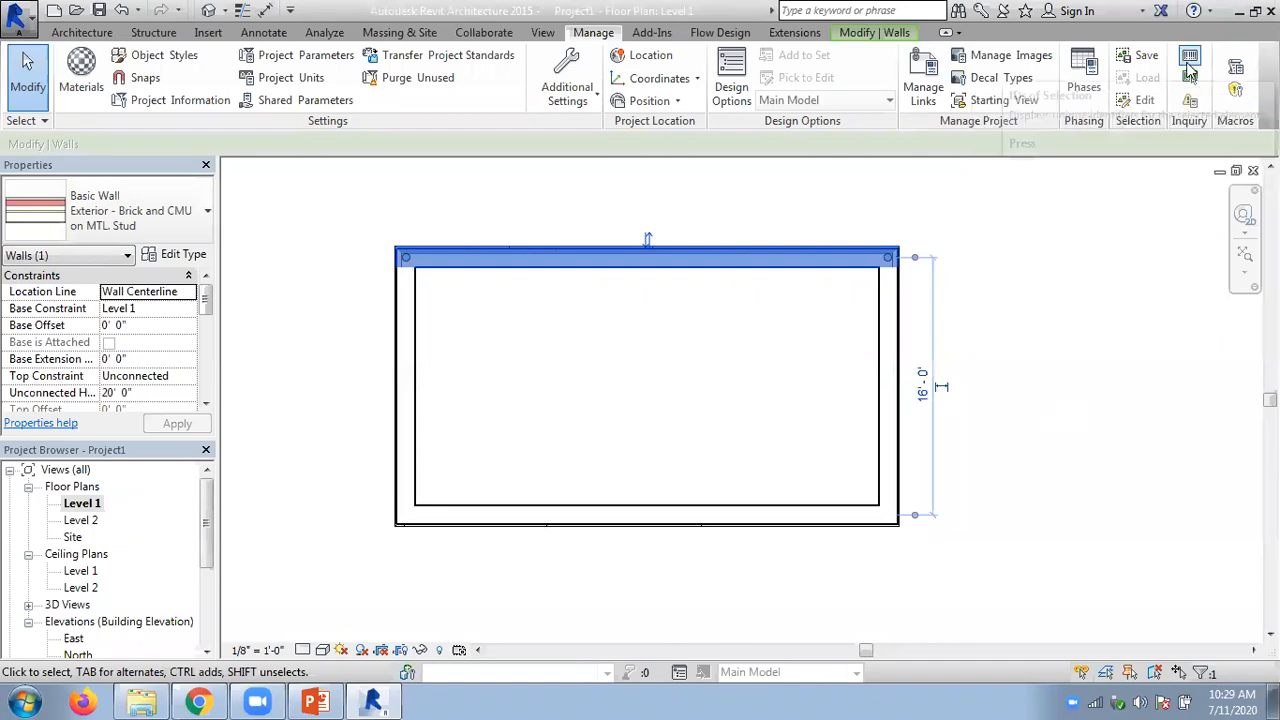
pyautogui.click(1190, 68)
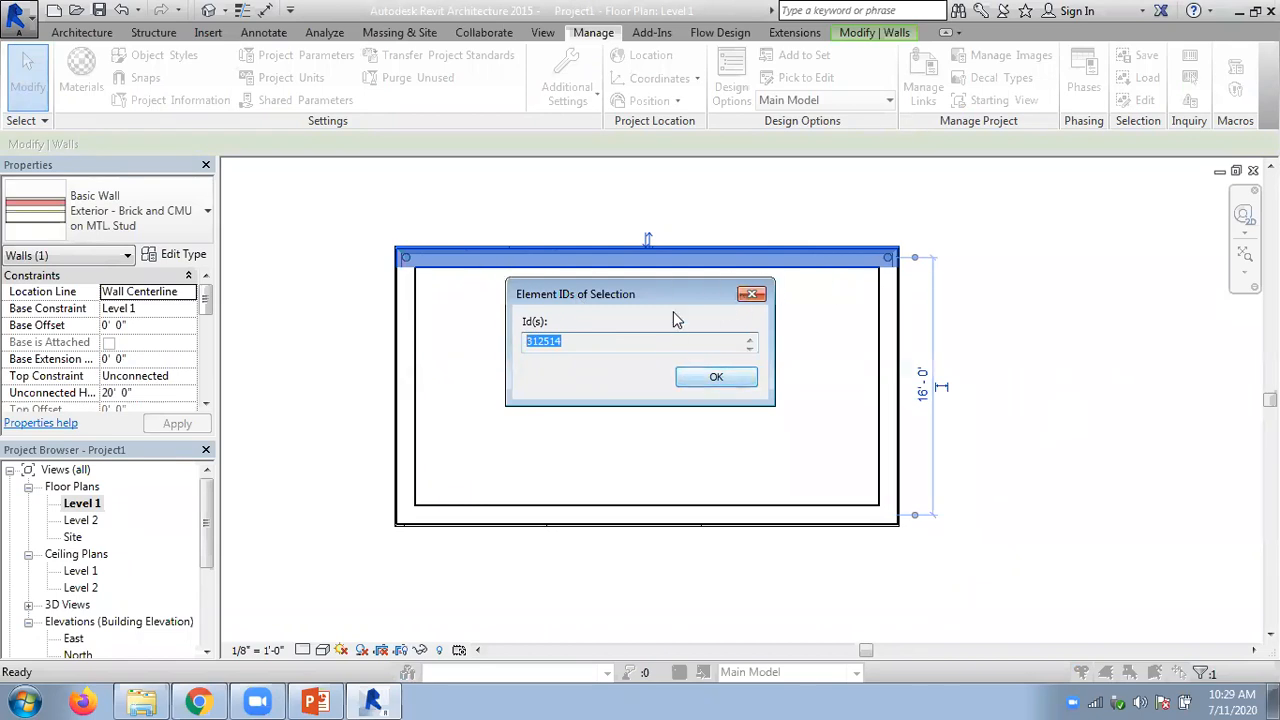
pyautogui.click(716, 377)
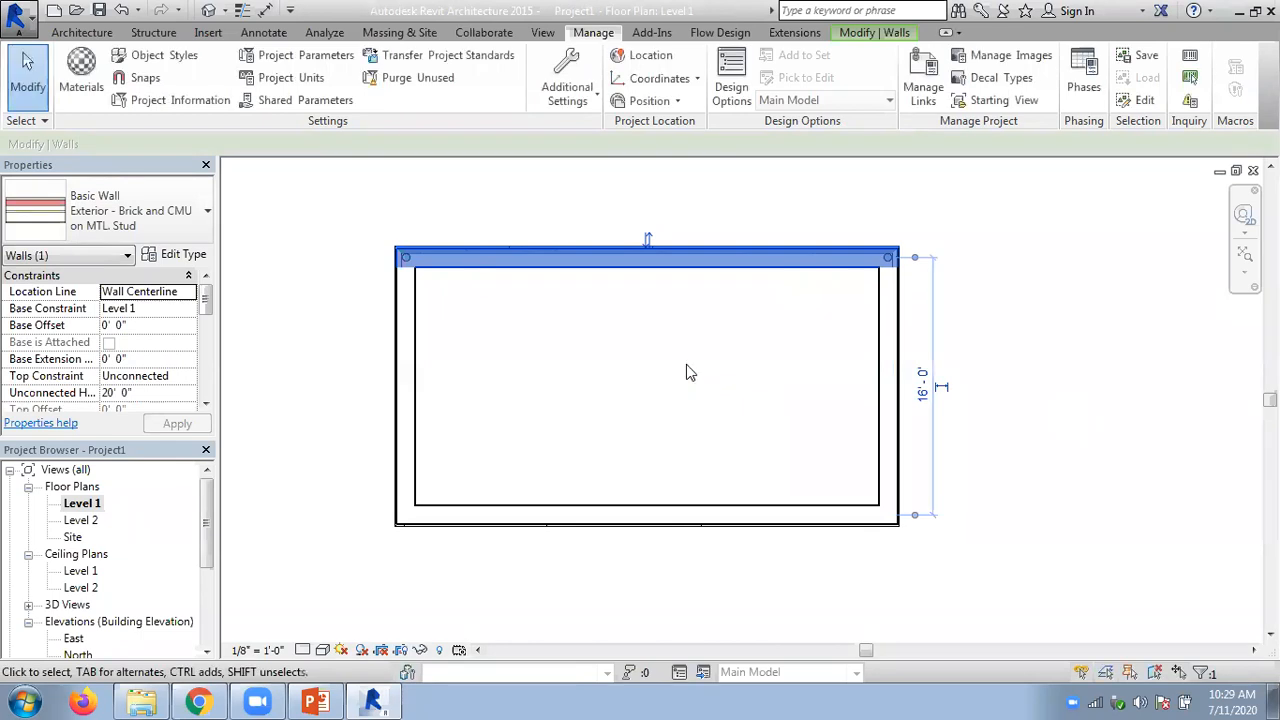
pyautogui.click(562, 232)
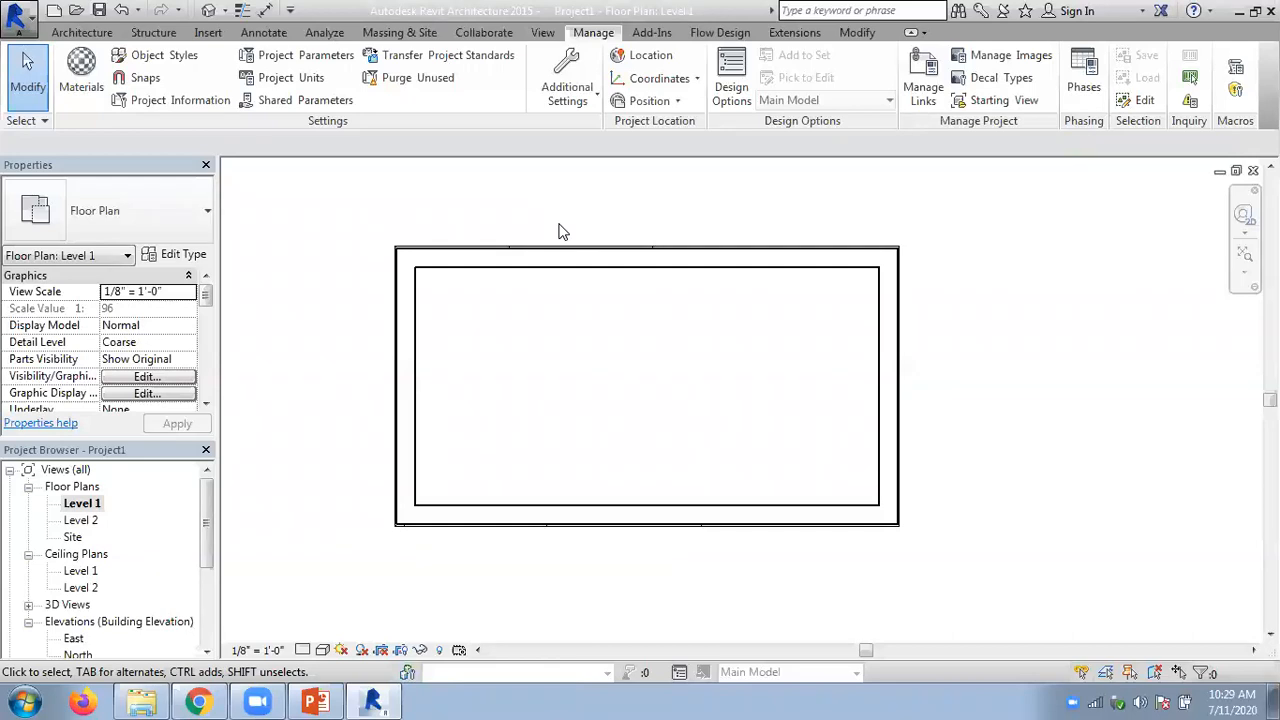
pyautogui.click(500, 262)
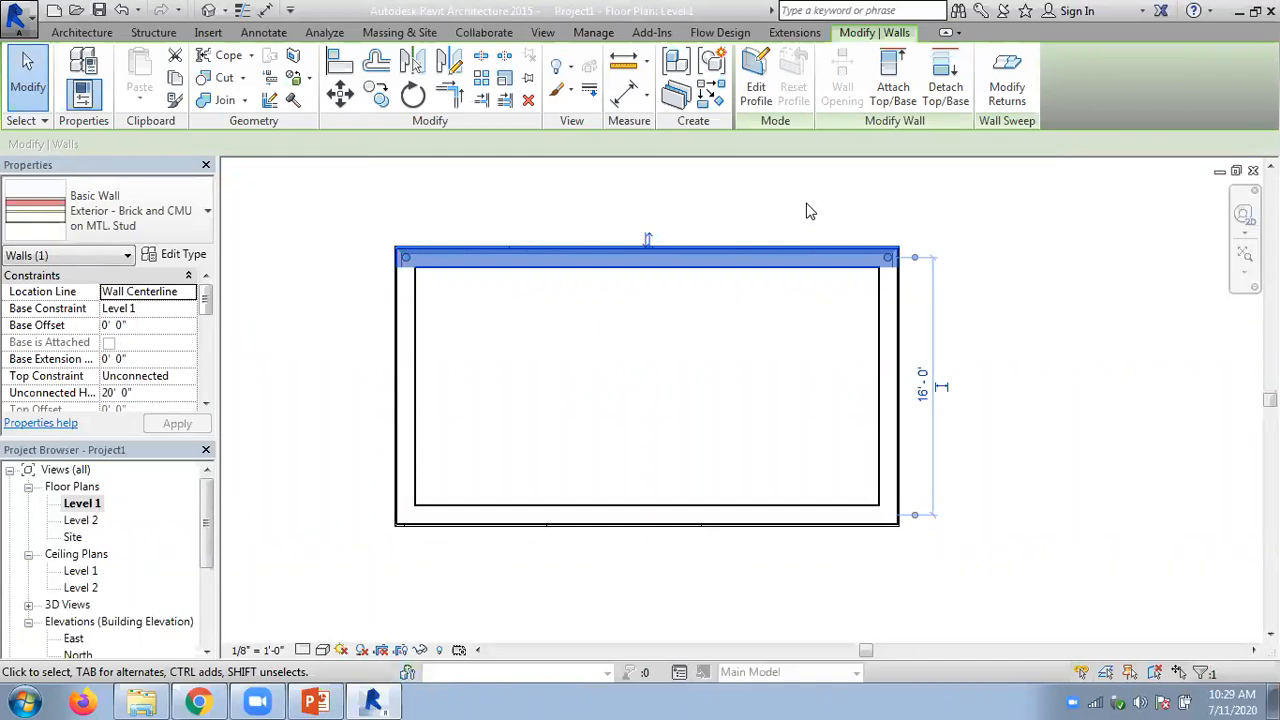
pyautogui.click(763, 195)
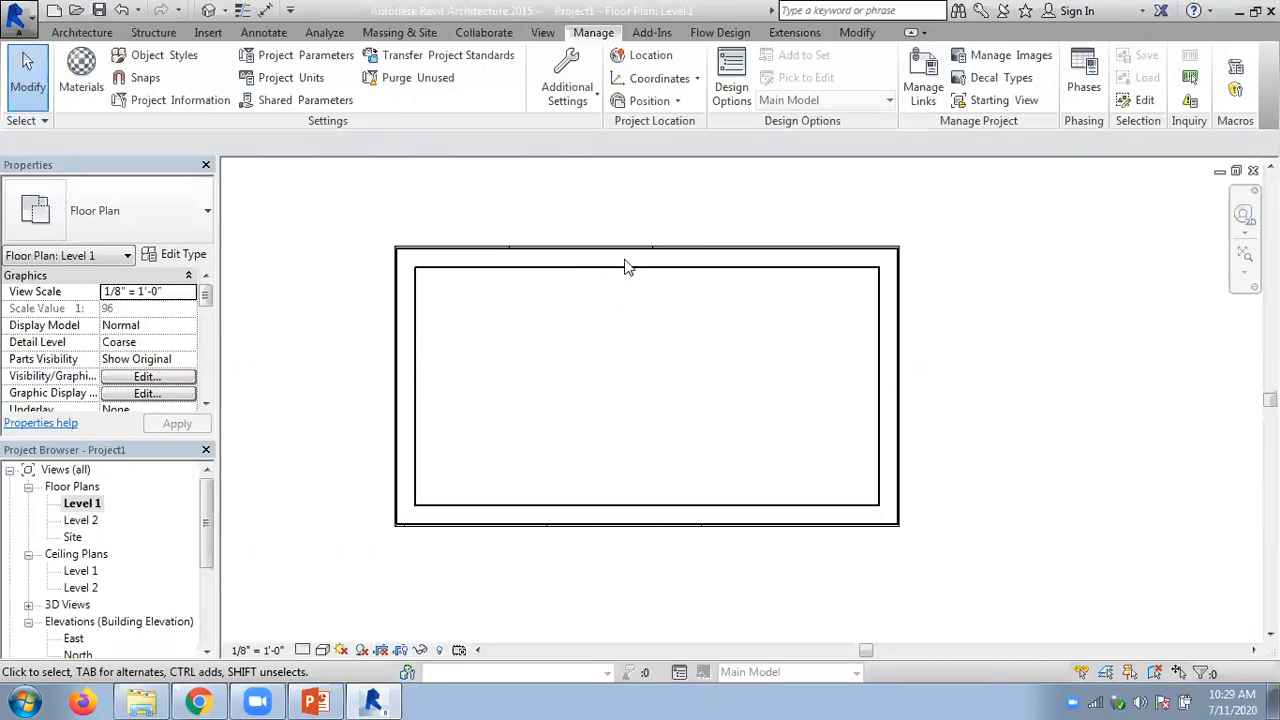
# - Place a Single-Flush 36" x 84" door in the upper wall, about 5' - 6" from the room's left wall
pyautogui.click(82, 32)
pyautogui.click(127, 90)
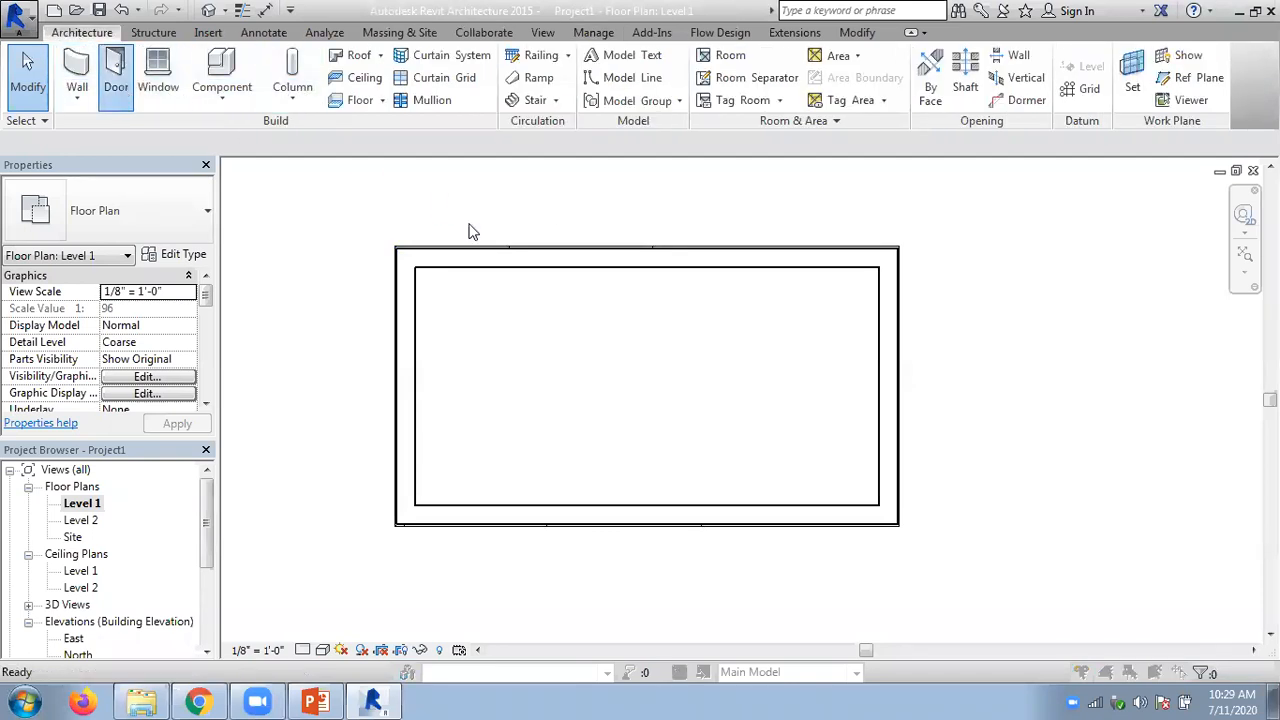
pyautogui.click(760, 426)
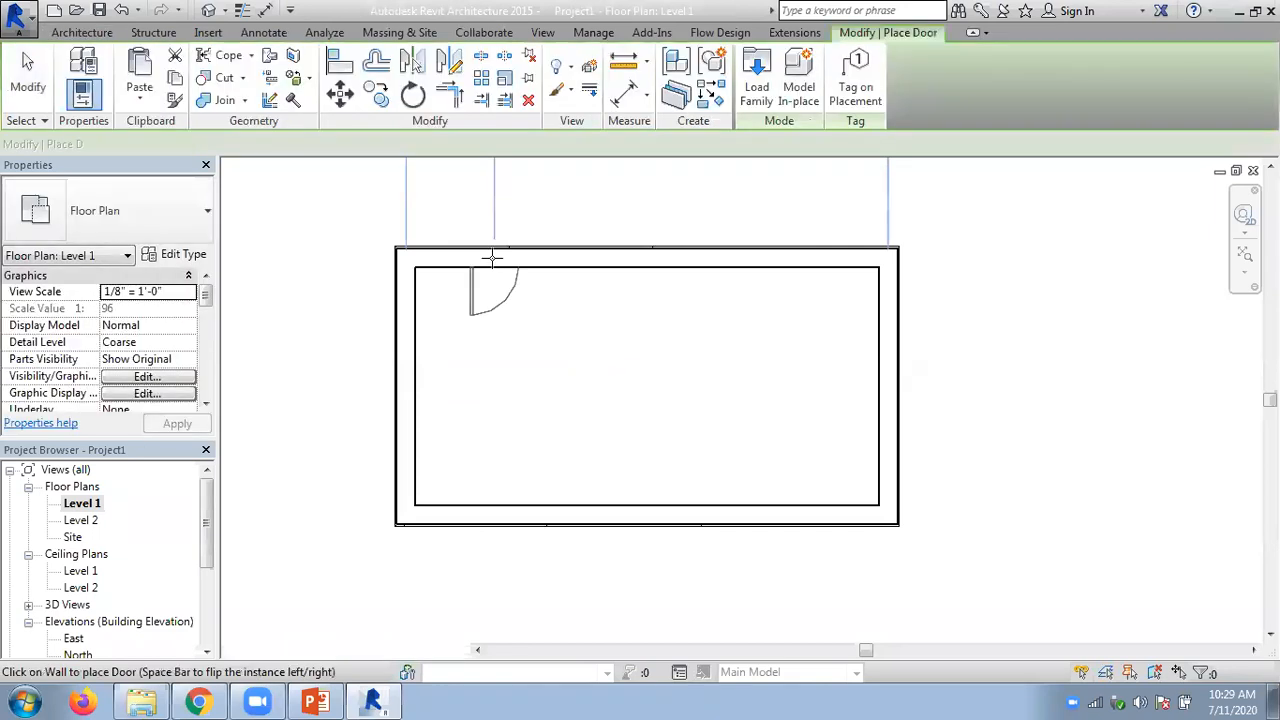
pyautogui.click(492, 257)
pyautogui.press('Escape')
pyautogui.press('Escape')
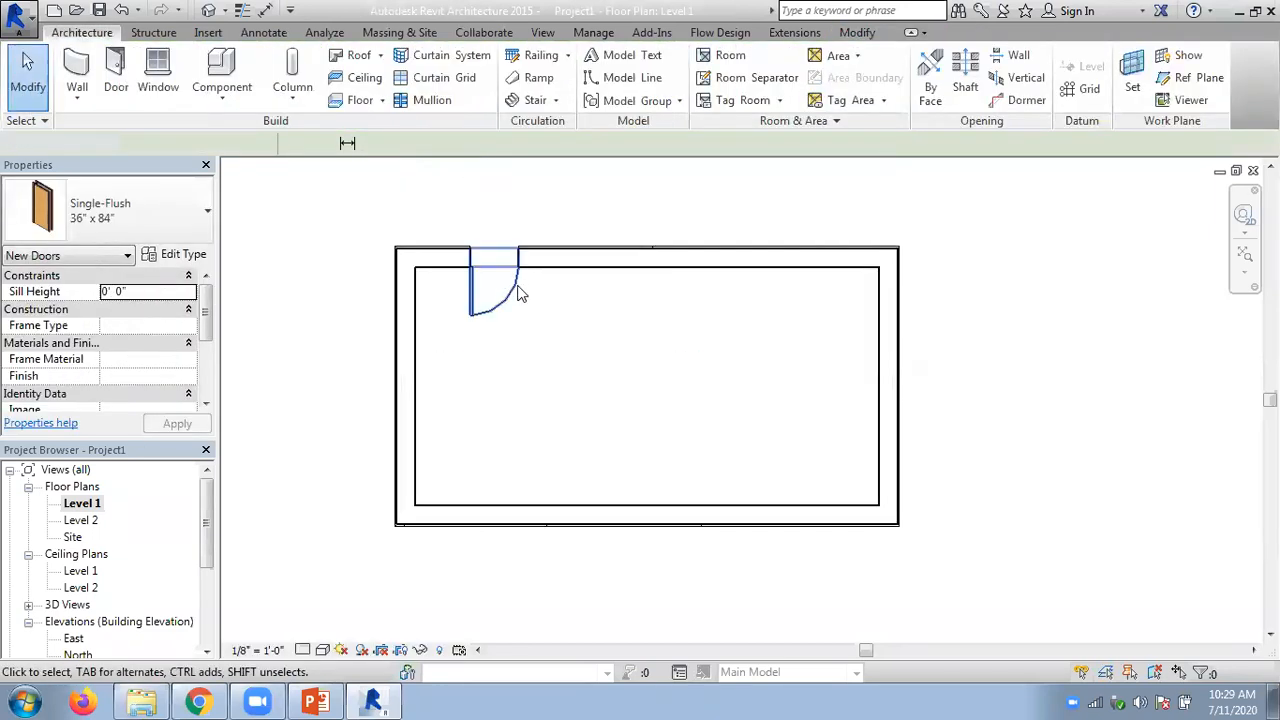
# - Look up the element ID of the new door with IDs of Selection
pyautogui.click(515, 288)
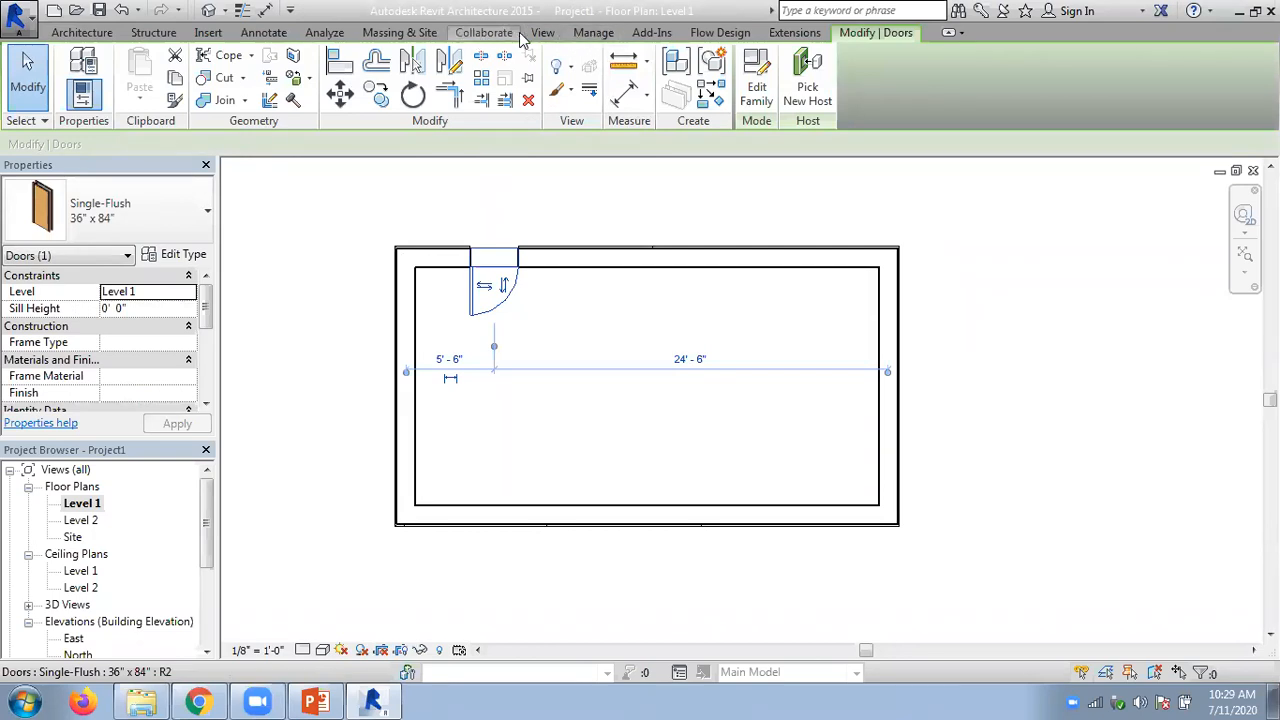
pyautogui.click(593, 33)
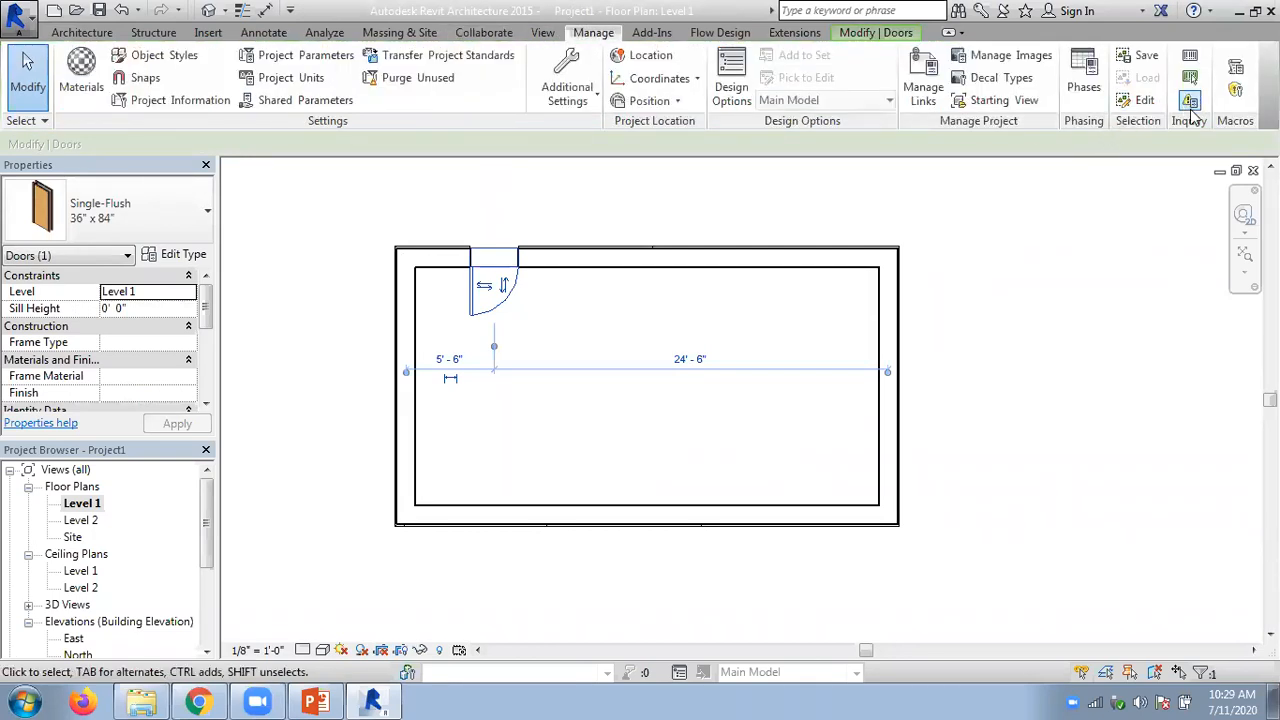
pyautogui.click(1190, 60)
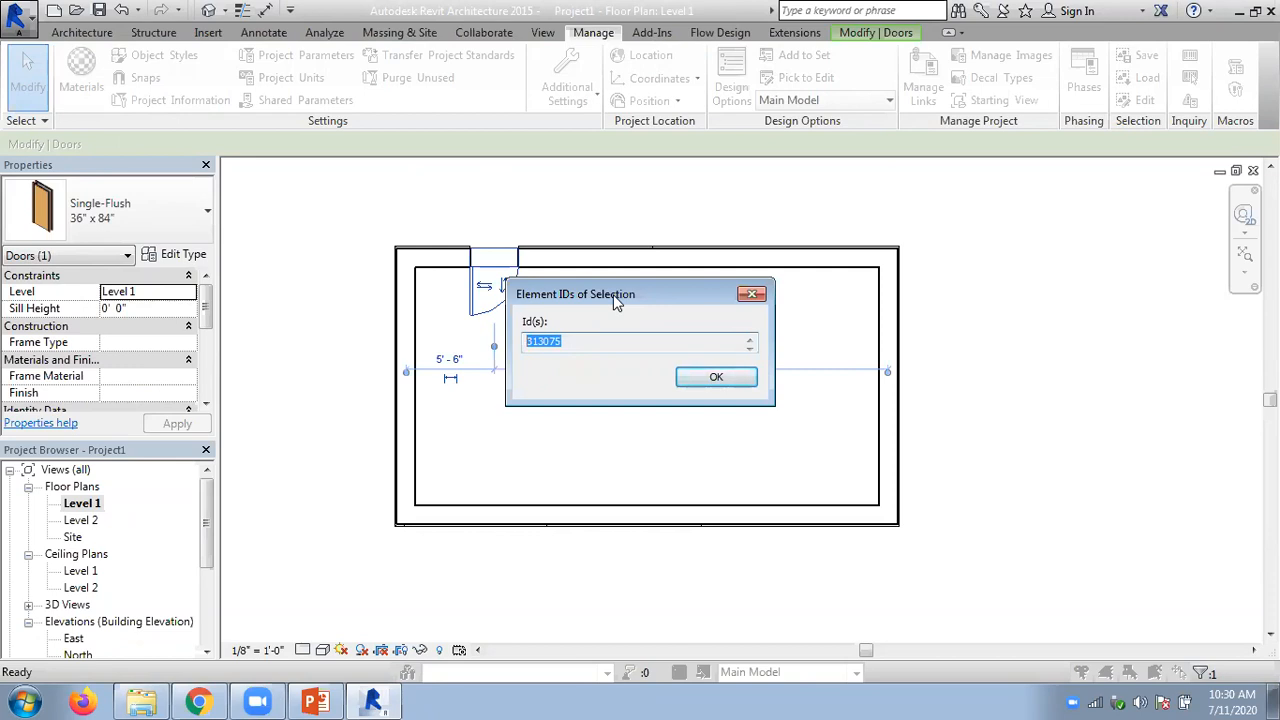
pyautogui.moveTo(614, 298); pyautogui.dragTo(825, 386)
pyautogui.click(907, 454)
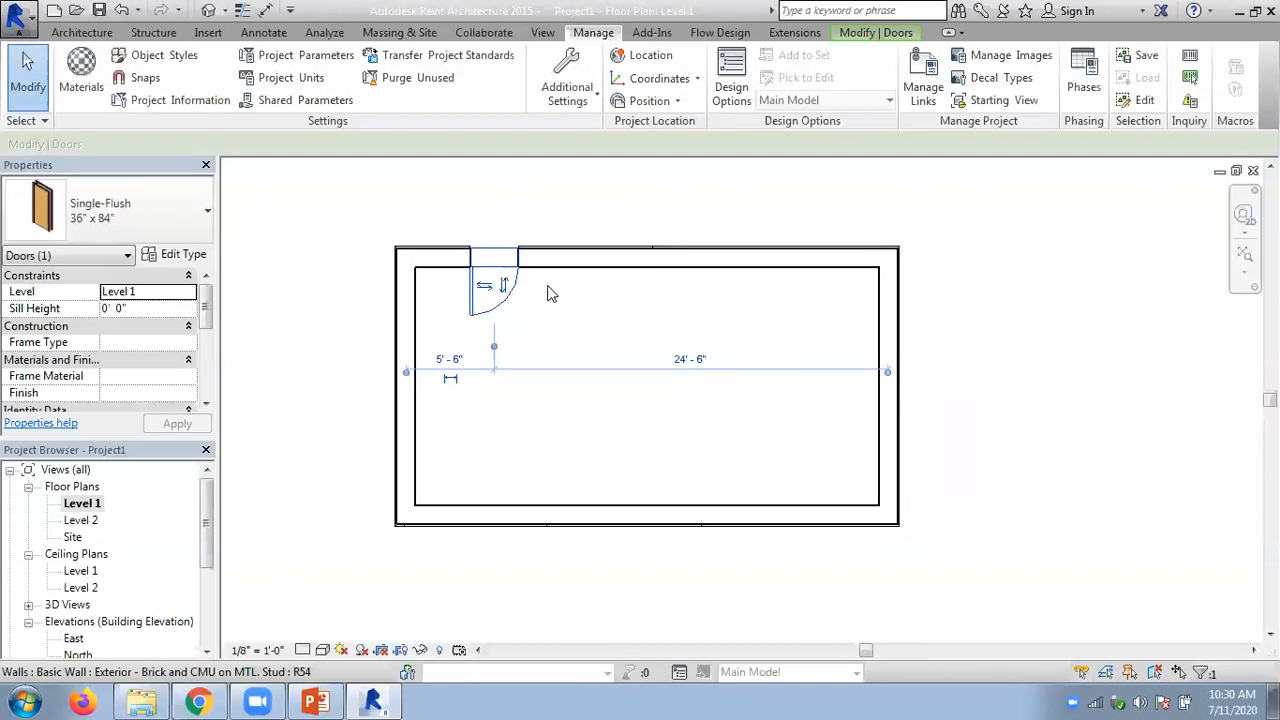
# - Copy the door's element ID from the Element IDs of Selection dialog and deselect the door
pyautogui.click(1189, 56)
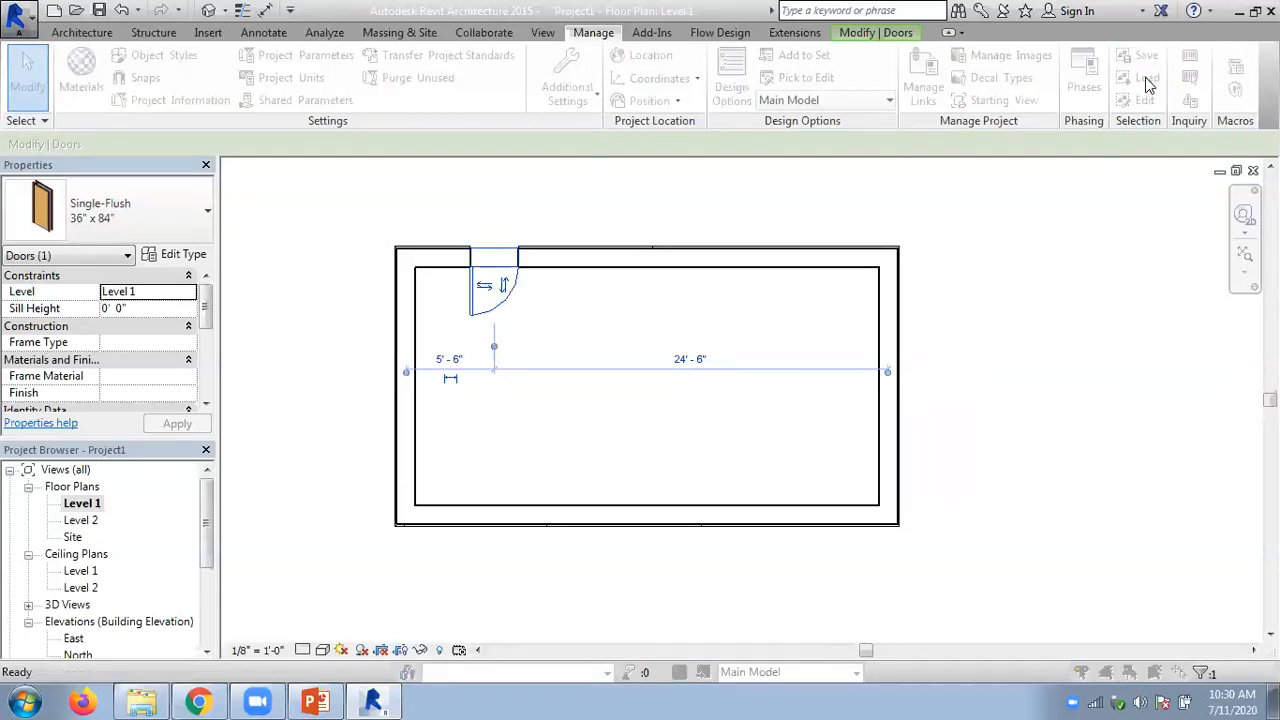
pyautogui.rightClick(736, 419)
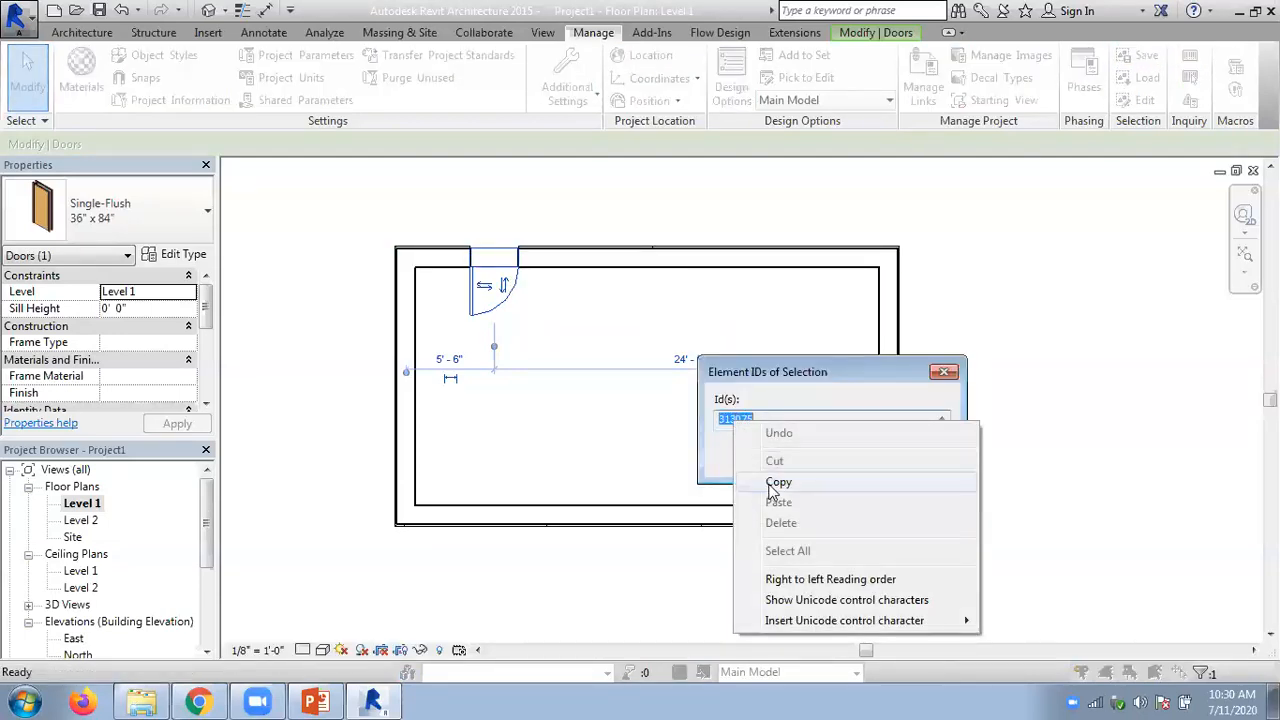
pyautogui.click(776, 483)
pyautogui.click(907, 454)
pyautogui.click(980, 274)
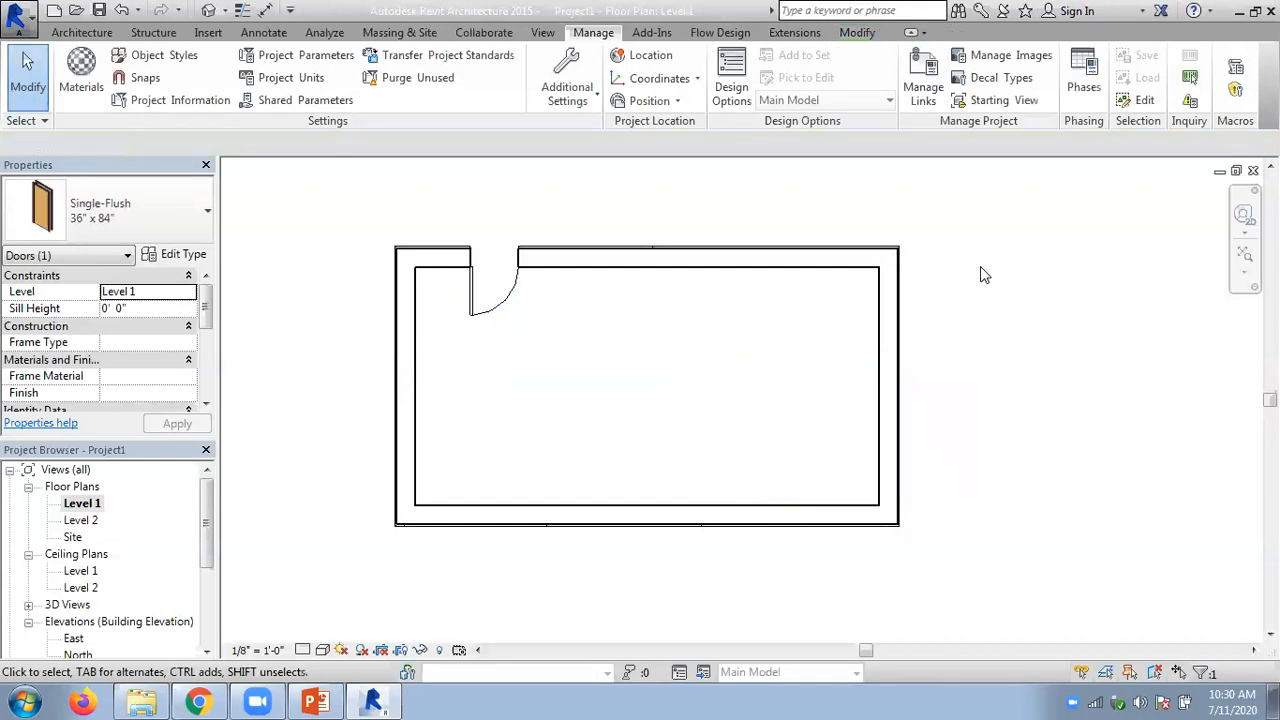
# - Locate the door in the plan with Select by ID using the copied ID 313075, then cancel the dialog
pyautogui.click(1190, 82)
pyautogui.rightClick(536, 343)
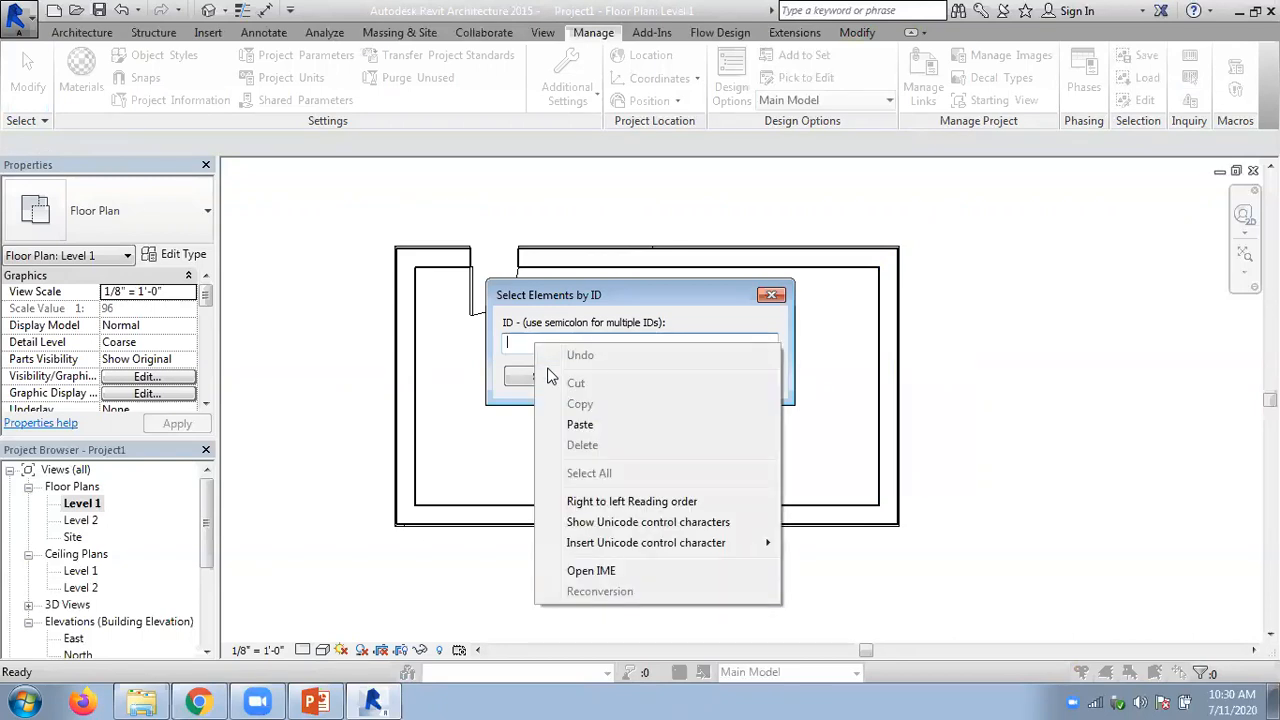
pyautogui.click(580, 424)
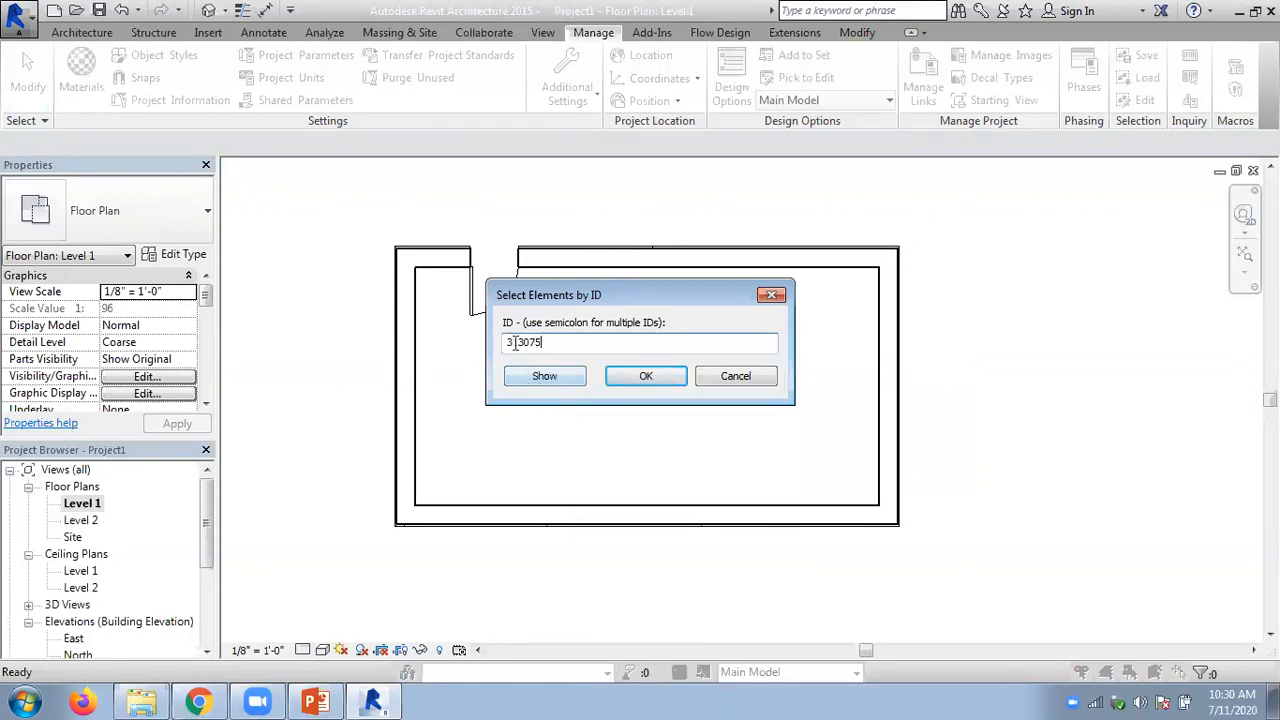
pyautogui.click(540, 379)
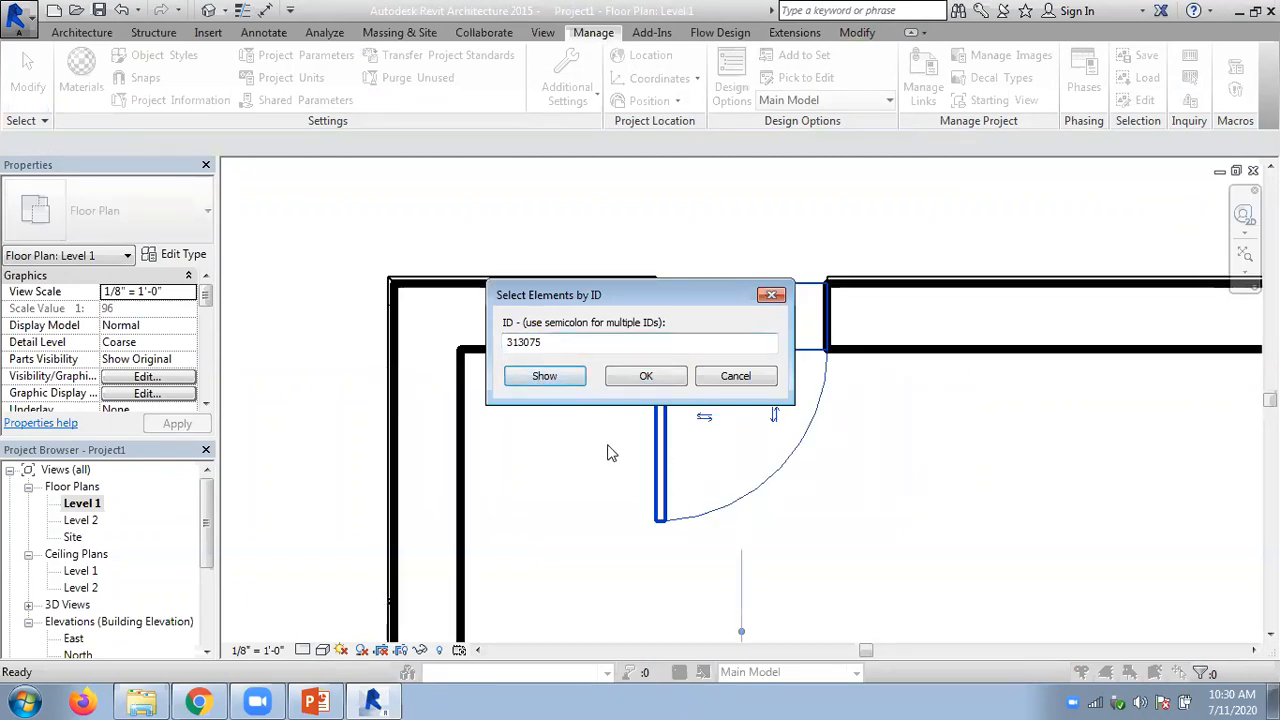
pyautogui.moveTo(564, 303); pyautogui.dragTo(562, 298)
pyautogui.moveTo(500, 113); pyautogui.dragTo(500, 114)
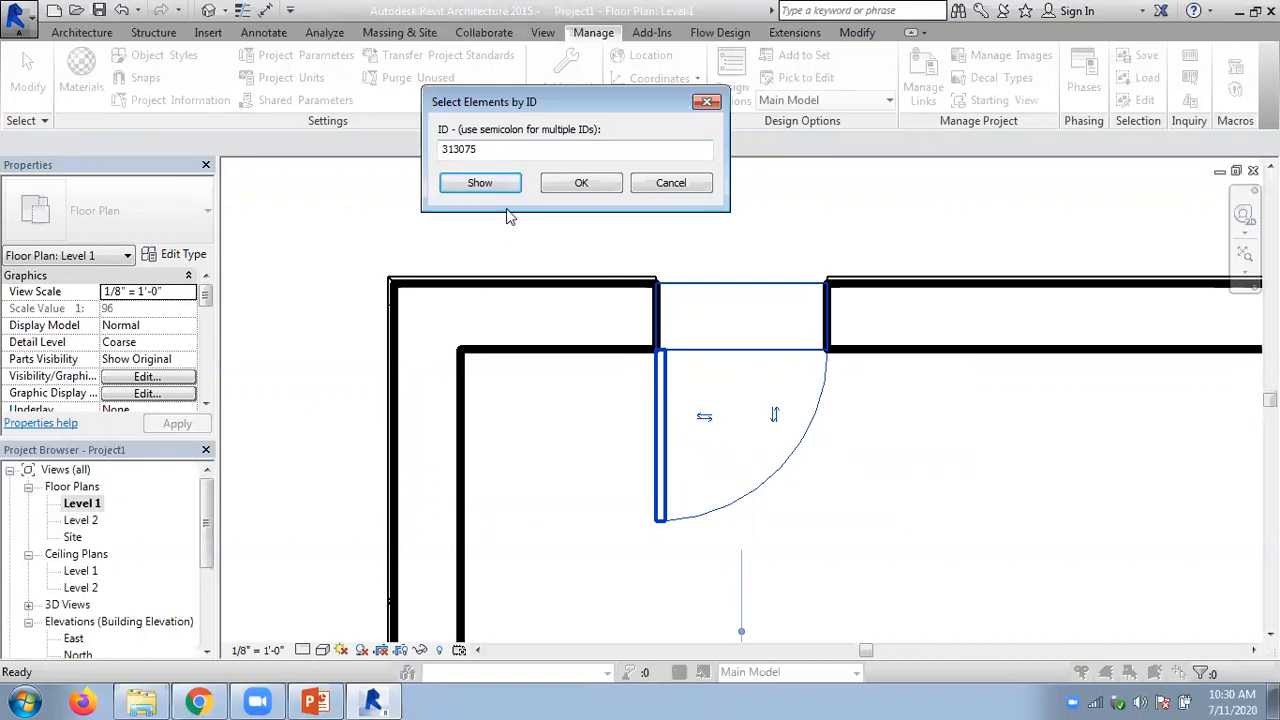
pyautogui.doubleClick(492, 150)
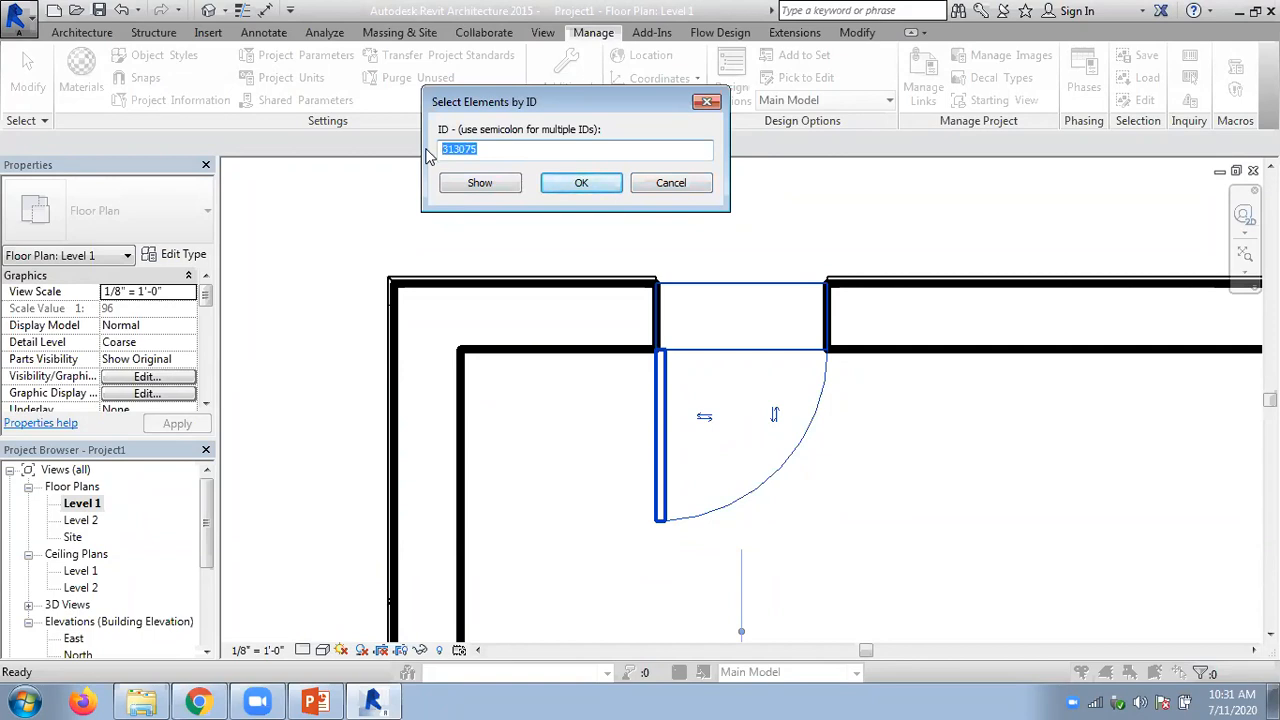
pyautogui.click(668, 182)
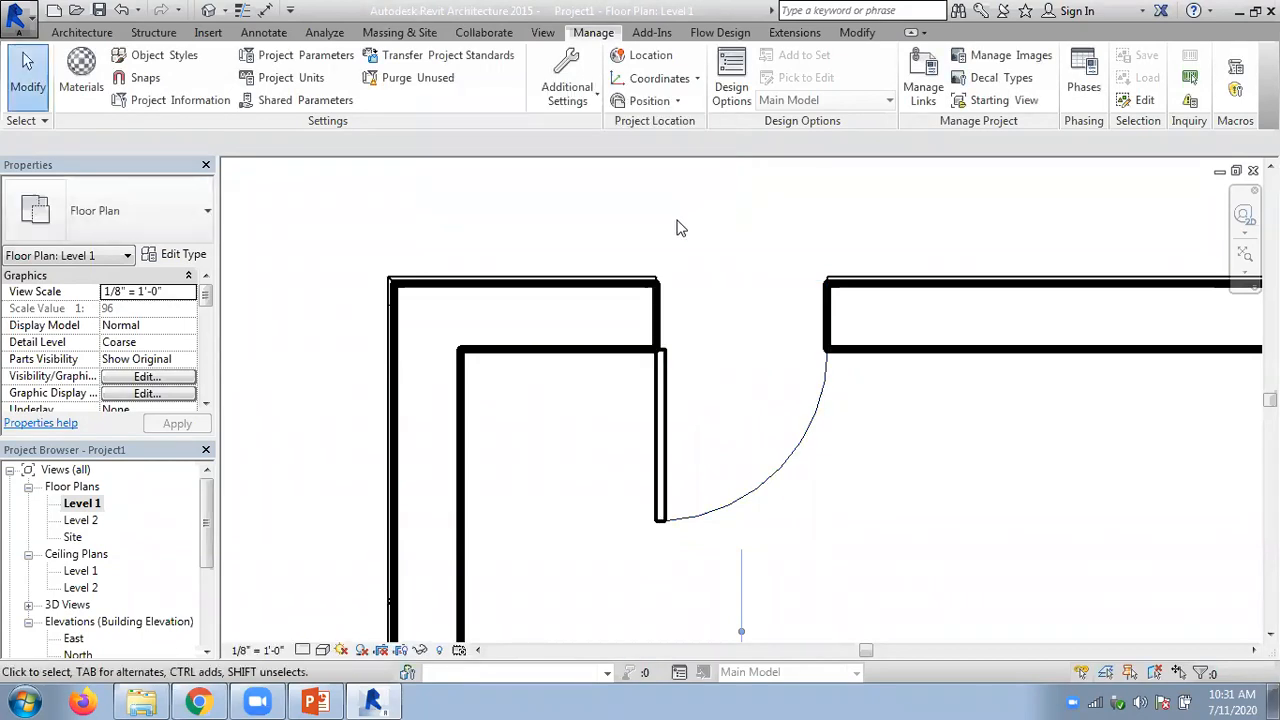
pyautogui.scroll(-4, 676, 228)
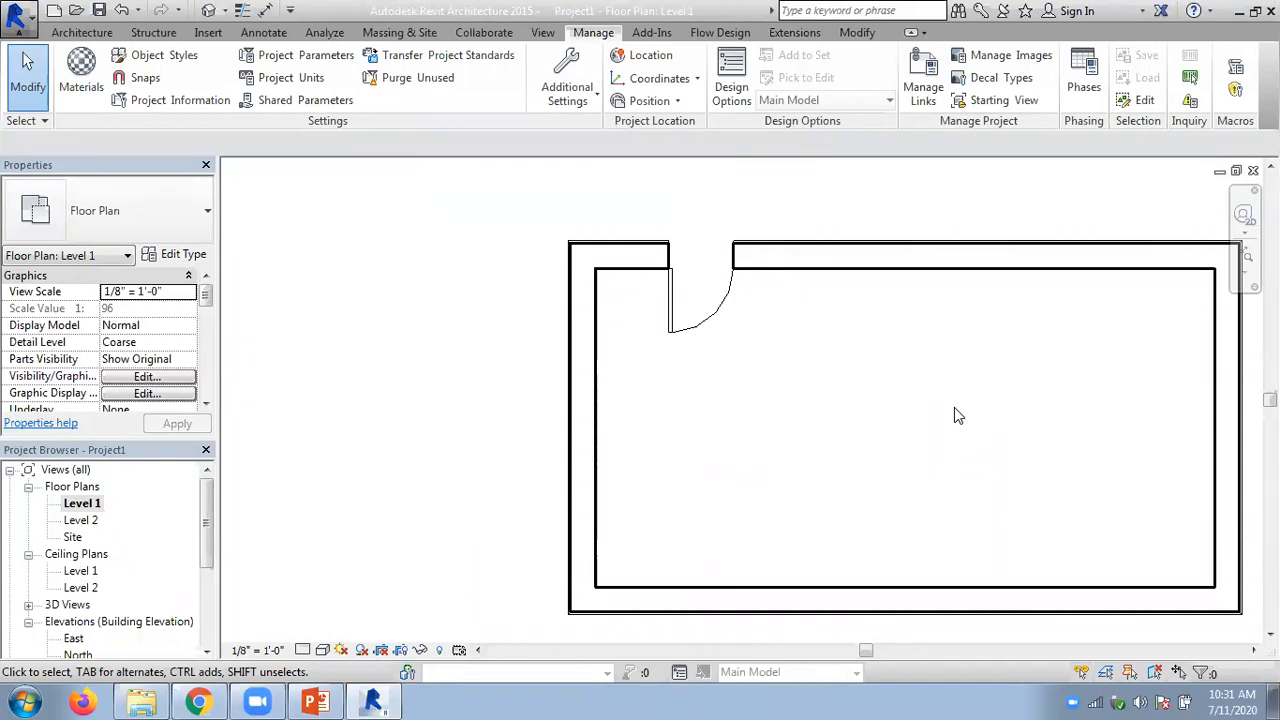
pyautogui.moveTo(843, 214); pyautogui.dragTo(629, 219, button='middle')
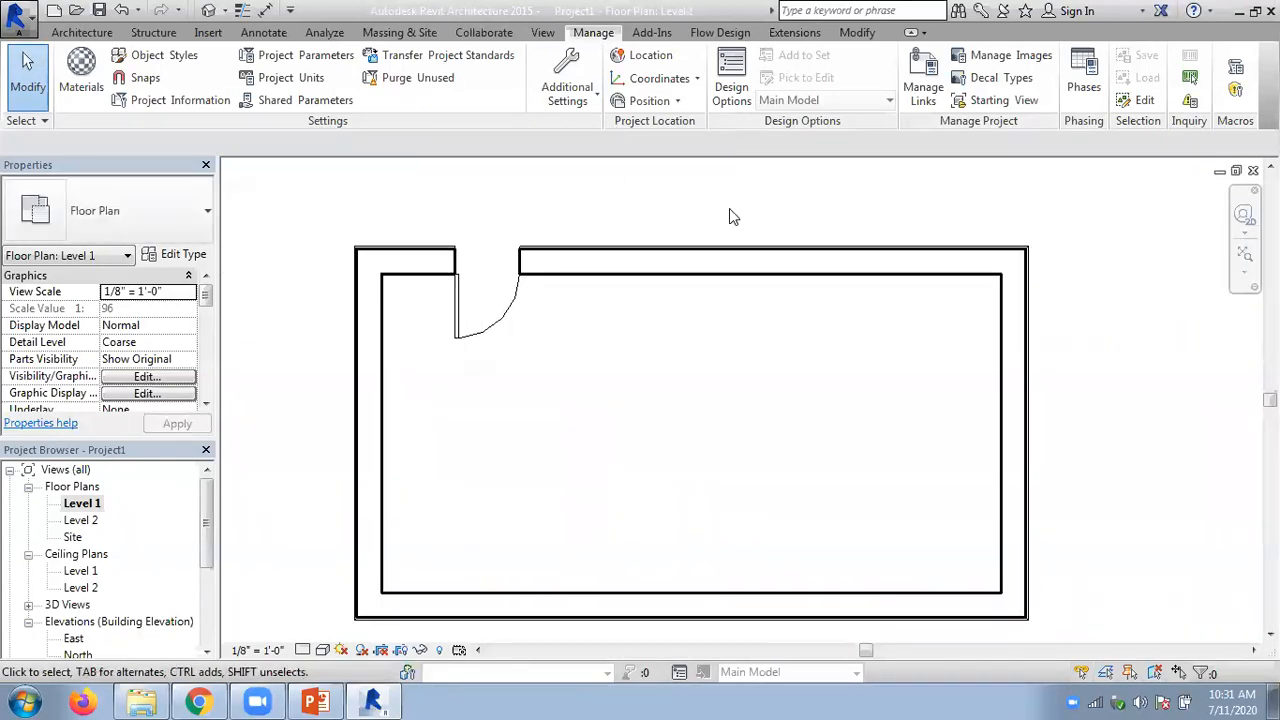
# - Start a new Schedule/Quantities schedule for the Walls category
pyautogui.click(552, 32)
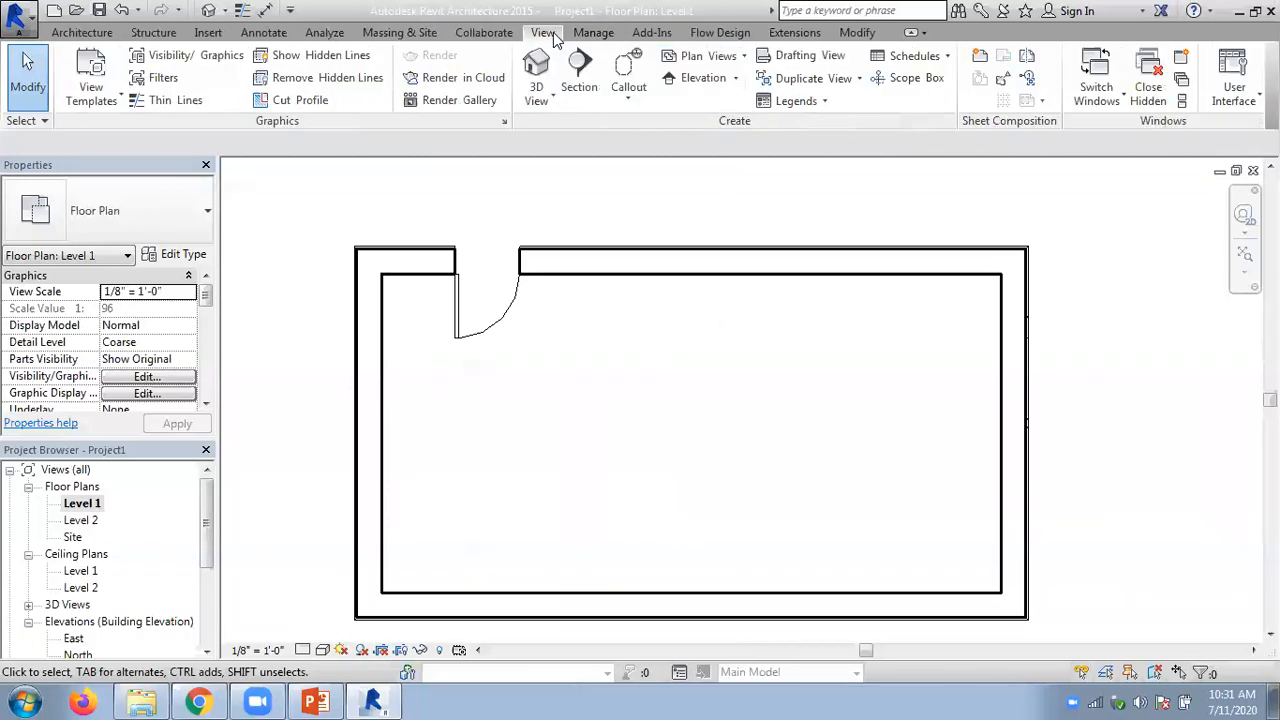
pyautogui.click(918, 56)
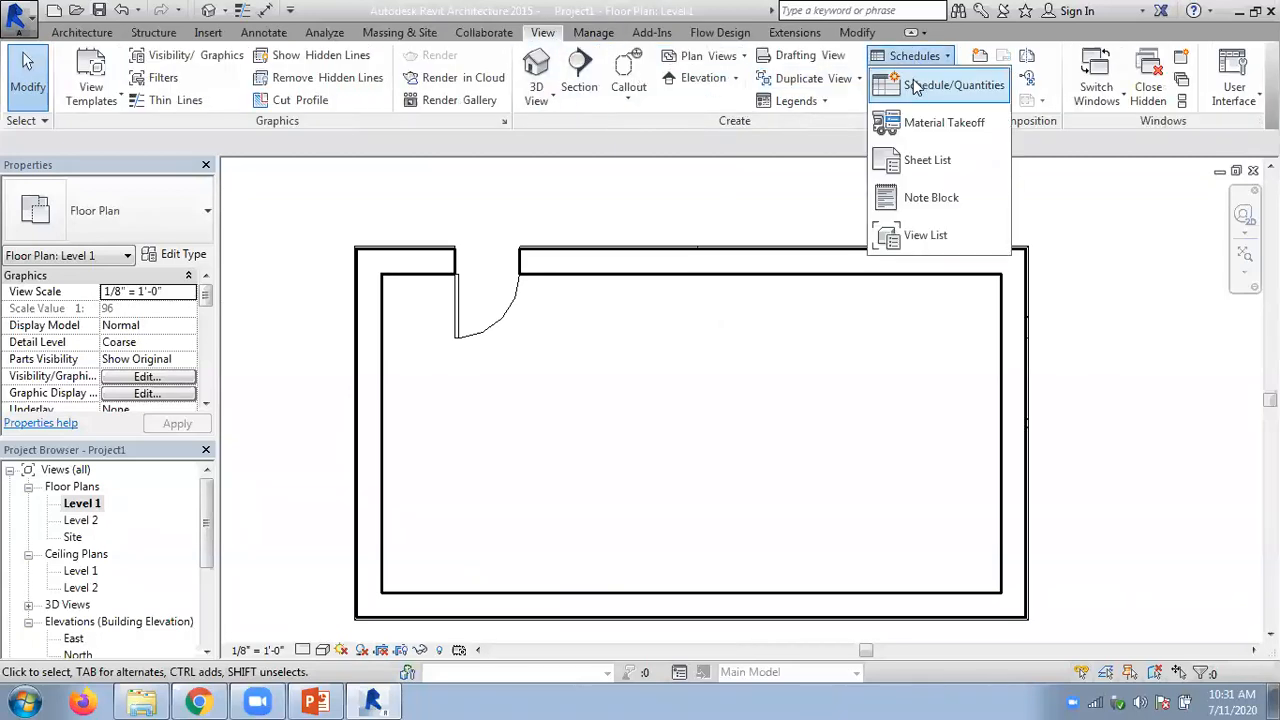
pyautogui.click(916, 86)
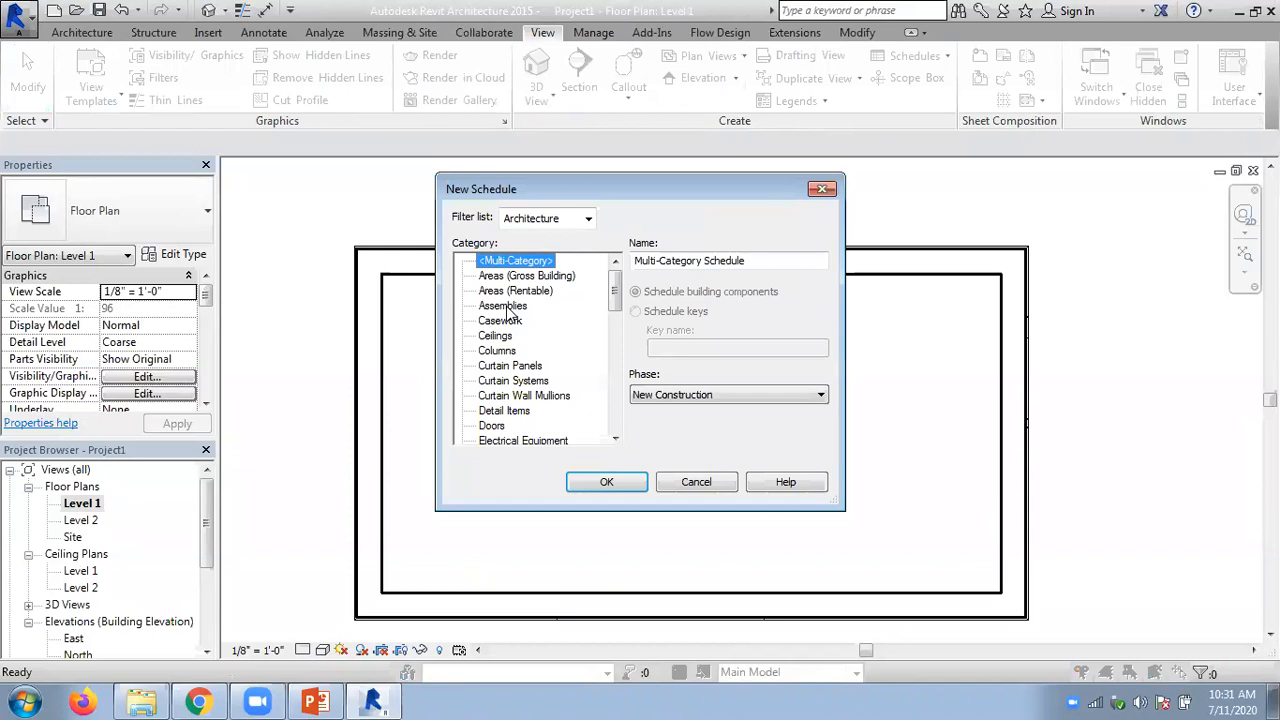
pyautogui.moveTo(615, 291); pyautogui.dragTo(590, 418)
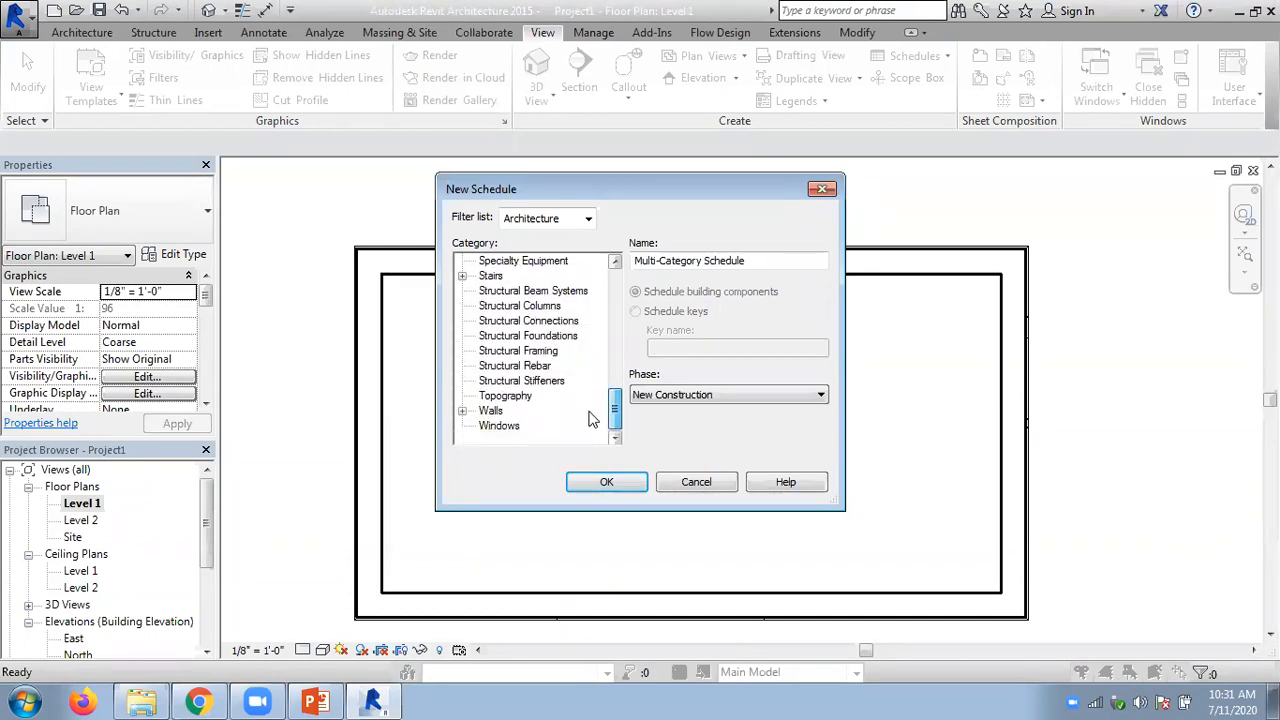
pyautogui.click(490, 413)
pyautogui.click(587, 488)
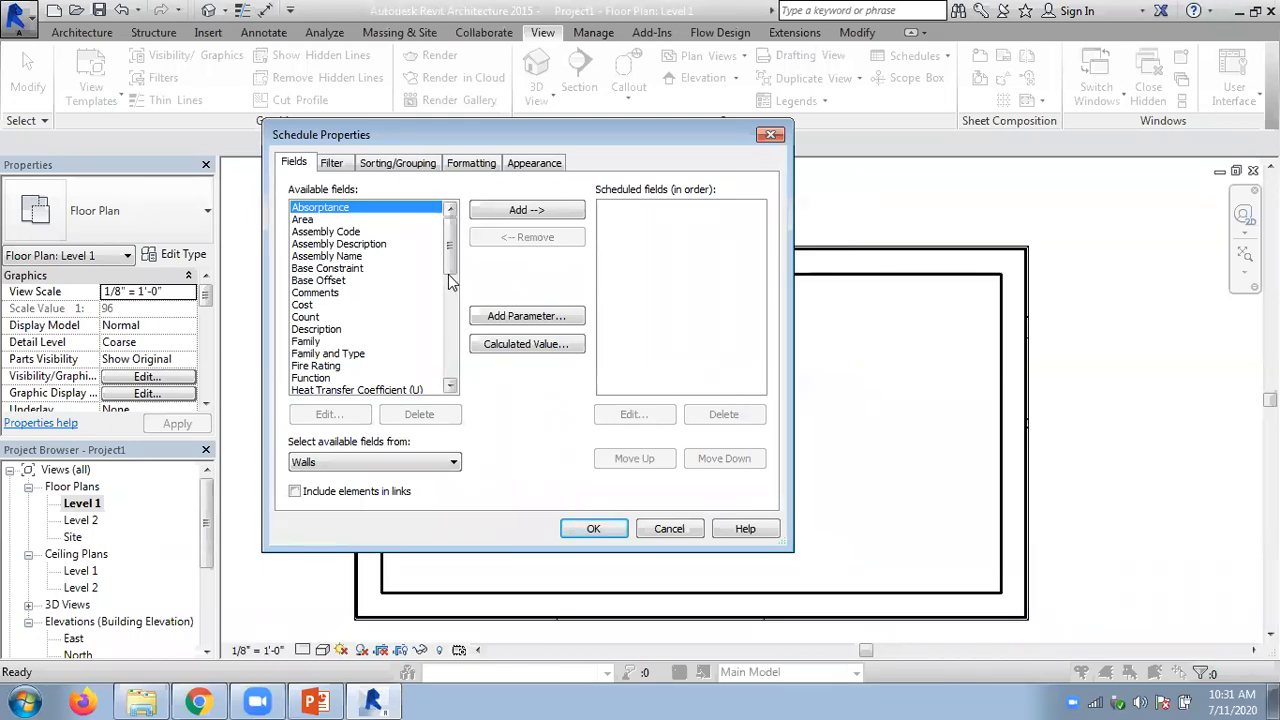
# - Look through the available fields for the wall schedule and cancel its properties
pyautogui.scroll(-5, 448, 276)
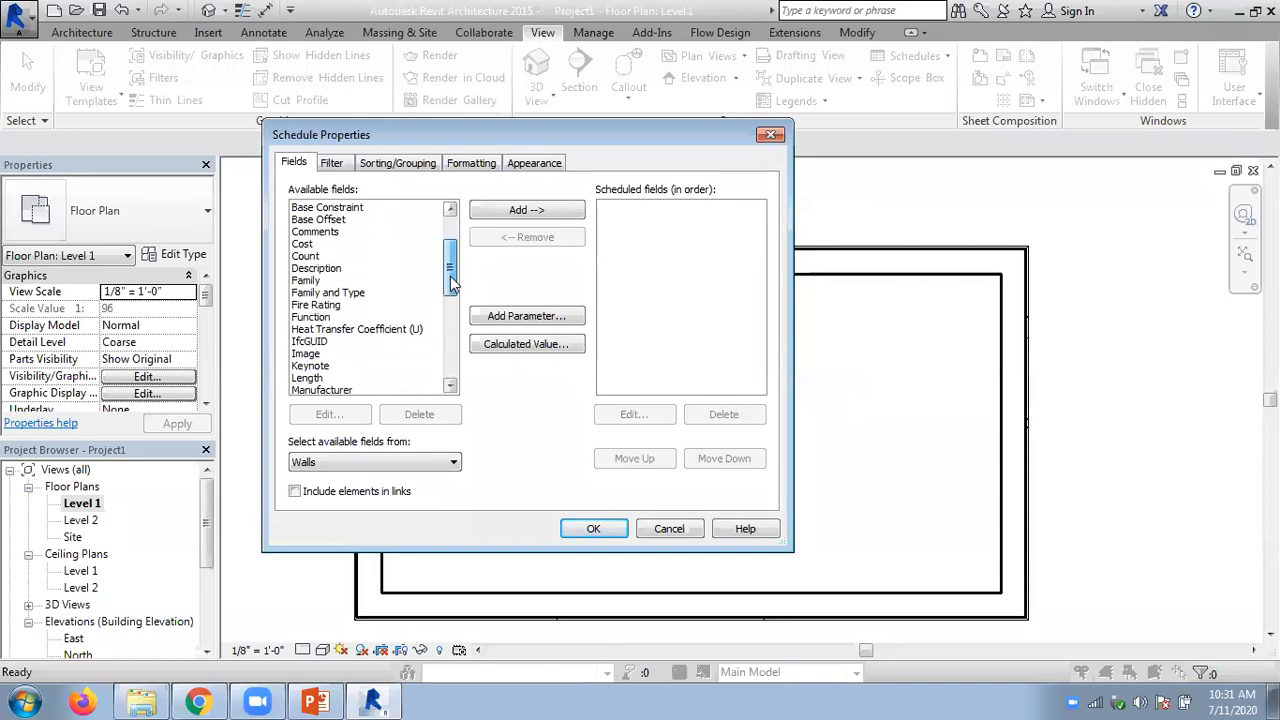
pyautogui.moveTo(450, 282); pyautogui.dragTo(452, 241)
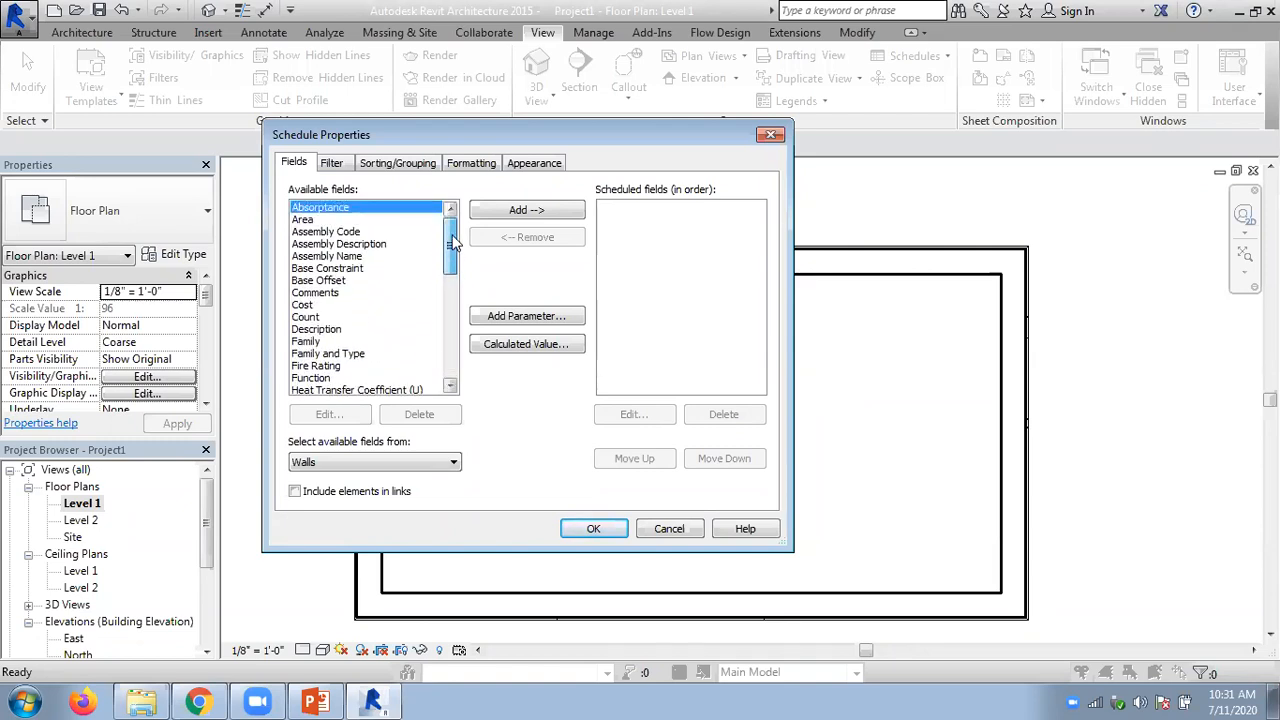
pyautogui.moveTo(452, 241)
pyautogui.mouseDown()
pyautogui.moveTo(431, 361)
pyautogui.moveTo(447, 250)
pyautogui.mouseUp()
pyautogui.moveTo(447, 250); pyautogui.dragTo(447, 261)
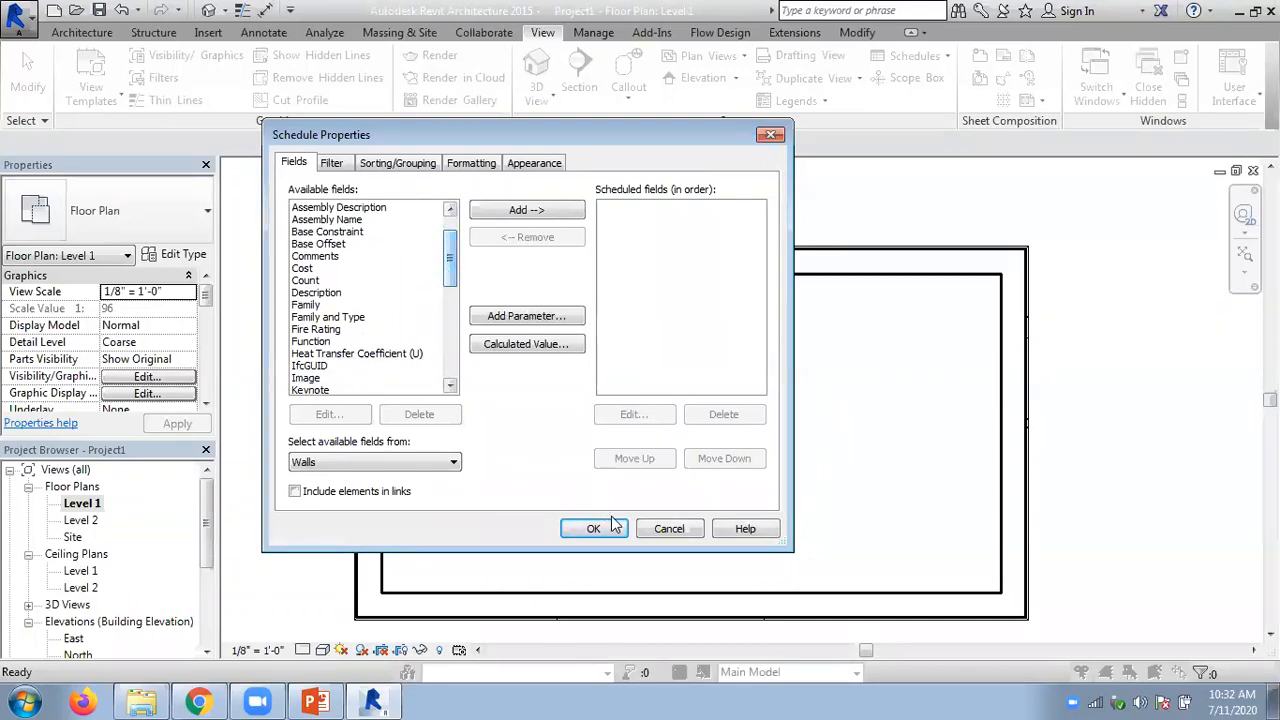
pyautogui.click(671, 526)
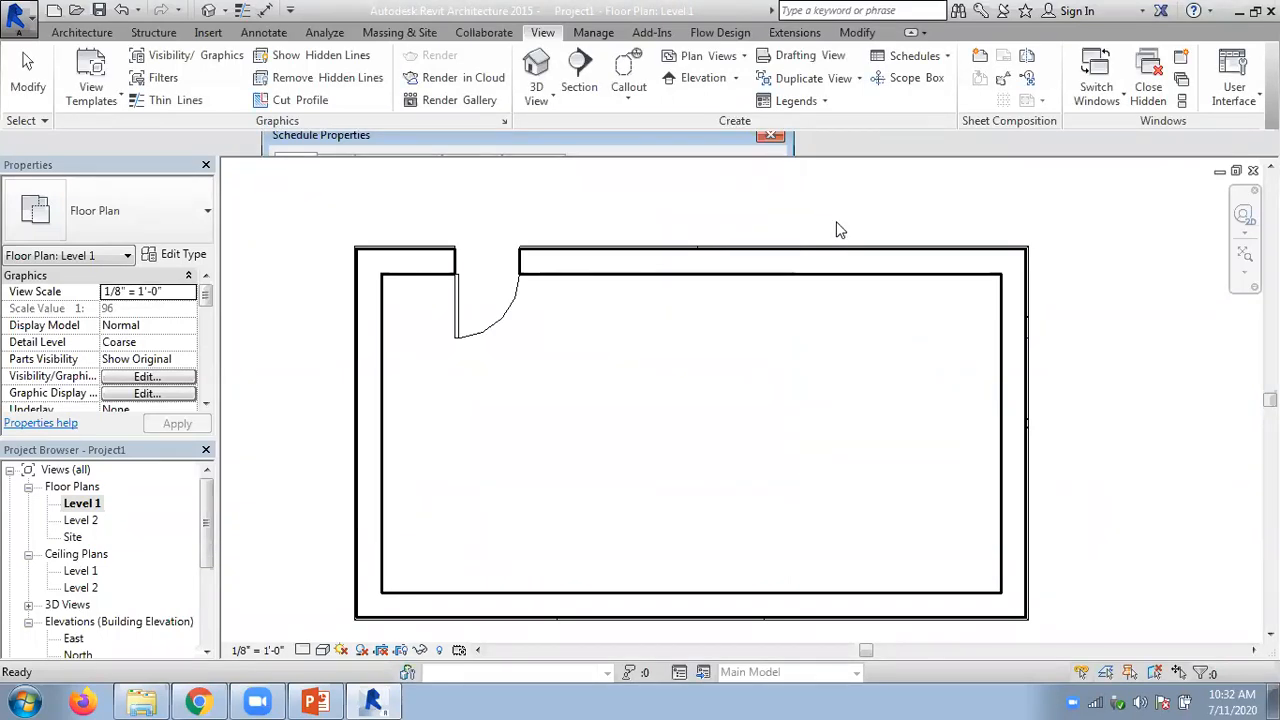
# - Switch to the PowerPoint presentation and go back through the Chapter 5 slides to the window array figures on slide 30
pyautogui.click(316, 702)
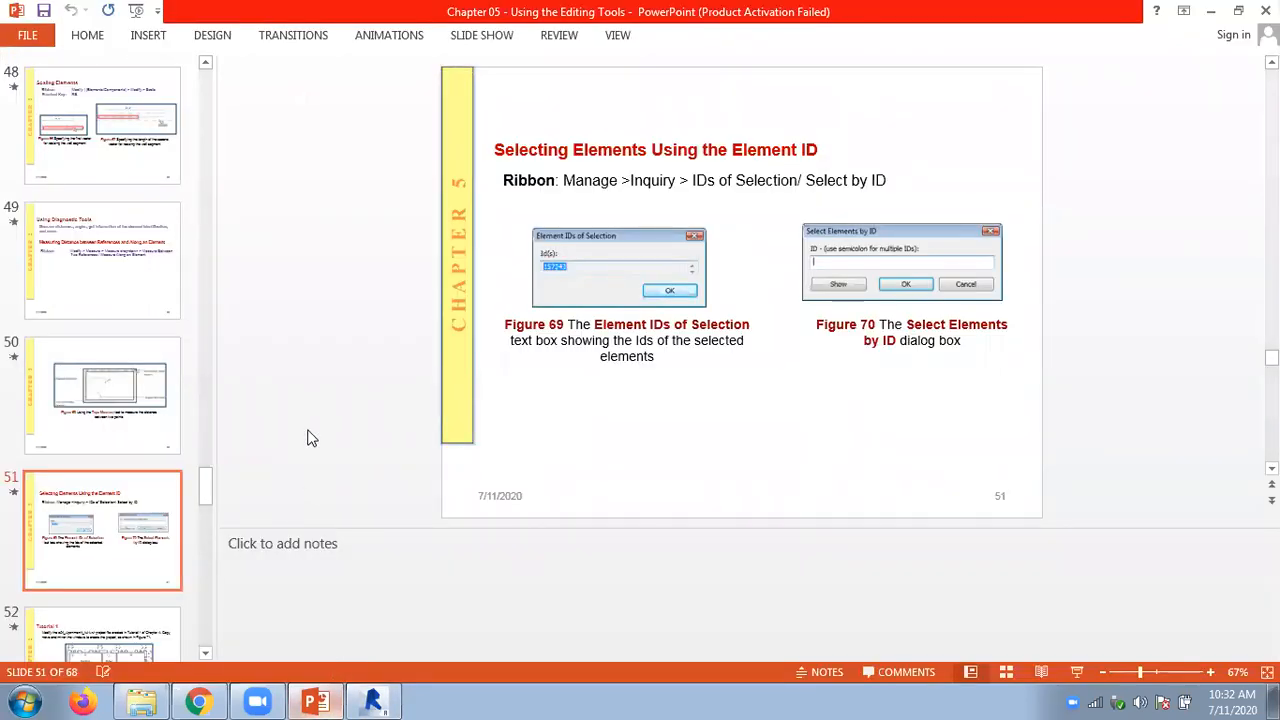
pyautogui.scroll(-1, 311, 438)
pyautogui.scroll(1, 311, 438)
pyautogui.scroll(2, 311, 438)
pyautogui.scroll(3, 311, 438)
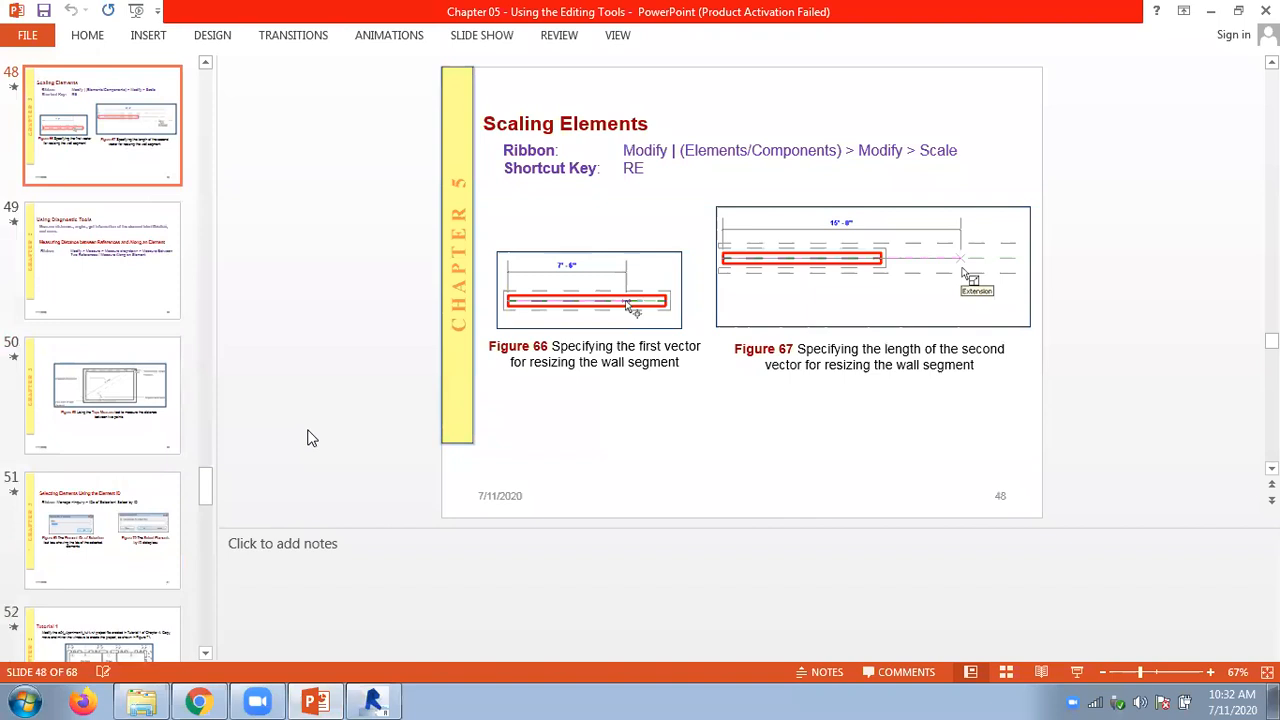
pyautogui.scroll(1, 311, 438)
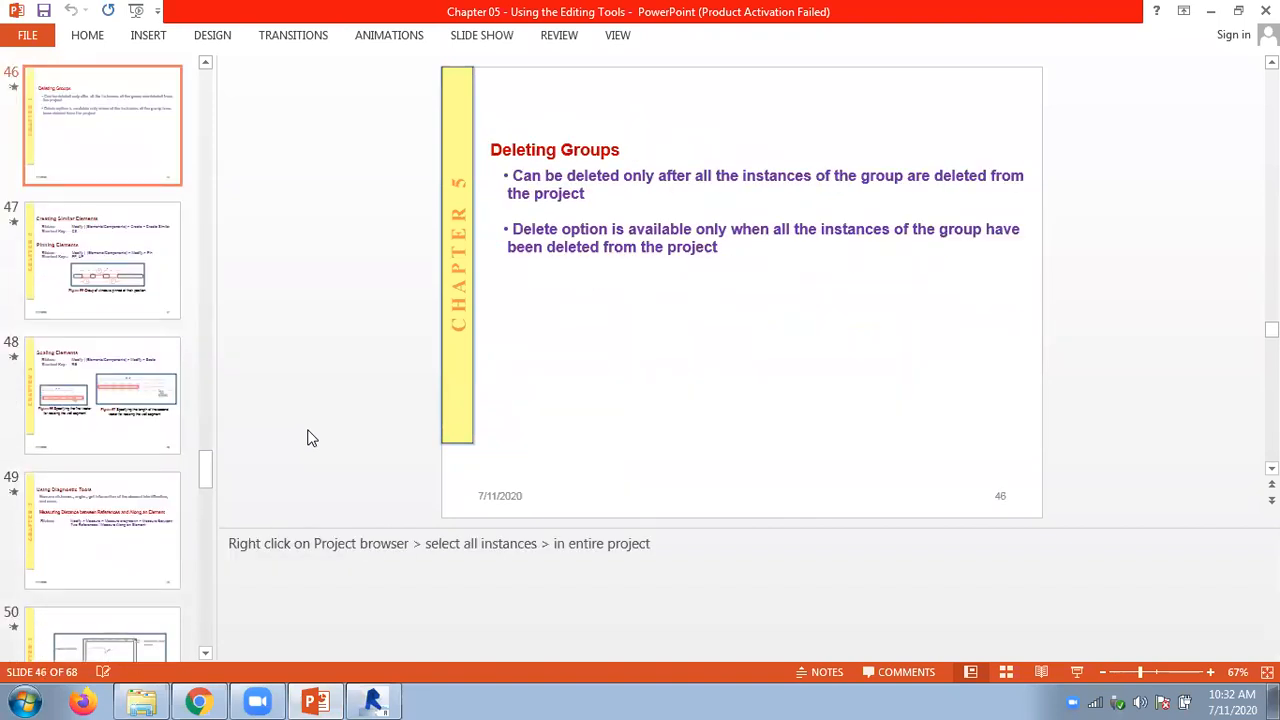
pyautogui.scroll(4, 311, 438)
pyautogui.scroll(5, 311, 438)
pyautogui.scroll(7, 311, 438)
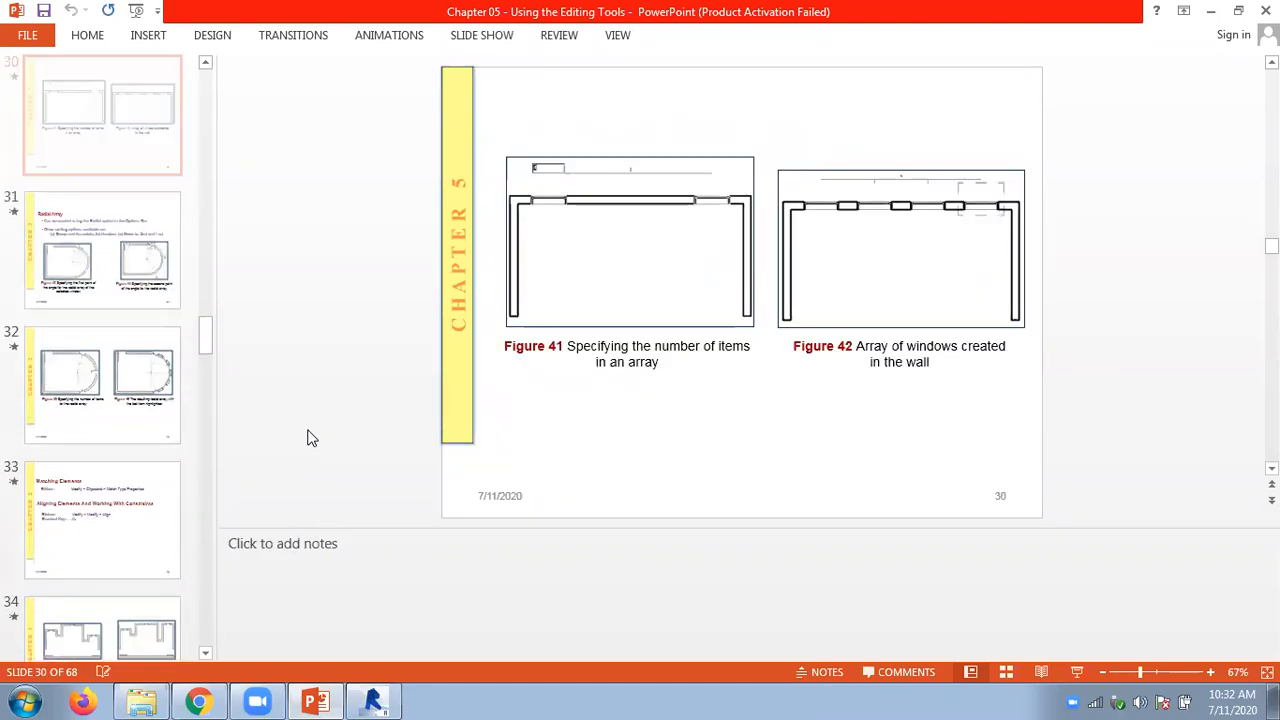
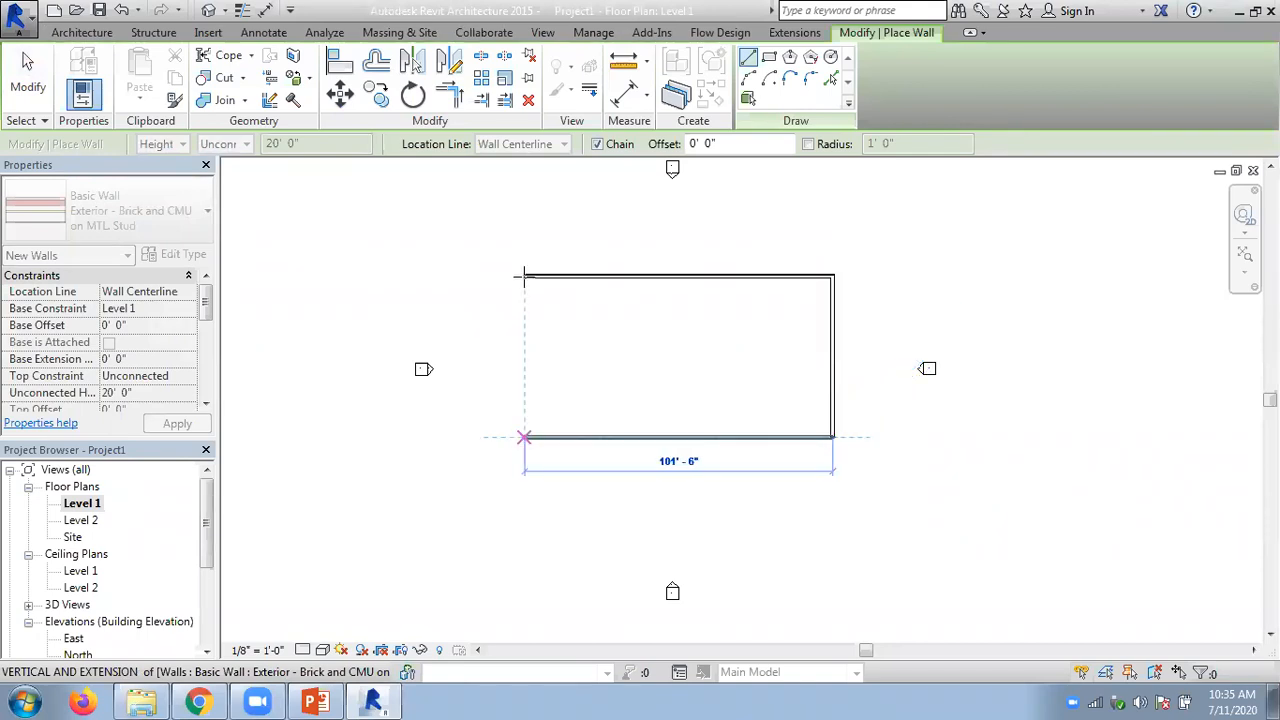
# - Draw the last exterior wall along the west side to close the rectangular building outline and end wall placement
pyautogui.click(523, 436)
pyautogui.click(28, 75)
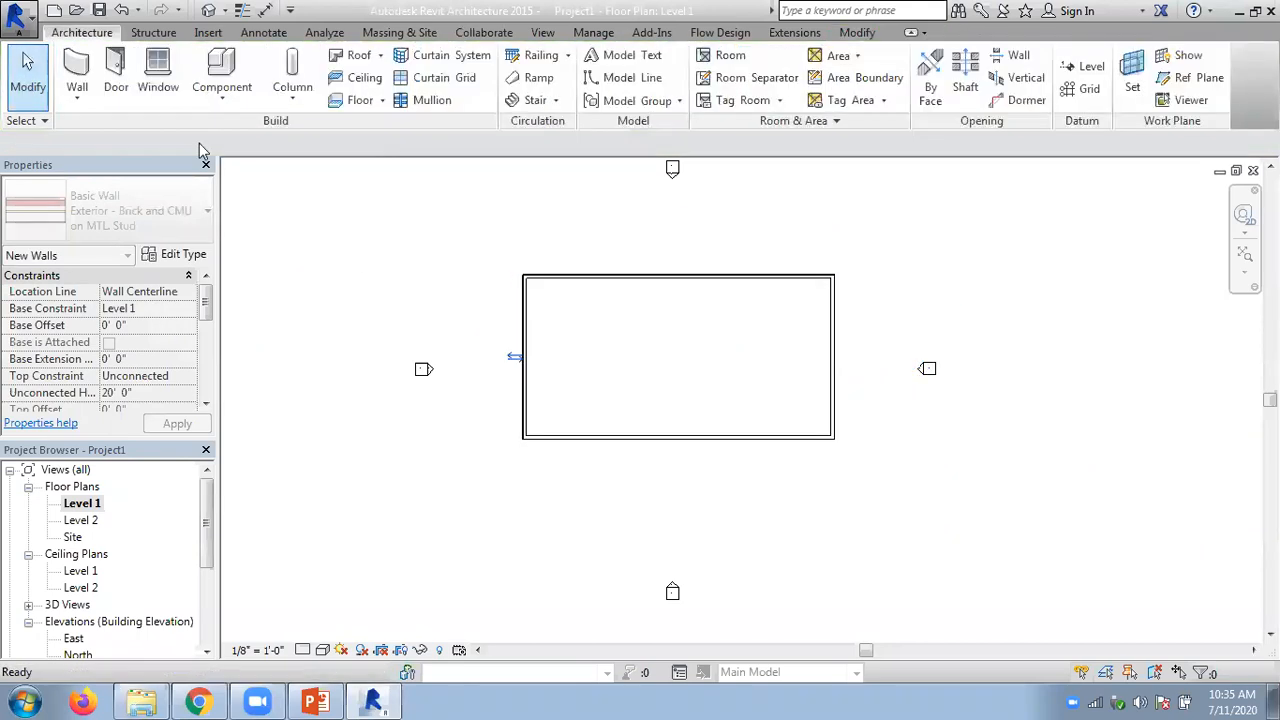
pyautogui.scroll(3, 639, 328)
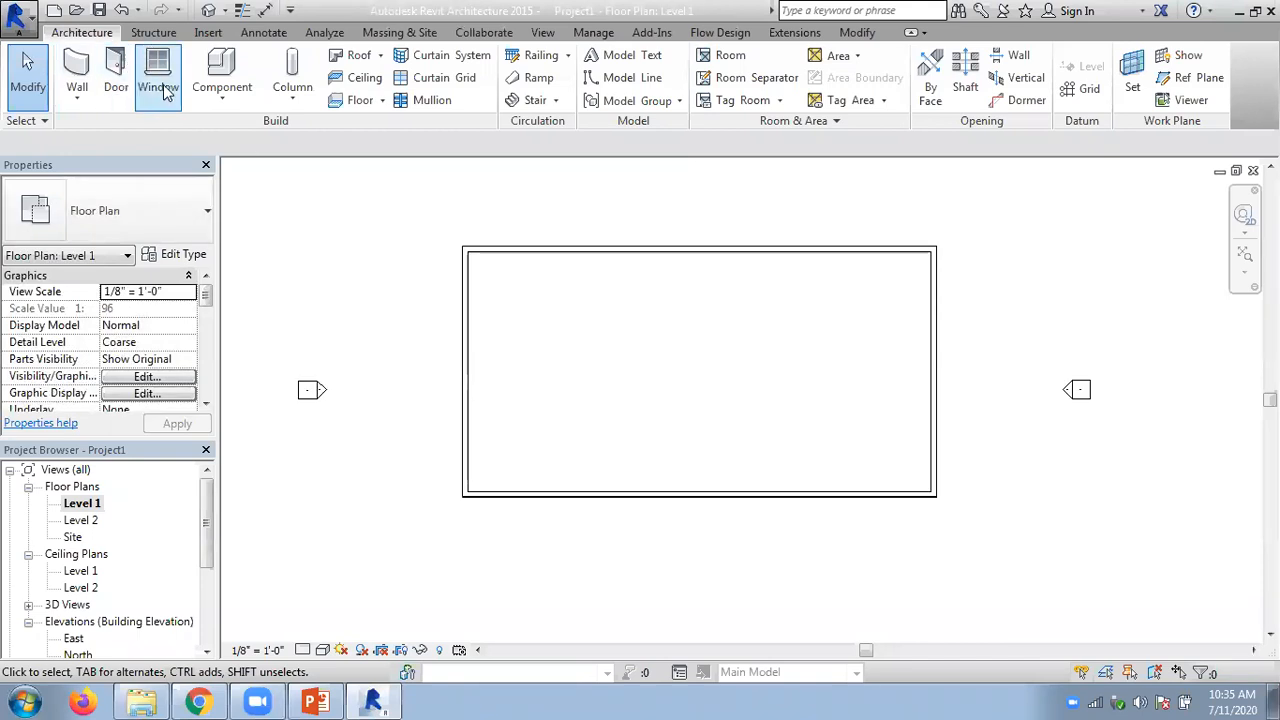
# - Place a 60" x 30" Desk component inside the building near its northwest corner
pyautogui.click(222, 97)
pyautogui.click(229, 131)
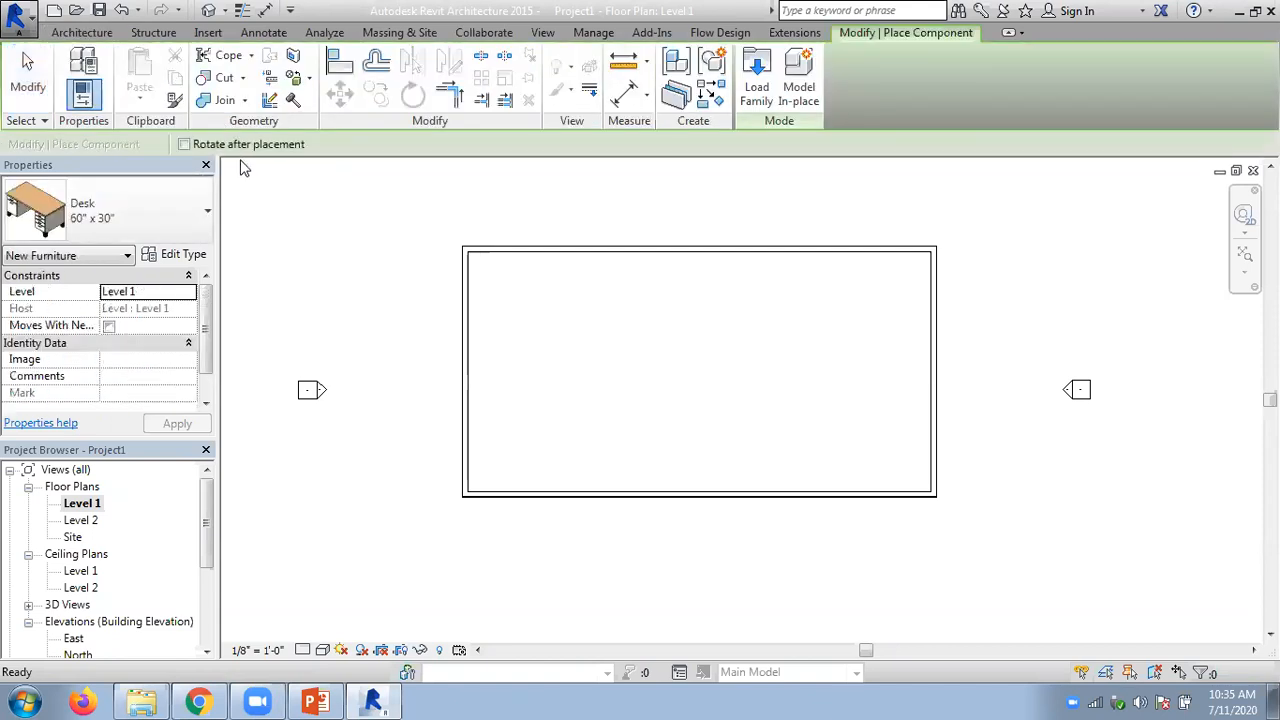
pyautogui.click(506, 296)
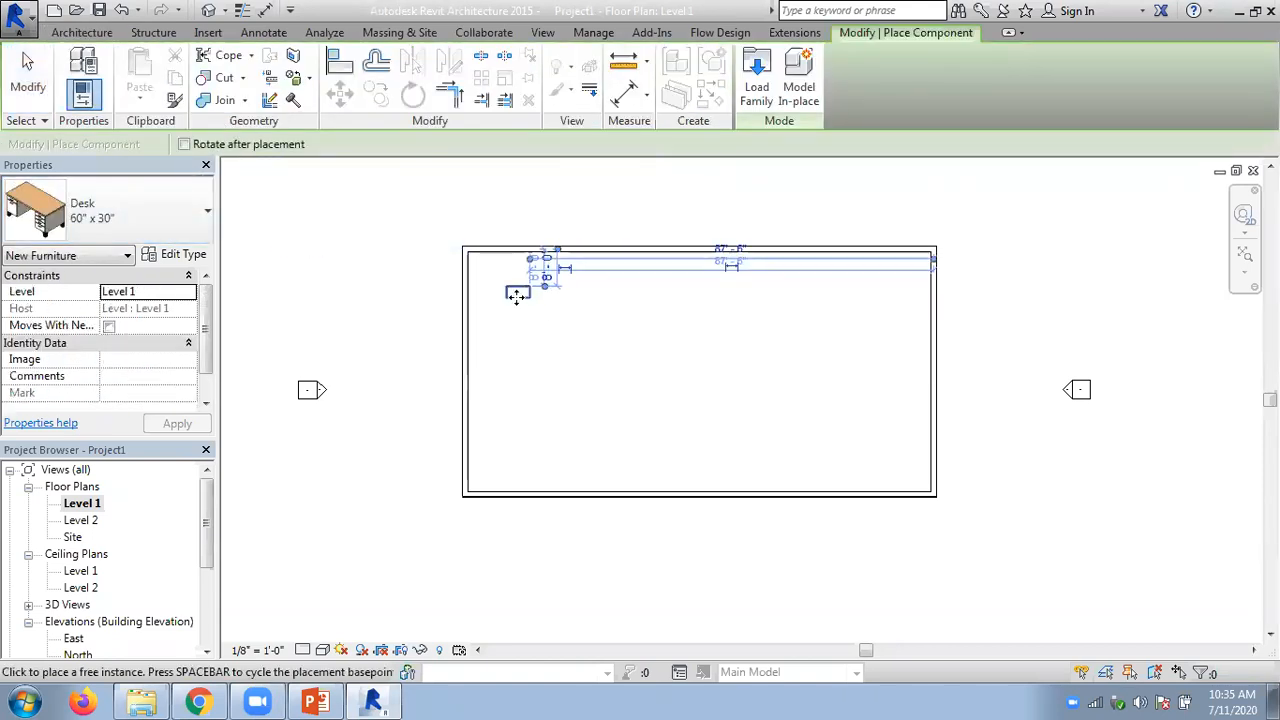
# - Load the Bed-Box family from the Furniture library's Beds folder and place one Double 53" x 74" bed east of the desk
pyautogui.click(156, 216)
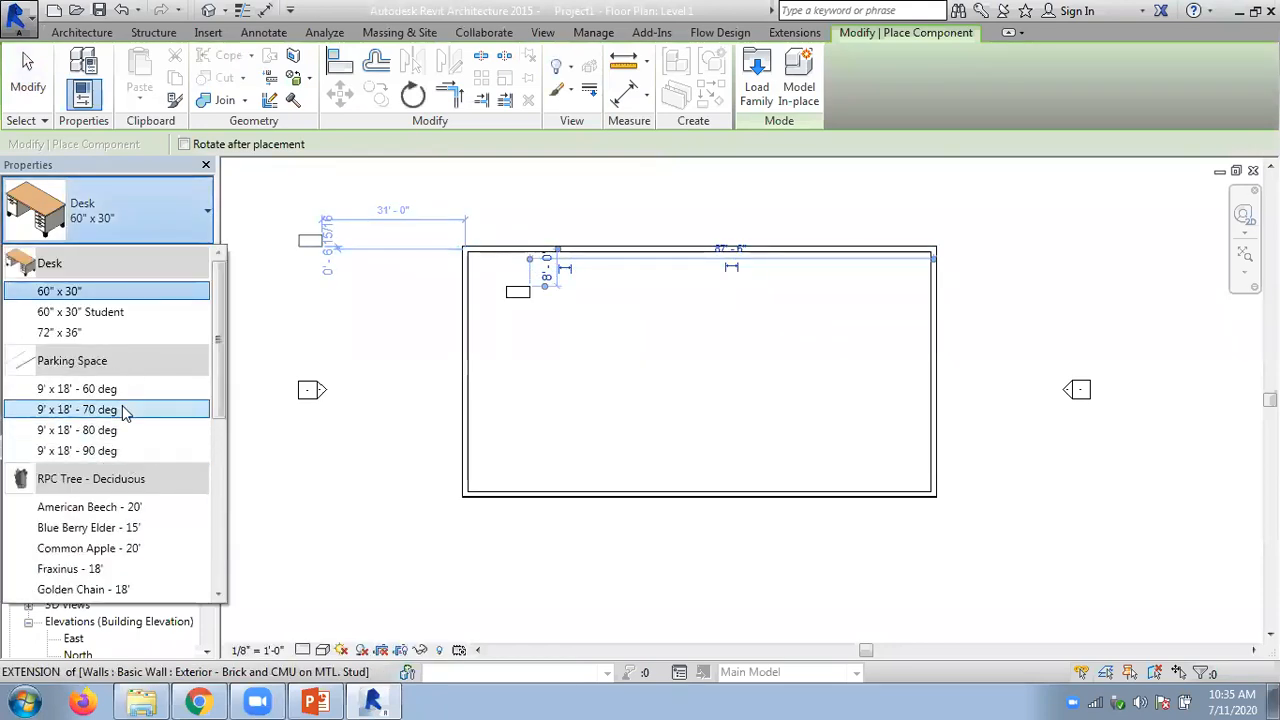
pyautogui.scroll(-5, 125, 405)
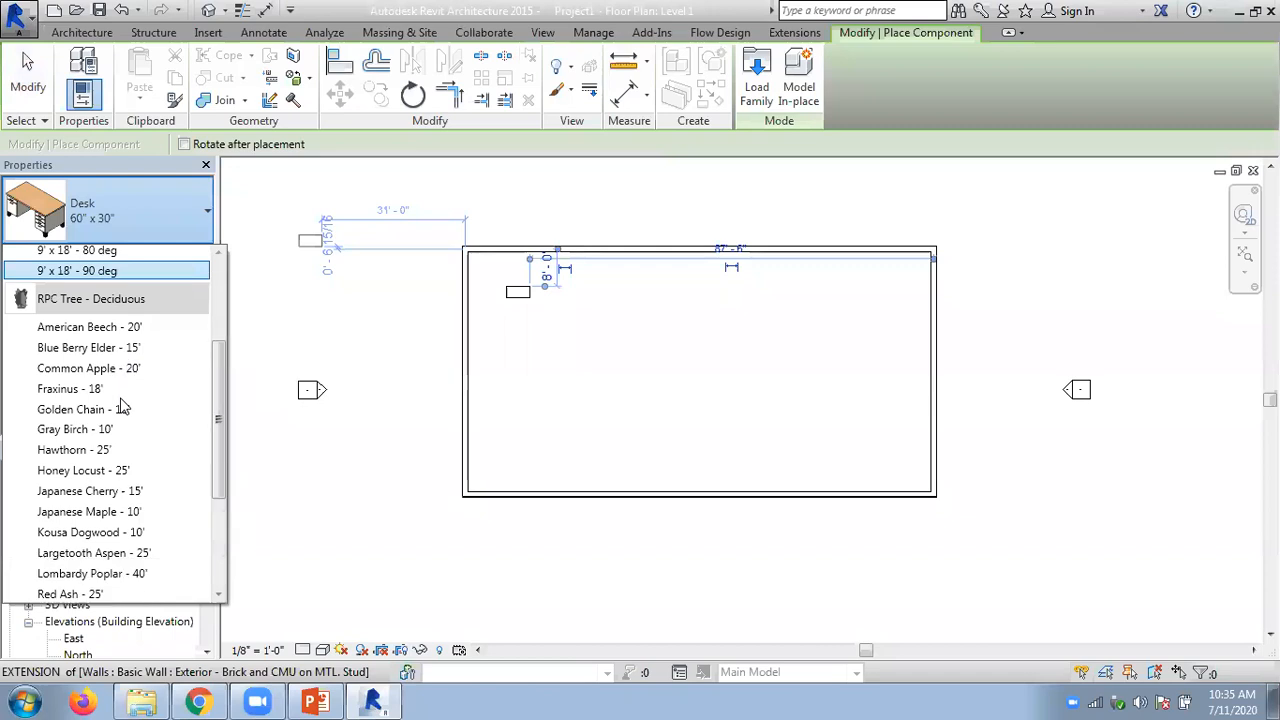
pyautogui.scroll(-2, 122, 405)
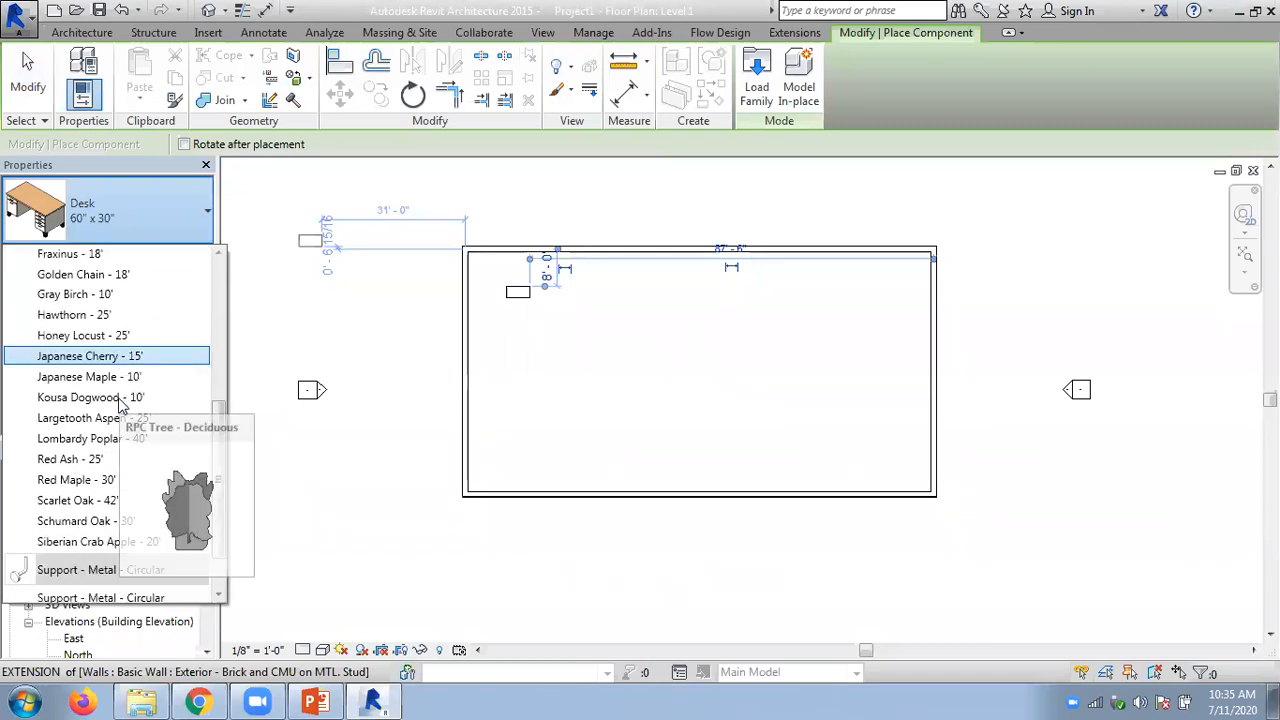
pyautogui.click(760, 87)
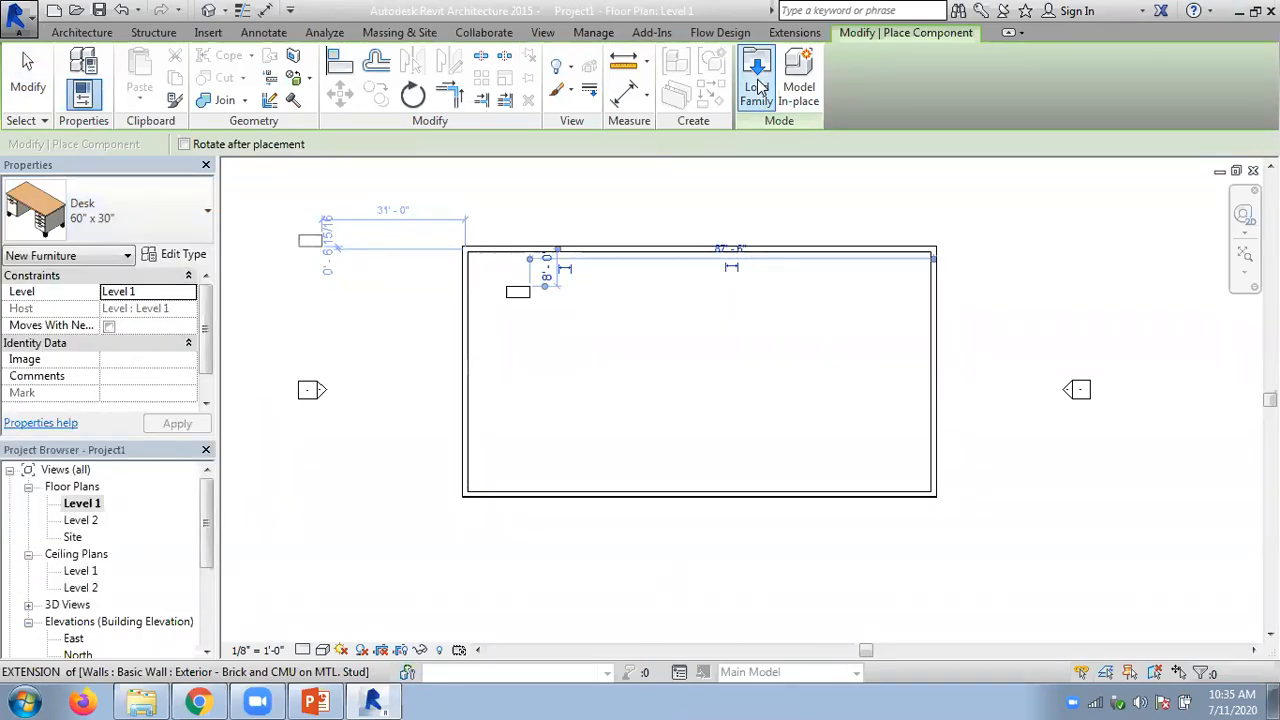
pyautogui.click(755, 91)
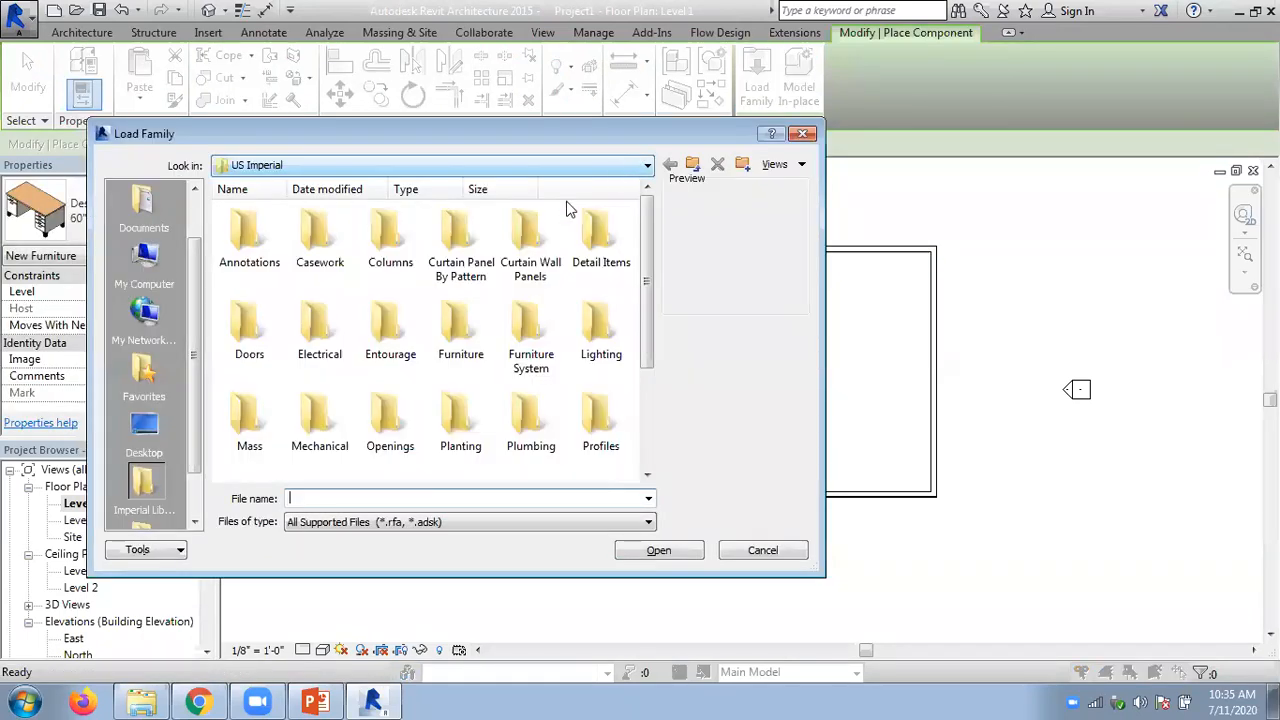
pyautogui.doubleClick(450, 322)
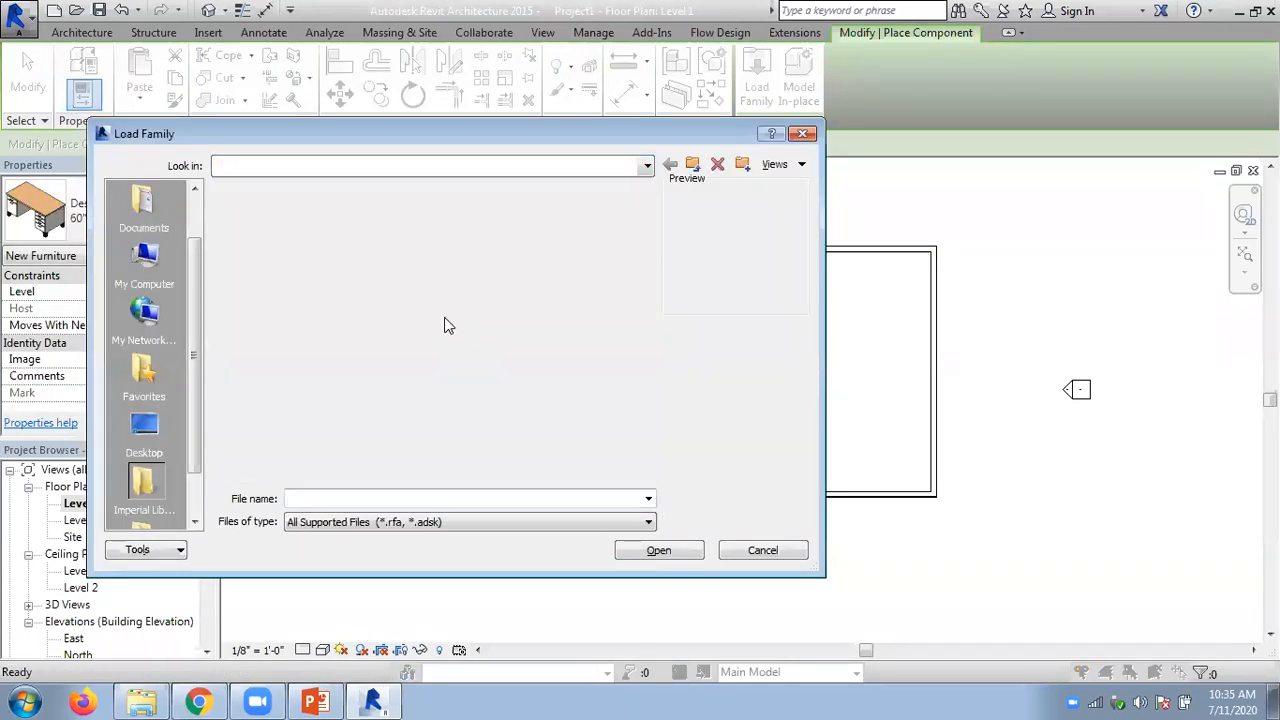
pyautogui.doubleClick(249, 234)
pyautogui.click(249, 234)
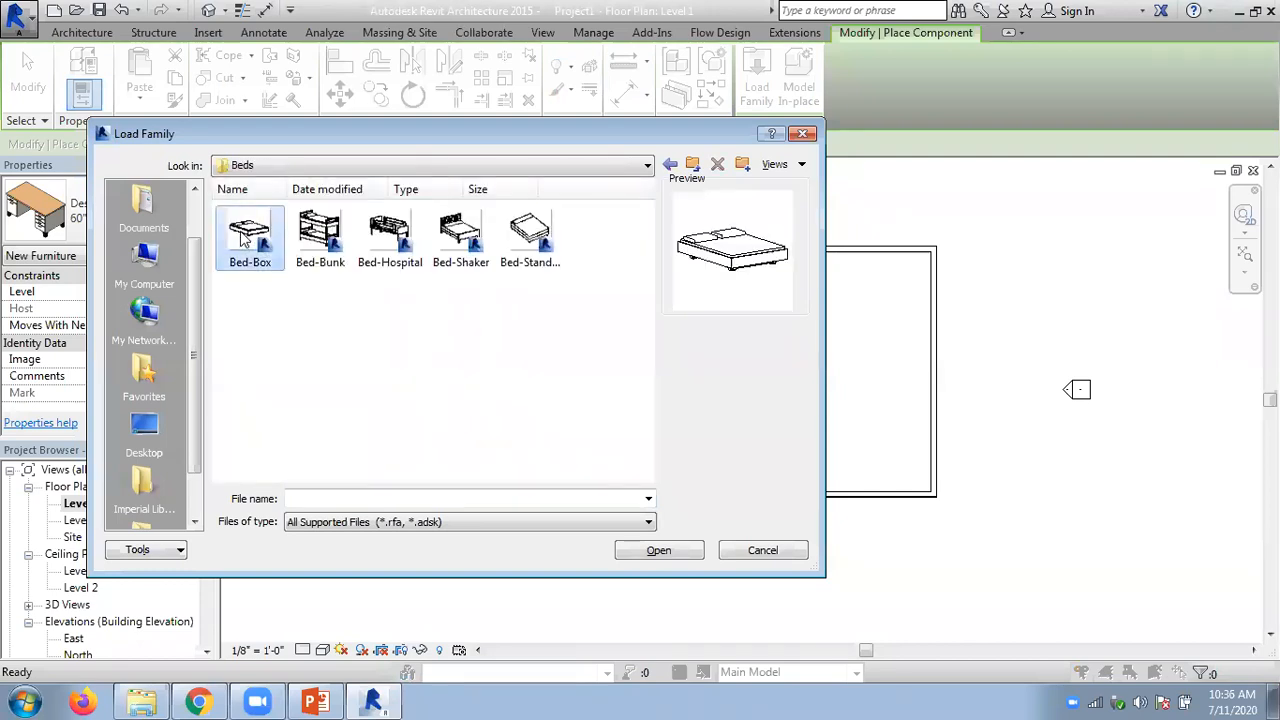
pyautogui.click(659, 551)
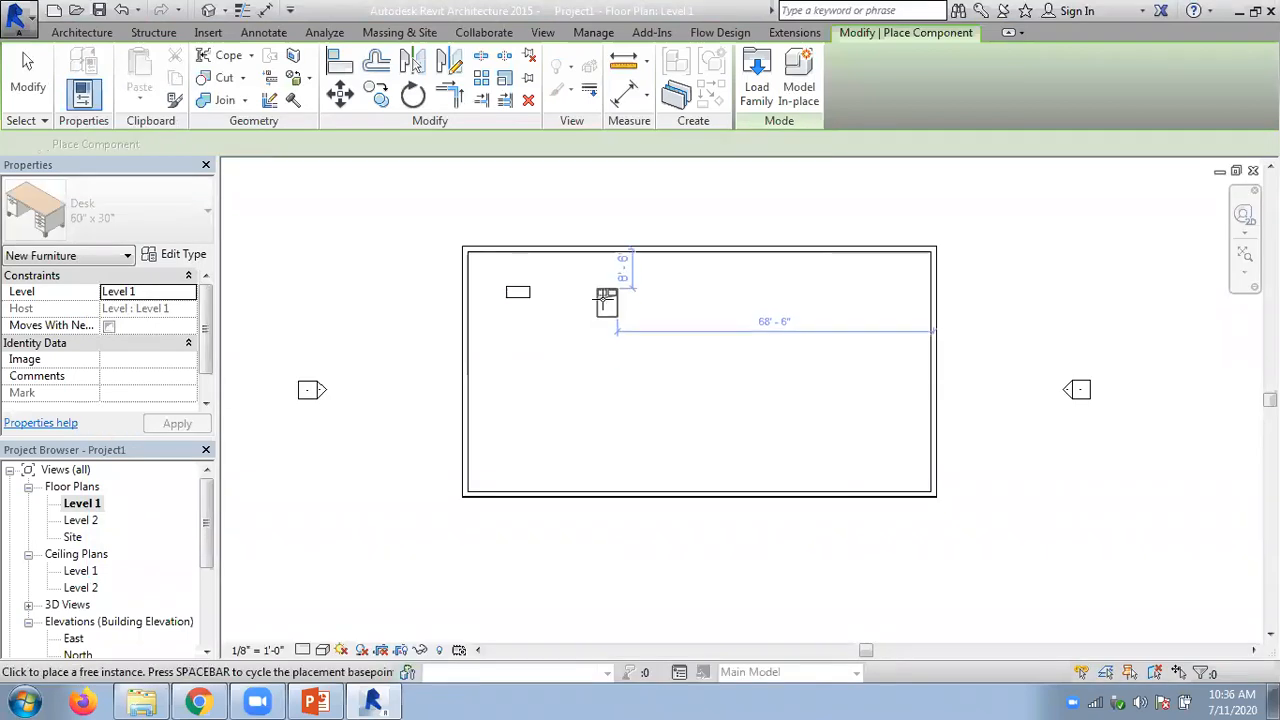
pyautogui.click(647, 293)
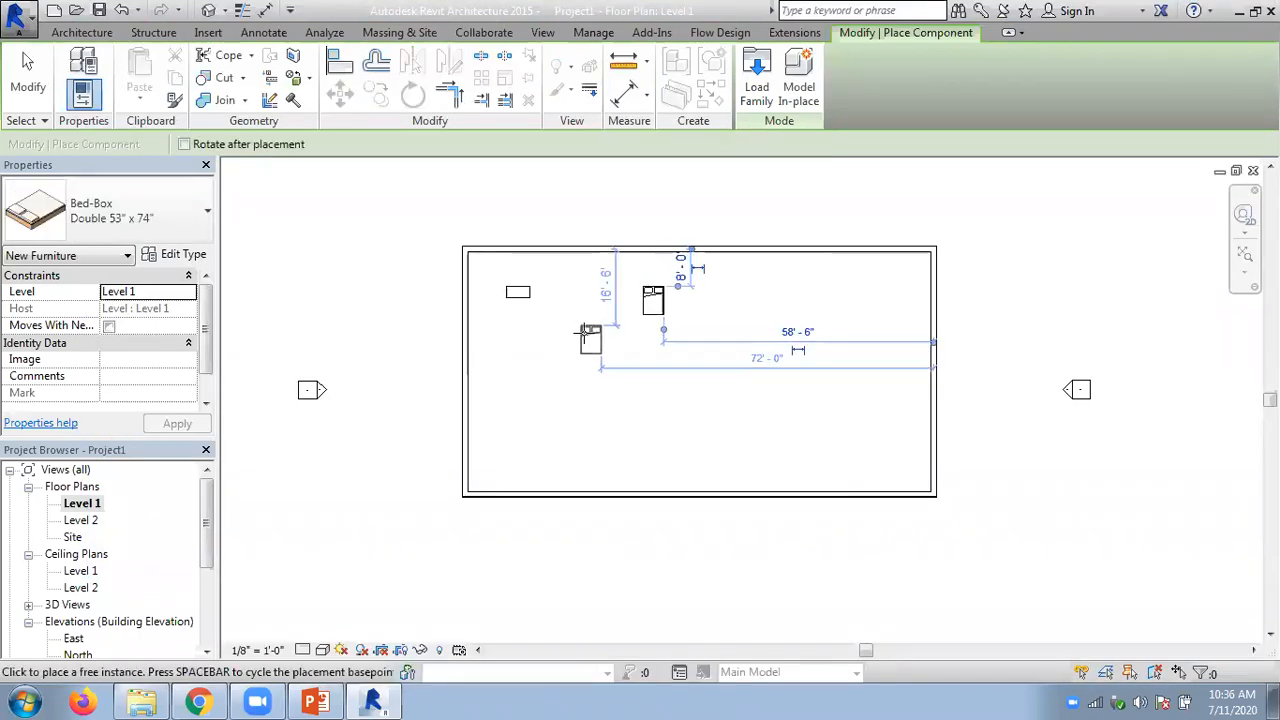
pyautogui.press('Escape')
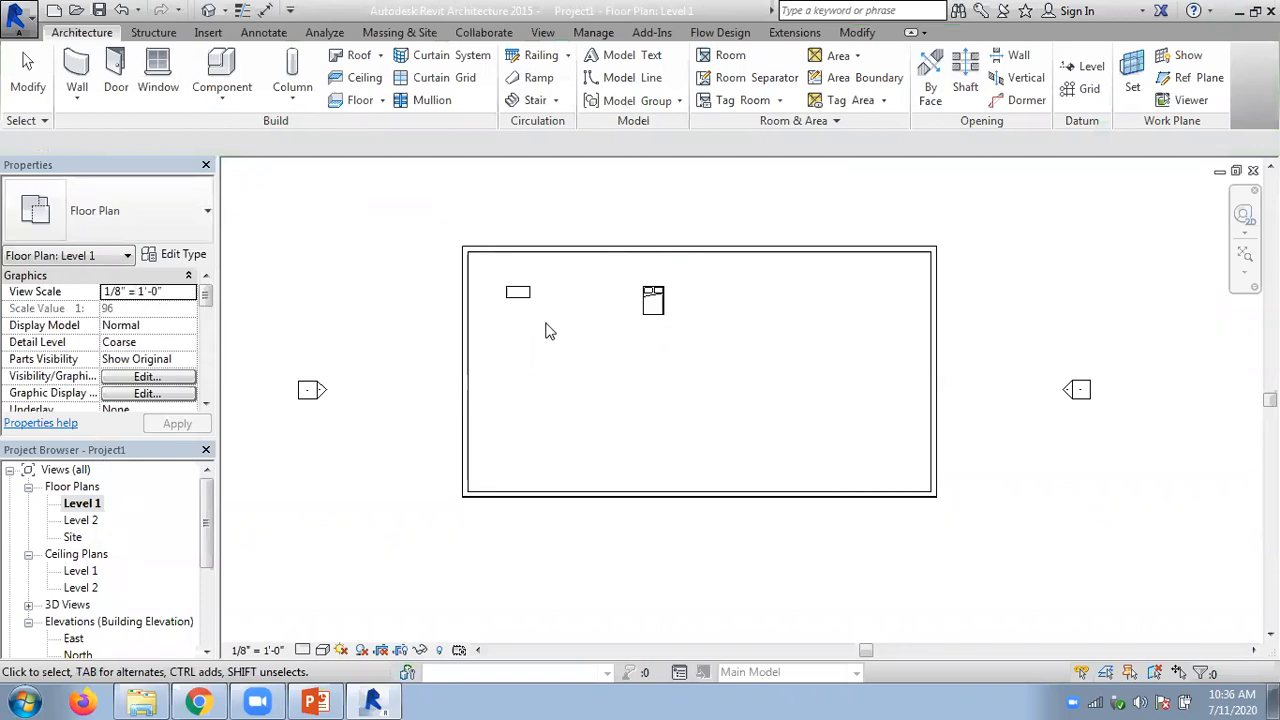
# - Copy the desk to a second position just east of the original, in the same row
pyautogui.scroll(3, 527, 322)
pyautogui.click(519, 284)
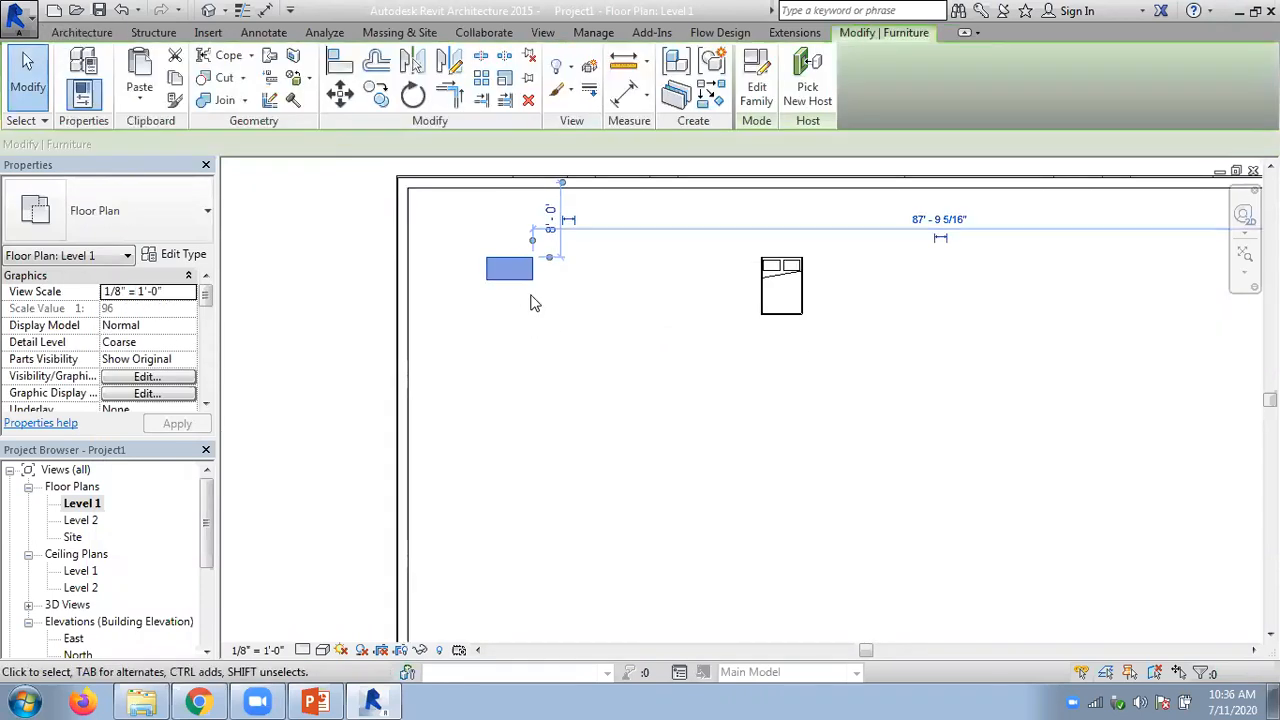
pyautogui.click(376, 100)
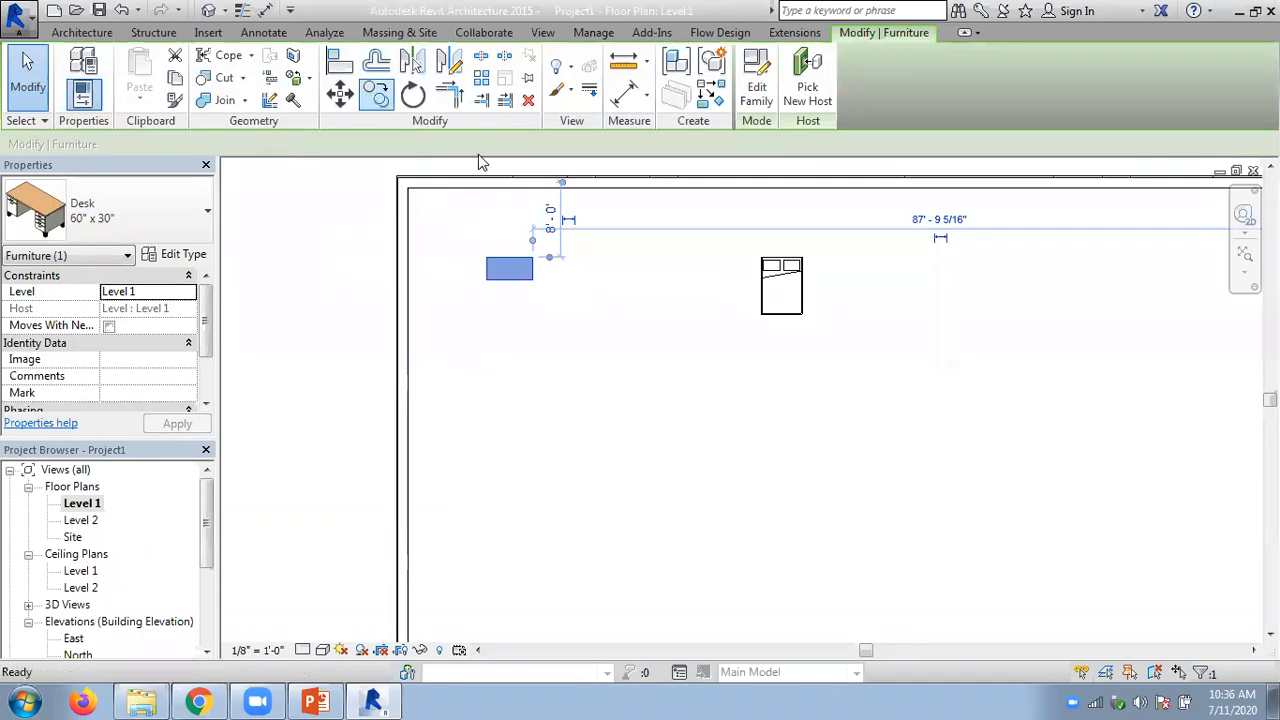
pyautogui.click(513, 275)
pyautogui.click(594, 306)
pyautogui.press('Escape')
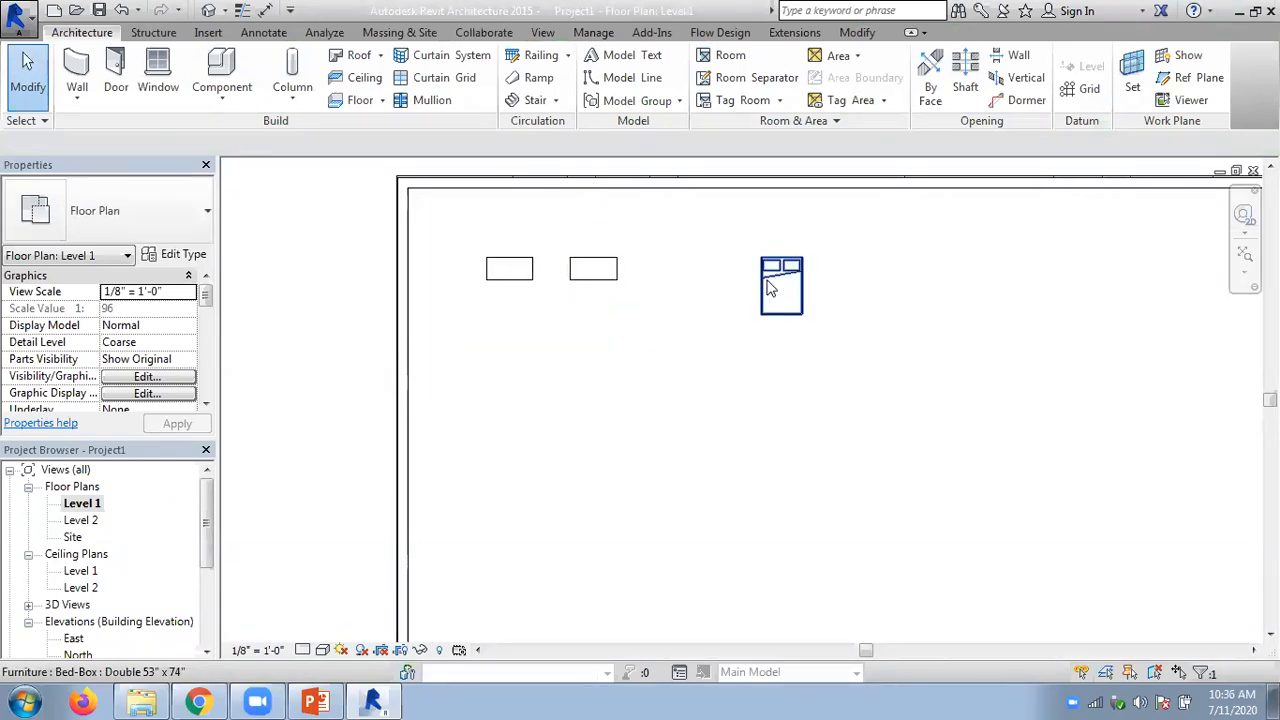
# - Copy the bed to a second position just east of the original, in the same row
pyautogui.click(770, 288)
pyautogui.press('m')
pyautogui.press('v')
pyautogui.click(783, 285)
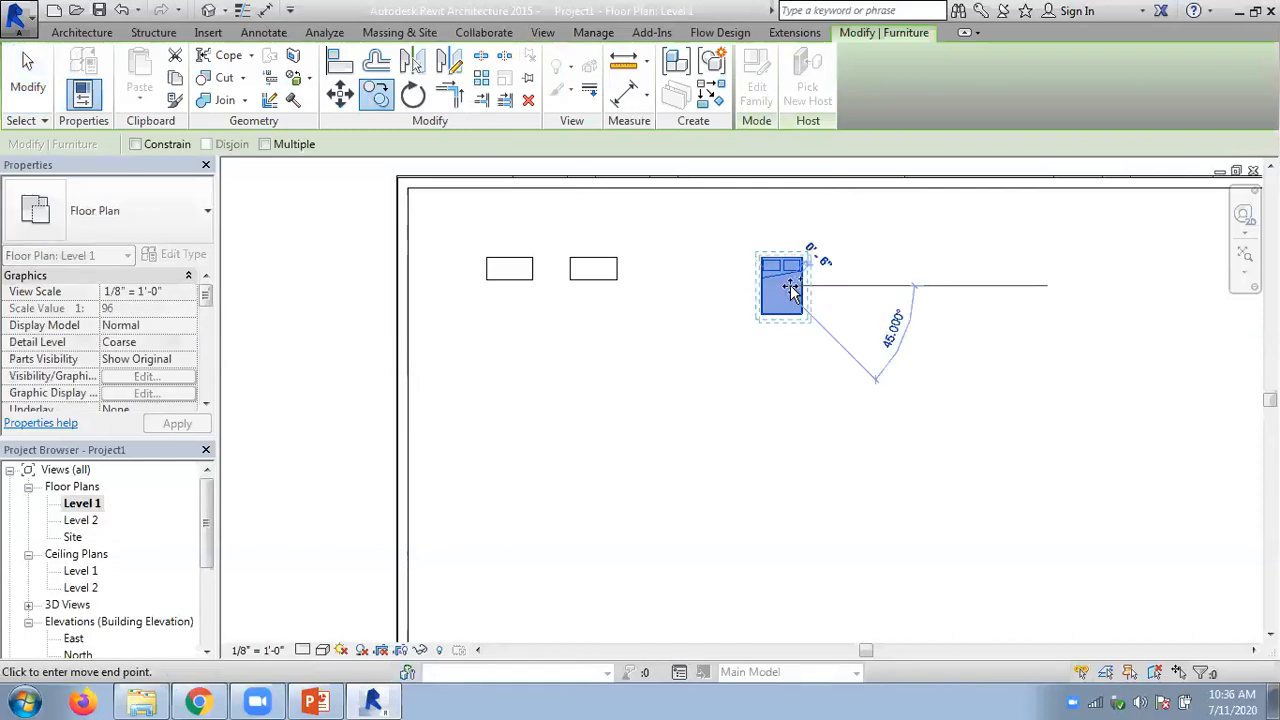
pyautogui.click(865, 286)
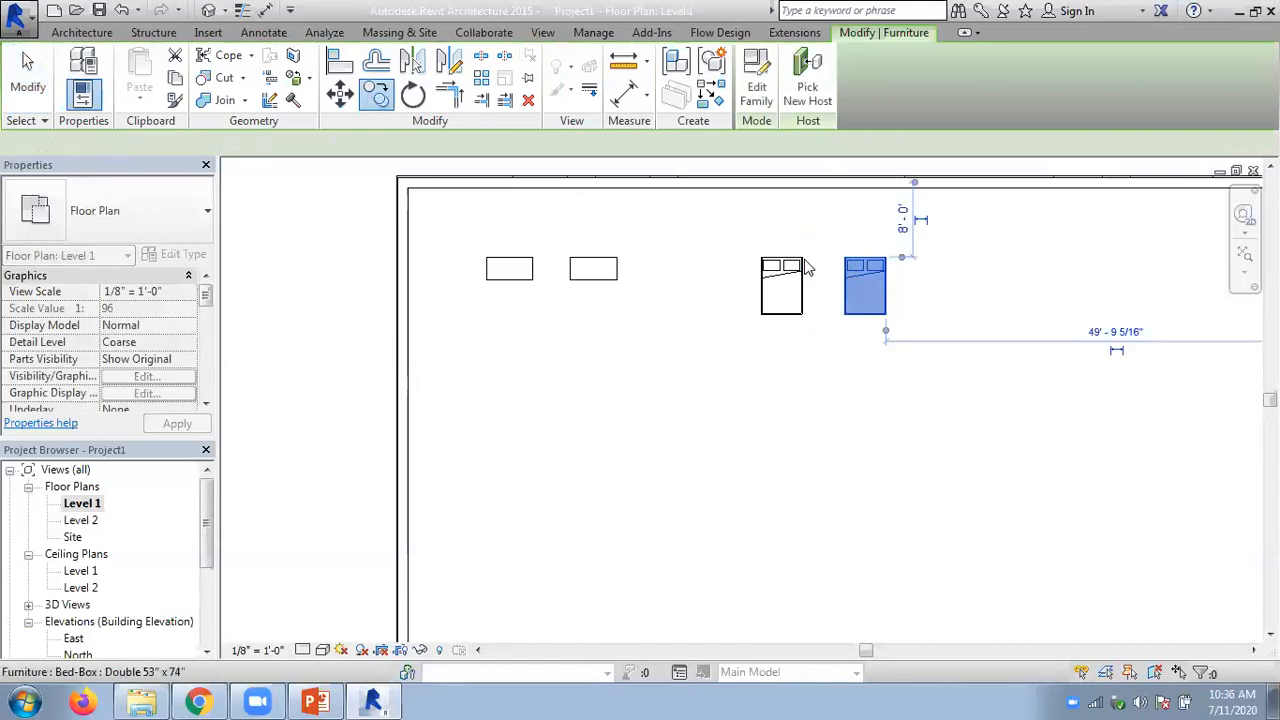
pyautogui.click(675, 215)
# - Move the south wall inward to about 31' - 6" from the north wall
pyautogui.moveTo(660, 386); pyautogui.dragTo(600, 417, button='middle')
pyautogui.scroll(-1, 600, 417)
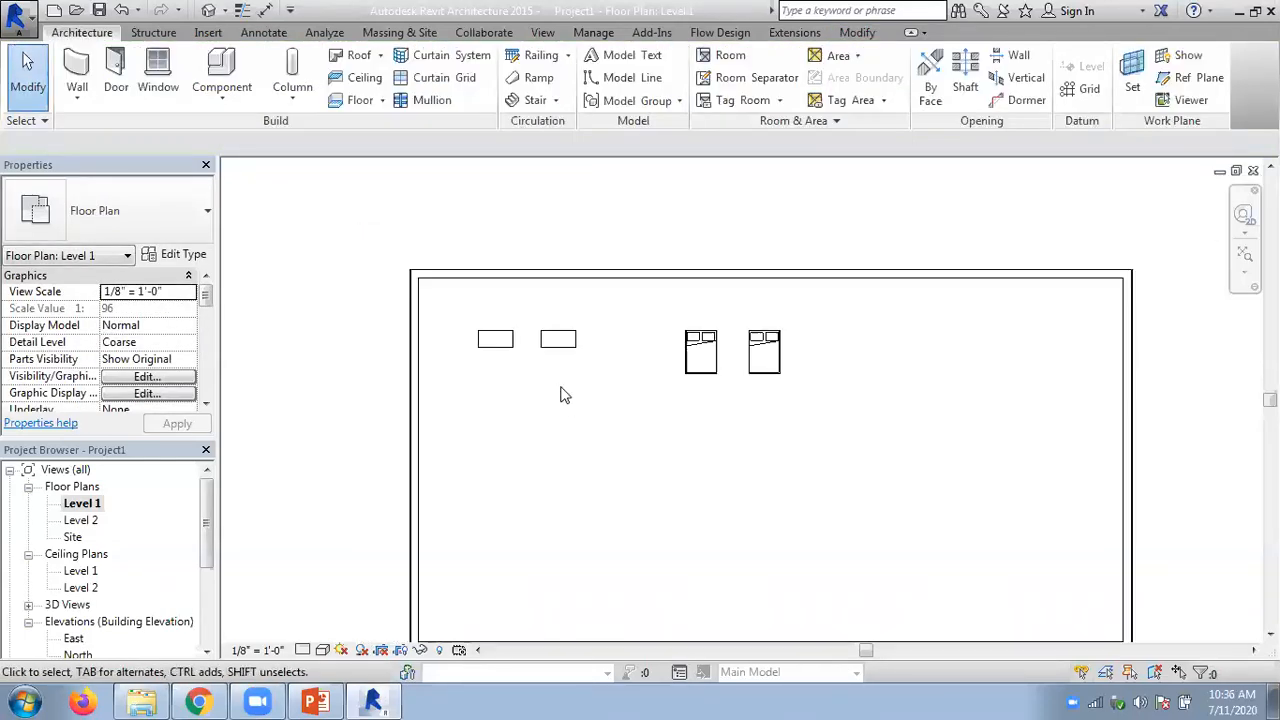
pyautogui.scroll(-1, 538, 383)
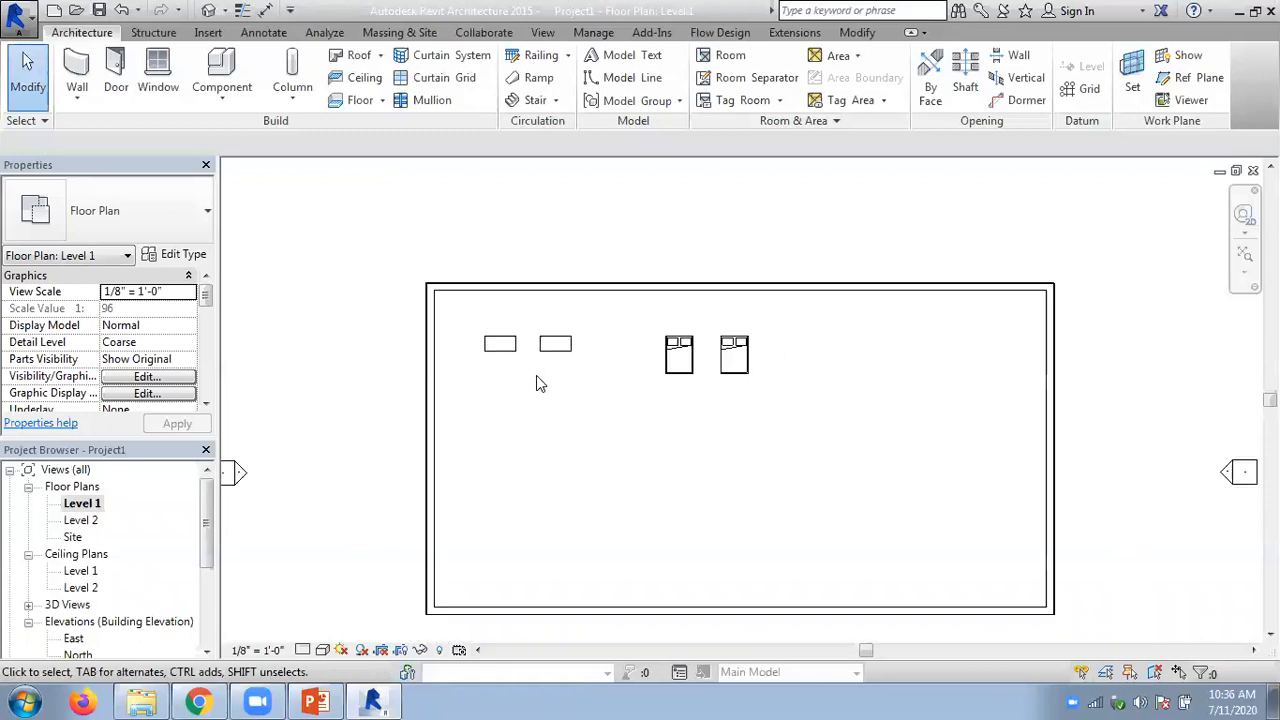
pyautogui.click(742, 611)
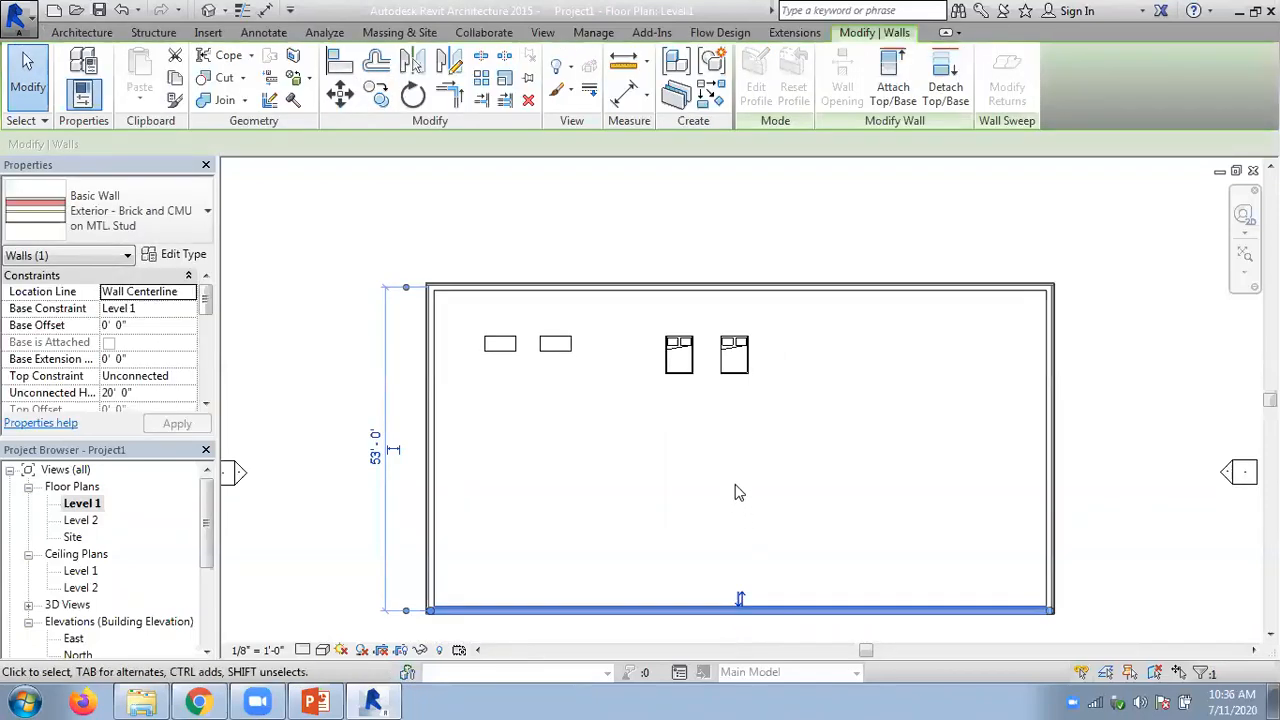
pyautogui.moveTo(737, 603); pyautogui.dragTo(698, 473)
# - Move the east wall inward to shorten the building and move the south wall out to about 42' - 0" from the north wall
pyautogui.moveTo(1051, 385); pyautogui.dragTo(843, 372)
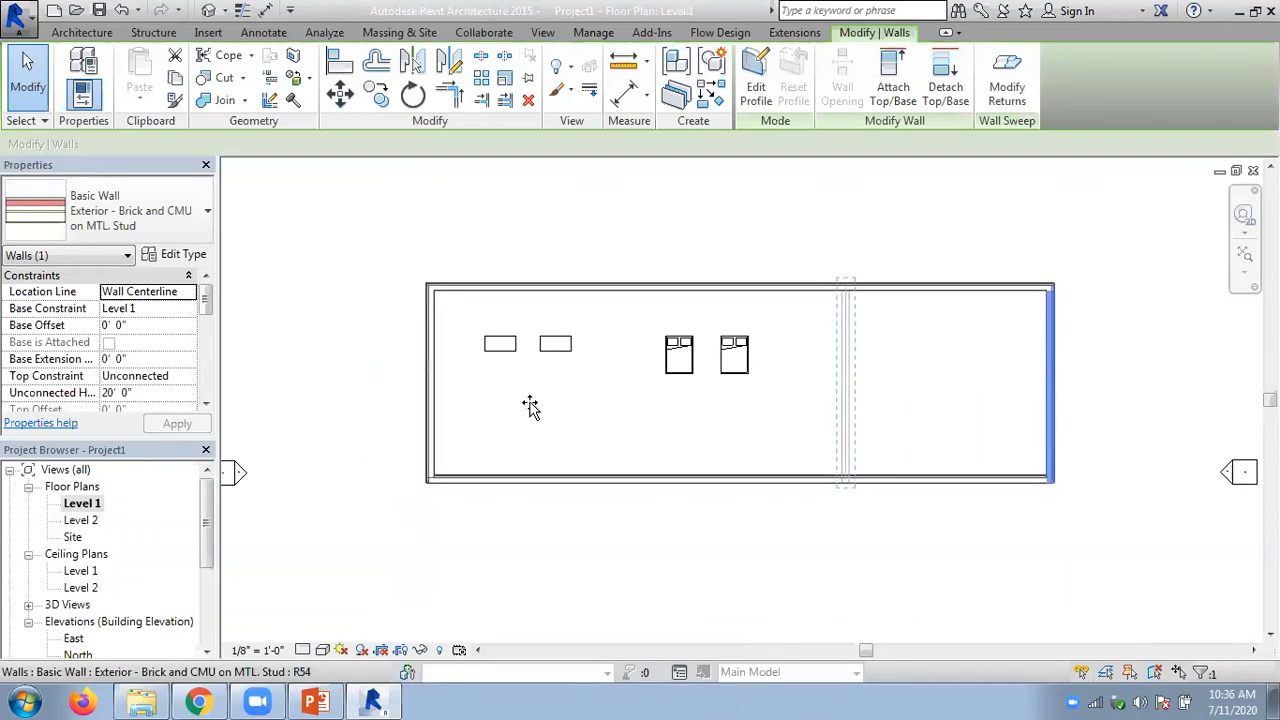
pyautogui.click(560, 451)
pyautogui.click(574, 486)
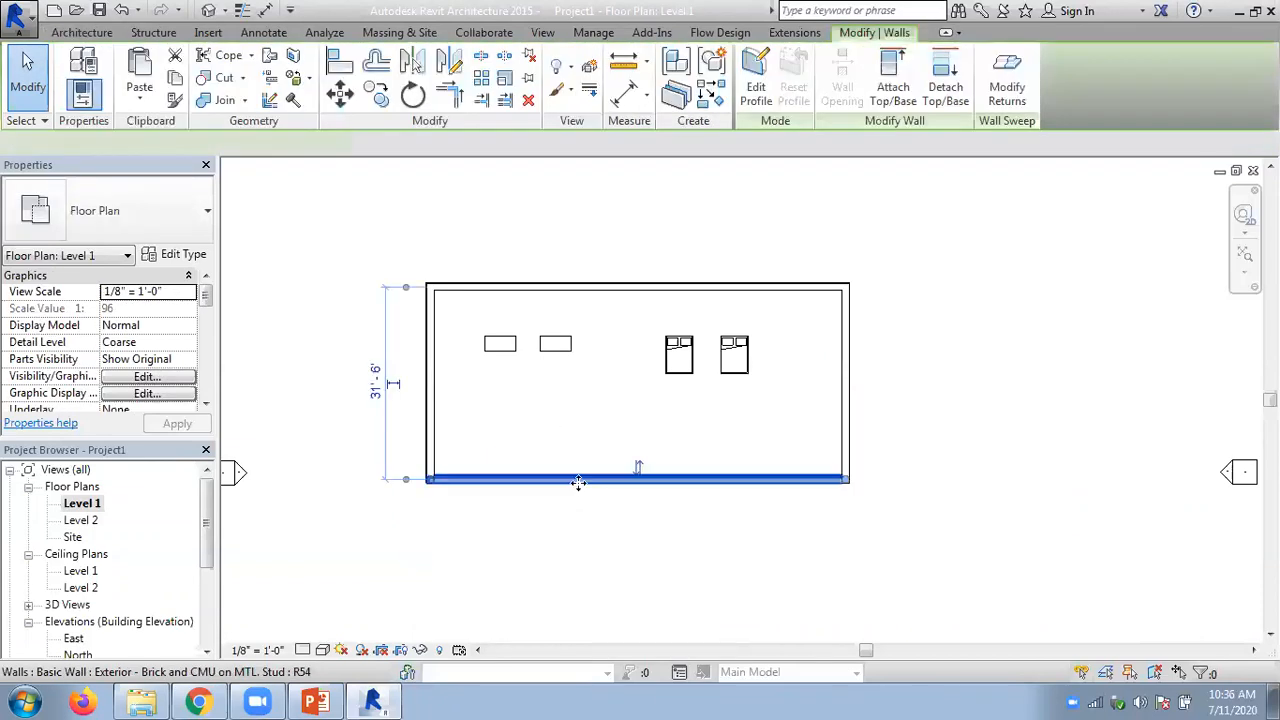
pyautogui.moveTo(580, 502); pyautogui.dragTo(569, 549)
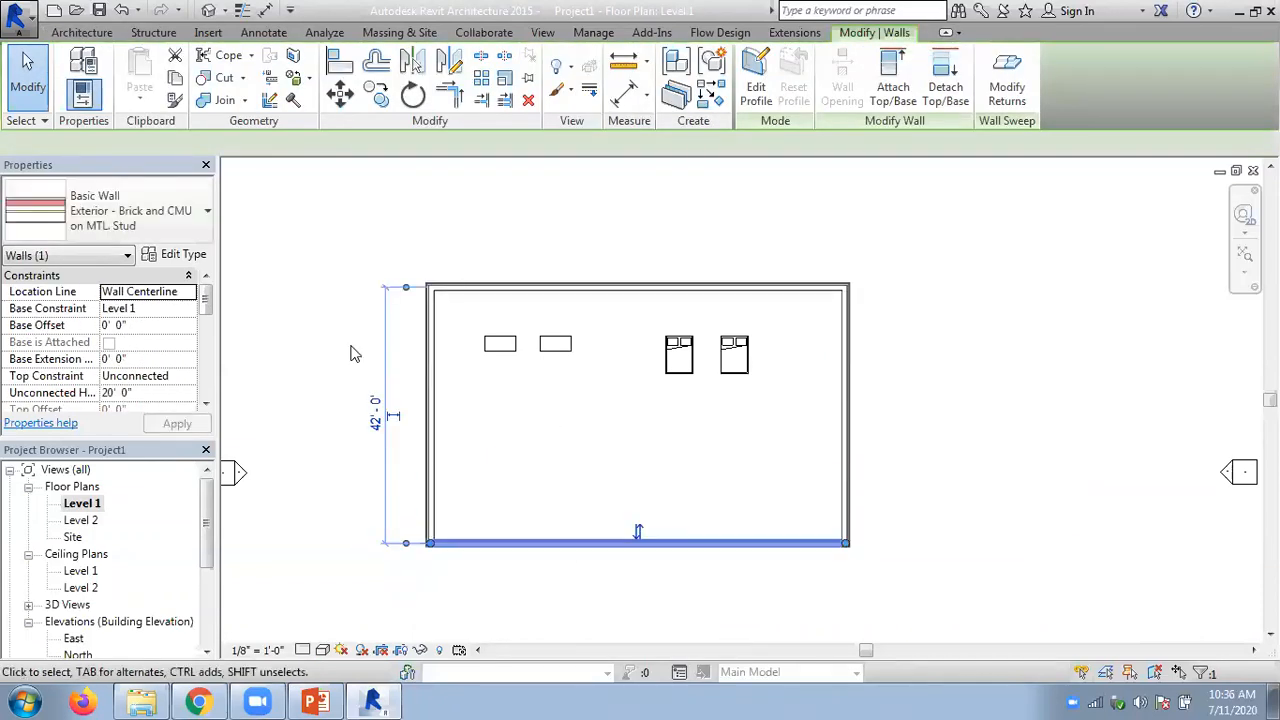
pyautogui.click(505, 404)
# - Create a model group named desk
pyautogui.scroll(2, 569, 363)
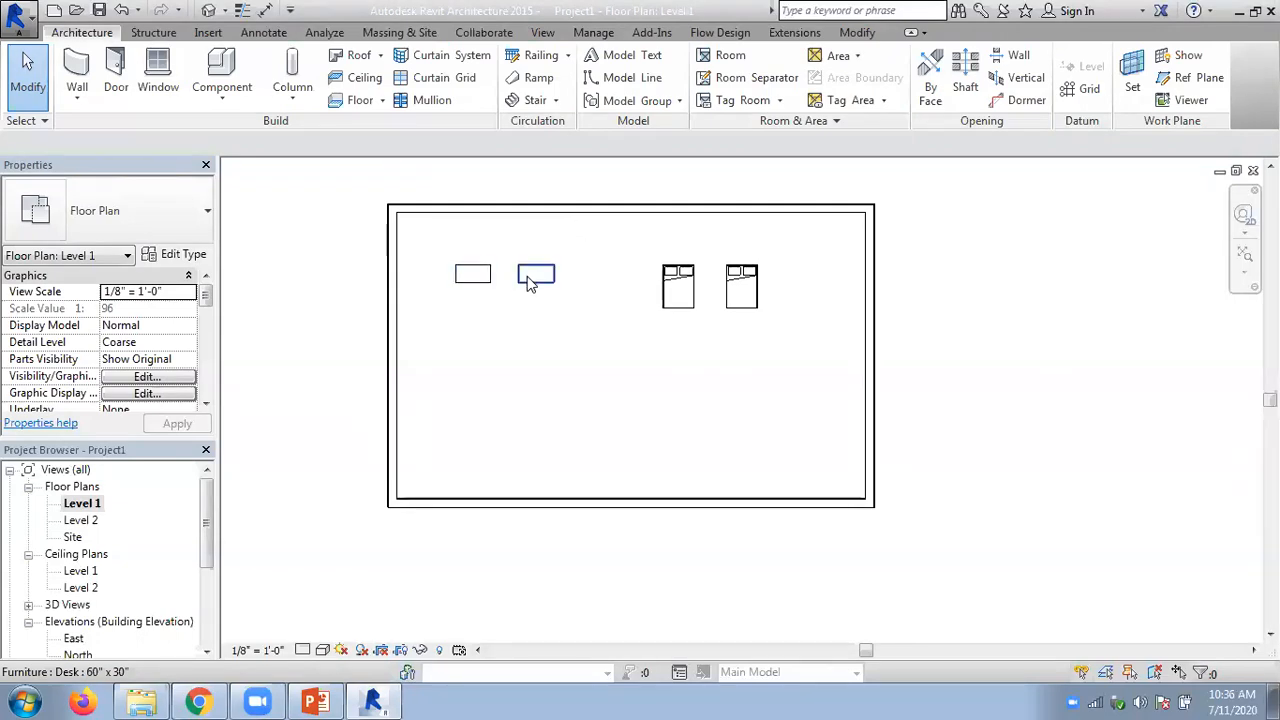
pyautogui.scroll(2, 465, 277)
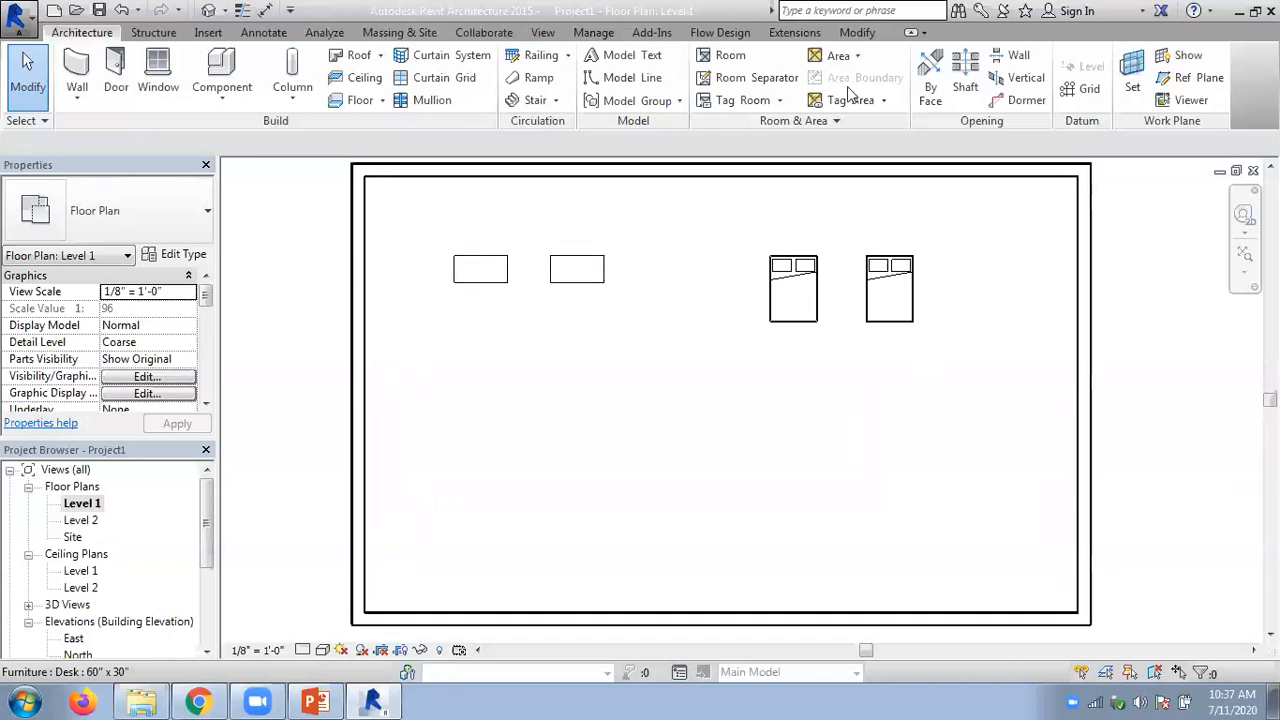
pyautogui.click(857, 32)
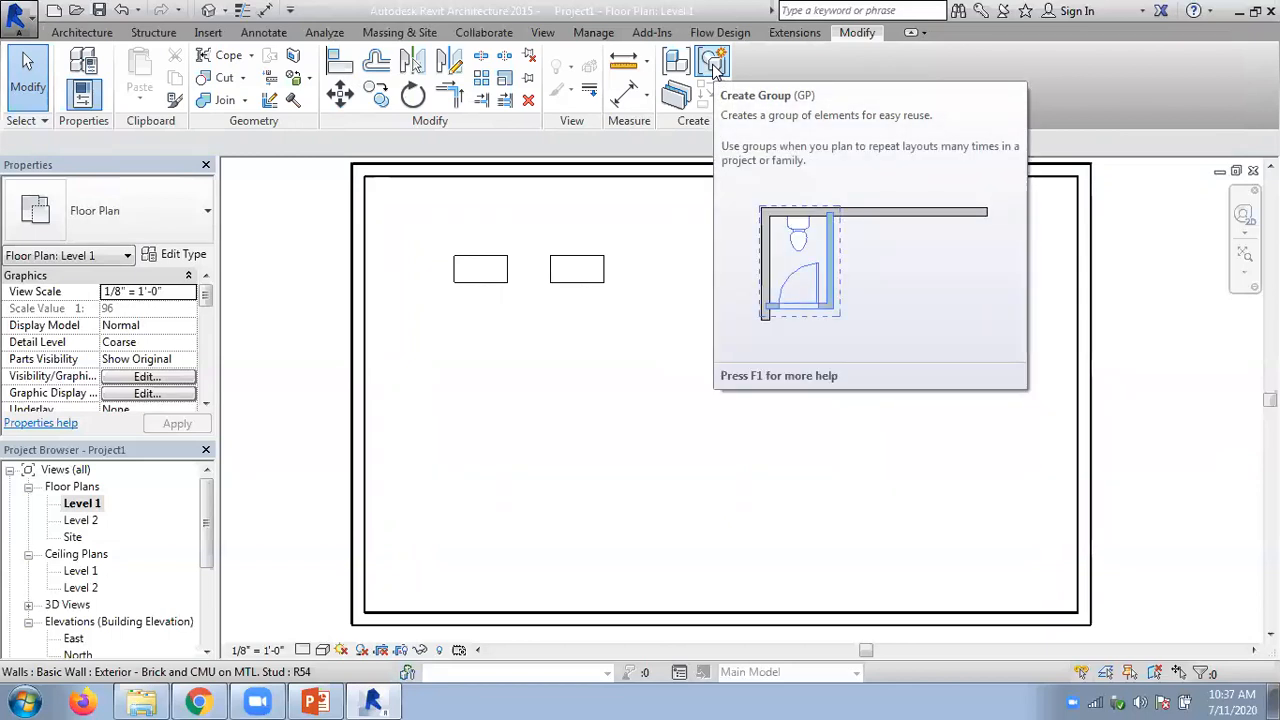
pyautogui.click(713, 64)
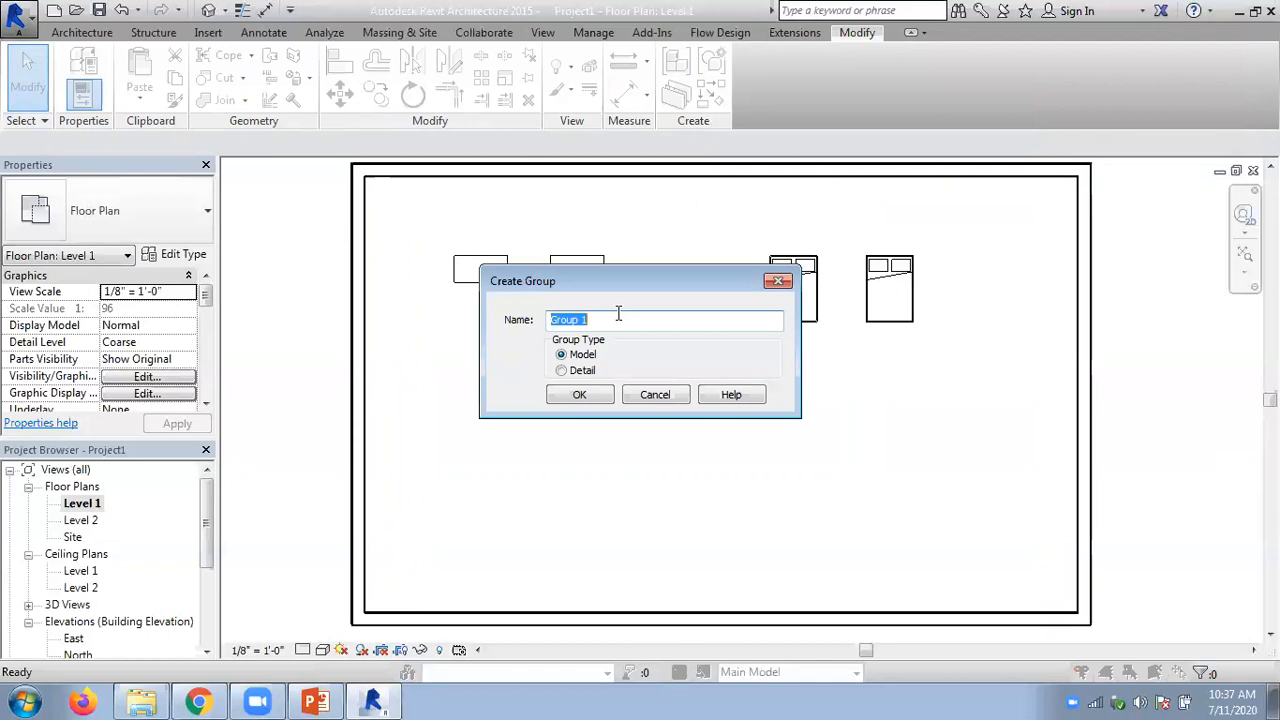
pyautogui.write('desk')
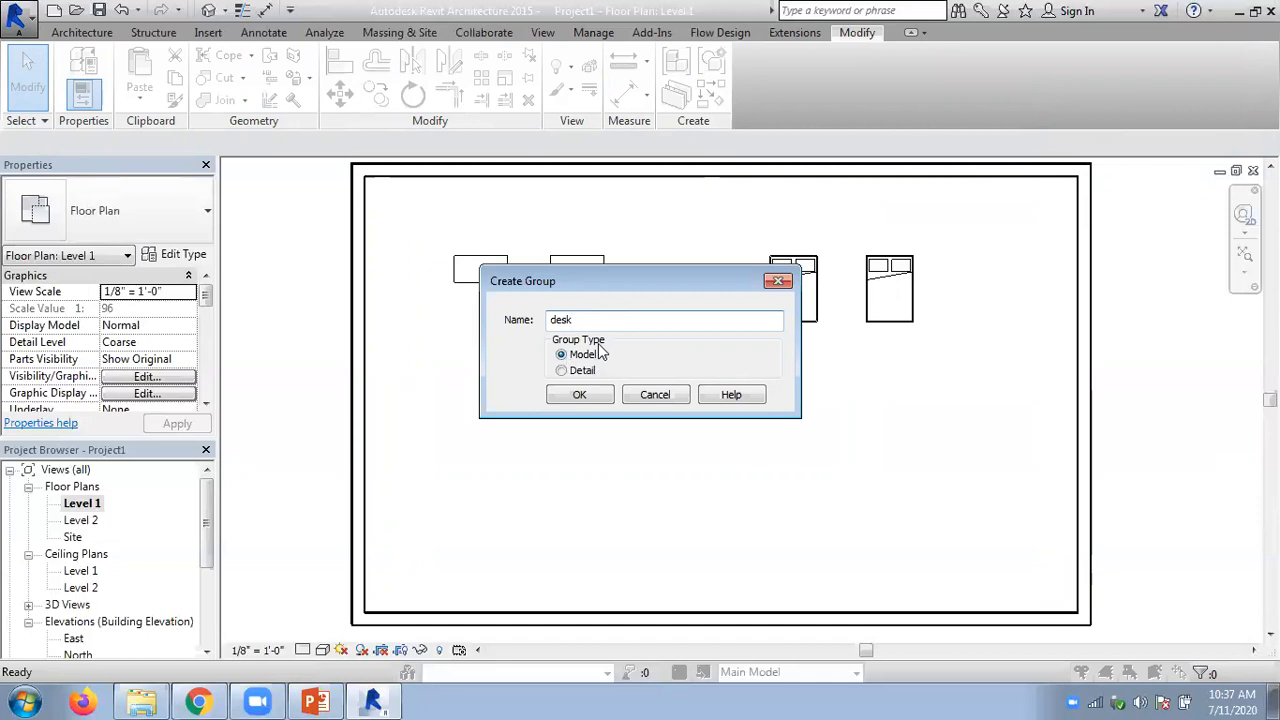
pyautogui.moveTo(585, 297); pyautogui.dragTo(621, 375)
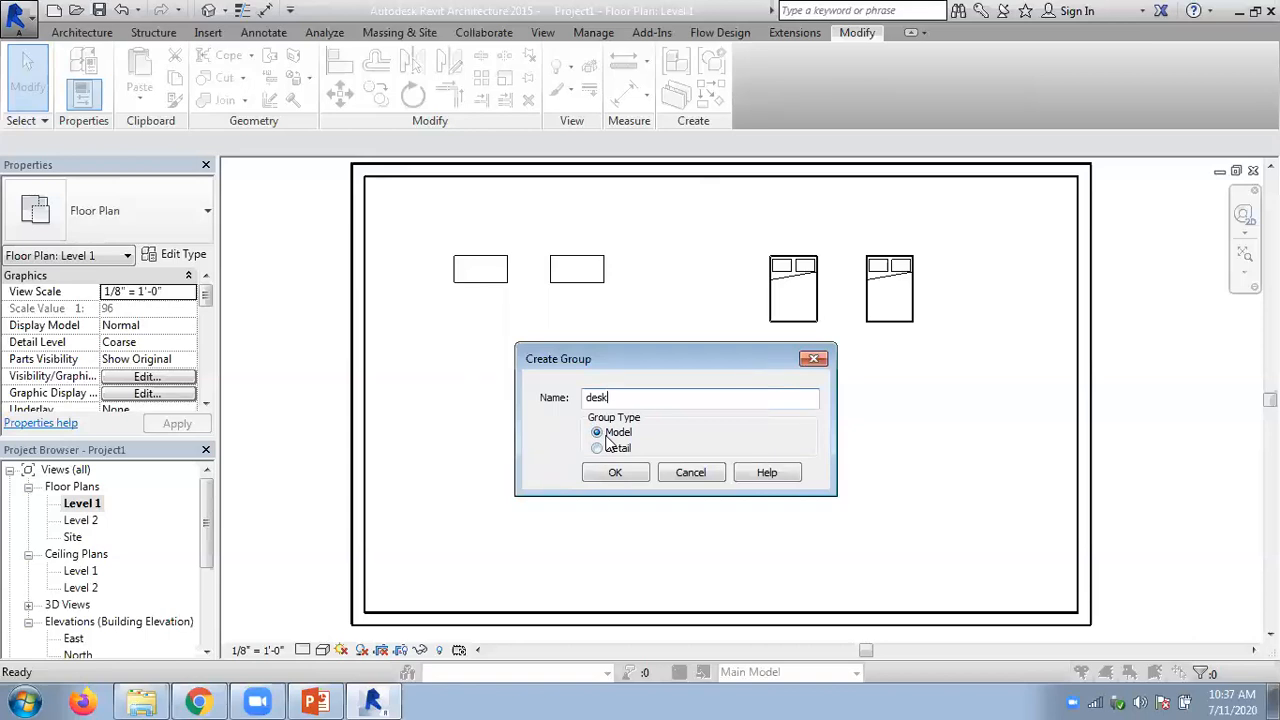
pyautogui.click(615, 473)
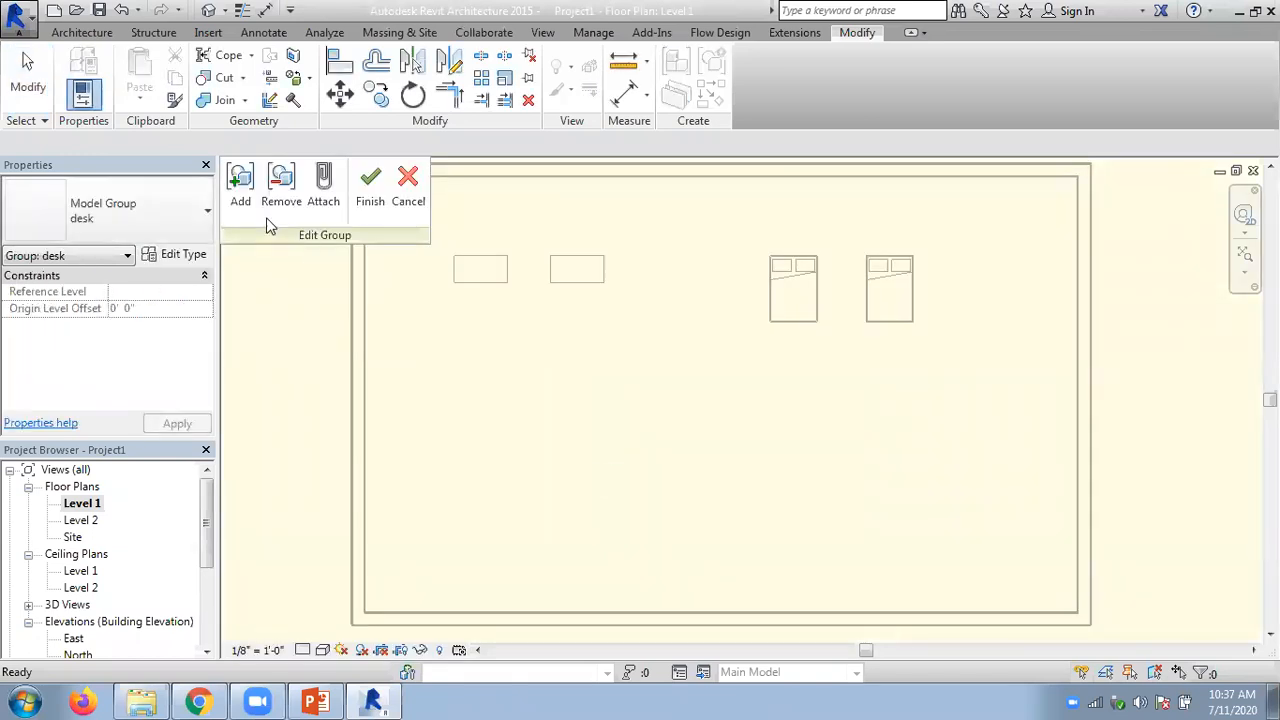
# - Add both desks to the desk group and finish editing the group
pyautogui.click(240, 190)
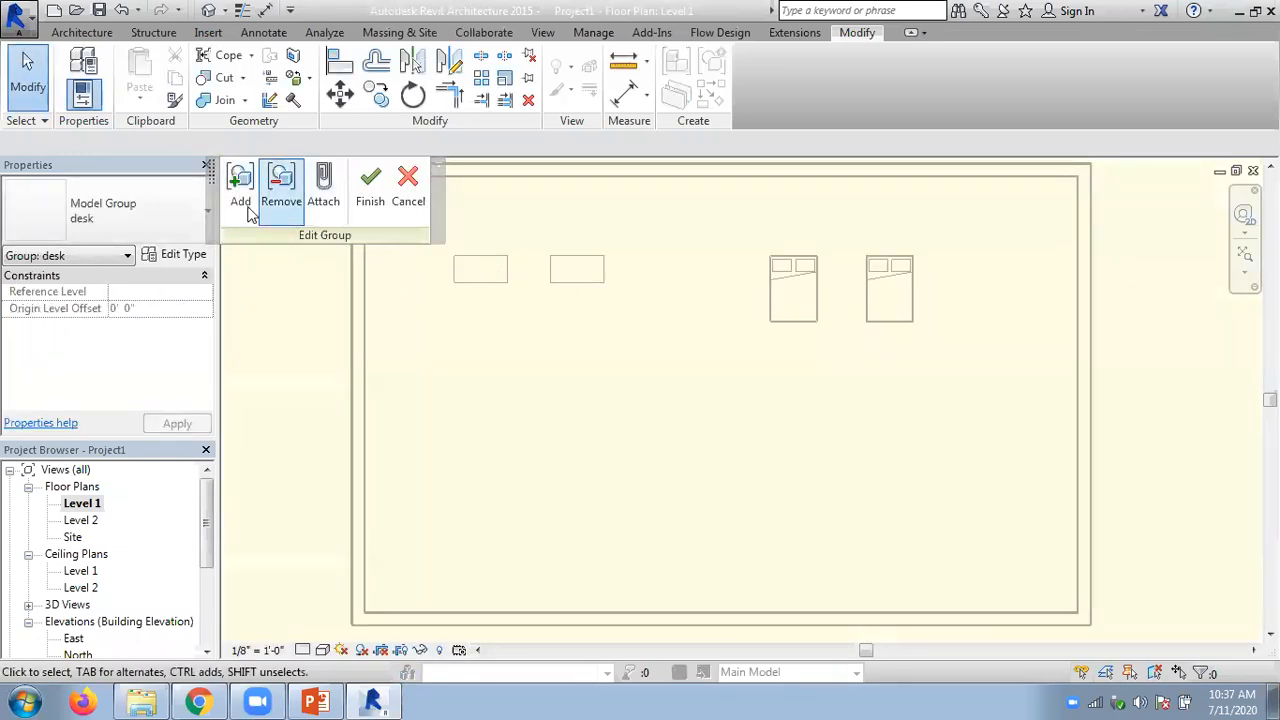
pyautogui.click(241, 200)
pyautogui.click(467, 275)
pyautogui.click(578, 288)
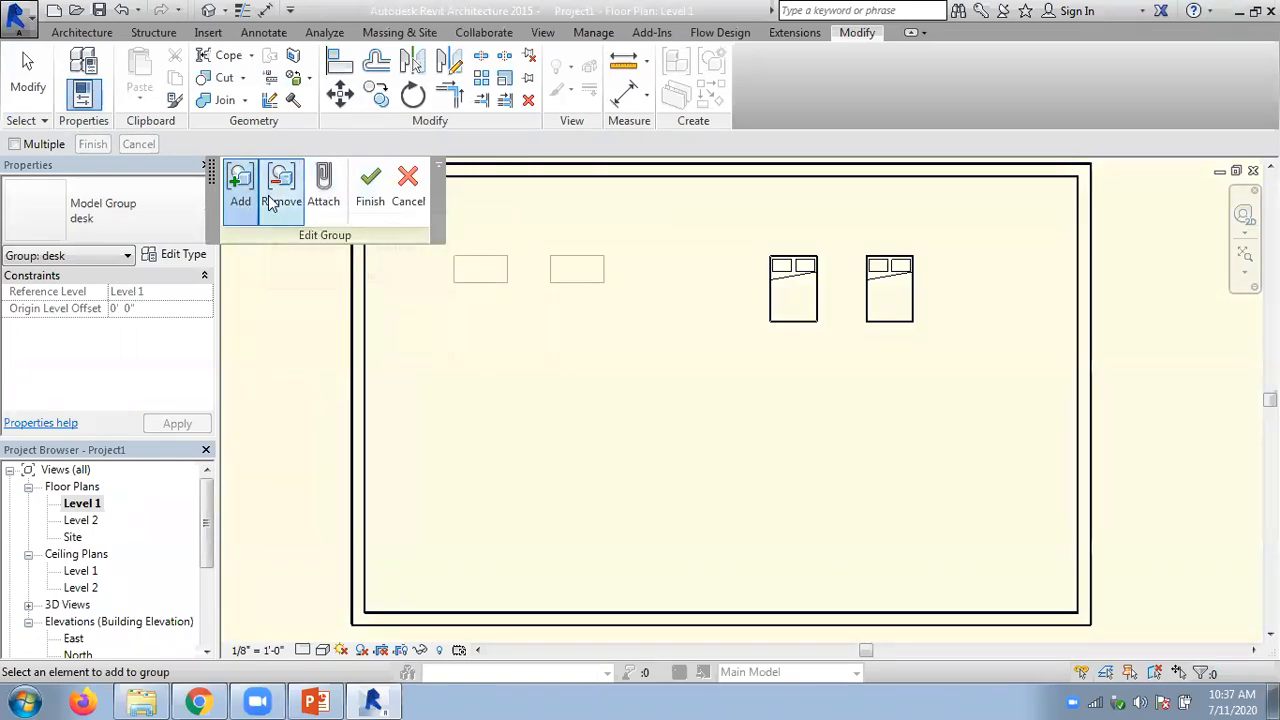
pyautogui.click(370, 188)
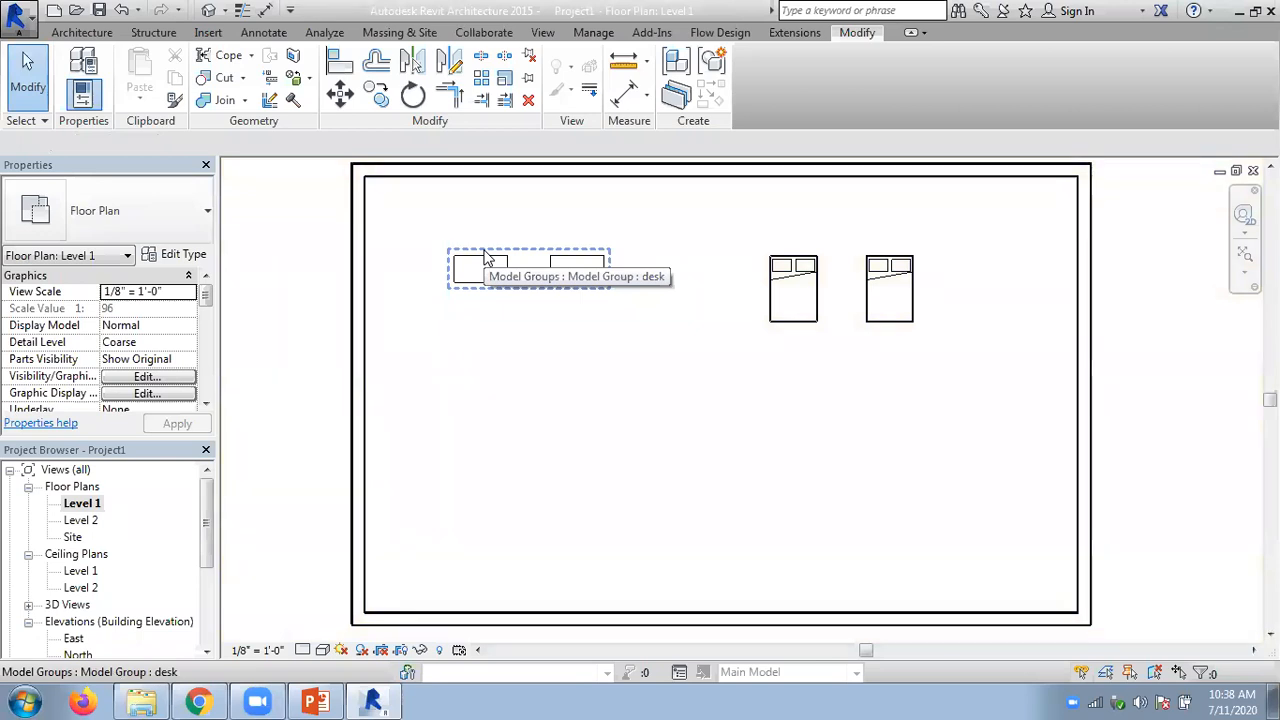
# - Expand the project's model groups in the project hierarchy and look at the desk group
pyautogui.moveTo(207, 521); pyautogui.dragTo(196, 610)
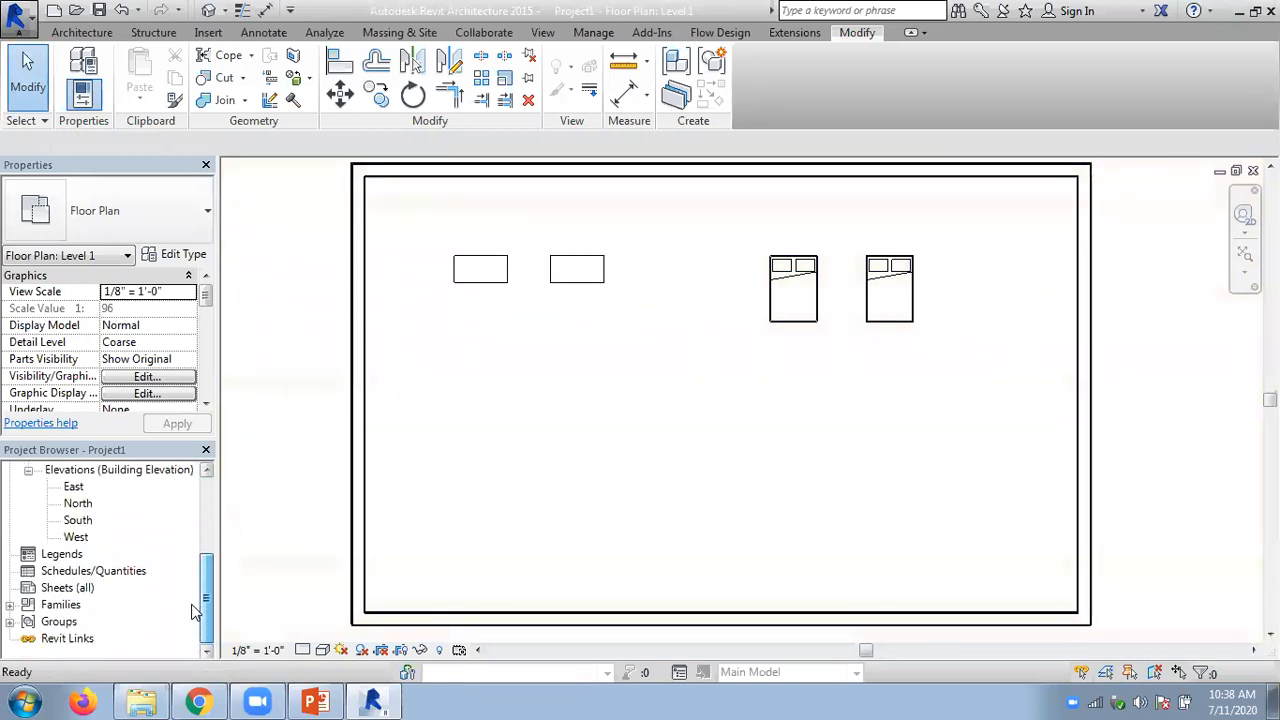
pyautogui.click(10, 622)
pyautogui.scroll(-1, 145, 562)
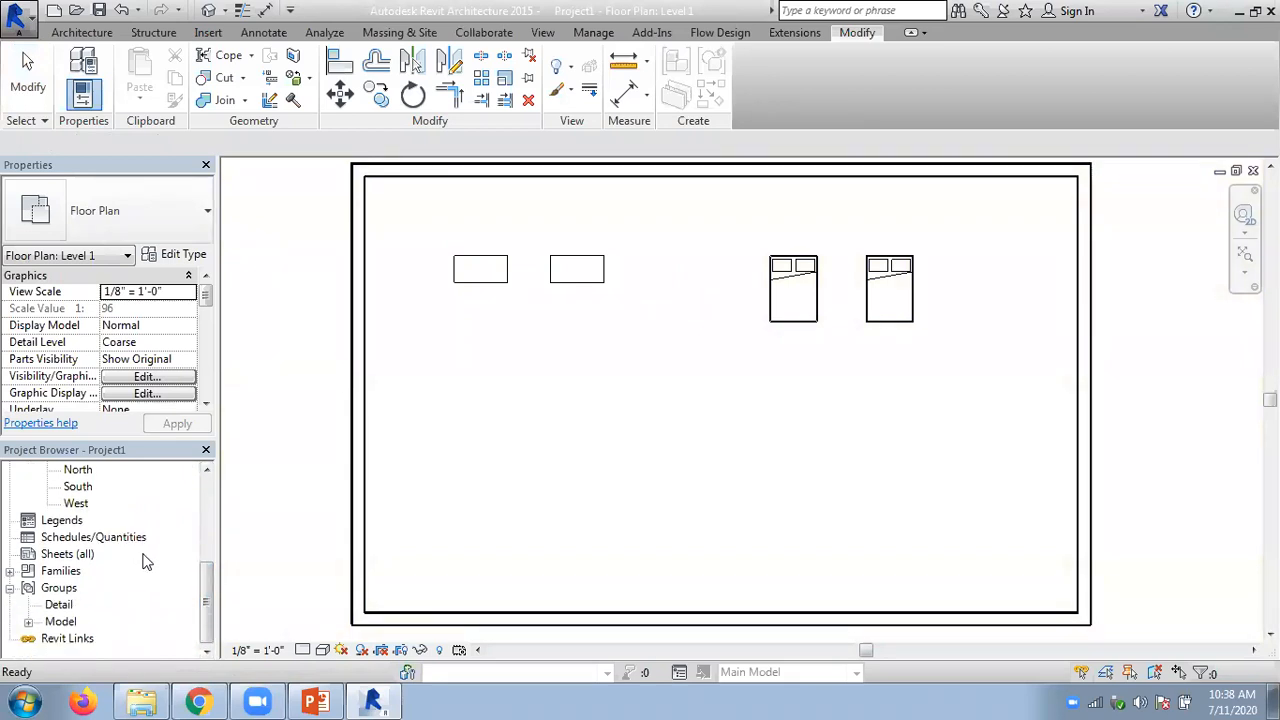
pyautogui.click(28, 622)
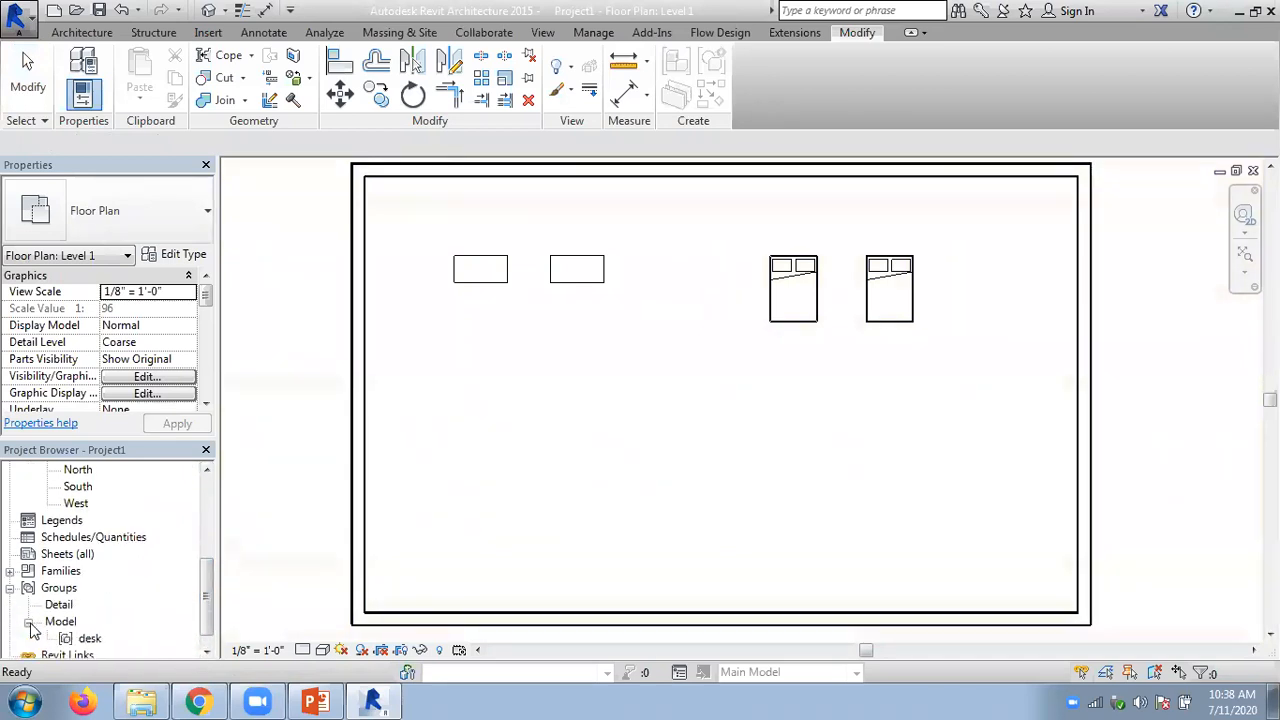
pyautogui.click(89, 639)
pyautogui.scroll(-1, 208, 600)
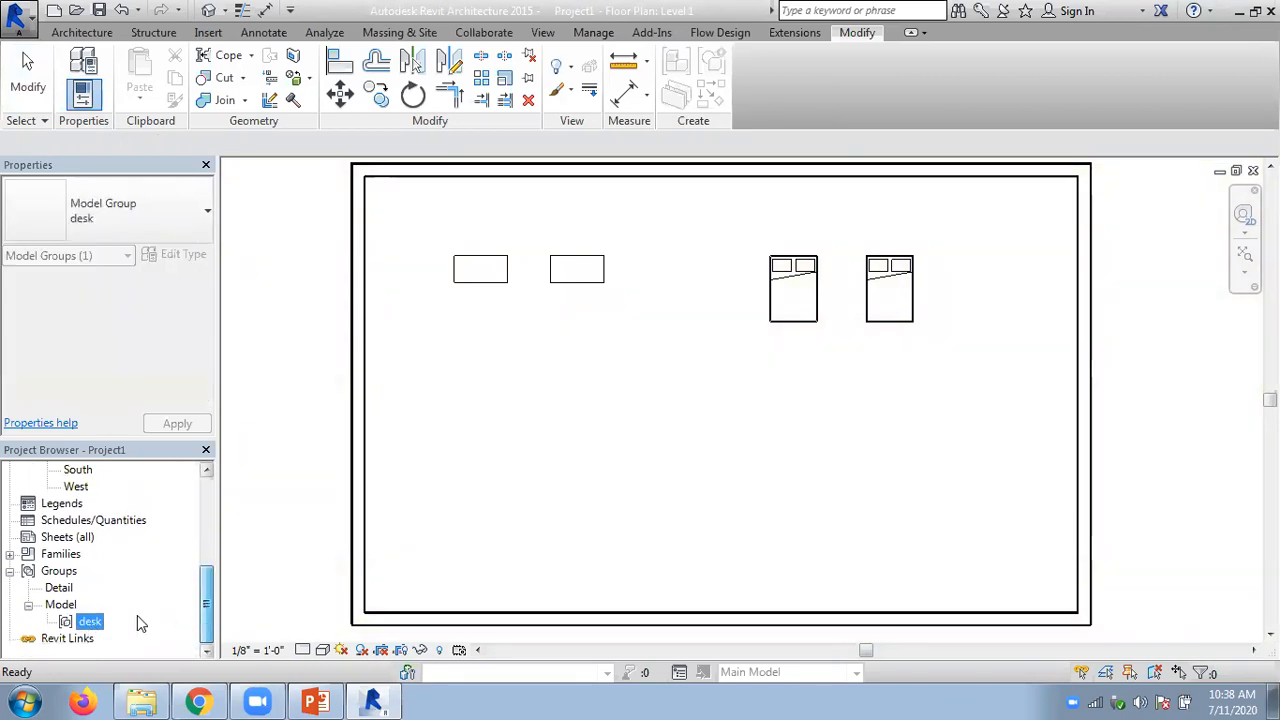
pyautogui.click(90, 621)
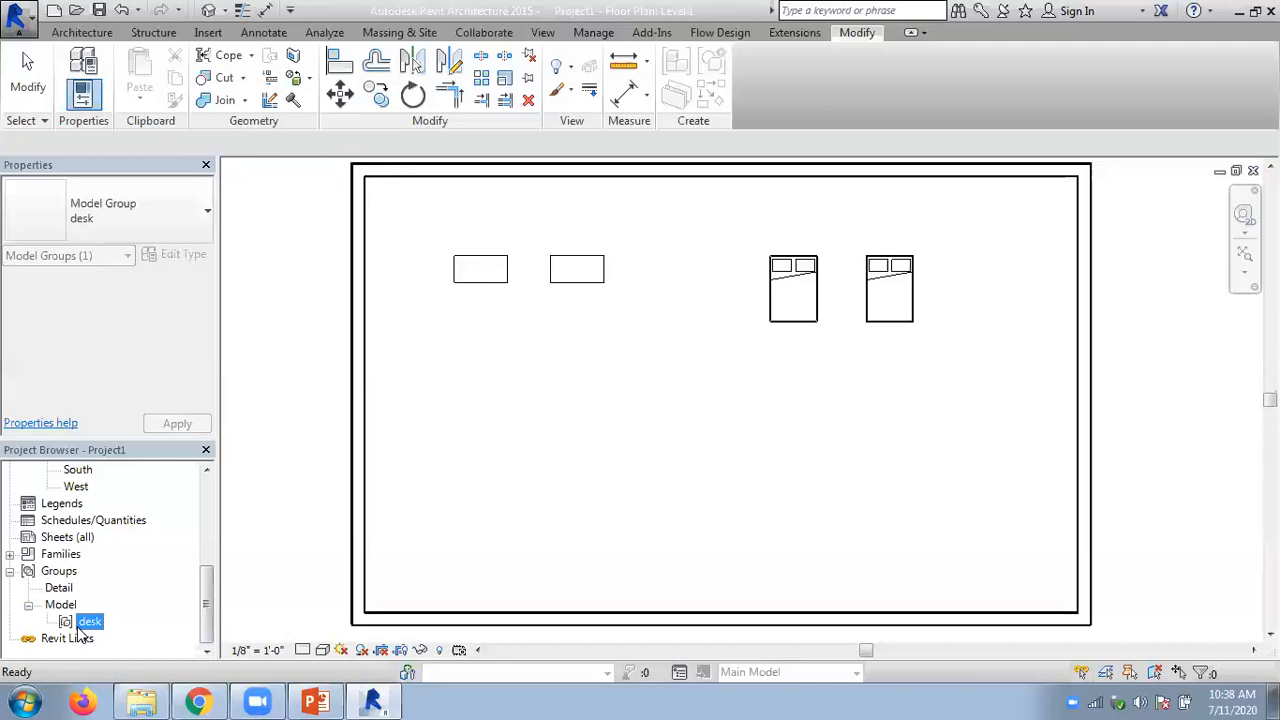
pyautogui.click(332, 341)
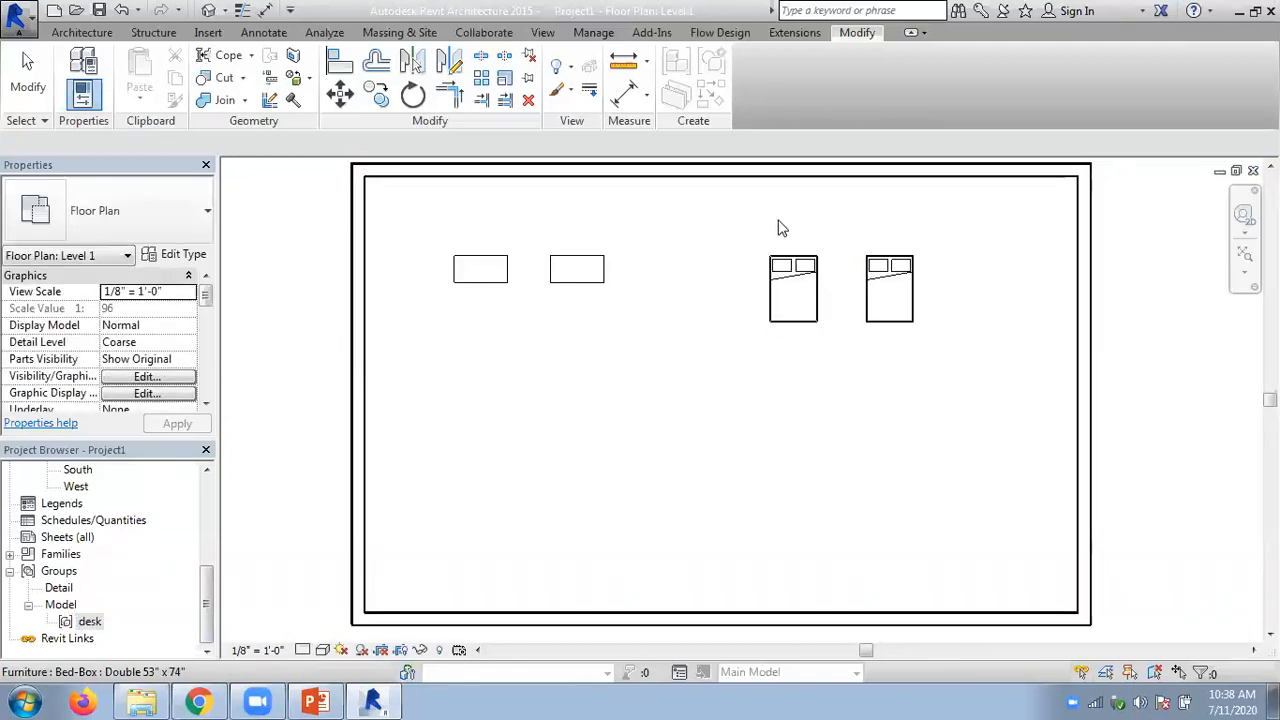
# - Create a model group named bed containing both beds
pyautogui.click(715, 59)
pyautogui.write('bed')
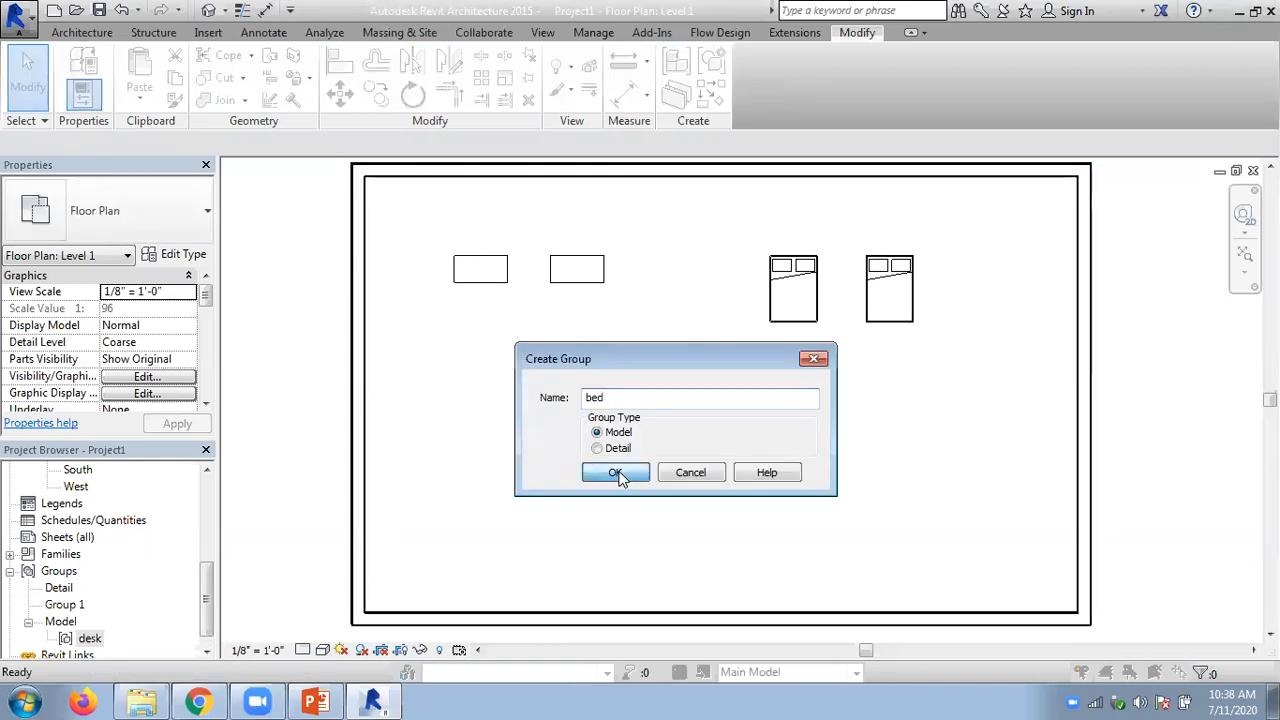
pyautogui.click(617, 474)
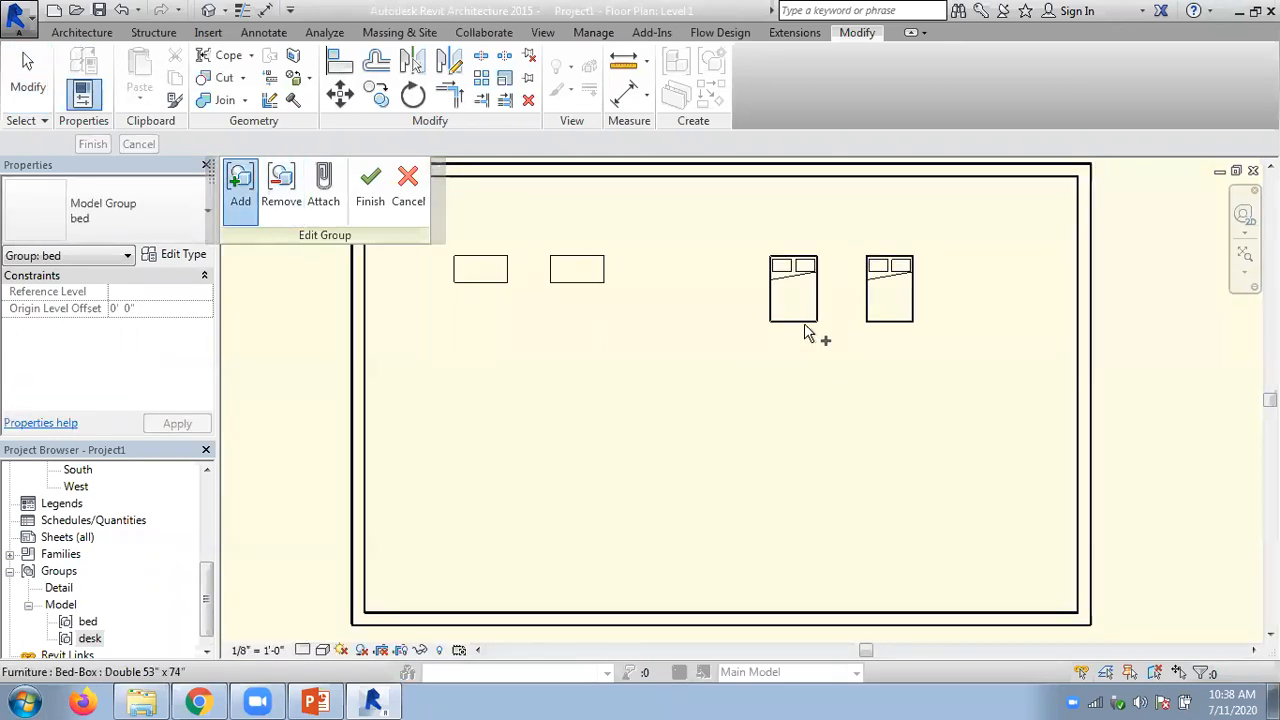
pyautogui.click(880, 310)
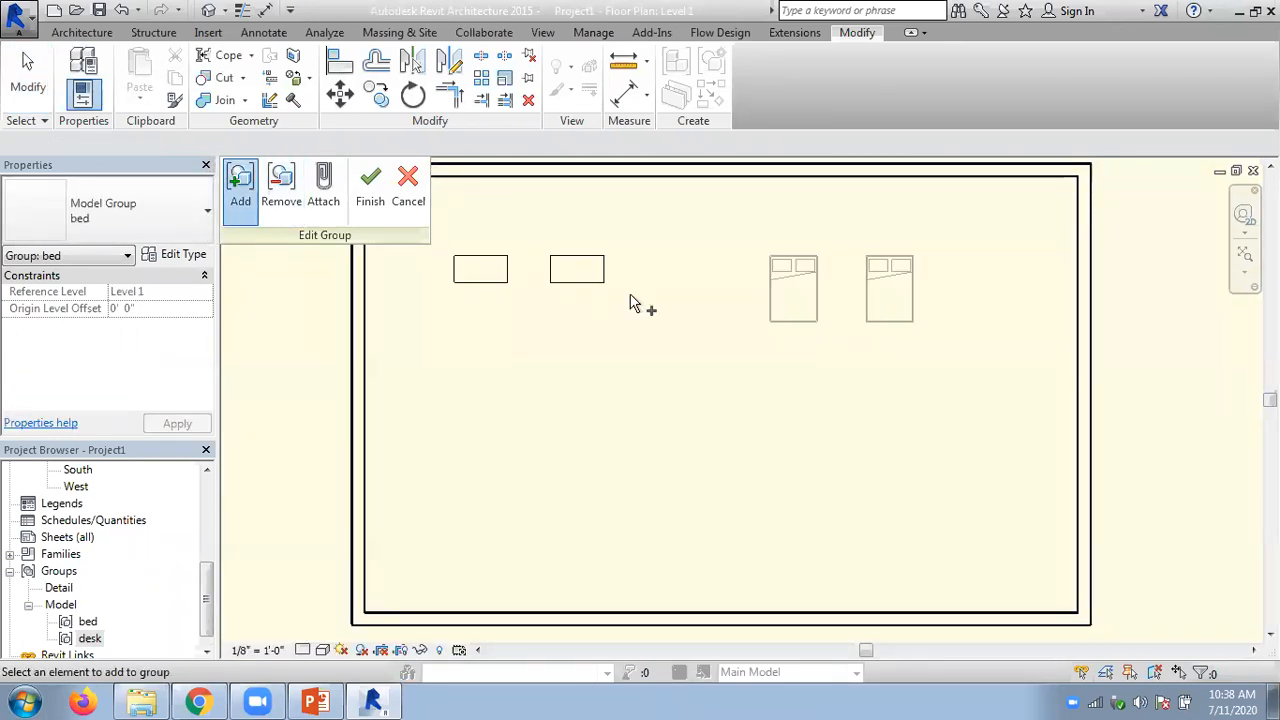
pyautogui.click(370, 190)
pyautogui.click(822, 333)
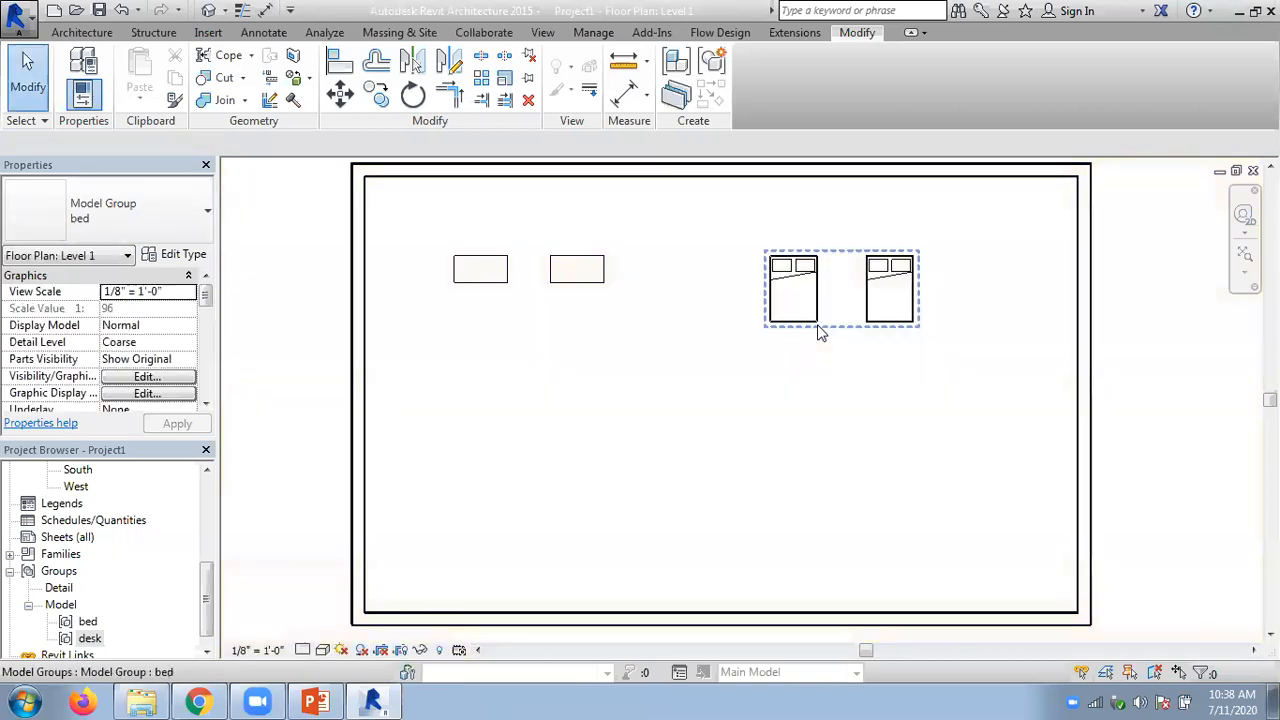
# - Compare the bed and desk entries among the project's model groups
pyautogui.click(89, 623)
pyautogui.press('Down')
pyautogui.click(87, 620)
pyautogui.click(89, 640)
pyautogui.click(88, 622)
pyautogui.click(90, 638)
pyautogui.click(95, 623)
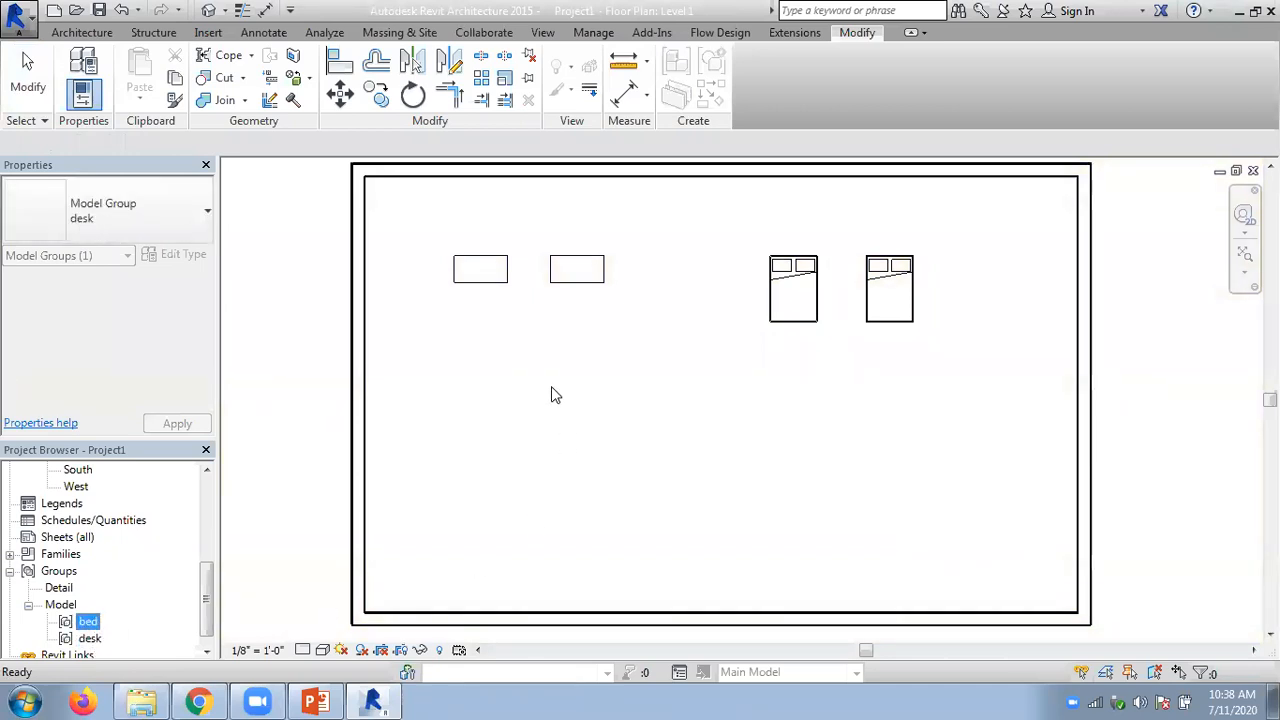
pyautogui.click(538, 364)
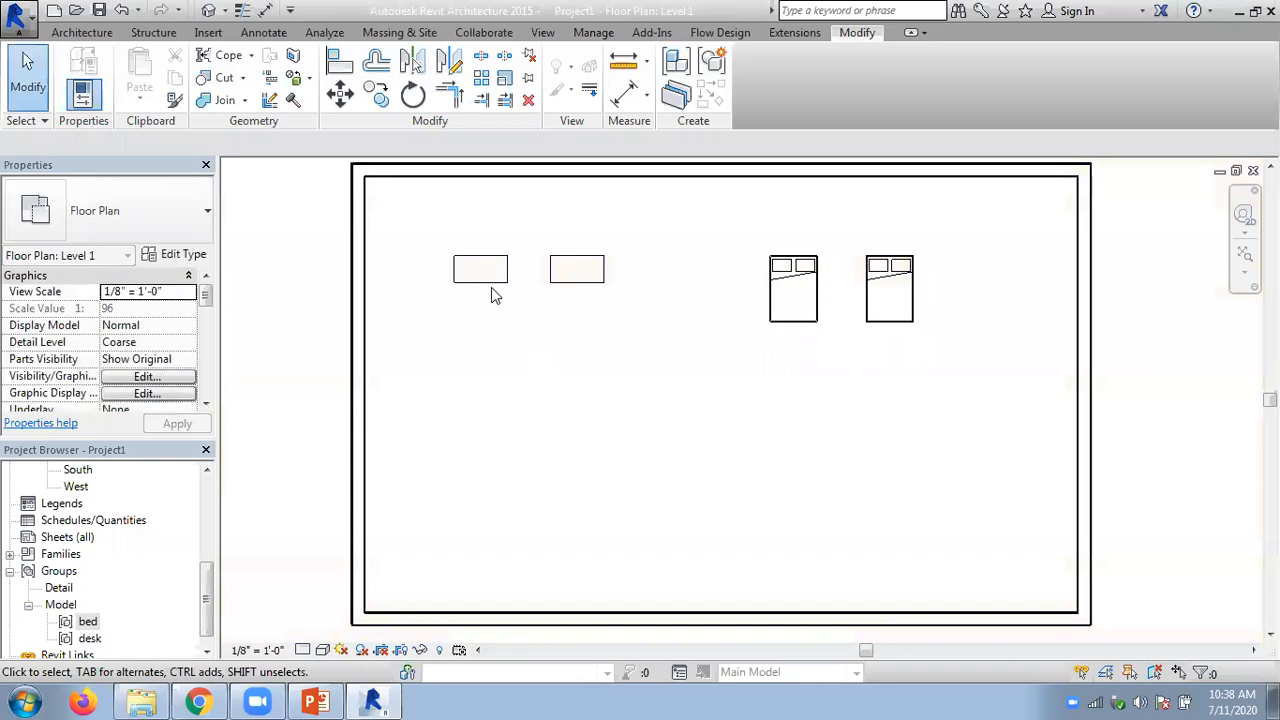
# - Edit the desk group to remove the right-hand desk and finish editing
pyautogui.click(535, 298)
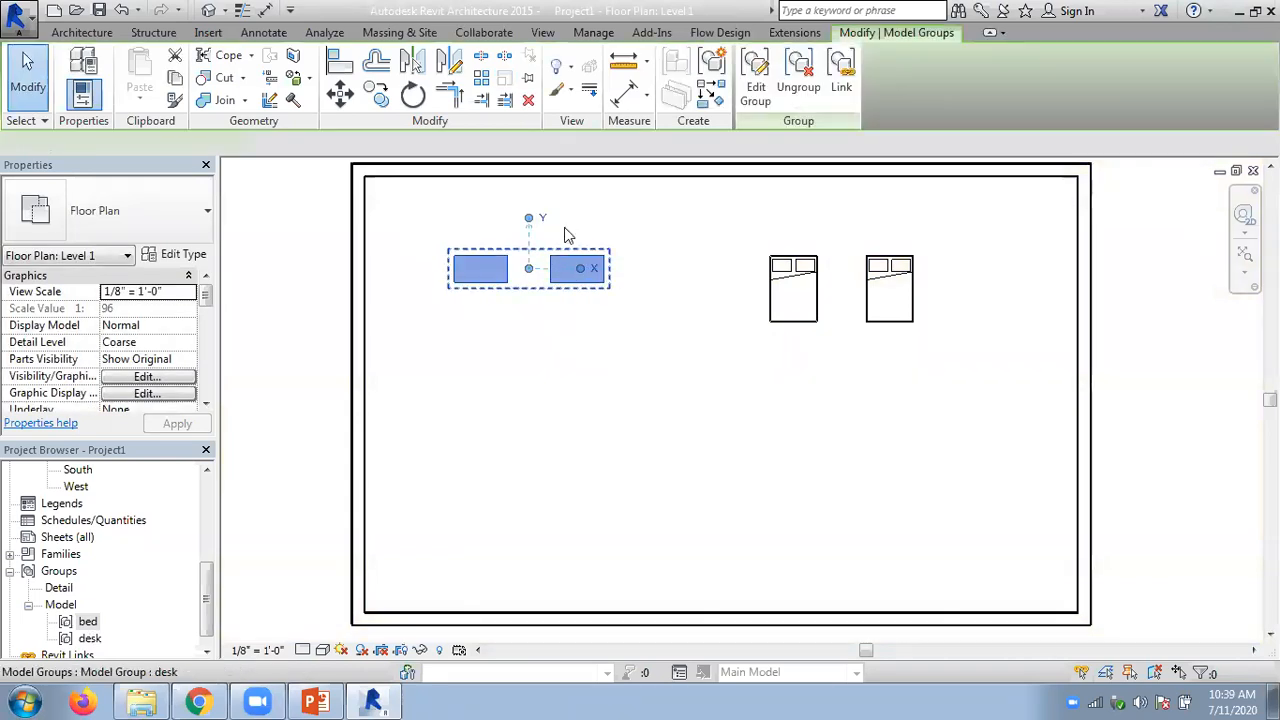
pyautogui.click(762, 92)
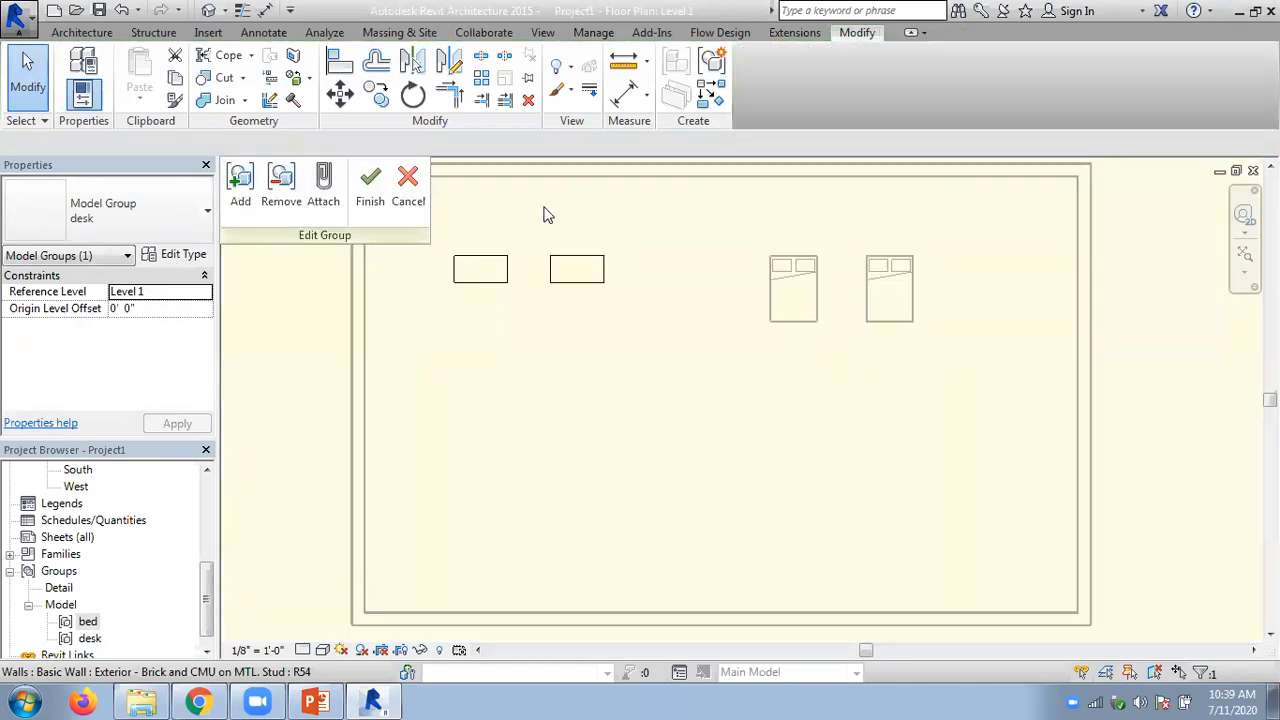
pyautogui.click(281, 190)
pyautogui.click(585, 291)
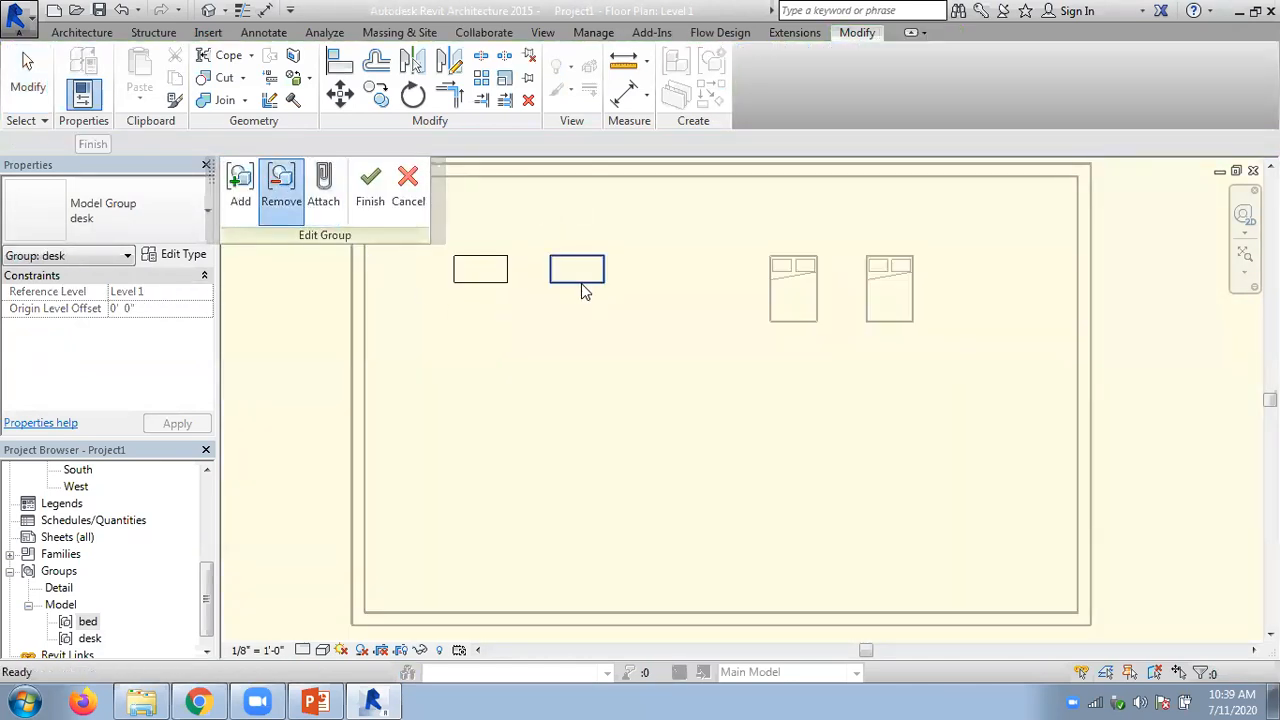
pyautogui.click(370, 190)
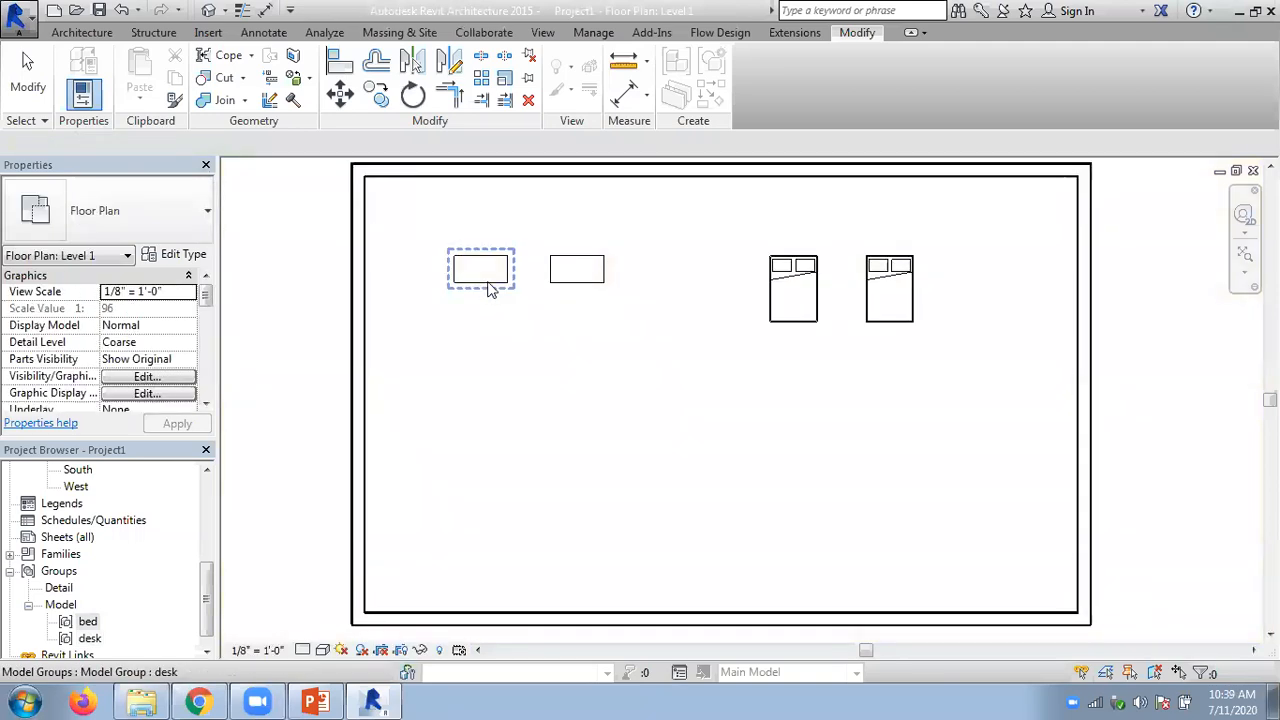
# - Examine the commands available for the bed group in the project hierarchy
pyautogui.click(88, 621)
pyautogui.rightClick(88, 621)
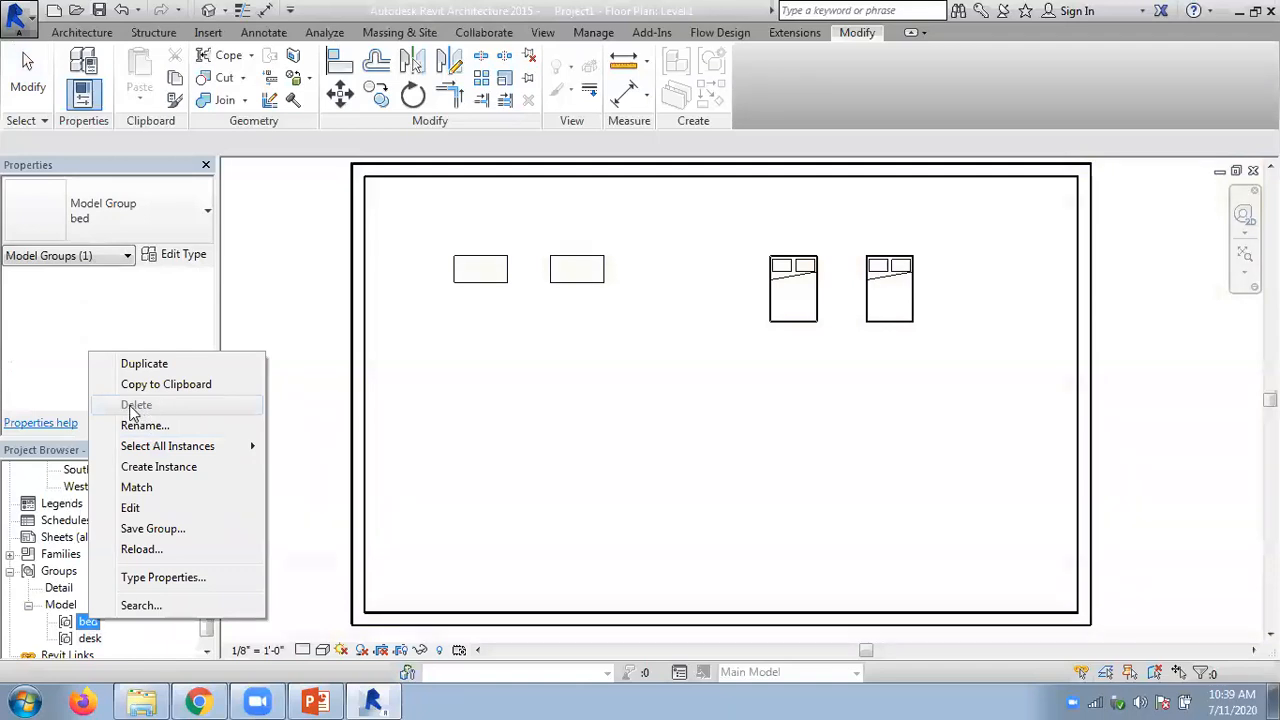
pyautogui.click(296, 296)
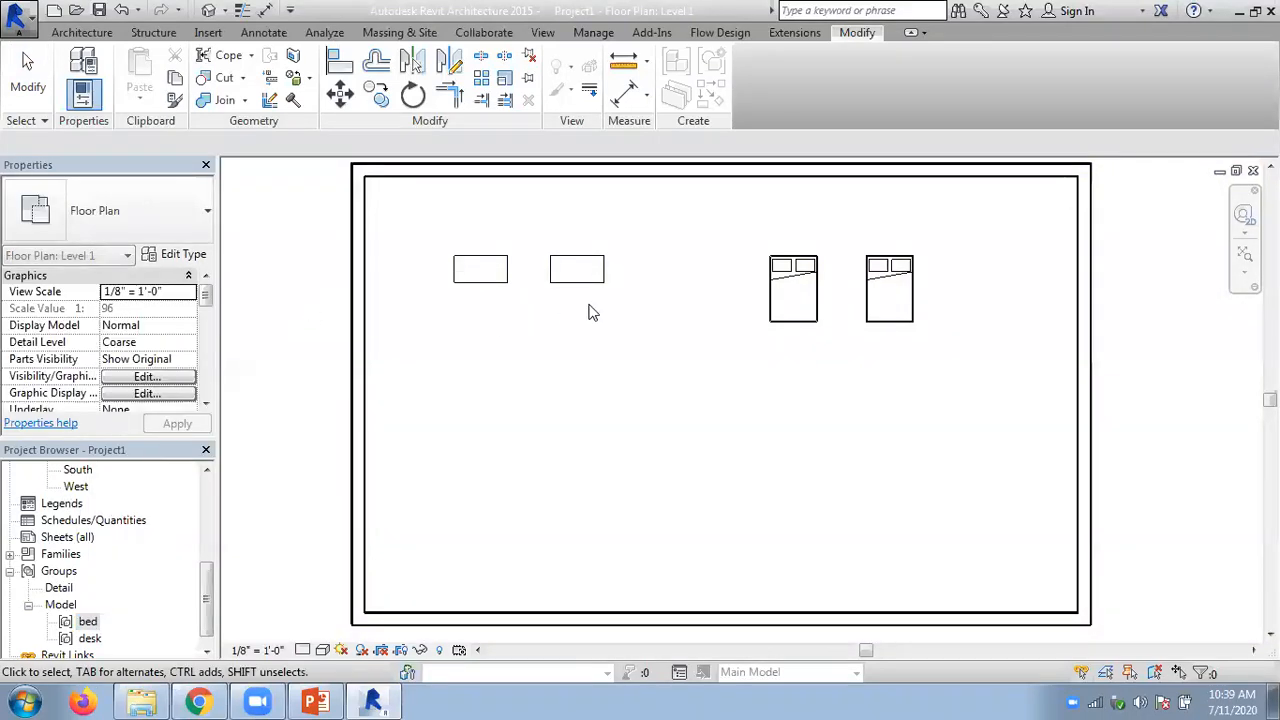
# - Try to remove the remaining left-hand desk from the desk group and finish editing
pyautogui.click(509, 266)
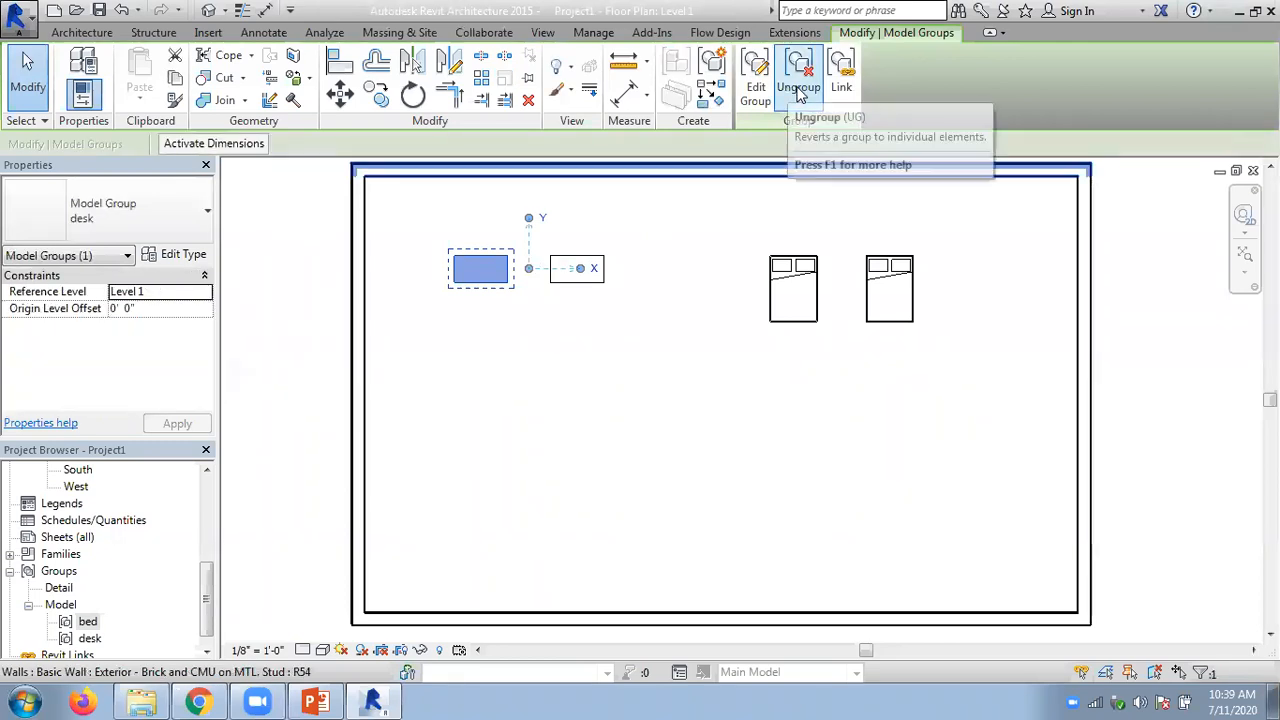
pyautogui.click(755, 95)
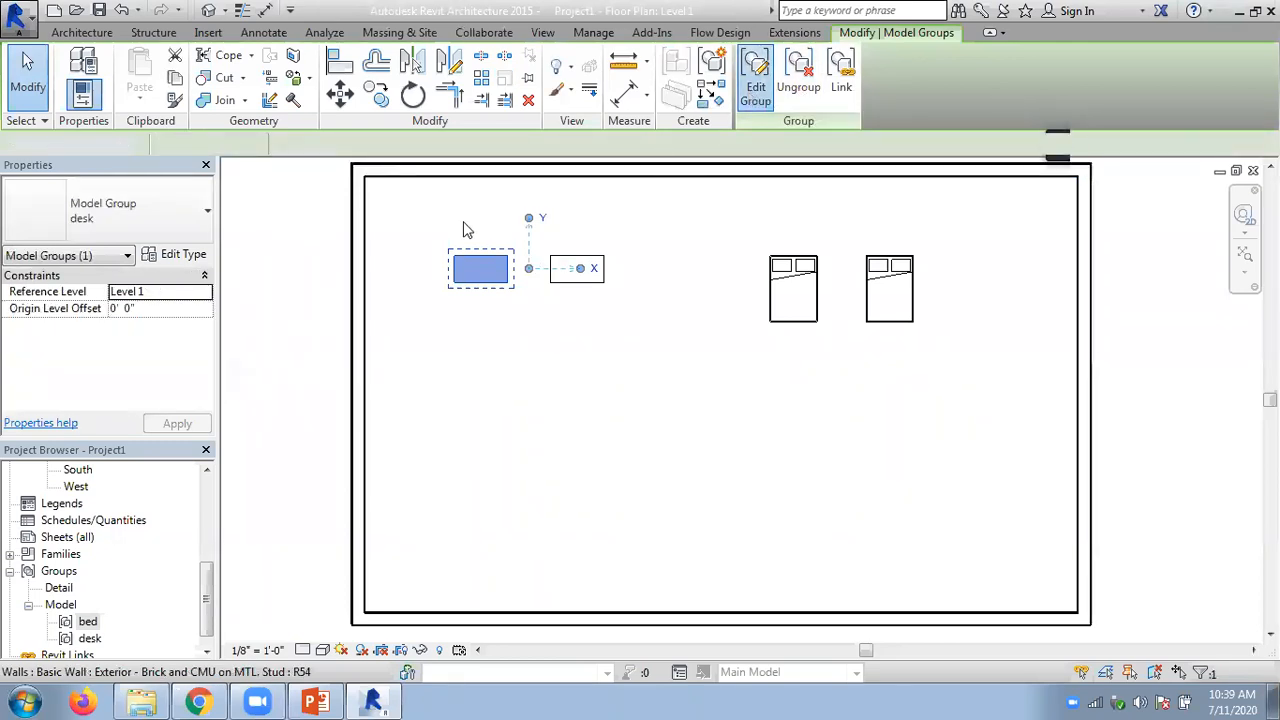
pyautogui.click(472, 288)
pyautogui.click(368, 190)
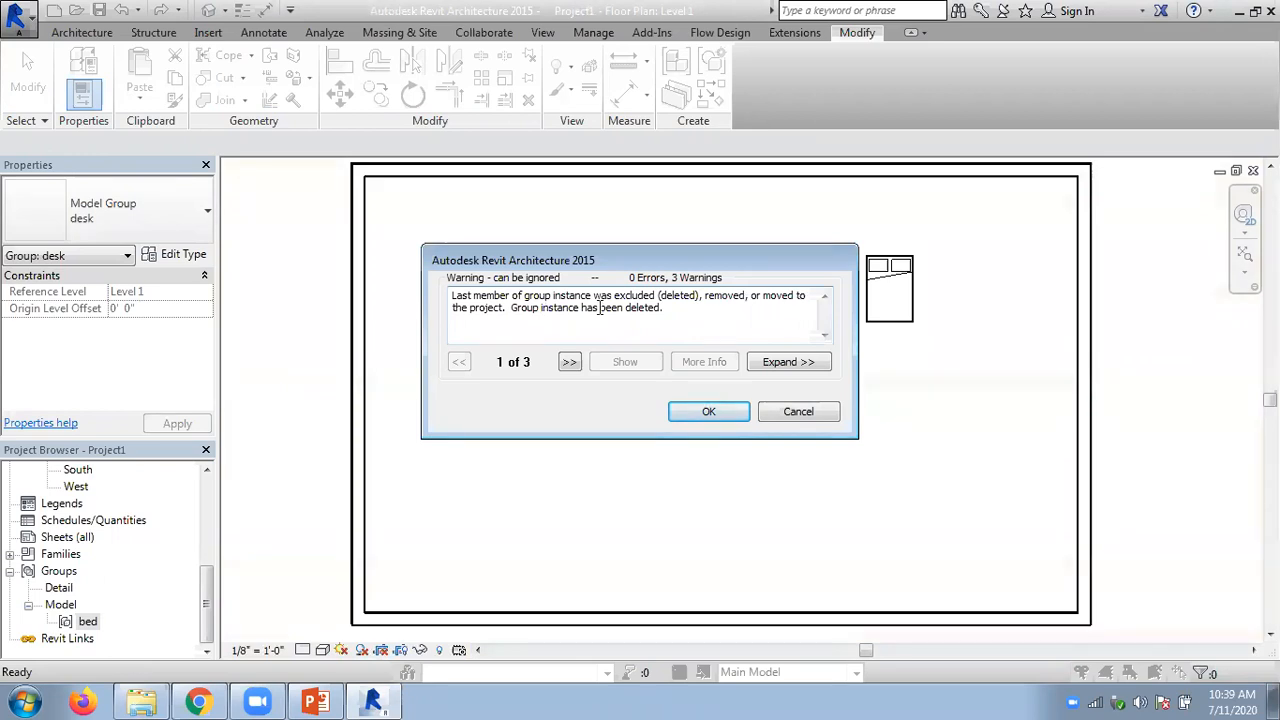
pyautogui.click(708, 412)
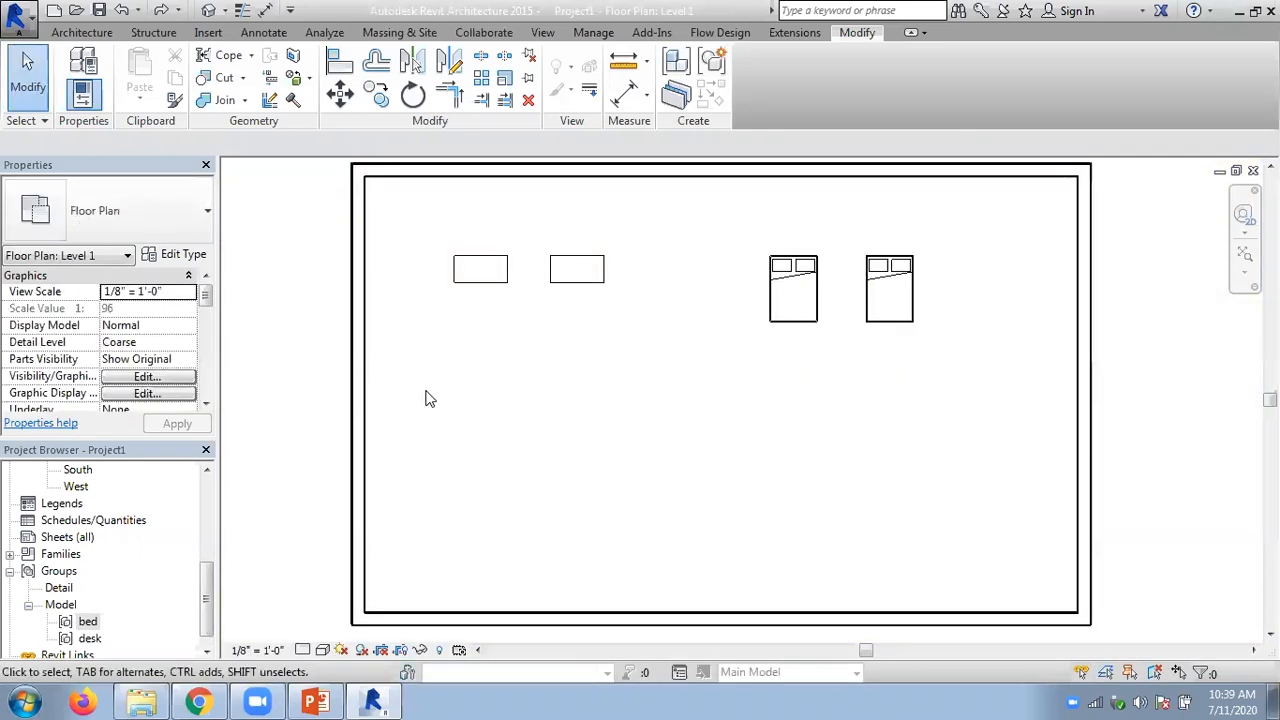
# - Add the ungrouped right-hand desk to the desk group and finish editing the group
pyautogui.click(583, 288)
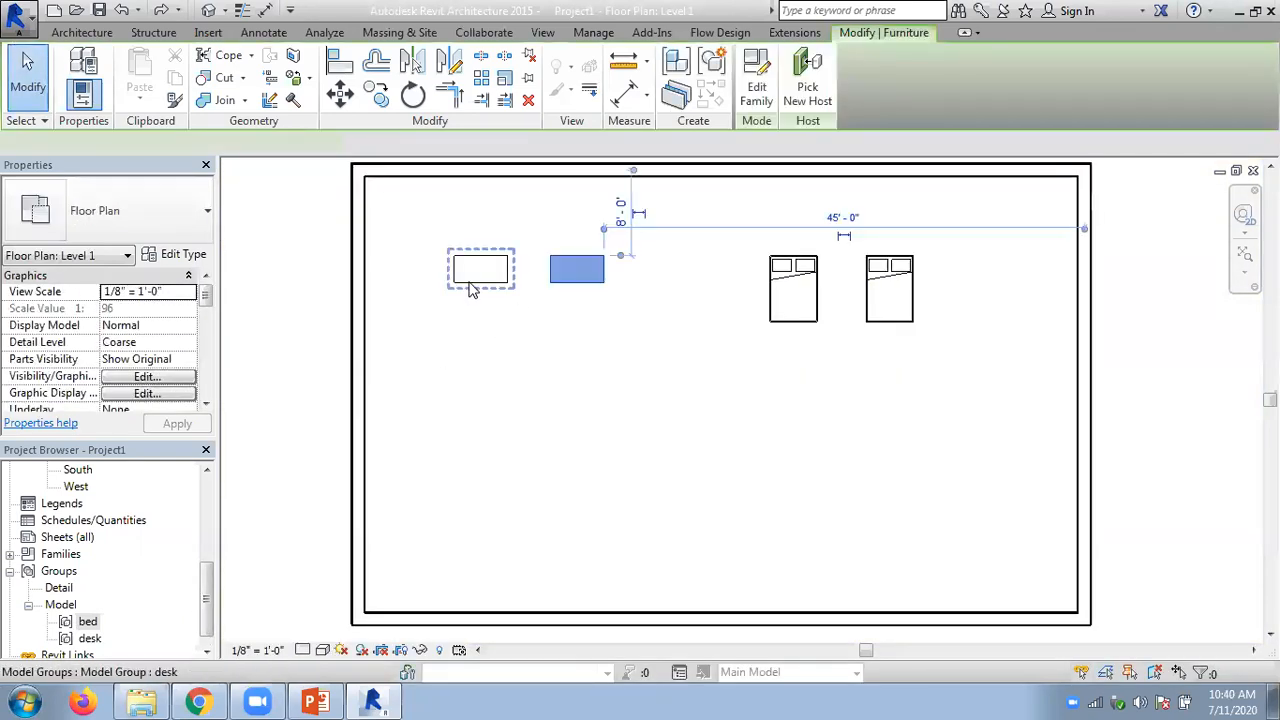
pyautogui.click(557, 295)
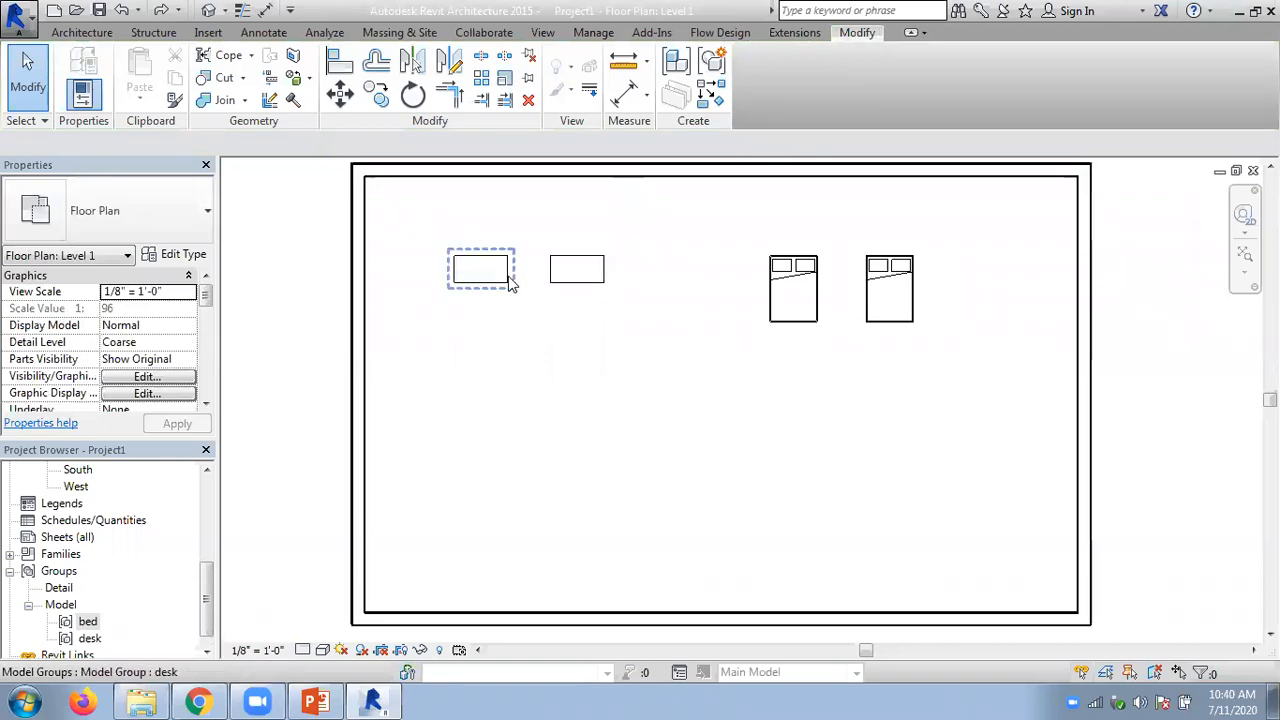
pyautogui.click(510, 283)
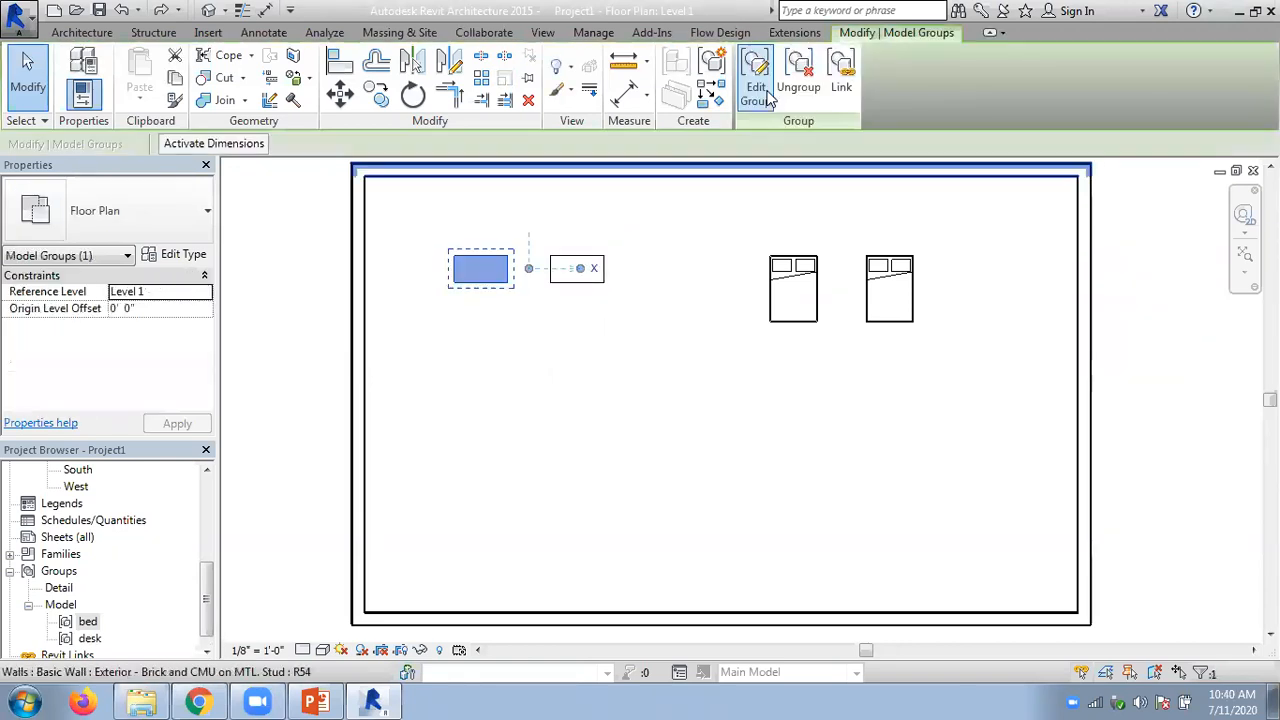
pyautogui.click(758, 95)
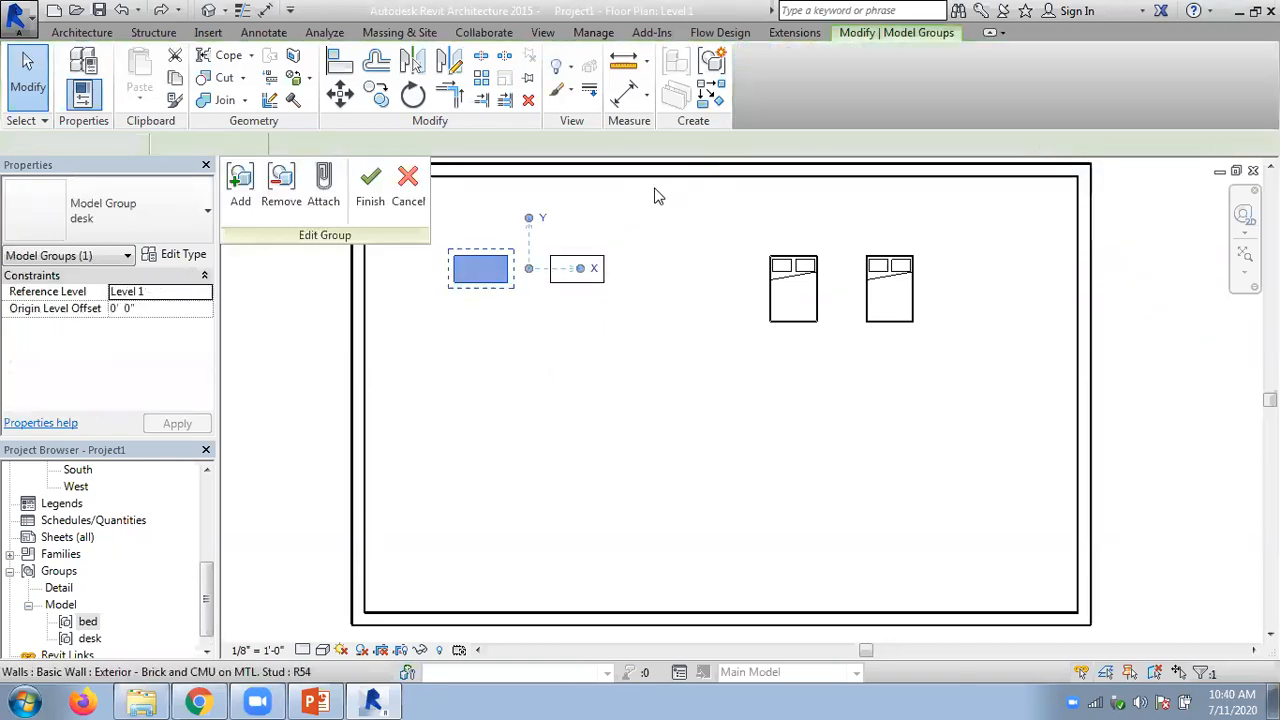
pyautogui.click(238, 195)
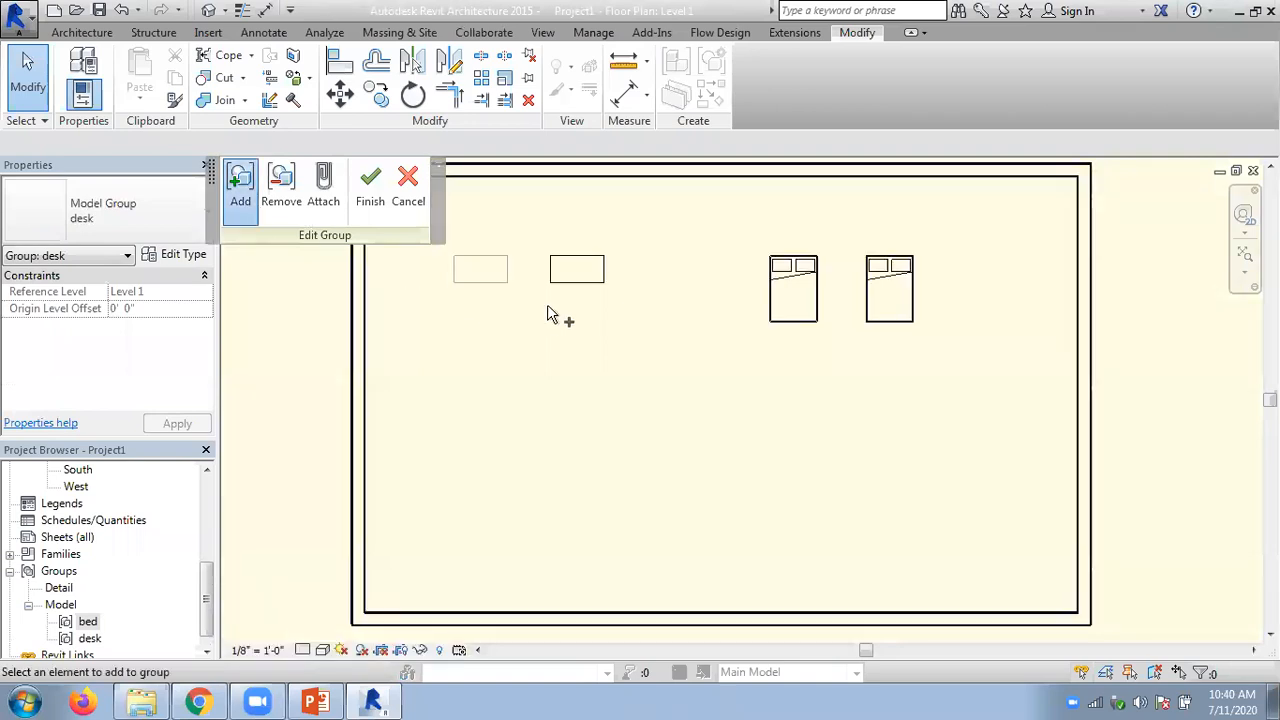
pyautogui.click(368, 203)
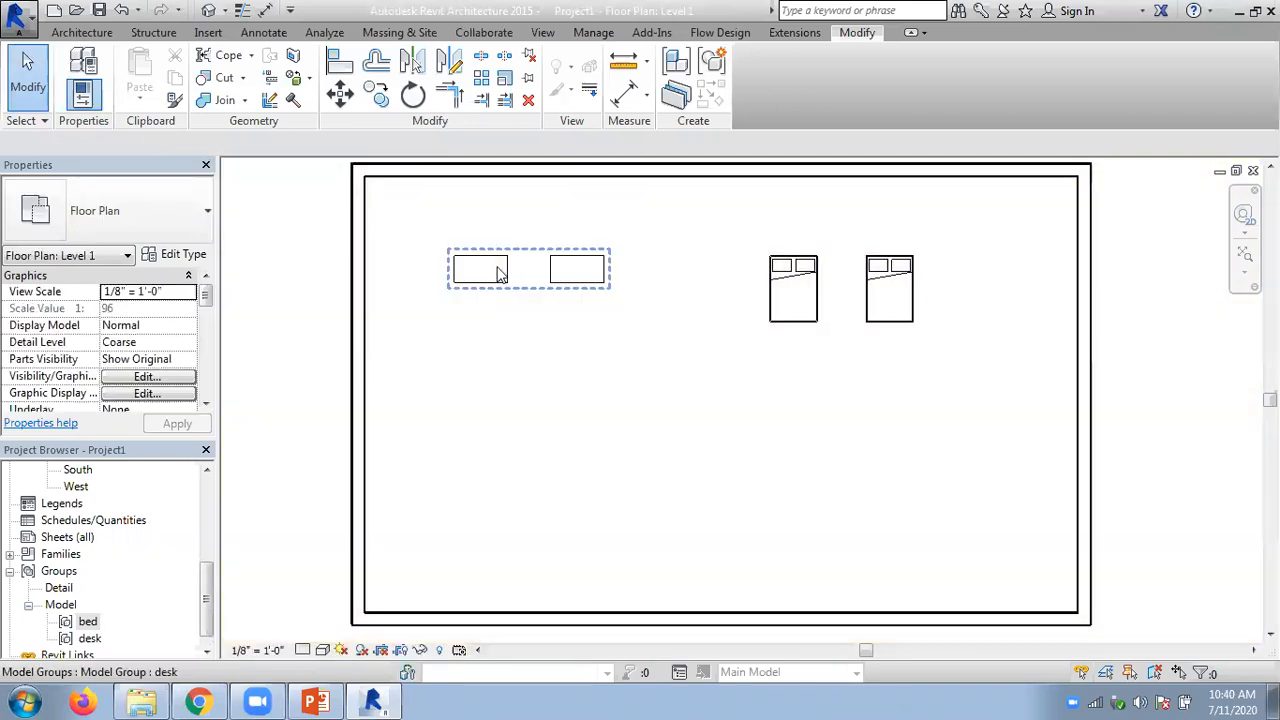
# - Try moving the desk group's origin and undo the latest changes to the group
pyautogui.click(500, 273)
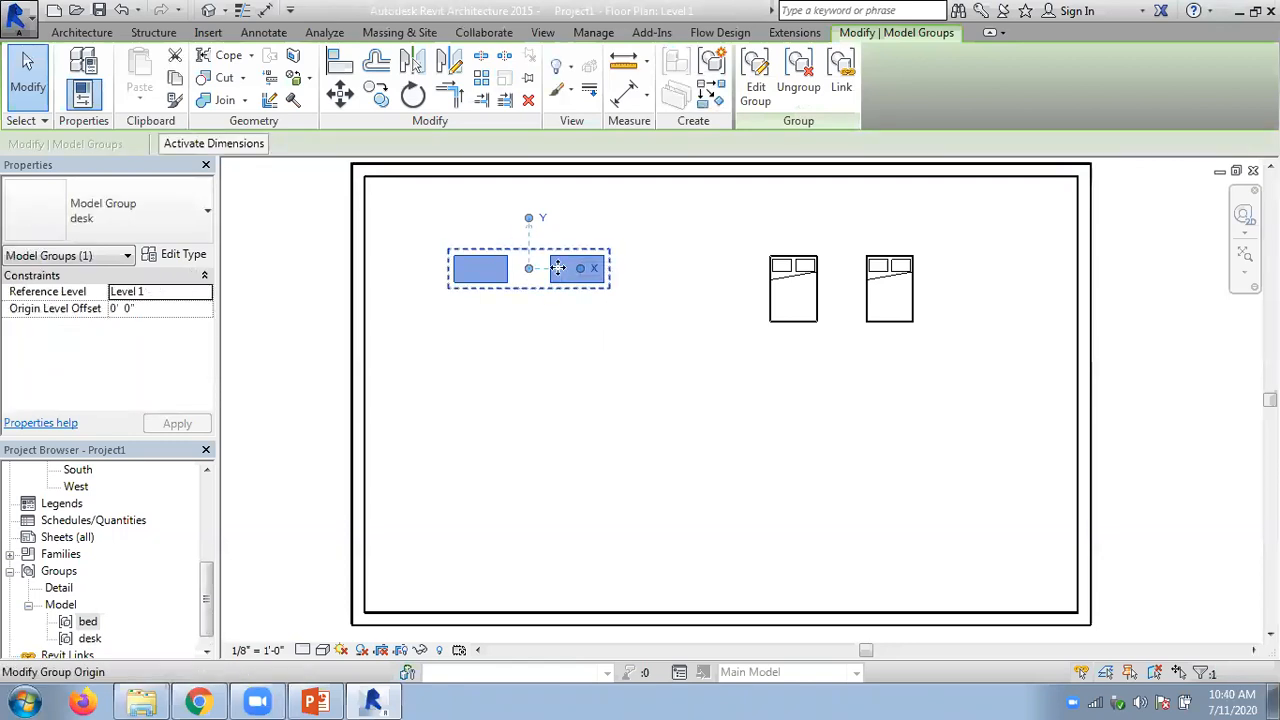
pyautogui.moveTo(526, 277); pyautogui.dragTo(550, 257)
pyautogui.click(500, 229)
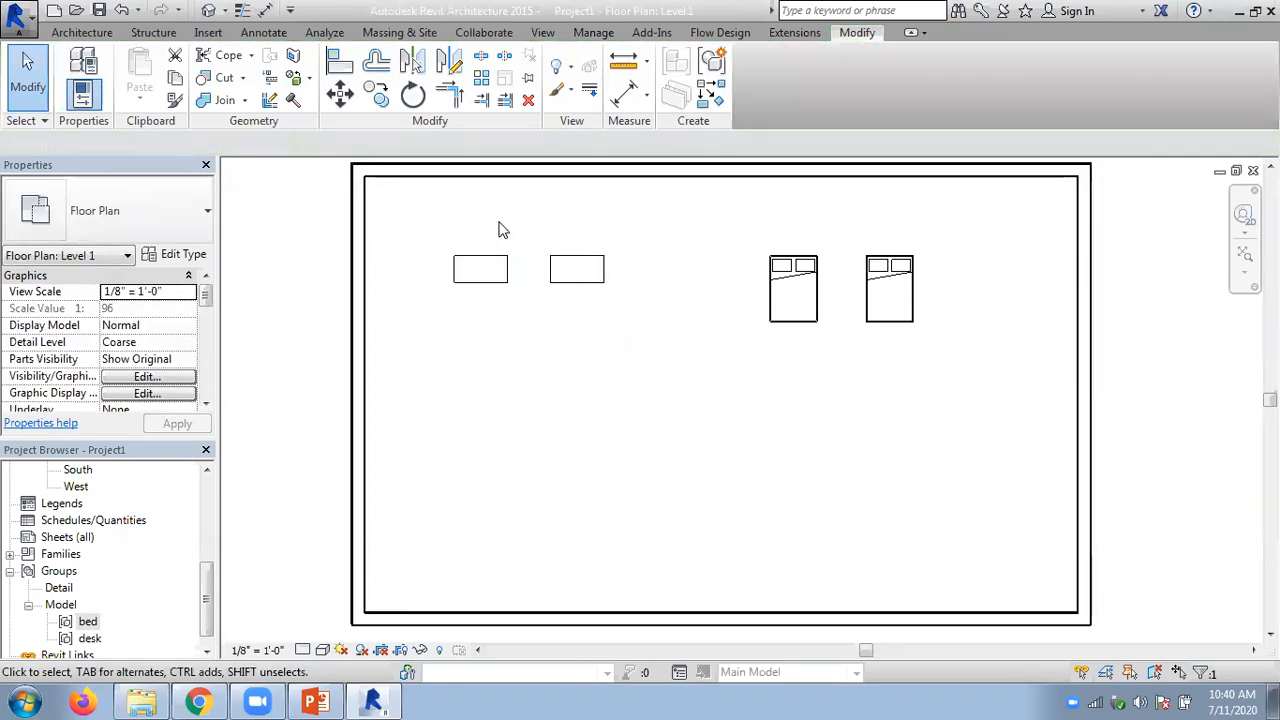
pyautogui.hotkey('ctrl', 'z')
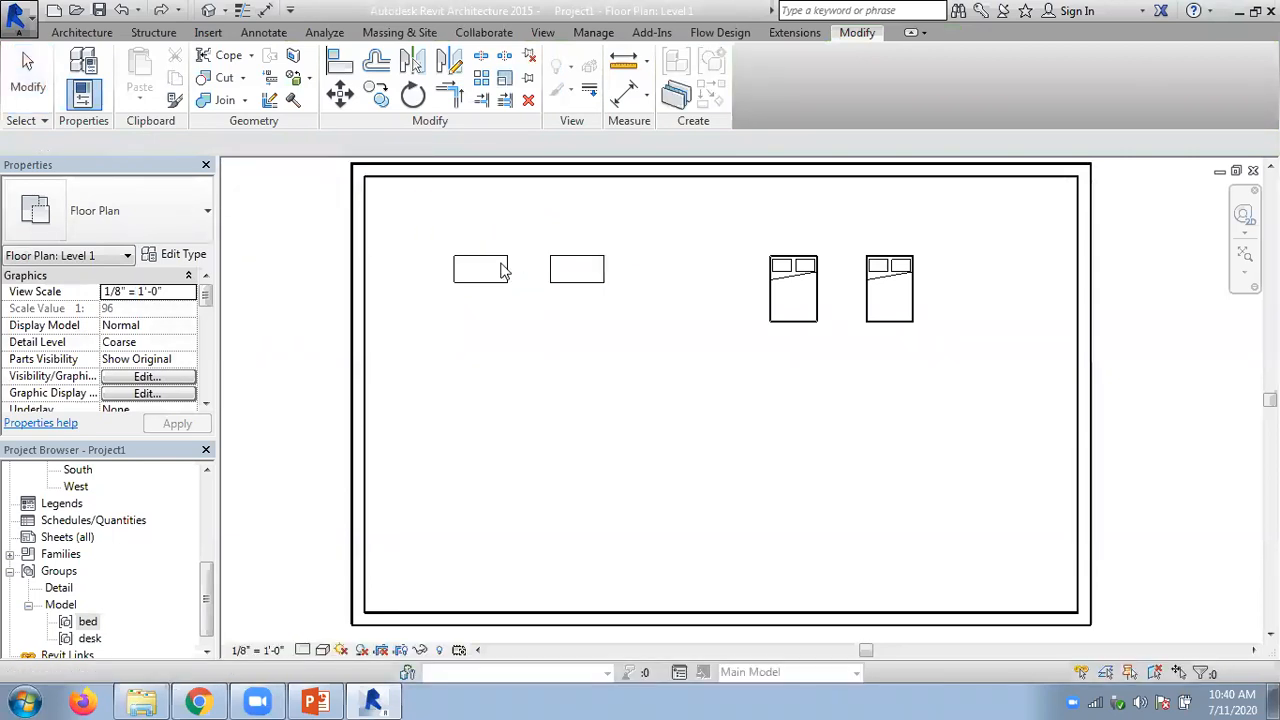
# - Edit the desk group again to include the right-hand desk and finish editing
pyautogui.doubleClick(503, 270)
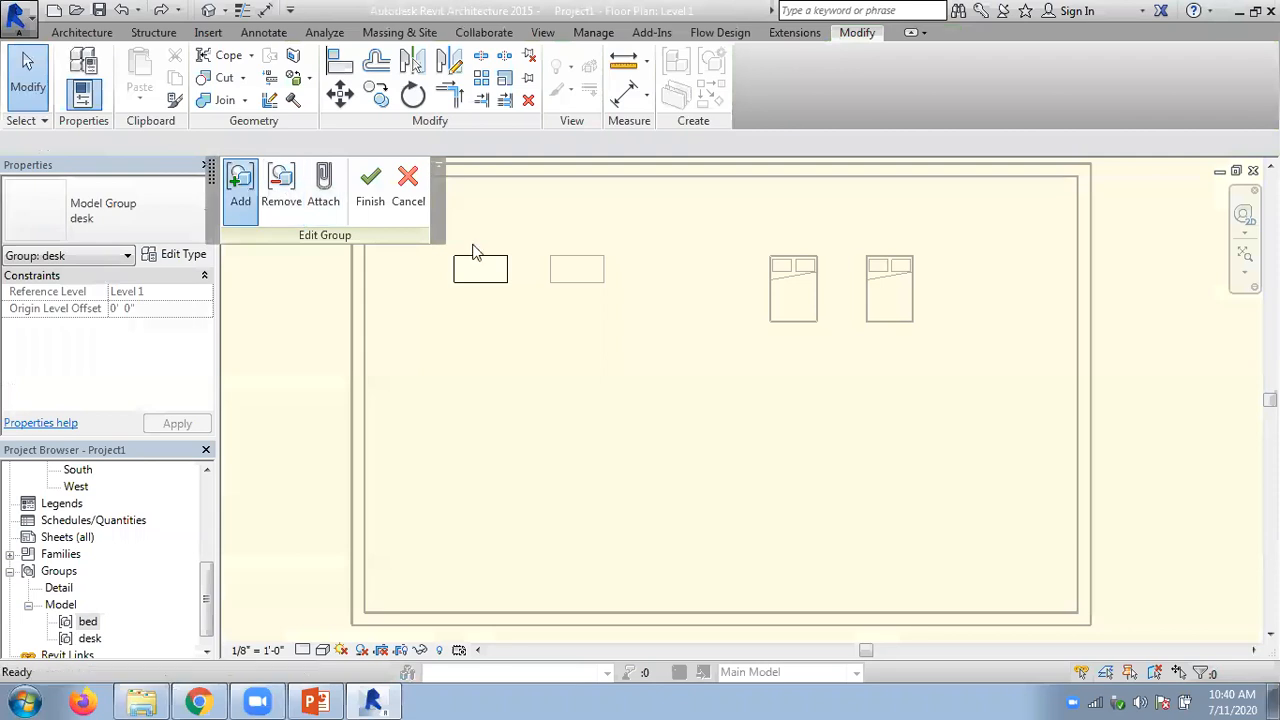
pyautogui.click(565, 268)
pyautogui.click(372, 192)
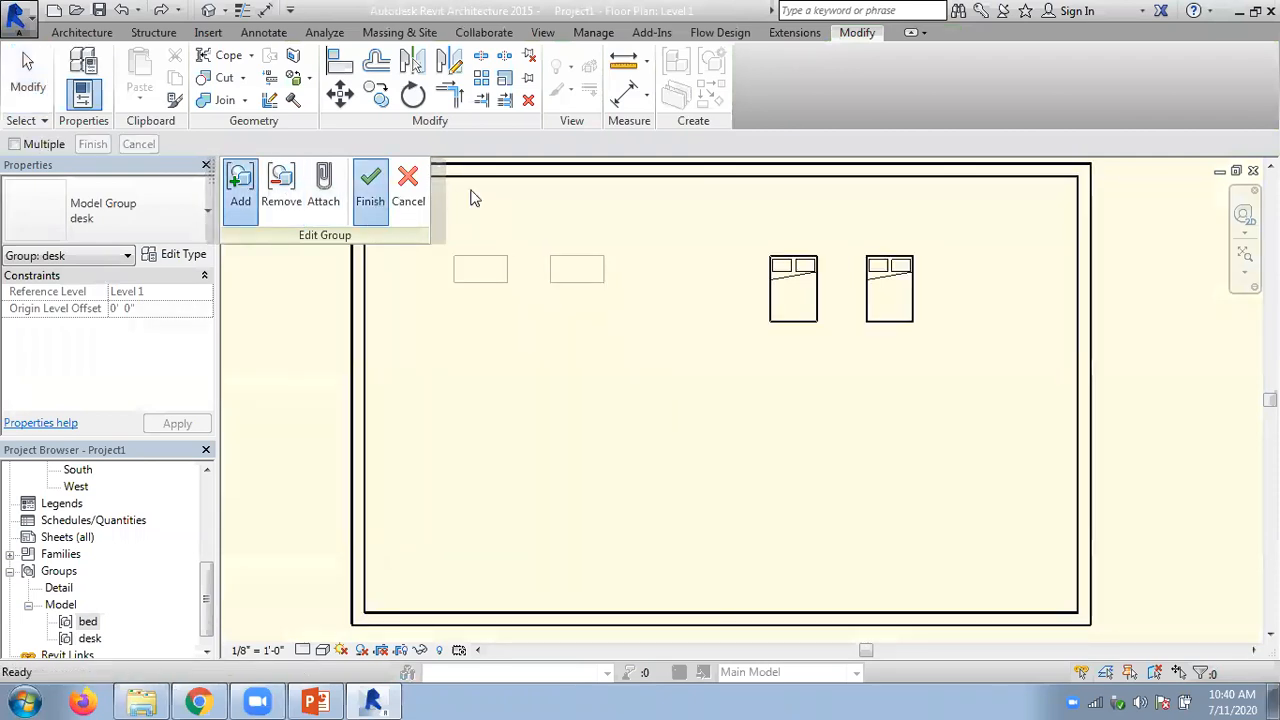
# - Check the extents of the desk group and the bed group in the floor plan
pyautogui.click(500, 268)
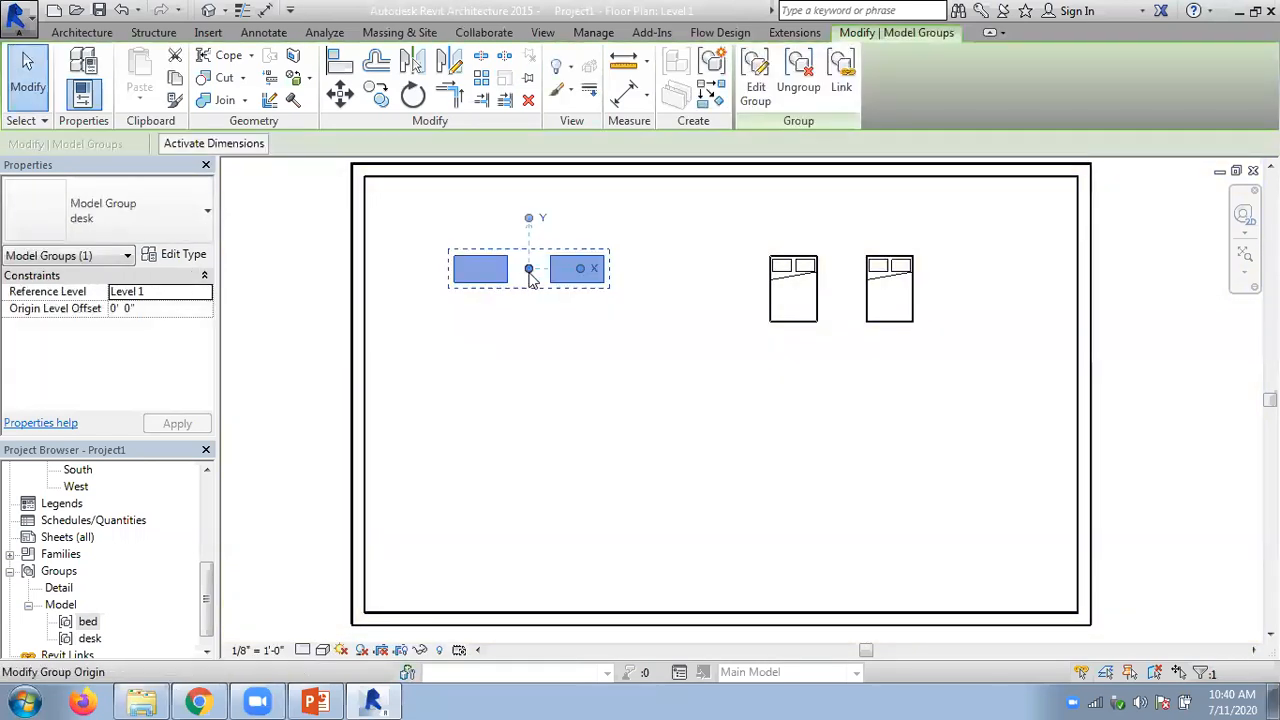
pyautogui.click(817, 328)
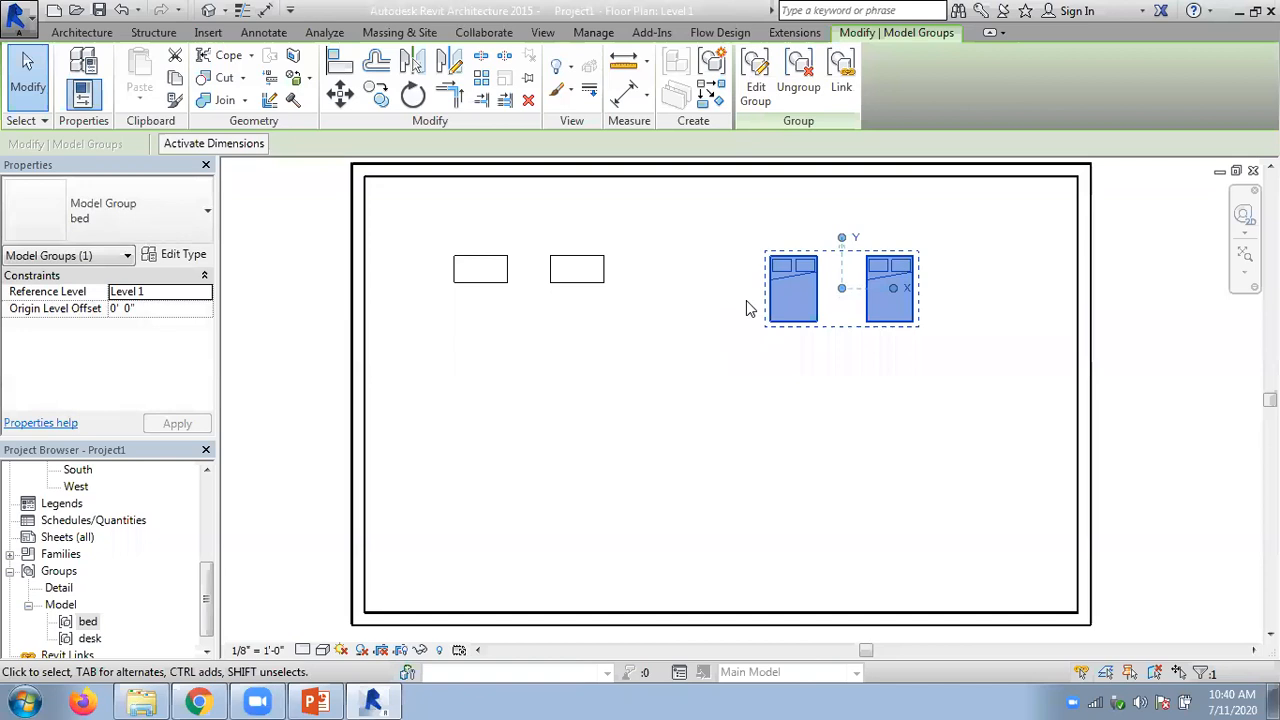
# - Ungroup the desk model group in the floor plan
pyautogui.click(700, 307)
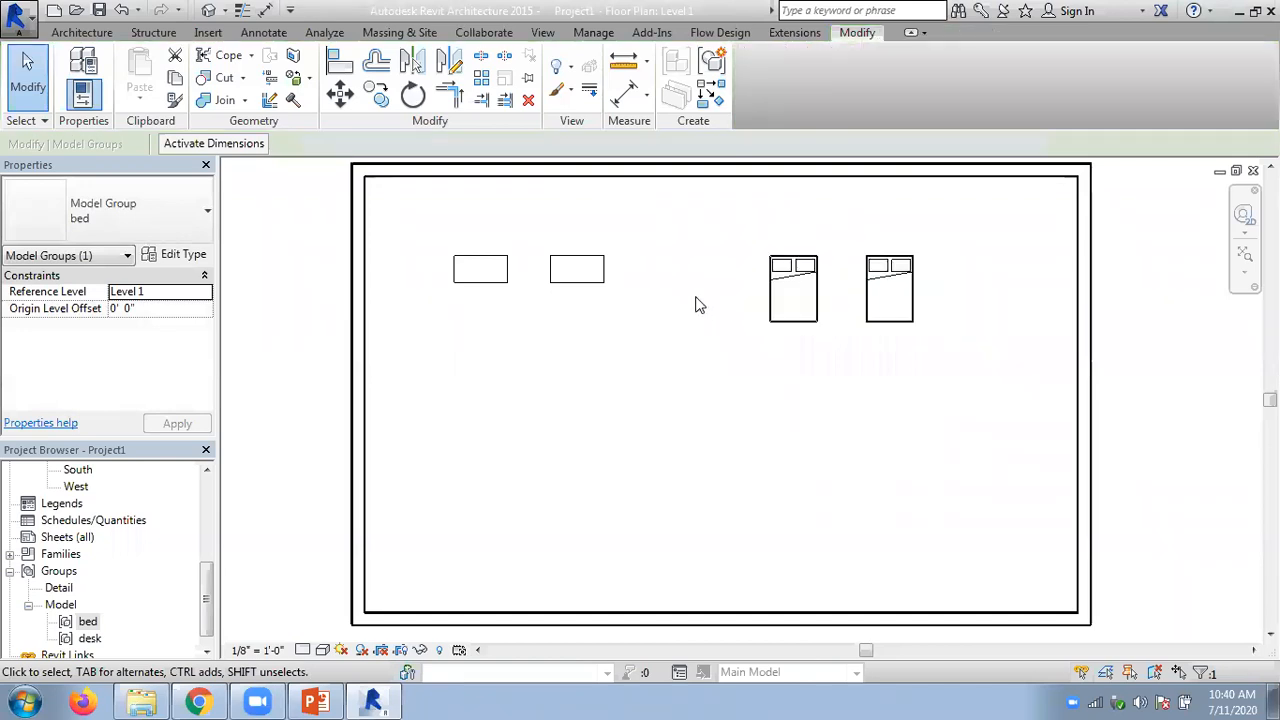
pyautogui.click(594, 257)
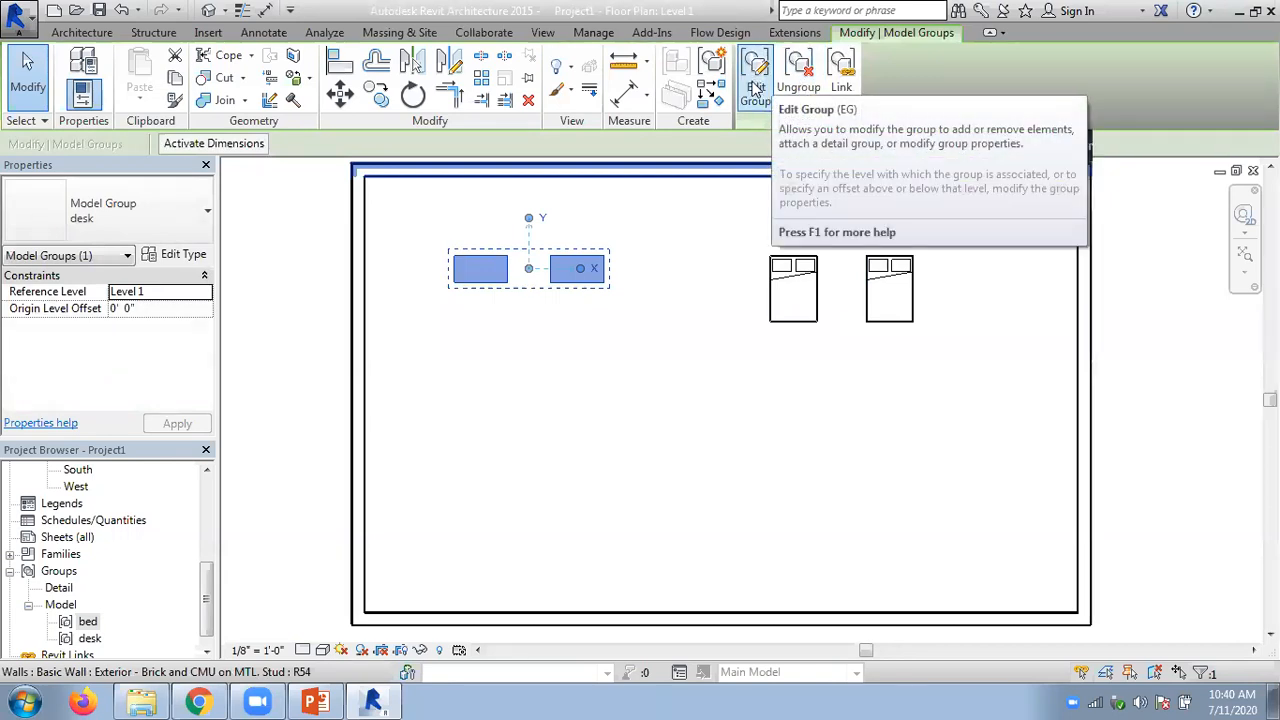
pyautogui.click(800, 70)
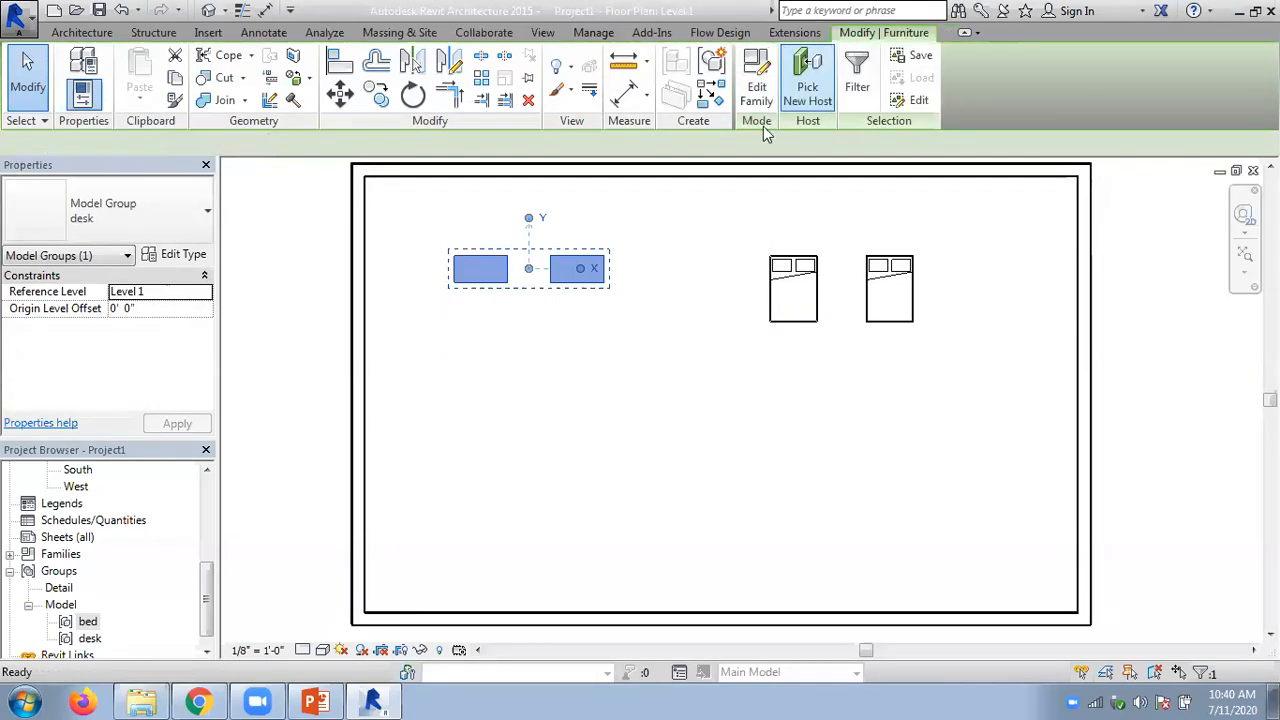
pyautogui.click(613, 353)
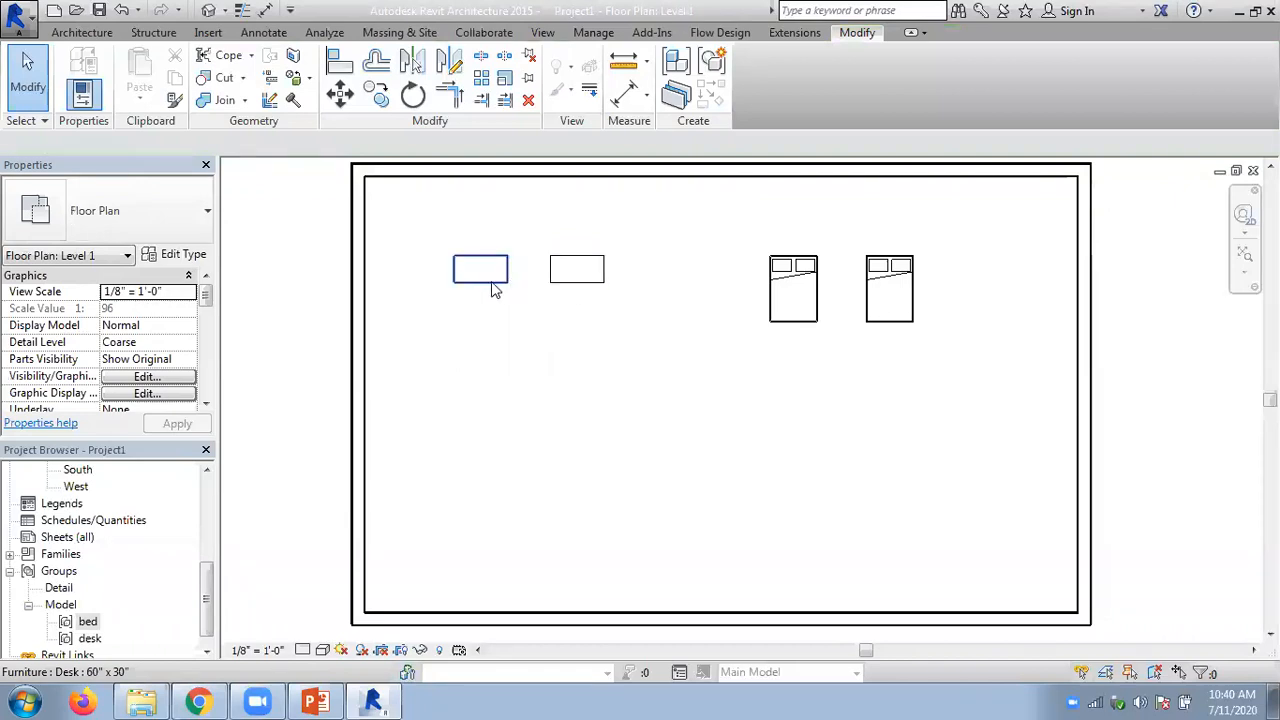
# - Examine the bed and desk model groups in the project's group list and check the left-hand desk as a separate element
pyautogui.click(87, 622)
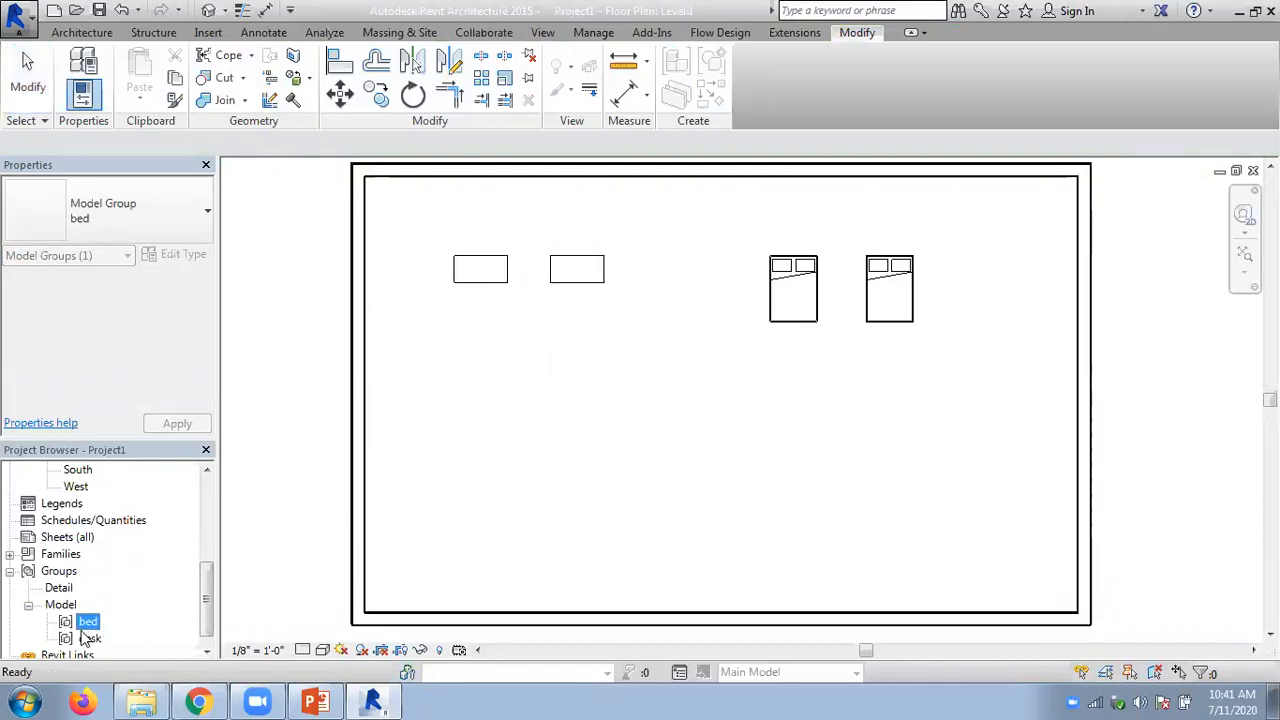
pyautogui.click(90, 639)
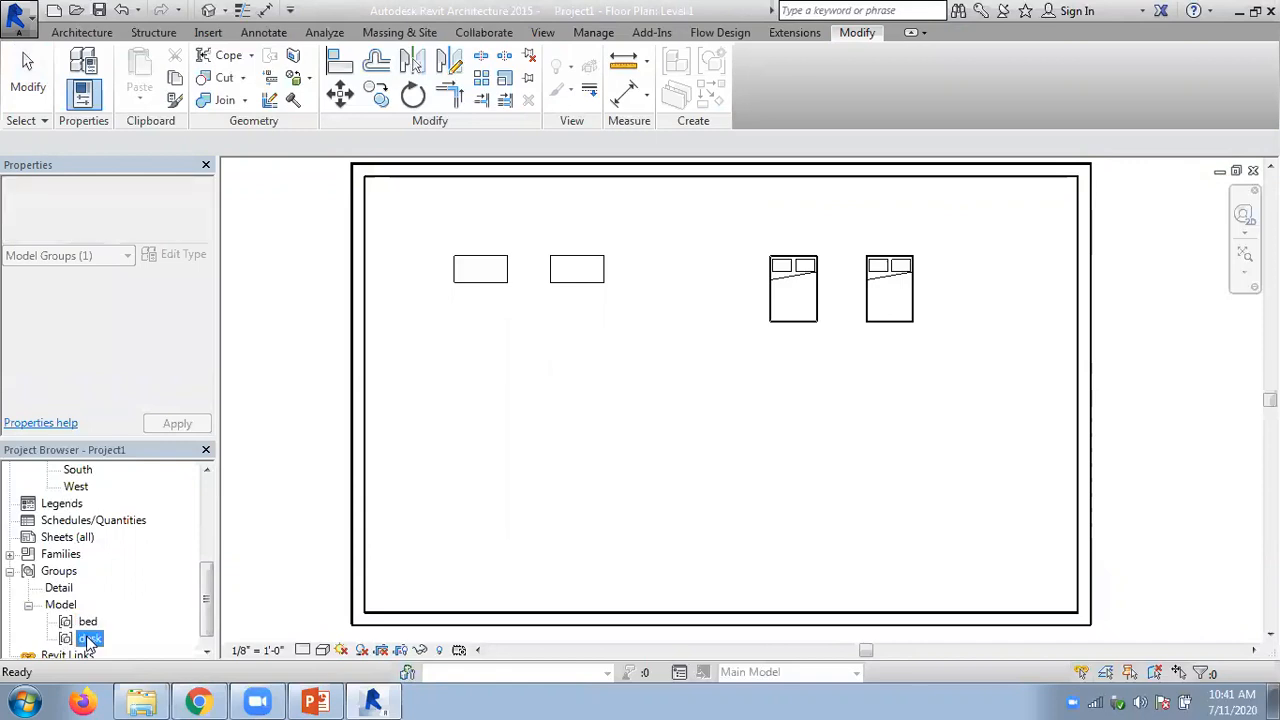
pyautogui.rightClick(90, 640)
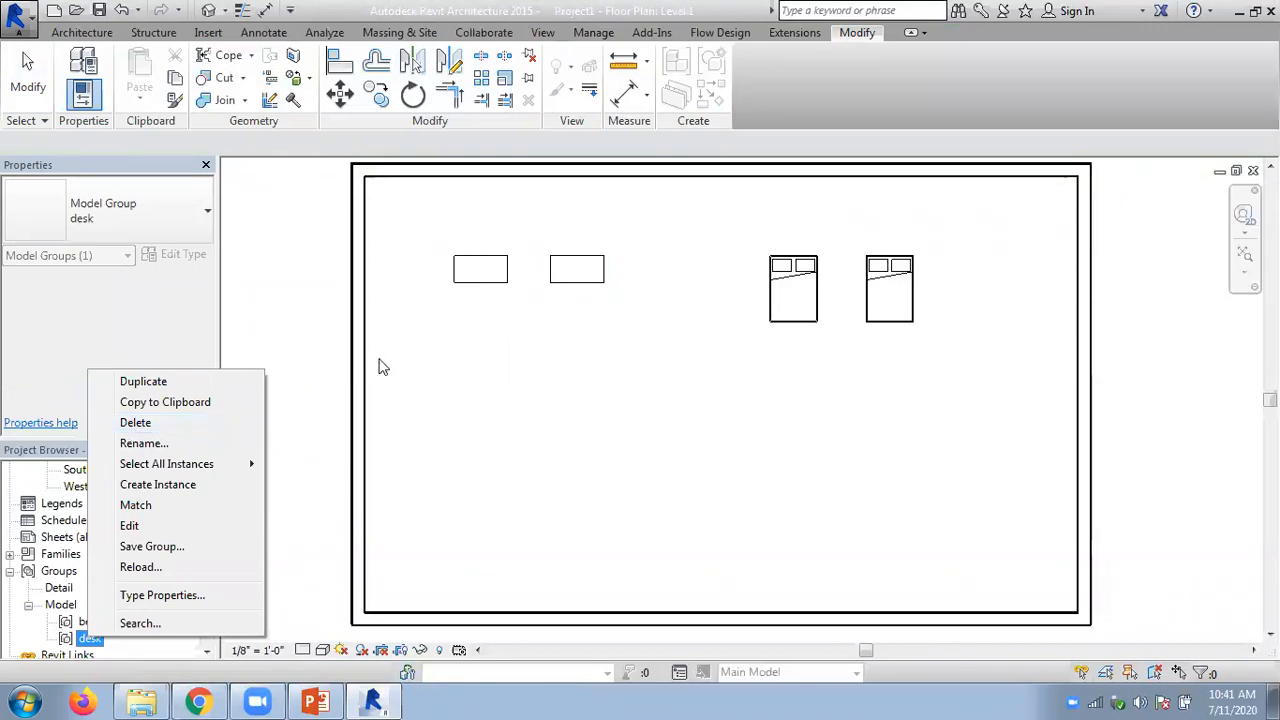
pyautogui.click(560, 365)
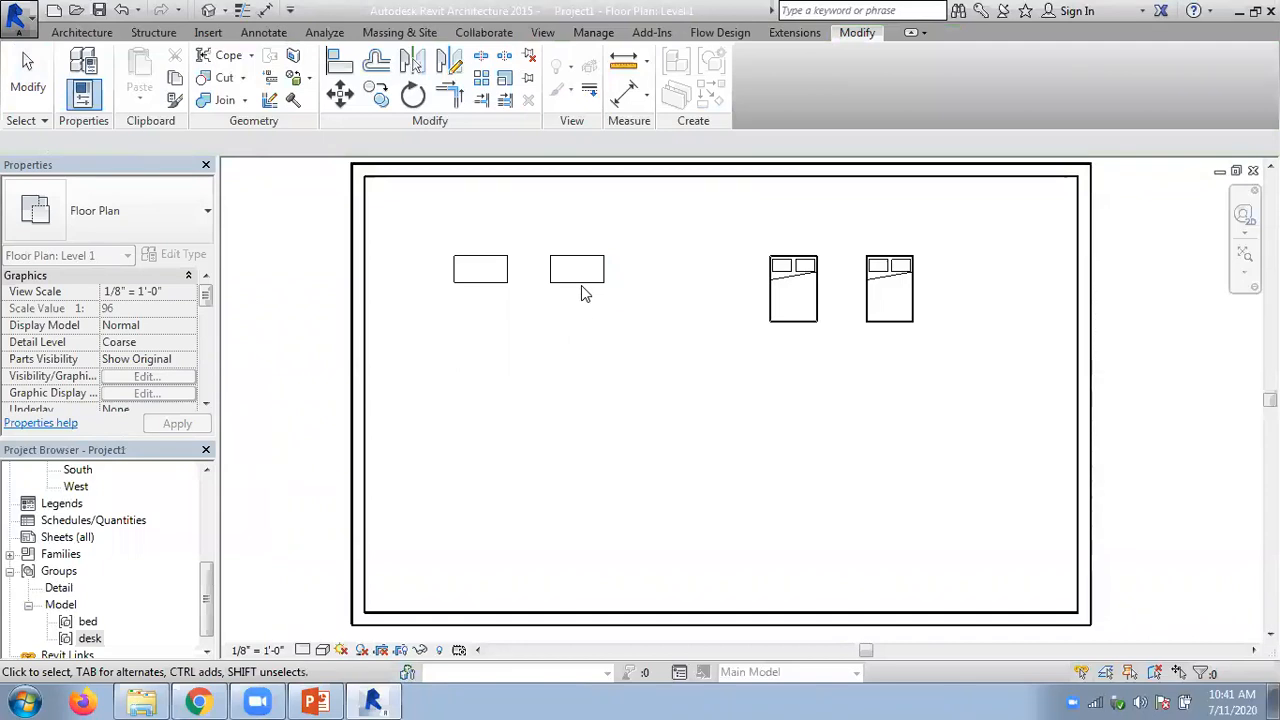
pyautogui.click(497, 290)
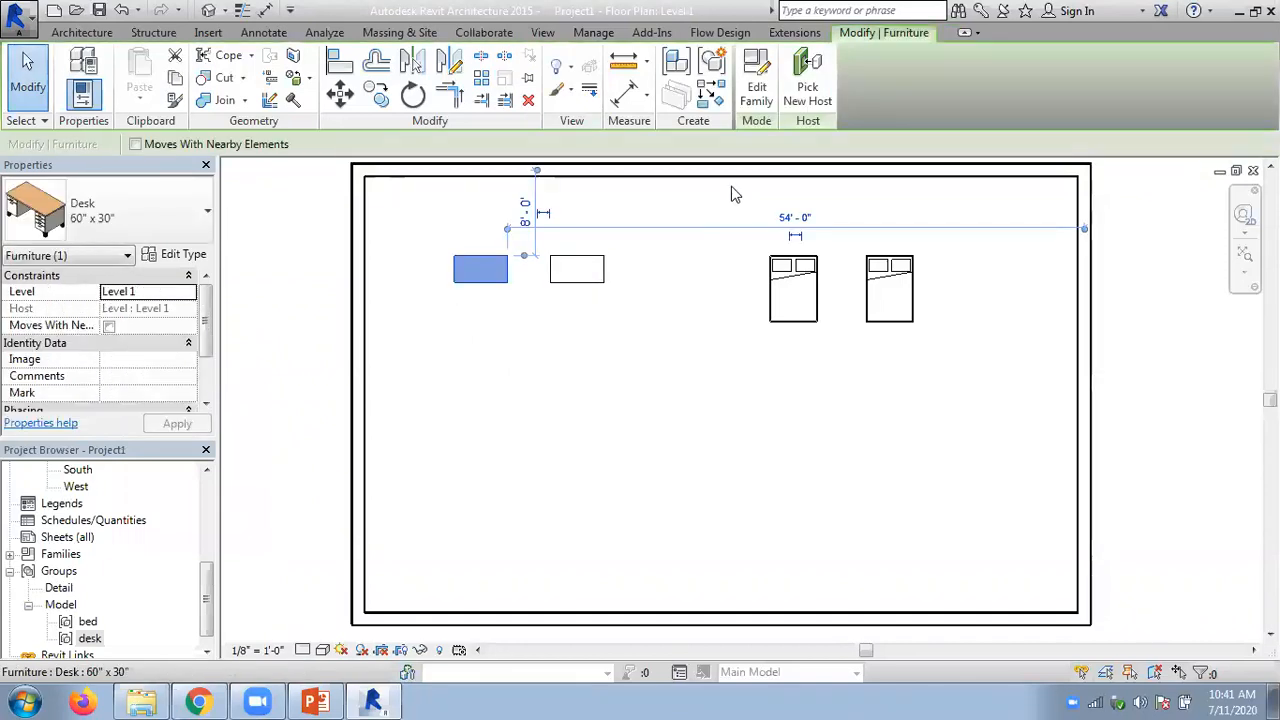
pyautogui.click(521, 371)
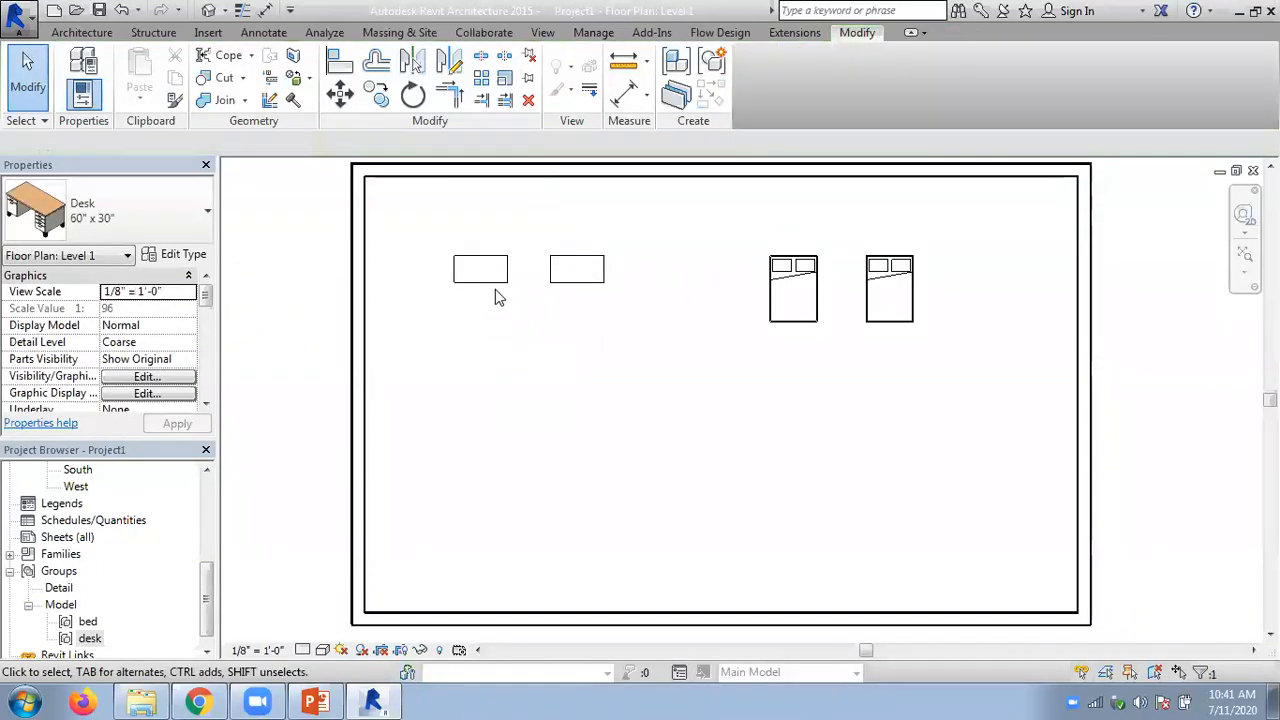
pyautogui.click(710, 72)
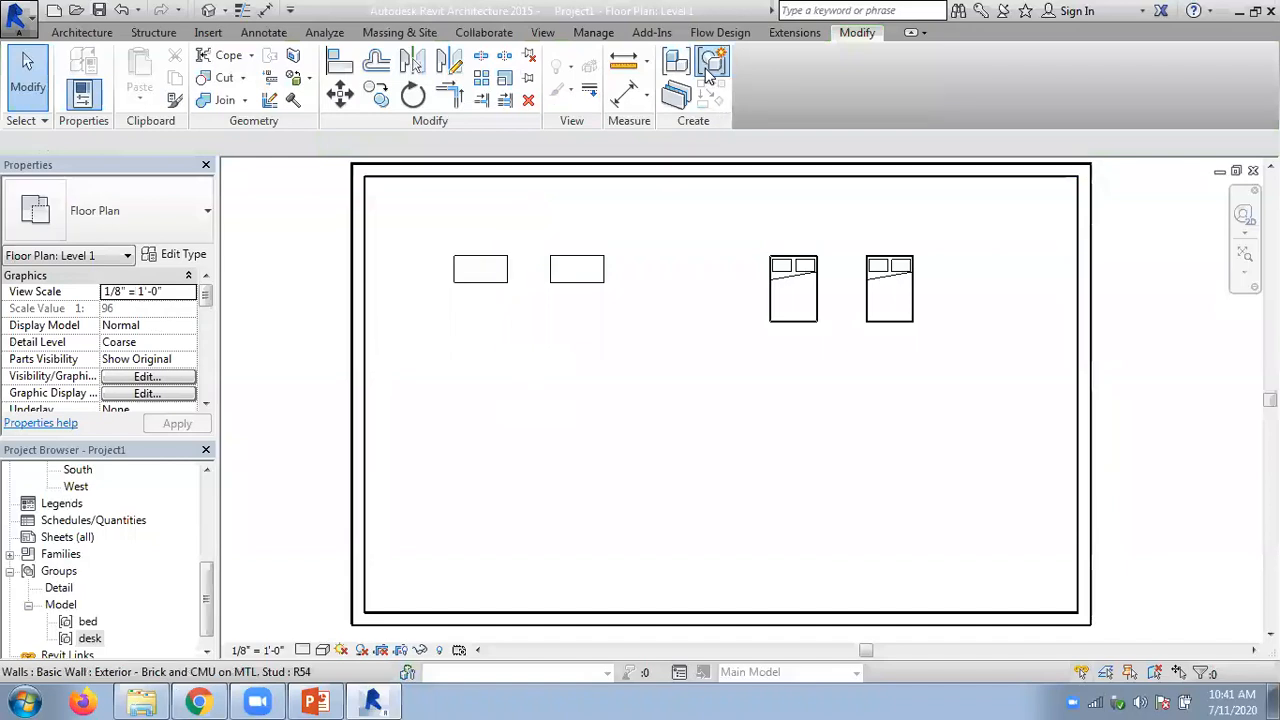
pyautogui.click(699, 474)
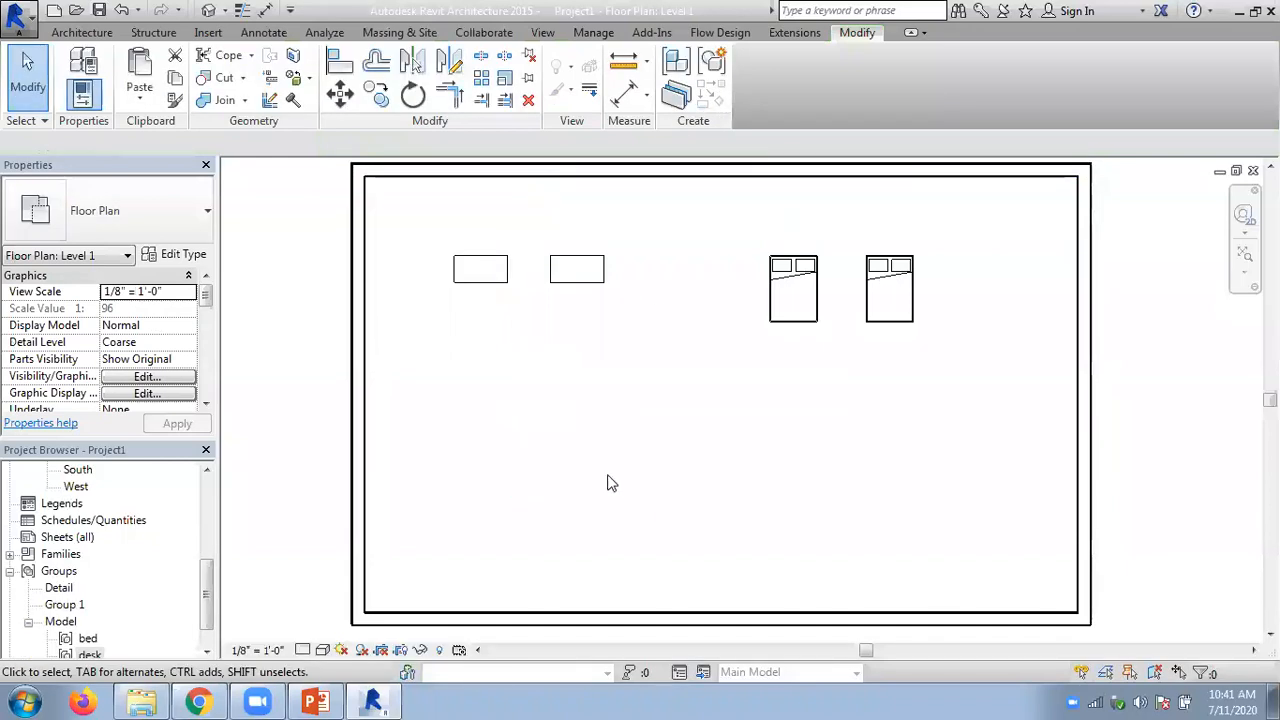
pyautogui.click(481, 276)
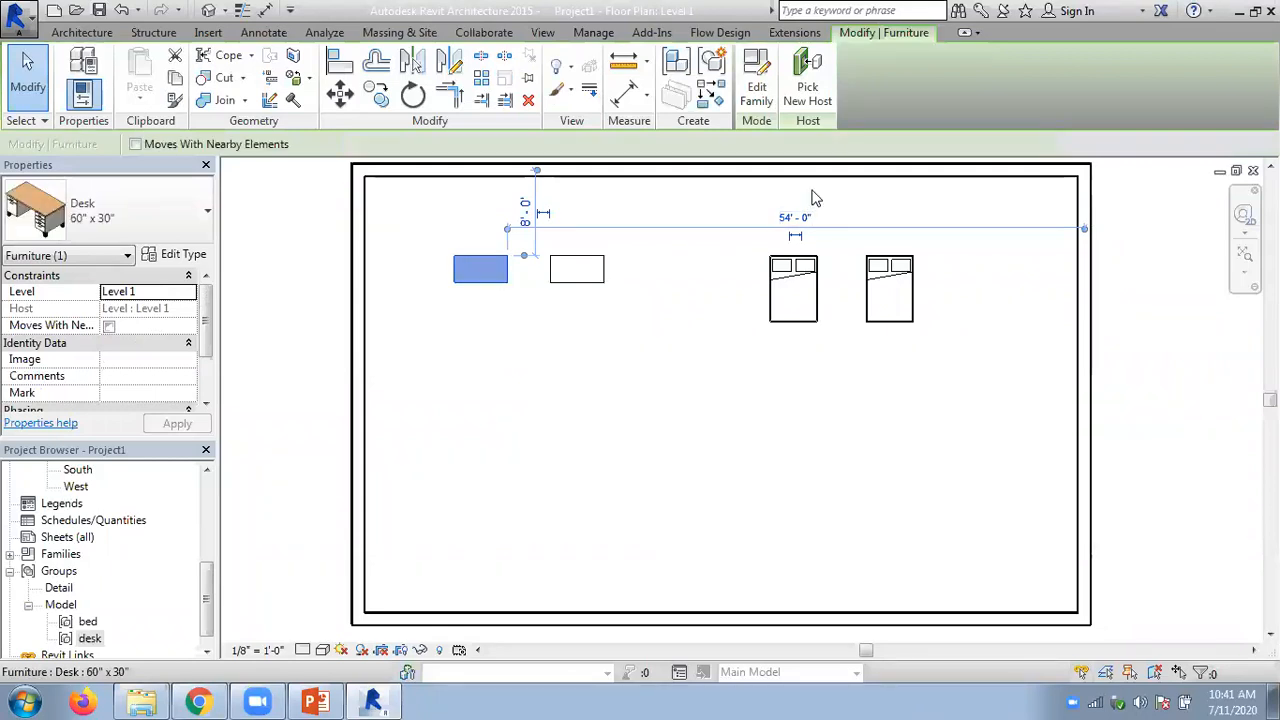
pyautogui.scroll(-3, 200, 343)
pyautogui.scroll(3, 200, 343)
pyautogui.click(540, 370)
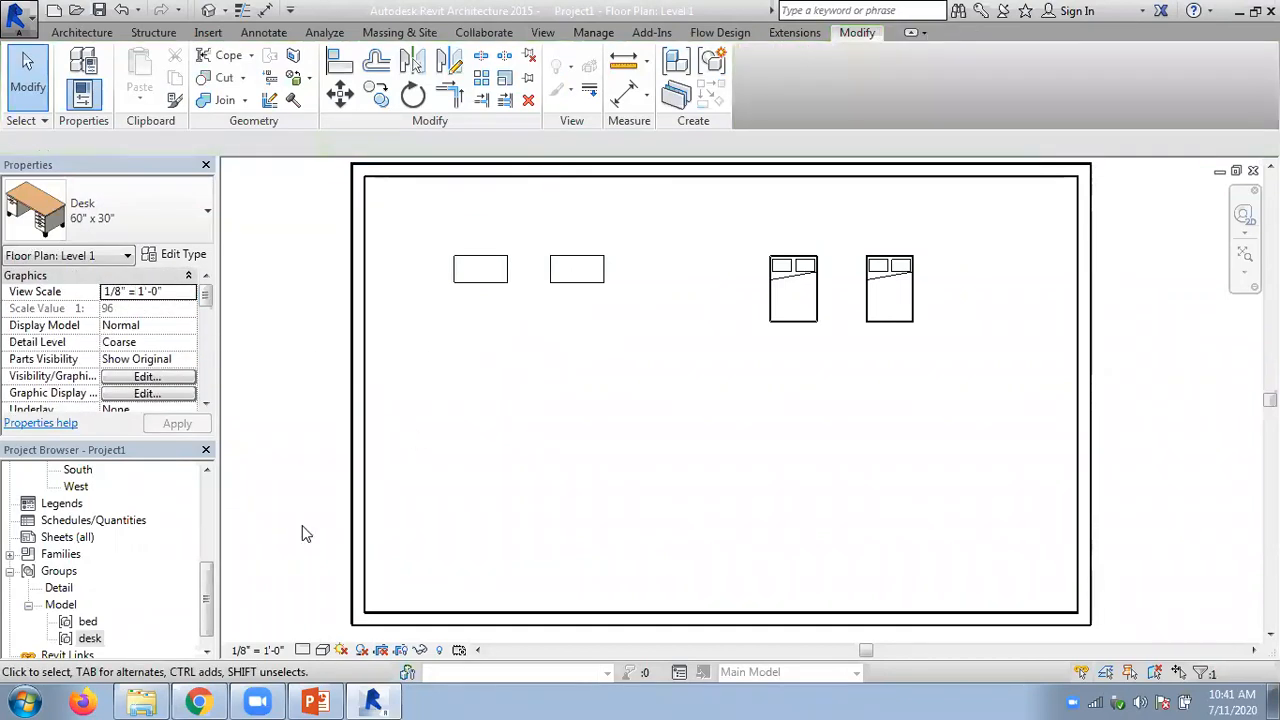
# - Place an instance of the bed group below the desks and undo the placement
pyautogui.rightClick(87, 621)
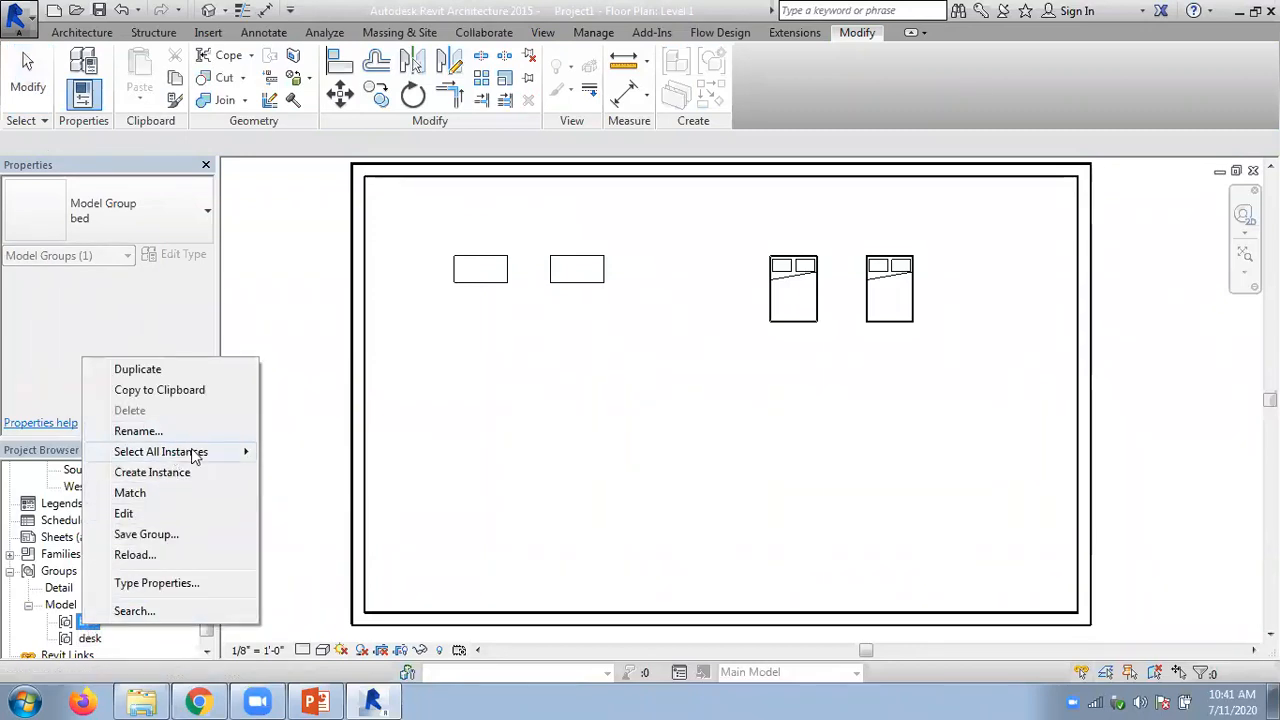
pyautogui.moveTo(194, 457)
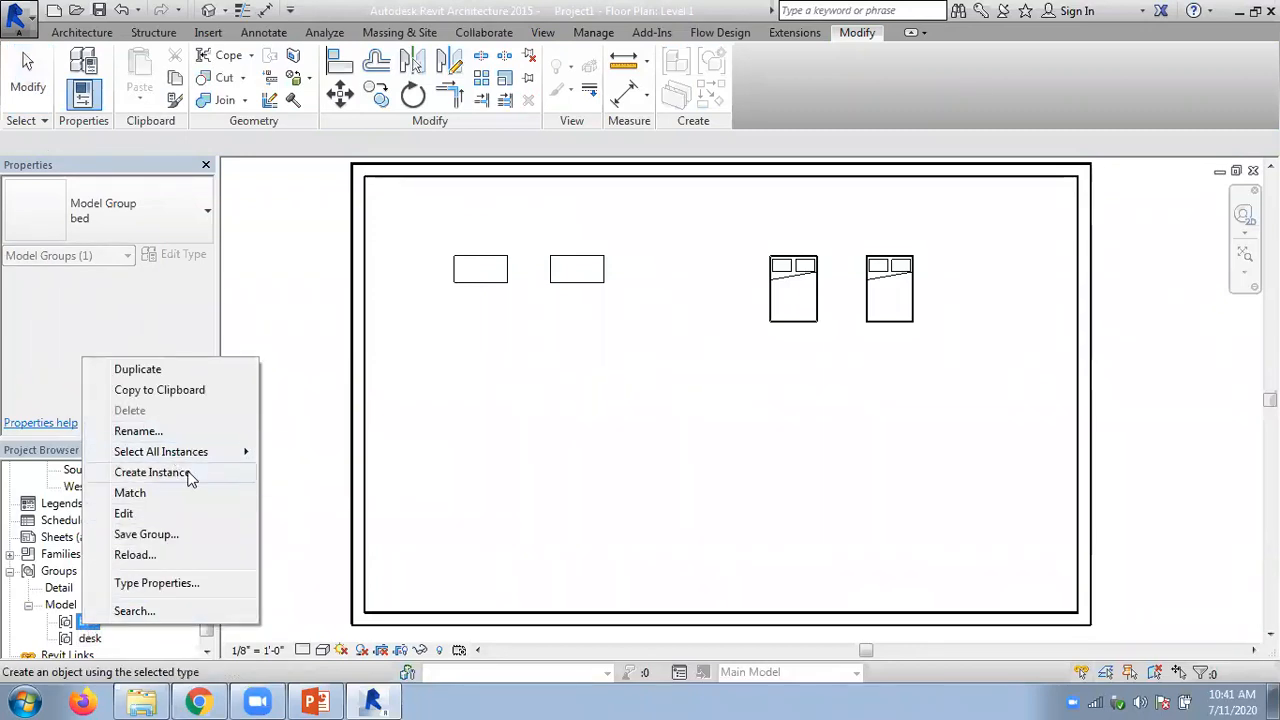
pyautogui.click(190, 473)
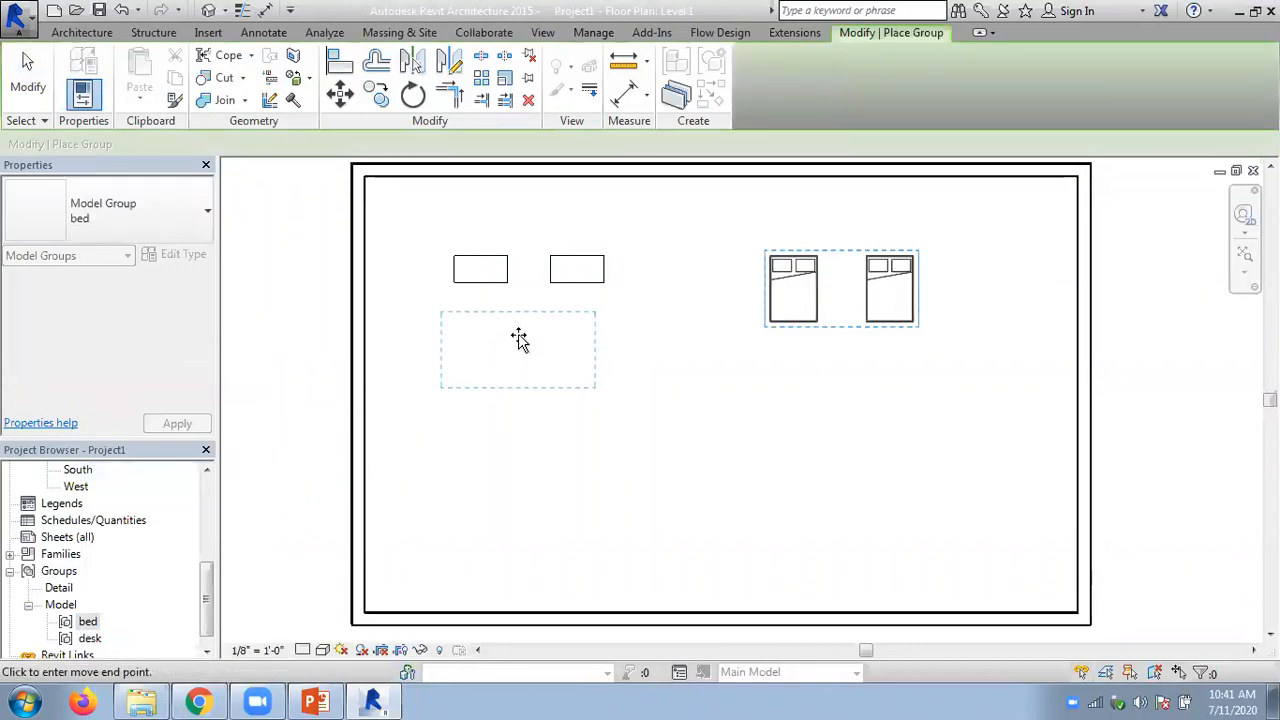
pyautogui.click(569, 354)
pyautogui.hotkey('ctrl', 'z')
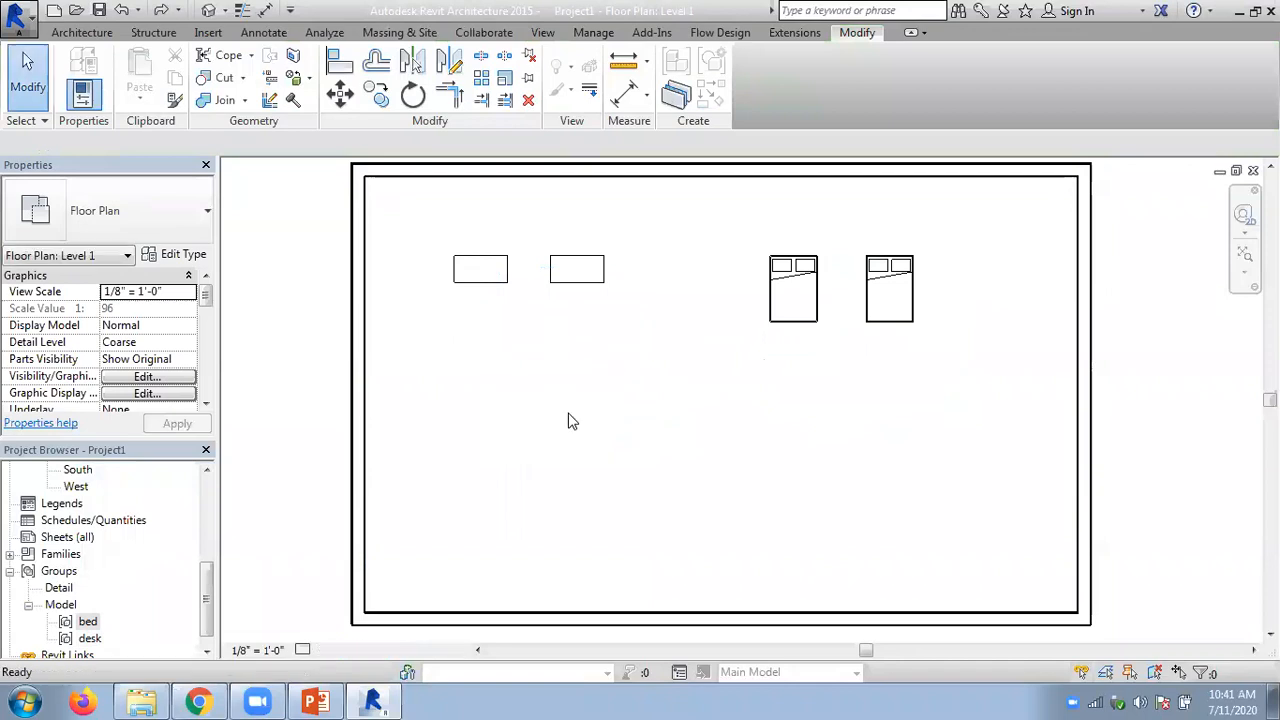
# - Undo back into the desk group's edit session, add the right-hand desk to the group and finish editing
pyautogui.hotkey('ctrl', 'z')
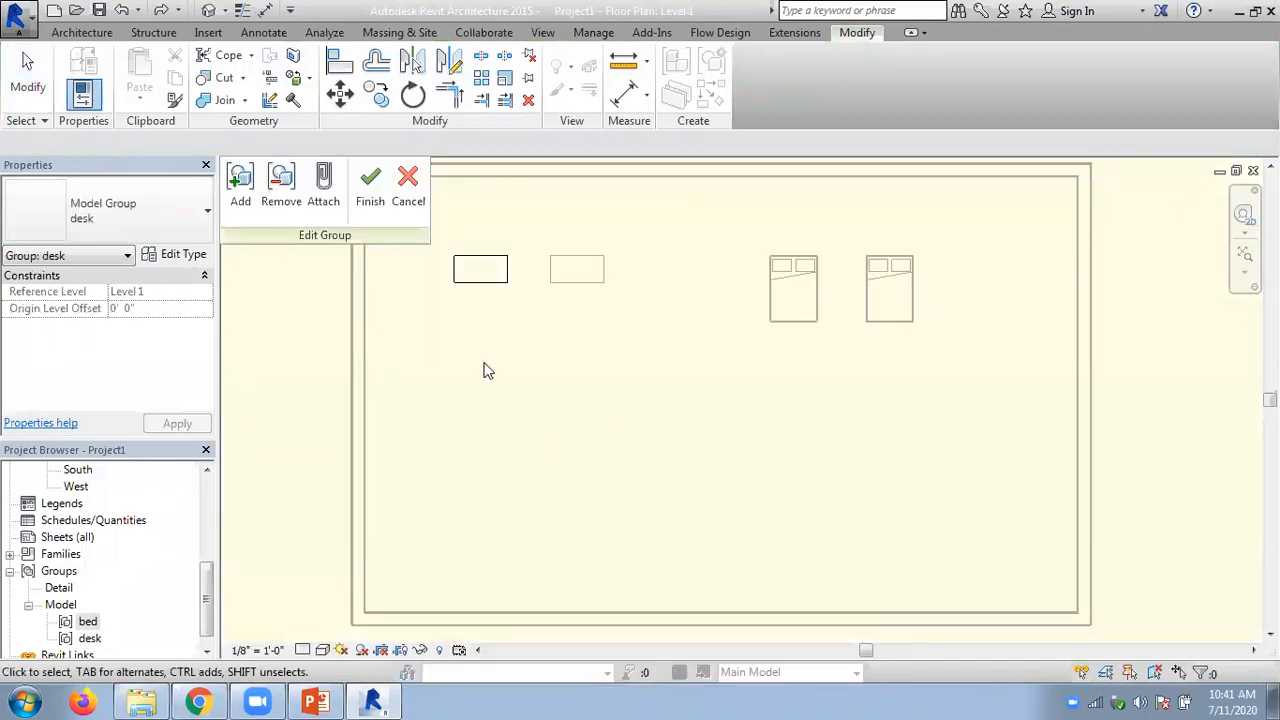
pyautogui.click(240, 185)
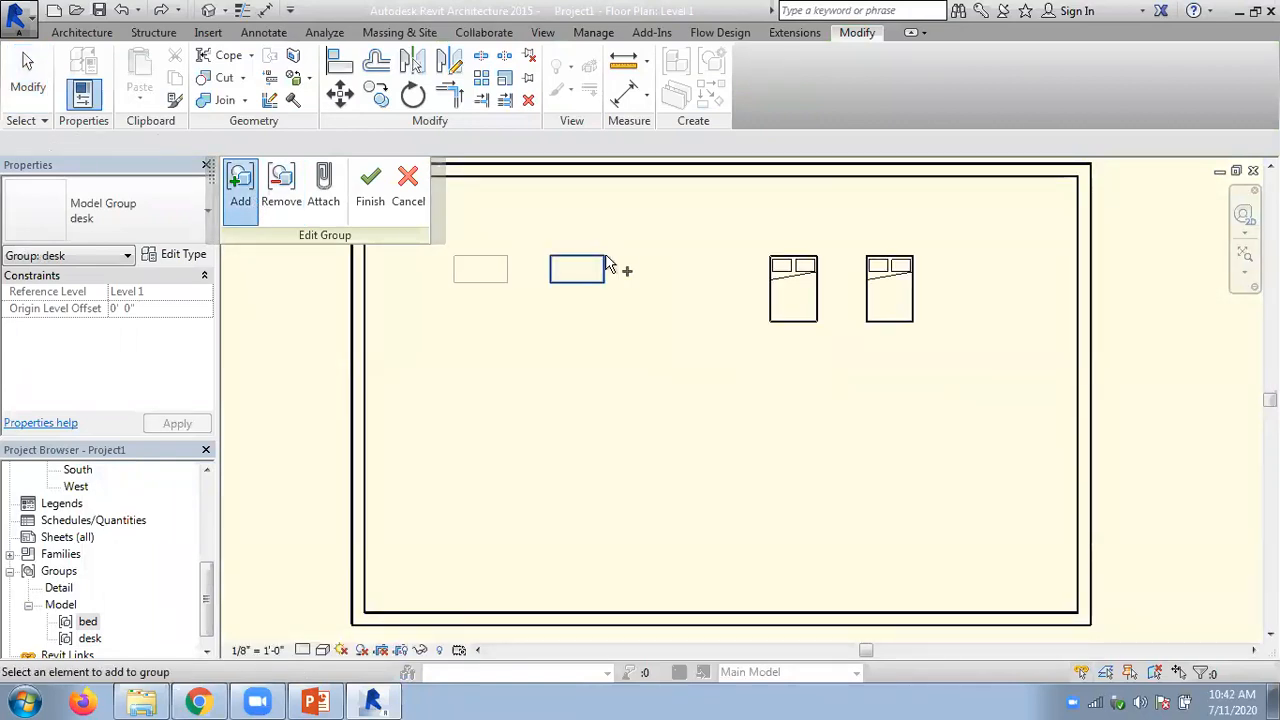
pyautogui.click(607, 265)
pyautogui.click(370, 190)
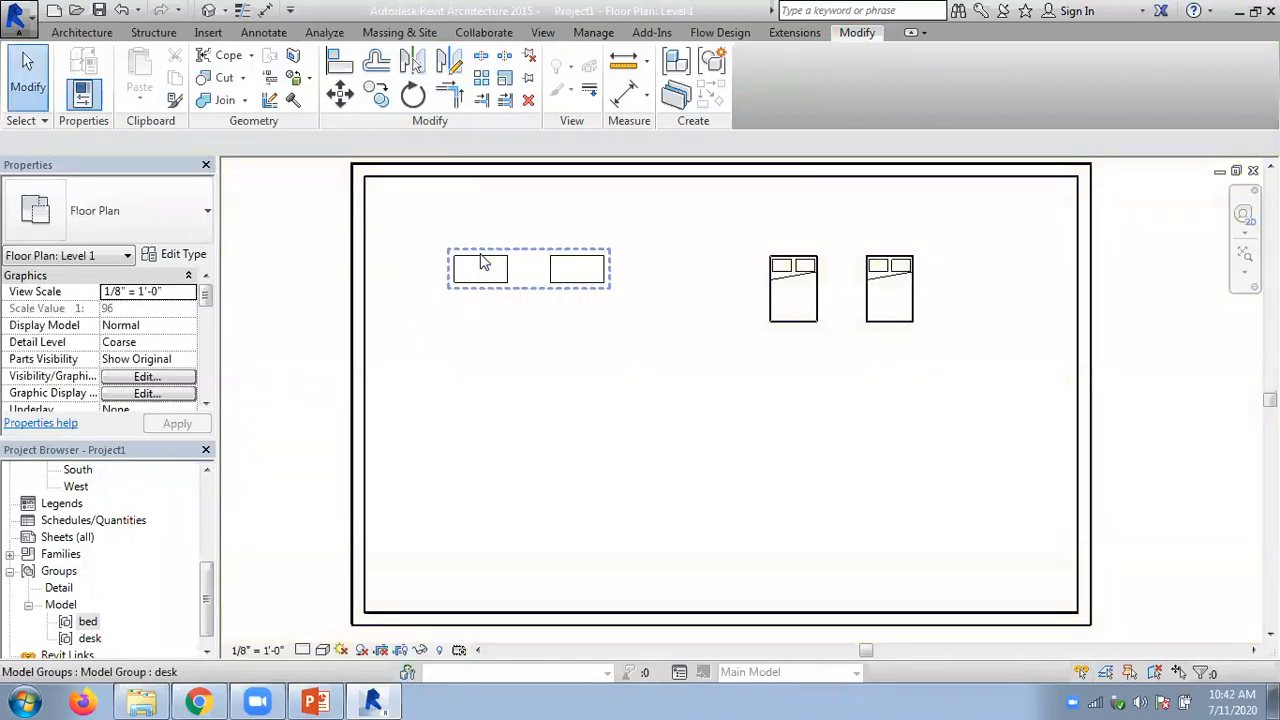
# - Check that both desks are selected together as the desk group
pyautogui.click(483, 262)
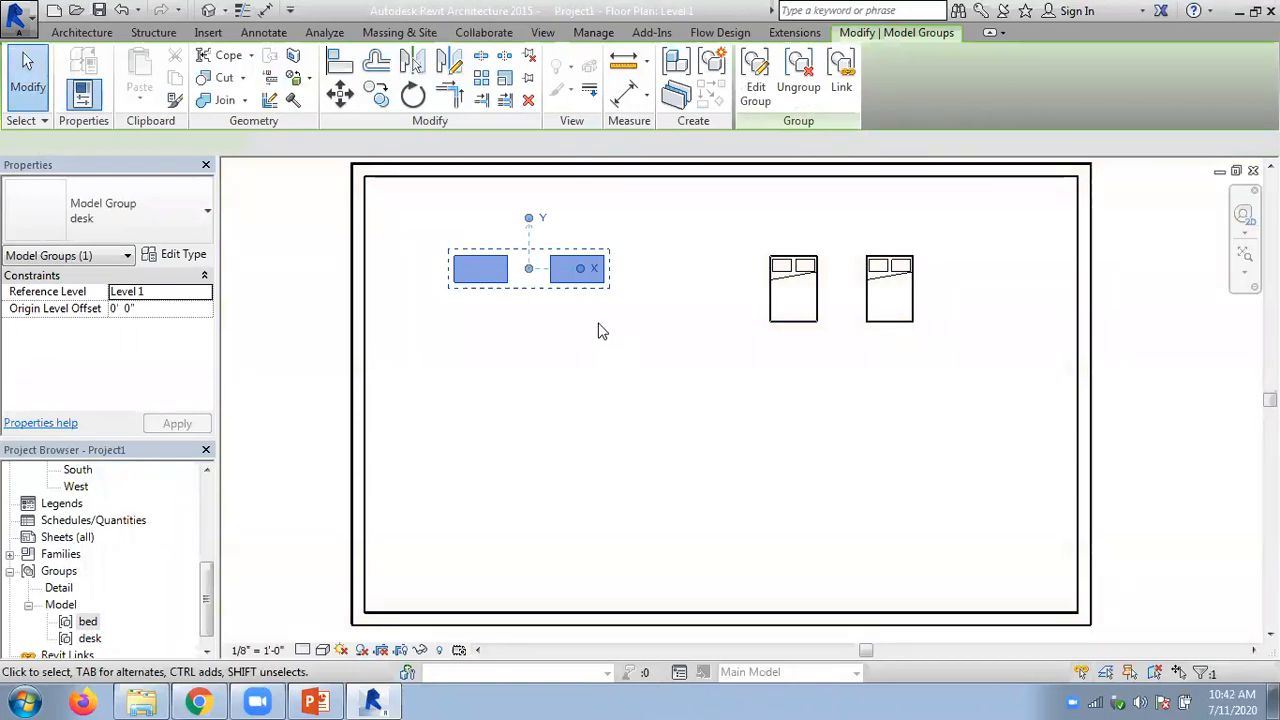
pyautogui.click(520, 406)
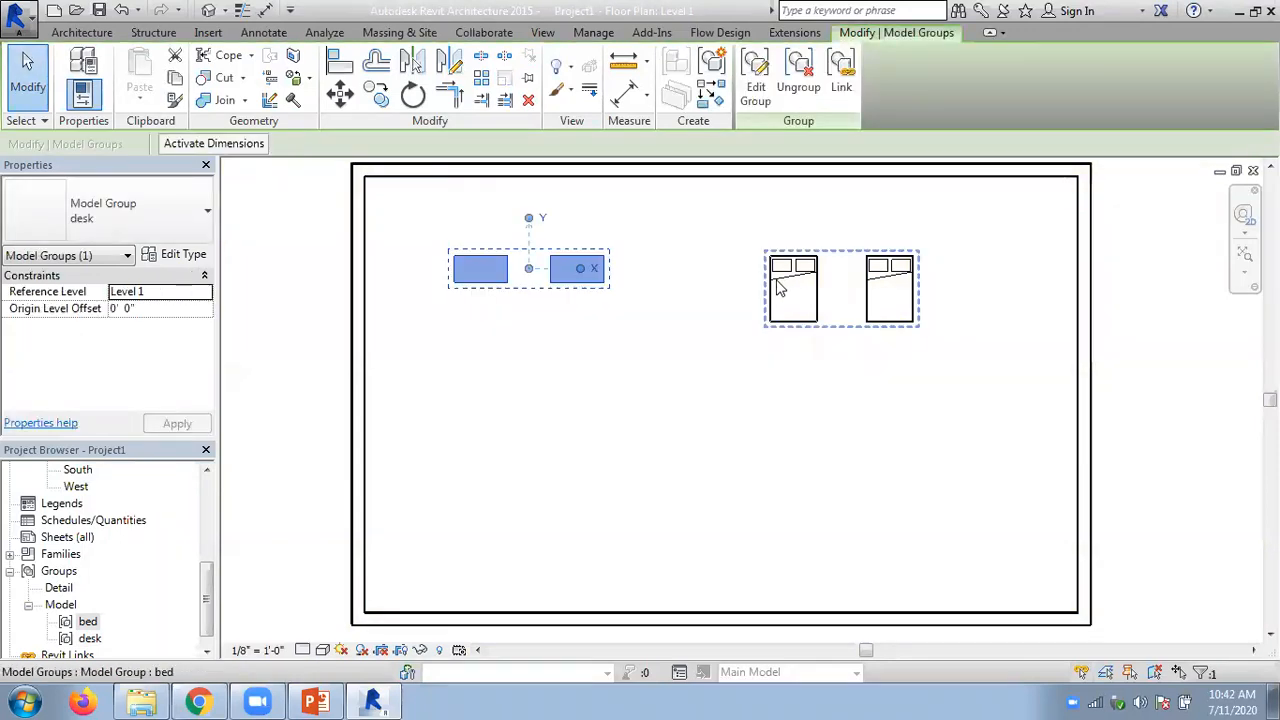
pyautogui.click(759, 215)
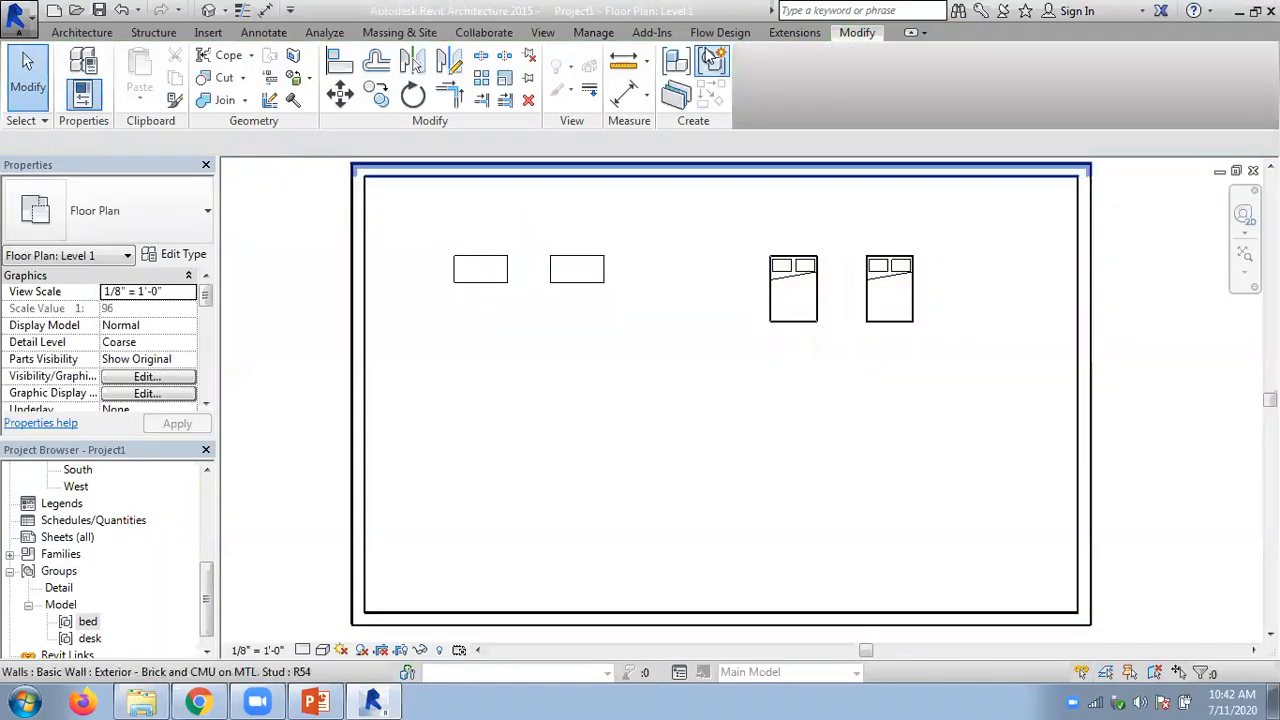
pyautogui.click(489, 266)
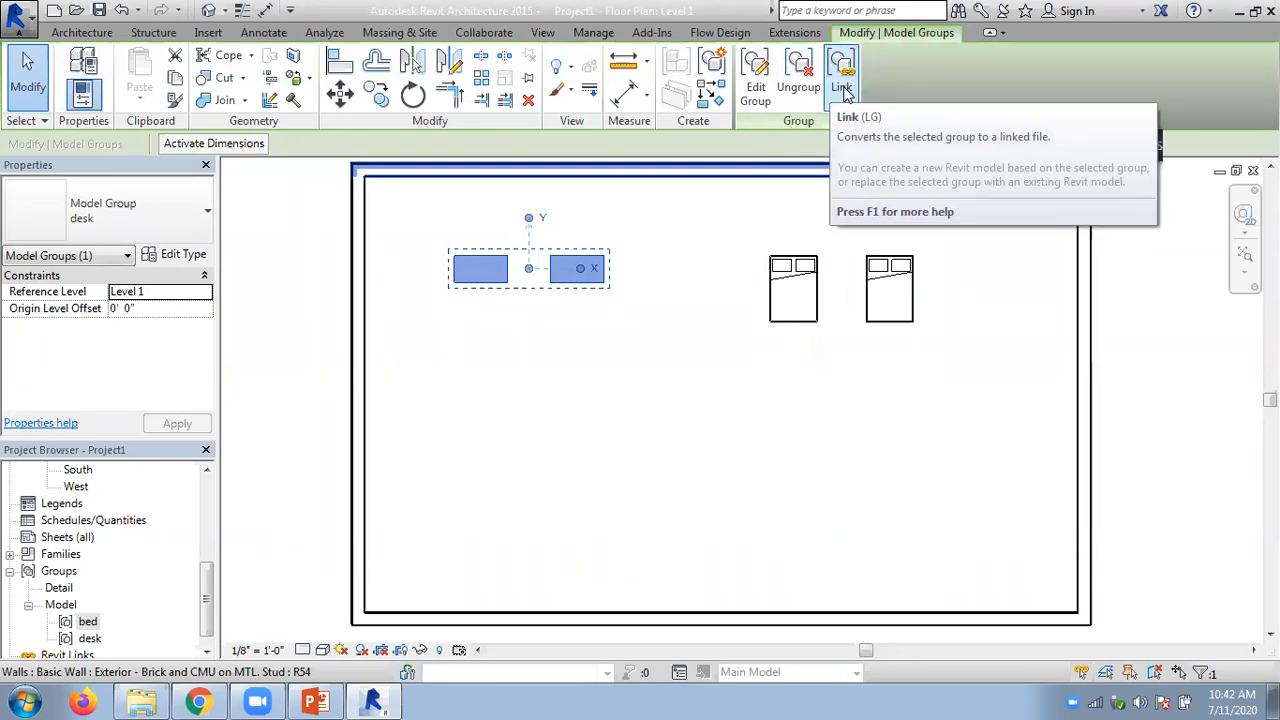
pyautogui.click(206, 33)
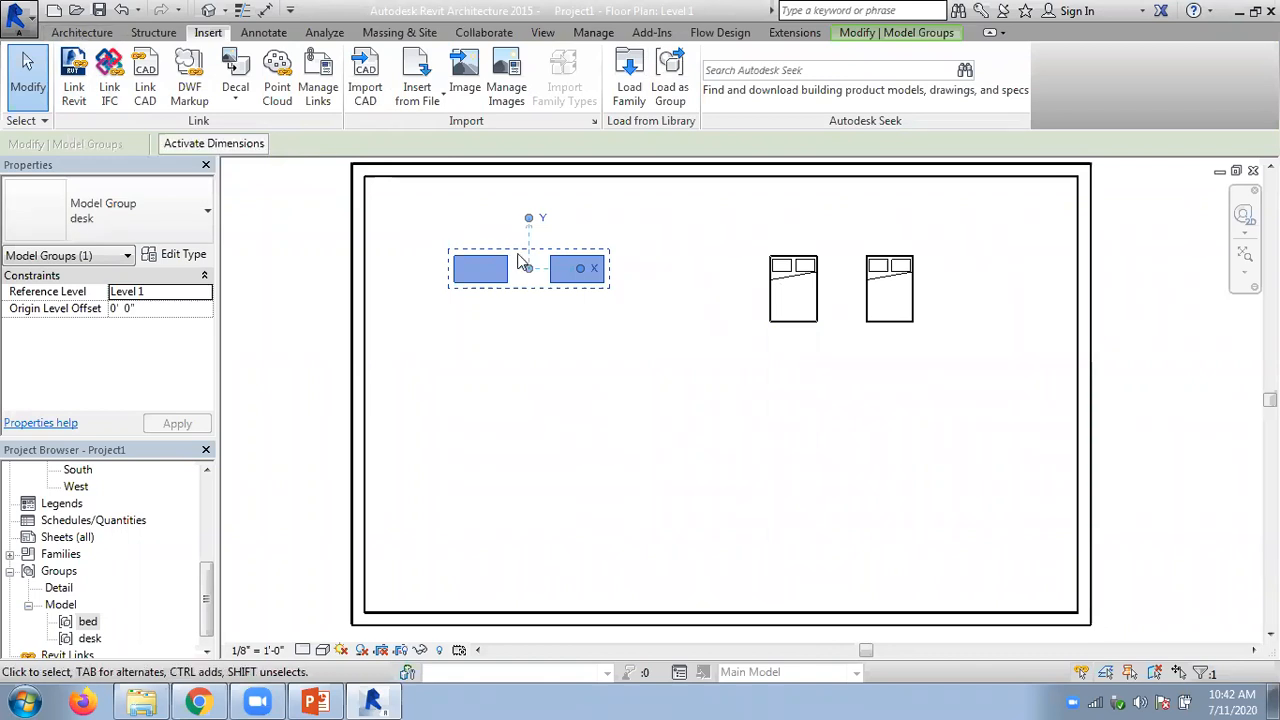
pyautogui.click(82, 32)
pyautogui.press('Escape')
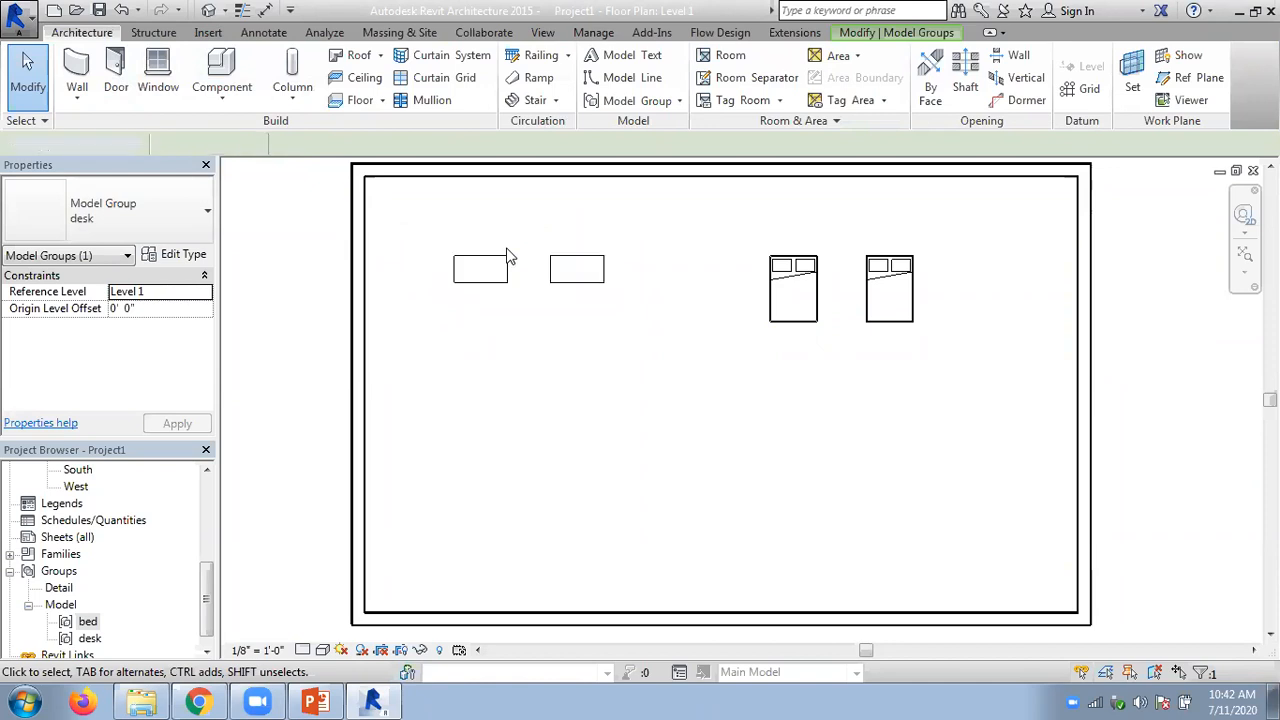
pyautogui.click(645, 252)
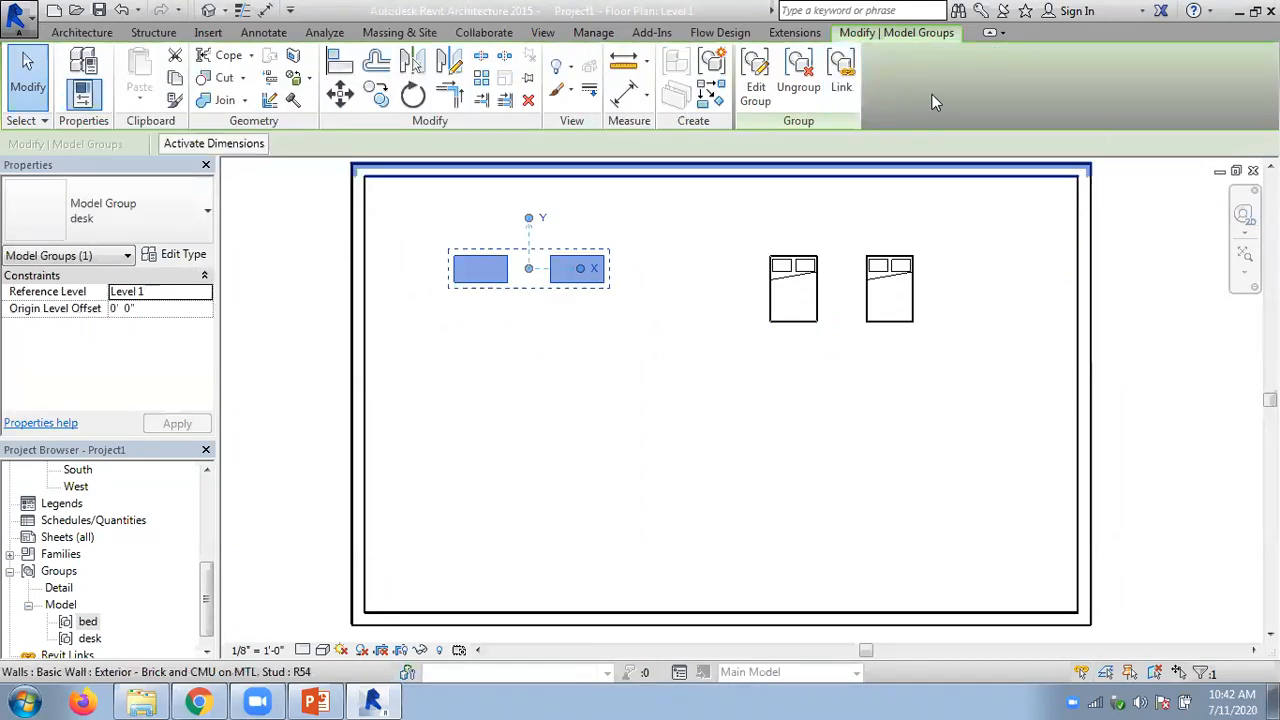
pyautogui.click(684, 314)
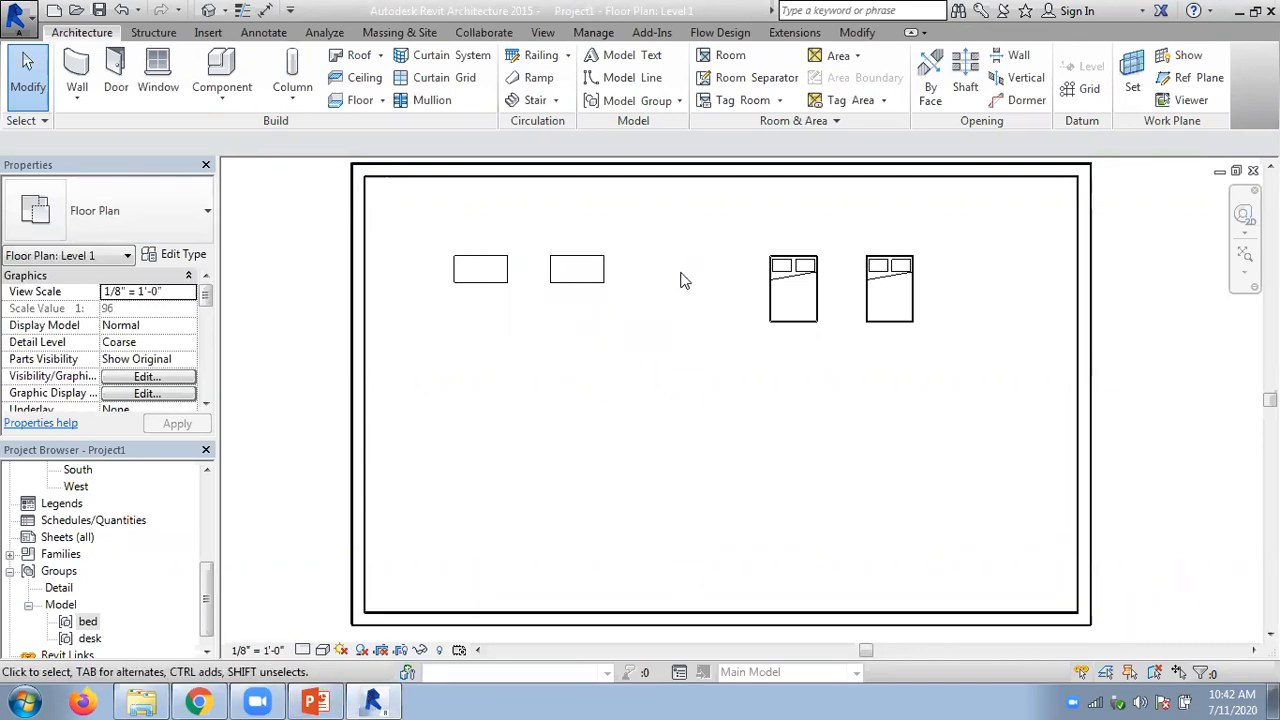
# - Switch to PowerPoint, read slides 40 to 42 on creating, placing, swapping and modifying groups, highlight the listed editing tools, and return to Revit
pyautogui.click(315, 702)
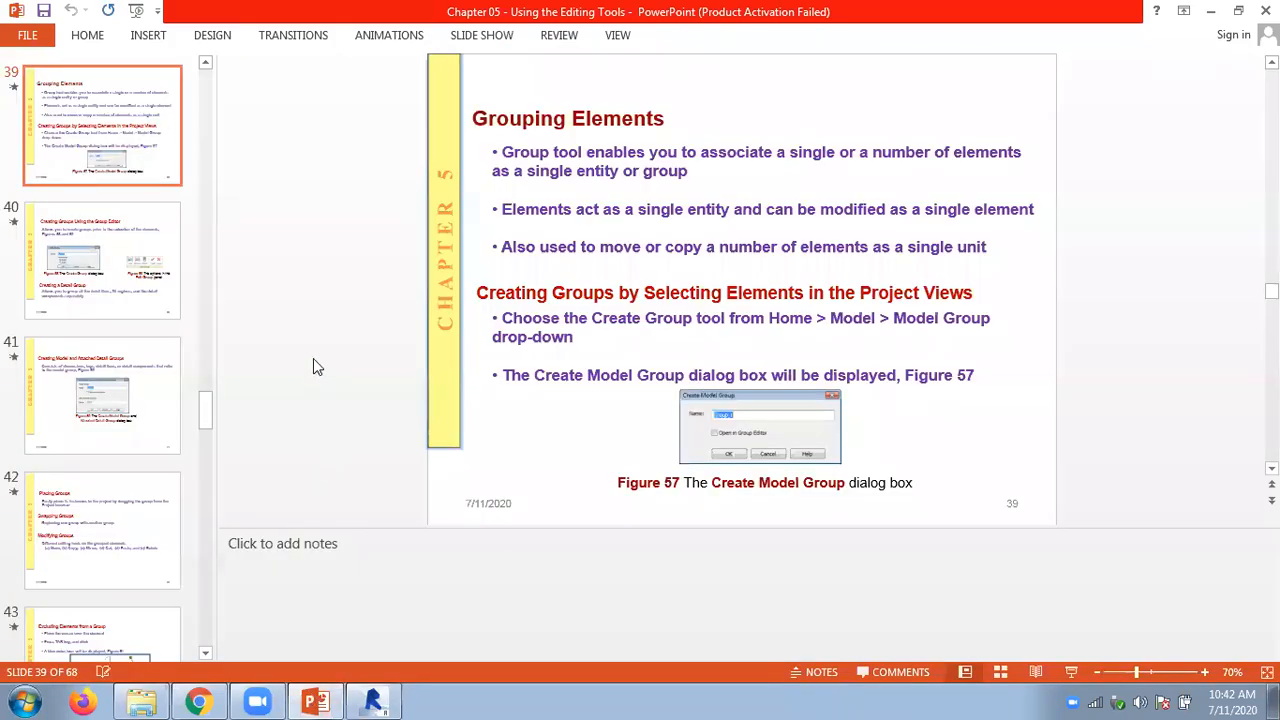
pyautogui.scroll(-1, 313, 362)
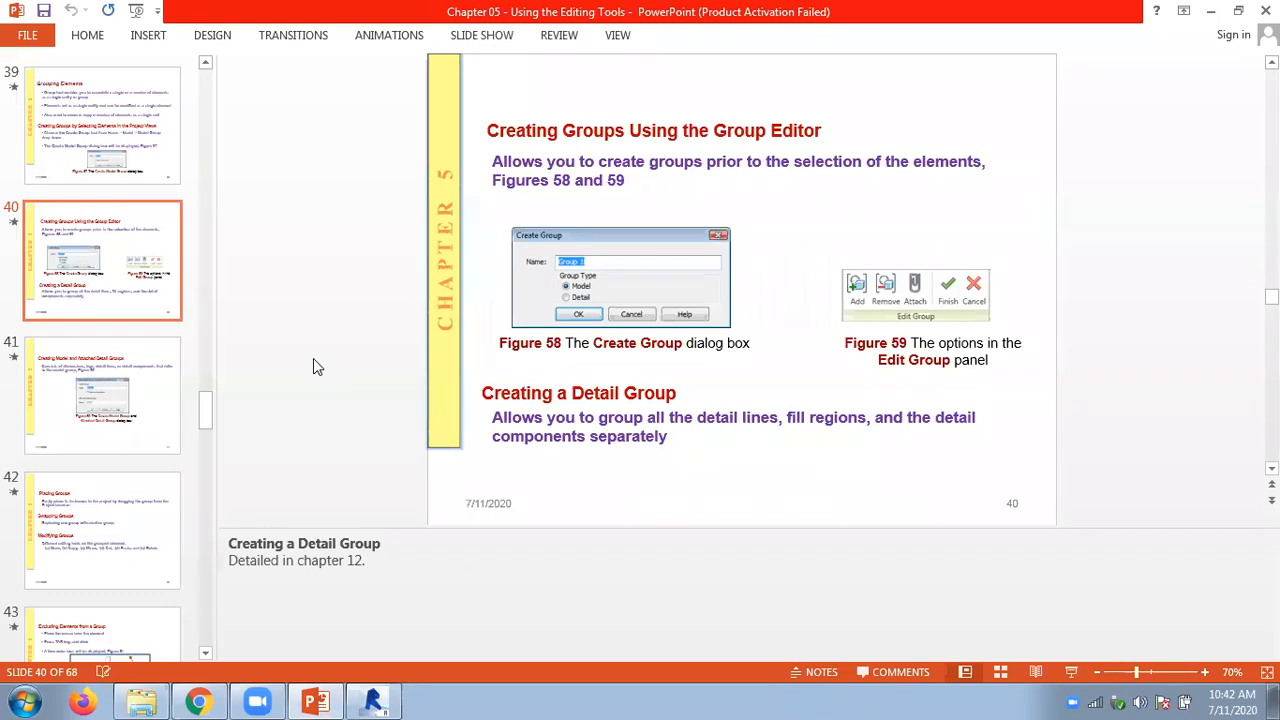
pyautogui.scroll(-1, 313, 358)
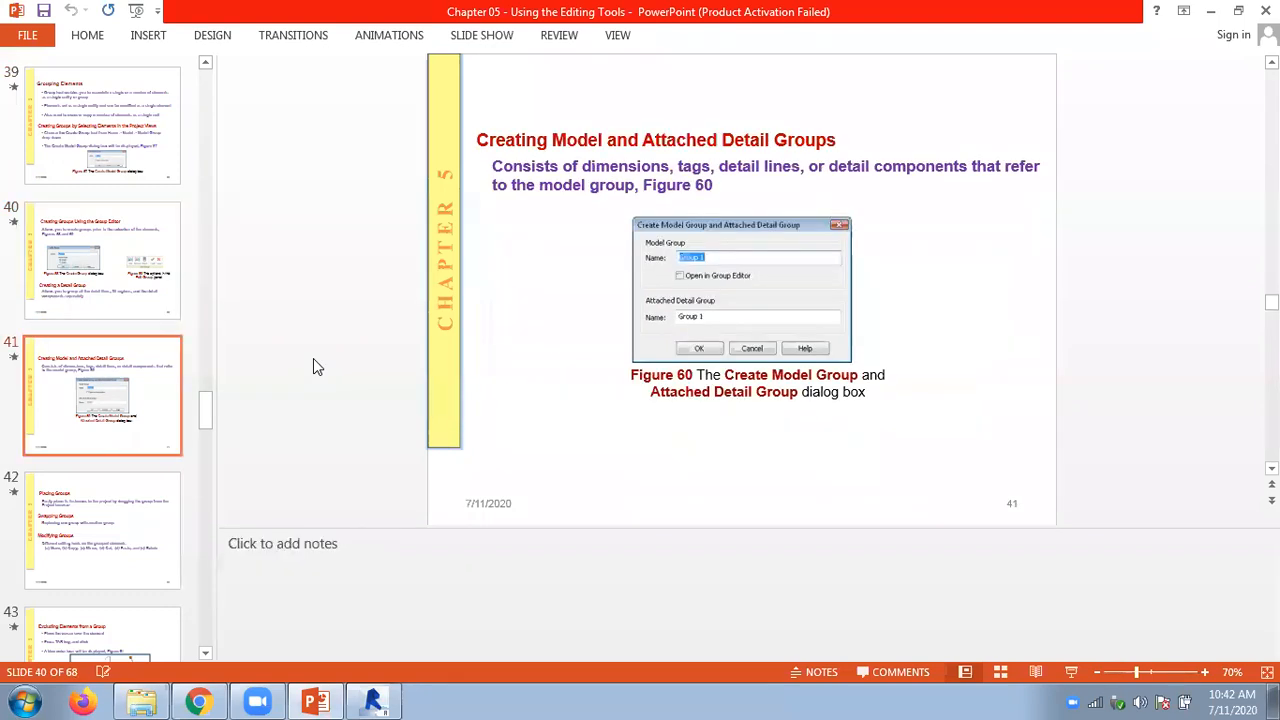
pyautogui.scroll(-1, 313, 358)
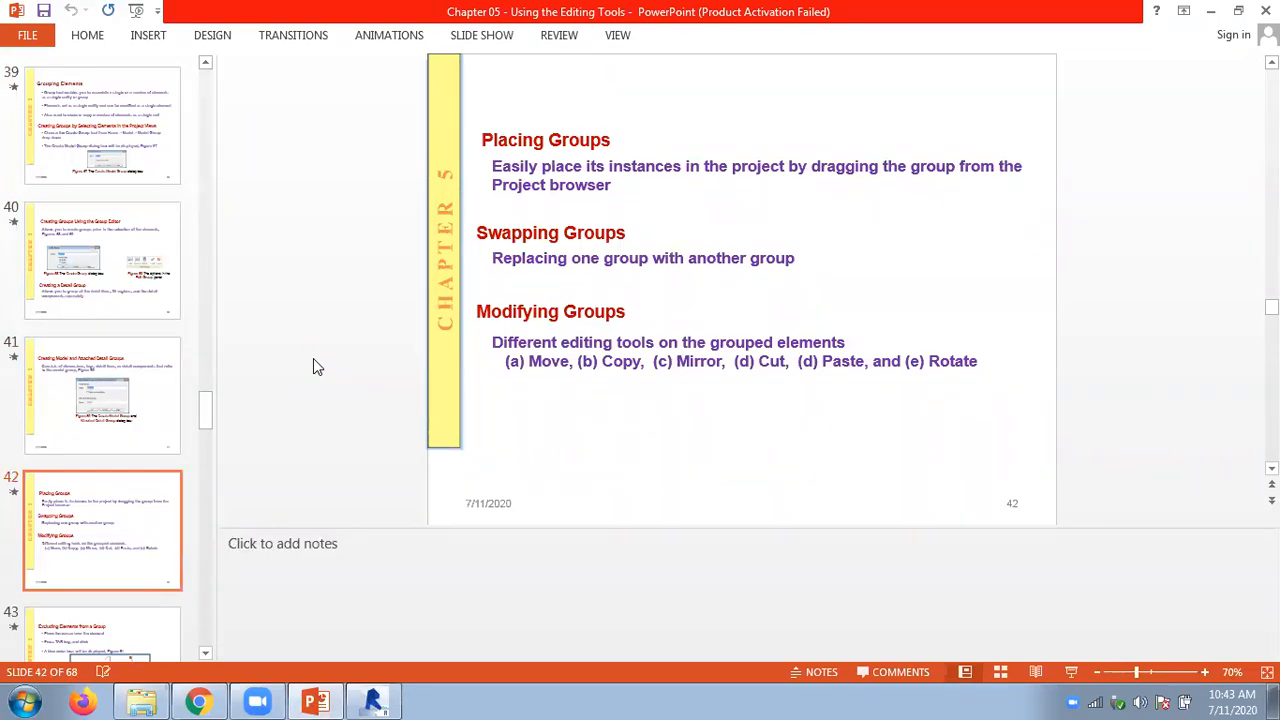
pyautogui.moveTo(529, 361); pyautogui.dragTo(997, 361)
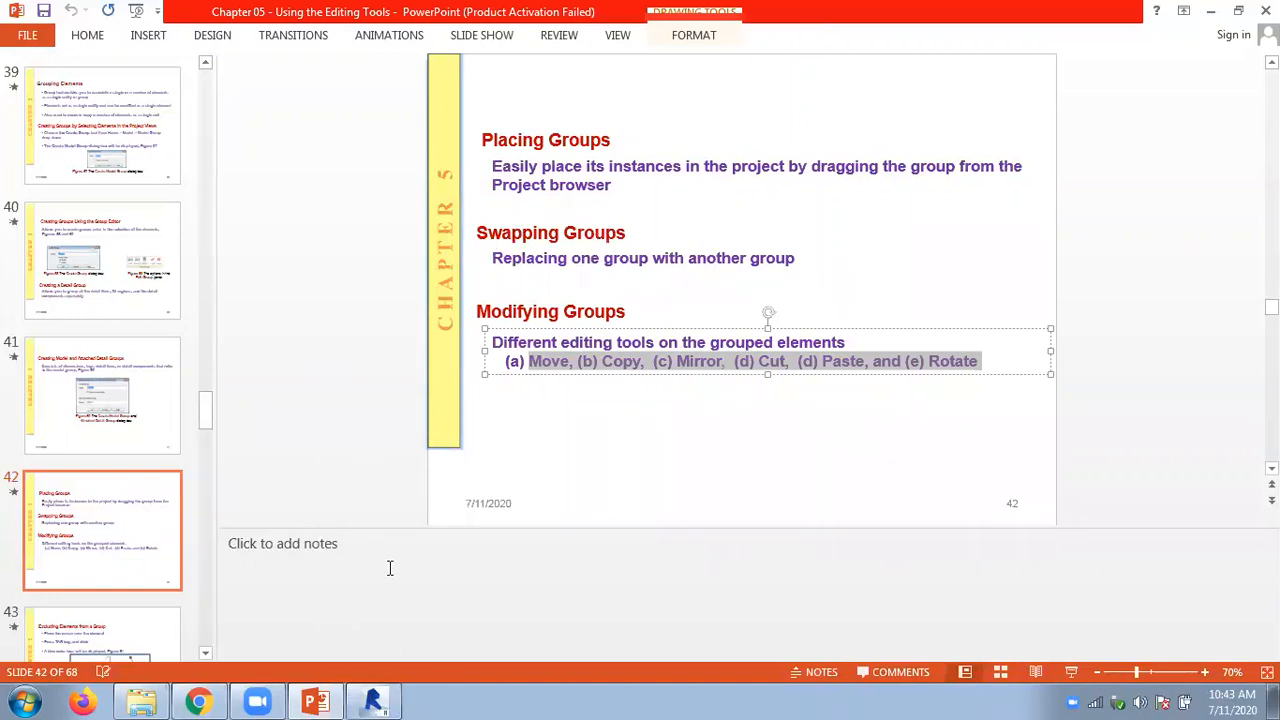
pyautogui.click(373, 701)
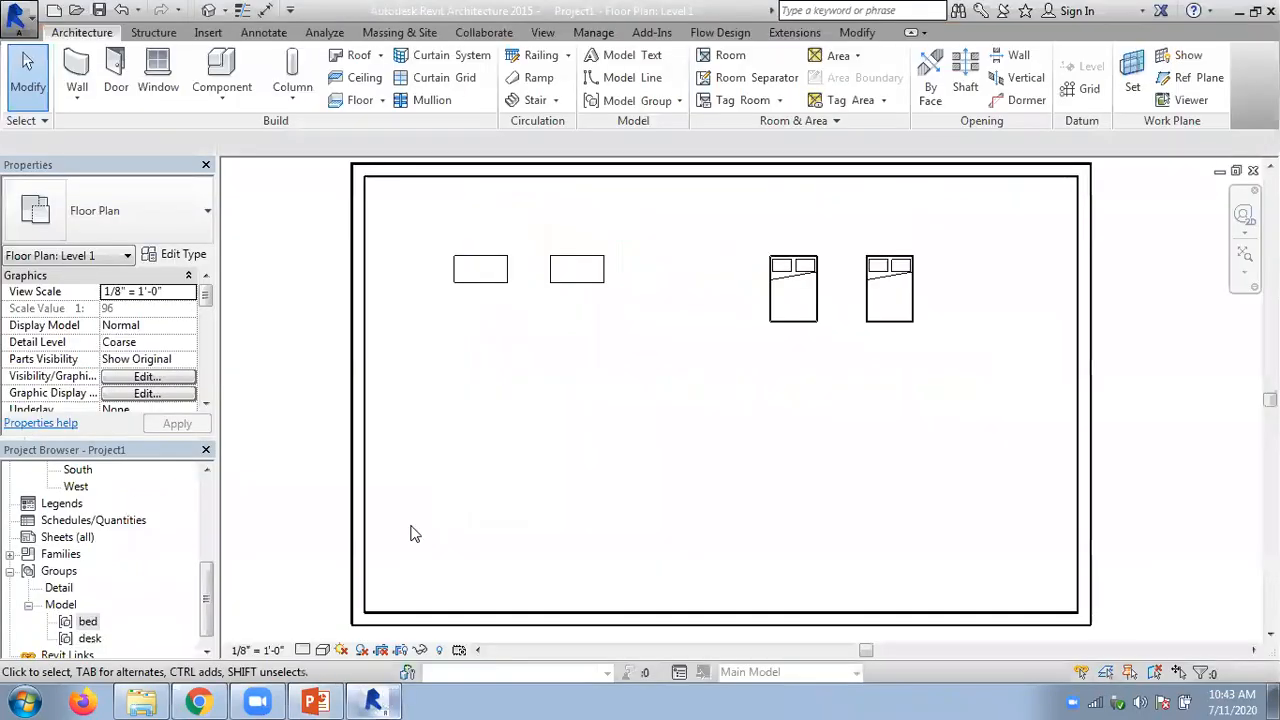
# - Move the desk group to the room's right side and the bed group to its left, and undo both moves
pyautogui.click(568, 294)
pyautogui.moveTo(568, 294); pyautogui.dragTo(916, 411)
pyautogui.moveTo(808, 316); pyautogui.dragTo(514, 301)
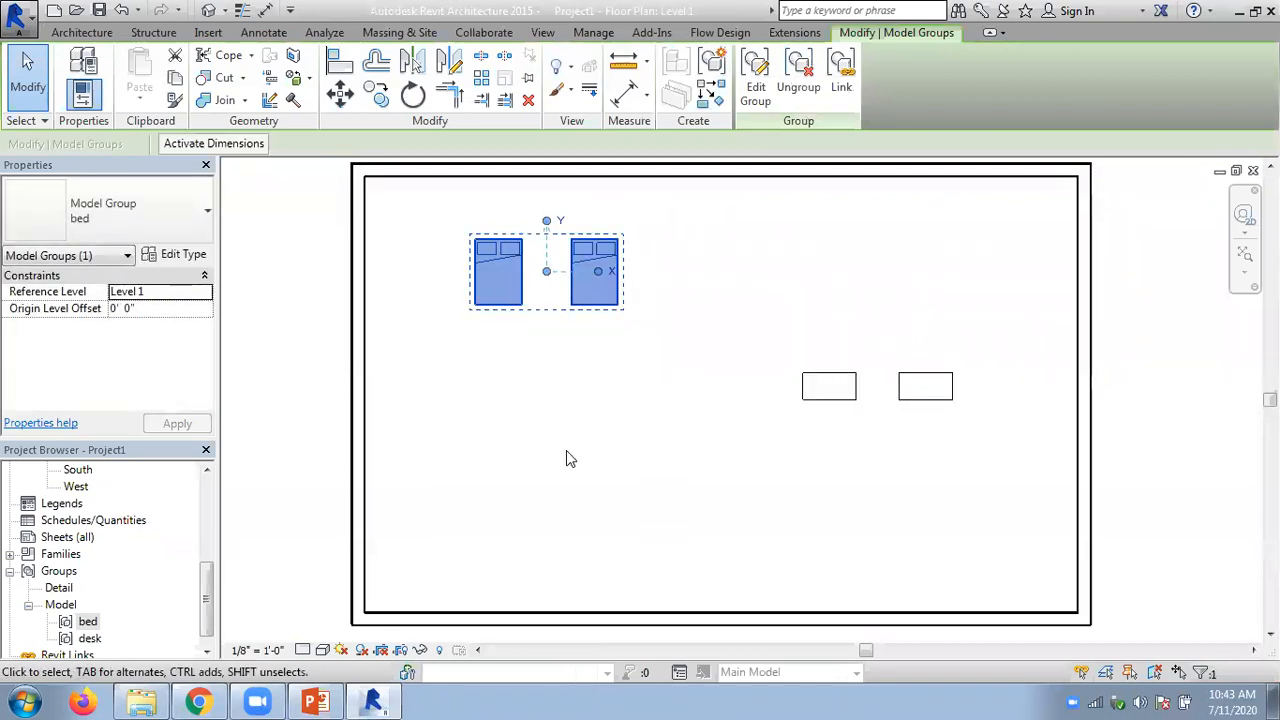
pyautogui.hotkey('ctrl', 'z')
pyautogui.hotkey('ctrl', 'z')
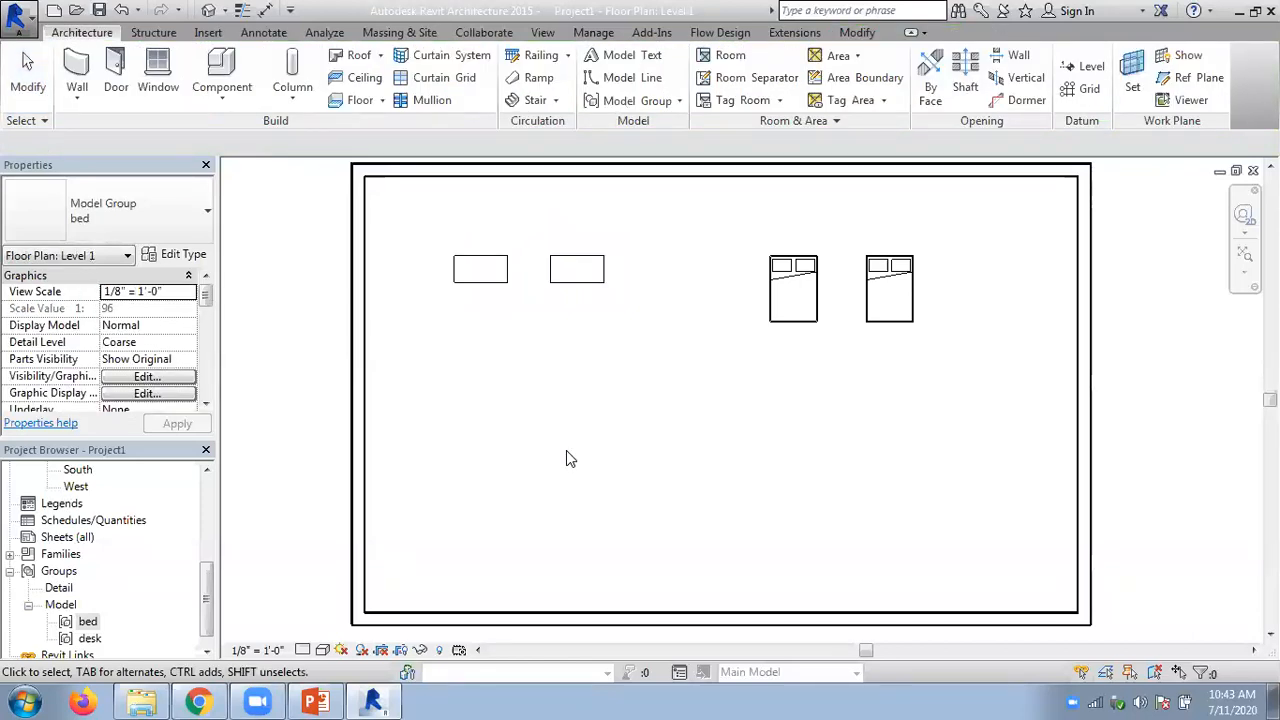
pyautogui.press('Escape')
# - Swap the left-hand desk group for the bed group and the right-hand bed group for the desk group
pyautogui.click(492, 286)
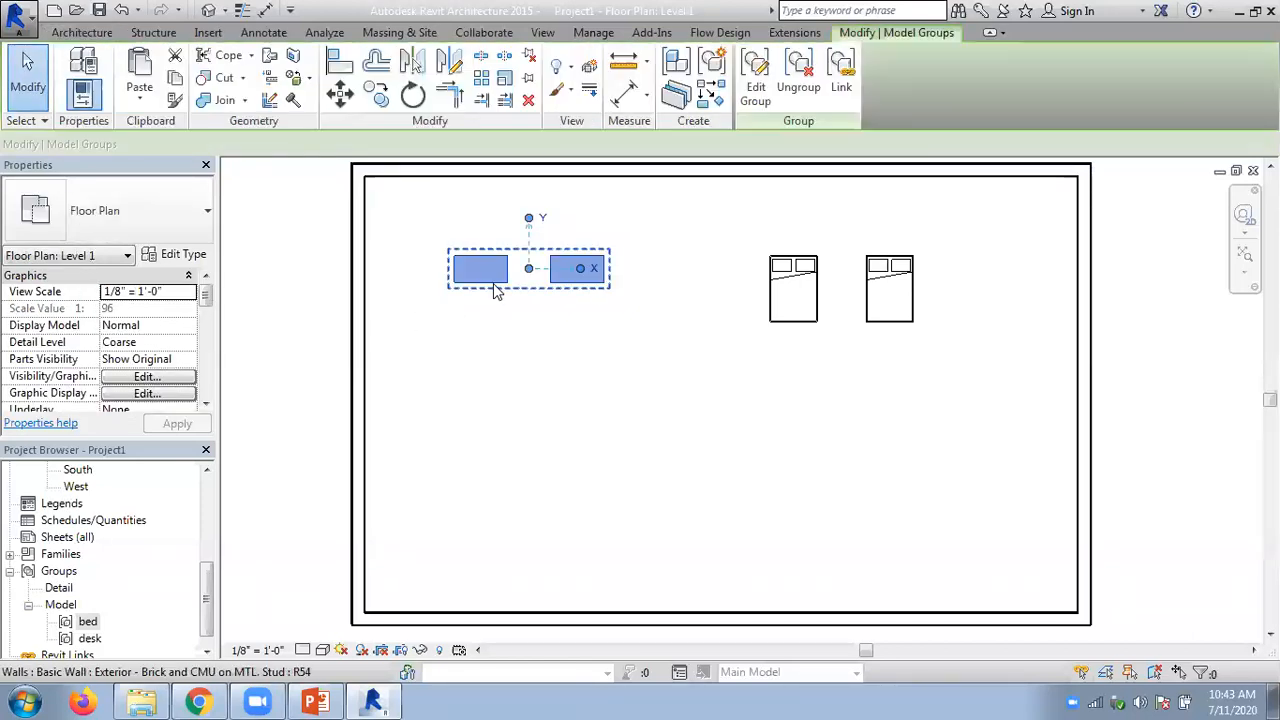
pyautogui.click(146, 217)
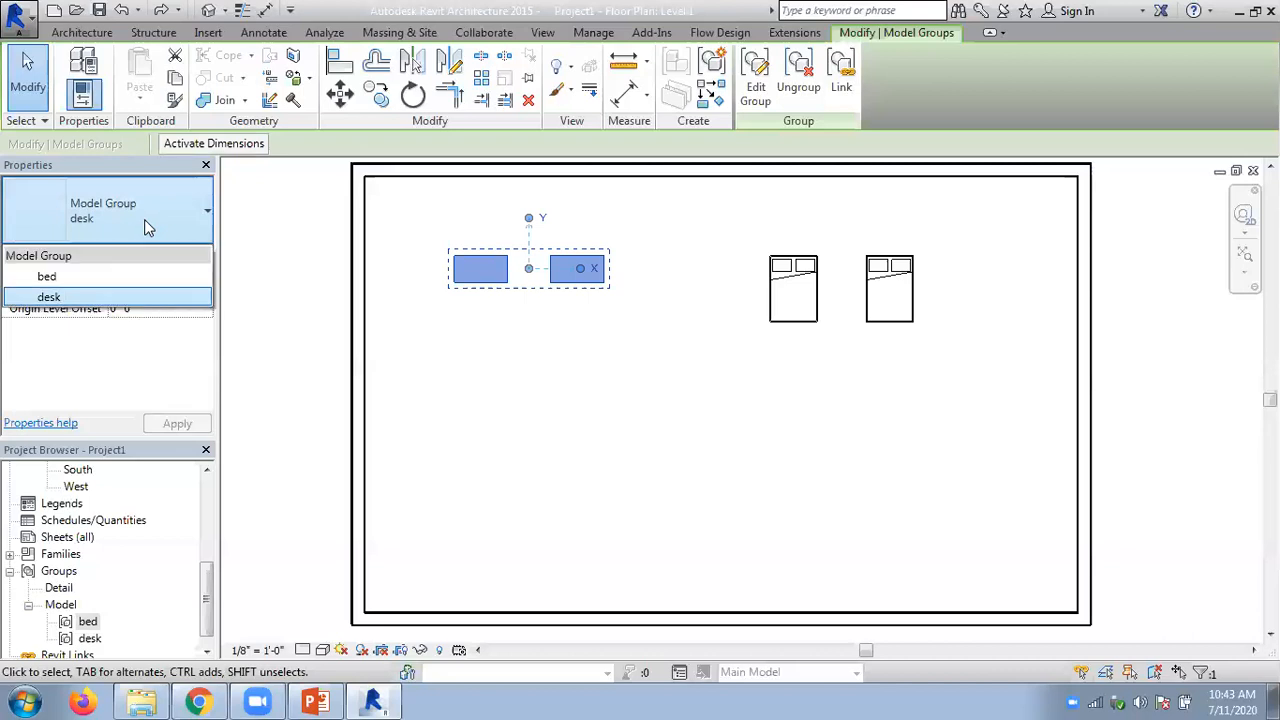
pyautogui.click(48, 277)
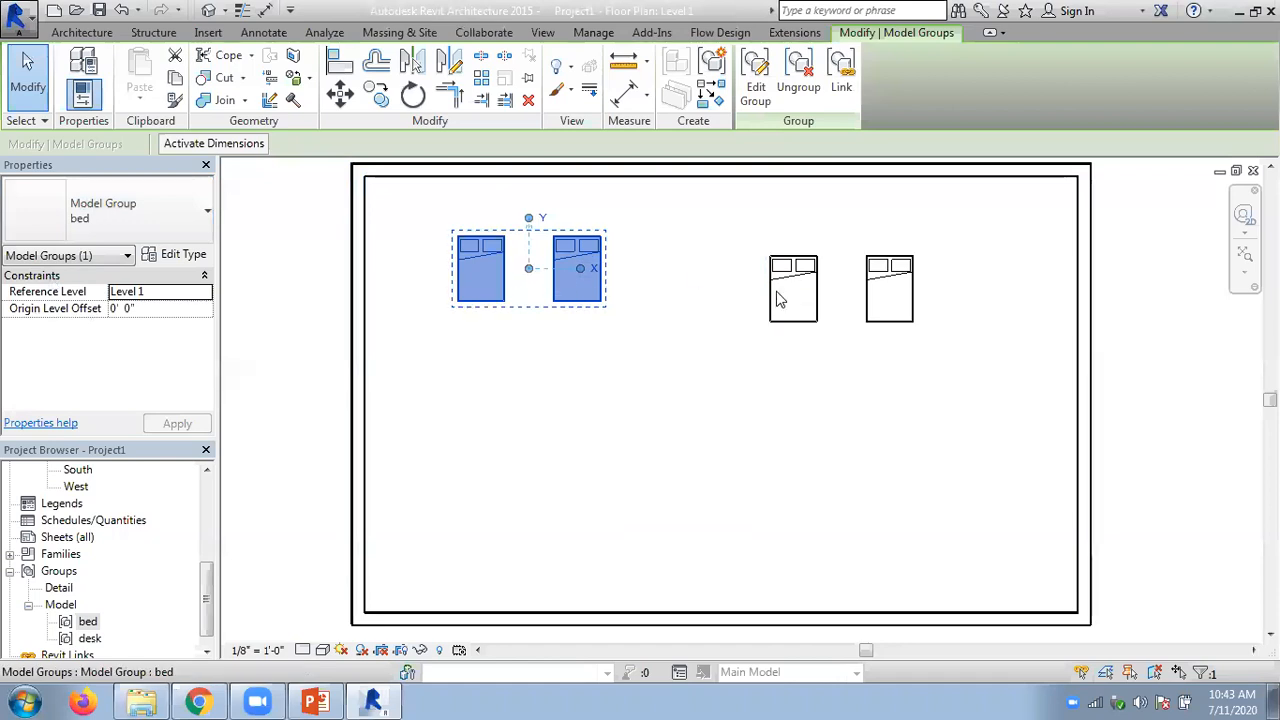
pyautogui.click(822, 295)
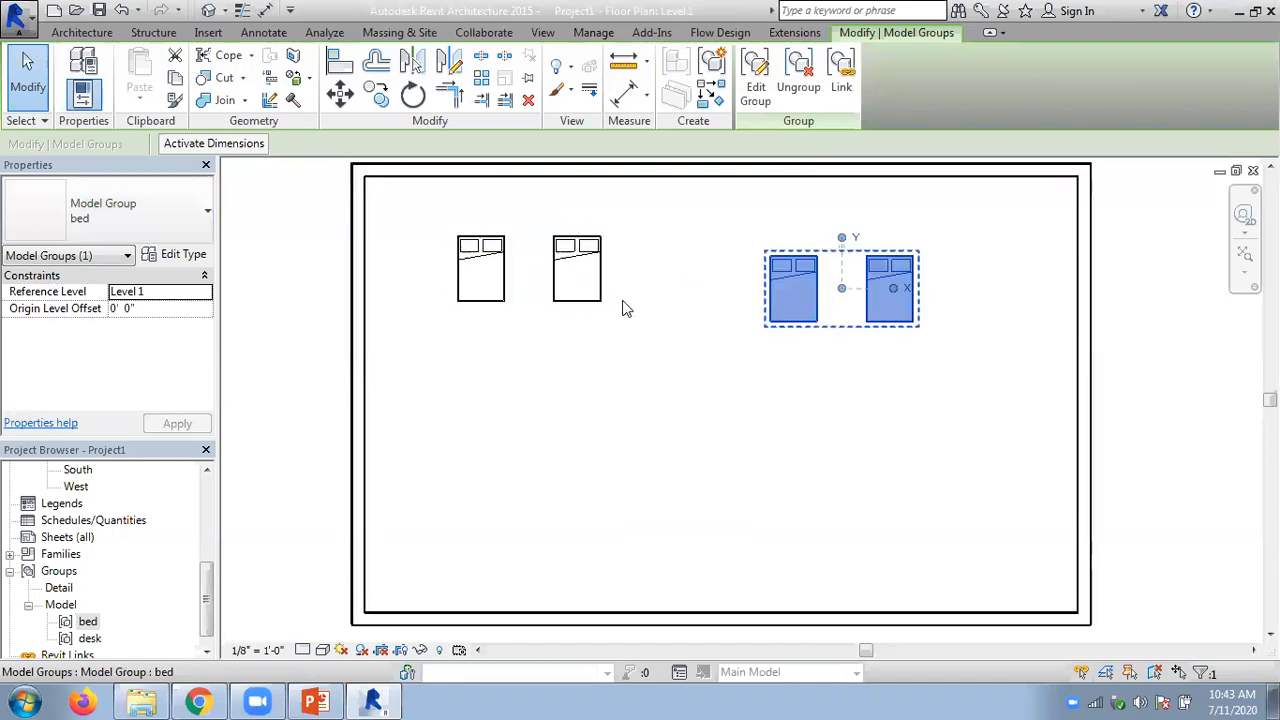
pyautogui.click(148, 221)
pyautogui.click(86, 293)
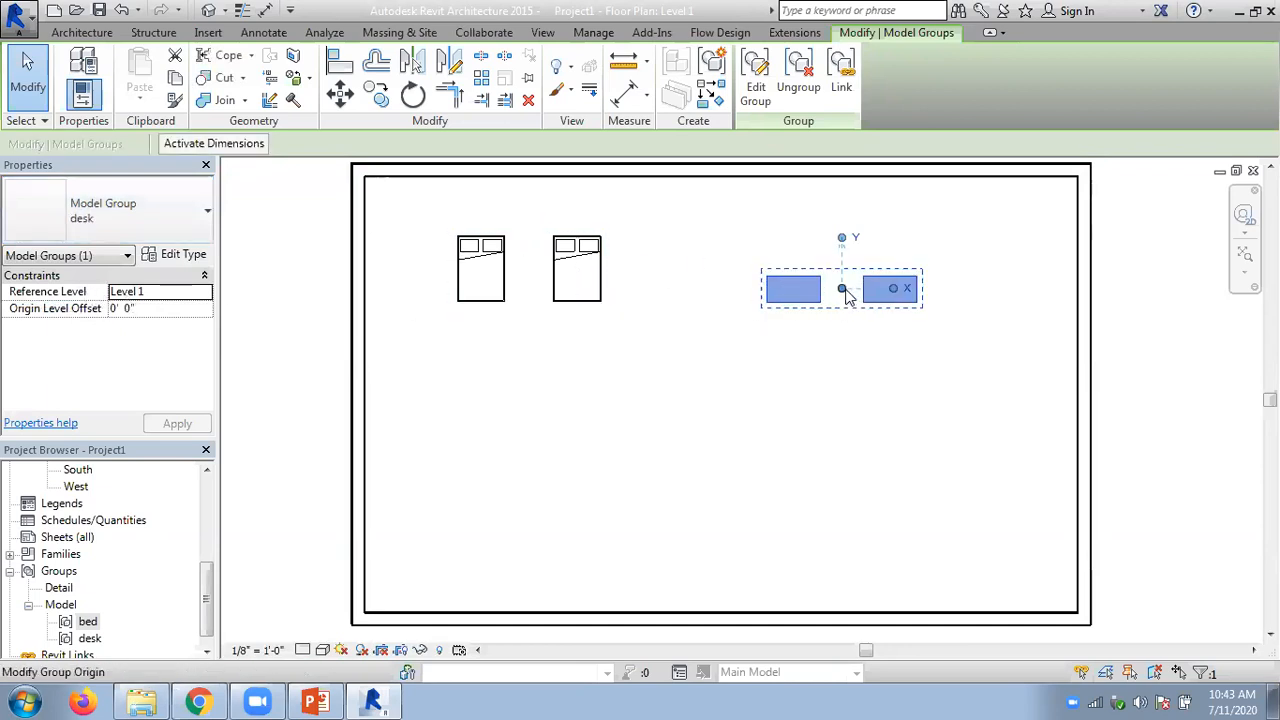
# - Move the desk group's origin to the lower-left corner of its left desk, and change the bed group to the desk group
pyautogui.moveTo(842, 289); pyautogui.dragTo(758, 302)
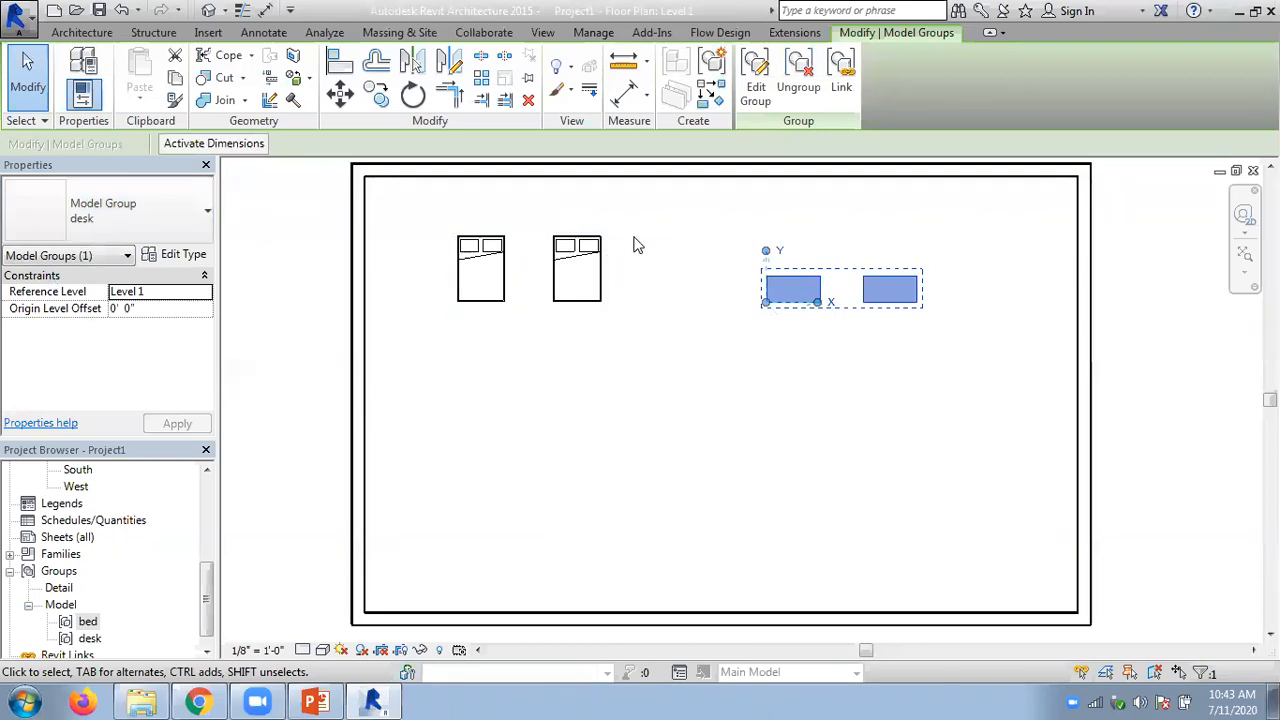
pyautogui.click(470, 229)
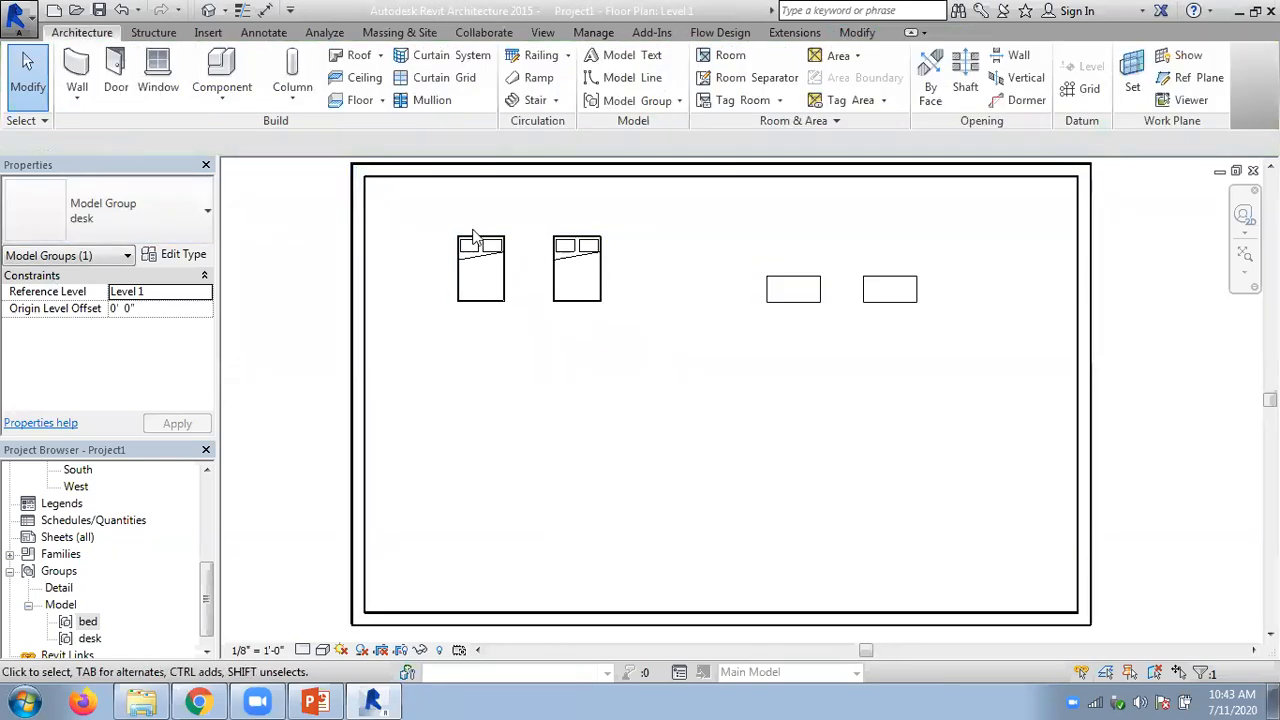
pyautogui.click(475, 240)
pyautogui.click(167, 229)
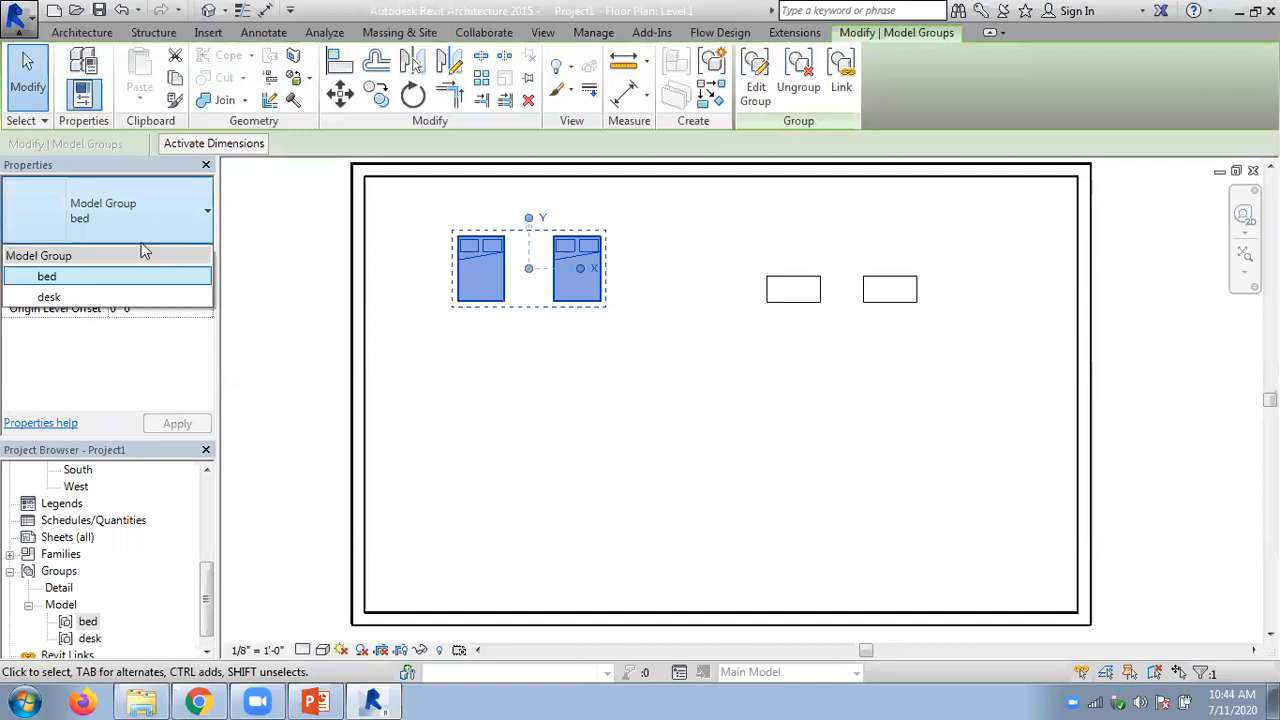
pyautogui.click(85, 297)
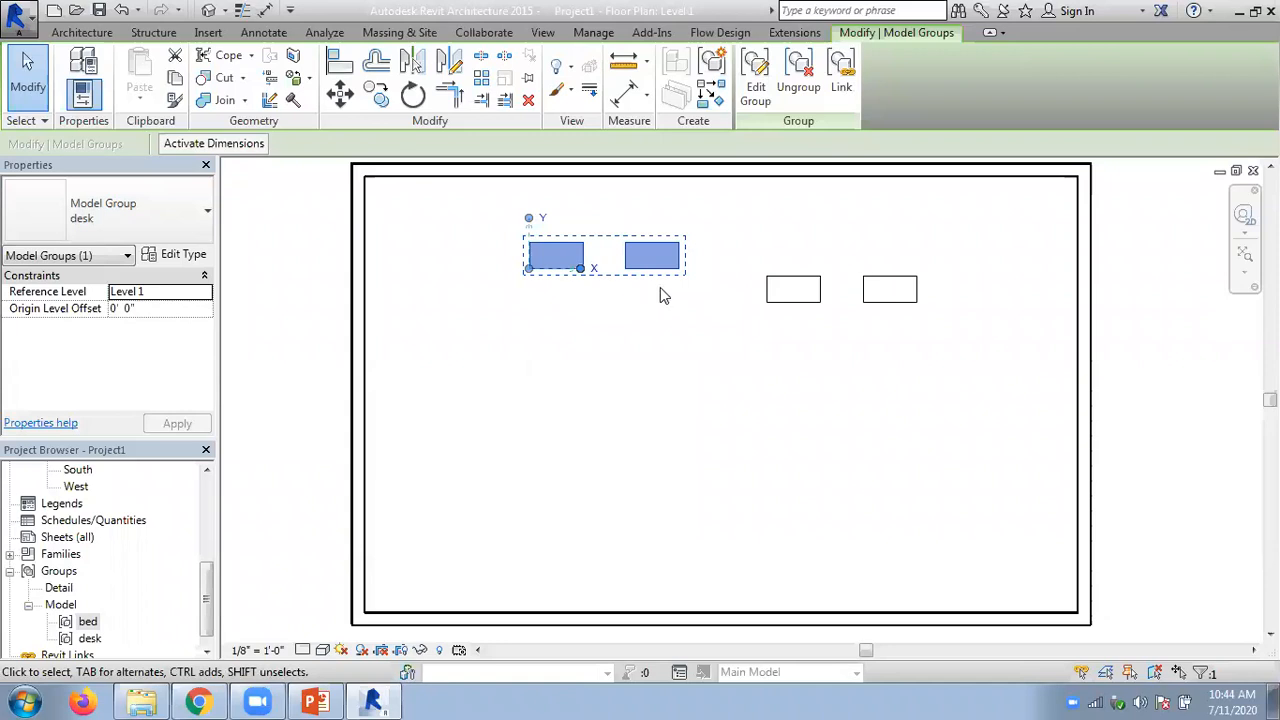
# - Move the left desk group's origin to the upper-right corner of its right desk, and change the right-hand desk group to the bed group
pyautogui.moveTo(528, 267); pyautogui.dragTo(680, 243)
pyautogui.click(674, 314)
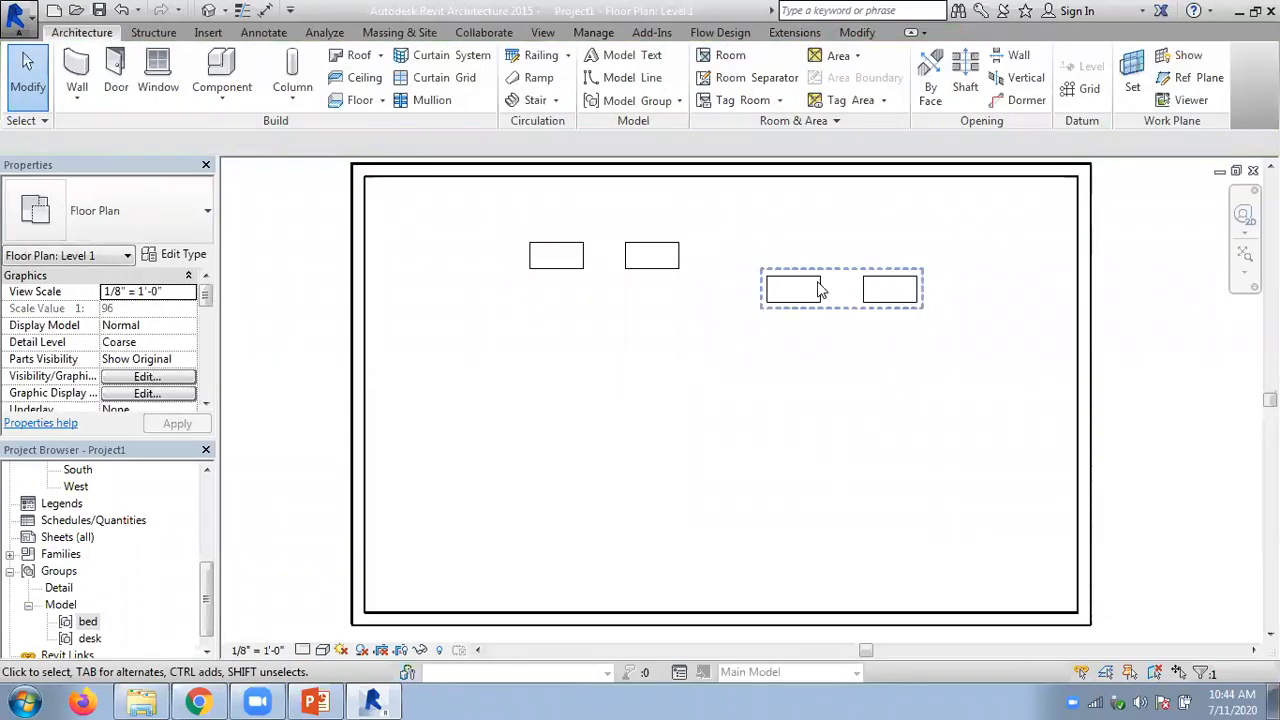
pyautogui.click(820, 286)
pyautogui.click(166, 220)
pyautogui.click(131, 272)
pyautogui.click(674, 311)
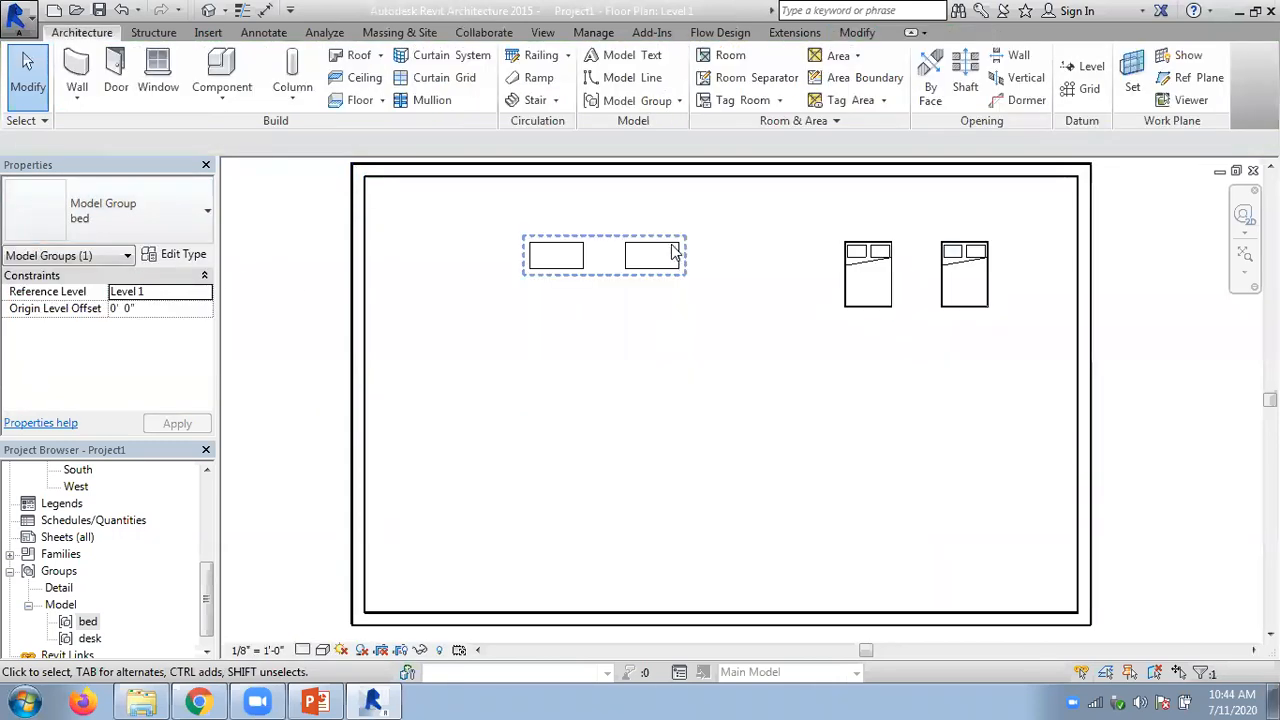
# - Change the right-hand bed group to the desk group, and undo the group swaps and origin moves back to the centred origins
pyautogui.click(676, 252)
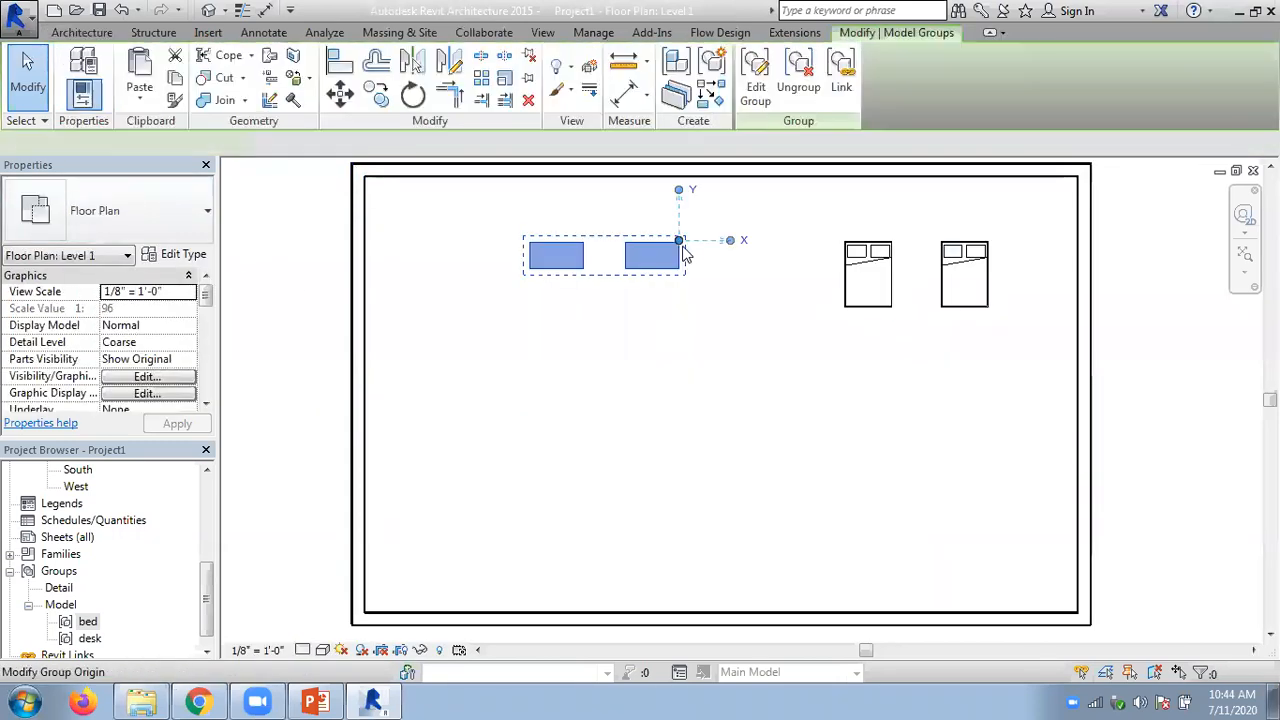
pyautogui.click(897, 285)
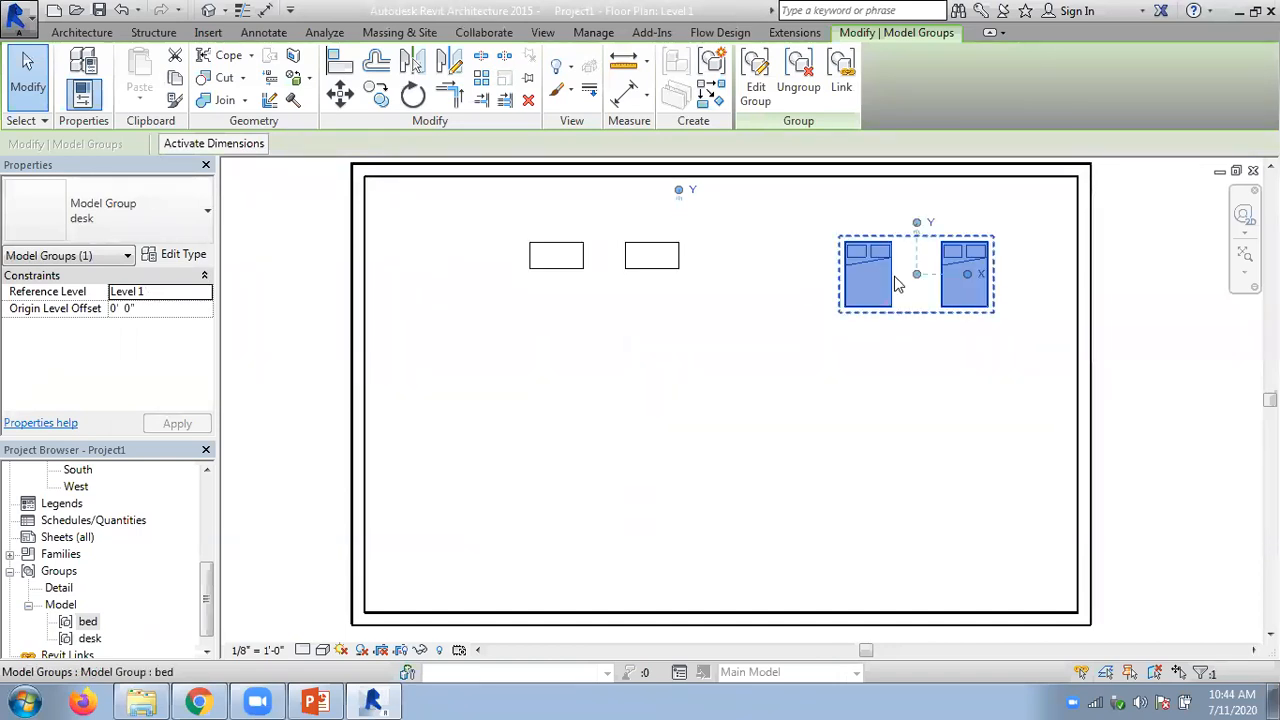
pyautogui.click(145, 215)
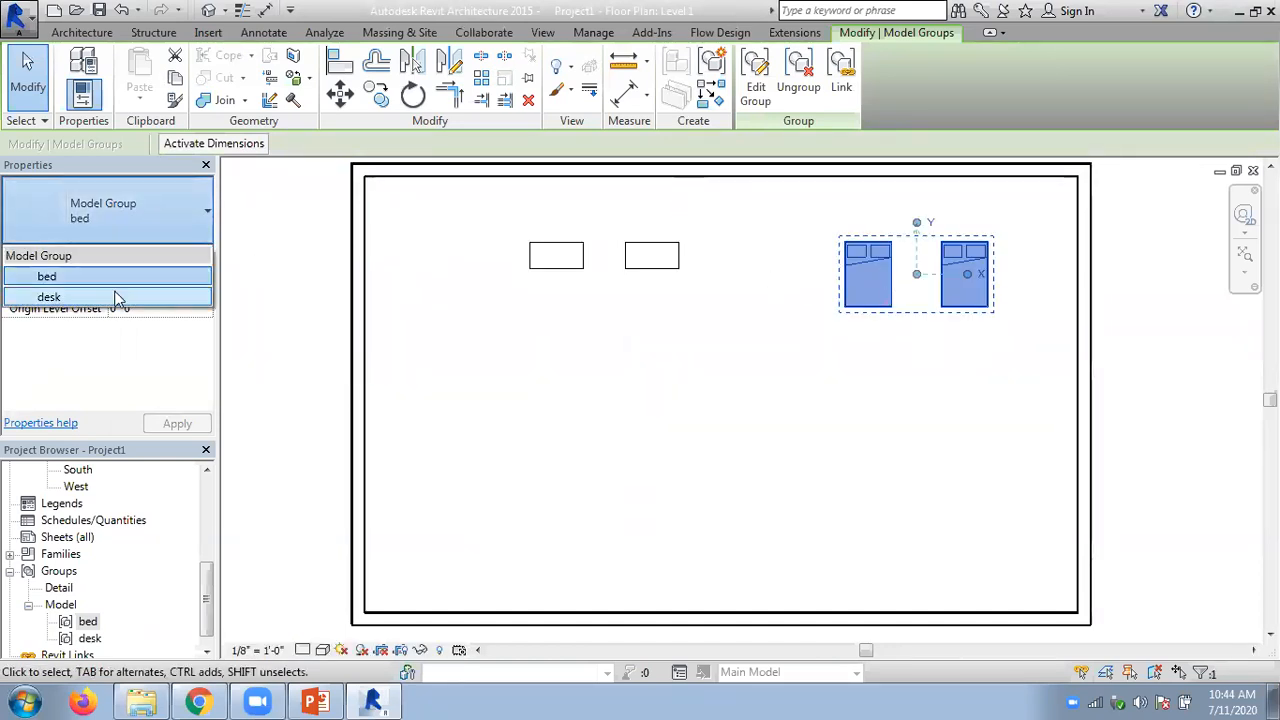
pyautogui.click(116, 296)
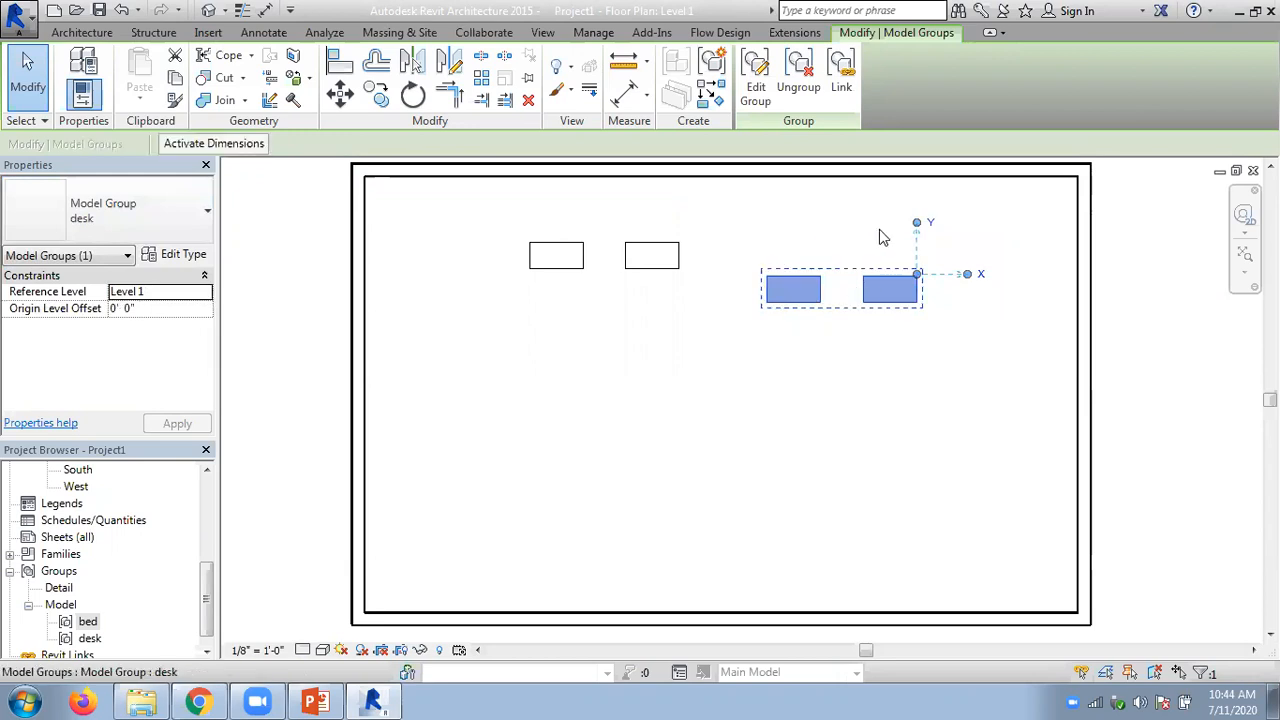
pyautogui.click(893, 361)
pyautogui.hotkey('ctrl', 'z')
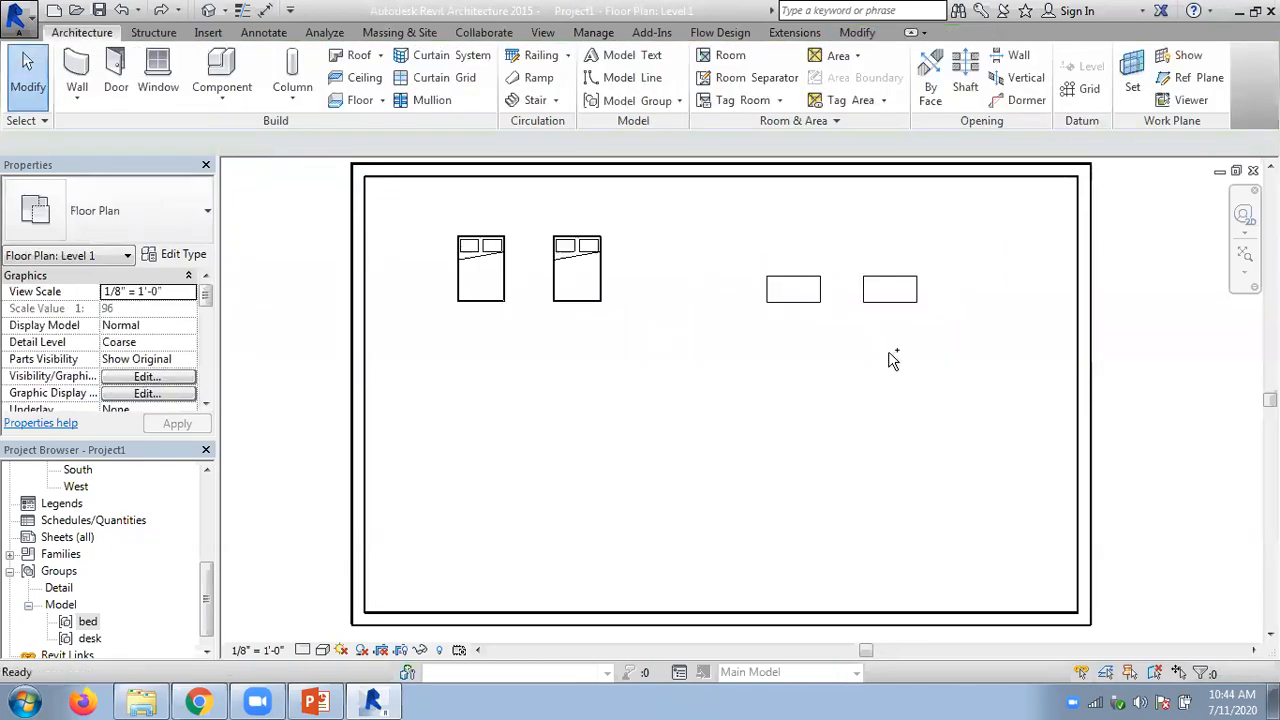
# - Inspect the desk and bed groups in turn and review the group types available for replacing the bed group
pyautogui.click(821, 302)
pyautogui.click(567, 311)
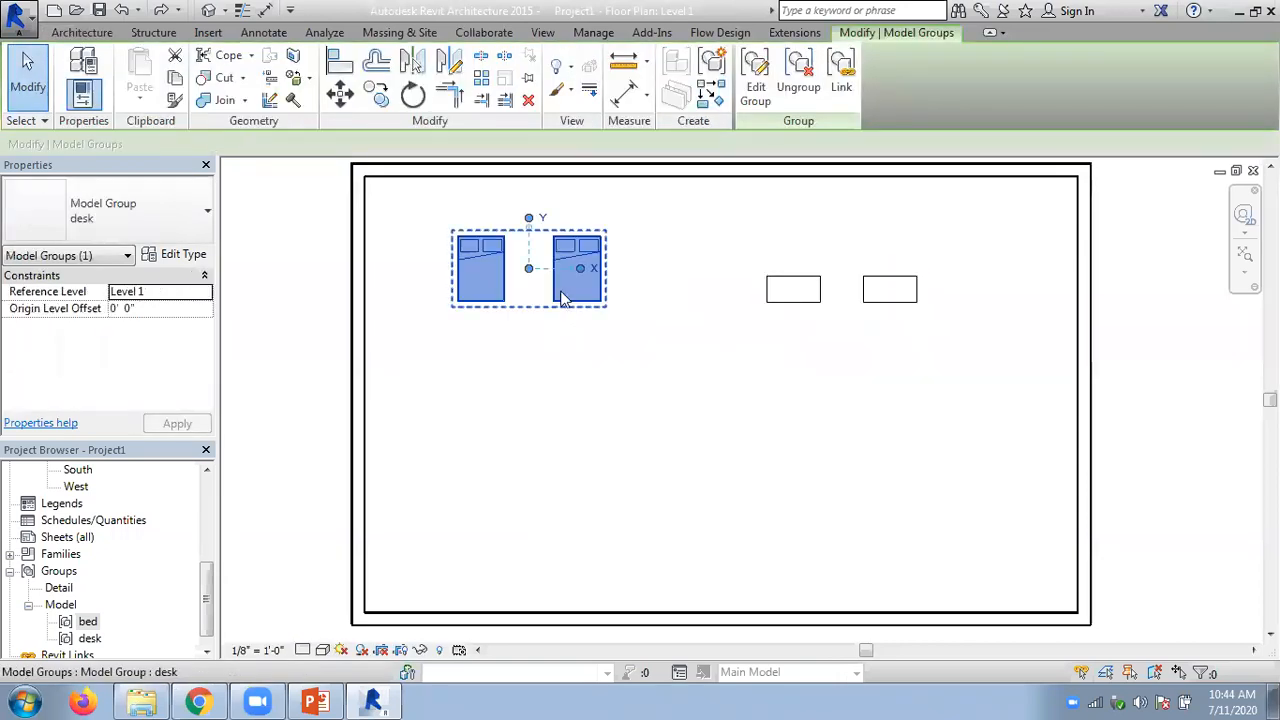
pyautogui.click(848, 405)
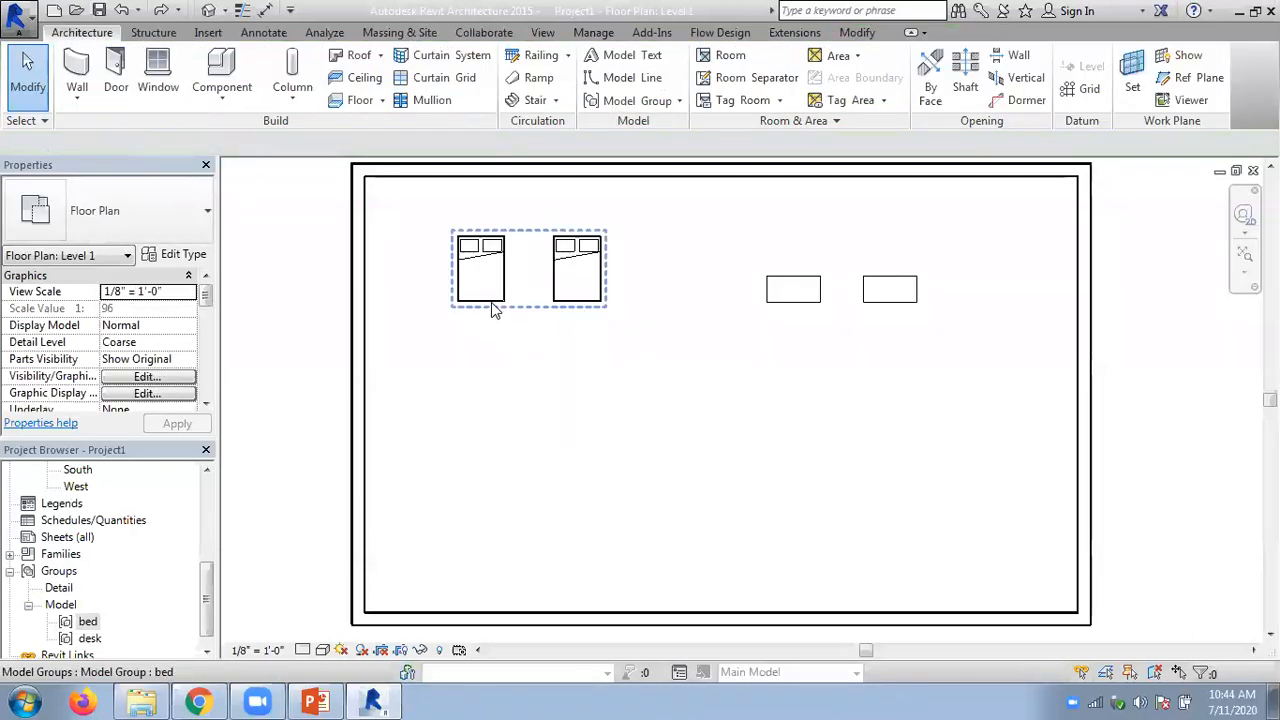
pyautogui.click(495, 310)
pyautogui.click(200, 218)
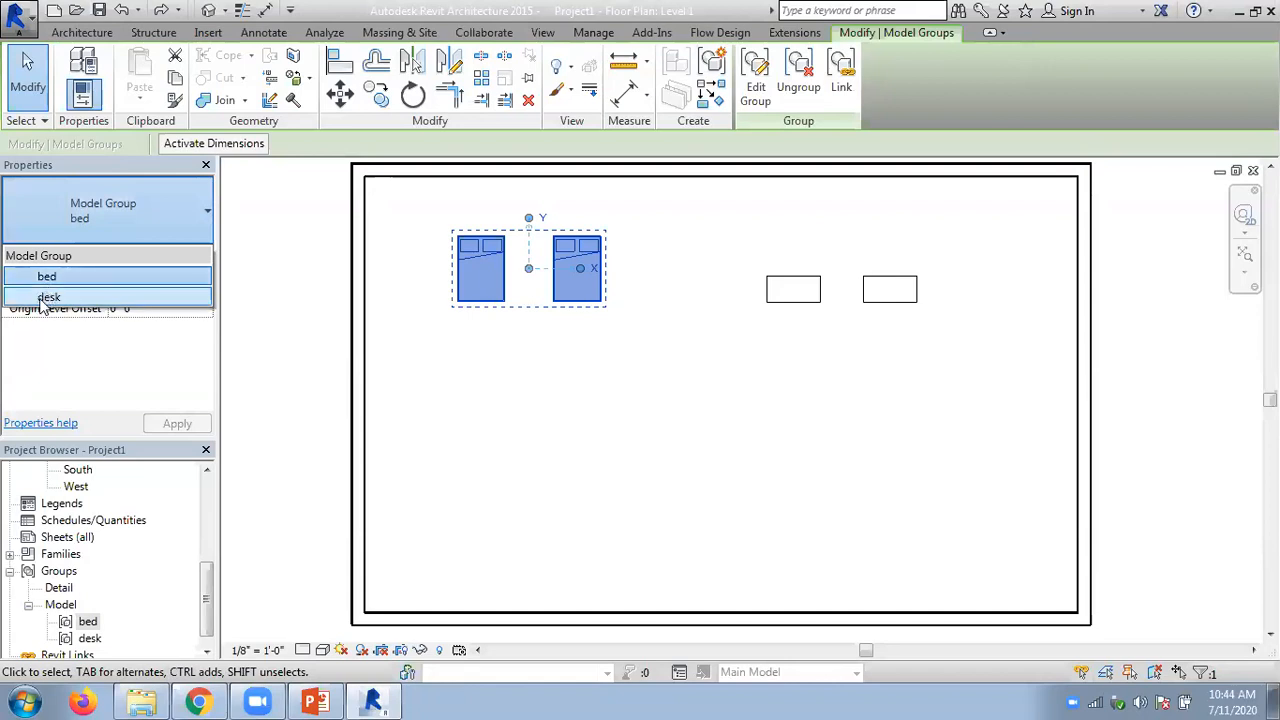
pyautogui.click(521, 343)
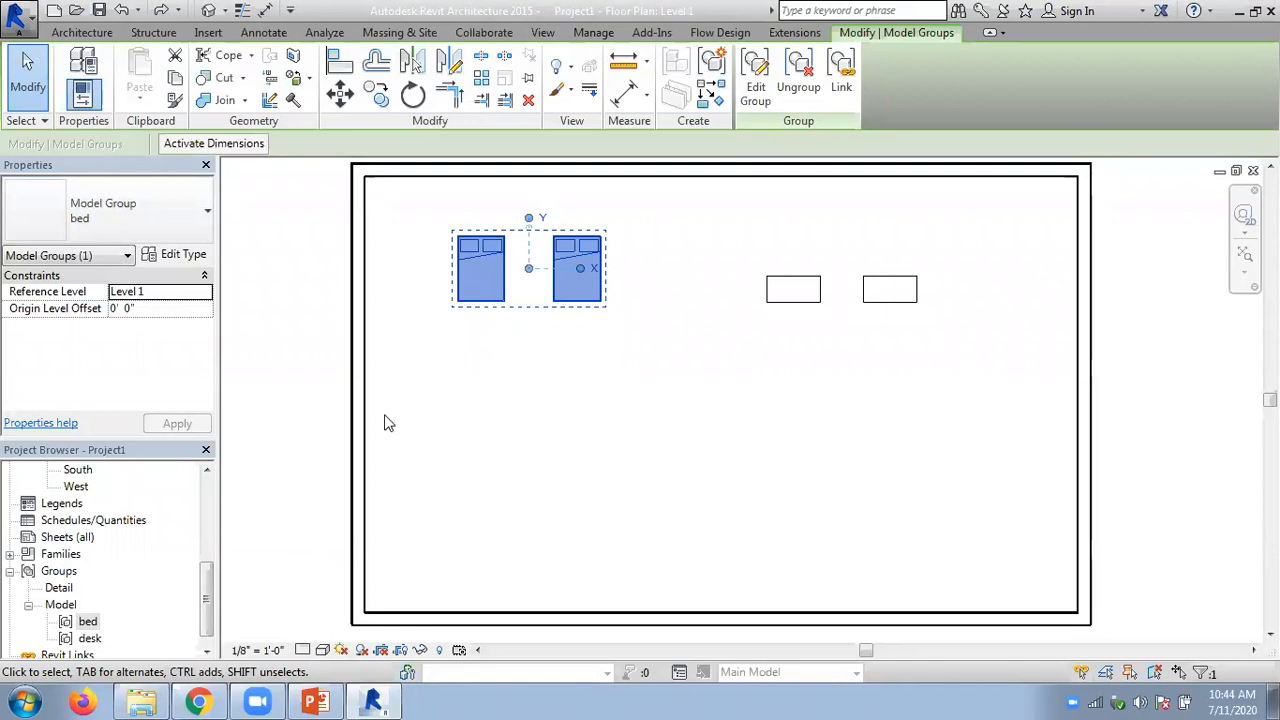
pyautogui.click(517, 373)
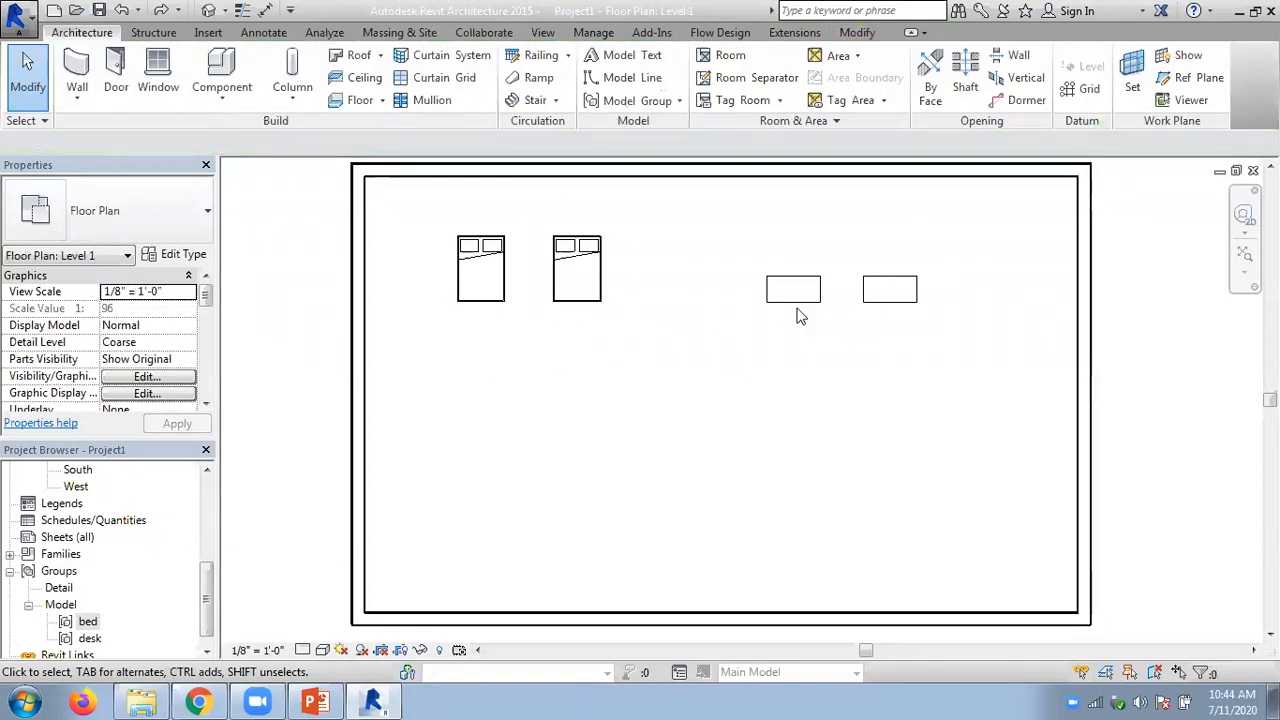
pyautogui.click(806, 306)
pyautogui.click(578, 313)
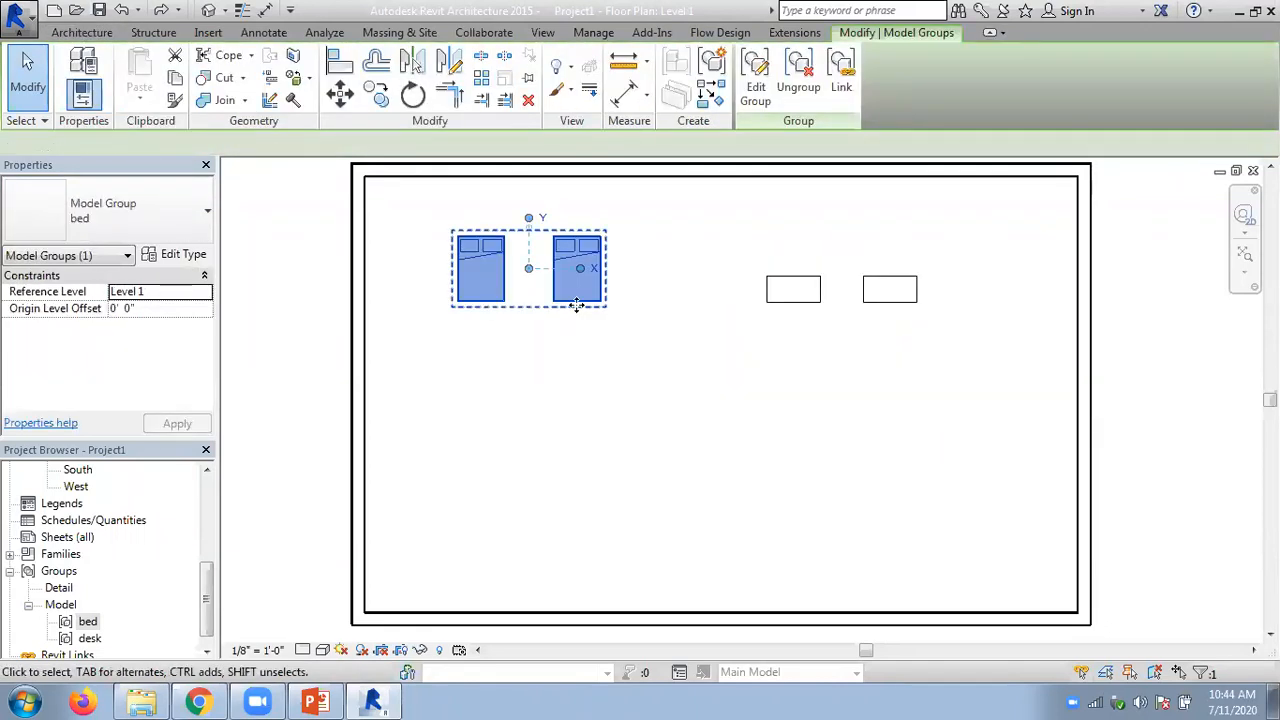
# - Copy the desk group twice toward the room's lower right, with the second copy's right desk overlapping the right wall
pyautogui.click(878, 313)
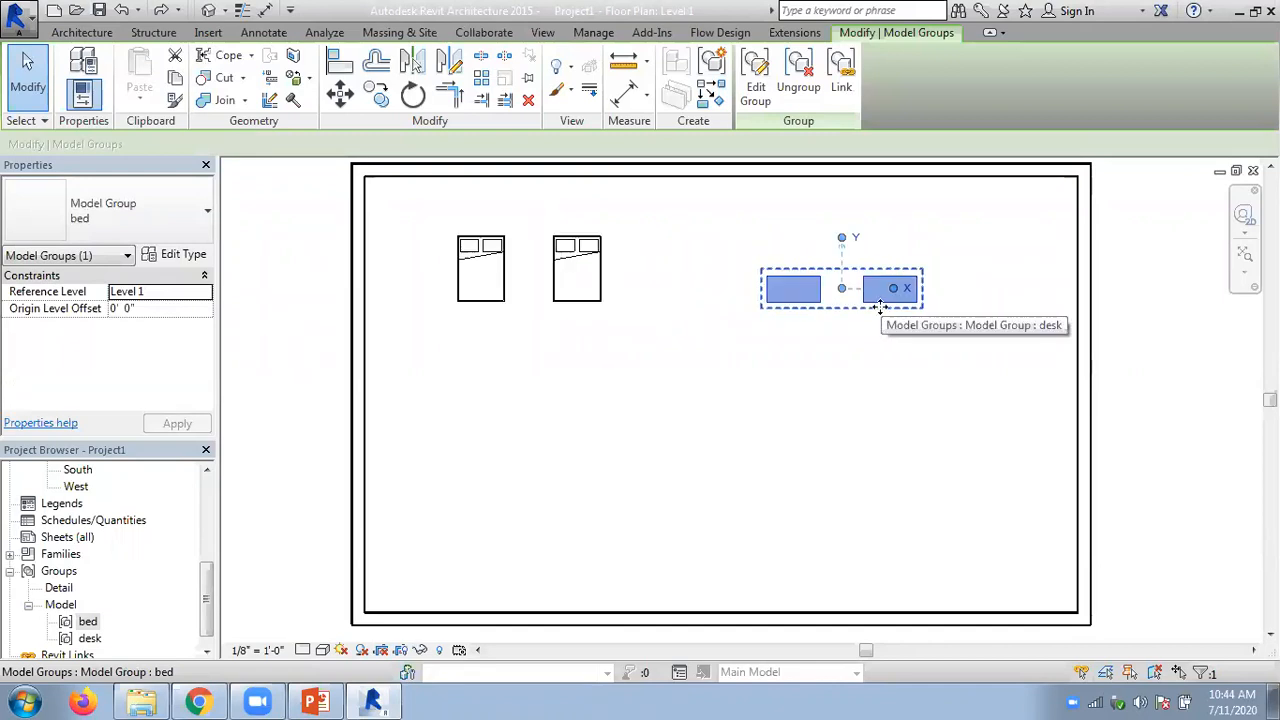
pyautogui.keyDown('ctrl'); pyautogui.moveTo(895, 320); pyautogui.dragTo(995, 418); pyautogui.keyUp('ctrl')
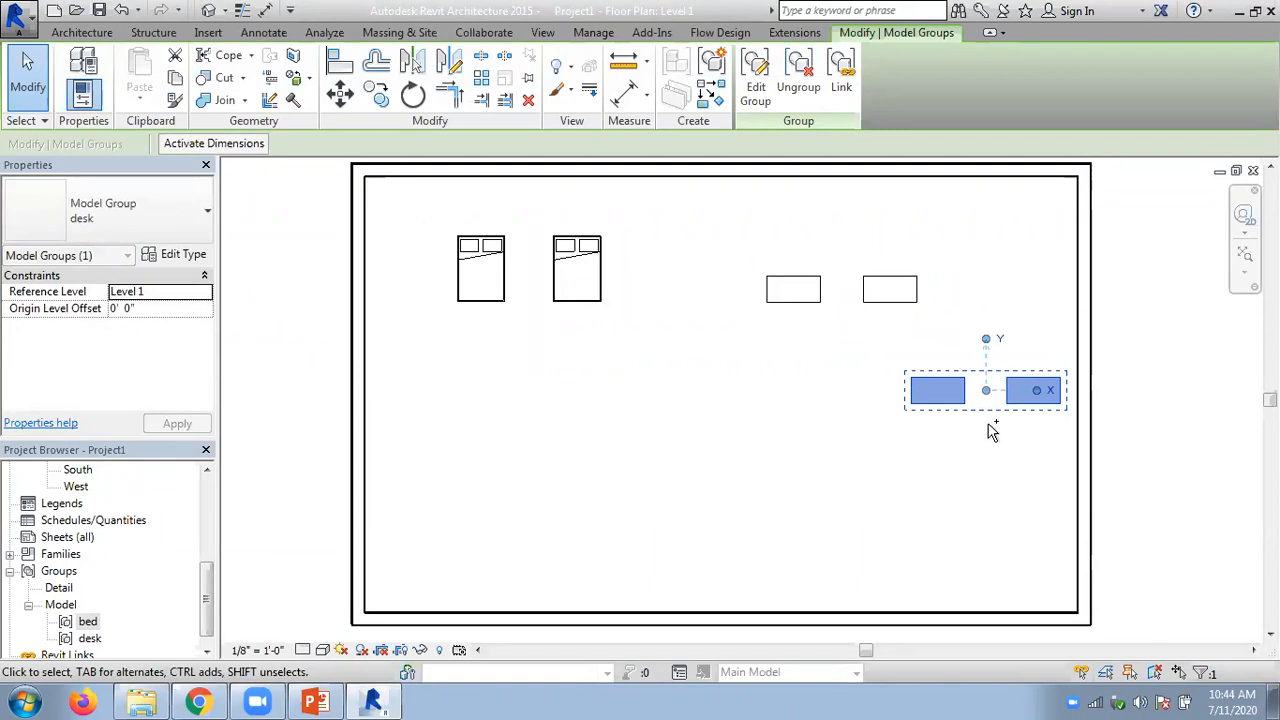
pyautogui.click(966, 340)
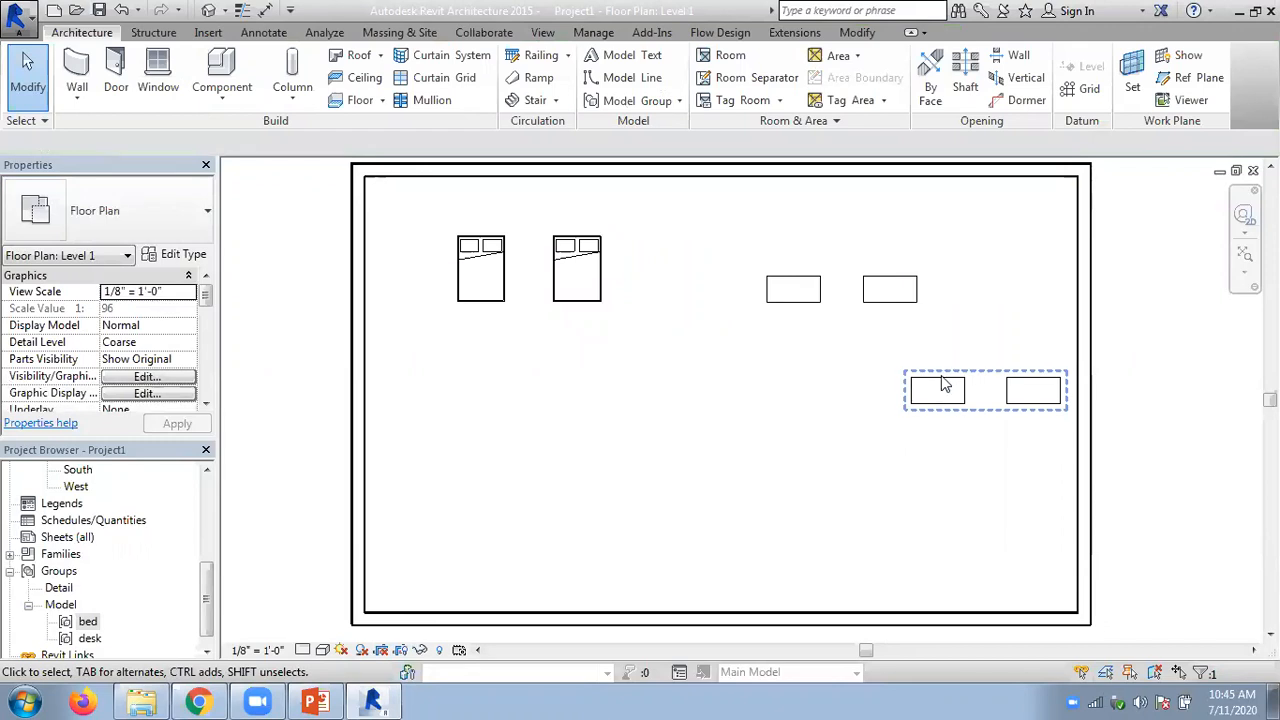
pyautogui.click(944, 386)
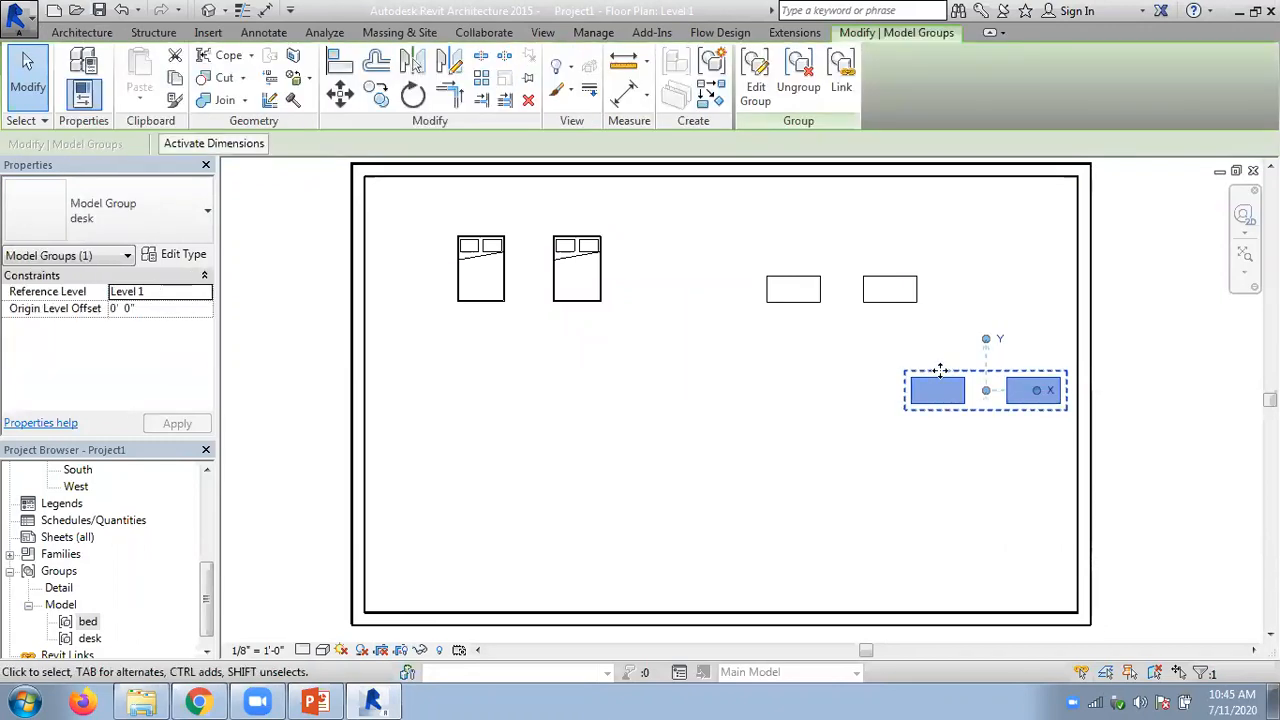
pyautogui.moveTo(942, 386); pyautogui.dragTo(999, 479)
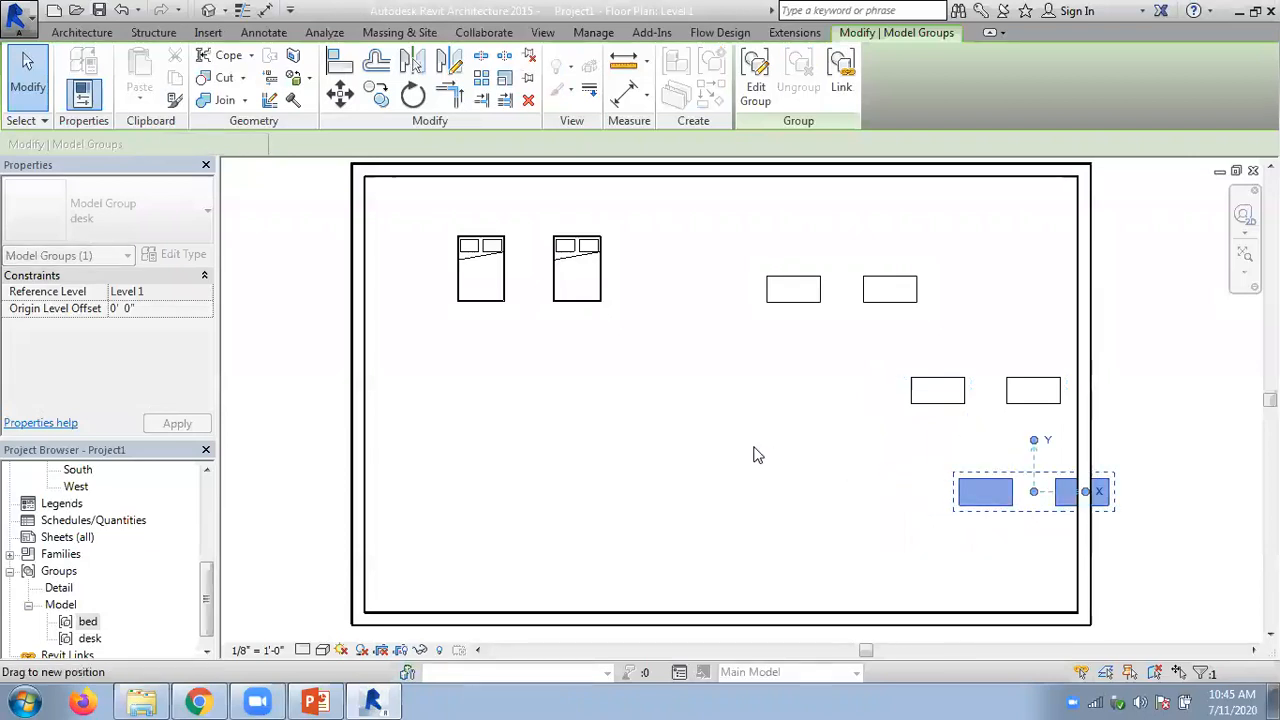
pyautogui.click(760, 455)
# - Edit the lowest desk group, remove the desk overlapping the right wall from it, and finish editing
pyautogui.scroll(2, 1171, 563)
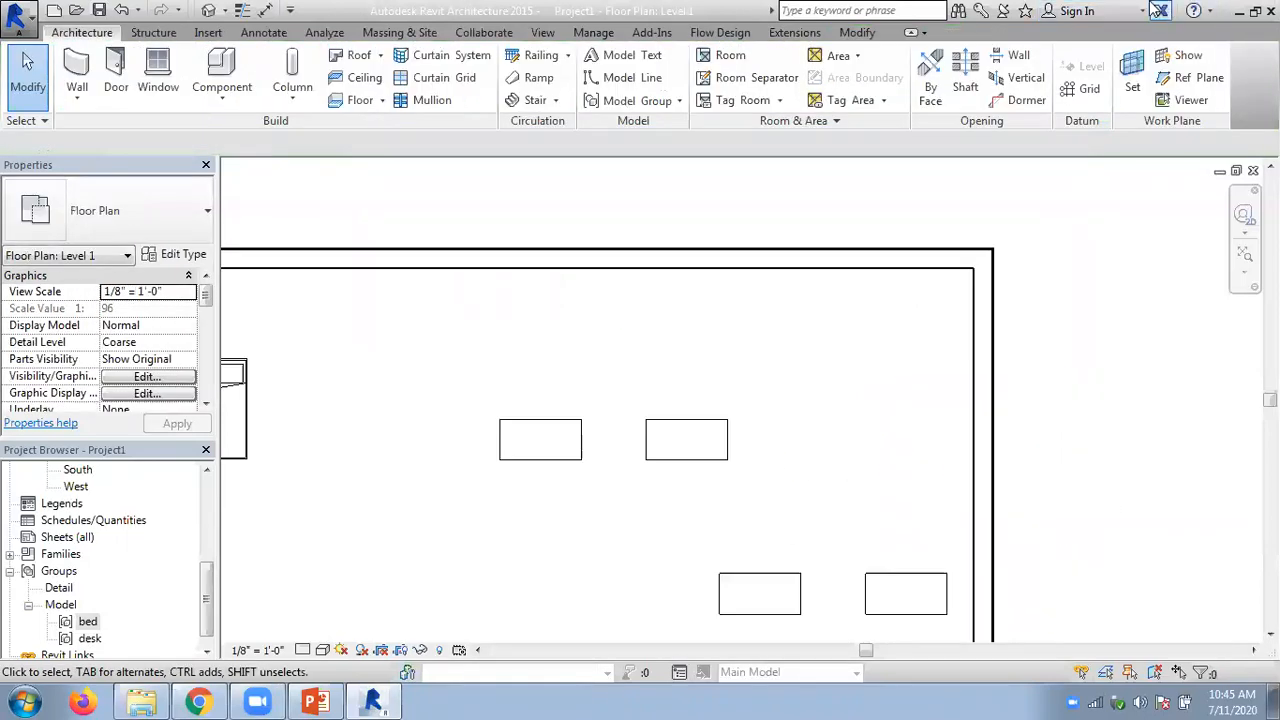
pyautogui.scroll(-5, 922, 398)
pyautogui.scroll(4, 855, 295)
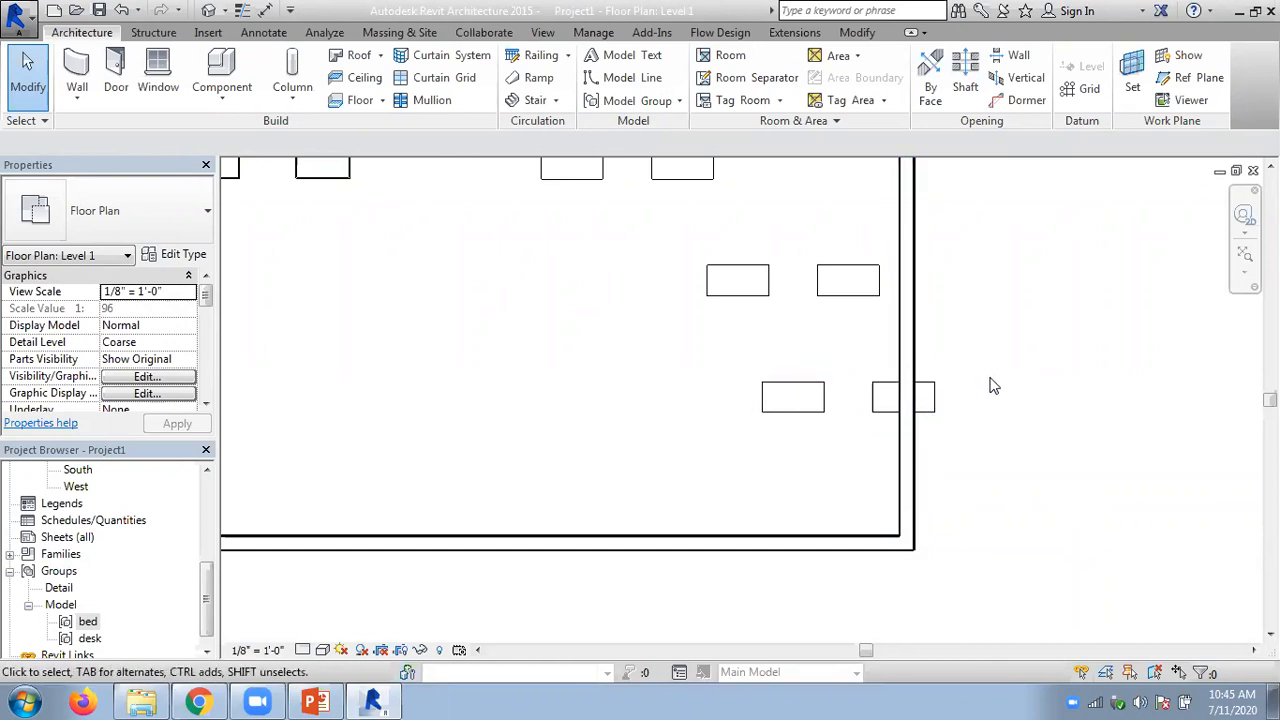
pyautogui.click(884, 392)
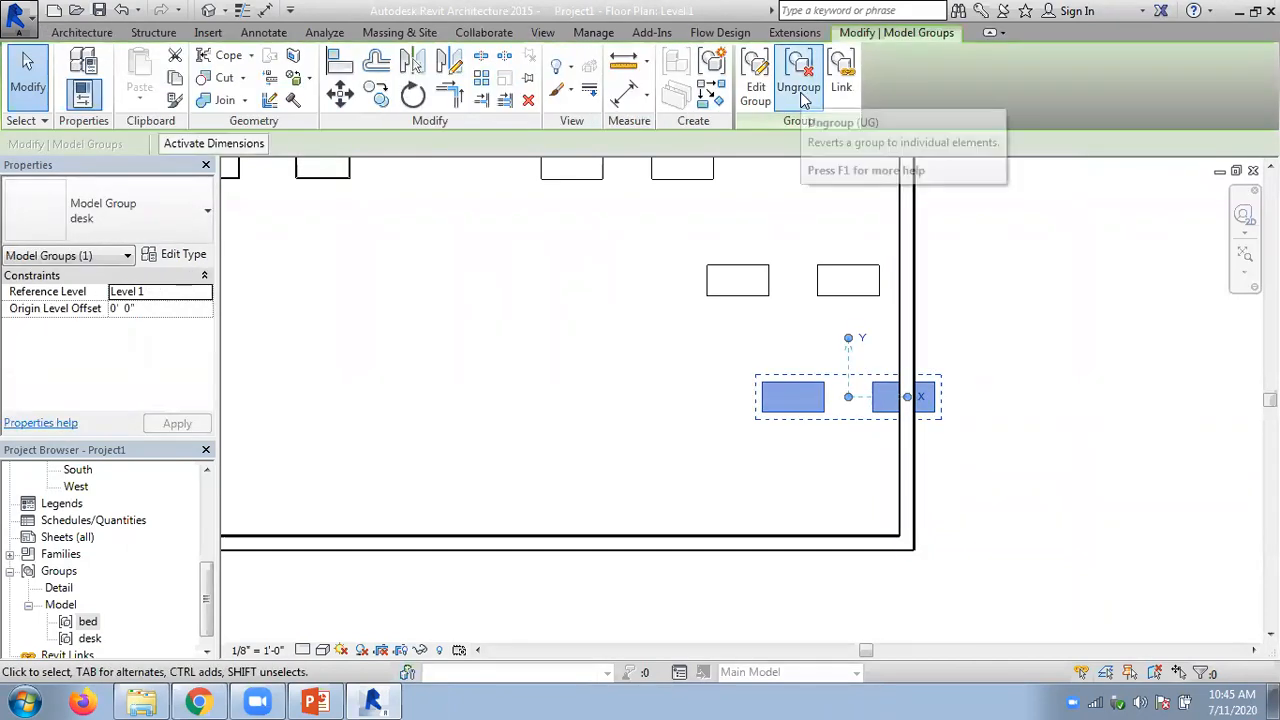
pyautogui.click(760, 92)
pyautogui.click(756, 88)
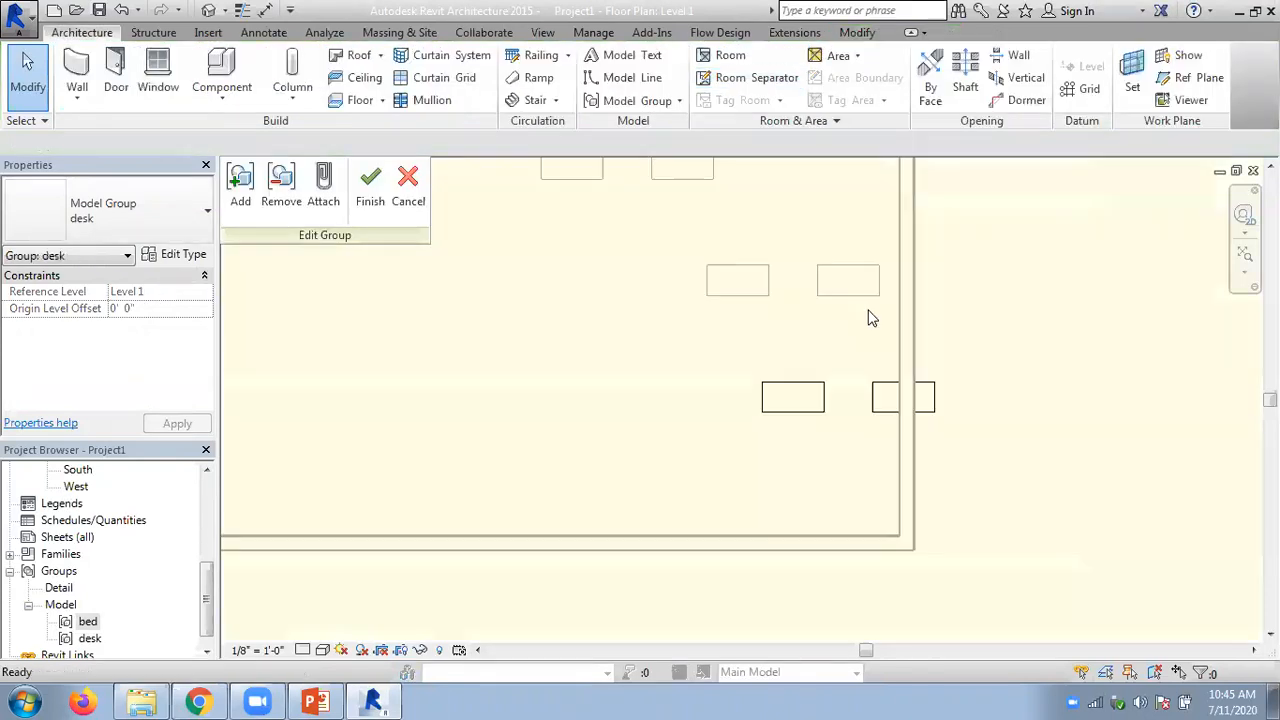
pyautogui.click(281, 190)
pyautogui.click(878, 391)
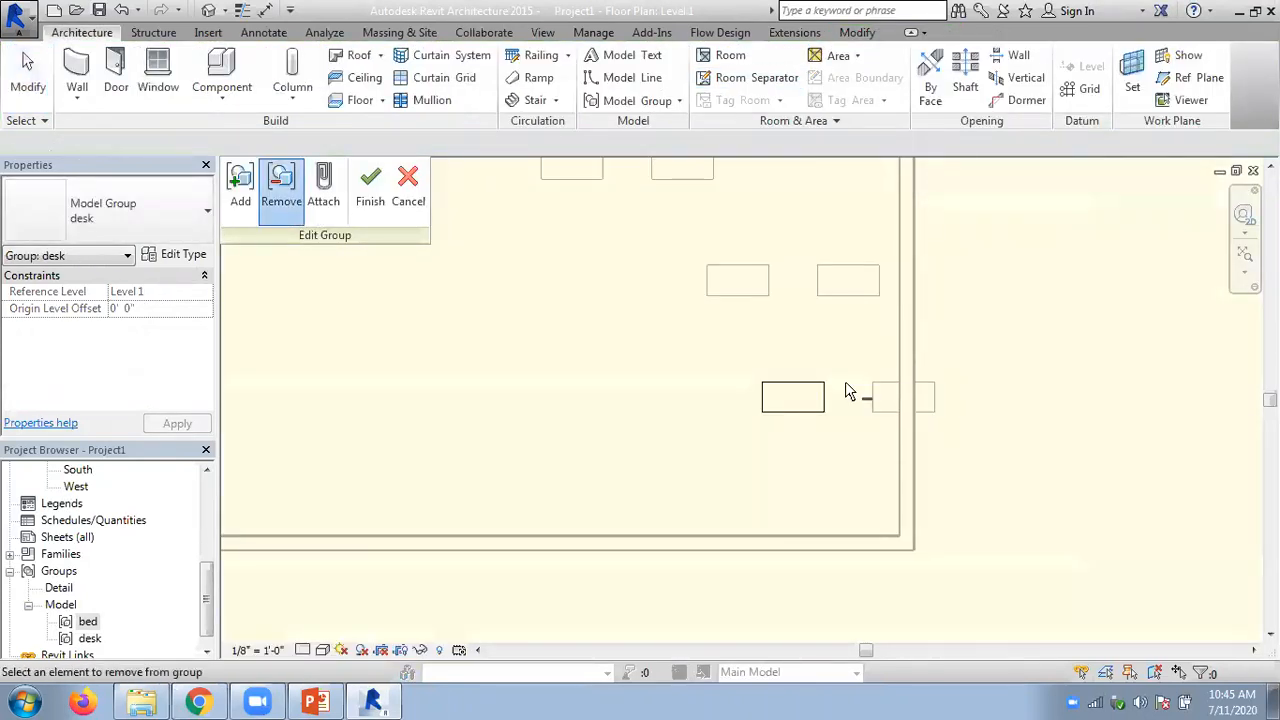
pyautogui.click(370, 185)
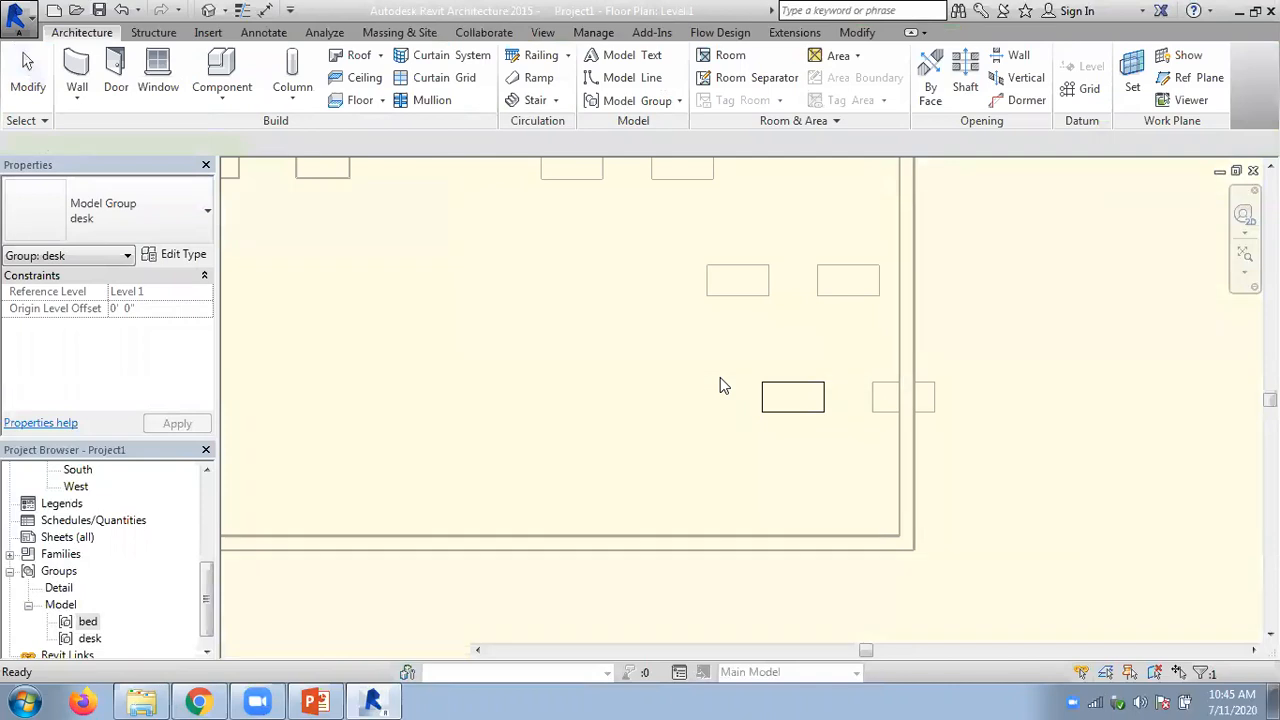
# - Undo the removal of the desk overlapping the right wall from the lowest desk group
pyautogui.moveTo(632, 278); pyautogui.dragTo(744, 386, button='middle')
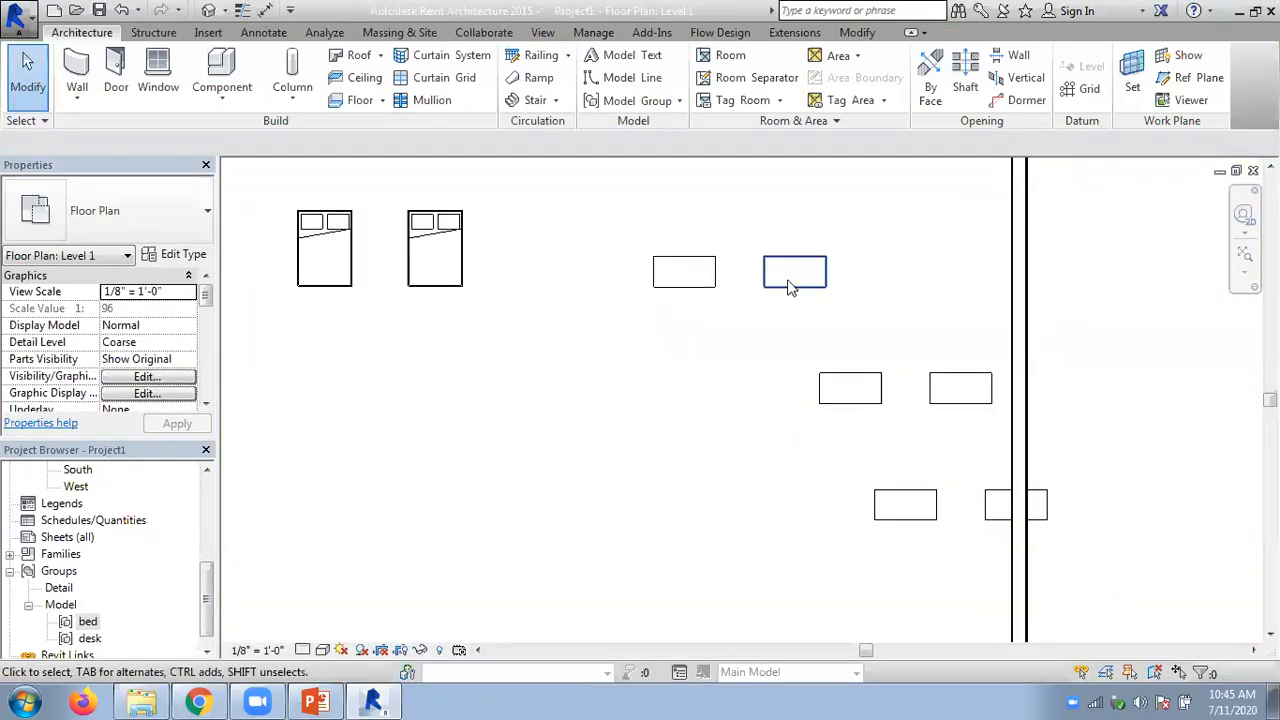
pyautogui.scroll(-2, 791, 266)
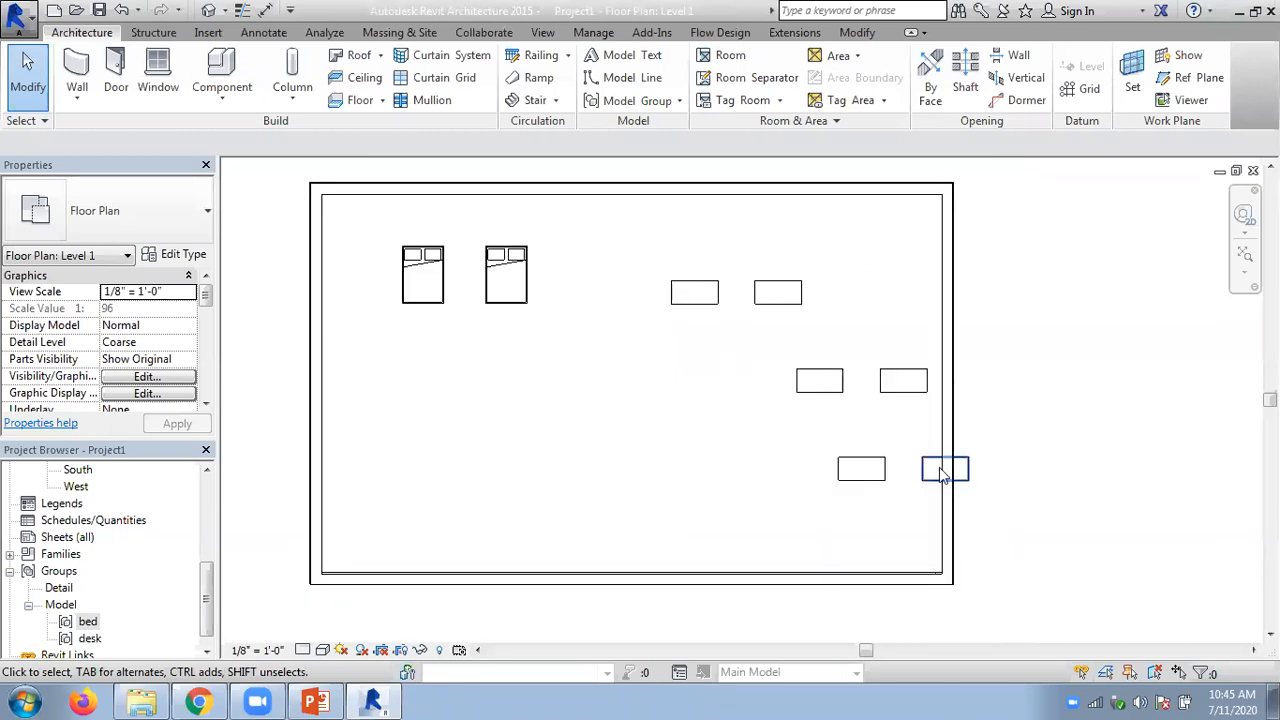
pyautogui.doubleClick(866, 385)
pyautogui.click(283, 204)
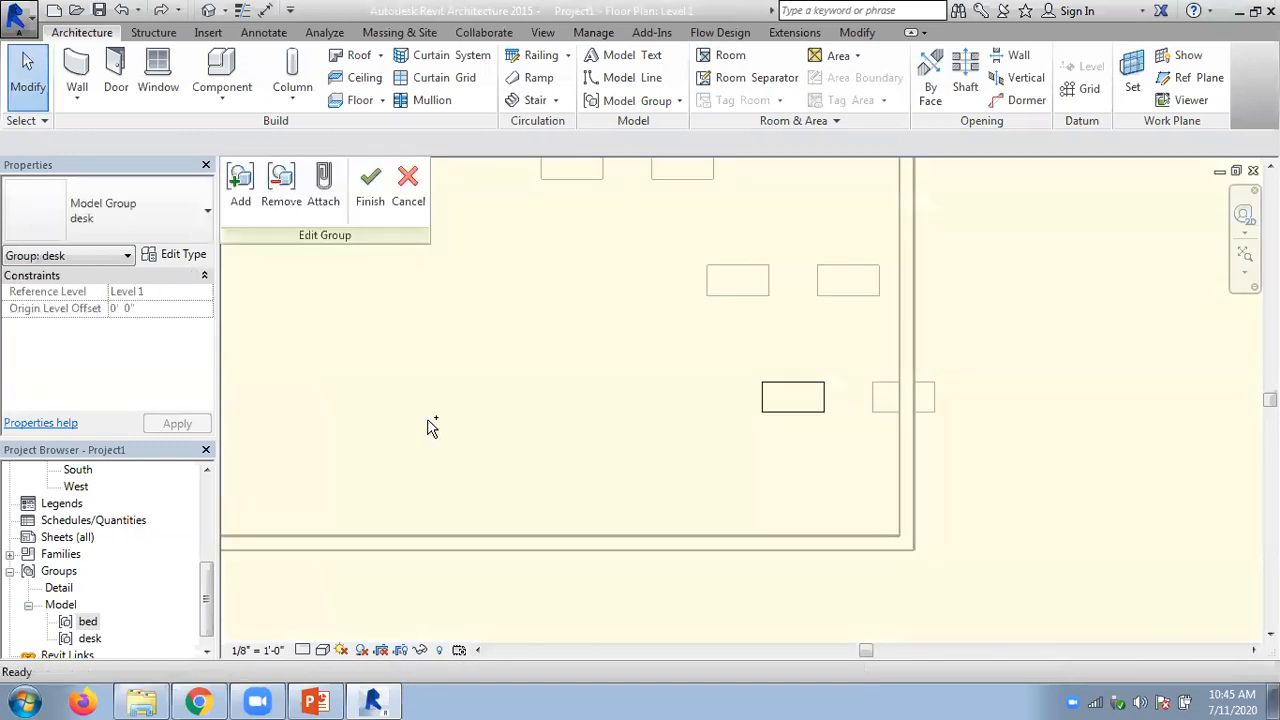
pyautogui.hotkey('ctrl', 'z')
pyautogui.hotkey('ctrl', 'z')
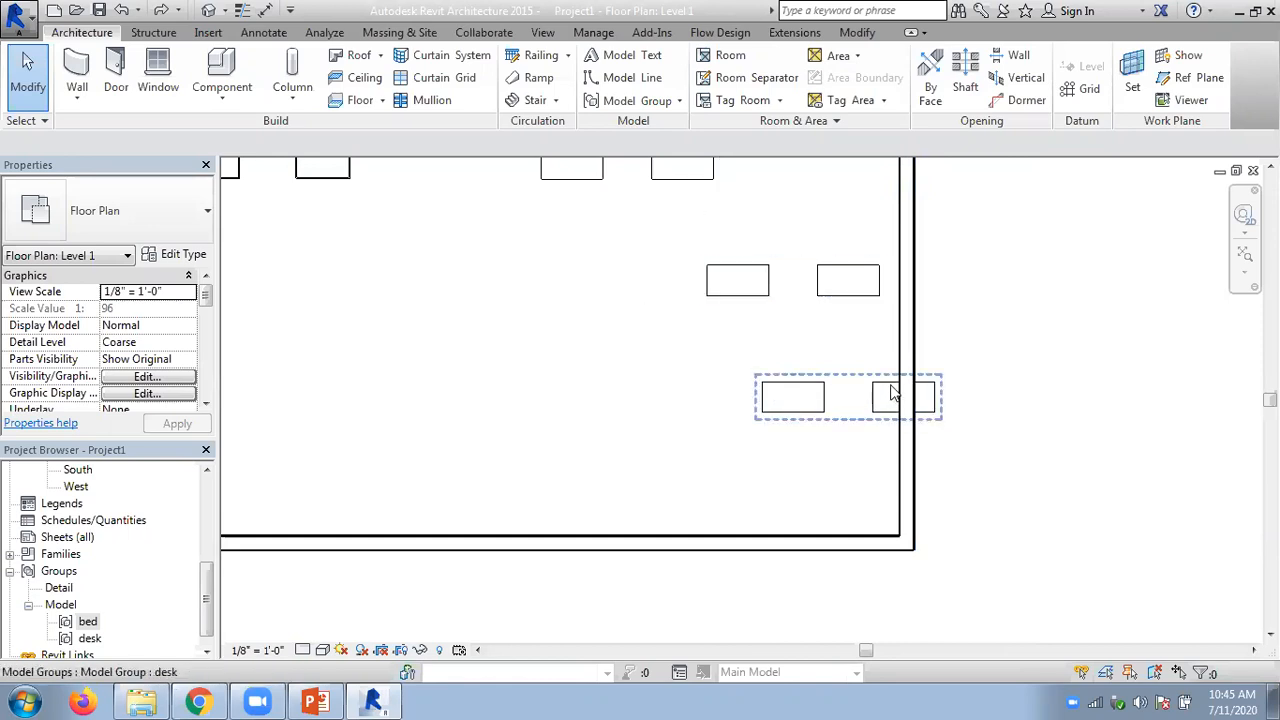
# - Exclude only the desk overlapping the right wall from the lowest desk group instance
pyautogui.press('Tab')
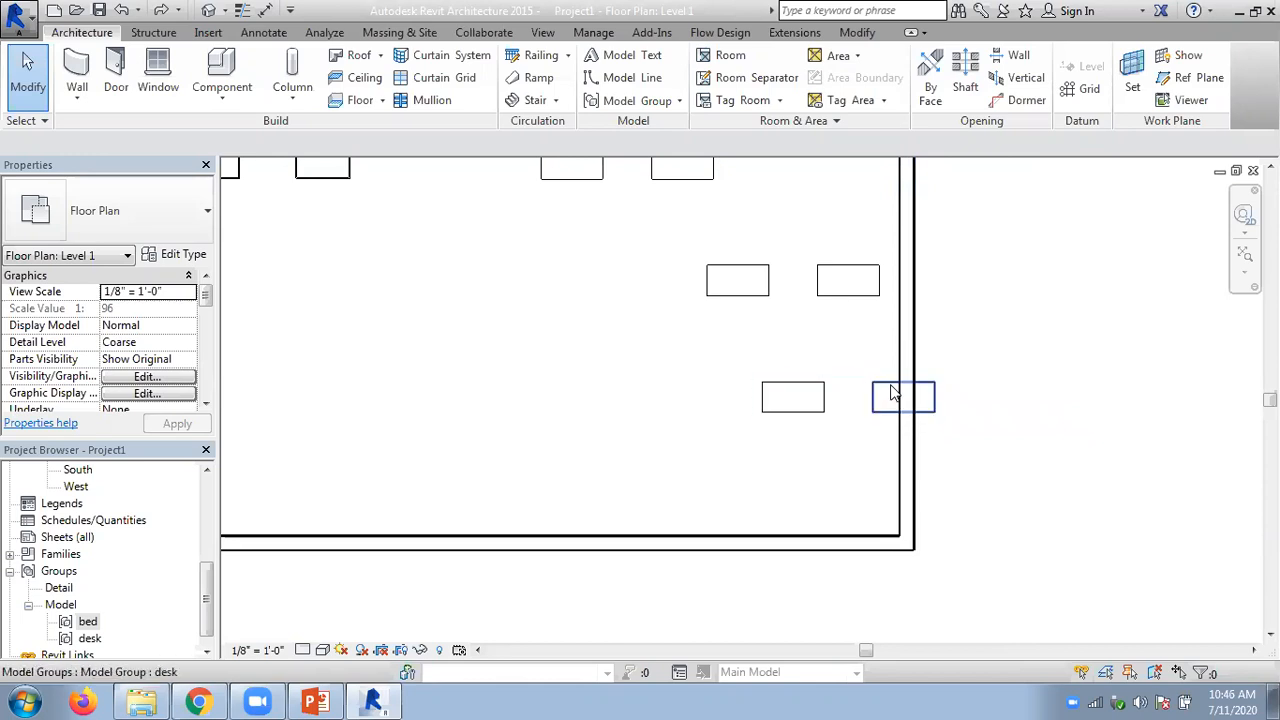
pyautogui.press('Tab')
pyautogui.press('Tab')
pyautogui.press('Tab')
pyautogui.press('Tab')
pyautogui.press('Tab')
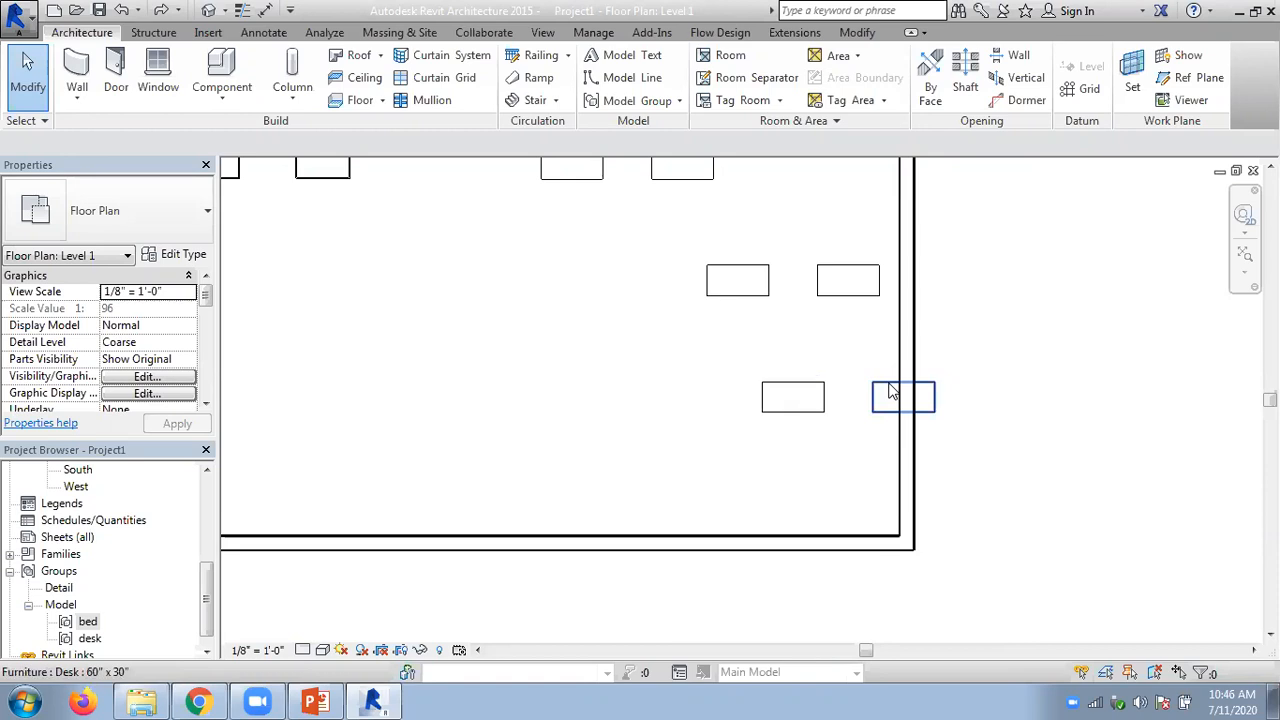
pyautogui.rightClick(893, 392)
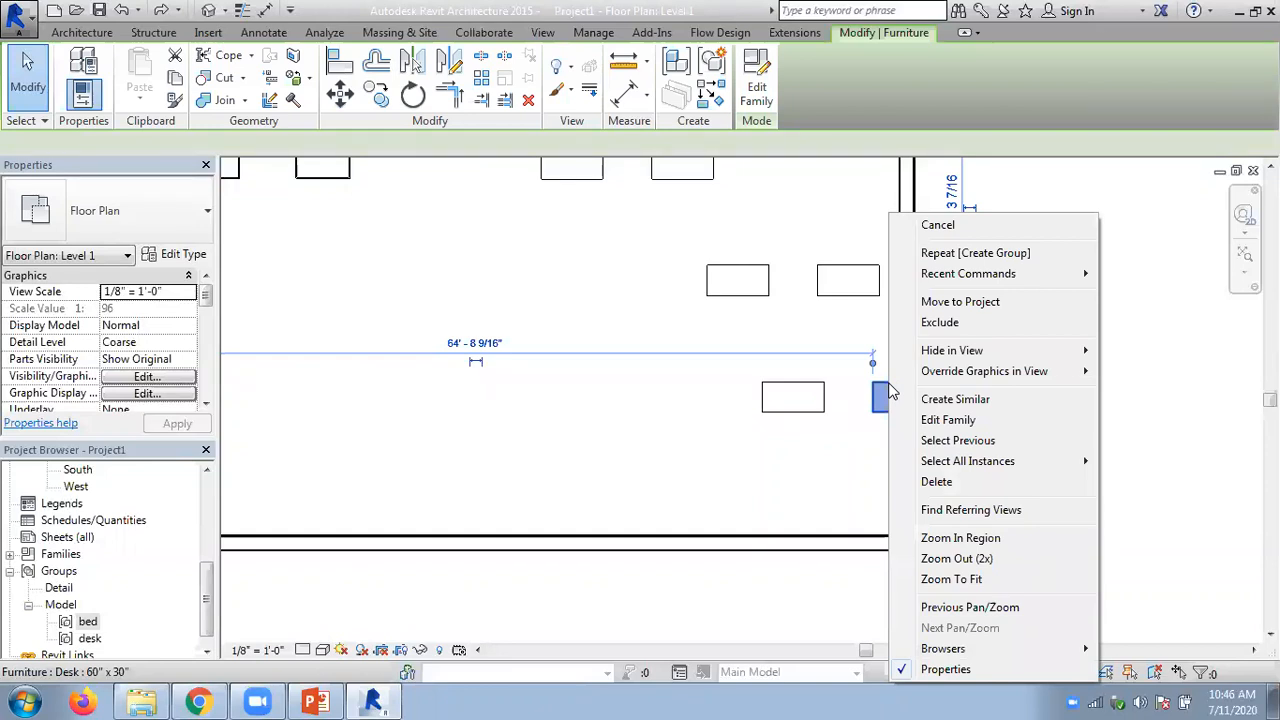
pyautogui.click(937, 324)
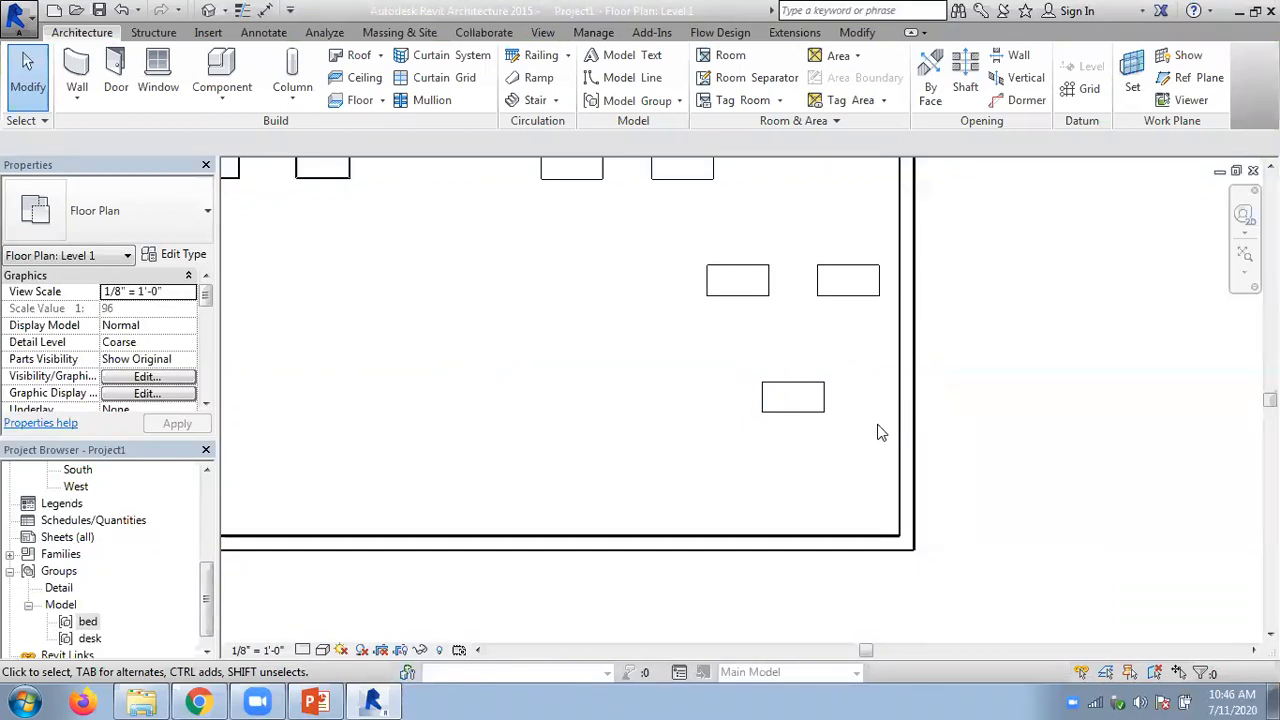
# - Restore the excluded desk member at the right wall to the lowest desk group
pyautogui.moveTo(571, 349); pyautogui.dragTo(621, 348, button='middle')
pyautogui.scroll(-2, 647, 325)
pyautogui.scroll(1, 620, 355)
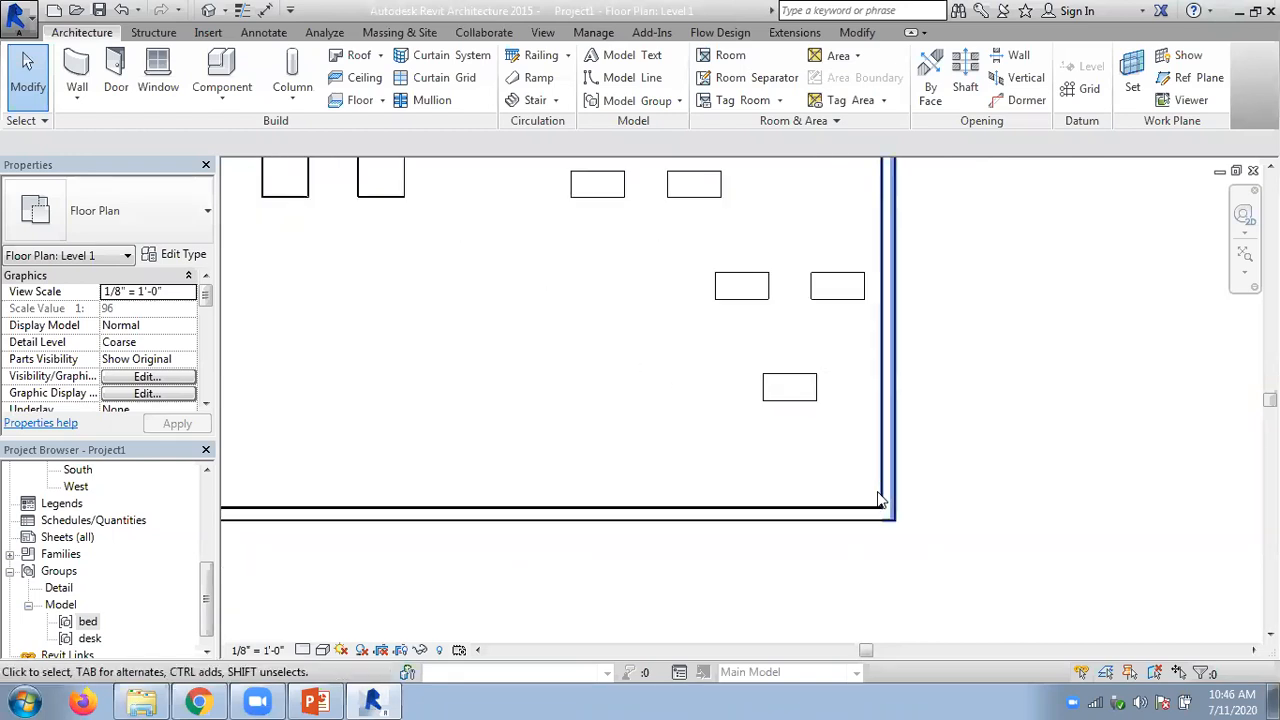
pyautogui.click(790, 380)
pyautogui.click(937, 366)
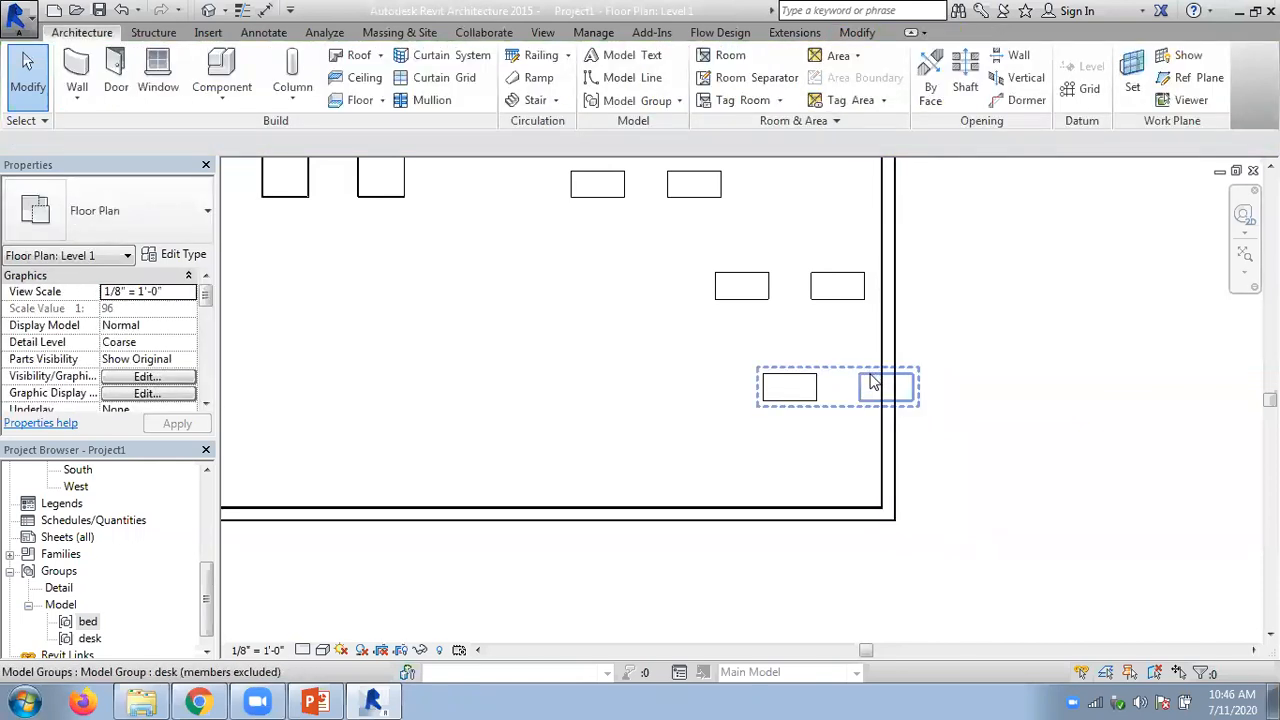
pyautogui.click(873, 381)
pyautogui.rightClick(873, 381)
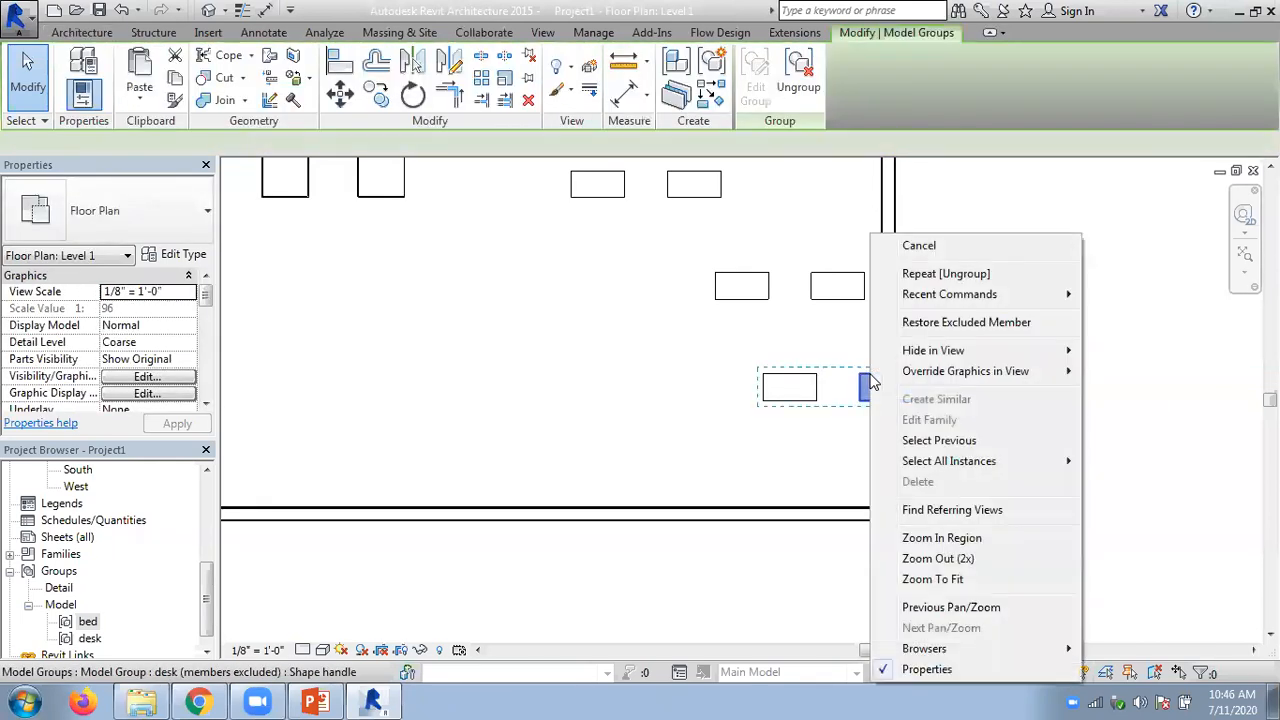
pyautogui.click(929, 323)
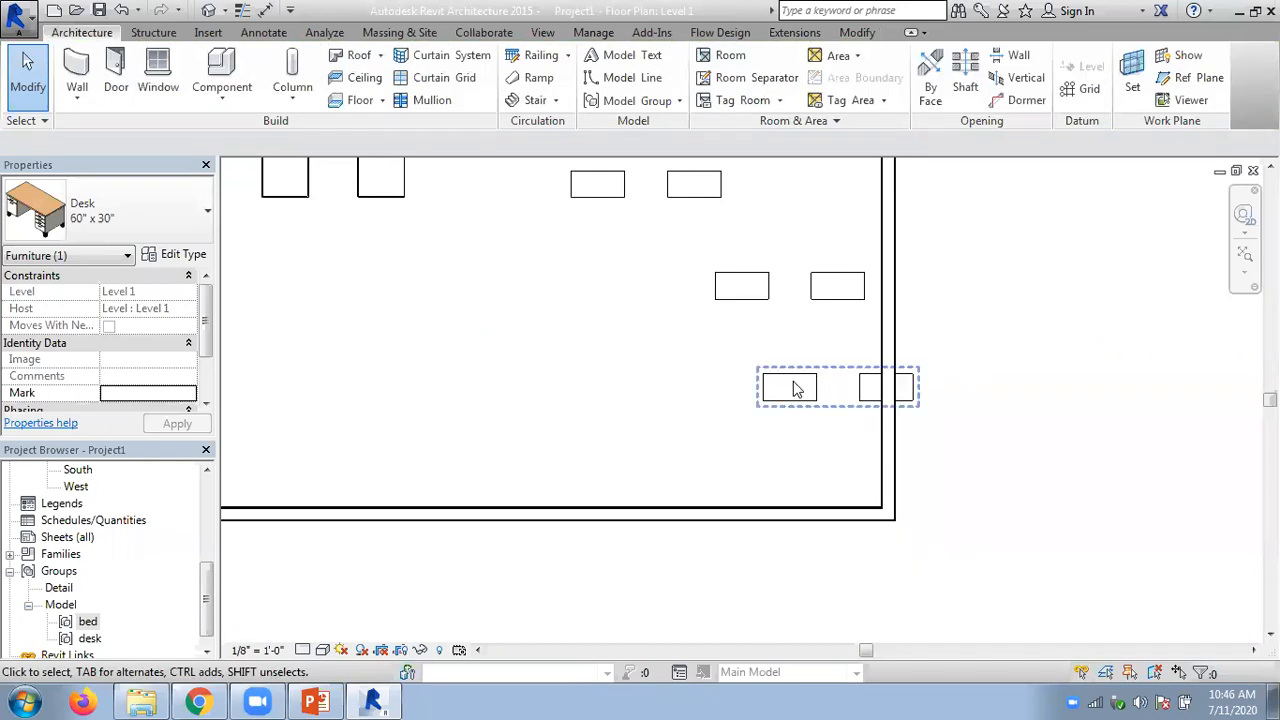
# - Exclude the right desk of the lowest desk group from its group instance once more
pyautogui.scroll(-2, 735, 356)
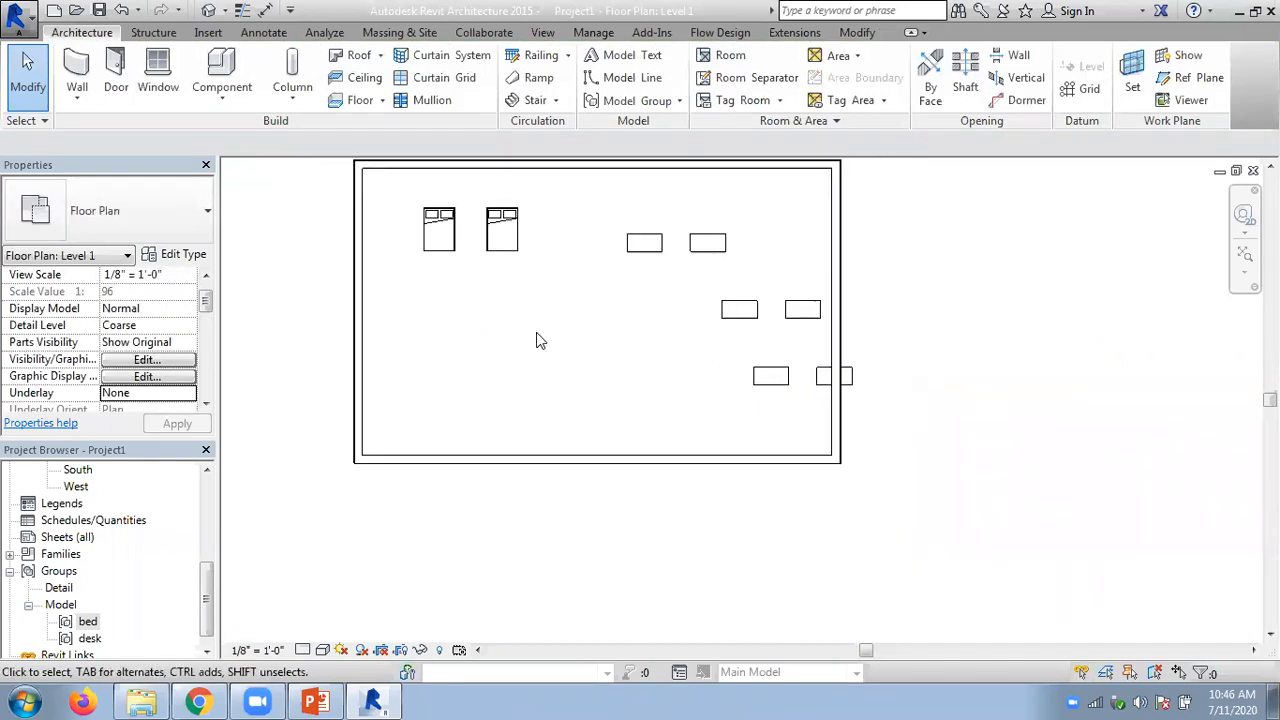
pyautogui.moveTo(703, 272); pyautogui.dragTo(751, 346, button='middle')
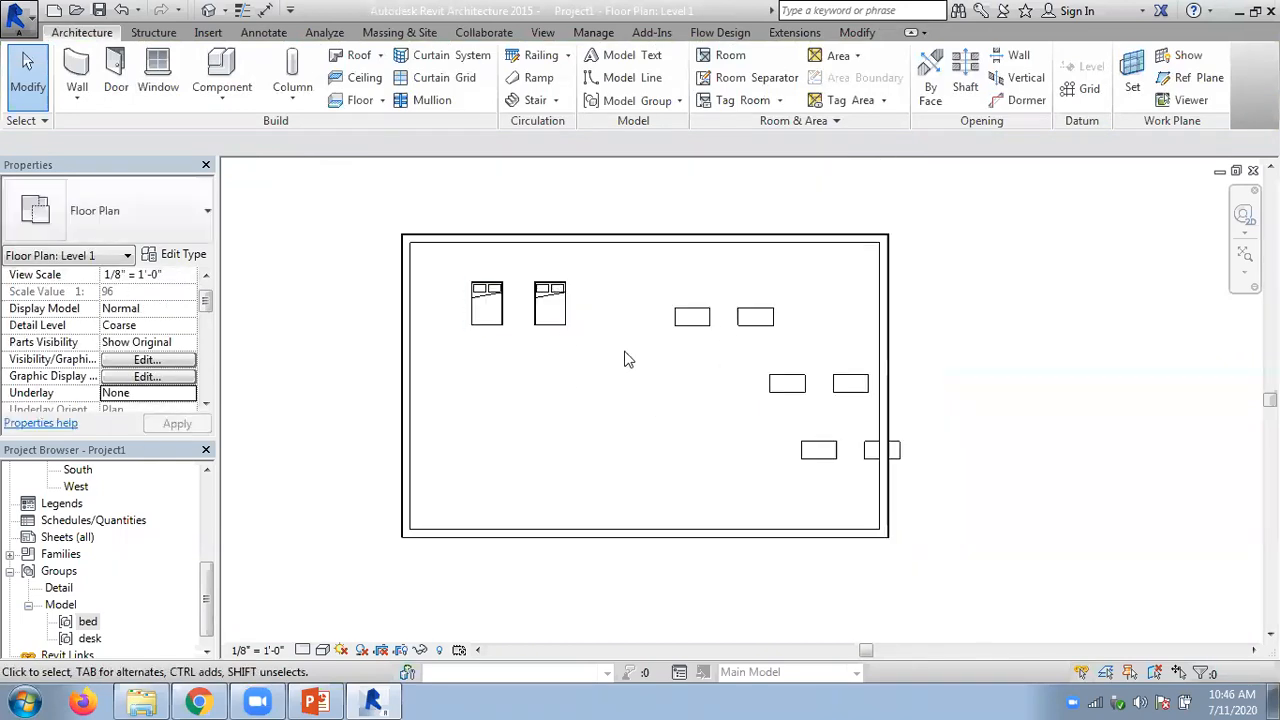
pyautogui.scroll(3, 791, 480)
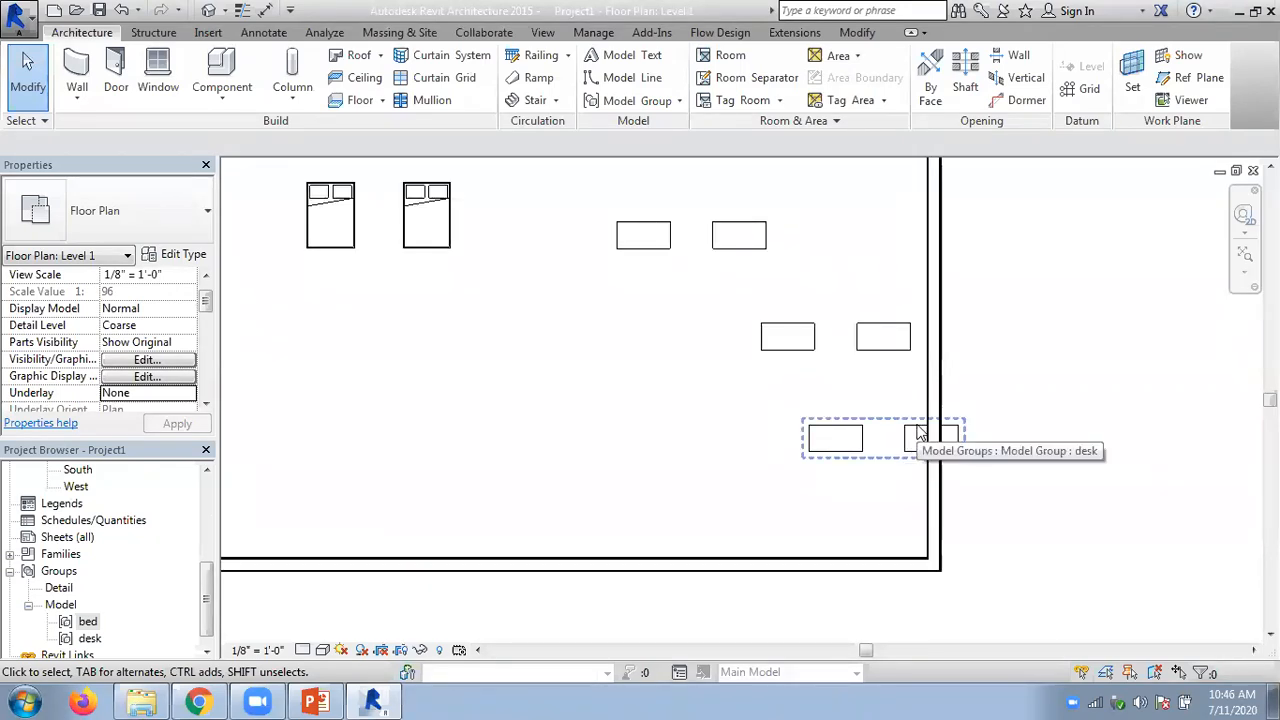
pyautogui.press('Tab')
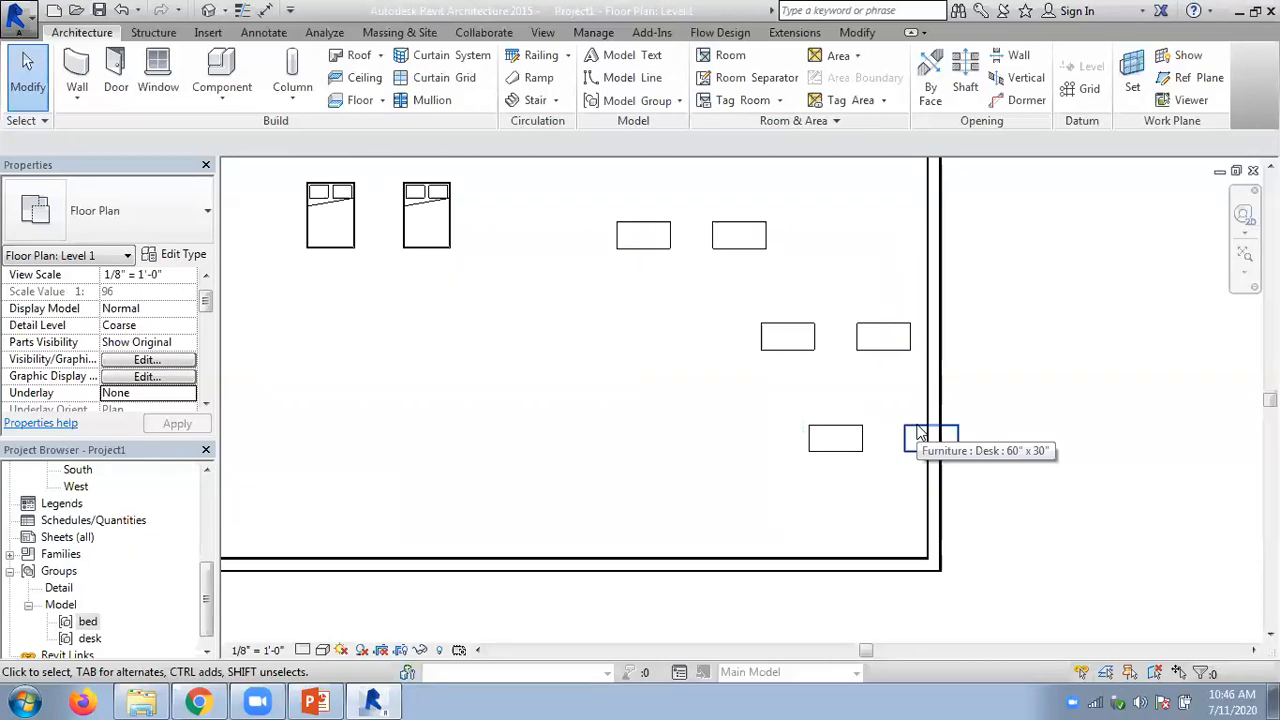
pyautogui.rightClick(920, 432)
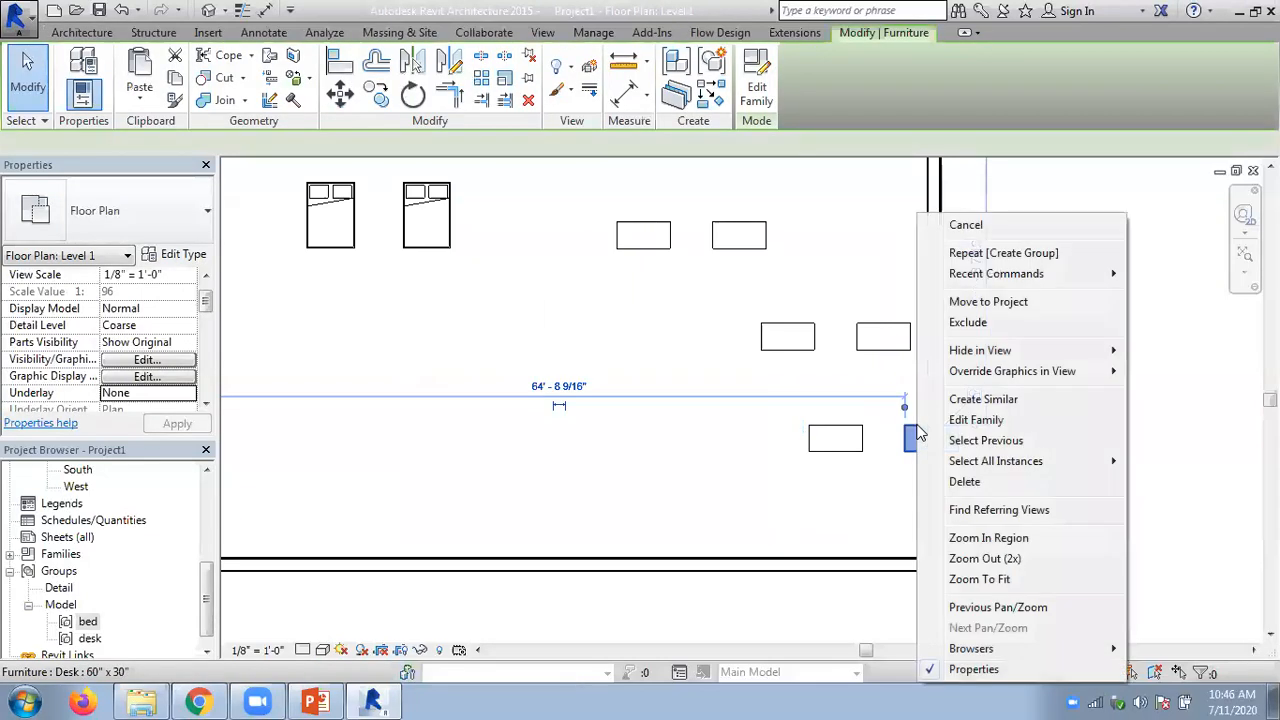
pyautogui.click(951, 324)
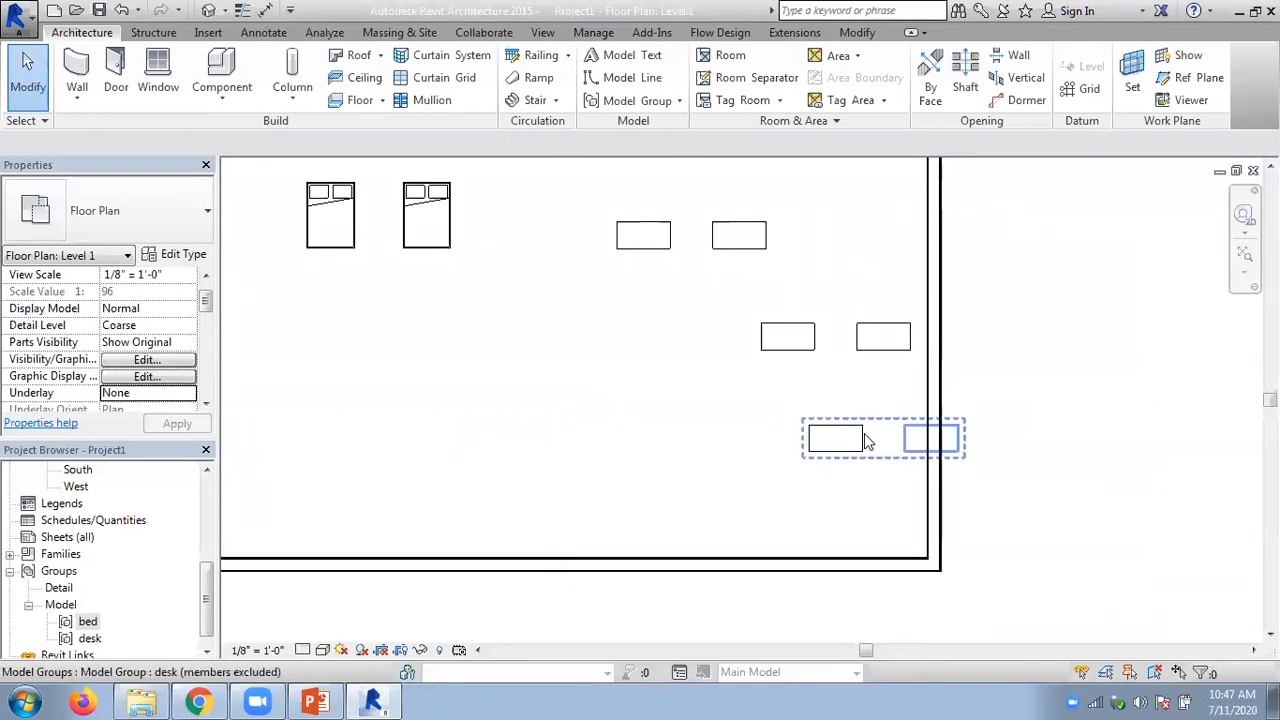
# - Restore the excluded right desk to the lowest desk group and clear the selection
pyautogui.rightClick(921, 435)
pyautogui.click(995, 325)
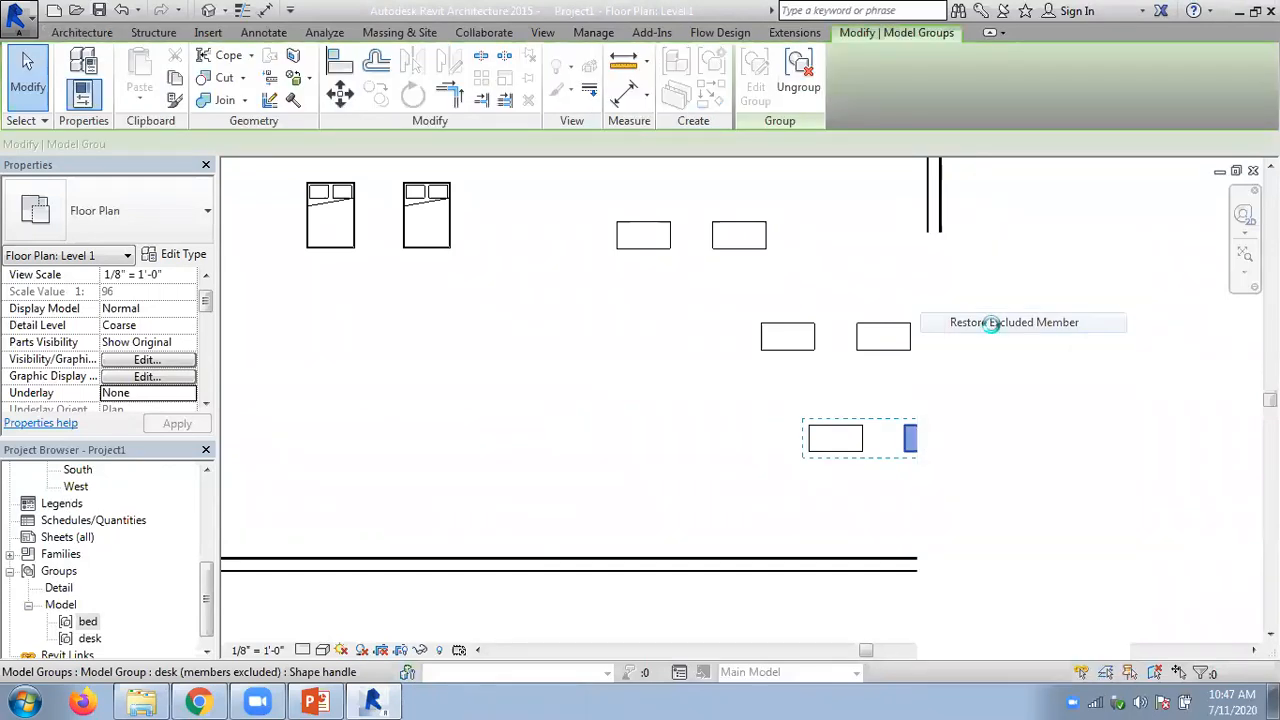
pyautogui.click(1087, 388)
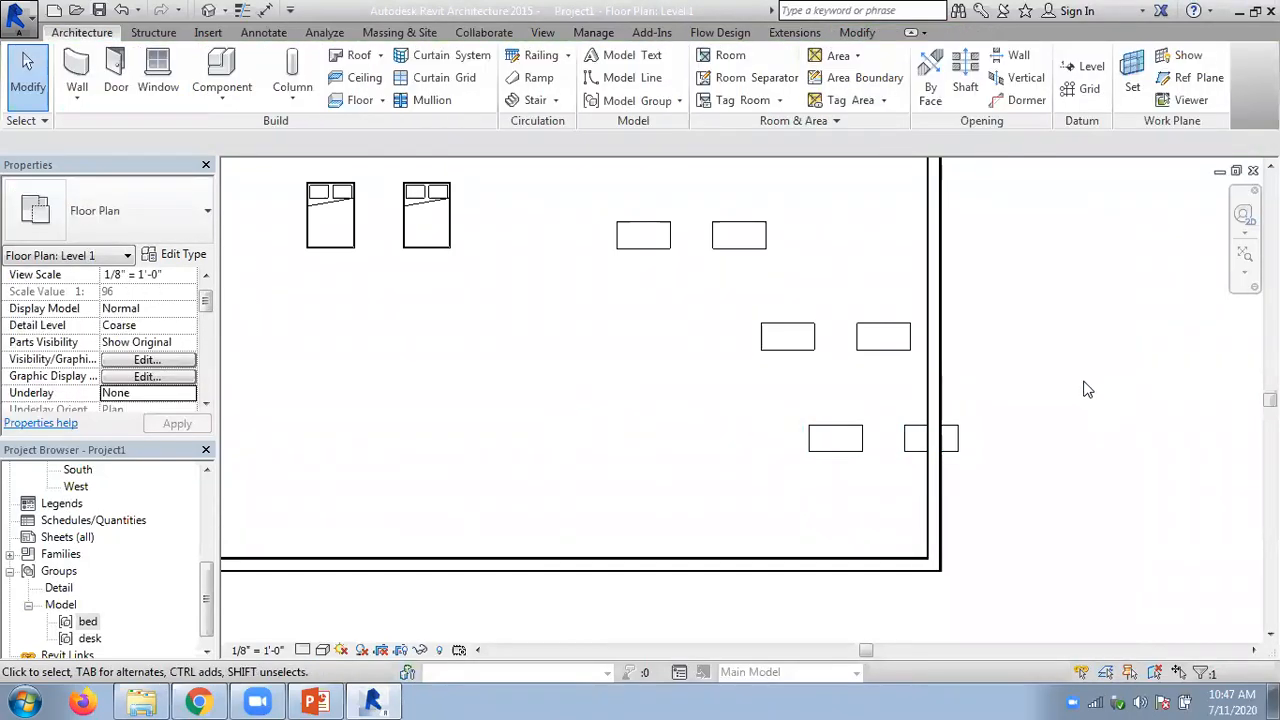
# - Exclude the right bed from the bed group instance near the room's upper left corner
pyautogui.scroll(-1, 1086, 389)
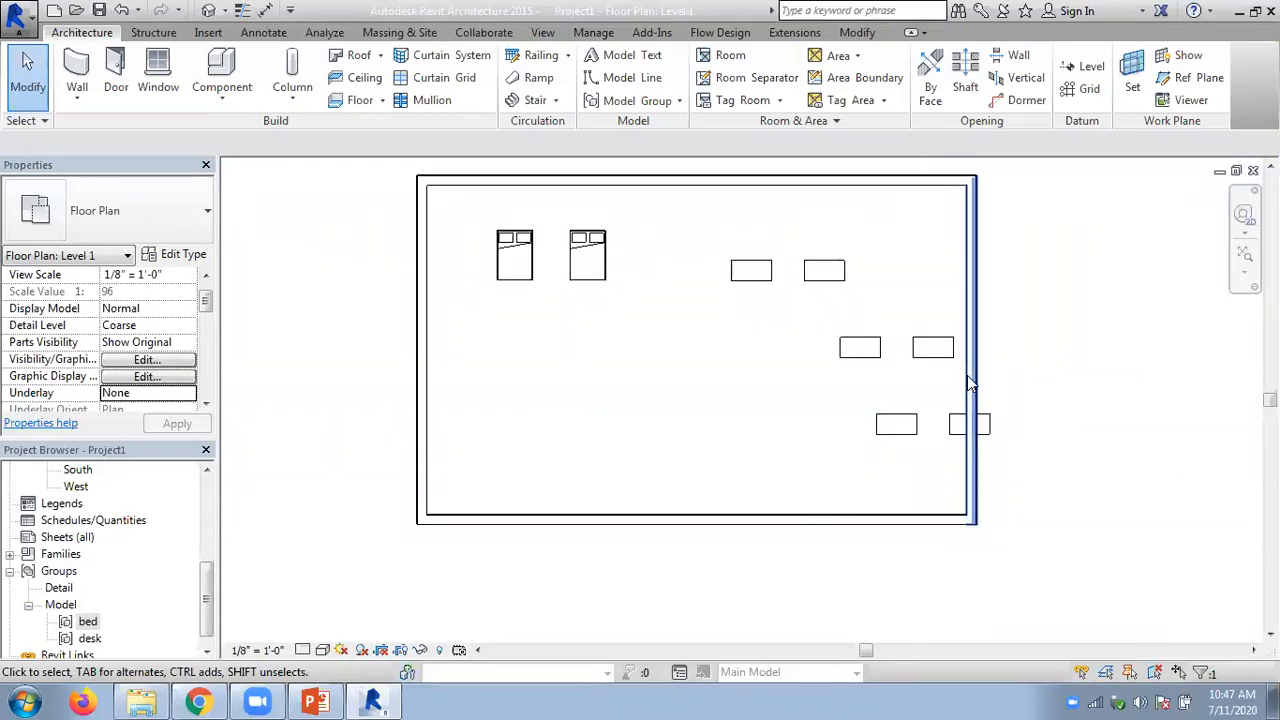
pyautogui.scroll(2, 549, 268)
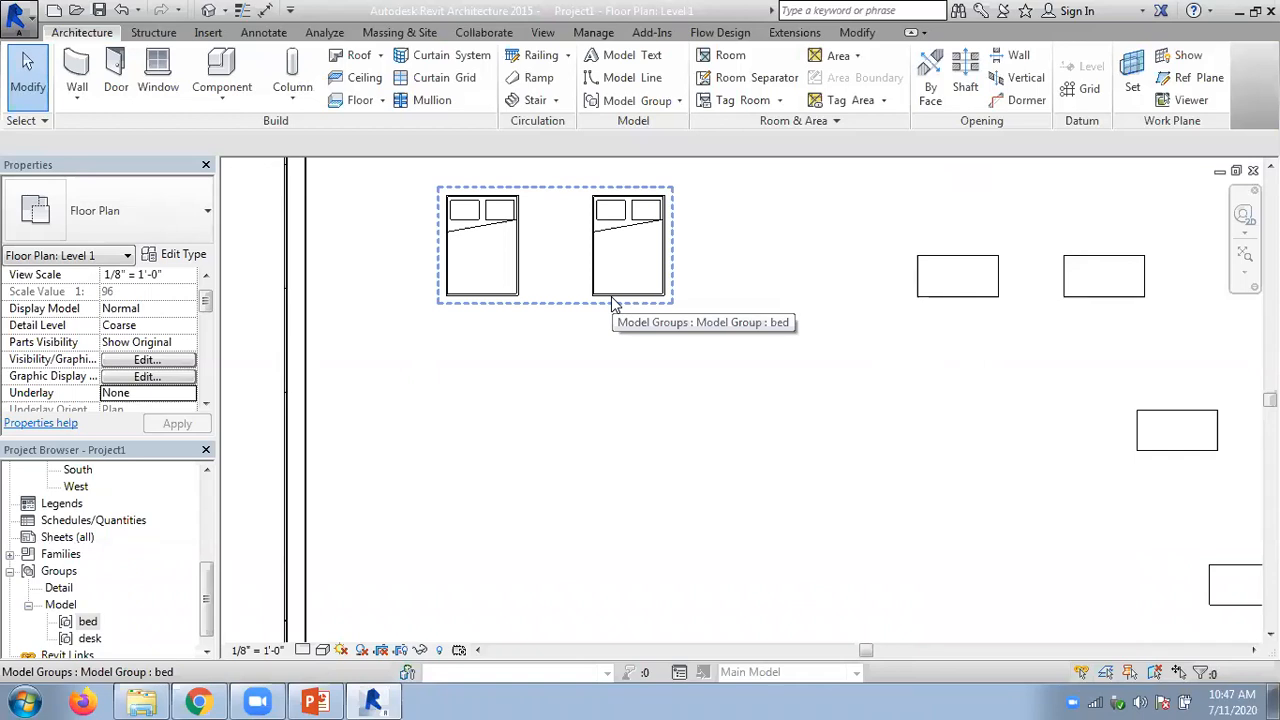
pyautogui.press('Tab')
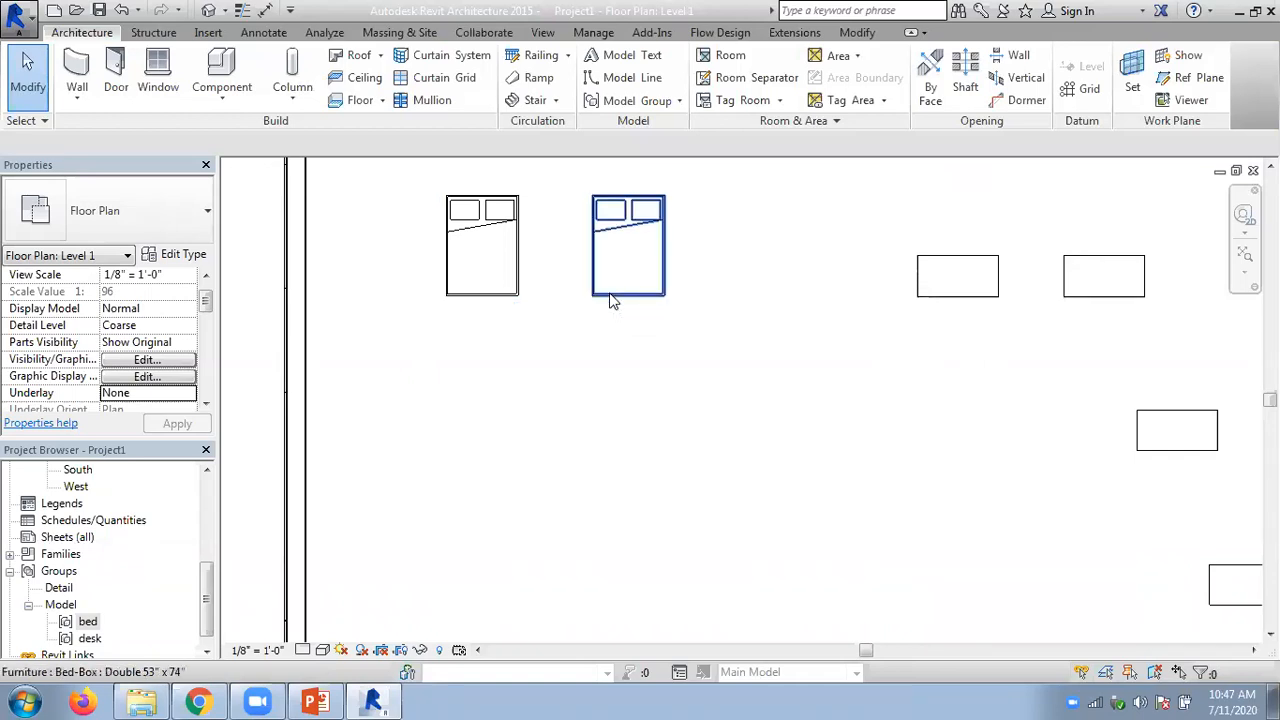
pyautogui.rightClick(613, 302)
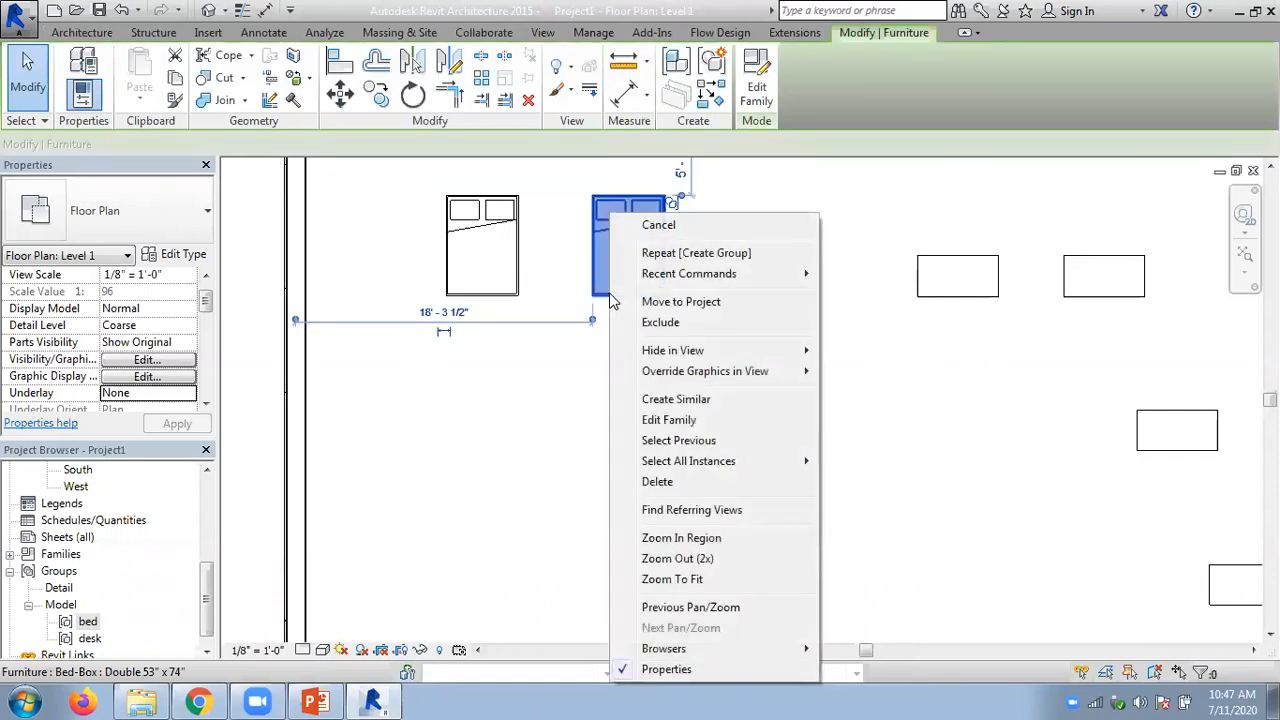
pyautogui.click(640, 323)
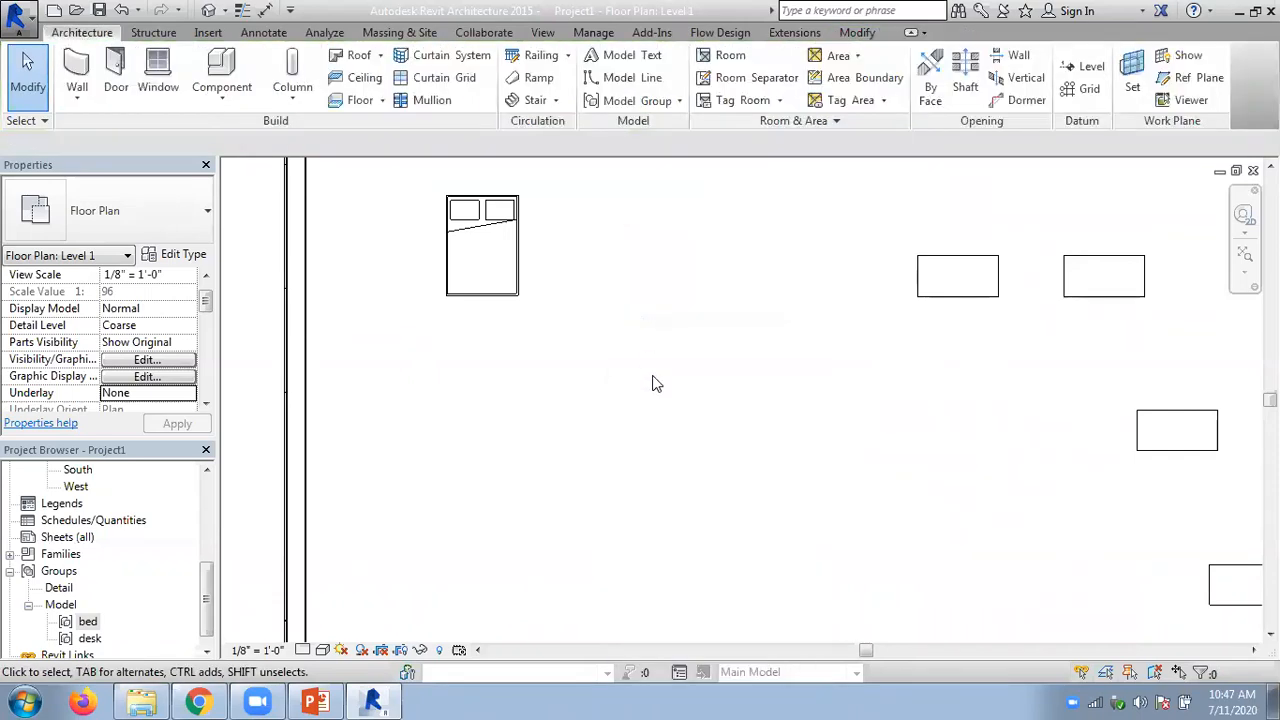
# - Restore the excluded right bed to the bed group and clear the selection
pyautogui.scroll(-2, 654, 380)
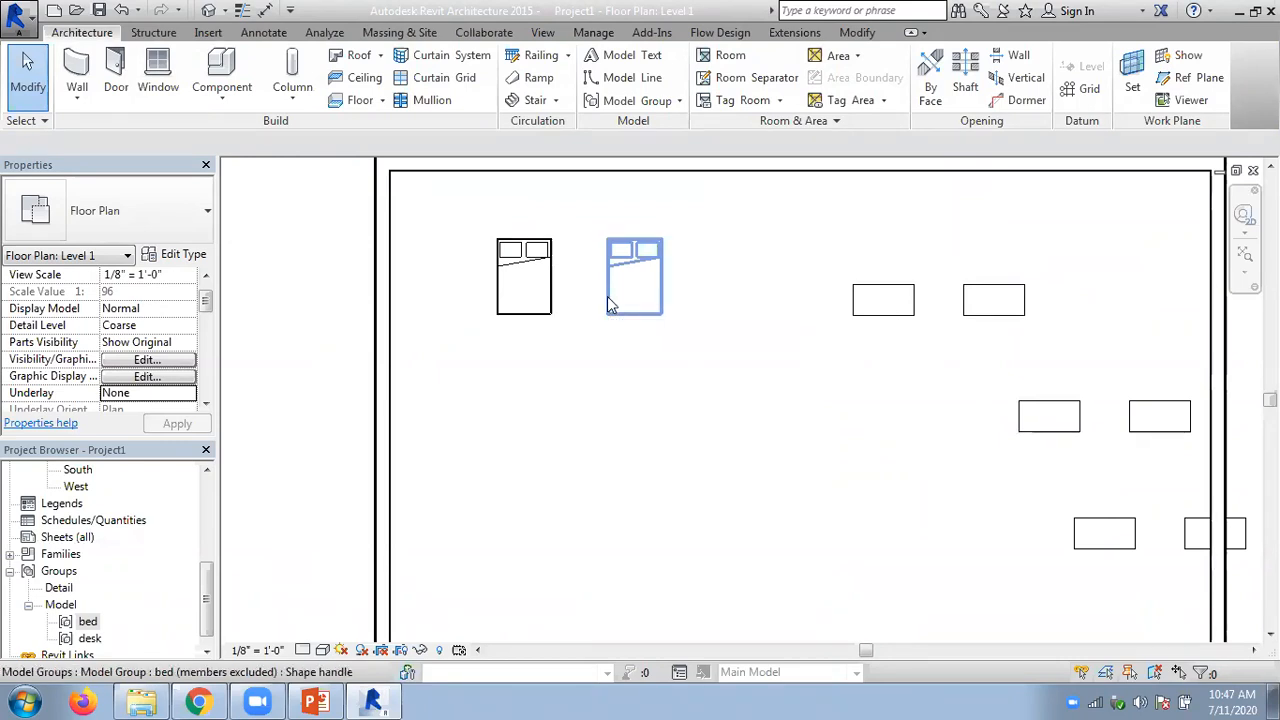
pyautogui.rightClick(611, 301)
pyautogui.click(643, 321)
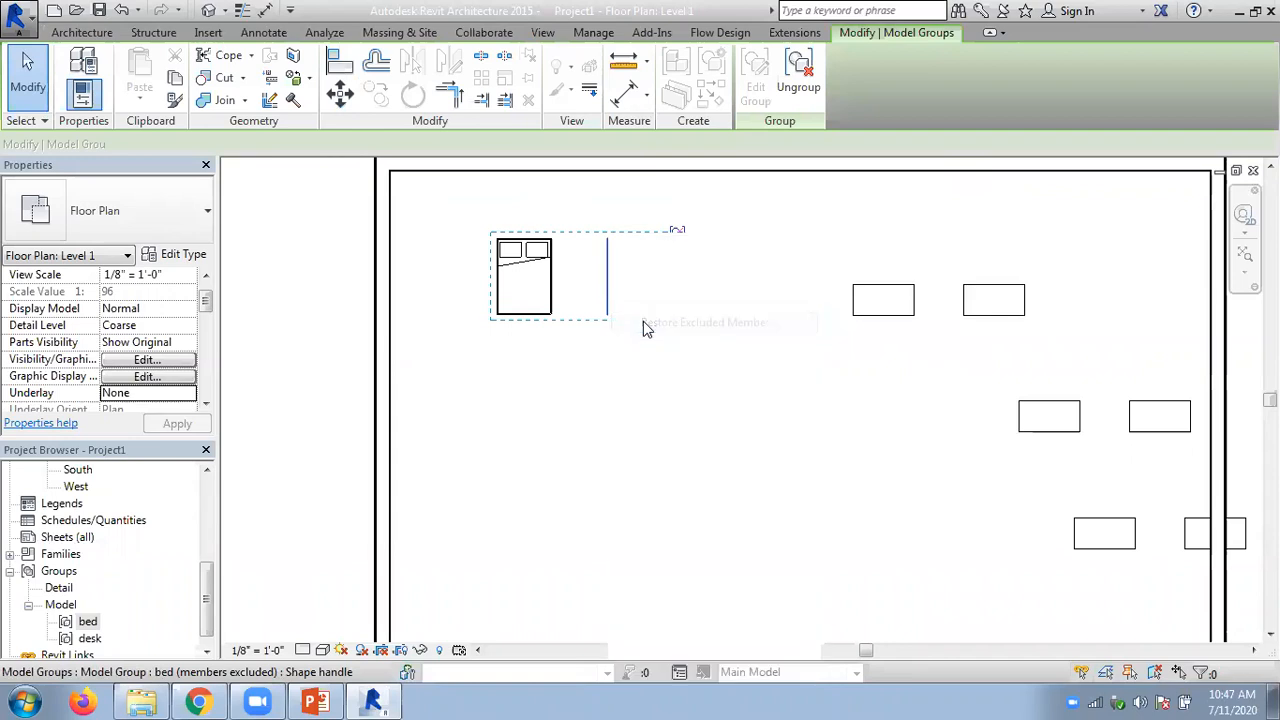
pyautogui.click(668, 394)
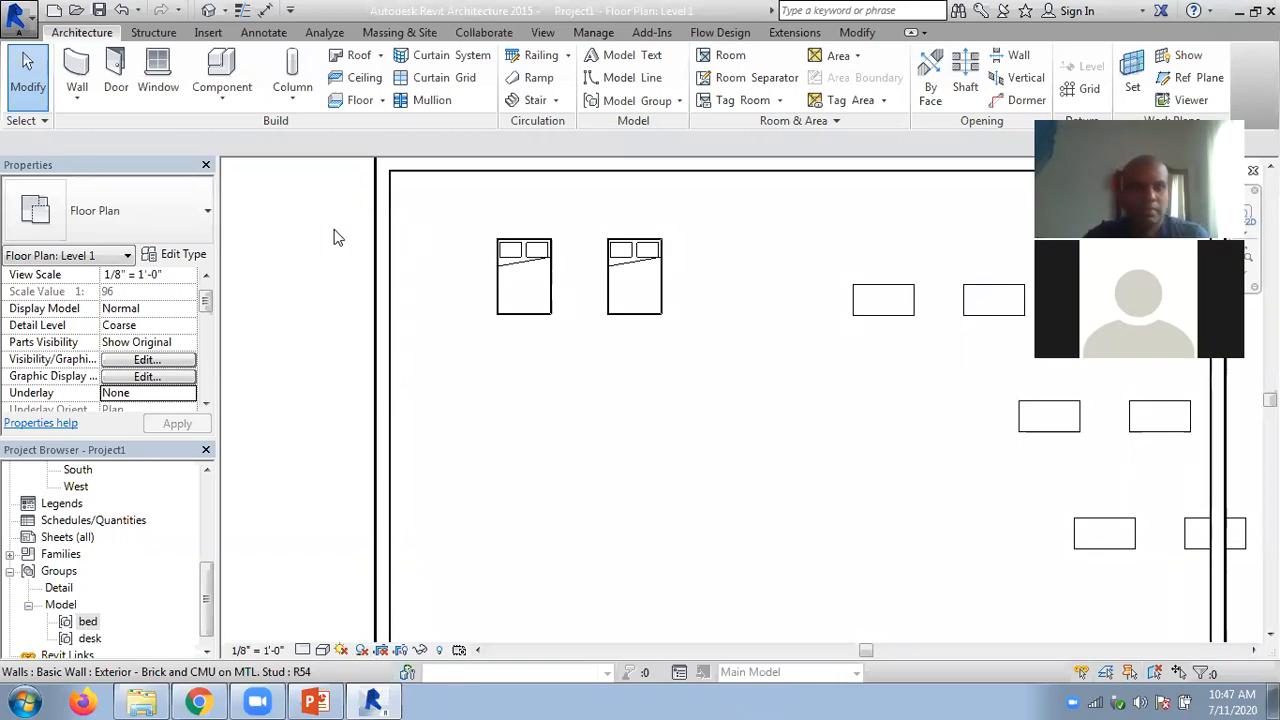
# - Switch to the Chapter 05 editing tools presentation in PowerPoint to view the Modifying Groups slide
pyautogui.scroll(-2, 337, 236)
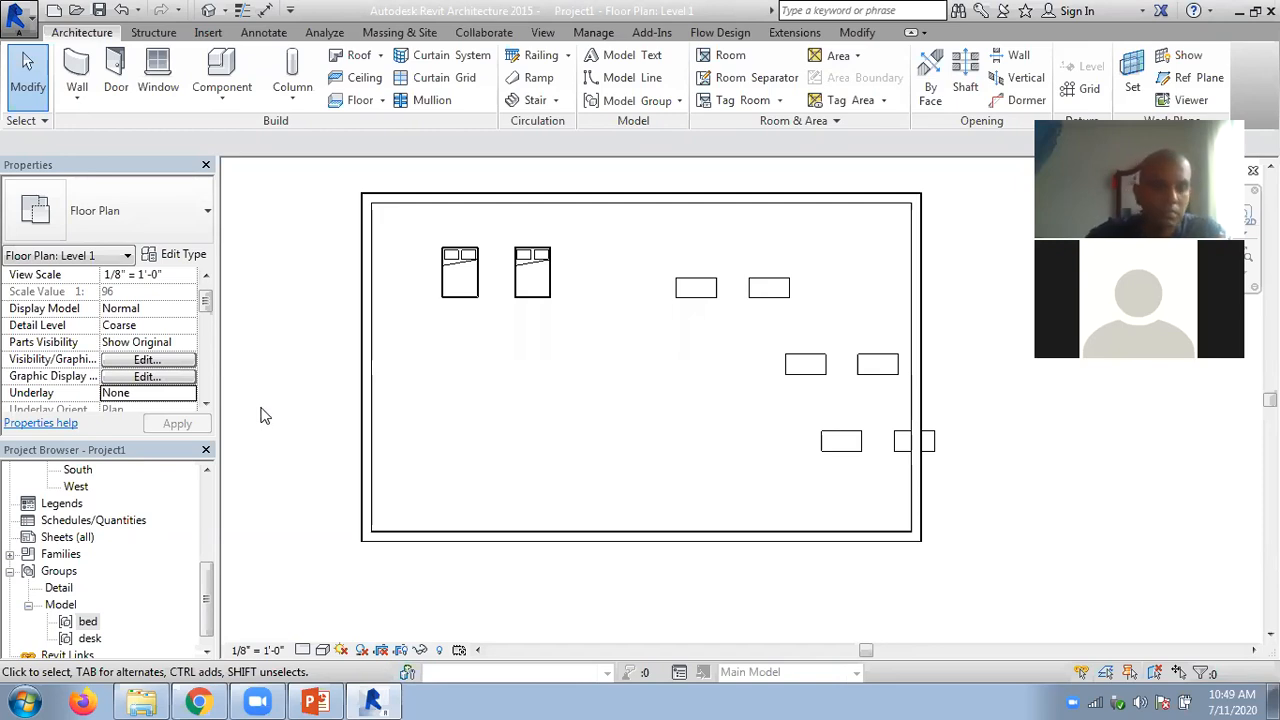
pyautogui.click(315, 701)
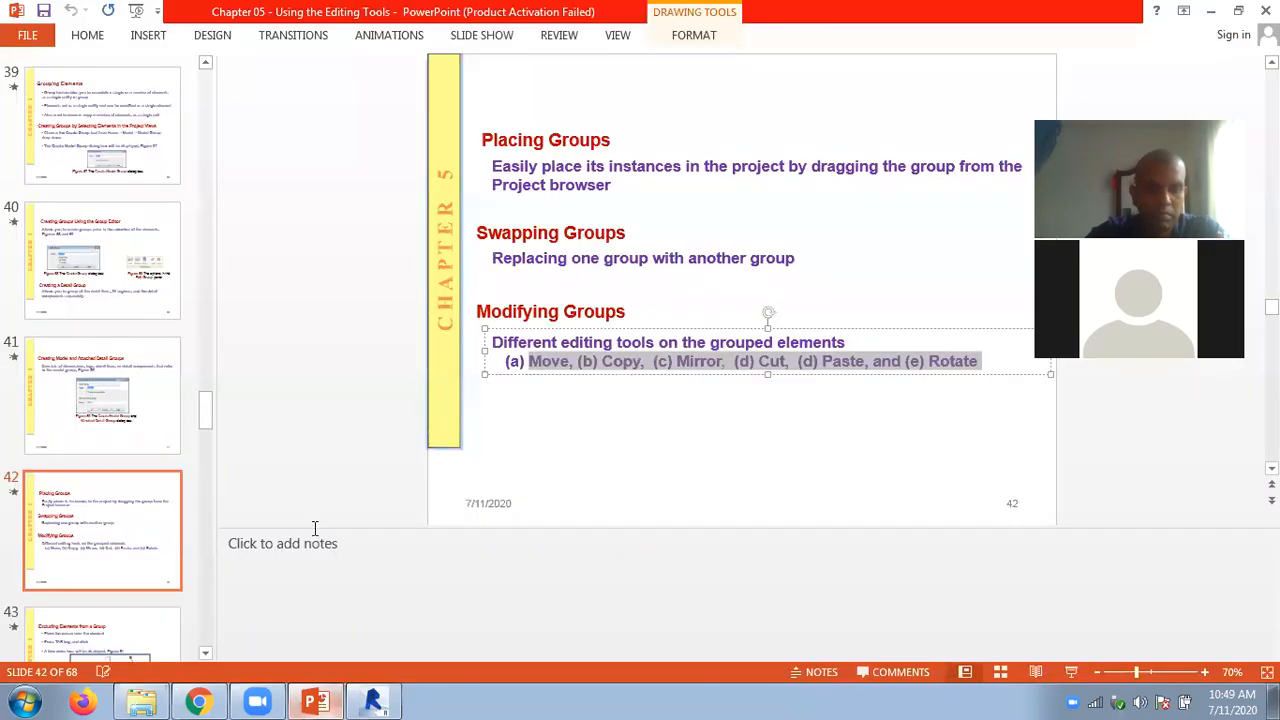
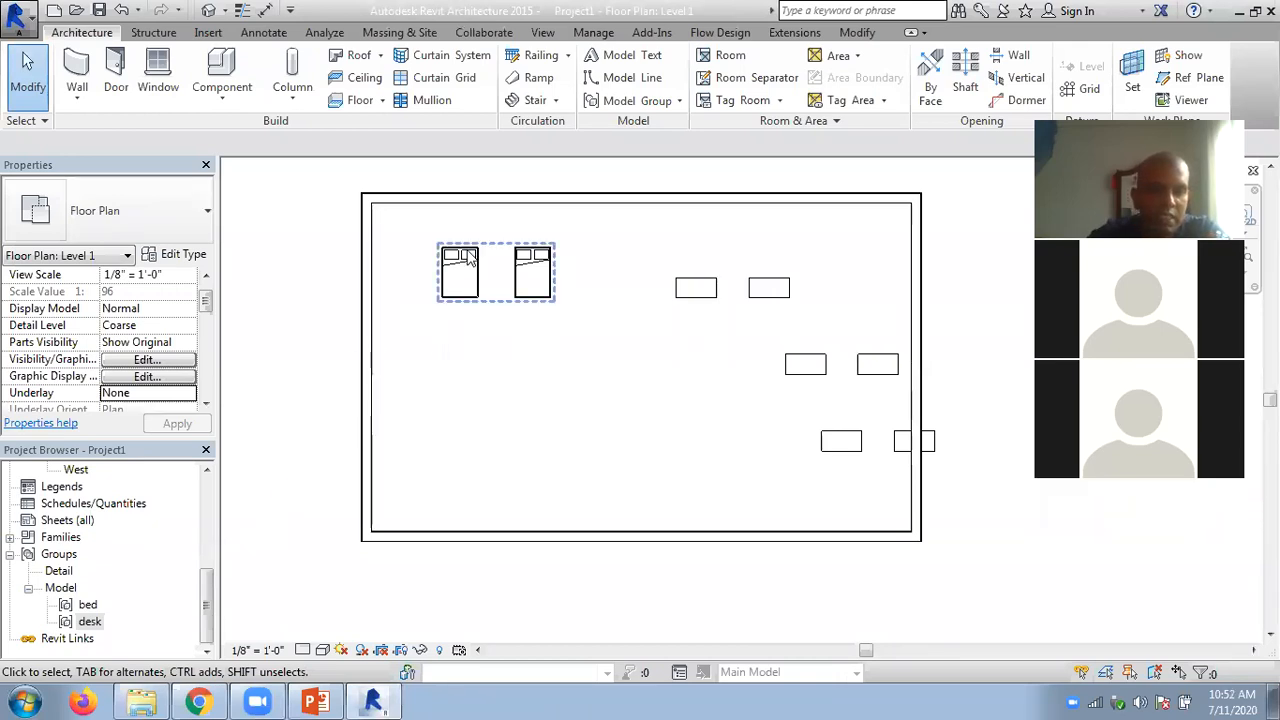
# - Save the bed model group as a Revit project file on the Desktop, keeping the file name the same as the group name
pyautogui.rightClick(474, 307)
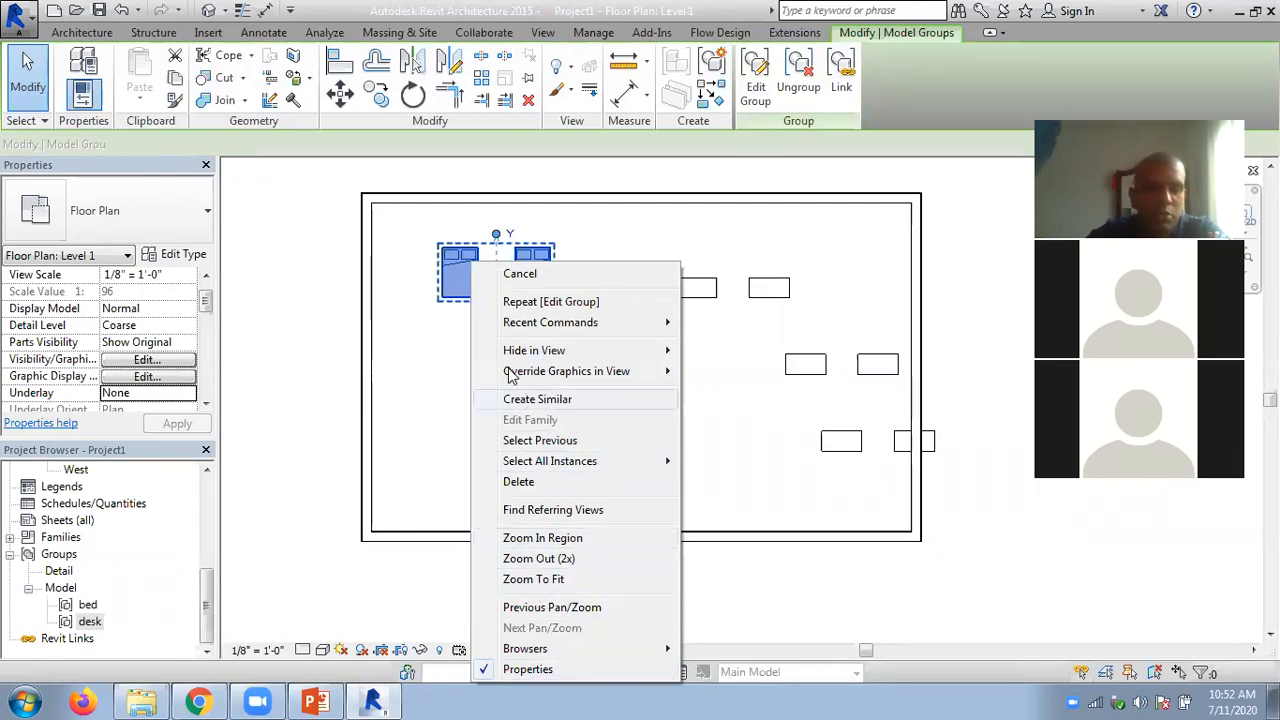
pyautogui.press('Escape')
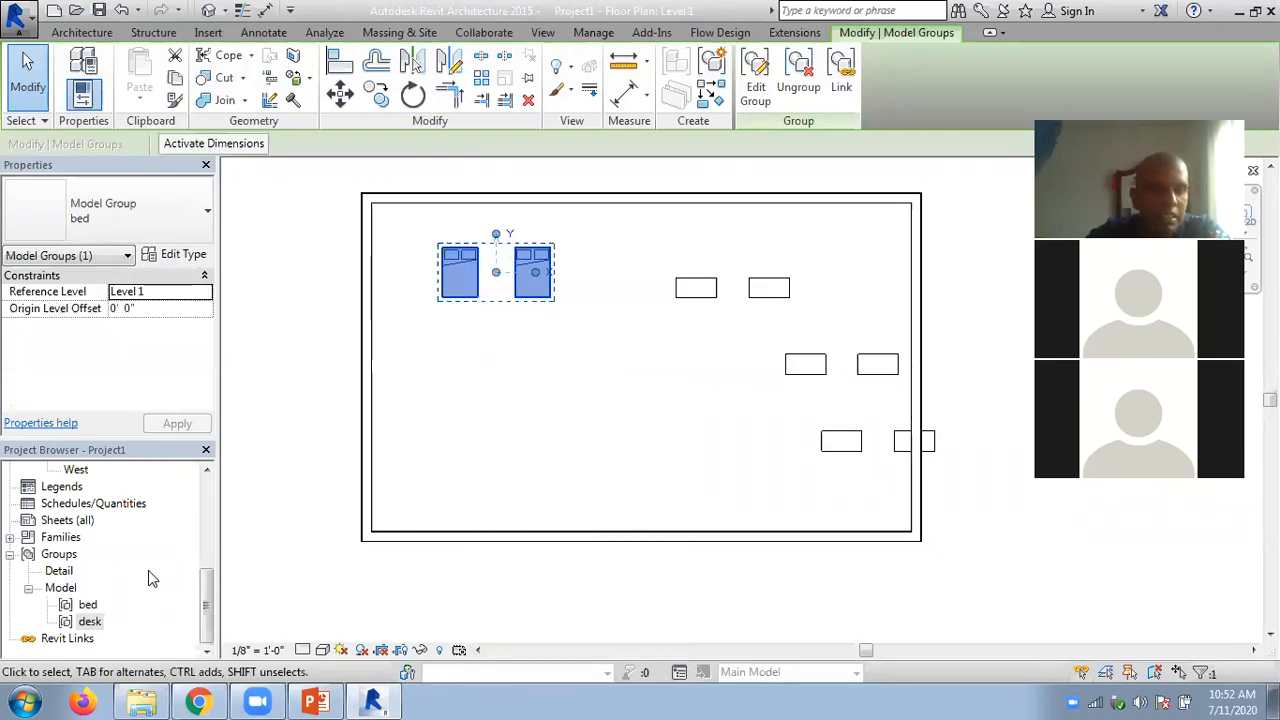
pyautogui.rightClick(86, 606)
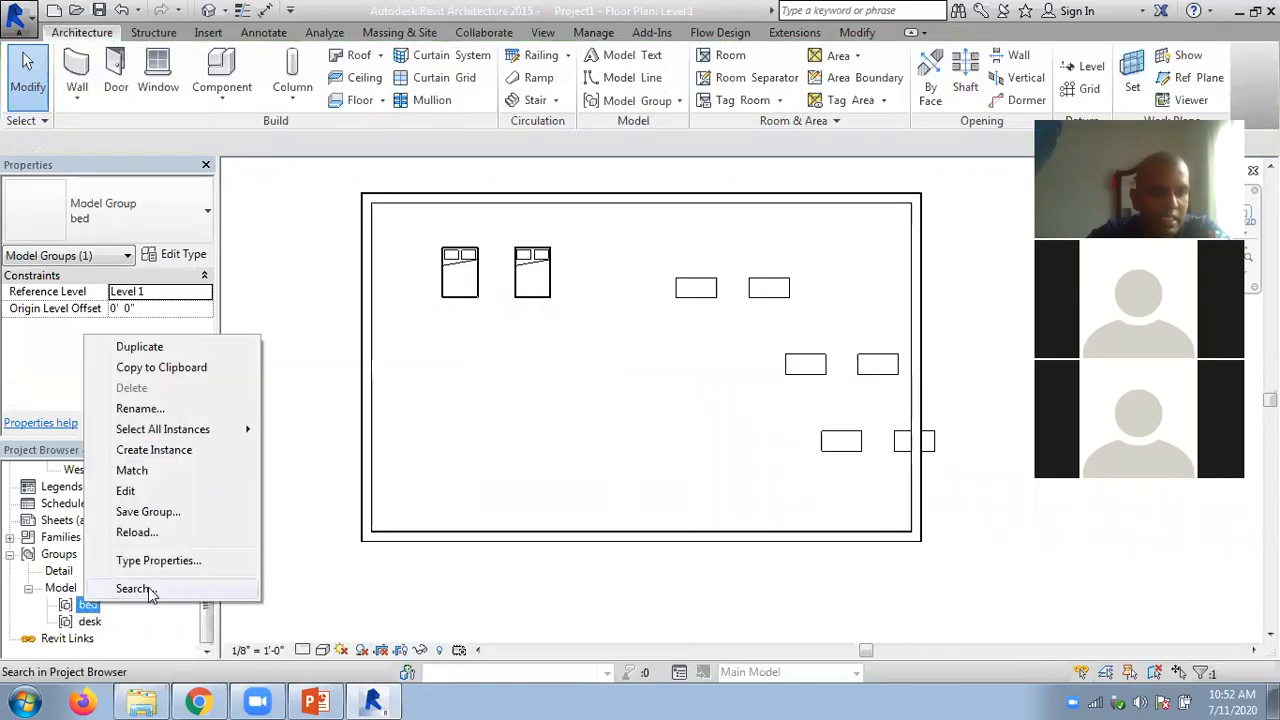
pyautogui.click(173, 515)
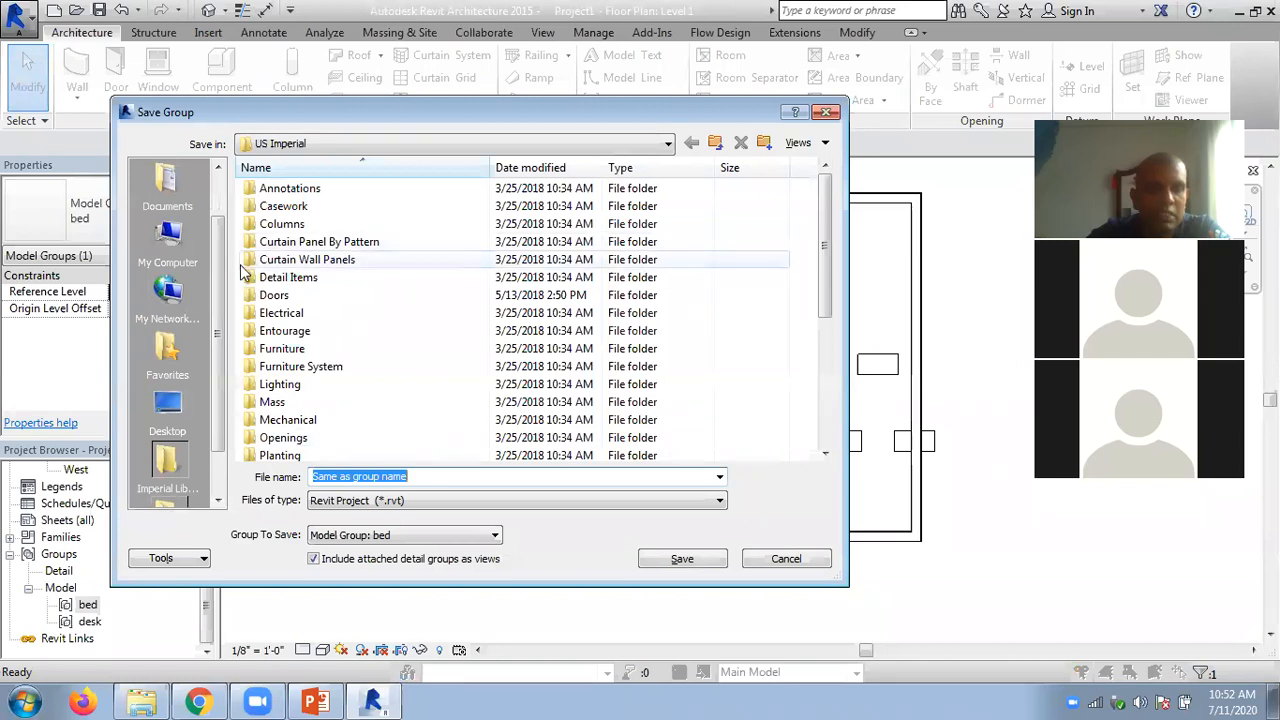
pyautogui.moveTo(221, 283); pyautogui.dragTo(219, 309)
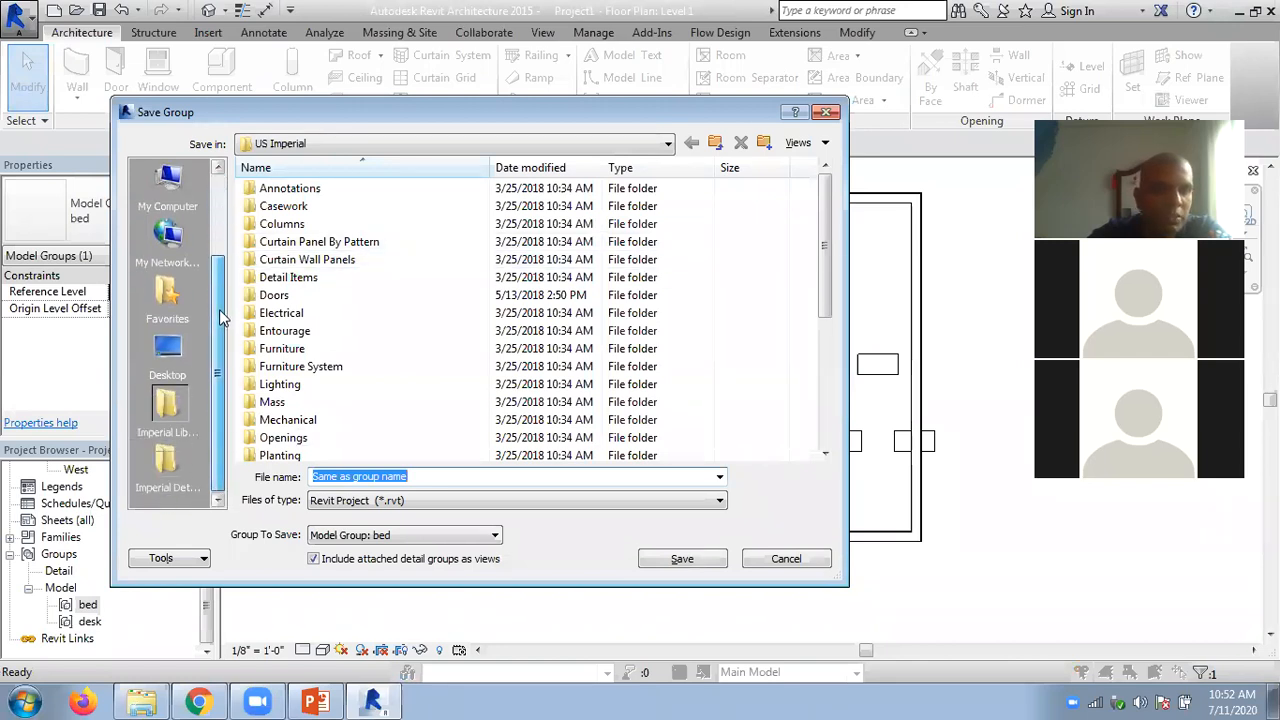
pyautogui.click(167, 350)
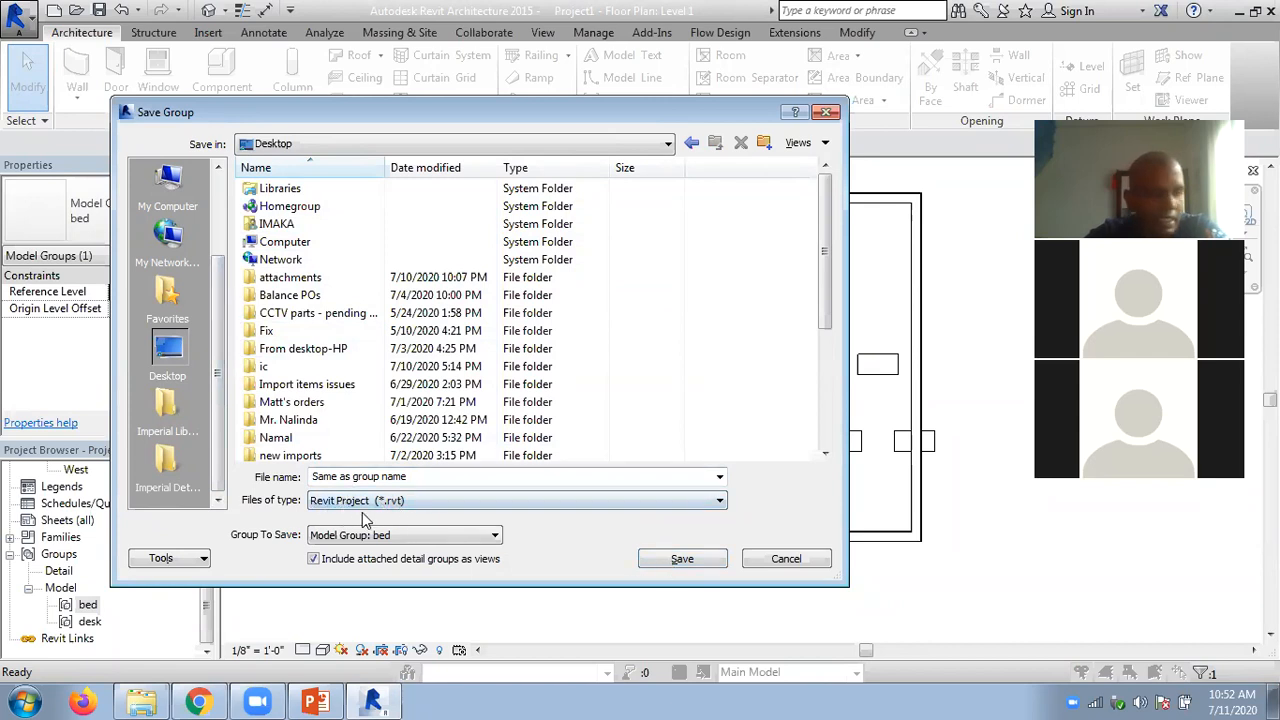
pyautogui.click(680, 560)
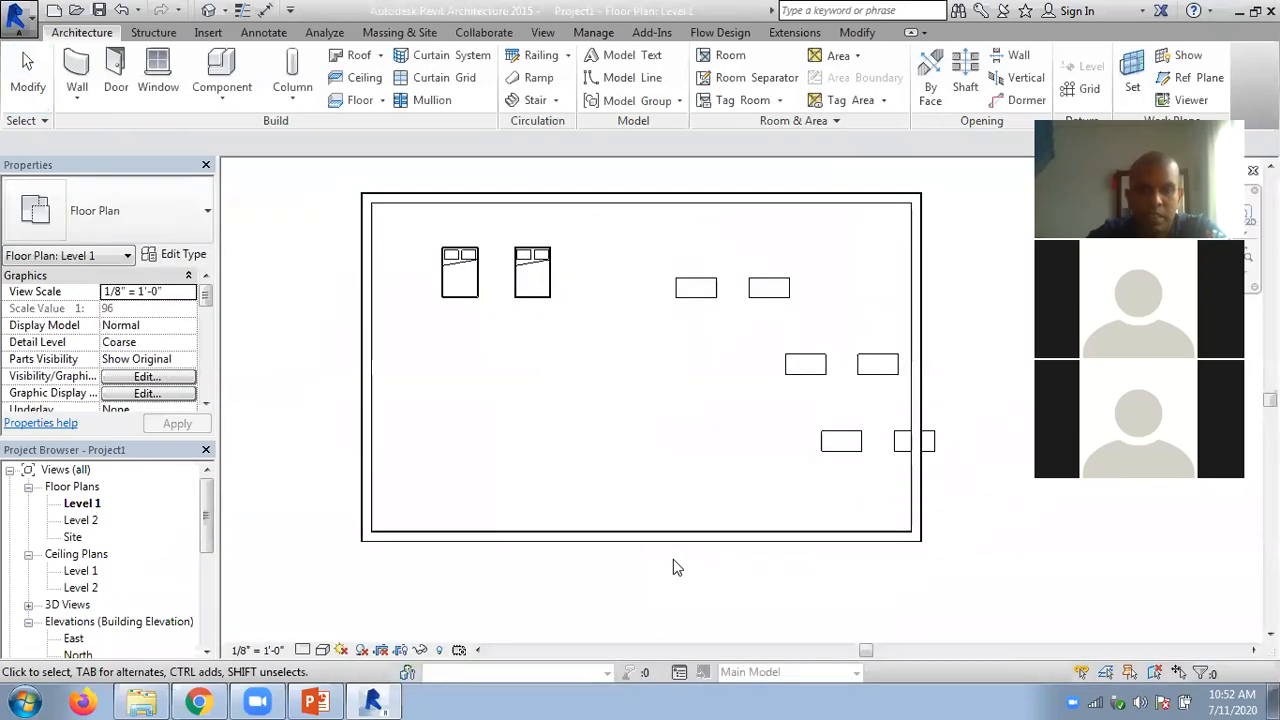
# - Switch to the Windows desktop, move the saved bed file to an open area in the middle, and open it in Revit
pyautogui.click(1273, 702)
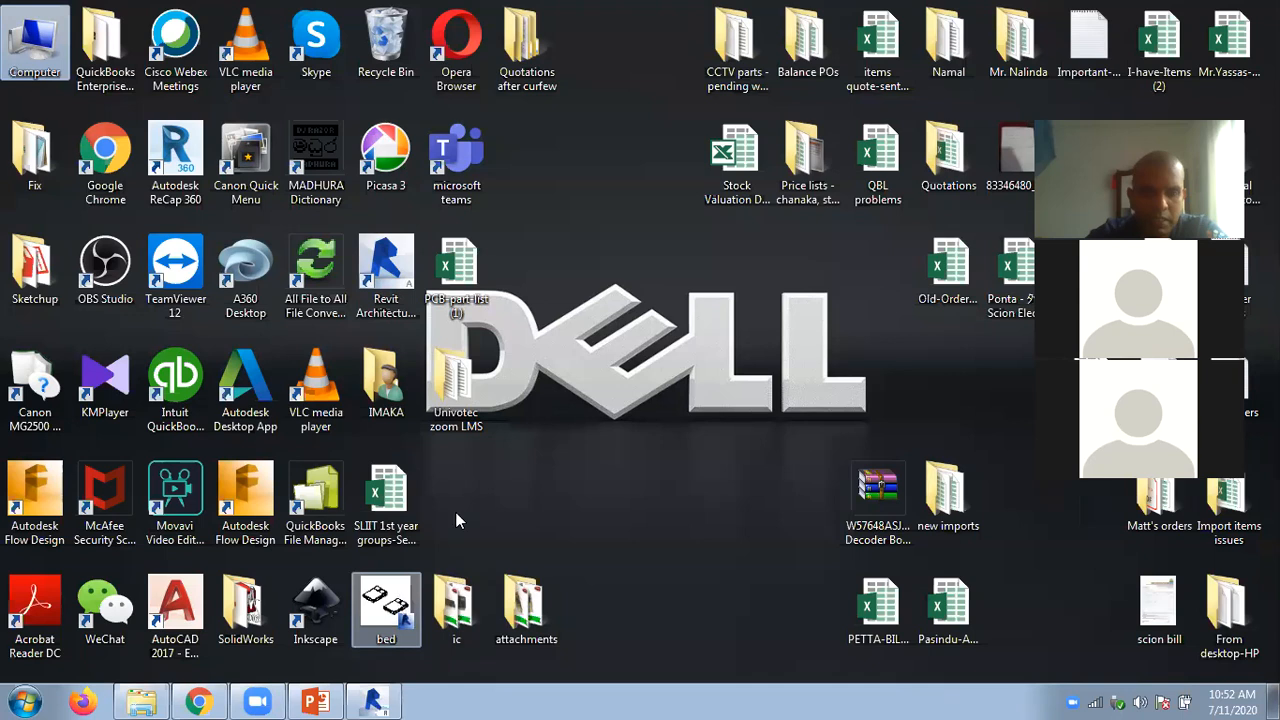
pyautogui.click(390, 602)
pyautogui.moveTo(622, 385); pyautogui.dragTo(600, 350)
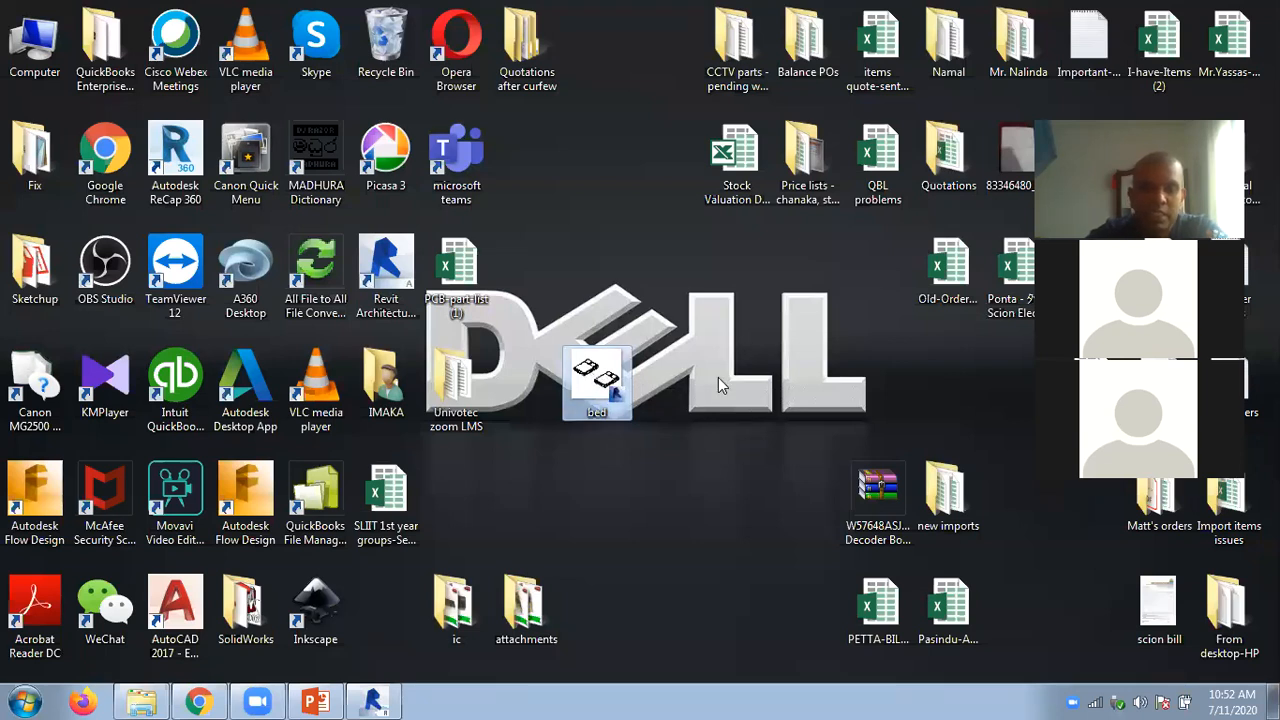
pyautogui.doubleClick(600, 378)
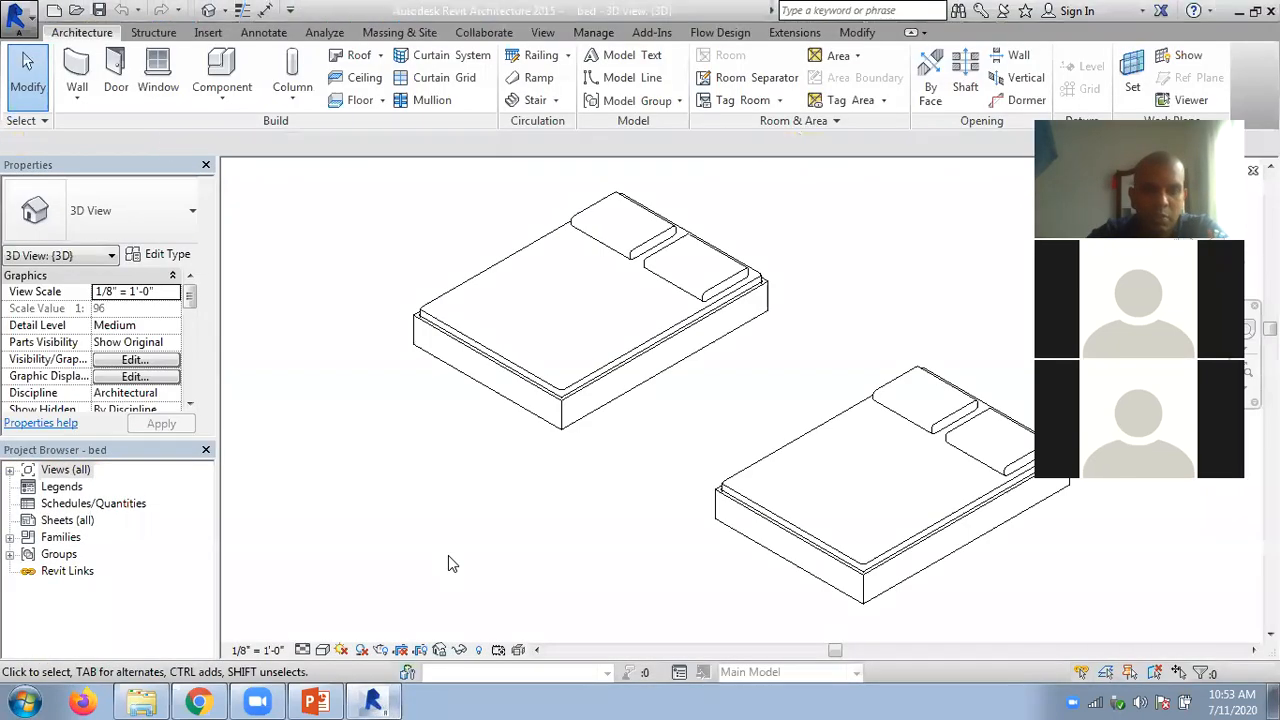
# - Examine the bed file's 3D view, selecting the left bed to inspect it, and close the file
pyautogui.scroll(-2, 612, 462)
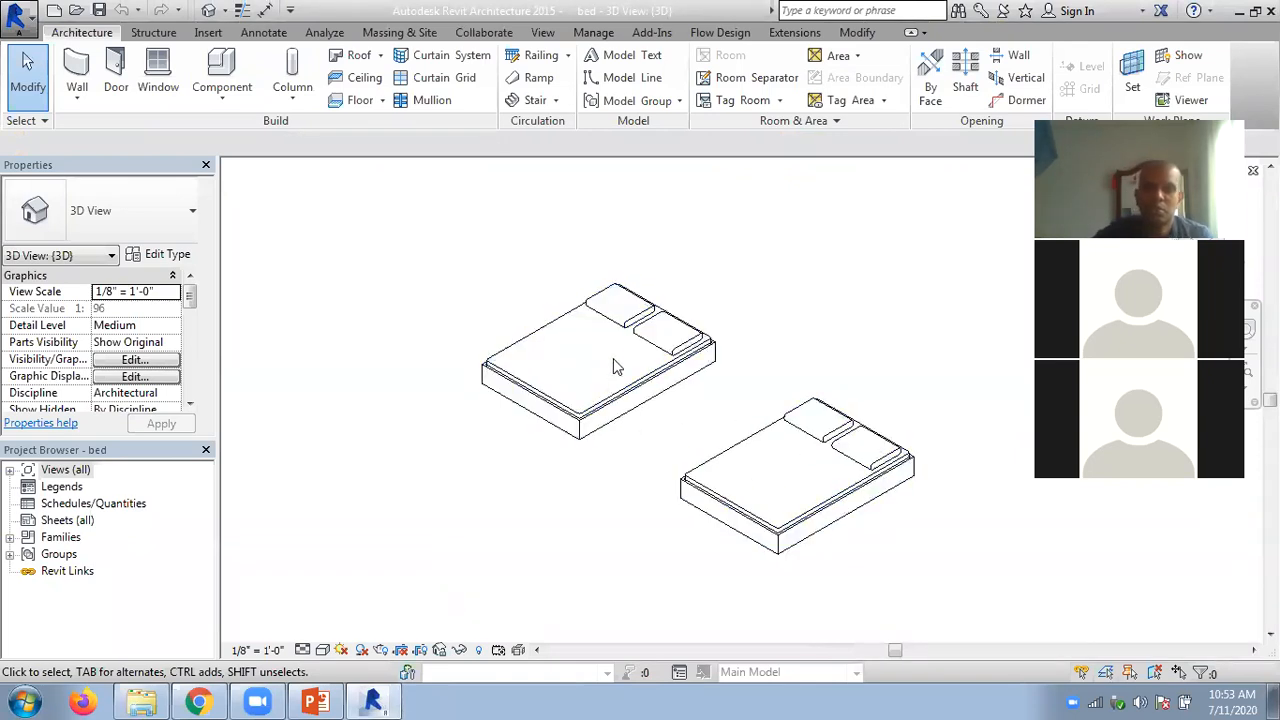
pyautogui.click(598, 417)
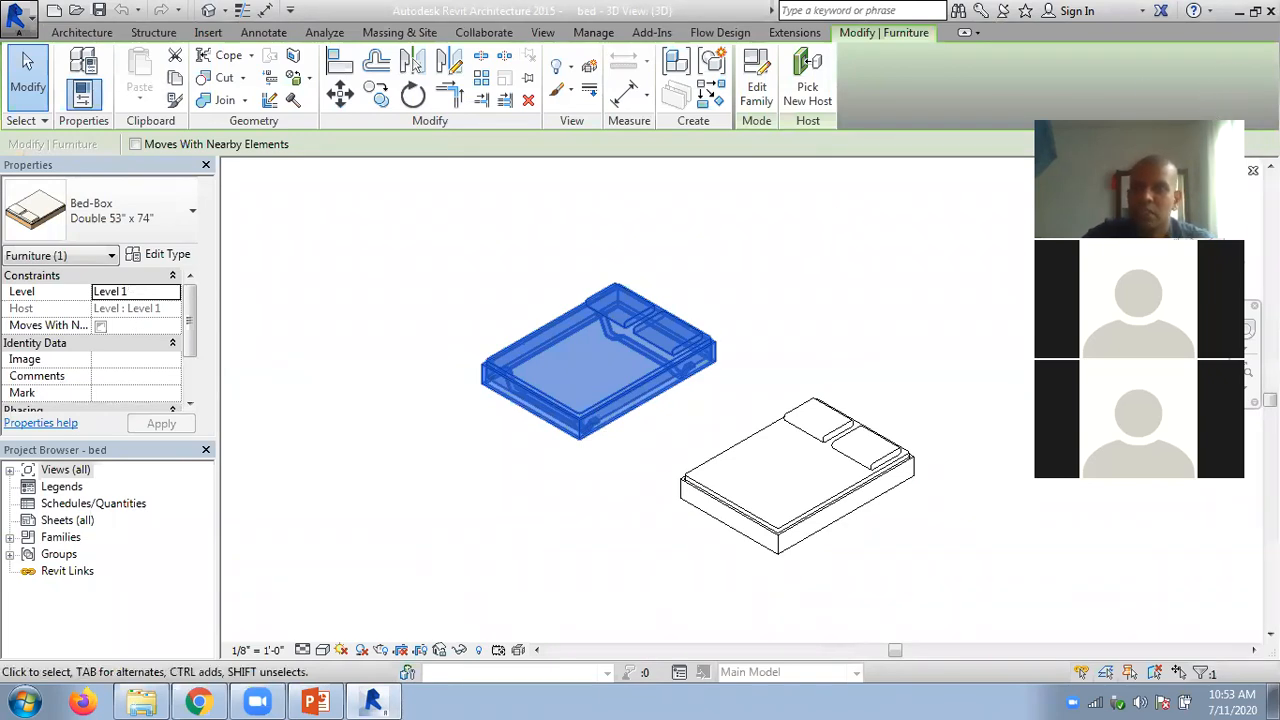
pyautogui.hotkey('ctrl', 'Tab')
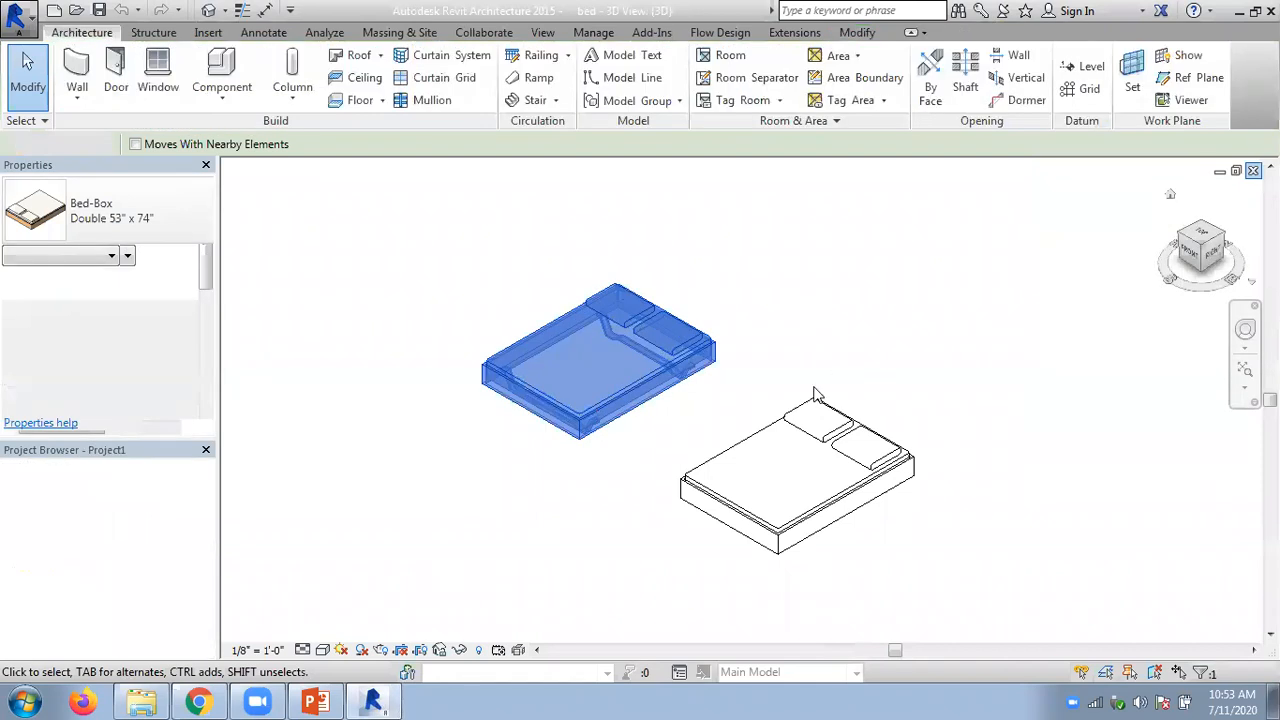
# - Check the bed file on the Windows desktop, return to Revit and create a new project
pyautogui.click(1273, 702)
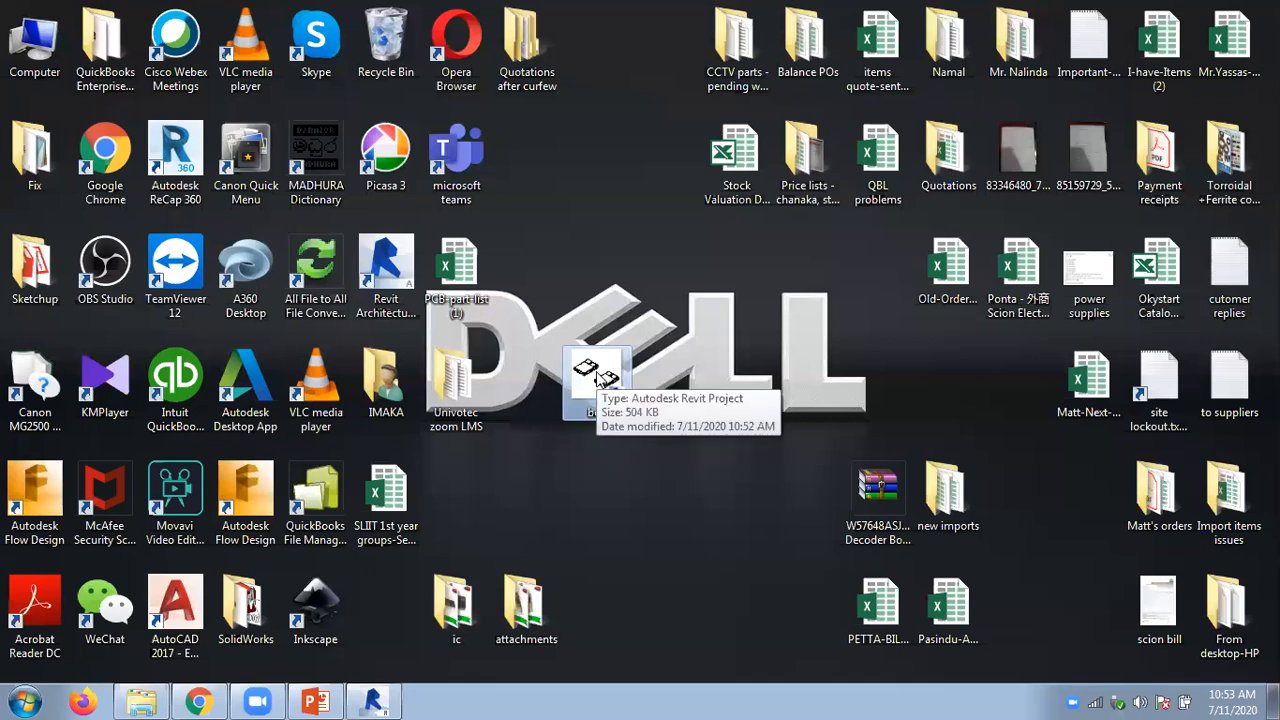
pyautogui.click(376, 701)
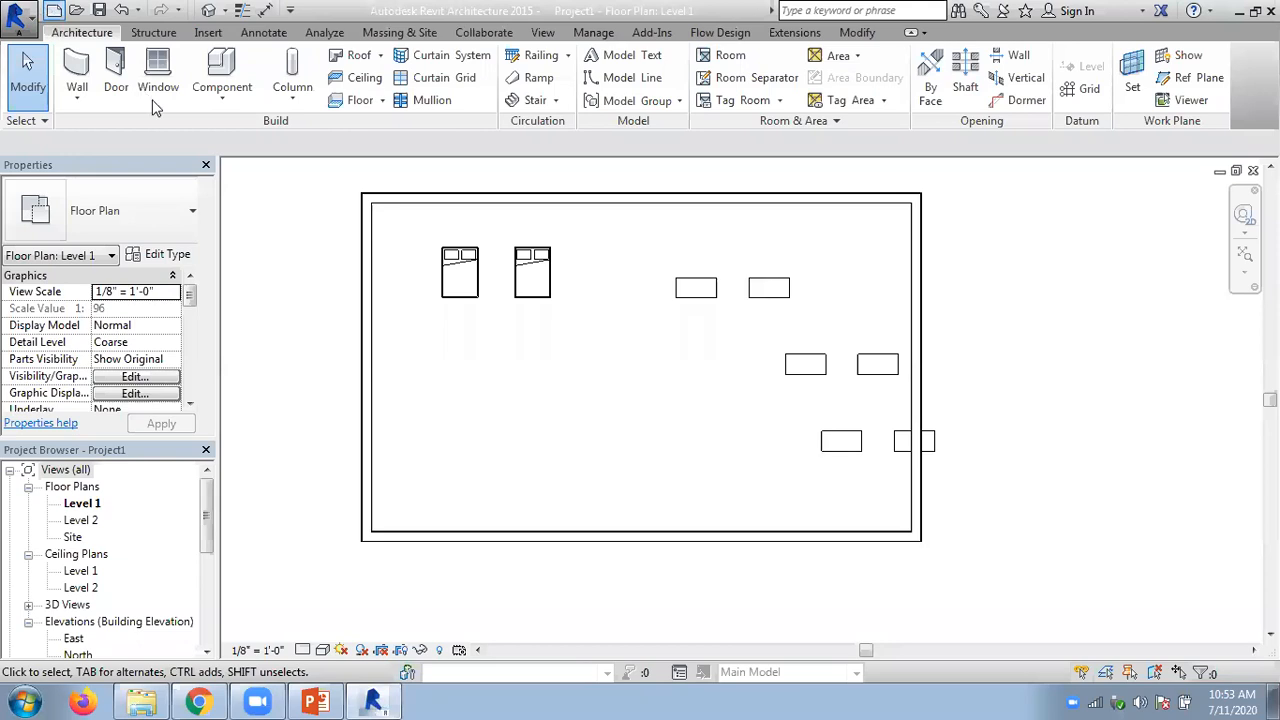
pyautogui.click(750, 425)
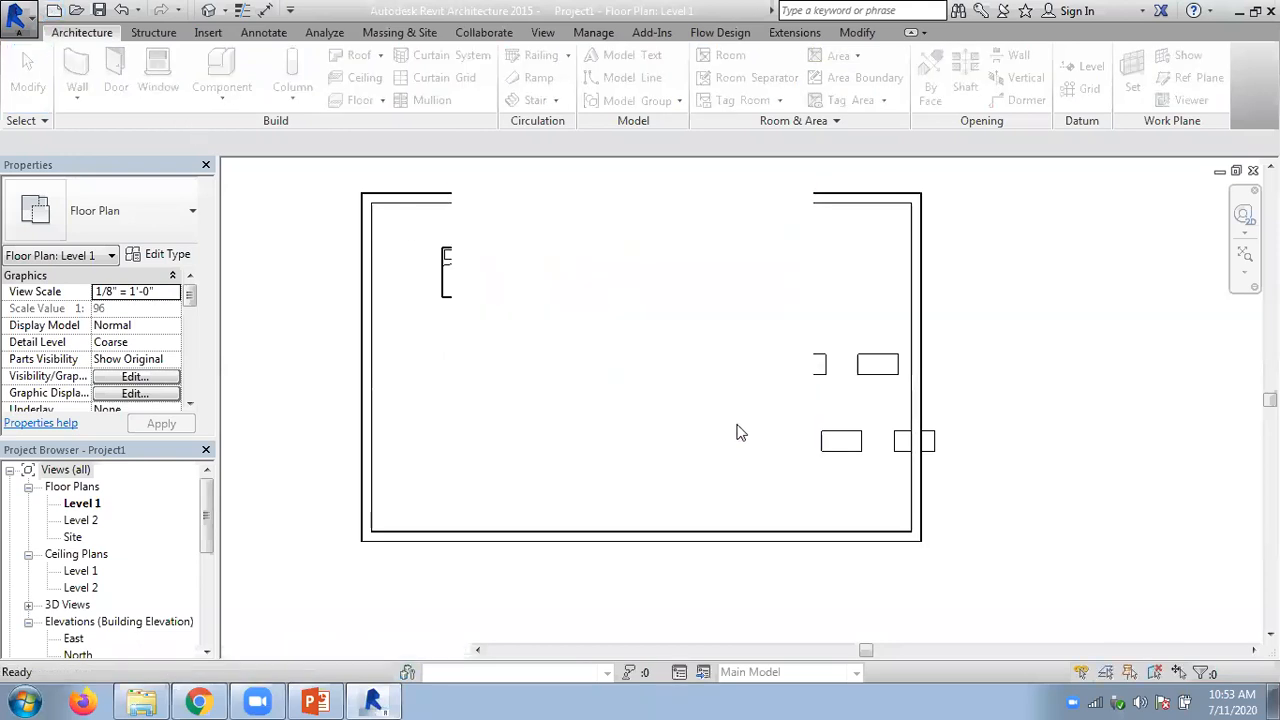
pyautogui.click(594, 418)
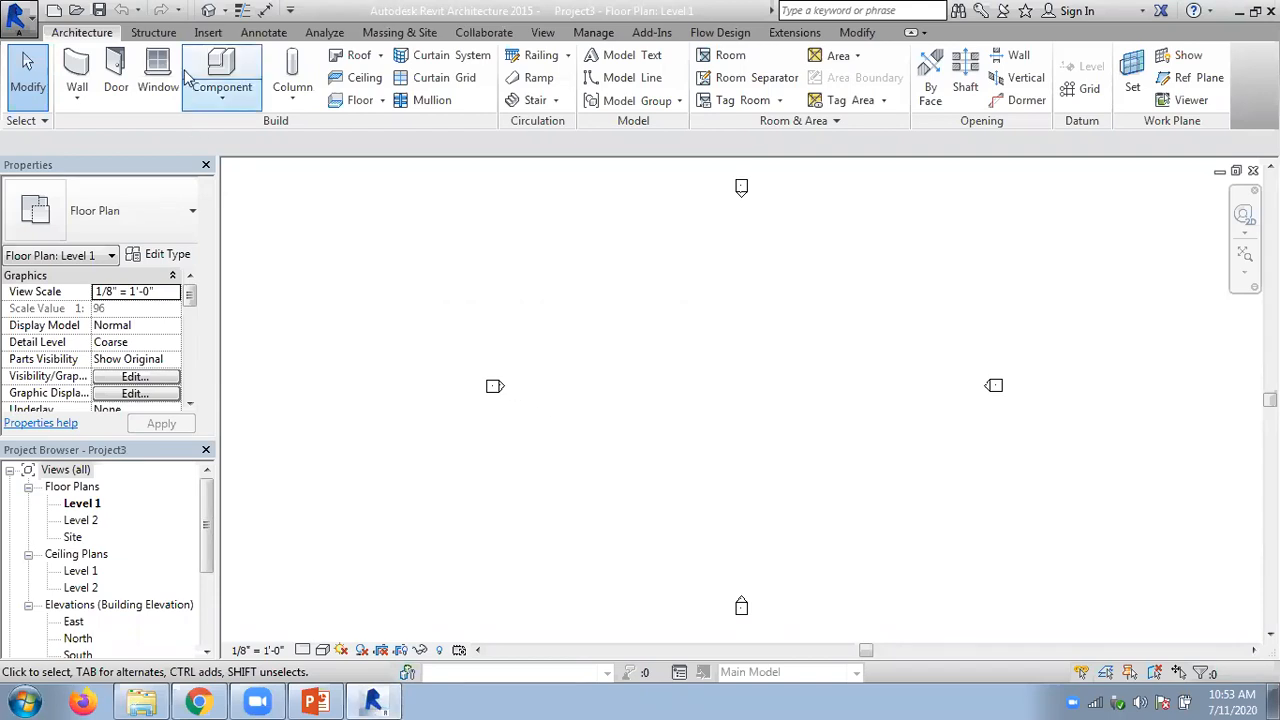
# - Load the bed file from the Desktop into the new project as a group, with attached details included
pyautogui.click(207, 33)
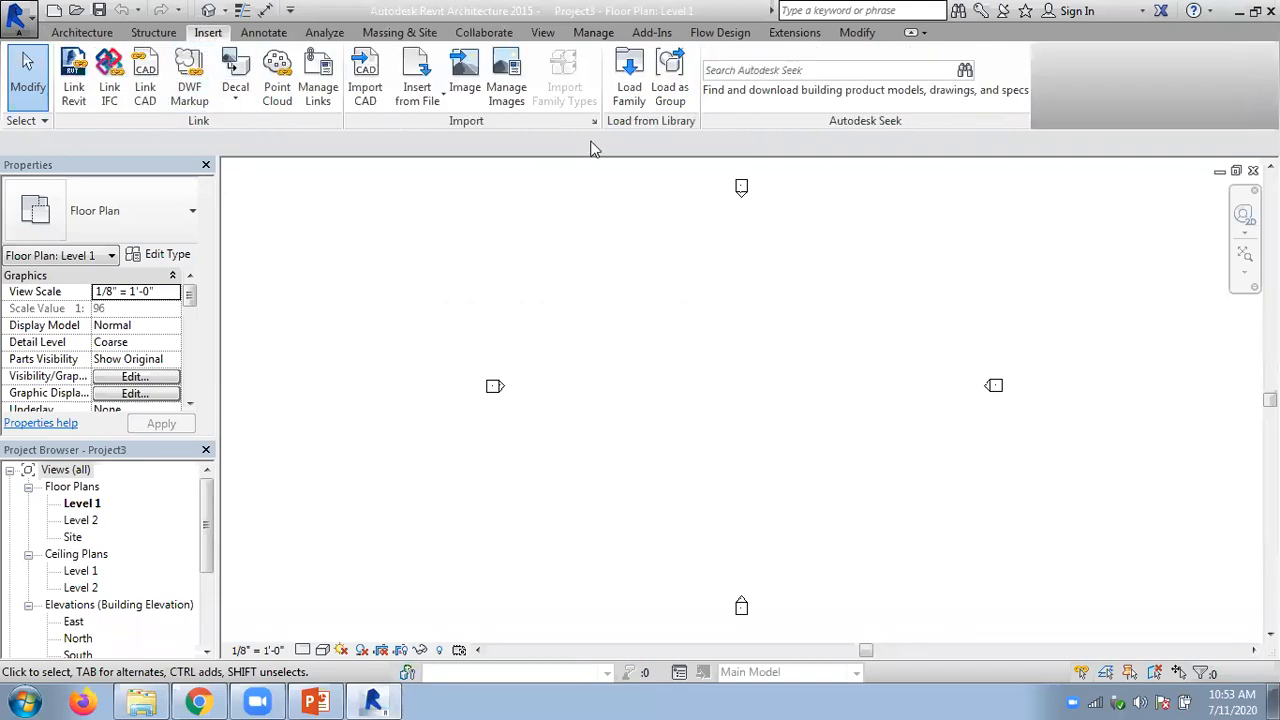
pyautogui.click(668, 85)
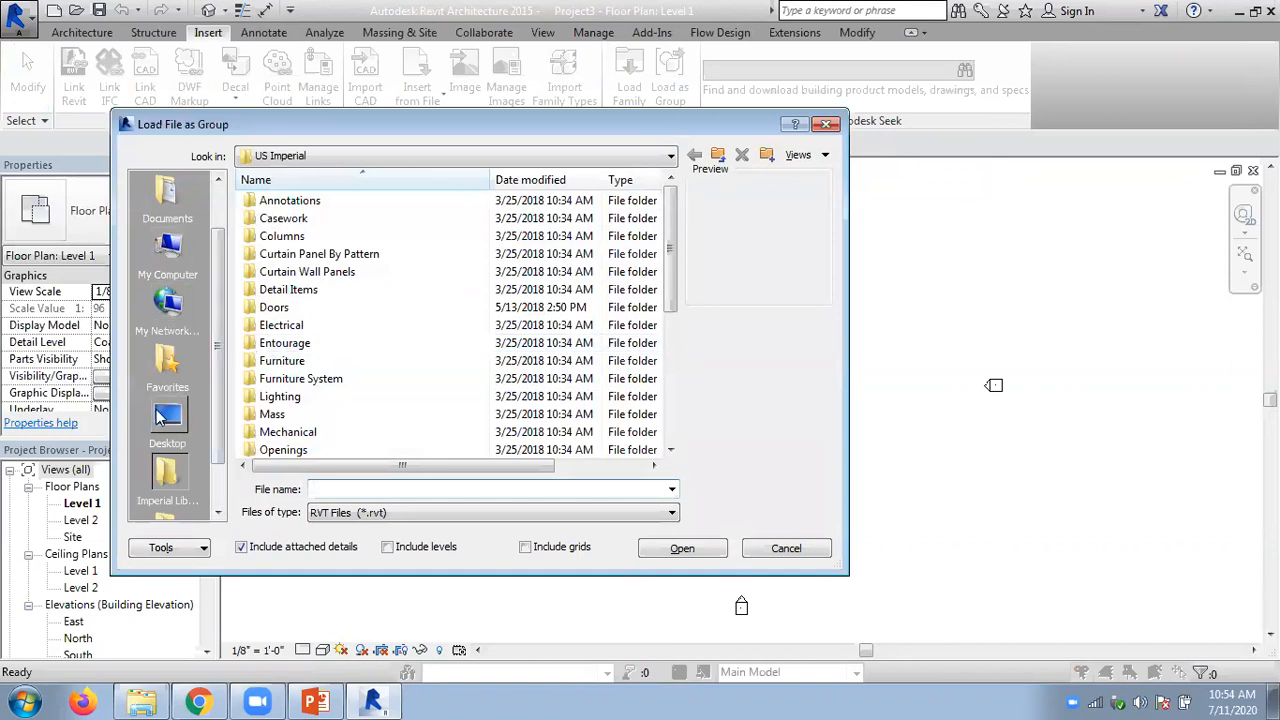
pyautogui.click(166, 416)
pyautogui.moveTo(670, 300); pyautogui.dragTo(670, 424)
pyautogui.click(268, 416)
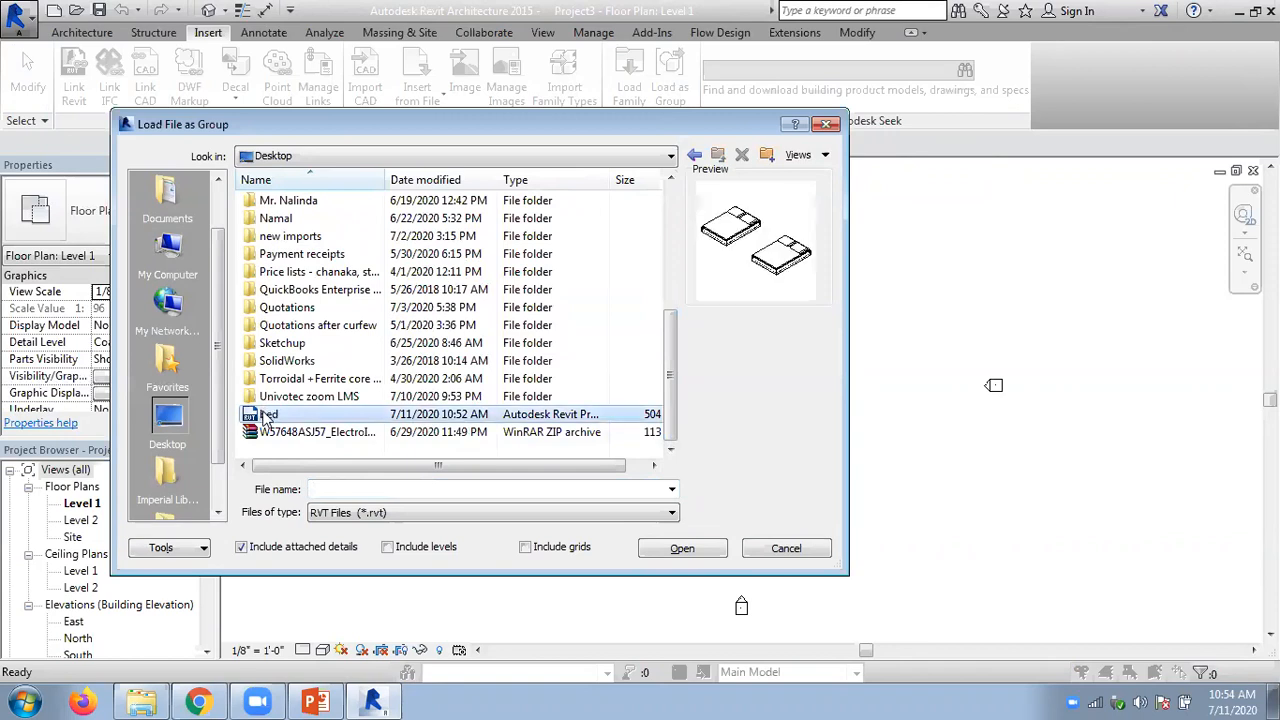
pyautogui.click(681, 549)
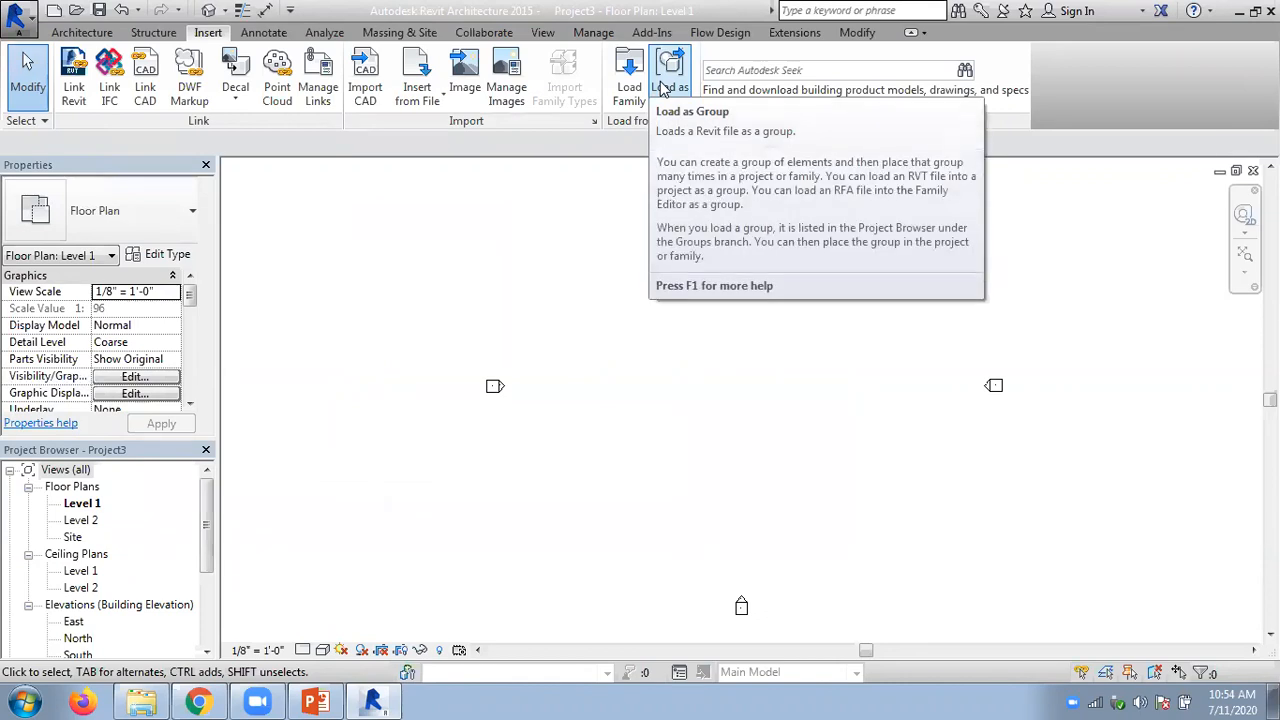
# - Find the loaded bed model group and place three instances of it between the elevation markers on the Level 1 plan
pyautogui.moveTo(209, 527); pyautogui.dragTo(203, 619)
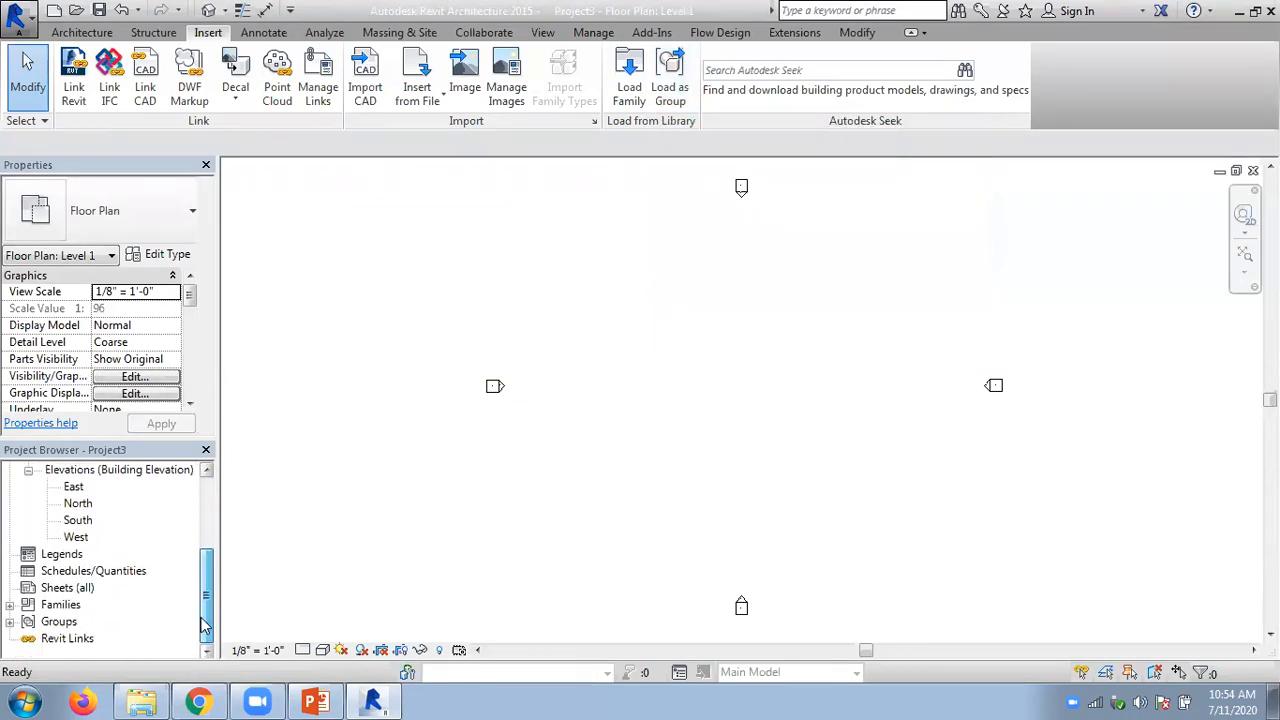
pyautogui.click(10, 622)
pyautogui.click(27, 638)
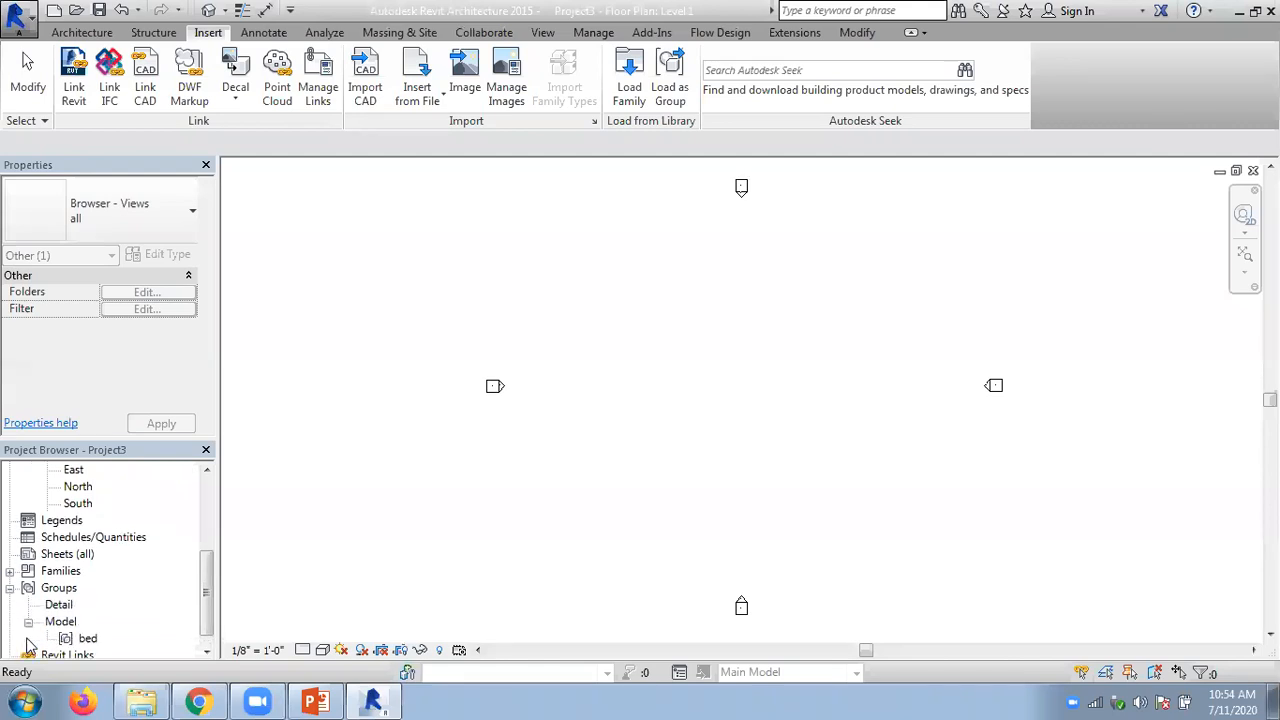
pyautogui.click(87, 638)
pyautogui.scroll(-1, 205, 630)
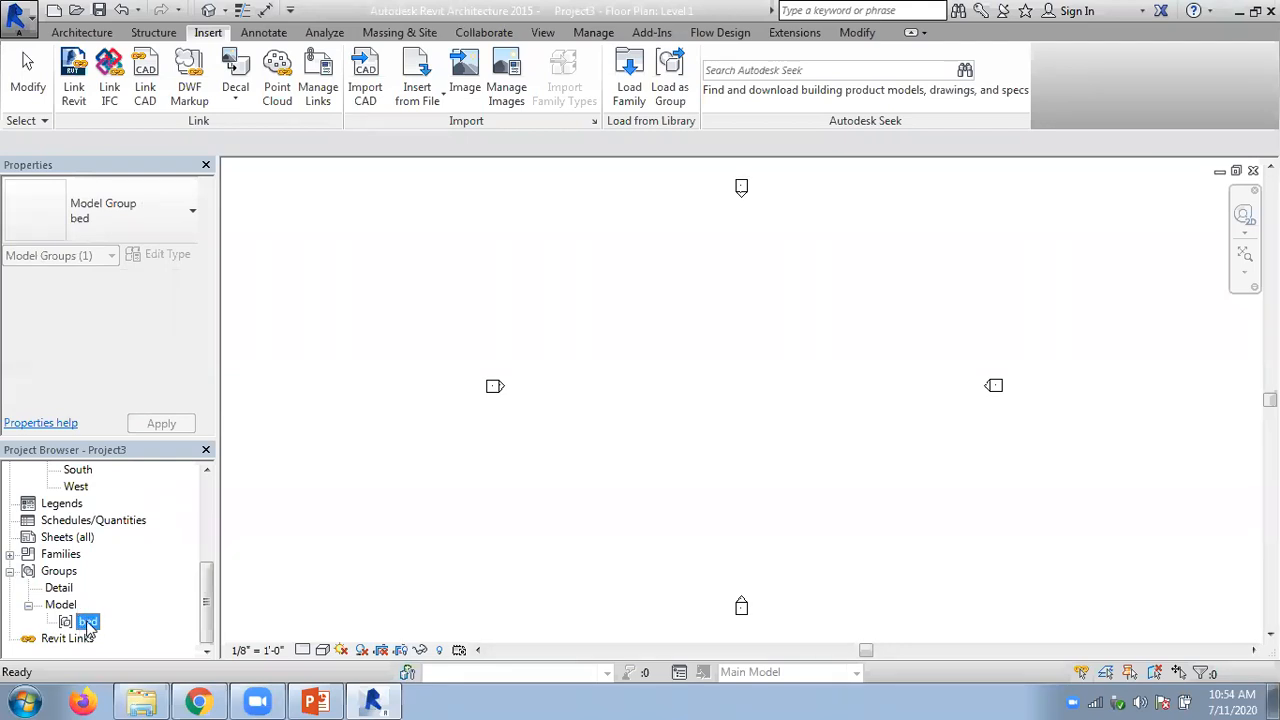
pyautogui.moveTo(88, 624); pyautogui.dragTo(658, 343)
pyautogui.click(761, 426)
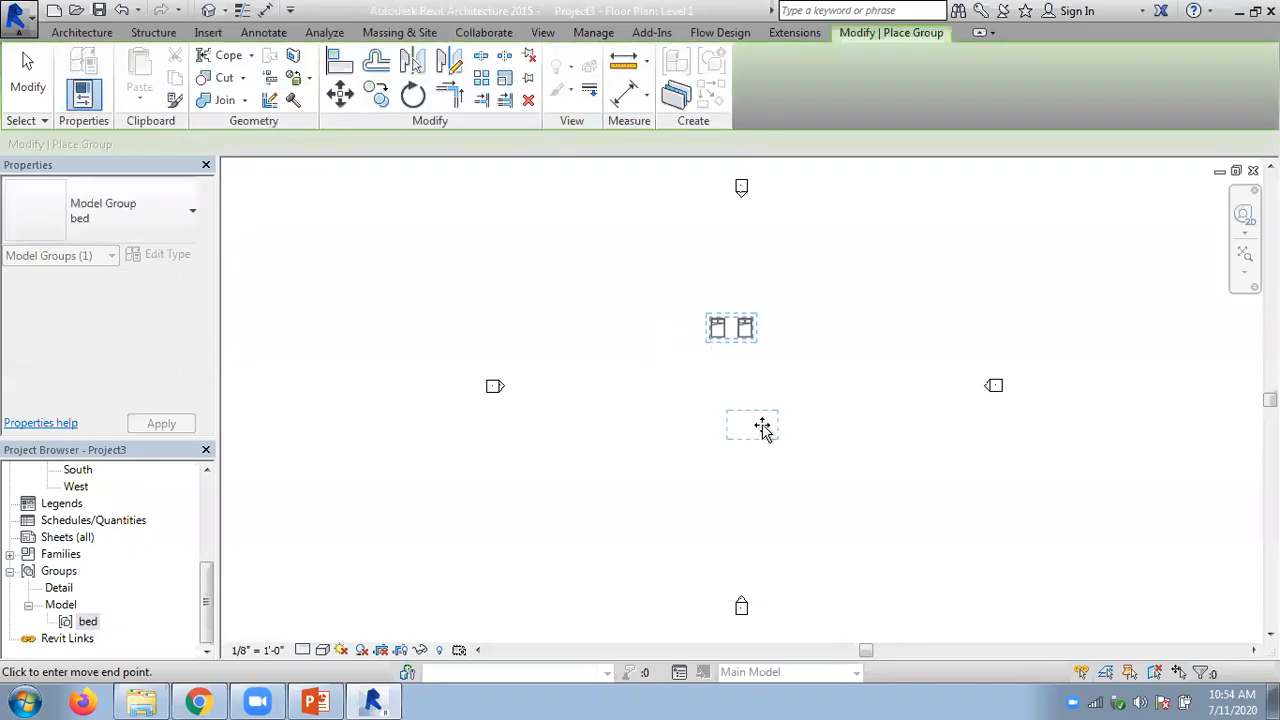
pyautogui.click(635, 397)
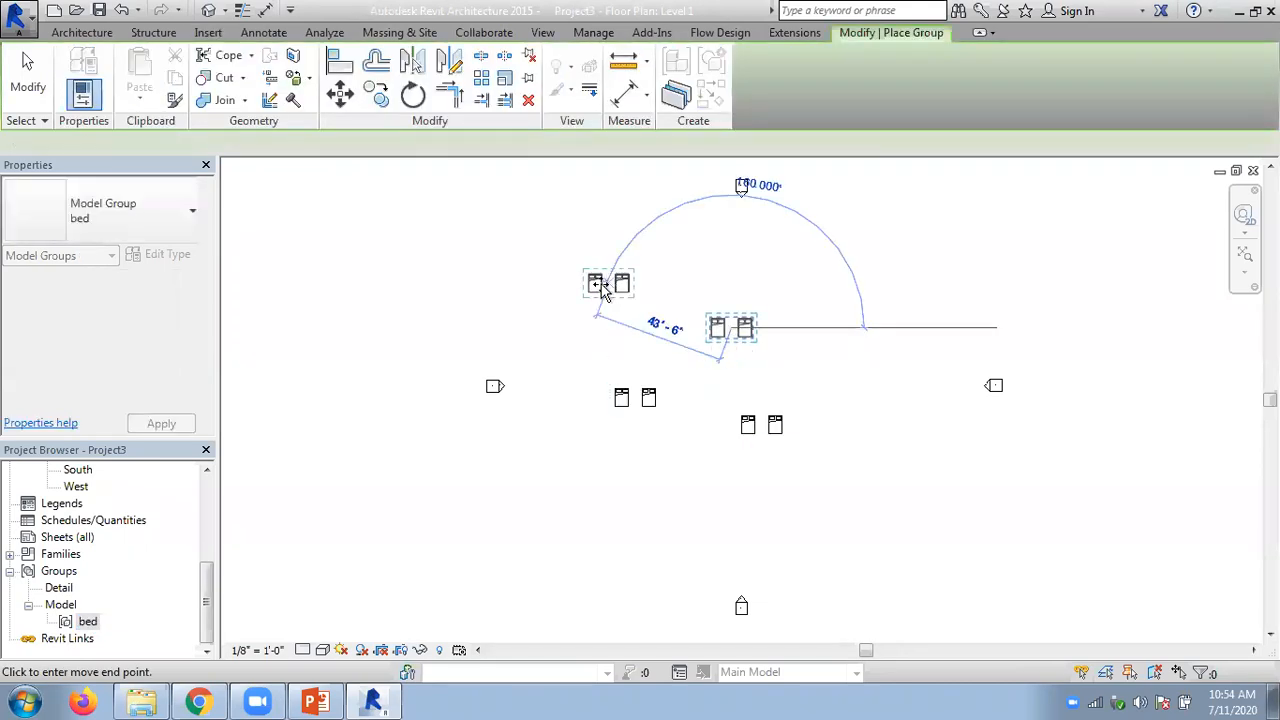
pyautogui.press('Escape')
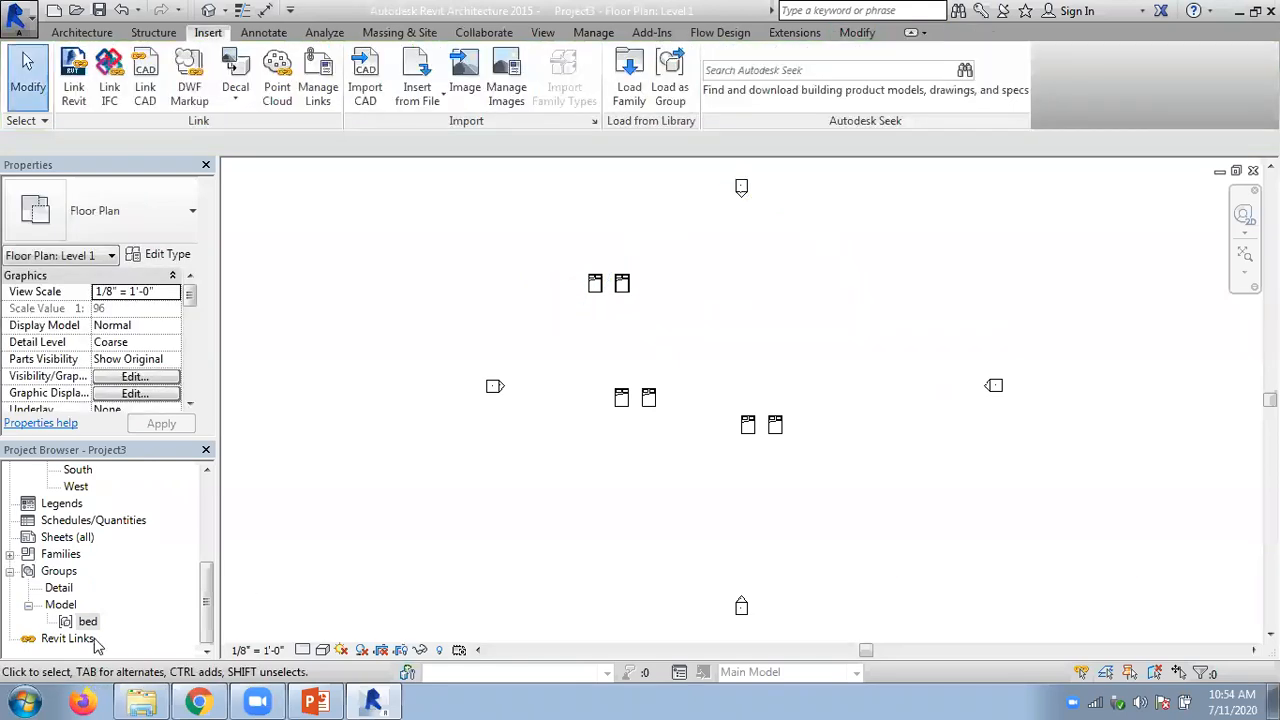
# - Place four more bed group instances around the west elevation marker and end the placement
pyautogui.moveTo(97, 625); pyautogui.dragTo(334, 386)
pyautogui.click(374, 432)
pyautogui.click(491, 498)
pyautogui.click(389, 350)
pyautogui.click(400, 250)
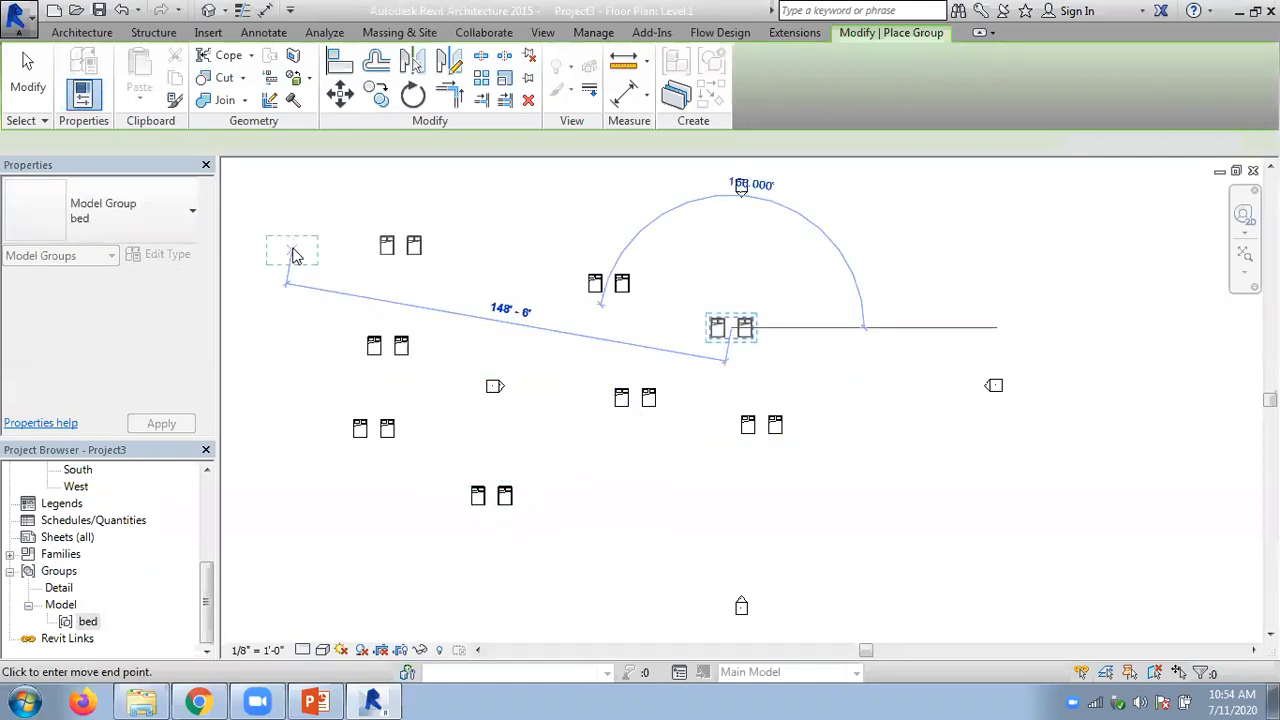
pyautogui.press('Escape')
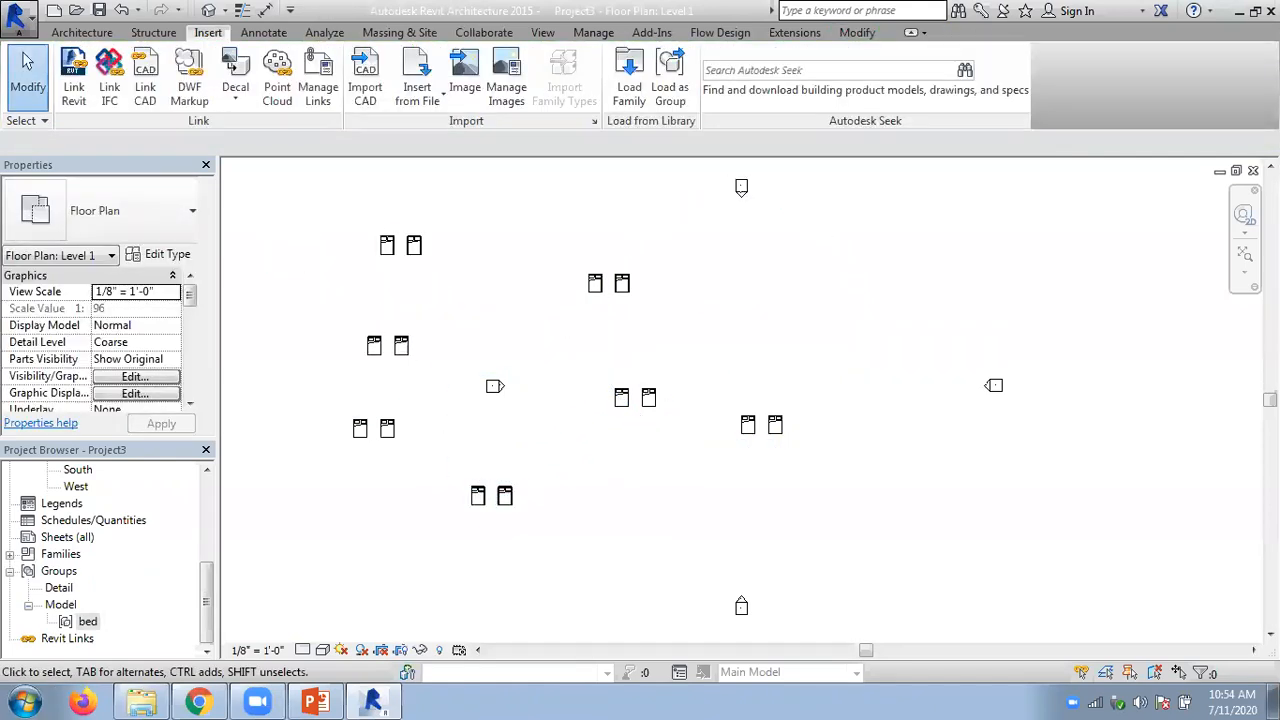
# - Close the new project without saving its changes
pyautogui.click(1253, 170)
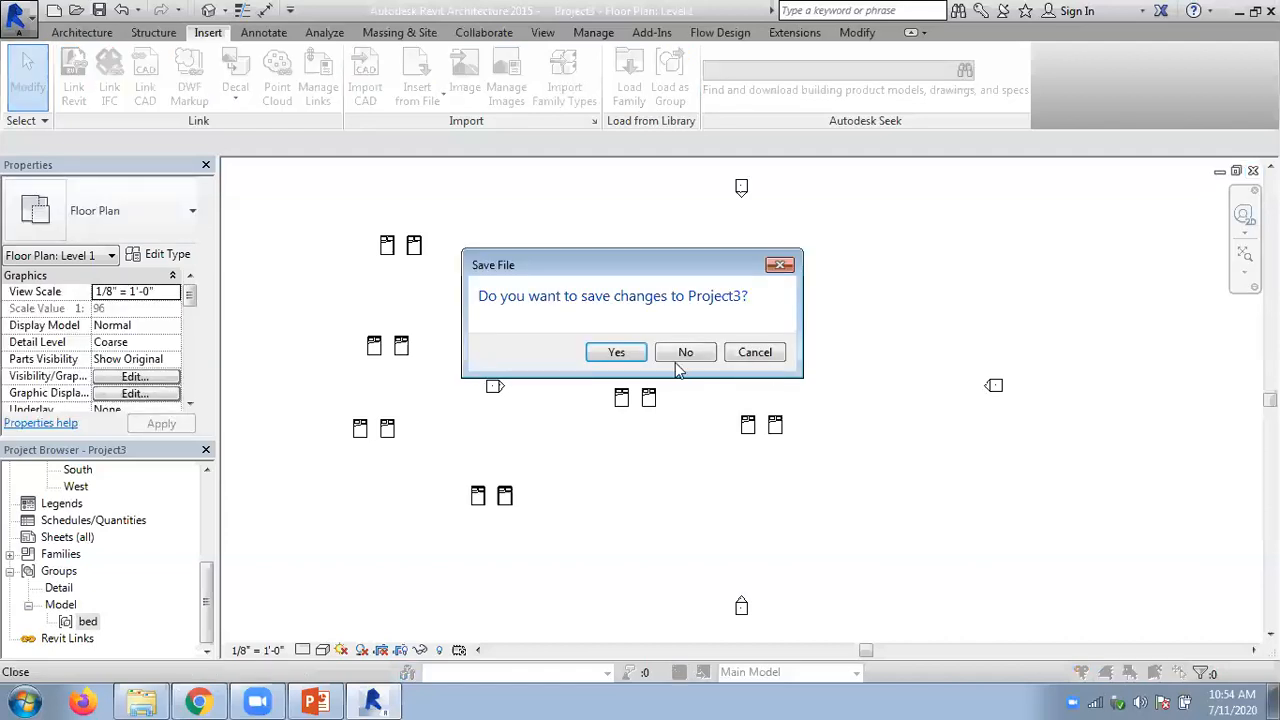
pyautogui.click(677, 358)
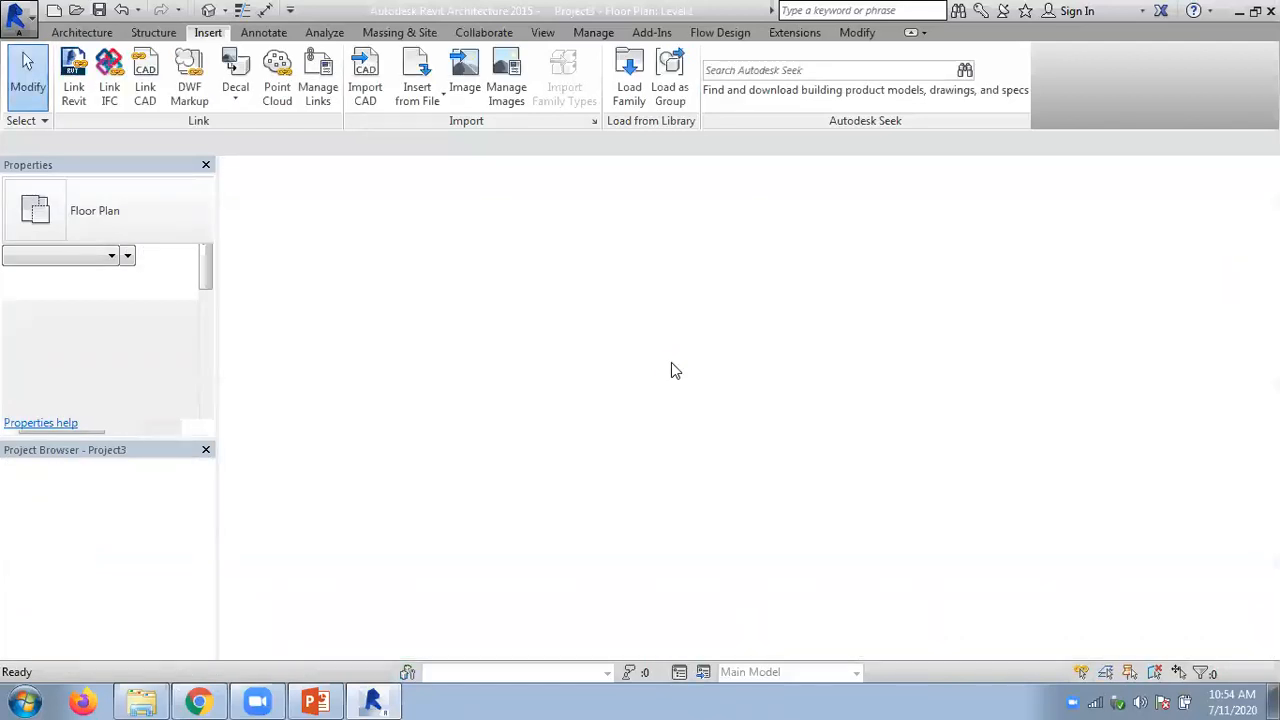
# - Place two desk group instances in the lower left part of the room in Project1 and end the placement
pyautogui.moveTo(208, 529); pyautogui.dragTo(200, 638)
pyautogui.click(100, 621)
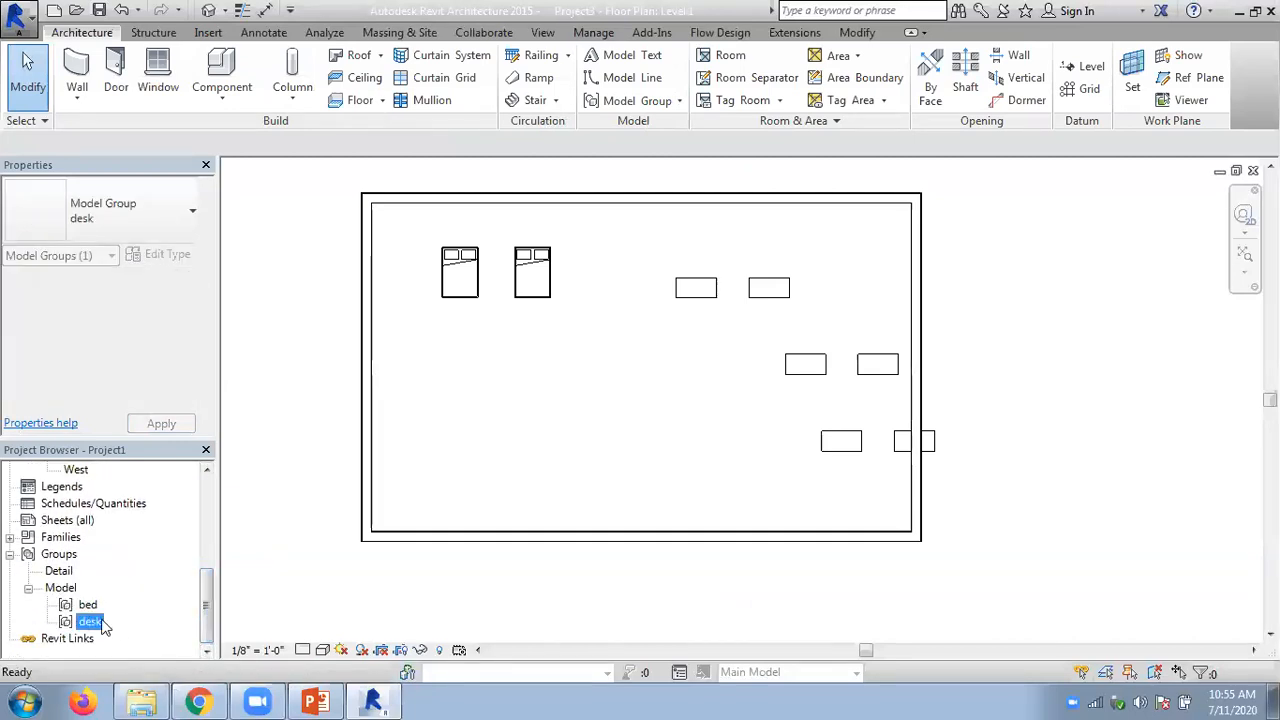
pyautogui.moveTo(98, 624); pyautogui.dragTo(153, 594)
pyautogui.moveTo(489, 374); pyautogui.dragTo(491, 406)
pyautogui.click(491, 407)
pyautogui.click(616, 465)
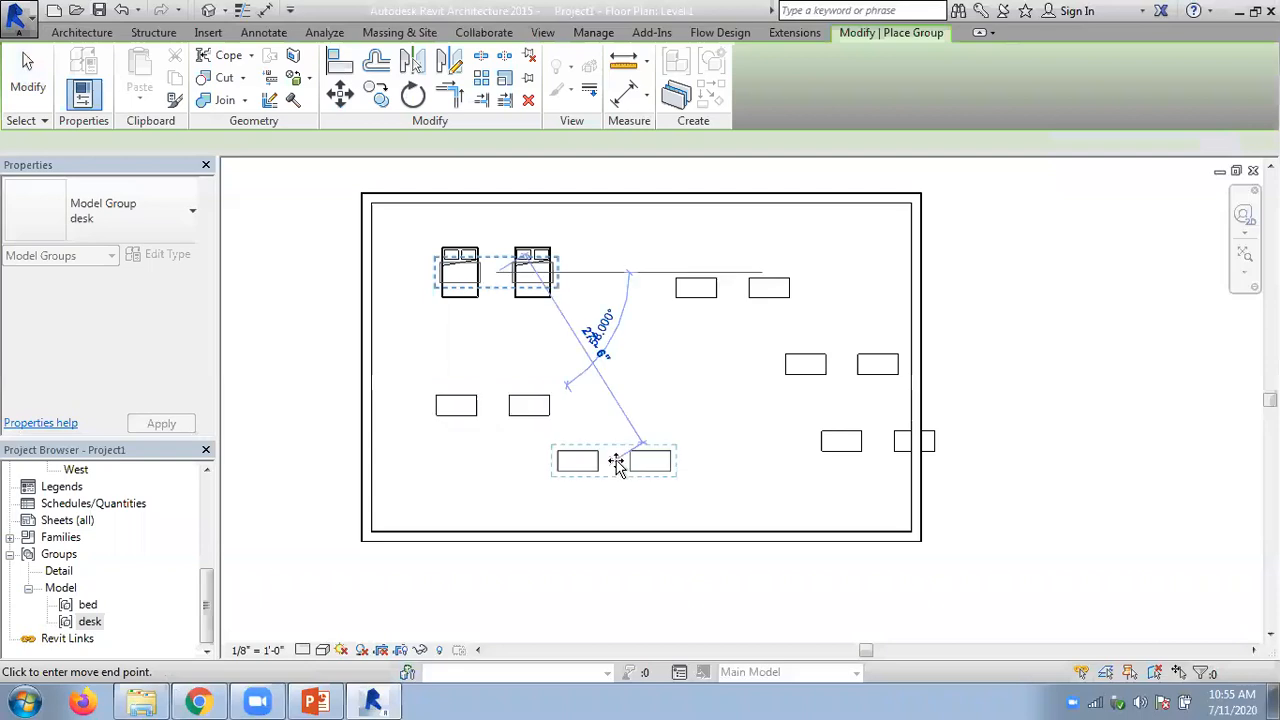
pyautogui.press('Escape')
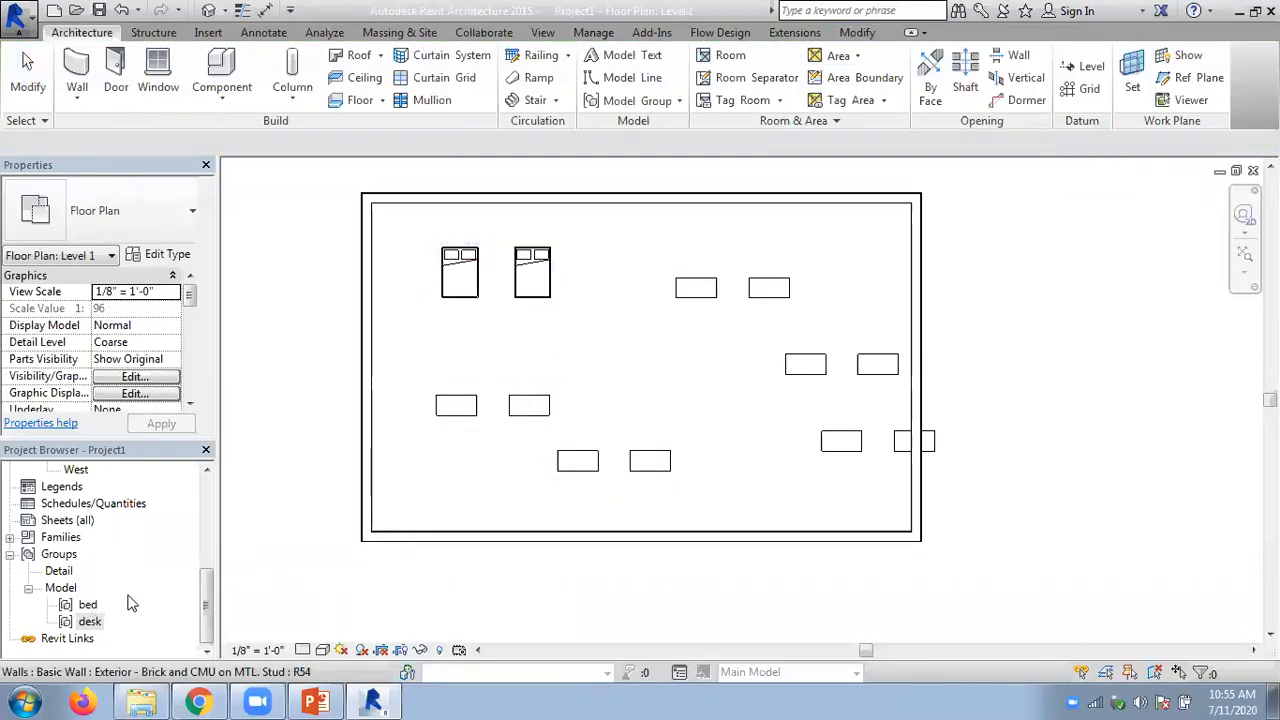
# - Delete all bed and desk group instances from the floor plan, leaving only the room's walls
pyautogui.moveTo(413, 224); pyautogui.dragTo(1020, 510)
pyautogui.press('Delete')
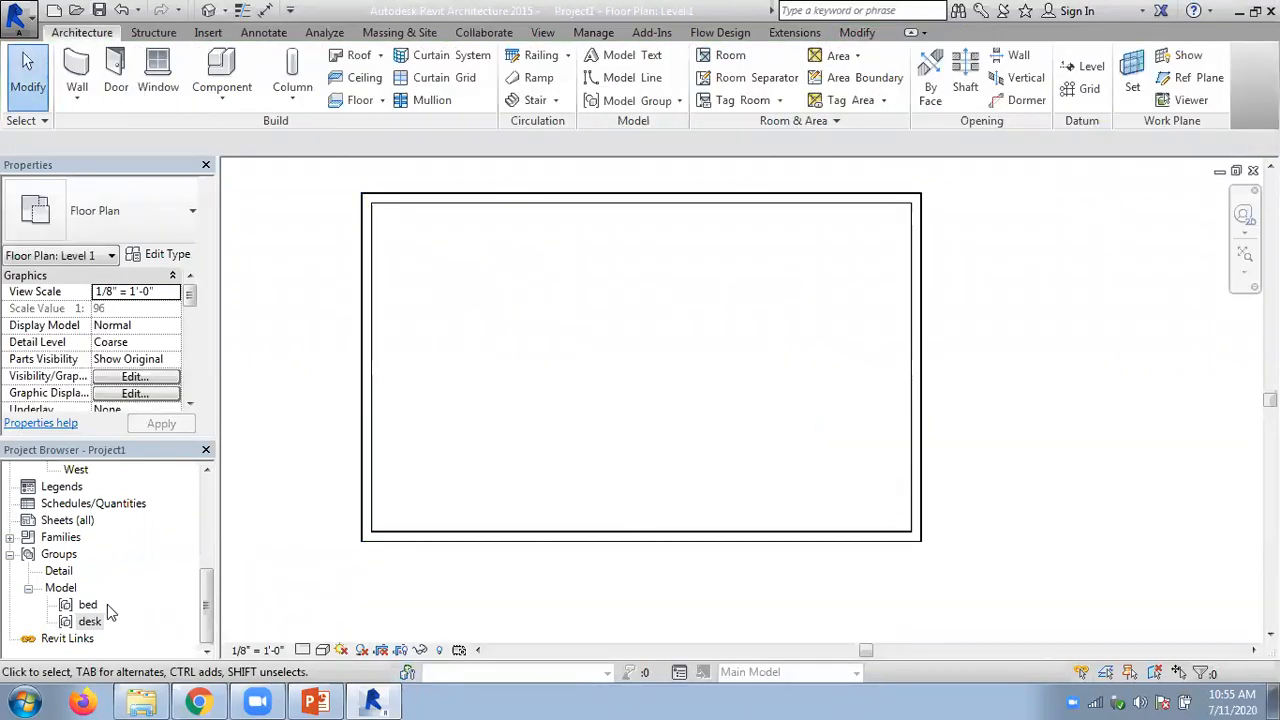
# - Place three bed group instances inside the room on the Level 1 floor plan and end the placement
pyautogui.moveTo(118, 600); pyautogui.dragTo(471, 283)
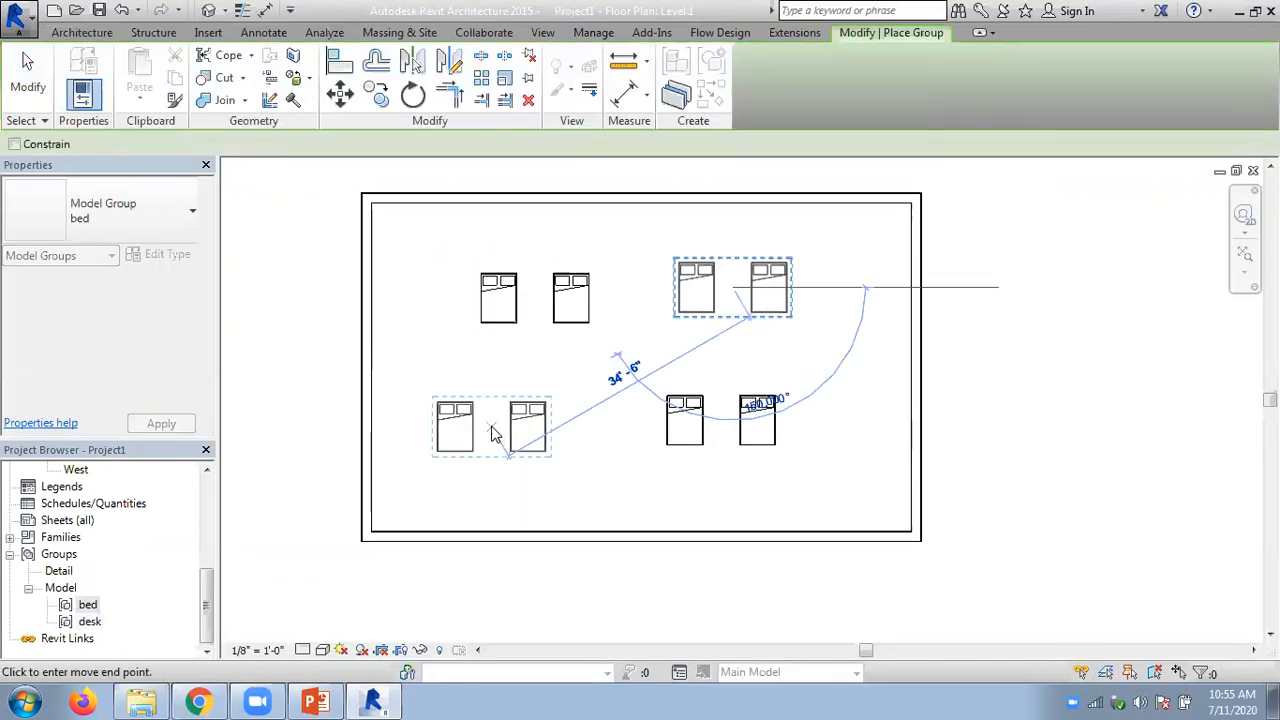
pyautogui.click(493, 432)
pyautogui.press('Escape')
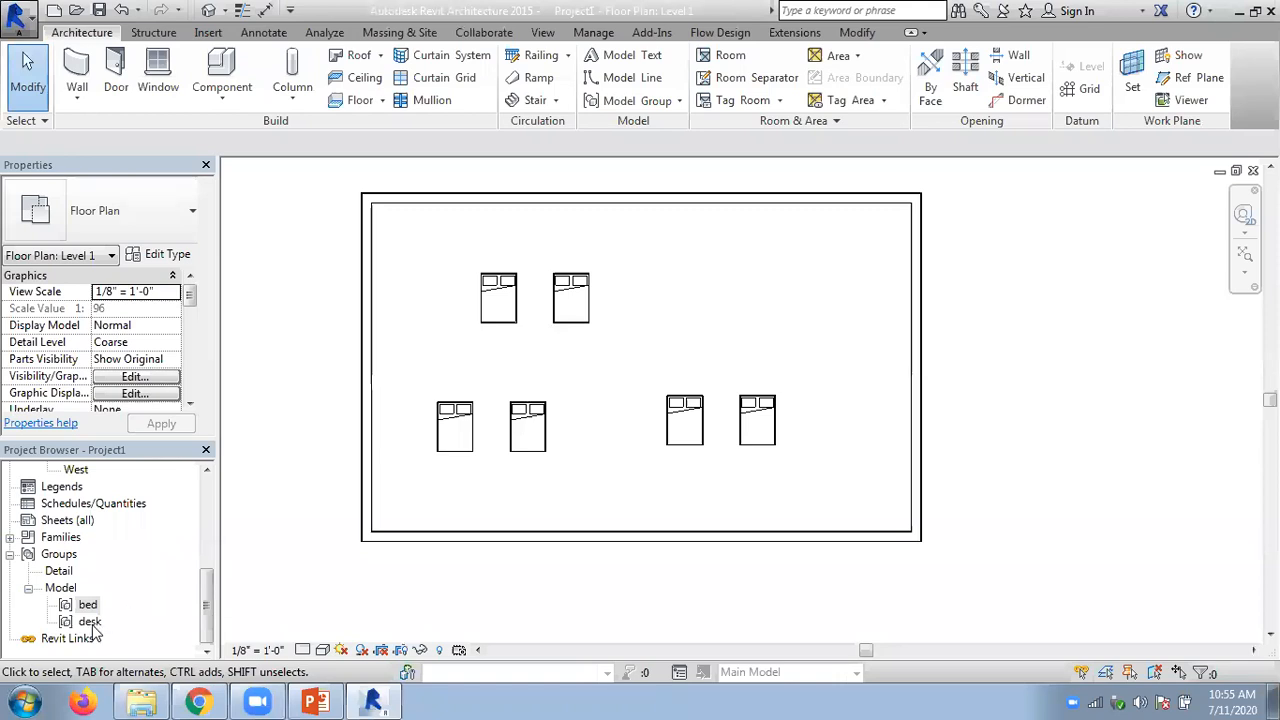
# - Save the desk model group to the Desktop as a Revit project file, keeping the same name as the group
pyautogui.rightClick(91, 622)
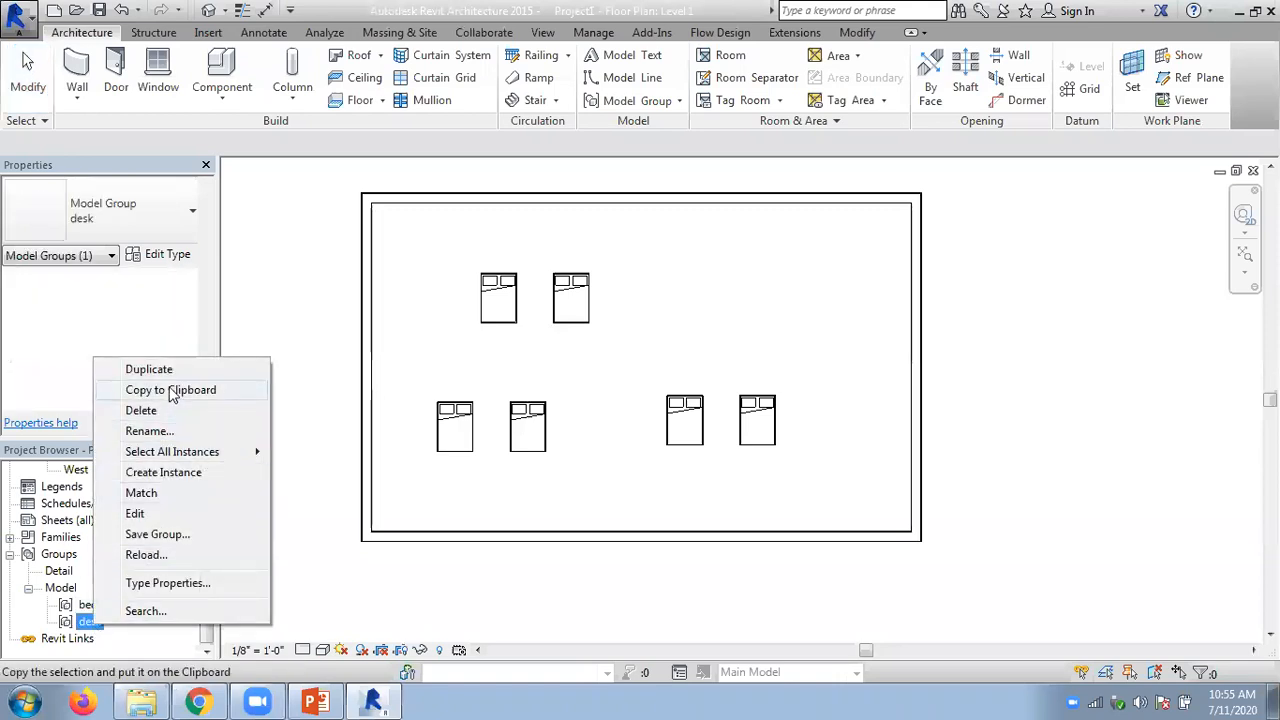
pyautogui.click(152, 533)
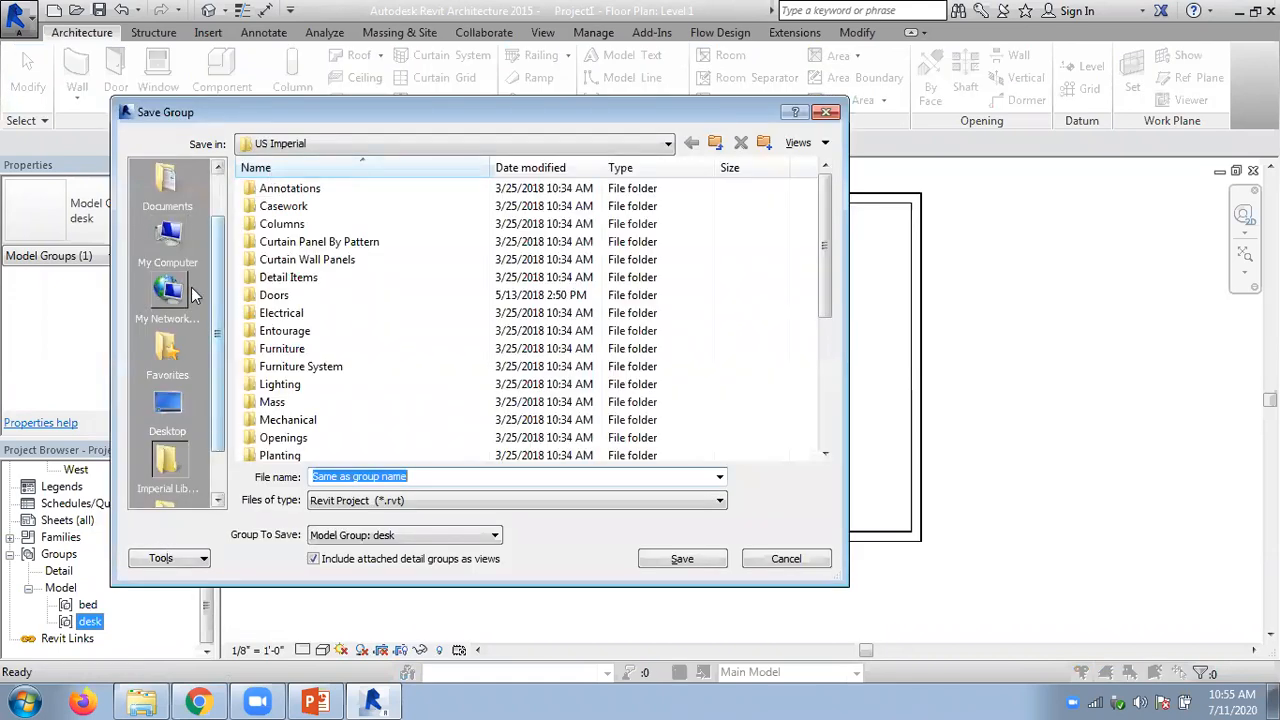
pyautogui.click(168, 404)
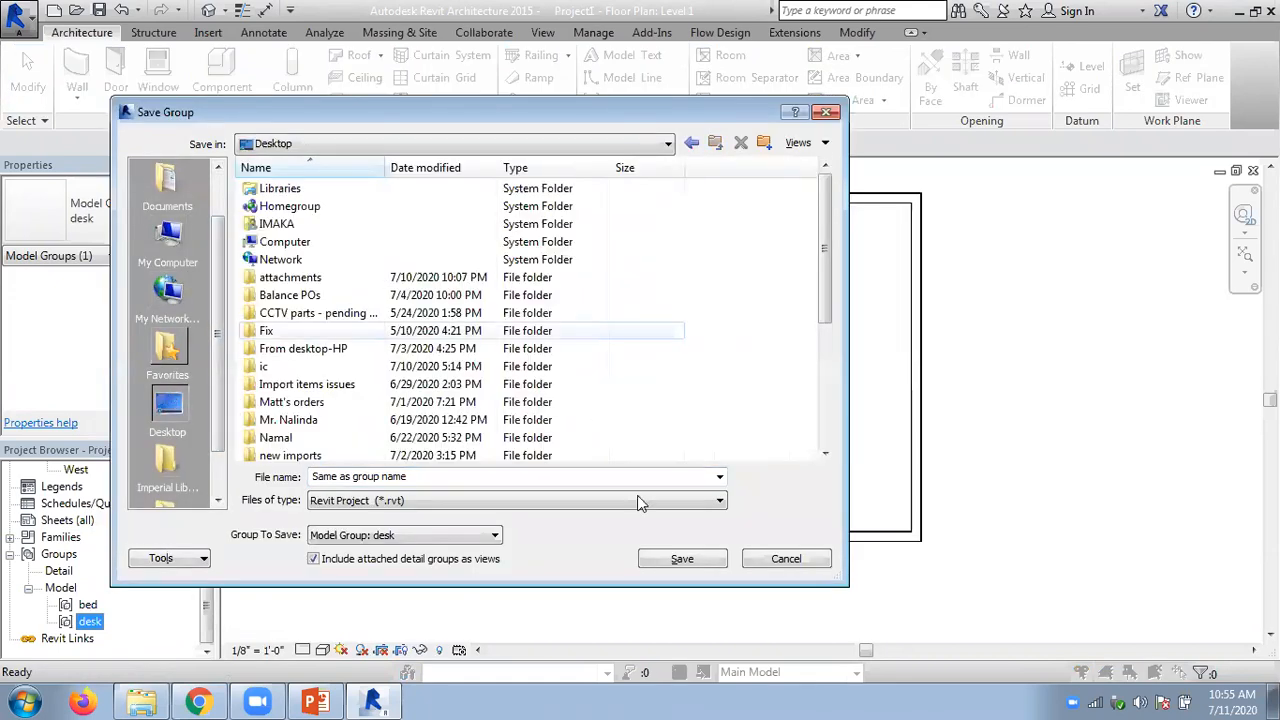
pyautogui.click(680, 559)
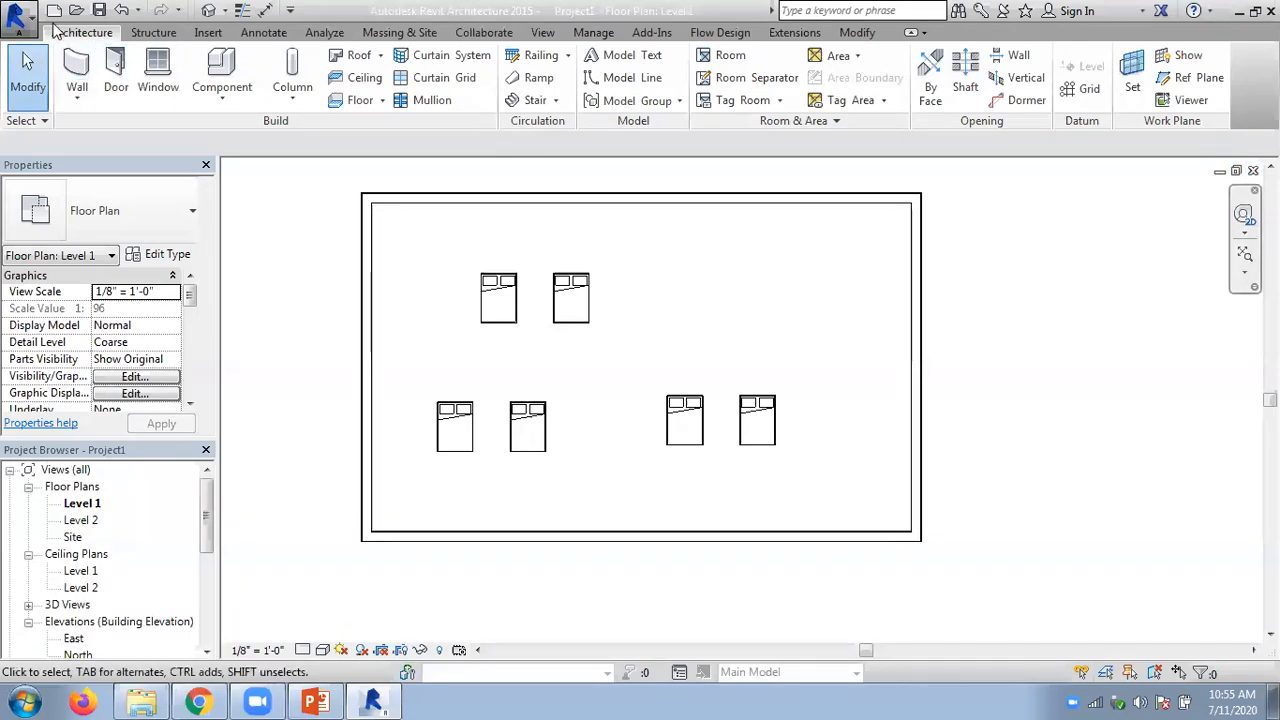
# - Create a new project from the Architectural Template
pyautogui.click(18, 22)
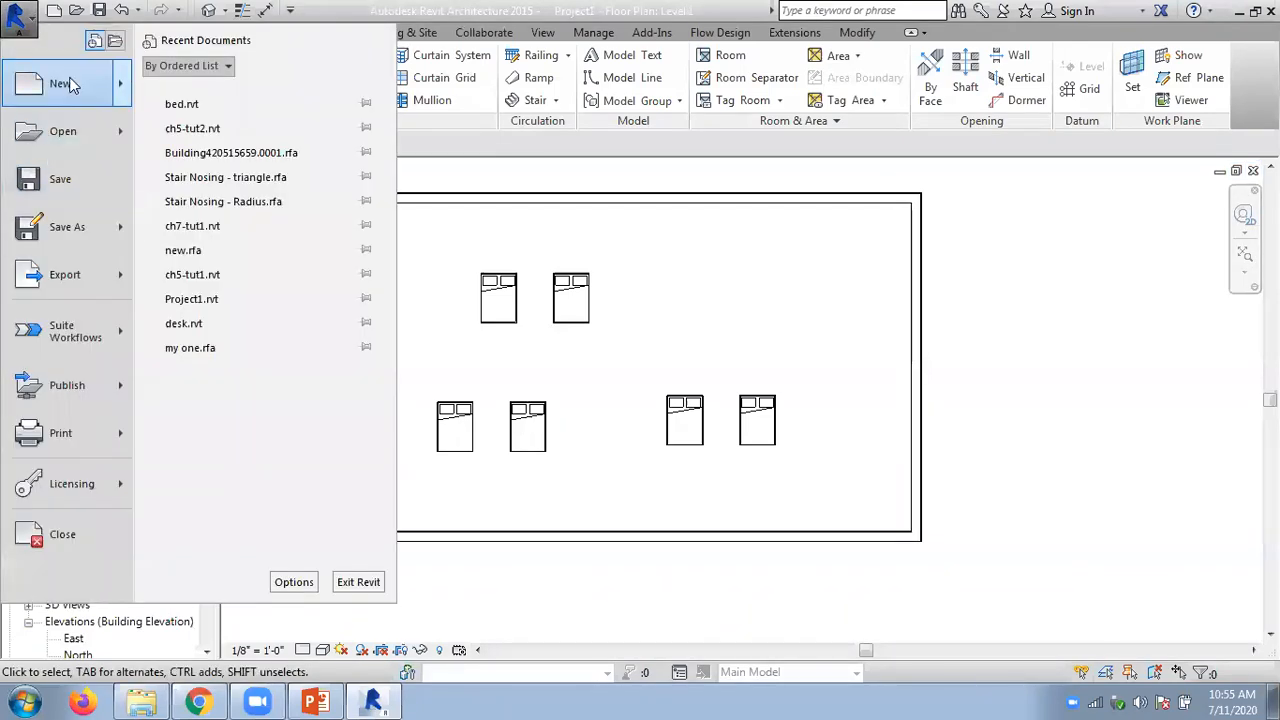
pyautogui.moveTo(70, 85)
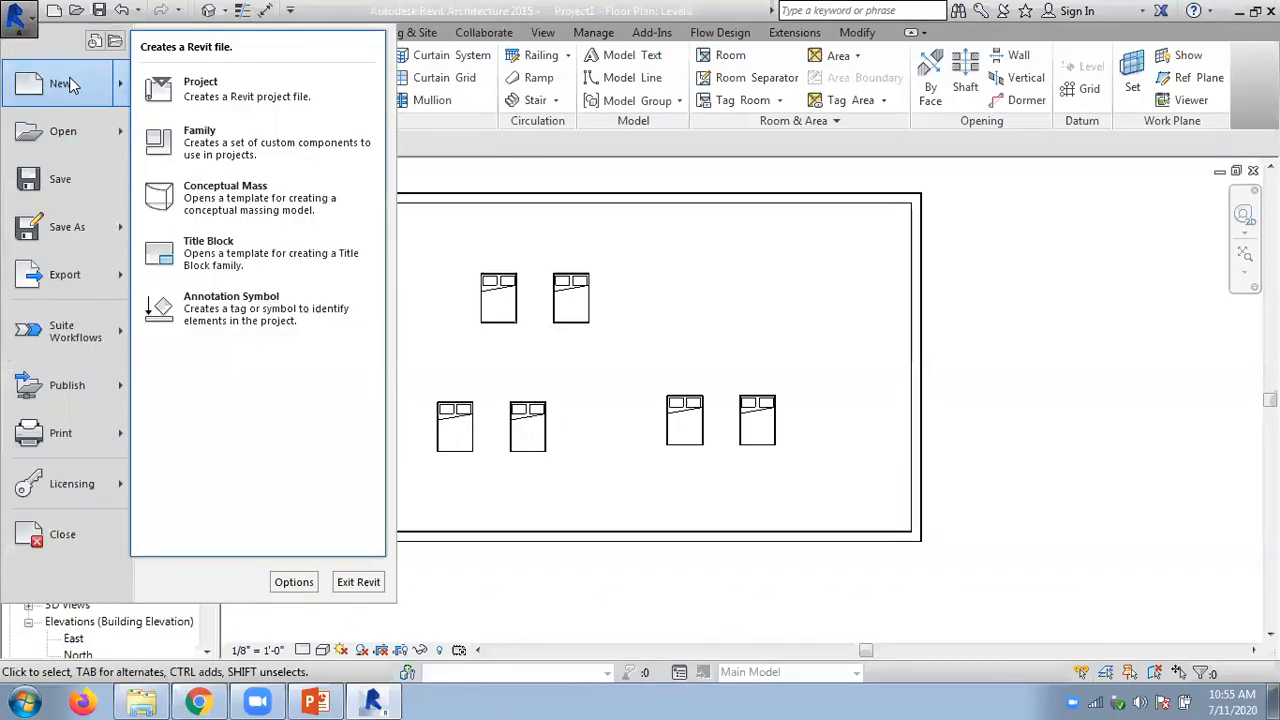
pyautogui.click(218, 92)
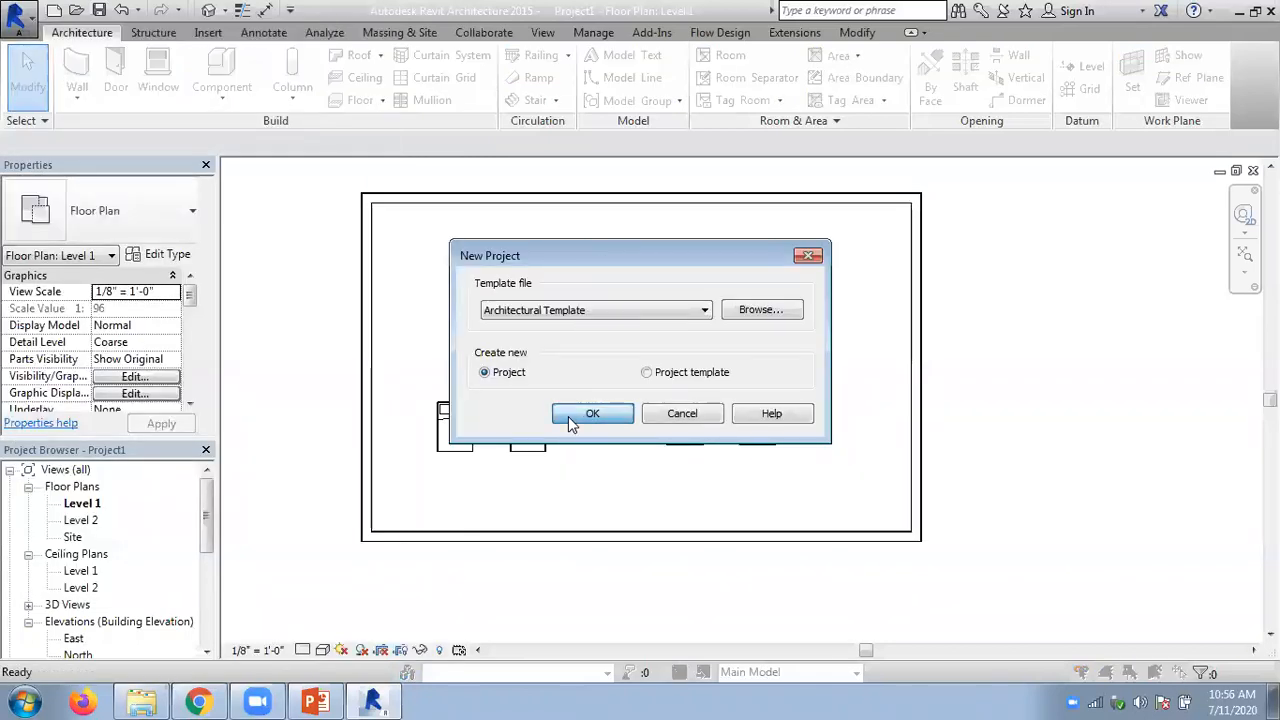
pyautogui.click(570, 418)
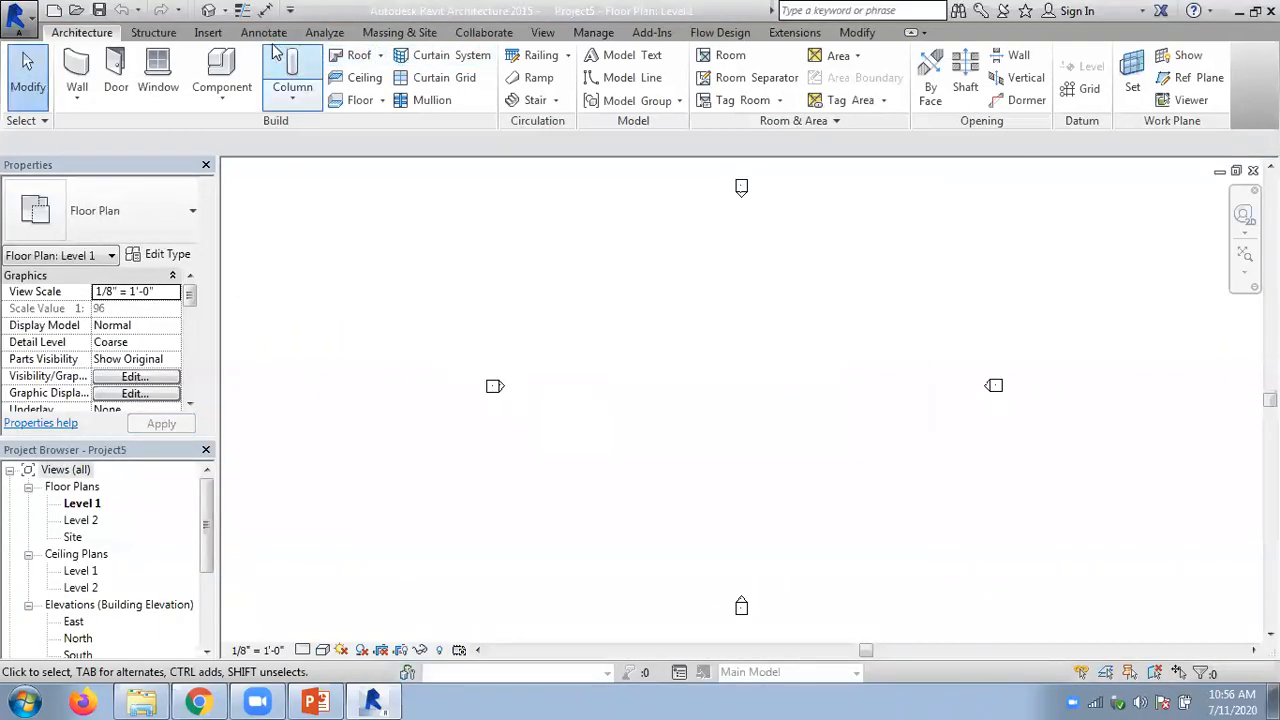
# - Load the desk file from the Desktop into the new project as a group, with attached details included
pyautogui.click(208, 33)
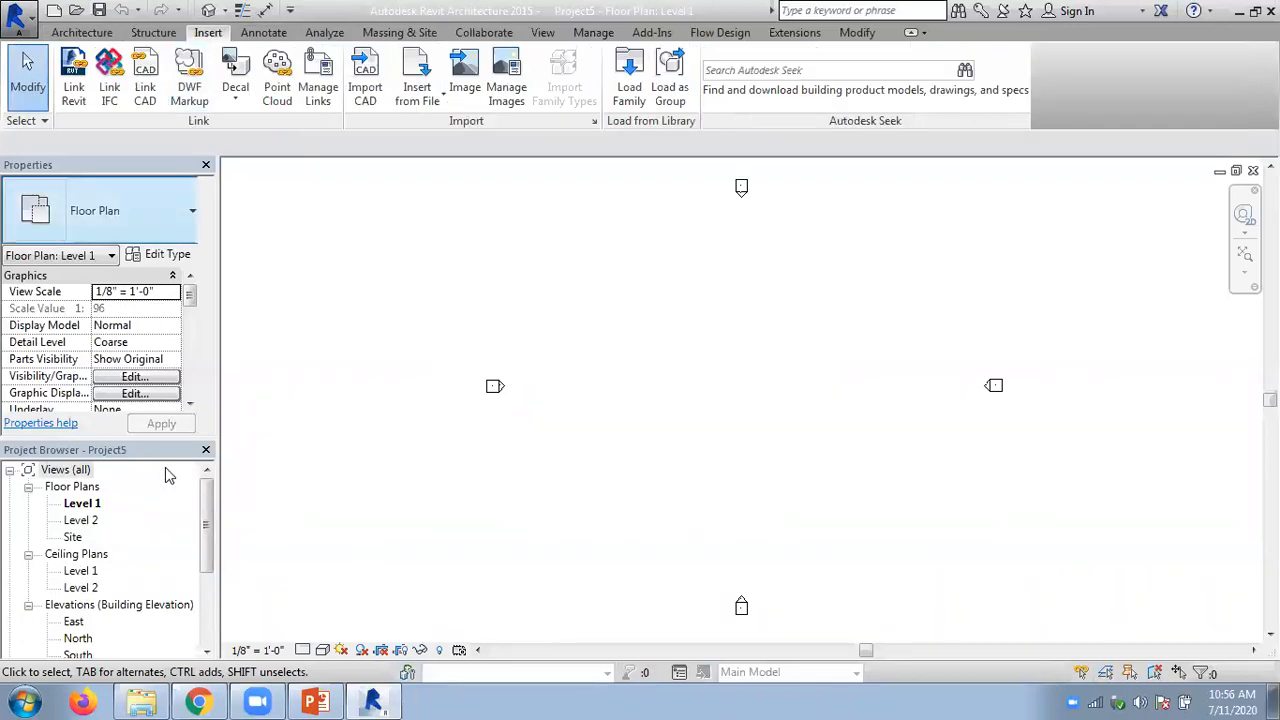
pyautogui.click(668, 85)
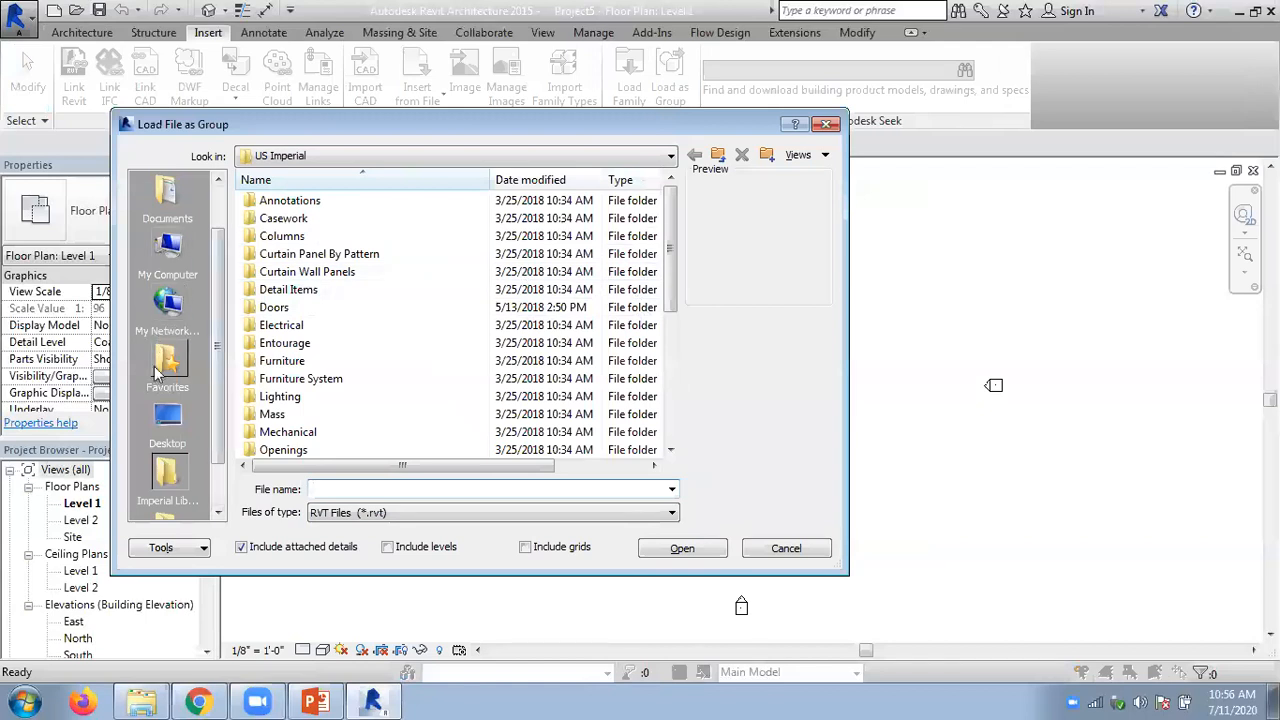
pyautogui.click(167, 420)
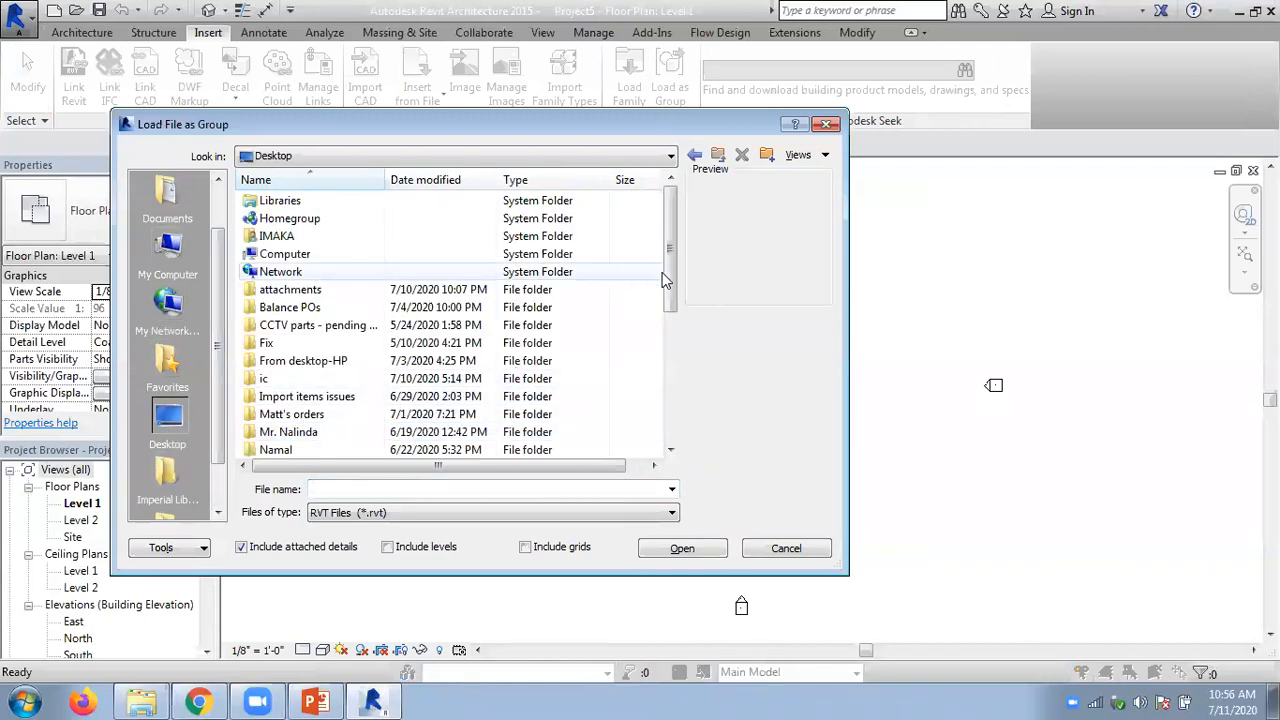
pyautogui.scroll(-5, 655, 300)
pyautogui.doubleClick(268, 416)
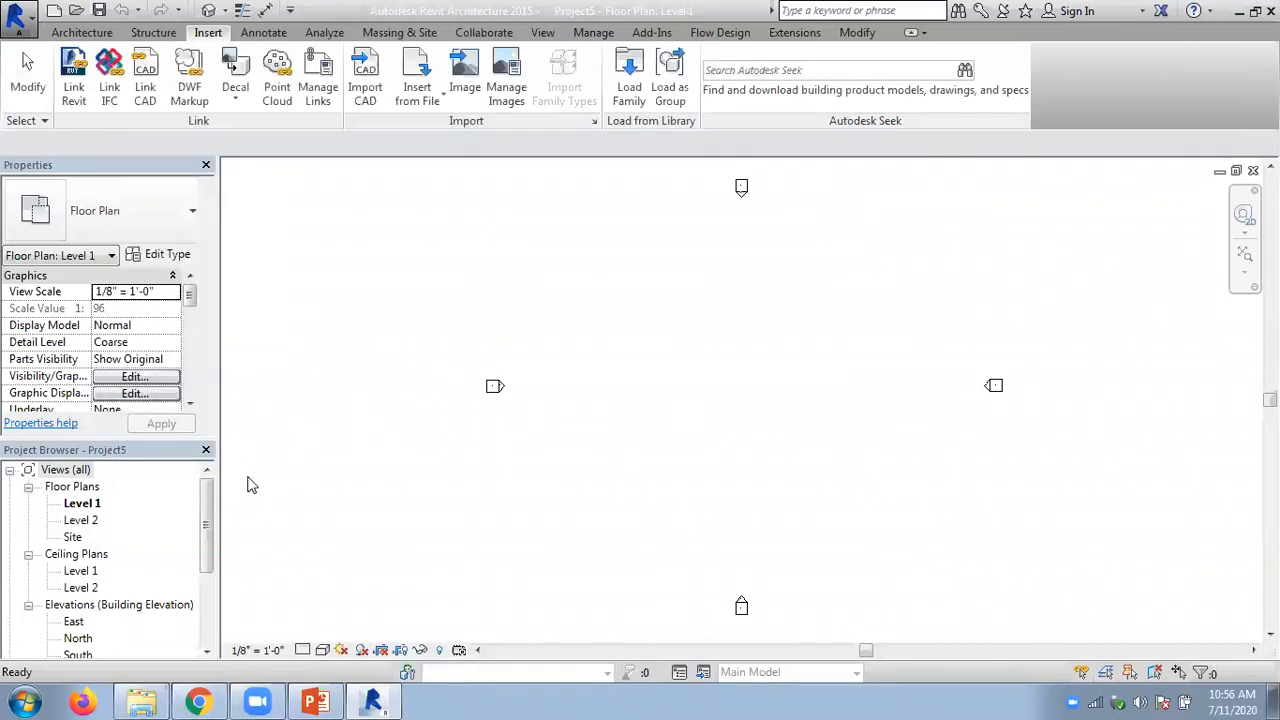
# - Place three instances of the loaded desk model group between the elevation markers on Level 1 and end the placement
pyautogui.moveTo(209, 520); pyautogui.dragTo(200, 606)
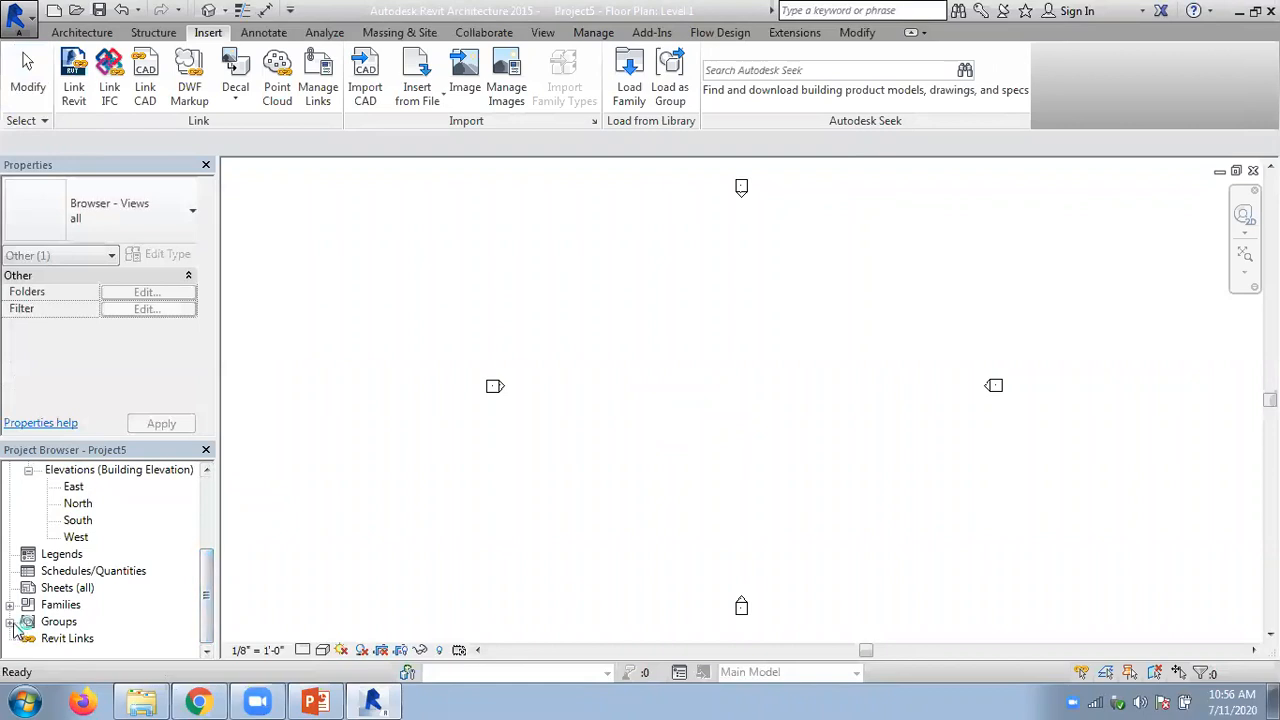
pyautogui.click(11, 622)
pyautogui.click(28, 638)
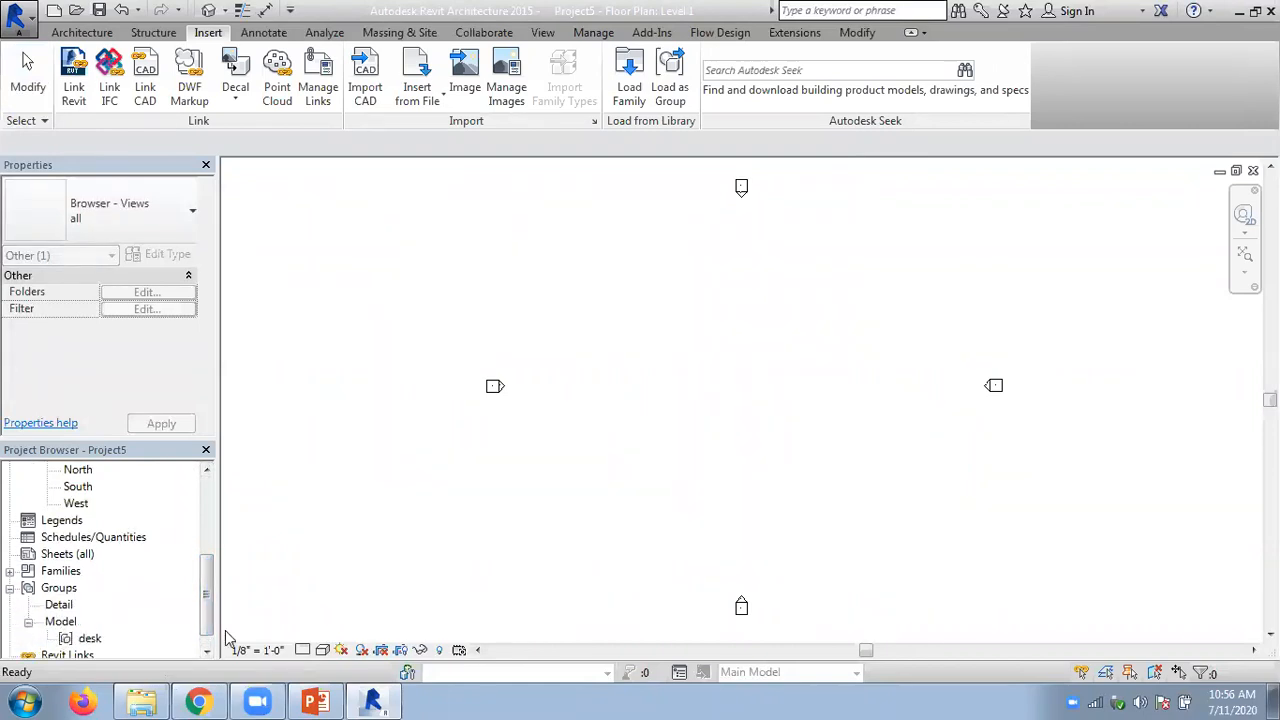
pyautogui.scroll(-1, 207, 600)
pyautogui.click(90, 621)
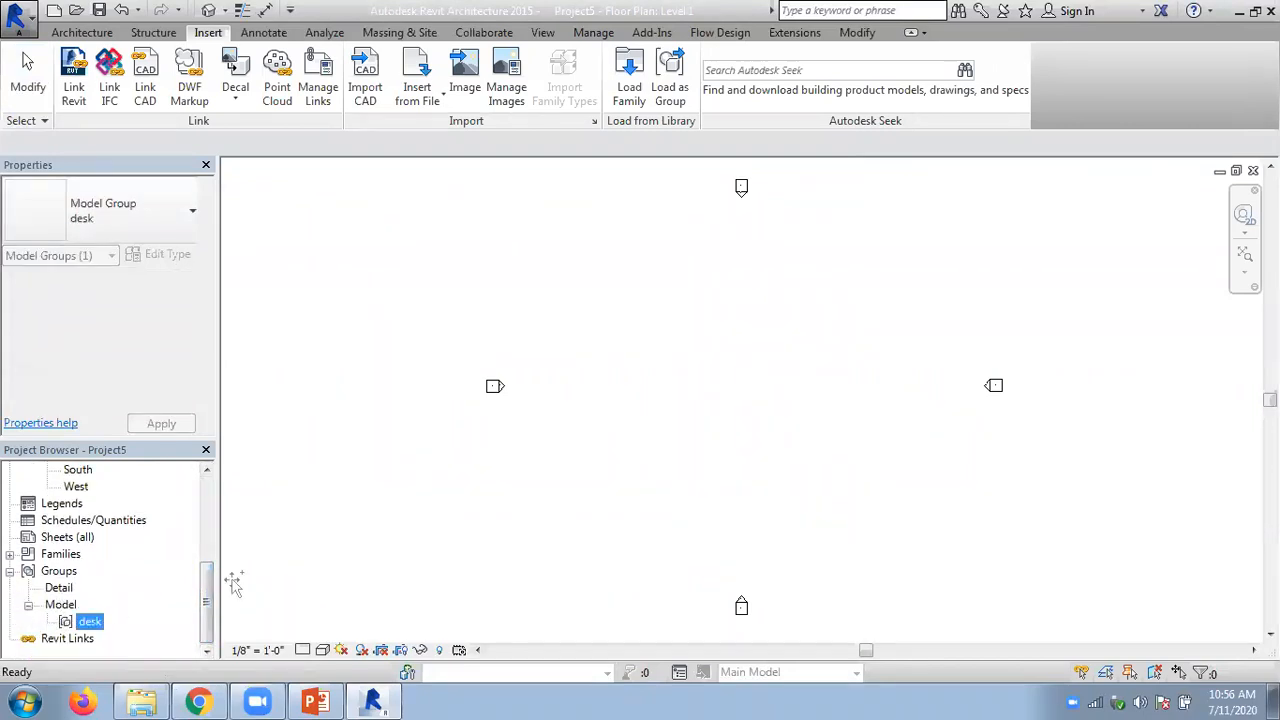
pyautogui.moveTo(650, 346); pyautogui.dragTo(643, 322)
pyautogui.click(778, 402)
pyautogui.click(752, 490)
pyautogui.click(643, 454)
pyautogui.press('Escape')
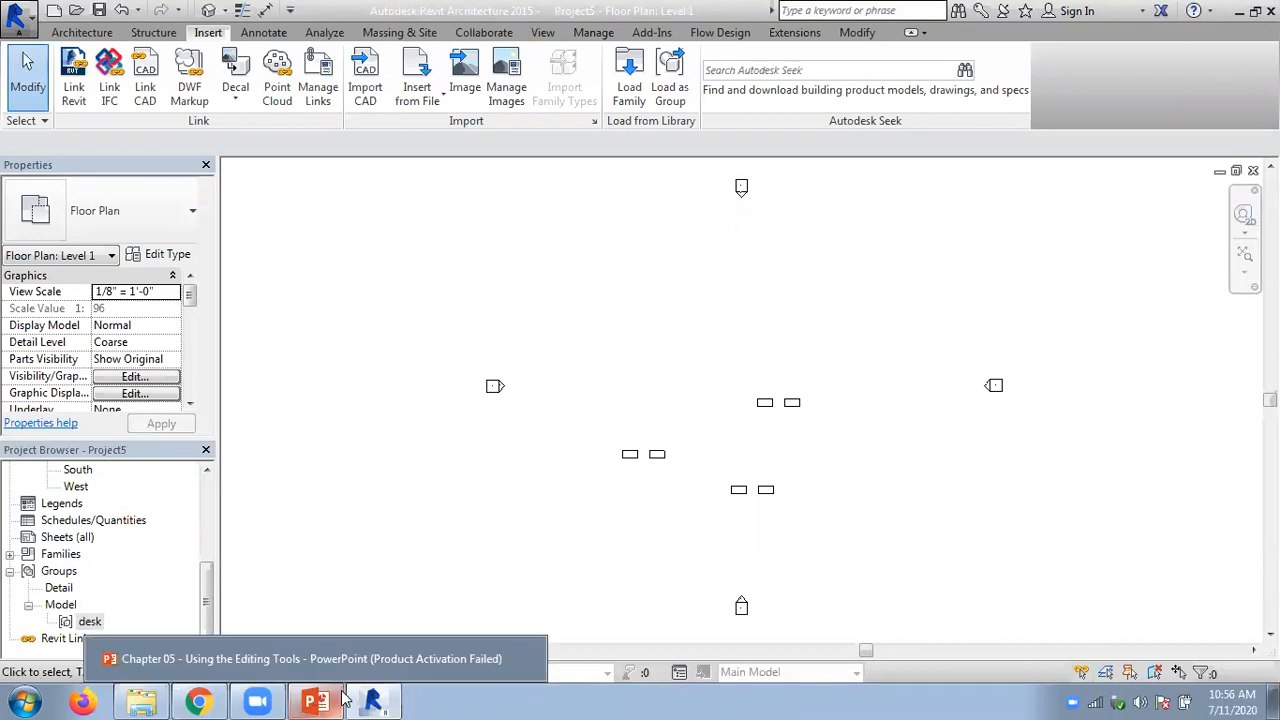
# - Show the Windows desktop and arrange the saved bed and desk group files side by side
pyautogui.click(372, 700)
pyautogui.click(1273, 703)
pyautogui.moveTo(597, 380); pyautogui.dragTo(622, 492)
pyautogui.moveTo(404, 605); pyautogui.dragTo(534, 485)
pyautogui.moveTo(620, 490); pyautogui.dragTo(634, 412)
pyautogui.click(533, 489)
pyautogui.moveTo(531, 484); pyautogui.dragTo(664, 462)
pyautogui.moveTo(597, 378); pyautogui.dragTo(575, 451)
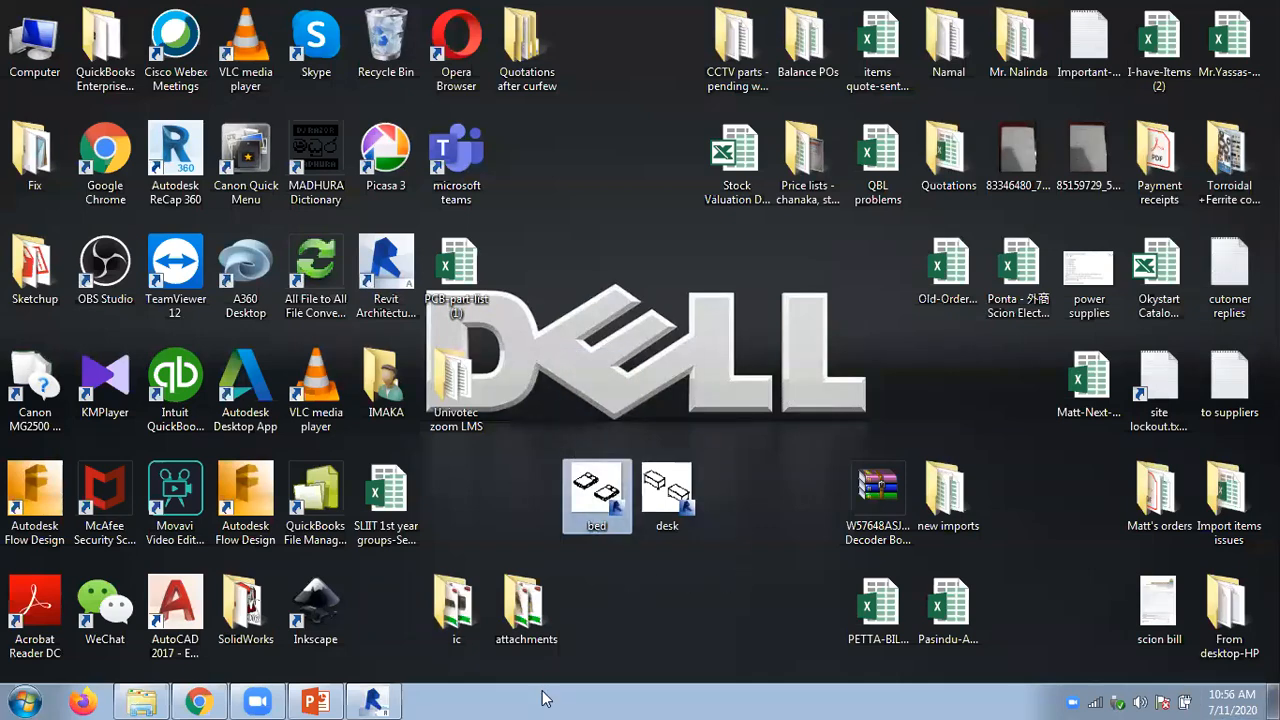
# - Switch to the PowerPoint presentation and look through the Chapter 05 slides on converting and deleting groups, creating similar elements and pinning
pyautogui.click(318, 702)
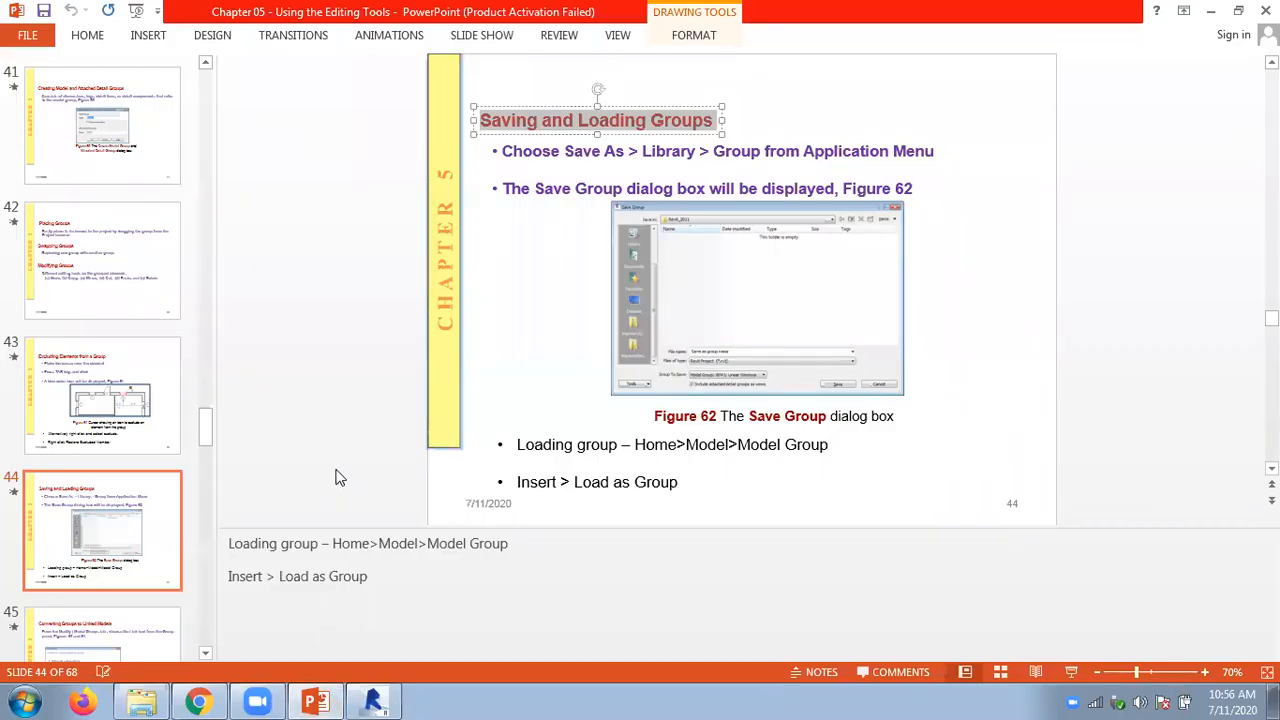
pyautogui.scroll(-1, 336, 478)
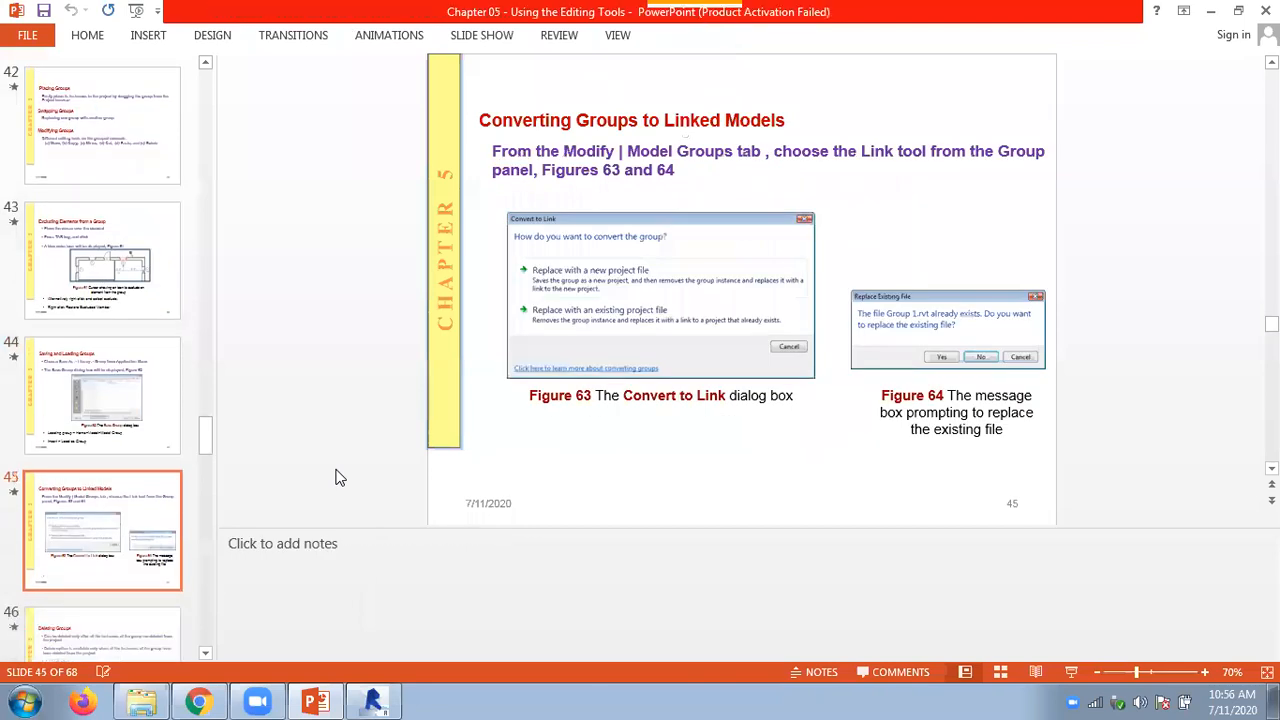
pyautogui.scroll(-1, 336, 478)
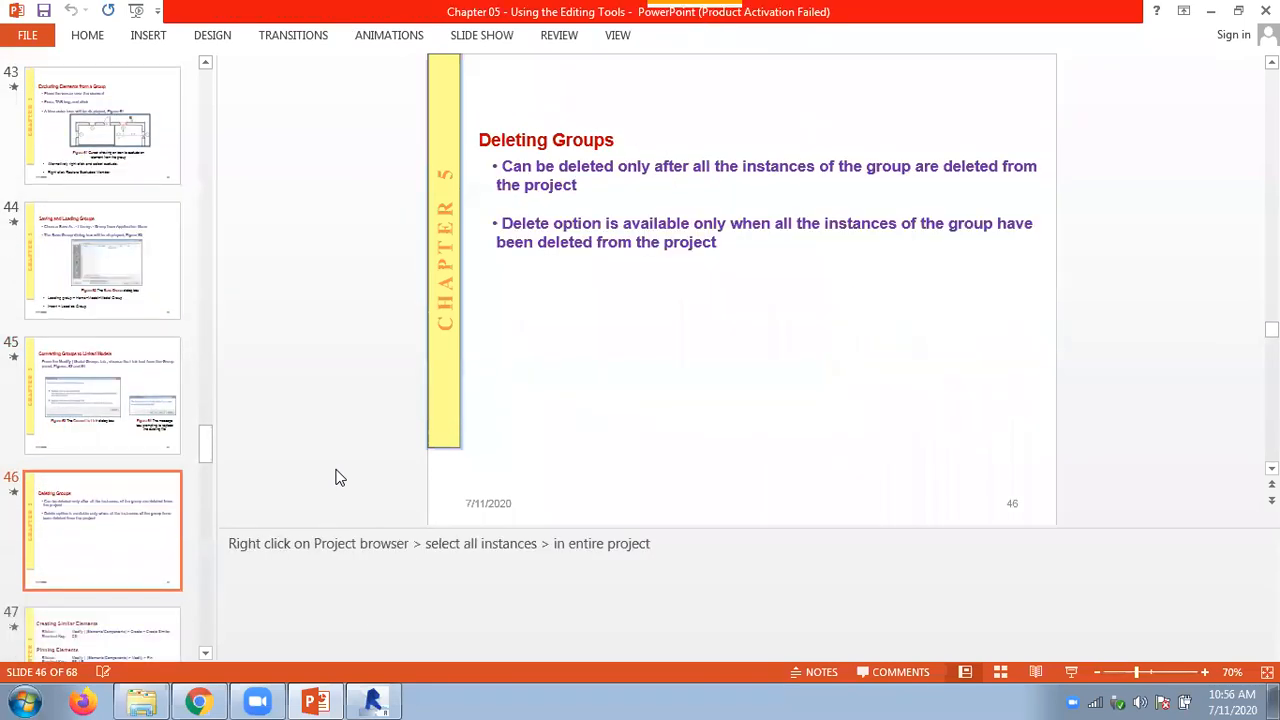
pyautogui.scroll(-1, 336, 478)
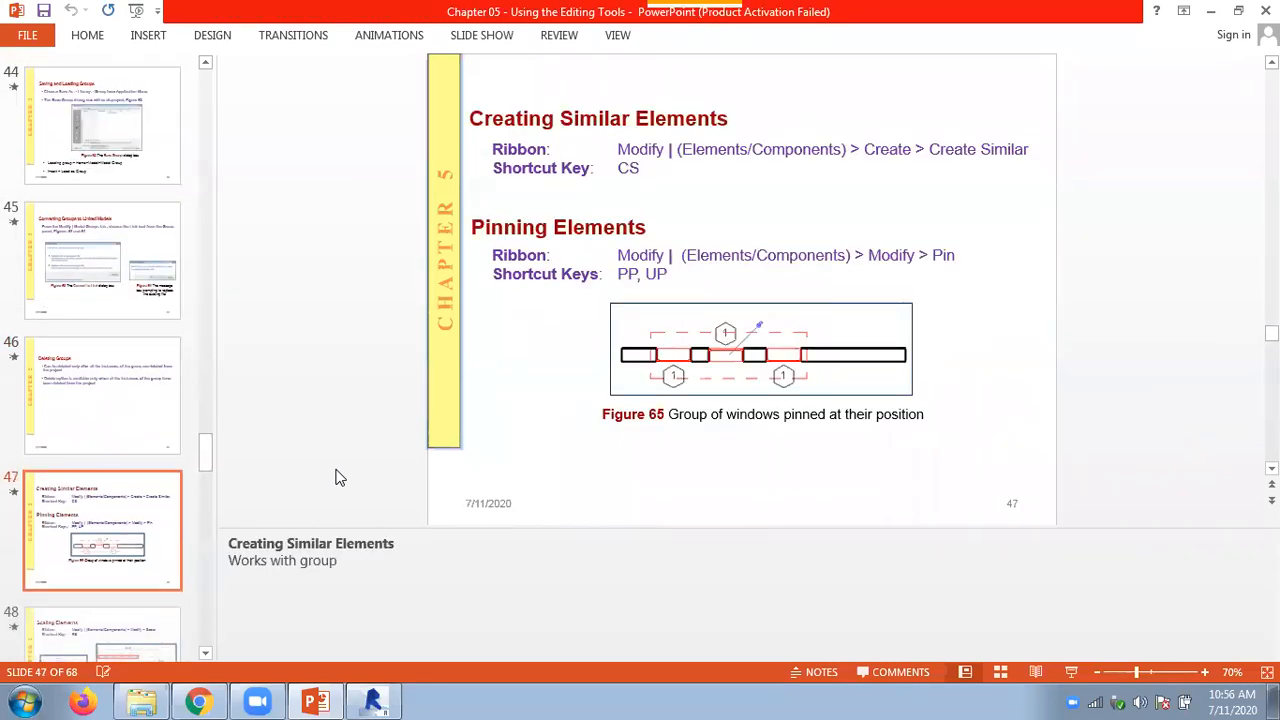
pyautogui.scroll(-1, 336, 478)
pyautogui.scroll(-1, 336, 478)
pyautogui.scroll(-1, 336, 478)
pyautogui.scroll(6, 336, 478)
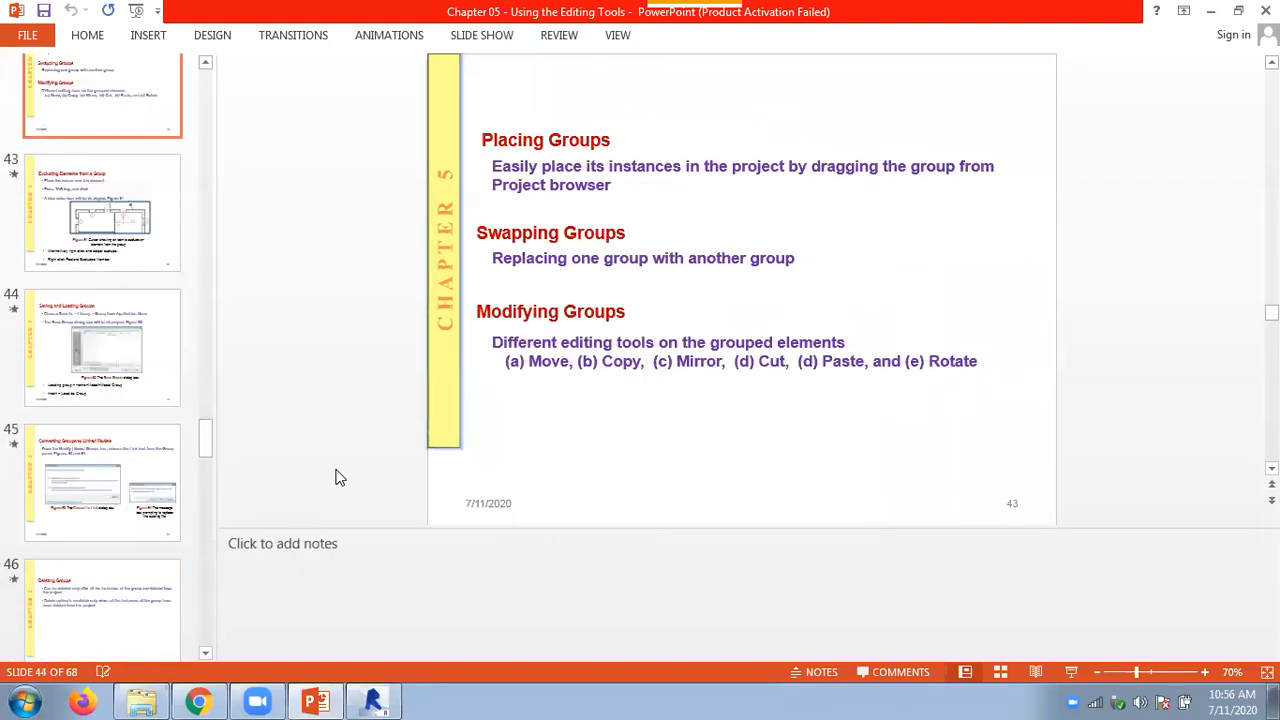